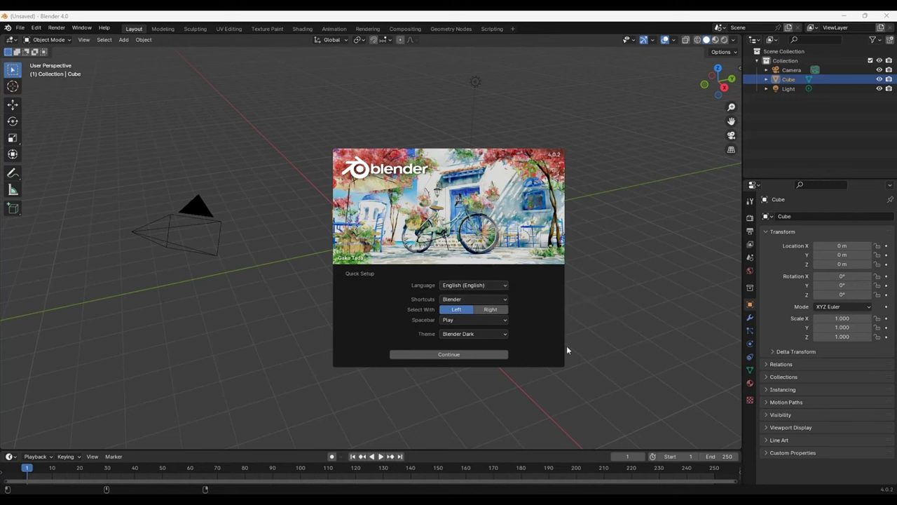
- Preview the Blender Light theme, revert to Blender Dark, and finish Quick Setup
{"action": "left_click", "coordinate": [476, 334]}
{"action": "left_click", "coordinate": [502, 334]}
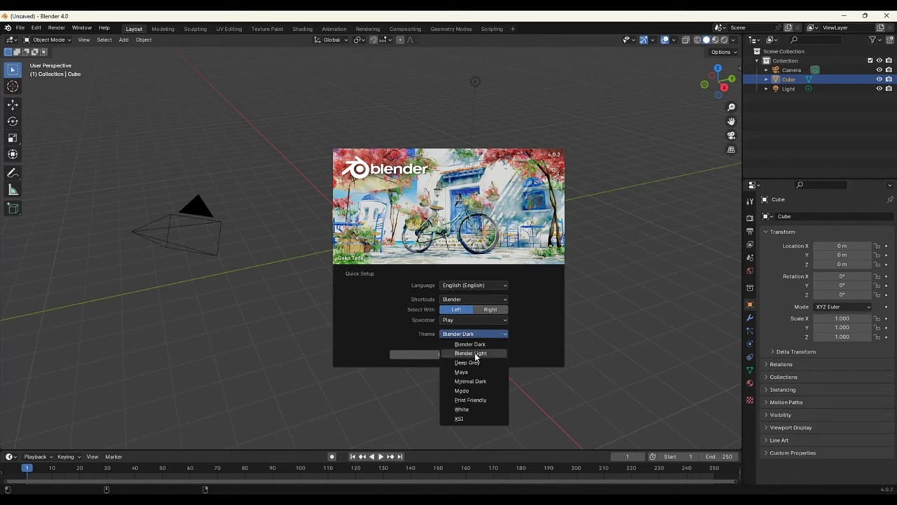
{"action": "left_click", "coordinate": [486, 355]}
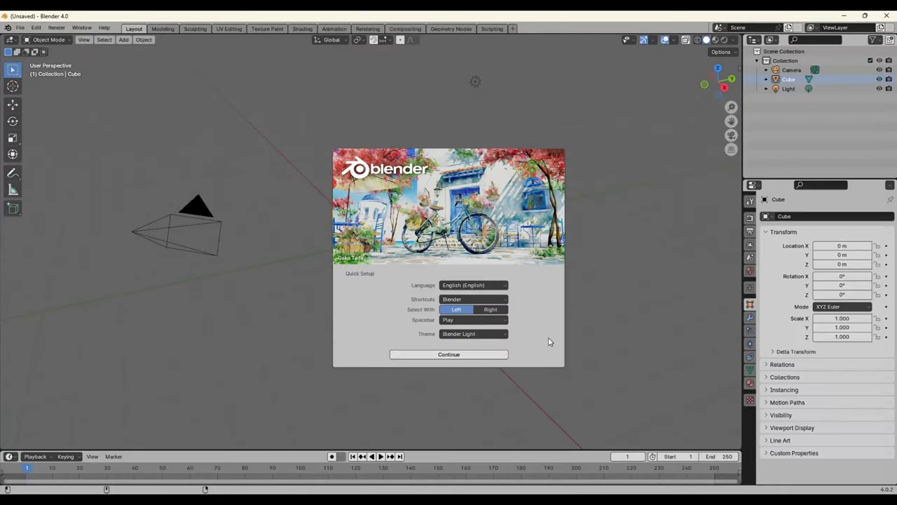
{"action": "left_click", "coordinate": [498, 335]}
{"action": "left_click", "coordinate": [486, 344]}
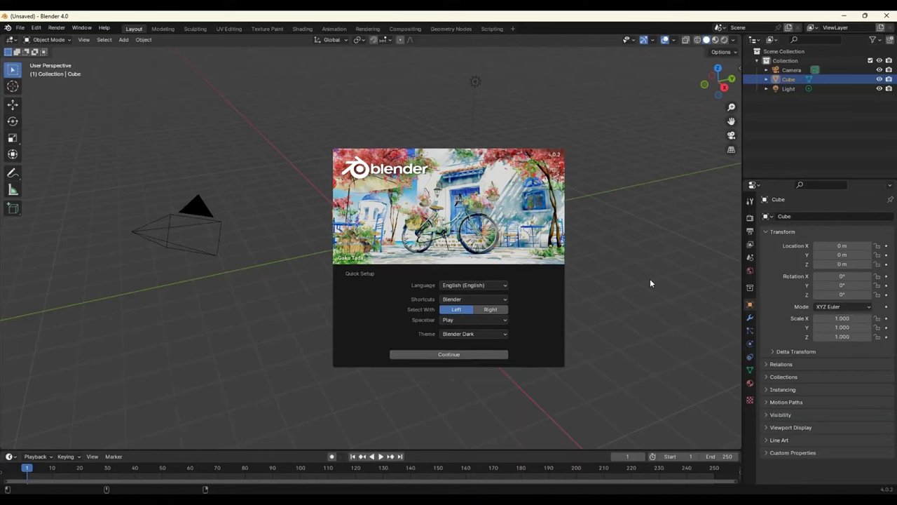
{"action": "left_click", "coordinate": [453, 354]}
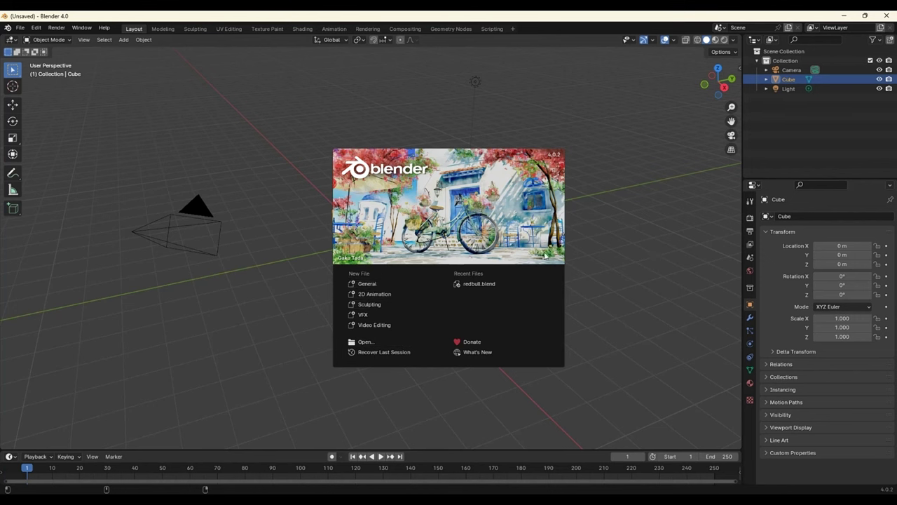
- Close the splash screen, zoom out, and click the camera, cube and light in the default scene
{"action": "left_click", "coordinate": [335, 261]}
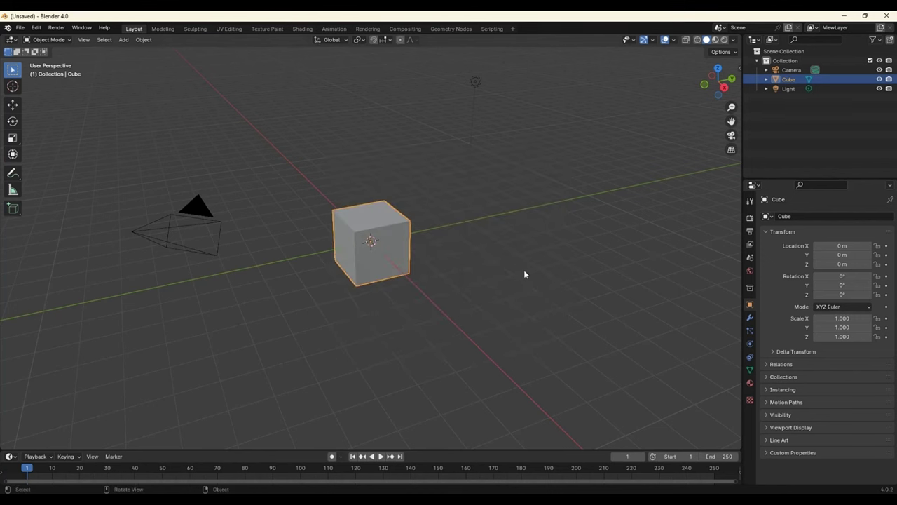
{"action": "scroll", "coordinate": [525, 273], "scroll_direction": "down", "scroll_amount": 3}
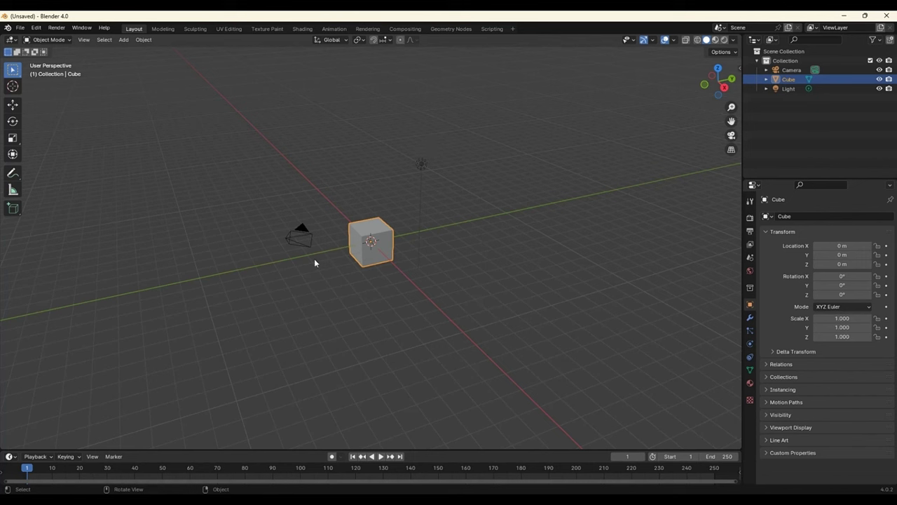
{"action": "left_click", "coordinate": [302, 233]}
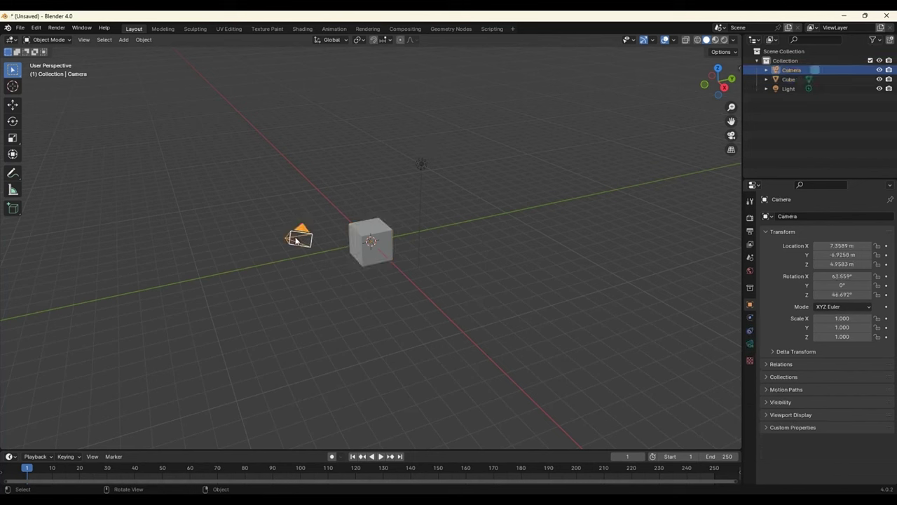
{"action": "left_click", "coordinate": [363, 247]}
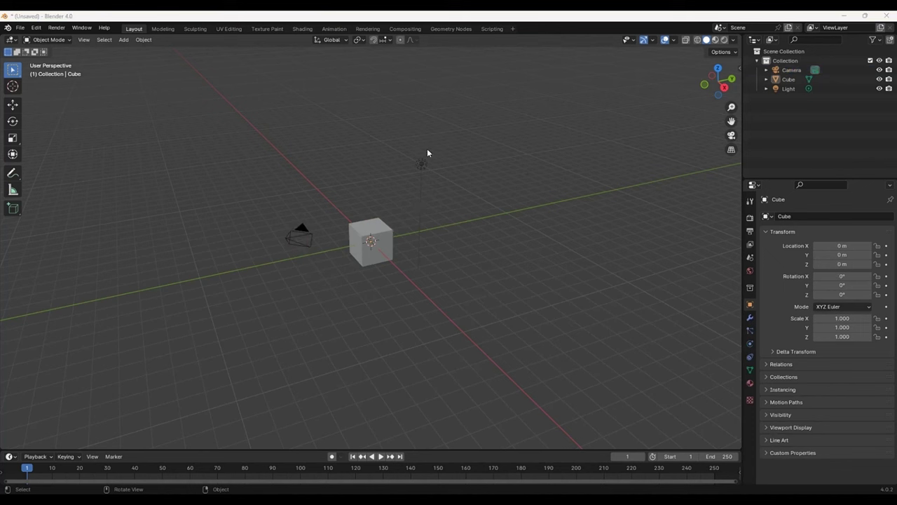
{"action": "left_click", "coordinate": [420, 169]}
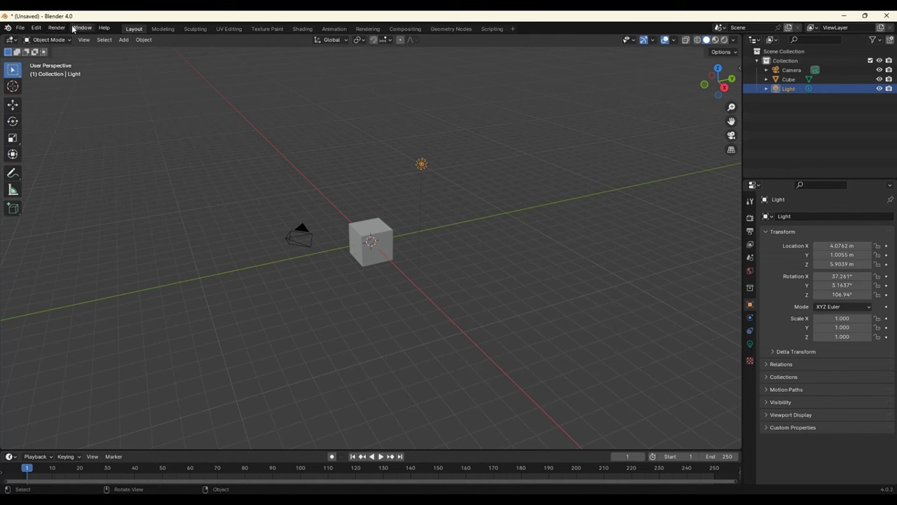
{"action": "left_click", "coordinate": [21, 27]}
{"action": "mouse_move", "coordinate": [36, 27]}
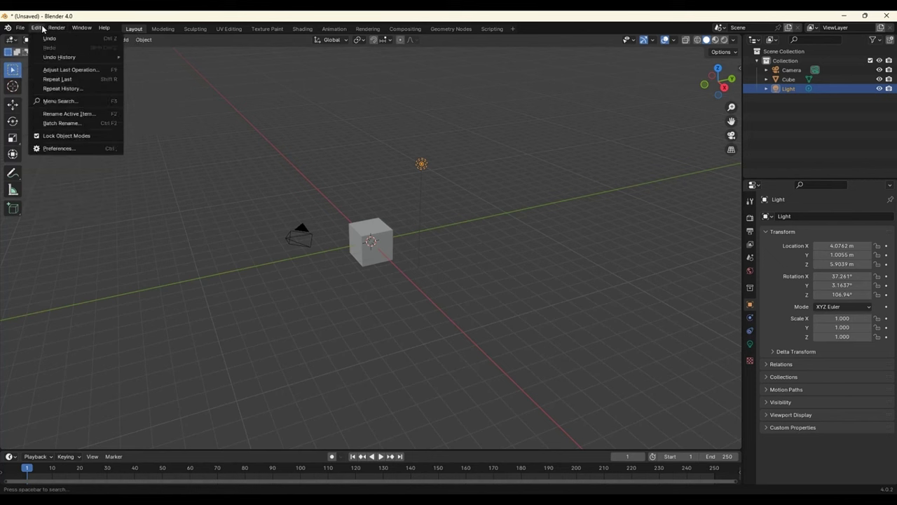
{"action": "left_click", "coordinate": [288, 109]}
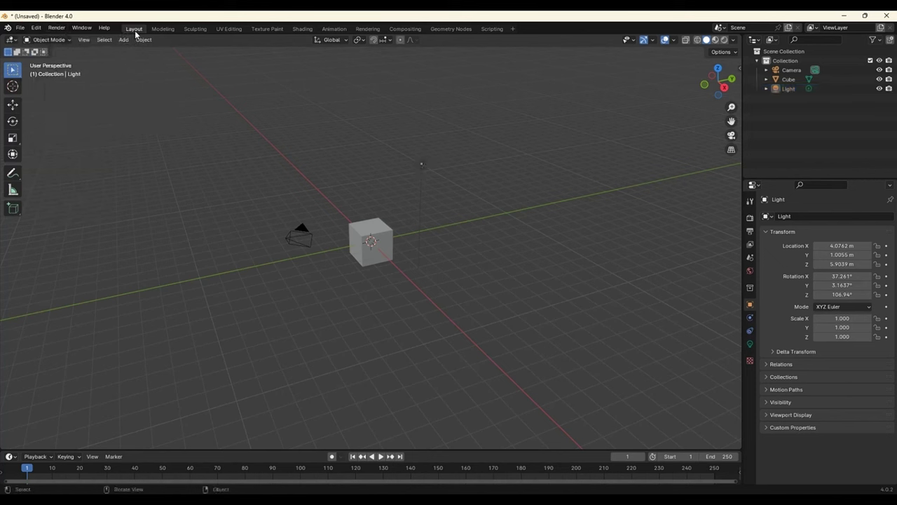
{"action": "key", "text": "ctrl+z"}
{"action": "left_click", "coordinate": [163, 29]}
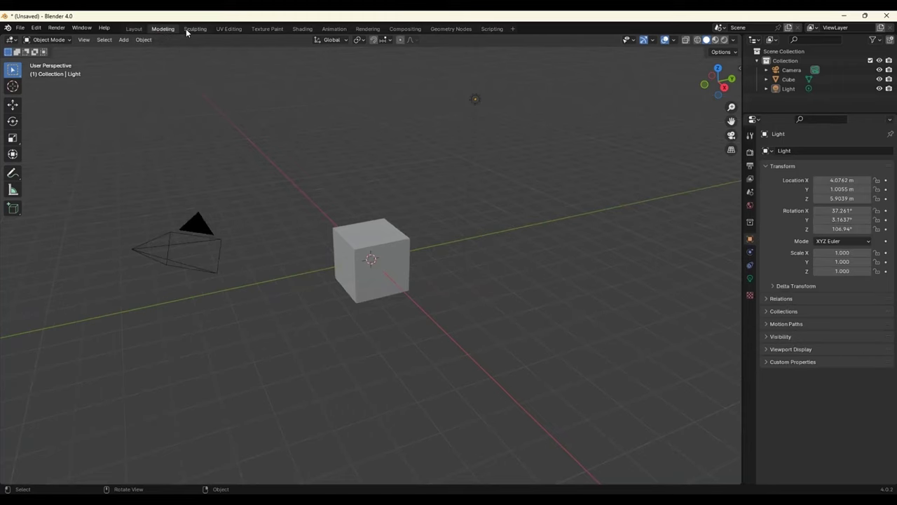
{"action": "left_click", "coordinate": [199, 30]}
{"action": "left_click", "coordinate": [228, 29]}
{"action": "left_click", "coordinate": [263, 28]}
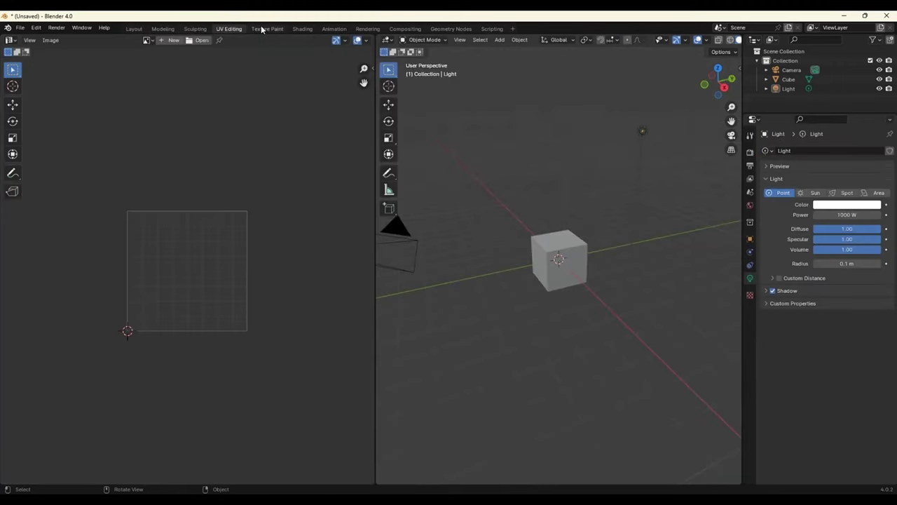
{"action": "left_click", "coordinate": [341, 31]}
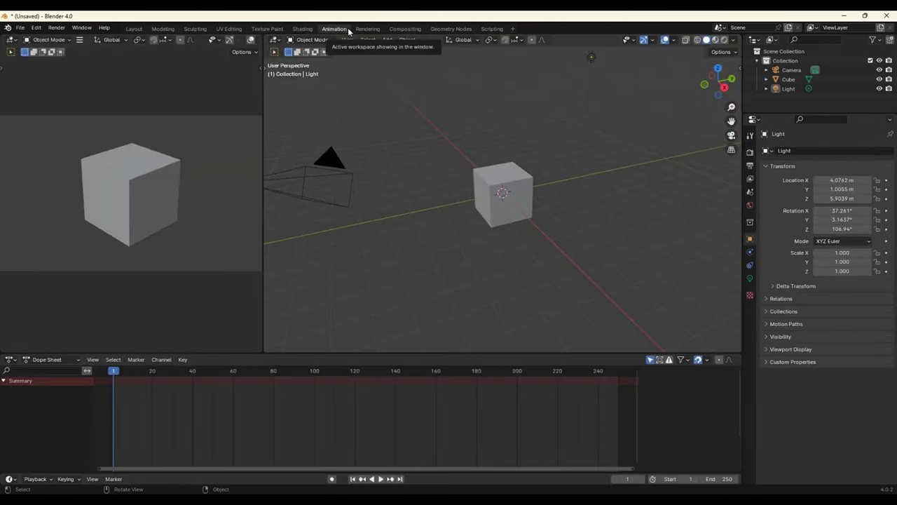
{"action": "left_click", "coordinate": [372, 29]}
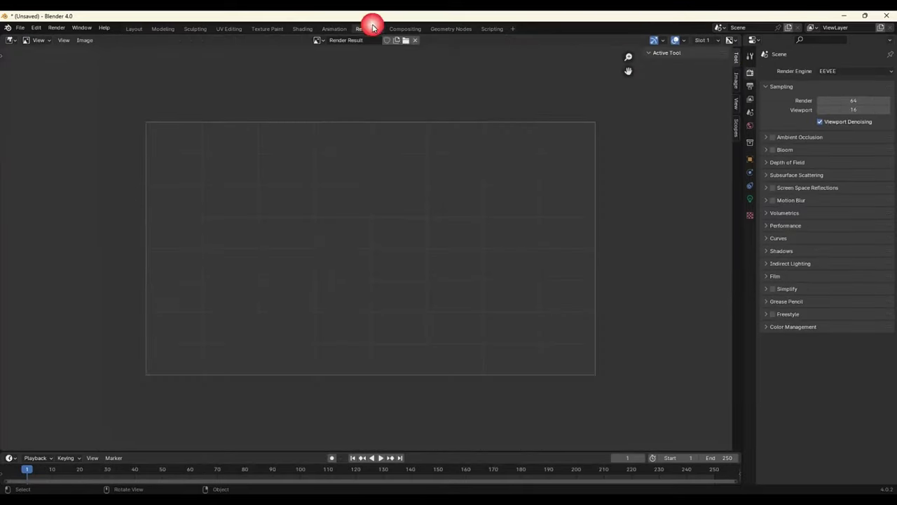
{"action": "left_click", "coordinate": [134, 28]}
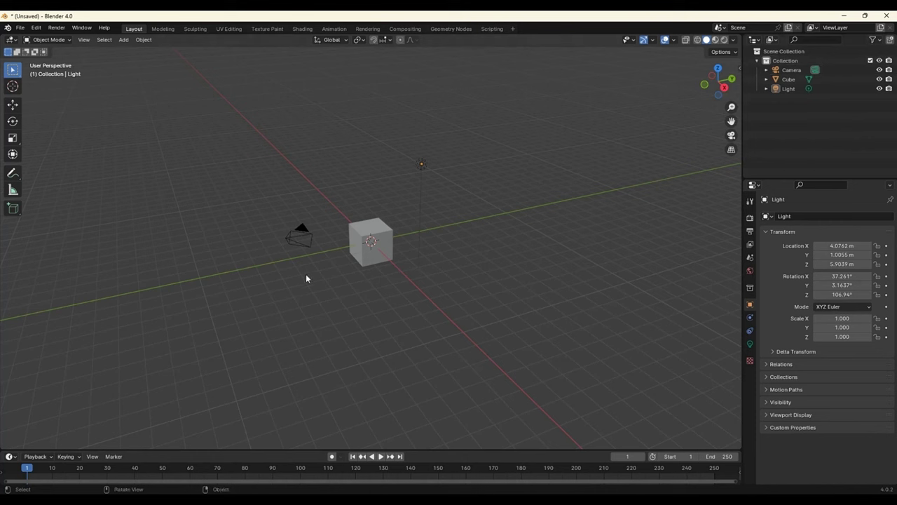
{"action": "left_click_drag", "start_coordinate": [461, 280], "coordinate": [240, 115]}
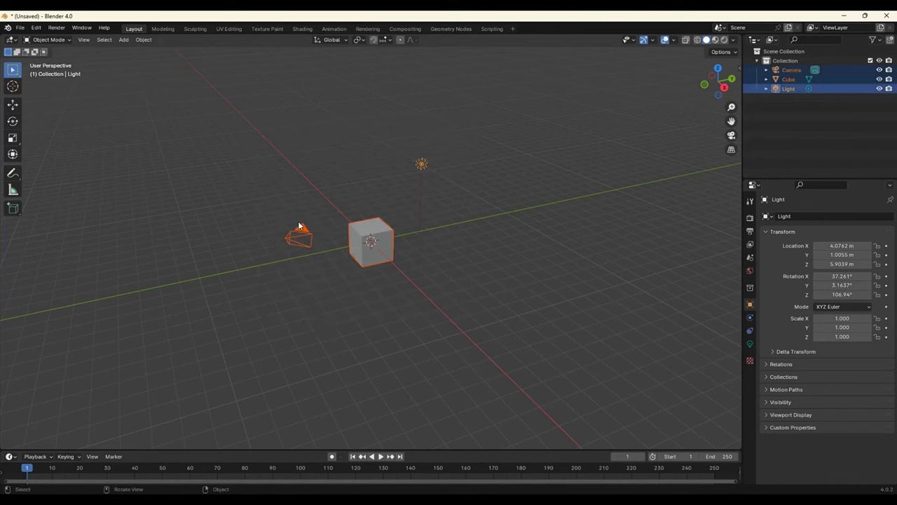
{"action": "left_click", "coordinate": [299, 229]}
{"action": "left_click", "coordinate": [500, 204]}
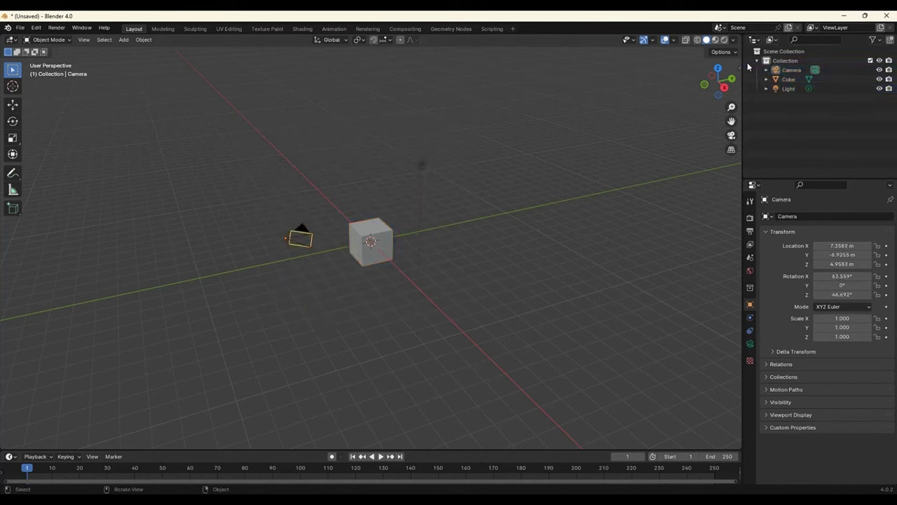
{"action": "left_click", "coordinate": [794, 70]}
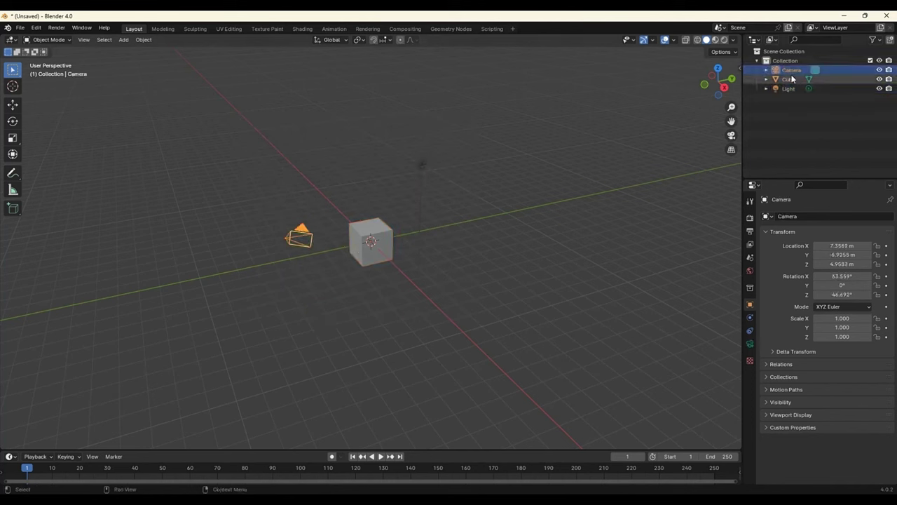
{"action": "left_click", "coordinate": [791, 80]}
{"action": "left_click", "coordinate": [790, 88]}
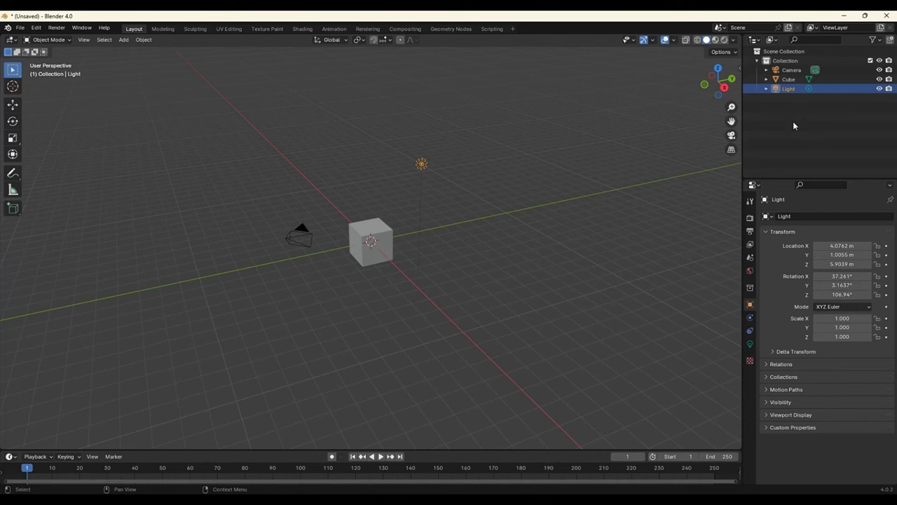
{"action": "left_click", "coordinate": [880, 80]}
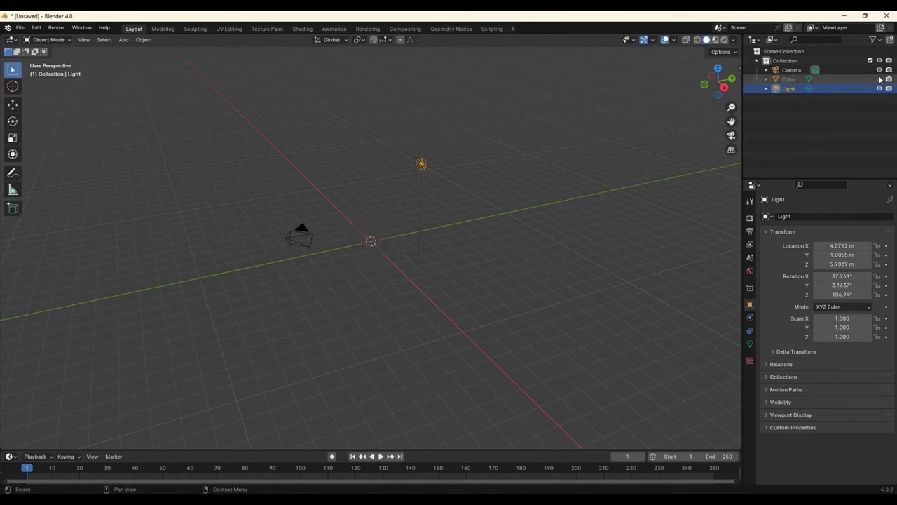
{"action": "left_click", "coordinate": [880, 80]}
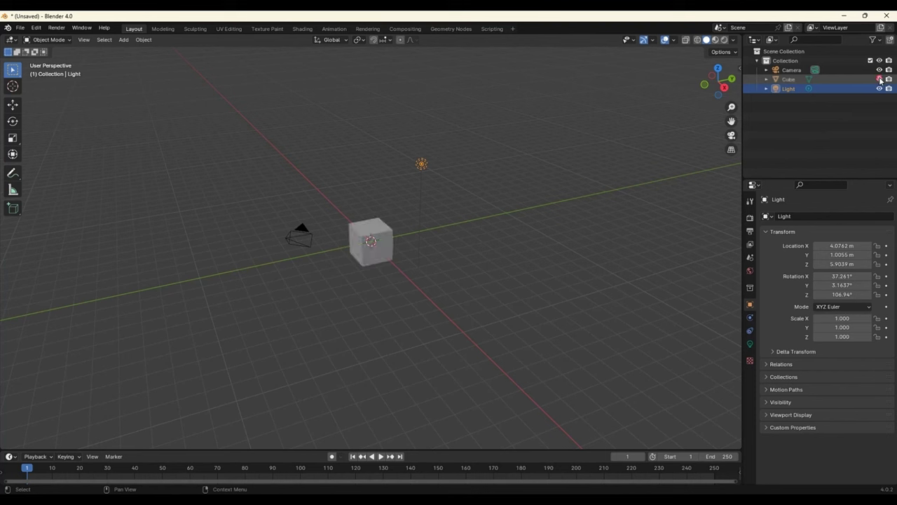
{"action": "left_click", "coordinate": [879, 79]}
{"action": "left_click", "coordinate": [880, 79]}
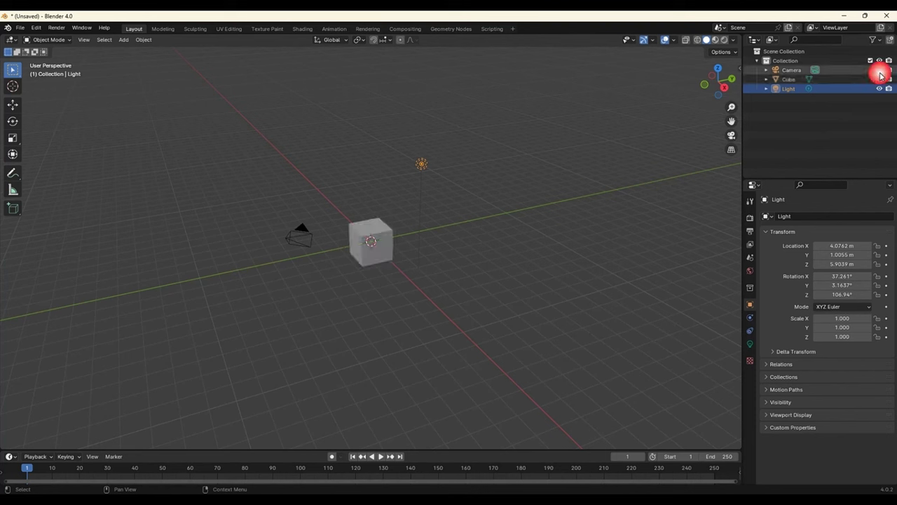
{"action": "left_click", "coordinate": [879, 69]}
{"action": "left_click", "coordinate": [880, 79]}
{"action": "left_click", "coordinate": [880, 88]}
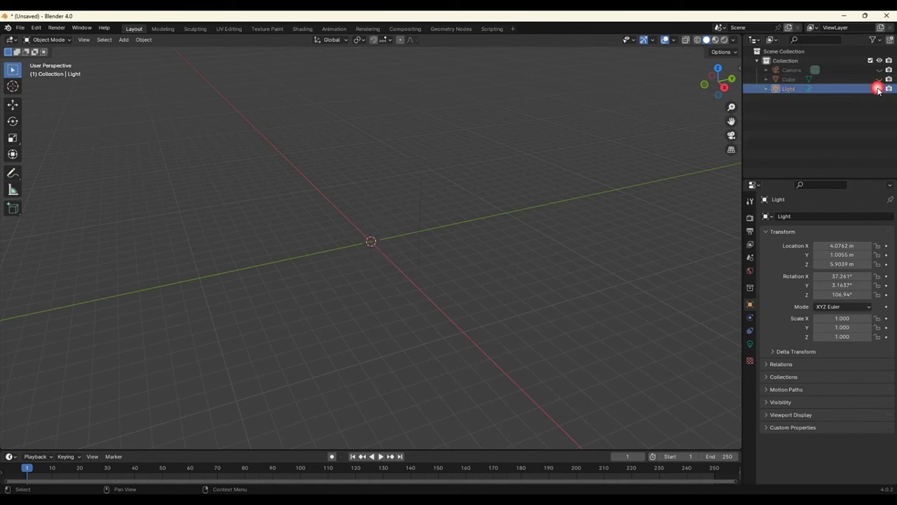
{"action": "left_click", "coordinate": [880, 79]}
{"action": "left_click", "coordinate": [880, 70]}
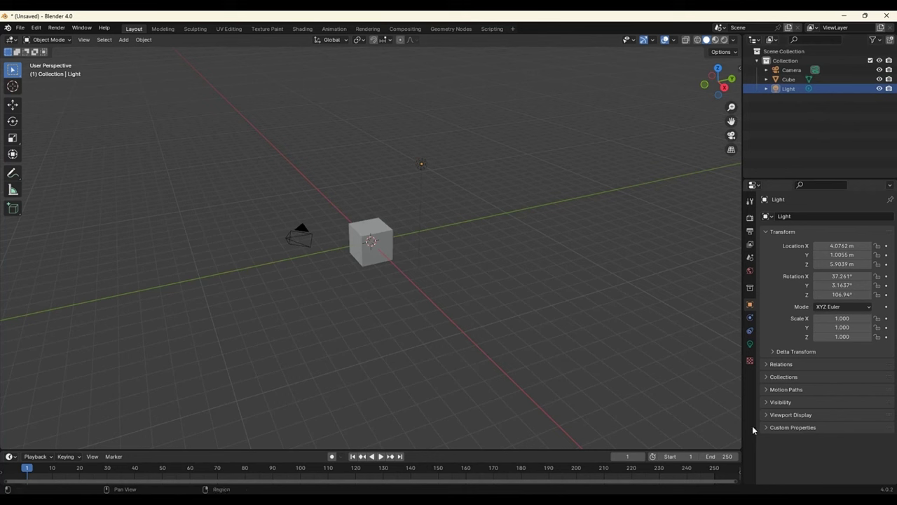
{"action": "left_click", "coordinate": [334, 275]}
{"action": "left_click", "coordinate": [379, 238]}
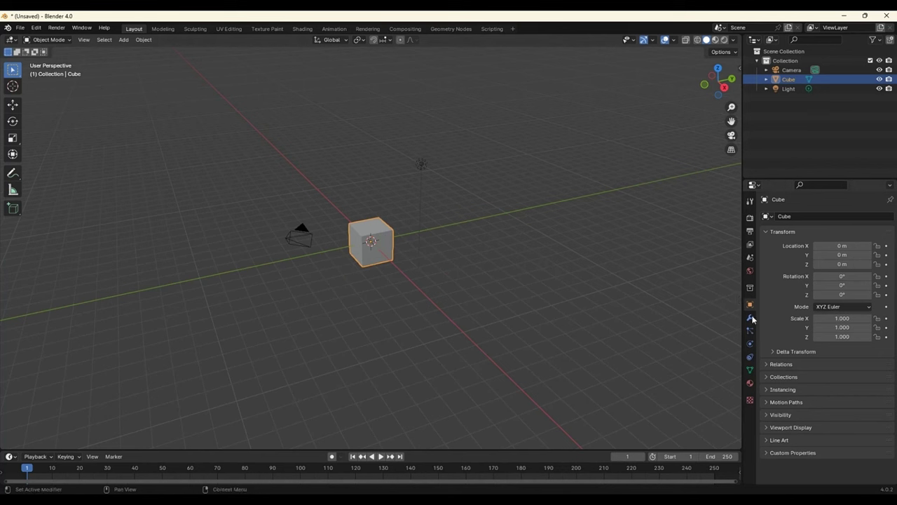
- Scale the cube to X 1.080 and Y 0.870, resetting its location and rotation
{"action": "left_click", "coordinate": [842, 318]}
{"action": "type", "text": "1.64"}
{"action": "key", "text": "Return"}
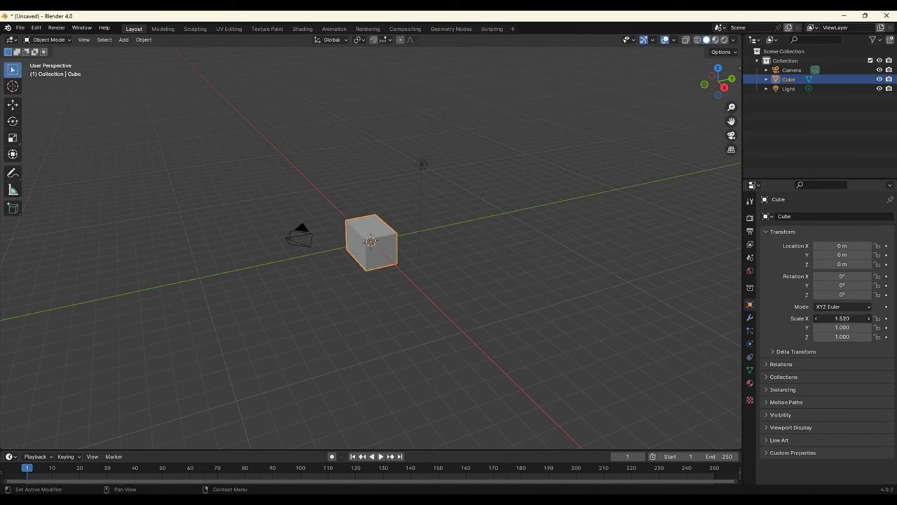
{"action": "mouse_move", "coordinate": [842, 327]}
{"action": "left_mouse_down"}
{"action": "mouse_move", "coordinate": [831, 327]}
{"action": "mouse_move", "coordinate": [834, 318]}
{"action": "left_mouse_up"}
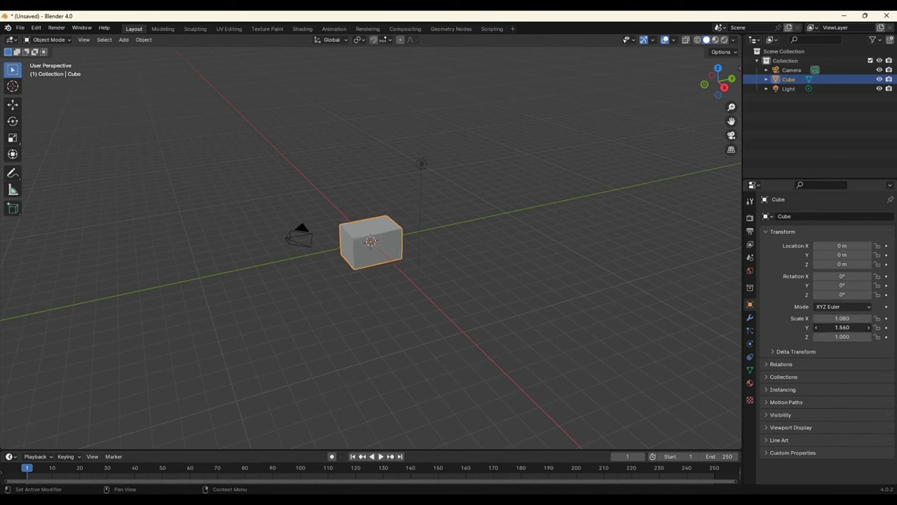
{"action": "left_click_drag", "start_coordinate": [864, 276], "coordinate": [837, 276]}
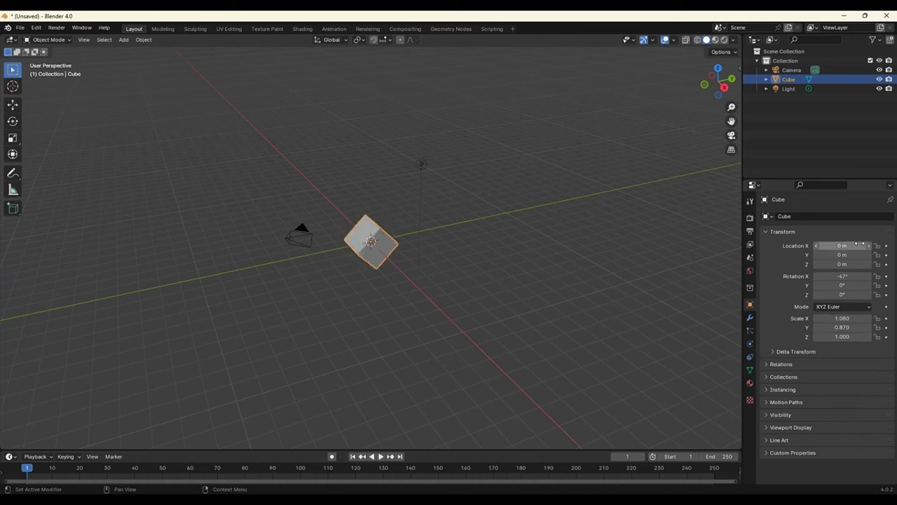
{"action": "key", "text": "BackSpace"}
{"action": "key", "text": "alt+r"}
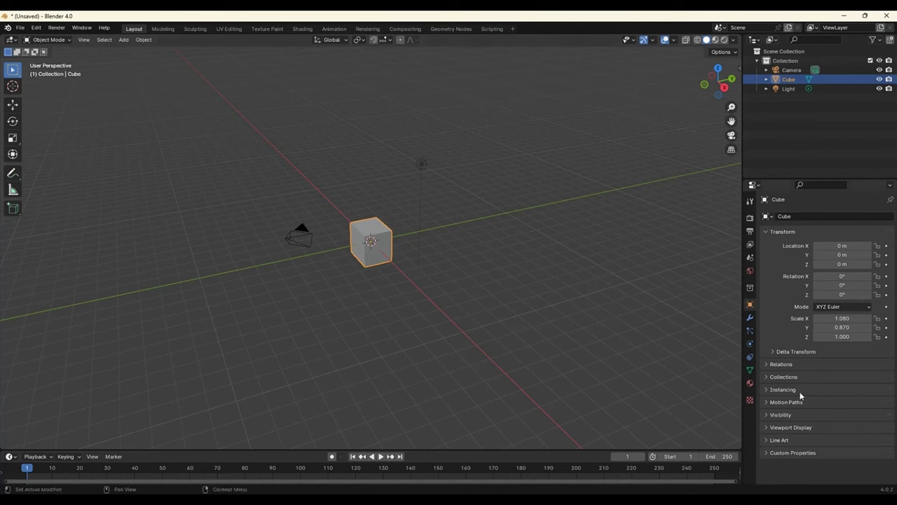
- Select the camera, then the light, and finally the cube
{"action": "left_click", "coordinate": [300, 235]}
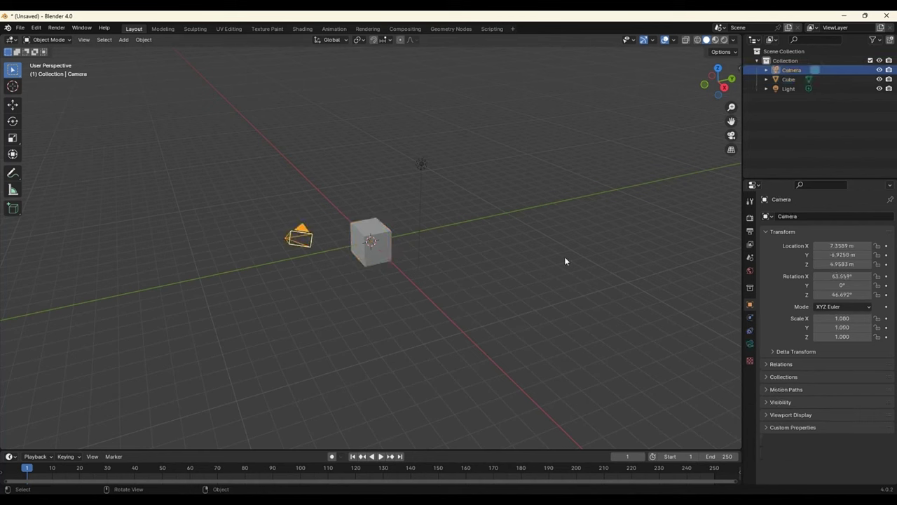
{"action": "left_click", "coordinate": [423, 161]}
{"action": "left_click", "coordinate": [382, 237]}
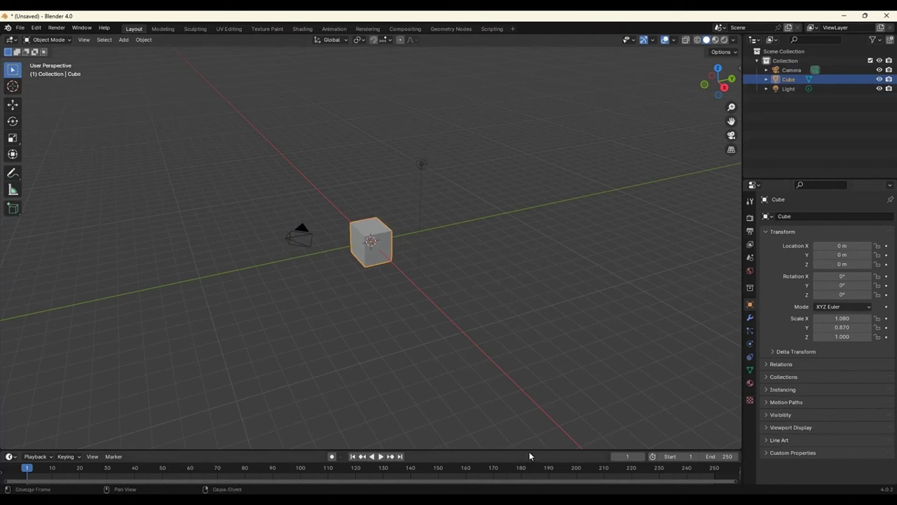
{"action": "left_click_drag", "start_coordinate": [530, 451], "coordinate": [494, 373]}
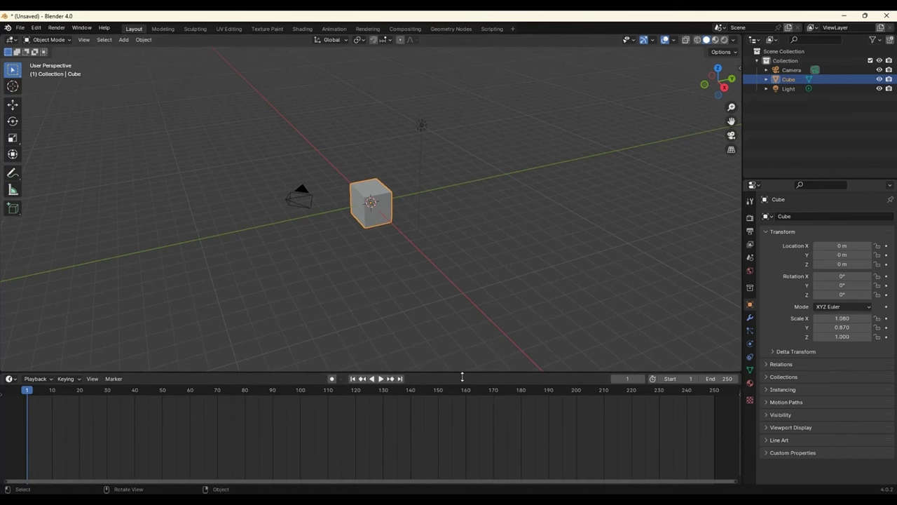
{"action": "left_click_drag", "start_coordinate": [462, 376], "coordinate": [462, 459]}
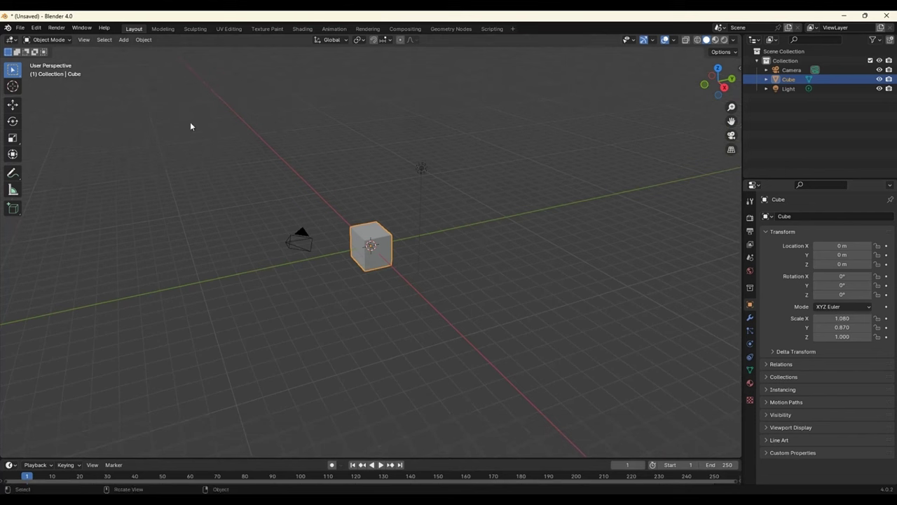
{"action": "left_click", "coordinate": [537, 303]}
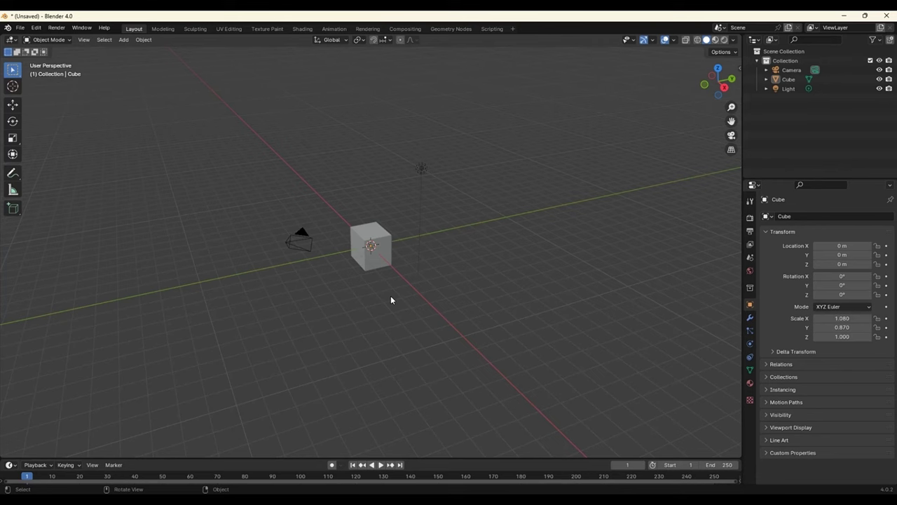
{"action": "scroll", "coordinate": [391, 300], "scroll_direction": "up", "scroll_amount": 4}
{"action": "scroll", "coordinate": [390, 301], "scroll_direction": "up", "scroll_amount": 3}
{"action": "scroll", "coordinate": [391, 300], "scroll_direction": "up", "scroll_amount": 2}
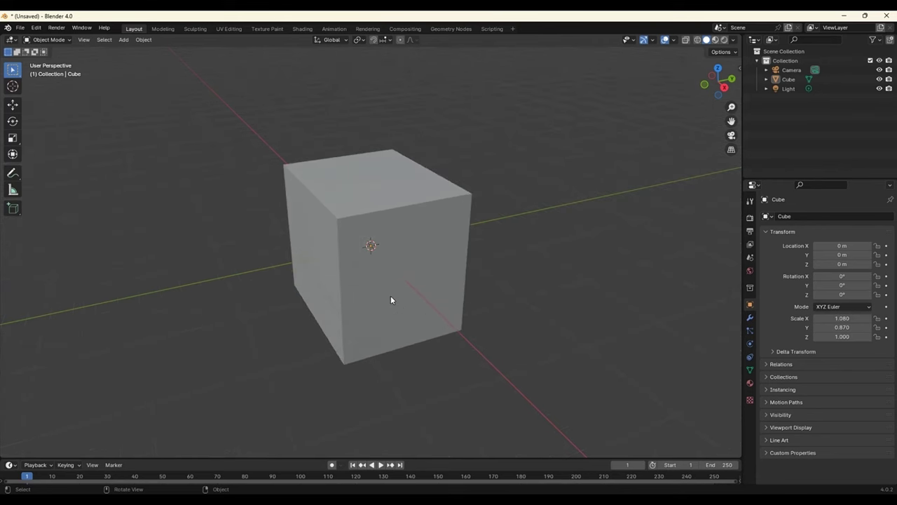
{"action": "scroll", "coordinate": [390, 300], "scroll_direction": "down", "scroll_amount": 3}
{"action": "scroll", "coordinate": [391, 300], "scroll_direction": "down", "scroll_amount": 2}
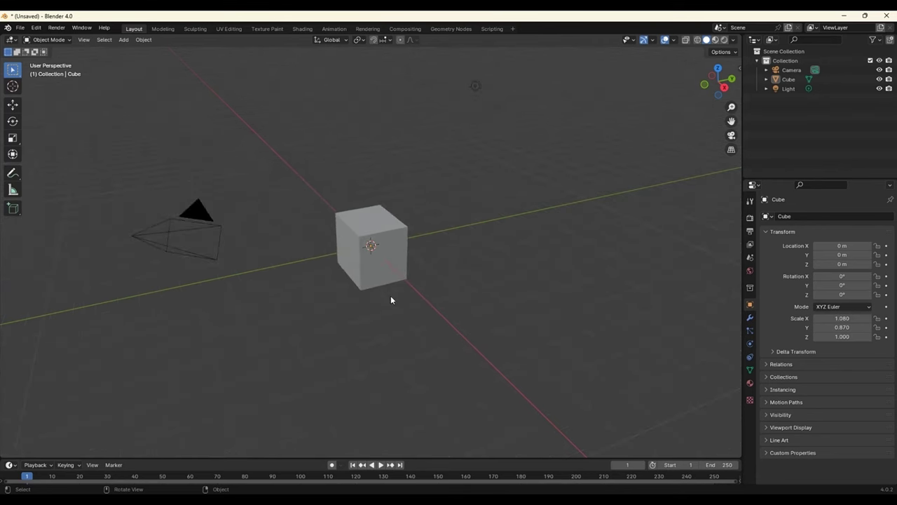
{"action": "scroll", "coordinate": [392, 300], "scroll_direction": "down", "scroll_amount": 3}
{"action": "scroll", "coordinate": [391, 301], "scroll_direction": "down", "scroll_amount": 1}
{"action": "scroll", "coordinate": [391, 300], "scroll_direction": "down", "scroll_amount": 2}
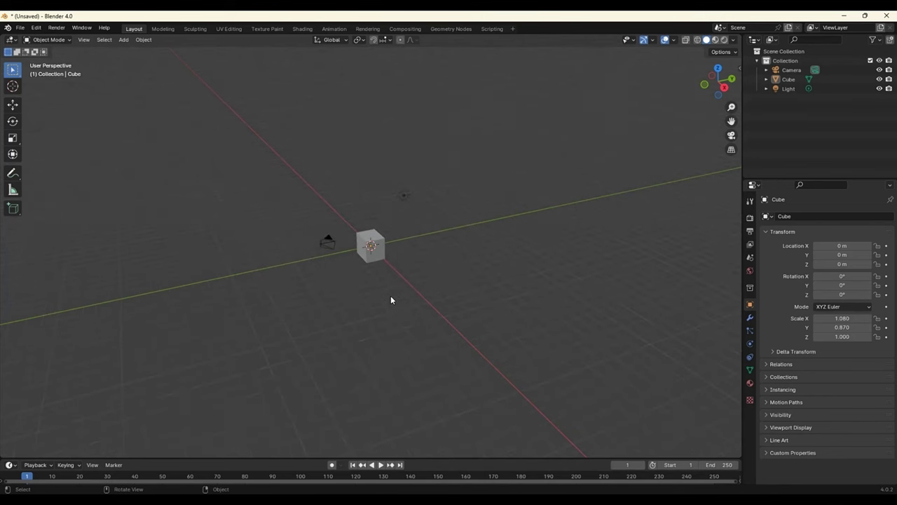
{"action": "scroll", "coordinate": [391, 301], "scroll_direction": "down", "scroll_amount": 2}
{"action": "scroll", "coordinate": [391, 300], "scroll_direction": "up", "scroll_amount": 2}
{"action": "scroll", "coordinate": [391, 300], "scroll_direction": "up", "scroll_amount": 3}
{"action": "scroll", "coordinate": [392, 300], "scroll_direction": "up", "scroll_amount": 3}
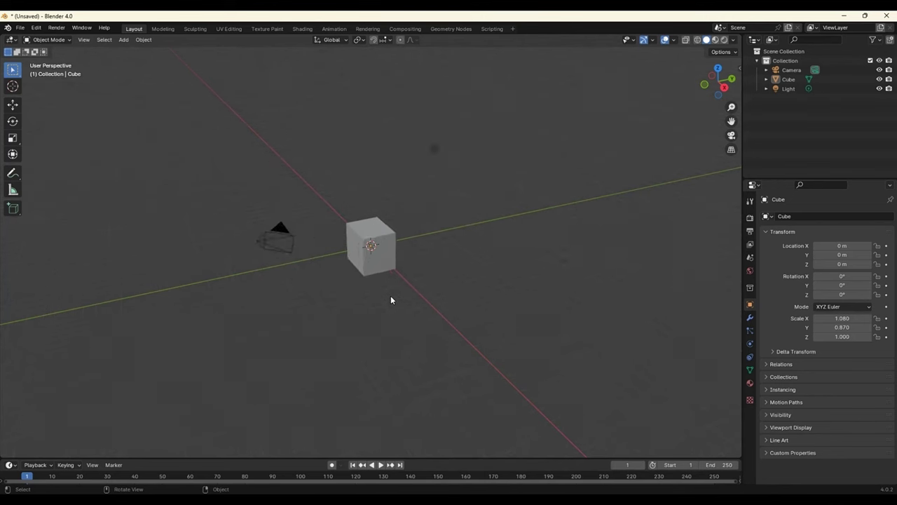
{"action": "scroll", "coordinate": [391, 300], "scroll_direction": "up", "scroll_amount": 4}
{"action": "scroll", "coordinate": [391, 300], "scroll_direction": "down", "scroll_amount": 4}
{"action": "scroll", "coordinate": [392, 300], "scroll_direction": "down", "scroll_amount": 1}
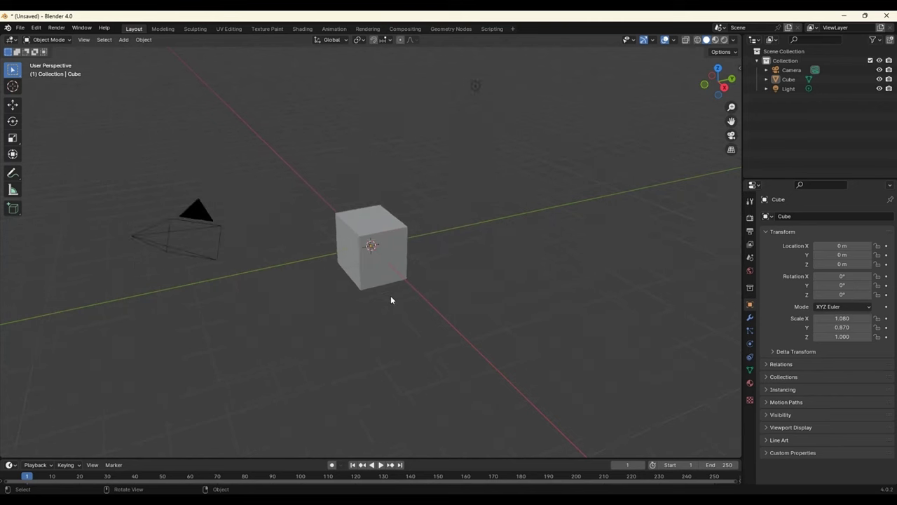
{"action": "scroll", "coordinate": [391, 300], "scroll_direction": "down", "scroll_amount": 1}
{"action": "scroll", "coordinate": [391, 300], "scroll_direction": "down", "scroll_amount": 4}
{"action": "scroll", "coordinate": [391, 300], "scroll_direction": "down", "scroll_amount": 1}
{"action": "scroll", "coordinate": [391, 300], "scroll_direction": "down", "scroll_amount": 1}
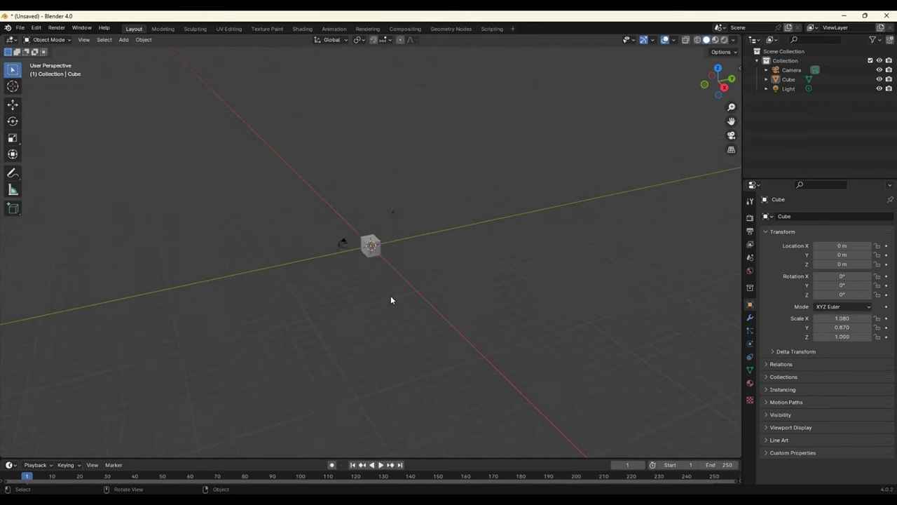
{"action": "scroll", "coordinate": [391, 300], "scroll_direction": "up", "scroll_amount": 3}
{"action": "scroll", "coordinate": [391, 300], "scroll_direction": "up", "scroll_amount": 1}
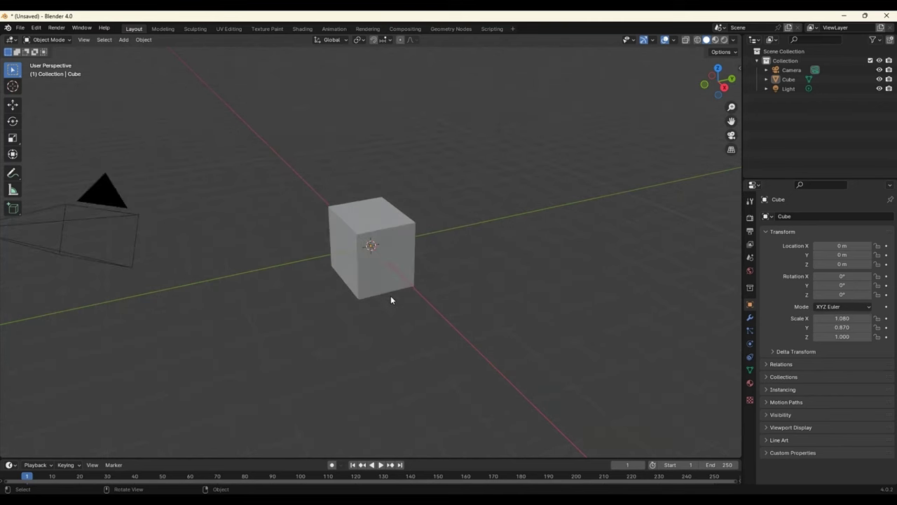
{"action": "scroll", "coordinate": [391, 300], "scroll_direction": "down", "scroll_amount": 2}
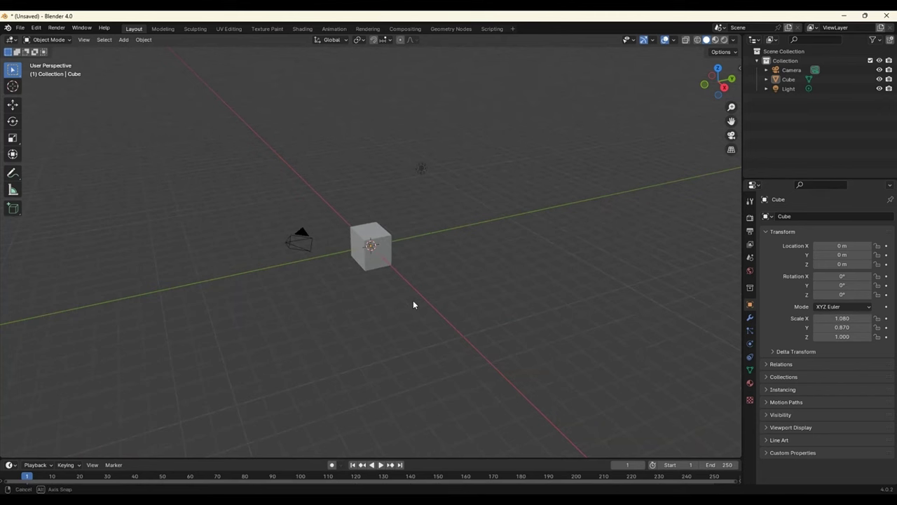
{"action": "mouse_move", "coordinate": [414, 304]}
{"action": "middle_mouse_down"}
{"action": "mouse_move", "coordinate": [343, 306]}
{"action": "mouse_move", "coordinate": [321, 297]}
{"action": "mouse_move", "coordinate": [358, 311]}
{"action": "mouse_move", "coordinate": [417, 310]}
{"action": "mouse_move", "coordinate": [433, 301]}
{"action": "mouse_move", "coordinate": [417, 260]}
{"action": "mouse_move", "coordinate": [412, 305]}
{"action": "mouse_move", "coordinate": [398, 321]}
{"action": "mouse_move", "coordinate": [363, 315]}
{"action": "mouse_move", "coordinate": [371, 315]}
{"action": "middle_mouse_up"}
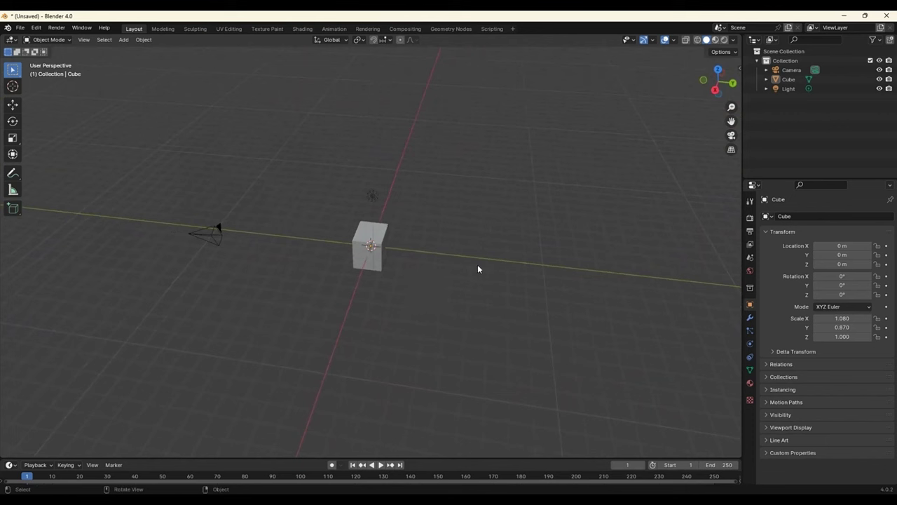
{"action": "mouse_move", "coordinate": [490, 305]}
{"action": "middle_mouse_down"}
{"action": "mouse_move", "coordinate": [457, 307]}
{"action": "mouse_move", "coordinate": [519, 289]}
{"action": "middle_mouse_up"}
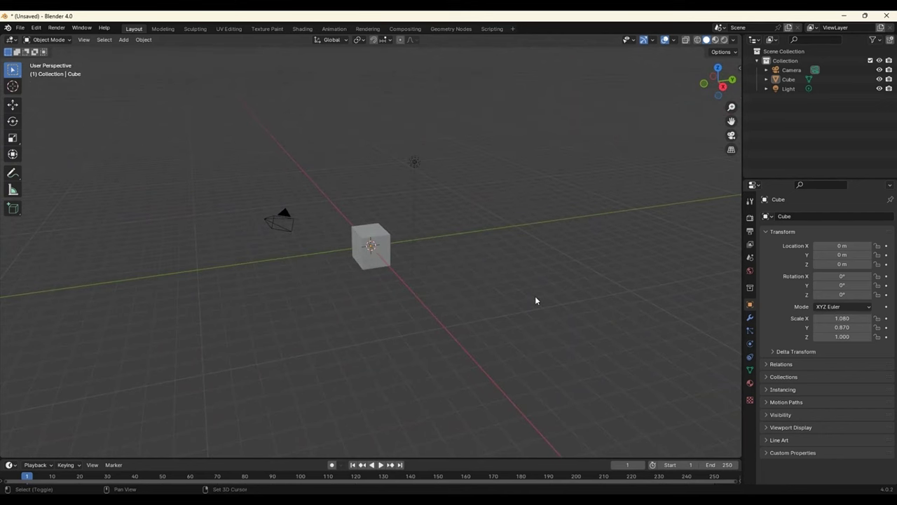
{"action": "mouse_move", "coordinate": [535, 300]}
{"action": "middle_mouse_down"}
{"action": "mouse_move", "coordinate": [389, 309]}
{"action": "mouse_move", "coordinate": [580, 254]}
{"action": "mouse_move", "coordinate": [615, 311]}
{"action": "mouse_move", "coordinate": [507, 230]}
{"action": "mouse_move", "coordinate": [423, 317]}
{"action": "mouse_move", "coordinate": [582, 256]}
{"action": "mouse_move", "coordinate": [580, 295]}
{"action": "mouse_move", "coordinate": [554, 303]}
{"action": "middle_mouse_up"}
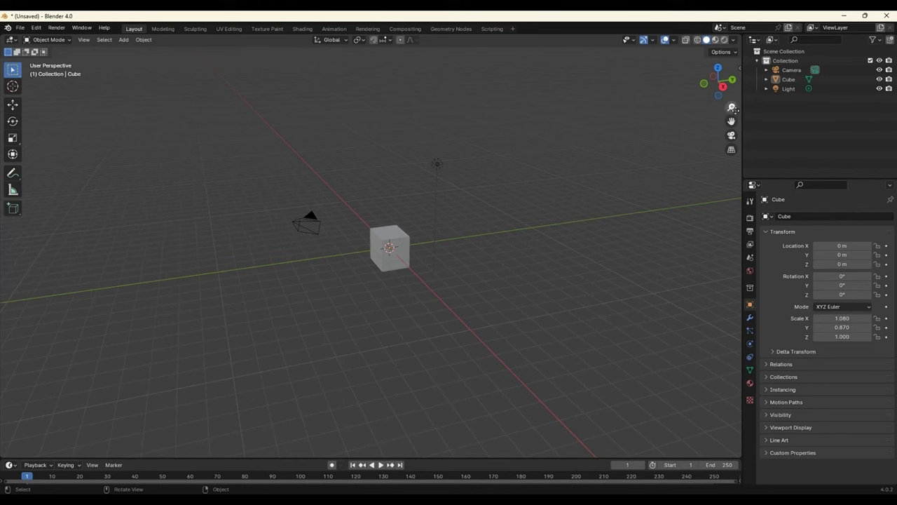
{"action": "mouse_move", "coordinate": [732, 108]}
{"action": "left_mouse_down"}
{"action": "mouse_move", "coordinate": [730, 84]}
{"action": "mouse_move", "coordinate": [730, 134]}
{"action": "left_mouse_up"}
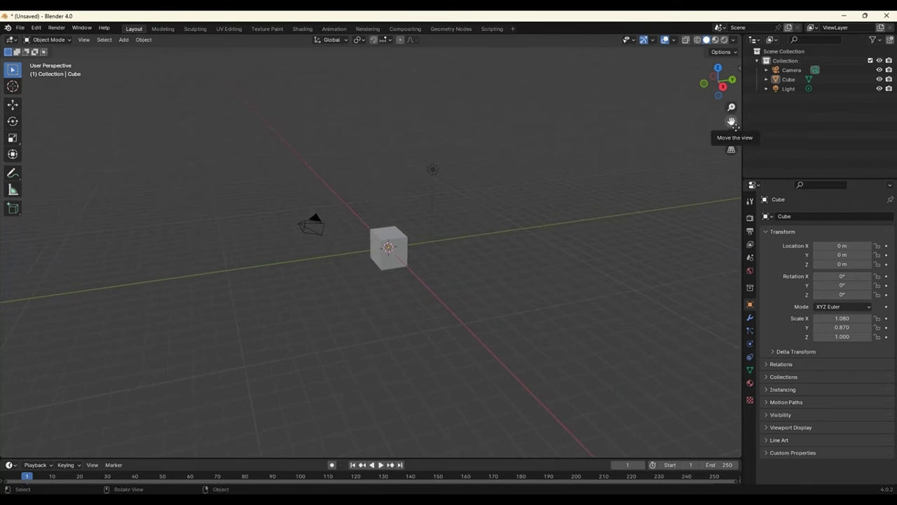
{"action": "mouse_move", "coordinate": [734, 125]}
{"action": "left_mouse_down"}
{"action": "mouse_move", "coordinate": [747, 120]}
{"action": "mouse_move", "coordinate": [701, 116]}
{"action": "mouse_move", "coordinate": [516, 208]}
{"action": "left_mouse_up"}
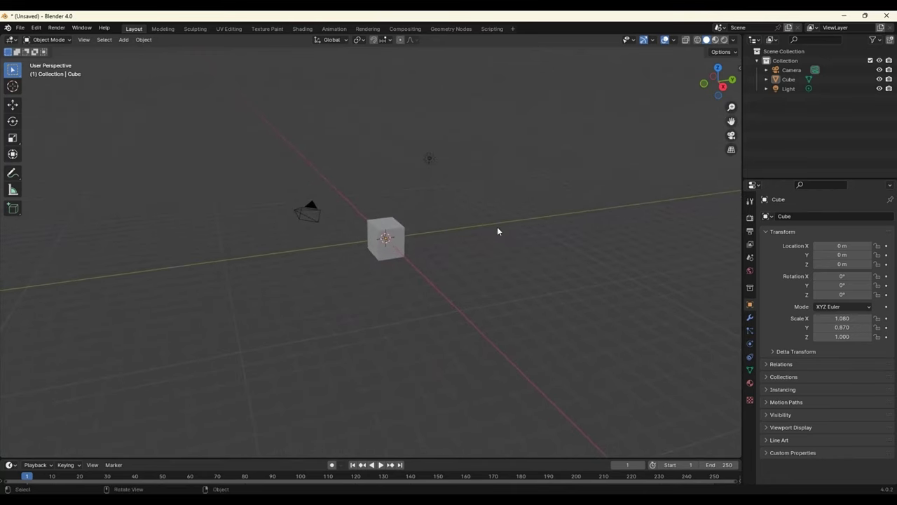
{"action": "mouse_move", "coordinate": [475, 261]}
{"action": "middle_mouse_down"}
{"action": "mouse_move", "coordinate": [438, 286]}
{"action": "mouse_move", "coordinate": [479, 301]}
{"action": "mouse_move", "coordinate": [437, 284]}
{"action": "mouse_move", "coordinate": [444, 282]}
{"action": "middle_mouse_up"}
{"action": "left_click", "coordinate": [580, 393]}
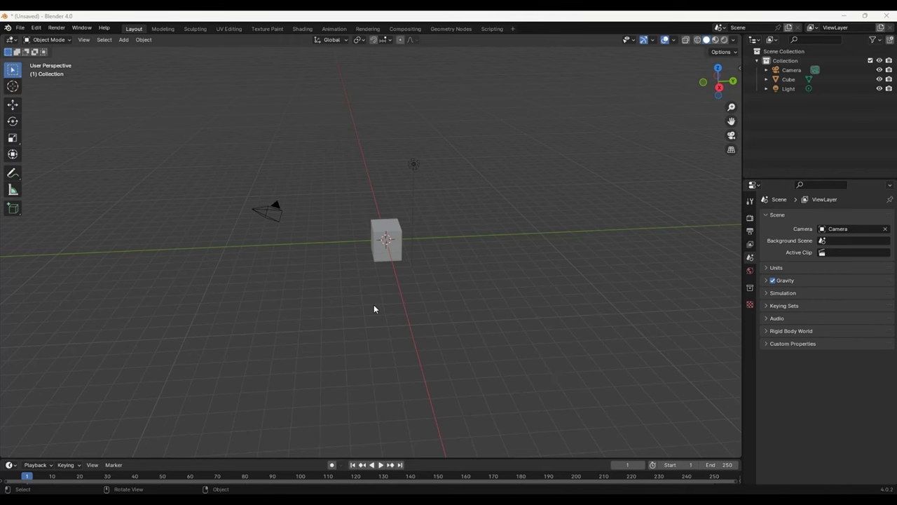
{"action": "scroll", "coordinate": [374, 305], "scroll_direction": "up", "scroll_amount": 2}
{"action": "scroll", "coordinate": [374, 305], "scroll_direction": "up", "scroll_amount": 3}
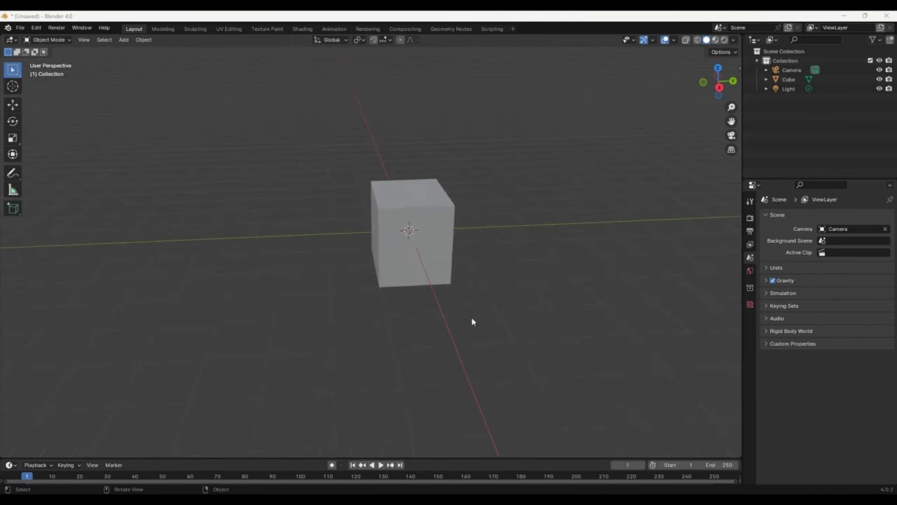
{"action": "mouse_move", "coordinate": [479, 326]}
{"action": "middle_mouse_down"}
{"action": "mouse_move", "coordinate": [423, 325]}
{"action": "mouse_move", "coordinate": [440, 325]}
{"action": "mouse_move", "coordinate": [489, 274]}
{"action": "mouse_move", "coordinate": [486, 217]}
{"action": "mouse_move", "coordinate": [483, 364]}
{"action": "mouse_move", "coordinate": [469, 350]}
{"action": "mouse_move", "coordinate": [480, 337]}
{"action": "mouse_move", "coordinate": [467, 281]}
{"action": "mouse_move", "coordinate": [469, 350]}
{"action": "mouse_move", "coordinate": [465, 308]}
{"action": "mouse_move", "coordinate": [488, 152]}
{"action": "mouse_move", "coordinate": [463, 168]}
{"action": "mouse_move", "coordinate": [491, 311]}
{"action": "mouse_move", "coordinate": [476, 317]}
{"action": "middle_mouse_up"}
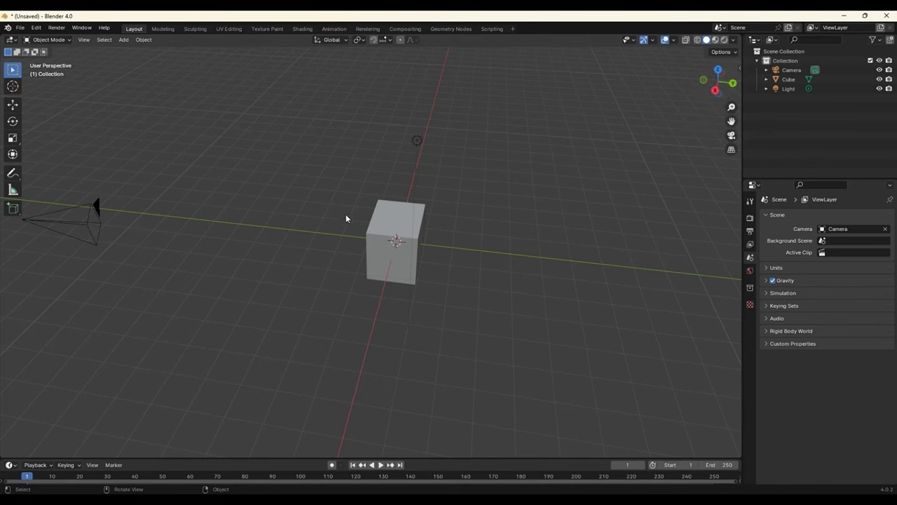
{"action": "mouse_move", "coordinate": [346, 219]}
{"action": "middle_mouse_down"}
{"action": "mouse_move", "coordinate": [427, 227]}
{"action": "mouse_move", "coordinate": [400, 181]}
{"action": "mouse_move", "coordinate": [421, 249]}
{"action": "mouse_move", "coordinate": [403, 112]}
{"action": "mouse_move", "coordinate": [491, 277]}
{"action": "mouse_move", "coordinate": [487, 243]}
{"action": "mouse_move", "coordinate": [487, 262]}
{"action": "mouse_move", "coordinate": [514, 243]}
{"action": "mouse_move", "coordinate": [495, 254]}
{"action": "mouse_move", "coordinate": [483, 240]}
{"action": "middle_mouse_up"}
{"action": "key", "text": "KP_1"}
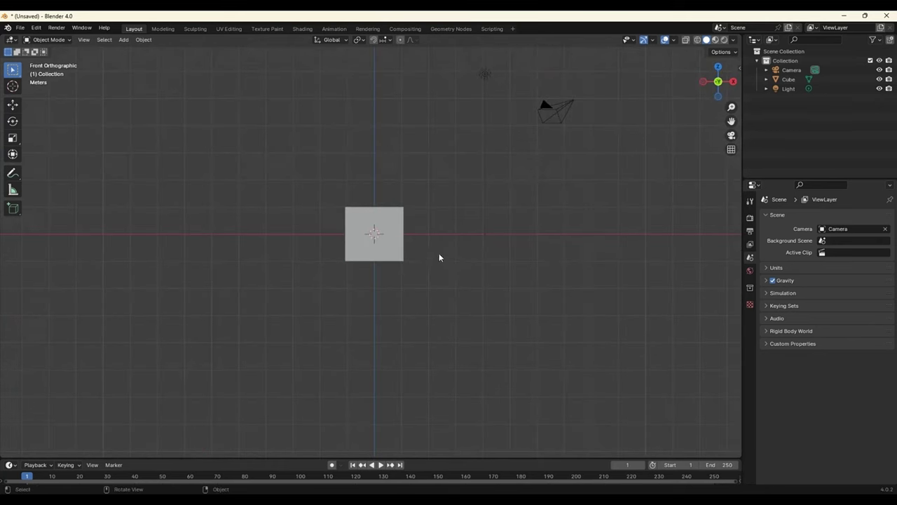
{"action": "mouse_move", "coordinate": [426, 192]}
{"action": "middle_mouse_down"}
{"action": "mouse_move", "coordinate": [410, 234]}
{"action": "mouse_move", "coordinate": [362, 234]}
{"action": "mouse_move", "coordinate": [306, 209]}
{"action": "mouse_move", "coordinate": [267, 215]}
{"action": "middle_mouse_up"}
{"action": "mouse_move", "coordinate": [460, 250]}
{"action": "middle_mouse_down"}
{"action": "mouse_move", "coordinate": [344, 262]}
{"action": "mouse_move", "coordinate": [378, 274]}
{"action": "mouse_move", "coordinate": [486, 257]}
{"action": "mouse_move", "coordinate": [406, 231]}
{"action": "middle_mouse_up"}
- Delete the default cube and add a Suzanne monkey head mesh
{"action": "left_click", "coordinate": [407, 228]}
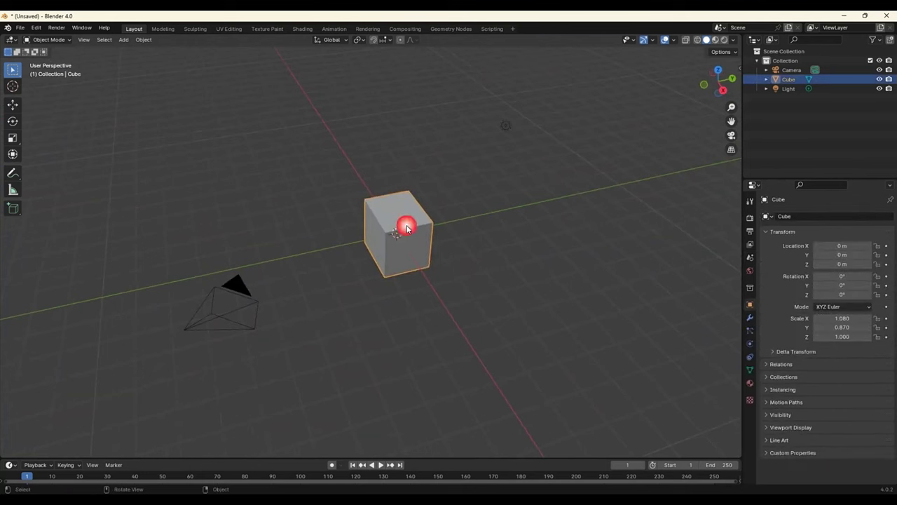
{"action": "key", "text": "Delete"}
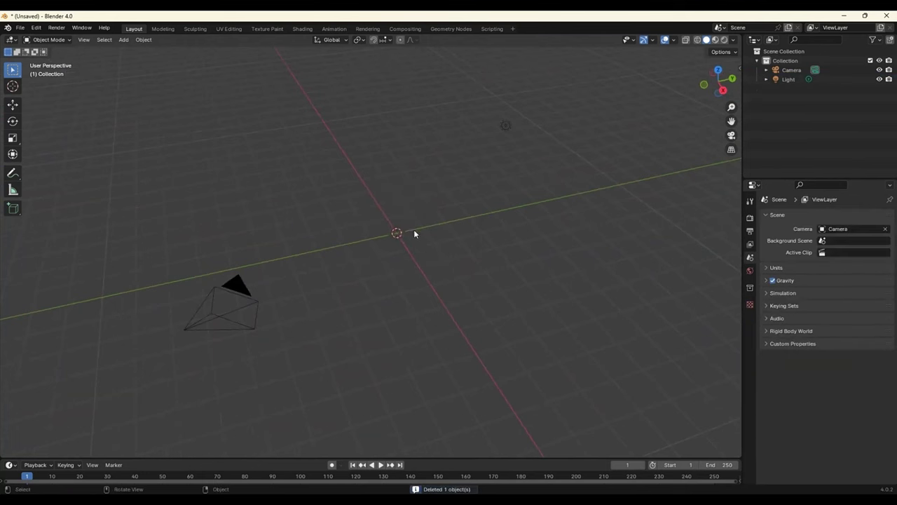
{"action": "key", "text": "shift+a"}
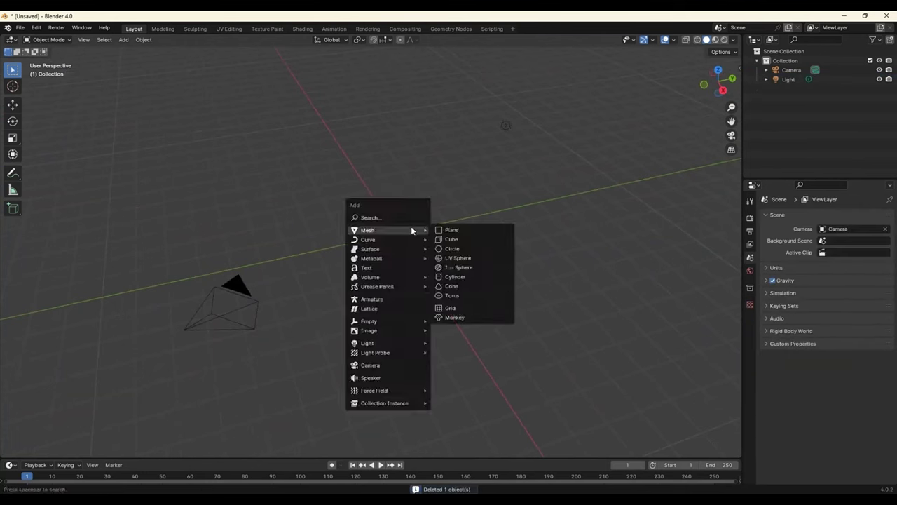
{"action": "left_click", "coordinate": [403, 157]}
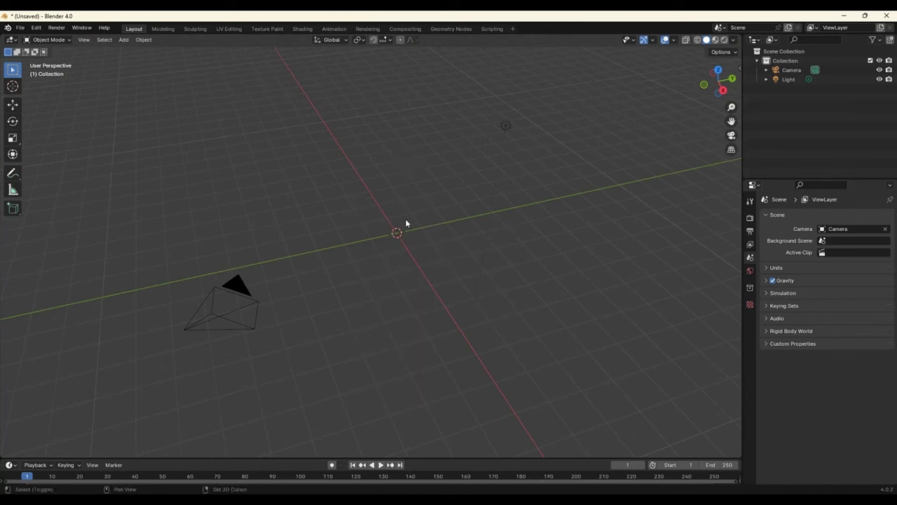
{"action": "key", "text": "shift+a"}
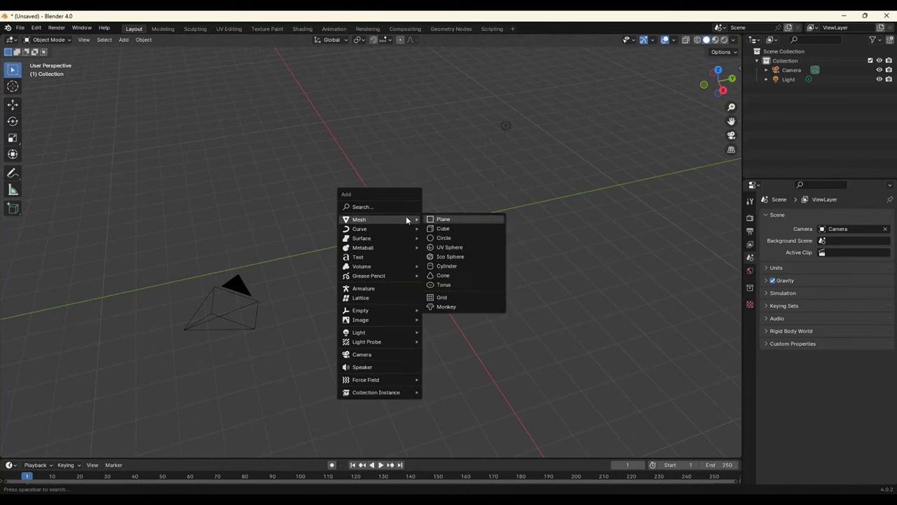
{"action": "left_click", "coordinate": [443, 307]}
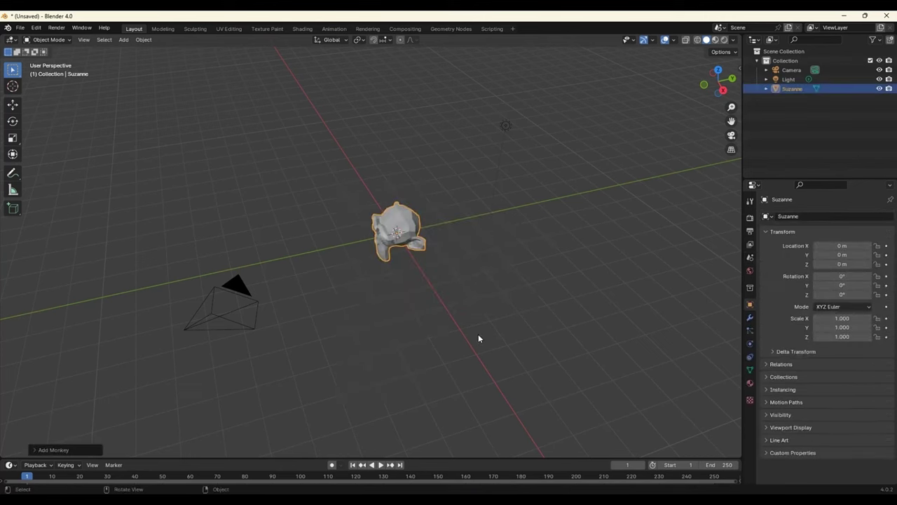
- Raise the monkey head along Z to 1.3823 m with the Move tool
{"action": "middle_click_drag", "start_coordinate": [437, 327], "coordinate": [421, 309]}
{"action": "left_click", "coordinate": [397, 219]}
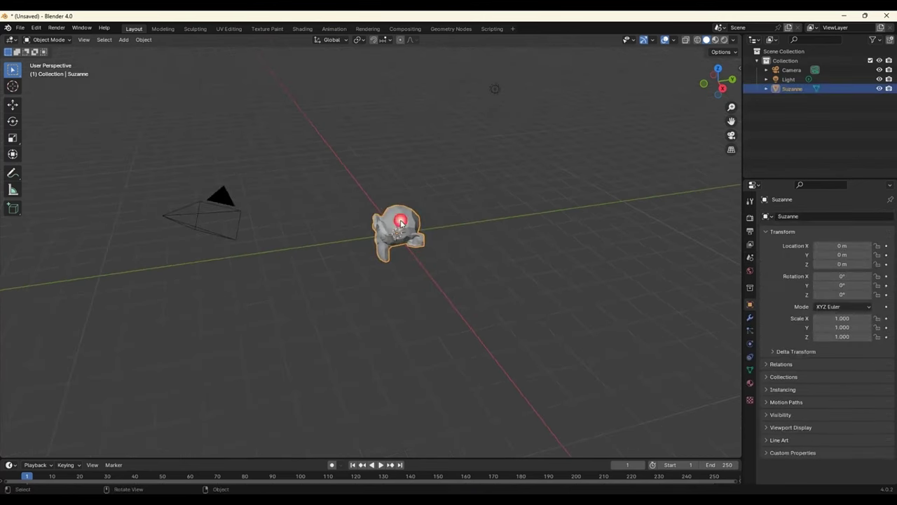
{"action": "left_click", "coordinate": [12, 104]}
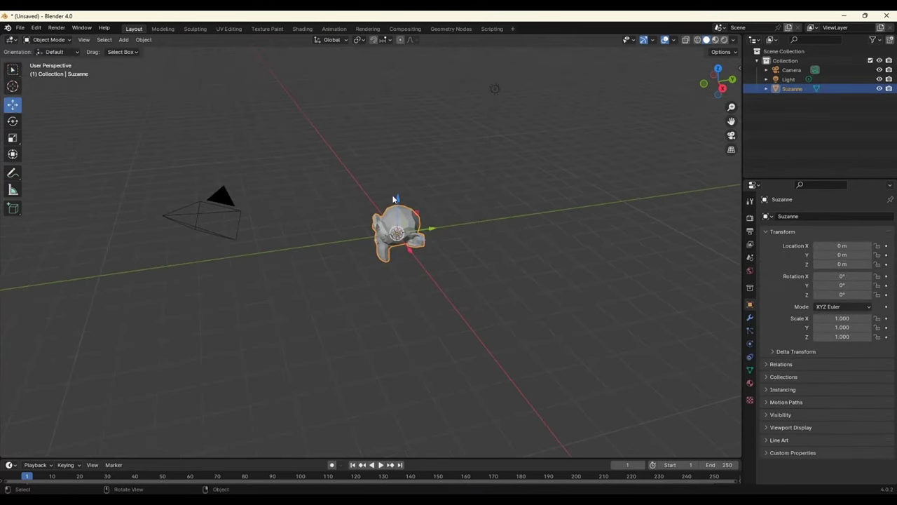
{"action": "left_click_drag", "start_coordinate": [397, 201], "coordinate": [405, 164]}
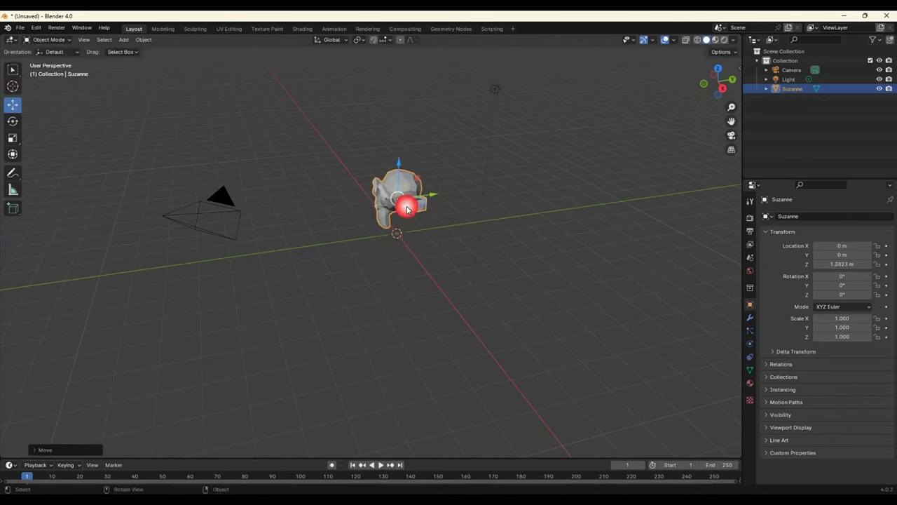
{"action": "left_click", "coordinate": [407, 301]}
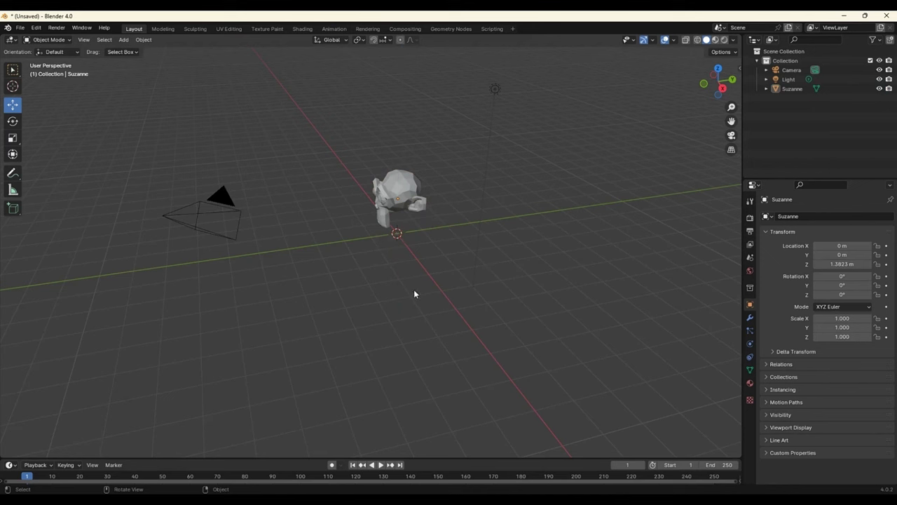
- Scale Suzanne uniformly to 3.134 and orbit the view around it
{"action": "left_click", "coordinate": [396, 197]}
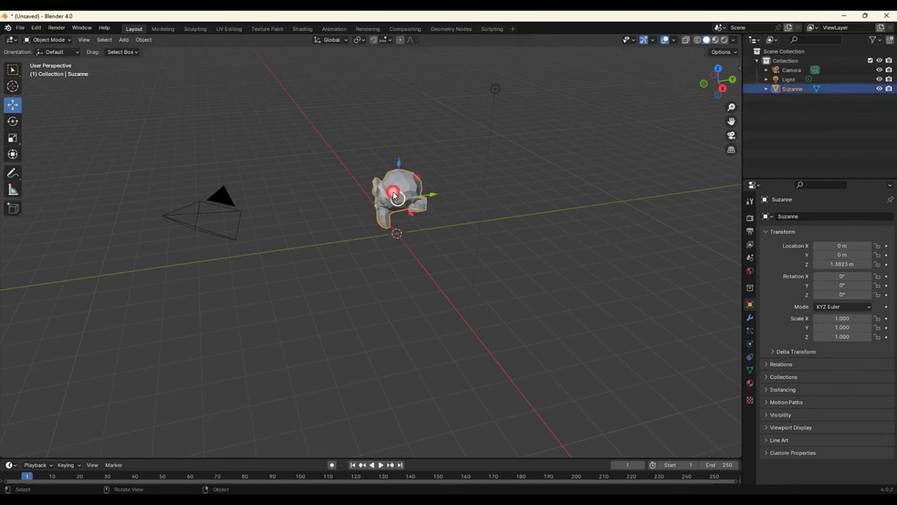
{"action": "key", "text": "s"}
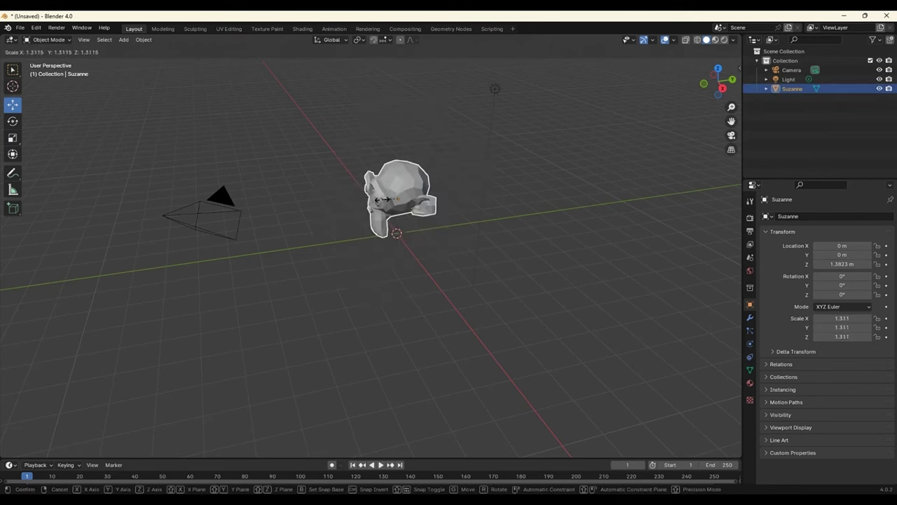
{"action": "left_click", "coordinate": [391, 278]}
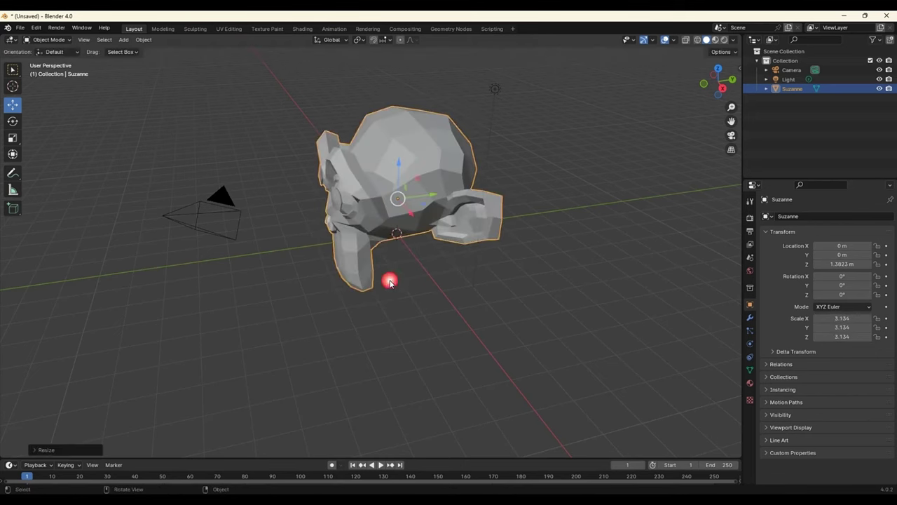
{"action": "left_click", "coordinate": [409, 294]}
{"action": "mouse_move", "coordinate": [409, 294]}
{"action": "middle_mouse_down"}
{"action": "mouse_move", "coordinate": [433, 305]}
{"action": "mouse_move", "coordinate": [469, 277]}
{"action": "middle_mouse_up"}
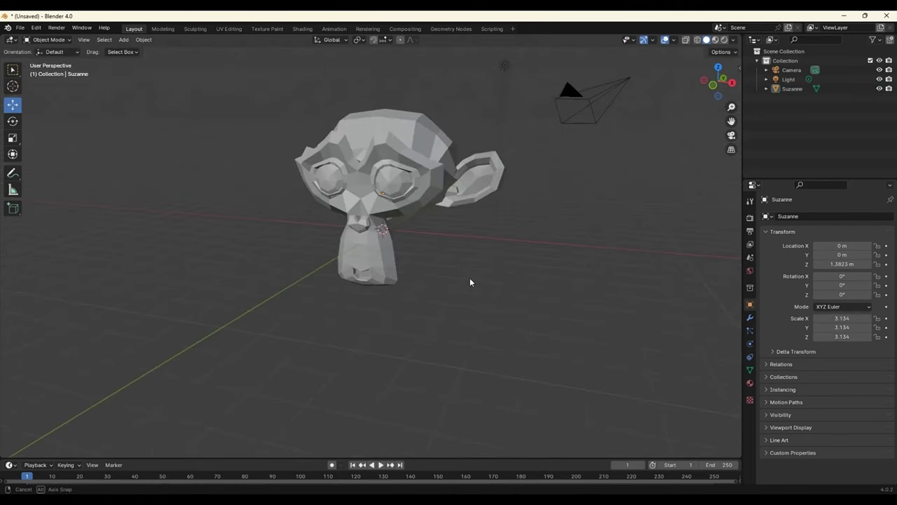
{"action": "key", "text": "KP_1"}
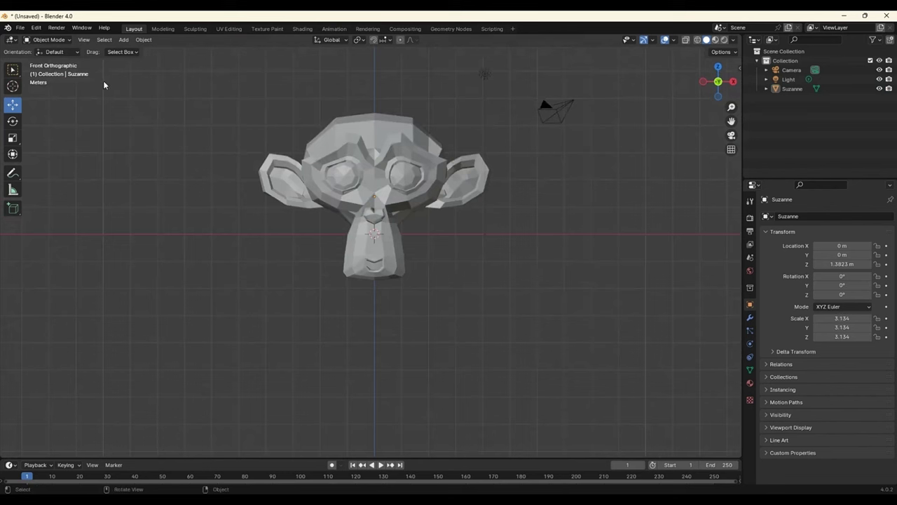
{"action": "key", "text": "KP_8"}
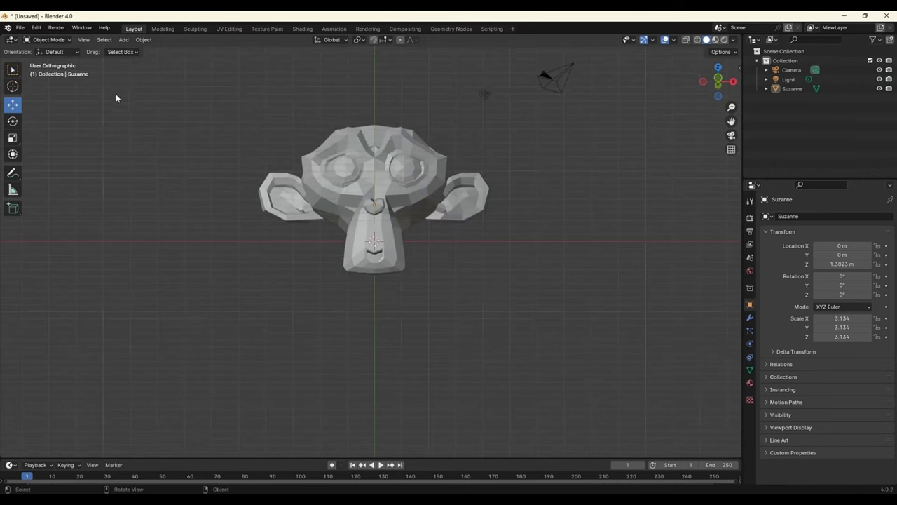
{"action": "key", "text": "KP_3"}
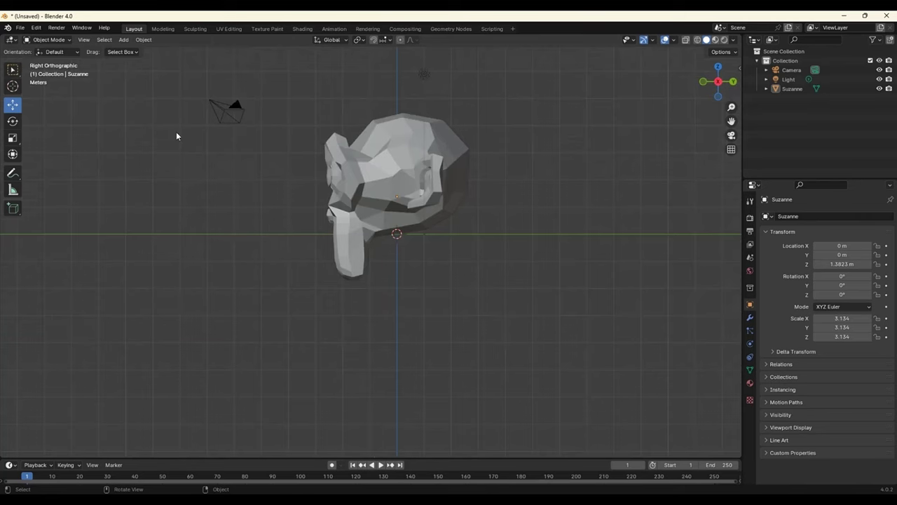
{"action": "key", "text": "KP_4"}
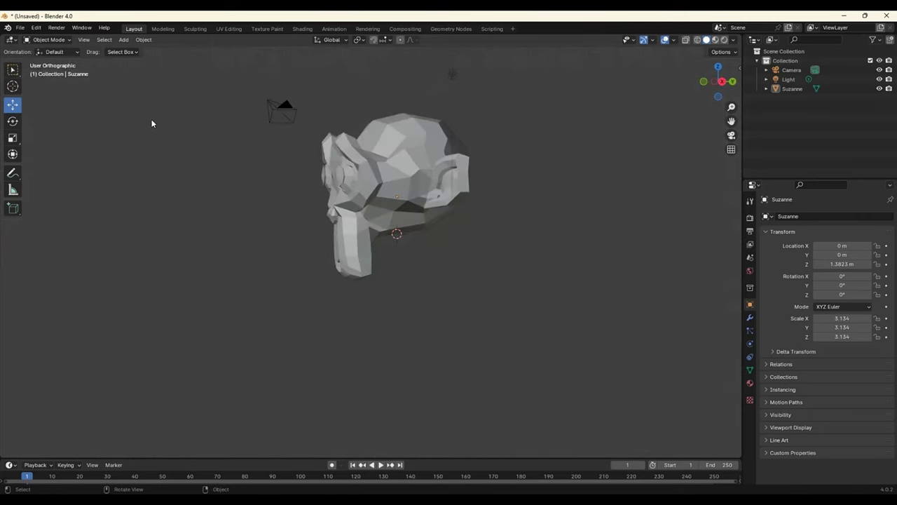
{"action": "key", "text": "KP_5"}
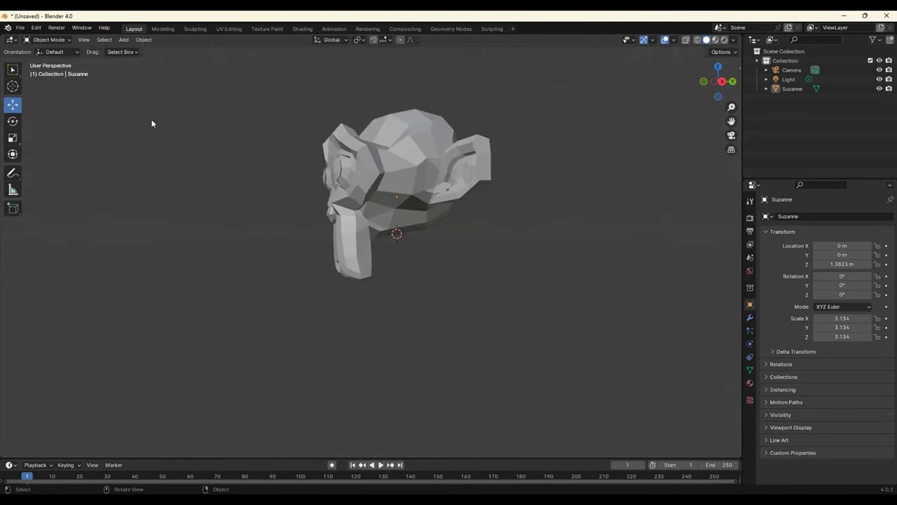
{"action": "key", "text": "KP_4"}
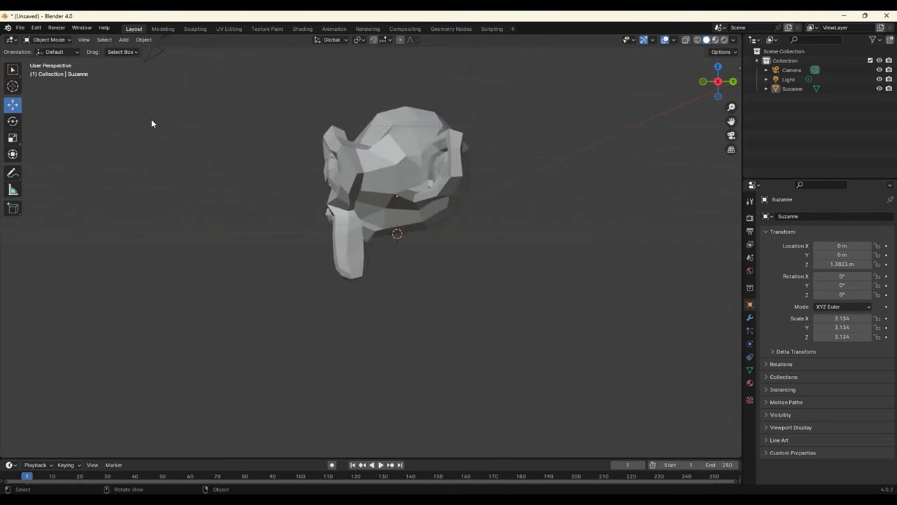
{"action": "key", "text": "KP_7"}
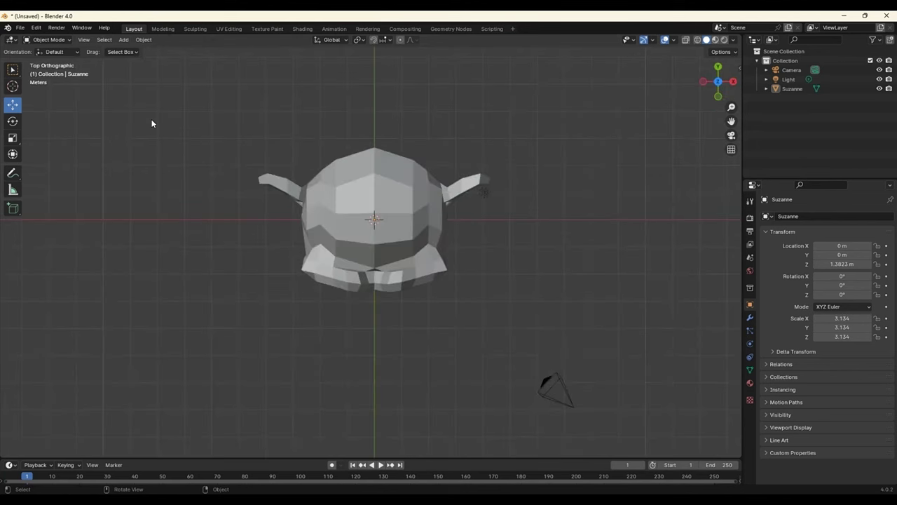
{"action": "key", "text": "KP_8"}
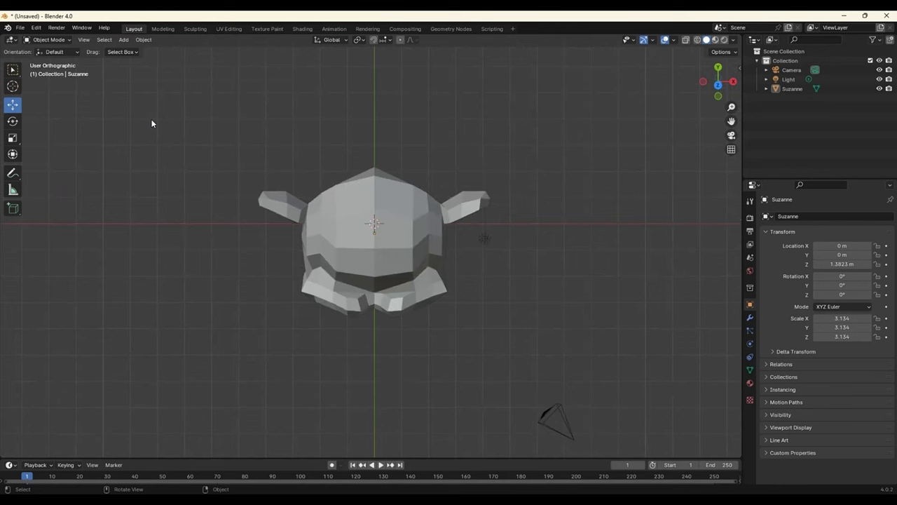
{"action": "key", "text": "KP_9"}
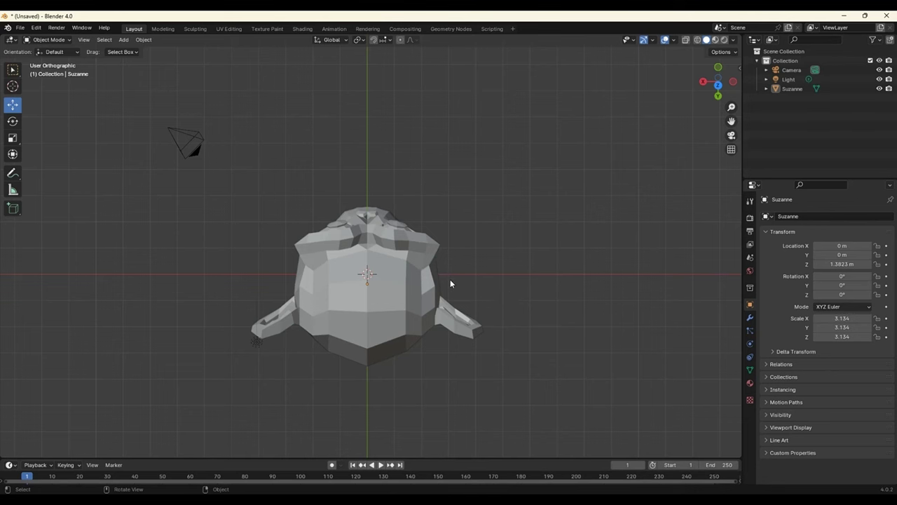
{"action": "key", "text": "KP_7"}
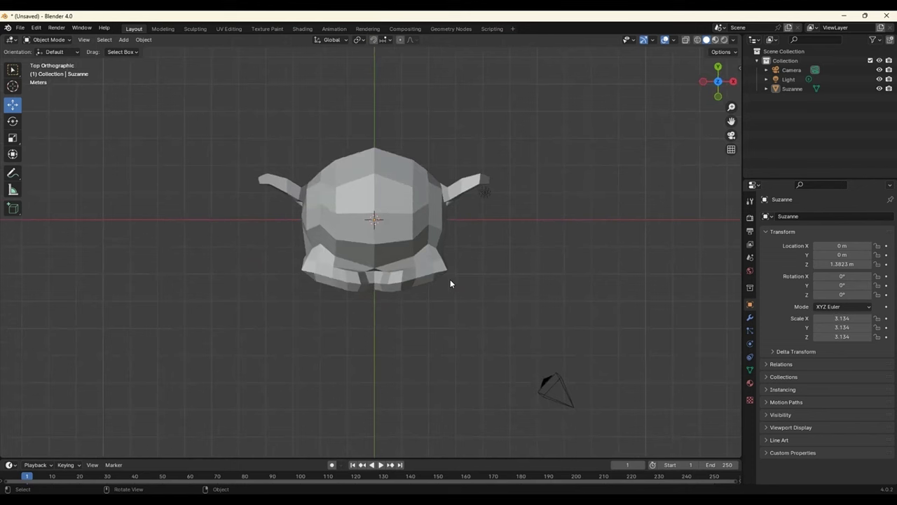
{"action": "key", "text": "KP_1"}
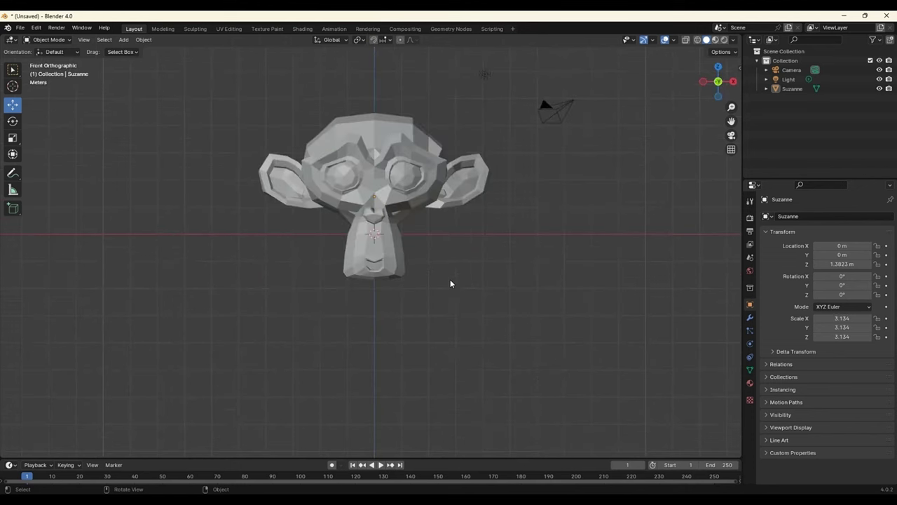
{"action": "key", "text": "KP_8"}
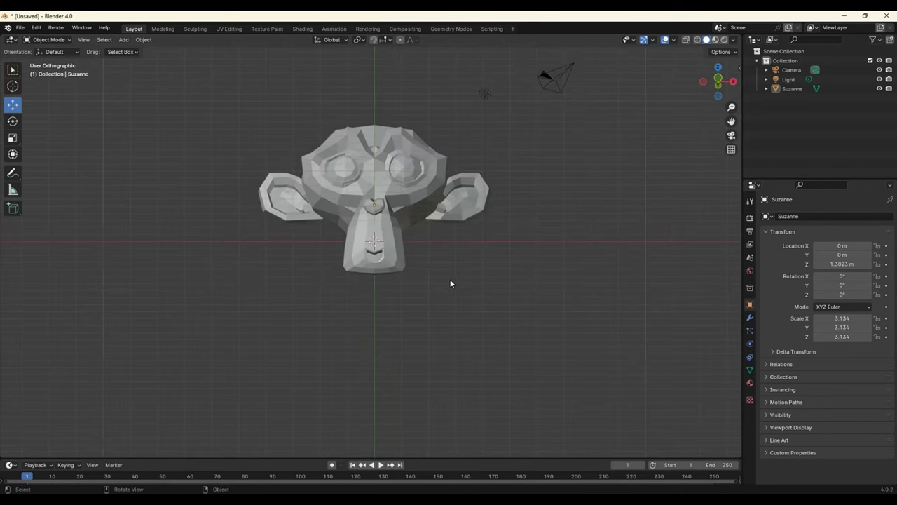
{"action": "key", "text": "KP_3"}
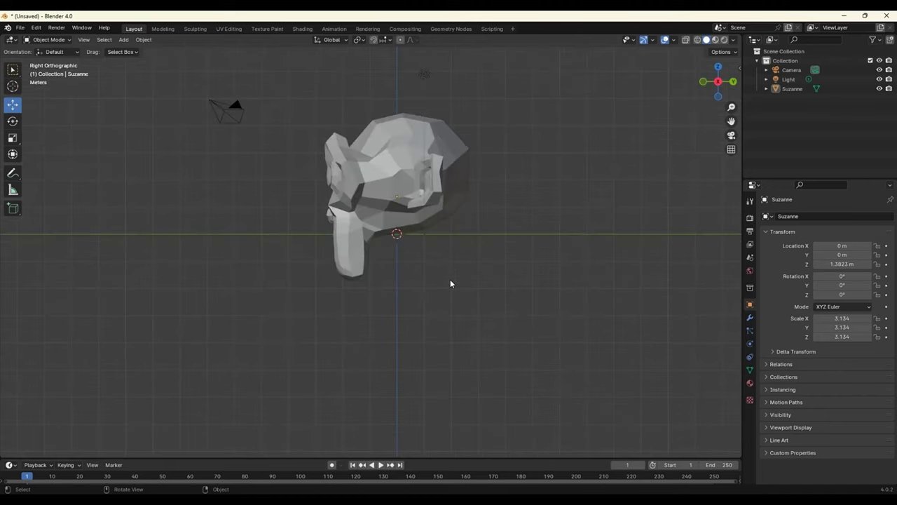
{"action": "key", "text": "KP_6"}
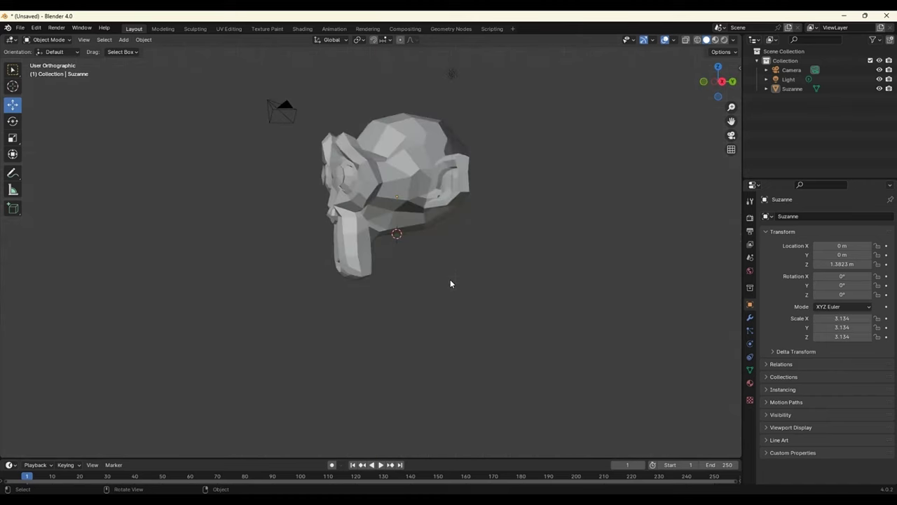
{"action": "key", "text": "KP_8"}
{"action": "key", "text": "KP_4"}
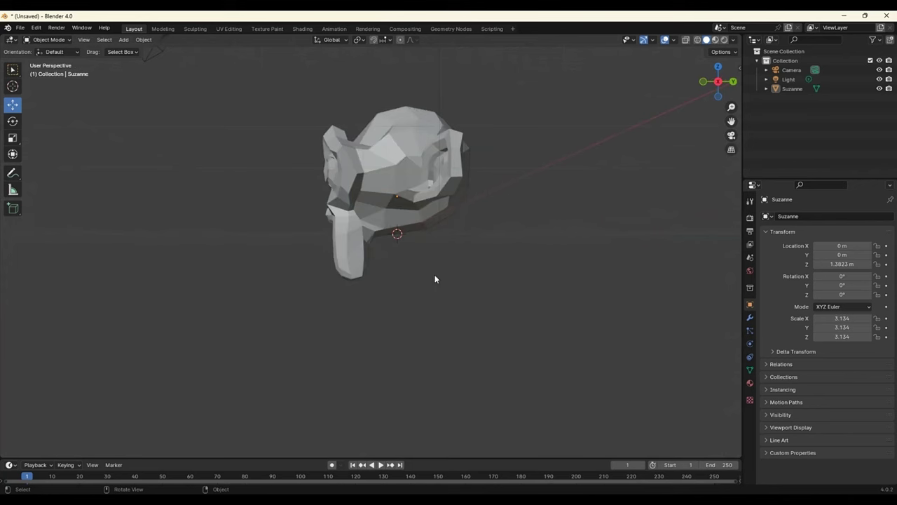
{"action": "mouse_move", "coordinate": [434, 279]}
{"action": "middle_mouse_down"}
{"action": "mouse_move", "coordinate": [529, 235]}
{"action": "mouse_move", "coordinate": [443, 235]}
{"action": "mouse_move", "coordinate": [231, 267]}
{"action": "mouse_move", "coordinate": [111, 275]}
{"action": "mouse_move", "coordinate": [82, 265]}
{"action": "mouse_move", "coordinate": [301, 257]}
{"action": "mouse_move", "coordinate": [247, 231]}
{"action": "middle_mouse_up"}
{"action": "key", "text": "KP_1"}
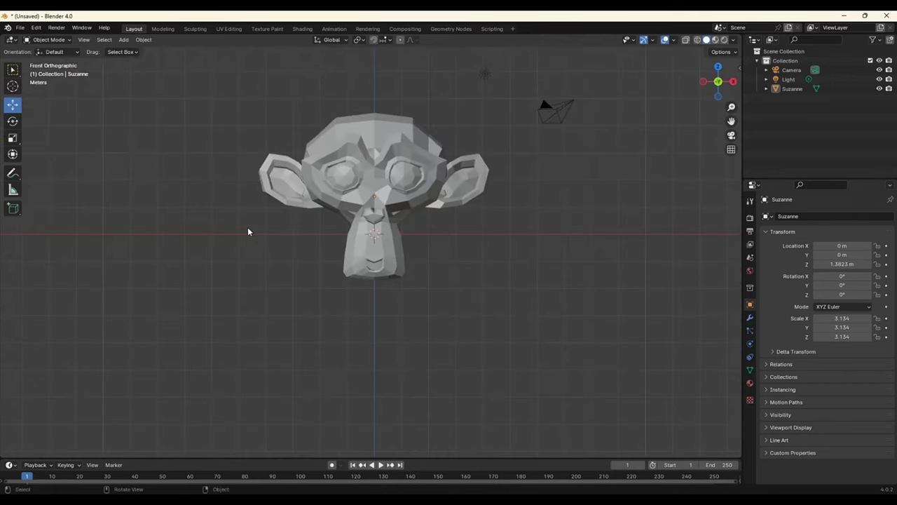
{"action": "key", "text": "KP_7"}
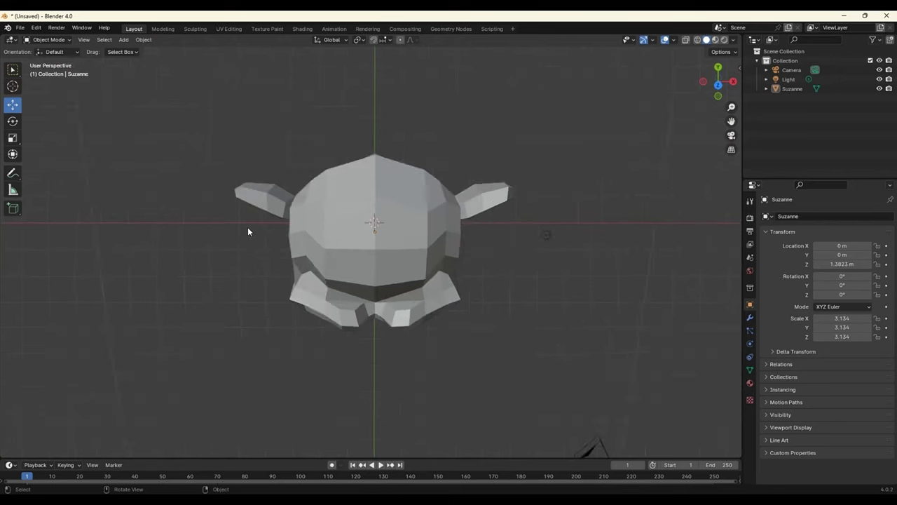
{"action": "key", "text": "KP_3"}
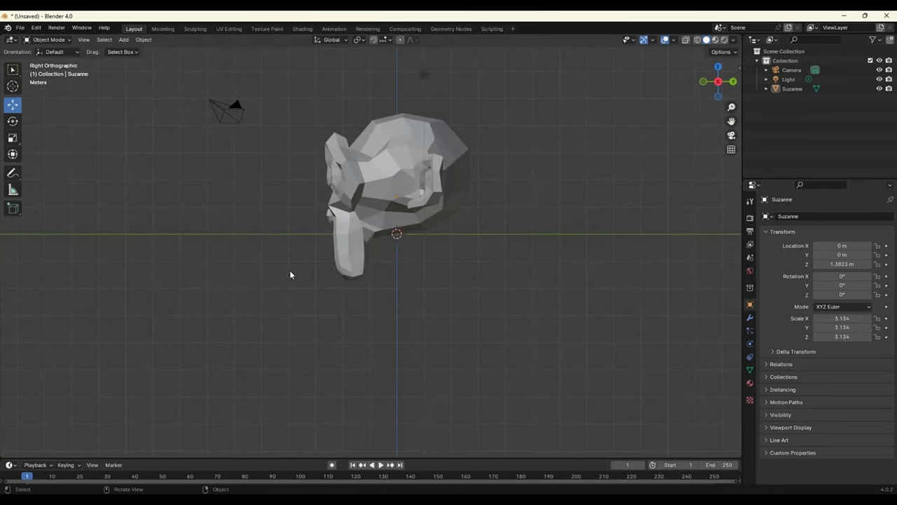
{"action": "mouse_move", "coordinate": [309, 237]}
{"action": "middle_mouse_down"}
{"action": "mouse_move", "coordinate": [478, 281]}
{"action": "mouse_move", "coordinate": [411, 281]}
{"action": "middle_mouse_up"}
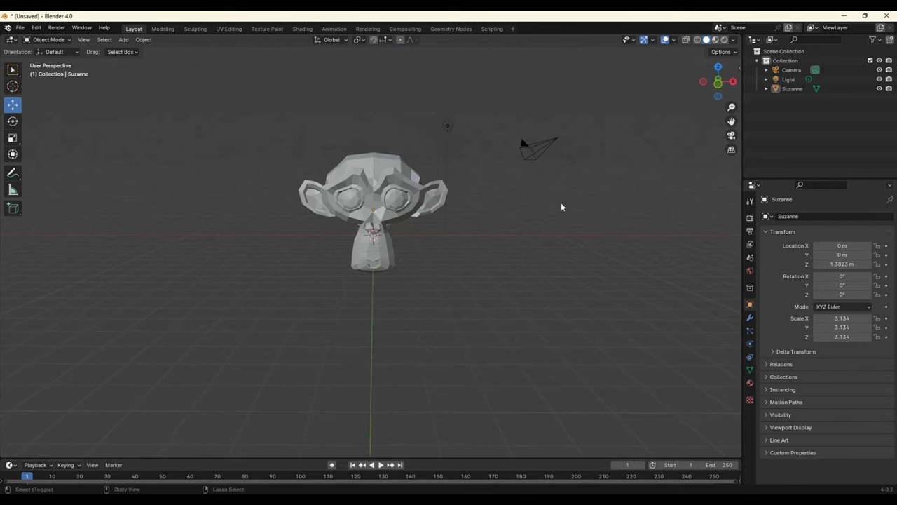
{"action": "middle_click_drag", "start_coordinate": [444, 265], "coordinate": [456, 279]}
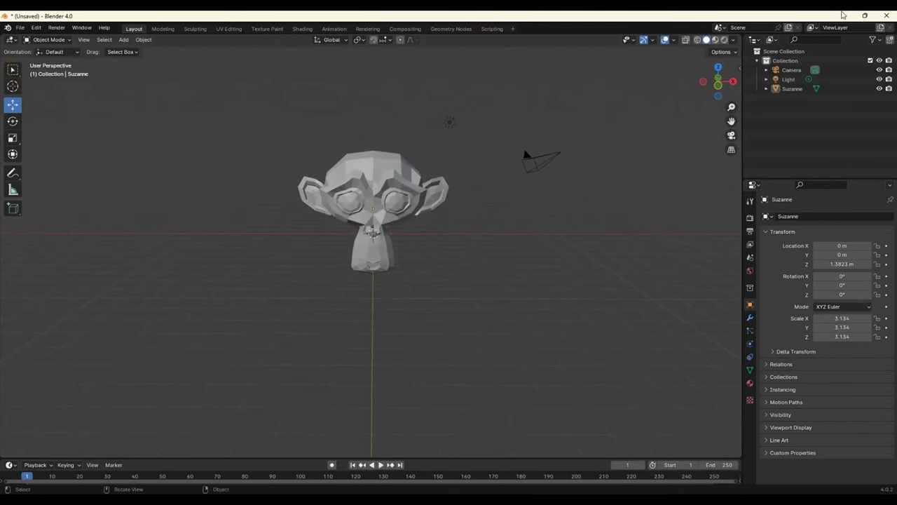
- Check Suzanne from the right, front, left, back, top and bottom views
{"action": "left_click", "coordinate": [732, 82]}
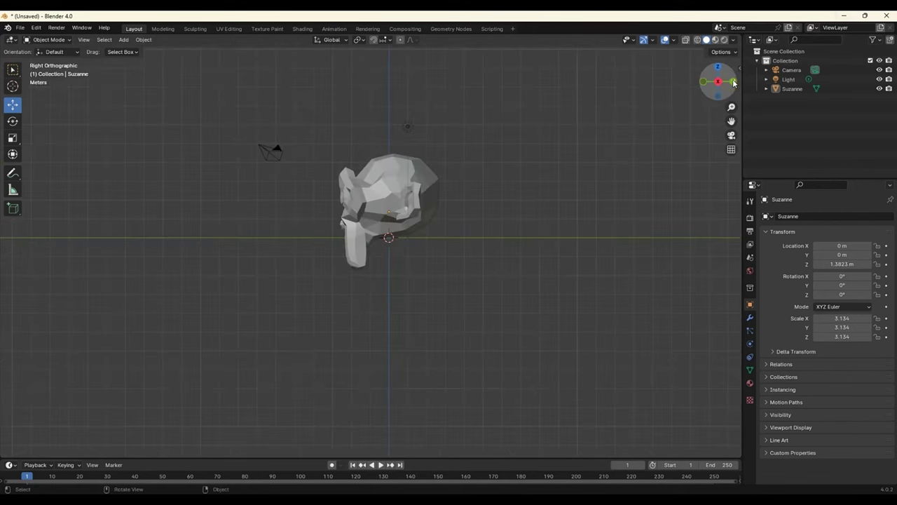
{"action": "left_click", "coordinate": [704, 82]}
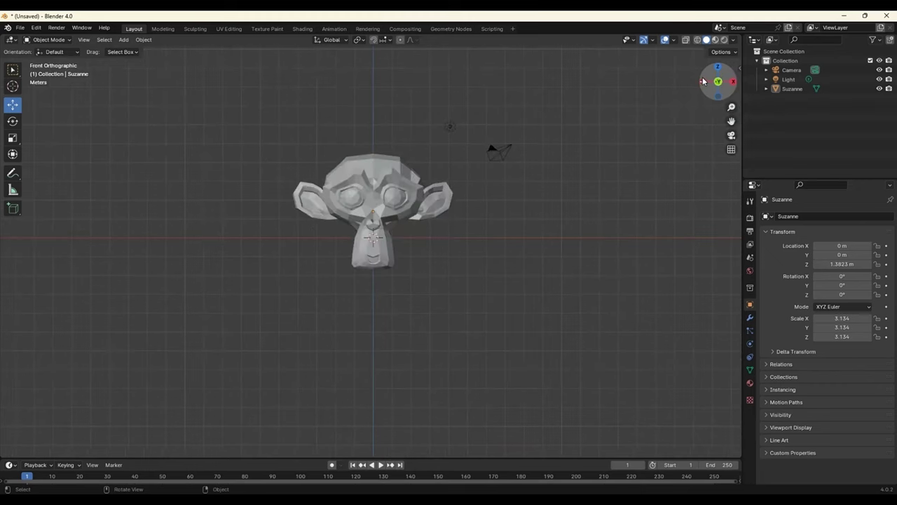
{"action": "left_click", "coordinate": [703, 79]}
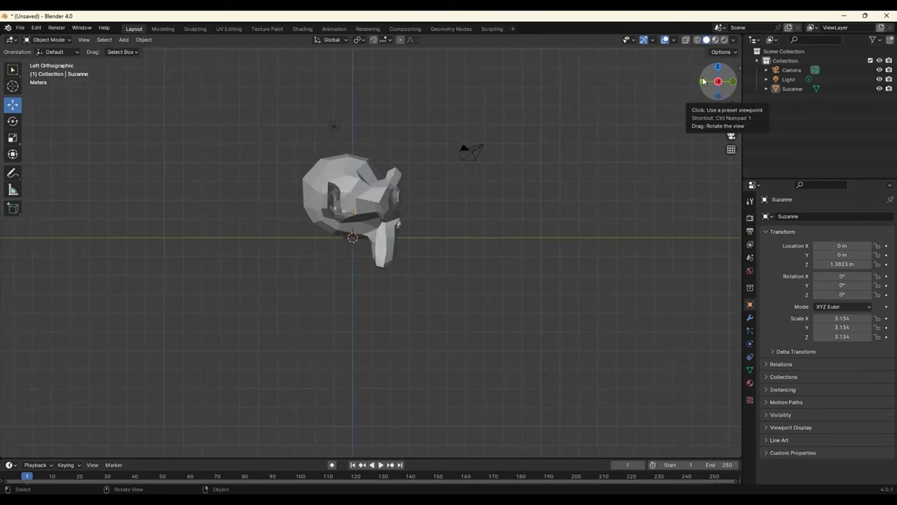
{"action": "left_click", "coordinate": [732, 82]}
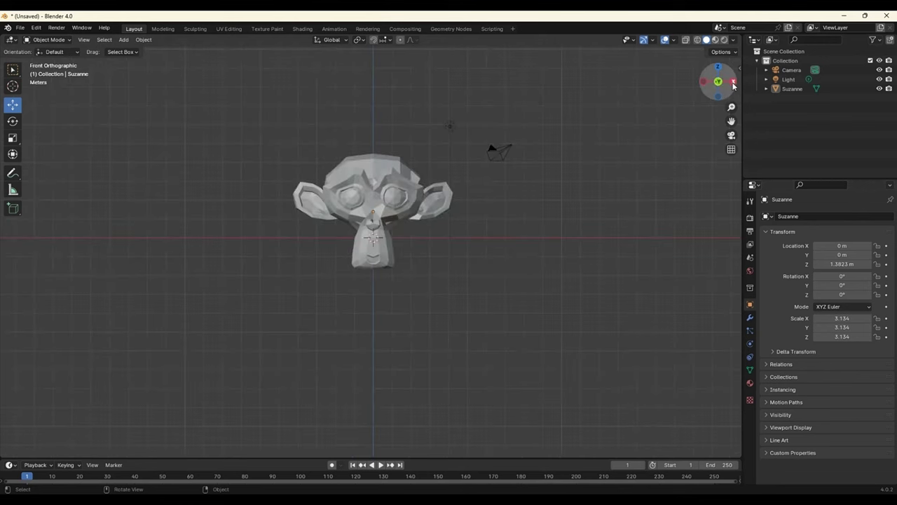
{"action": "left_click", "coordinate": [718, 81]}
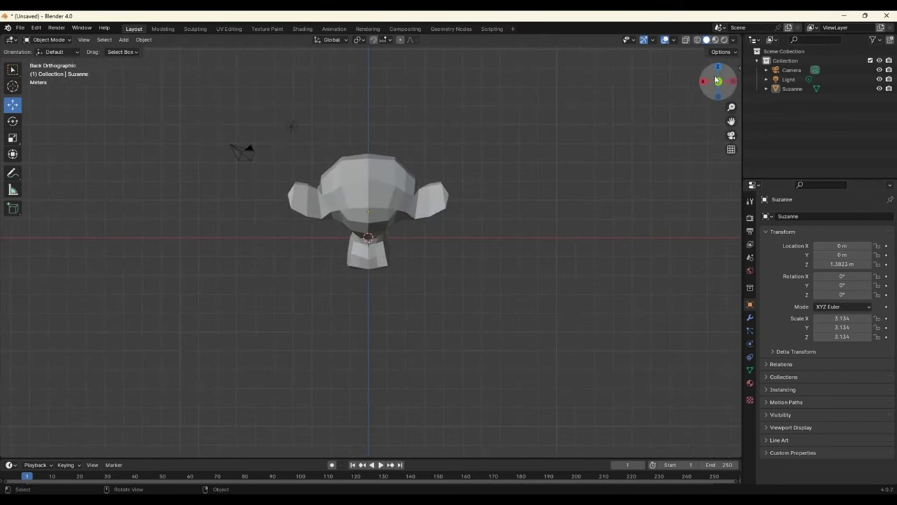
{"action": "mouse_move", "coordinate": [718, 80]}
{"action": "left_mouse_down"}
{"action": "mouse_move", "coordinate": [718, 112]}
{"action": "mouse_move", "coordinate": [720, 100]}
{"action": "left_mouse_up"}
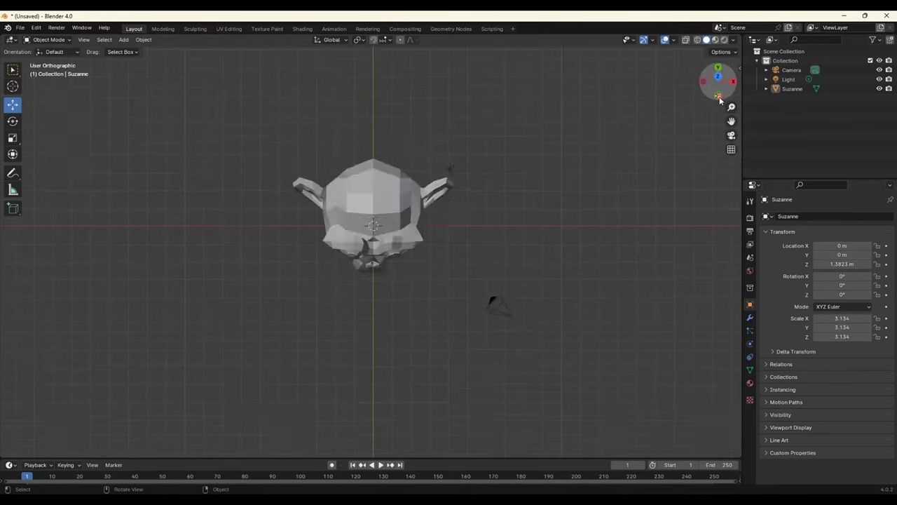
{"action": "left_click", "coordinate": [719, 98]}
{"action": "left_click", "coordinate": [719, 96]}
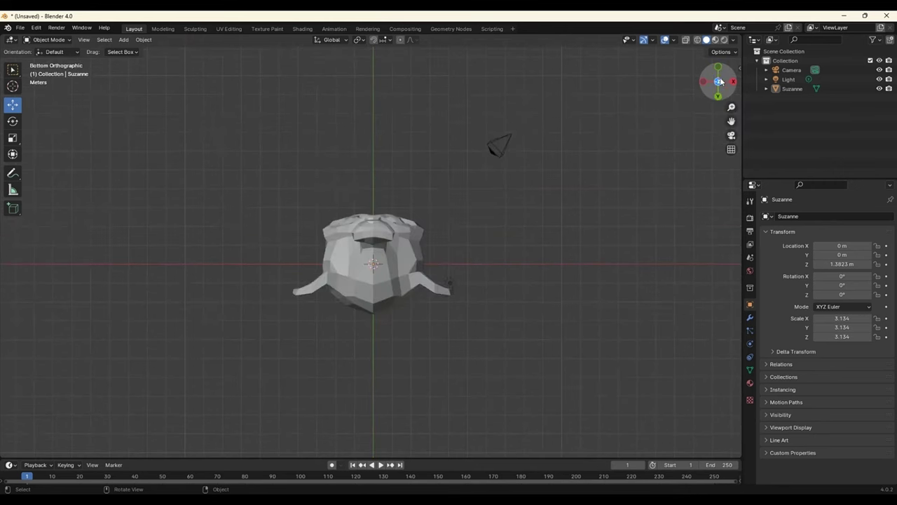
- Cycle Front, Left and Right Orthographic, then orbit into perspective with Suzanne facing forward
{"action": "left_click", "coordinate": [719, 70]}
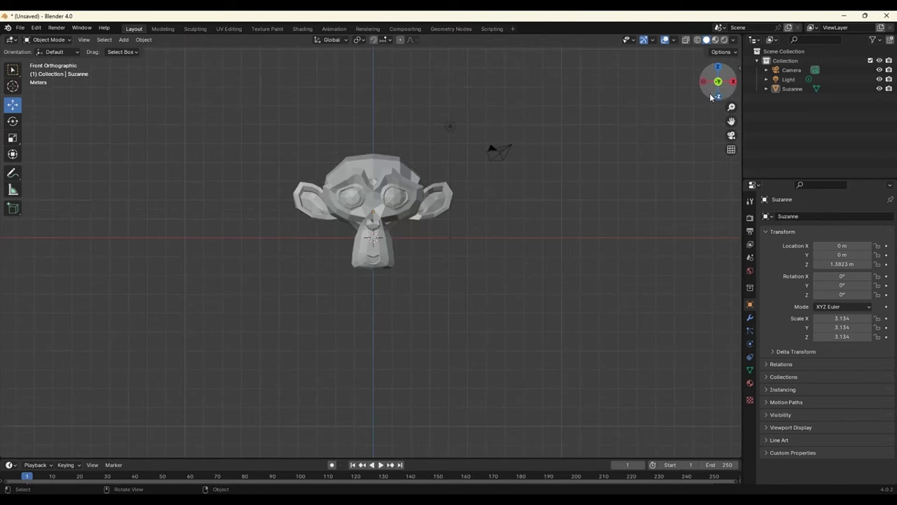
{"action": "left_click", "coordinate": [705, 83]}
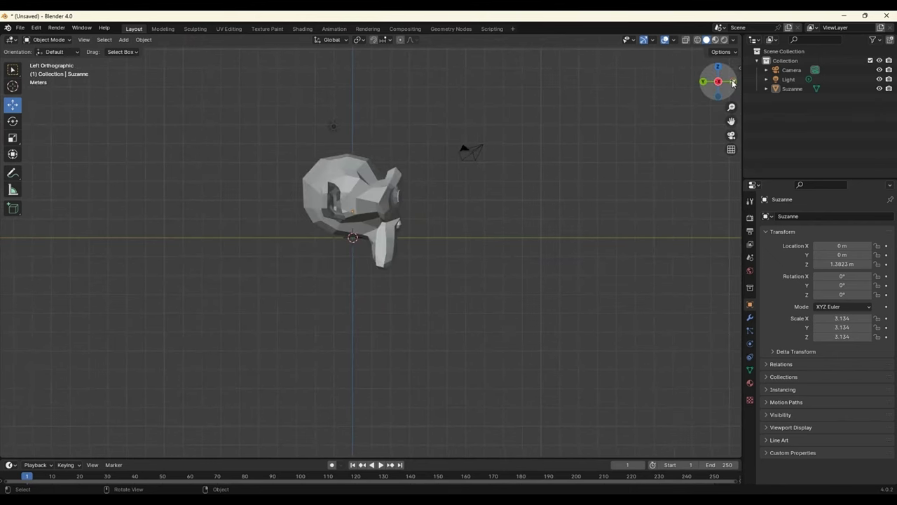
{"action": "left_click", "coordinate": [734, 82]}
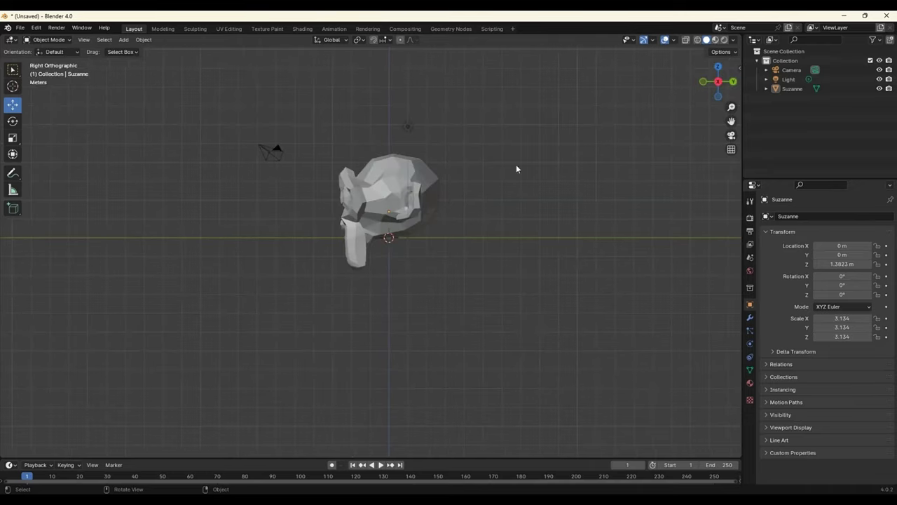
{"action": "left_click", "coordinate": [717, 82]}
{"action": "mouse_move", "coordinate": [524, 200]}
{"action": "middle_mouse_down"}
{"action": "mouse_move", "coordinate": [448, 236]}
{"action": "mouse_move", "coordinate": [529, 306]}
{"action": "mouse_move", "coordinate": [306, 268]}
{"action": "middle_mouse_up"}
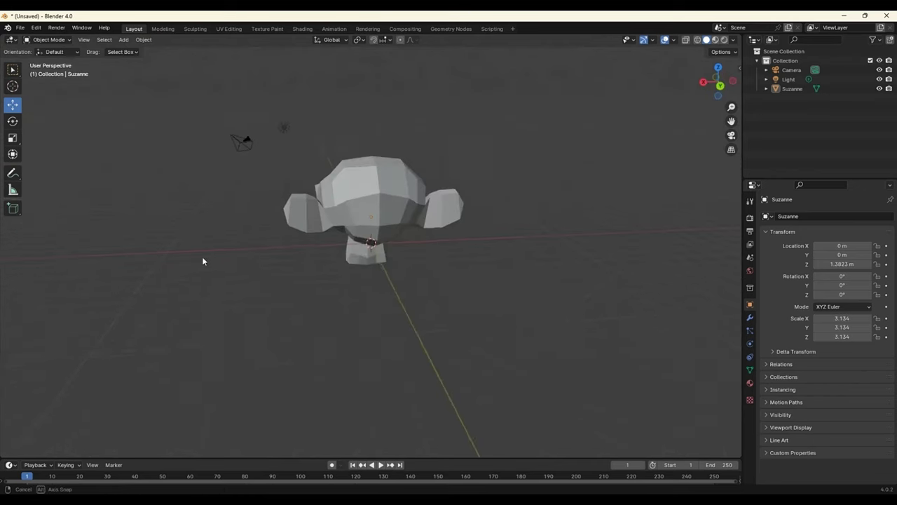
{"action": "mouse_move", "coordinate": [306, 268]}
{"action": "middle_mouse_down"}
{"action": "mouse_move", "coordinate": [268, 303]}
{"action": "mouse_move", "coordinate": [406, 284]}
{"action": "mouse_move", "coordinate": [559, 361]}
{"action": "middle_mouse_up"}
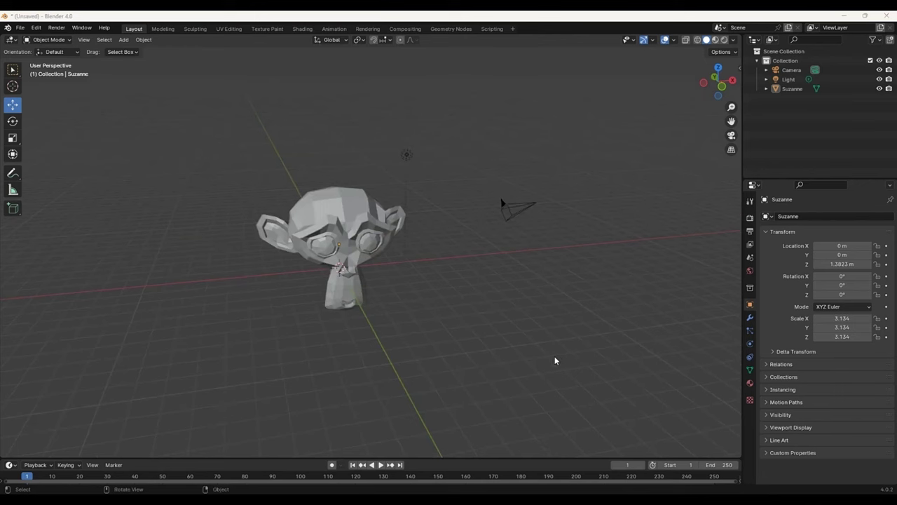
{"action": "mouse_move", "coordinate": [499, 312]}
{"action": "middle_mouse_down"}
{"action": "mouse_move", "coordinate": [497, 294]}
{"action": "mouse_move", "coordinate": [486, 326]}
{"action": "mouse_move", "coordinate": [465, 319]}
{"action": "mouse_move", "coordinate": [474, 306]}
{"action": "mouse_move", "coordinate": [487, 314]}
{"action": "mouse_move", "coordinate": [470, 311]}
{"action": "middle_mouse_up"}
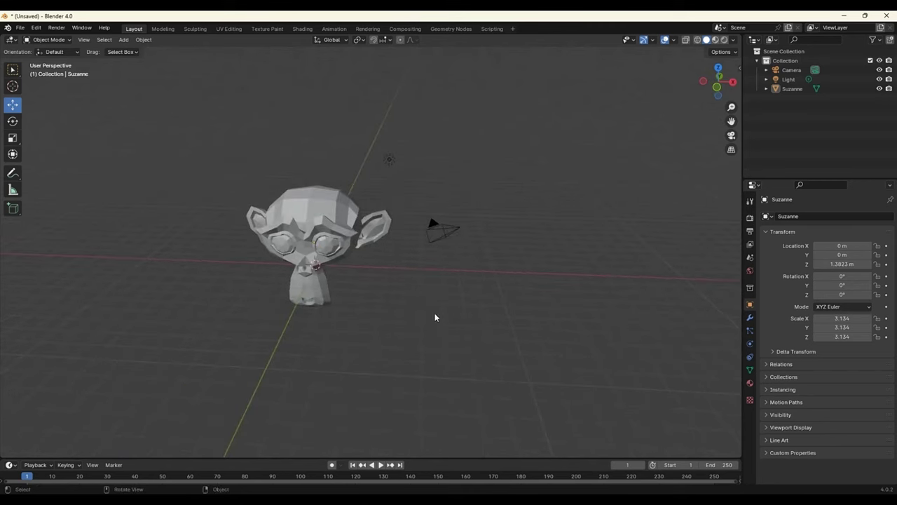
- Toggle the X, Y and Z floor axis line overlays, restoring the X and Y lines
{"action": "left_click", "coordinate": [674, 41]}
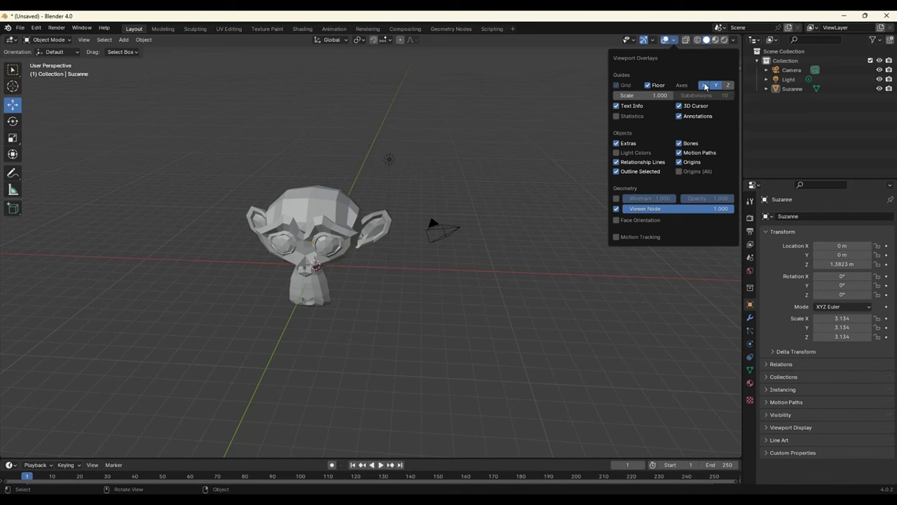
{"action": "left_click", "coordinate": [705, 86]}
{"action": "left_click", "coordinate": [716, 85]}
{"action": "left_click", "coordinate": [728, 85]}
{"action": "left_click", "coordinate": [727, 85]}
{"action": "left_click", "coordinate": [716, 85]}
{"action": "left_click", "coordinate": [705, 86]}
- Hide and restore the text info and extras overlays, then hide object origins
{"action": "left_click", "coordinate": [617, 106]}
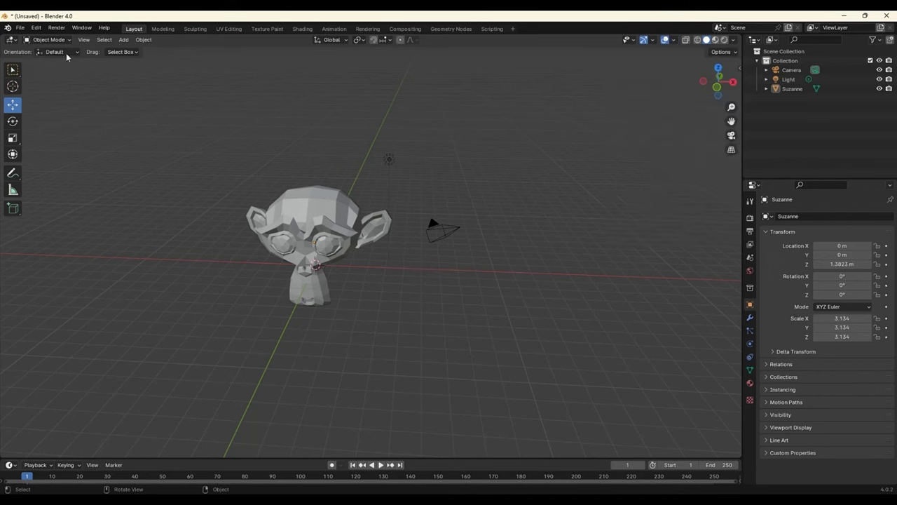
{"action": "left_click", "coordinate": [676, 41]}
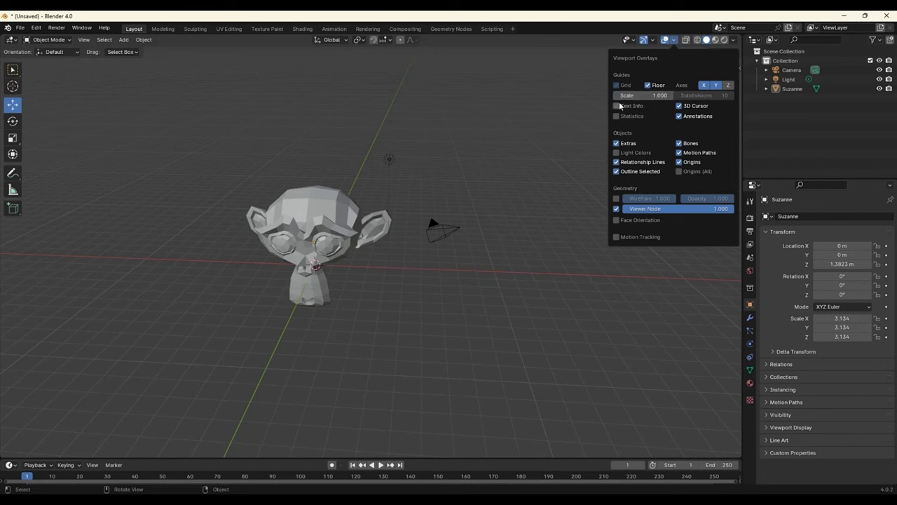
{"action": "left_click", "coordinate": [617, 106]}
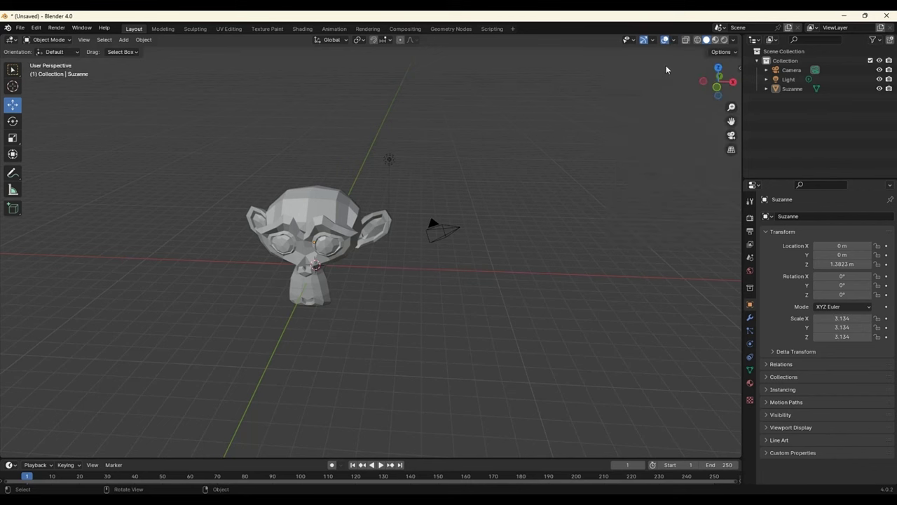
{"action": "left_click", "coordinate": [674, 41]}
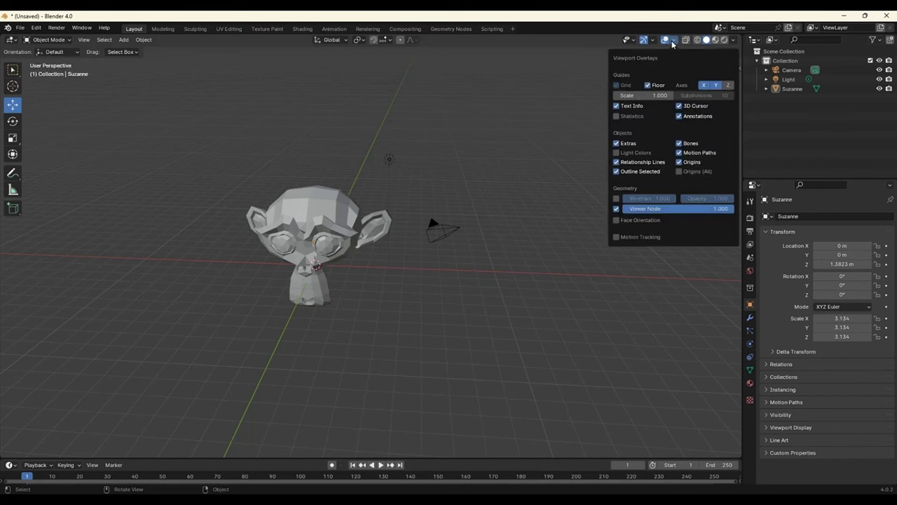
{"action": "left_click", "coordinate": [616, 143]}
{"action": "left_click", "coordinate": [636, 144]}
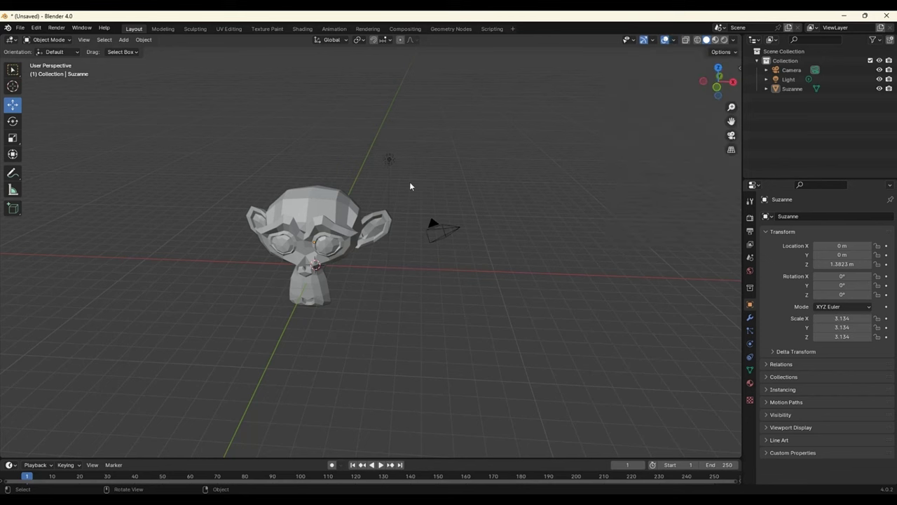
{"action": "left_click", "coordinate": [674, 41]}
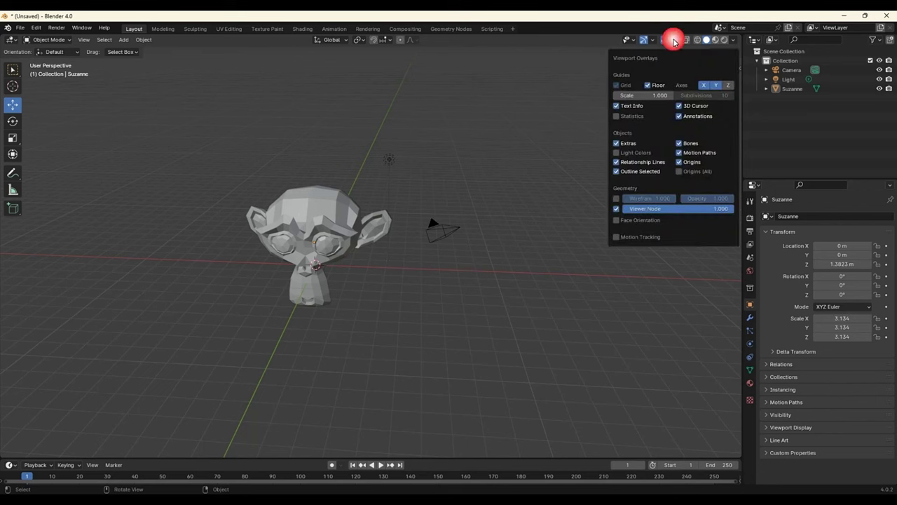
{"action": "left_click", "coordinate": [679, 152]}
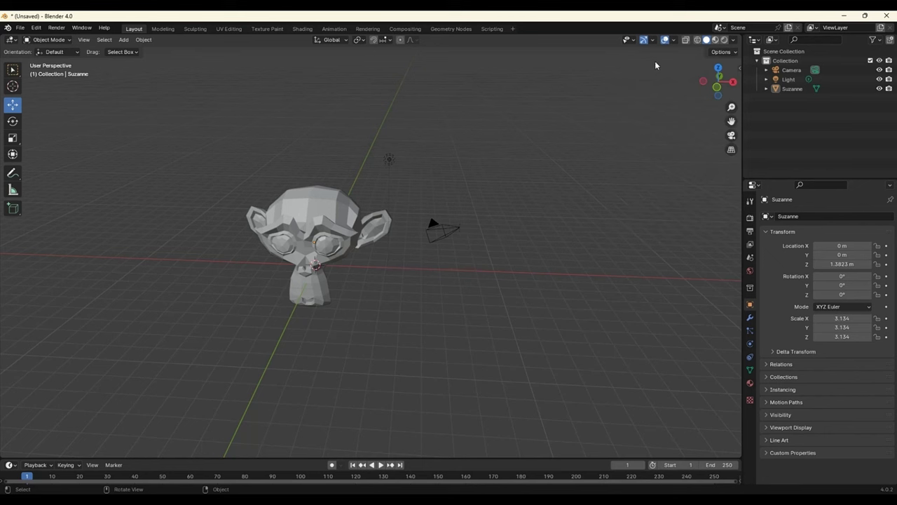
{"action": "left_click", "coordinate": [676, 42]}
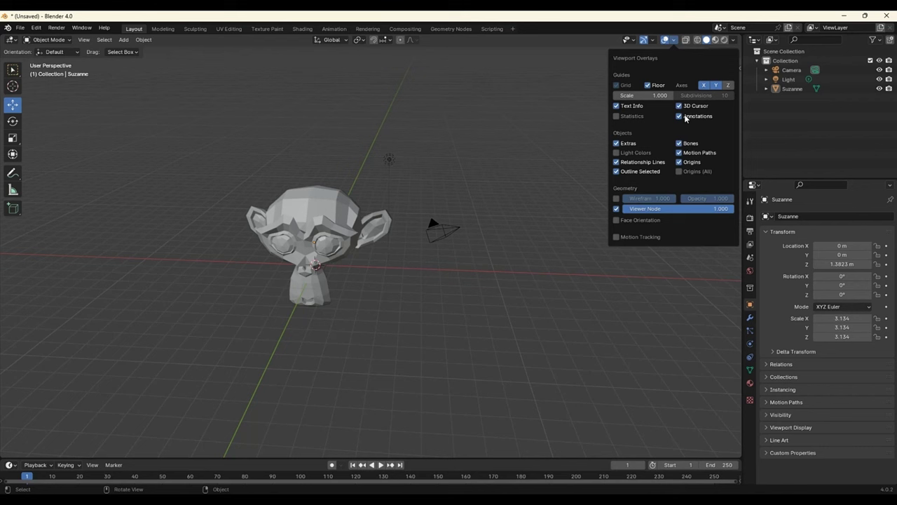
{"action": "left_click", "coordinate": [680, 163]}
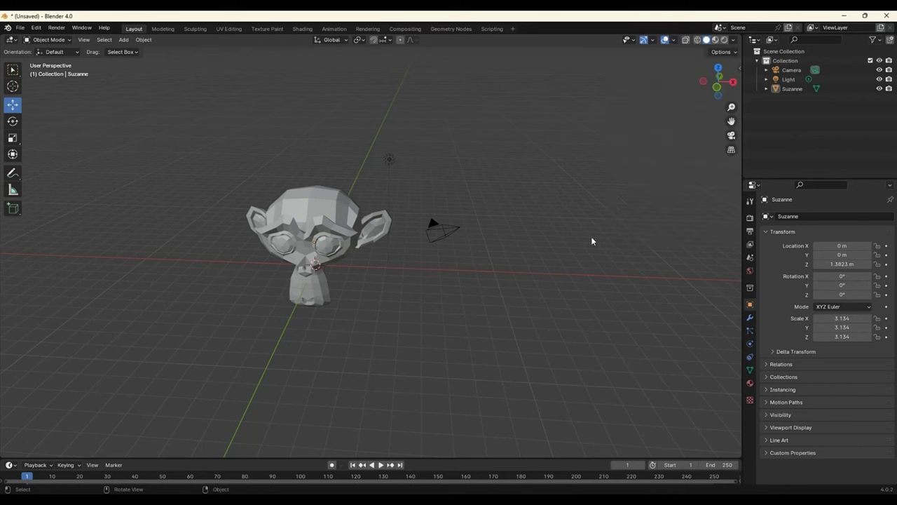
{"action": "left_click", "coordinate": [673, 41]}
- Select all objects and start a new General file, discarding the unsaved changes
{"action": "mouse_move", "coordinate": [456, 262]}
{"action": "middle_mouse_down"}
{"action": "mouse_move", "coordinate": [449, 242]}
{"action": "mouse_move", "coordinate": [473, 274]}
{"action": "middle_mouse_up"}
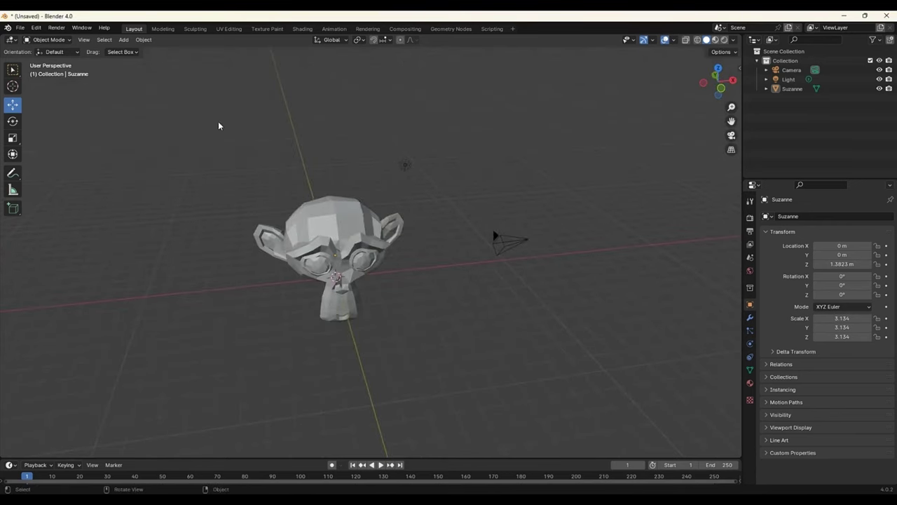
{"action": "left_click_drag", "start_coordinate": [201, 104], "coordinate": [635, 385]}
{"action": "left_click", "coordinate": [16, 26]}
{"action": "mouse_move", "coordinate": [33, 38]}
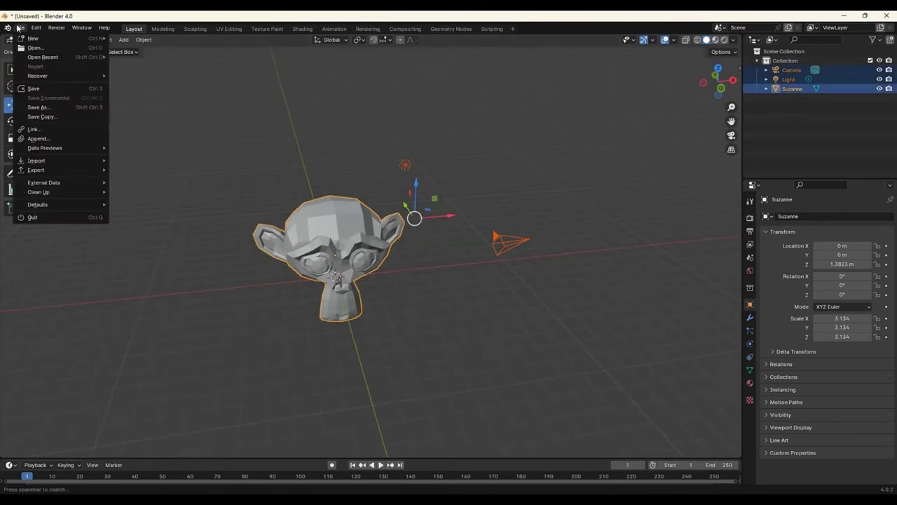
{"action": "left_click", "coordinate": [130, 38]}
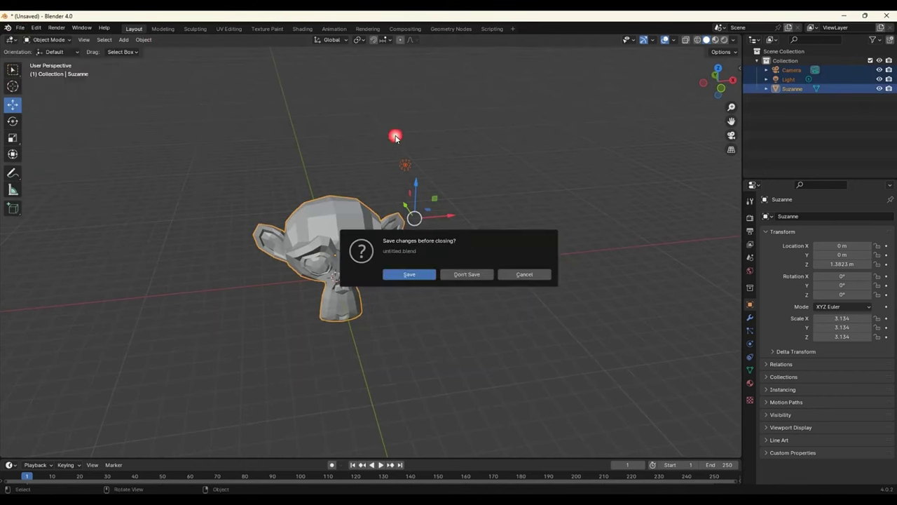
{"action": "left_click", "coordinate": [467, 274]}
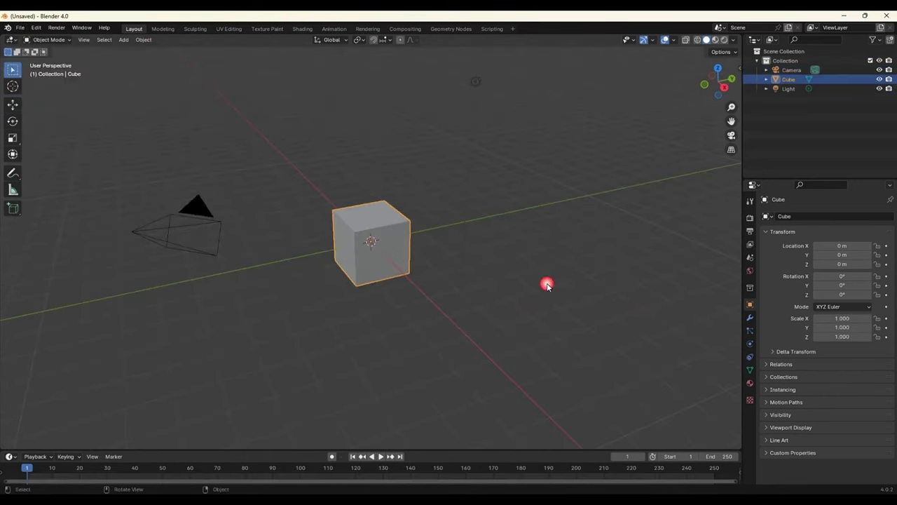
{"action": "left_click", "coordinate": [488, 313]}
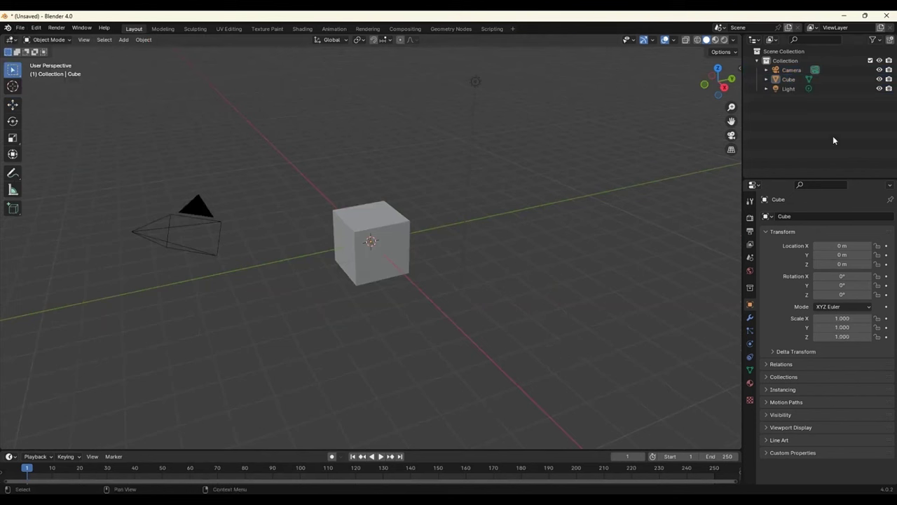
- Hide and re-show the camera, cube and light, then hide the whole Collection in the outliner
{"action": "left_click", "coordinate": [880, 70]}
{"action": "left_click", "coordinate": [880, 79]}
{"action": "left_click", "coordinate": [880, 89]}
{"action": "left_click", "coordinate": [880, 88]}
{"action": "left_click", "coordinate": [880, 79]}
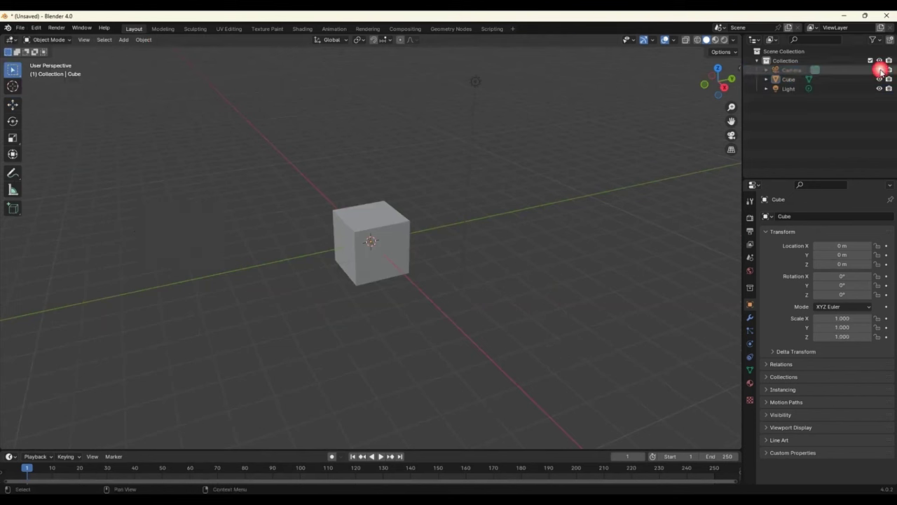
{"action": "left_click", "coordinate": [880, 70]}
{"action": "left_click", "coordinate": [880, 60]}
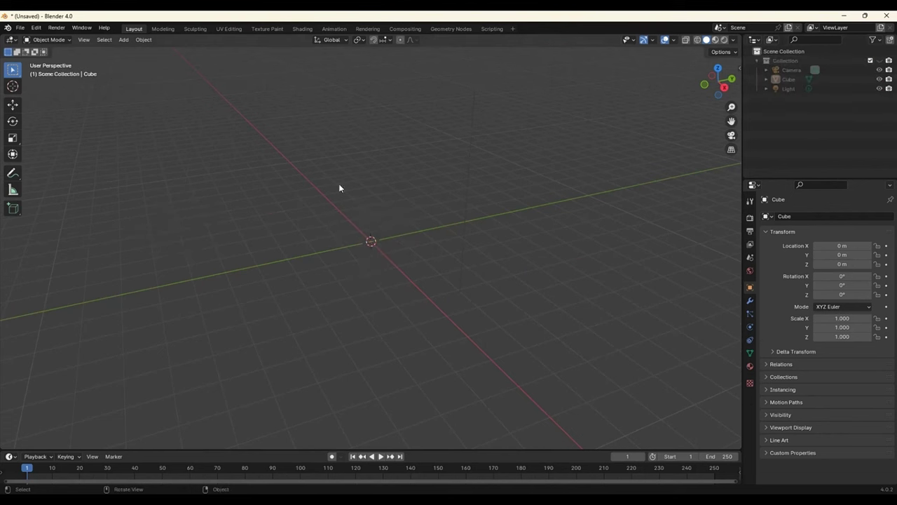
- Show the Collection again, leaving Camera and Light hidden and only the Cube visible
{"action": "left_click", "coordinate": [880, 80]}
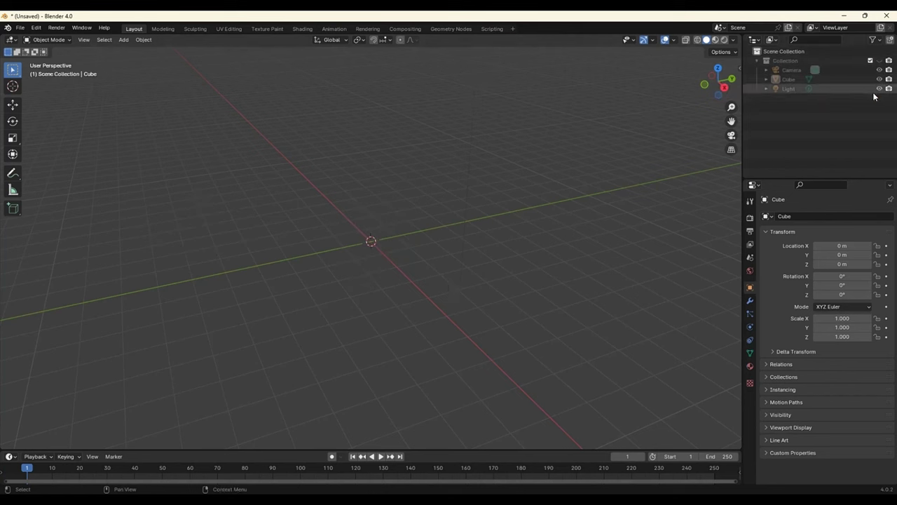
{"action": "left_click", "coordinate": [879, 60]}
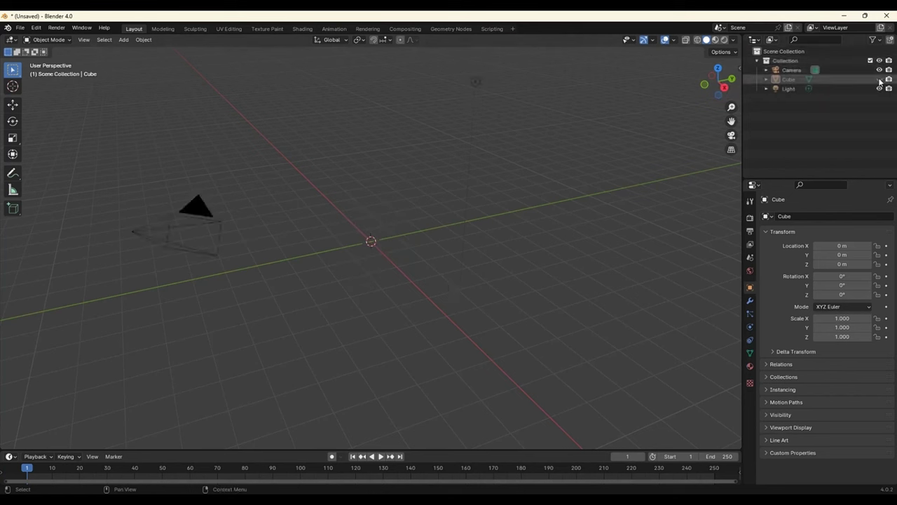
{"action": "left_click", "coordinate": [880, 88]}
{"action": "left_click", "coordinate": [880, 70]}
{"action": "left_click", "coordinate": [880, 79]}
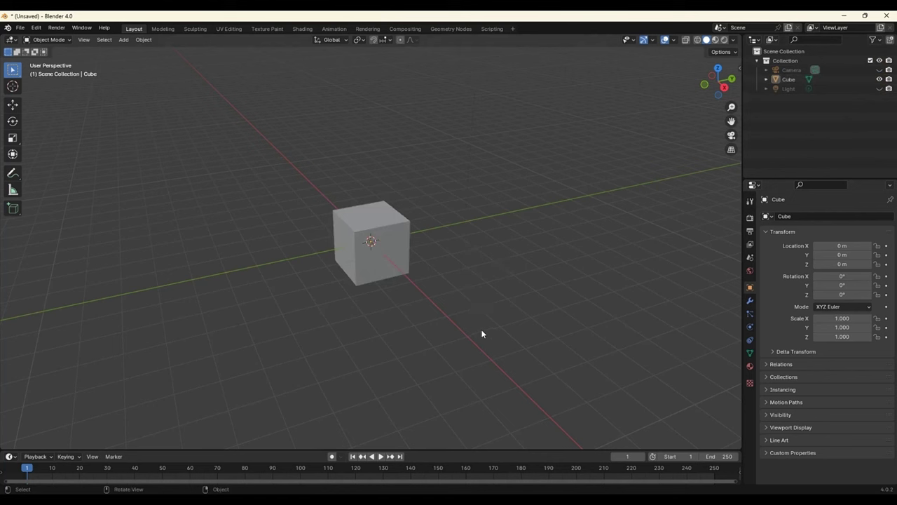
{"action": "key", "text": "shift+a"}
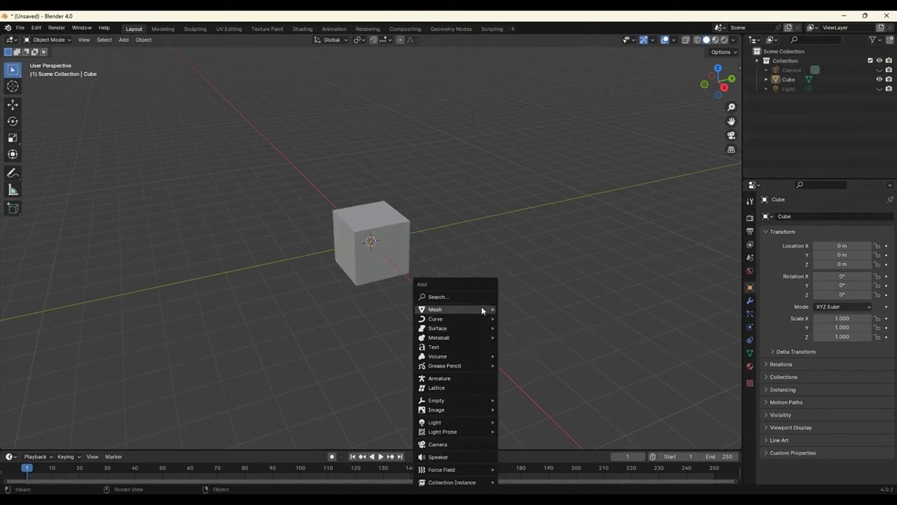
{"action": "mouse_move", "coordinate": [436, 309]}
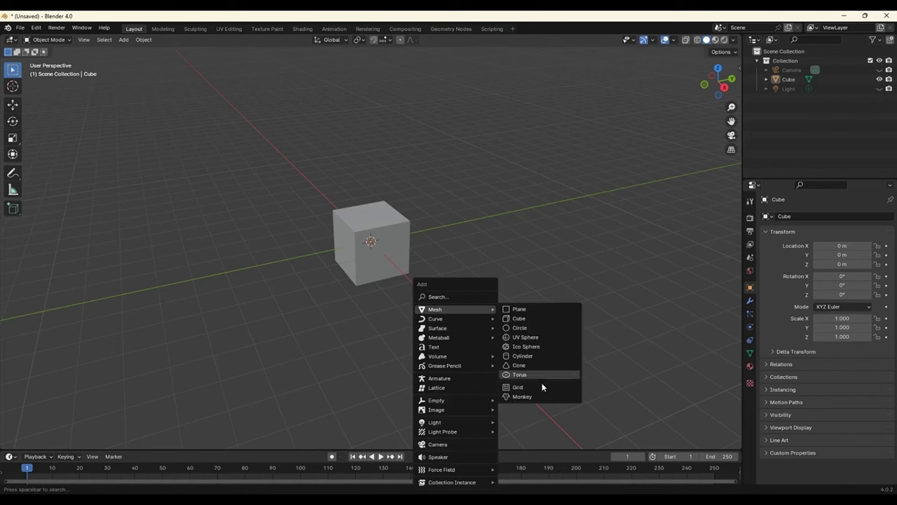
- Add a Suzanne monkey and move it out of the cube along Y
{"action": "left_click", "coordinate": [544, 396]}
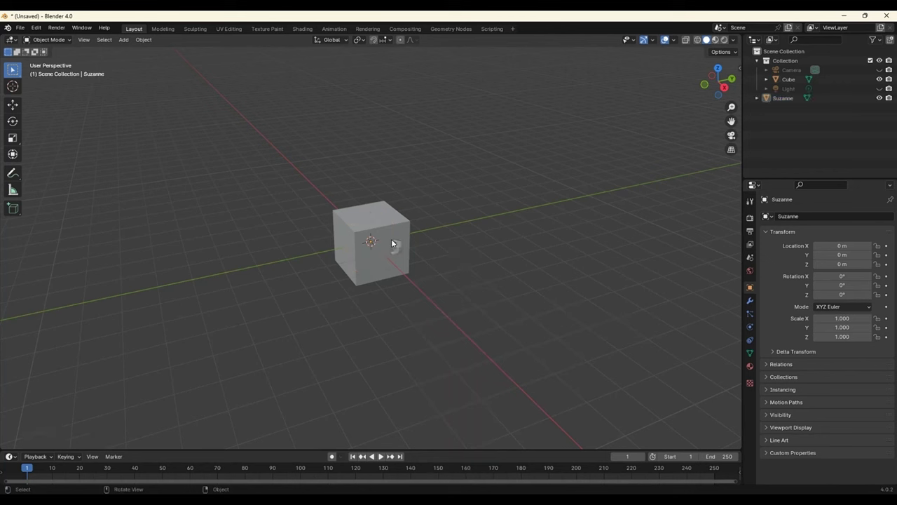
{"action": "left_click", "coordinate": [393, 243]}
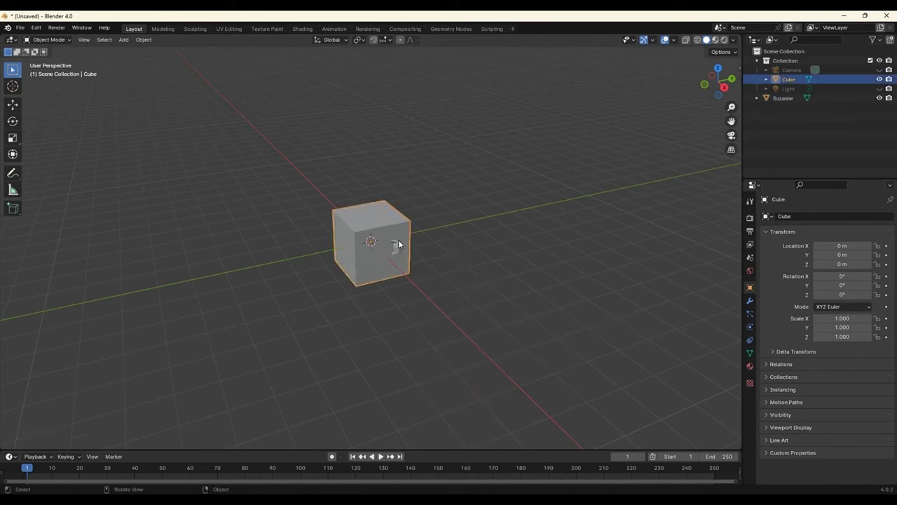
{"action": "left_click", "coordinate": [397, 244]}
{"action": "left_click", "coordinate": [13, 105]}
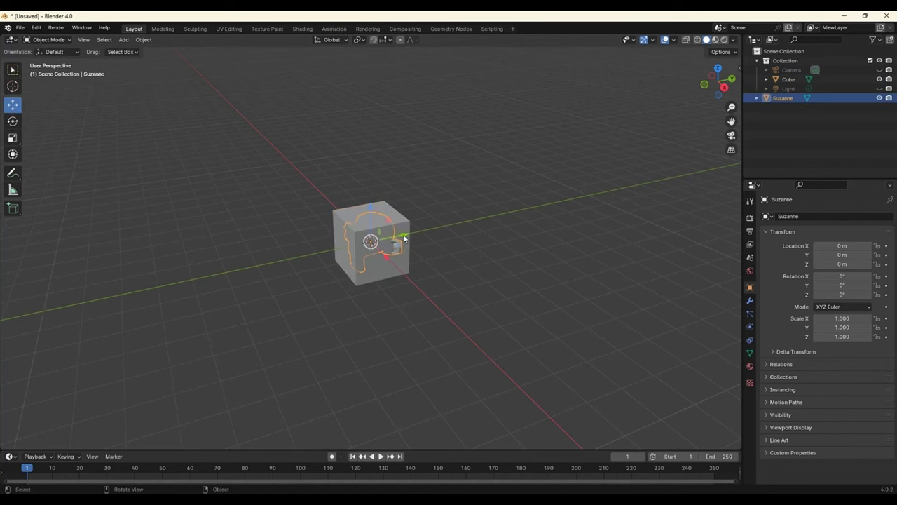
{"action": "left_click_drag", "start_coordinate": [405, 236], "coordinate": [471, 234]}
- Slide the cube along the X axis to about -8.67 m
{"action": "left_click", "coordinate": [371, 242]}
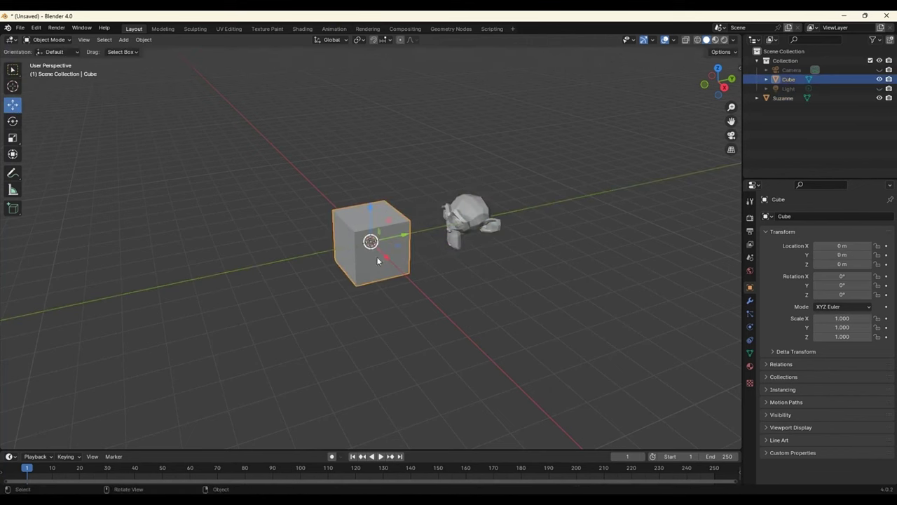
{"action": "left_click_drag", "start_coordinate": [391, 261], "coordinate": [330, 164]}
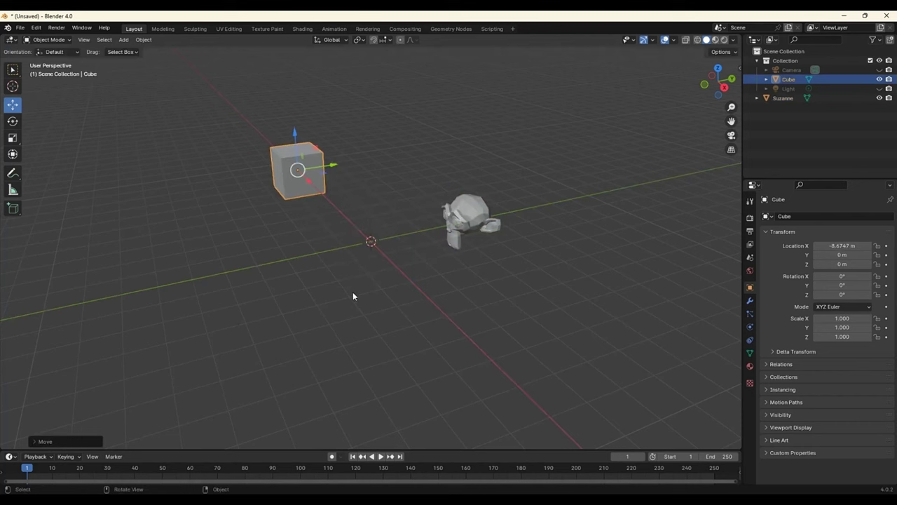
{"action": "left_click", "coordinate": [148, 41]}
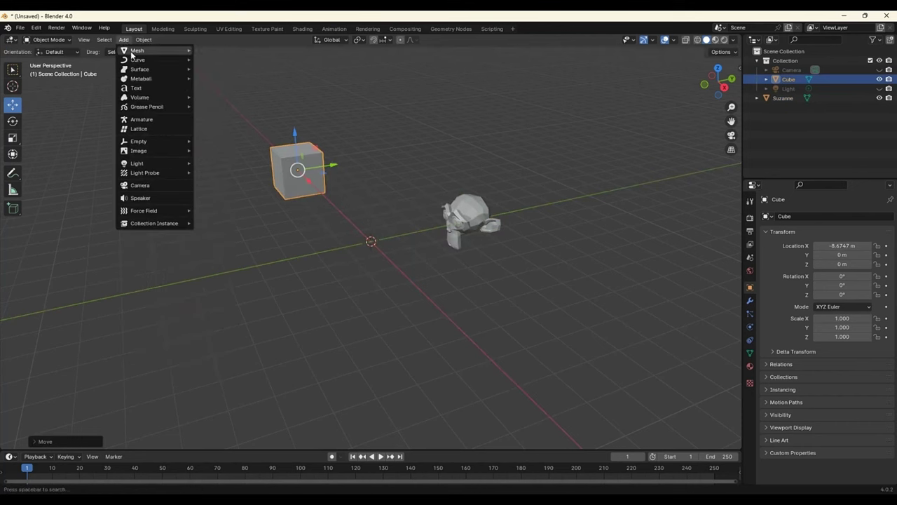
{"action": "mouse_move", "coordinate": [137, 51]}
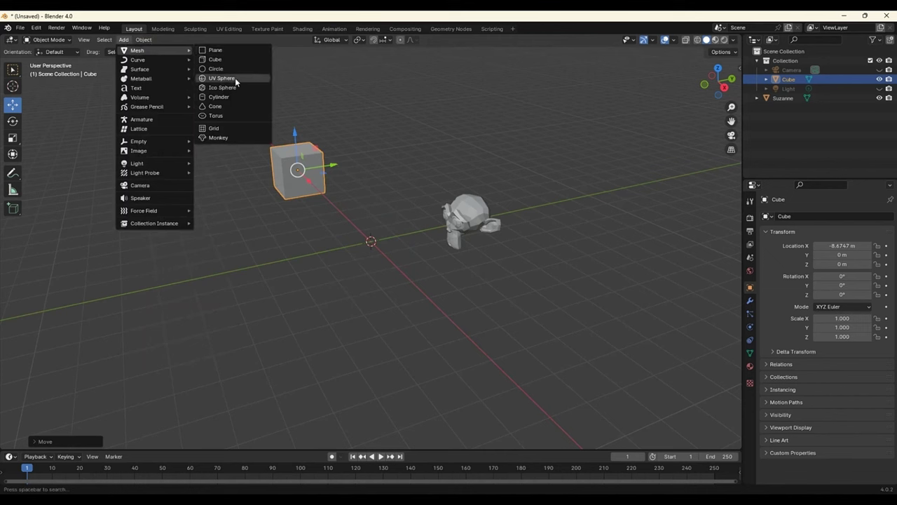
- Add a UV sphere at the origin and a second monkey at a 3D cursor left of the cube
{"action": "left_click", "coordinate": [235, 78]}
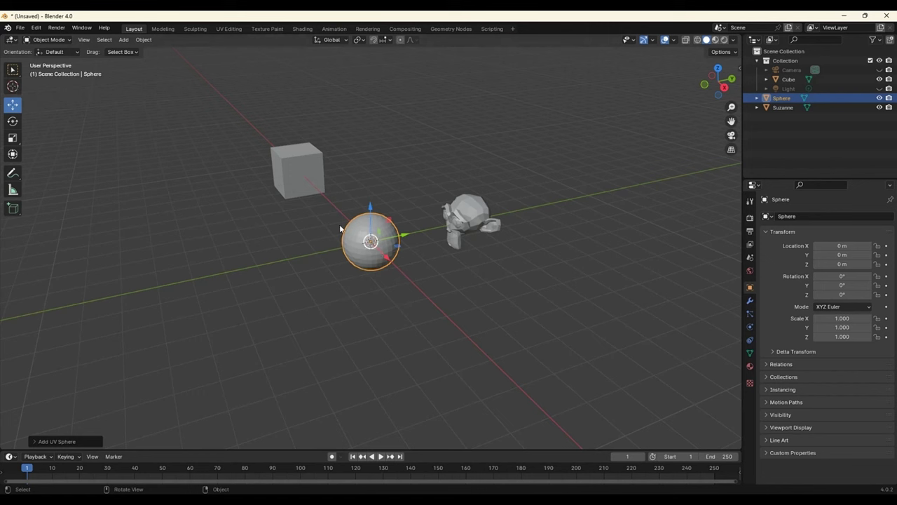
{"action": "right_click", "coordinate": [158, 214]}
{"action": "right_click", "coordinate": [134, 207], "text": "shift"}
{"action": "left_click", "coordinate": [124, 39]}
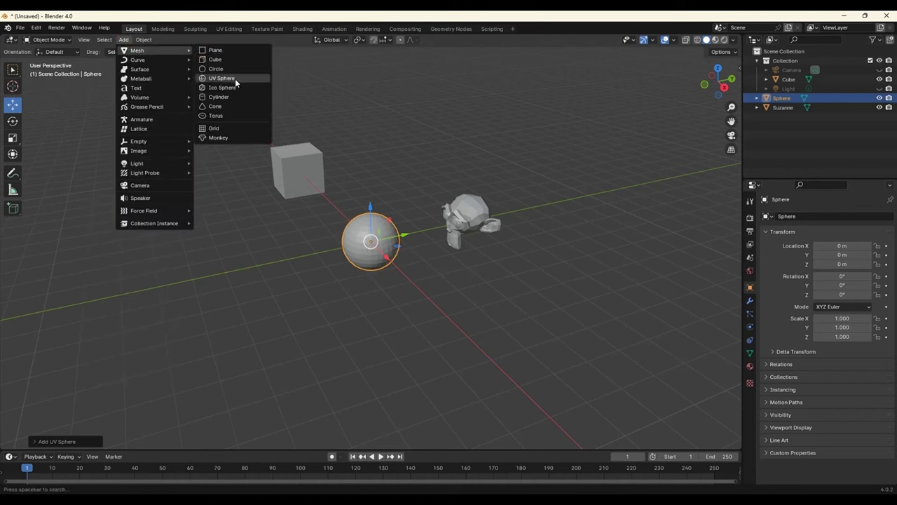
{"action": "left_click", "coordinate": [224, 138]}
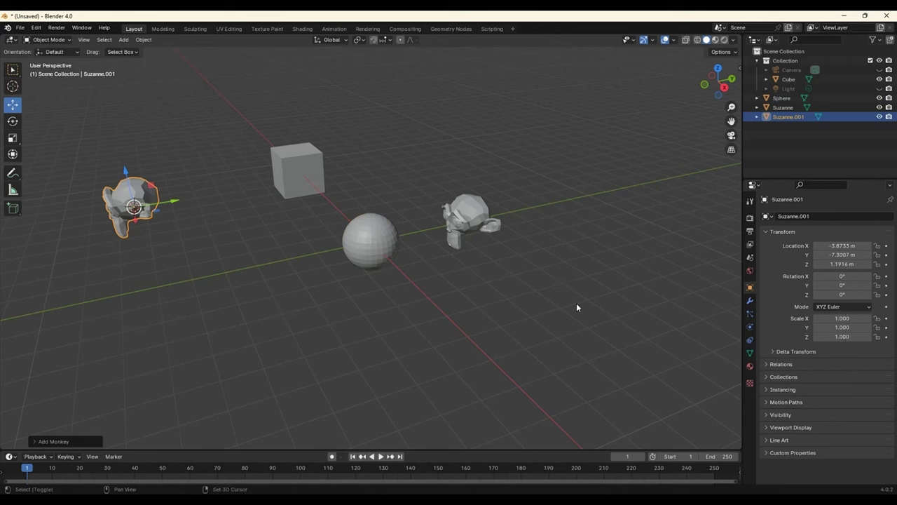
- Move the 3D cursor to the back right and add a second UV sphere at 0.3739, 5.0754, 3.4326 m
{"action": "right_click", "coordinate": [626, 305], "text": "shift"}
{"action": "right_click", "coordinate": [181, 370], "text": "shift"}
{"action": "left_click", "coordinate": [14, 87]}
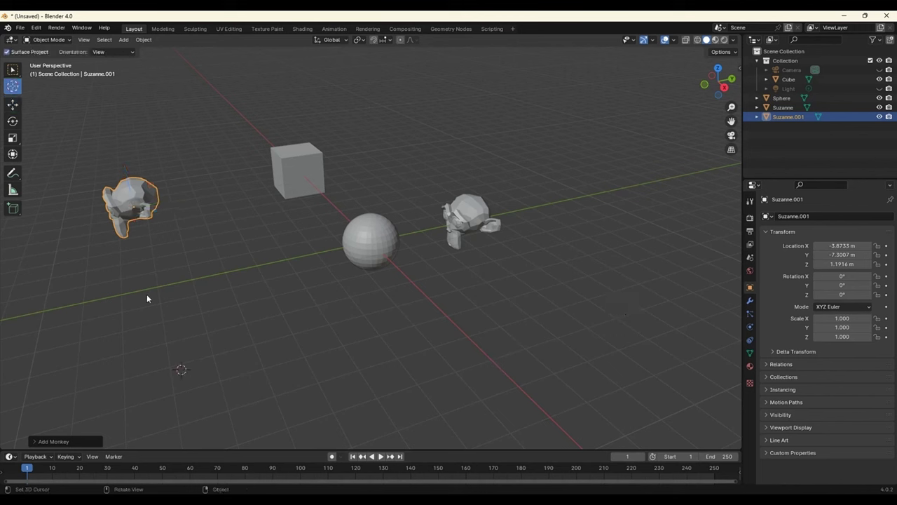
{"action": "left_click_drag", "start_coordinate": [182, 370], "coordinate": [507, 130]}
{"action": "left_click", "coordinate": [123, 40]}
{"action": "mouse_move", "coordinate": [136, 51]}
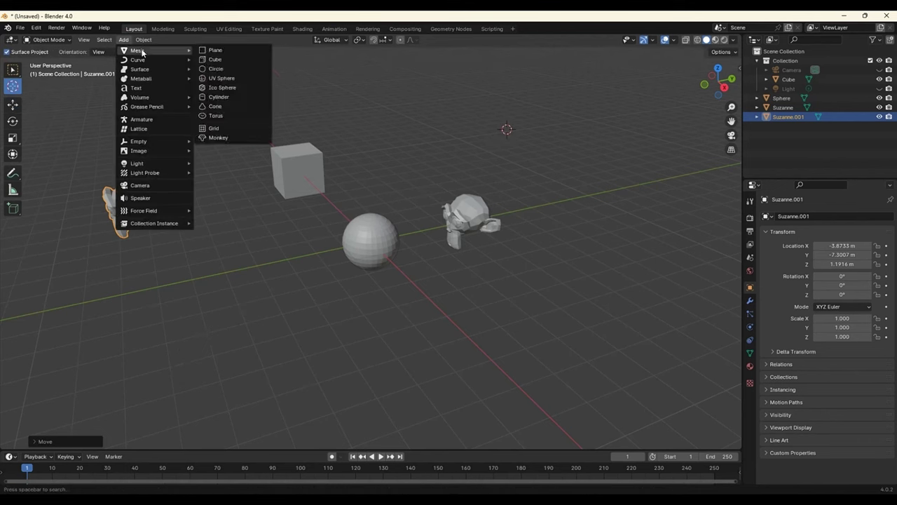
{"action": "left_click", "coordinate": [234, 77]}
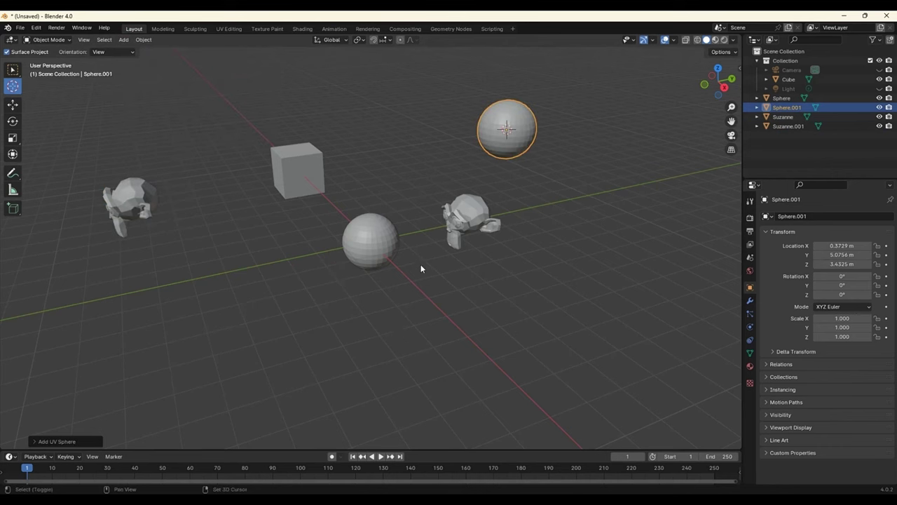
{"action": "scroll", "coordinate": [421, 266], "scroll_direction": "down", "scroll_amount": 2}
{"action": "middle_click_drag", "start_coordinate": [421, 266], "coordinate": [520, 268], "text": "shift"}
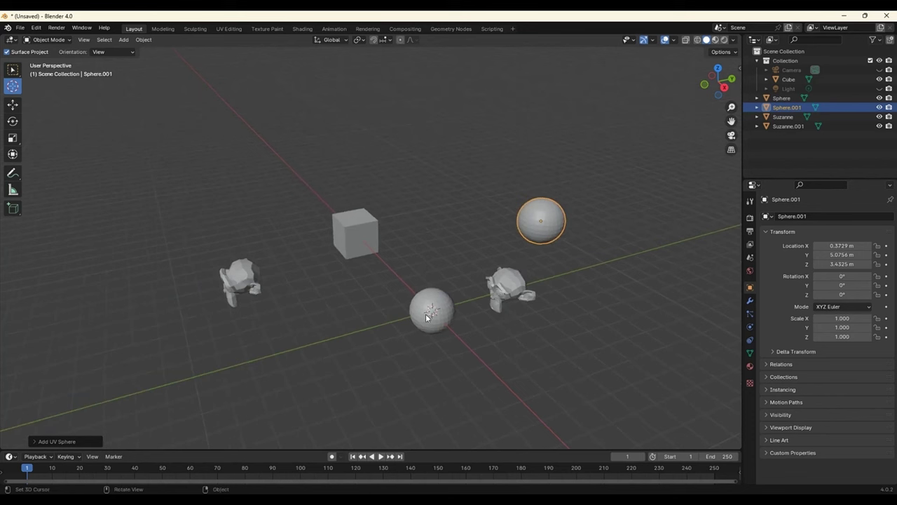
- Select the cube and snap the 3D cursor onto it with Shift+S
{"action": "left_click", "coordinate": [16, 105]}
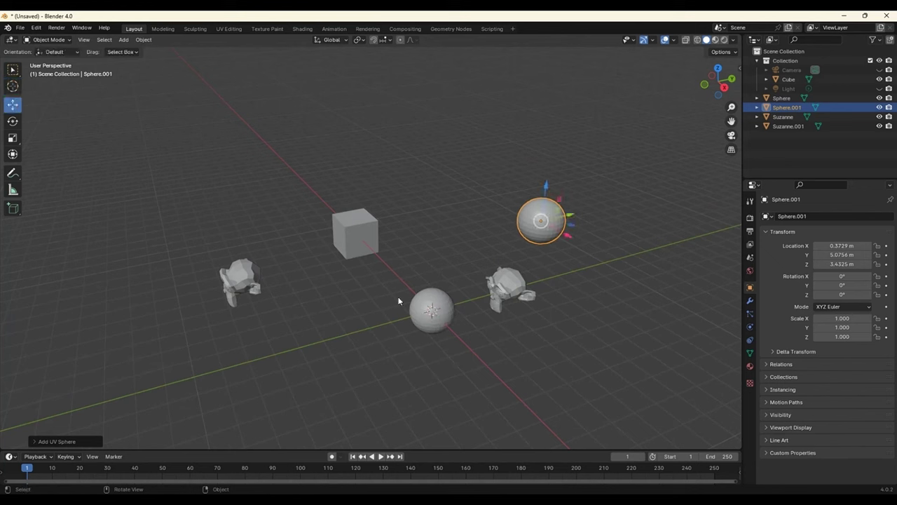
{"action": "left_click", "coordinate": [548, 343]}
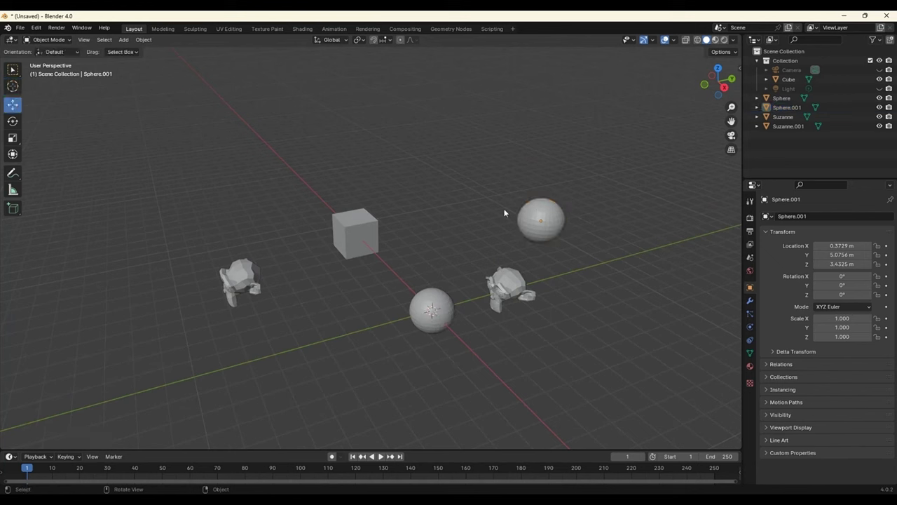
{"action": "left_click", "coordinate": [342, 230]}
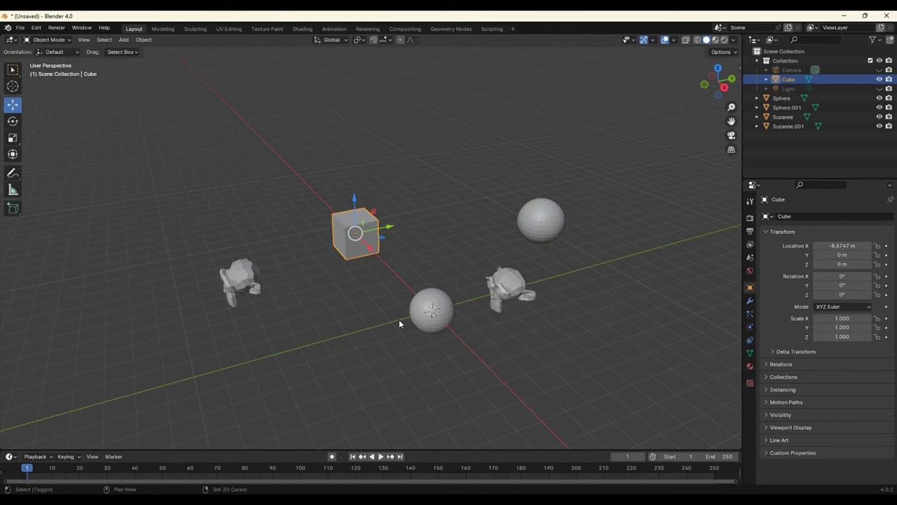
{"action": "key", "text": "shift+s"}
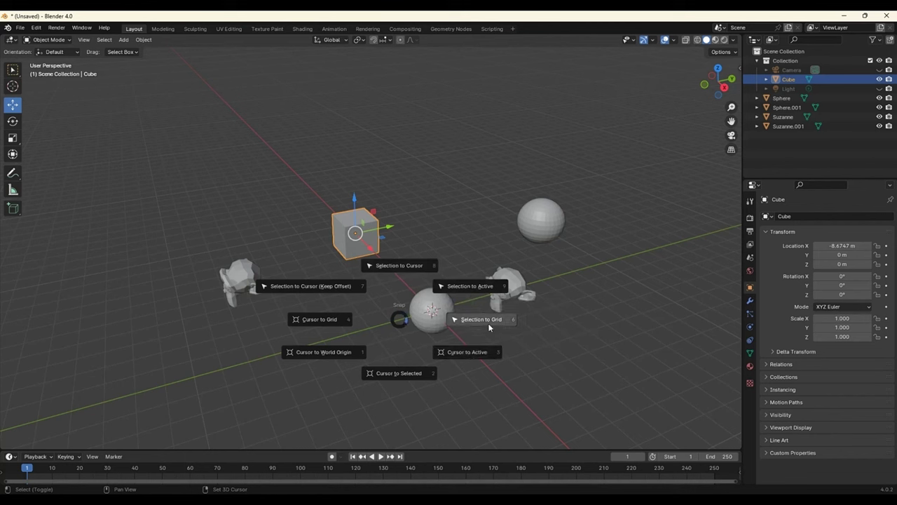
{"action": "left_click", "coordinate": [464, 291]}
{"action": "left_click", "coordinate": [464, 289]}
{"action": "key", "text": "shift+s"}
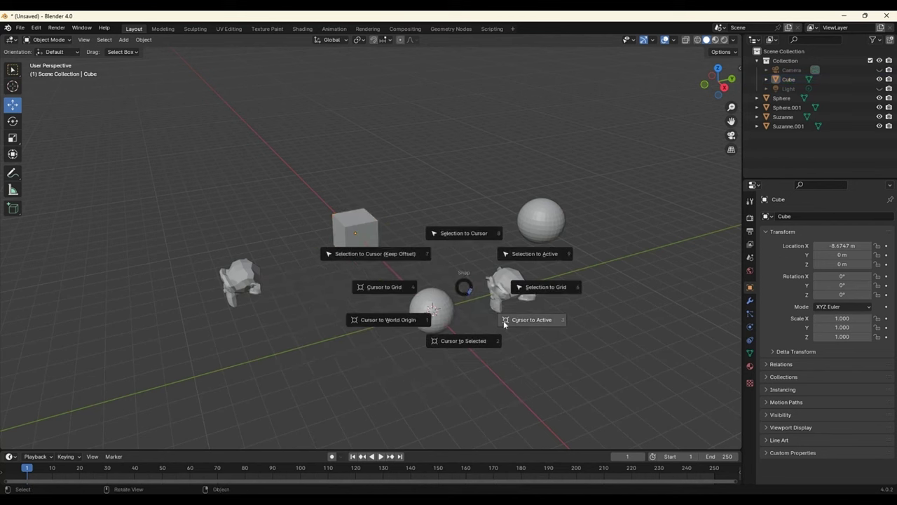
{"action": "left_click", "coordinate": [485, 356]}
- Re-snap the 3D cursor to the cube's centre using Cursor to Active and Cursor to Selected
{"action": "key", "text": "shift+s"}
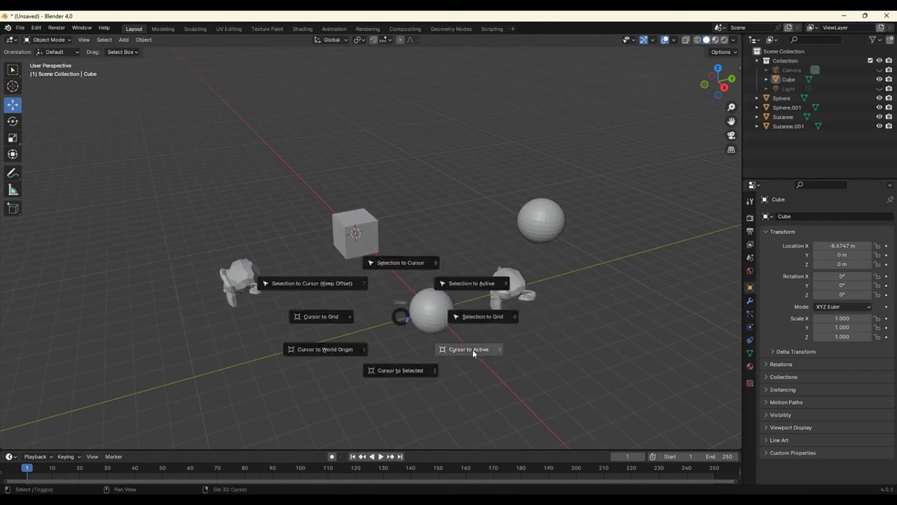
{"action": "left_click", "coordinate": [473, 354]}
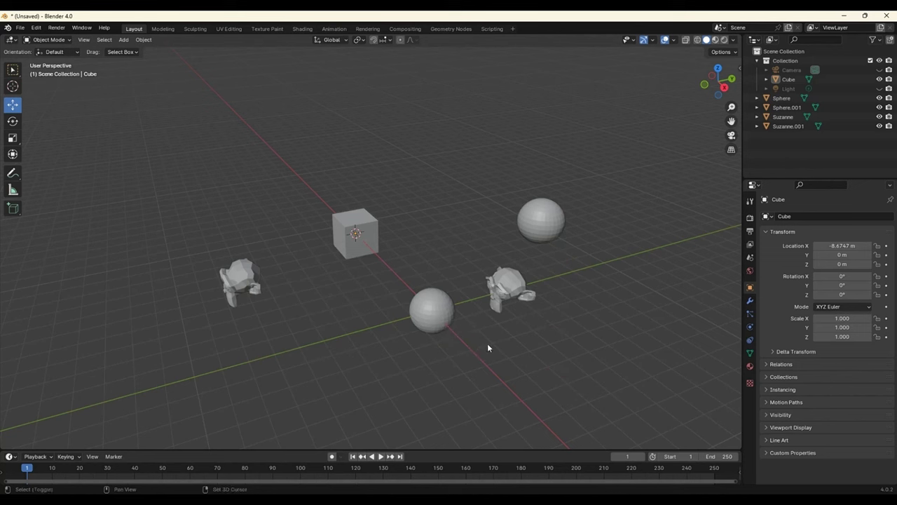
{"action": "key", "text": "shift+s"}
{"action": "left_click", "coordinate": [502, 344]}
{"action": "key", "text": "shift+s"}
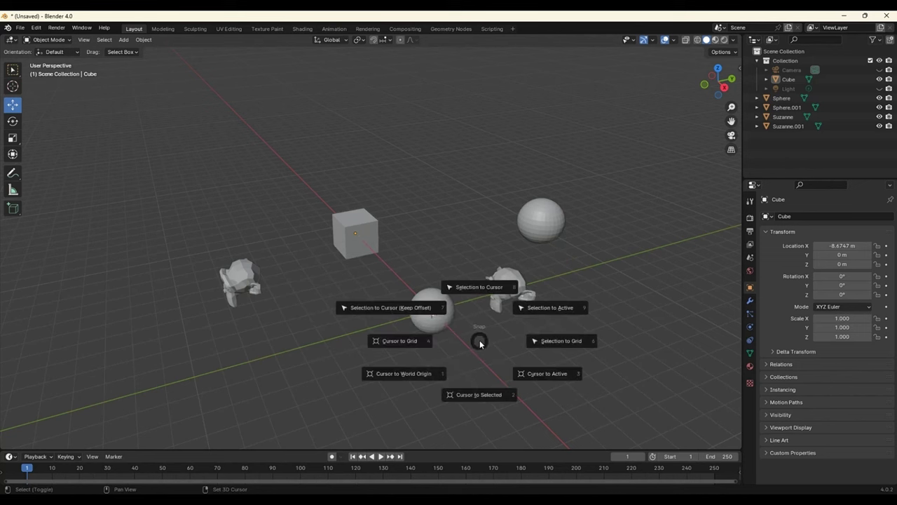
{"action": "left_click", "coordinate": [557, 374]}
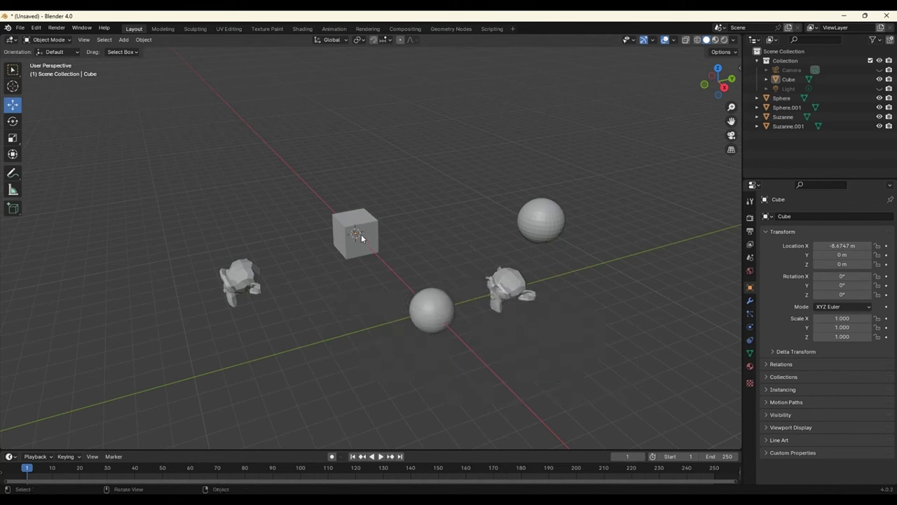
{"action": "key", "text": "shift+s"}
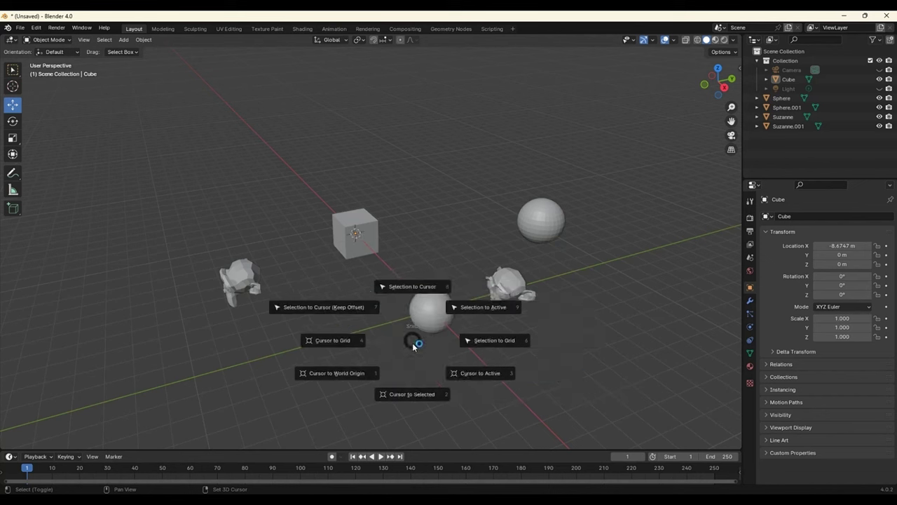
{"action": "left_click", "coordinate": [410, 394]}
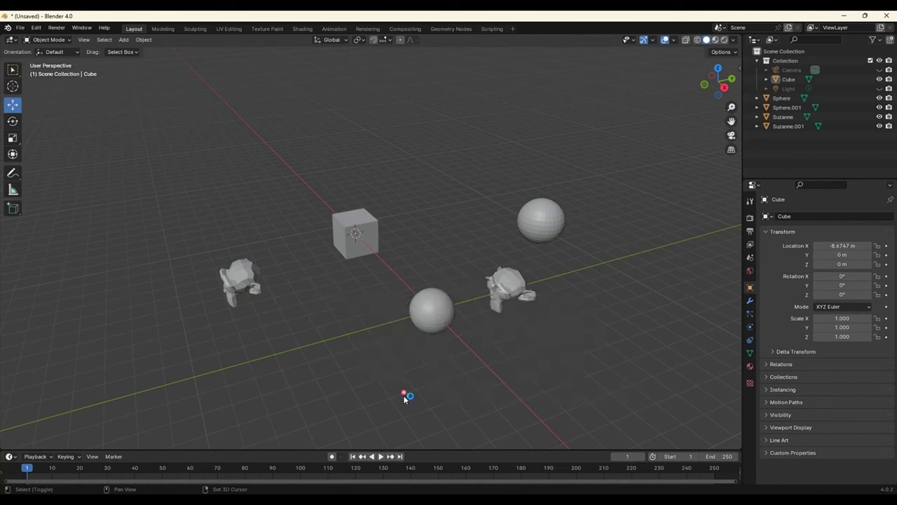
{"action": "left_click", "coordinate": [430, 307]}
- Snap the 3D cursor to the front sphere, back sphere and cube, then reset it to world origin
{"action": "key", "text": "shift+s"}
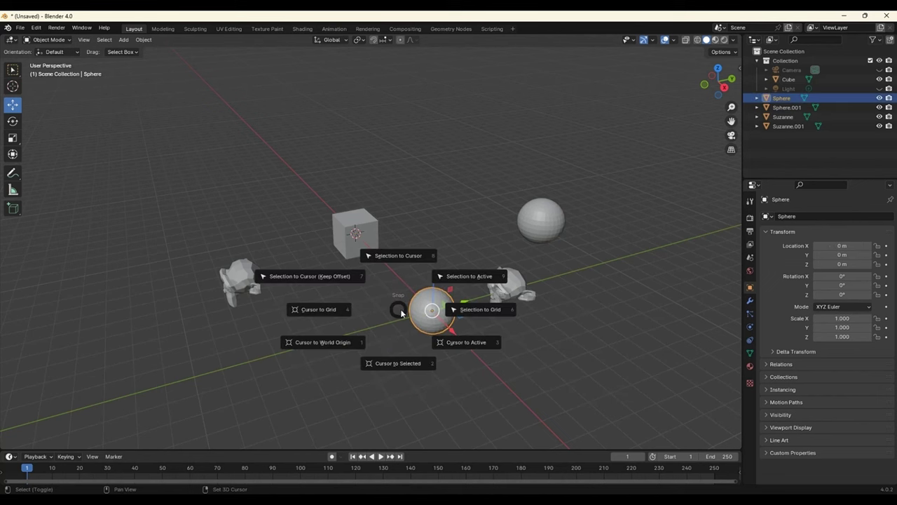
{"action": "left_click", "coordinate": [404, 361]}
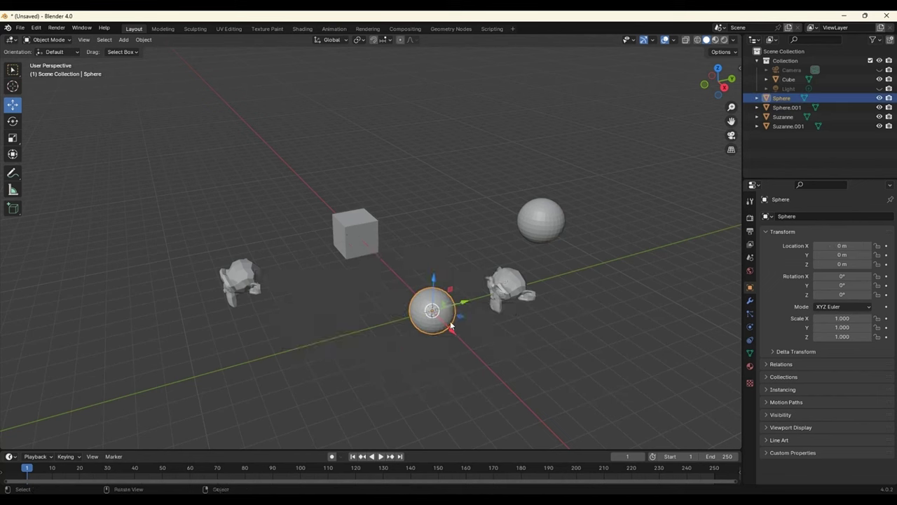
{"action": "left_click", "coordinate": [531, 260]}
{"action": "key", "text": "shift+s"}
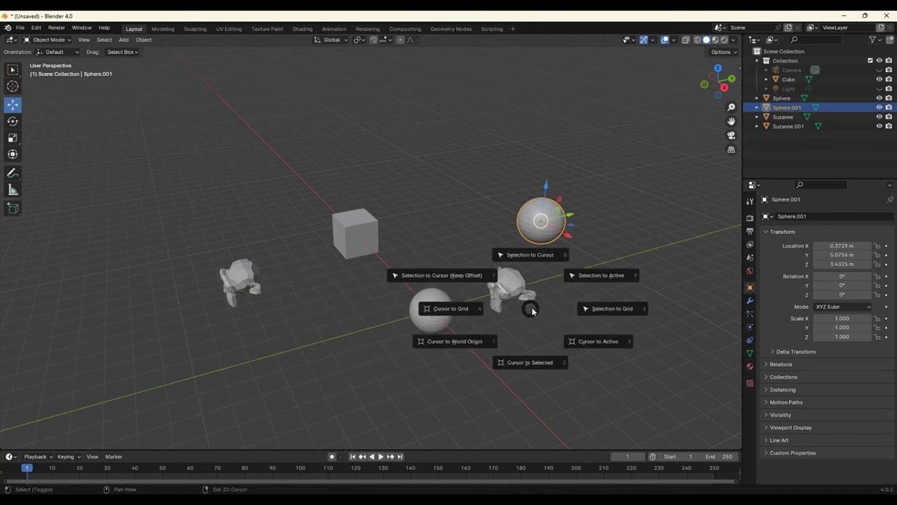
{"action": "left_click", "coordinate": [518, 368]}
{"action": "left_click", "coordinate": [361, 231]}
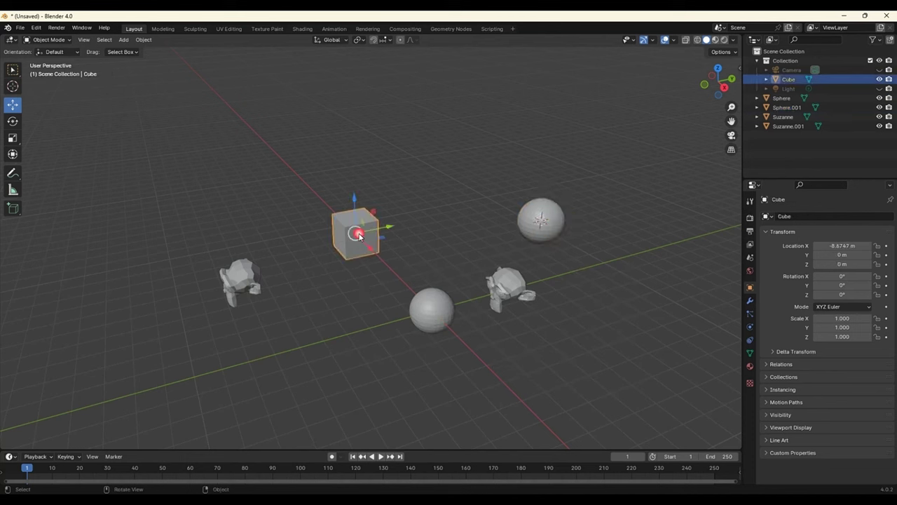
{"action": "key", "text": "shift+s"}
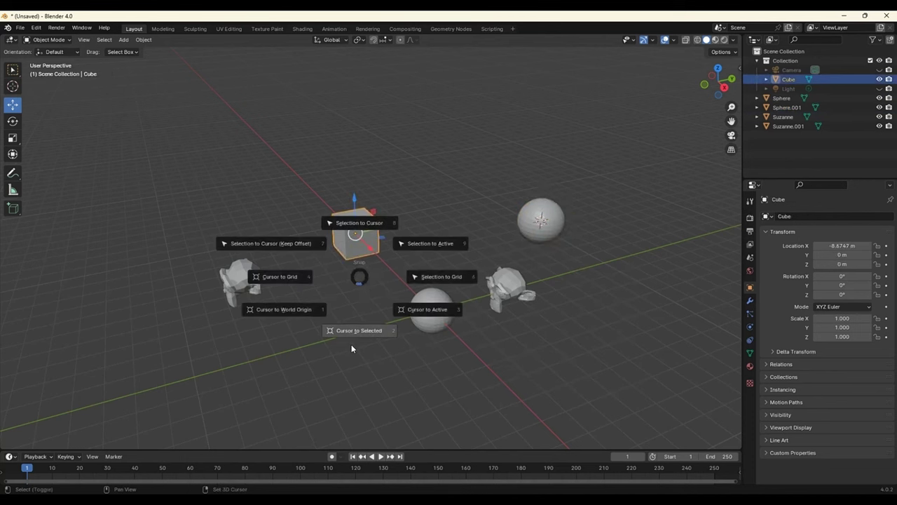
{"action": "left_click", "coordinate": [357, 336]}
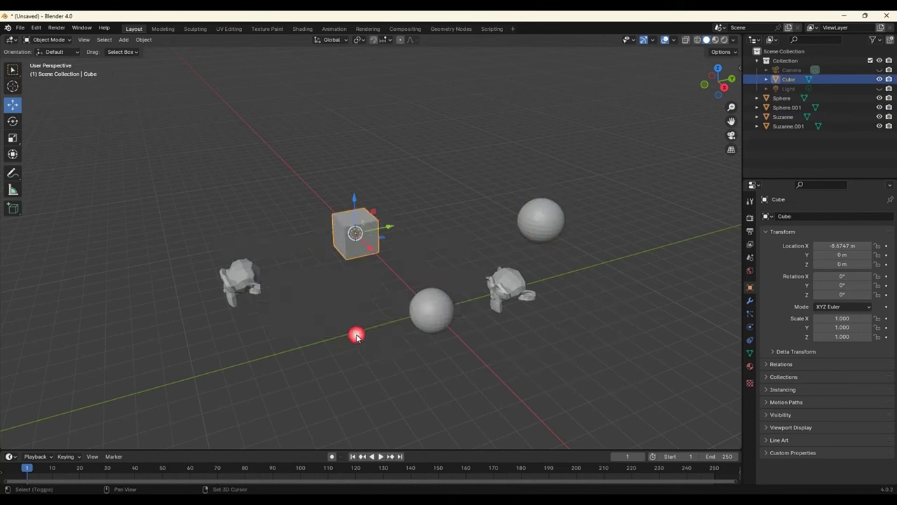
{"action": "key", "text": "shift+s"}
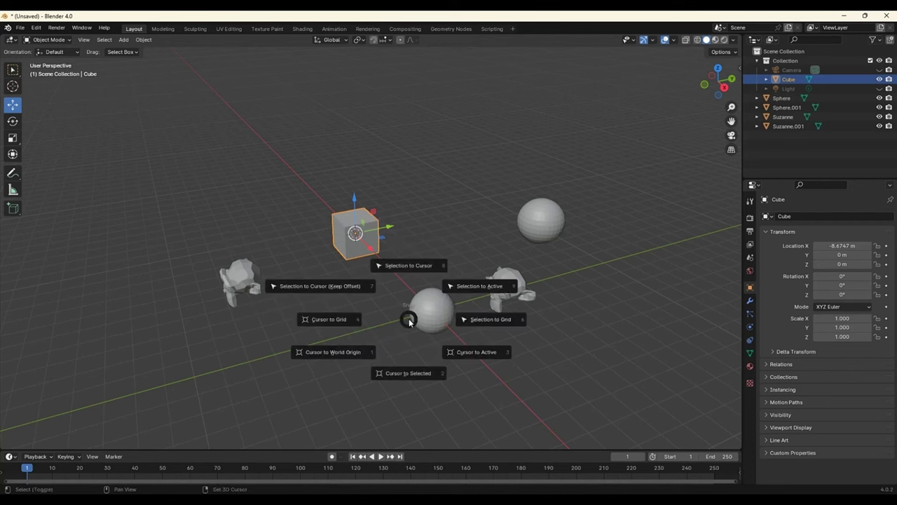
{"action": "left_click", "coordinate": [331, 354]}
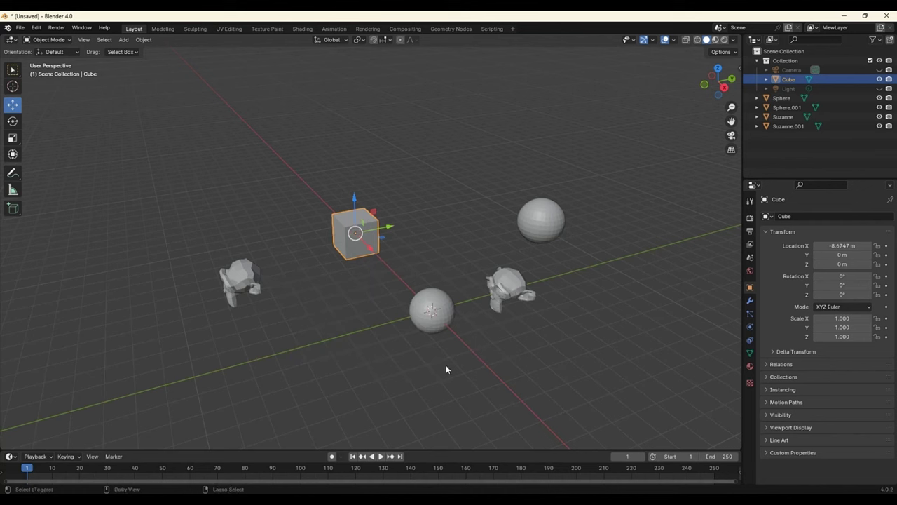
- Delete the sphere at the origin and snap Sphere.001 onto the cursor at 0, 0, 0
{"action": "left_click", "coordinate": [441, 239]}
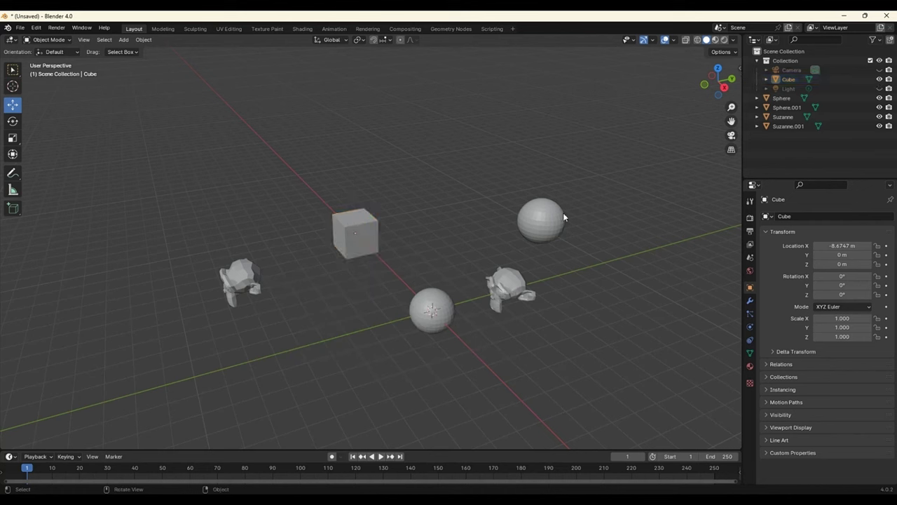
{"action": "left_click", "coordinate": [450, 311]}
{"action": "key", "text": "Delete"}
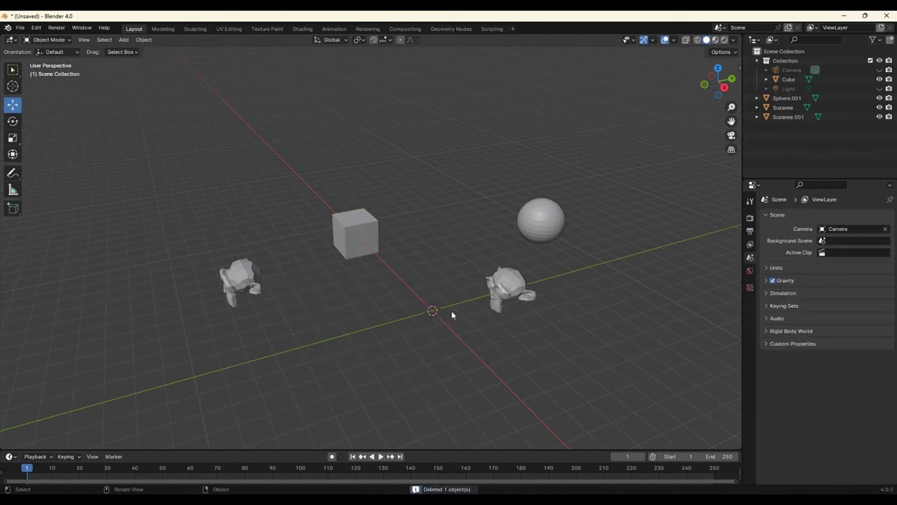
{"action": "left_click", "coordinate": [541, 220]}
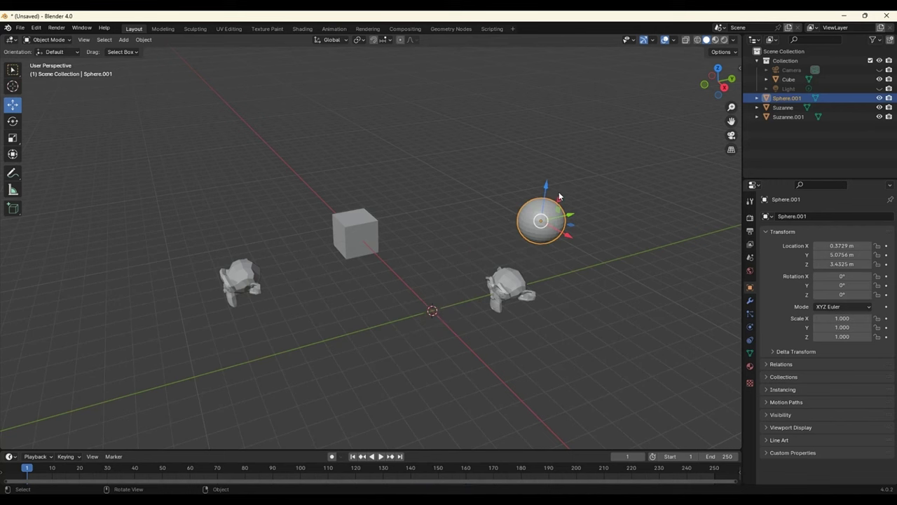
{"action": "key", "text": "shift+s"}
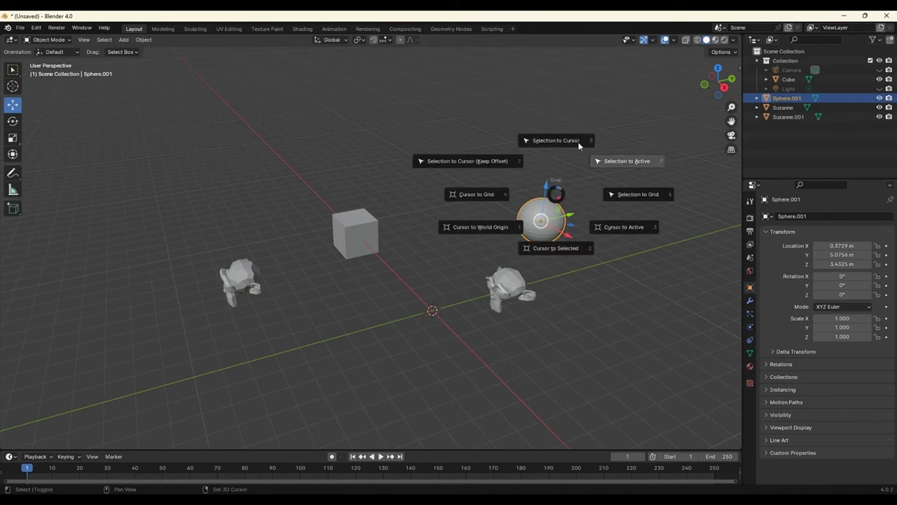
{"action": "left_click", "coordinate": [577, 143]}
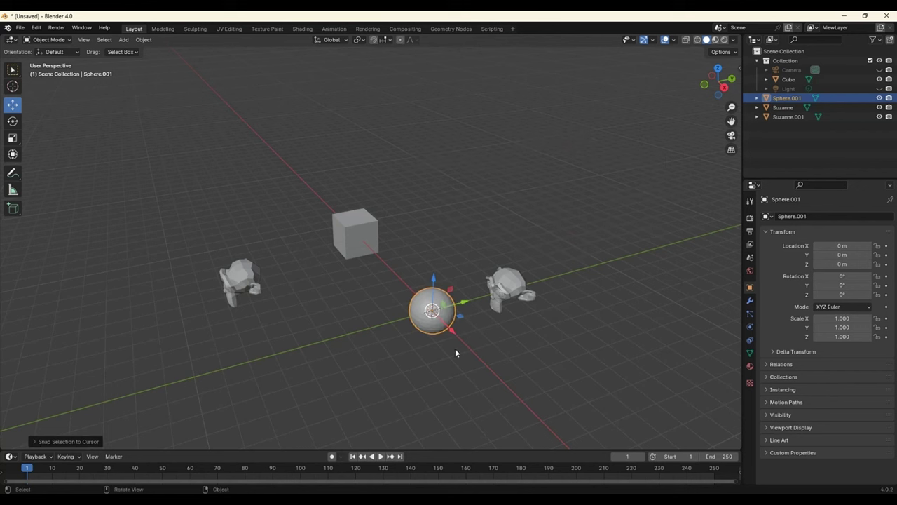
{"action": "left_click", "coordinate": [543, 353]}
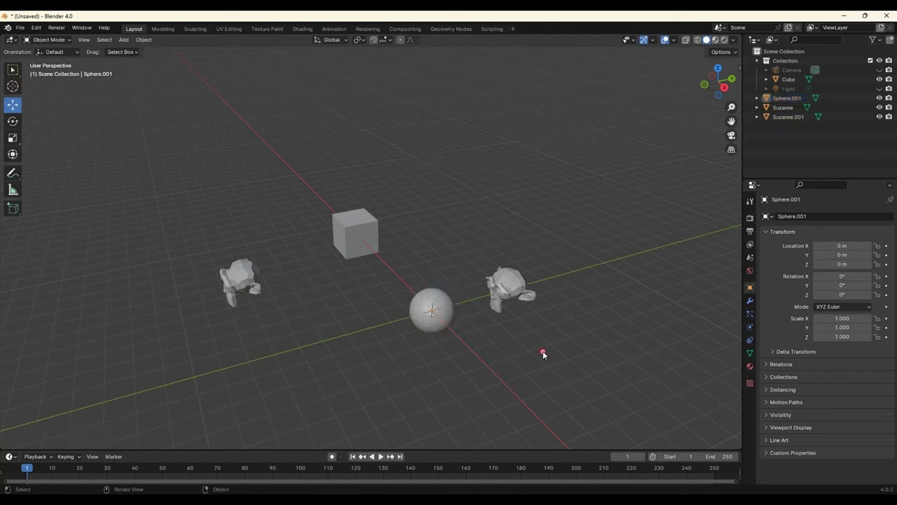
- Box-select and delete the cube, sphere and both monkeys, then go to File to start anew
{"action": "left_click_drag", "start_coordinate": [551, 344], "coordinate": [198, 124]}
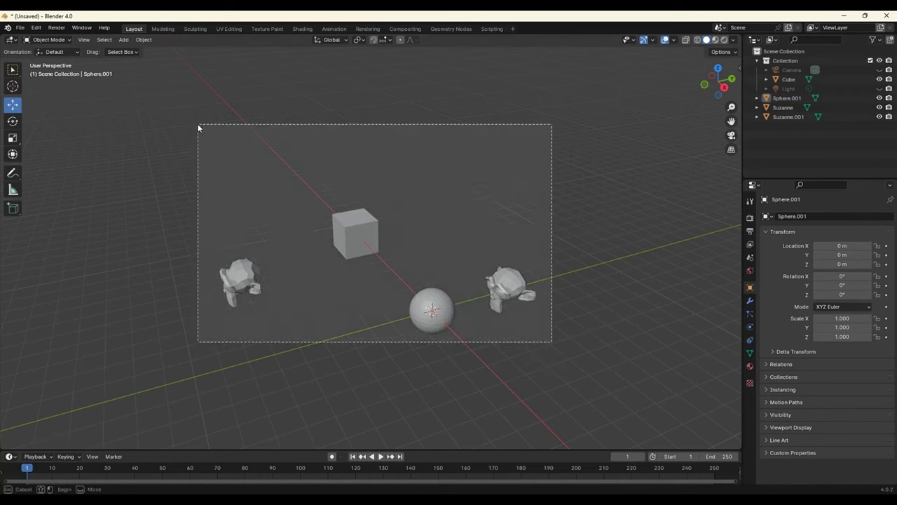
{"action": "key", "text": "Delete"}
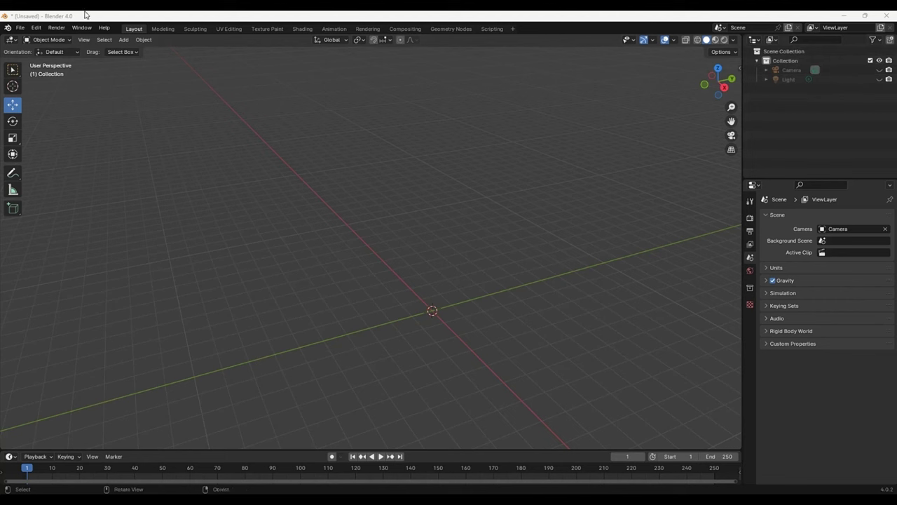
{"action": "left_click", "coordinate": [21, 28]}
- Start a new General file and discard the old scene without saving
{"action": "left_click", "coordinate": [132, 39]}
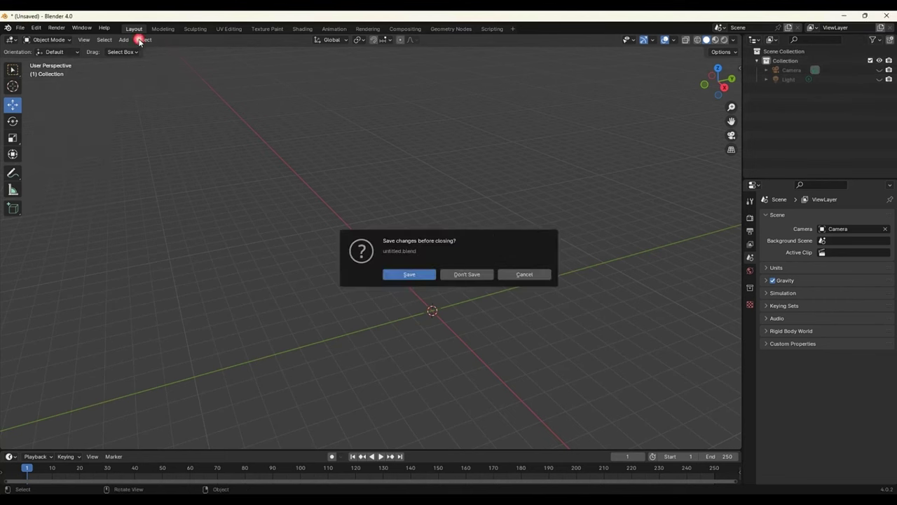
{"action": "left_click", "coordinate": [470, 276]}
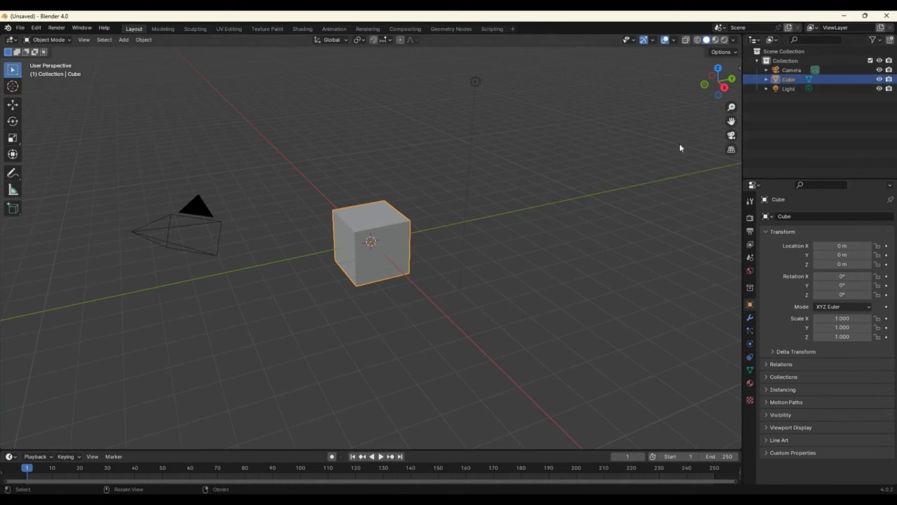
- Delete the light and the camera
{"action": "left_click", "coordinate": [475, 81]}
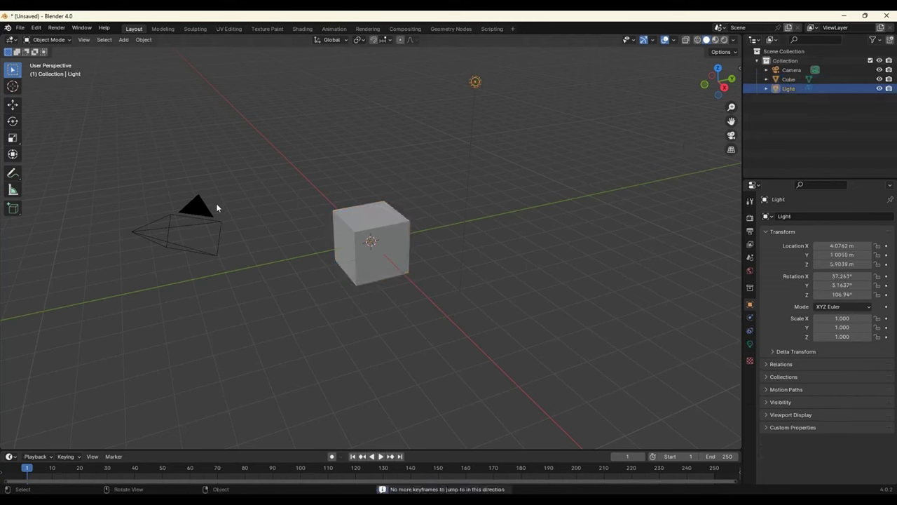
{"action": "key", "text": "Delete"}
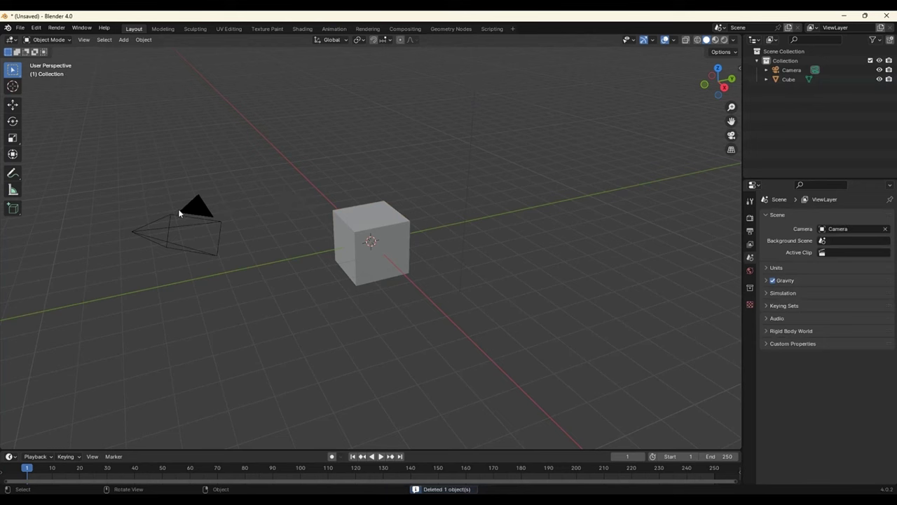
{"action": "left_click", "coordinate": [178, 209]}
{"action": "key", "text": "Delete"}
- Duplicate the cube and place Cube.001 up and to the left of the original
{"action": "left_click", "coordinate": [402, 232]}
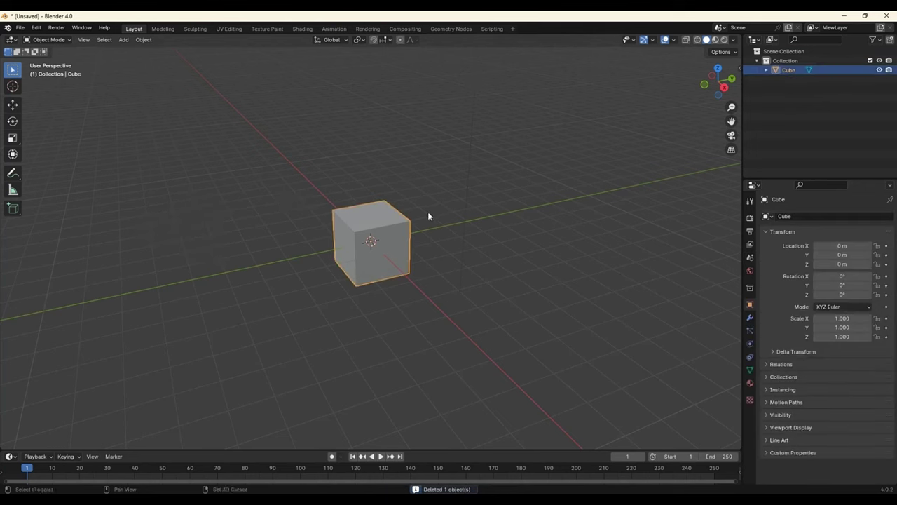
{"action": "key", "text": "shift+d"}
{"action": "left_click", "coordinate": [463, 201]}
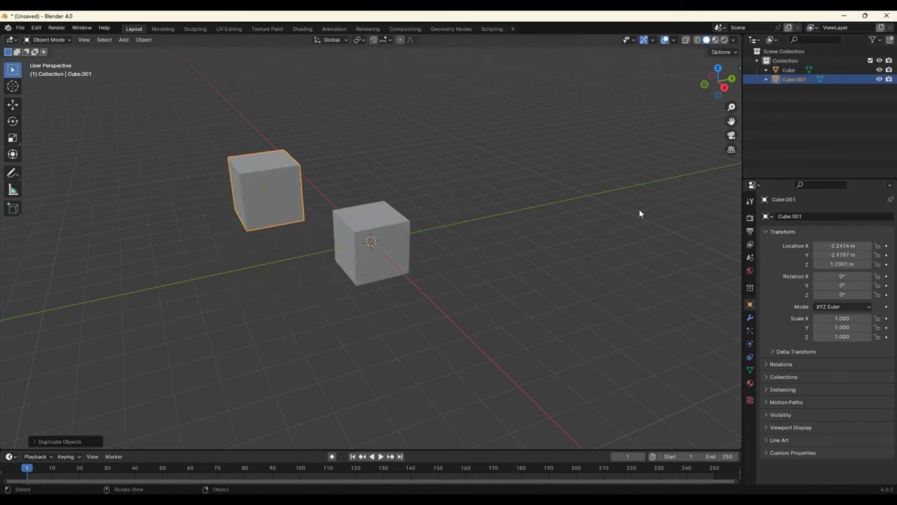
- Undo the duplicate and add two cubes, moving them along X to -6.843 m and -15.981 m
{"action": "key", "text": "ctrl+z"}
{"action": "left_click", "coordinate": [124, 40]}
{"action": "mouse_move", "coordinate": [137, 50]}
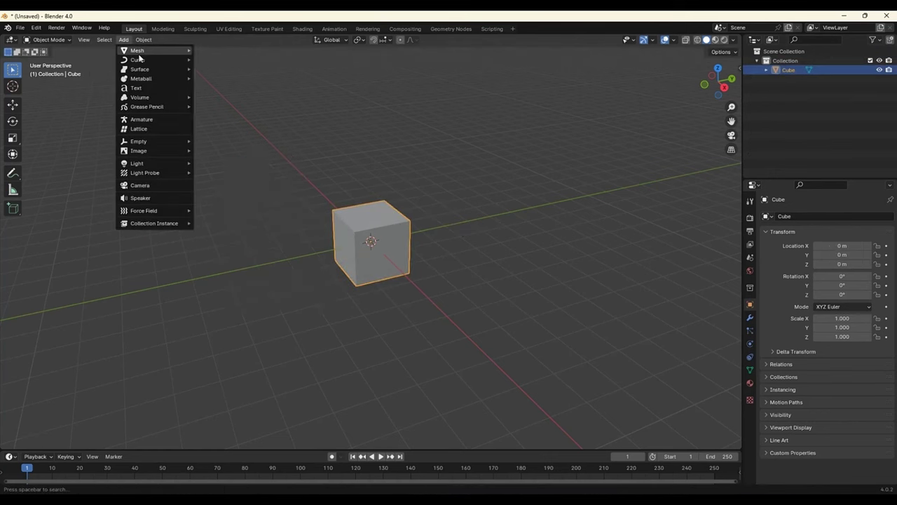
{"action": "left_click", "coordinate": [232, 60]}
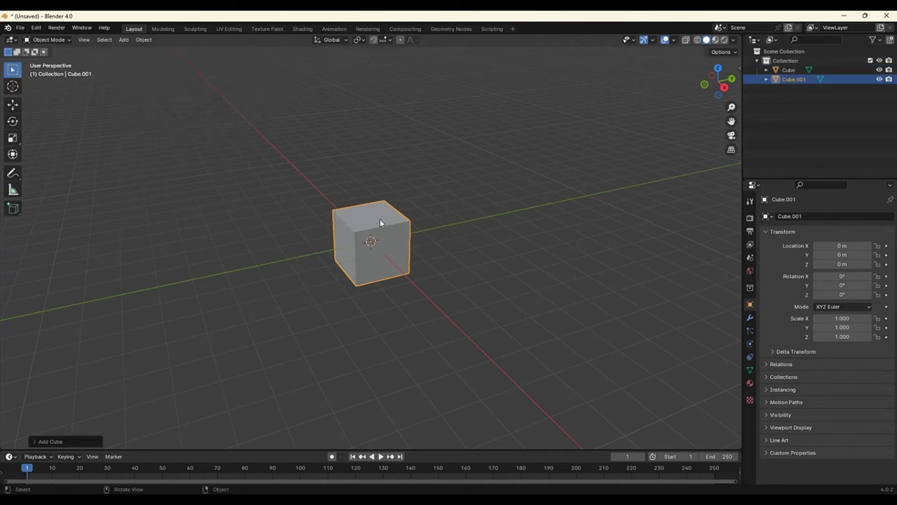
{"action": "left_click", "coordinate": [12, 104]}
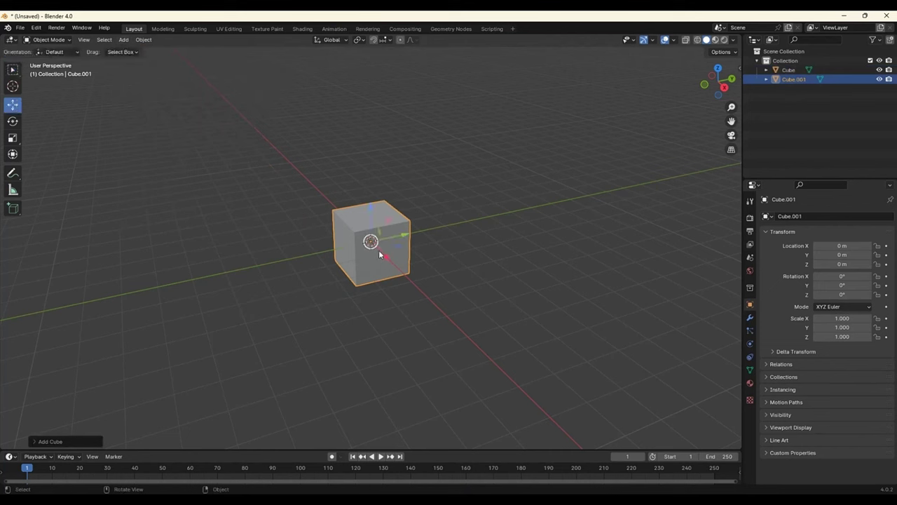
{"action": "mouse_move", "coordinate": [378, 249]}
{"action": "left_mouse_down"}
{"action": "mouse_move", "coordinate": [360, 209]}
{"action": "mouse_move", "coordinate": [335, 184]}
{"action": "left_mouse_up"}
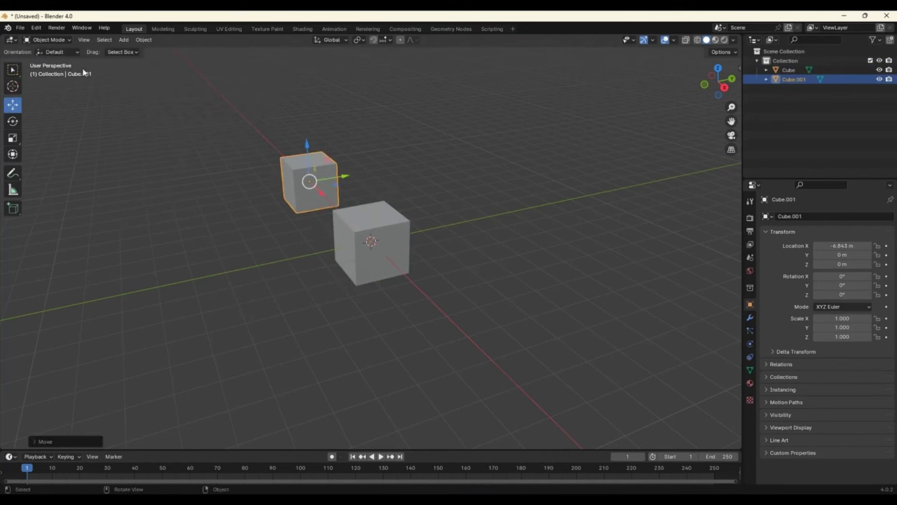
{"action": "left_click", "coordinate": [124, 40]}
{"action": "mouse_move", "coordinate": [138, 51]}
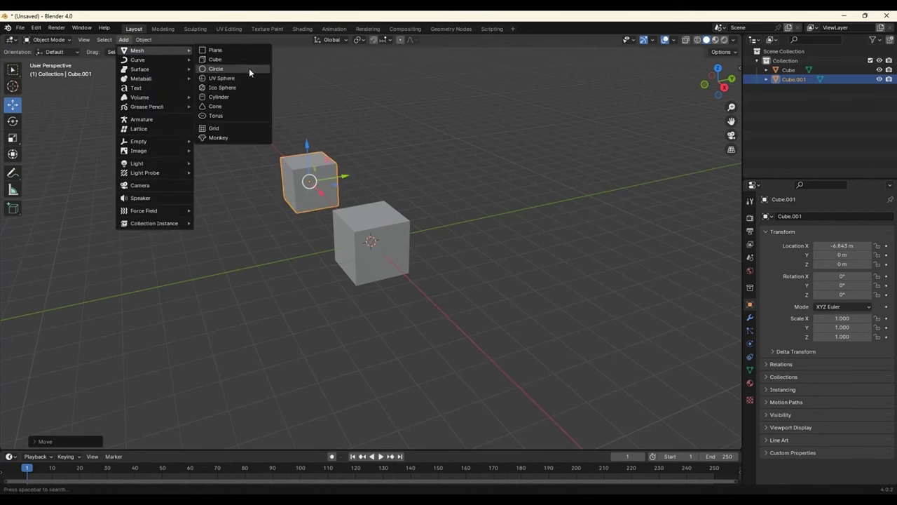
{"action": "left_click", "coordinate": [245, 60]}
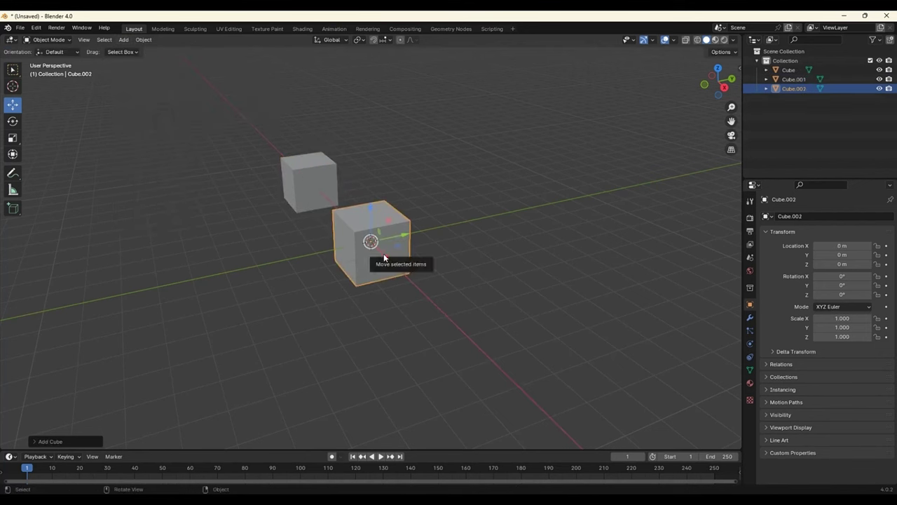
{"action": "left_click_drag", "start_coordinate": [389, 220], "coordinate": [280, 114]}
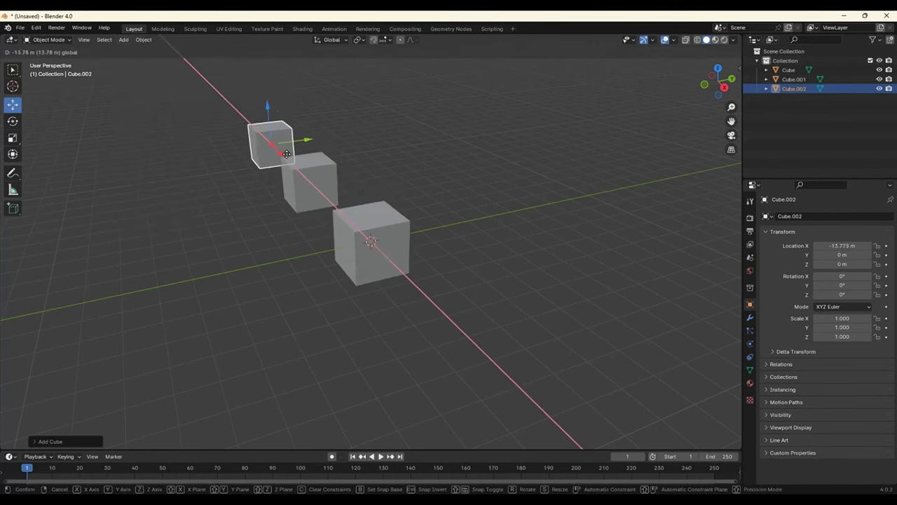
- Rename the Outliner's 'Collection' holding the three cubes to 'Cube'
{"action": "double_click", "coordinate": [786, 61]}
{"action": "type", "text": "Cube"}
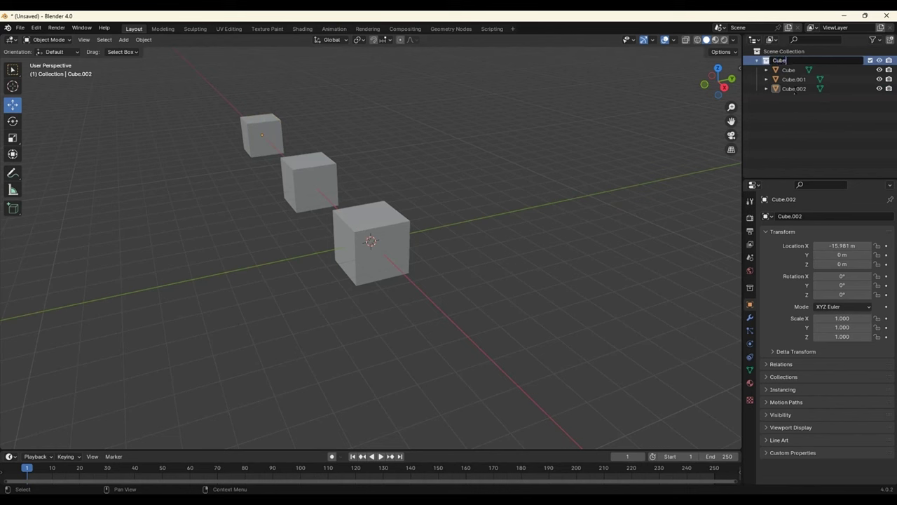
{"action": "key", "text": "Return"}
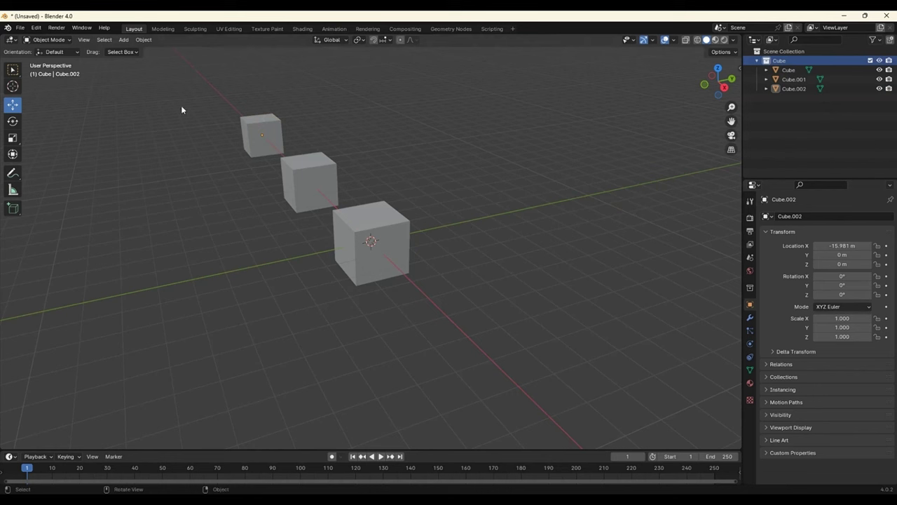
{"action": "key", "text": "shift+a"}
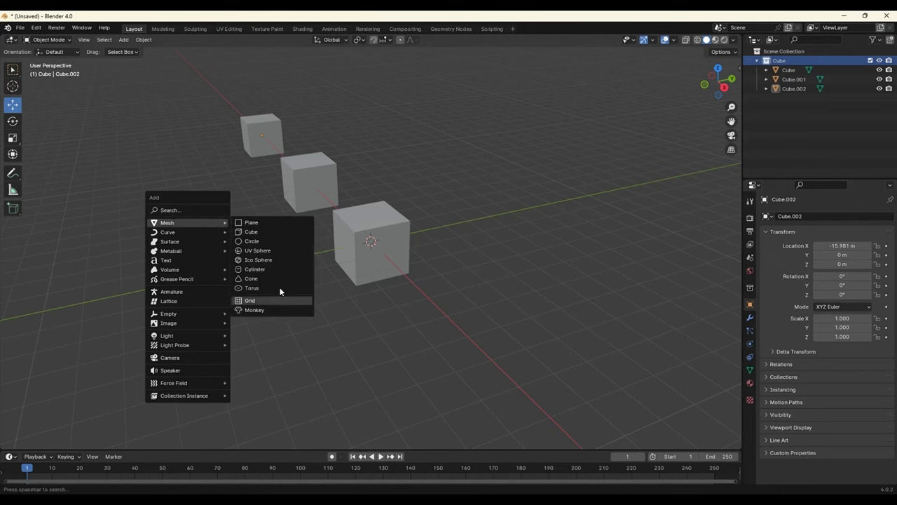
- Add a UV sphere and slide it along the X axis beyond the cubes
{"action": "left_click", "coordinate": [289, 251]}
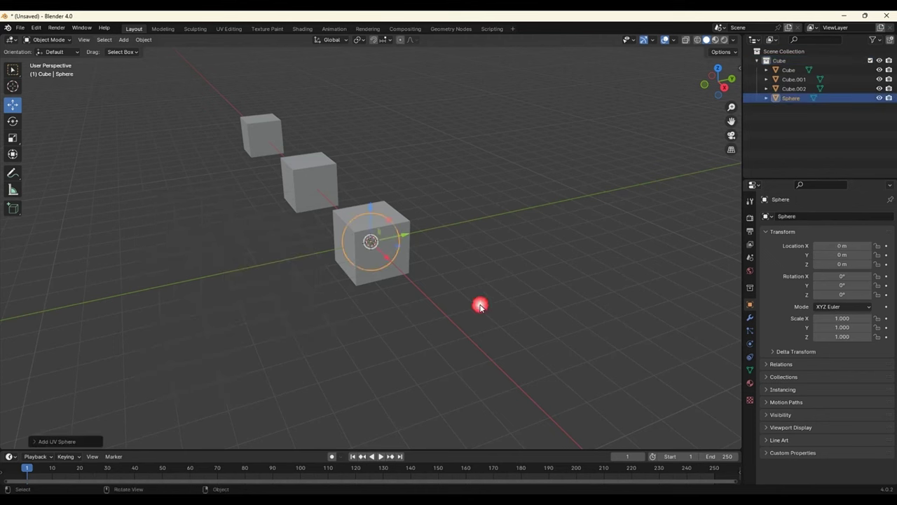
{"action": "key", "text": "g"}
{"action": "key", "text": "x"}
{"action": "left_click", "coordinate": [463, 343]}
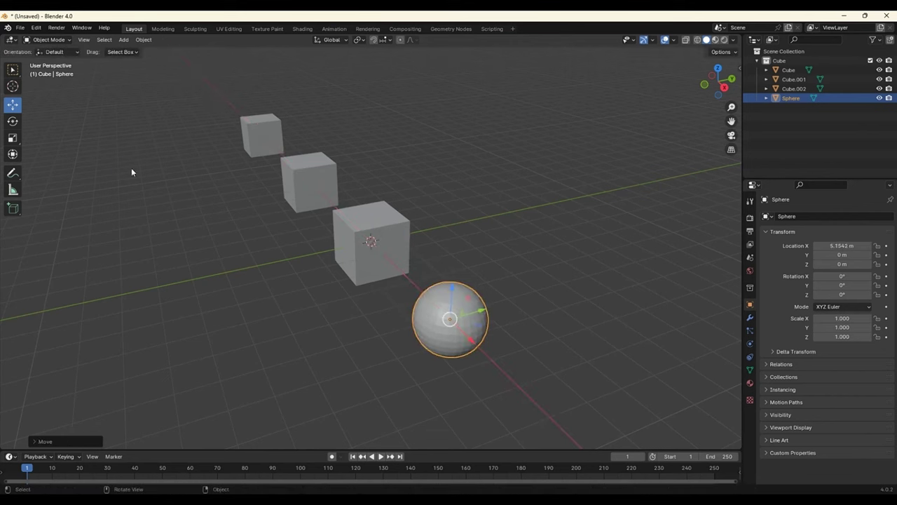
- Add a second UV sphere and slide it further along X next to the first
{"action": "key", "text": "shift"}
{"action": "key", "text": "shift+a"}
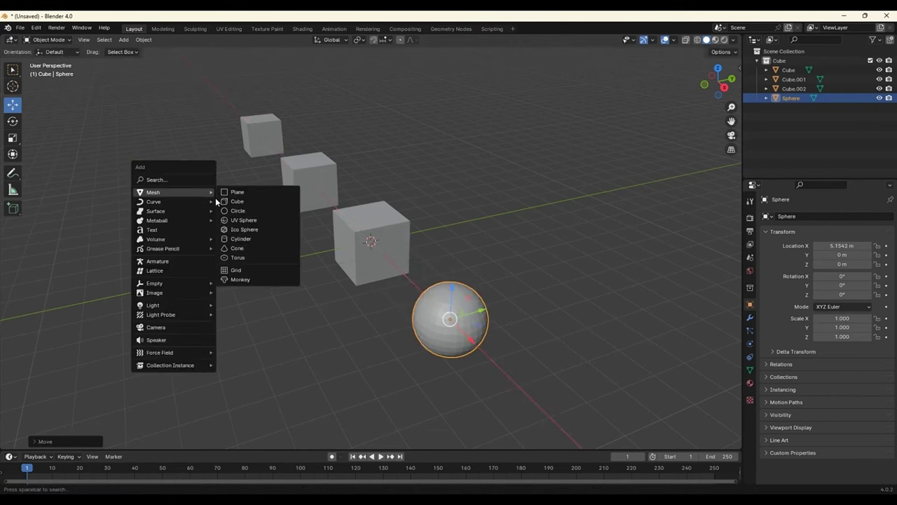
{"action": "left_click", "coordinate": [261, 202]}
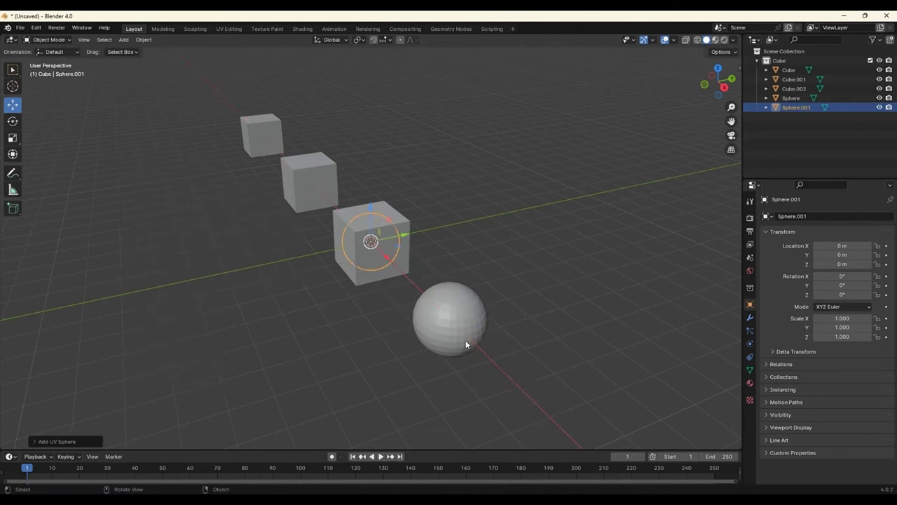
{"action": "key", "text": "g"}
{"action": "key", "text": "x"}
{"action": "left_click", "coordinate": [554, 394]}
{"action": "scroll", "coordinate": [560, 392], "scroll_direction": "down", "scroll_amount": 5}
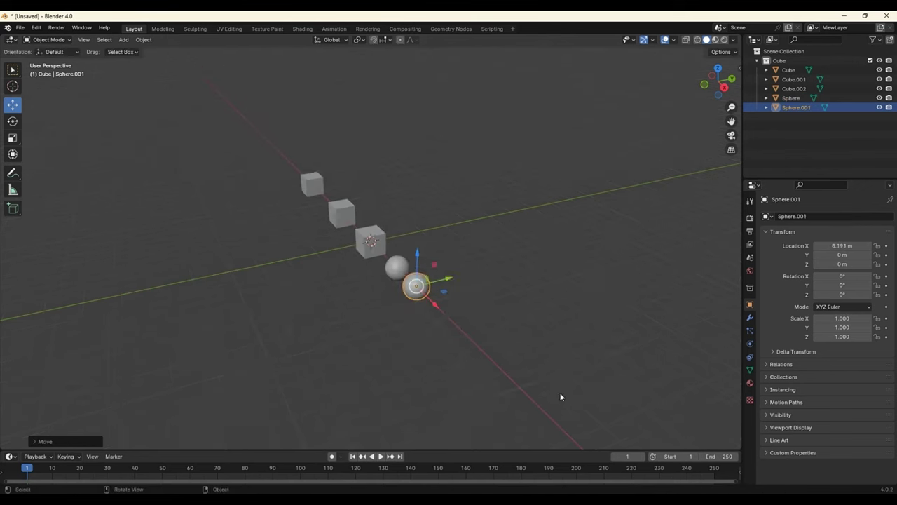
{"action": "scroll", "coordinate": [544, 384], "scroll_direction": "up", "scroll_amount": 2}
{"action": "key", "text": "g"}
{"action": "key", "text": "x"}
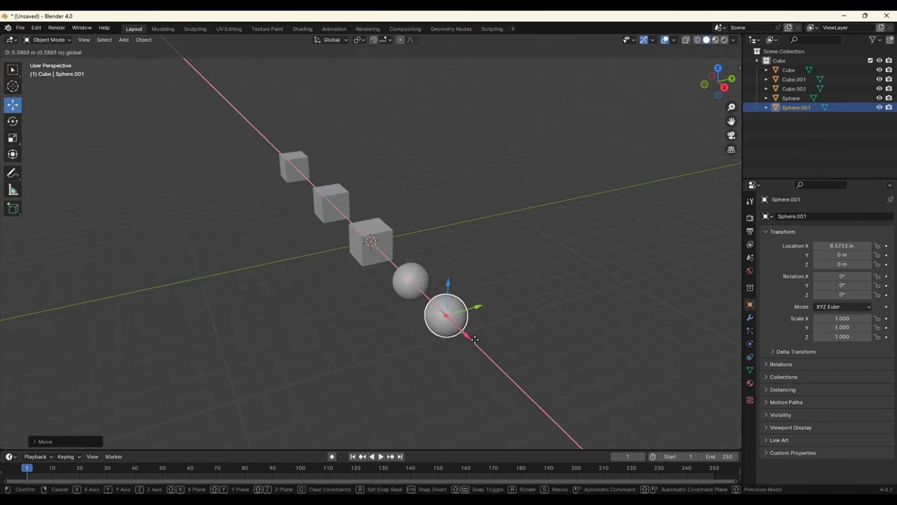
{"action": "left_click", "coordinate": [330, 262]}
- Add a third UV sphere and place it at the end of the row, at 12.005 m
{"action": "key", "text": "shift+a"}
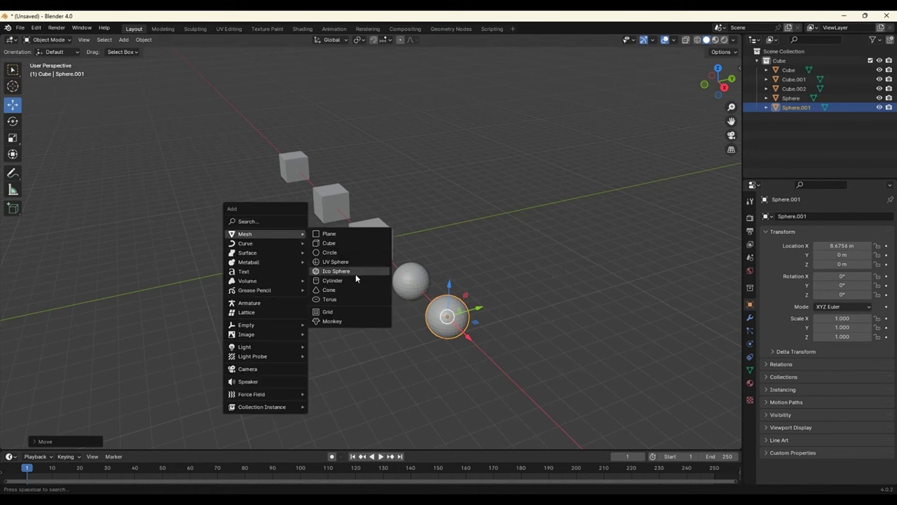
{"action": "left_click", "coordinate": [337, 265]}
{"action": "key", "text": "g"}
{"action": "key", "text": "x"}
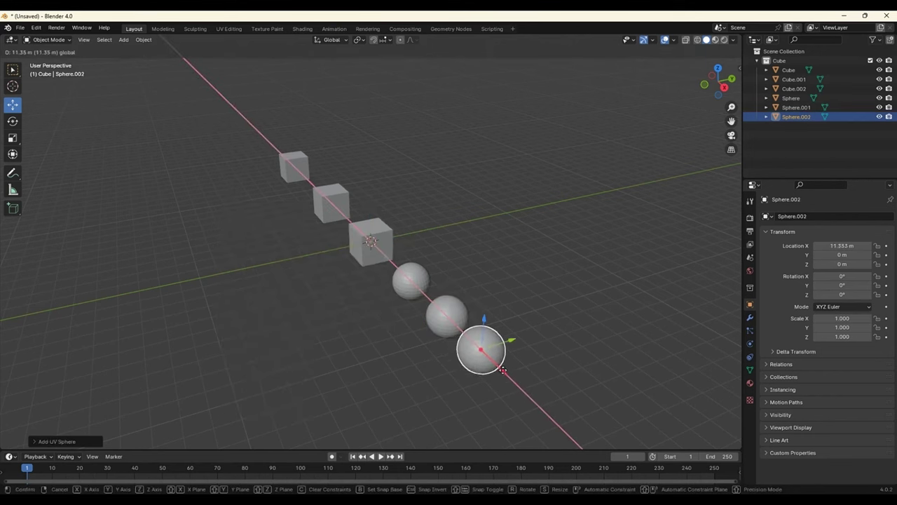
{"action": "left_click", "coordinate": [571, 366]}
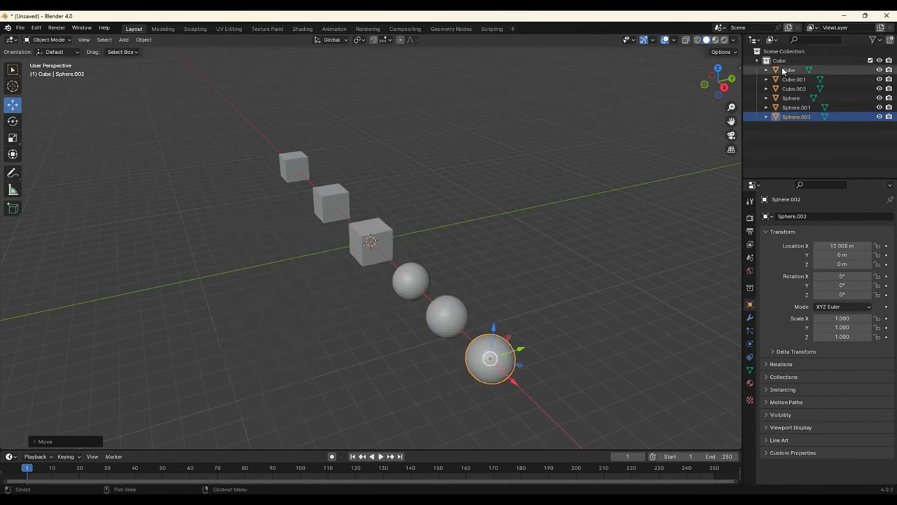
- Create a new collection in the Outliner and name it 'uv'
{"action": "right_click", "coordinate": [769, 135]}
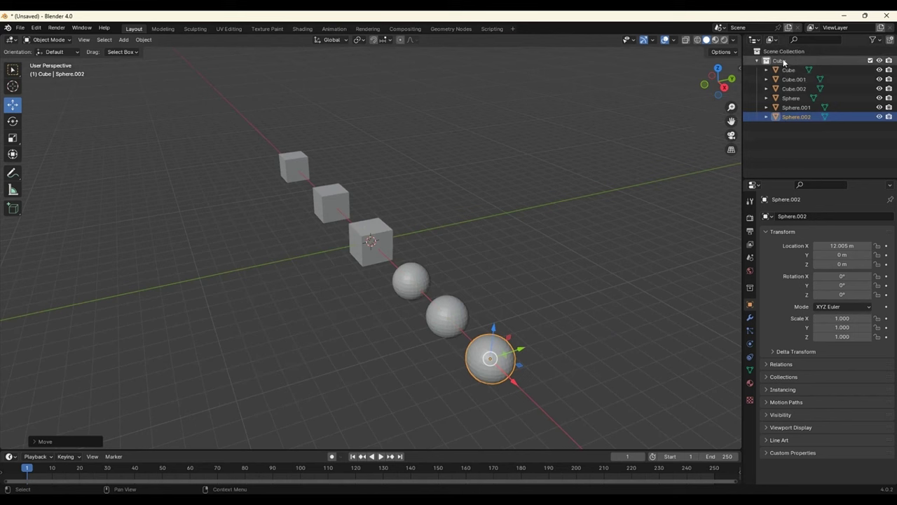
{"action": "right_click", "coordinate": [801, 141]}
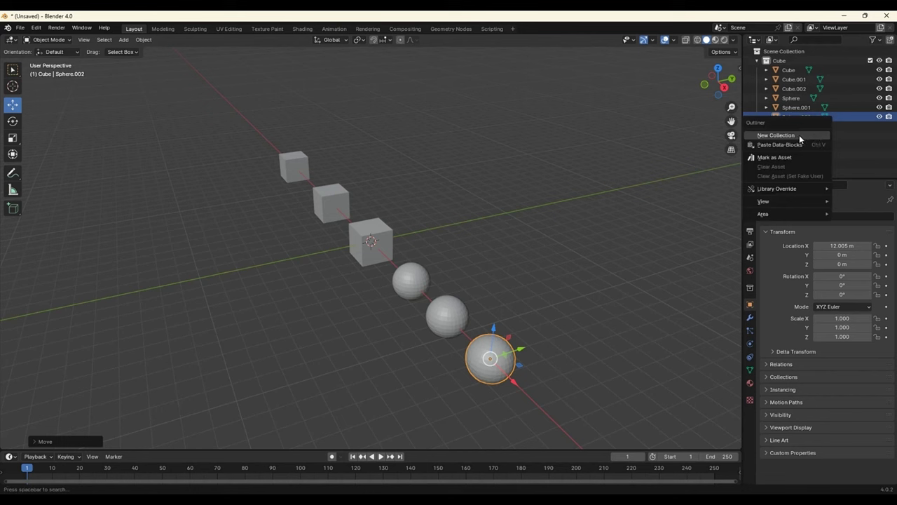
{"action": "left_click", "coordinate": [802, 135]}
{"action": "double_click", "coordinate": [789, 127]}
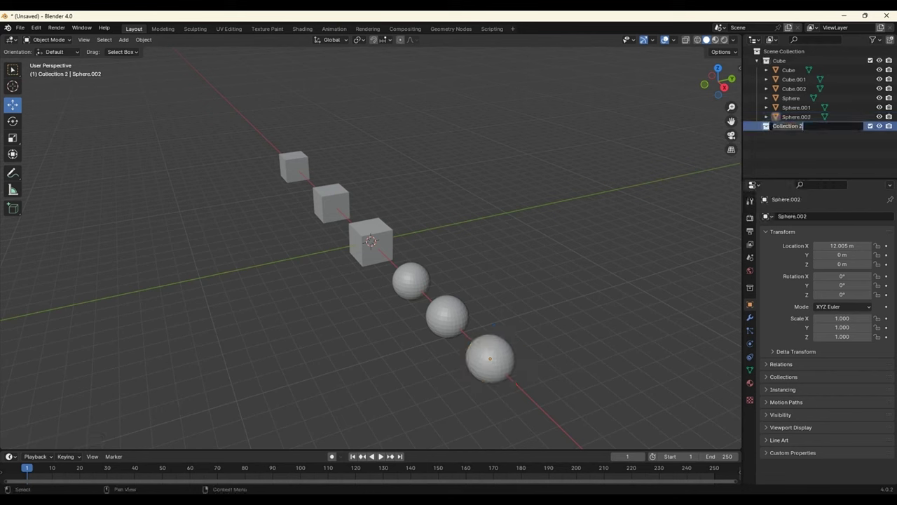
{"action": "type", "text": "uv"}
{"action": "key", "text": "Return"}
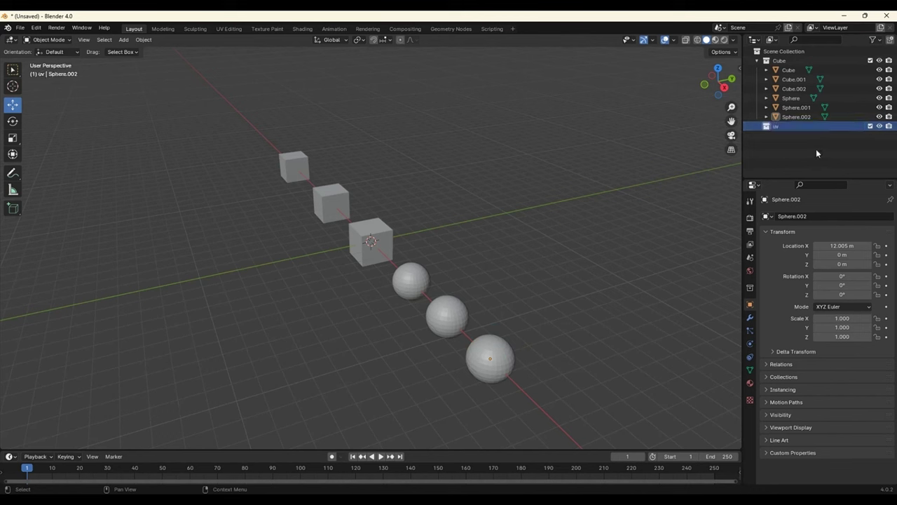
- Move Sphere, Sphere.001 and Sphere.002 into the uv collection
{"action": "left_click", "coordinate": [800, 117]}
{"action": "mouse_move", "coordinate": [799, 118]}
{"action": "left_mouse_down"}
{"action": "mouse_move", "coordinate": [794, 99]}
{"action": "mouse_move", "coordinate": [772, 126]}
{"action": "left_mouse_up"}
{"action": "left_click", "coordinate": [785, 149]}
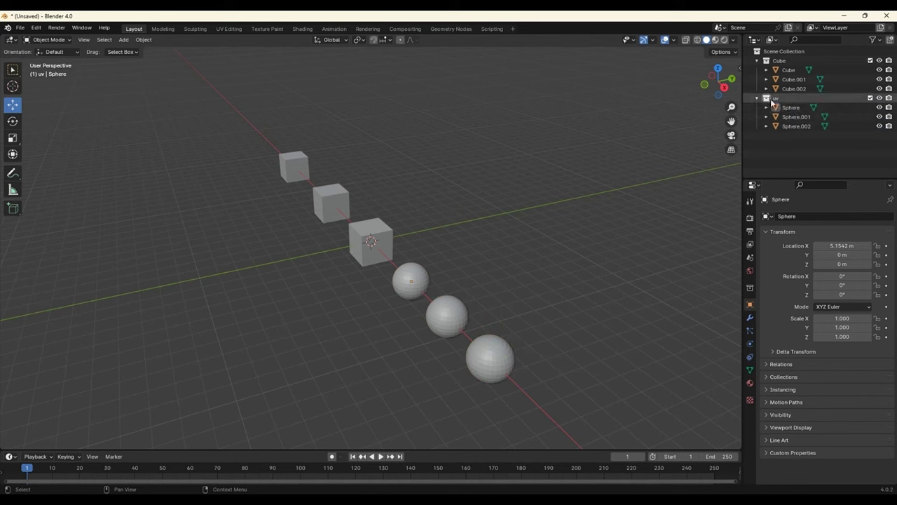
{"action": "left_click", "coordinate": [880, 107]}
{"action": "left_click", "coordinate": [880, 108]}
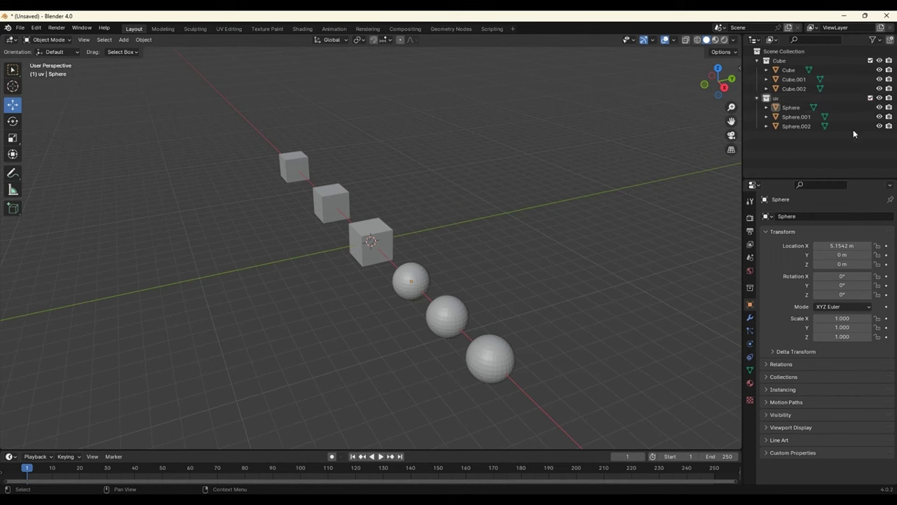
{"action": "left_click", "coordinate": [879, 99]}
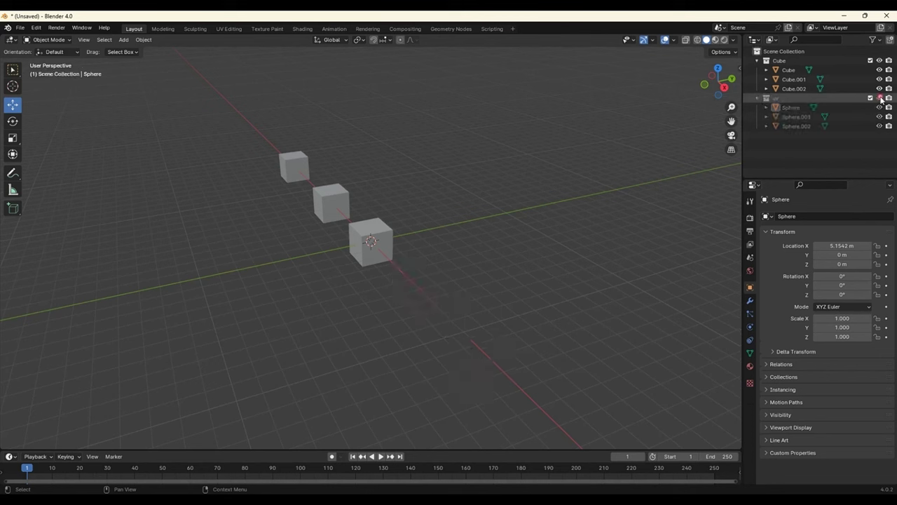
{"action": "left_click", "coordinate": [880, 98]}
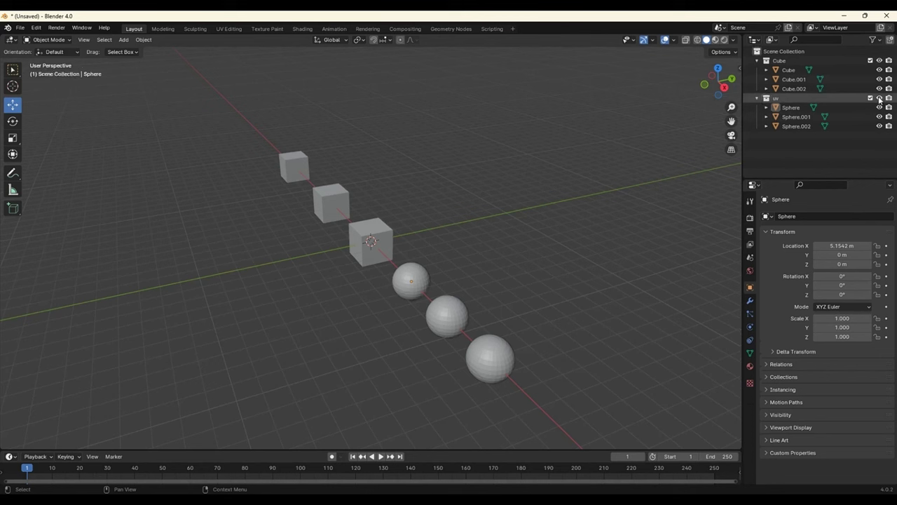
{"action": "left_click", "coordinate": [880, 61]}
{"action": "left_click", "coordinate": [880, 61]}
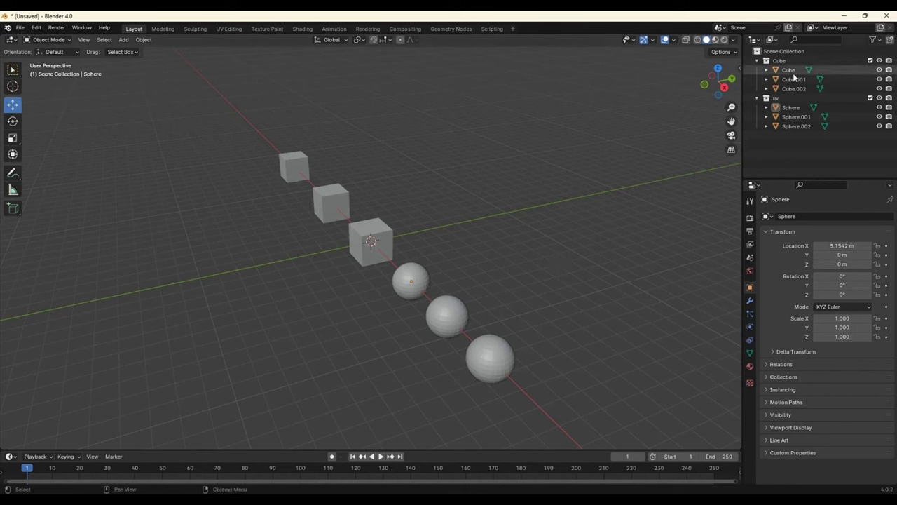
{"action": "left_click", "coordinate": [880, 97]}
{"action": "left_click", "coordinate": [880, 97]}
{"action": "left_click", "coordinate": [882, 61]}
{"action": "left_click", "coordinate": [882, 61]}
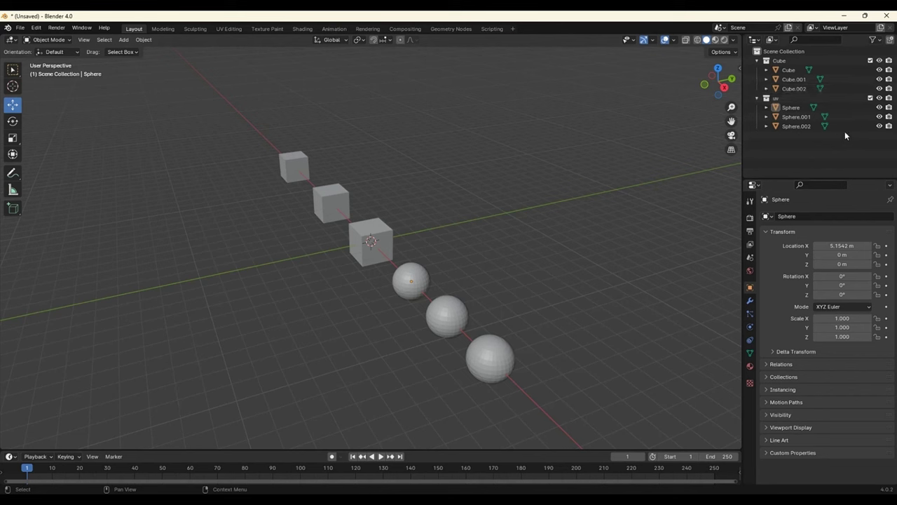
- Show the Selectable toggle in the Outliner filter and test box-selecting spheres and cubes
{"action": "left_click", "coordinate": [878, 40]}
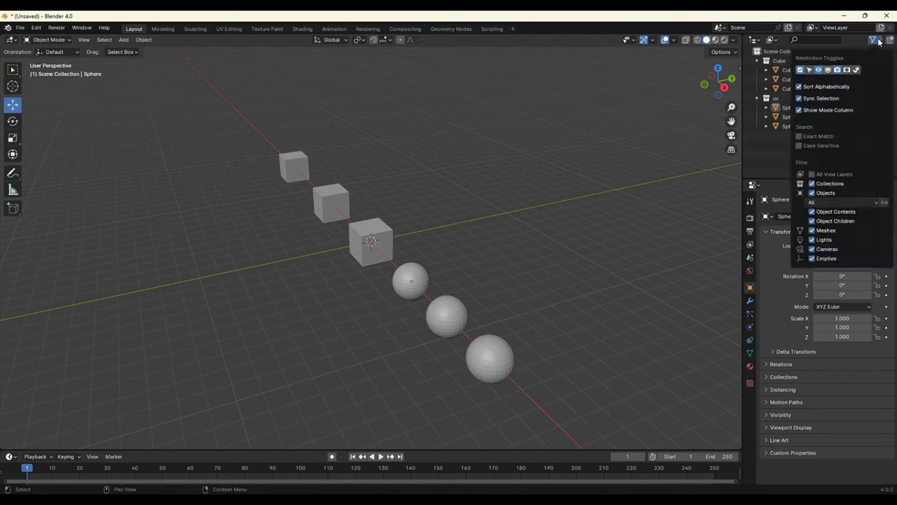
{"action": "left_click", "coordinate": [811, 71]}
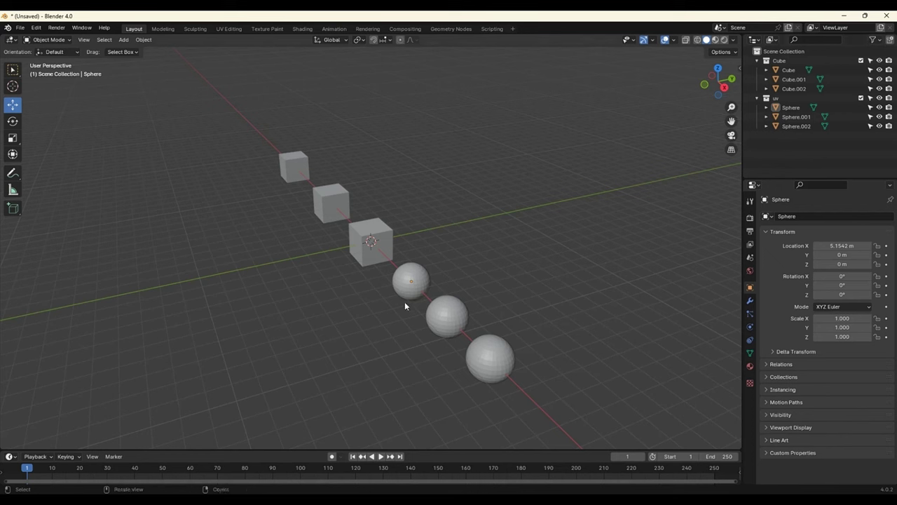
{"action": "left_click_drag", "start_coordinate": [564, 404], "coordinate": [393, 263]}
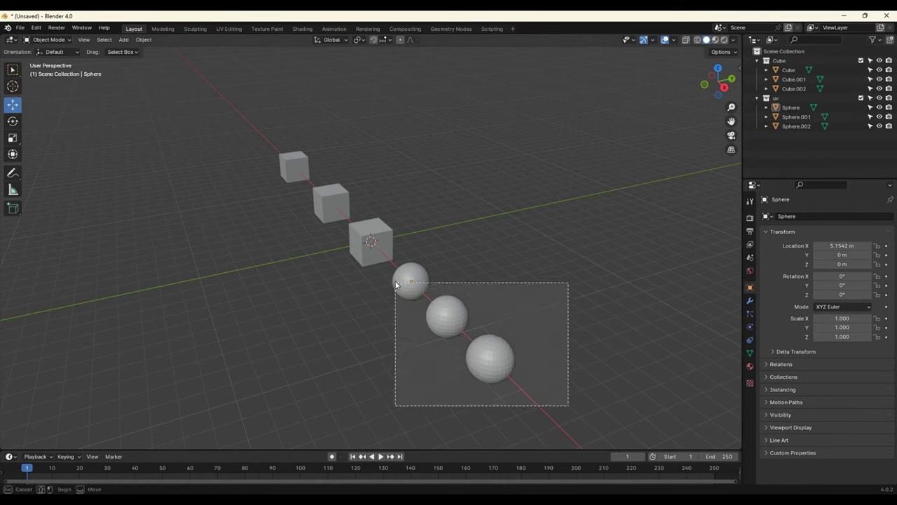
{"action": "left_click", "coordinate": [586, 289]}
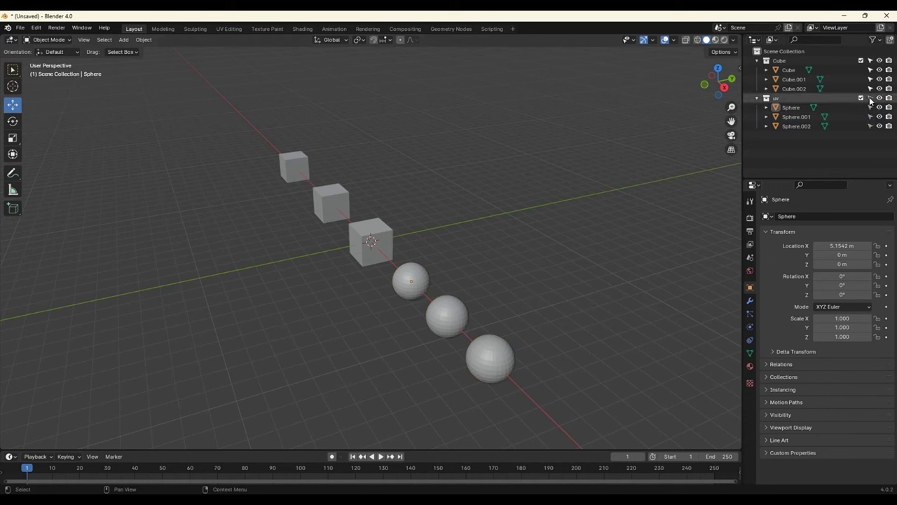
{"action": "left_click_drag", "start_coordinate": [567, 405], "coordinate": [401, 269]}
{"action": "left_click", "coordinate": [429, 302]}
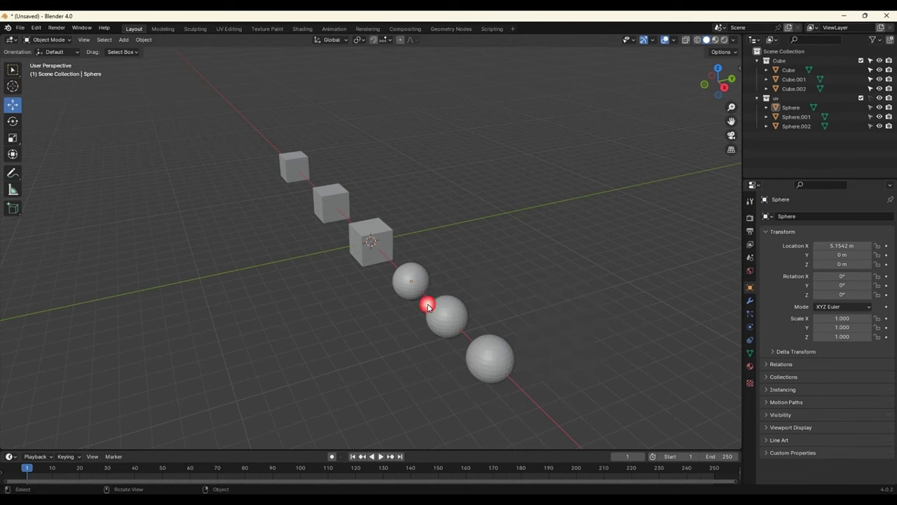
{"action": "left_click_drag", "start_coordinate": [468, 265], "coordinate": [327, 181]}
{"action": "left_click", "coordinate": [274, 117]}
{"action": "left_click_drag", "start_coordinate": [253, 124], "coordinate": [617, 424]}
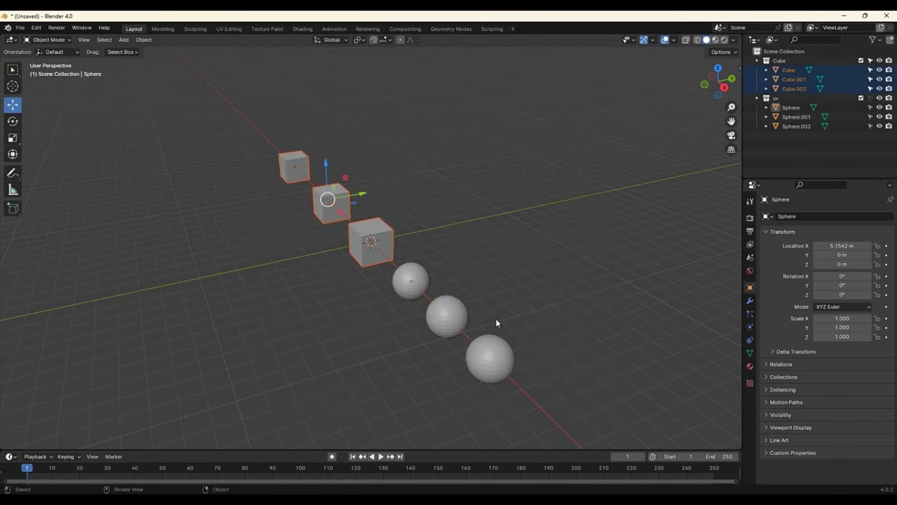
- Make Cube.001 unselectable, box-select and move the other cubes, then undo the move
{"action": "left_click", "coordinate": [519, 250]}
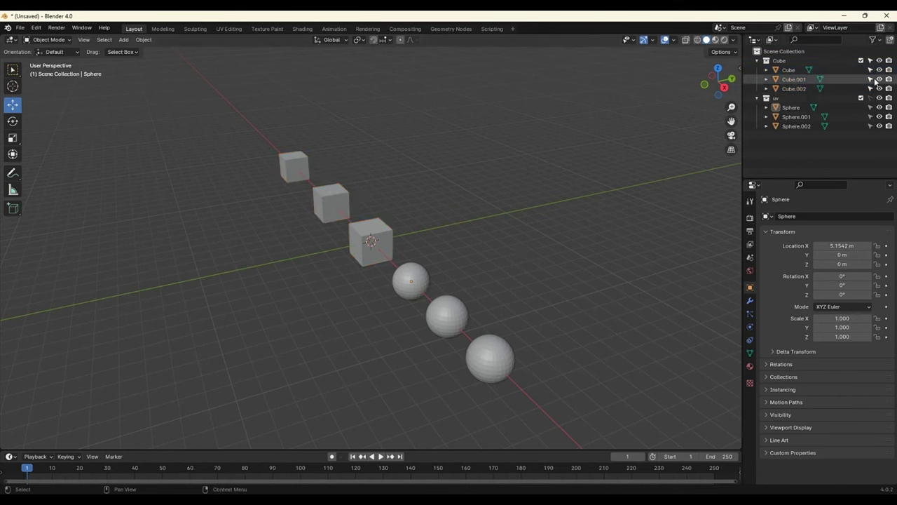
{"action": "left_click_drag", "start_coordinate": [210, 104], "coordinate": [562, 378]}
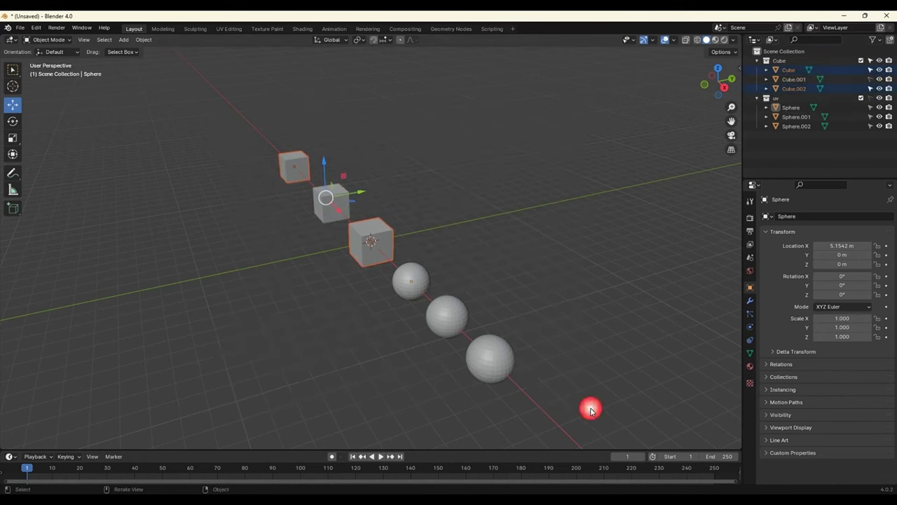
{"action": "left_click_drag", "start_coordinate": [360, 192], "coordinate": [335, 185]}
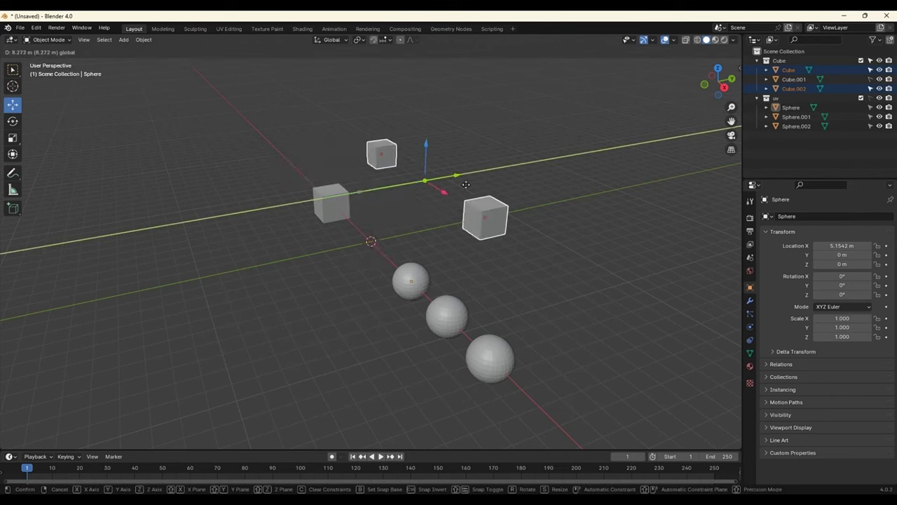
{"action": "left_click", "coordinate": [407, 179]}
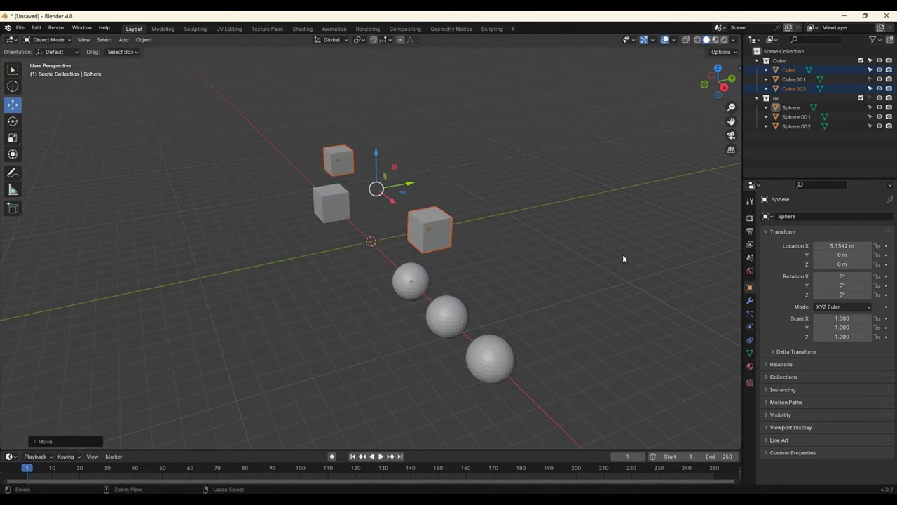
{"action": "key", "text": "ctrl+z"}
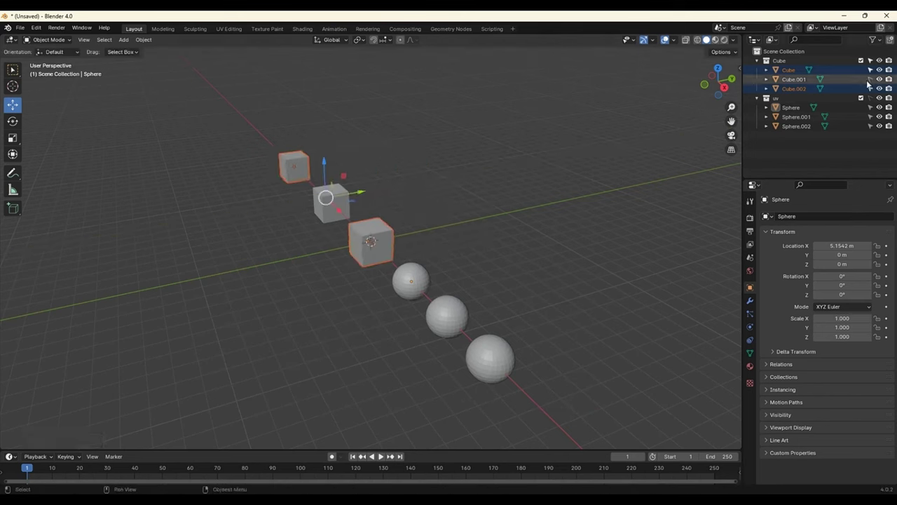
{"action": "left_click", "coordinate": [617, 177]}
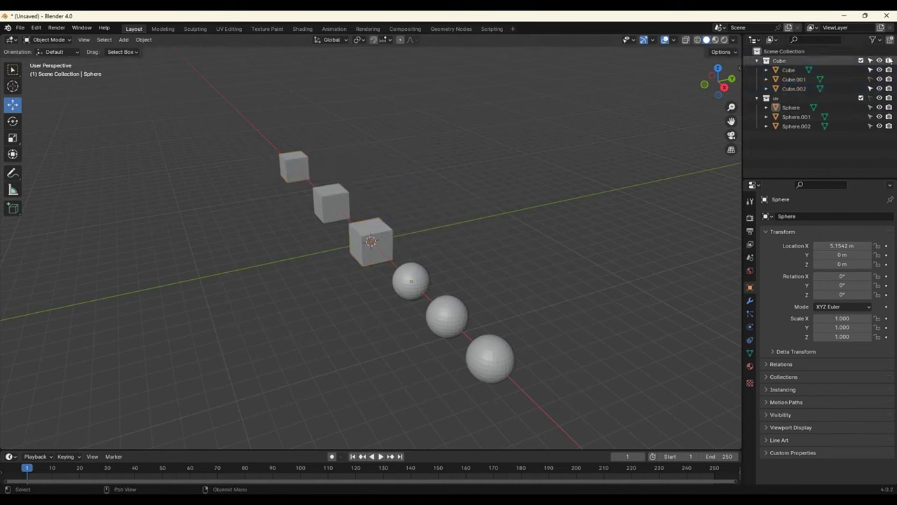
- Make Cube.001 selectable again and select Sphere.001 and Sphere
{"action": "left_click", "coordinate": [876, 80]}
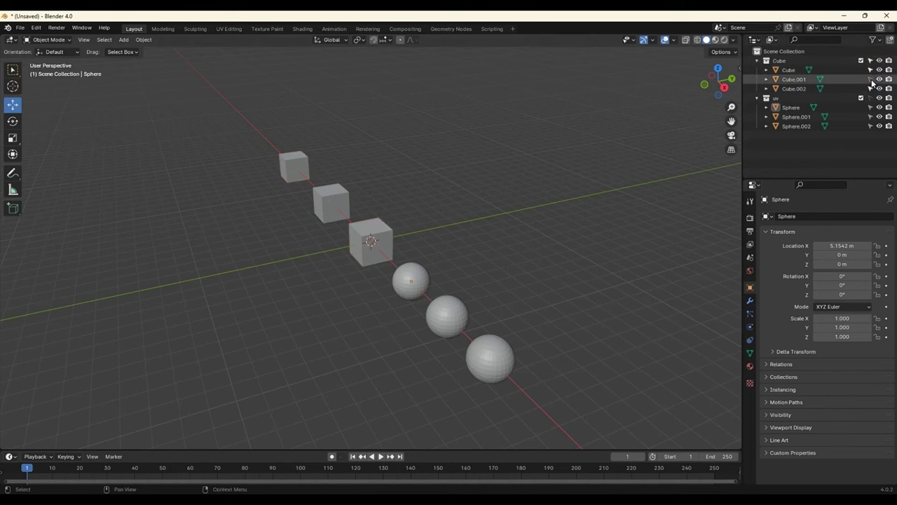
{"action": "left_click", "coordinate": [449, 319]}
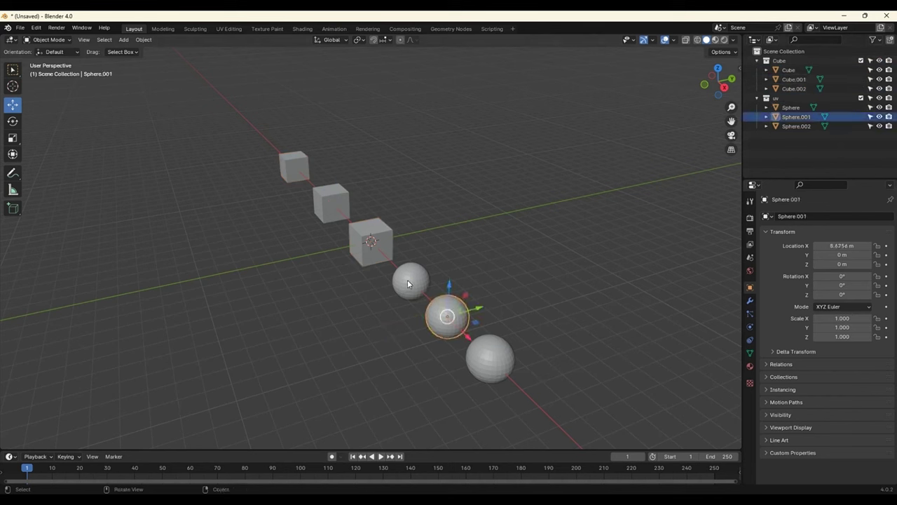
{"action": "left_click", "coordinate": [411, 282]}
{"action": "left_click", "coordinate": [363, 233]}
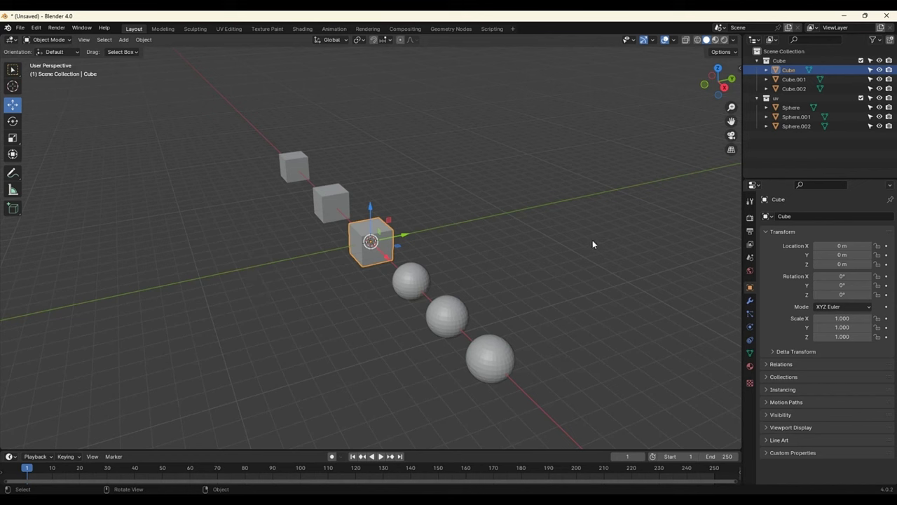
{"action": "key", "text": "ctrl+KP_Add"}
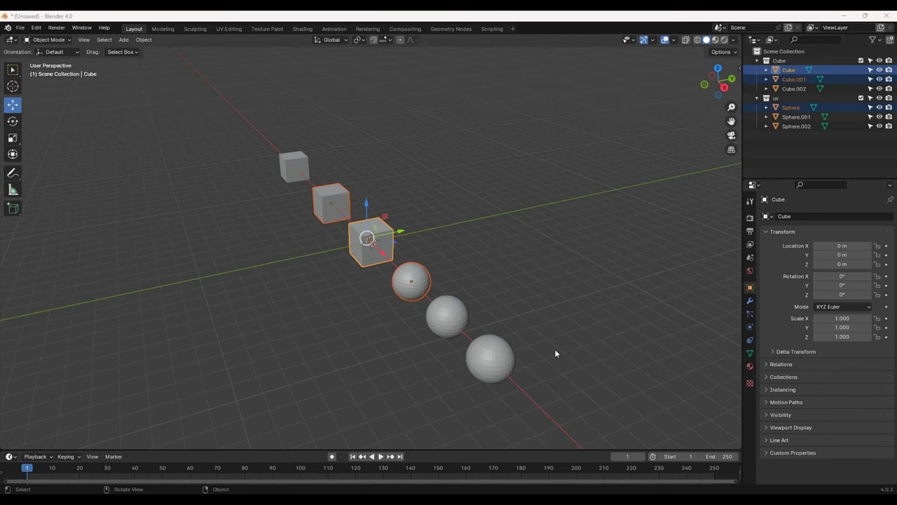
{"action": "left_click", "coordinate": [294, 162]}
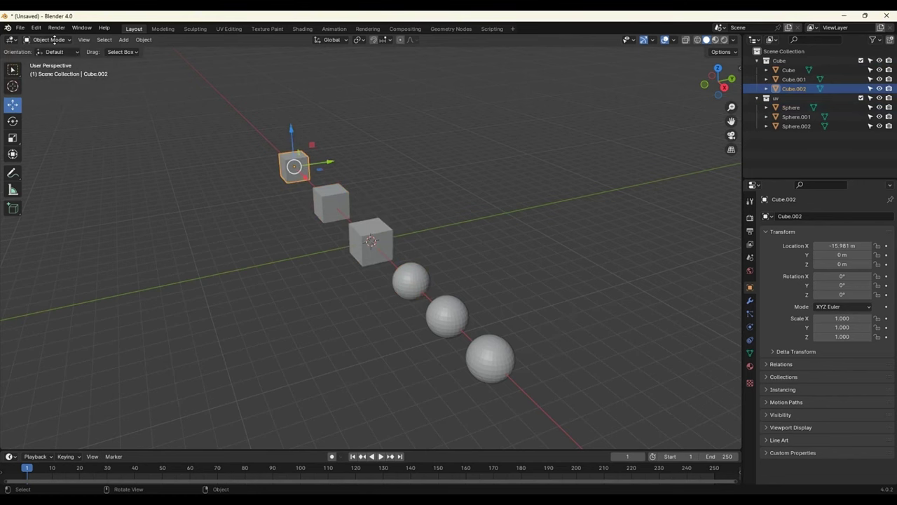
- Start a new General file, dismissing the save prompt for the cubes-and-spheres scene
{"action": "left_click", "coordinate": [20, 27]}
{"action": "left_click", "coordinate": [147, 39]}
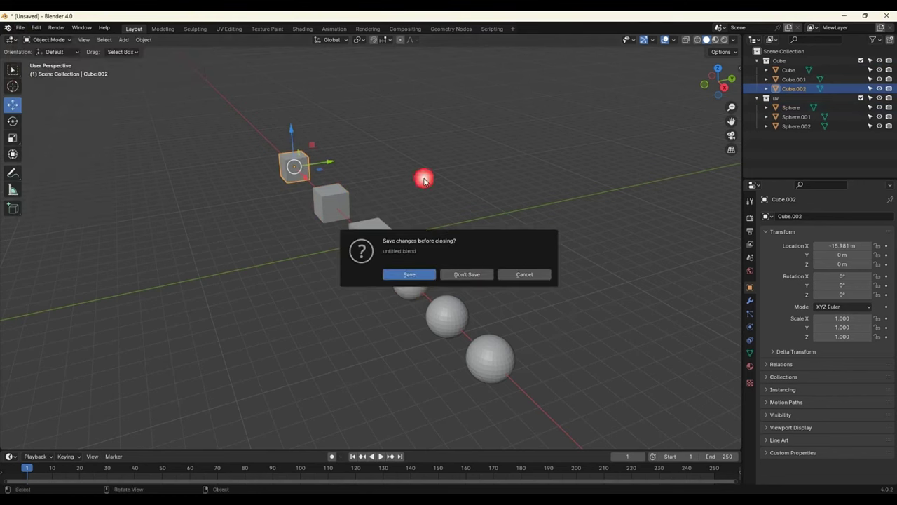
{"action": "left_click", "coordinate": [473, 275]}
{"action": "scroll", "coordinate": [466, 232], "scroll_direction": "down", "scroll_amount": 3}
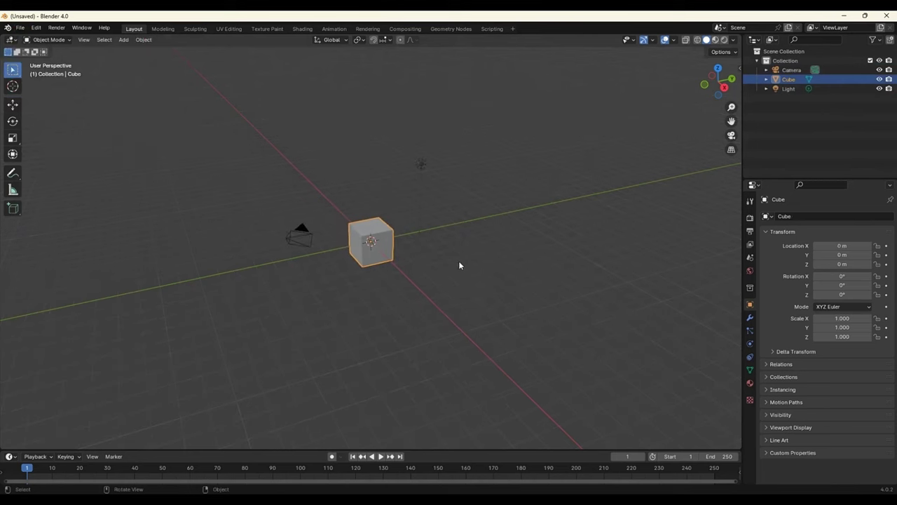
{"action": "scroll", "coordinate": [466, 271], "scroll_direction": "up", "scroll_amount": 3}
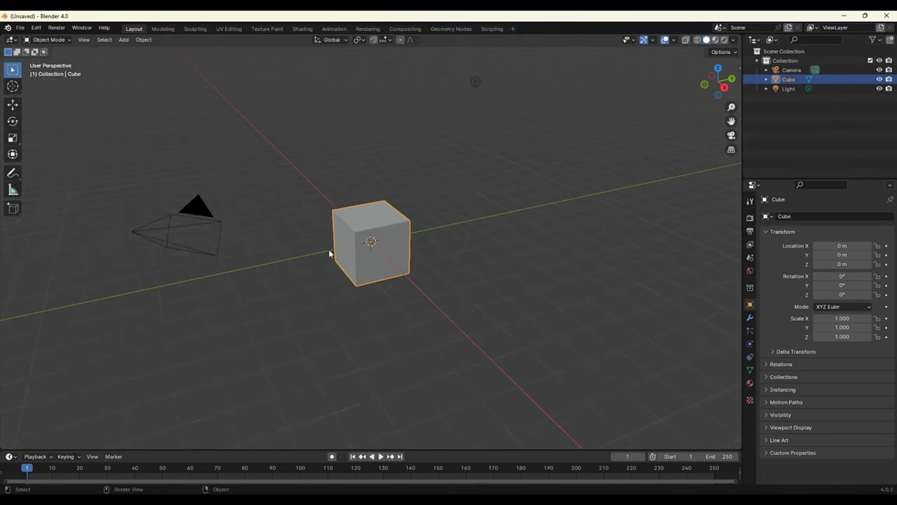
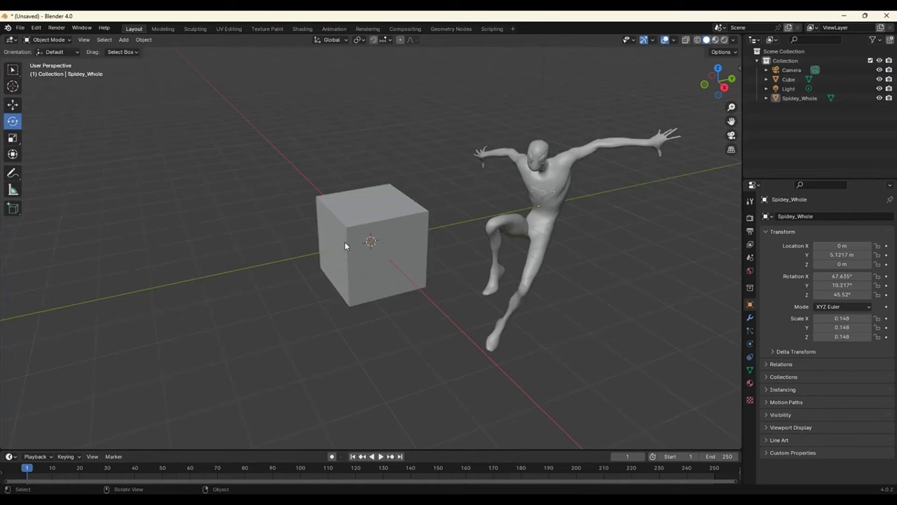
- Zoom out and switch the toolbar's Select tool from rotate to Tweak
{"action": "scroll", "coordinate": [344, 244], "scroll_direction": "down", "scroll_amount": 2}
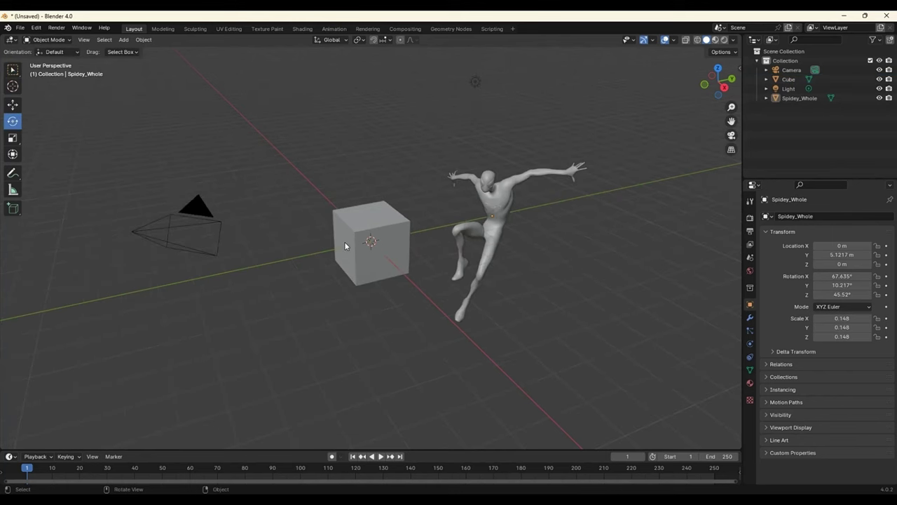
{"action": "left_click", "coordinate": [13, 68]}
{"action": "right_click", "coordinate": [12, 69]}
{"action": "left_click", "coordinate": [42, 71]}
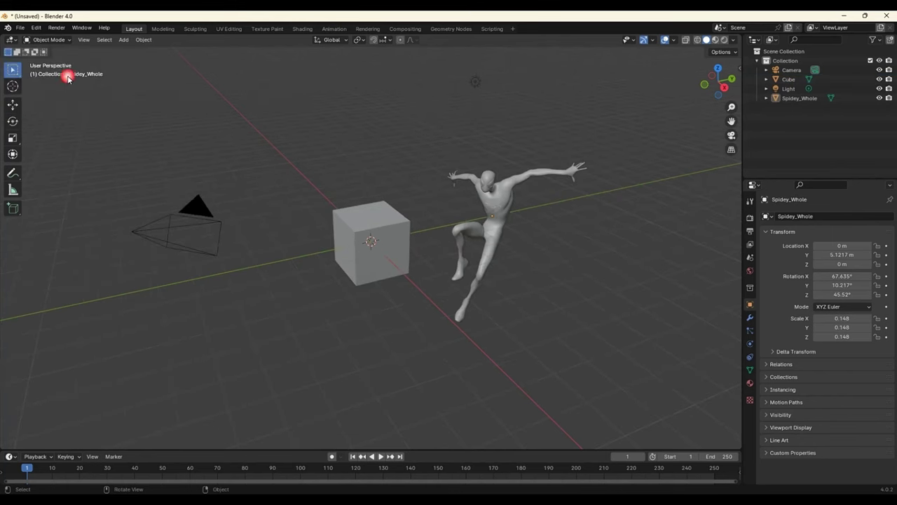
{"action": "left_click", "coordinate": [10, 71]}
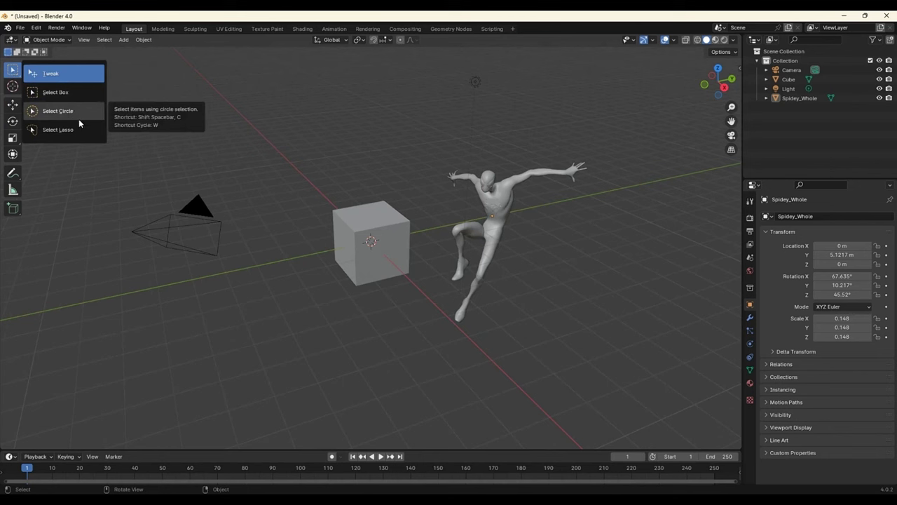
{"action": "left_click", "coordinate": [74, 79]}
- Click-select the Cube and Spidey_Whole in turn, clearing in between, ending with the Cube selected
{"action": "left_click", "coordinate": [398, 239]}
{"action": "left_click", "coordinate": [489, 219]}
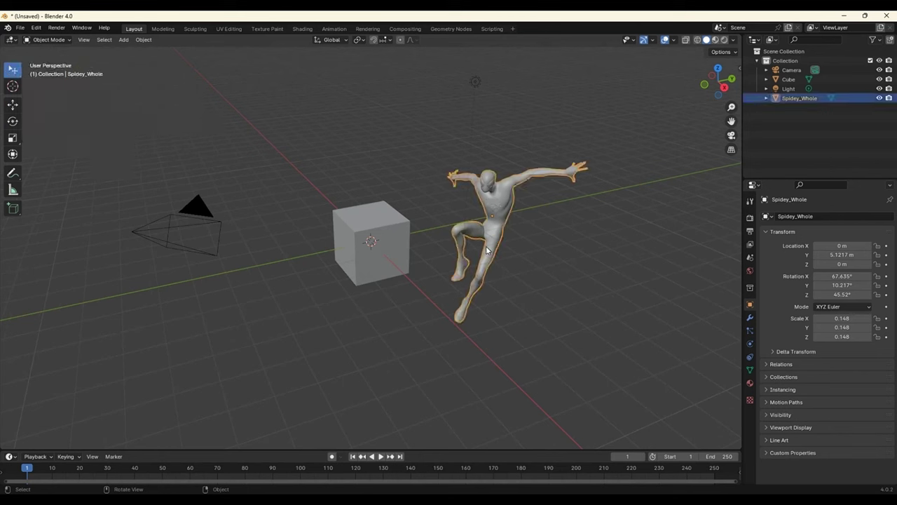
{"action": "left_click", "coordinate": [404, 256]}
{"action": "left_click", "coordinate": [485, 218]}
{"action": "left_click", "coordinate": [573, 344]}
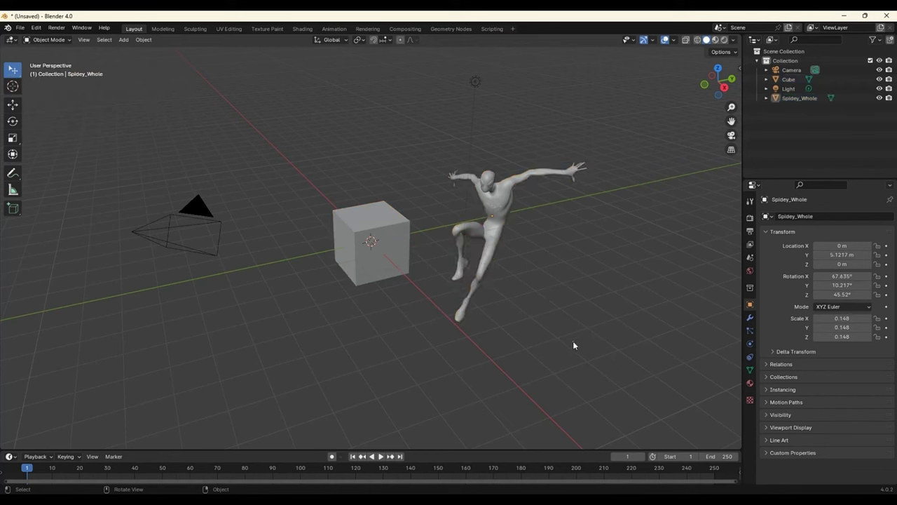
{"action": "left_click", "coordinate": [310, 147]}
{"action": "left_click", "coordinate": [595, 361]}
{"action": "left_click", "coordinate": [507, 205]}
{"action": "left_click", "coordinate": [397, 211]}
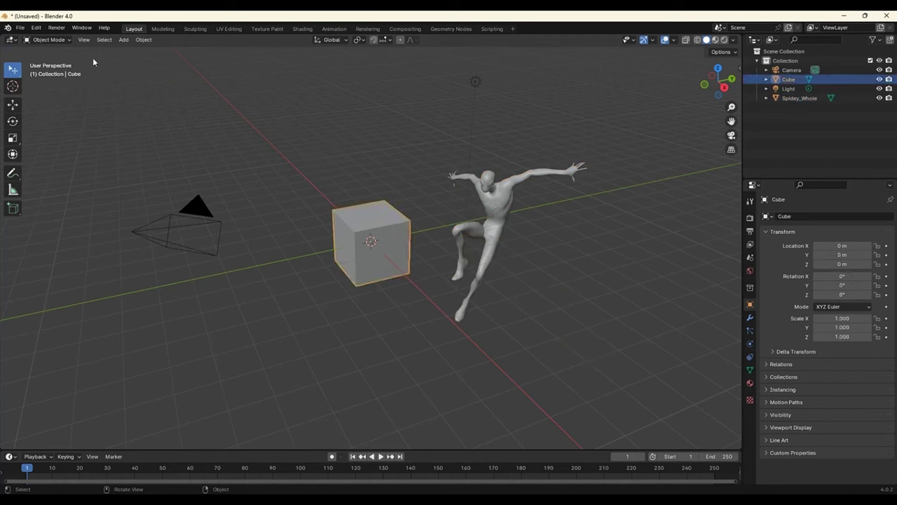
- Switch to Select Box, box-select the figure, light and cube, then clear the selection
{"action": "left_click", "coordinate": [16, 72]}
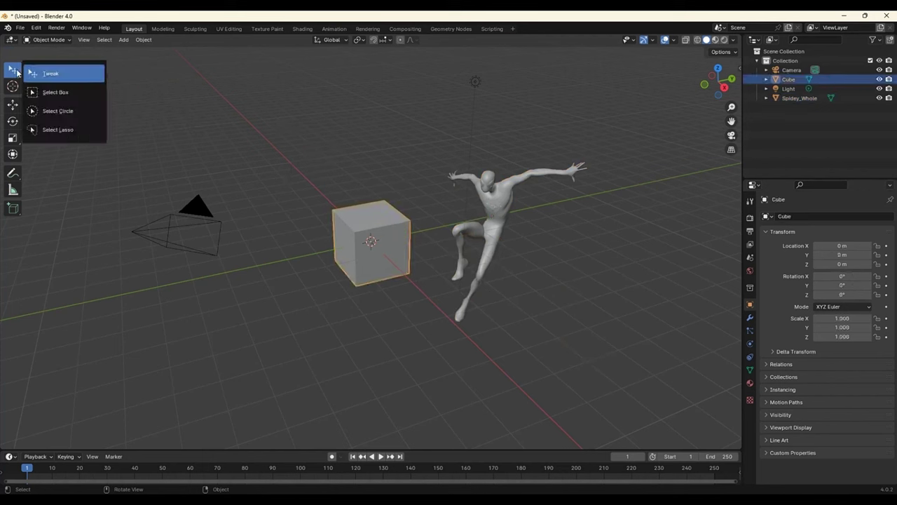
{"action": "left_click", "coordinate": [53, 93]}
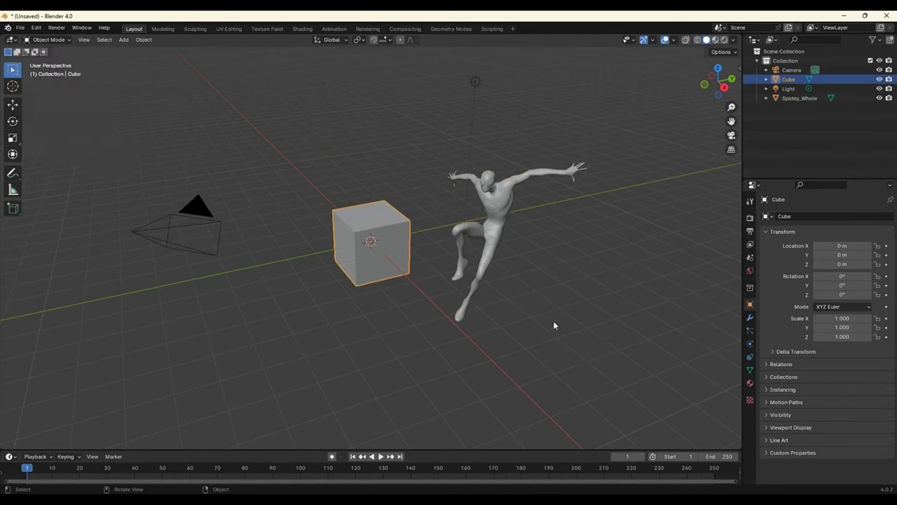
{"action": "mouse_move", "coordinate": [554, 330]}
{"action": "left_mouse_down"}
{"action": "mouse_move", "coordinate": [285, 128]}
{"action": "mouse_move", "coordinate": [621, 374]}
{"action": "mouse_move", "coordinate": [332, 190]}
{"action": "left_mouse_up"}
{"action": "left_click", "coordinate": [310, 136]}
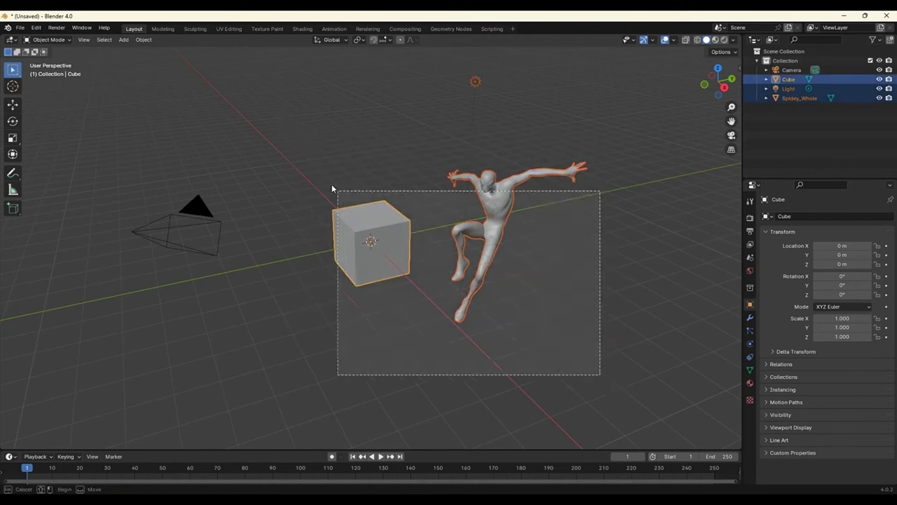
{"action": "left_click", "coordinate": [303, 143]}
- Add a UV sphere and move it with the Move tool to X -14.023 m, Y 1.1218 m
{"action": "left_click", "coordinate": [124, 40]}
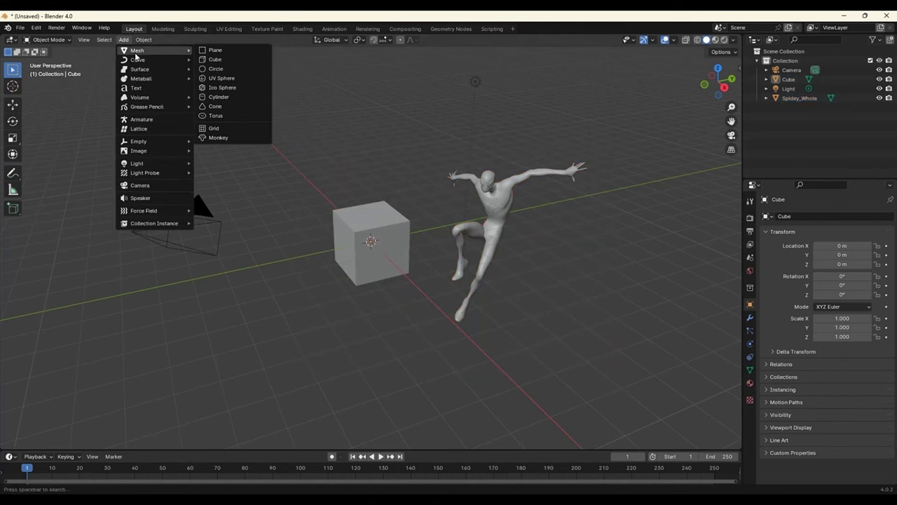
{"action": "left_click", "coordinate": [256, 78]}
{"action": "left_click", "coordinate": [13, 105]}
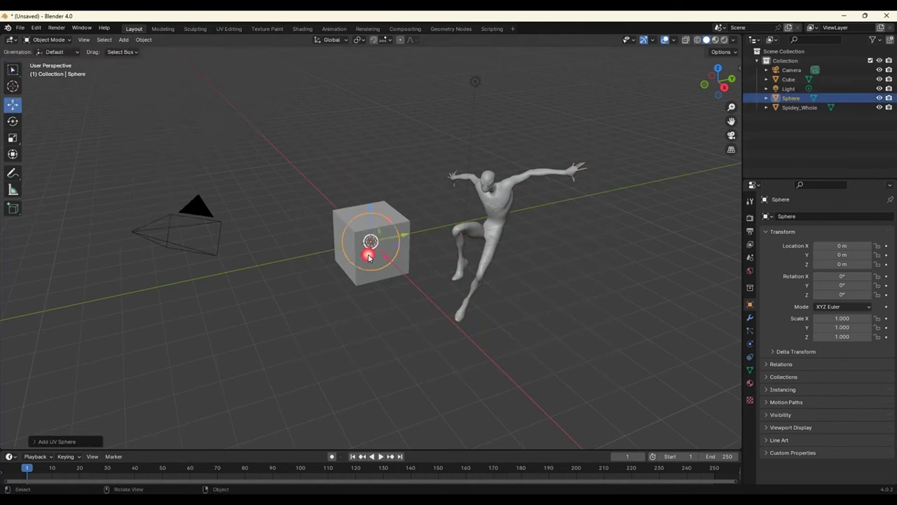
{"action": "left_click_drag", "start_coordinate": [403, 241], "coordinate": [266, 224]}
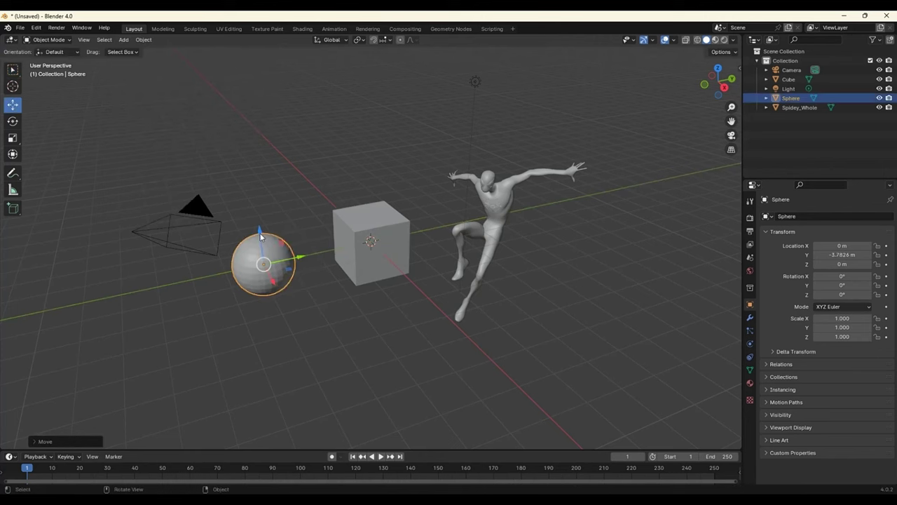
{"action": "key", "text": "x"}
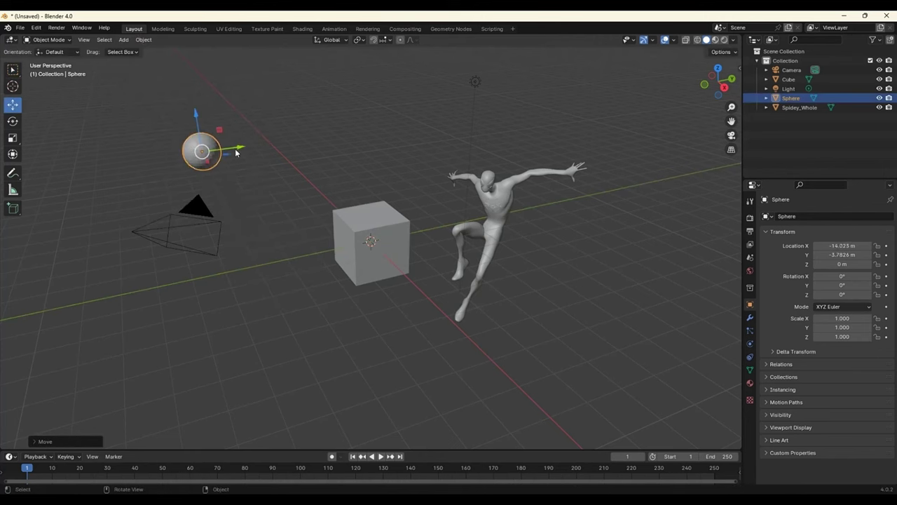
{"action": "mouse_move", "coordinate": [266, 223]}
{"action": "left_mouse_down"}
{"action": "mouse_move", "coordinate": [281, 141]}
{"action": "mouse_move", "coordinate": [528, 322]}
{"action": "left_mouse_up"}
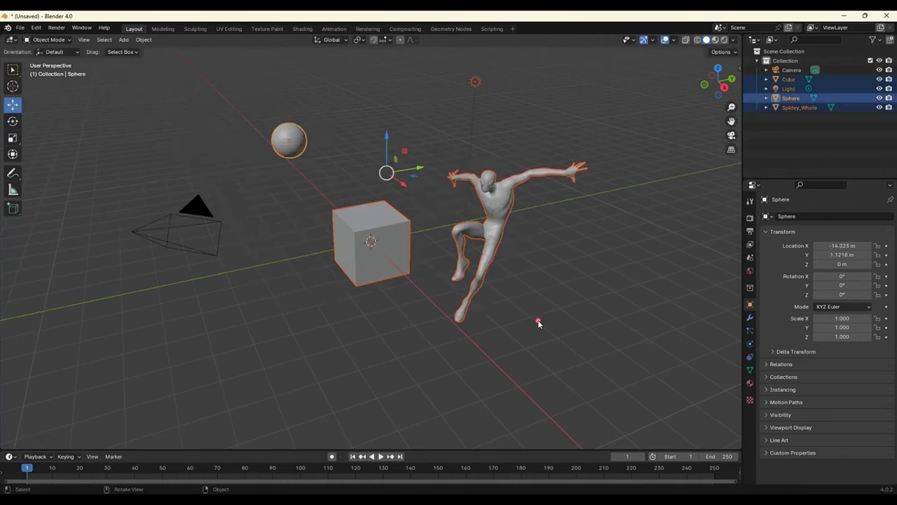
{"action": "left_click", "coordinate": [516, 127]}
- Move the light toward the upper right to Y 6.872 m, then box-select and deselect the objects
{"action": "left_click", "coordinate": [476, 82]}
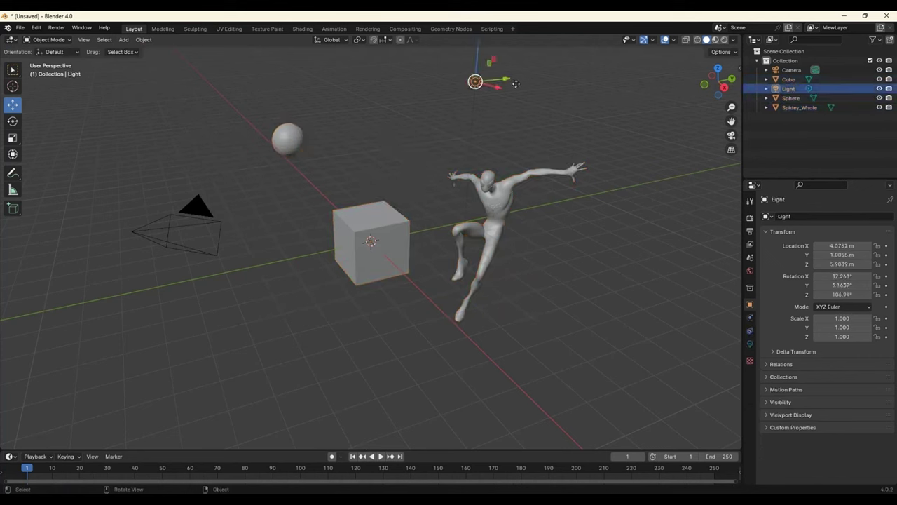
{"action": "mouse_move", "coordinate": [518, 83]}
{"action": "left_mouse_down"}
{"action": "mouse_move", "coordinate": [662, 68]}
{"action": "mouse_move", "coordinate": [651, 65]}
{"action": "left_mouse_up"}
{"action": "left_click_drag", "start_coordinate": [501, 313], "coordinate": [278, 114]}
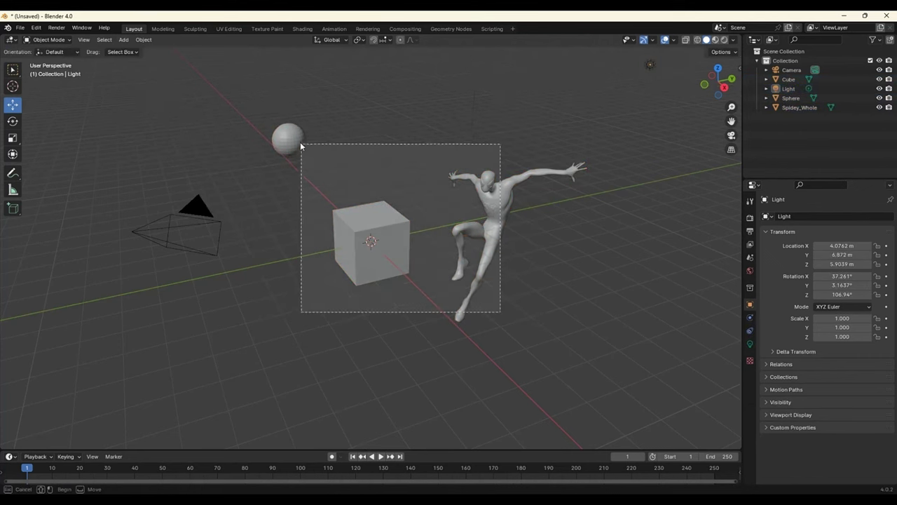
{"action": "left_click", "coordinate": [341, 106]}
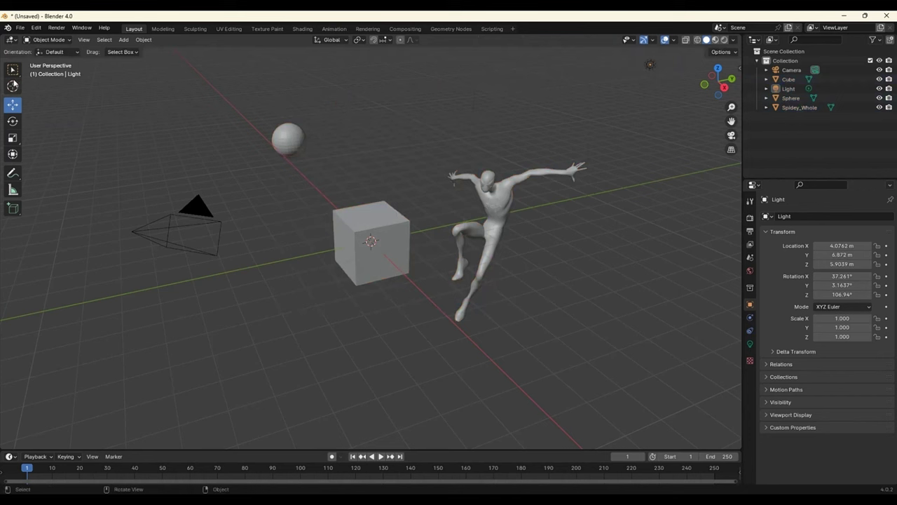
- Use Select Circle to brush-select the sphere, cube and Spidey_Whole figure
{"action": "left_click_drag", "start_coordinate": [12, 70], "coordinate": [43, 96]}
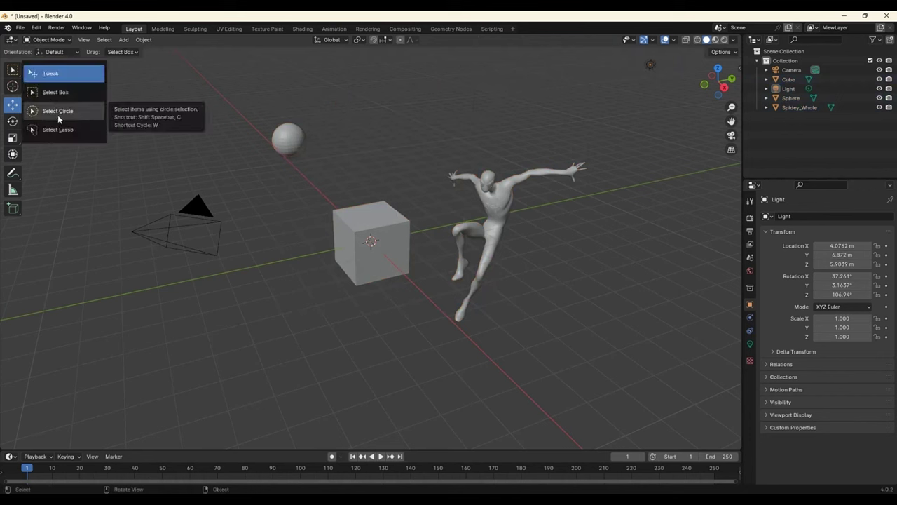
{"action": "left_click", "coordinate": [58, 114]}
{"action": "left_click_drag", "start_coordinate": [326, 153], "coordinate": [375, 252]}
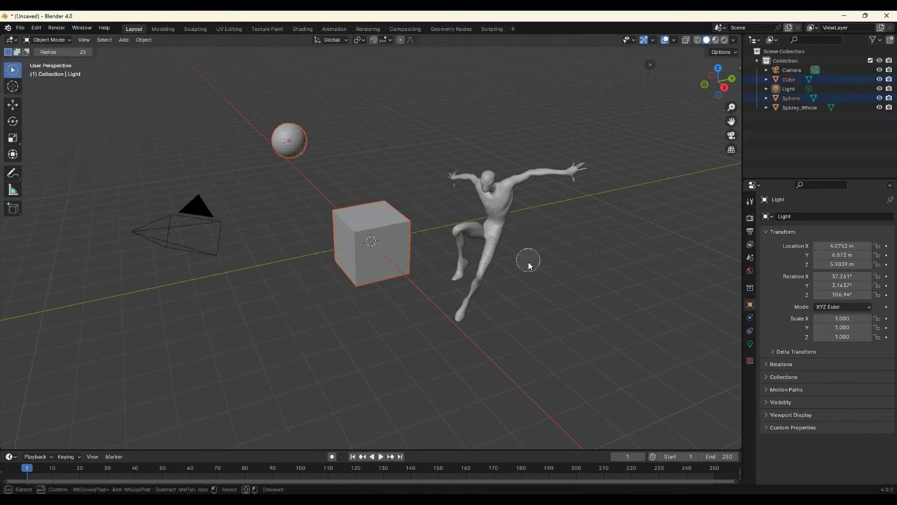
{"action": "left_click_drag", "start_coordinate": [375, 252], "coordinate": [566, 240]}
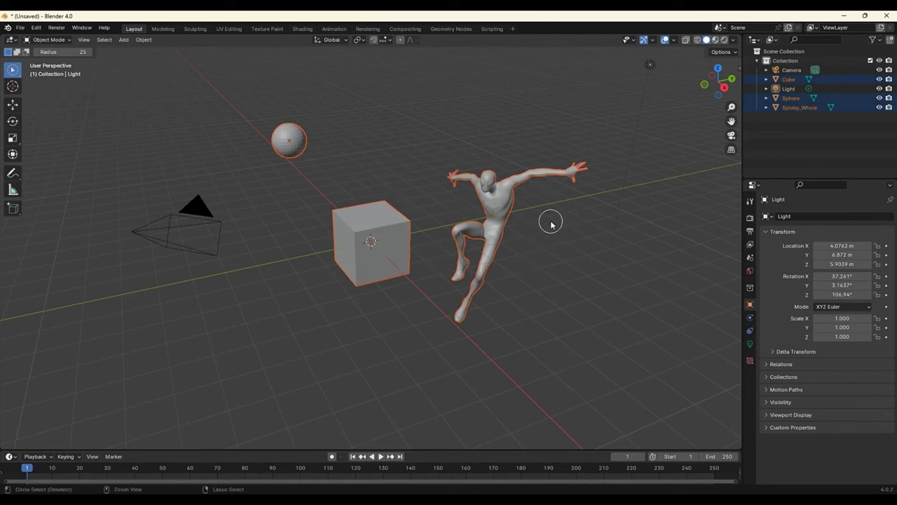
- Lasso-select the cube and sphere with Select Lasso, then return to Select Box
{"action": "left_click", "coordinate": [18, 72]}
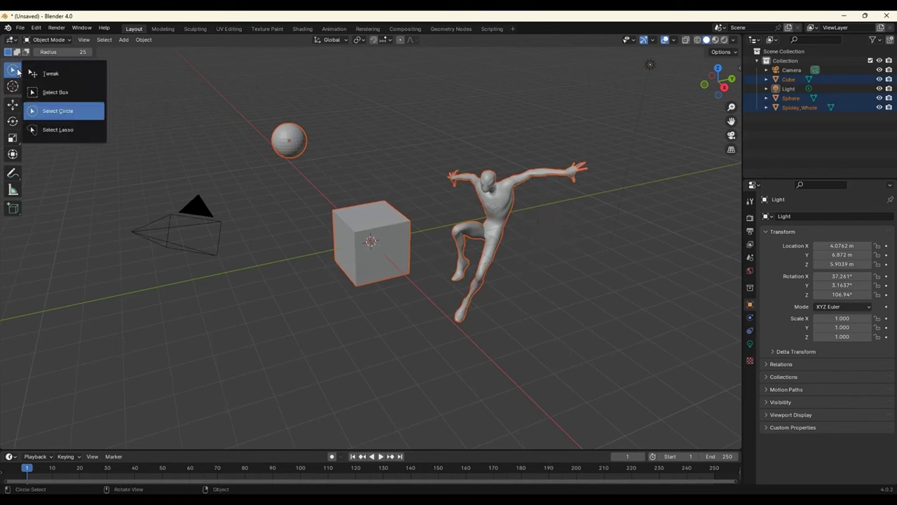
{"action": "left_click", "coordinate": [56, 130]}
{"action": "left_click", "coordinate": [530, 132]}
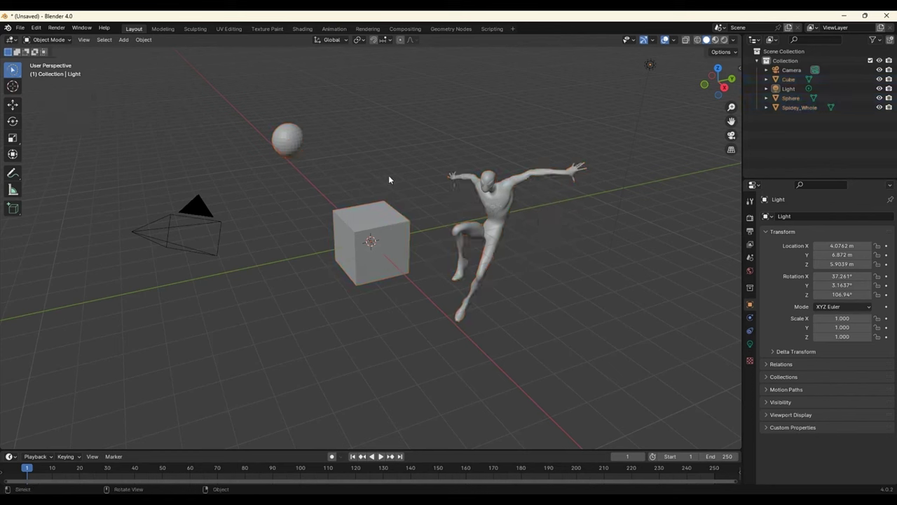
{"action": "left_click_drag", "start_coordinate": [313, 271], "coordinate": [306, 260]}
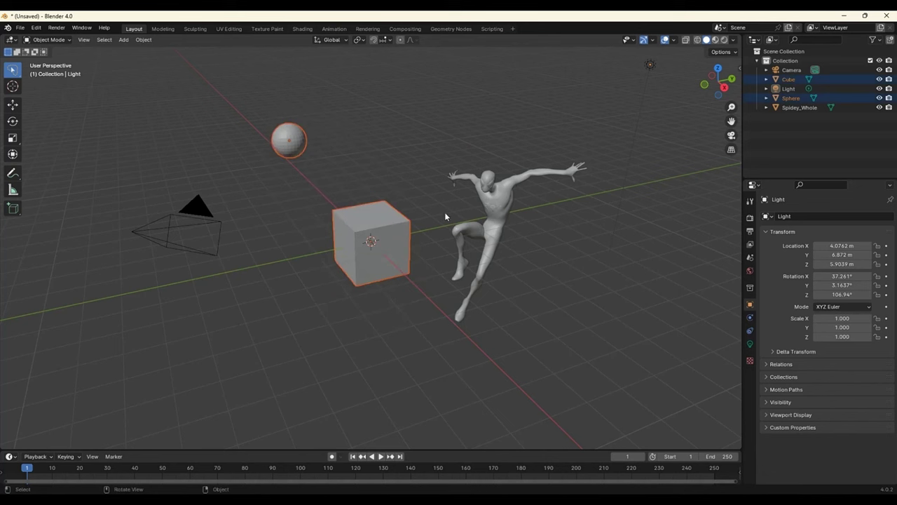
{"action": "left_click", "coordinate": [360, 145]}
{"action": "mouse_move", "coordinate": [359, 121]}
{"action": "left_mouse_down"}
{"action": "mouse_move", "coordinate": [409, 247]}
{"action": "mouse_move", "coordinate": [390, 143]}
{"action": "left_mouse_up"}
{"action": "left_click", "coordinate": [14, 71]}
{"action": "left_click", "coordinate": [42, 92]}
- Select the sphere, then use Select > All and Select > None from the Select menu
{"action": "left_click", "coordinate": [177, 74]}
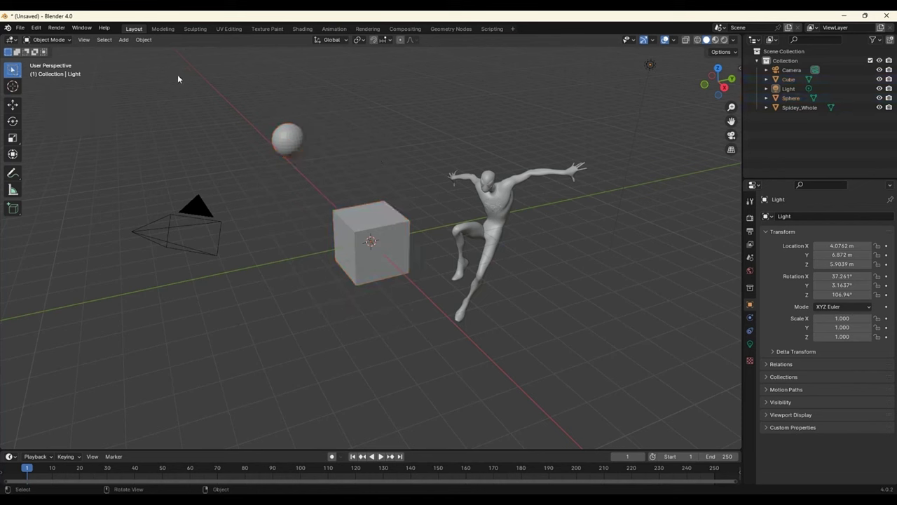
{"action": "left_click", "coordinate": [286, 130]}
{"action": "left_click", "coordinate": [106, 40]}
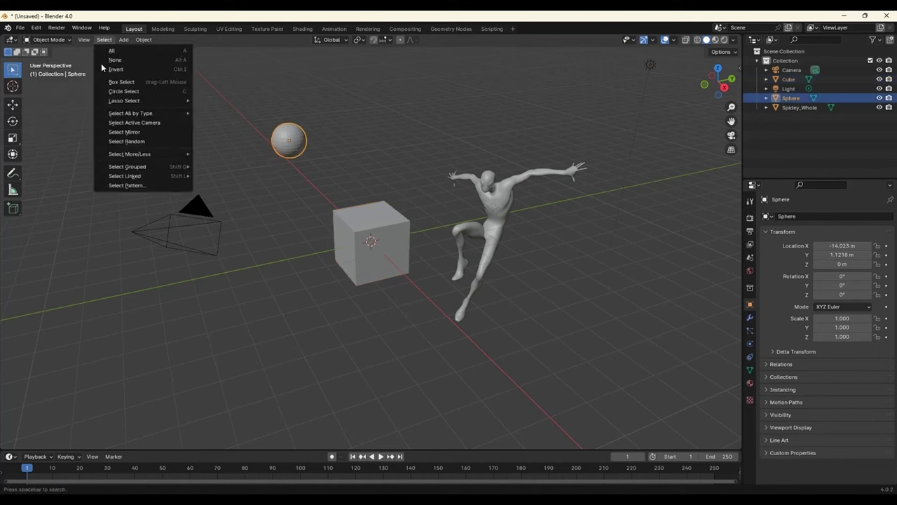
{"action": "left_click", "coordinate": [145, 51]}
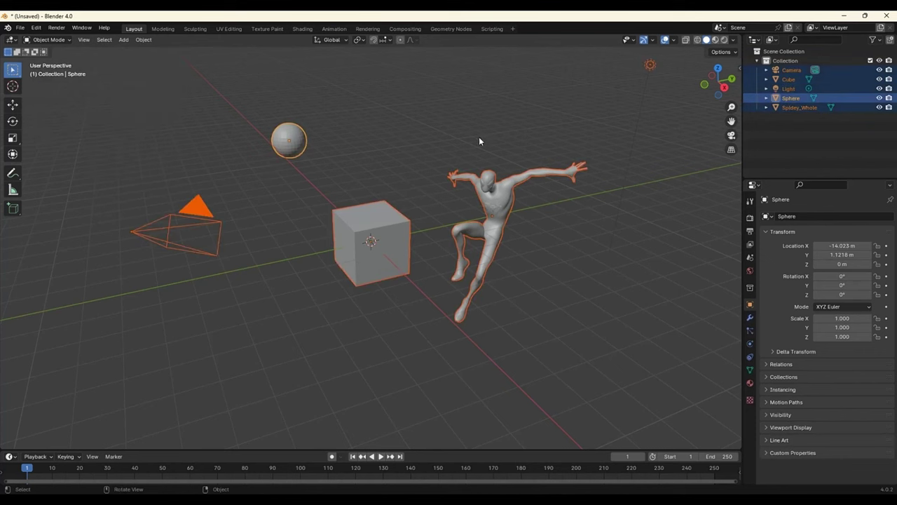
{"action": "left_click", "coordinate": [105, 40]}
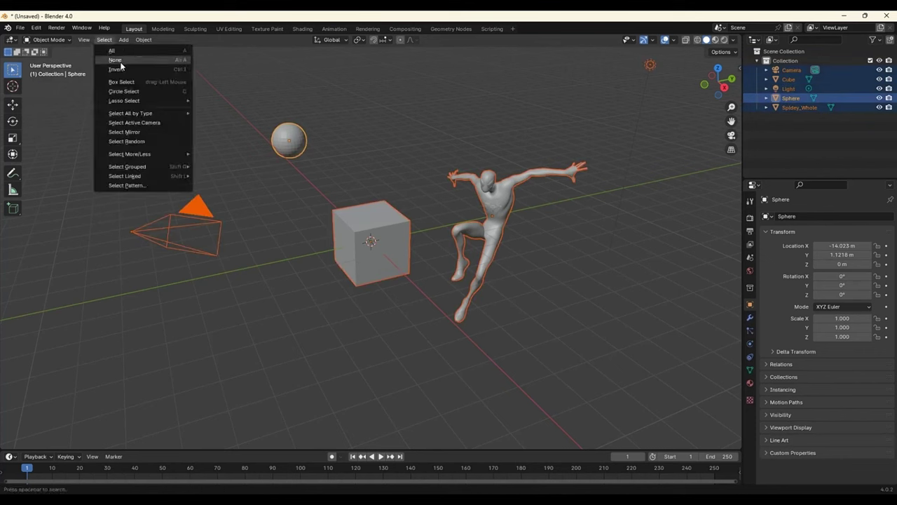
{"action": "left_click", "coordinate": [120, 60]}
{"action": "left_click", "coordinate": [104, 40]}
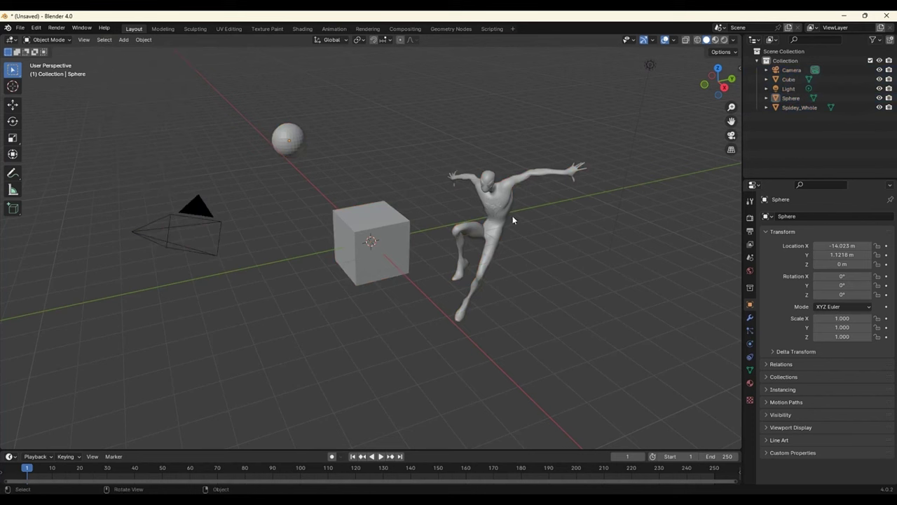
- Select Spidey_Whole and invert the selection, select everything with A, deselect, and set Tweak
{"action": "left_click", "coordinate": [495, 238]}
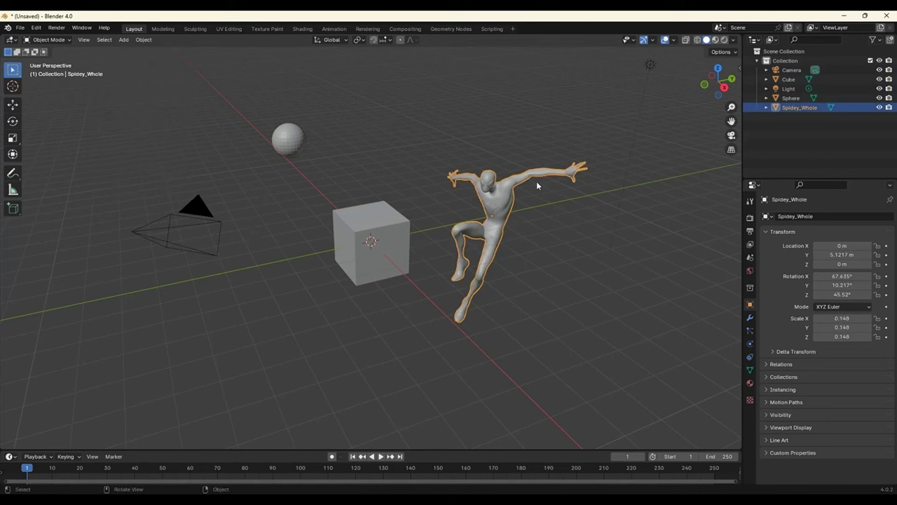
{"action": "left_click", "coordinate": [103, 40]}
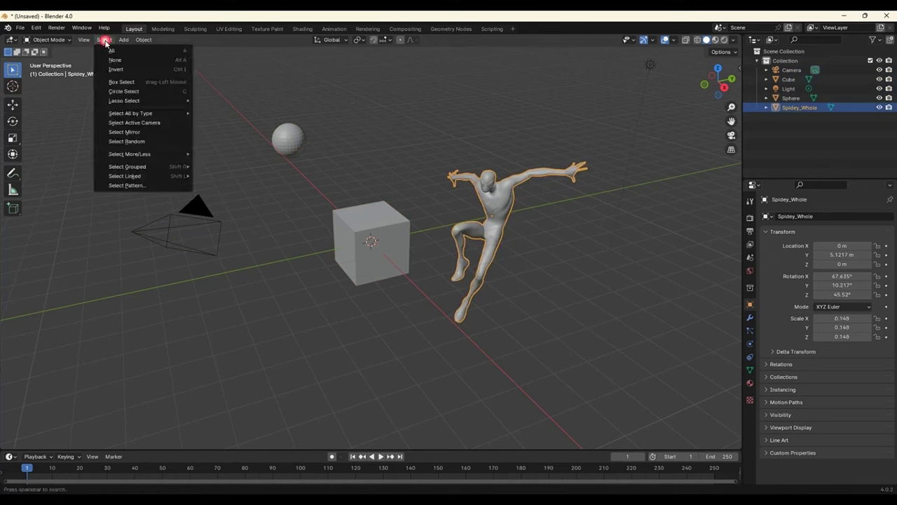
{"action": "left_click", "coordinate": [117, 70]}
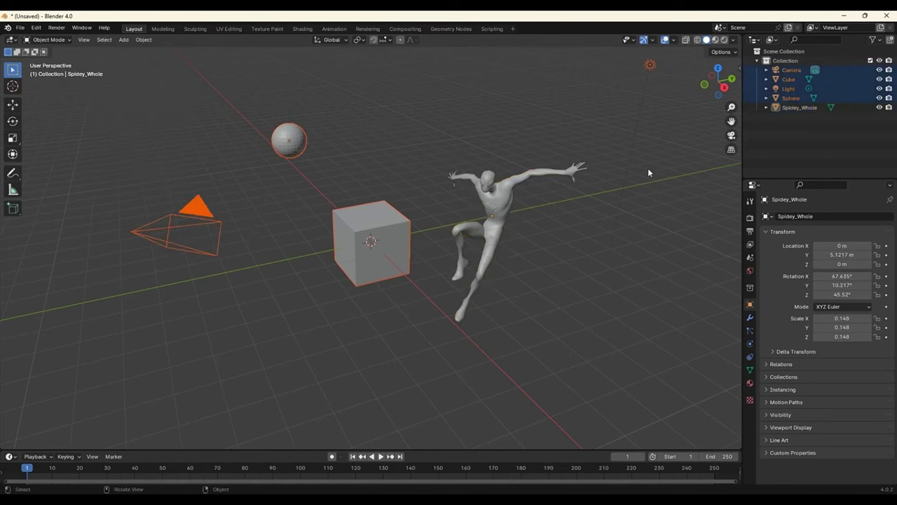
{"action": "left_click", "coordinate": [104, 39]}
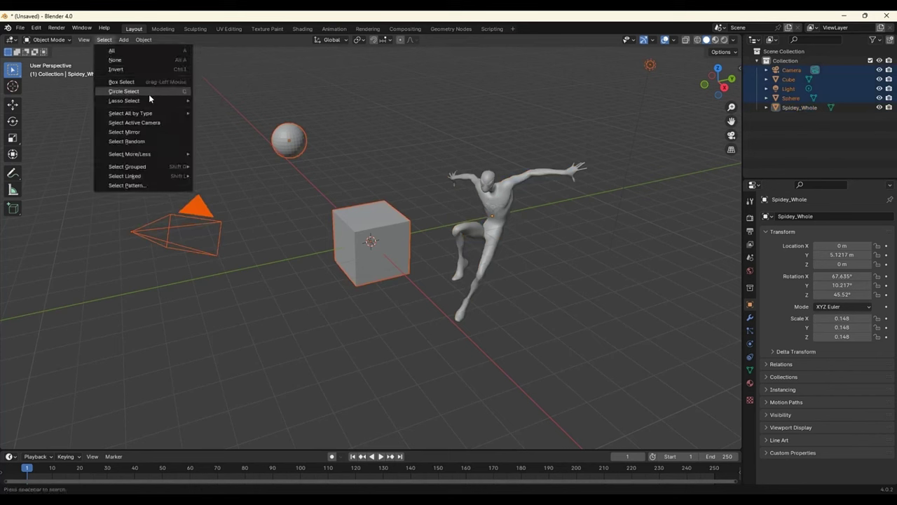
{"action": "left_click", "coordinate": [368, 79]}
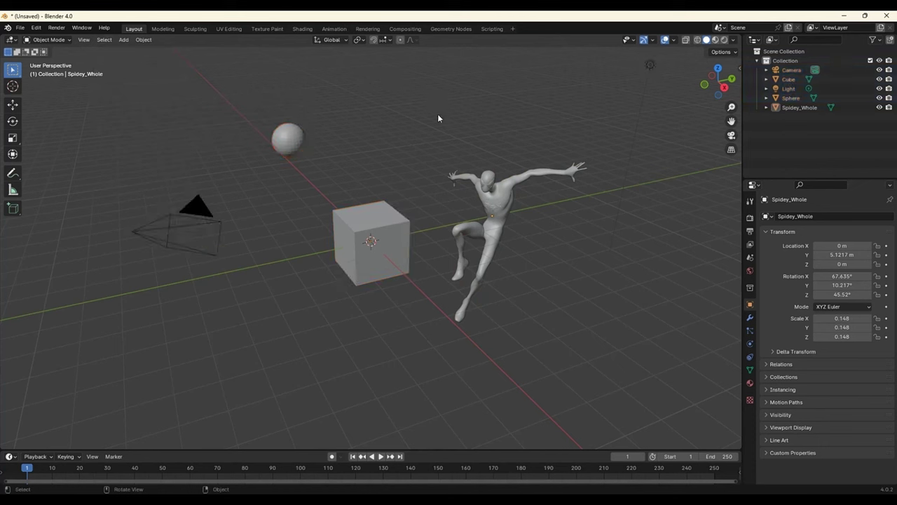
{"action": "key", "text": "a"}
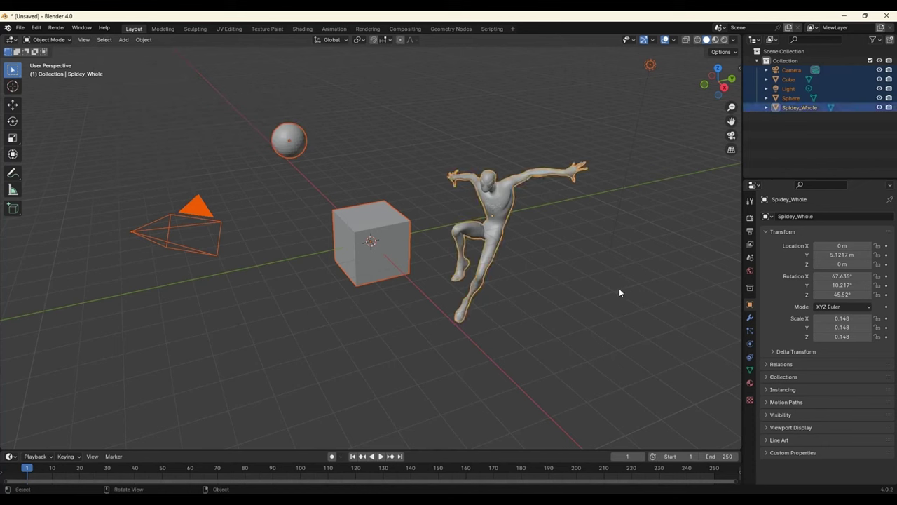
{"action": "left_click", "coordinate": [619, 288]}
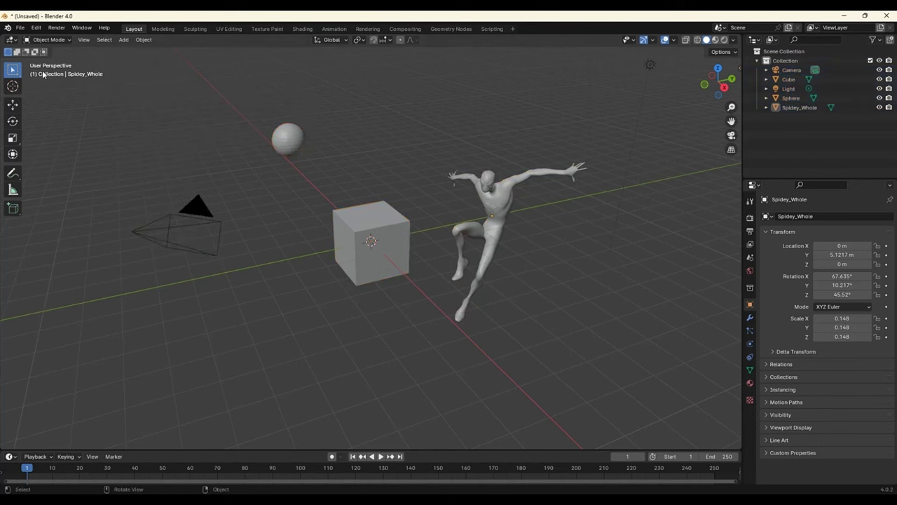
{"action": "left_click_drag", "start_coordinate": [20, 72], "coordinate": [28, 72]}
- With the Cursor tool, enable snapping to Vertex and snap the 3D cursor onto the cube's top corner
{"action": "left_click", "coordinate": [167, 92]}
{"action": "left_click", "coordinate": [11, 87]}
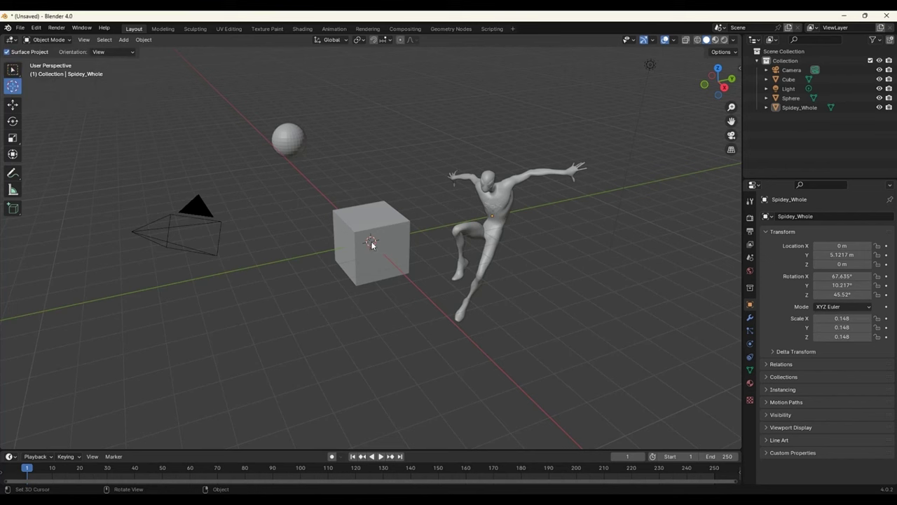
{"action": "left_click", "coordinate": [359, 37]}
{"action": "left_click", "coordinate": [362, 42]}
{"action": "left_click", "coordinate": [373, 41]}
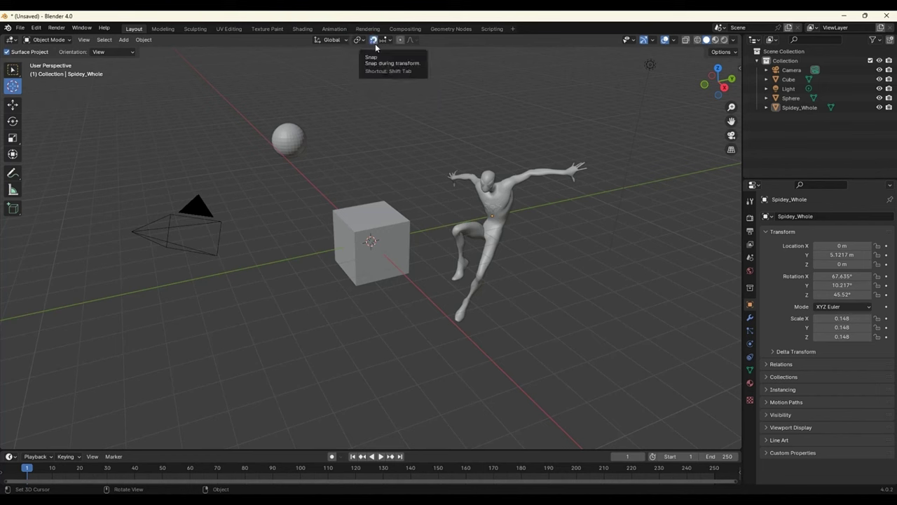
{"action": "left_click", "coordinate": [384, 40]}
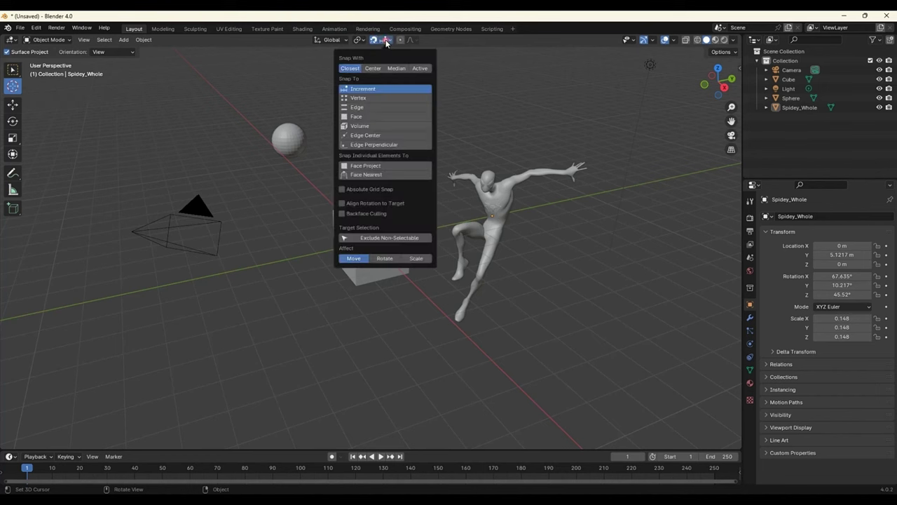
{"action": "left_click", "coordinate": [375, 97]}
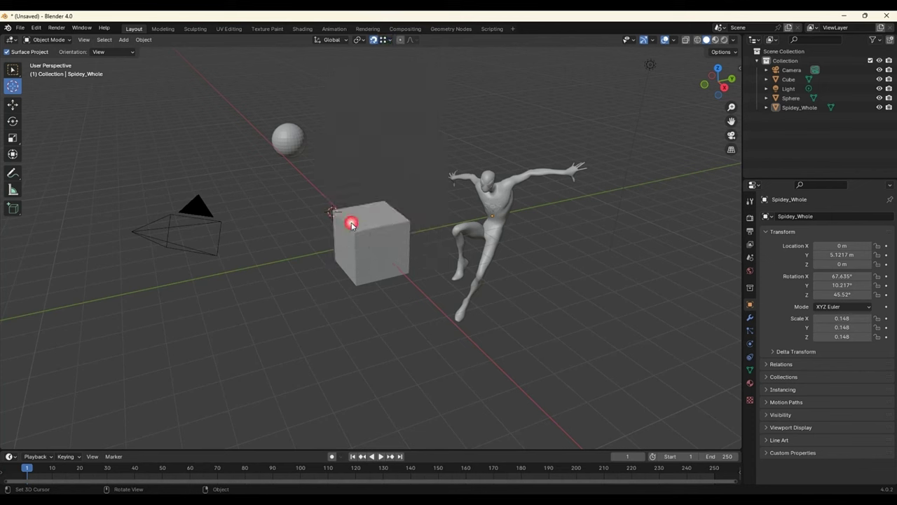
{"action": "mouse_move", "coordinate": [332, 213]}
{"action": "right_mouse_down", "text": "shift"}
{"action": "mouse_move", "coordinate": [411, 223]}
{"action": "mouse_move", "coordinate": [347, 217]}
{"action": "right_mouse_up", "text": "shift"}
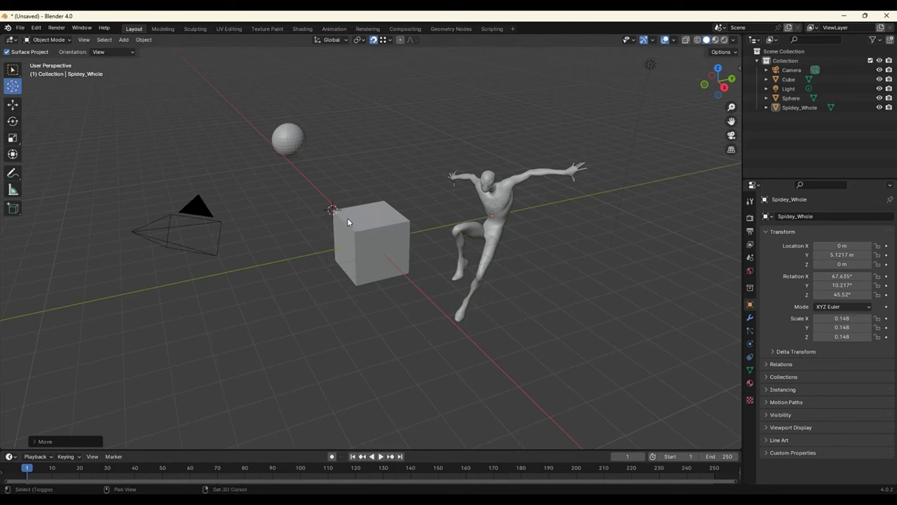
- Add a UV sphere, Sphere.001, at the 3D cursor on the cube's corner (X -1, Y -1, Z 1 m)
{"action": "key", "text": "shift+a"}
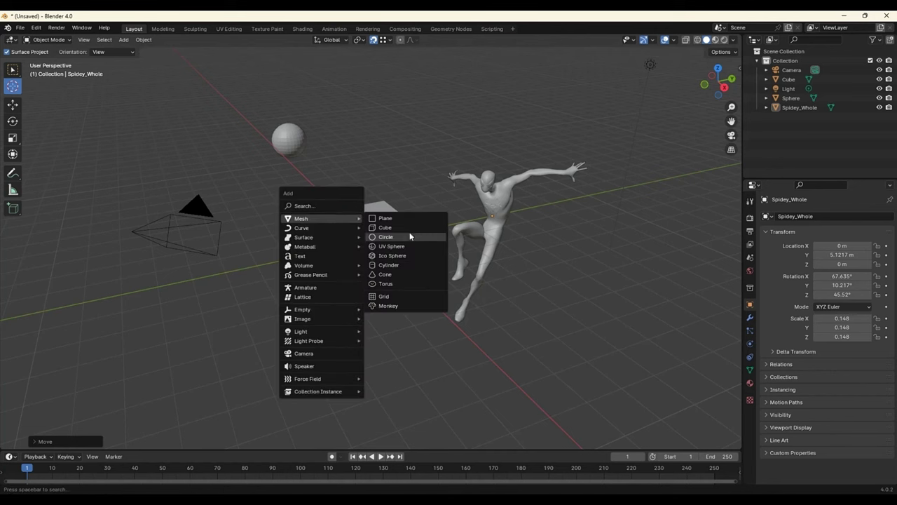
{"action": "left_click", "coordinate": [396, 246]}
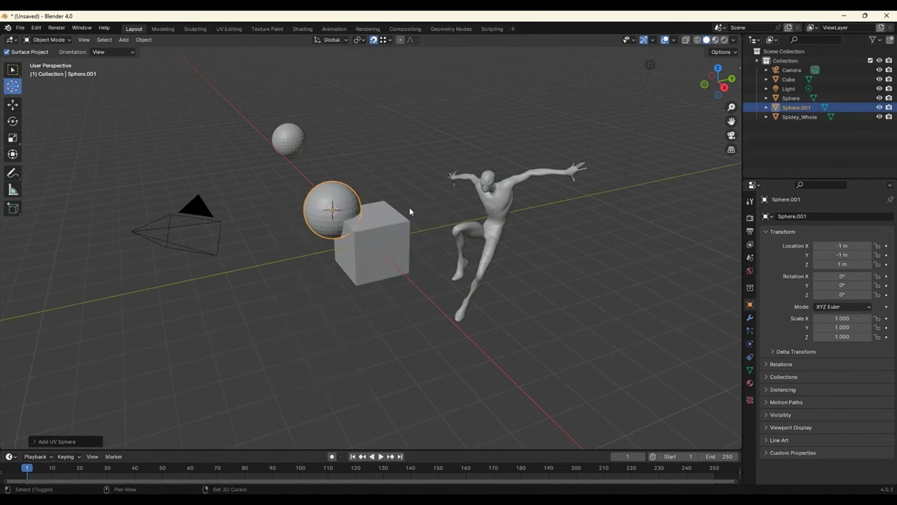
{"action": "scroll", "coordinate": [410, 207], "scroll_direction": "down", "scroll_amount": 4}
{"action": "scroll", "coordinate": [397, 288], "scroll_direction": "up", "scroll_amount": 3}
{"action": "scroll", "coordinate": [397, 287], "scroll_direction": "up", "scroll_amount": 2}
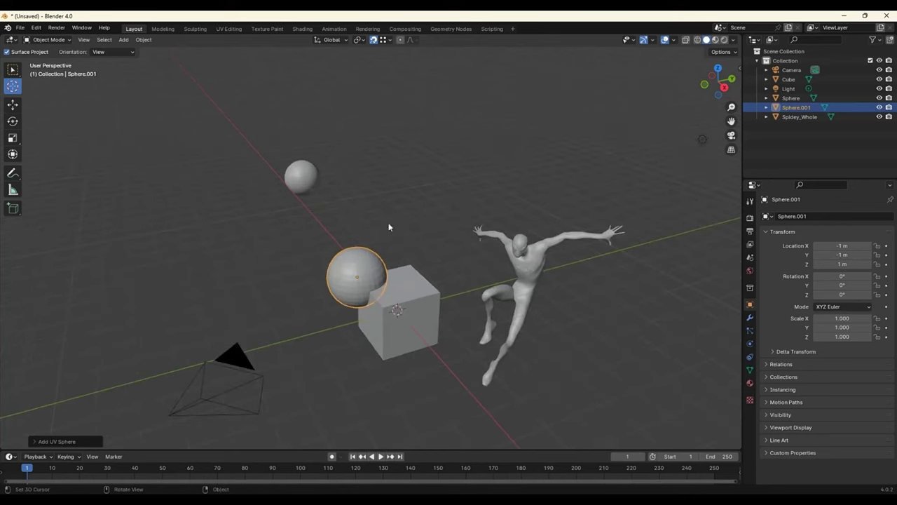
- Turn snapping off, switch to the Move tool, and select the small upper sphere
{"action": "left_click", "coordinate": [382, 41]}
{"action": "left_click", "coordinate": [390, 41]}
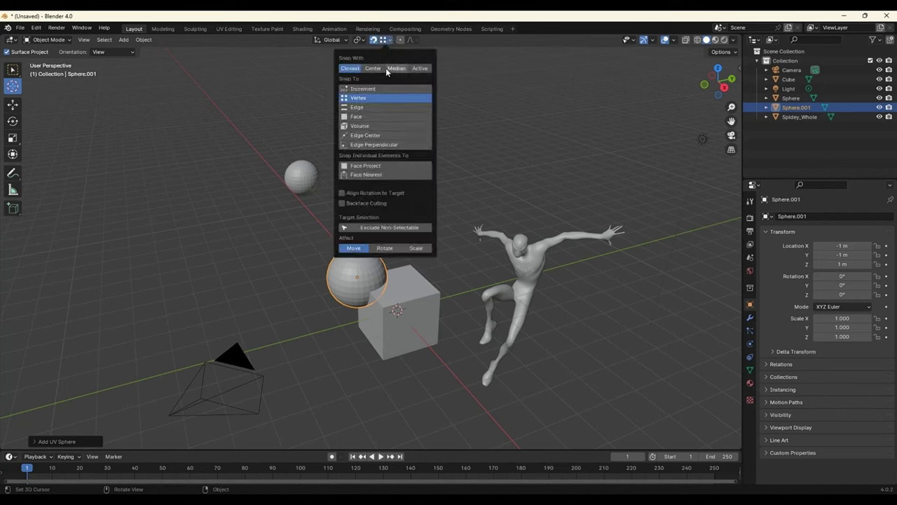
{"action": "left_click", "coordinate": [372, 40]}
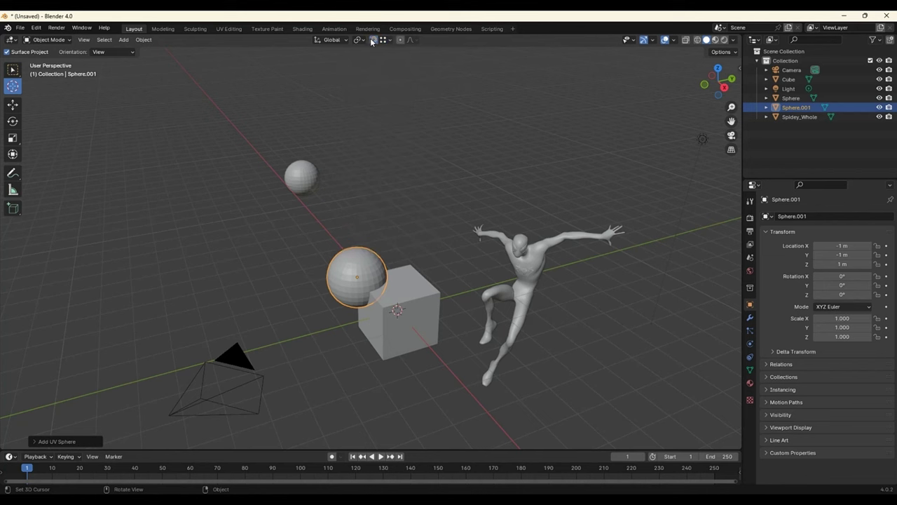
{"action": "left_click", "coordinate": [13, 105]}
{"action": "left_click", "coordinate": [303, 179]}
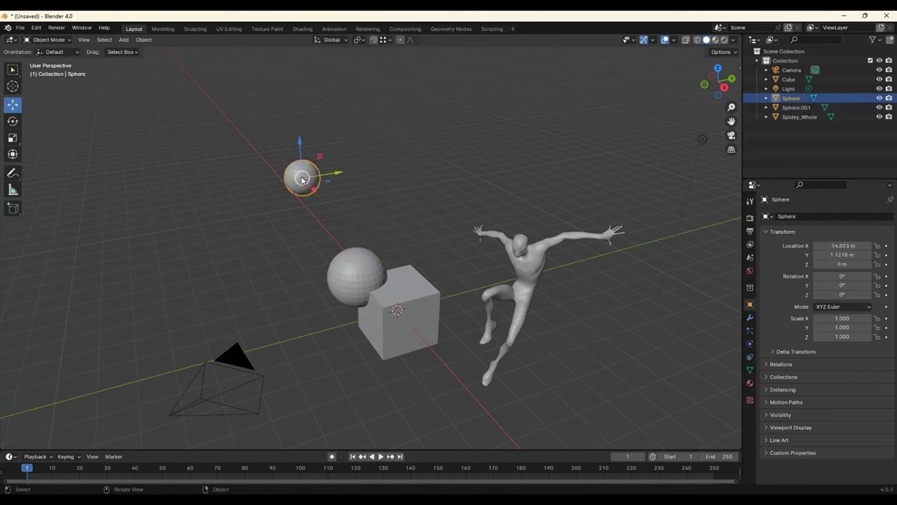
- Delete the upper sphere and Sphere.001, hide Spidey_Whole via its Outliner eye icon, and select the cube
{"action": "key", "text": "Delete"}
{"action": "left_click", "coordinate": [347, 275]}
{"action": "key", "text": "Delete"}
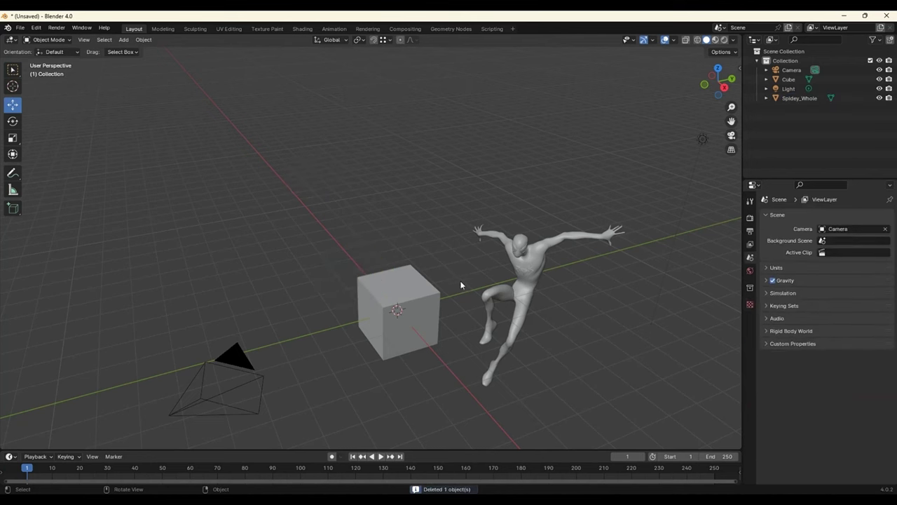
{"action": "left_click", "coordinate": [514, 280]}
{"action": "left_click", "coordinate": [879, 99]}
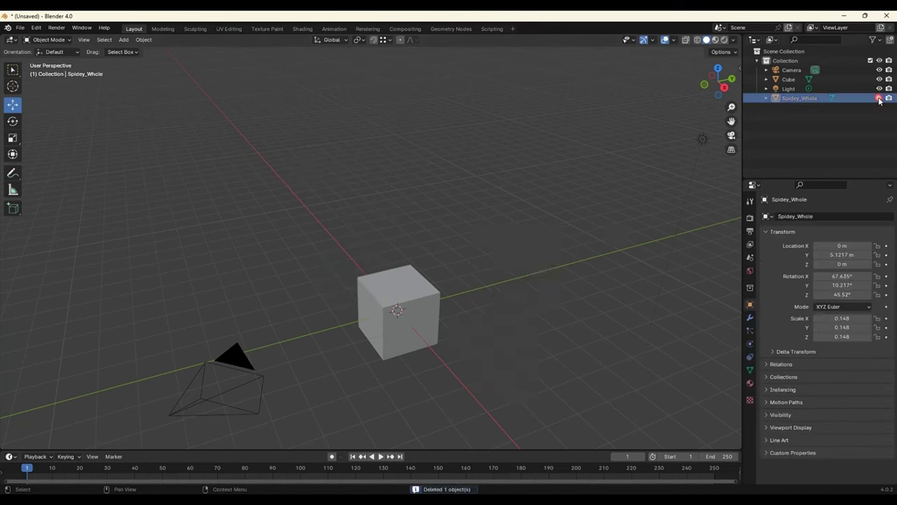
{"action": "left_click", "coordinate": [436, 288]}
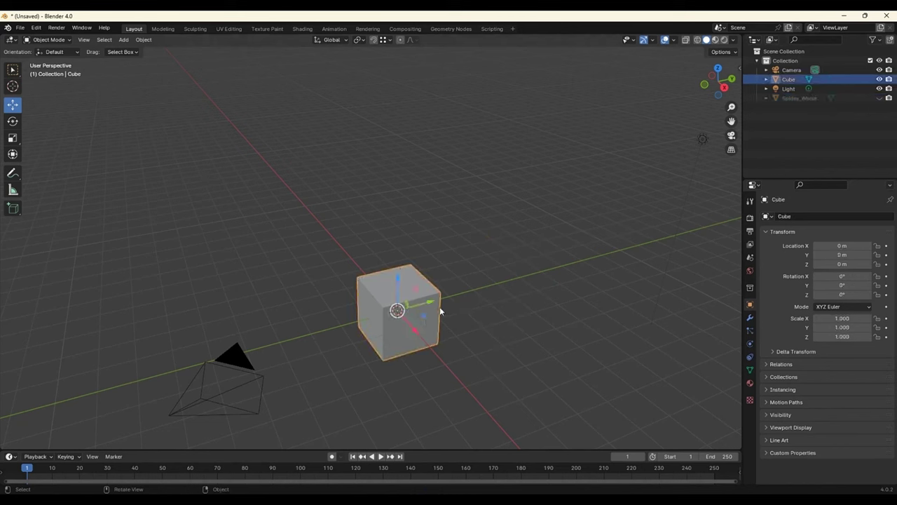
- Drag the cube along Y, X and Z with the Move gizmo up to about Z 4.6 m, cancelling a free G grab
{"action": "mouse_move", "coordinate": [441, 298]}
{"action": "left_mouse_down"}
{"action": "mouse_move", "coordinate": [580, 279]}
{"action": "mouse_move", "coordinate": [420, 334]}
{"action": "left_mouse_up"}
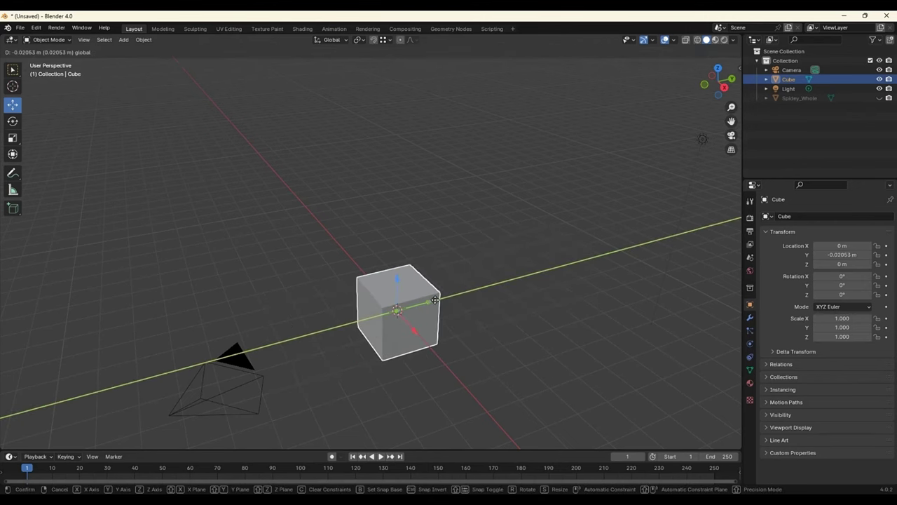
{"action": "mouse_move", "coordinate": [414, 333]}
{"action": "left_mouse_down"}
{"action": "mouse_move", "coordinate": [308, 224]}
{"action": "mouse_move", "coordinate": [426, 363]}
{"action": "mouse_move", "coordinate": [365, 230]}
{"action": "left_mouse_up"}
{"action": "scroll", "coordinate": [583, 284], "scroll_direction": "up", "scroll_amount": 2}
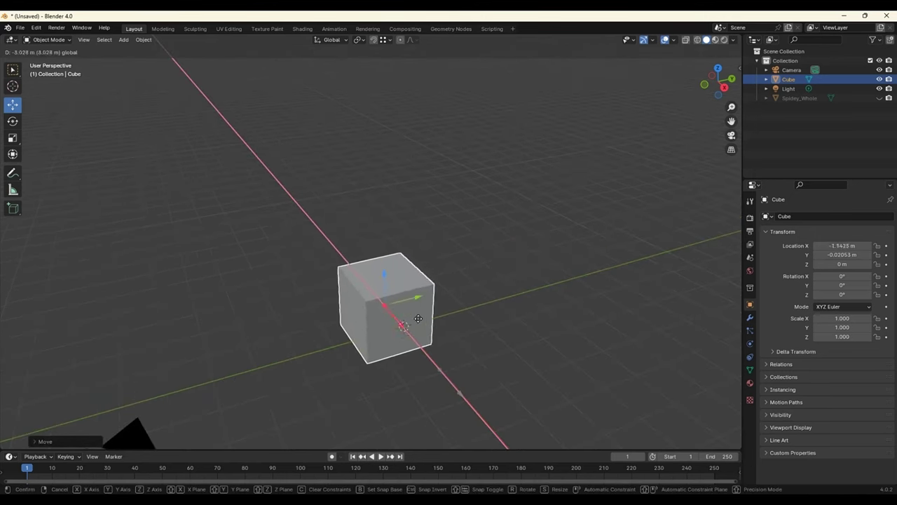
{"action": "left_click", "coordinate": [400, 297]}
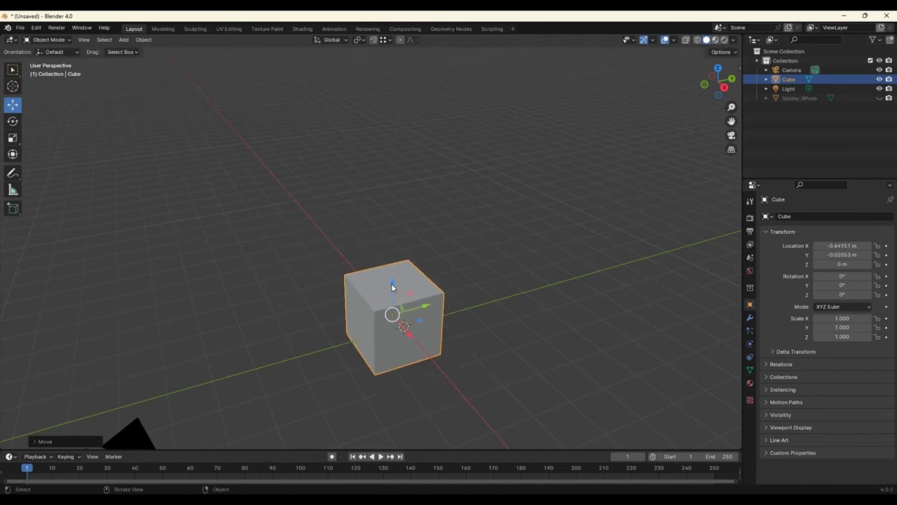
{"action": "mouse_move", "coordinate": [391, 283]}
{"action": "left_mouse_down"}
{"action": "mouse_move", "coordinate": [404, 107]}
{"action": "mouse_move", "coordinate": [392, 280]}
{"action": "mouse_move", "coordinate": [461, 254]}
{"action": "left_mouse_up"}
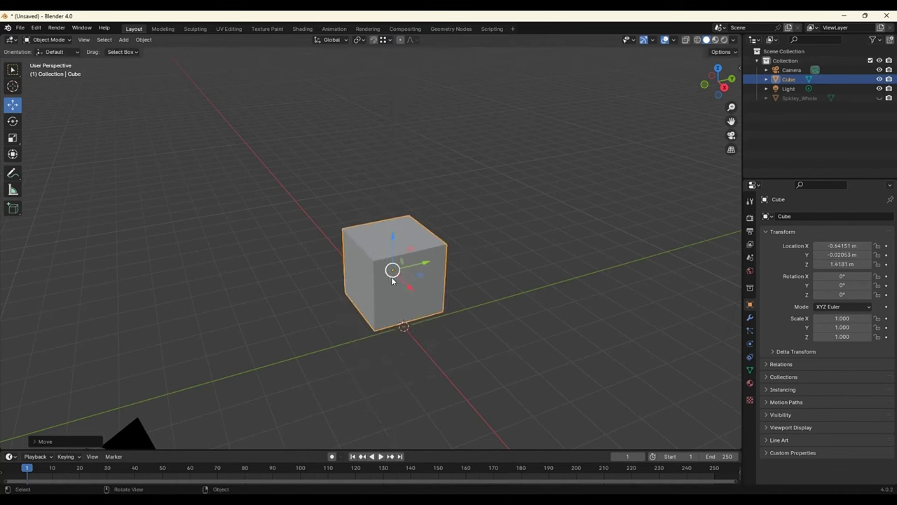
{"action": "left_click_drag", "start_coordinate": [411, 290], "coordinate": [429, 336]}
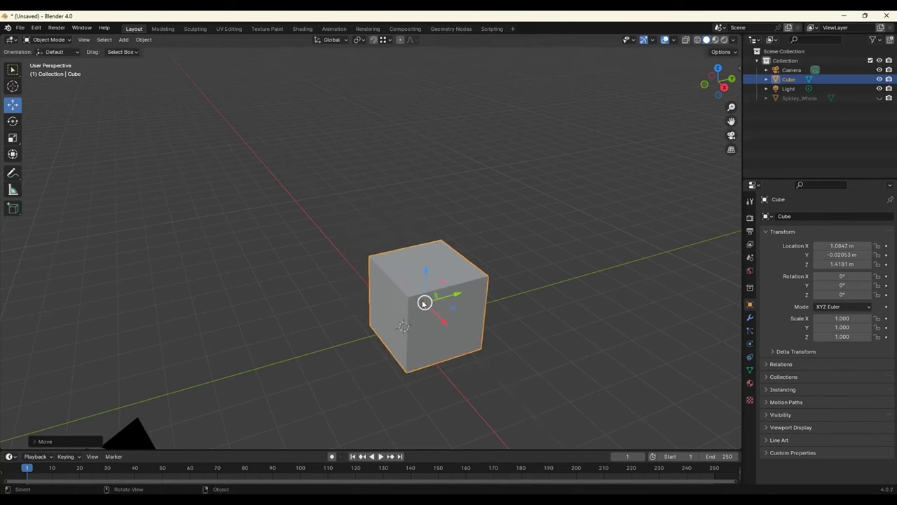
{"action": "left_click_drag", "start_coordinate": [417, 301], "coordinate": [371, 304]}
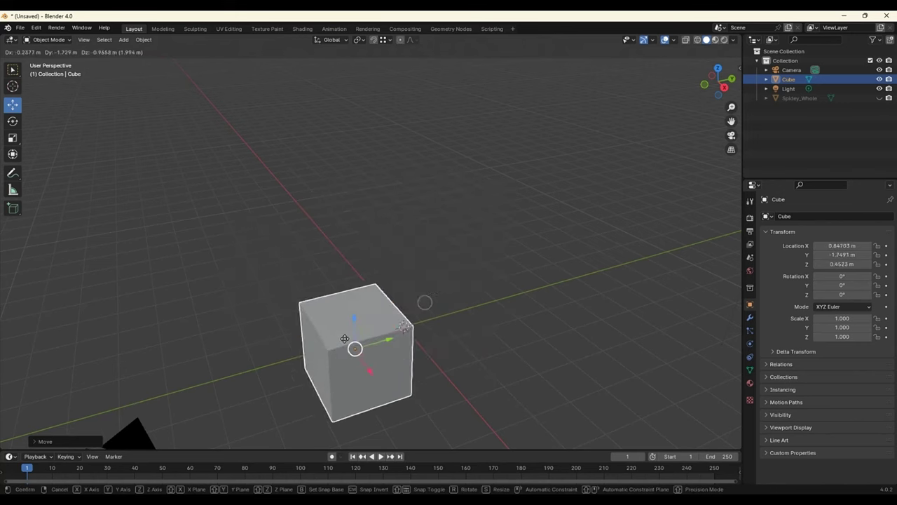
{"action": "key", "text": "g"}
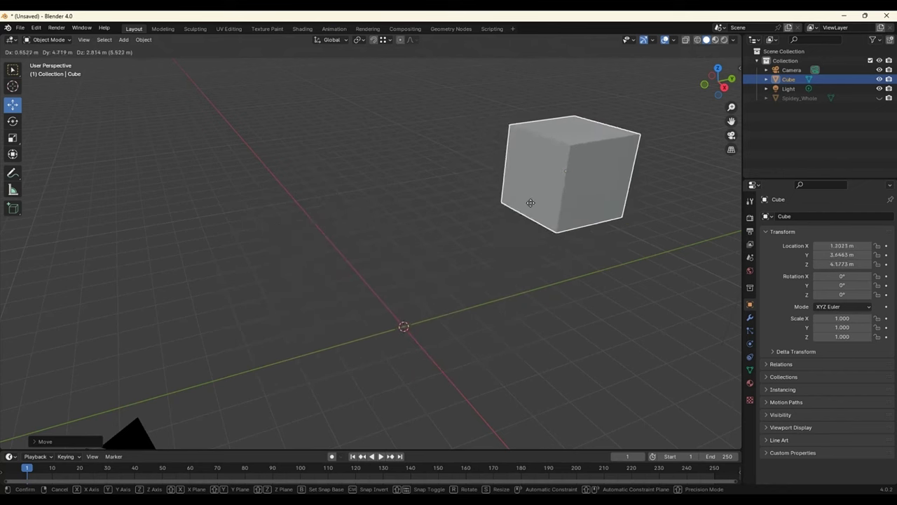
{"action": "right_click", "coordinate": [482, 223]}
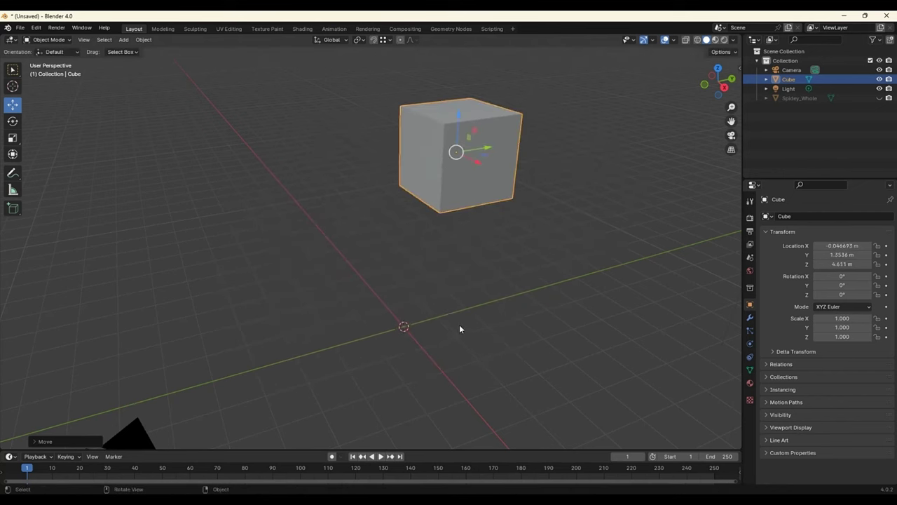
- Undo the last move, trial-move the cube with G+Y and G+Z, undo both, then deselect with Alt+A
{"action": "key", "text": "ctrl+z"}
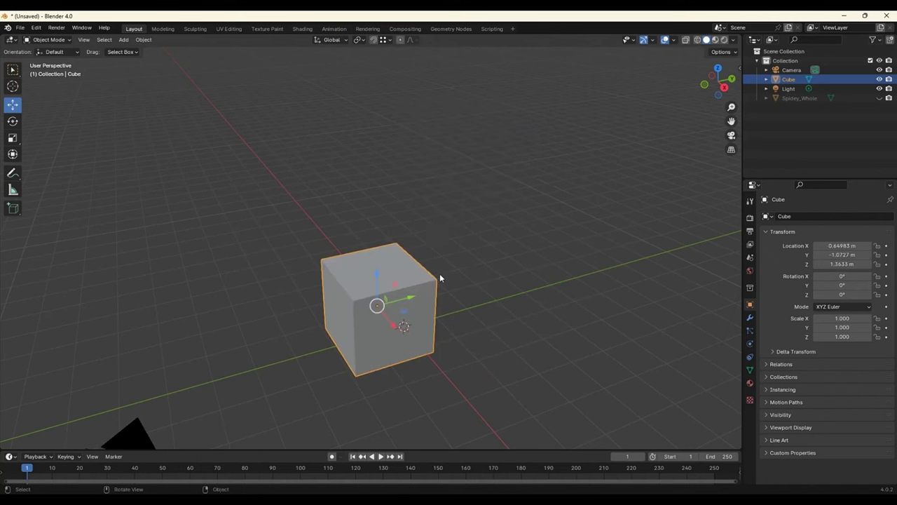
{"action": "key", "text": "g"}
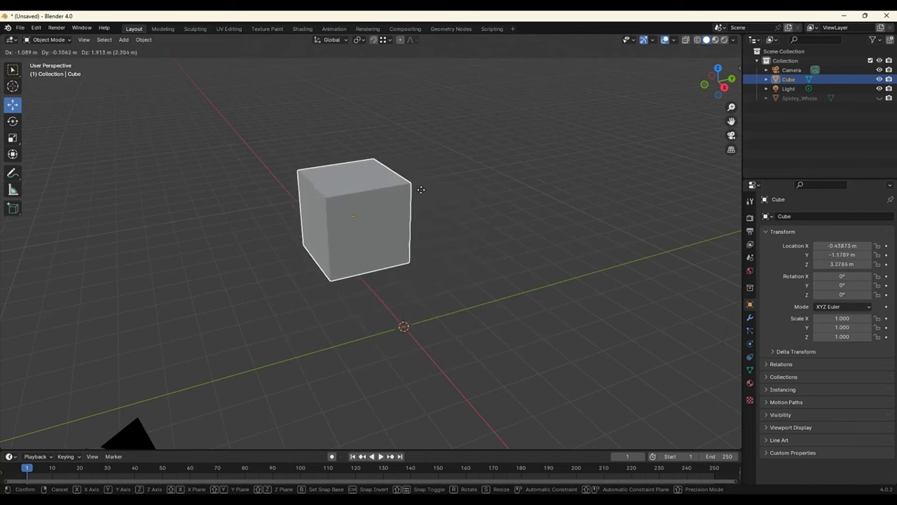
{"action": "key", "text": "y"}
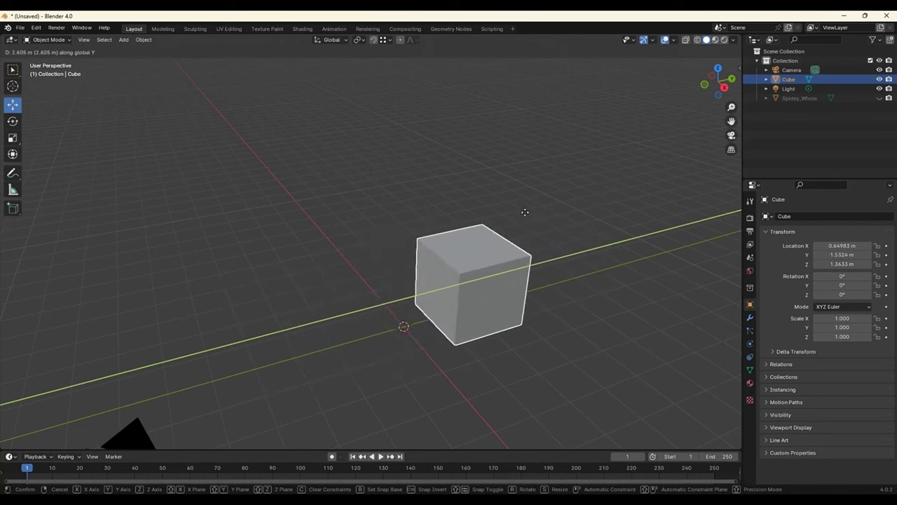
{"action": "left_click", "coordinate": [582, 195]}
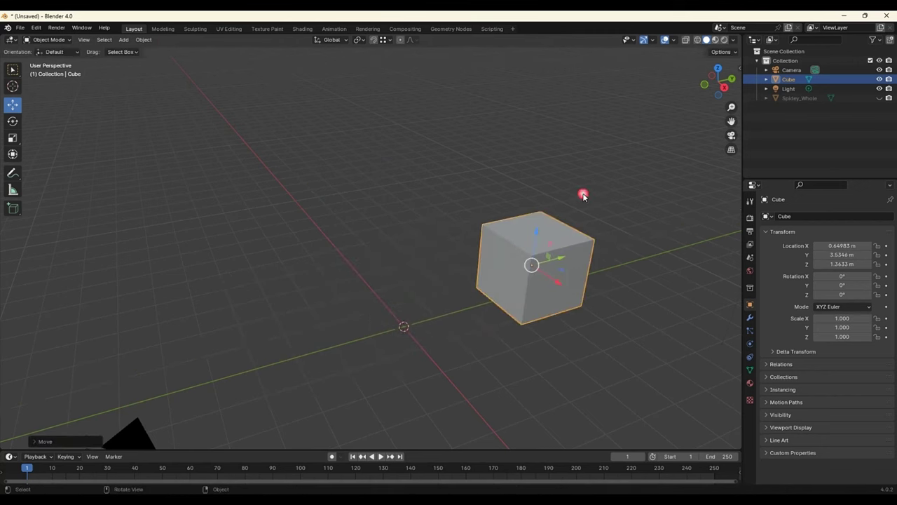
{"action": "key", "text": "g"}
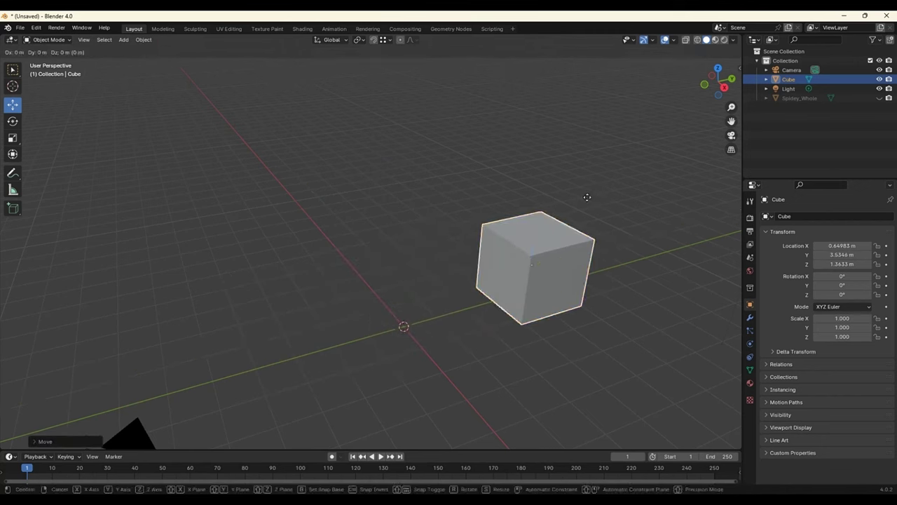
{"action": "key", "text": "z"}
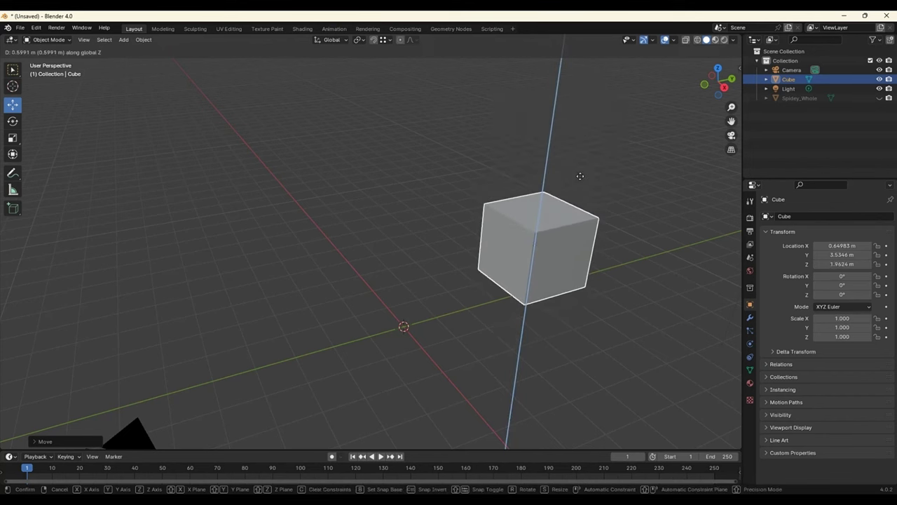
{"action": "left_click", "coordinate": [440, 234]}
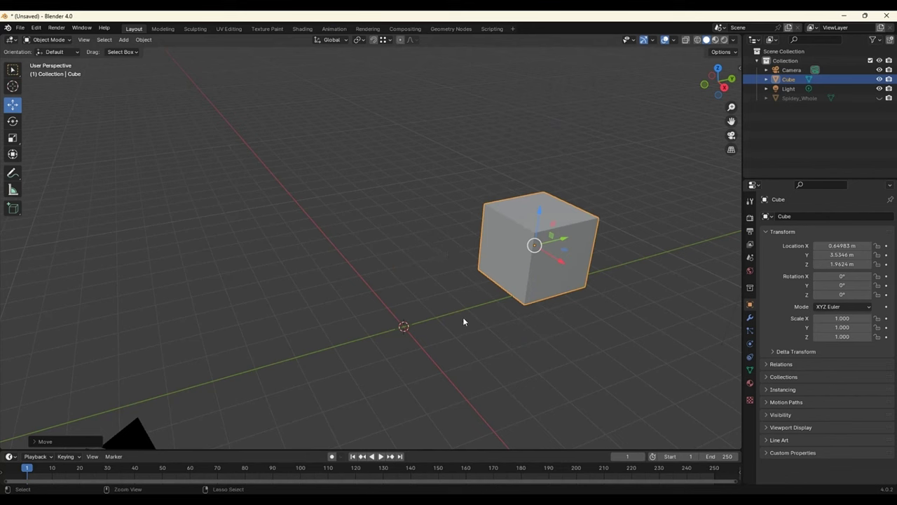
{"action": "key", "text": "ctrl+z"}
{"action": "key", "text": "ctrl+z"}
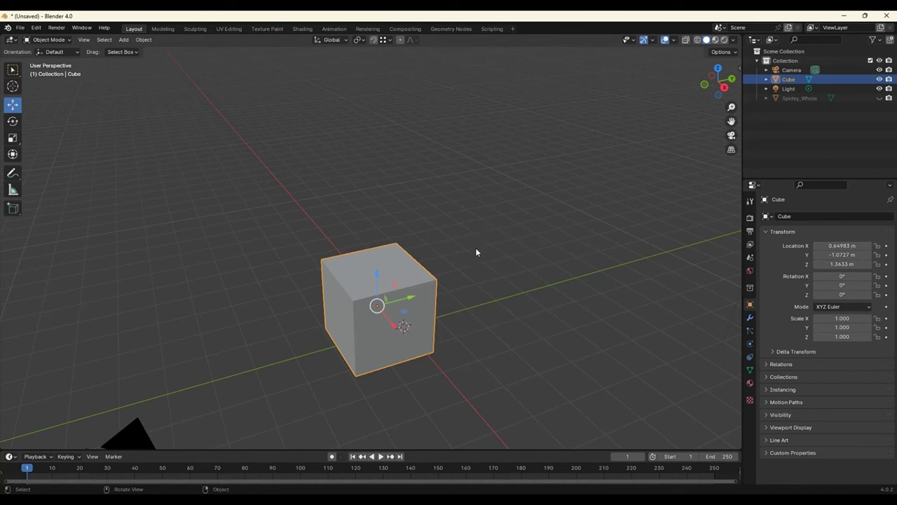
{"action": "key", "text": "alt+a"}
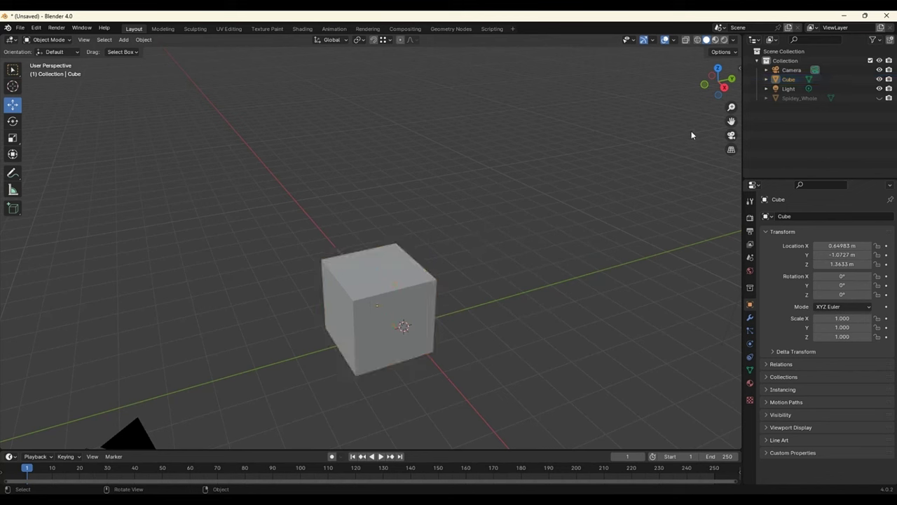
- In front orthographic view, lower the cube along Z and slide it along X toward the centre line
{"action": "left_click", "coordinate": [719, 68]}
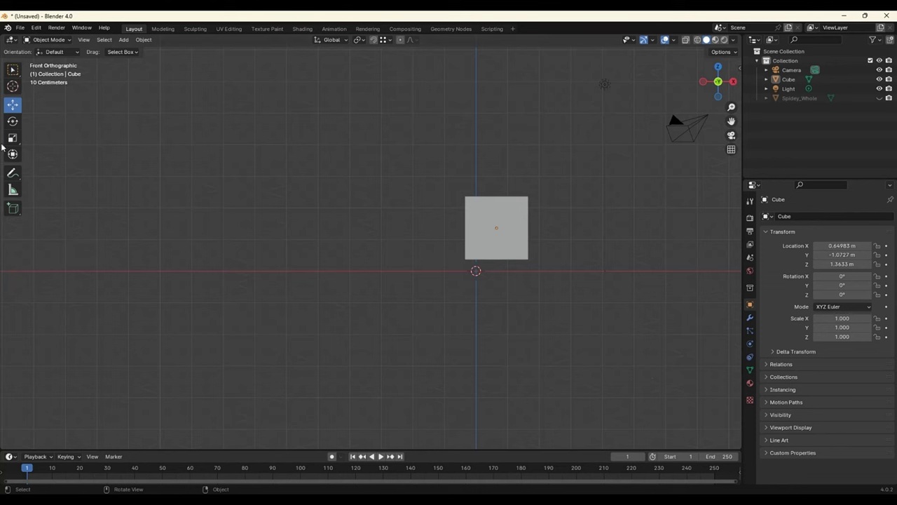
{"action": "left_click", "coordinate": [493, 235]}
{"action": "mouse_move", "coordinate": [497, 196]}
{"action": "left_mouse_down"}
{"action": "mouse_move", "coordinate": [504, 211]}
{"action": "mouse_move", "coordinate": [503, 203]}
{"action": "left_mouse_up"}
{"action": "left_click_drag", "start_coordinate": [531, 238], "coordinate": [509, 239]}
{"action": "mouse_move", "coordinate": [635, 145]}
{"action": "middle_mouse_down"}
{"action": "mouse_move", "coordinate": [520, 218]}
{"action": "mouse_move", "coordinate": [540, 223]}
{"action": "middle_mouse_up"}
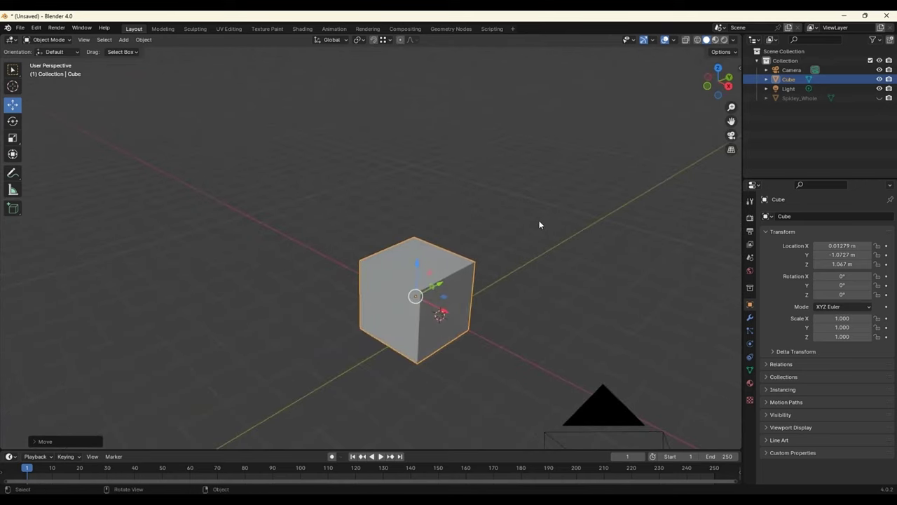
- In top view, move the cube along Y with G, Y to X 0.01379 m, Y 0.038438 m
{"action": "left_click", "coordinate": [719, 67]}
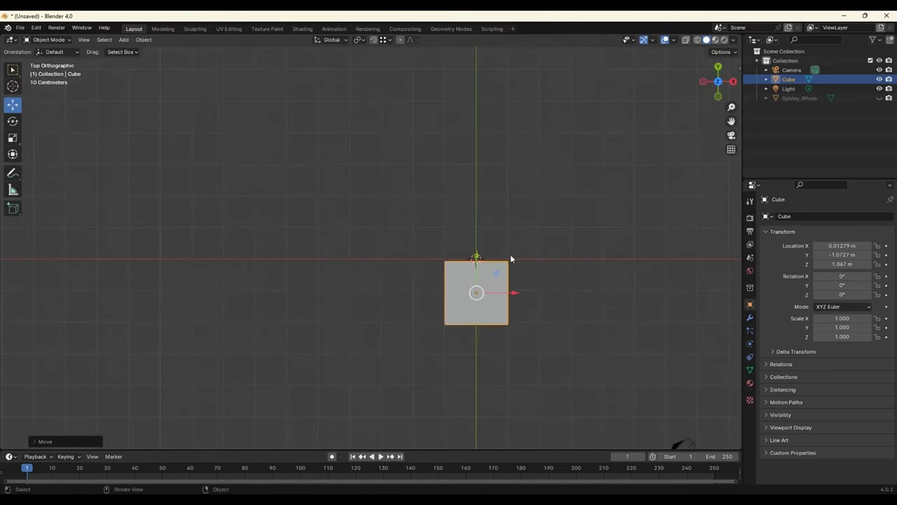
{"action": "key", "text": "g"}
{"action": "key", "text": "y"}
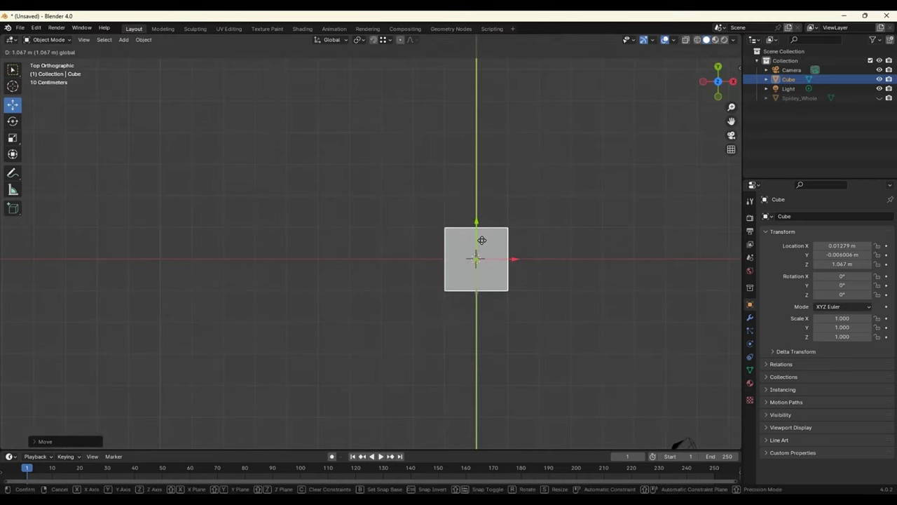
{"action": "left_click", "coordinate": [501, 229]}
{"action": "mouse_move", "coordinate": [501, 229]}
{"action": "middle_mouse_down"}
{"action": "mouse_move", "coordinate": [514, 247]}
{"action": "mouse_move", "coordinate": [444, 253]}
{"action": "mouse_move", "coordinate": [451, 143]}
{"action": "mouse_move", "coordinate": [473, 263]}
{"action": "mouse_move", "coordinate": [577, 279]}
{"action": "mouse_move", "coordinate": [457, 250]}
{"action": "mouse_move", "coordinate": [372, 252]}
{"action": "mouse_move", "coordinate": [284, 278]}
{"action": "mouse_move", "coordinate": [343, 277]}
{"action": "mouse_move", "coordinate": [239, 209]}
{"action": "middle_mouse_up"}
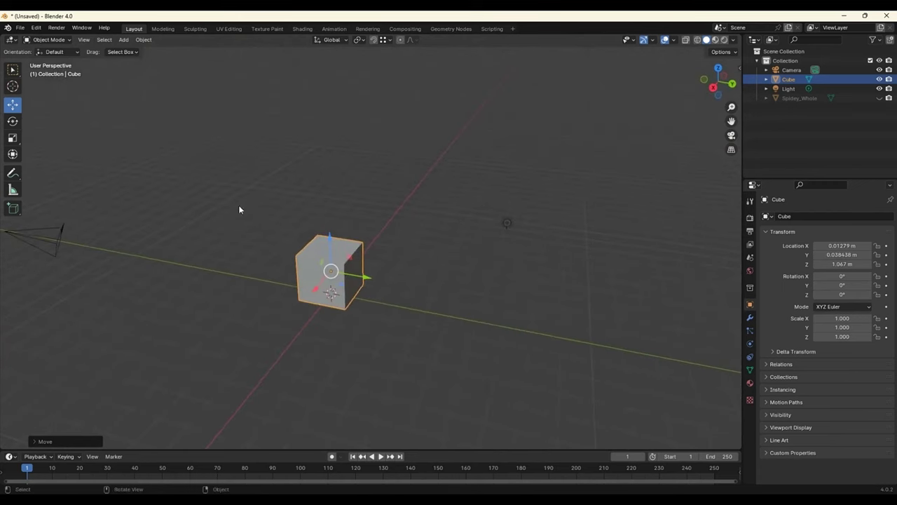
- Switch to the Rotate tool and tumble the cube freely with the gizmo rings
{"action": "left_click", "coordinate": [13, 120]}
{"action": "middle_click_drag", "start_coordinate": [377, 321], "coordinate": [345, 313]}
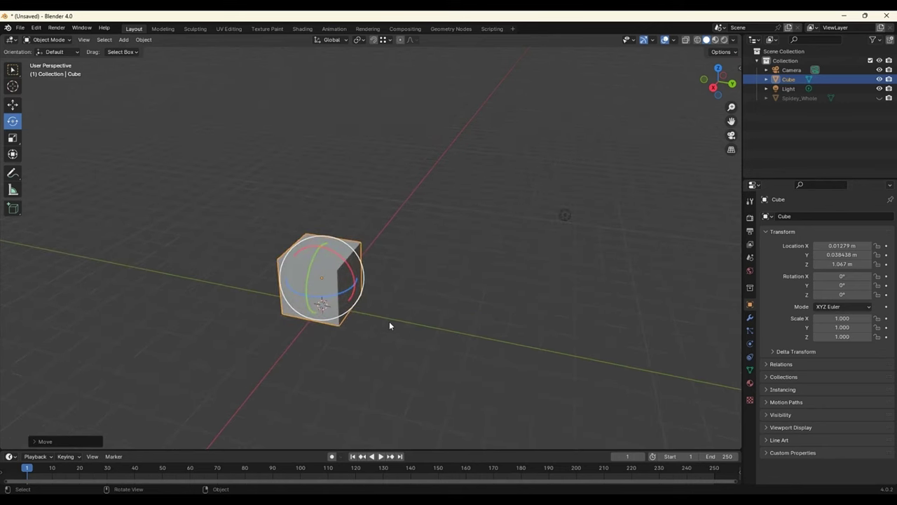
{"action": "mouse_move", "coordinate": [386, 305]}
{"action": "middle_mouse_down"}
{"action": "mouse_move", "coordinate": [402, 326]}
{"action": "mouse_move", "coordinate": [454, 316]}
{"action": "mouse_move", "coordinate": [535, 339]}
{"action": "mouse_move", "coordinate": [435, 344]}
{"action": "middle_mouse_up"}
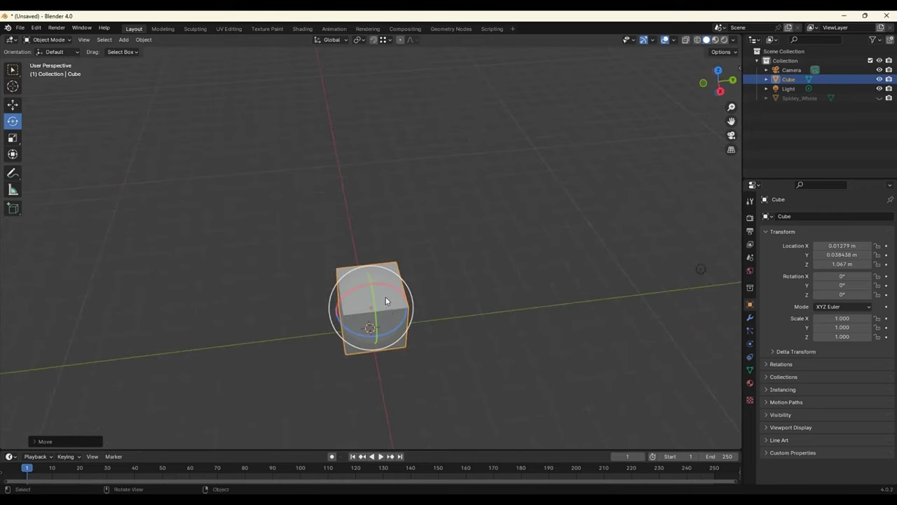
{"action": "mouse_move", "coordinate": [391, 291]}
{"action": "left_mouse_down"}
{"action": "mouse_move", "coordinate": [420, 278]}
{"action": "mouse_move", "coordinate": [375, 341]}
{"action": "mouse_move", "coordinate": [370, 273]}
{"action": "mouse_move", "coordinate": [396, 362]}
{"action": "left_mouse_up"}
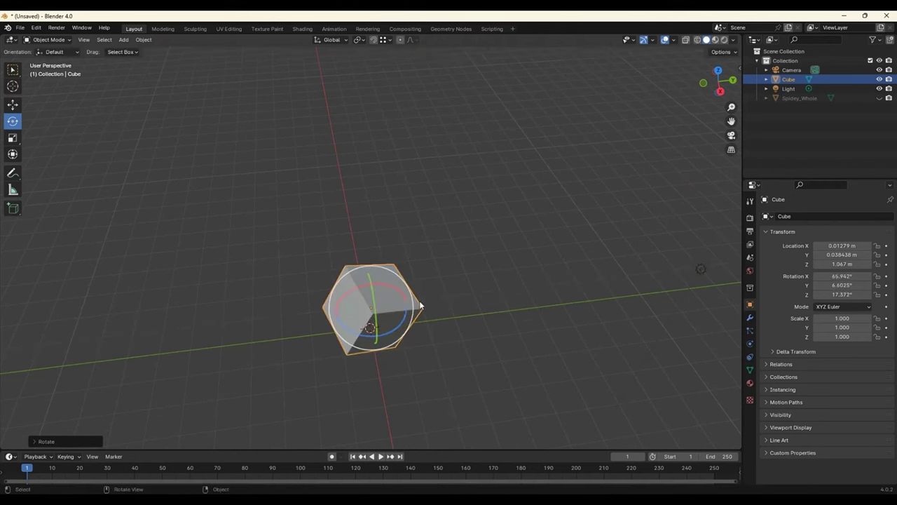
{"action": "mouse_move", "coordinate": [390, 281]}
{"action": "left_mouse_down"}
{"action": "mouse_move", "coordinate": [296, 271]}
{"action": "mouse_move", "coordinate": [391, 279]}
{"action": "mouse_move", "coordinate": [591, 344]}
{"action": "left_mouse_up"}
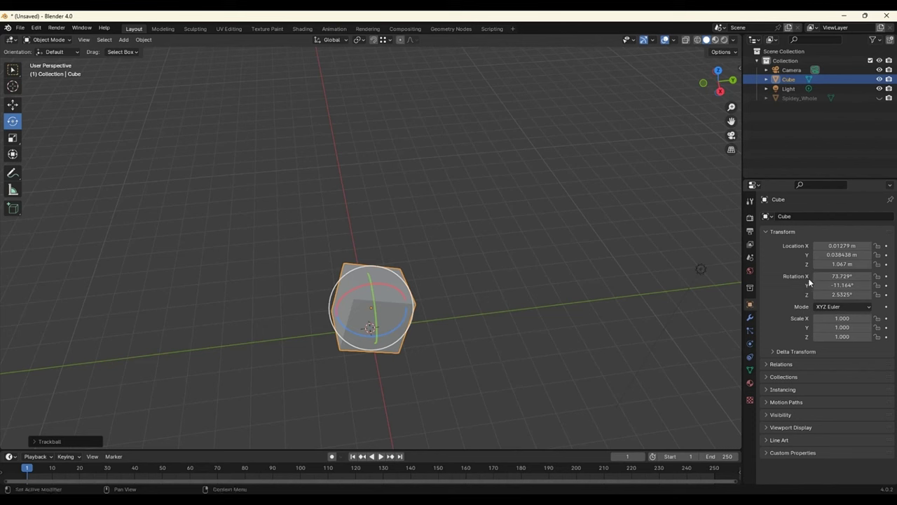
- Reset the cube's rotation to 0° on X, Y and Z in Object properties
{"action": "double_click", "coordinate": [841, 276]}
{"action": "type", "text": "0"}
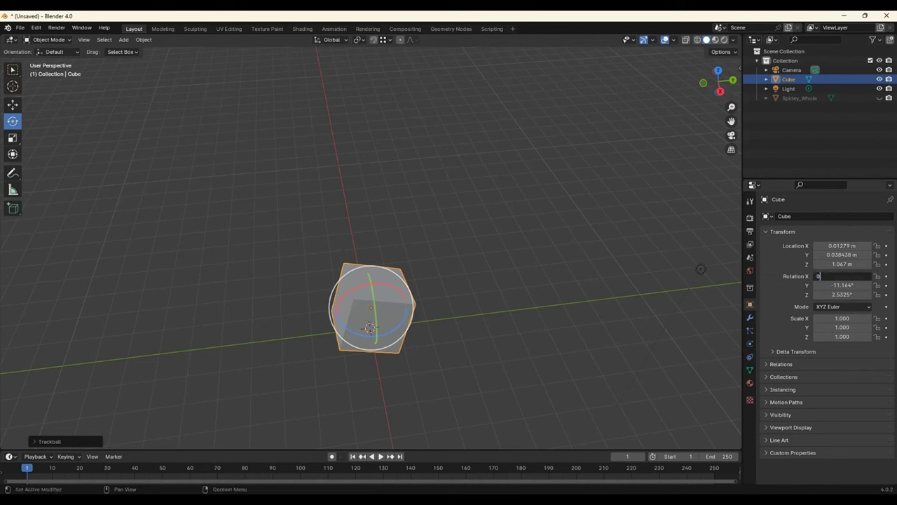
{"action": "key", "text": "Tab"}
{"action": "type", "text": "0"}
{"action": "key", "text": "Tab"}
{"action": "type", "text": "0"}
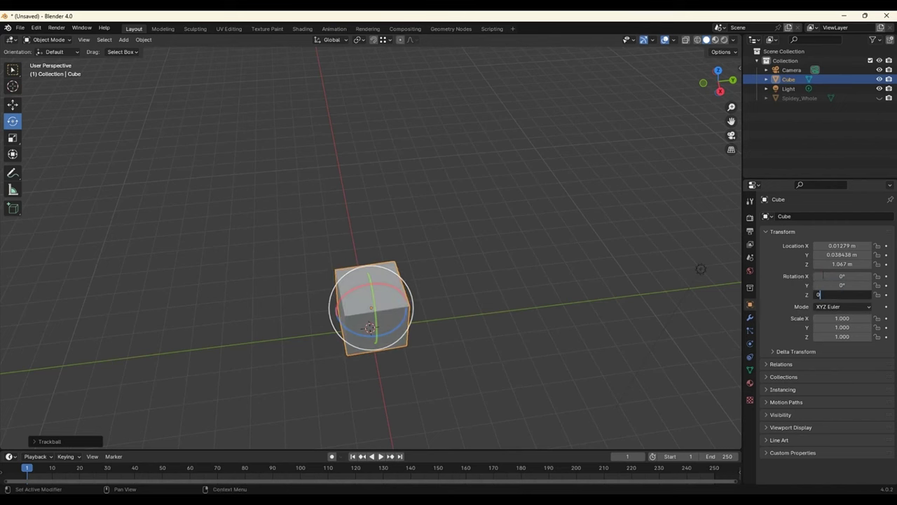
{"action": "key", "text": "Return"}
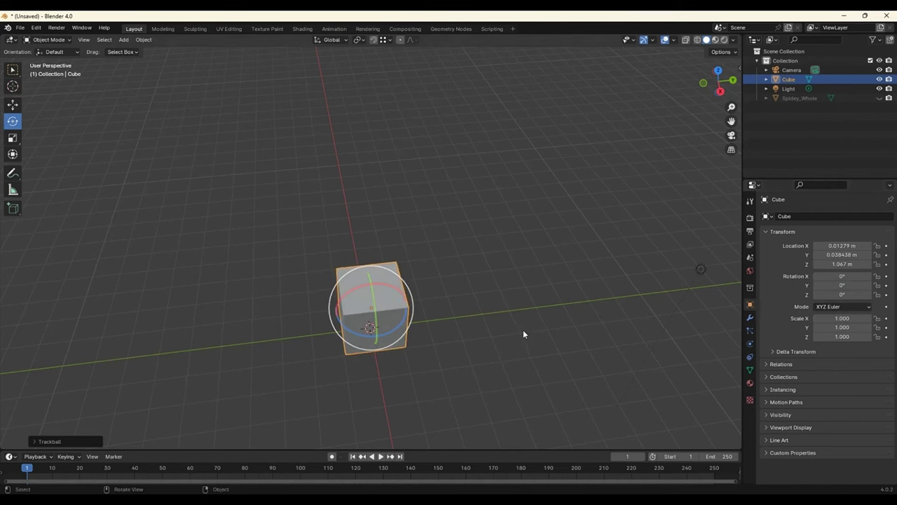
{"action": "mouse_move", "coordinate": [523, 329]}
{"action": "middle_mouse_down"}
{"action": "mouse_move", "coordinate": [515, 312]}
{"action": "mouse_move", "coordinate": [501, 323]}
{"action": "middle_mouse_up"}
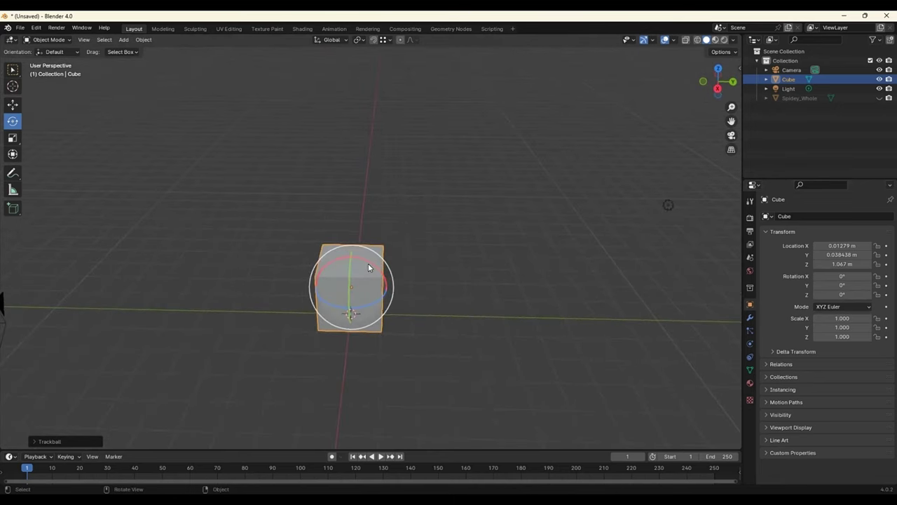
{"action": "left_click_drag", "start_coordinate": [368, 265], "coordinate": [358, 257]}
{"action": "key", "text": "ctrl+z"}
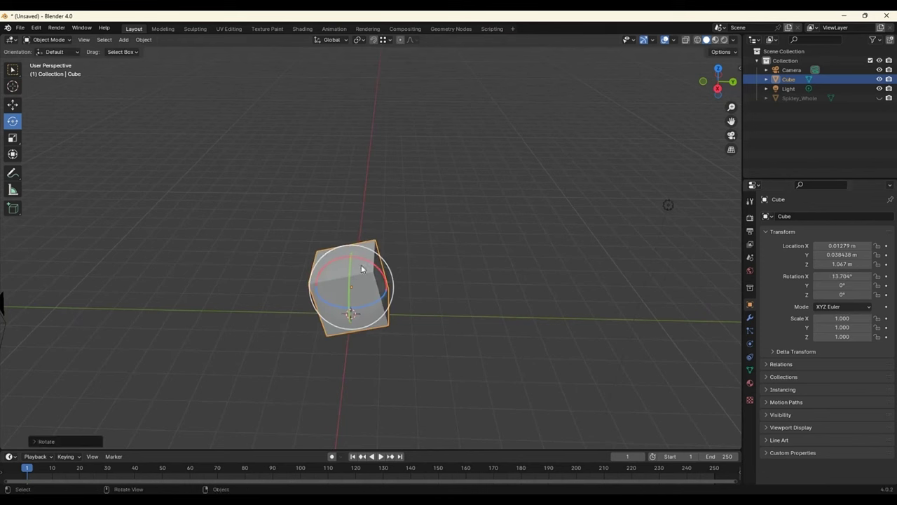
{"action": "mouse_move", "coordinate": [361, 269]}
{"action": "left_mouse_down", "text": "ctrl"}
{"action": "mouse_move", "coordinate": [334, 254]}
{"action": "mouse_move", "coordinate": [301, 266]}
{"action": "left_mouse_up", "text": "ctrl"}
{"action": "left_click", "coordinate": [441, 344]}
{"action": "mouse_move", "coordinate": [441, 344]}
{"action": "middle_mouse_down"}
{"action": "mouse_move", "coordinate": [434, 337]}
{"action": "mouse_move", "coordinate": [462, 314]}
{"action": "mouse_move", "coordinate": [575, 353]}
{"action": "mouse_move", "coordinate": [627, 344]}
{"action": "mouse_move", "coordinate": [491, 372]}
{"action": "mouse_move", "coordinate": [394, 345]}
{"action": "mouse_move", "coordinate": [434, 355]}
{"action": "middle_mouse_up"}
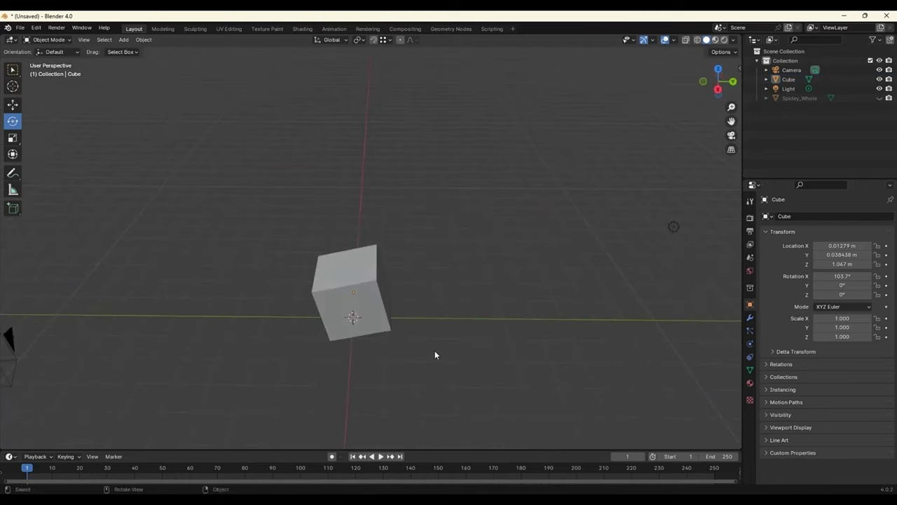
{"action": "mouse_move", "coordinate": [475, 226]}
{"action": "middle_mouse_down"}
{"action": "mouse_move", "coordinate": [497, 280]}
{"action": "mouse_move", "coordinate": [532, 294]}
{"action": "middle_mouse_up"}
{"action": "left_click", "coordinate": [856, 276]}
{"action": "type", "text": "0"}
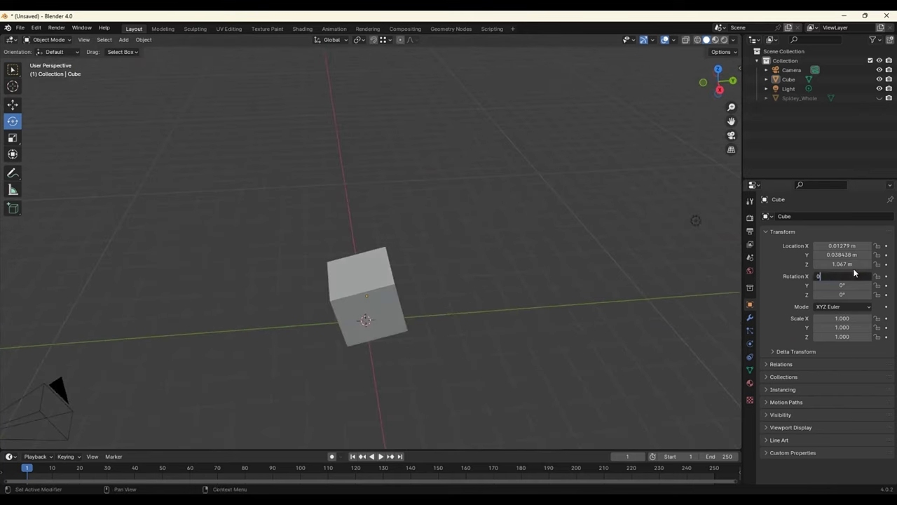
{"action": "key", "text": "Return"}
{"action": "mouse_move", "coordinate": [412, 262]}
{"action": "middle_mouse_down"}
{"action": "mouse_move", "coordinate": [479, 269]}
{"action": "mouse_move", "coordinate": [323, 258]}
{"action": "middle_mouse_up"}
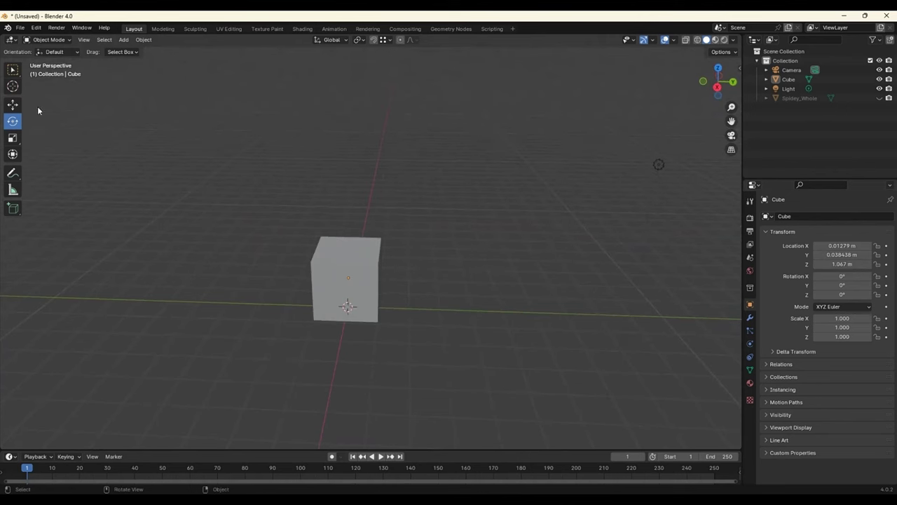
{"action": "mouse_move", "coordinate": [432, 315]}
{"action": "middle_mouse_down"}
{"action": "mouse_move", "coordinate": [330, 314]}
{"action": "mouse_move", "coordinate": [455, 314]}
{"action": "mouse_move", "coordinate": [431, 229]}
{"action": "middle_mouse_up"}
{"action": "mouse_move", "coordinate": [411, 310]}
{"action": "middle_mouse_down"}
{"action": "mouse_move", "coordinate": [328, 303]}
{"action": "mouse_move", "coordinate": [245, 265]}
{"action": "middle_mouse_up"}
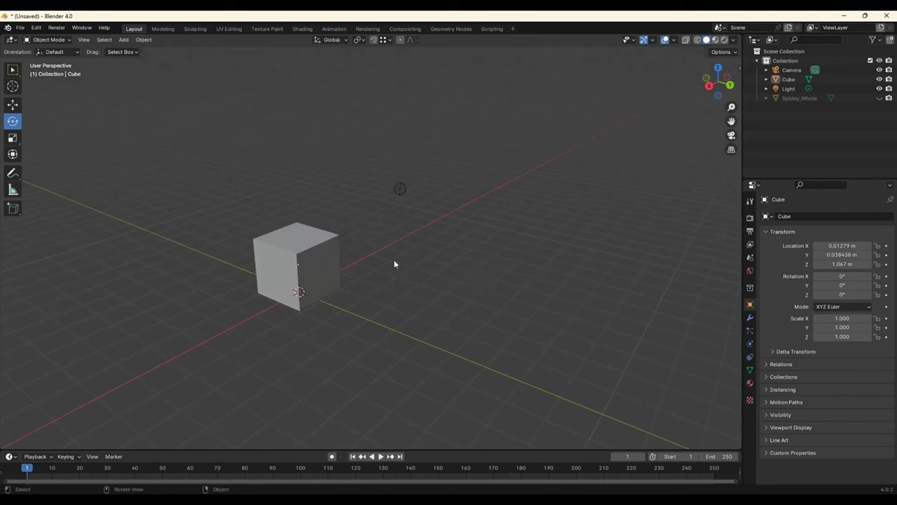
{"action": "left_click", "coordinate": [323, 247]}
{"action": "key", "text": "r"}
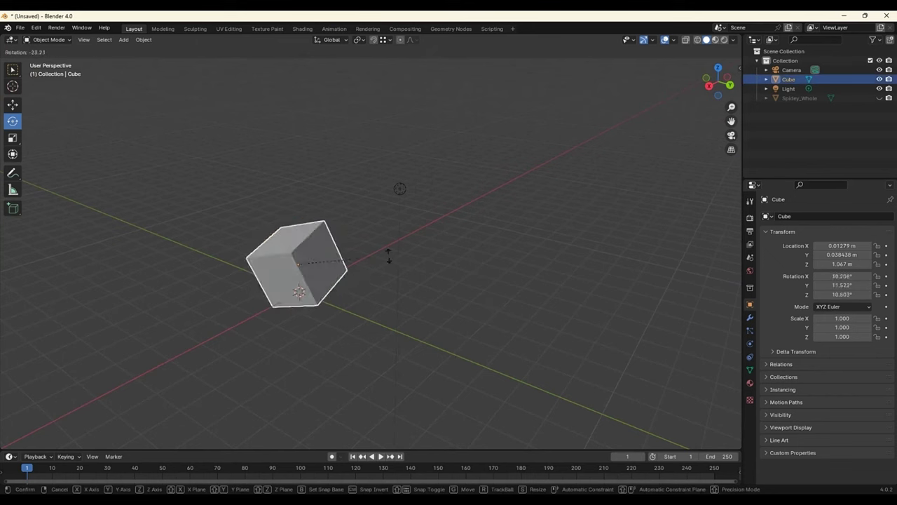
{"action": "right_click", "coordinate": [440, 346]}
{"action": "left_click", "coordinate": [14, 106]}
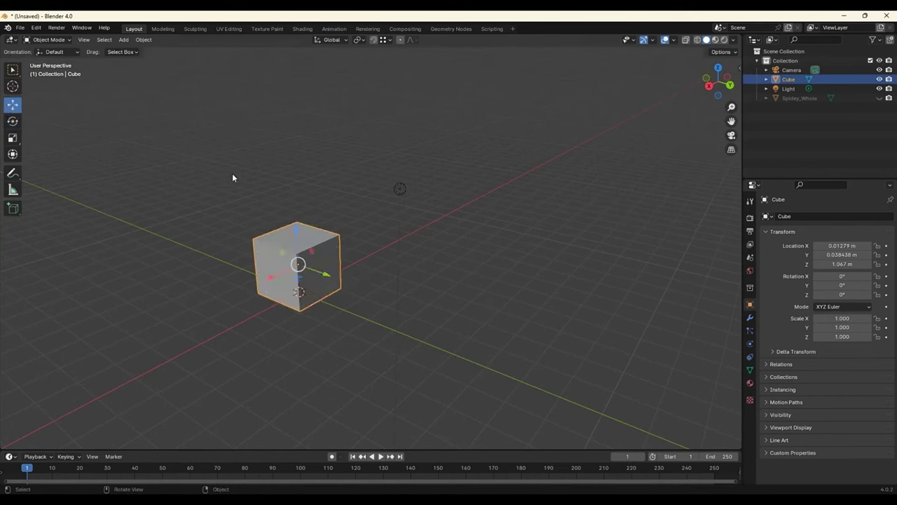
{"action": "key", "text": "r"}
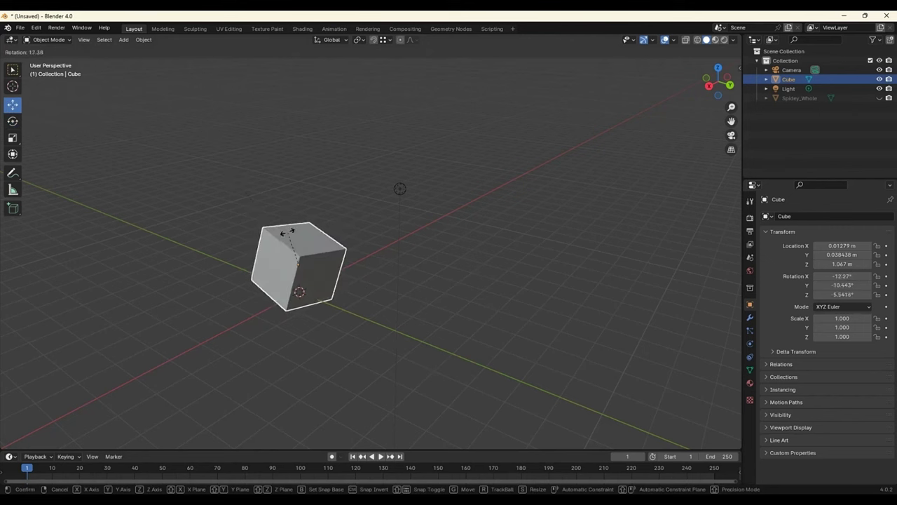
{"action": "key", "text": "y"}
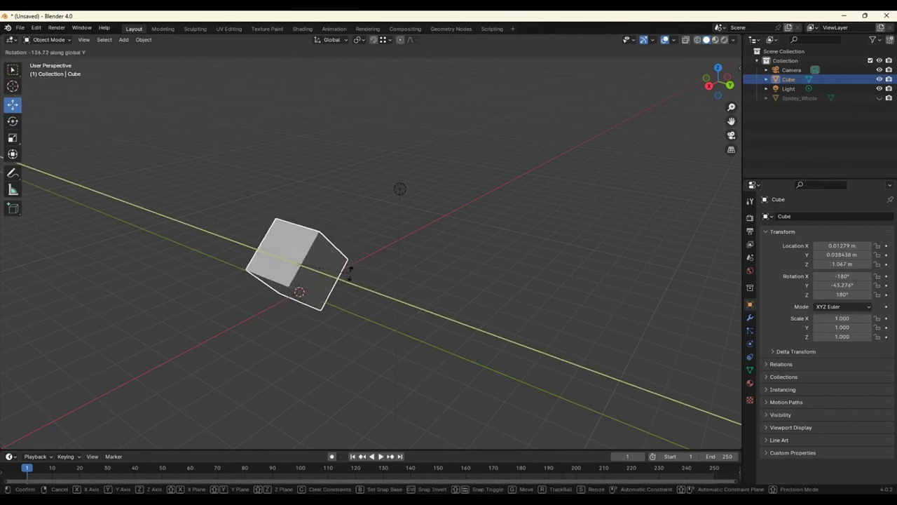
{"action": "key", "text": "x"}
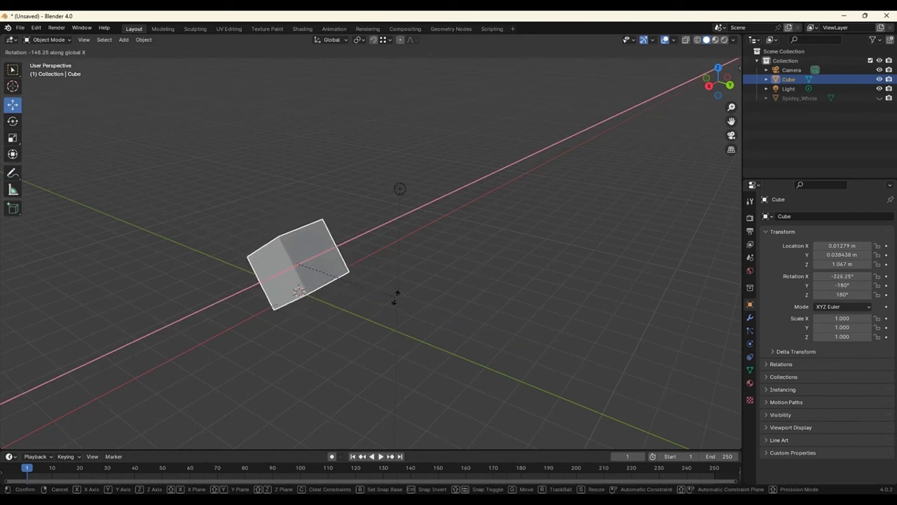
{"action": "key", "text": "z"}
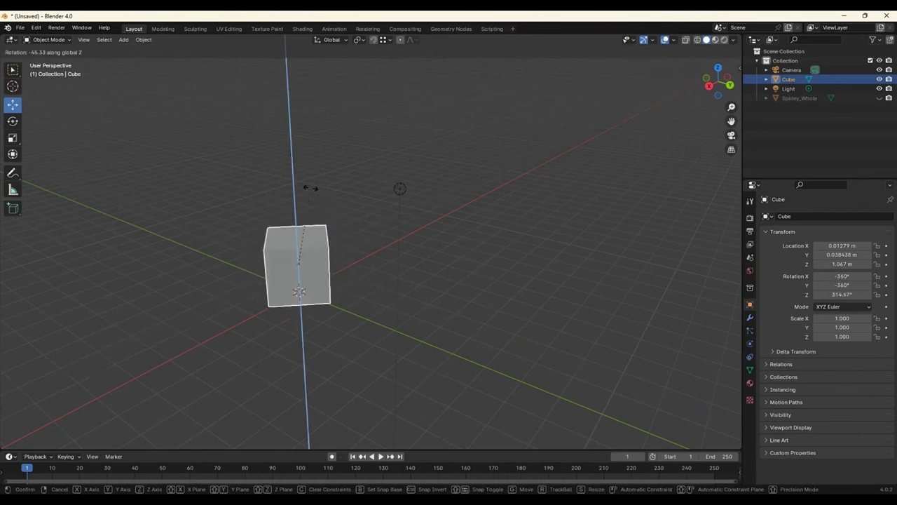
{"action": "key", "text": "Escape"}
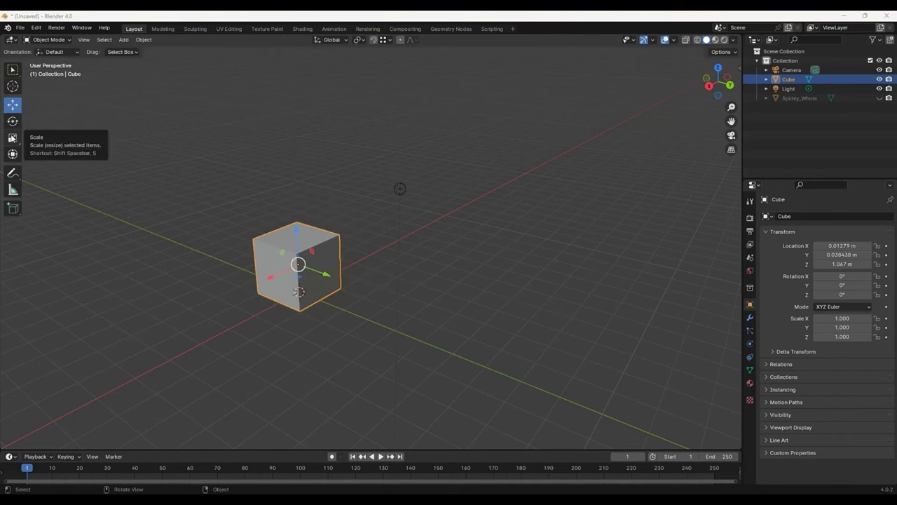
{"action": "middle_click_drag", "start_coordinate": [249, 246], "coordinate": [262, 252]}
- Stretch the cube along its Y, X and Z axes with the Scale tool gizmo
{"action": "scroll", "coordinate": [398, 285], "scroll_direction": "up", "scroll_amount": 2}
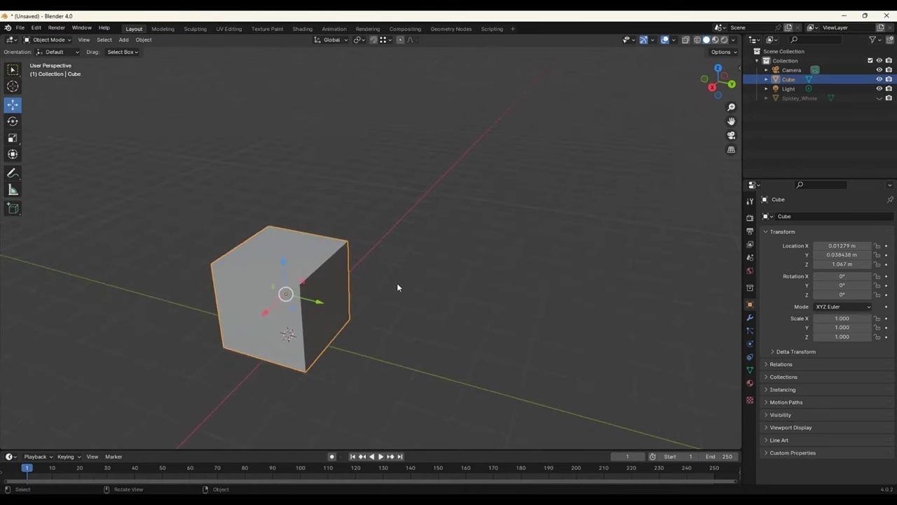
{"action": "left_click", "coordinate": [16, 140]}
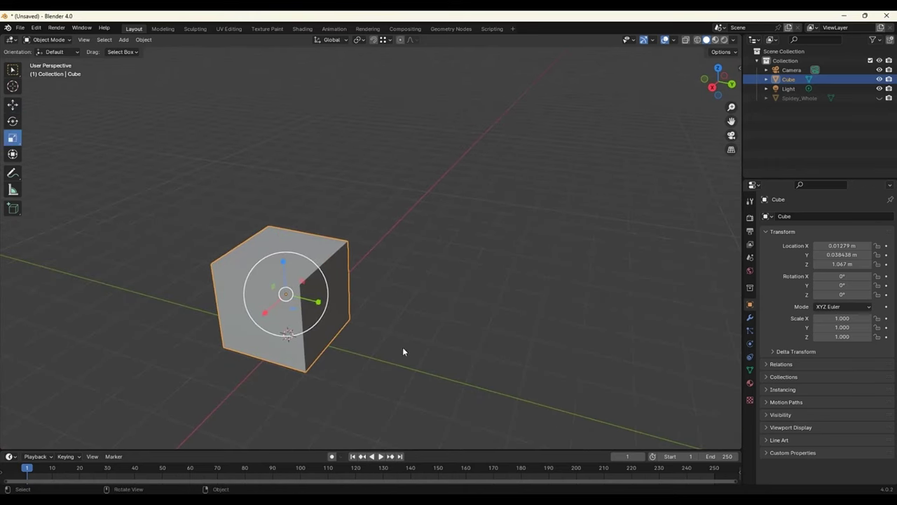
{"action": "mouse_move", "coordinate": [320, 303]}
{"action": "left_mouse_down"}
{"action": "mouse_move", "coordinate": [390, 318]}
{"action": "mouse_move", "coordinate": [351, 305]}
{"action": "left_mouse_up"}
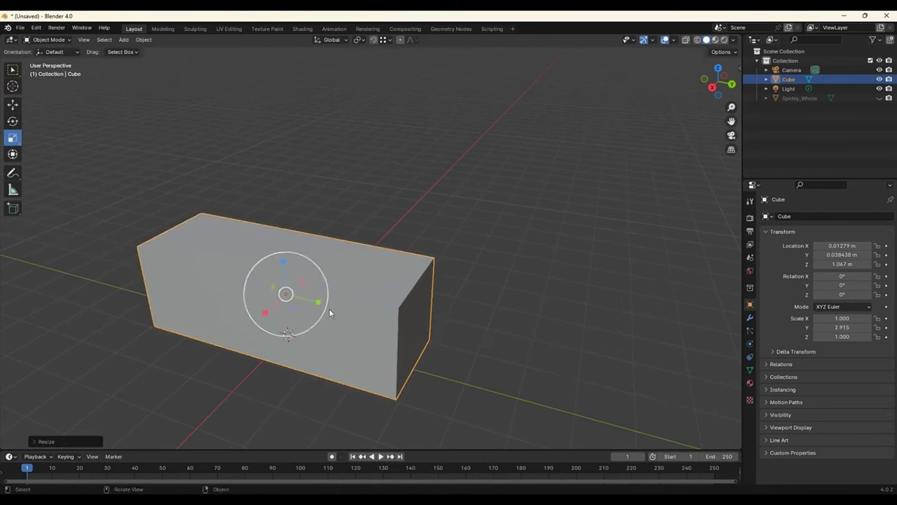
{"action": "left_click_drag", "start_coordinate": [265, 312], "coordinate": [230, 348]}
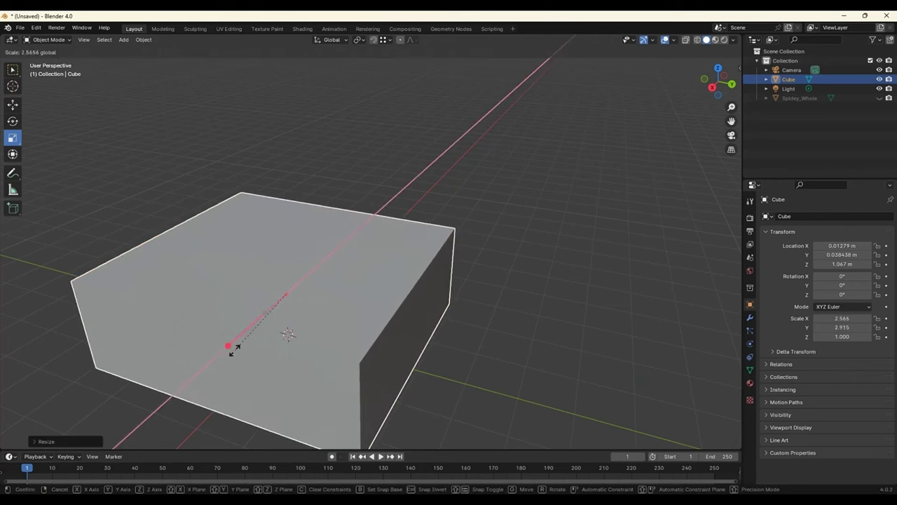
{"action": "mouse_move", "coordinate": [284, 261]}
{"action": "left_mouse_down"}
{"action": "mouse_move", "coordinate": [277, 181]}
{"action": "mouse_move", "coordinate": [321, 330]}
{"action": "mouse_move", "coordinate": [301, 294]}
{"action": "mouse_move", "coordinate": [283, 300]}
{"action": "mouse_move", "coordinate": [300, 283]}
{"action": "mouse_move", "coordinate": [296, 306]}
{"action": "mouse_move", "coordinate": [341, 293]}
{"action": "left_mouse_up"}
- Try uniform resizes of the cube and cancel each with a right-click
{"action": "left_click_drag", "start_coordinate": [285, 293], "coordinate": [321, 260]}
{"action": "right_click", "coordinate": [309, 267]}
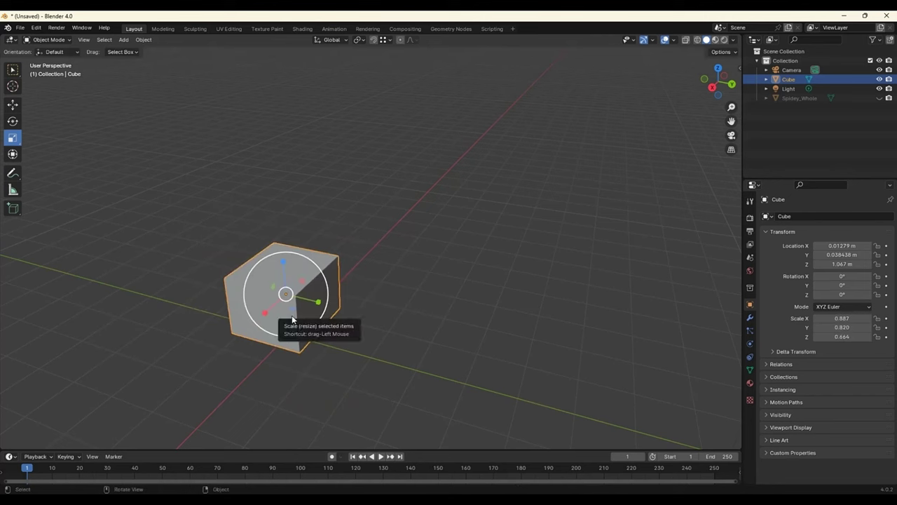
{"action": "left_click_drag", "start_coordinate": [296, 326], "coordinate": [350, 332]}
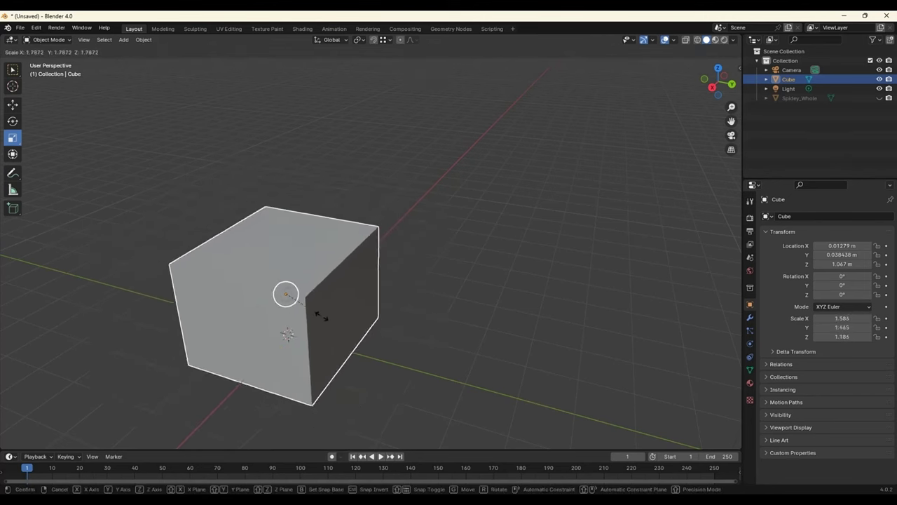
{"action": "right_click", "coordinate": [358, 321]}
- Scale the cube along Z only with S, setting its Z scale to 0.783
{"action": "left_click", "coordinate": [12, 105]}
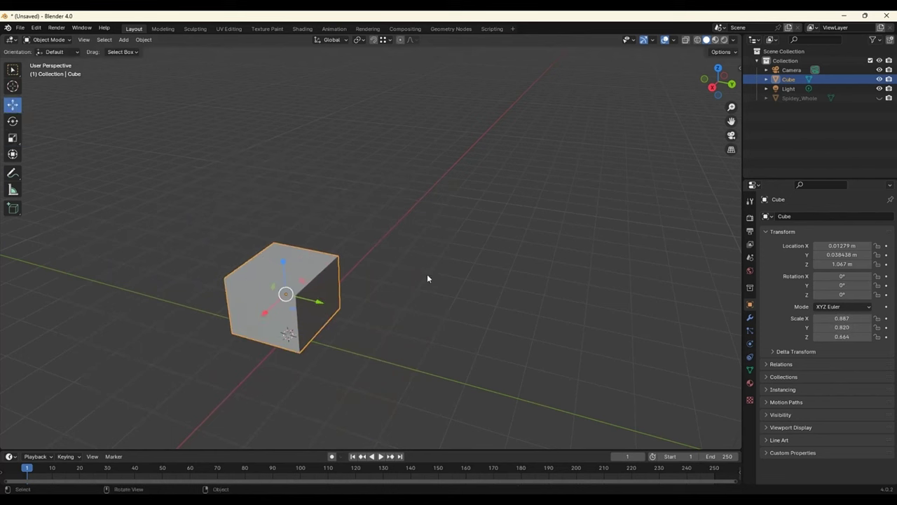
{"action": "key", "text": "s"}
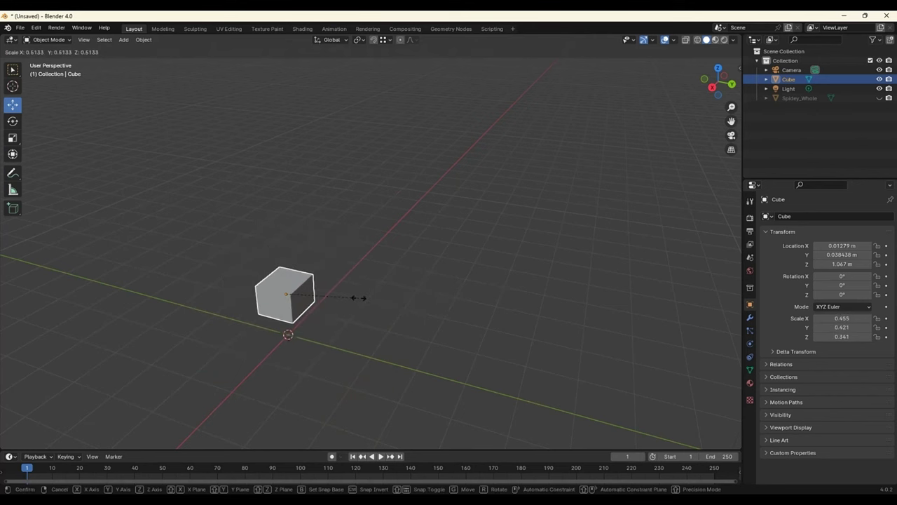
{"action": "key", "text": "y"}
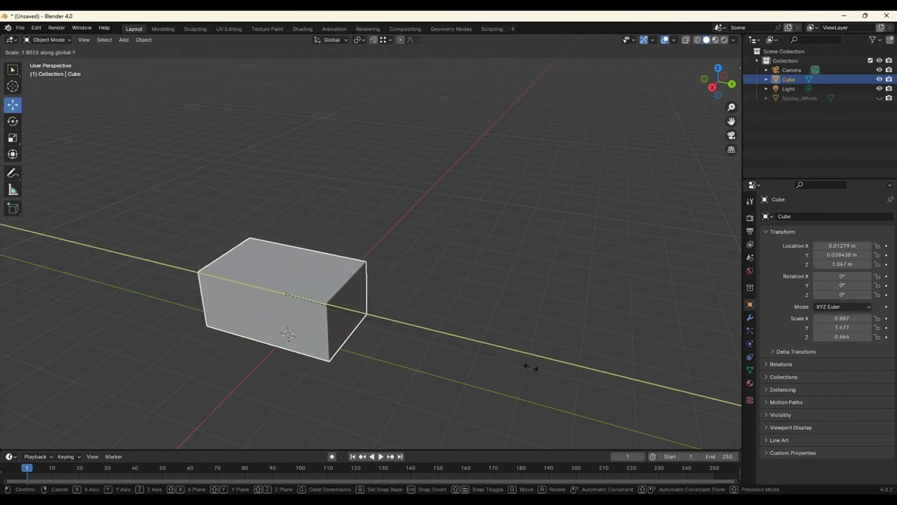
{"action": "key", "text": "x"}
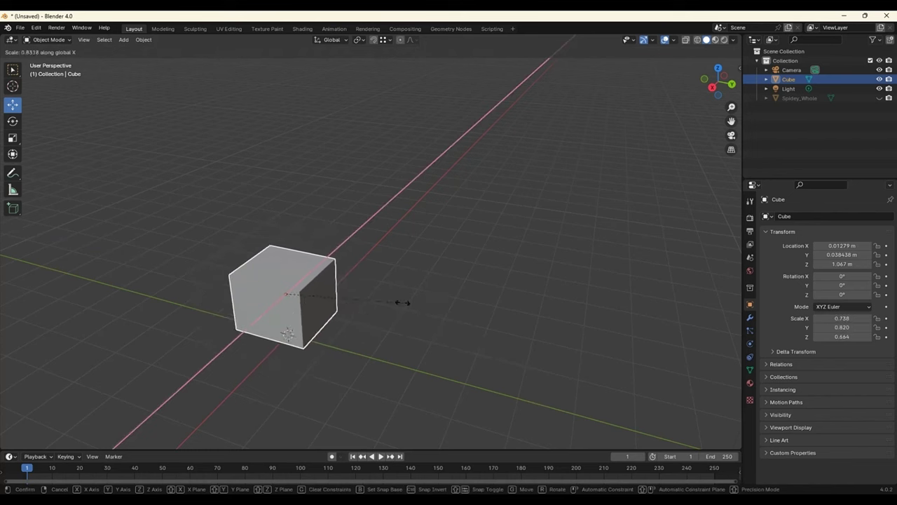
{"action": "key", "text": "z"}
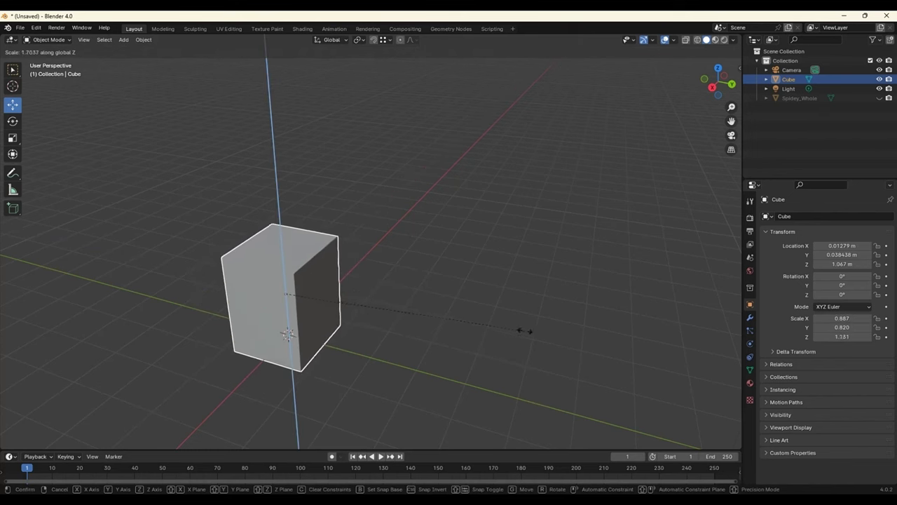
{"action": "left_click", "coordinate": [453, 315]}
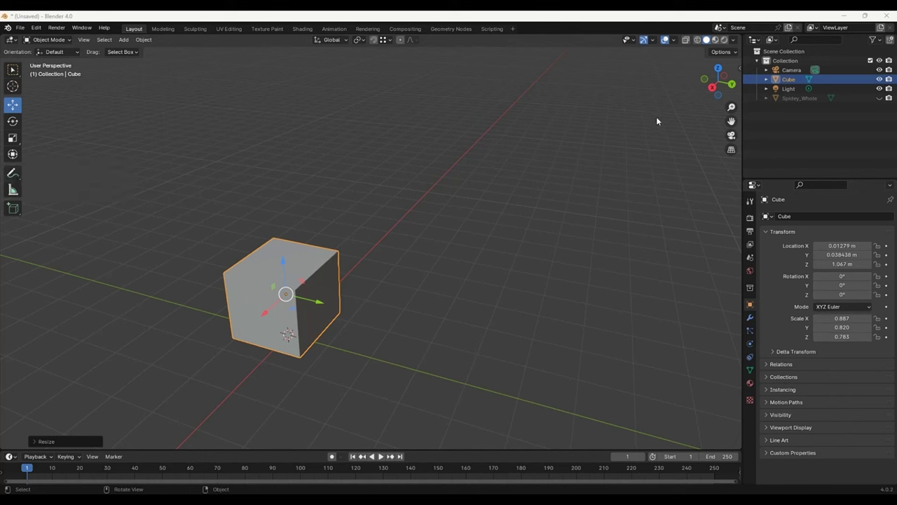
- Deselect the cube, switch to top view, and sketch a freehand annotation loop, then undo it
{"action": "left_click", "coordinate": [488, 252]}
{"action": "key", "text": "KP_1"}
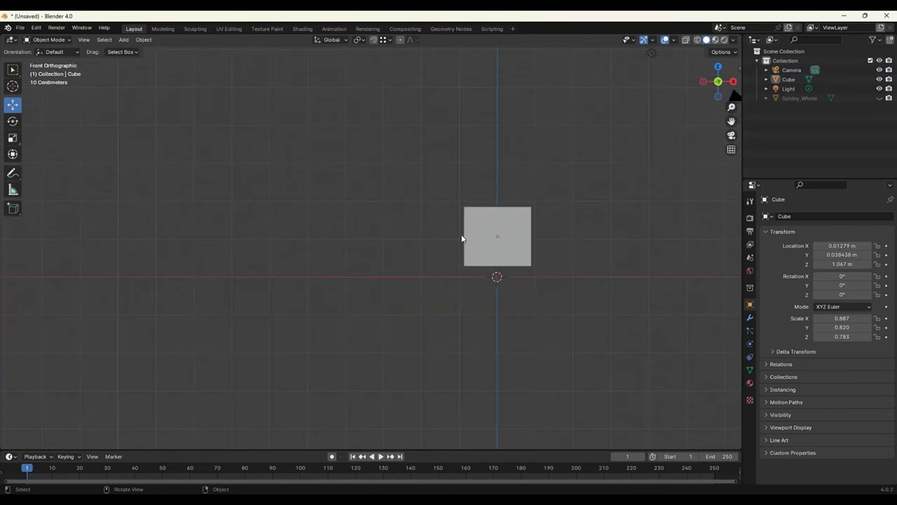
{"action": "key", "text": "KP_7"}
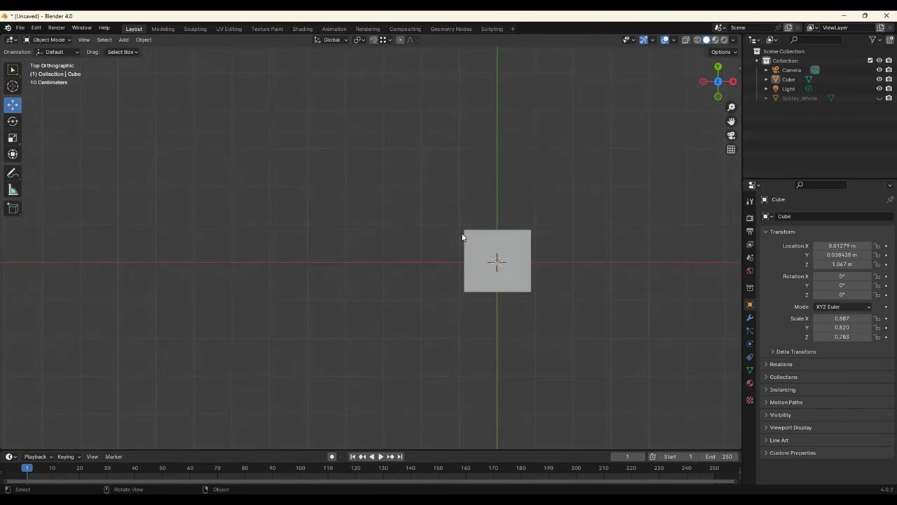
{"action": "left_click", "coordinate": [17, 177]}
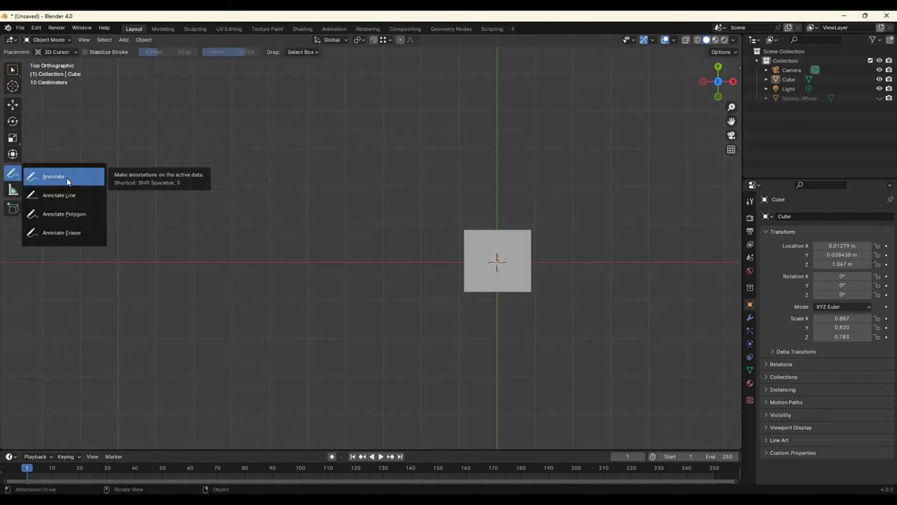
{"action": "left_click", "coordinate": [67, 182]}
{"action": "mouse_move", "coordinate": [400, 262]}
{"action": "left_mouse_down"}
{"action": "mouse_move", "coordinate": [560, 185]}
{"action": "mouse_move", "coordinate": [567, 315]}
{"action": "mouse_move", "coordinate": [517, 357]}
{"action": "mouse_move", "coordinate": [433, 289]}
{"action": "left_mouse_up"}
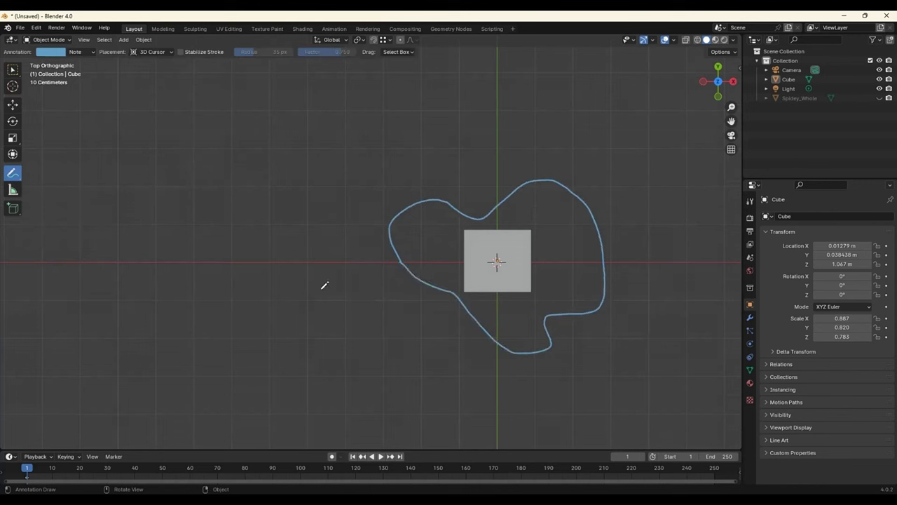
{"action": "key", "text": "ctrl+z"}
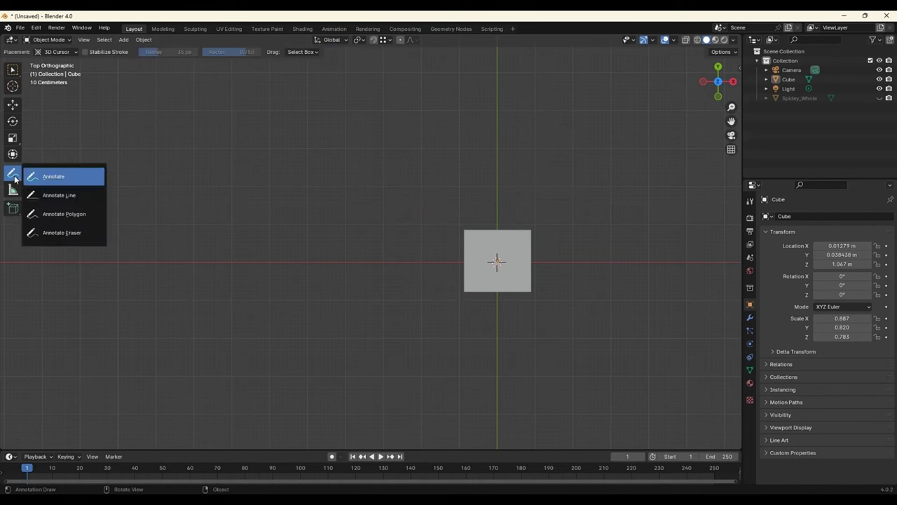
- Draw four straight annotation lines around the cube, then undo them
{"action": "left_click_drag", "start_coordinate": [15, 178], "coordinate": [61, 197]}
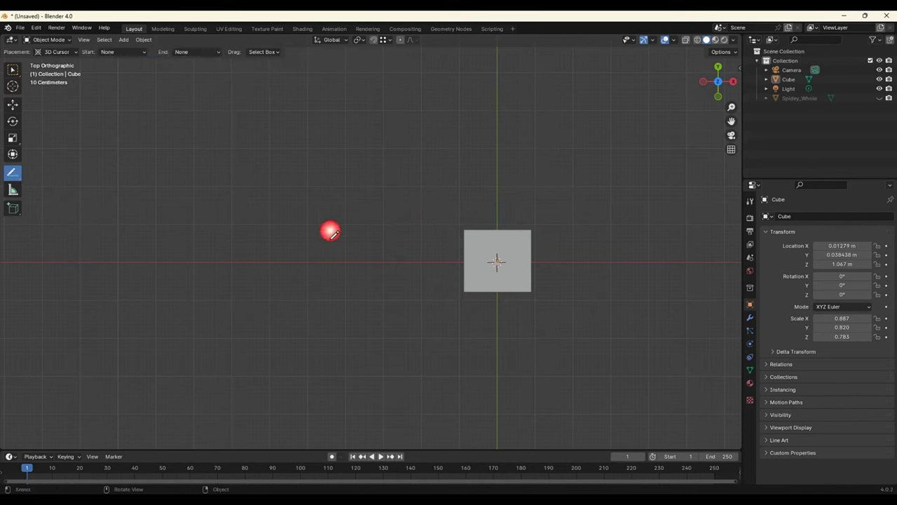
{"action": "left_click_drag", "start_coordinate": [261, 215], "coordinate": [407, 186]}
{"action": "left_click_drag", "start_coordinate": [506, 176], "coordinate": [599, 207]}
{"action": "mouse_move", "coordinate": [608, 293]}
{"action": "left_mouse_down"}
{"action": "mouse_move", "coordinate": [587, 356]}
{"action": "mouse_move", "coordinate": [554, 395]}
{"action": "left_mouse_up"}
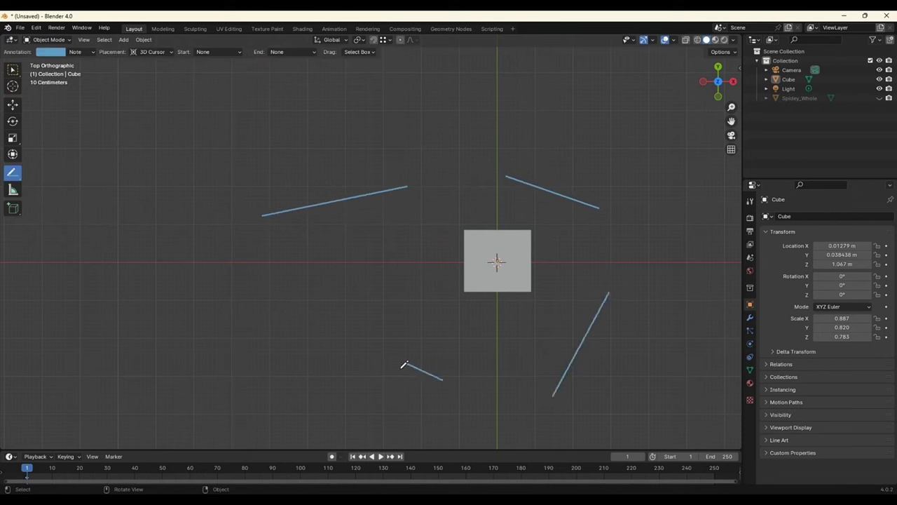
{"action": "left_click_drag", "start_coordinate": [404, 365], "coordinate": [303, 300]}
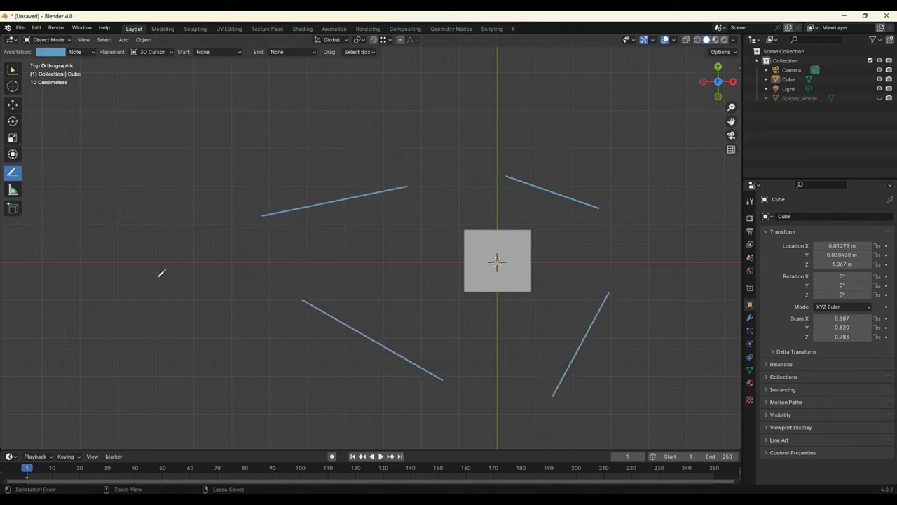
{"action": "key", "text": "ctrl+z"}
{"action": "key", "text": "ctrl+z"}
{"action": "key", "text": "ctrl+z"}
{"action": "key", "text": "ctrl+z"}
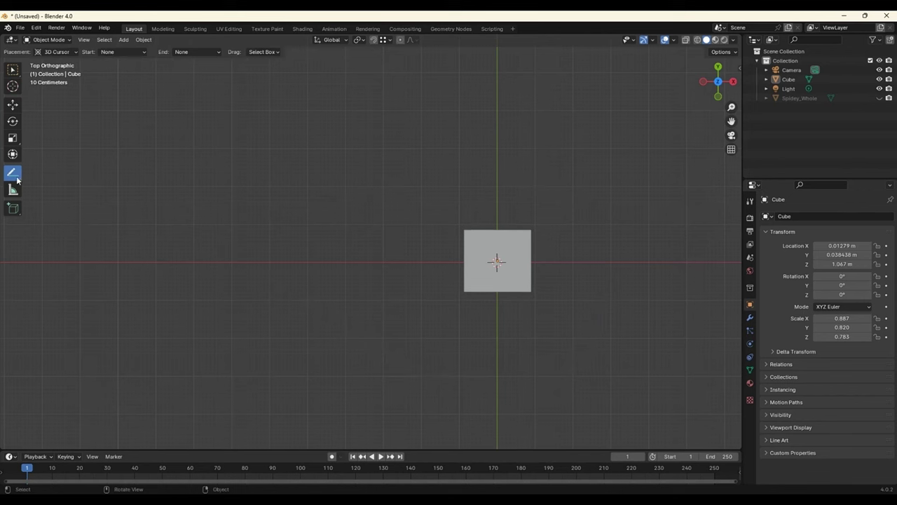
- Choose Annotate Polygon and place outline corners left of, above and right of the cube
{"action": "left_click", "coordinate": [18, 179]}
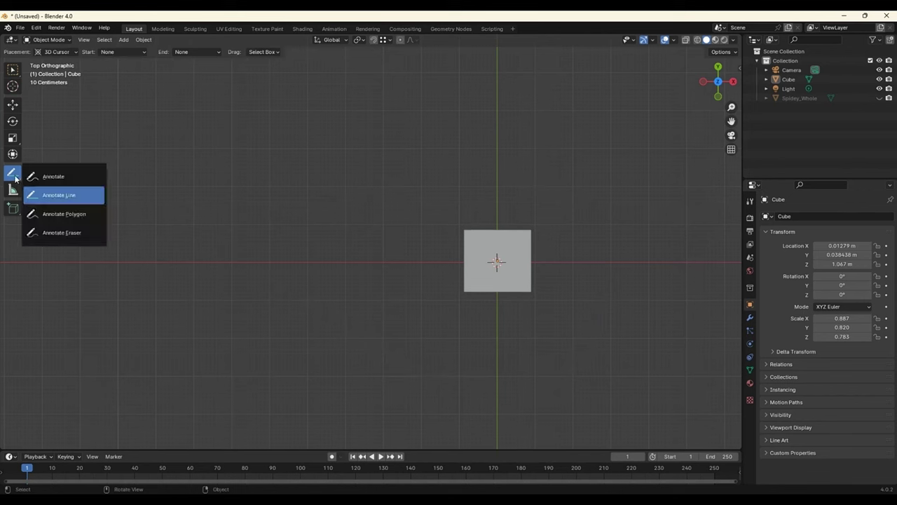
{"action": "left_click", "coordinate": [65, 216]}
{"action": "left_click", "coordinate": [385, 230]}
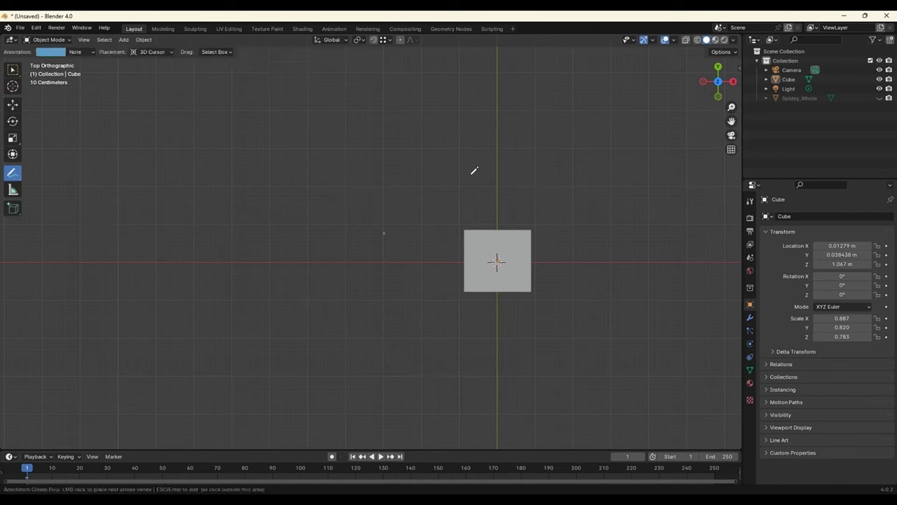
{"action": "left_click", "coordinate": [471, 167]}
{"action": "left_click", "coordinate": [546, 166]}
{"action": "left_click", "coordinate": [590, 197]}
{"action": "left_click", "coordinate": [605, 285]}
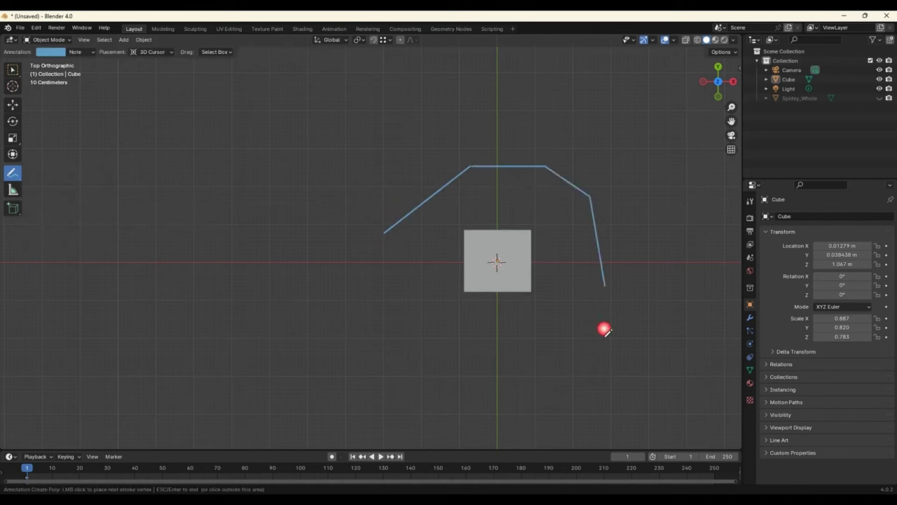
- Continue the outline beneath and up the cube's left side, closing the polygon
{"action": "left_click", "coordinate": [601, 331]}
{"action": "left_click", "coordinate": [539, 355]}
{"action": "left_click", "coordinate": [460, 358]}
{"action": "left_click", "coordinate": [404, 339]}
{"action": "left_click", "coordinate": [389, 298]}
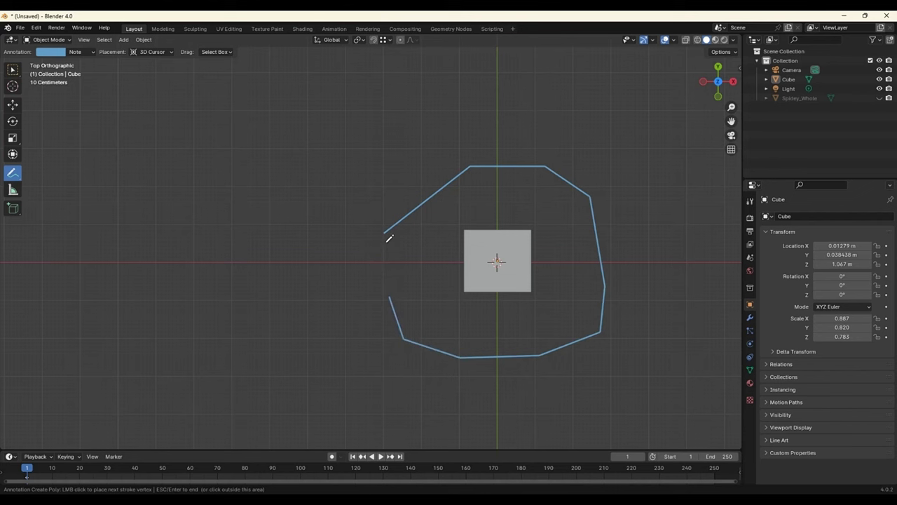
{"action": "left_click", "coordinate": [385, 234]}
{"action": "left_click", "coordinate": [12, 177]}
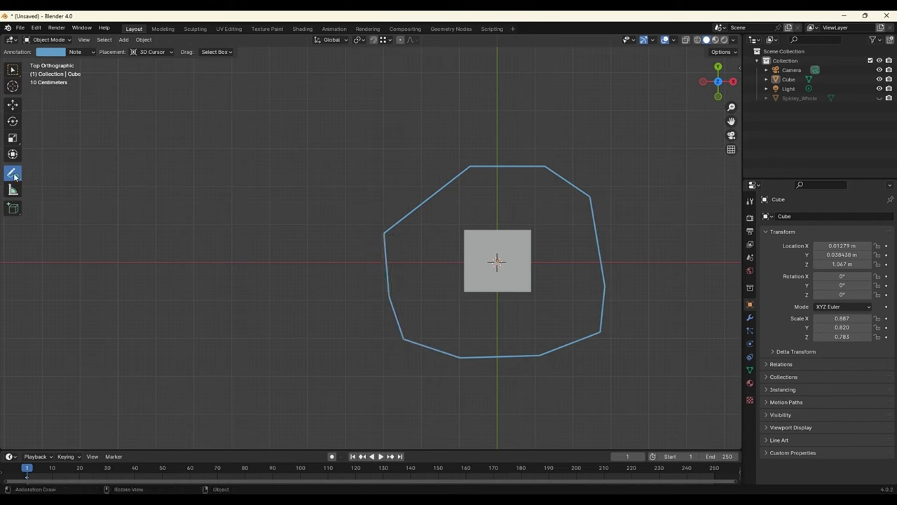
{"action": "left_click", "coordinate": [12, 176]}
- Erase parts of the polygon outline with Annotate Eraser, then undo the erasing
{"action": "left_click", "coordinate": [49, 234]}
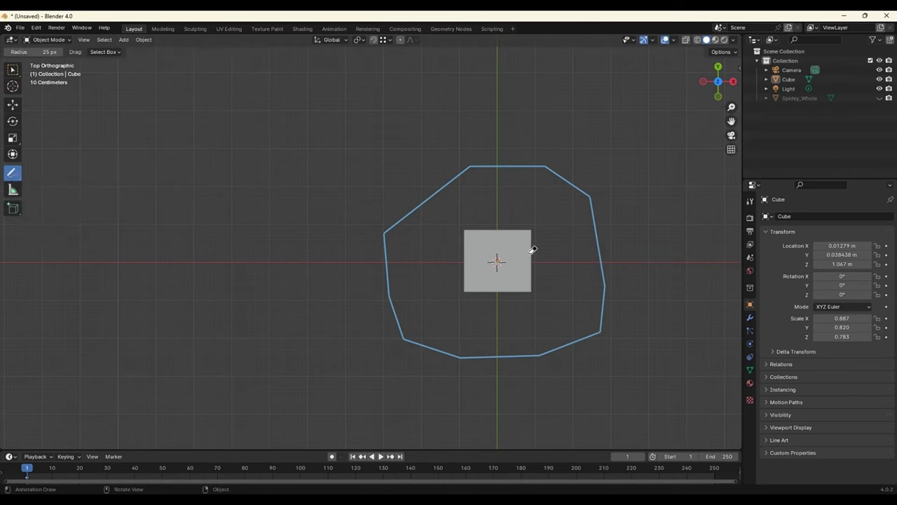
{"action": "middle_click_drag", "start_coordinate": [586, 224], "coordinate": [456, 268]}
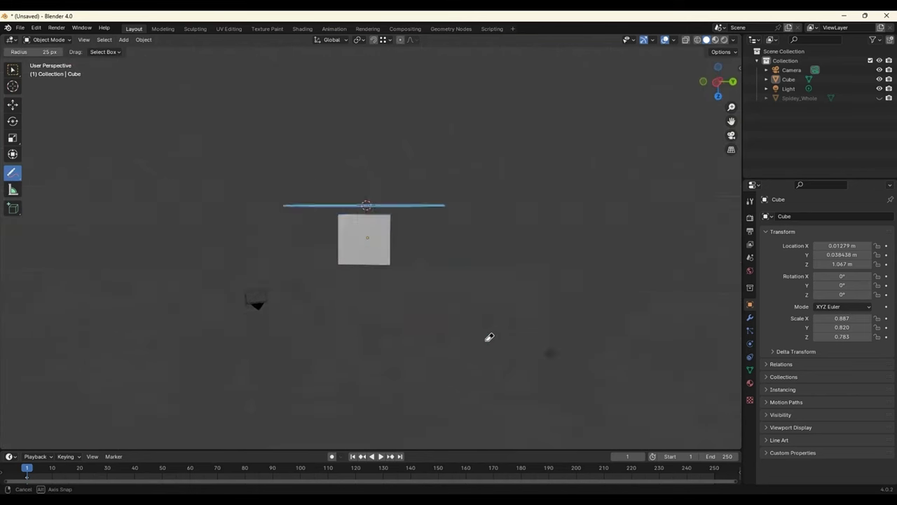
{"action": "middle_click_drag", "start_coordinate": [456, 268], "coordinate": [453, 275]}
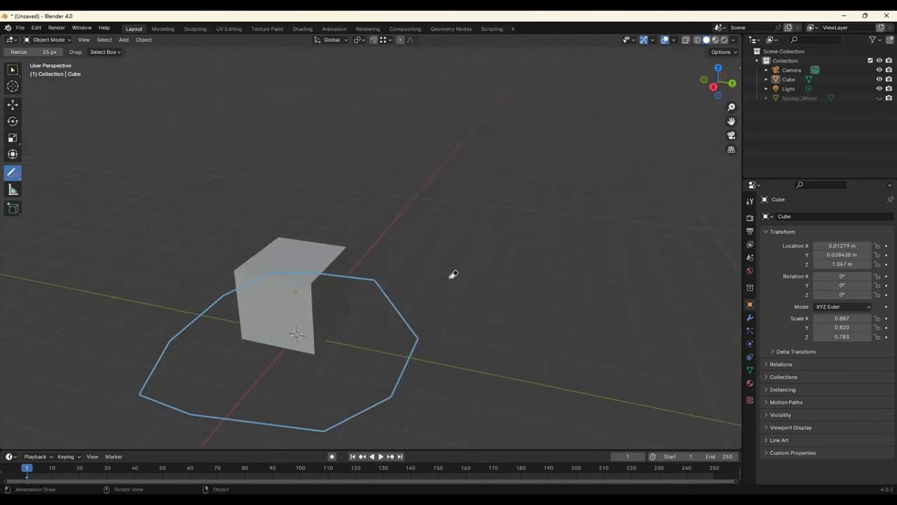
{"action": "middle_click_drag", "start_coordinate": [400, 313], "coordinate": [356, 325]}
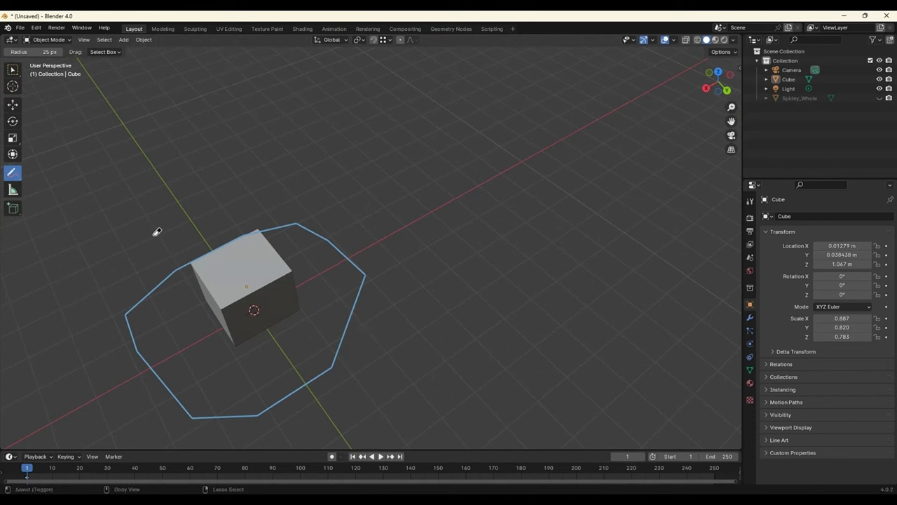
{"action": "left_click_drag", "start_coordinate": [337, 246], "coordinate": [305, 217], "text": "ctrl"}
{"action": "mouse_move", "coordinate": [258, 403]}
{"action": "left_mouse_down", "text": "ctrl"}
{"action": "mouse_move", "coordinate": [333, 427]}
{"action": "mouse_move", "coordinate": [329, 362]}
{"action": "mouse_move", "coordinate": [374, 301]}
{"action": "mouse_move", "coordinate": [356, 266]}
{"action": "left_mouse_up", "text": "ctrl"}
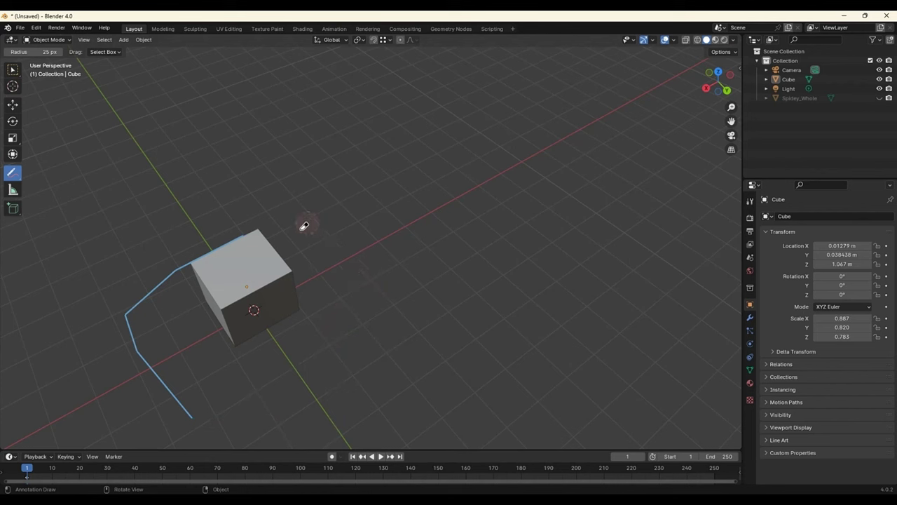
{"action": "mouse_move", "coordinate": [305, 226]}
{"action": "left_mouse_down", "text": "ctrl"}
{"action": "mouse_move", "coordinate": [259, 234]}
{"action": "mouse_move", "coordinate": [161, 284]}
{"action": "mouse_move", "coordinate": [137, 336]}
{"action": "mouse_move", "coordinate": [231, 435]}
{"action": "left_mouse_up", "text": "ctrl"}
{"action": "key", "text": "ctrl+z"}
{"action": "key", "text": "ctrl+z"}
{"action": "key", "text": "ctrl+z"}
{"action": "key", "text": "ctrl+z"}
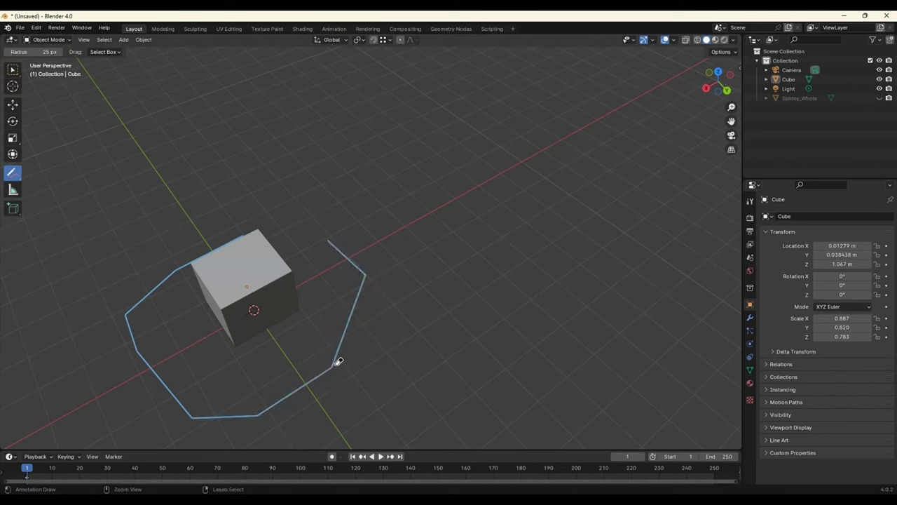
- Draw a freehand annotation loop above the cube, then erase it and all remaining strokes
{"action": "left_click_drag", "start_coordinate": [13, 176], "coordinate": [46, 179]}
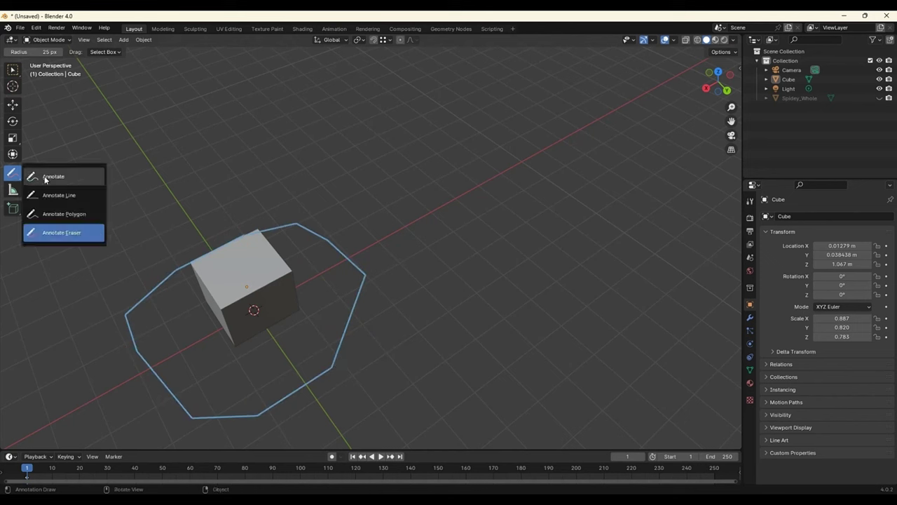
{"action": "left_click", "coordinate": [55, 177]}
{"action": "left_click_drag", "start_coordinate": [274, 175], "coordinate": [254, 195]}
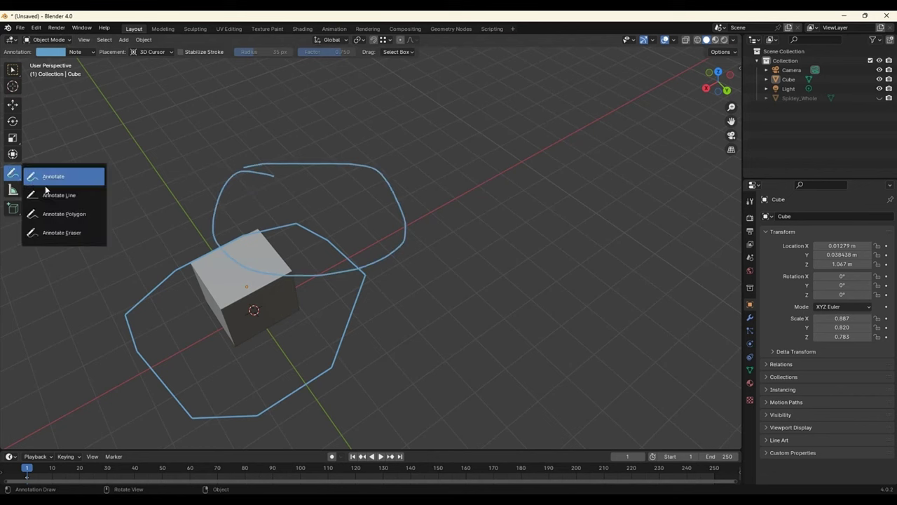
{"action": "left_click_drag", "start_coordinate": [11, 172], "coordinate": [75, 232]}
{"action": "mouse_move", "coordinate": [342, 165]}
{"action": "left_mouse_down"}
{"action": "mouse_move", "coordinate": [292, 164]}
{"action": "mouse_move", "coordinate": [403, 245]}
{"action": "mouse_move", "coordinate": [362, 325]}
{"action": "mouse_move", "coordinate": [289, 401]}
{"action": "mouse_move", "coordinate": [136, 351]}
{"action": "mouse_move", "coordinate": [311, 258]}
{"action": "mouse_move", "coordinate": [245, 265]}
{"action": "mouse_move", "coordinate": [401, 149]}
{"action": "mouse_move", "coordinate": [249, 171]}
{"action": "left_mouse_up"}
{"action": "mouse_move", "coordinate": [249, 172]}
{"action": "left_mouse_down"}
{"action": "mouse_move", "coordinate": [369, 159]}
{"action": "mouse_move", "coordinate": [221, 426]}
{"action": "left_mouse_up"}
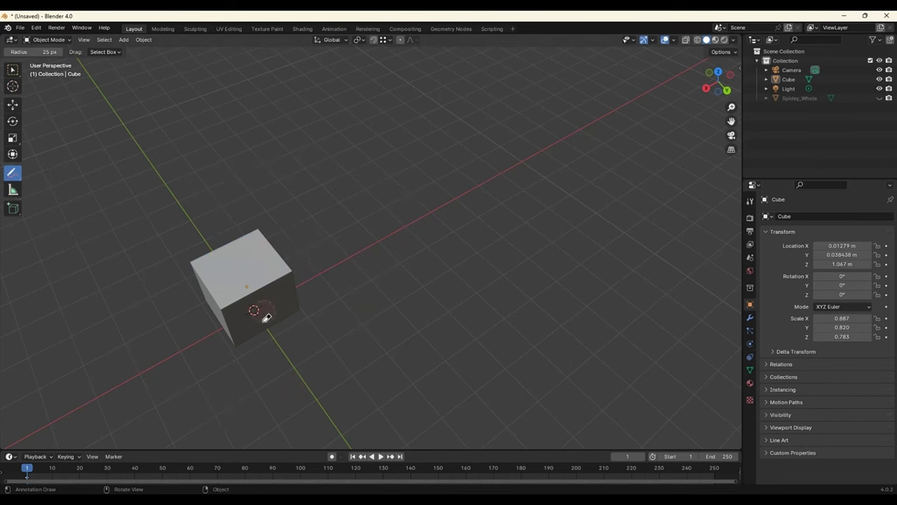
{"action": "mouse_move", "coordinate": [267, 318]}
{"action": "middle_mouse_down"}
{"action": "mouse_move", "coordinate": [409, 297]}
{"action": "mouse_move", "coordinate": [390, 299]}
{"action": "mouse_move", "coordinate": [477, 302]}
{"action": "mouse_move", "coordinate": [343, 285]}
{"action": "middle_mouse_up"}
- Start a new General scene discarding unsaved work, then view the cube from top, zoomed in
{"action": "left_click", "coordinate": [20, 28]}
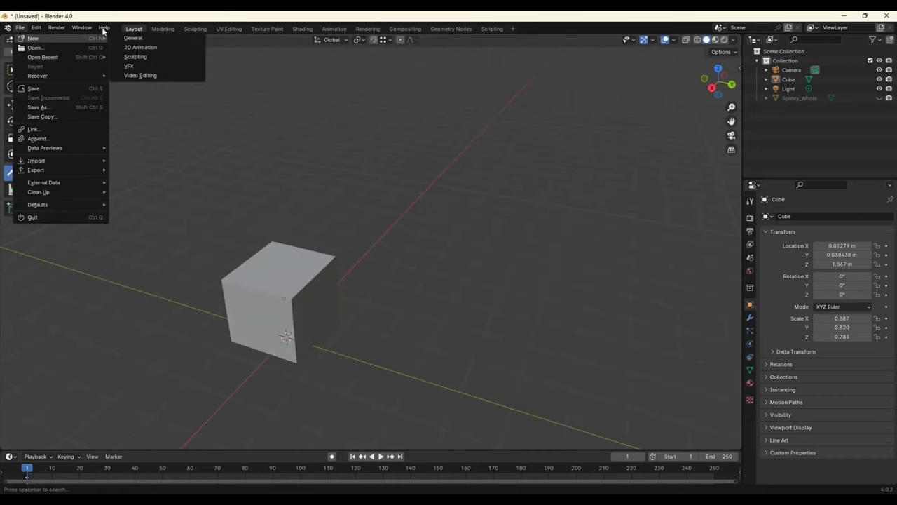
{"action": "left_click", "coordinate": [129, 38]}
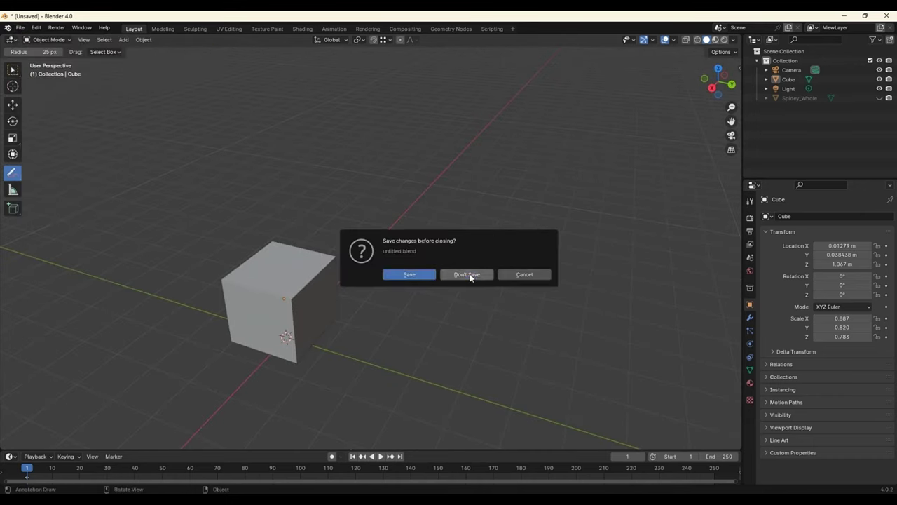
{"action": "left_click", "coordinate": [467, 275]}
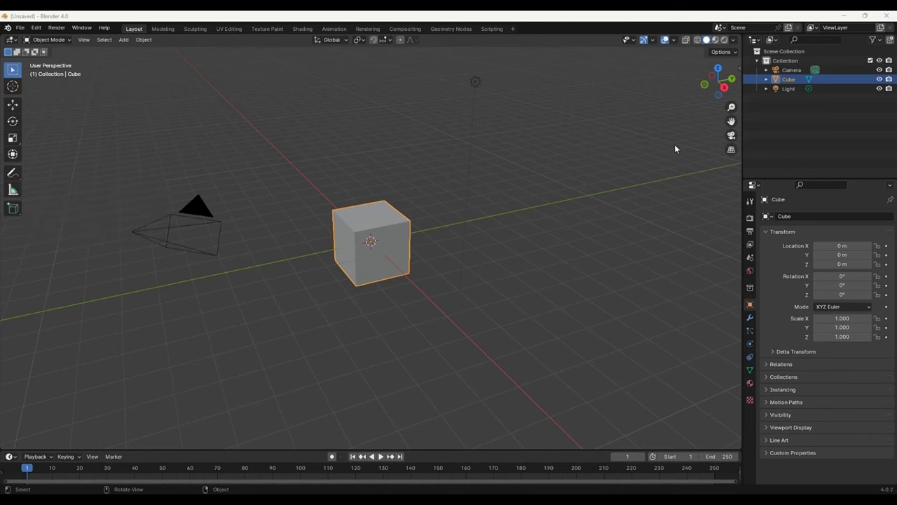
{"action": "left_click", "coordinate": [529, 221]}
{"action": "key", "text": "KP_7"}
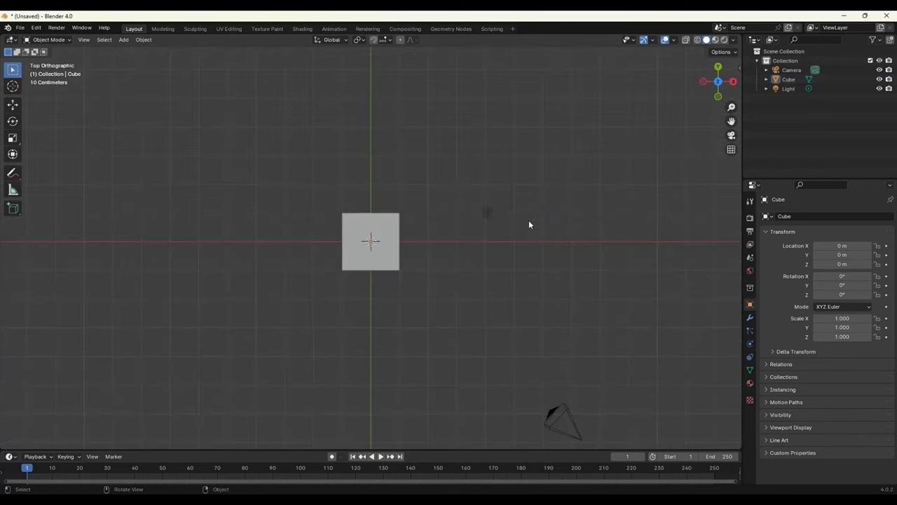
{"action": "scroll", "coordinate": [338, 272], "scroll_direction": "up", "scroll_amount": 3}
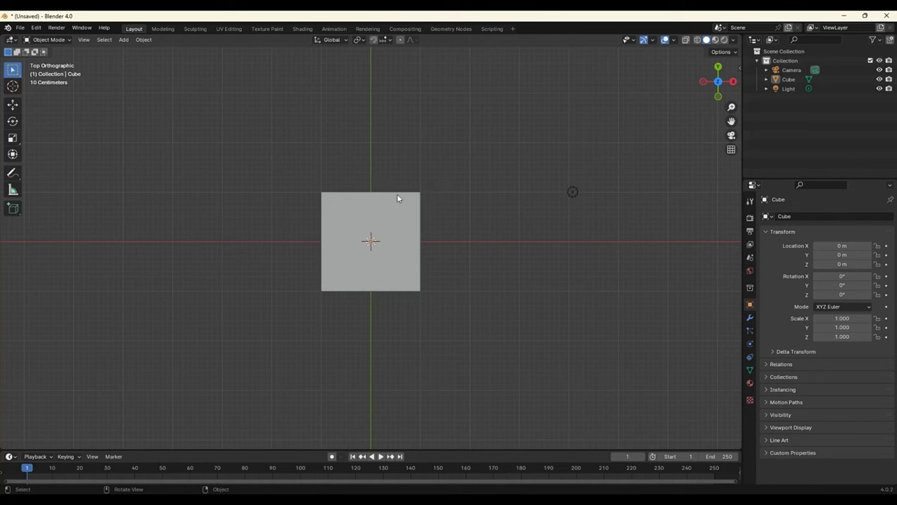
- With the Measure tool, measure the cube's top edge and bend the ruler to 45°
{"action": "left_click", "coordinate": [11, 190]}
{"action": "left_click", "coordinate": [329, 197]}
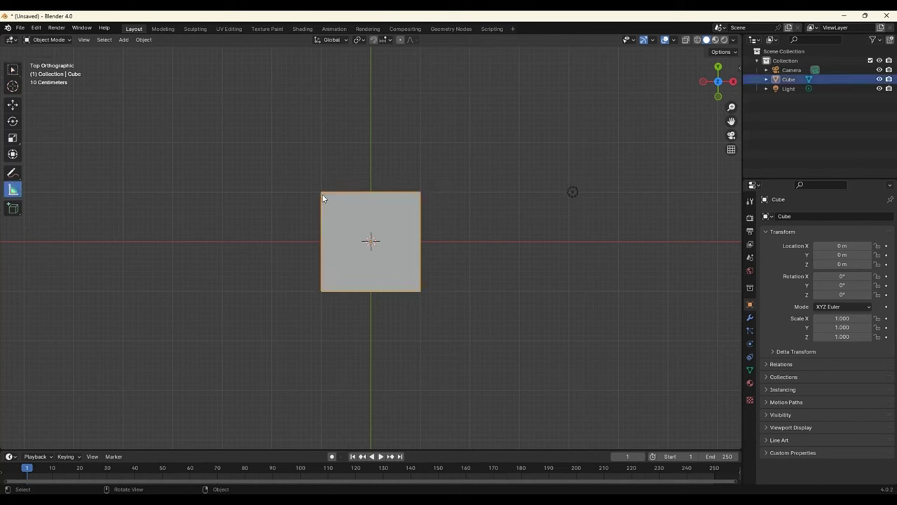
{"action": "left_click_drag", "start_coordinate": [323, 202], "coordinate": [421, 199]}
{"action": "left_click", "coordinate": [411, 233]}
{"action": "mouse_move", "coordinate": [330, 207]}
{"action": "left_mouse_down"}
{"action": "mouse_move", "coordinate": [335, 221]}
{"action": "mouse_move", "coordinate": [324, 199]}
{"action": "mouse_move", "coordinate": [377, 202]}
{"action": "mouse_move", "coordinate": [377, 195]}
{"action": "mouse_move", "coordinate": [377, 292]}
{"action": "mouse_move", "coordinate": [331, 294]}
{"action": "mouse_move", "coordinate": [420, 291]}
{"action": "left_mouse_up"}
- In perspective view, stretch a ruler across the top face diagonal, reading 2.82843 m
{"action": "mouse_move", "coordinate": [368, 216]}
{"action": "middle_mouse_down"}
{"action": "mouse_move", "coordinate": [369, 276]}
{"action": "mouse_move", "coordinate": [341, 334]}
{"action": "mouse_move", "coordinate": [321, 335]}
{"action": "mouse_move", "coordinate": [356, 357]}
{"action": "mouse_move", "coordinate": [219, 258]}
{"action": "middle_mouse_up"}
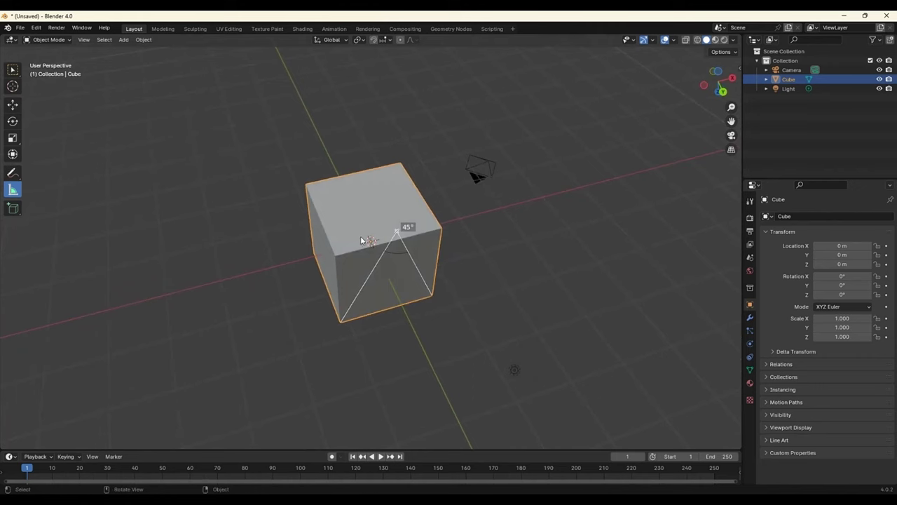
{"action": "mouse_move", "coordinate": [361, 240]}
{"action": "middle_mouse_down"}
{"action": "mouse_move", "coordinate": [320, 266]}
{"action": "mouse_move", "coordinate": [296, 266]}
{"action": "middle_mouse_up"}
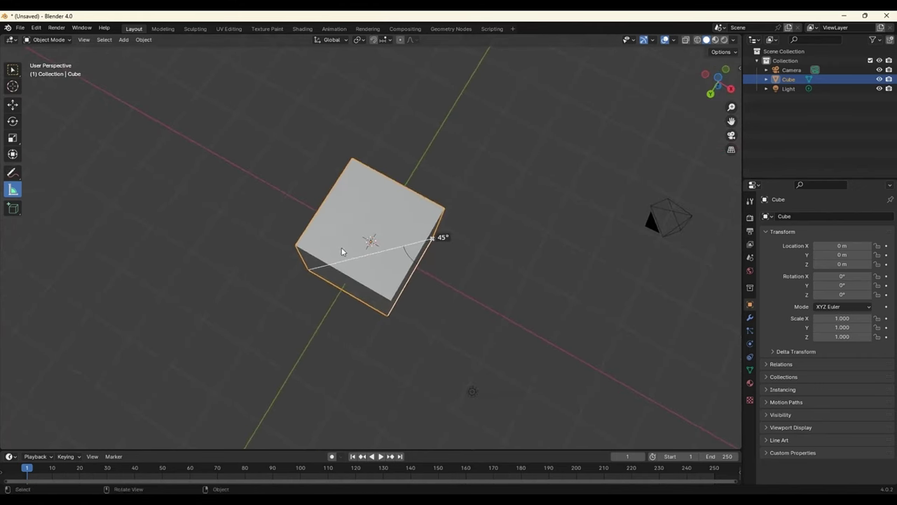
{"action": "left_click_drag", "start_coordinate": [389, 285], "coordinate": [356, 176]}
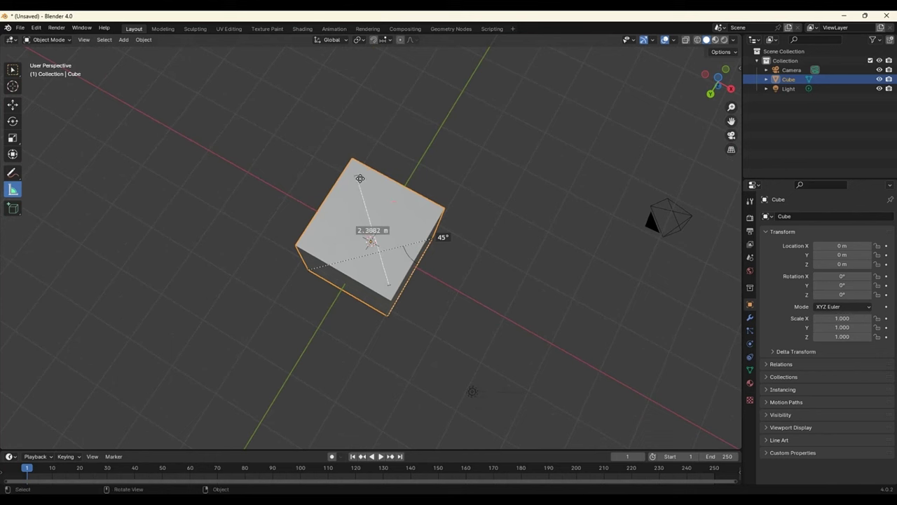
{"action": "mouse_move", "coordinate": [360, 178]}
{"action": "left_mouse_down"}
{"action": "mouse_move", "coordinate": [360, 187]}
{"action": "mouse_move", "coordinate": [359, 165]}
{"action": "left_mouse_up"}
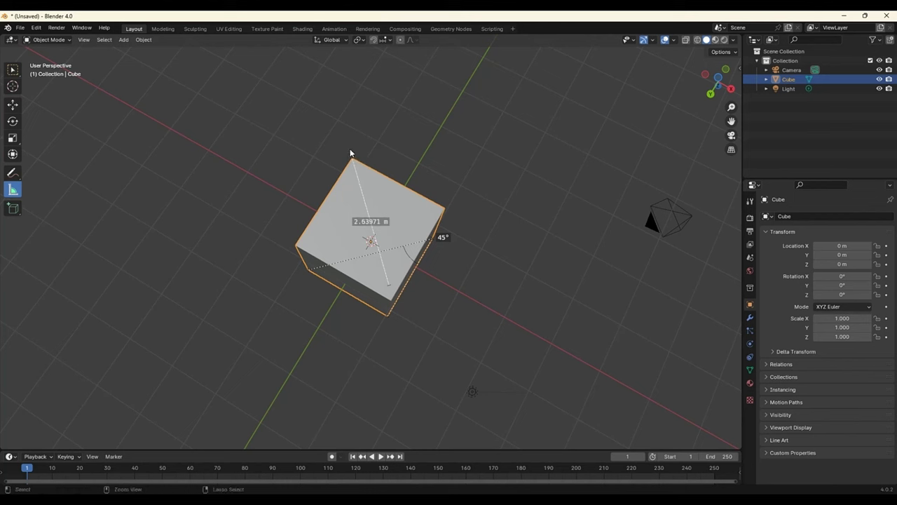
{"action": "mouse_move", "coordinate": [392, 287]}
{"action": "left_mouse_down"}
{"action": "mouse_move", "coordinate": [397, 237]}
{"action": "mouse_move", "coordinate": [386, 256]}
{"action": "mouse_move", "coordinate": [361, 263]}
{"action": "mouse_move", "coordinate": [384, 270]}
{"action": "mouse_move", "coordinate": [394, 300]}
{"action": "left_mouse_up"}
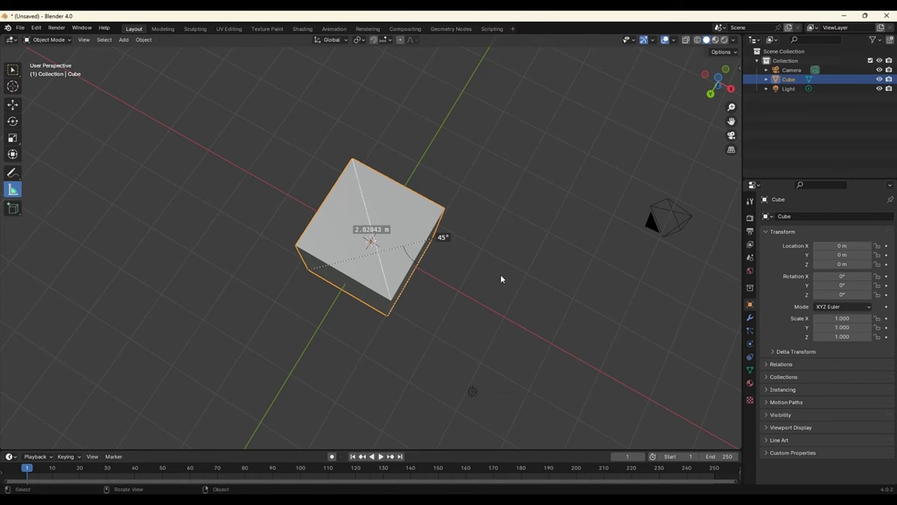
{"action": "mouse_move", "coordinate": [554, 270]}
{"action": "middle_mouse_down"}
{"action": "mouse_move", "coordinate": [384, 209]}
{"action": "mouse_move", "coordinate": [196, 217]}
{"action": "mouse_move", "coordinate": [370, 259]}
{"action": "mouse_move", "coordinate": [415, 199]}
{"action": "mouse_move", "coordinate": [507, 222]}
{"action": "middle_mouse_up"}
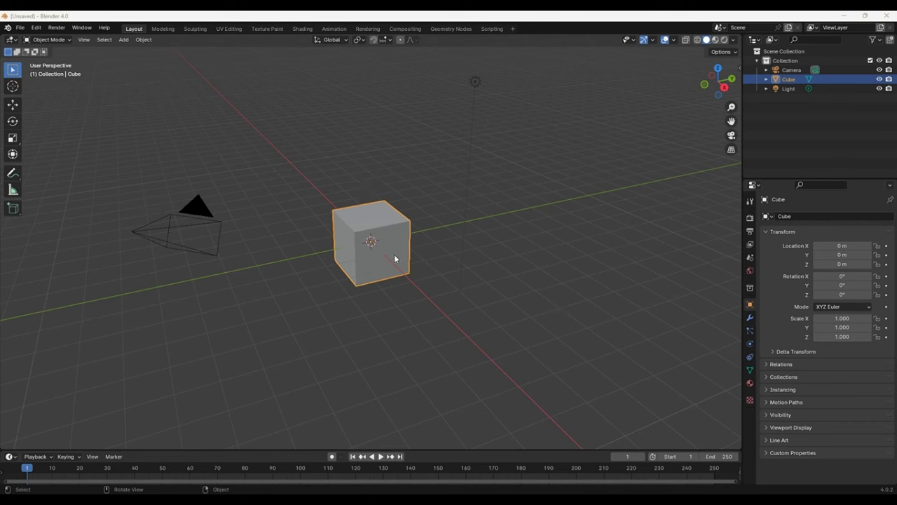
- Select the camera, the light and then the cube, and bring up the Shift+A Add menu
{"action": "left_click", "coordinate": [204, 208]}
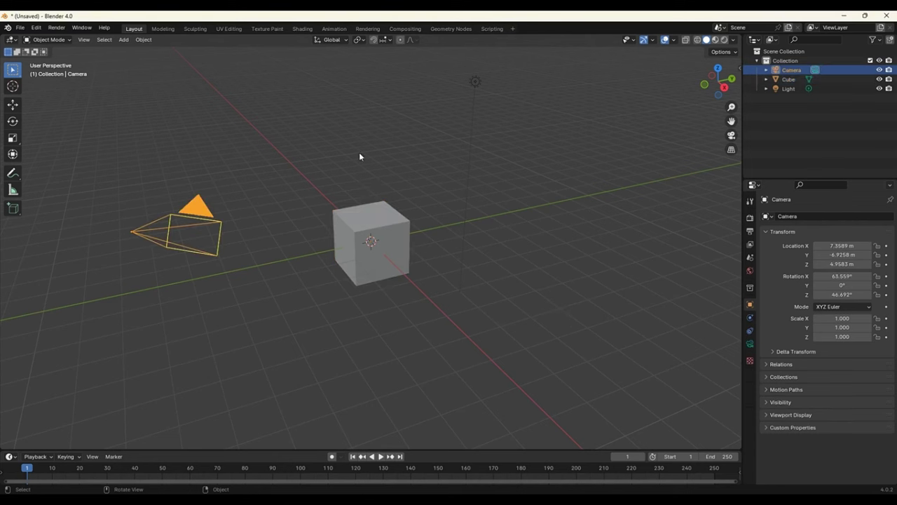
{"action": "left_click", "coordinate": [476, 82]}
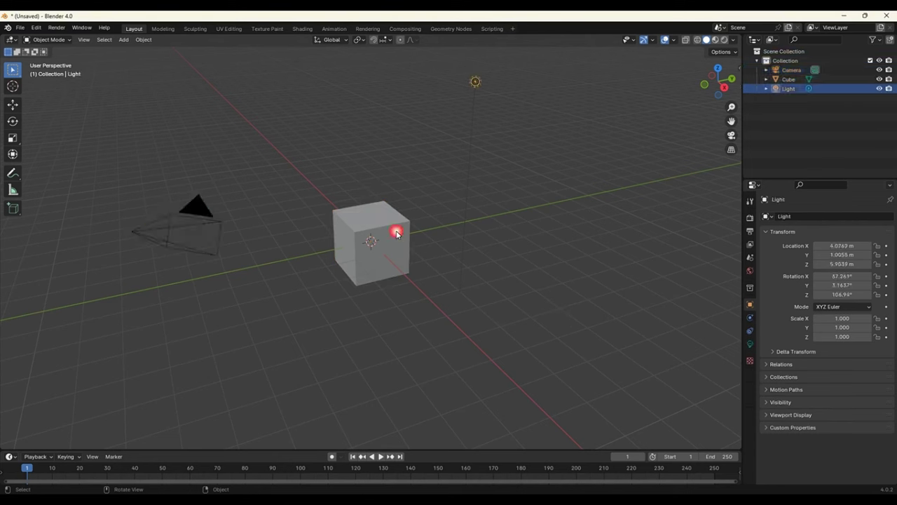
{"action": "left_click", "coordinate": [350, 245]}
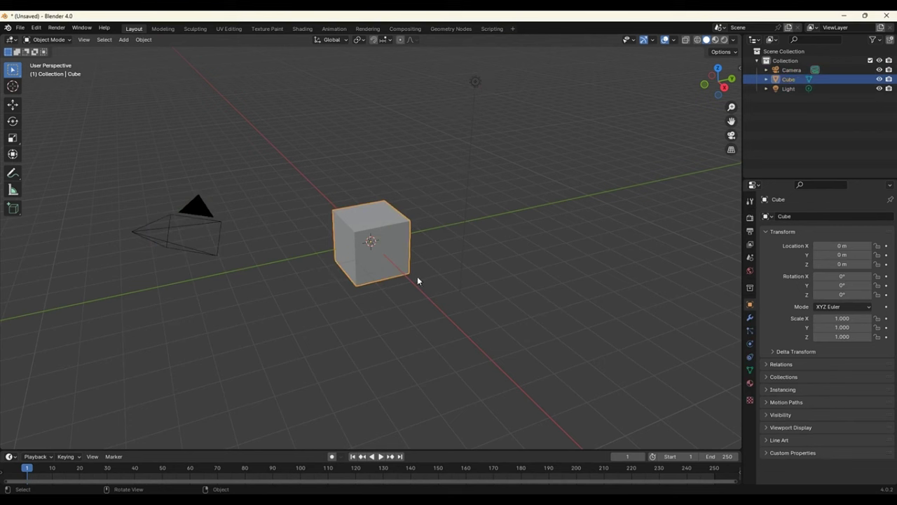
{"action": "key", "text": "shift+a"}
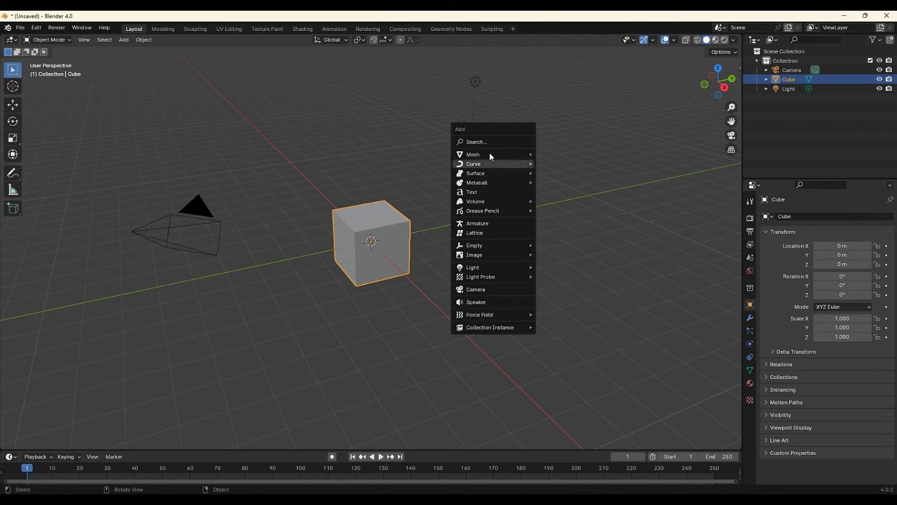
{"action": "mouse_move", "coordinate": [474, 154]}
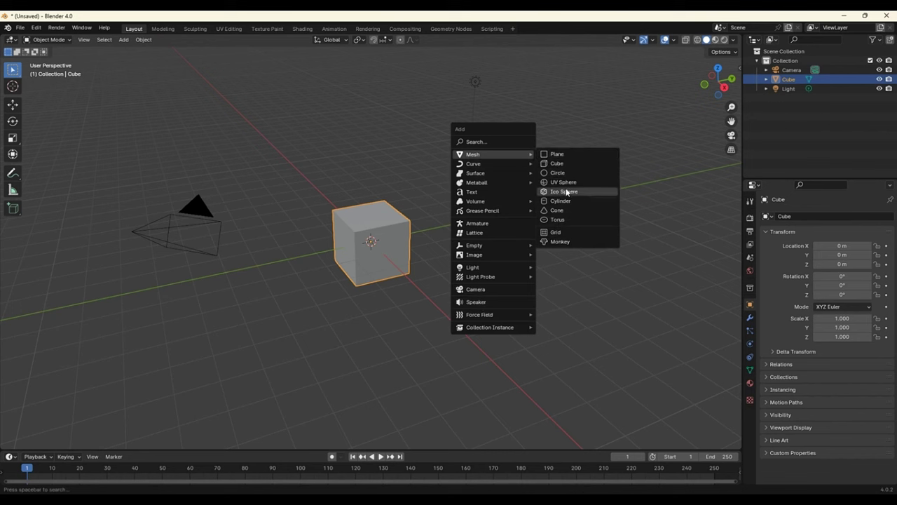
- Close the Add menu without adding anything and move the cube along Y
{"action": "left_click", "coordinate": [366, 349]}
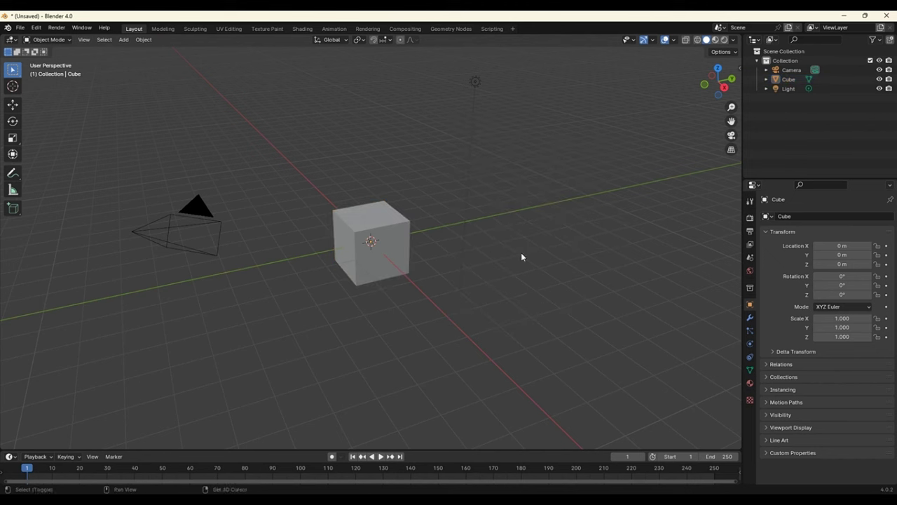
{"action": "left_click", "coordinate": [338, 218]}
{"action": "left_click", "coordinate": [13, 104]}
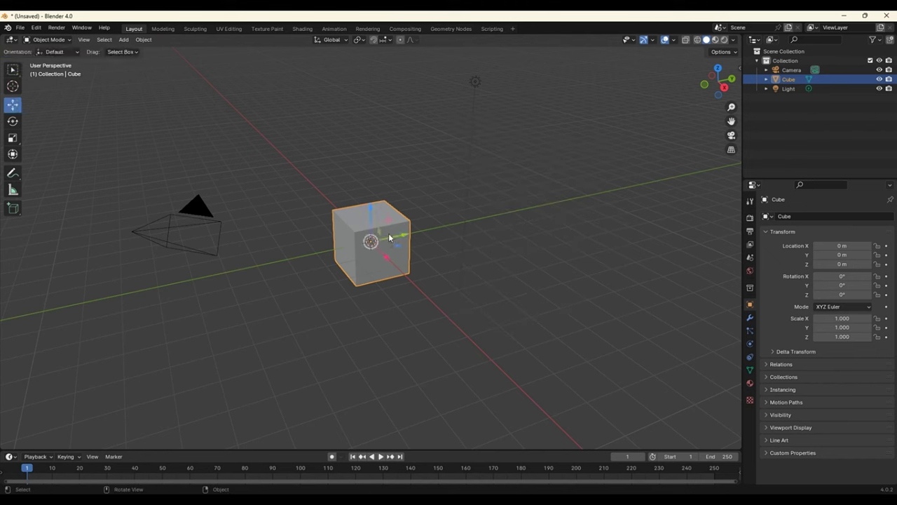
{"action": "left_click_drag", "start_coordinate": [396, 237], "coordinate": [575, 199]}
{"action": "left_click", "coordinate": [363, 265]}
- Add a UV sphere and move it along X to -9.6204 m
{"action": "key", "text": "shift+a"}
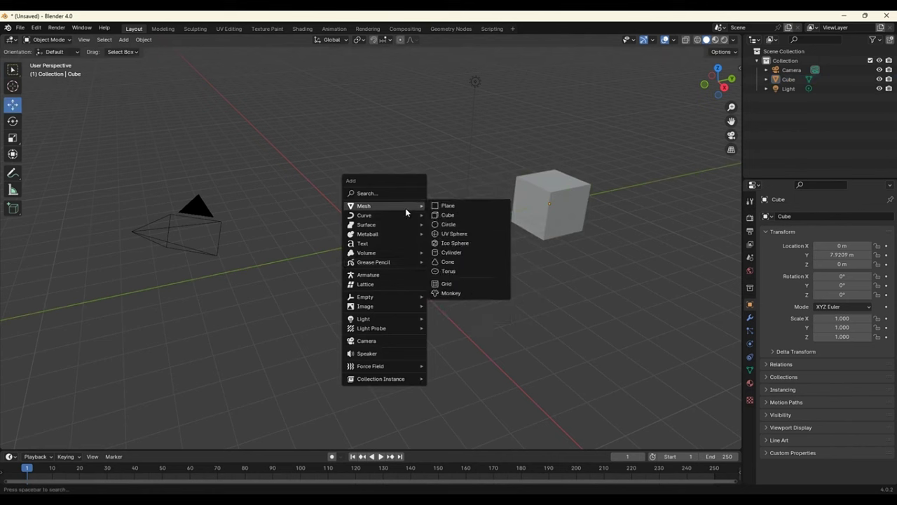
{"action": "left_click", "coordinate": [458, 234]}
{"action": "left_click", "coordinate": [487, 307]}
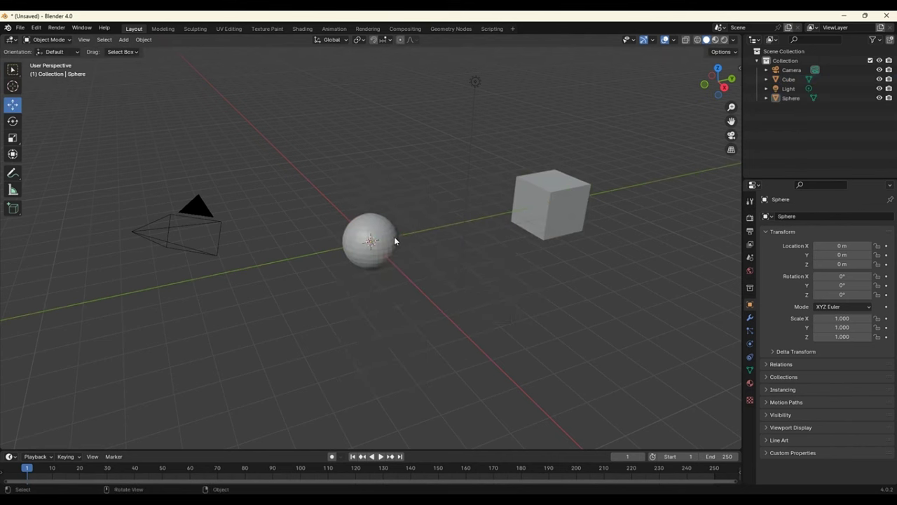
{"action": "left_click", "coordinate": [394, 237]}
{"action": "left_click_drag", "start_coordinate": [387, 260], "coordinate": [309, 181]}
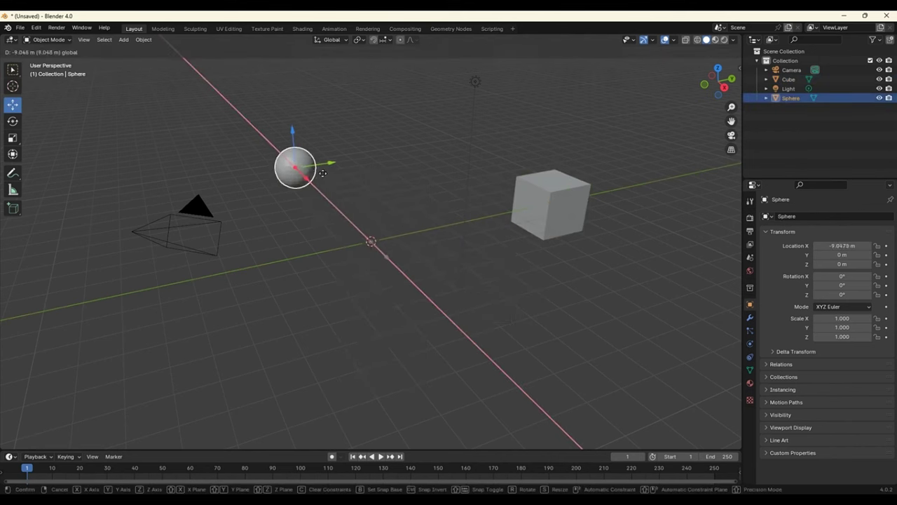
{"action": "left_click", "coordinate": [456, 261]}
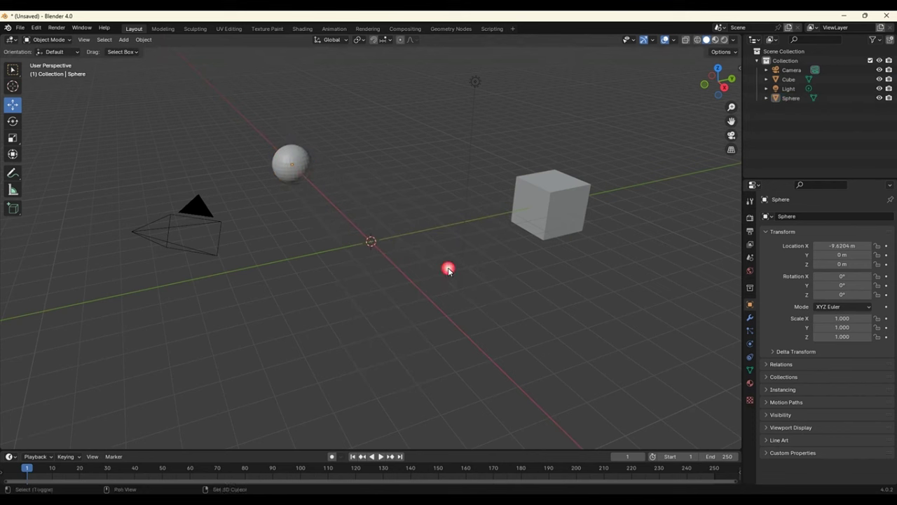
- Add a cylinder and move it toward the front right of the scene
{"action": "key", "text": "shift+a"}
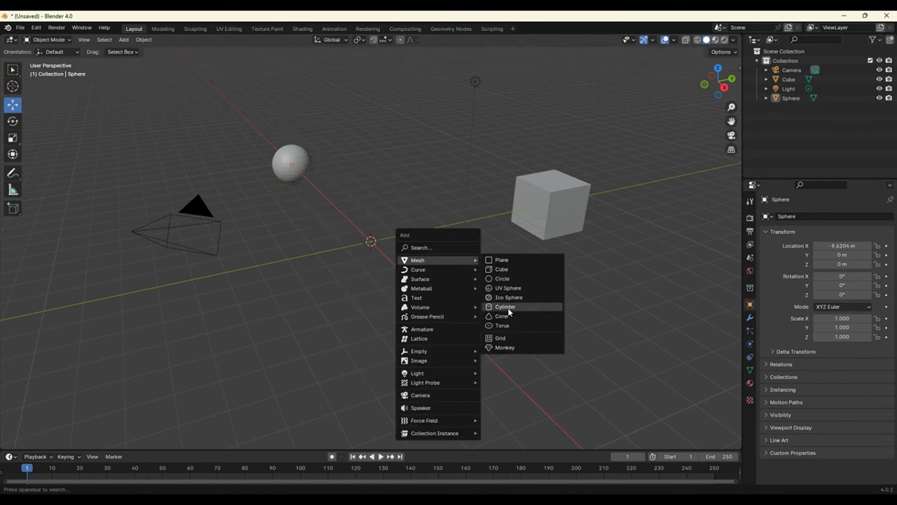
{"action": "left_click", "coordinate": [507, 307]}
{"action": "left_click_drag", "start_coordinate": [397, 238], "coordinate": [358, 352]}
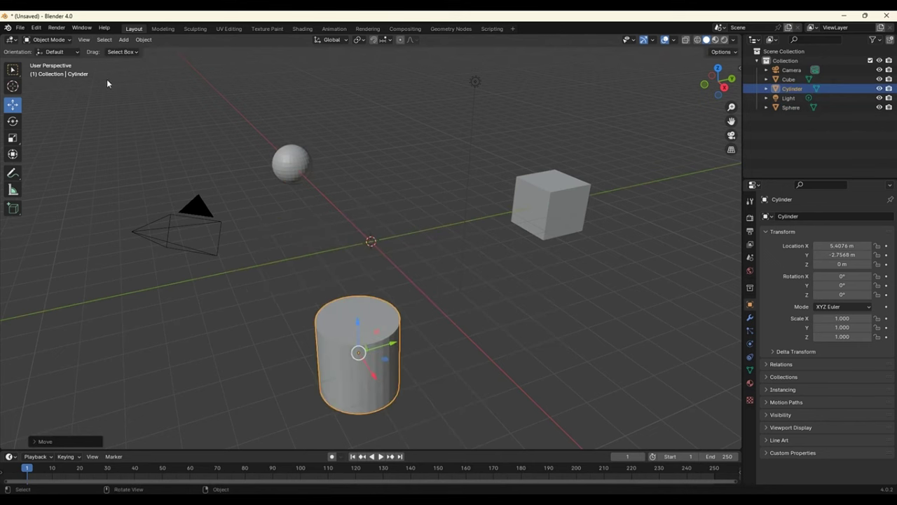
{"action": "left_click", "coordinate": [20, 28]}
- Start a new General scene without saving, then switch the selected cube into Edit Mode
{"action": "left_click", "coordinate": [182, 40]}
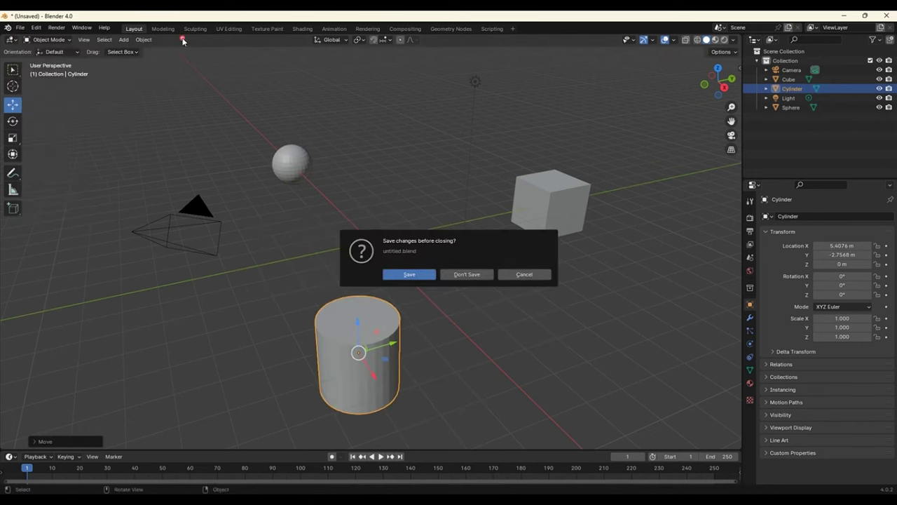
{"action": "left_click", "coordinate": [468, 275]}
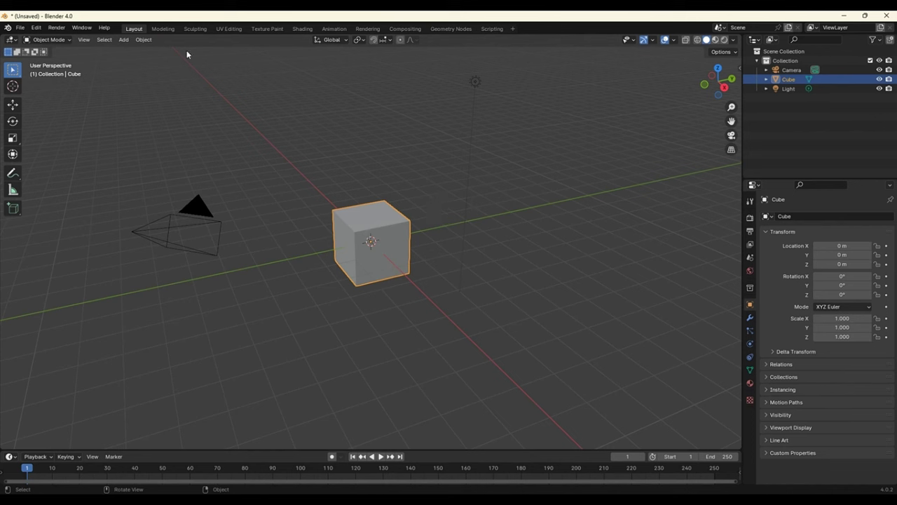
{"action": "left_click", "coordinate": [47, 39]}
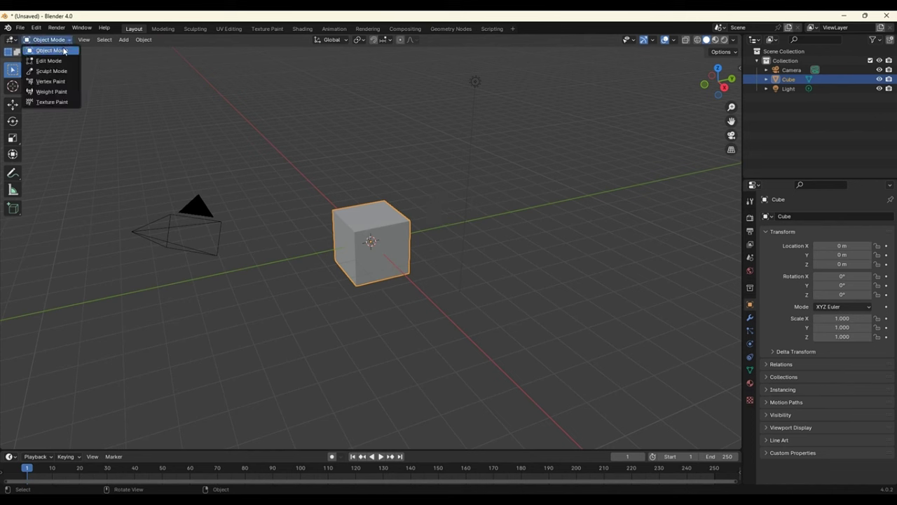
{"action": "left_click", "coordinate": [64, 50]}
{"action": "left_click", "coordinate": [275, 108]}
{"action": "left_click", "coordinate": [342, 241]}
{"action": "left_click", "coordinate": [52, 40]}
{"action": "left_click", "coordinate": [44, 61]}
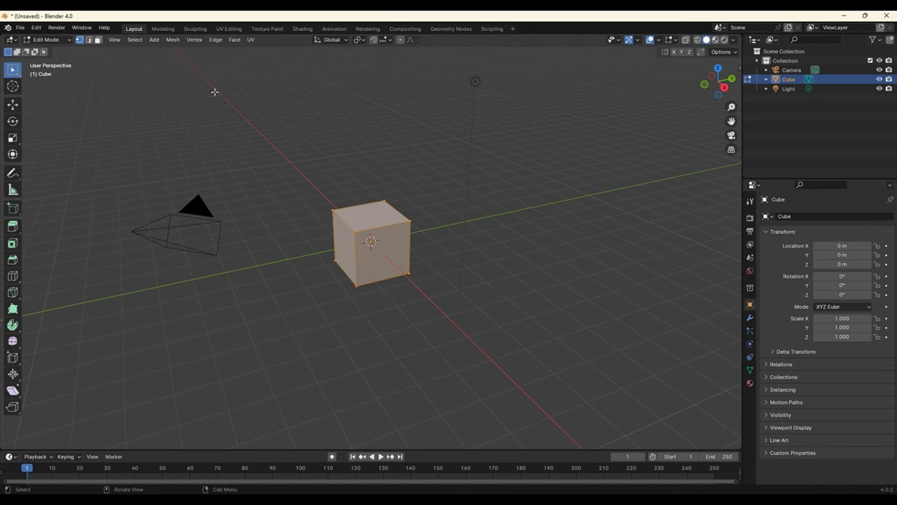
{"action": "left_click", "coordinate": [340, 176]}
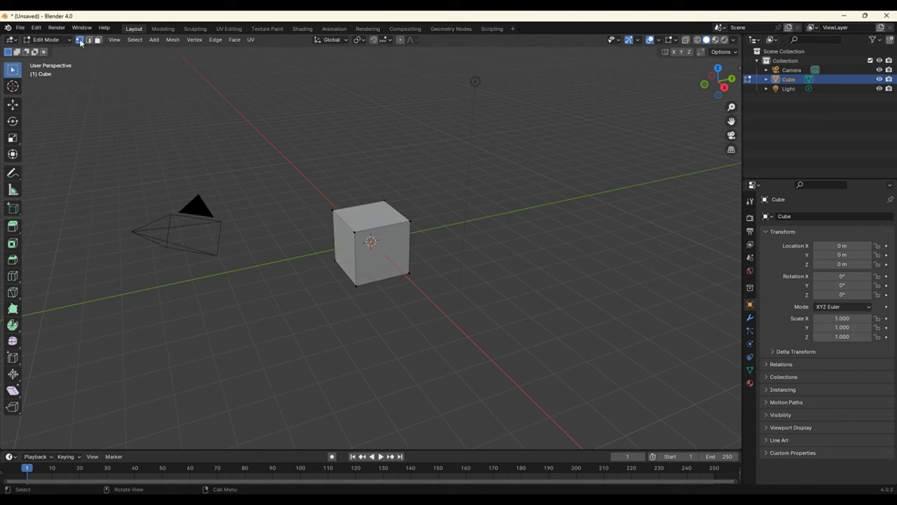
{"action": "left_click", "coordinate": [344, 231]}
{"action": "left_click", "coordinate": [384, 201]}
{"action": "left_click", "coordinate": [412, 223]}
{"action": "left_click", "coordinate": [333, 210]}
{"action": "left_click", "coordinate": [12, 106]}
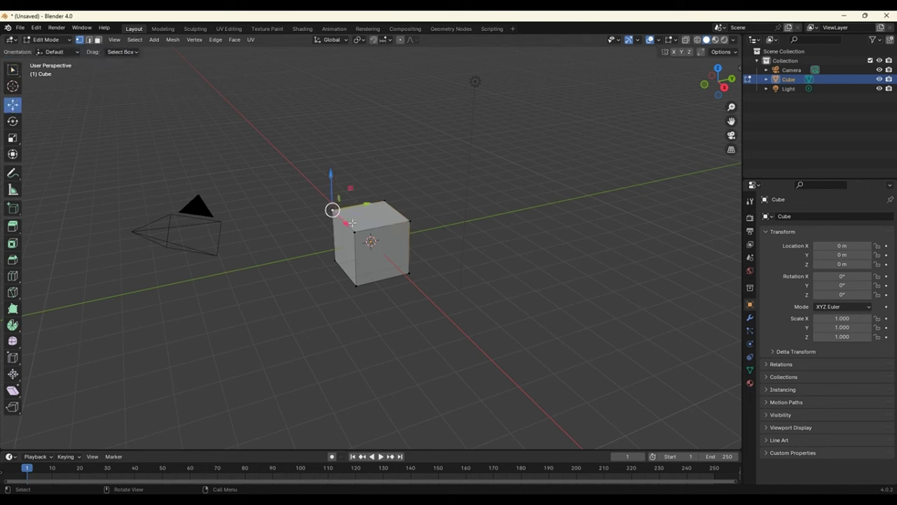
{"action": "left_click_drag", "start_coordinate": [347, 227], "coordinate": [280, 159]}
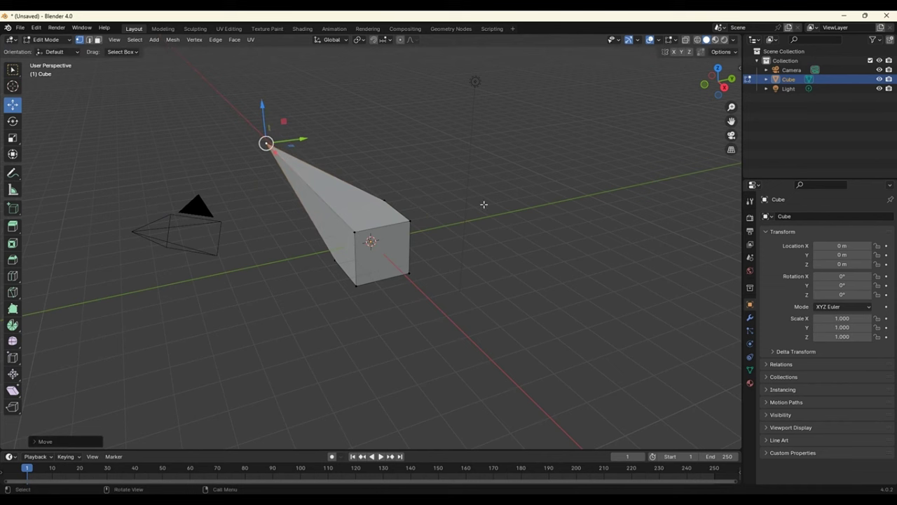
{"action": "left_click", "coordinate": [63, 43]}
{"action": "left_click", "coordinate": [54, 51]}
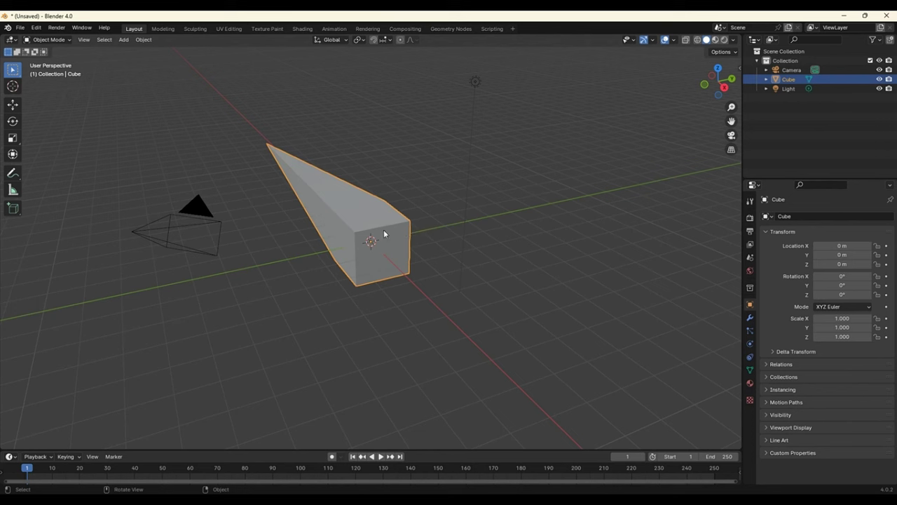
{"action": "left_click", "coordinate": [48, 39]}
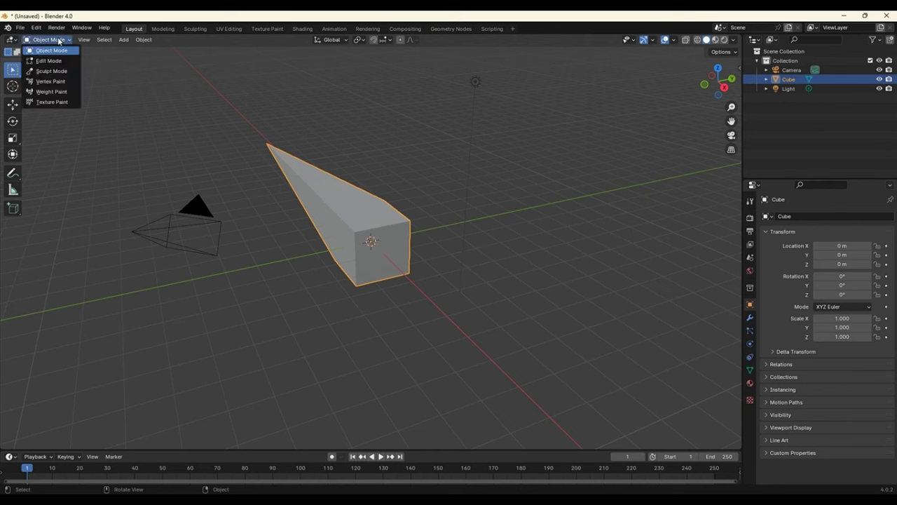
{"action": "left_click", "coordinate": [52, 61]}
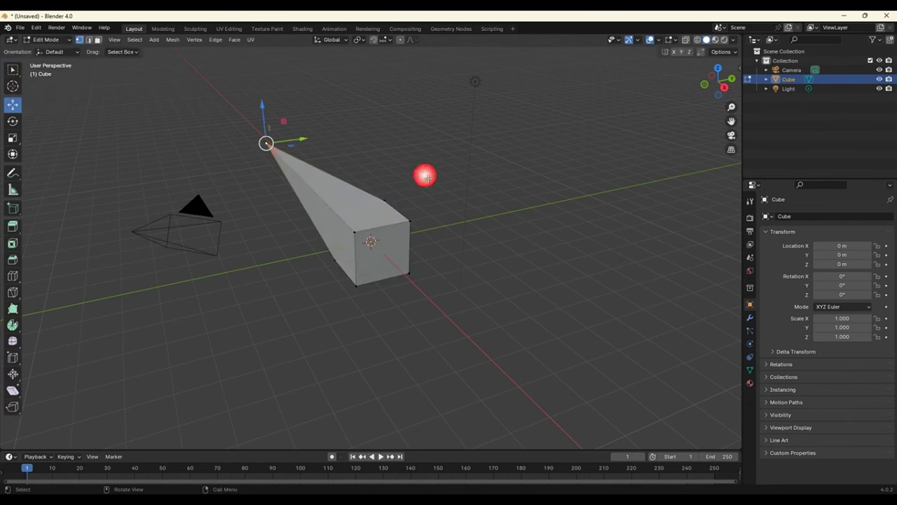
{"action": "left_click", "coordinate": [389, 202]}
{"action": "key", "text": "g"}
{"action": "key", "text": "z"}
{"action": "left_click", "coordinate": [457, 209]}
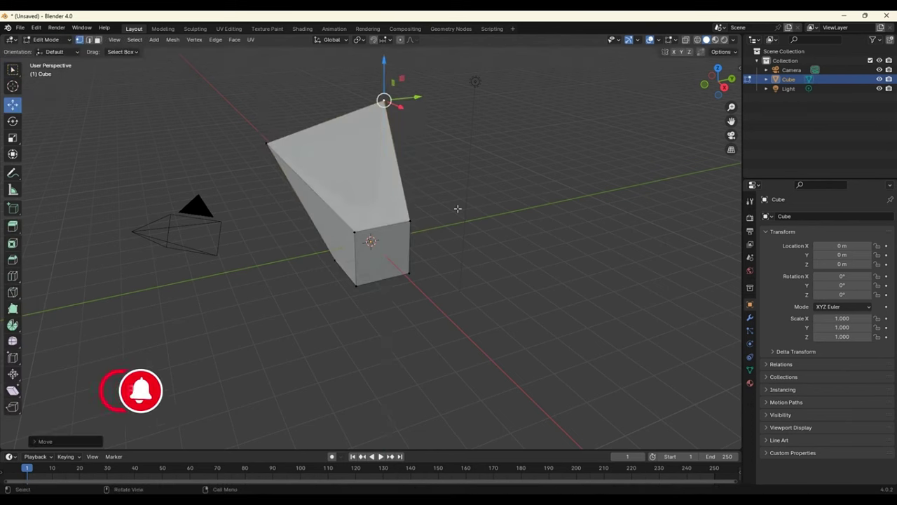
{"action": "key", "text": "ctrl+z"}
{"action": "key", "text": "ctrl+z"}
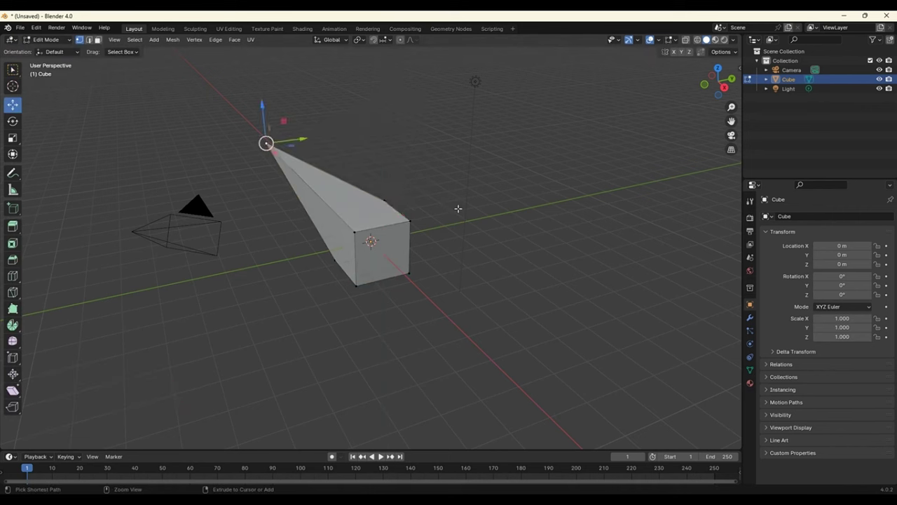
{"action": "key", "text": "ctrl+z"}
{"action": "key", "text": "ctrl+shift+z"}
{"action": "key", "text": "ctrl+z"}
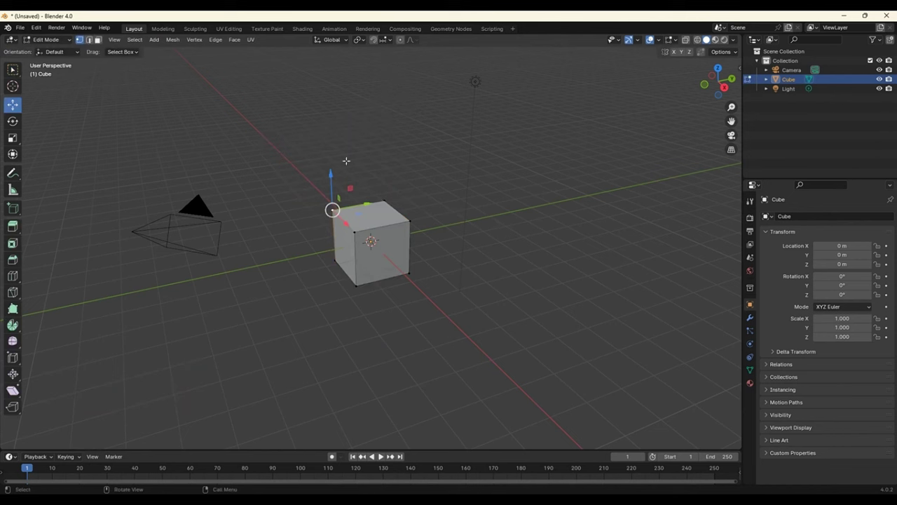
{"action": "left_click", "coordinate": [89, 39]}
{"action": "left_click", "coordinate": [361, 206]}
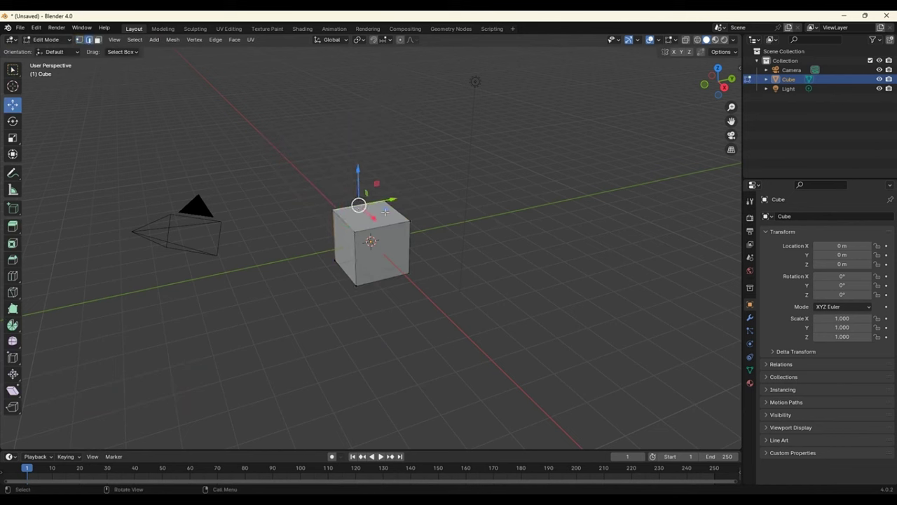
{"action": "mouse_move", "coordinate": [363, 176]}
{"action": "left_mouse_down"}
{"action": "mouse_move", "coordinate": [378, 161]}
{"action": "mouse_move", "coordinate": [306, 98]}
{"action": "left_mouse_up"}
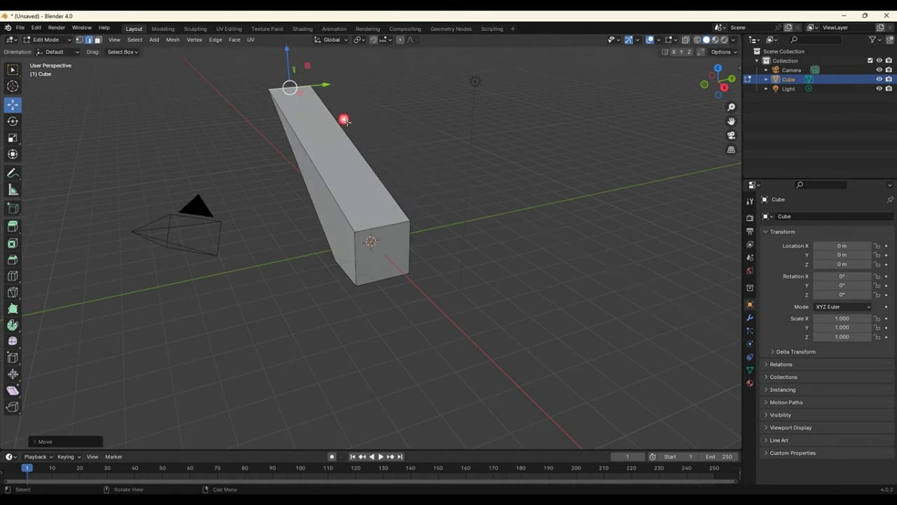
{"action": "key", "text": "ctrl+z"}
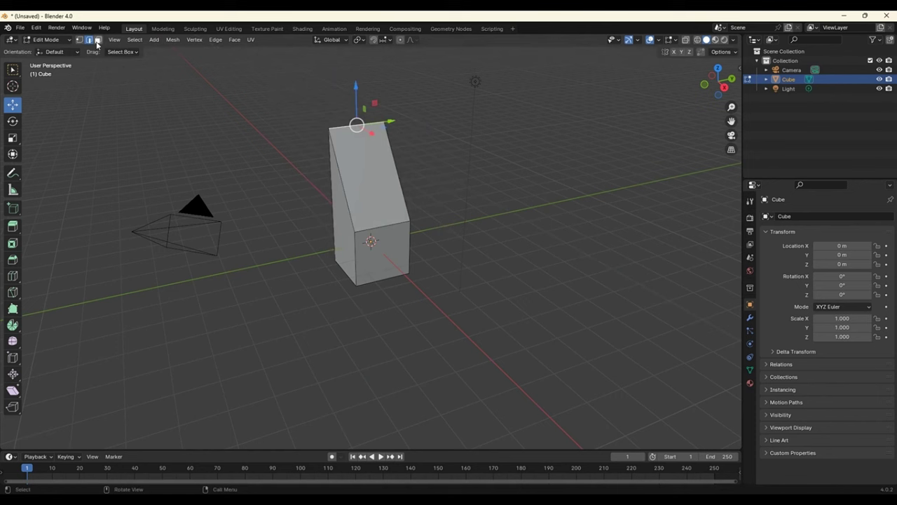
{"action": "key", "text": "ctrl+z"}
{"action": "key", "text": "ctrl+z"}
{"action": "key", "text": "ctrl+z"}
{"action": "left_click", "coordinate": [285, 114]}
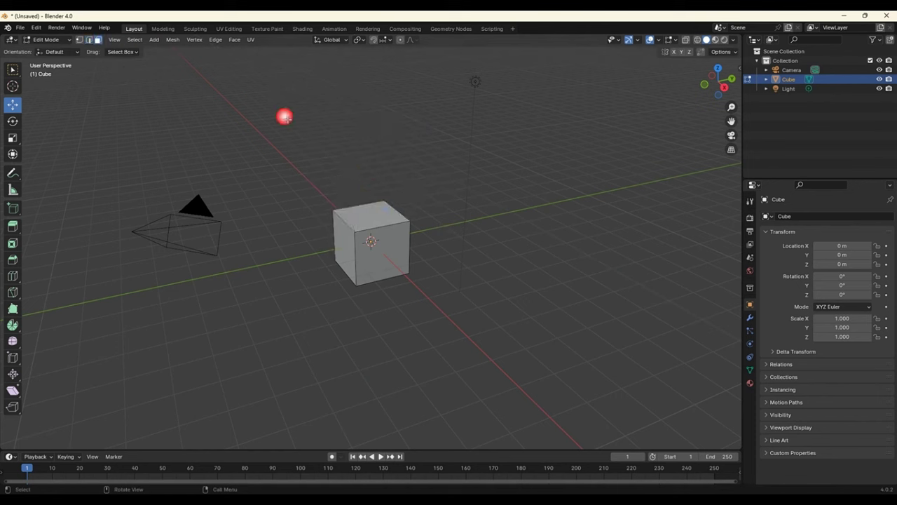
- Raise the cube's top face and shrink it into a small tip
{"action": "left_click", "coordinate": [374, 211]}
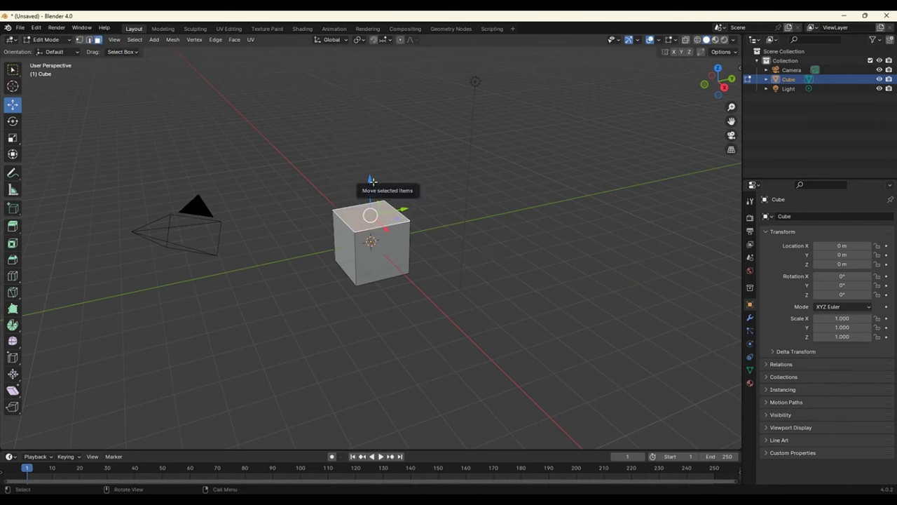
{"action": "left_click_drag", "start_coordinate": [370, 180], "coordinate": [227, 164]}
{"action": "left_click", "coordinate": [12, 137]}
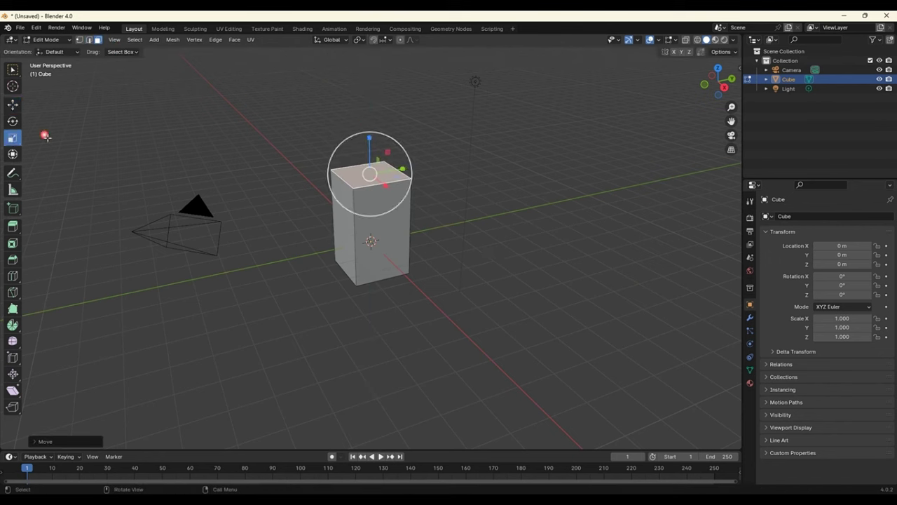
{"action": "left_click_drag", "start_coordinate": [408, 169], "coordinate": [369, 173]}
{"action": "key", "text": "ctrl+z"}
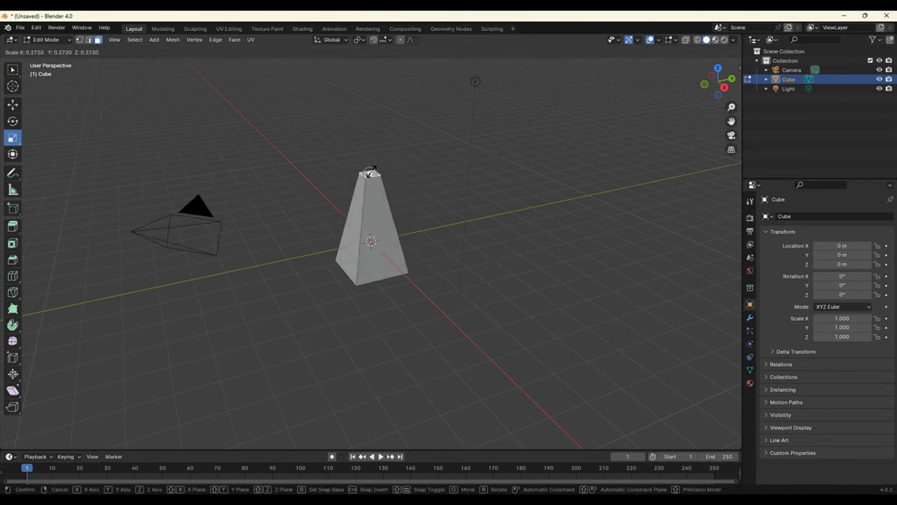
{"action": "left_click_drag", "start_coordinate": [370, 173], "coordinate": [371, 171]}
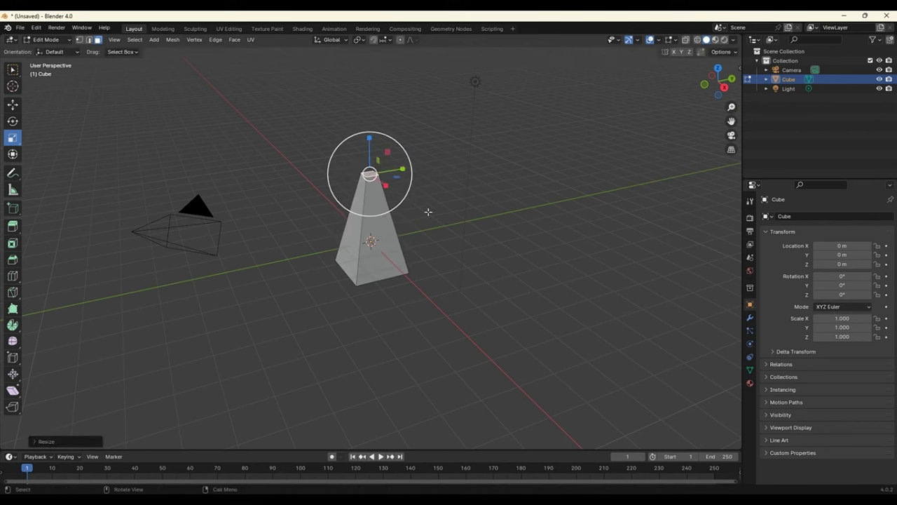
{"action": "left_click_drag", "start_coordinate": [370, 138], "coordinate": [371, 172]}
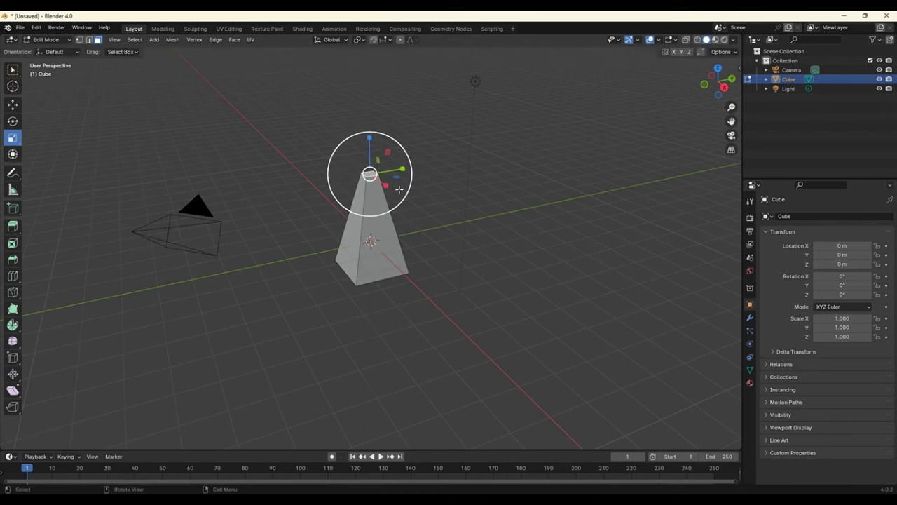
- Lower the pyramid's apex along Z, then try scaling the whole mesh with A and S
{"action": "left_click", "coordinate": [13, 104]}
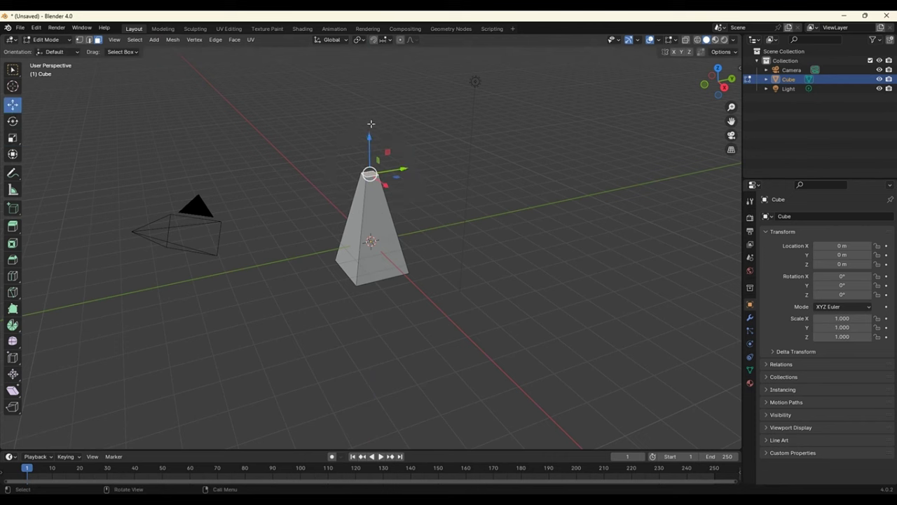
{"action": "left_click_drag", "start_coordinate": [372, 136], "coordinate": [374, 195]}
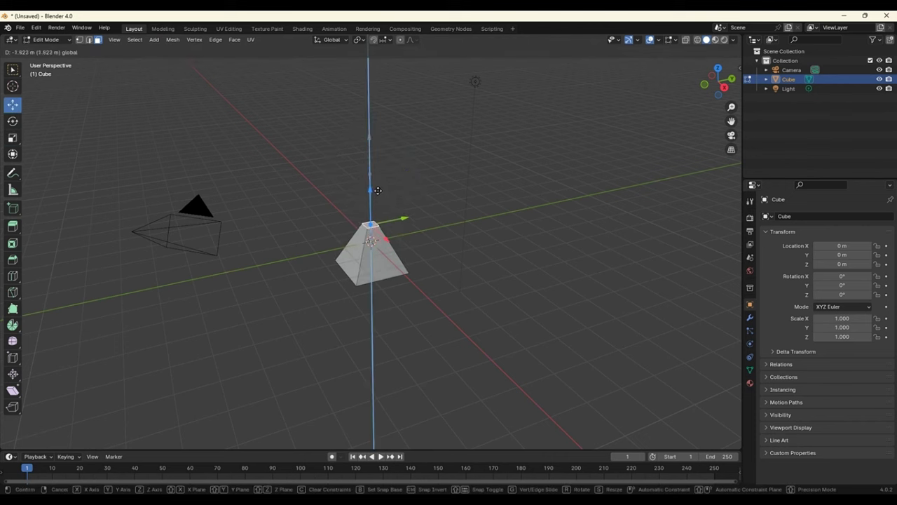
{"action": "key", "text": "a"}
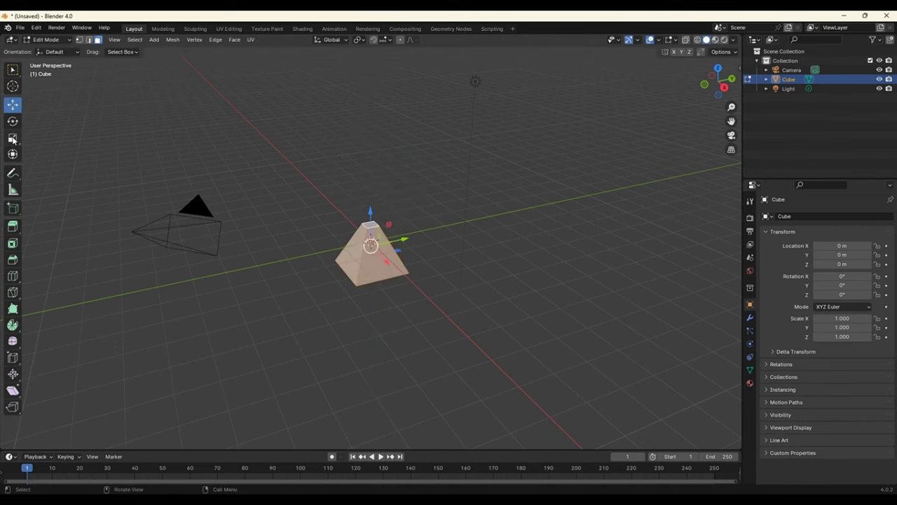
{"action": "key", "text": "s"}
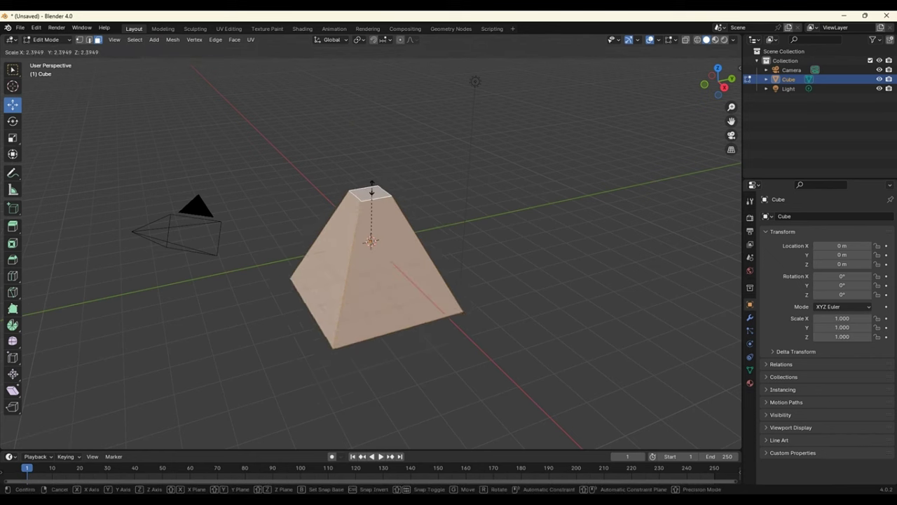
{"action": "left_click", "coordinate": [408, 235]}
- Move the apex vertex, try scaling the top, cancel with right-click and deselect all
{"action": "left_click", "coordinate": [370, 223]}
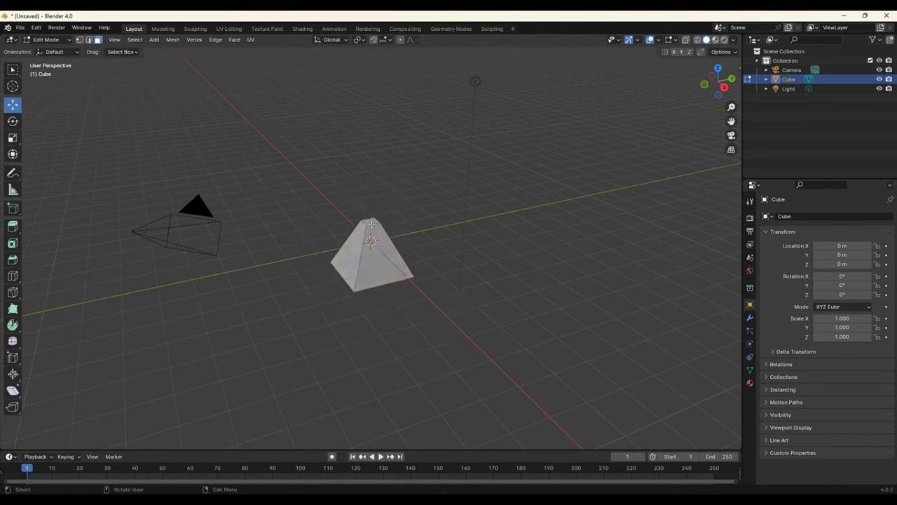
{"action": "left_click", "coordinate": [372, 224]}
{"action": "left_click", "coordinate": [387, 241]}
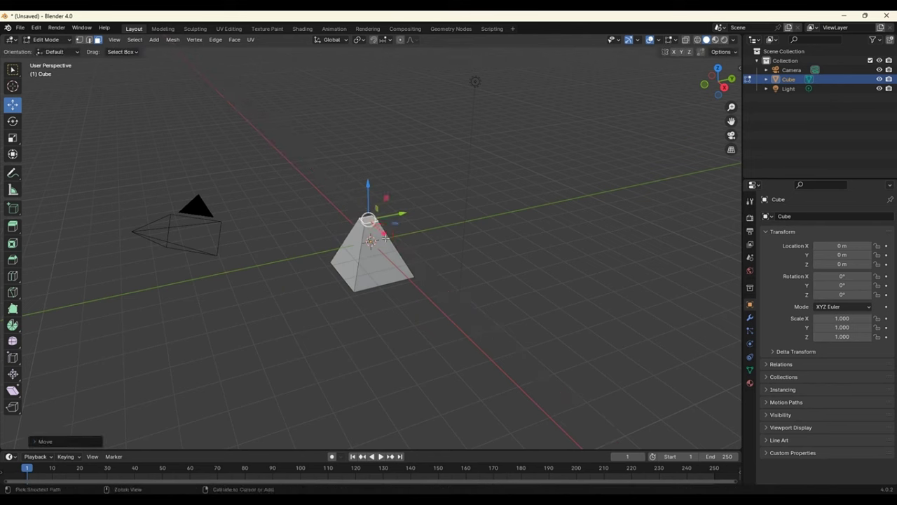
{"action": "left_click", "coordinate": [391, 236]}
{"action": "left_click", "coordinate": [378, 224]}
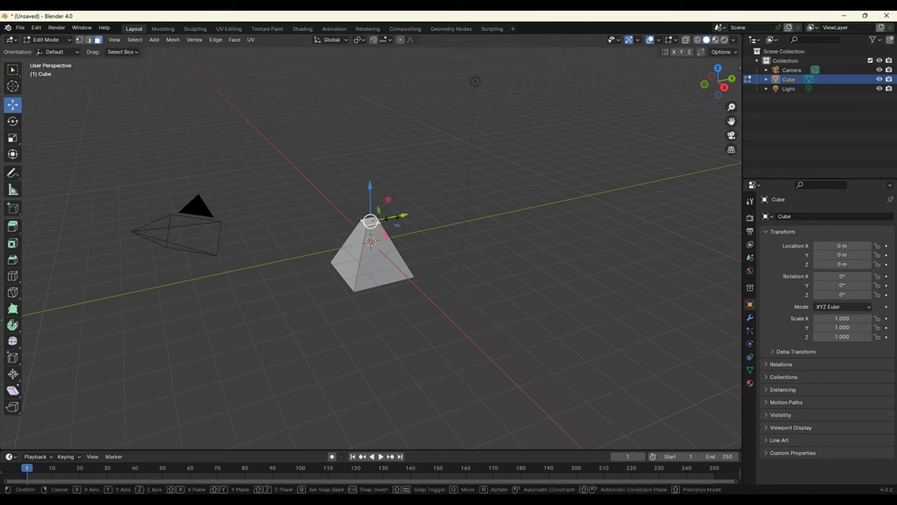
{"action": "key", "text": "s"}
{"action": "right_click", "coordinate": [383, 221]}
{"action": "left_click", "coordinate": [494, 297]}
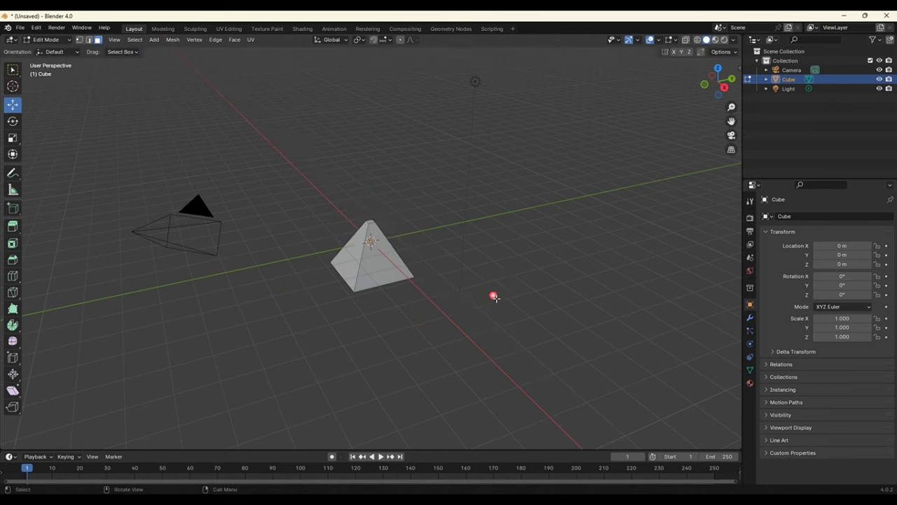
- Start a new General scene, discarding the unsaved pyramid with Don't Save
{"action": "left_click", "coordinate": [20, 28]}
{"action": "mouse_move", "coordinate": [35, 38]}
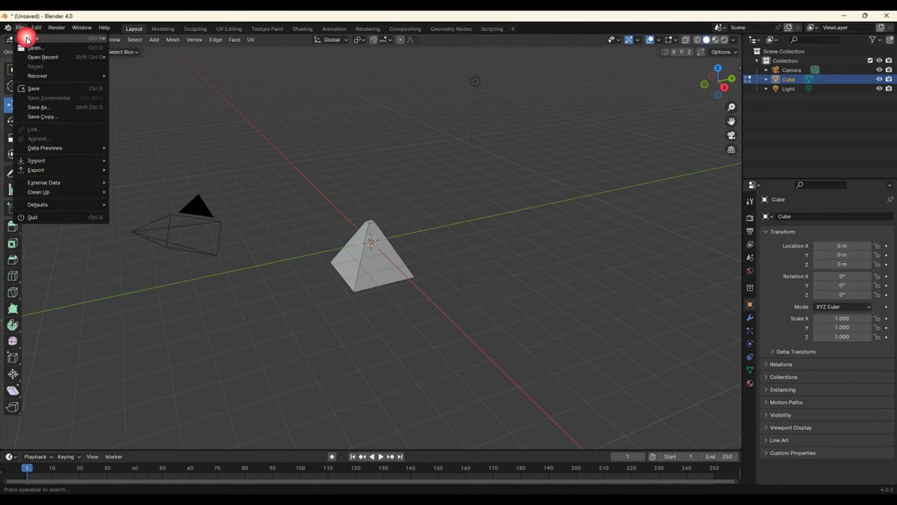
{"action": "left_click", "coordinate": [160, 39]}
{"action": "left_click", "coordinate": [463, 275]}
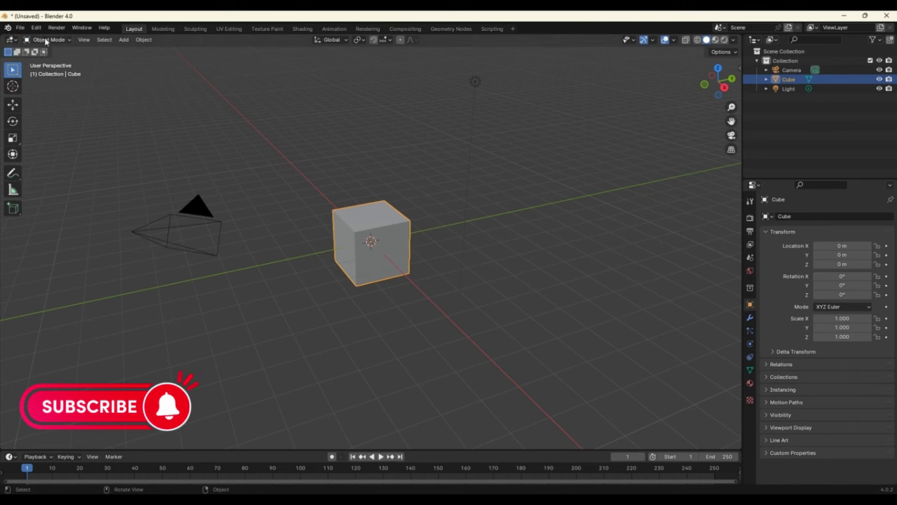
- Select the camera, the light and finally the cube, then show the interaction mode list
{"action": "left_click", "coordinate": [46, 40]}
{"action": "left_click", "coordinate": [283, 159]}
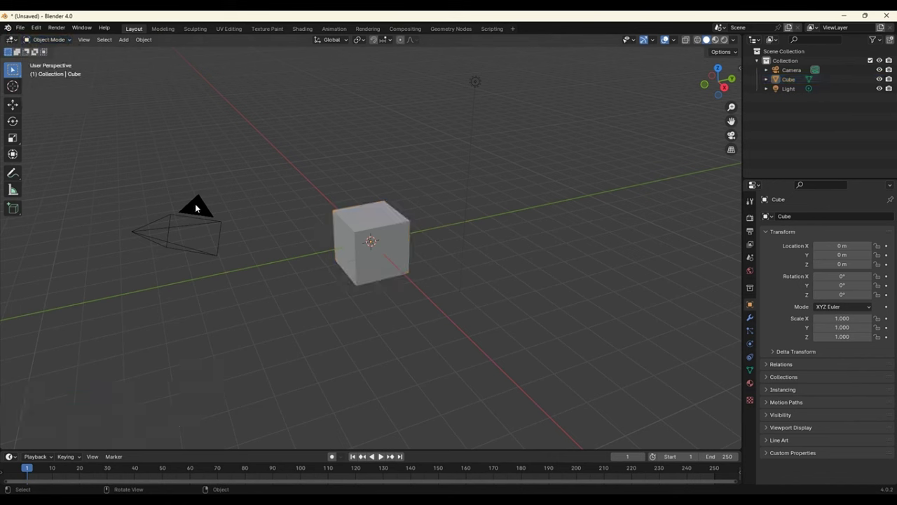
{"action": "left_click", "coordinate": [198, 208]}
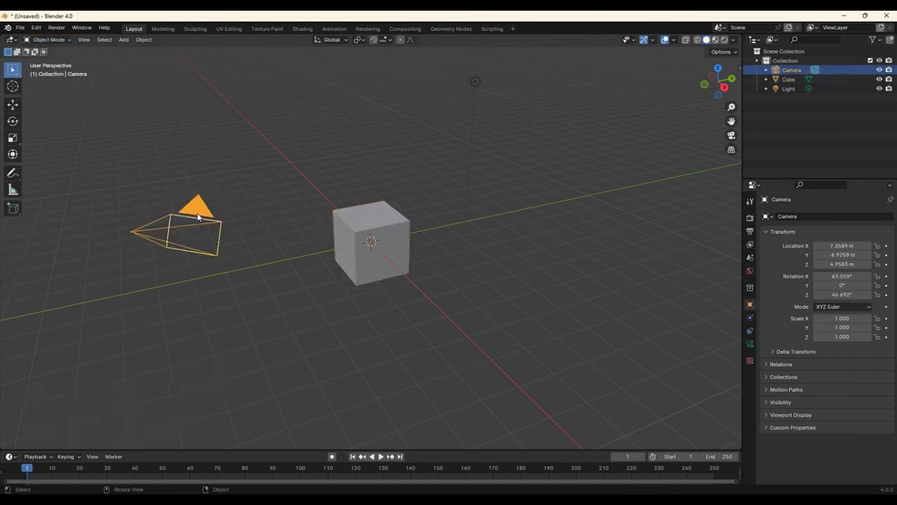
{"action": "left_click", "coordinate": [470, 82]}
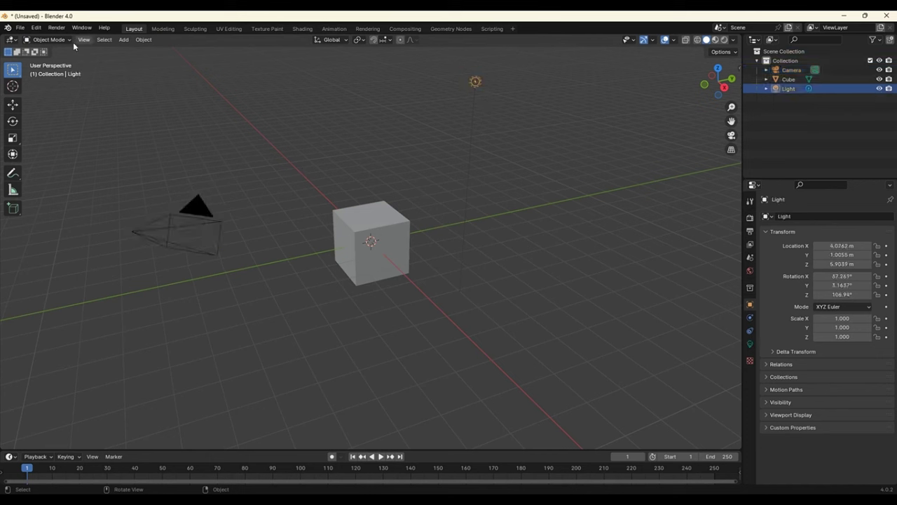
{"action": "left_click", "coordinate": [331, 216]}
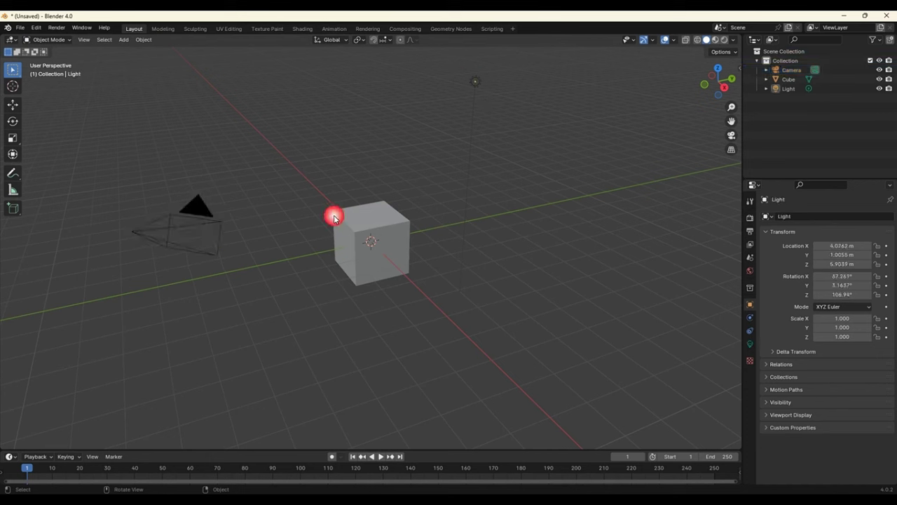
{"action": "left_click", "coordinate": [392, 230]}
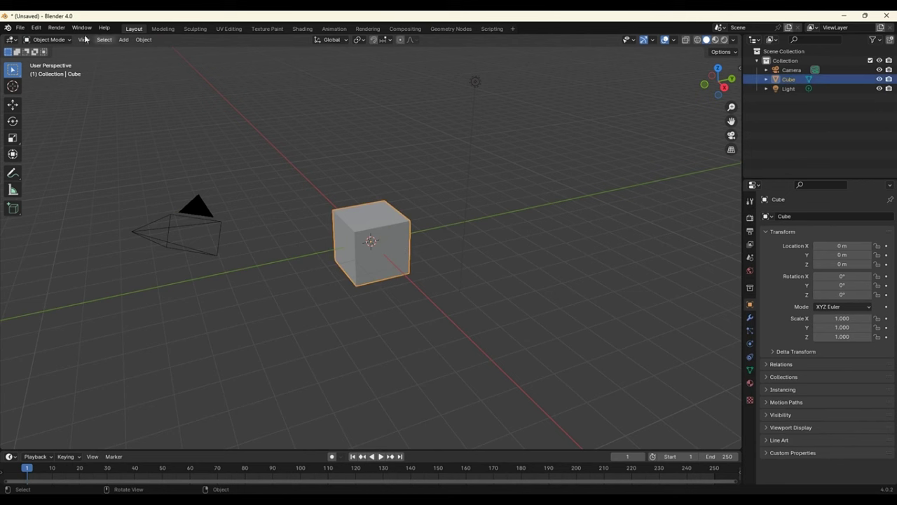
{"action": "left_click", "coordinate": [49, 40]}
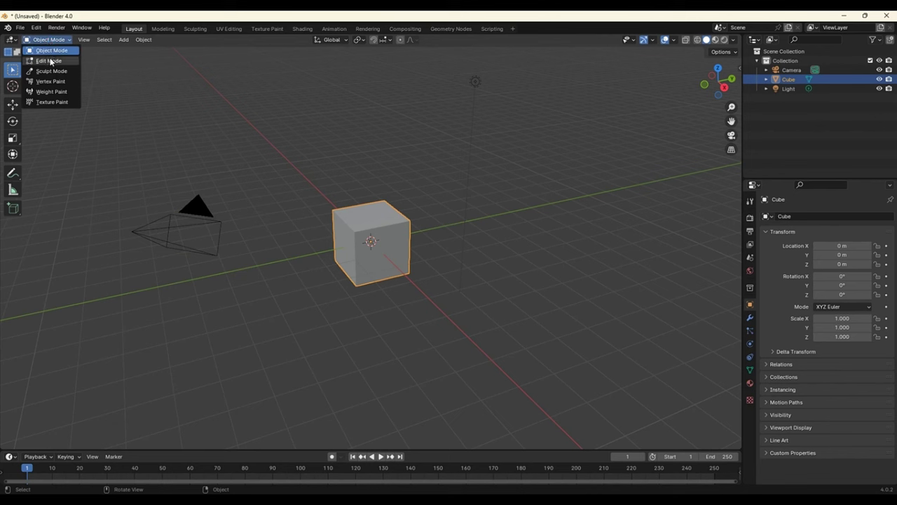
- Enter Edit Mode and shift-select top vertices, undoing a trial move of the edge
{"action": "left_click", "coordinate": [50, 61]}
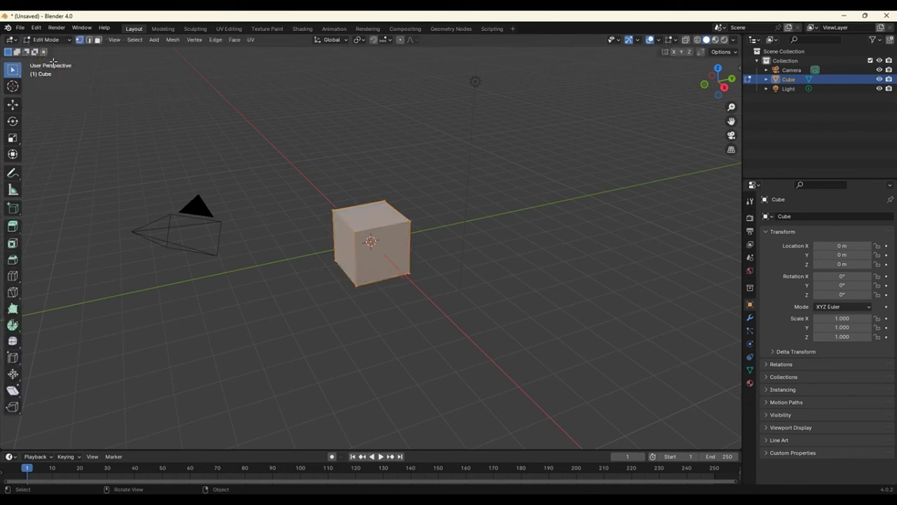
{"action": "left_click", "coordinate": [332, 208]}
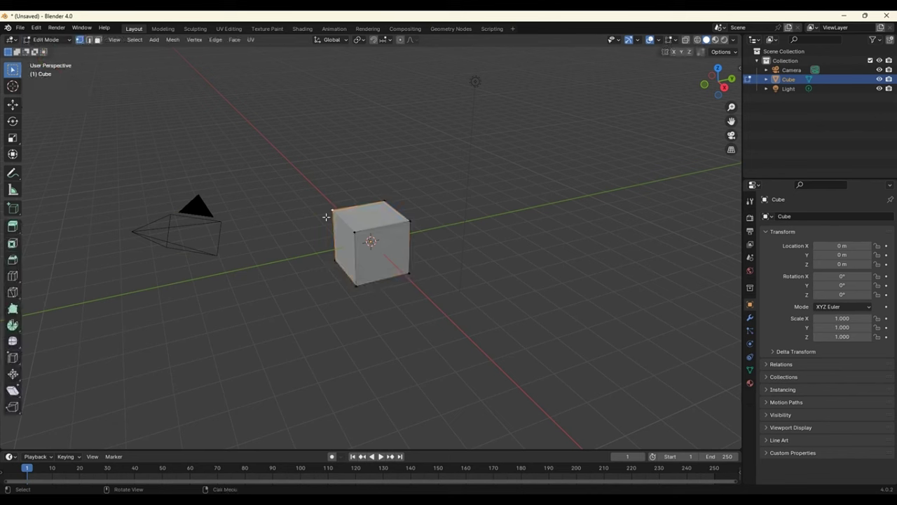
{"action": "left_click", "coordinate": [385, 202], "text": "shift"}
{"action": "left_click", "coordinate": [13, 104]}
{"action": "left_click_drag", "start_coordinate": [393, 200], "coordinate": [487, 190]}
{"action": "key", "text": "ctrl+z"}
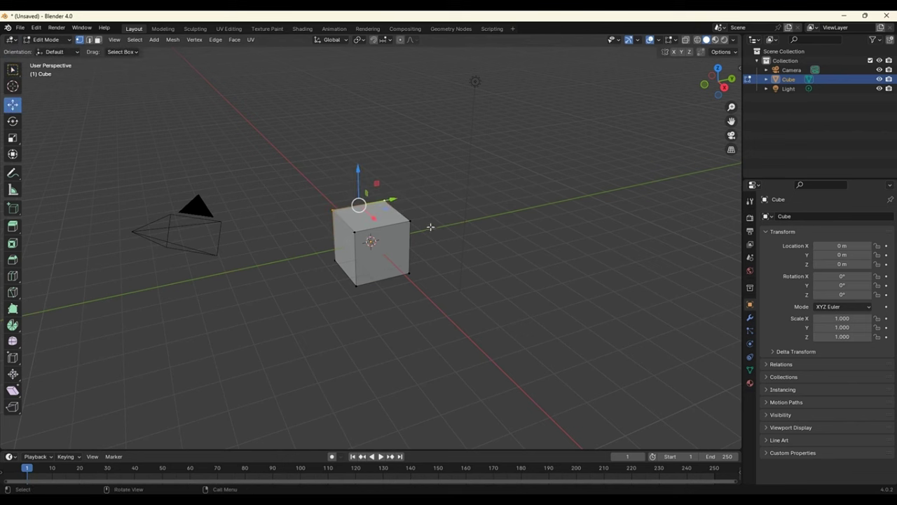
{"action": "left_click", "coordinate": [410, 221], "text": "shift"}
{"action": "left_click", "coordinate": [355, 287], "text": "shift"}
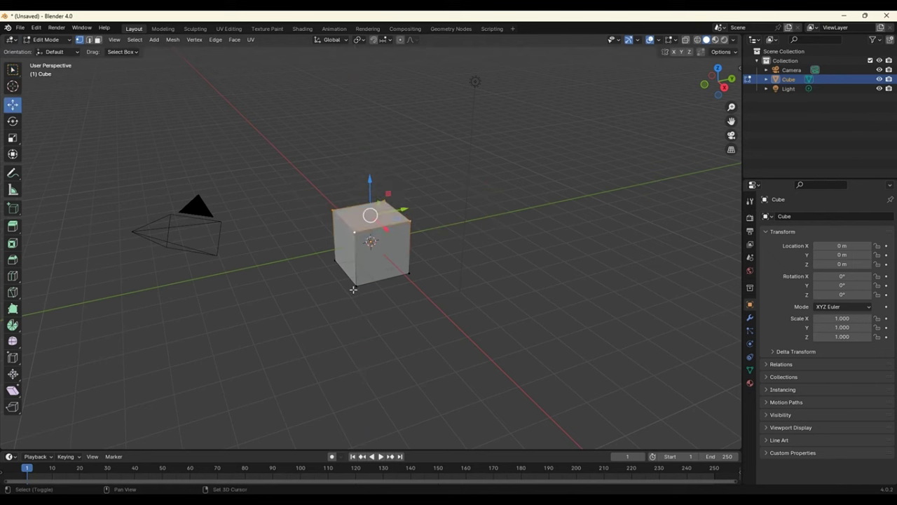
{"action": "left_click", "coordinate": [414, 328]}
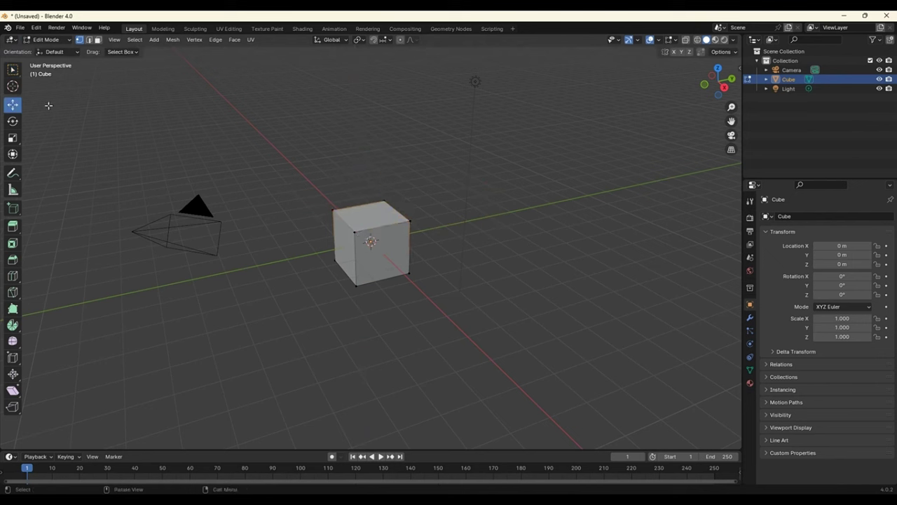
- Select pairs of edges, then pairs of faces, clearing each, then zoom and orbit the cube
{"action": "left_click", "coordinate": [88, 40]}
{"action": "left_click", "coordinate": [383, 227]}
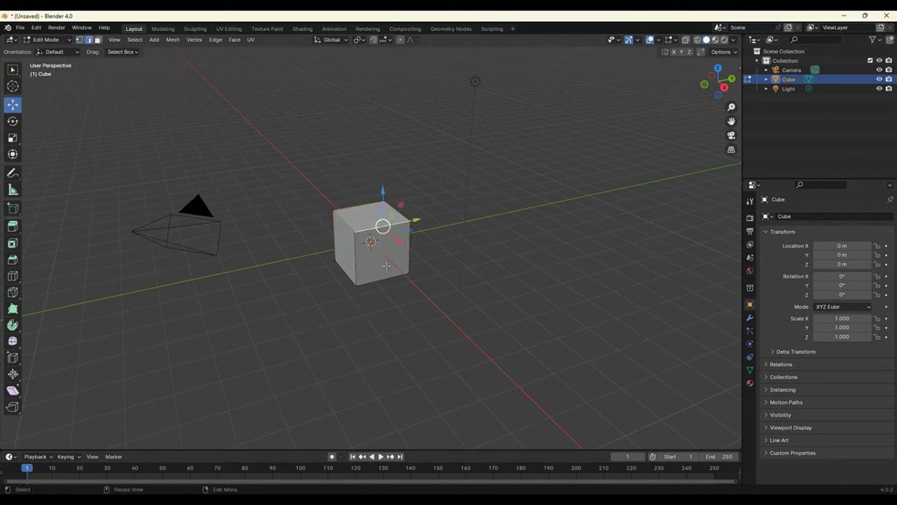
{"action": "left_click", "coordinate": [343, 271], "text": "shift"}
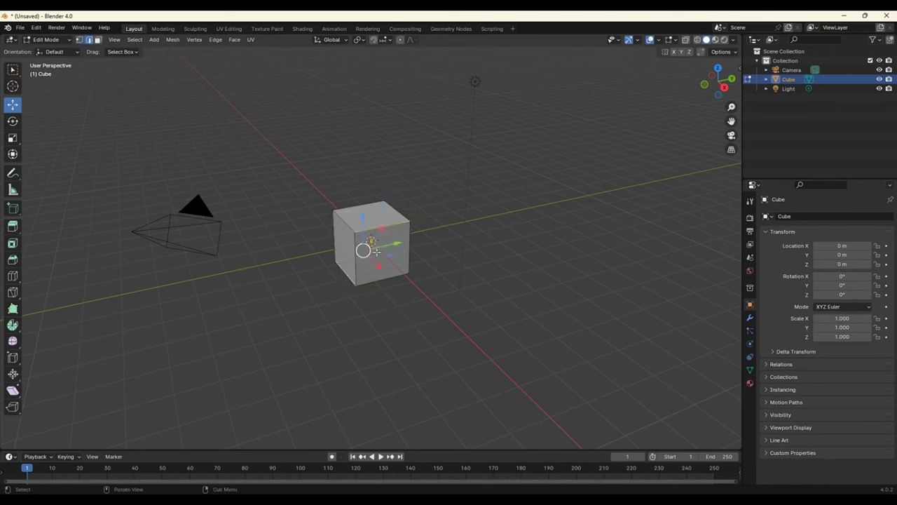
{"action": "left_click", "coordinate": [310, 110]}
{"action": "left_click", "coordinate": [401, 210]}
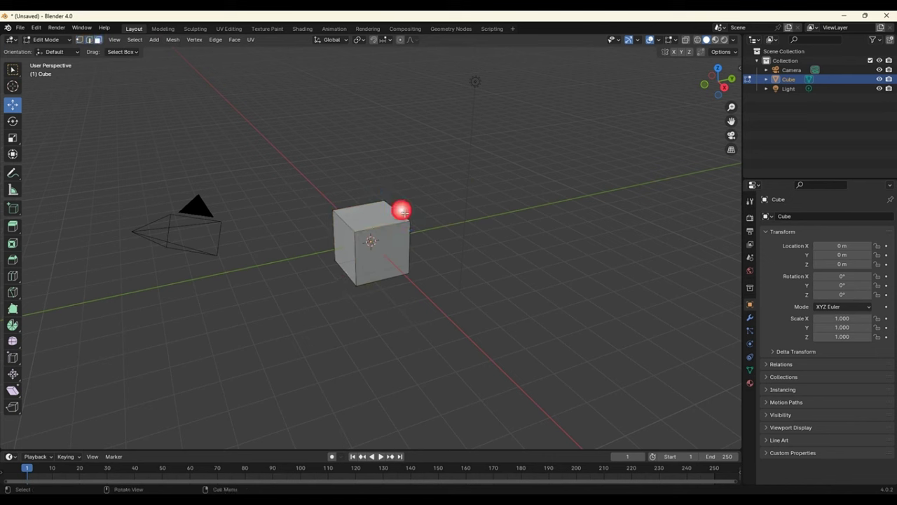
{"action": "left_click", "coordinate": [367, 238]}
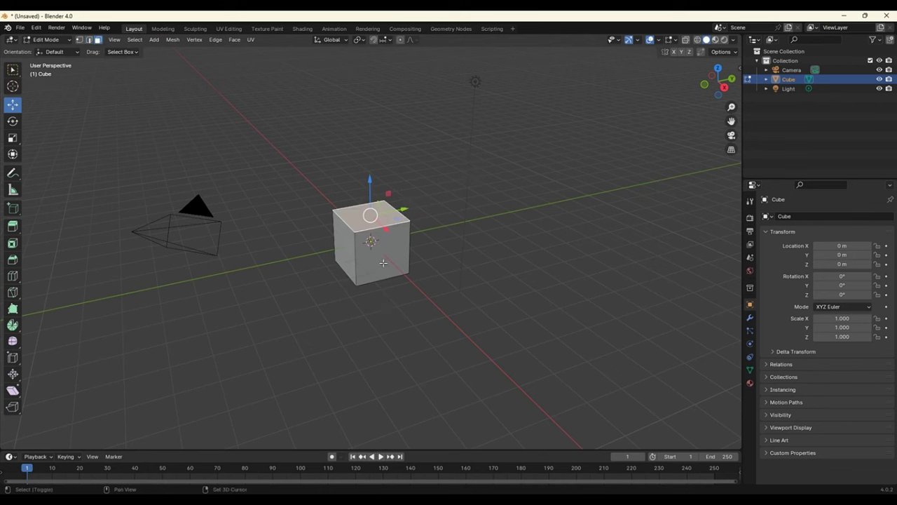
{"action": "left_click", "coordinate": [339, 259], "text": "shift"}
{"action": "left_click", "coordinate": [526, 331]}
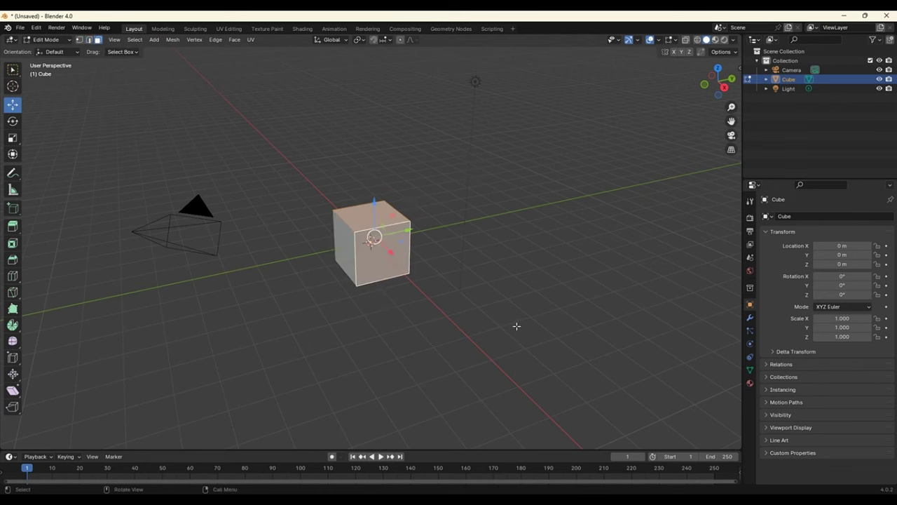
{"action": "scroll", "coordinate": [430, 301], "scroll_direction": "up", "scroll_amount": 3}
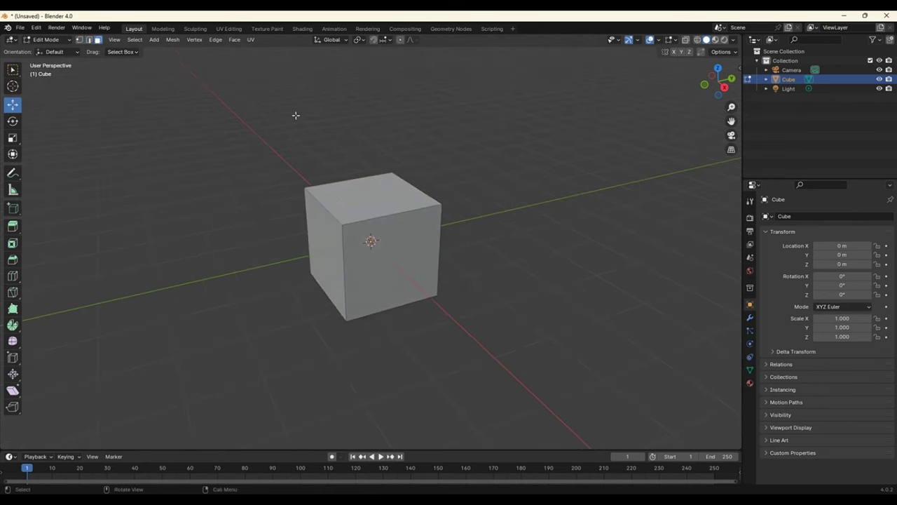
{"action": "middle_click_drag", "start_coordinate": [383, 392], "coordinate": [471, 365]}
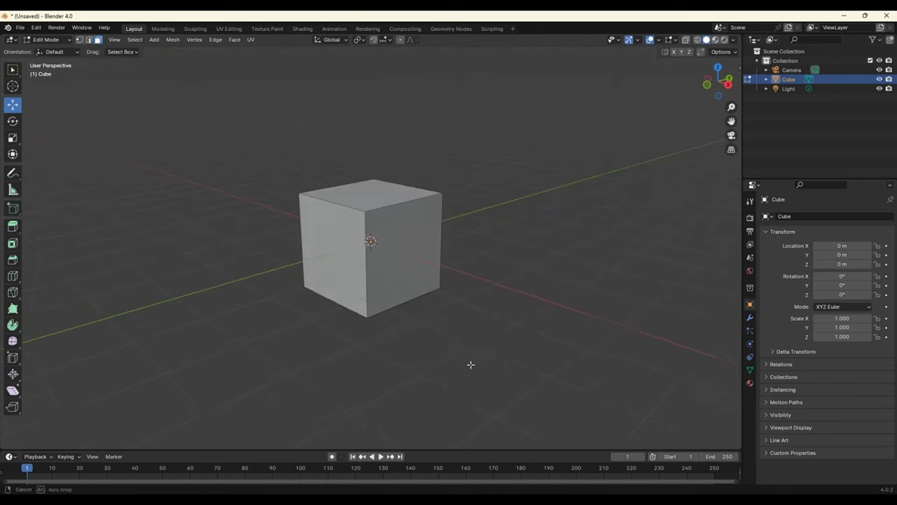
- Select the cube's right face, orbit and zoom around it, then clear the selection
{"action": "left_click", "coordinate": [403, 219]}
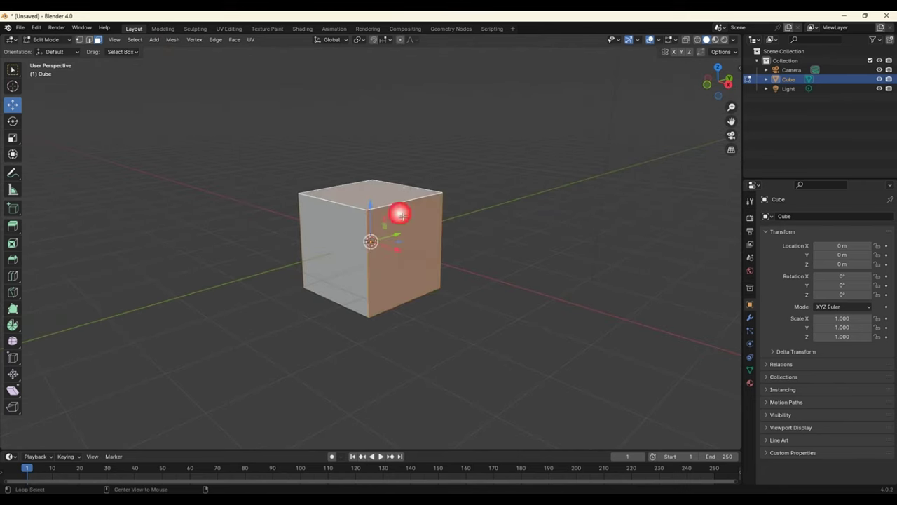
{"action": "mouse_move", "coordinate": [419, 292]}
{"action": "middle_mouse_down"}
{"action": "mouse_move", "coordinate": [434, 187]}
{"action": "mouse_move", "coordinate": [467, 210]}
{"action": "mouse_move", "coordinate": [406, 225]}
{"action": "middle_mouse_up"}
{"action": "mouse_move", "coordinate": [409, 263]}
{"action": "middle_mouse_down"}
{"action": "mouse_move", "coordinate": [406, 295]}
{"action": "mouse_move", "coordinate": [478, 324]}
{"action": "middle_mouse_up"}
{"action": "mouse_move", "coordinate": [310, 192]}
{"action": "middle_mouse_down"}
{"action": "mouse_move", "coordinate": [433, 324]}
{"action": "mouse_move", "coordinate": [462, 224]}
{"action": "mouse_move", "coordinate": [387, 367]}
{"action": "mouse_move", "coordinate": [407, 279]}
{"action": "mouse_move", "coordinate": [399, 243]}
{"action": "mouse_move", "coordinate": [399, 294]}
{"action": "mouse_move", "coordinate": [54, 100]}
{"action": "mouse_move", "coordinate": [465, 200]}
{"action": "mouse_move", "coordinate": [394, 305]}
{"action": "mouse_move", "coordinate": [316, 265]}
{"action": "middle_mouse_up"}
{"action": "scroll", "coordinate": [316, 265], "scroll_direction": "down", "scroll_amount": 4}
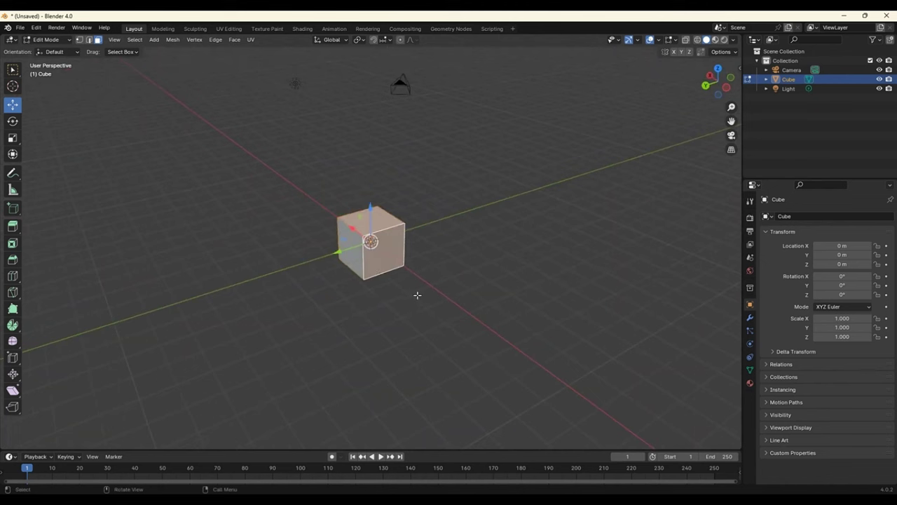
{"action": "middle_click_drag", "start_coordinate": [425, 299], "coordinate": [427, 284]}
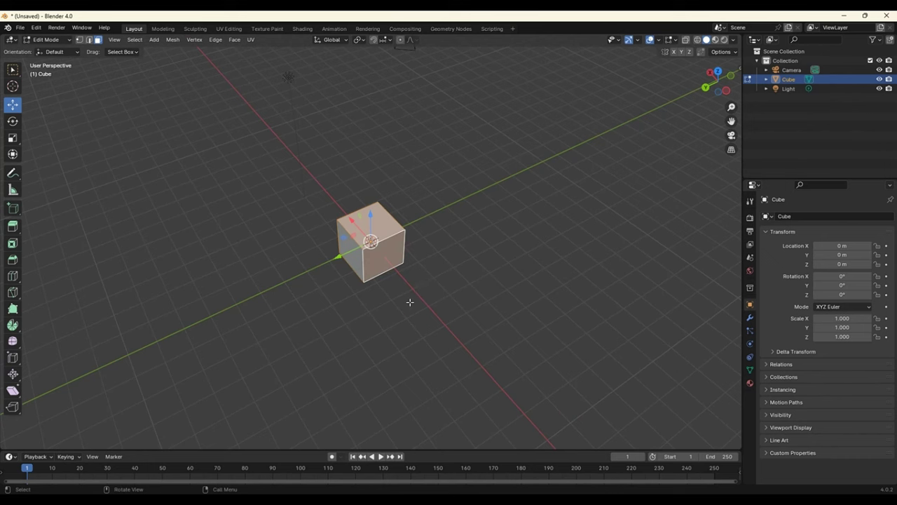
{"action": "scroll", "coordinate": [411, 303], "scroll_direction": "up", "scroll_amount": 4}
{"action": "left_click", "coordinate": [396, 321]}
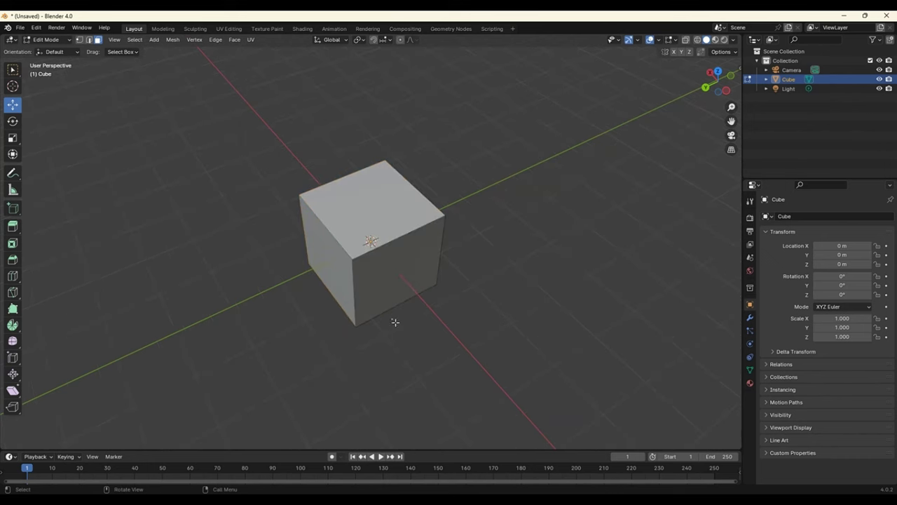
- In Edge select mode, pick several cube edges, then select all geometry with A
{"action": "left_click", "coordinate": [88, 39]}
{"action": "left_click", "coordinate": [407, 235]}
{"action": "middle_click_drag", "start_coordinate": [404, 257], "coordinate": [425, 266]}
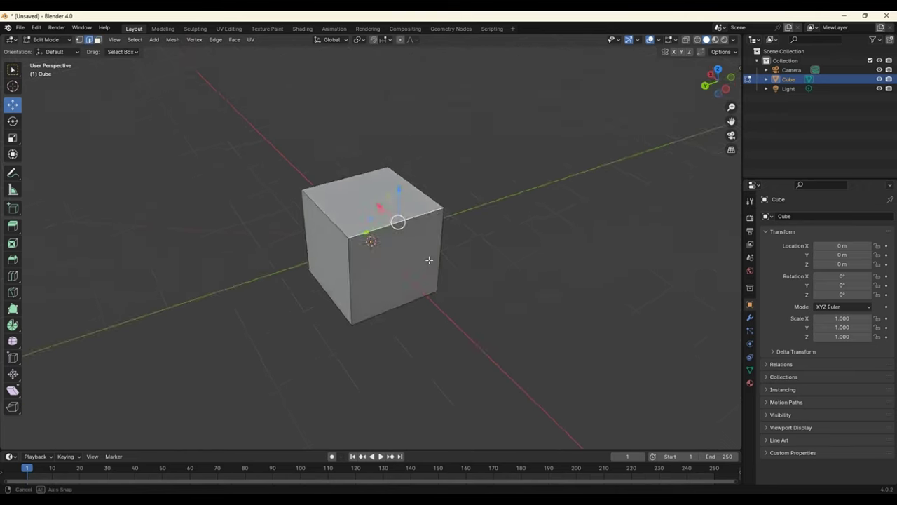
{"action": "left_click", "coordinate": [342, 273]}
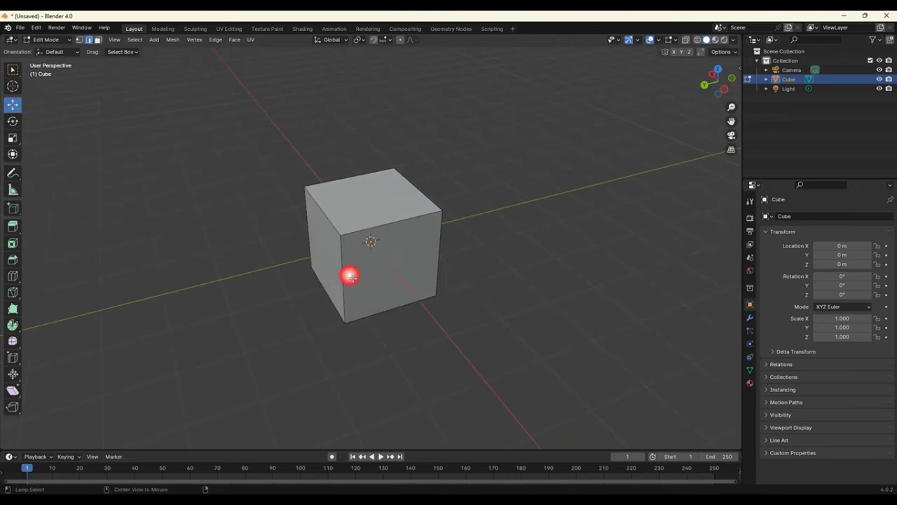
{"action": "left_click", "coordinate": [389, 221]}
{"action": "left_click", "coordinate": [378, 314]}
{"action": "middle_click_drag", "start_coordinate": [375, 329], "coordinate": [429, 328]}
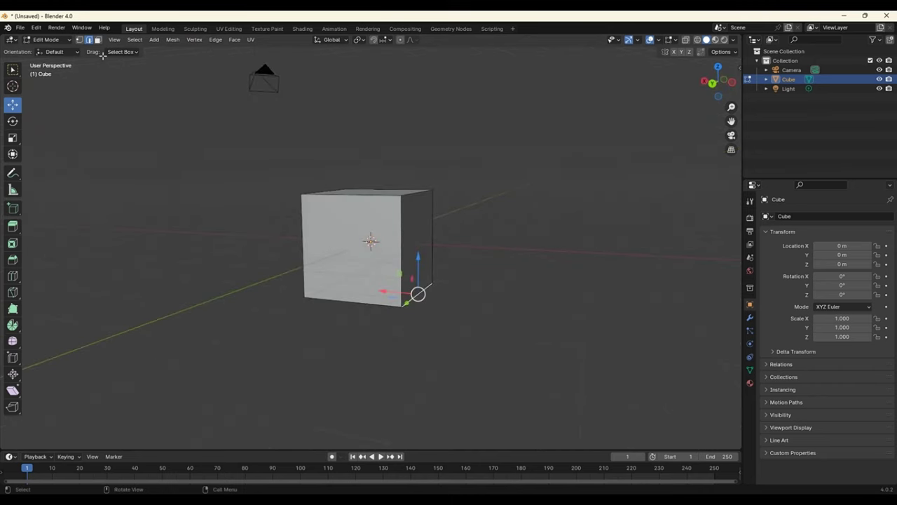
{"action": "left_click", "coordinate": [268, 137]}
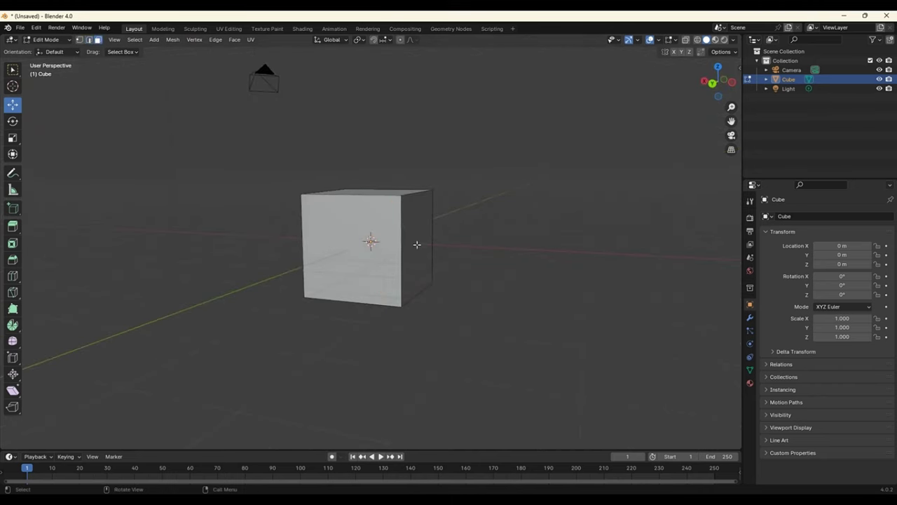
{"action": "middle_click_drag", "start_coordinate": [525, 281], "coordinate": [425, 260]}
{"action": "key", "text": "a"}
{"action": "mouse_move", "coordinate": [449, 303]}
{"action": "middle_mouse_down"}
{"action": "mouse_move", "coordinate": [536, 235]}
{"action": "mouse_move", "coordinate": [439, 316]}
{"action": "middle_mouse_up"}
- Return the cube to Object Mode and load a new General scene without saving
{"action": "left_click", "coordinate": [53, 40]}
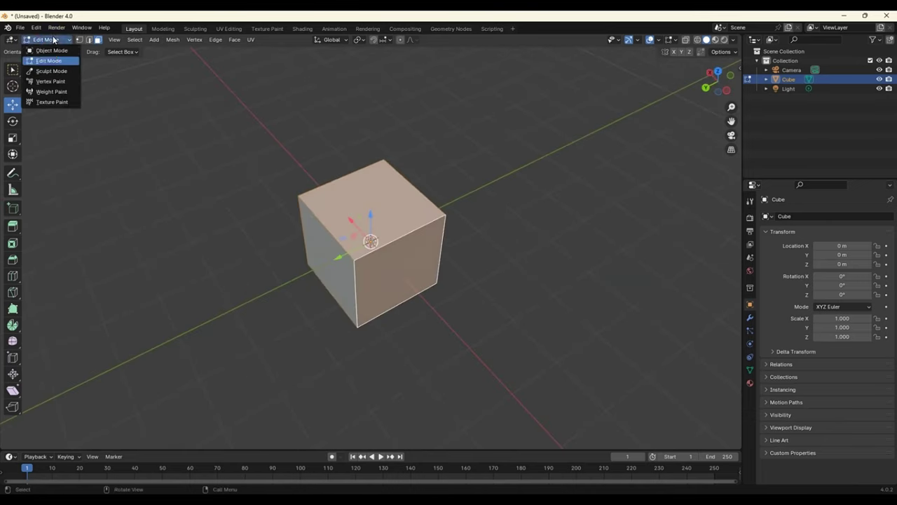
{"action": "left_click", "coordinate": [50, 50]}
{"action": "left_click", "coordinate": [21, 28]}
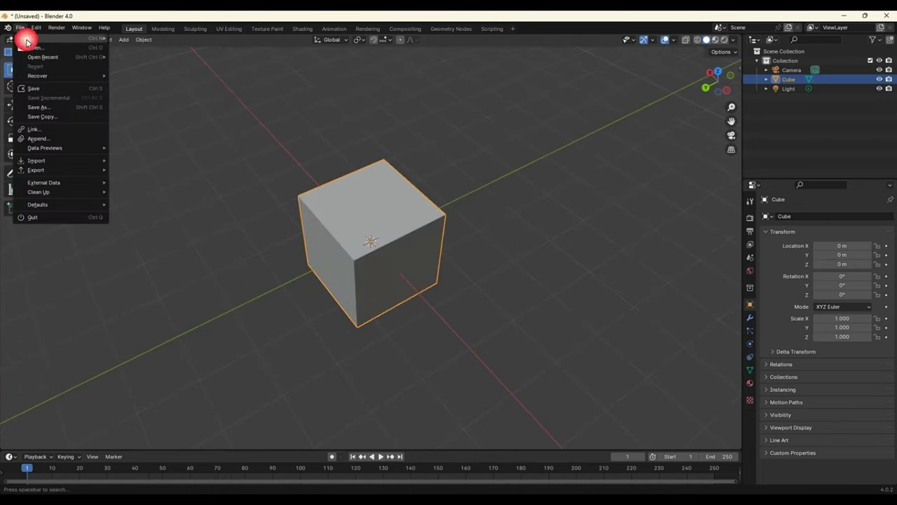
{"action": "mouse_move", "coordinate": [35, 39]}
{"action": "left_click", "coordinate": [189, 36]}
{"action": "left_click", "coordinate": [470, 275]}
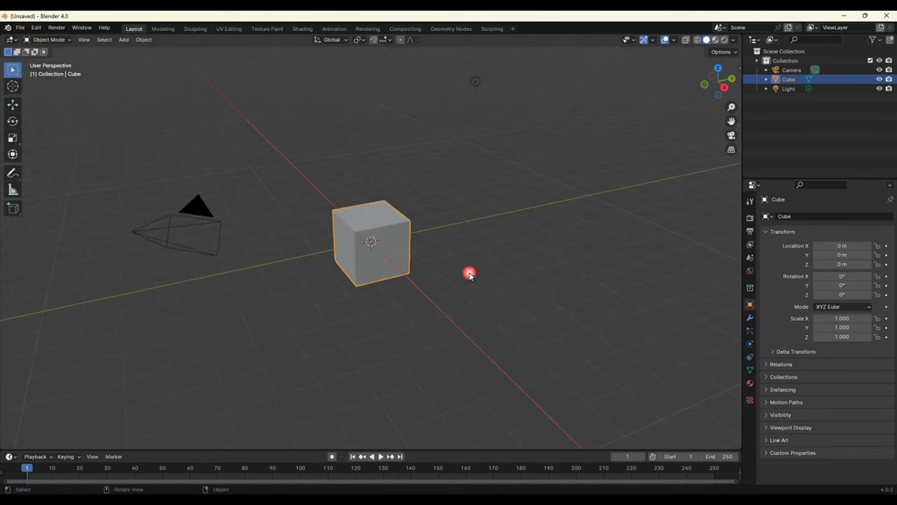
{"action": "mouse_move", "coordinate": [468, 276]}
{"action": "middle_mouse_down"}
{"action": "mouse_move", "coordinate": [468, 285]}
{"action": "mouse_move", "coordinate": [520, 301]}
{"action": "middle_mouse_up"}
- Add a UV Sphere, move it out along Y, and place a duplicate beside it
{"action": "key", "text": "shift+a"}
{"action": "left_click", "coordinate": [516, 275]}
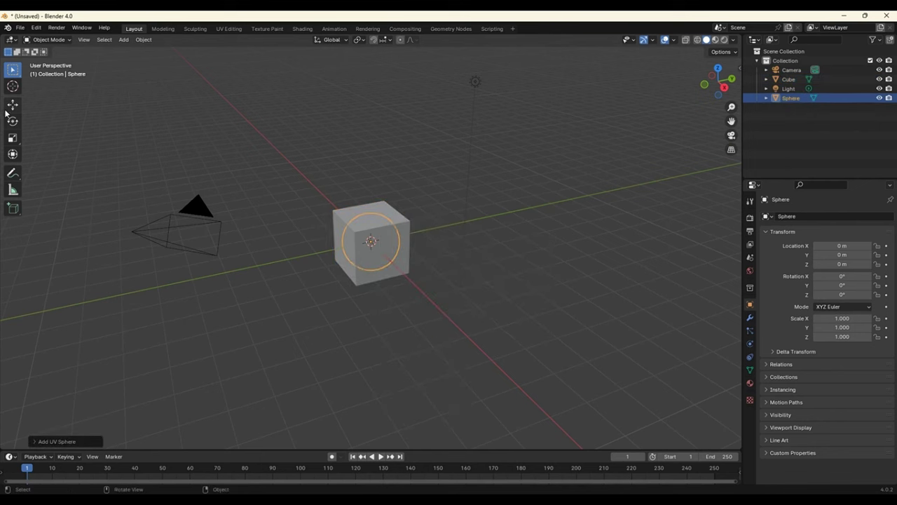
{"action": "left_click", "coordinate": [16, 105]}
{"action": "left_click_drag", "start_coordinate": [405, 237], "coordinate": [540, 214]}
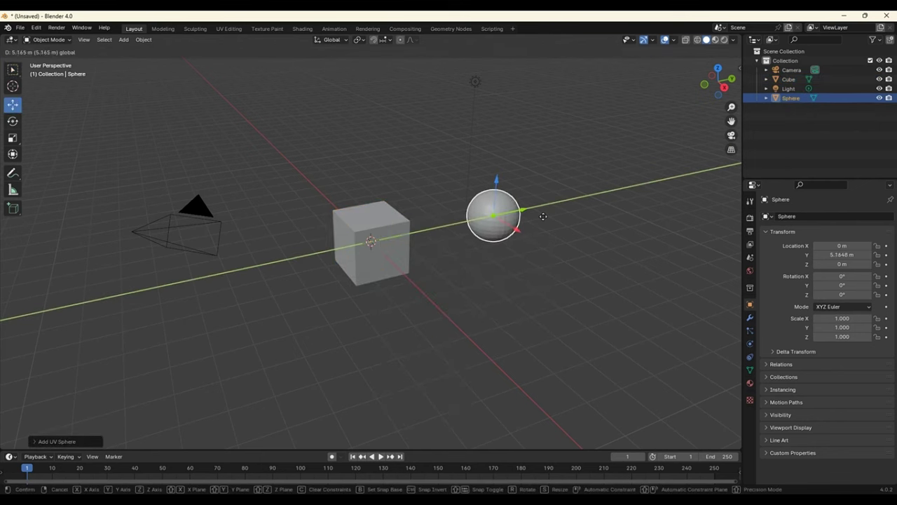
{"action": "key", "text": "shift+d"}
{"action": "left_click", "coordinate": [656, 258]}
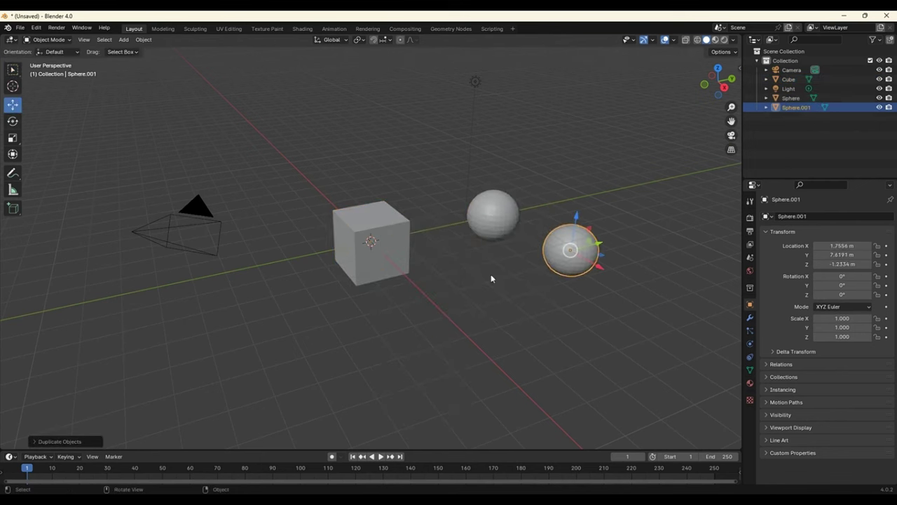
- Duplicate the cube to the lower left, then add a Cone and move it right along X
{"action": "left_click", "coordinate": [334, 223]}
{"action": "key", "text": "shift+d"}
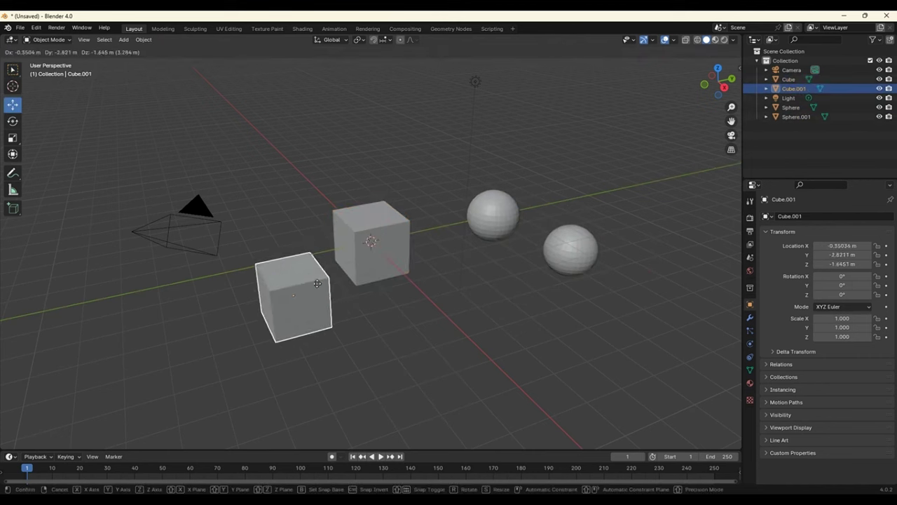
{"action": "left_click", "coordinate": [284, 288]}
{"action": "left_click", "coordinate": [399, 308]}
{"action": "key", "text": "shift+a"}
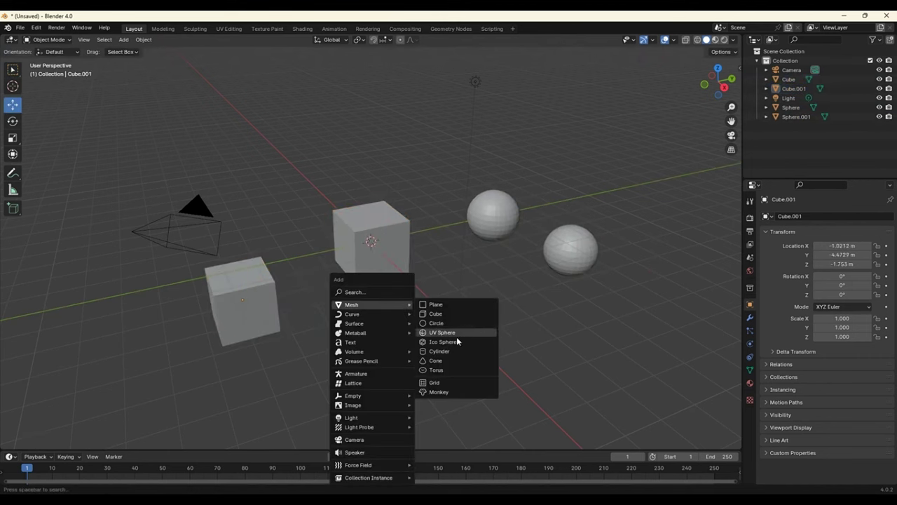
{"action": "left_click", "coordinate": [451, 359]}
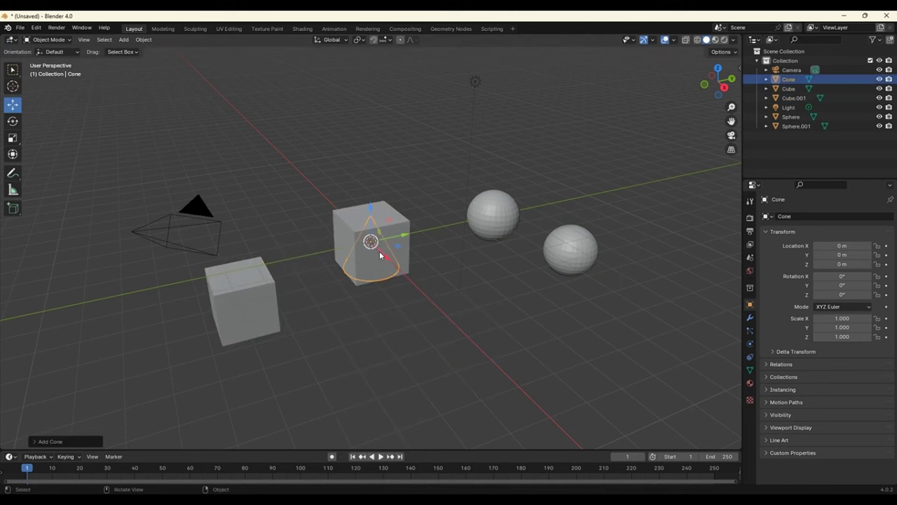
{"action": "left_click_drag", "start_coordinate": [385, 256], "coordinate": [501, 298]}
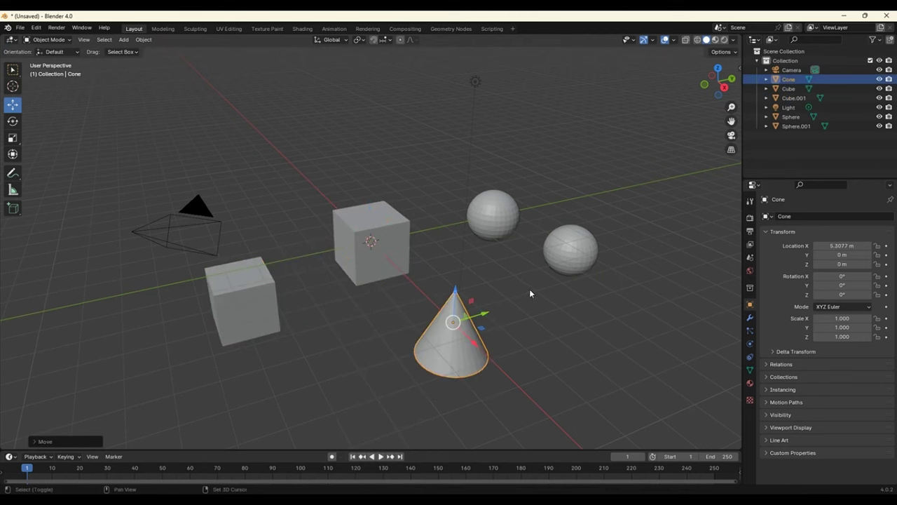
- Add a Cylinder and move it along X to sit beside the original cube
{"action": "key", "text": "shift+a"}
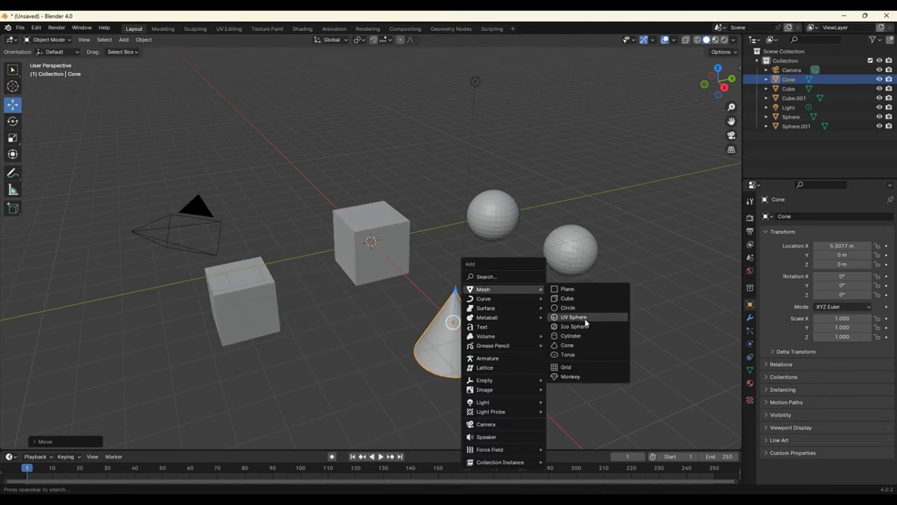
{"action": "left_click", "coordinate": [571, 336]}
{"action": "mouse_move", "coordinate": [378, 253]}
{"action": "left_mouse_down"}
{"action": "mouse_move", "coordinate": [346, 197]}
{"action": "mouse_move", "coordinate": [354, 200]}
{"action": "left_mouse_up"}
{"action": "middle_click_drag", "start_coordinate": [354, 200], "coordinate": [446, 276]}
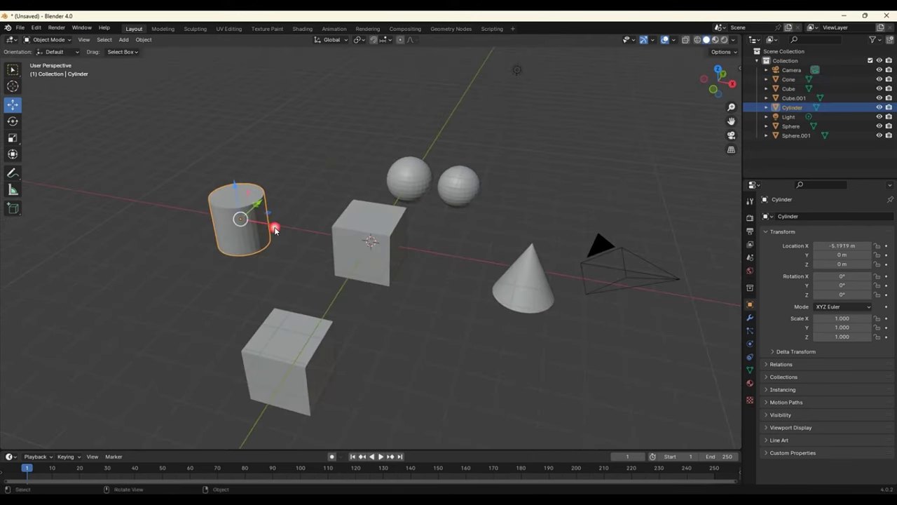
{"action": "left_click_drag", "start_coordinate": [276, 221], "coordinate": [318, 232]}
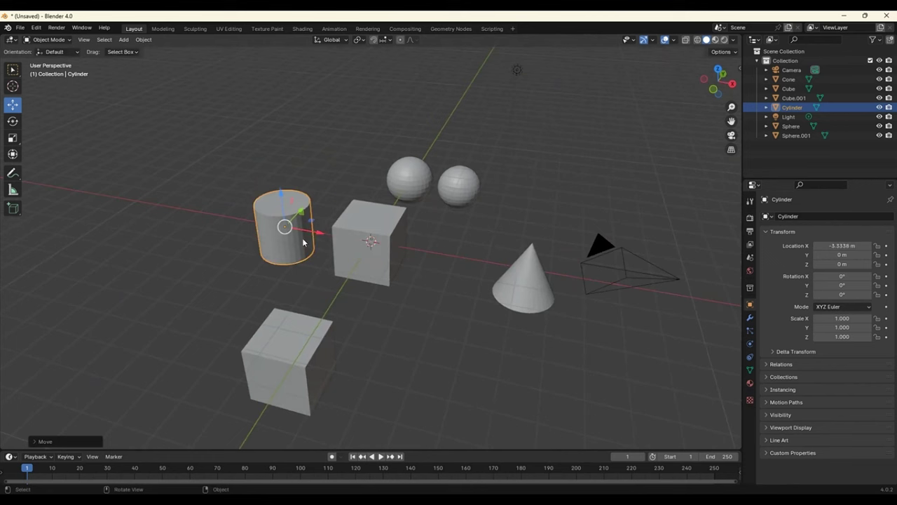
{"action": "left_click_drag", "start_coordinate": [317, 233], "coordinate": [337, 240]}
- Pull the cone toward the cube (X 2.8601 m) and move Cube.001 closer along Y
{"action": "left_click", "coordinate": [533, 294]}
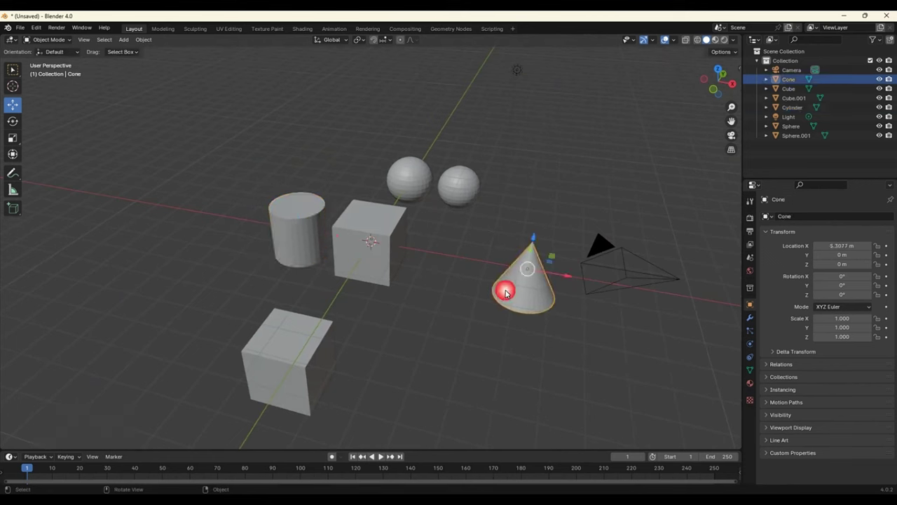
{"action": "left_click_drag", "start_coordinate": [565, 276], "coordinate": [468, 263]}
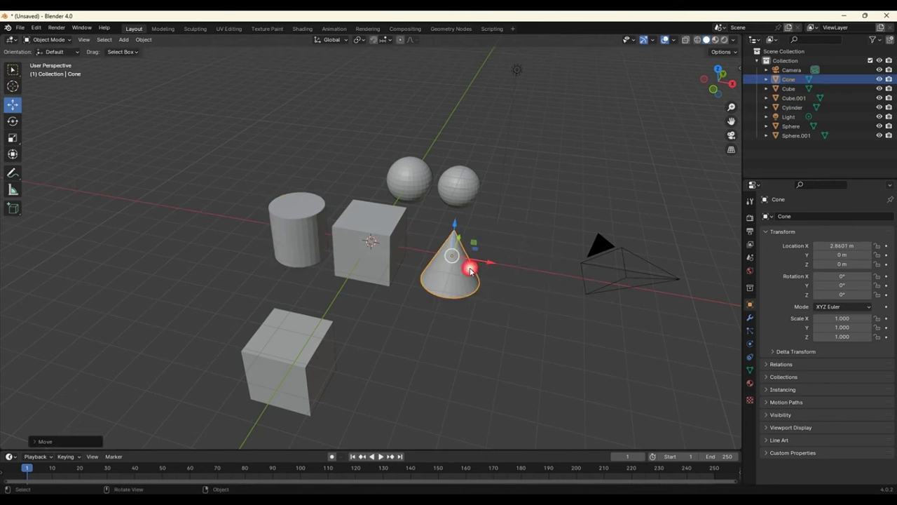
{"action": "left_click", "coordinate": [312, 360]}
{"action": "left_click_drag", "start_coordinate": [305, 338], "coordinate": [315, 316]}
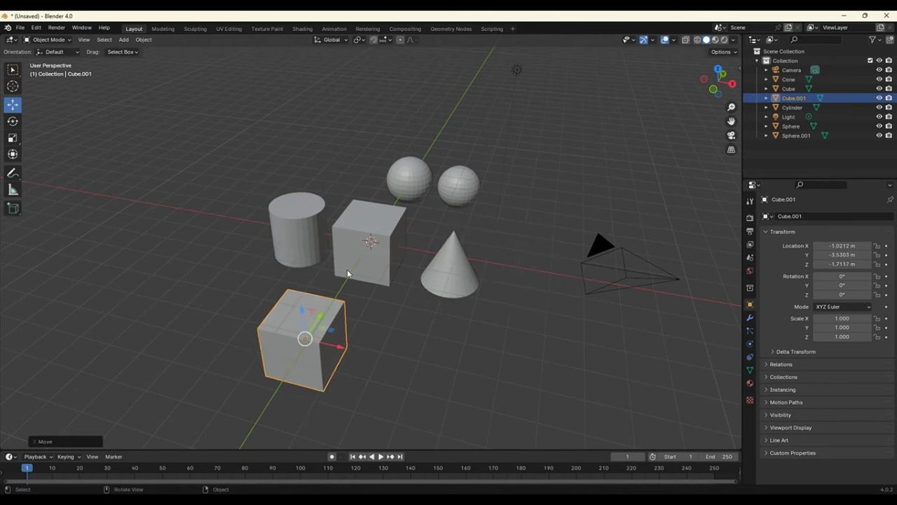
{"action": "left_click", "coordinate": [346, 226]}
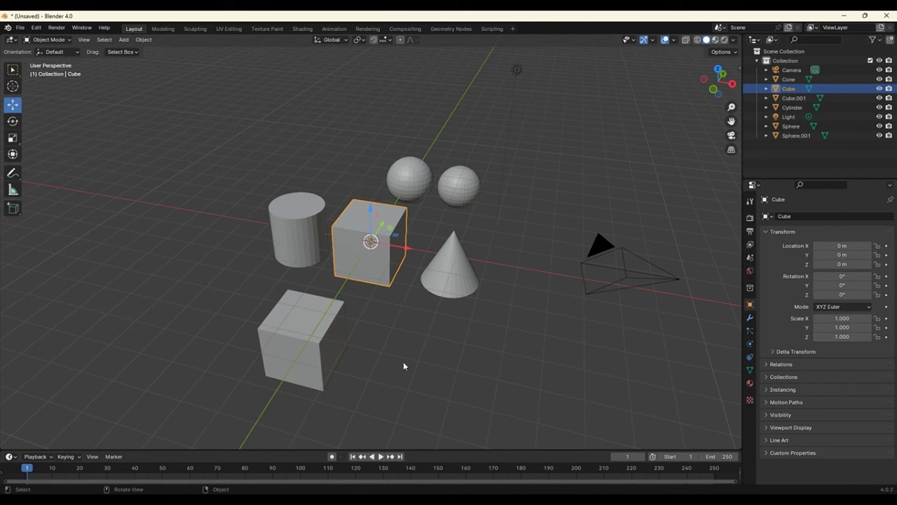
- Hide the Light, Cylinder and Cube.001 via Outliner eye icons, then show them again
{"action": "left_click", "coordinate": [881, 117]}
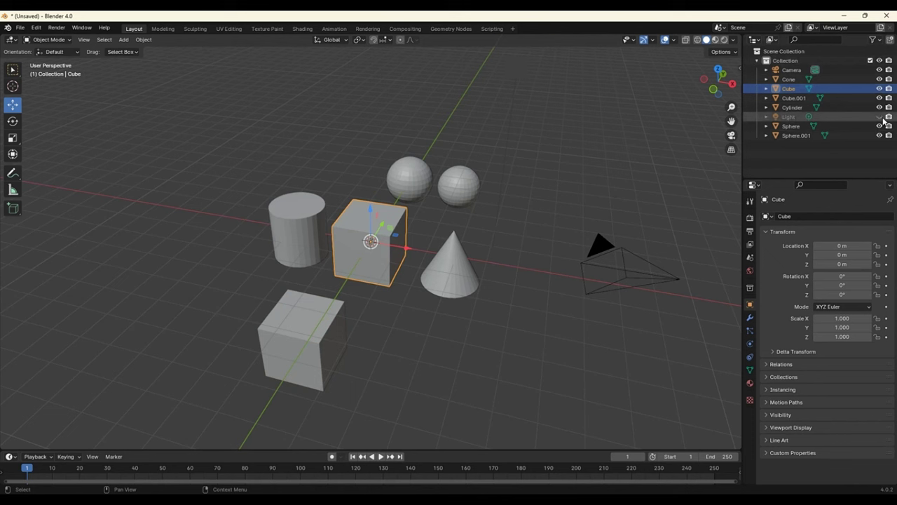
{"action": "left_click", "coordinate": [880, 107]}
{"action": "left_click", "coordinate": [880, 98]}
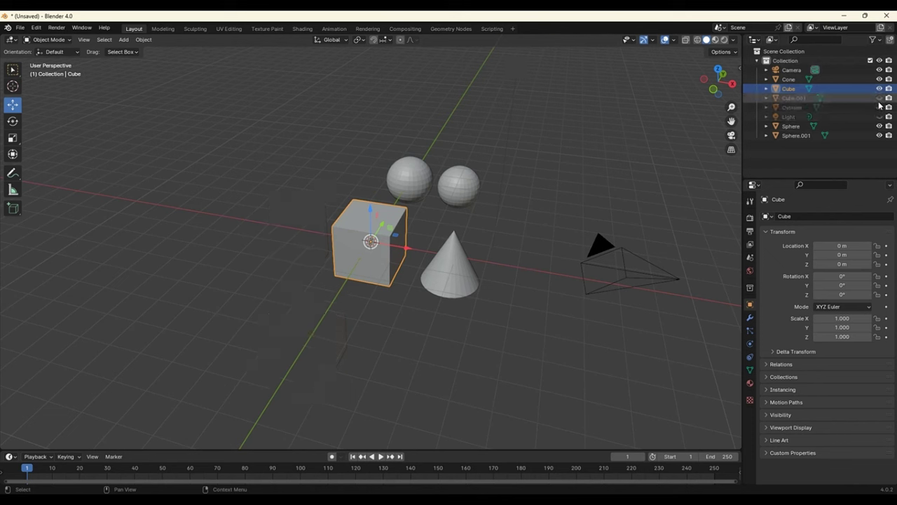
{"action": "left_click", "coordinate": [880, 98]}
{"action": "left_click", "coordinate": [880, 108]}
{"action": "left_click", "coordinate": [879, 117]}
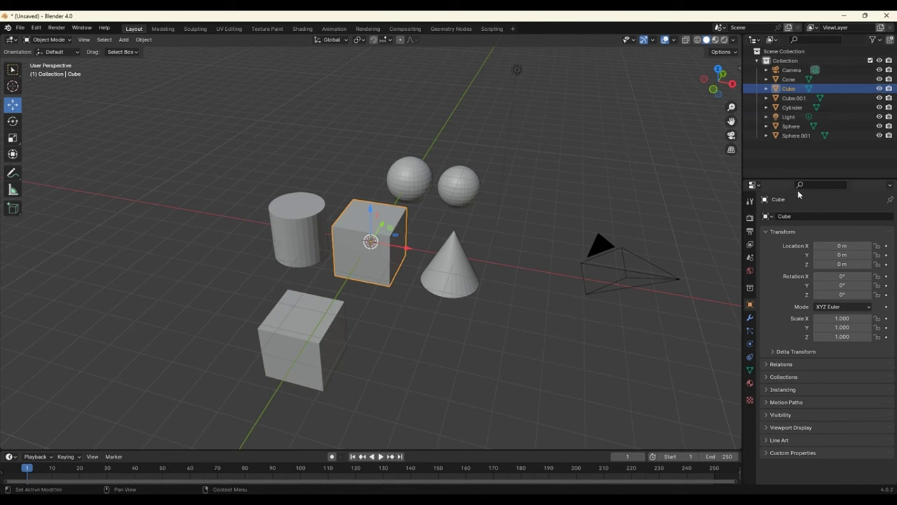
- Reselect the cube and bring up the View menu's Local View options
{"action": "left_click", "coordinate": [455, 342]}
{"action": "left_click", "coordinate": [341, 265]}
{"action": "left_click", "coordinate": [85, 42]}
{"action": "mouse_move", "coordinate": [103, 129]}
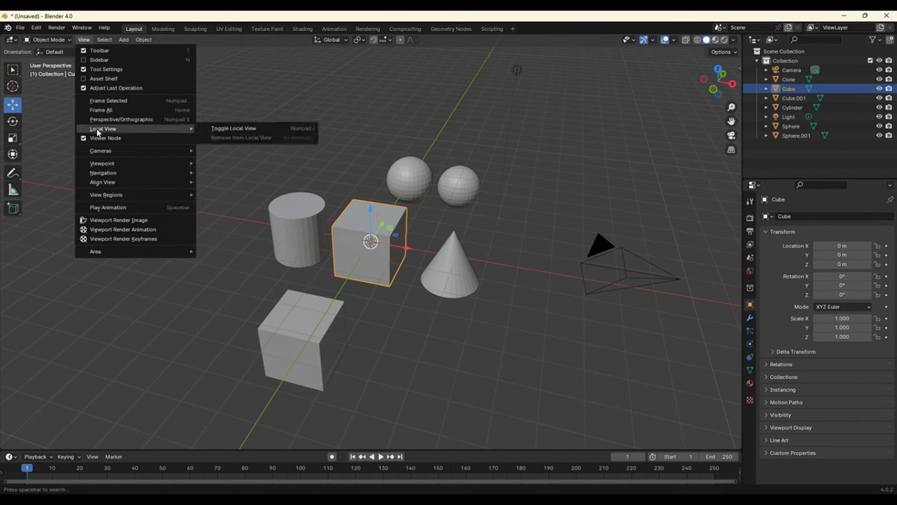
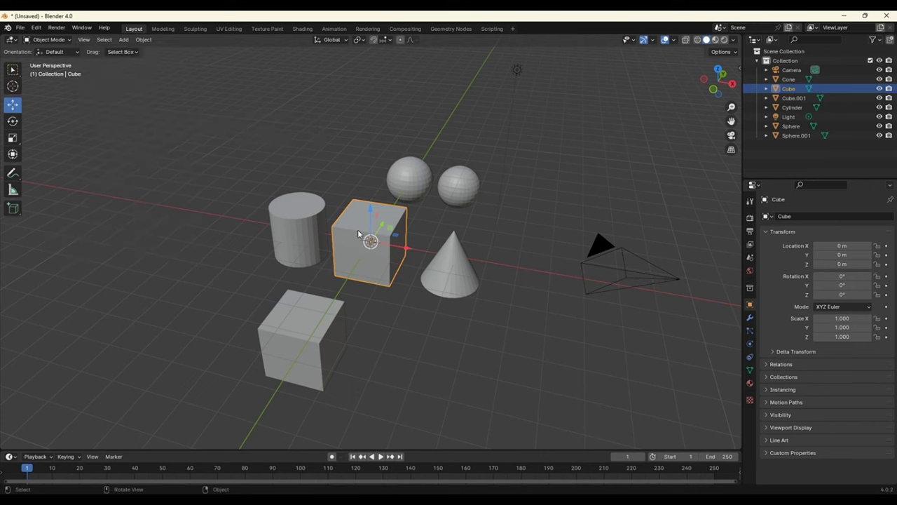
- Isolate the selected cube in local view from the View menu, then return to the full scene
{"action": "left_click", "coordinate": [85, 41]}
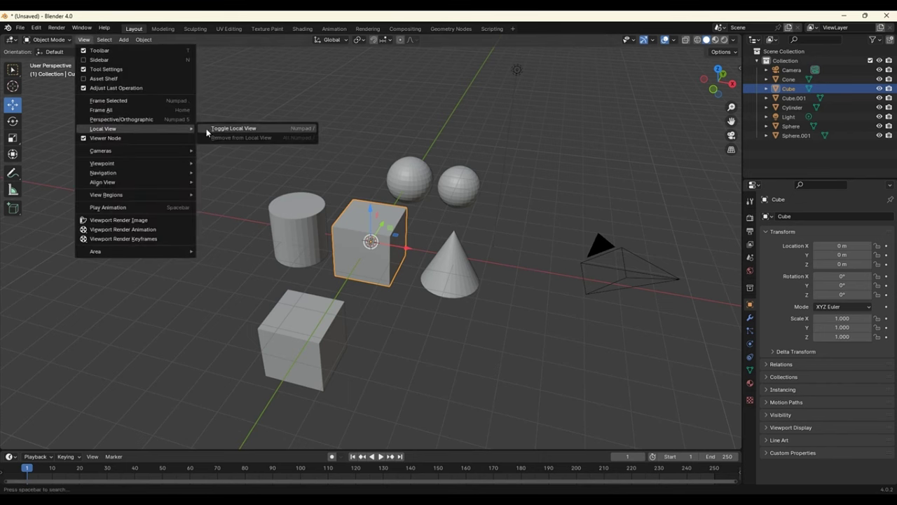
{"action": "left_click", "coordinate": [220, 129]}
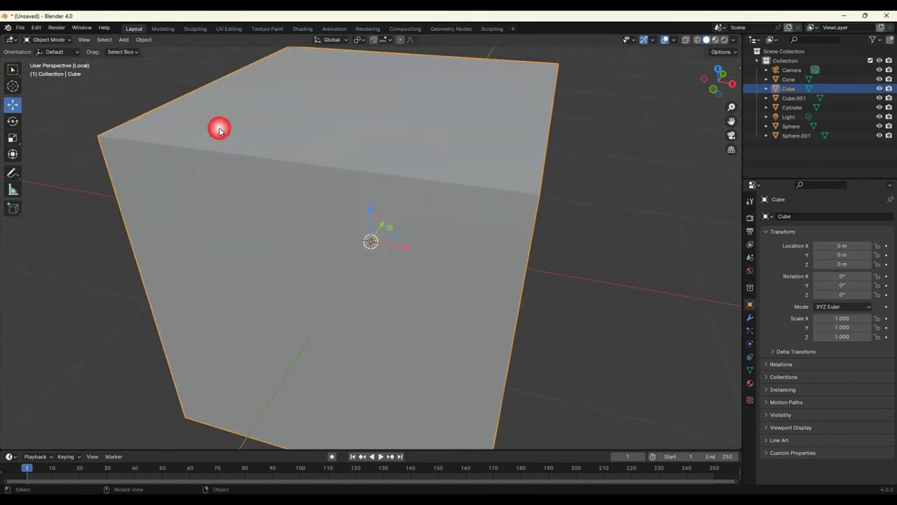
{"action": "scroll", "coordinate": [373, 265], "scroll_direction": "down", "scroll_amount": 6}
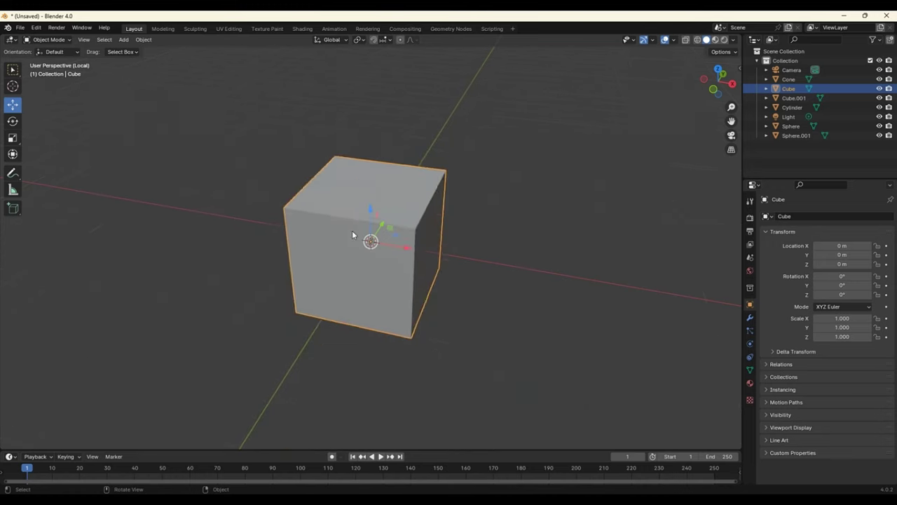
{"action": "scroll", "coordinate": [352, 231], "scroll_direction": "down", "scroll_amount": 1}
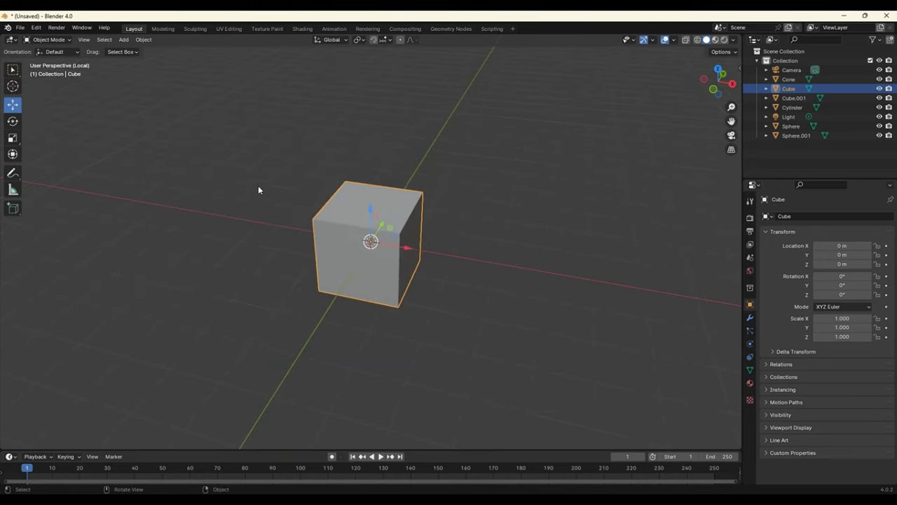
{"action": "left_click", "coordinate": [84, 40]}
{"action": "mouse_move", "coordinate": [103, 129]}
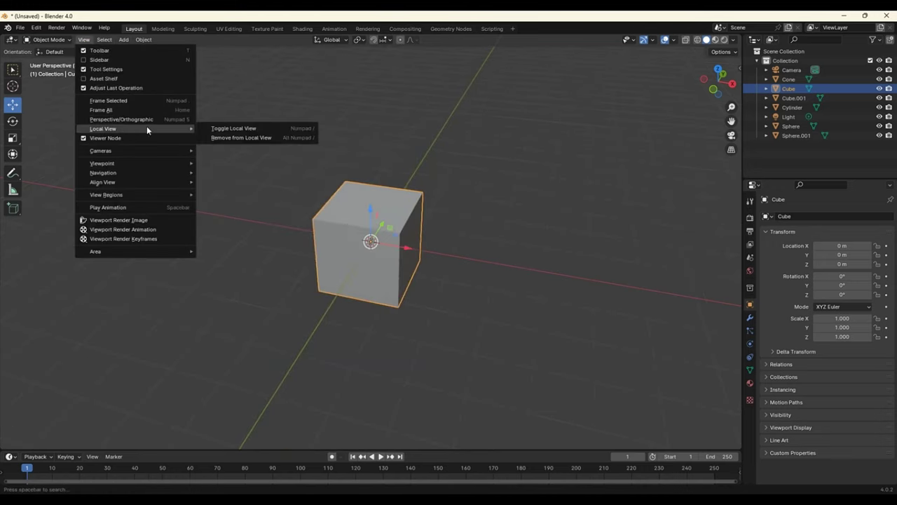
{"action": "left_click", "coordinate": [225, 131]}
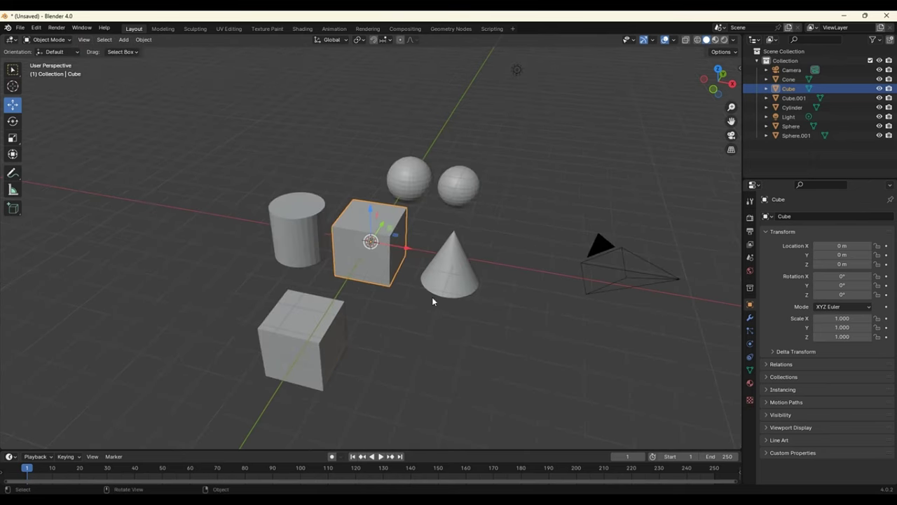
- Select the cube and toggle local view on and off with Numpad /
{"action": "left_click", "coordinate": [460, 394]}
{"action": "left_click", "coordinate": [382, 266]}
{"action": "key", "text": "KP_Divide"}
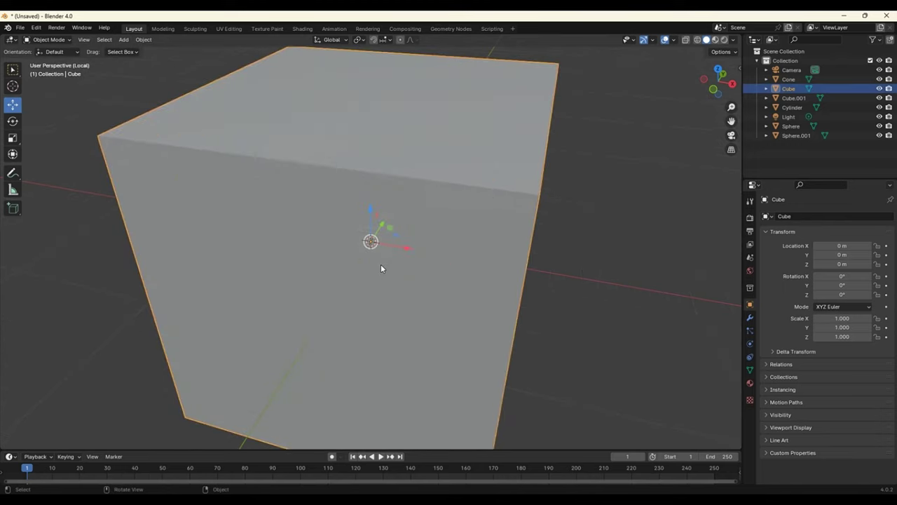
{"action": "scroll", "coordinate": [381, 268], "scroll_direction": "down", "scroll_amount": 2}
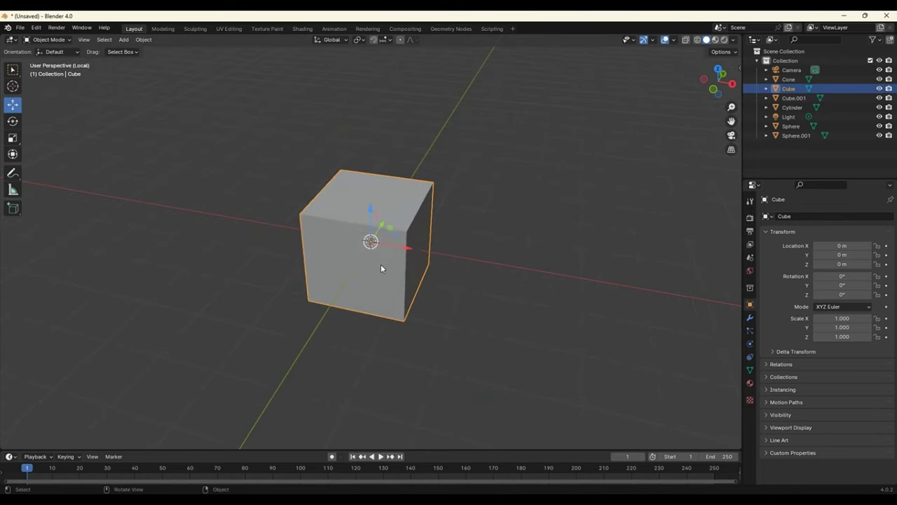
{"action": "key", "text": "KP_Divide"}
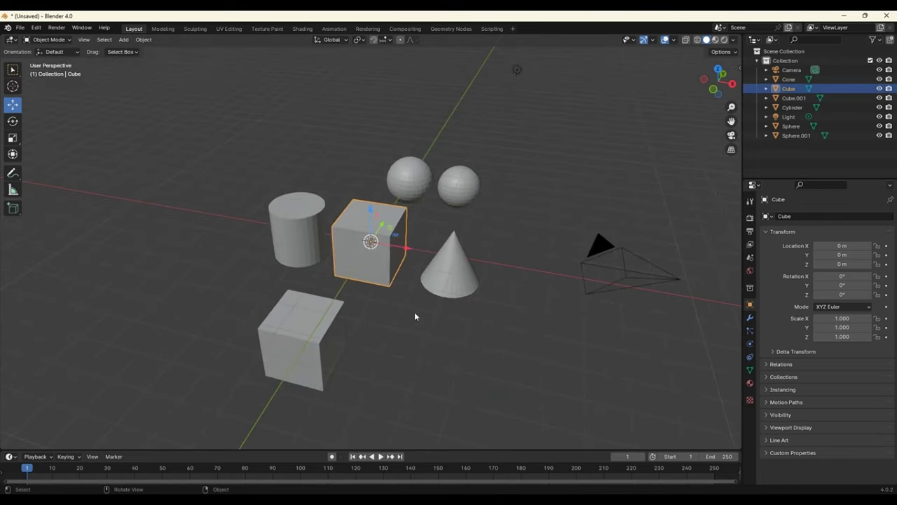
- Reselect the cube and isolate it alone in local view with Numpad /
{"action": "left_click", "coordinate": [428, 341]}
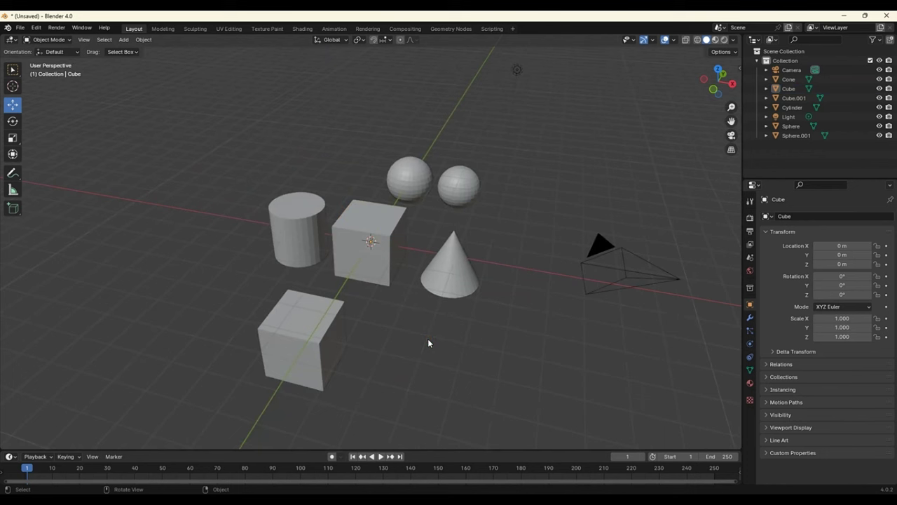
{"action": "left_click", "coordinate": [372, 256]}
{"action": "key", "text": "KP_Divide"}
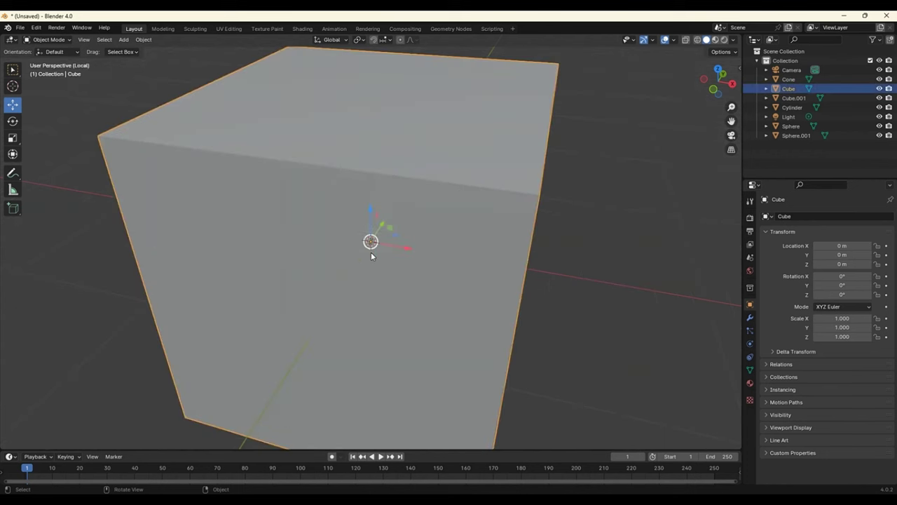
{"action": "scroll", "coordinate": [371, 254], "scroll_direction": "down", "scroll_amount": 5}
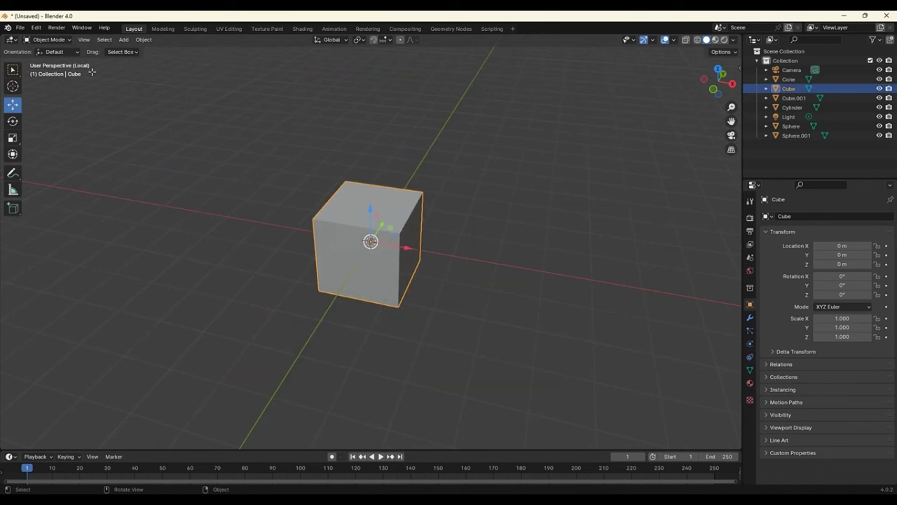
{"action": "key", "text": "Tab"}
{"action": "key", "text": "Tab"}
- In face select, scale the cube's top face down to 0.3915, then exit local view
{"action": "left_click", "coordinate": [47, 39]}
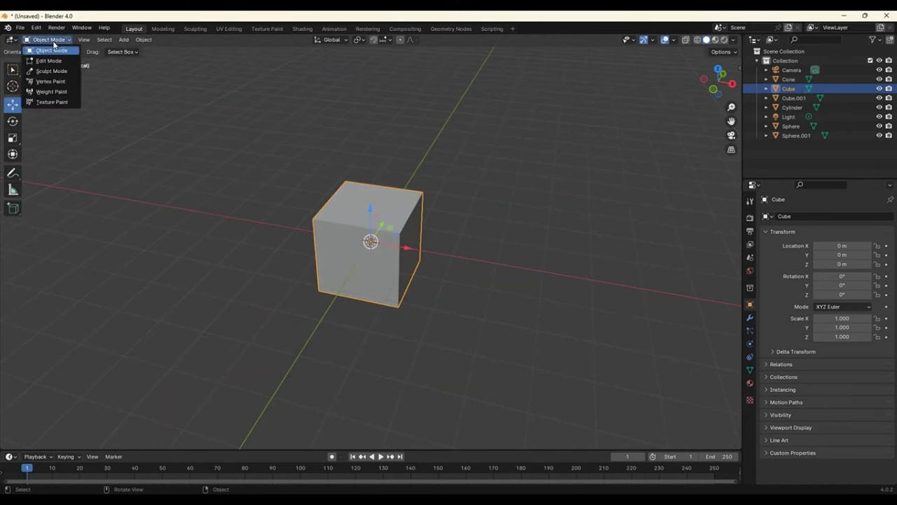
{"action": "left_click", "coordinate": [52, 60]}
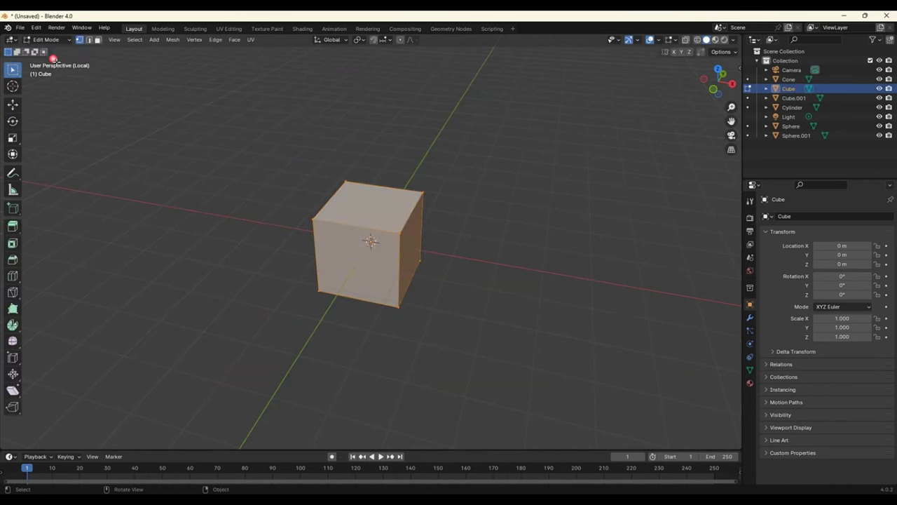
{"action": "left_click", "coordinate": [98, 39]}
{"action": "left_click", "coordinate": [207, 115]}
{"action": "left_click", "coordinate": [397, 202]}
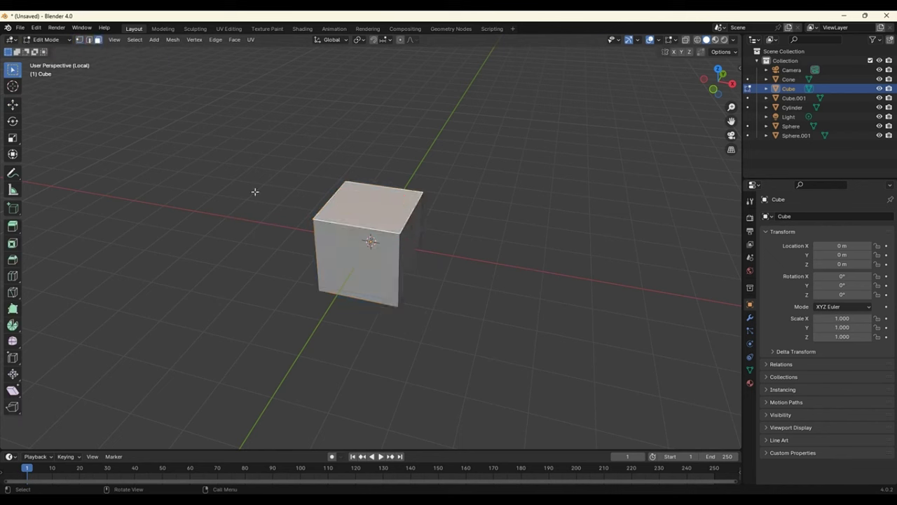
{"action": "key", "text": "s"}
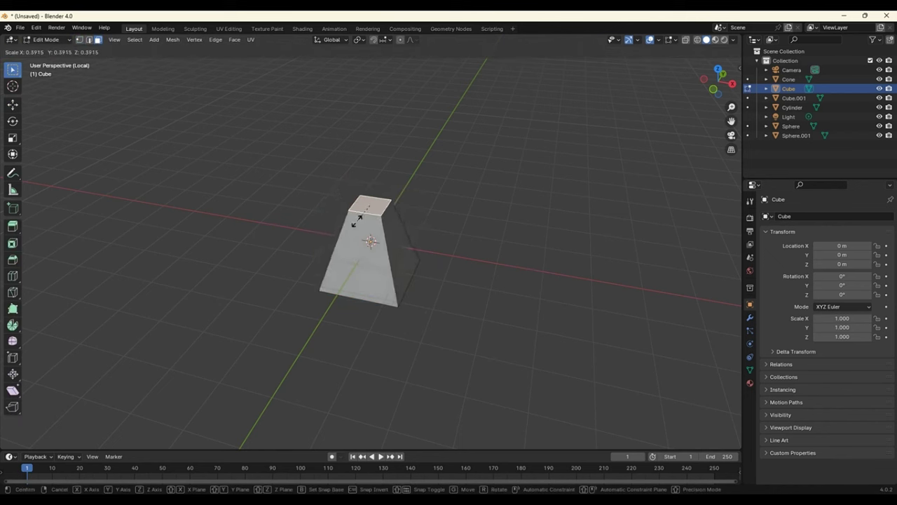
{"action": "left_click", "coordinate": [366, 212]}
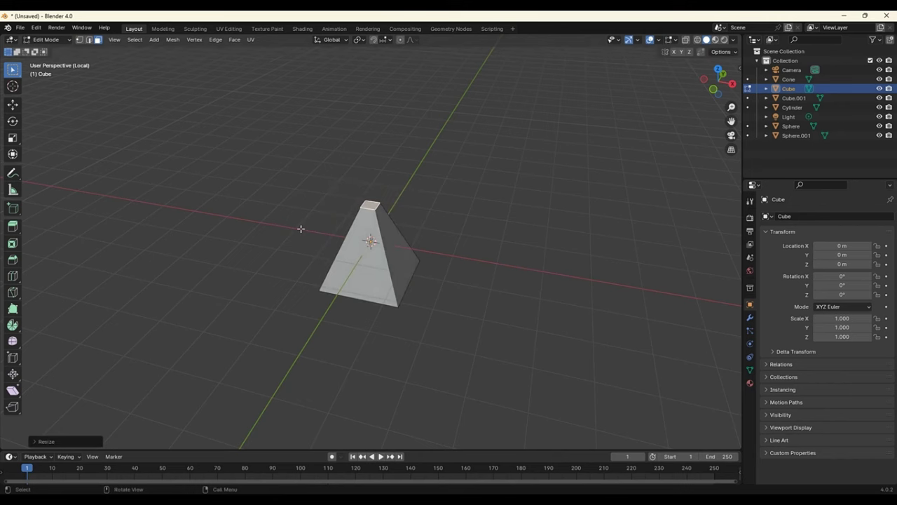
{"action": "key", "text": "KP_Divide"}
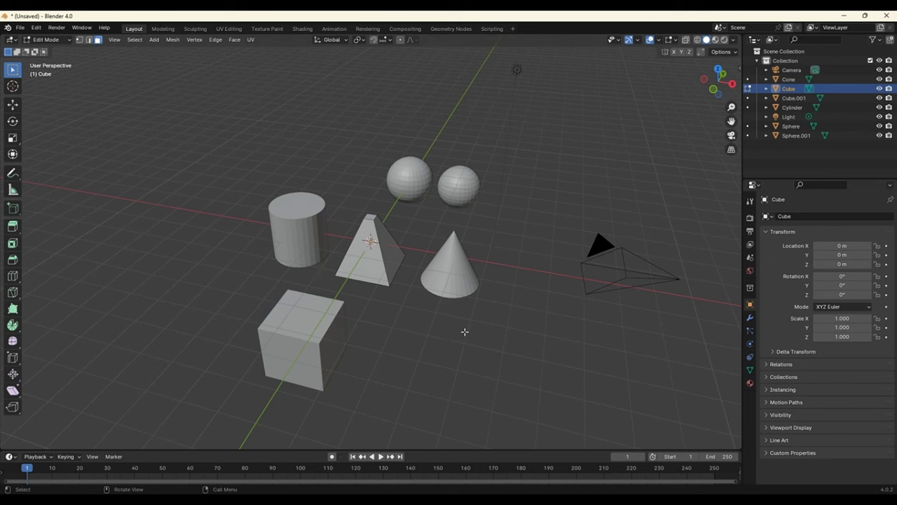
- Back in Object Mode, select the pyramid and Sphere.001 and isolate them in local view
{"action": "left_click", "coordinate": [375, 276]}
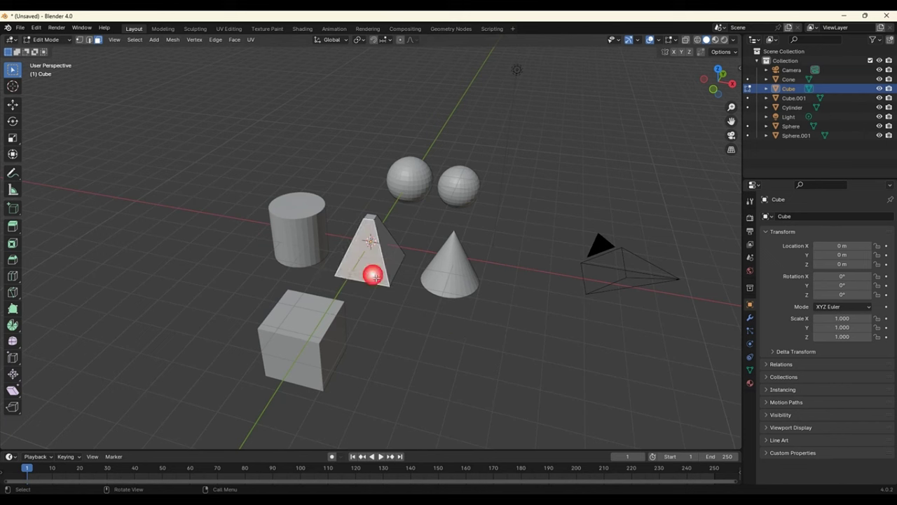
{"action": "key", "text": "Tab"}
{"action": "left_click", "coordinate": [224, 164]}
{"action": "left_click", "coordinate": [298, 227]}
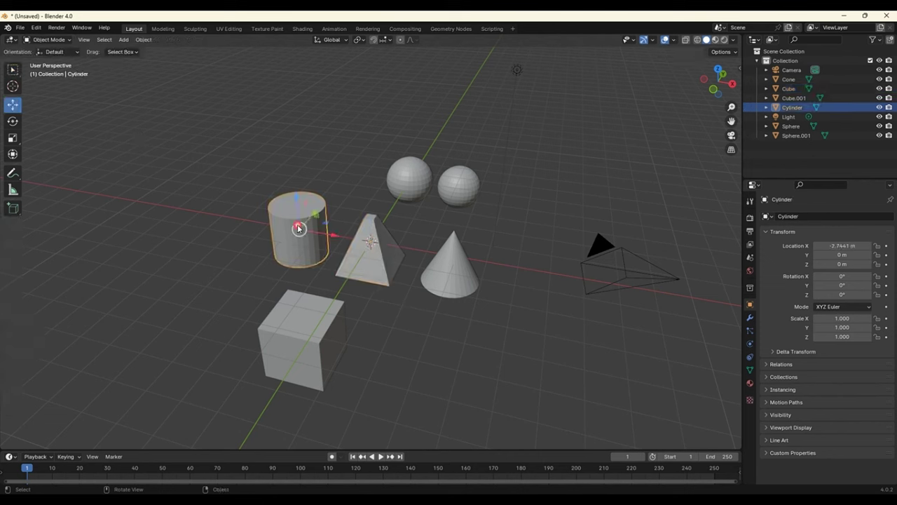
{"action": "left_click", "coordinate": [382, 277]}
{"action": "left_click", "coordinate": [461, 194], "text": "shift"}
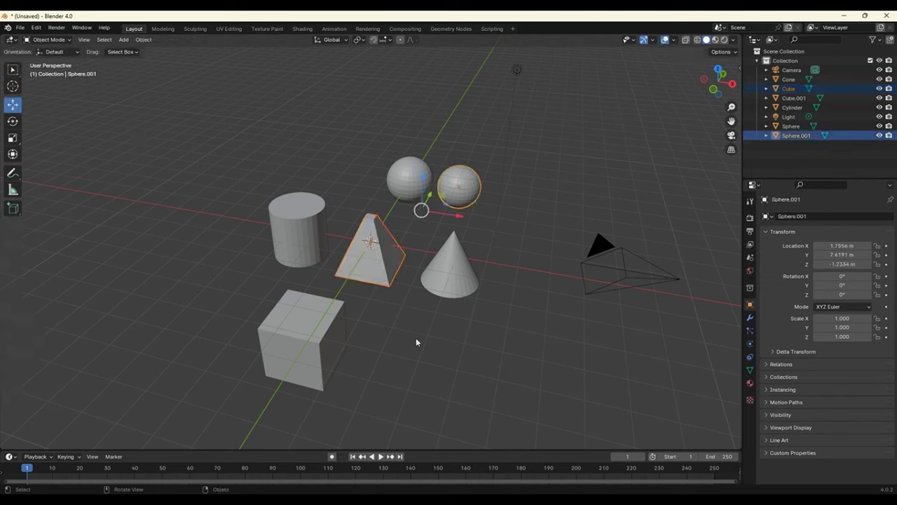
{"action": "key", "text": "KP_Divide"}
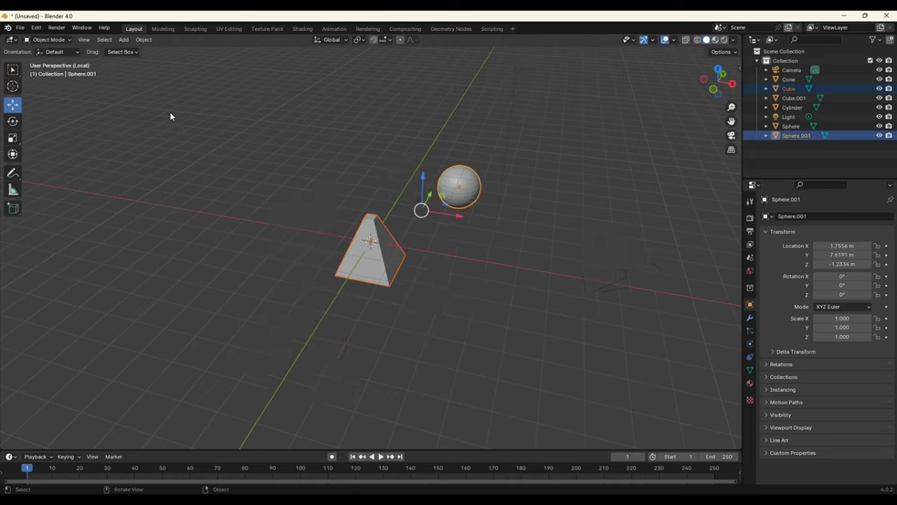
- Select Sphere.001 alone and scale it up to 3.227
{"action": "left_click", "coordinate": [430, 308]}
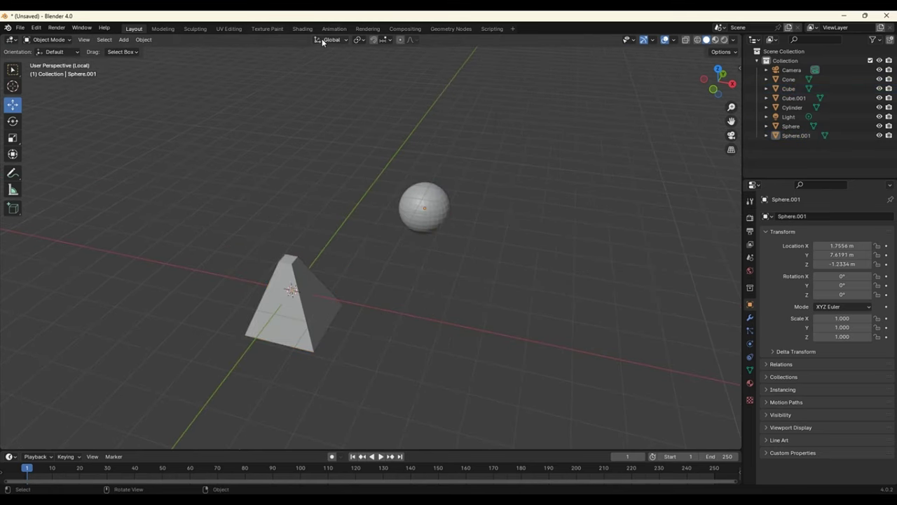
{"action": "left_click", "coordinate": [344, 299]}
{"action": "left_click", "coordinate": [431, 210]}
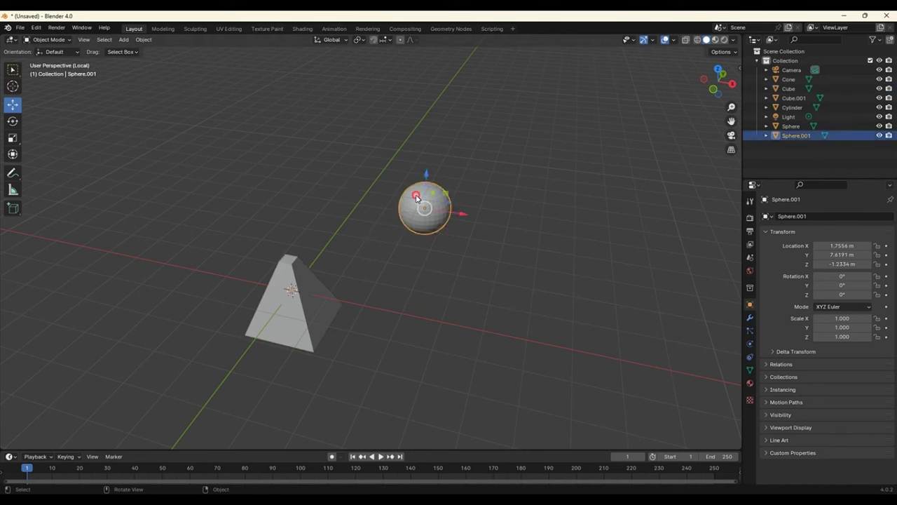
{"action": "key", "text": "s"}
{"action": "left_click", "coordinate": [507, 223]}
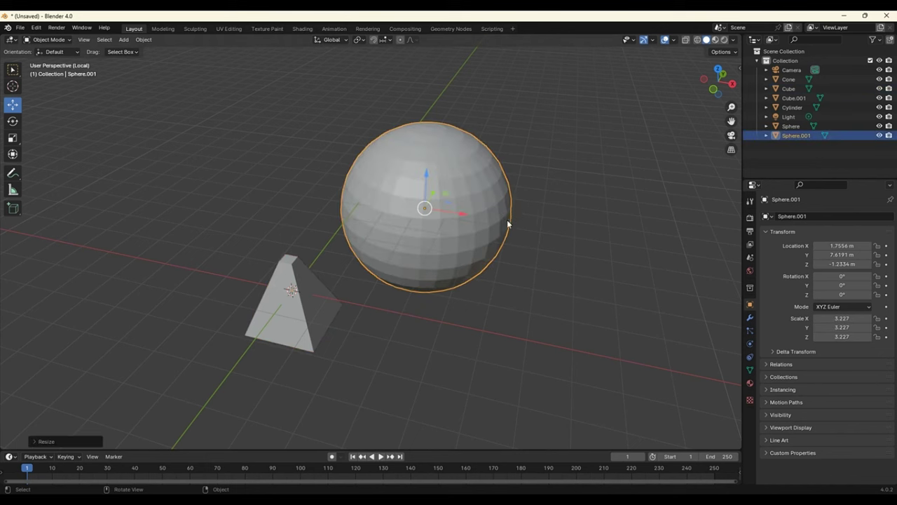
- Leave local view, isolate Sphere.001 by itself, then leave local view again
{"action": "left_click", "coordinate": [306, 302]}
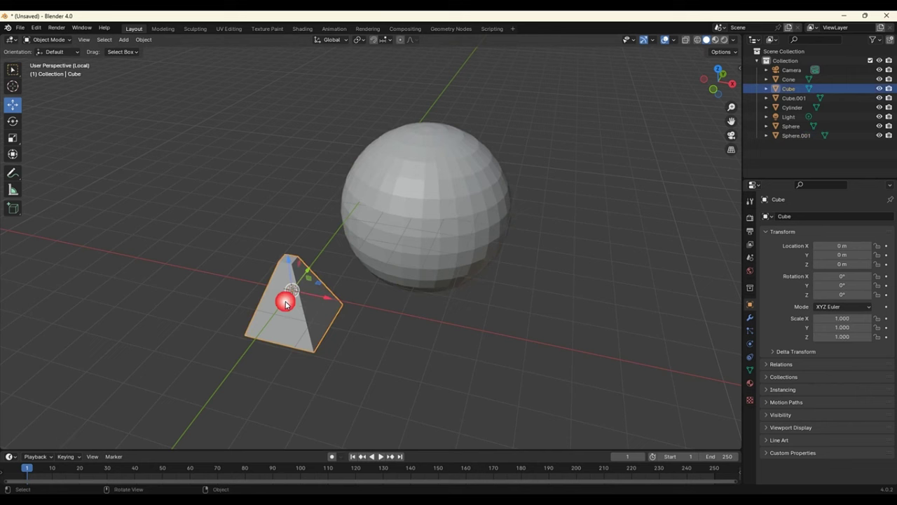
{"action": "left_click", "coordinate": [401, 258]}
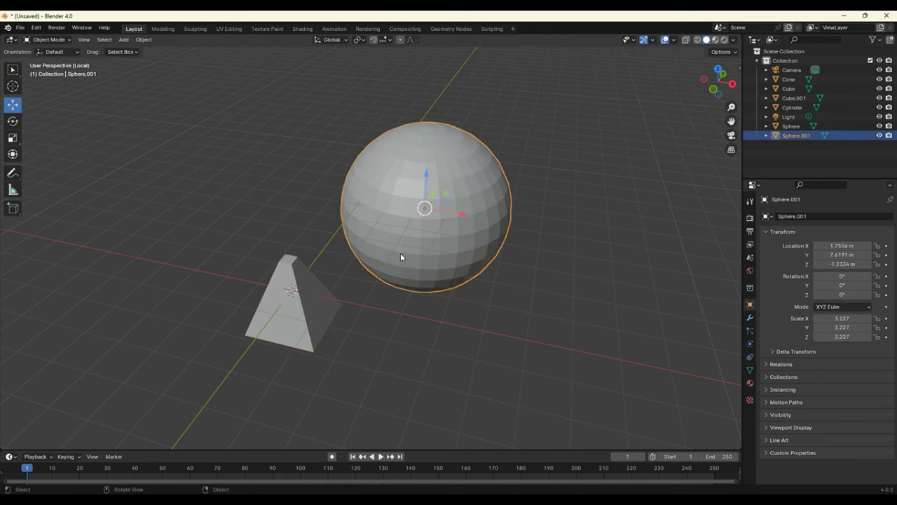
{"action": "key", "text": "KP_Divide"}
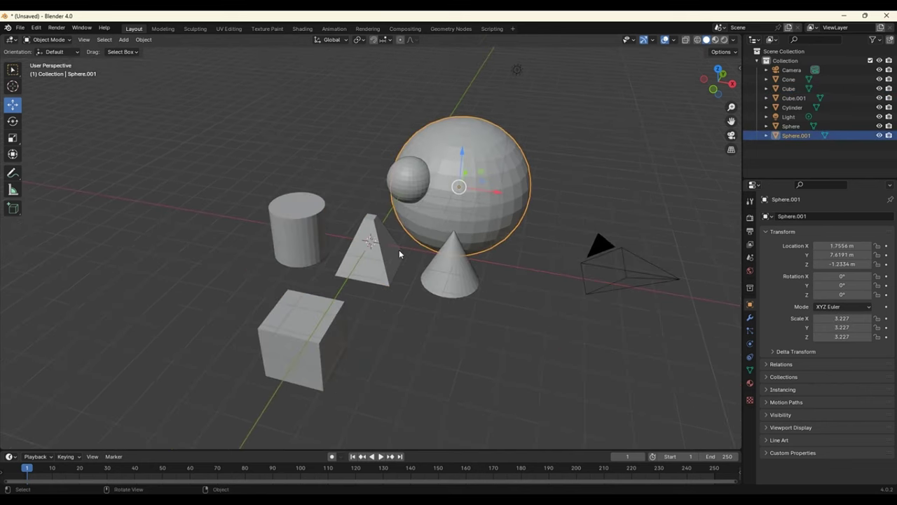
{"action": "key", "text": "KP_Divide"}
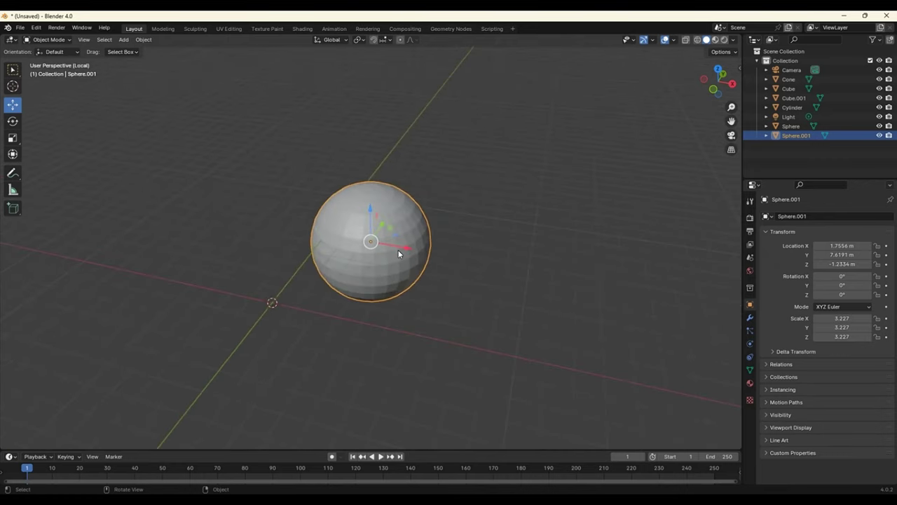
{"action": "key", "text": "KP_Divide"}
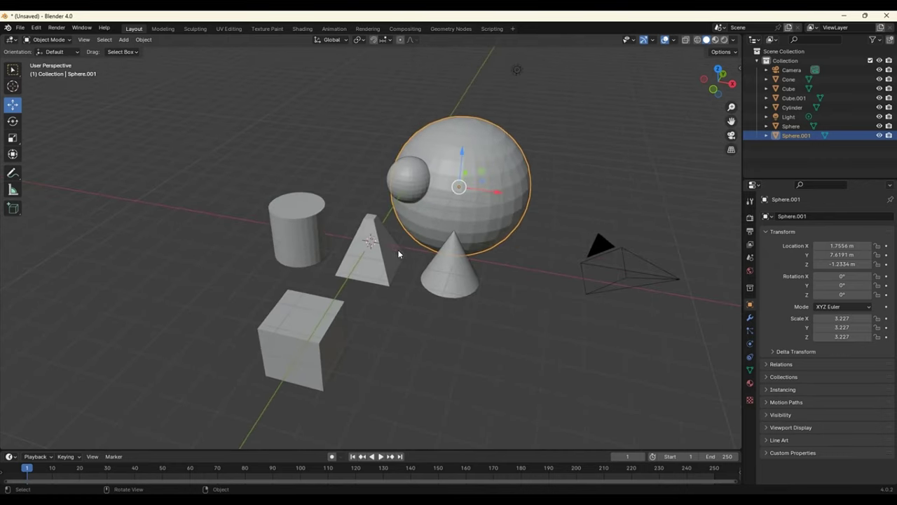
- Isolate the pyramid and the large sphere in local view, then select only the sphere
{"action": "left_click", "coordinate": [448, 347]}
{"action": "left_click", "coordinate": [351, 260]}
{"action": "left_click", "coordinate": [480, 211], "text": "shift"}
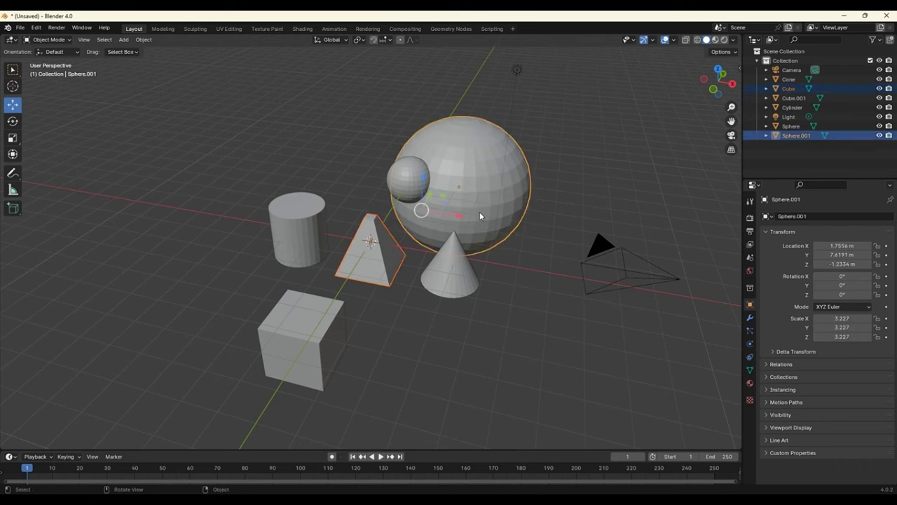
{"action": "key", "text": "KP_Divide"}
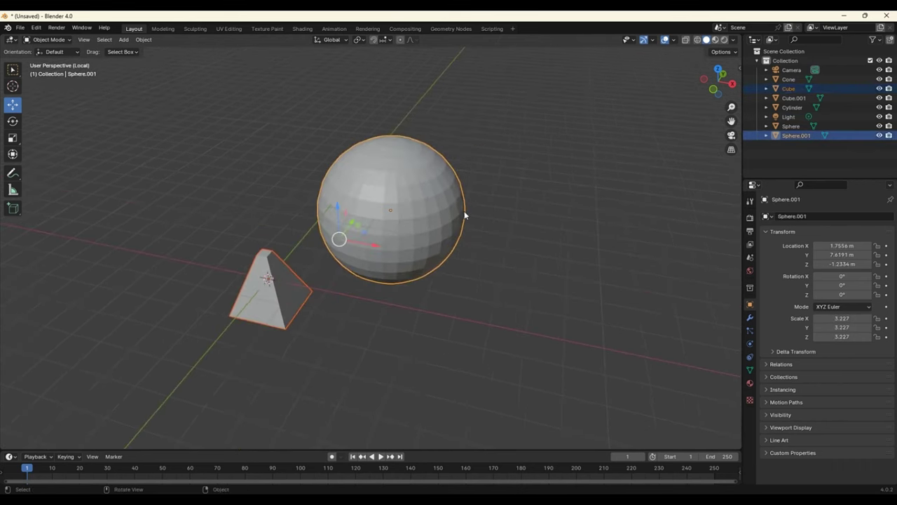
{"action": "left_click", "coordinate": [429, 292]}
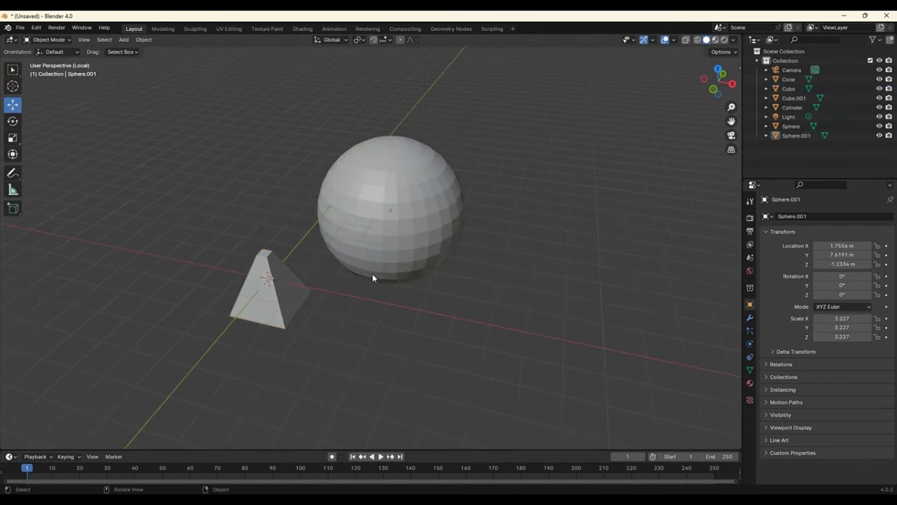
{"action": "left_click", "coordinate": [375, 226]}
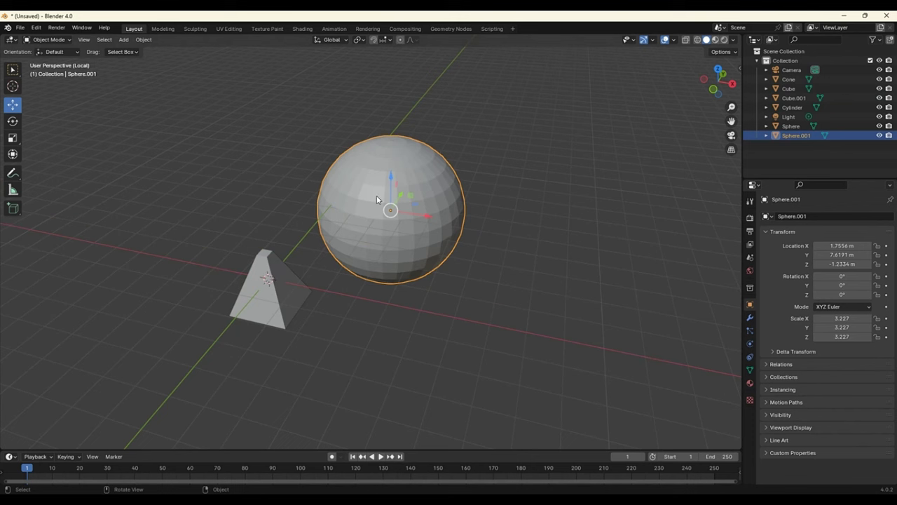
{"action": "left_click", "coordinate": [84, 40]}
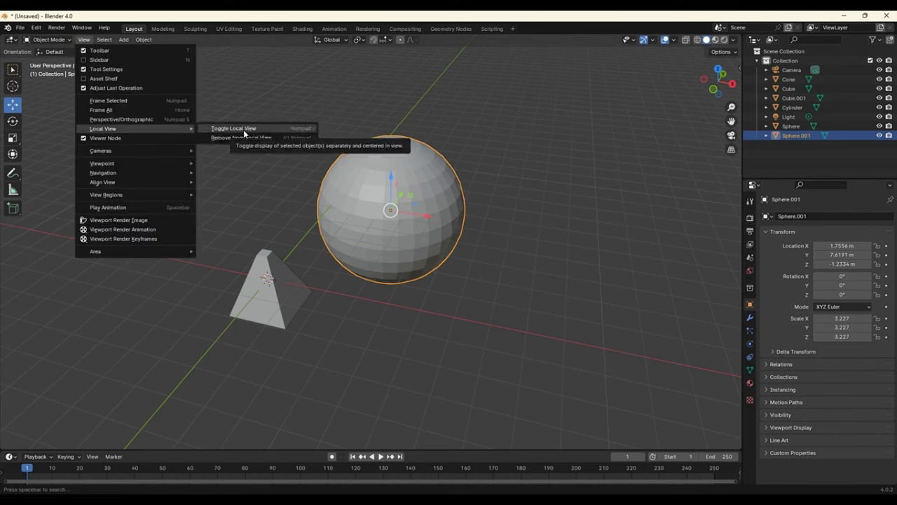
{"action": "mouse_move", "coordinate": [103, 129]}
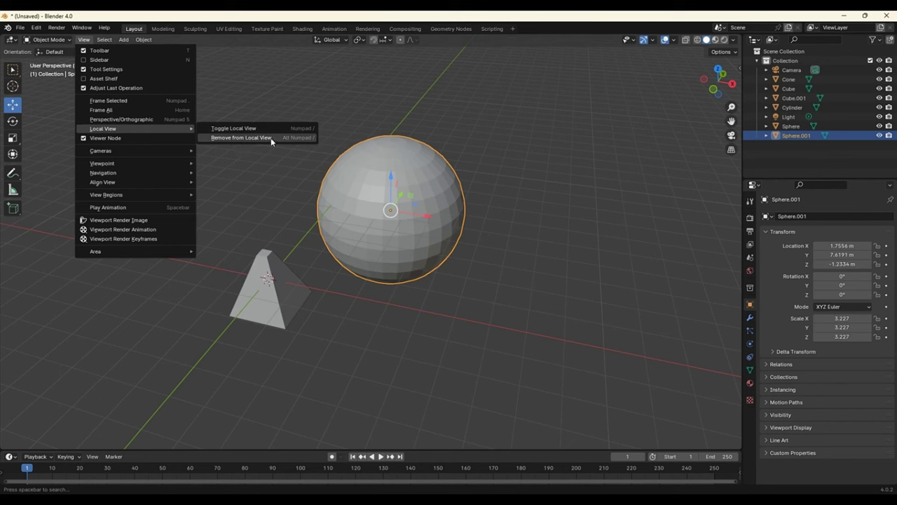
- Remove the sphere from local view, exit local view, and select the cone
{"action": "left_click", "coordinate": [313, 138]}
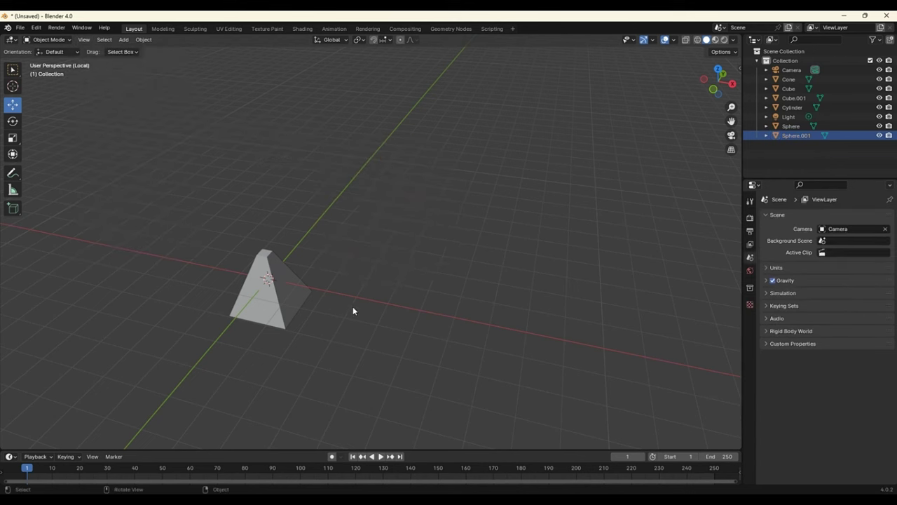
{"action": "key", "text": "KP_Divide"}
{"action": "scroll", "coordinate": [475, 342], "scroll_direction": "down", "scroll_amount": 3}
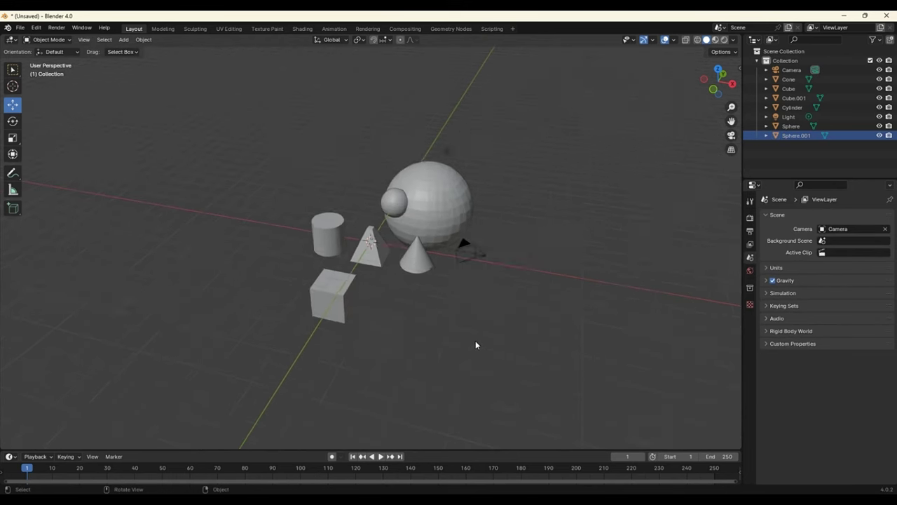
{"action": "scroll", "coordinate": [476, 341], "scroll_direction": "up", "scroll_amount": 2}
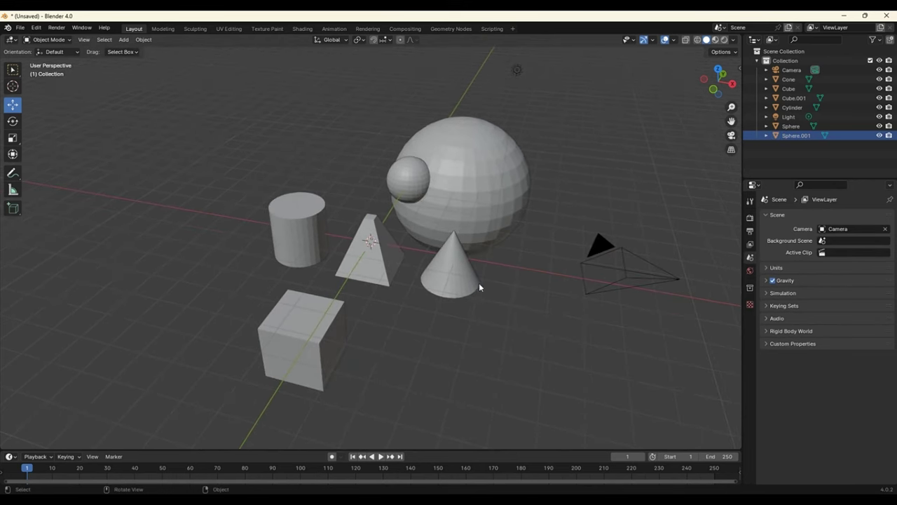
{"action": "left_click", "coordinate": [450, 268]}
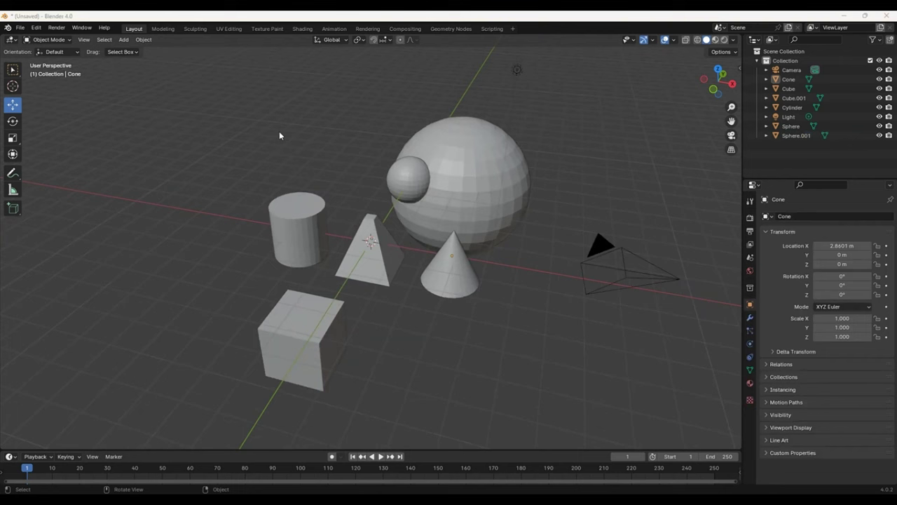
- Start a new General scene, discarding the unsaved changes
{"action": "left_click", "coordinate": [21, 27]}
{"action": "left_click", "coordinate": [132, 38]}
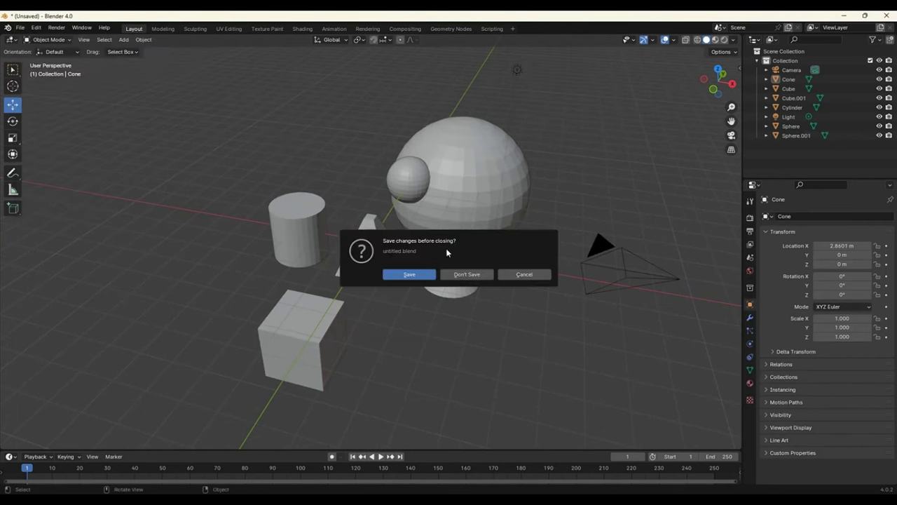
{"action": "left_click", "coordinate": [466, 274]}
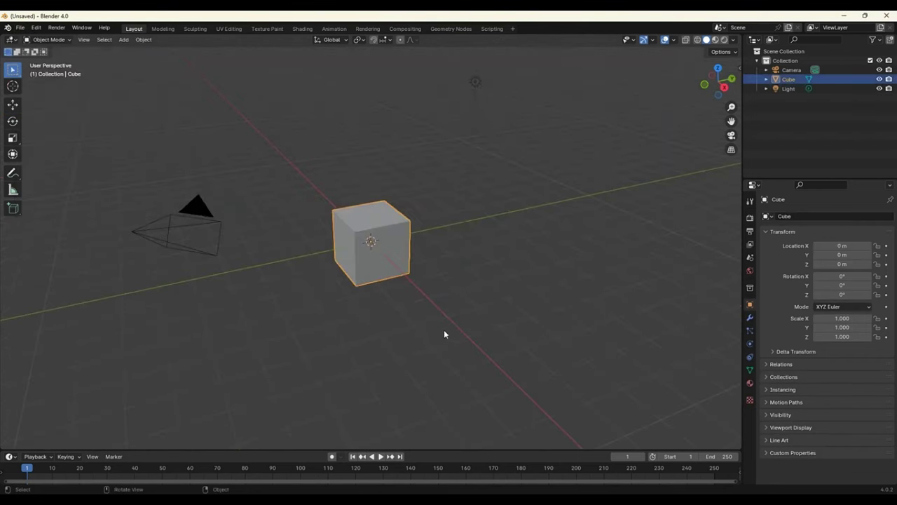
{"action": "left_click", "coordinate": [386, 141]}
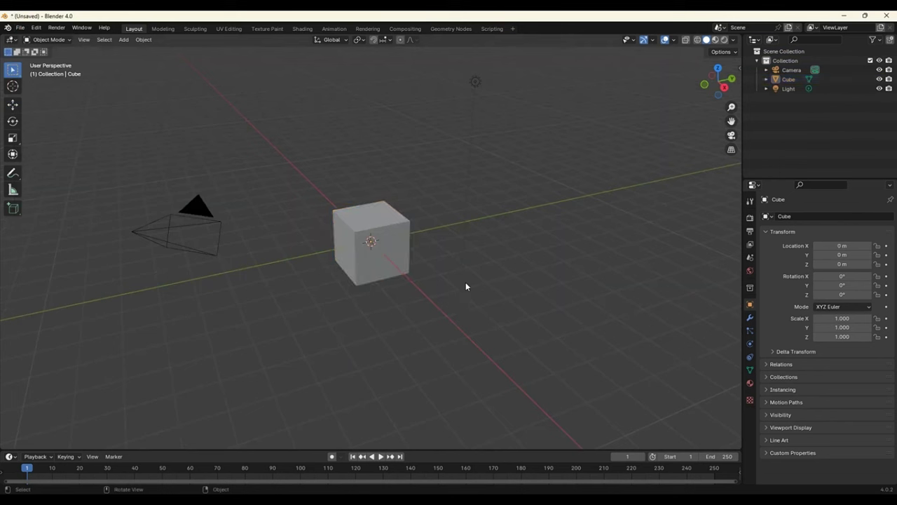
{"action": "left_click", "coordinate": [396, 247]}
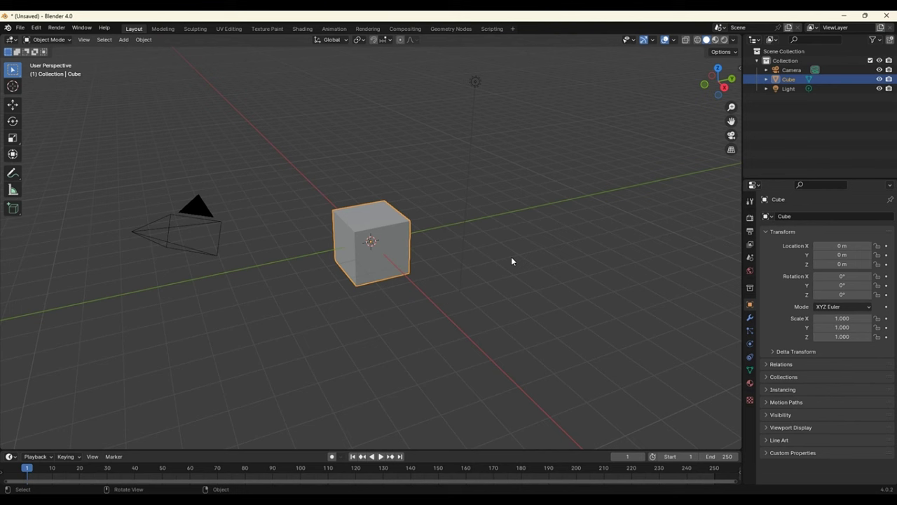
{"action": "left_click", "coordinate": [352, 263]}
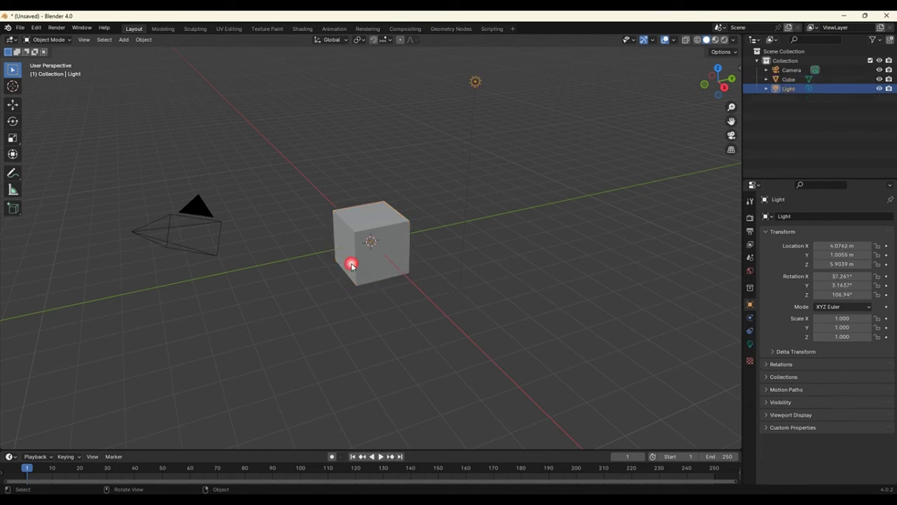
{"action": "left_click", "coordinate": [355, 201]}
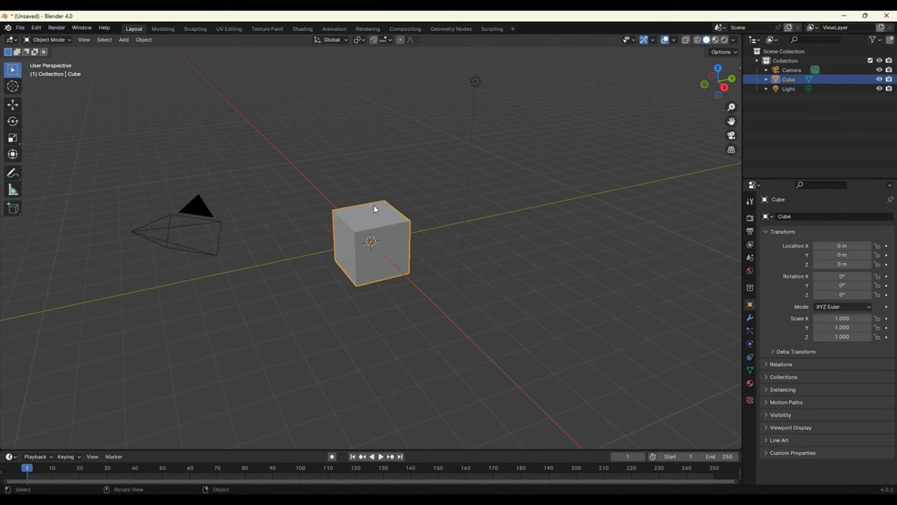
{"action": "key", "text": "shift+a"}
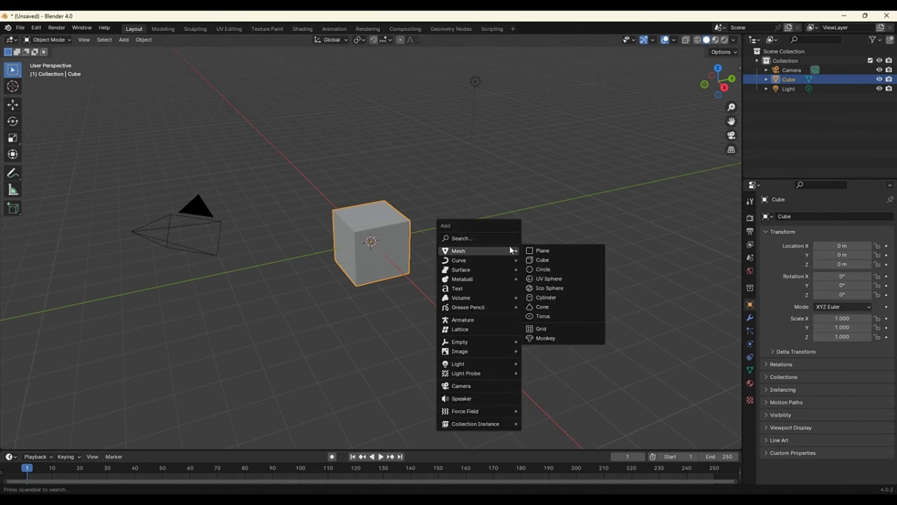
{"action": "left_click", "coordinate": [560, 260]}
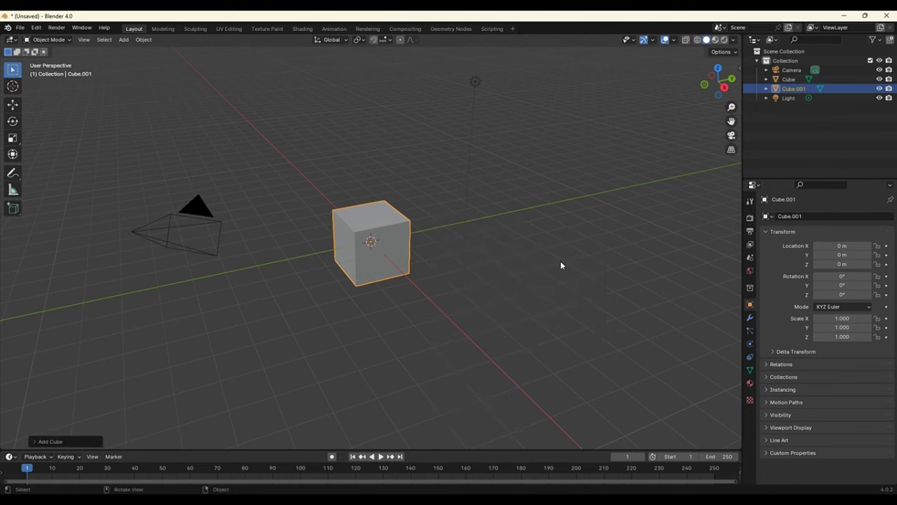
{"action": "left_click", "coordinate": [18, 109]}
{"action": "left_click_drag", "start_coordinate": [385, 249], "coordinate": [463, 317]}
{"action": "key", "text": "Delete"}
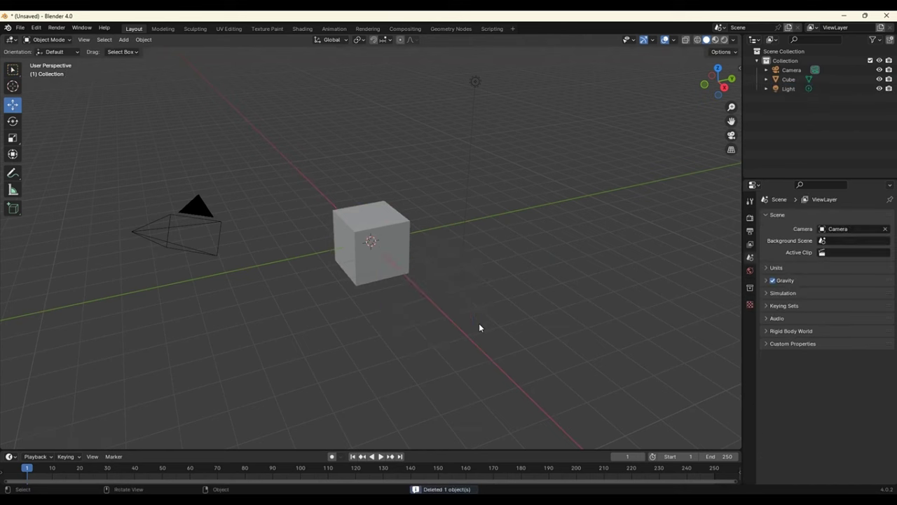
{"action": "left_click", "coordinate": [443, 321]}
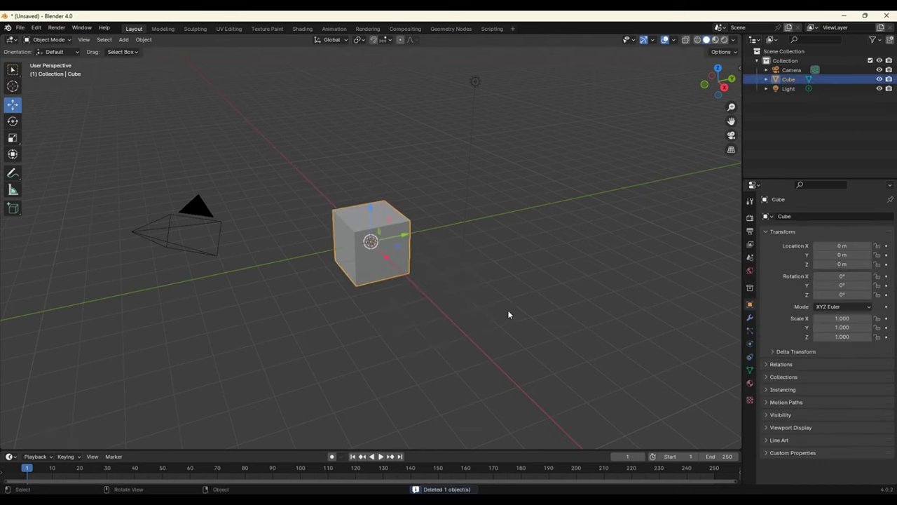
{"action": "key", "text": "shift+d"}
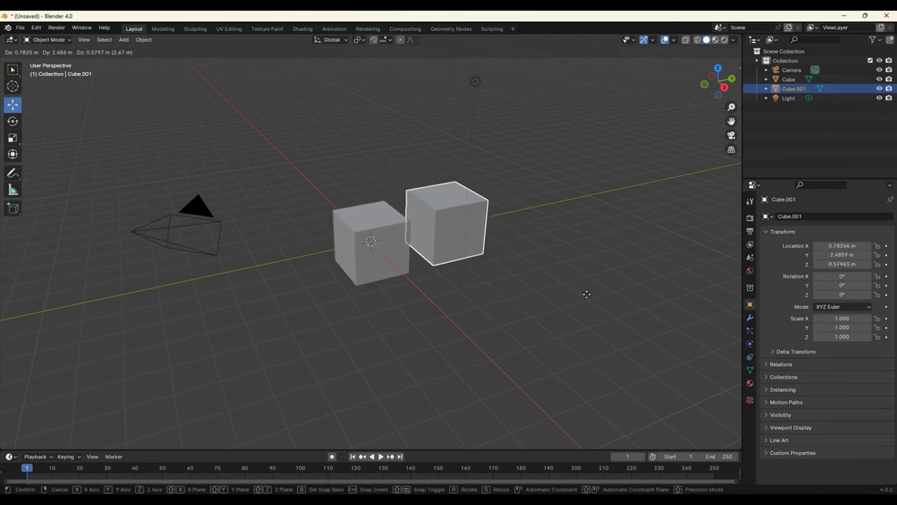
{"action": "left_click", "coordinate": [641, 271]}
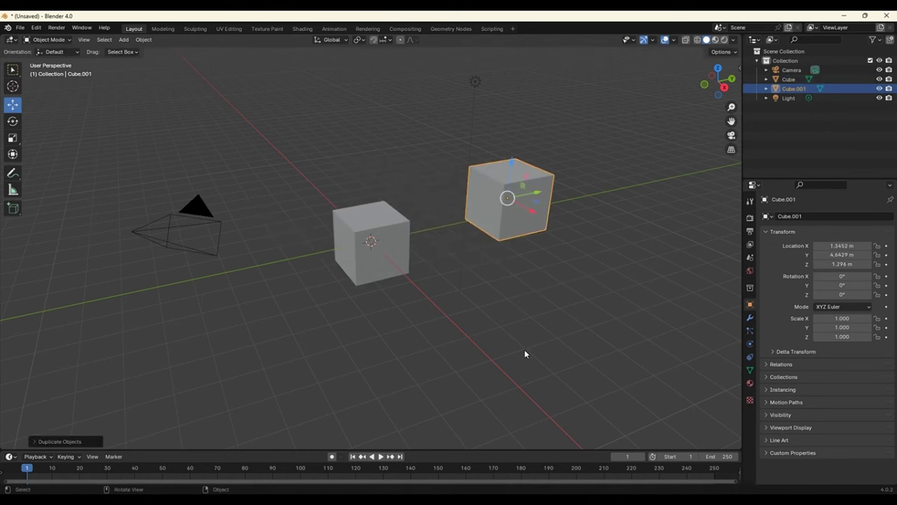
{"action": "left_click", "coordinate": [379, 251]}
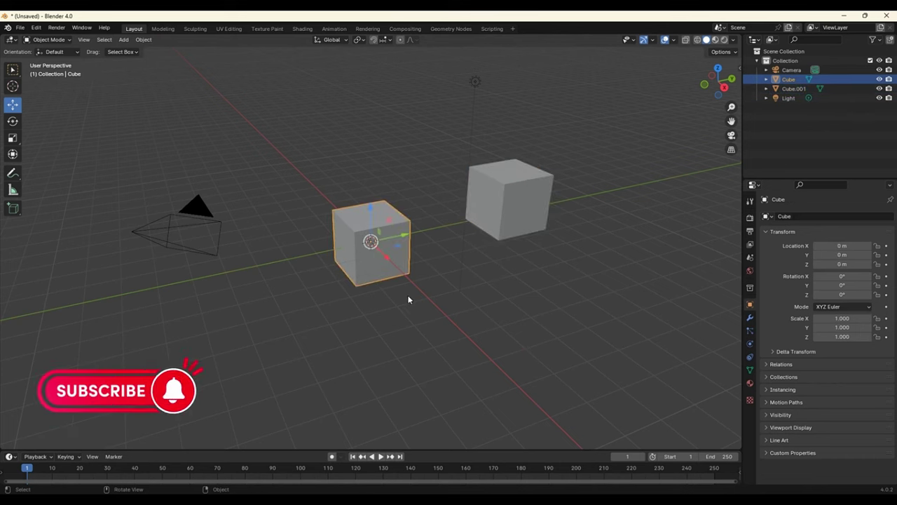
{"action": "key", "text": "shift+d"}
{"action": "left_click", "coordinate": [340, 195]}
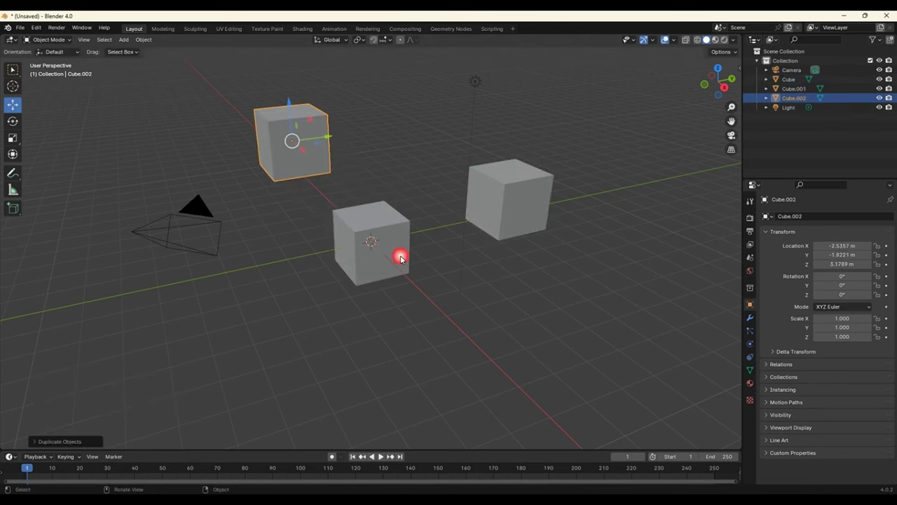
{"action": "left_click", "coordinate": [517, 199]}
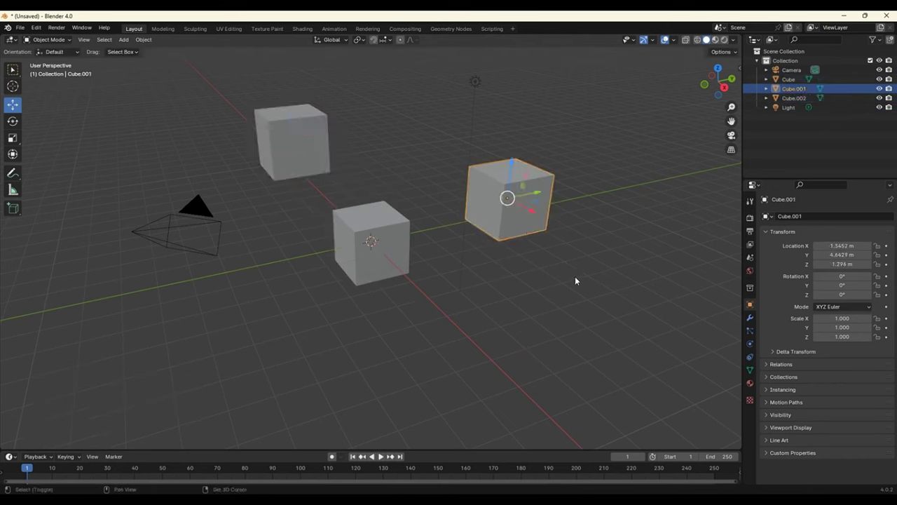
{"action": "key", "text": "shift+d"}
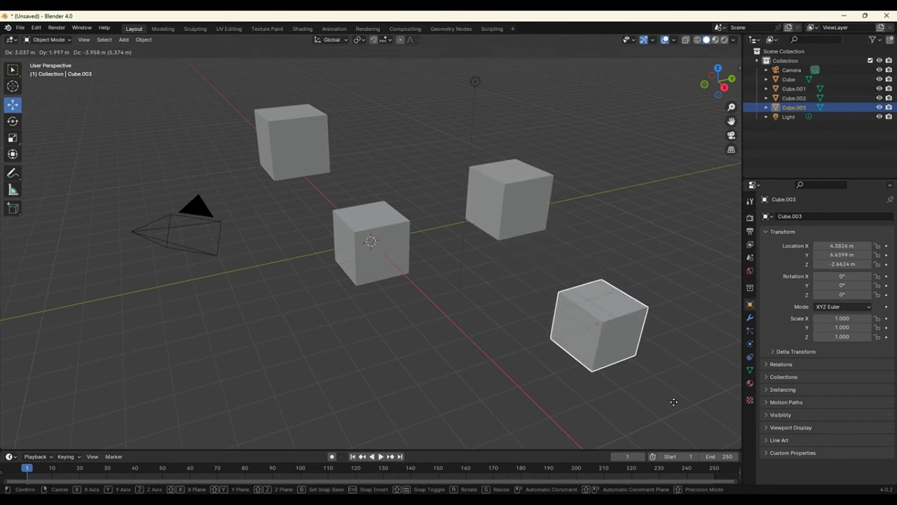
{"action": "left_click", "coordinate": [674, 402]}
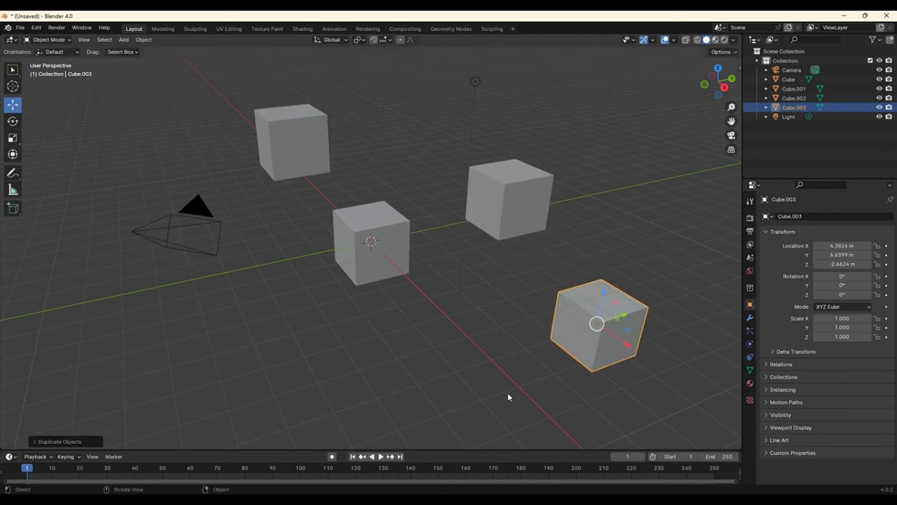
{"action": "key", "text": "ctrl+z"}
{"action": "key", "text": "ctrl+z"}
{"action": "key", "text": "ctrl+z"}
{"action": "key", "text": "ctrl+z"}
{"action": "key", "text": "ctrl+z"}
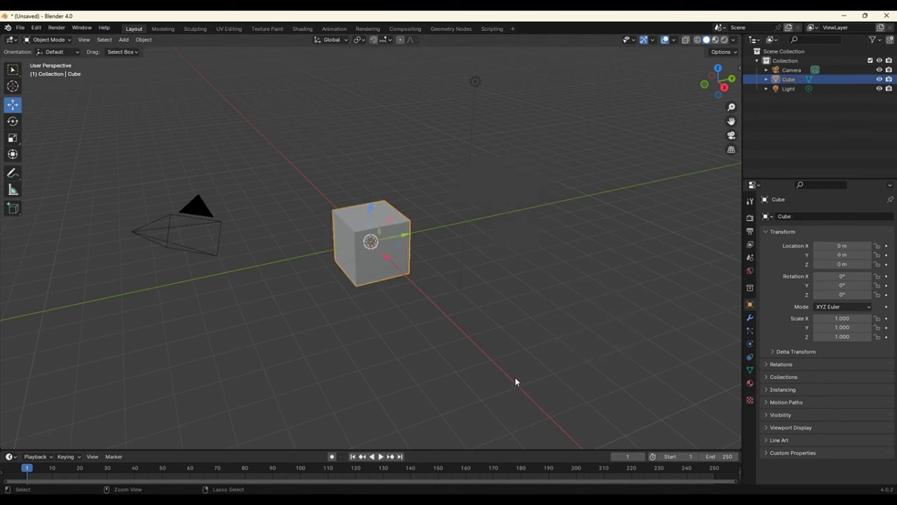
- Duplicate the cube and place the copy along the Y axis at 7.47 m
{"action": "left_click", "coordinate": [467, 316]}
{"action": "left_click", "coordinate": [396, 232]}
{"action": "left_click", "coordinate": [467, 274]}
{"action": "left_click", "coordinate": [405, 260]}
{"action": "key", "text": "shift+d"}
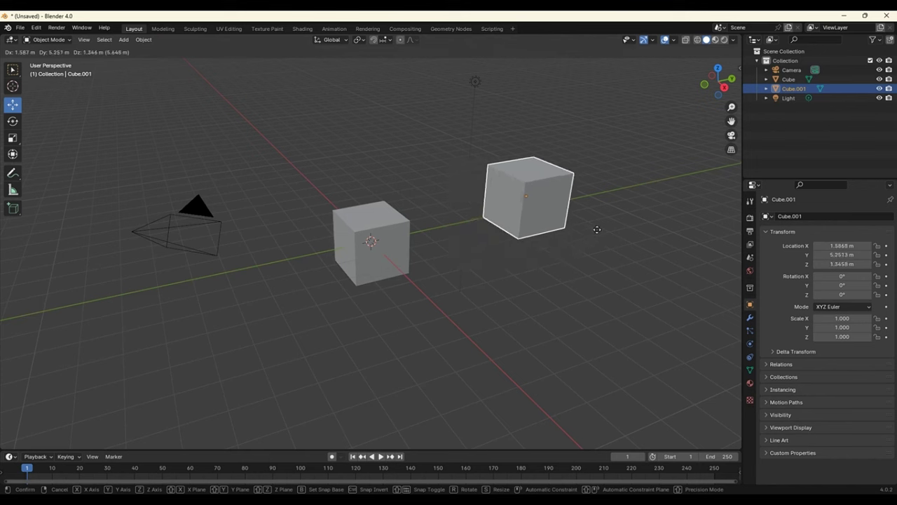
{"action": "key", "text": "y"}
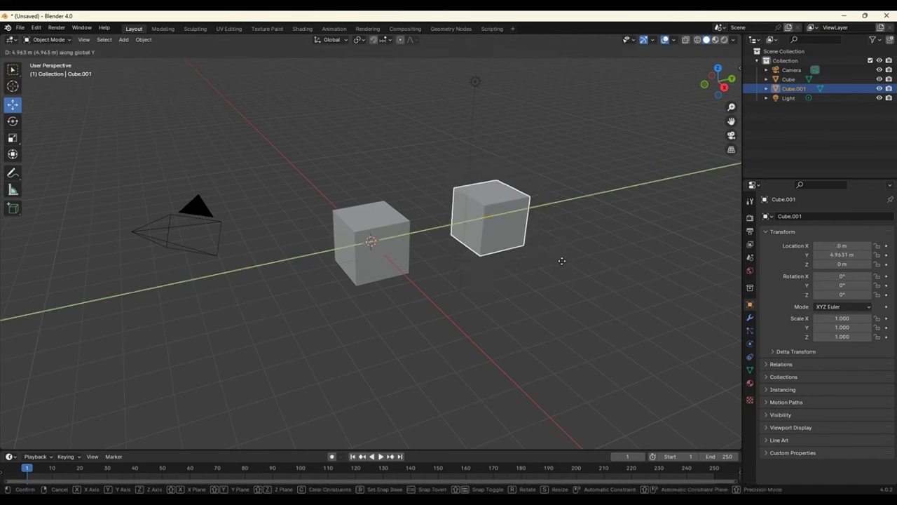
{"action": "left_click", "coordinate": [610, 249]}
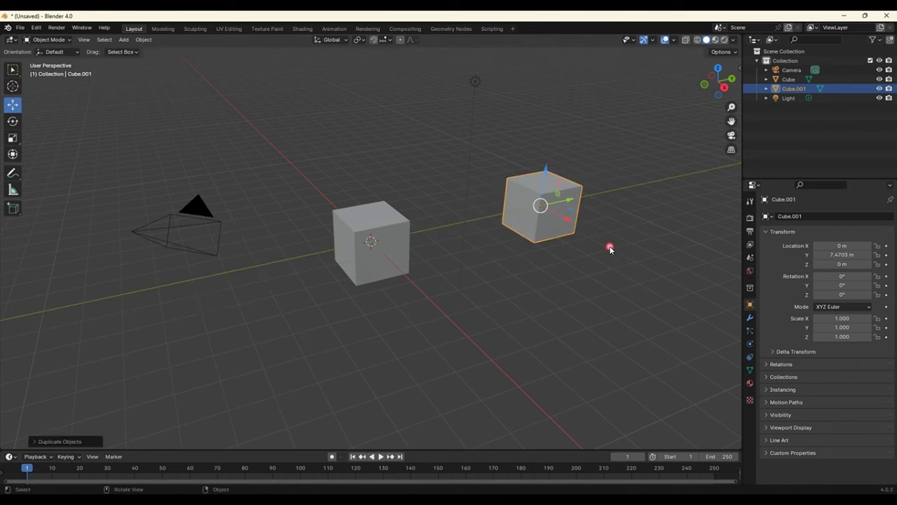
- Duplicate the original cube again, cancel the move so Cube.002 stays at the origin, and reselect it
{"action": "left_click", "coordinate": [394, 265]}
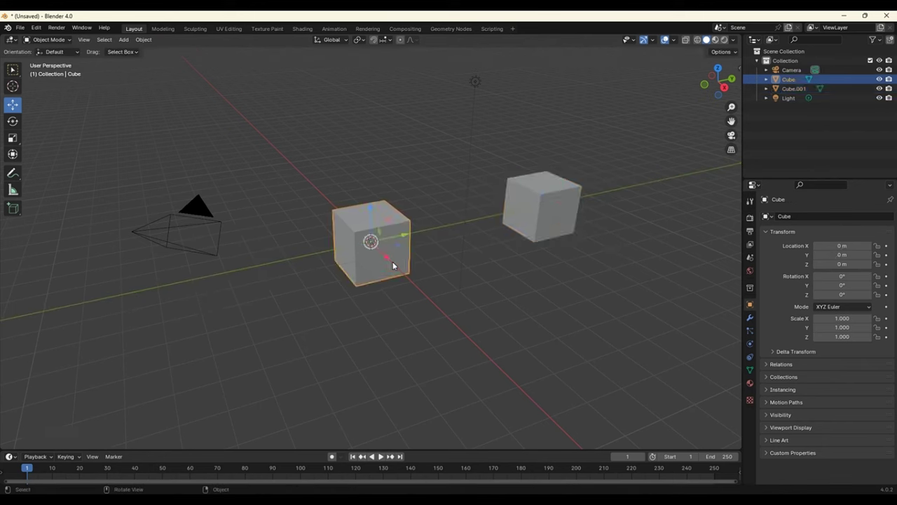
{"action": "key", "text": "shift+d"}
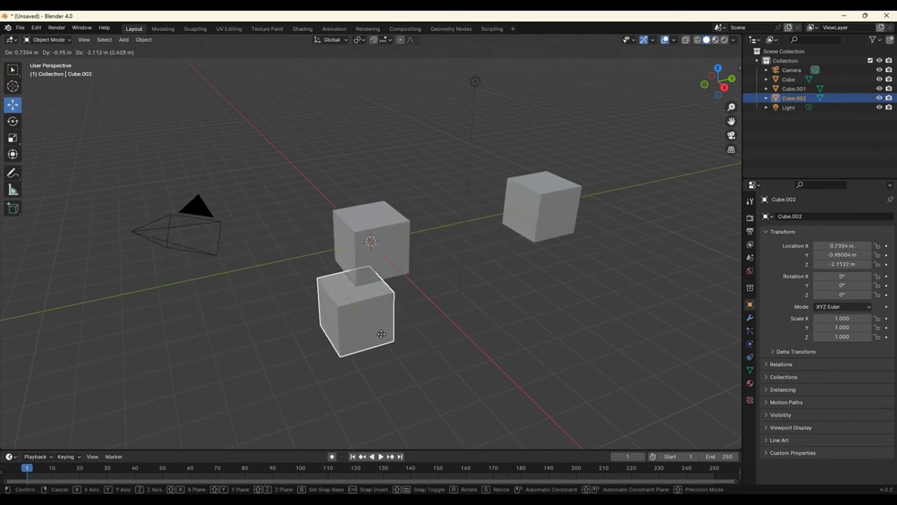
{"action": "right_click", "coordinate": [381, 333]}
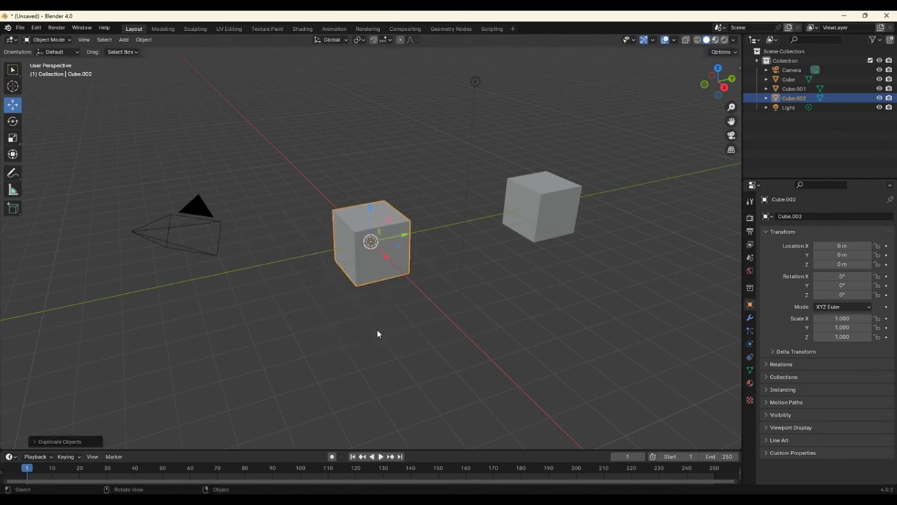
{"action": "left_click", "coordinate": [379, 302]}
{"action": "left_click", "coordinate": [385, 272]}
- Duplicate the origin cube along the X axis, then undo that copy
{"action": "key", "text": "shift+d"}
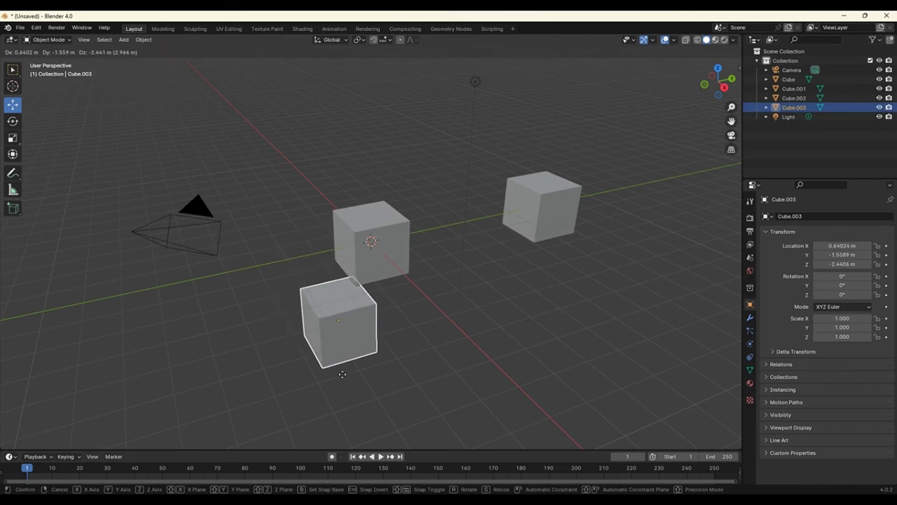
{"action": "key", "text": "x"}
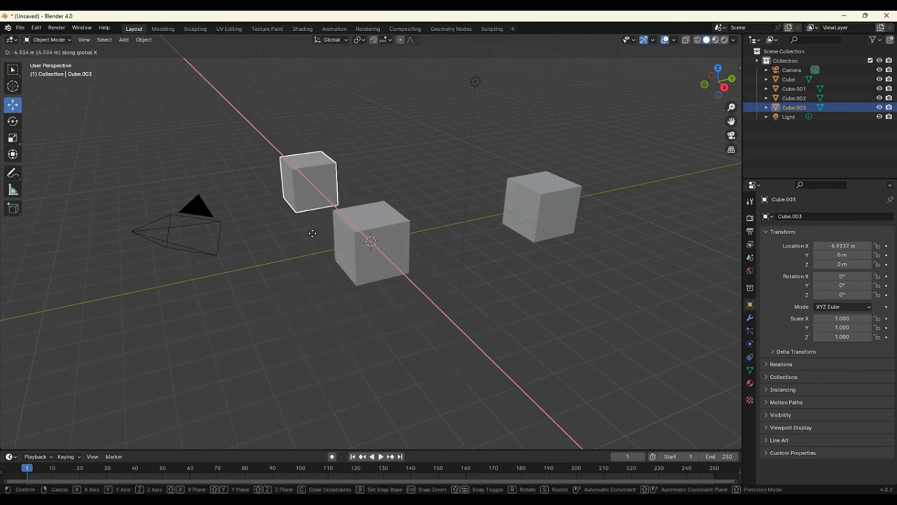
{"action": "left_click", "coordinate": [312, 233]}
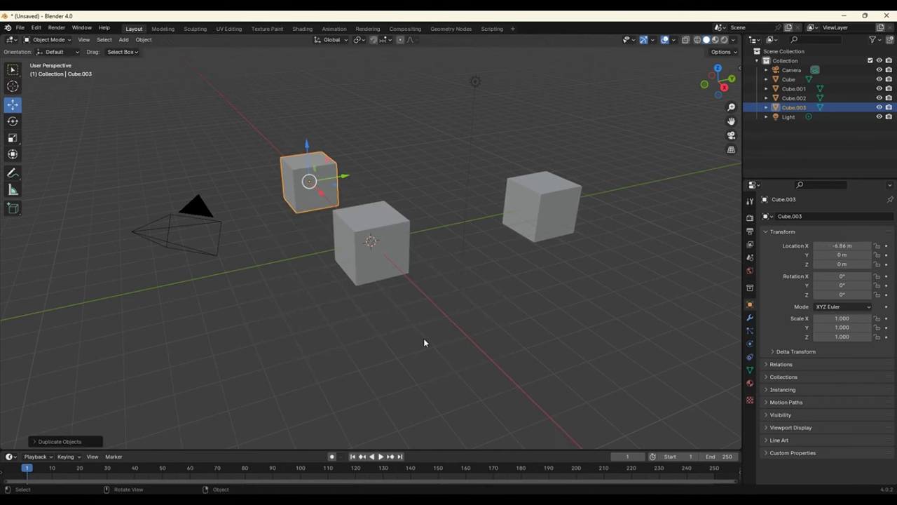
{"action": "key", "text": "ctrl+z"}
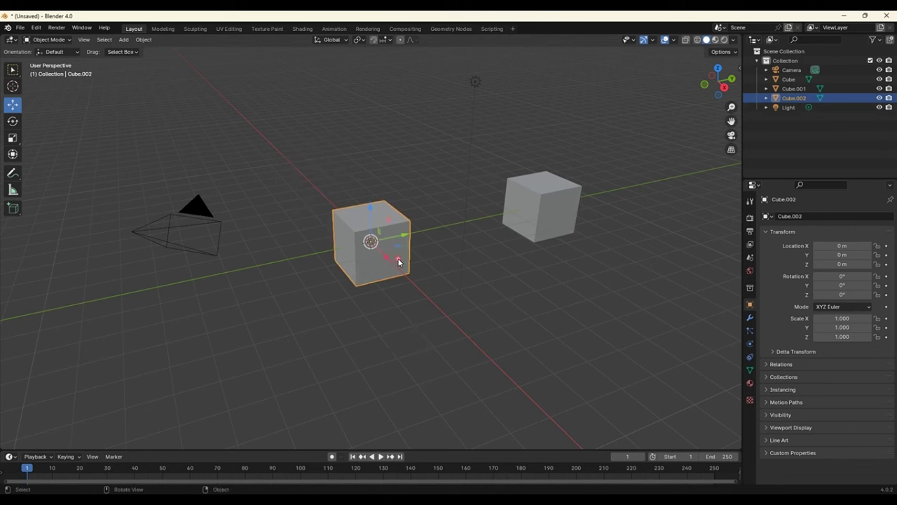
- Duplicate the cube along X and repeat with Shift+R to build a row of copies
{"action": "key", "text": "shift+d"}
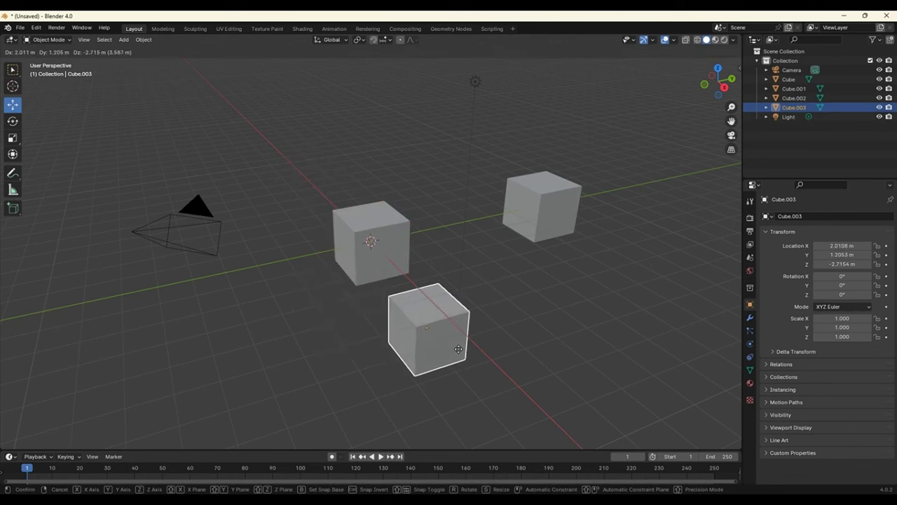
{"action": "key", "text": "x"}
{"action": "left_click", "coordinate": [358, 184]}
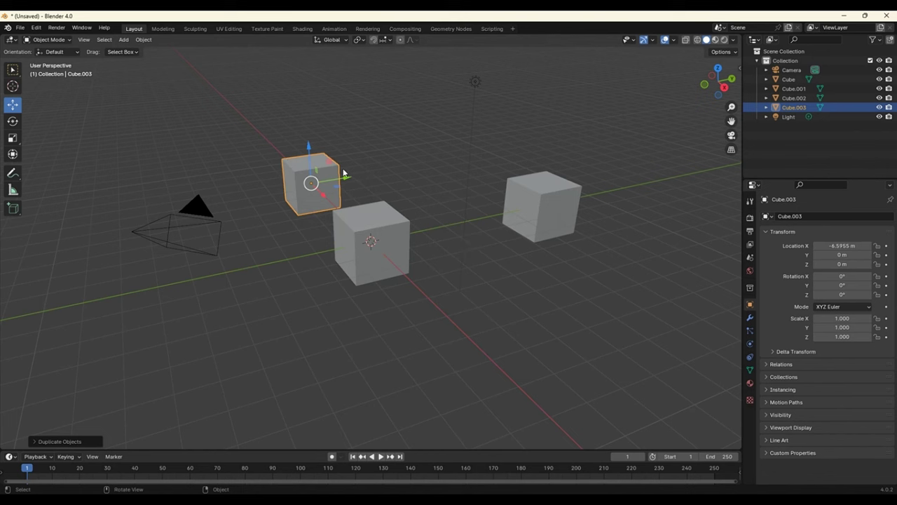
{"action": "key", "text": "shift+r"}
{"action": "key", "text": "shift+r"}
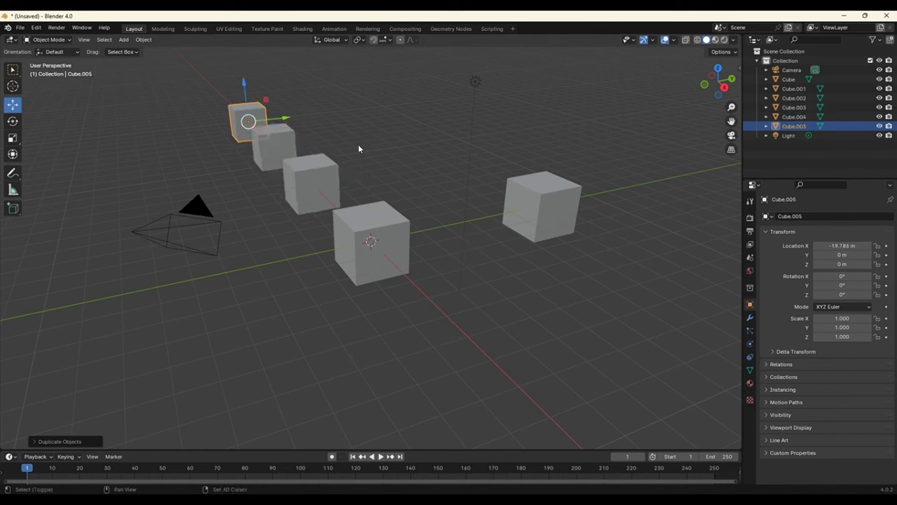
{"action": "key", "text": "shift+r"}
{"action": "key", "text": "shift+r"}
{"action": "key", "text": "shift+r"}
{"action": "key", "text": "shift+r"}
{"action": "key", "text": "shift+r"}
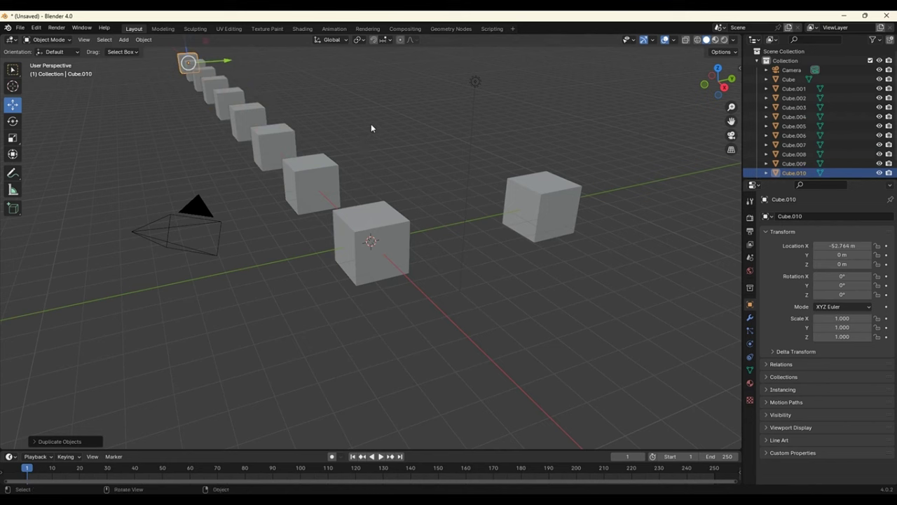
- Start a new General scene without saving the current one
{"action": "left_click", "coordinate": [20, 27]}
{"action": "mouse_move", "coordinate": [33, 38]}
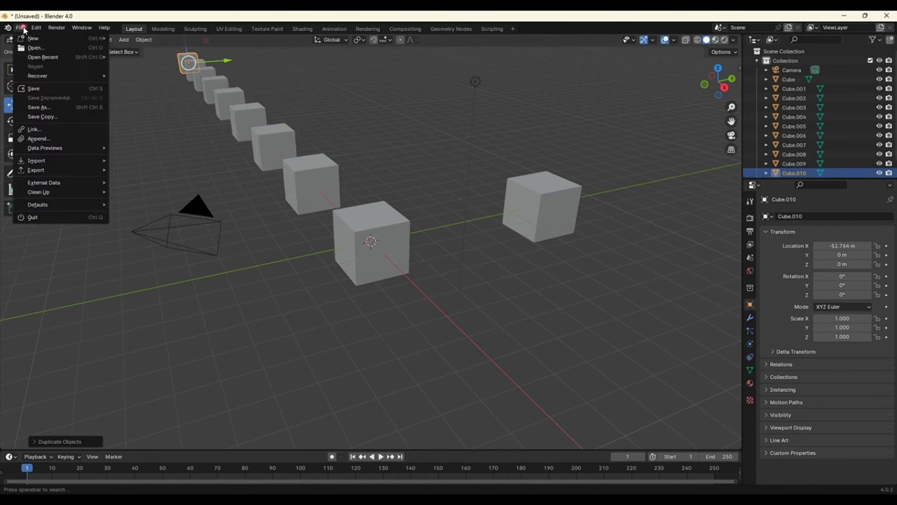
{"action": "left_click", "coordinate": [139, 38]}
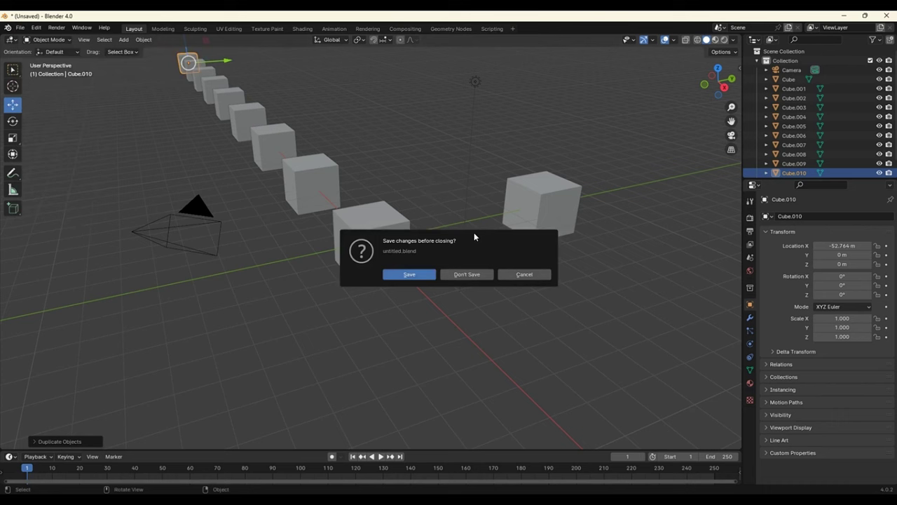
{"action": "left_click", "coordinate": [467, 274]}
- Duplicate the default cube along X twice, then undo both copies
{"action": "left_click", "coordinate": [348, 252]}
{"action": "key", "text": "shift+d"}
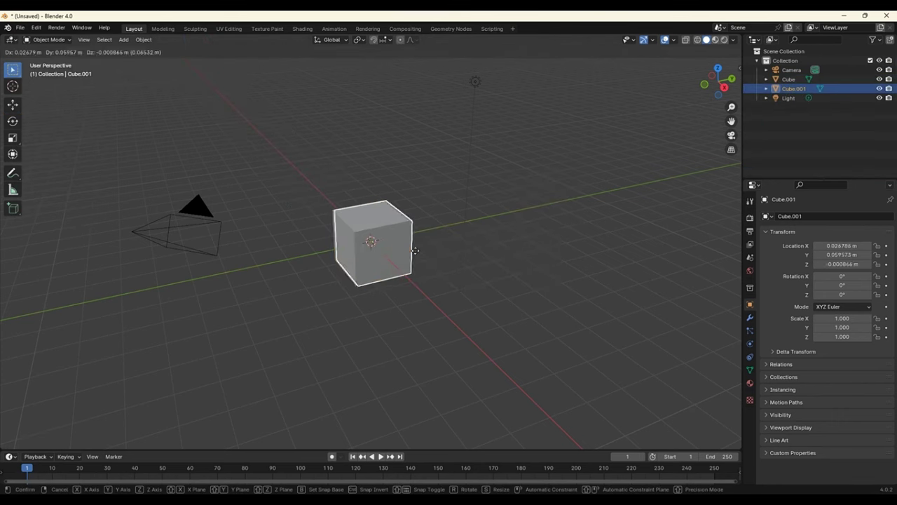
{"action": "key", "text": "x"}
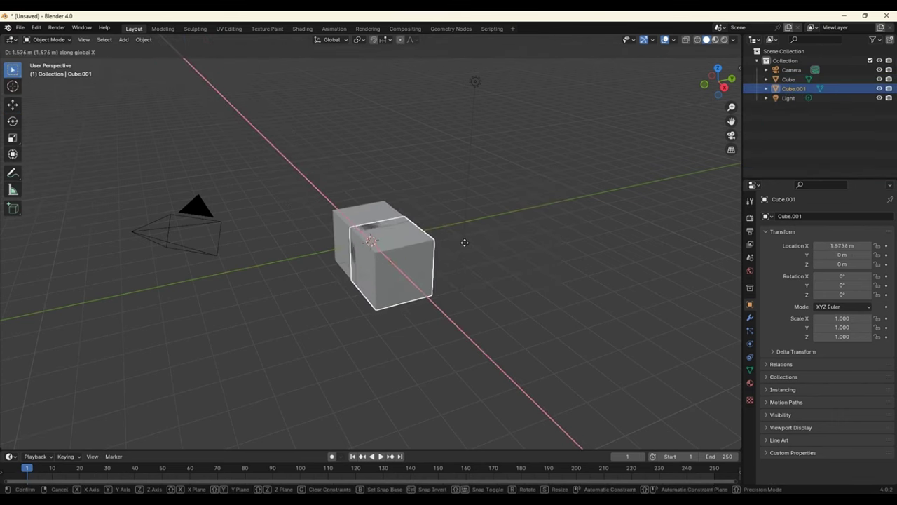
{"action": "left_click", "coordinate": [373, 173]}
{"action": "key", "text": "shift+d"}
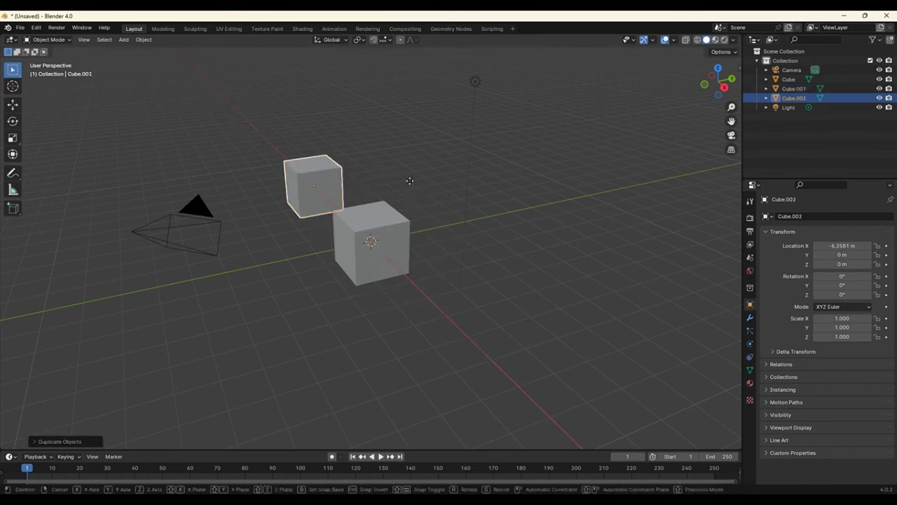
{"action": "left_click", "coordinate": [296, 194]}
{"action": "key", "text": "ctrl+z"}
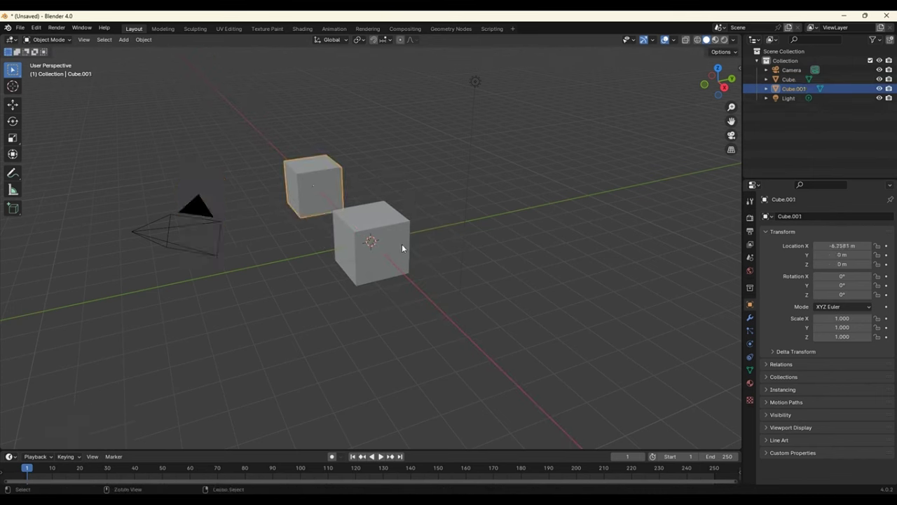
{"action": "key", "text": "ctrl+z"}
- Duplicate the cube to about X -5 m and repeat with Shift+R, reaching X -40.308 m
{"action": "key", "text": "shift+d"}
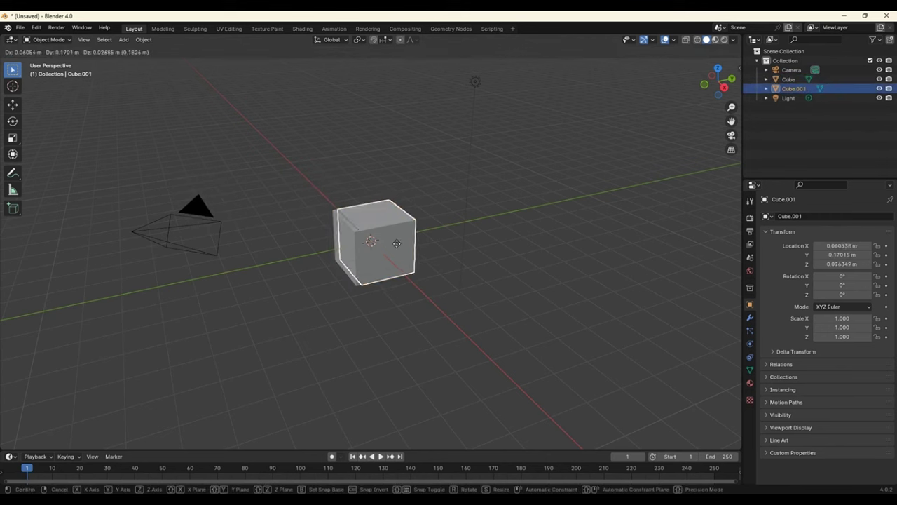
{"action": "key", "text": "x"}
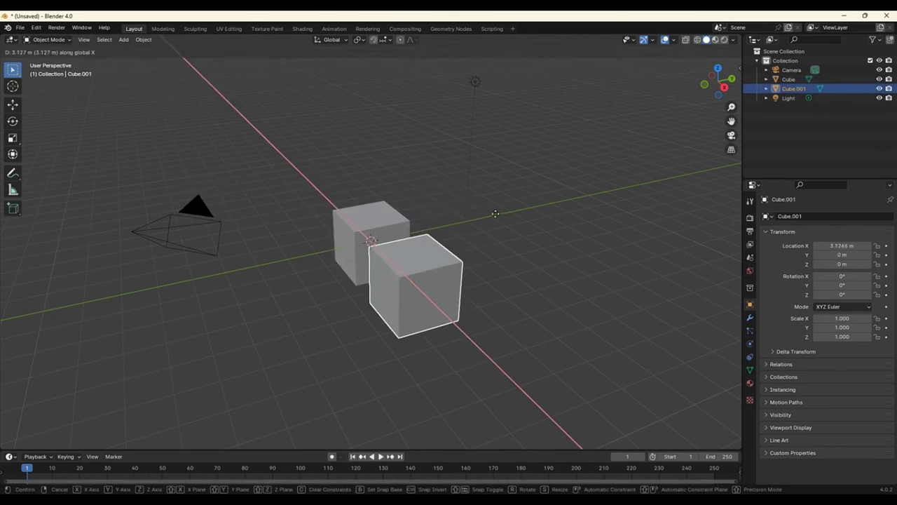
{"action": "left_click", "coordinate": [437, 178]}
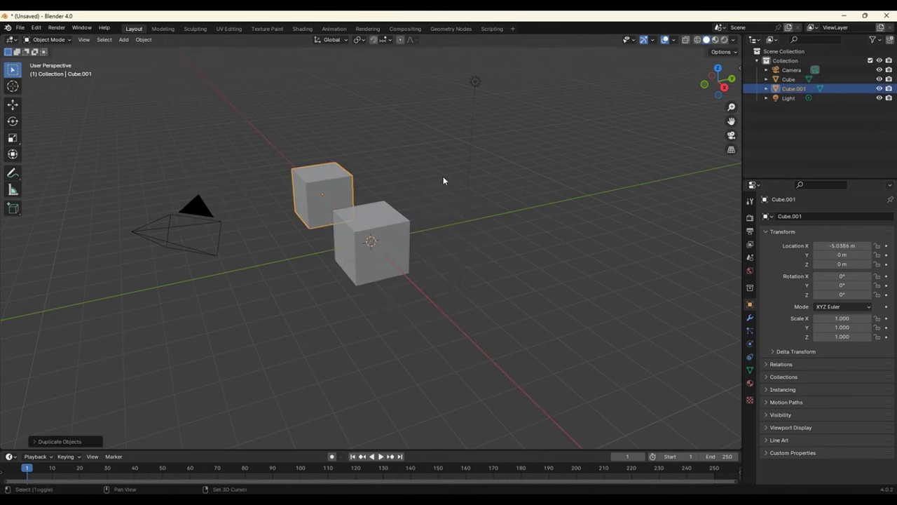
{"action": "key", "text": "shift+r"}
{"action": "key", "text": "shift+r"}
{"action": "key", "text": "shift+r"}
{"action": "key", "text": "shift+r"}
{"action": "key", "text": "shift+r"}
{"action": "key", "text": "shift+r"}
{"action": "key", "text": "shift+r"}
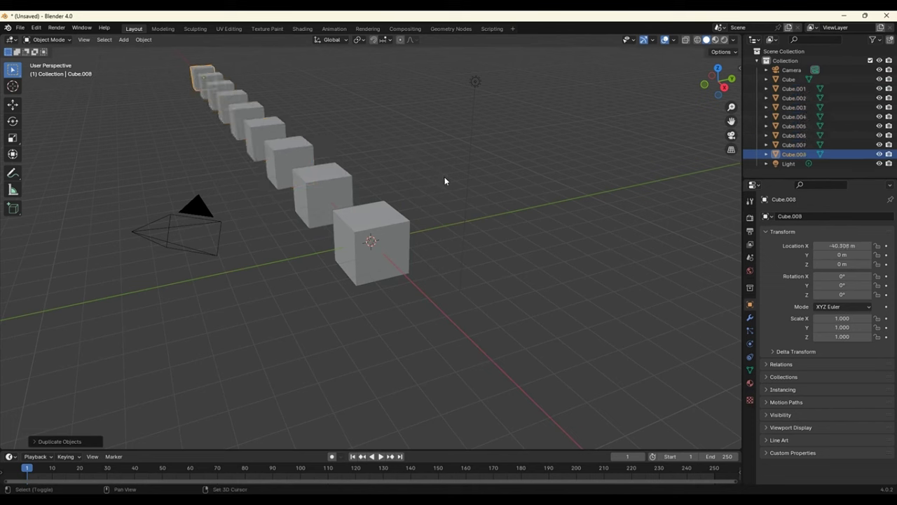
{"action": "key", "text": "shift+r"}
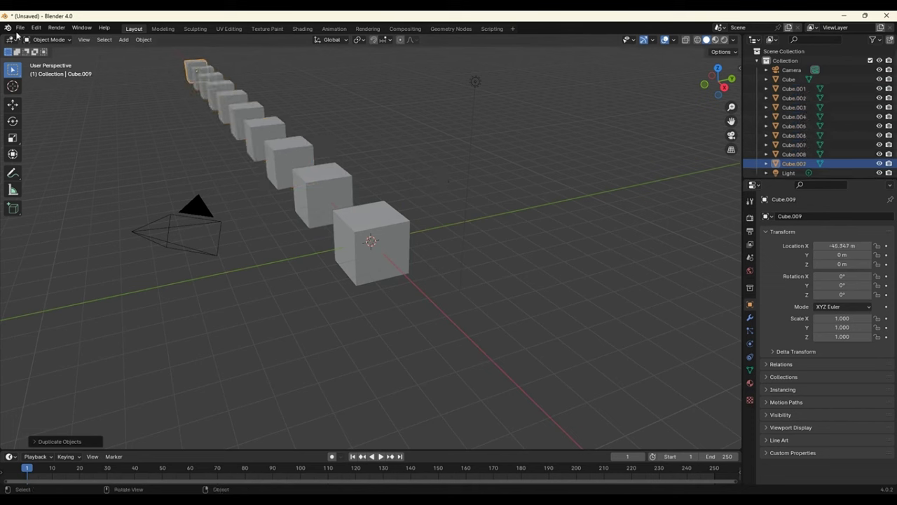
- Start another new General scene, discarding unsaved changes
{"action": "left_click", "coordinate": [20, 28]}
{"action": "left_click", "coordinate": [256, 94]}
{"action": "left_click", "coordinate": [21, 28]}
{"action": "left_click", "coordinate": [140, 39]}
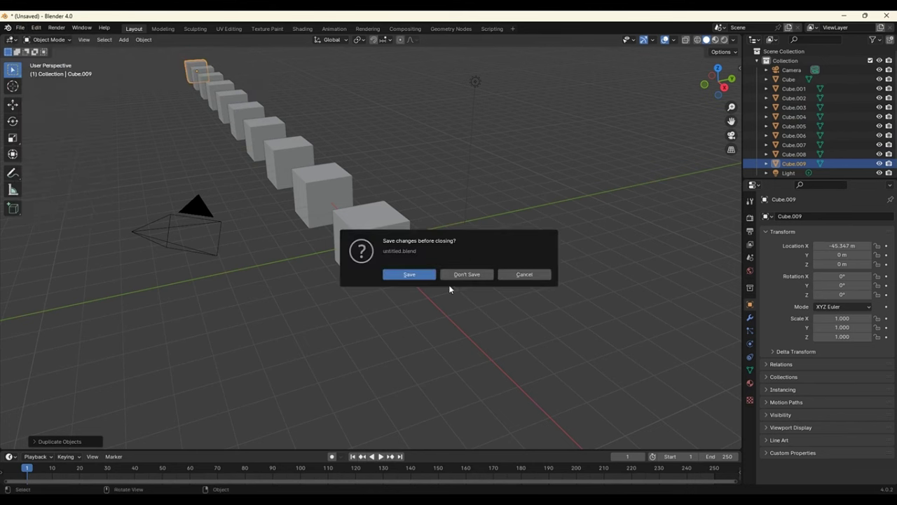
{"action": "left_click", "coordinate": [463, 275]}
- Duplicate the cube along Y and repeat with Shift+R, the last copy at Y 26.098 m
{"action": "key", "text": "shift+d"}
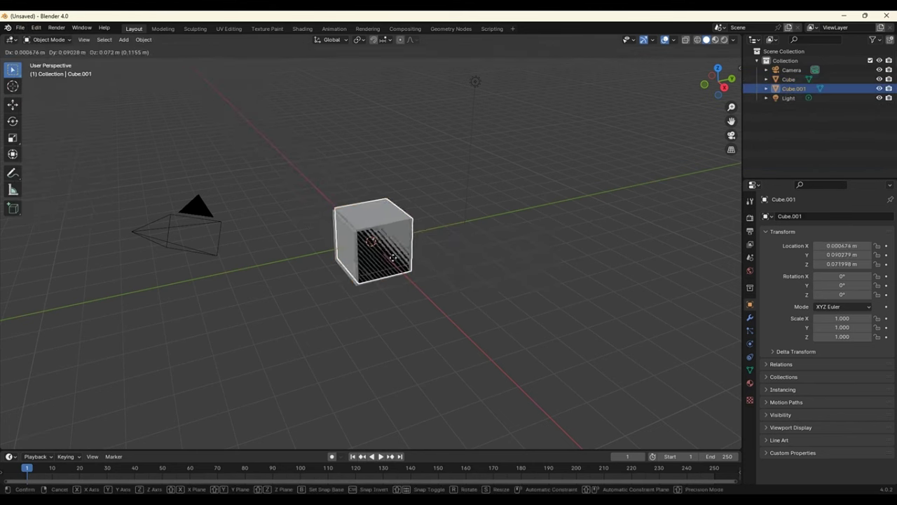
{"action": "key", "text": "y"}
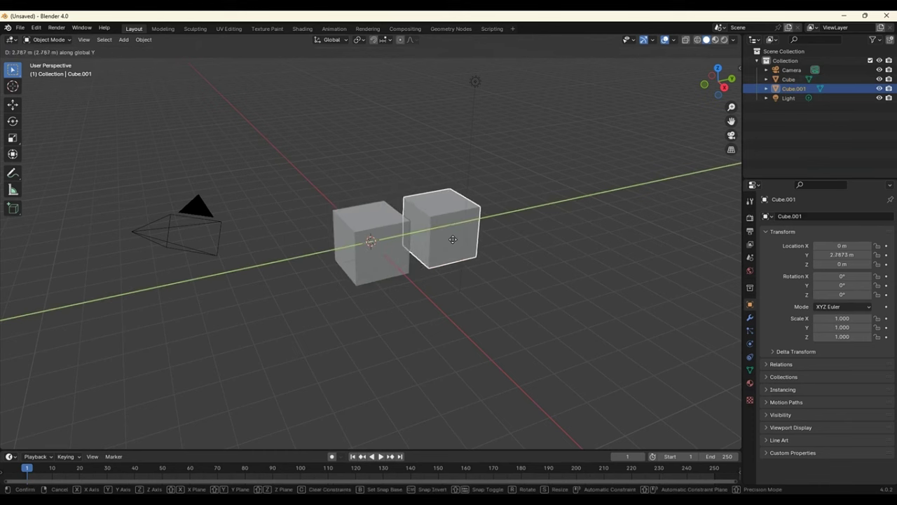
{"action": "left_click", "coordinate": [482, 240]}
{"action": "key", "text": "shift+r"}
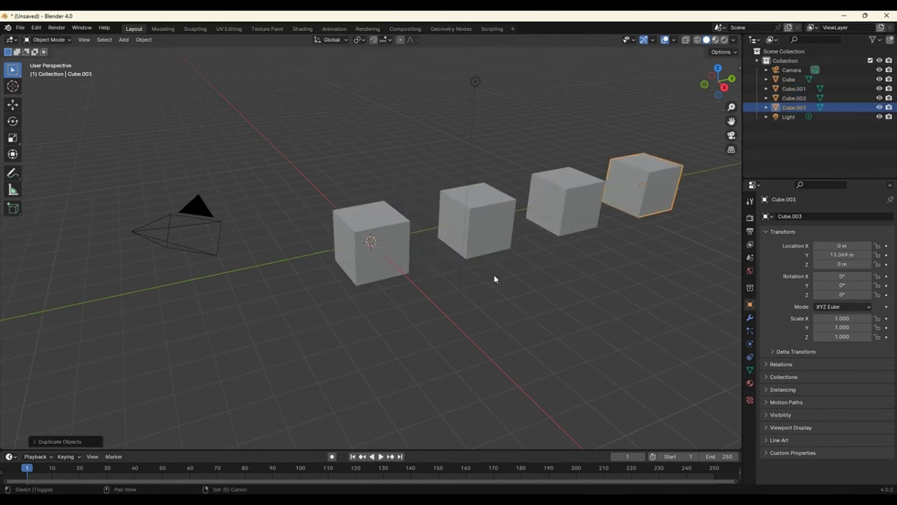
{"action": "key", "text": "shift+r"}
{"action": "key", "text": "shift+r"}
{"action": "key", "text": "shift+r"}
{"action": "key", "text": "shift+r"}
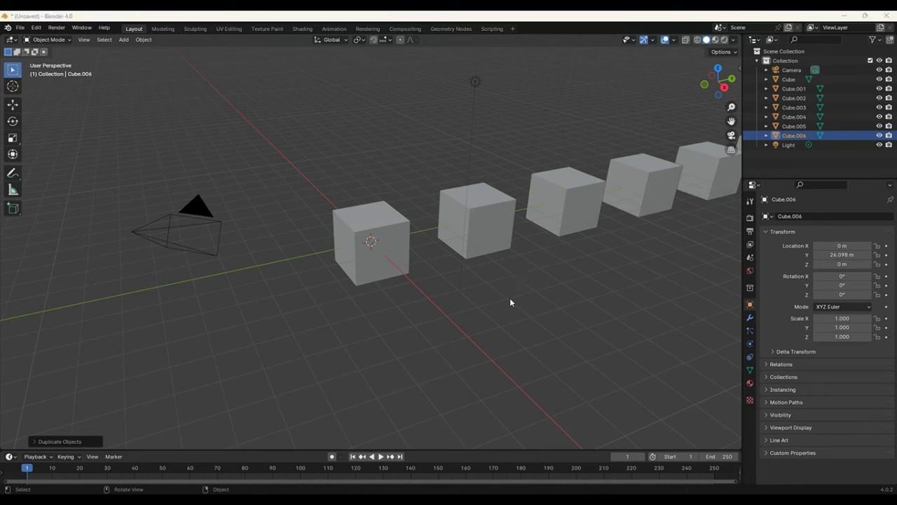
- Start a new General scene without saving and select the default cube
{"action": "left_click", "coordinate": [21, 27]}
{"action": "mouse_move", "coordinate": [33, 38]}
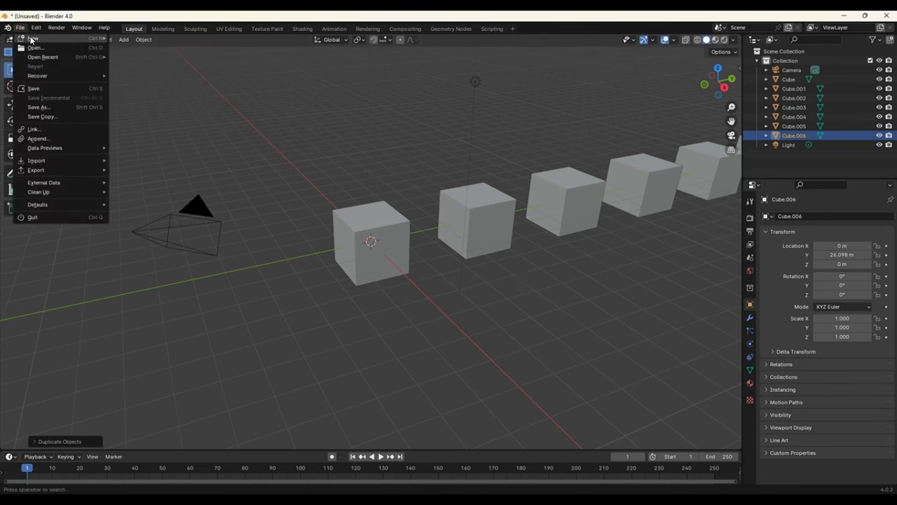
{"action": "left_click", "coordinate": [189, 41]}
{"action": "left_click", "coordinate": [461, 278]}
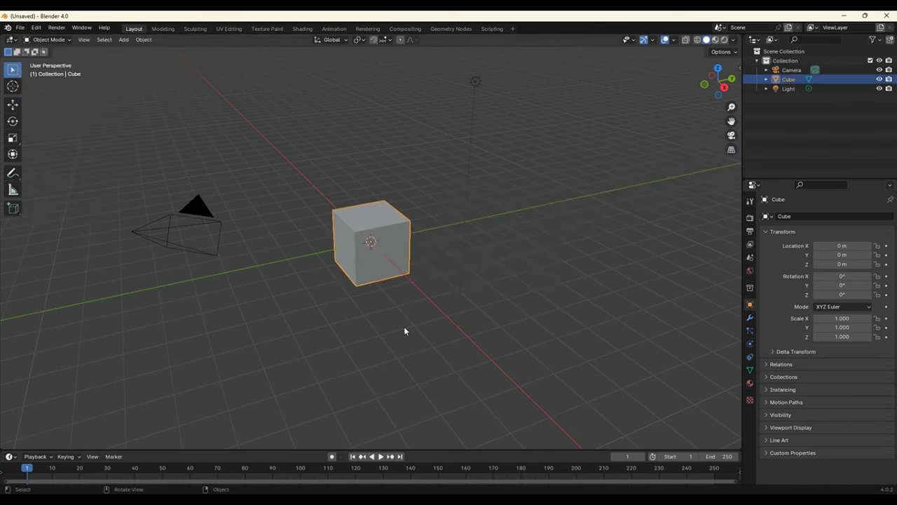
{"action": "left_click", "coordinate": [370, 260]}
{"action": "left_click", "coordinate": [21, 28]}
{"action": "mouse_move", "coordinate": [33, 38]}
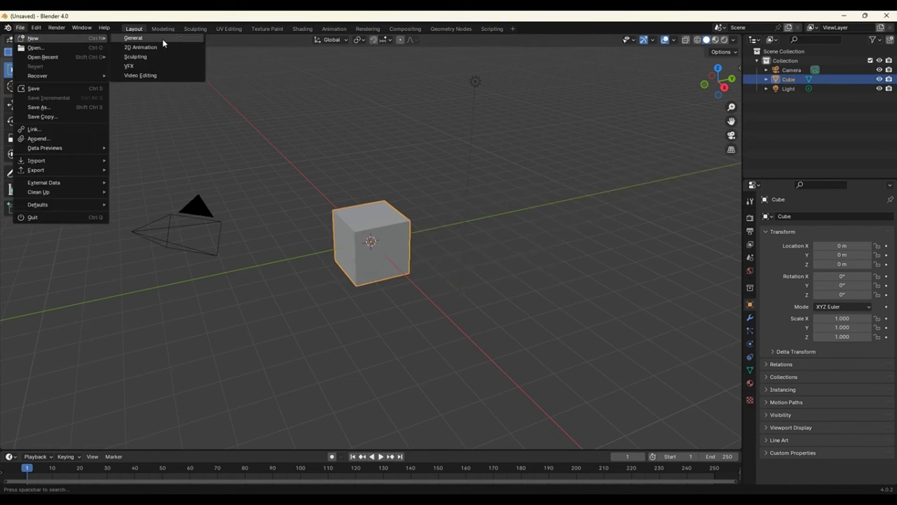
{"action": "left_click", "coordinate": [410, 249]}
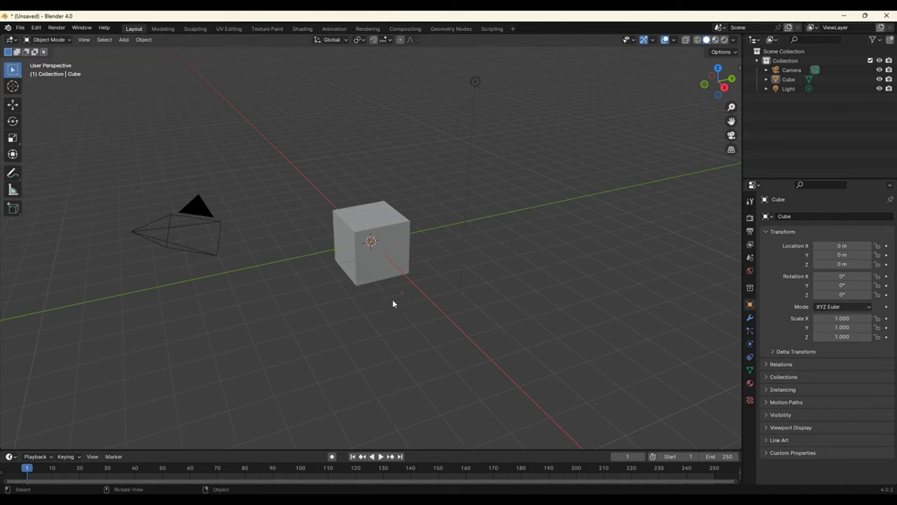
- Duplicate the cube, place Cube.001 at X 1.0761, Y 3.6139, Z 0.95912 m, and reselect the original
{"action": "left_click", "coordinate": [355, 265]}
{"action": "key", "text": "shift+d"}
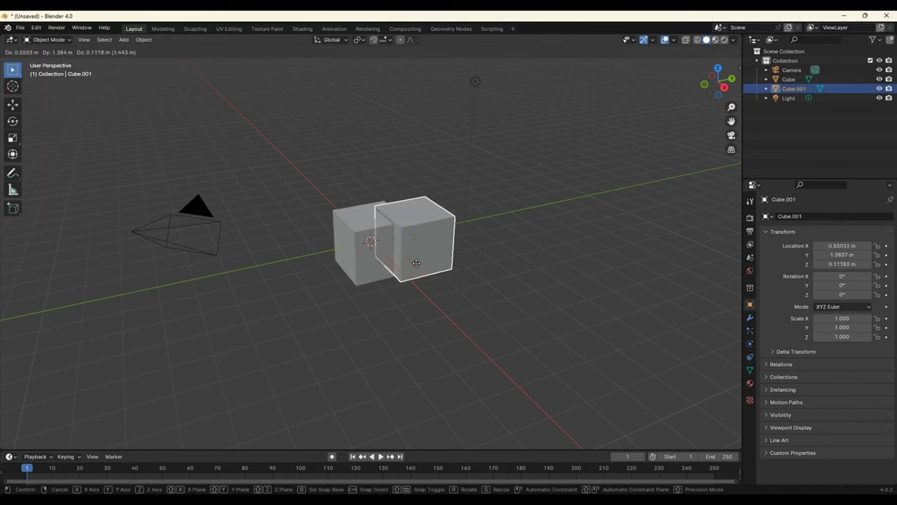
{"action": "left_click", "coordinate": [460, 234]}
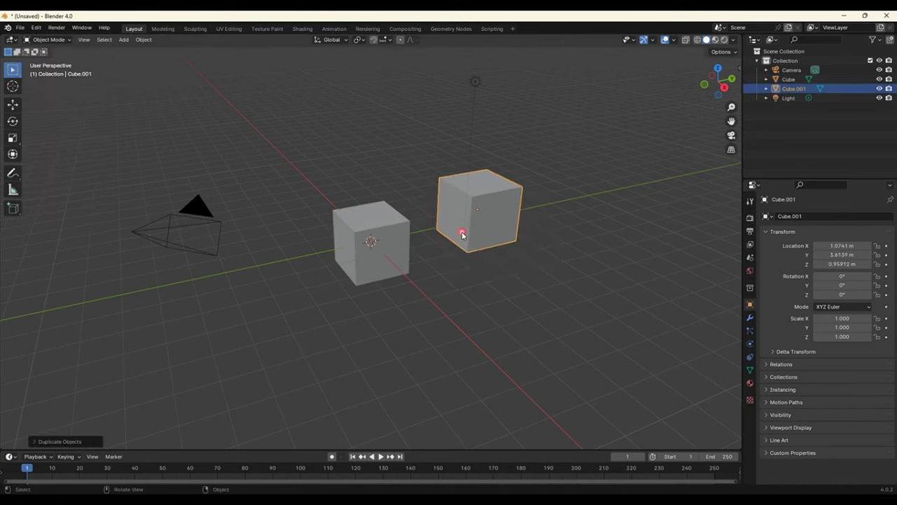
{"action": "left_click", "coordinate": [406, 328]}
{"action": "left_click", "coordinate": [370, 242]}
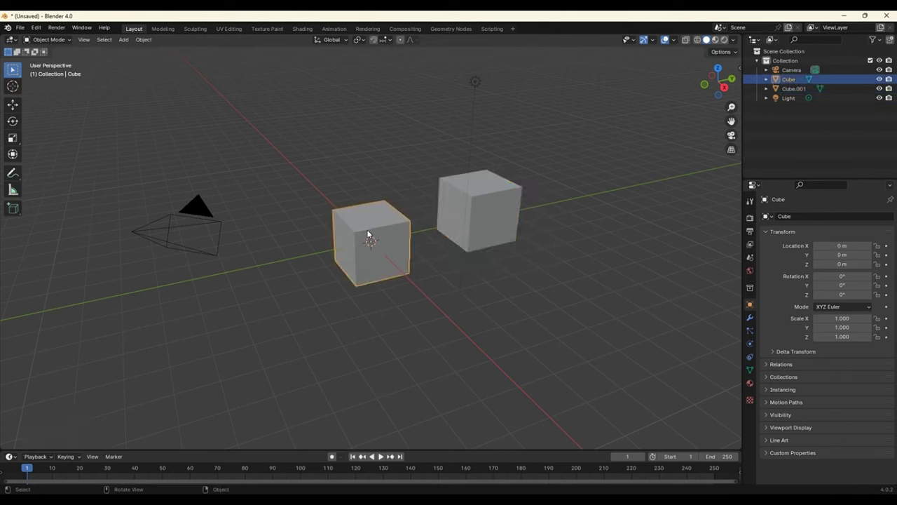
- Raise the original cube's top face 2.094 m to make it taller
{"action": "key", "text": "Tab"}
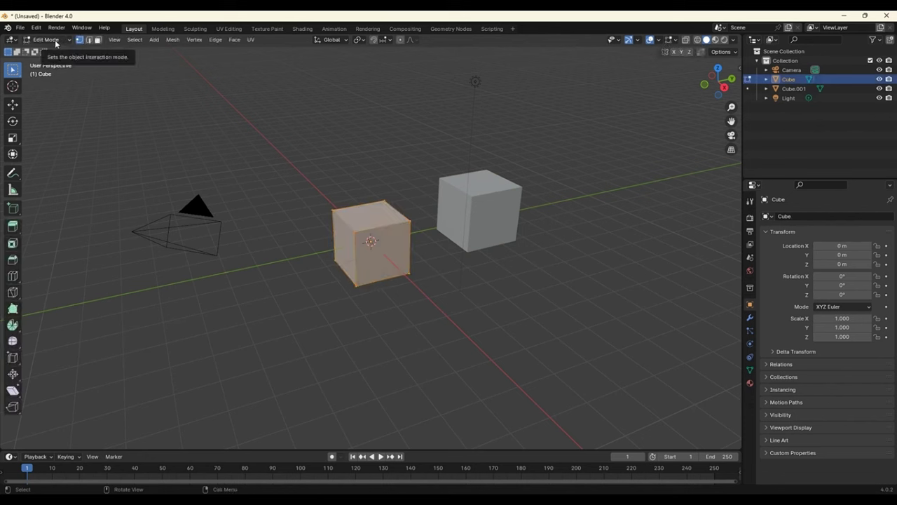
{"action": "left_click", "coordinate": [98, 39]}
{"action": "left_click", "coordinate": [315, 186]}
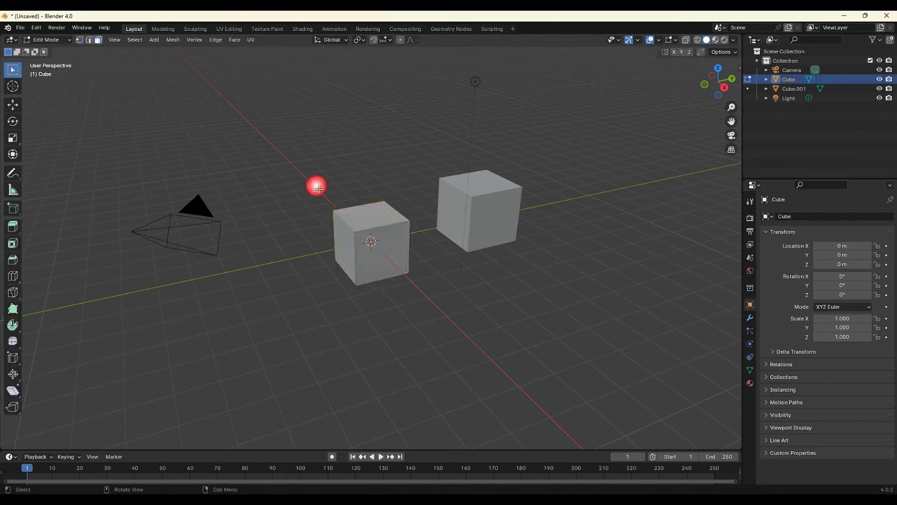
{"action": "left_click", "coordinate": [363, 226]}
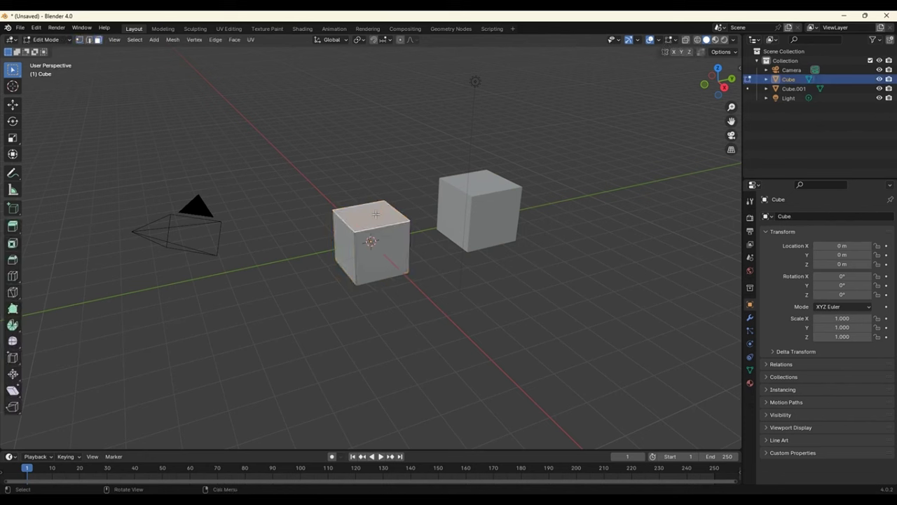
{"action": "left_click", "coordinate": [13, 104]}
{"action": "left_click_drag", "start_coordinate": [374, 188], "coordinate": [376, 125]}
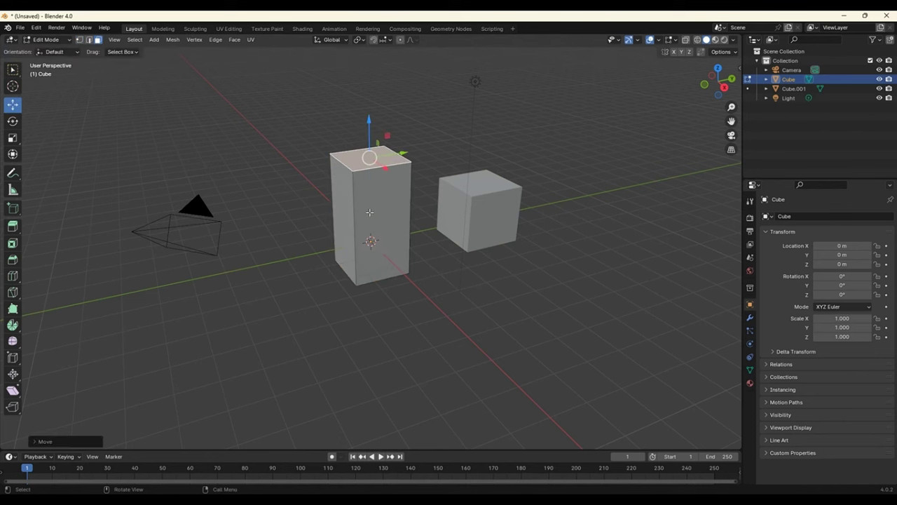
{"action": "left_click", "coordinate": [484, 194]}
{"action": "left_click", "coordinate": [426, 188]}
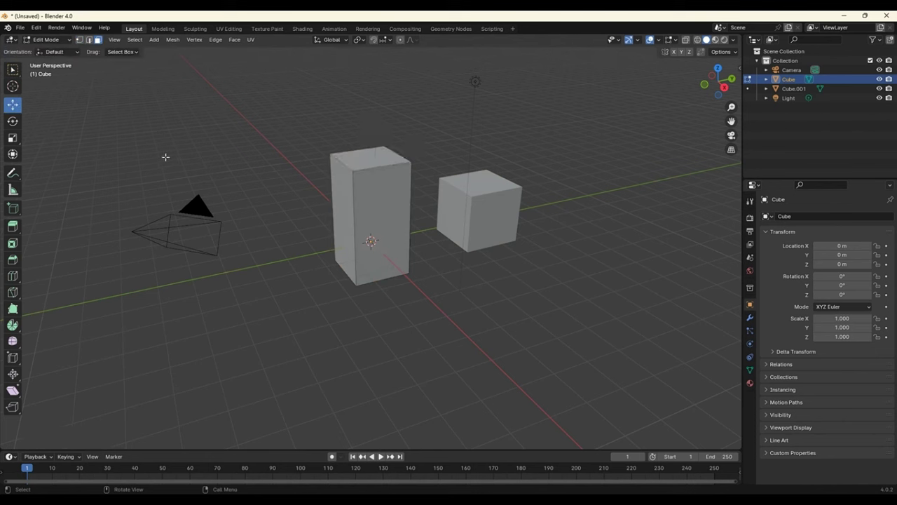
{"action": "key", "text": "Tab"}
- Pull Cube.001's right face outward to stretch it into a long box
{"action": "left_click", "coordinate": [500, 222]}
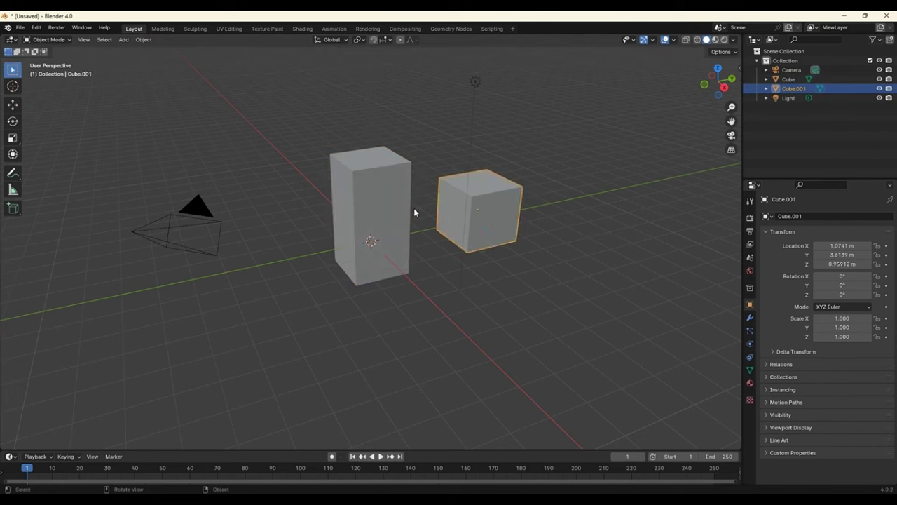
{"action": "key", "text": "Tab"}
{"action": "left_click", "coordinate": [507, 255]}
{"action": "left_click", "coordinate": [508, 216]}
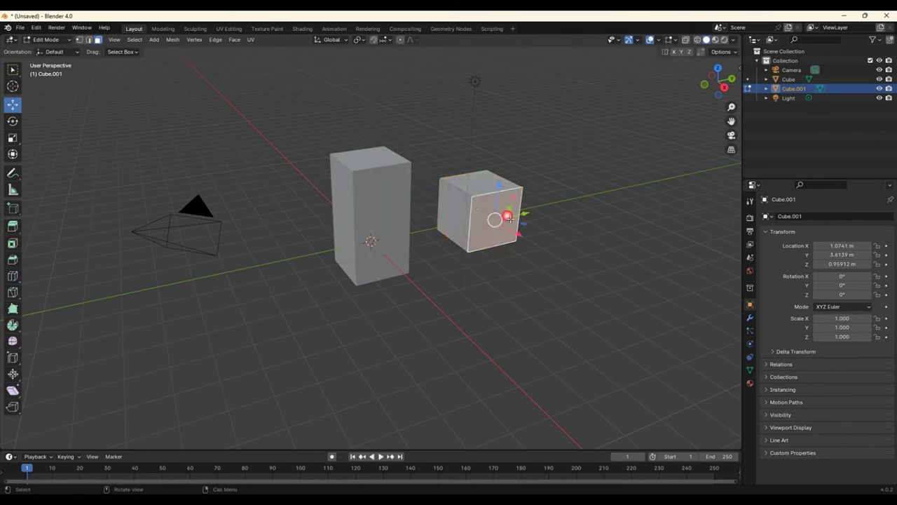
{"action": "left_click_drag", "start_coordinate": [510, 218], "coordinate": [584, 265]}
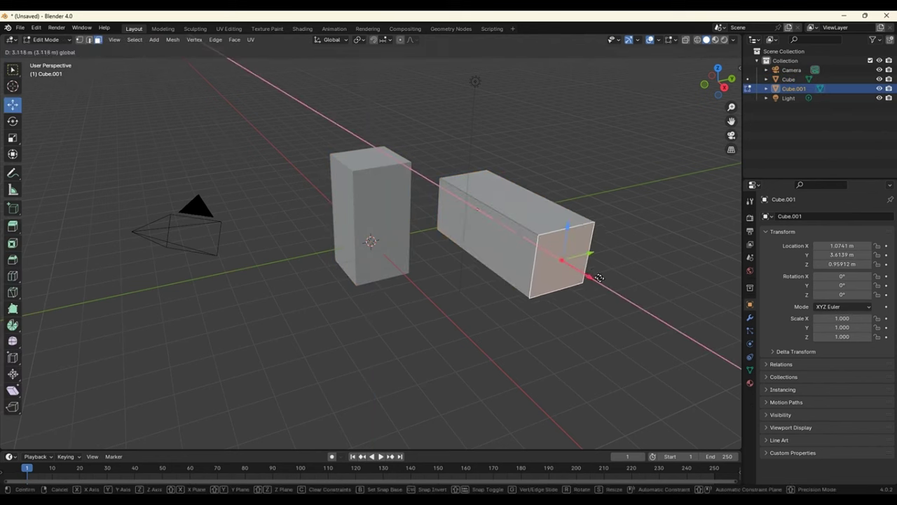
{"action": "left_click", "coordinate": [395, 161]}
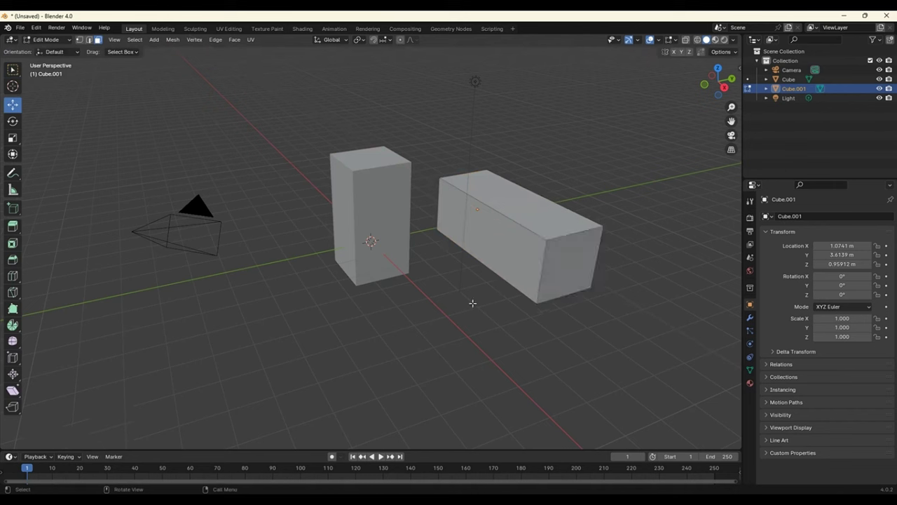
{"action": "key", "text": "Tab"}
- Raise the tall cube's top face further into a column, then start a new file
{"action": "left_click", "coordinate": [357, 176]}
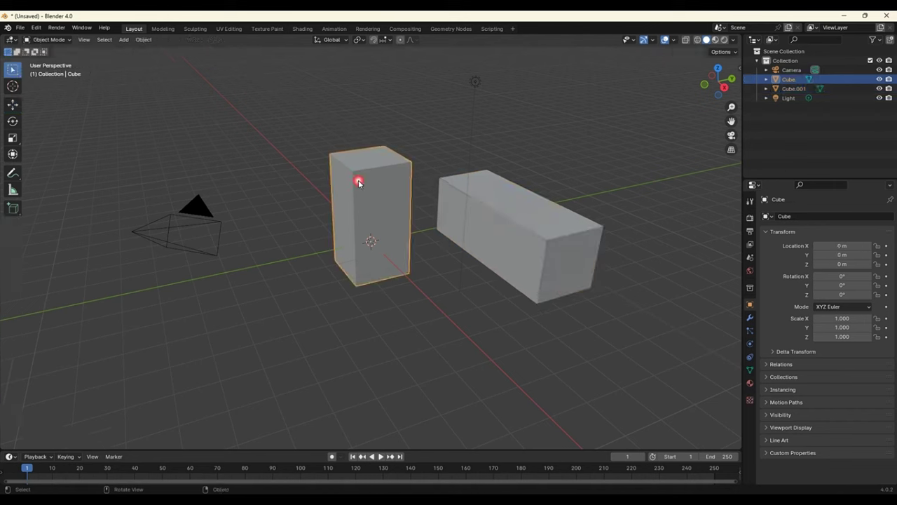
{"action": "left_click", "coordinate": [549, 240]}
{"action": "key", "text": "Tab"}
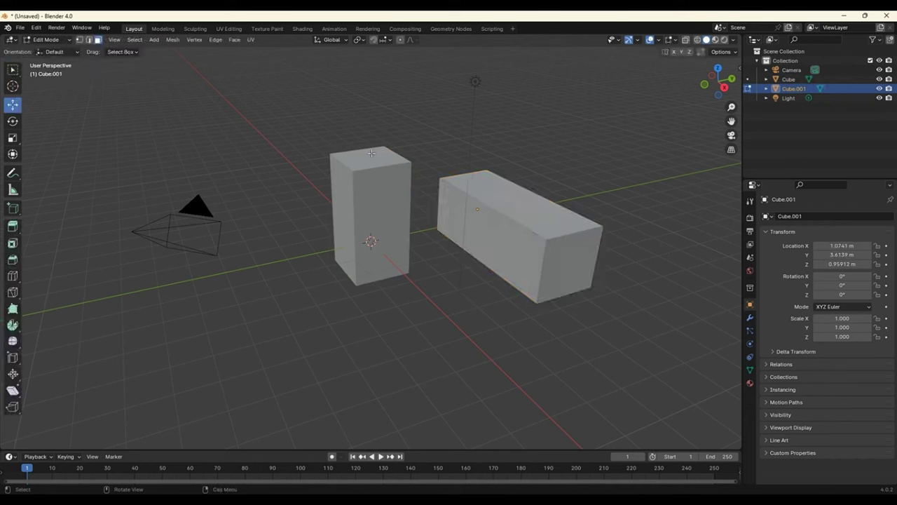
{"action": "key", "text": "Tab"}
{"action": "left_click", "coordinate": [361, 152]}
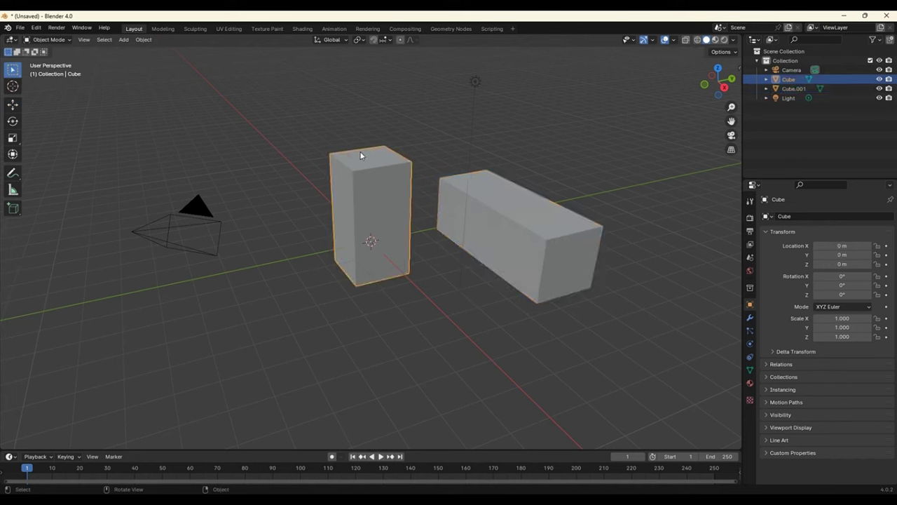
{"action": "key", "text": "Tab"}
{"action": "left_click", "coordinate": [361, 155]}
{"action": "left_click_drag", "start_coordinate": [373, 127], "coordinate": [370, 61]}
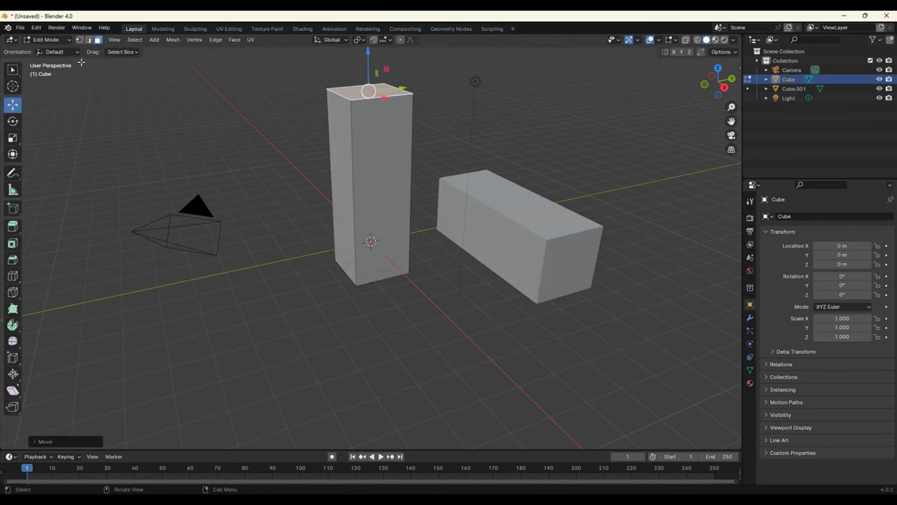
{"action": "left_click", "coordinate": [27, 31]}
- Discard changes, load a fresh scene, and reselect the default cube
{"action": "left_click", "coordinate": [144, 37]}
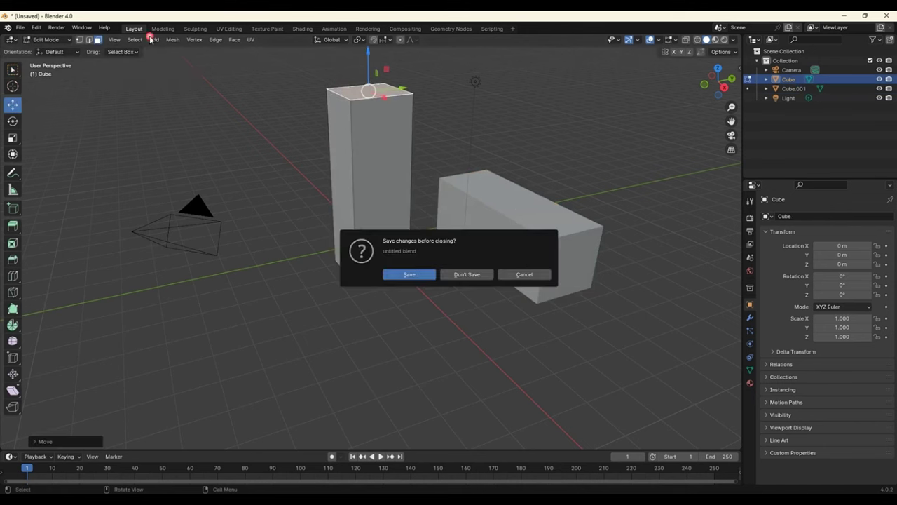
{"action": "left_click", "coordinate": [468, 275]}
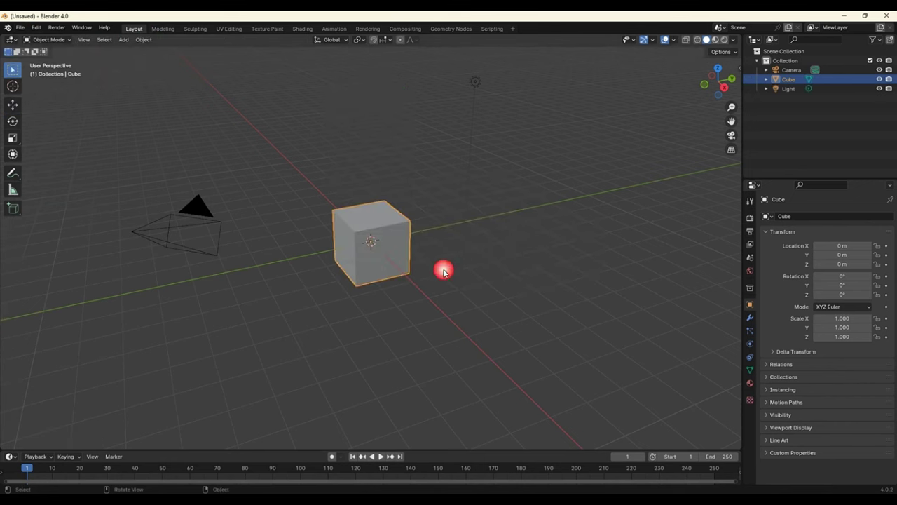
{"action": "left_click", "coordinate": [446, 323]}
{"action": "left_click", "coordinate": [375, 272]}
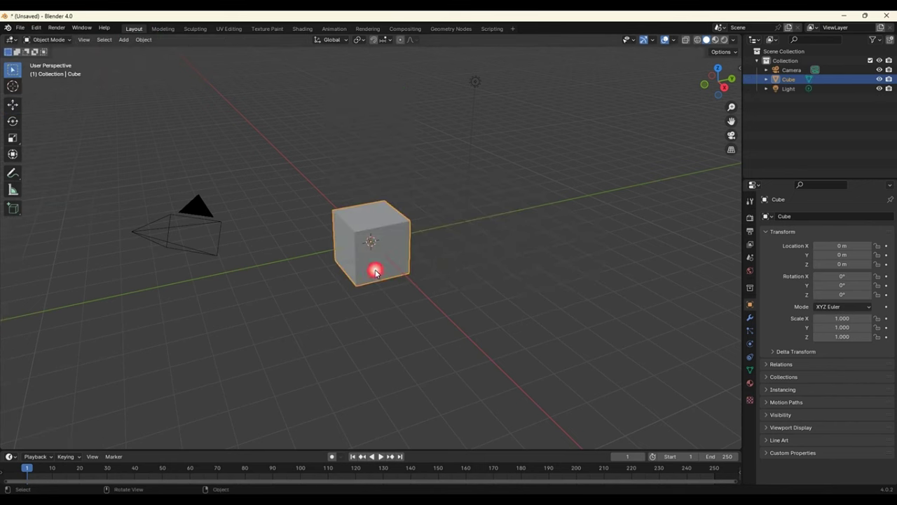
- Make a linked duplicate of the cube and place it to the right
{"action": "left_click", "coordinate": [145, 39]}
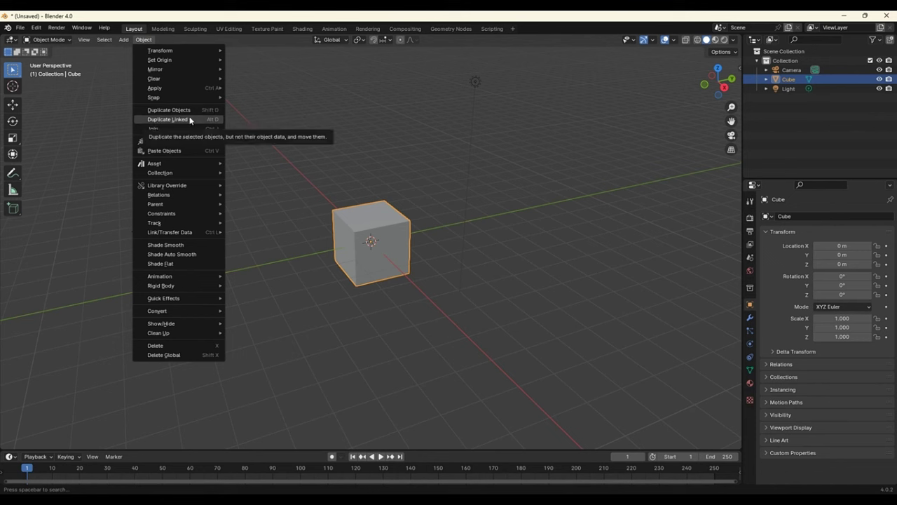
{"action": "left_click", "coordinate": [374, 237]}
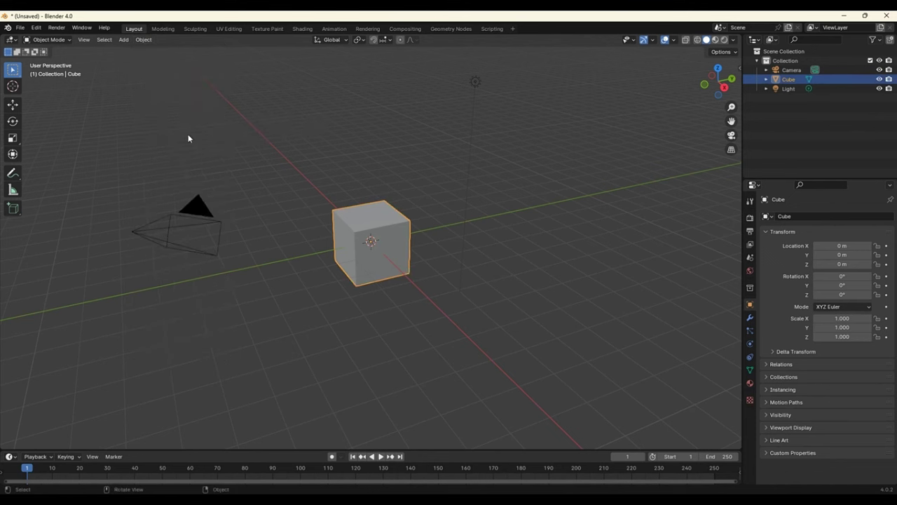
{"action": "left_click", "coordinate": [143, 39]}
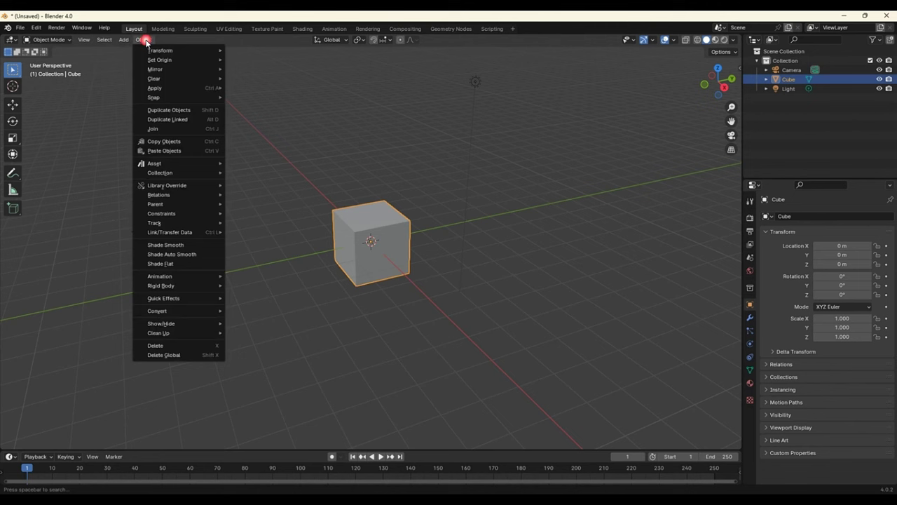
{"action": "left_click", "coordinate": [166, 119]}
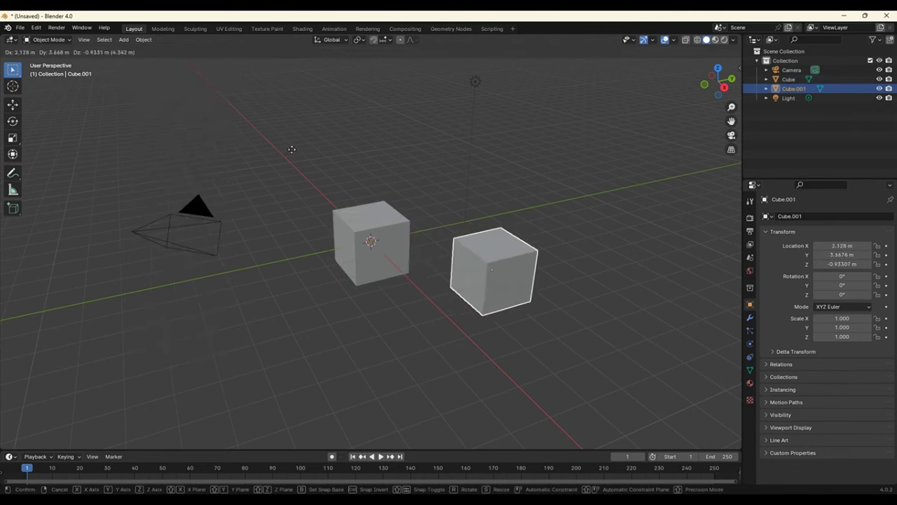
{"action": "left_click", "coordinate": [308, 92]}
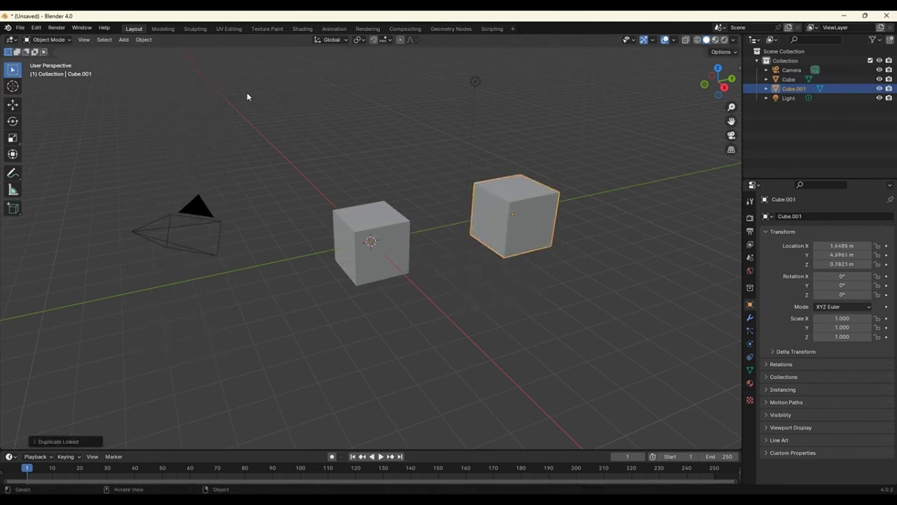
- Select the original cube and put it into Edit Mode
{"action": "left_click", "coordinate": [303, 124]}
{"action": "left_click", "coordinate": [351, 251]}
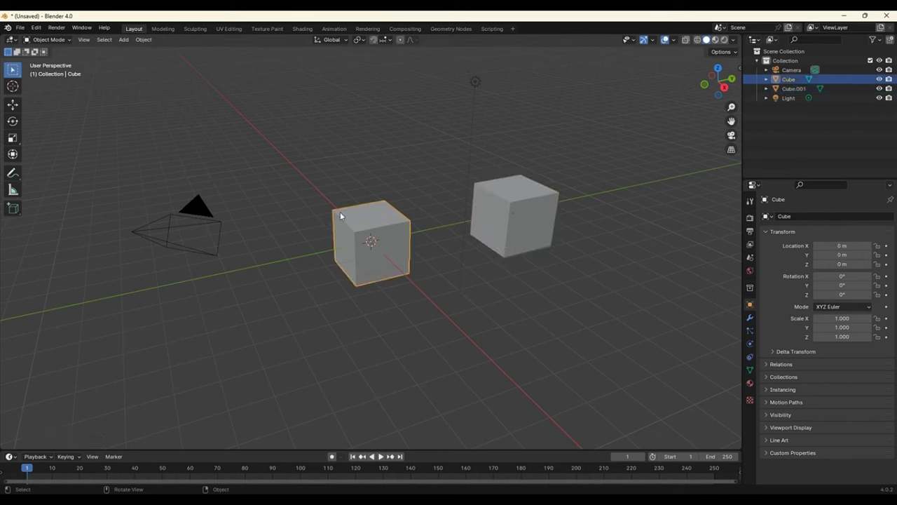
{"action": "key", "text": "Tab"}
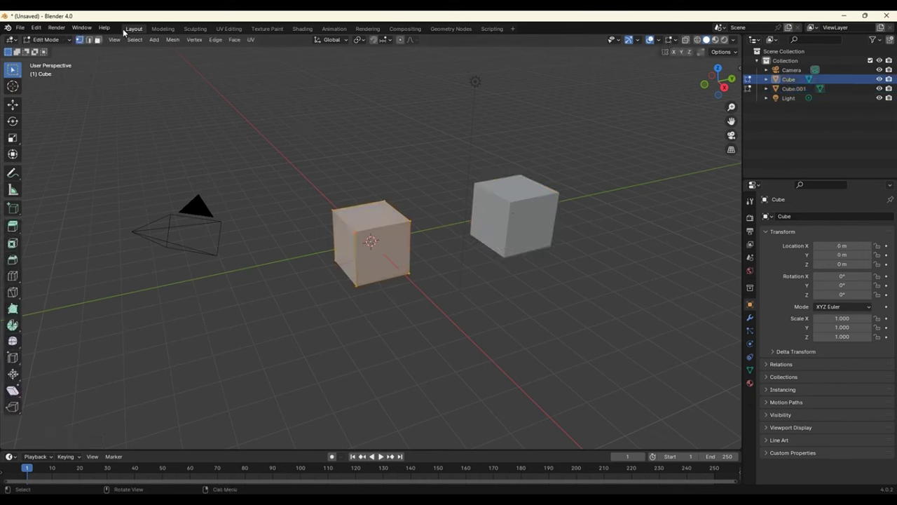
- In face mode, raise the original cube's top face, stretching both linked cubes upward
{"action": "left_click", "coordinate": [97, 39]}
{"action": "left_click", "coordinate": [326, 197]}
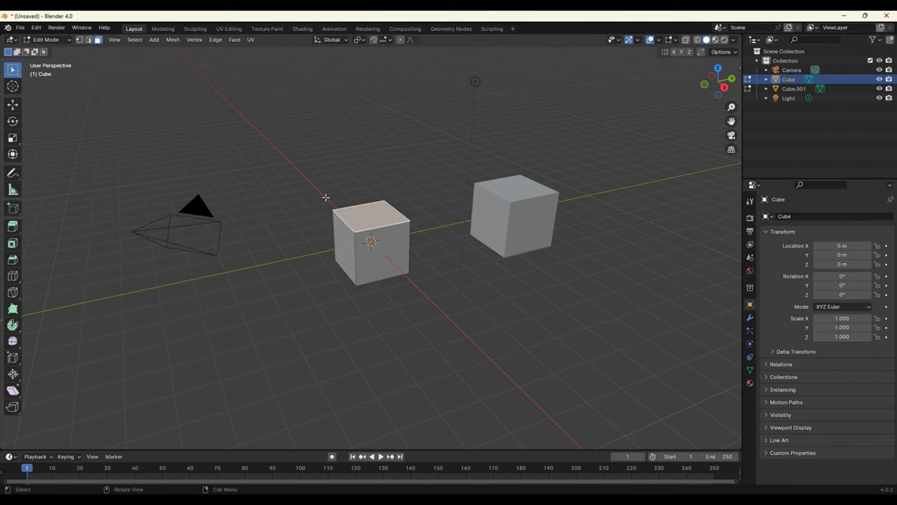
{"action": "left_click", "coordinate": [12, 105]}
{"action": "left_click_drag", "start_coordinate": [370, 191], "coordinate": [375, 92]}
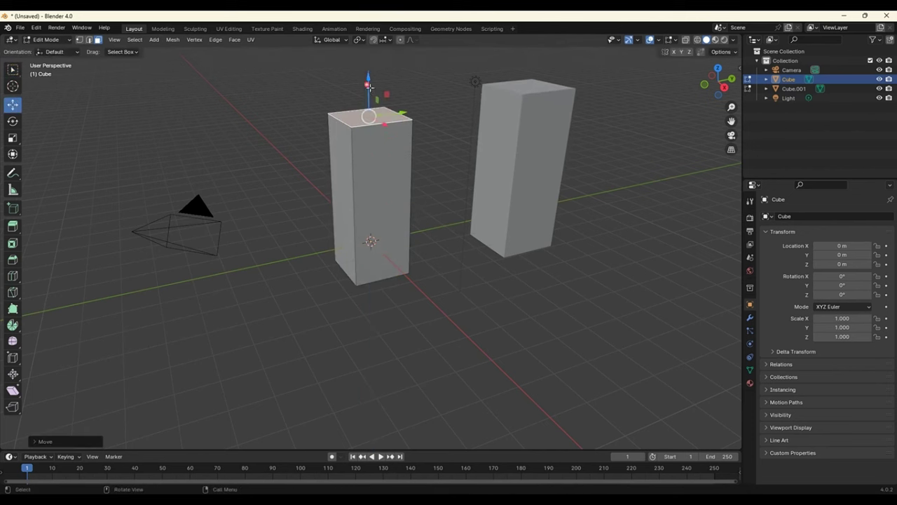
{"action": "left_click", "coordinate": [416, 232]}
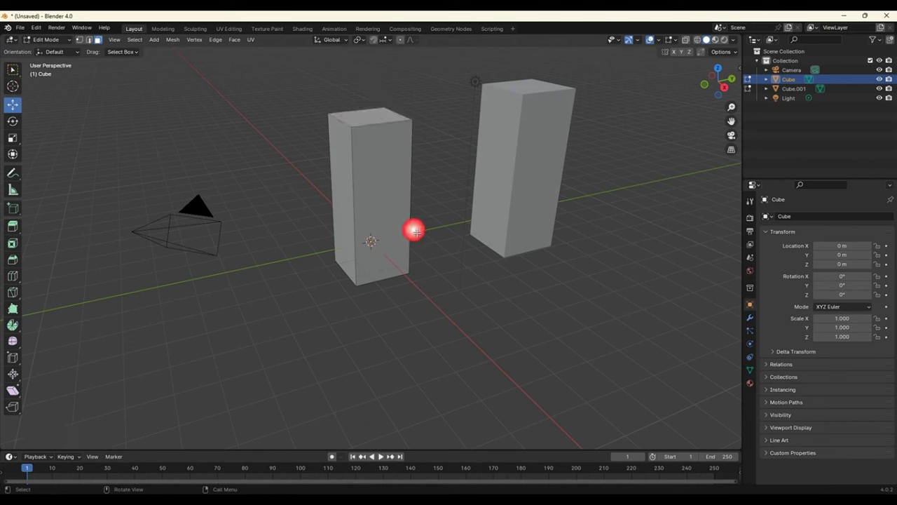
{"action": "key", "text": "Tab"}
- Extrude the right face of the linked copy Cube.001 outward
{"action": "left_click", "coordinate": [473, 294]}
{"action": "left_click", "coordinate": [538, 81]}
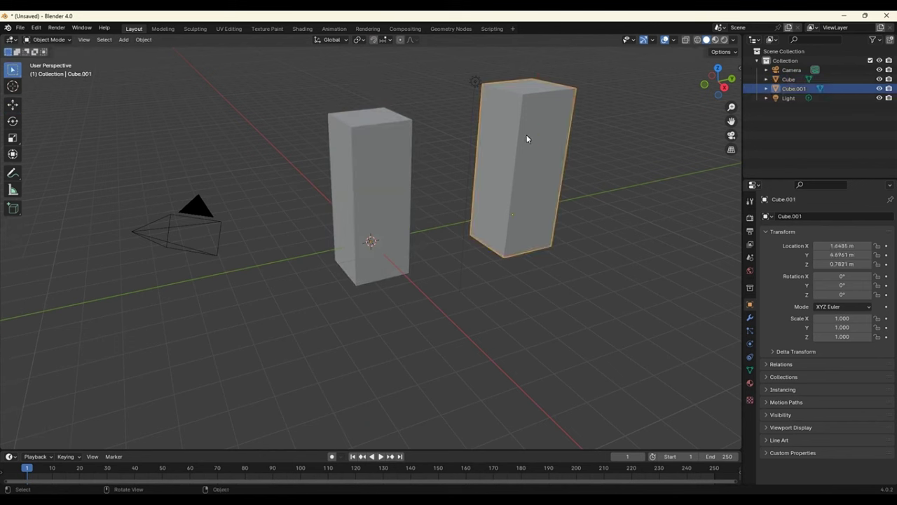
{"action": "key", "text": "Tab"}
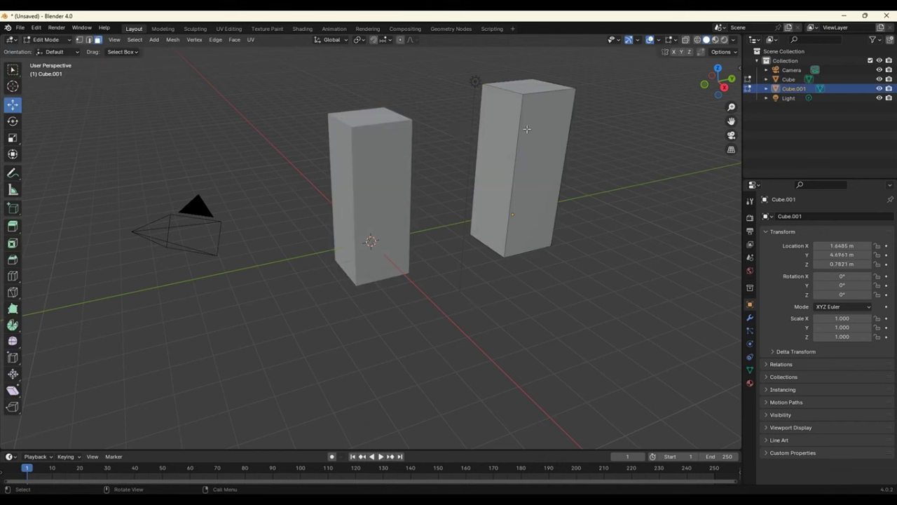
{"action": "left_click", "coordinate": [527, 129]}
{"action": "key", "text": "e"}
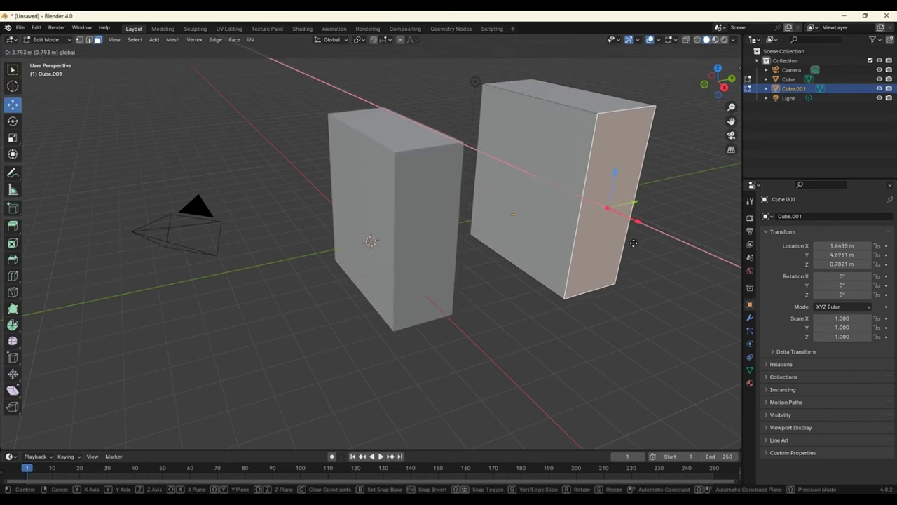
{"action": "left_click", "coordinate": [633, 243]}
{"action": "left_click", "coordinate": [481, 336]}
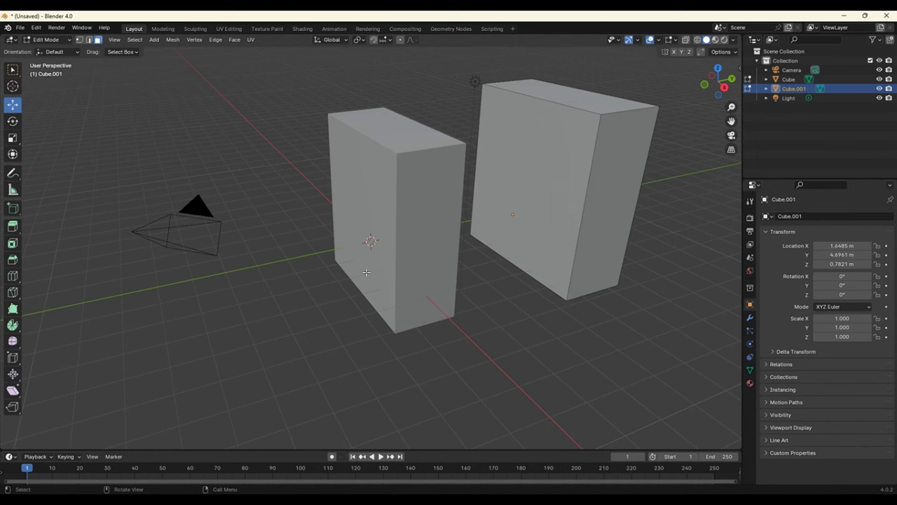
- Push the right box's side face inward to narrow both boxes
{"action": "left_click", "coordinate": [611, 206]}
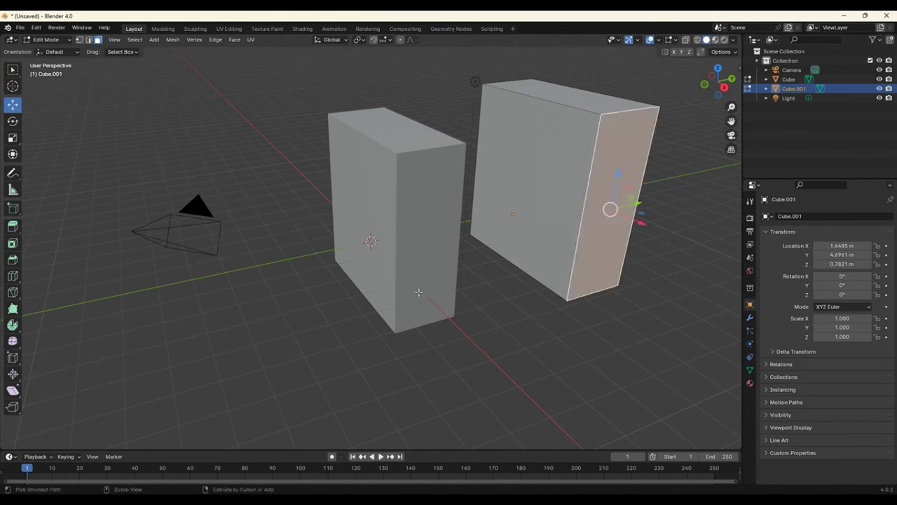
{"action": "left_click_drag", "start_coordinate": [611, 206], "coordinate": [523, 283]}
{"action": "left_click", "coordinate": [453, 264]}
{"action": "left_click", "coordinate": [375, 187]}
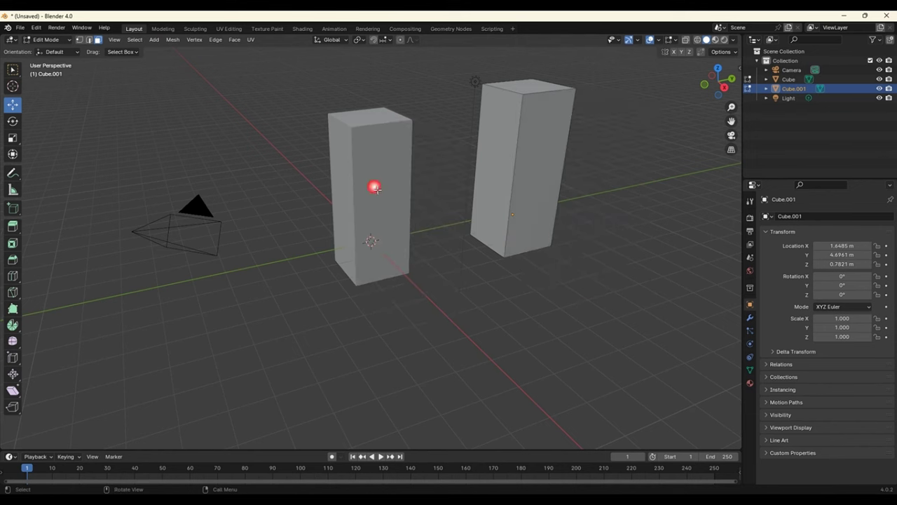
- Lower the top face, scale it to a point, then start a new General file
{"action": "left_click", "coordinate": [544, 86]}
{"action": "left_click_drag", "start_coordinate": [544, 63], "coordinate": [538, 160]}
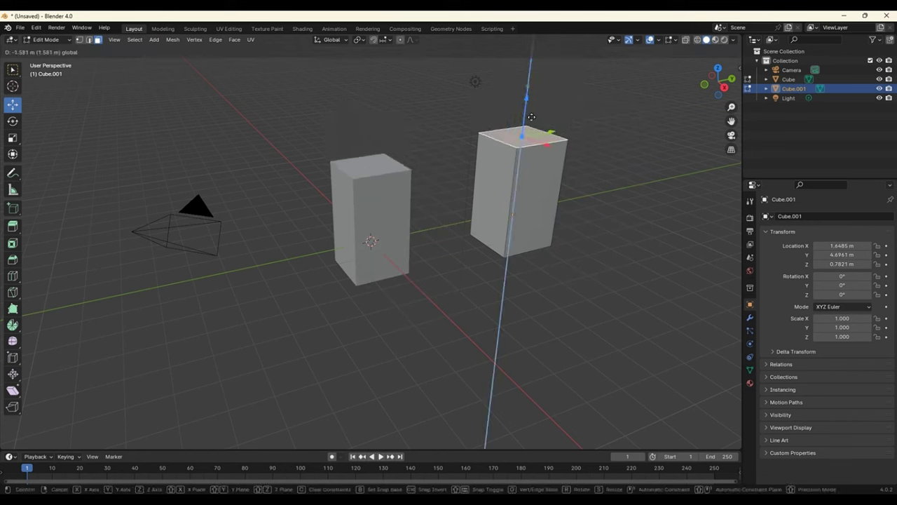
{"action": "key", "text": "s"}
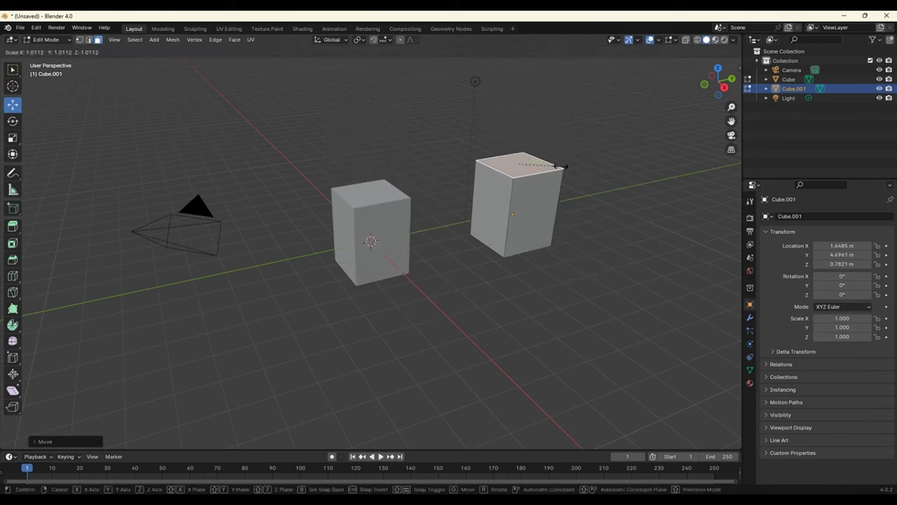
{"action": "left_click", "coordinate": [528, 170]}
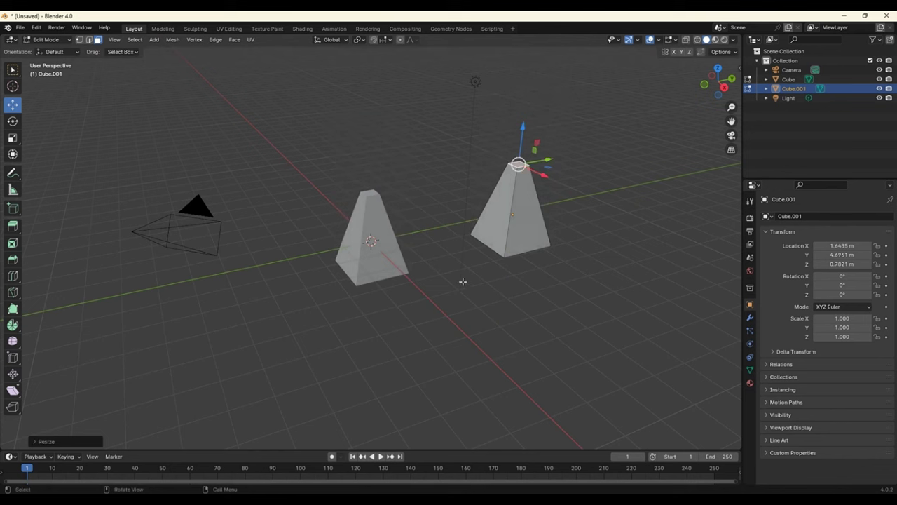
{"action": "left_click", "coordinate": [20, 29]}
{"action": "left_click", "coordinate": [138, 34]}
{"action": "left_click", "coordinate": [491, 280]}
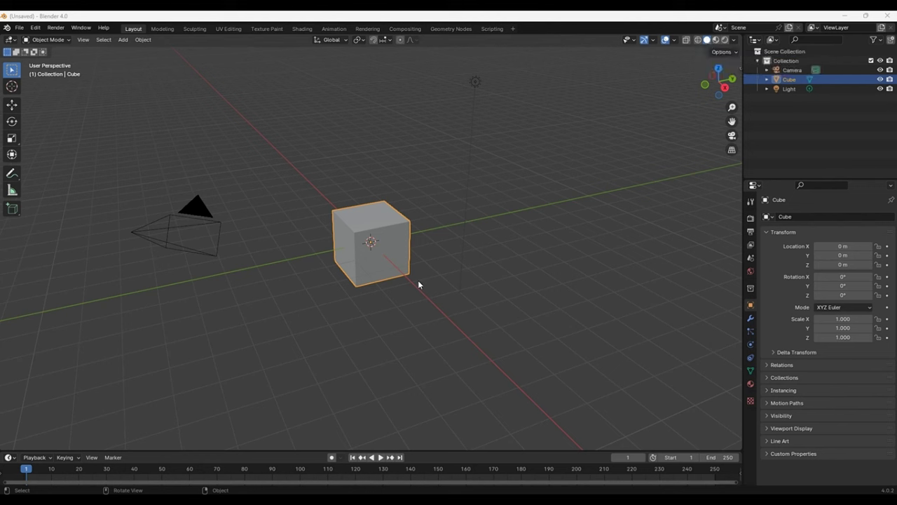
{"action": "left_click", "coordinate": [697, 40]}
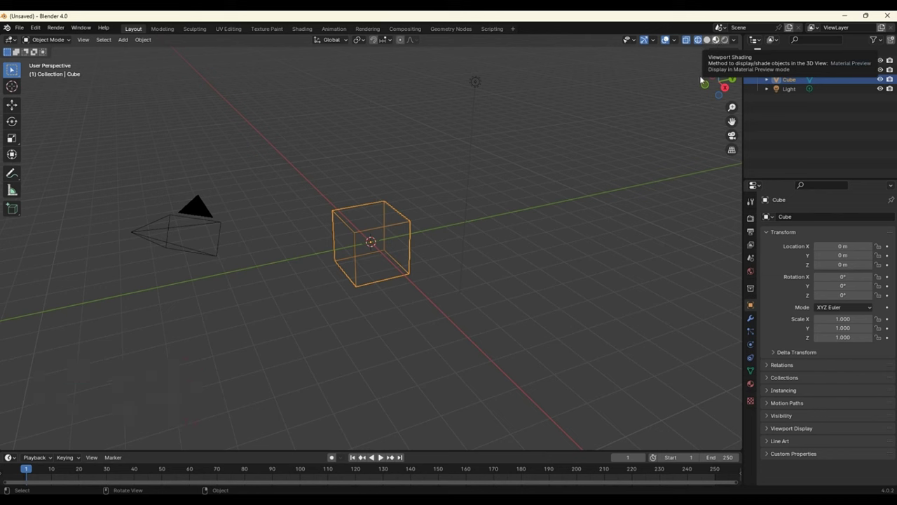
{"action": "left_click", "coordinate": [716, 39]}
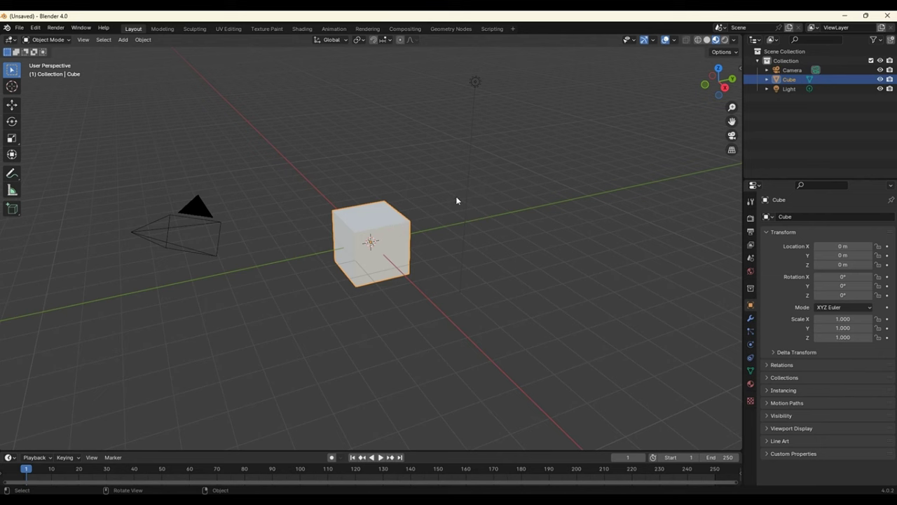
{"action": "left_click", "coordinate": [725, 40]}
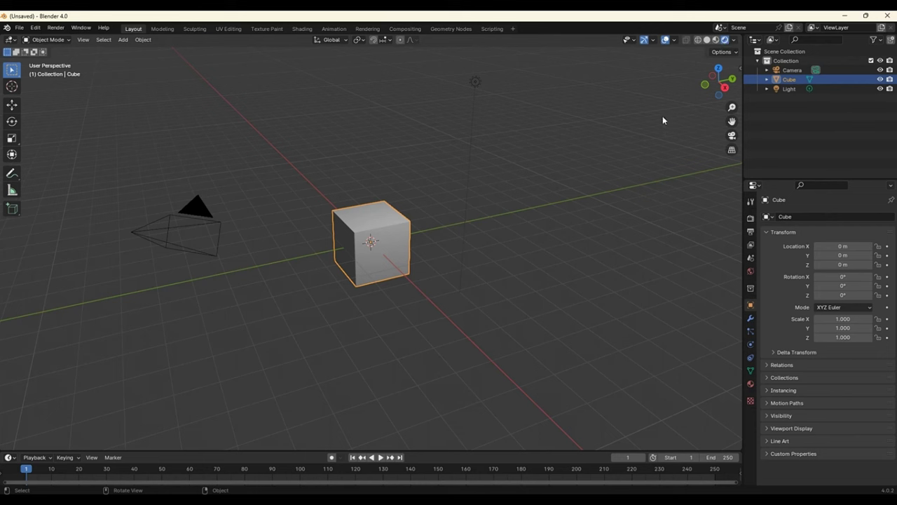
{"action": "left_click", "coordinate": [716, 40]}
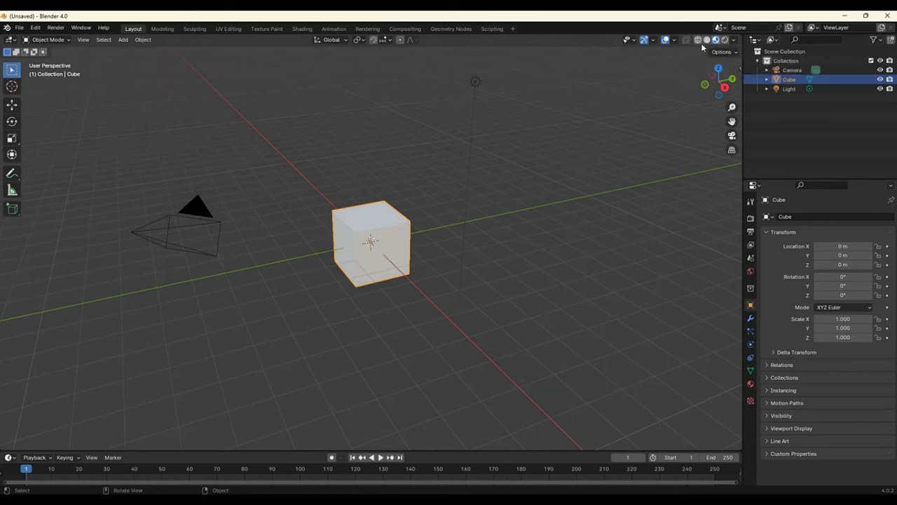
{"action": "left_click", "coordinate": [707, 39]}
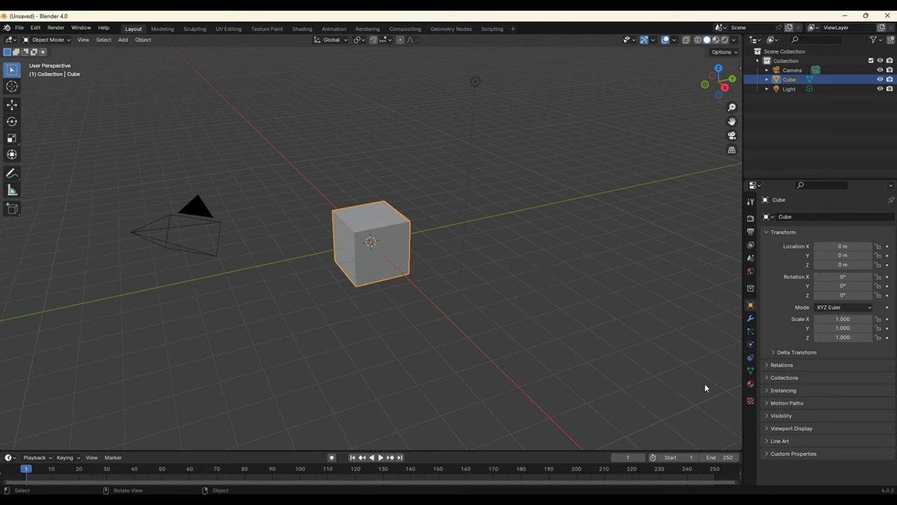
- Give the cube's material a blue base colour and switch to Material Preview shading
{"action": "left_click", "coordinate": [751, 385]}
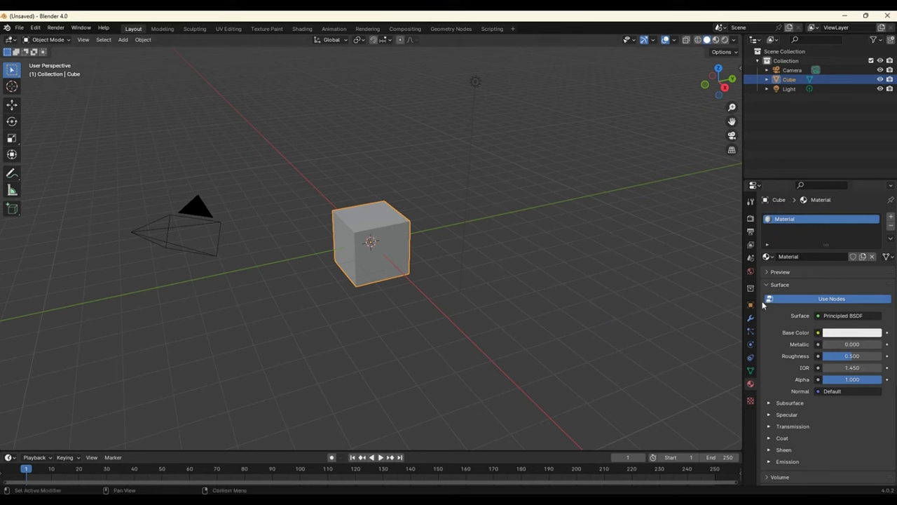
{"action": "left_click", "coordinate": [849, 334]}
{"action": "left_click", "coordinate": [850, 239]}
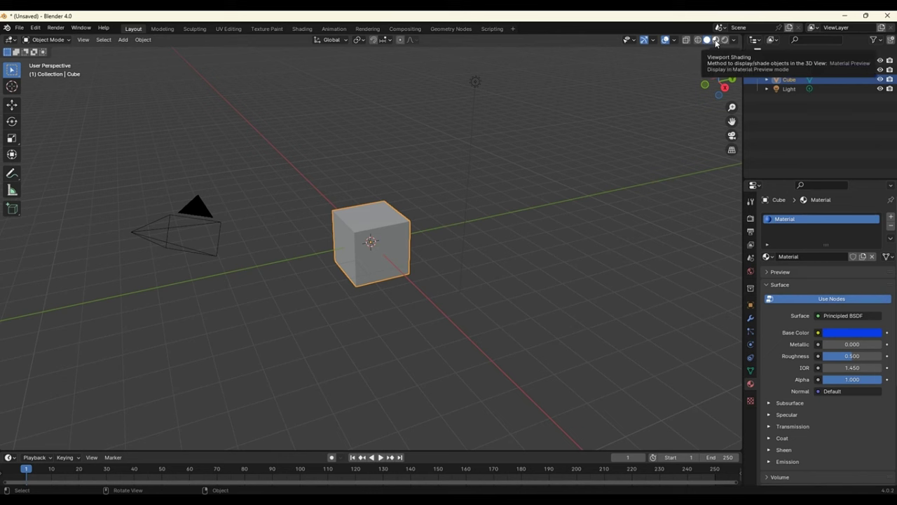
{"action": "left_click", "coordinate": [716, 40]}
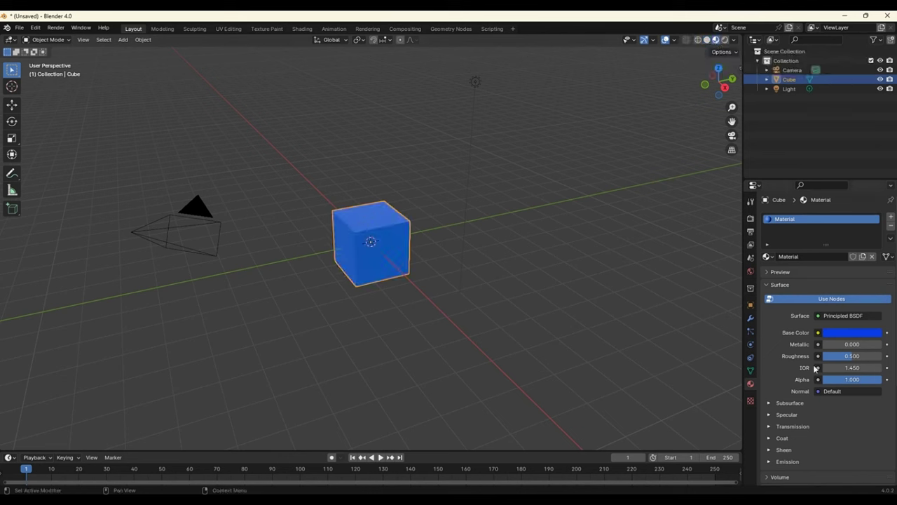
- Change the cube's base colour to red on the colour wheel
{"action": "left_click", "coordinate": [848, 333]}
{"action": "left_click_drag", "start_coordinate": [826, 228], "coordinate": [785, 236]}
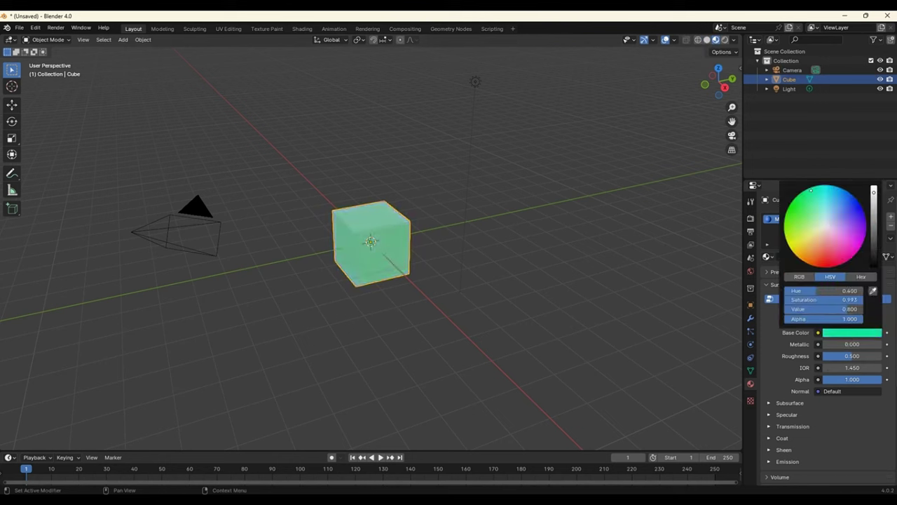
{"action": "left_click_drag", "start_coordinate": [850, 233], "coordinate": [833, 265]}
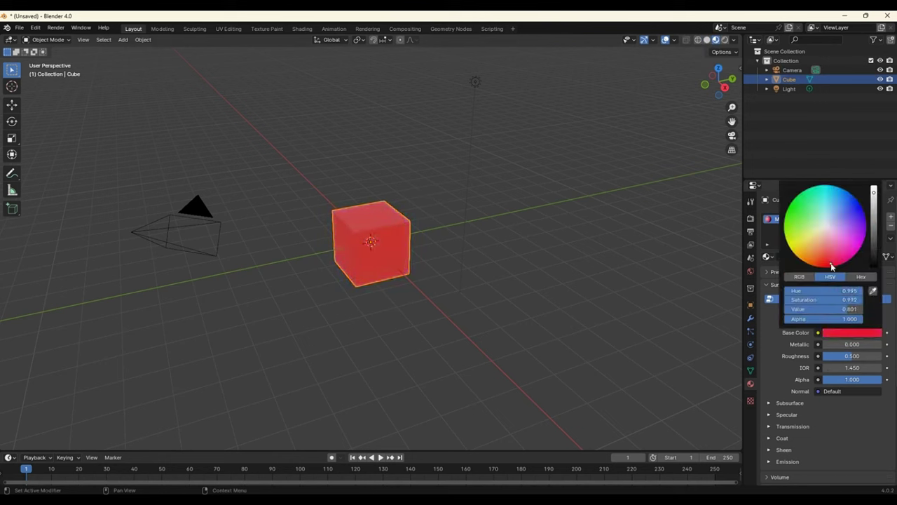
{"action": "scroll", "coordinate": [766, 337], "scroll_direction": "down", "scroll_amount": 2}
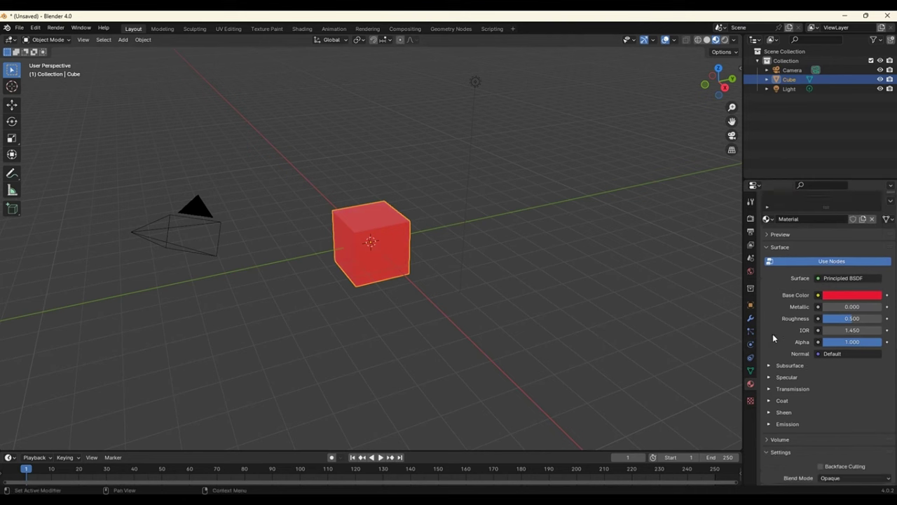
{"action": "scroll", "coordinate": [772, 334], "scroll_direction": "down", "scroll_amount": 1}
{"action": "scroll", "coordinate": [802, 399], "scroll_direction": "down", "scroll_amount": 2}
{"action": "scroll", "coordinate": [807, 411], "scroll_direction": "down", "scroll_amount": 1}
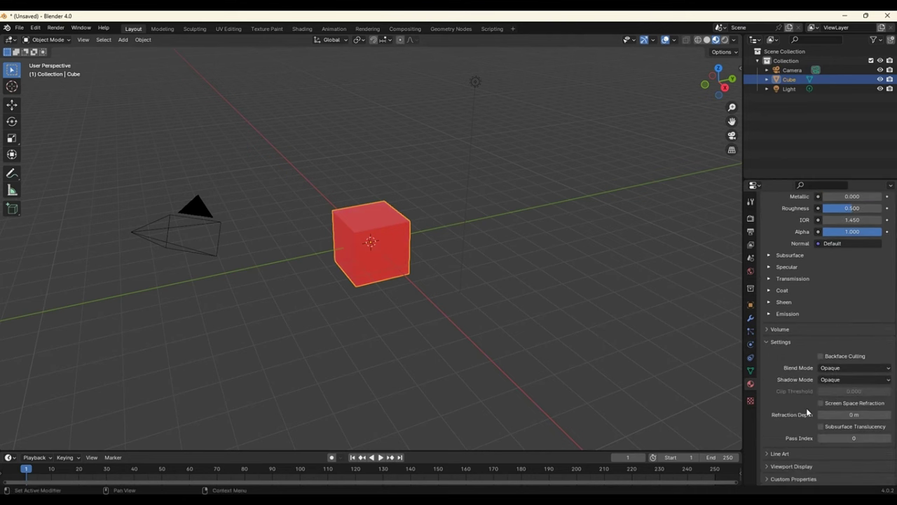
{"action": "scroll", "coordinate": [807, 411], "scroll_direction": "up", "scroll_amount": 3}
{"action": "scroll", "coordinate": [807, 411], "scroll_direction": "up", "scroll_amount": 1}
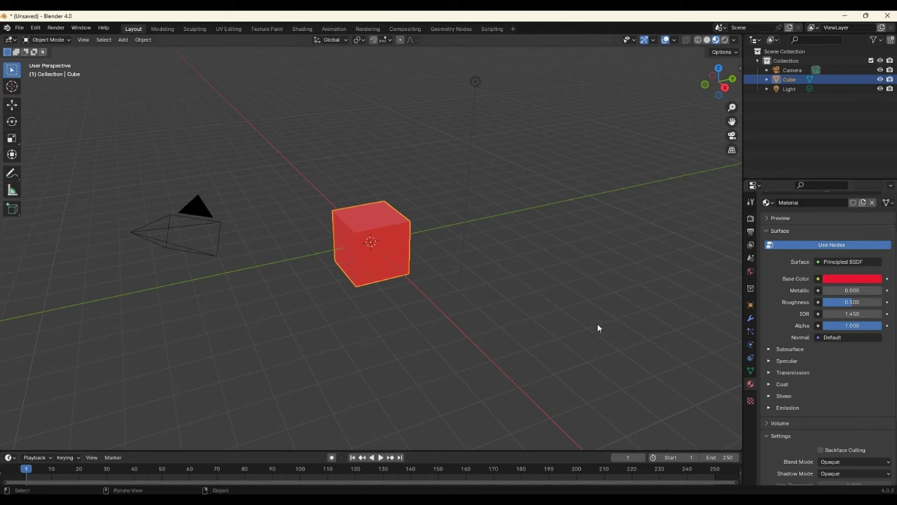
{"action": "scroll", "coordinate": [853, 367], "scroll_direction": "up", "scroll_amount": 2}
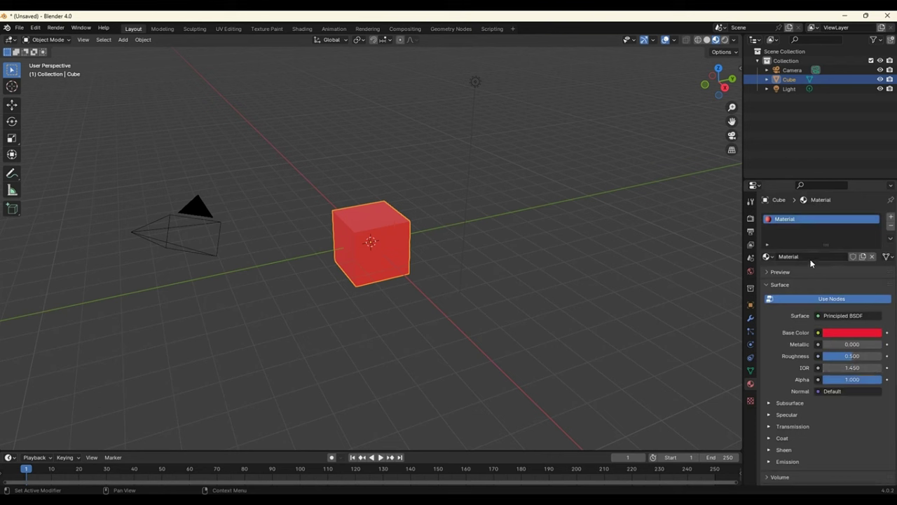
{"action": "left_click", "coordinate": [517, 241]}
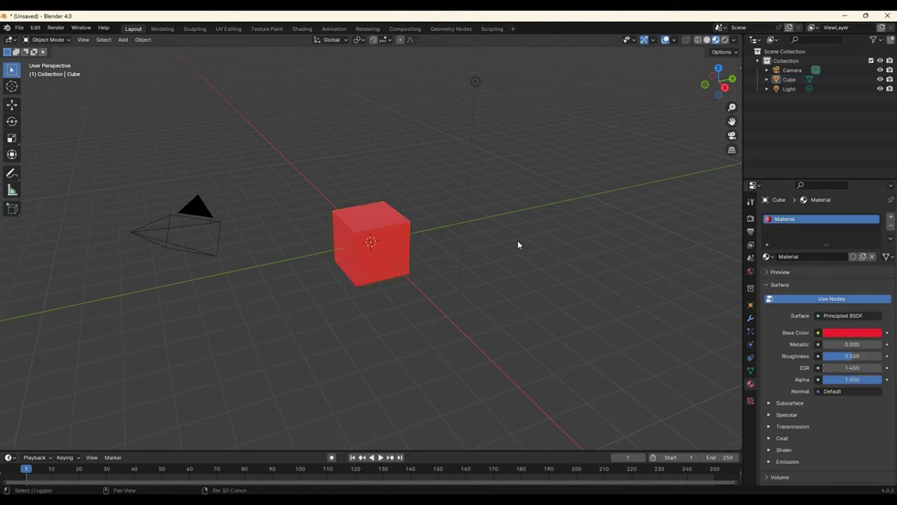
- Add a Suzanne monkey mesh and move it to the right of the cube
{"action": "key", "text": "shift+a"}
{"action": "mouse_move", "coordinate": [471, 253]}
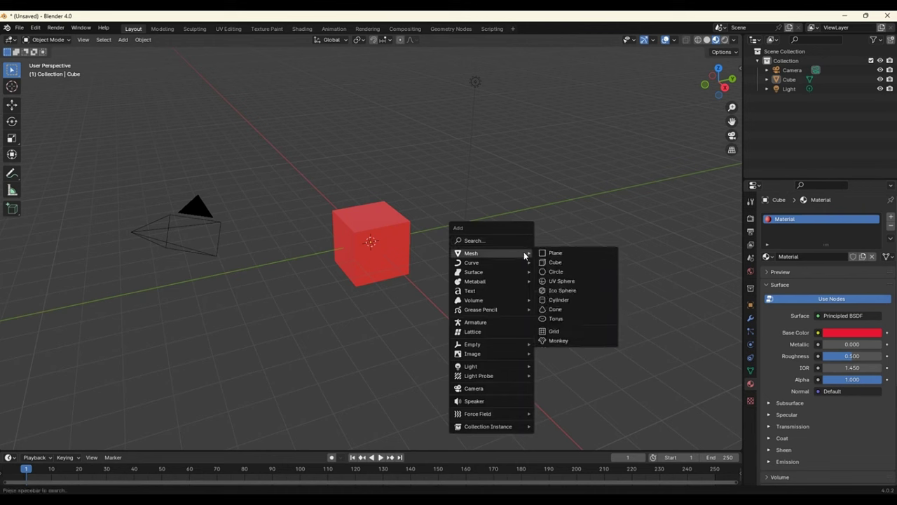
{"action": "left_click", "coordinate": [580, 340]}
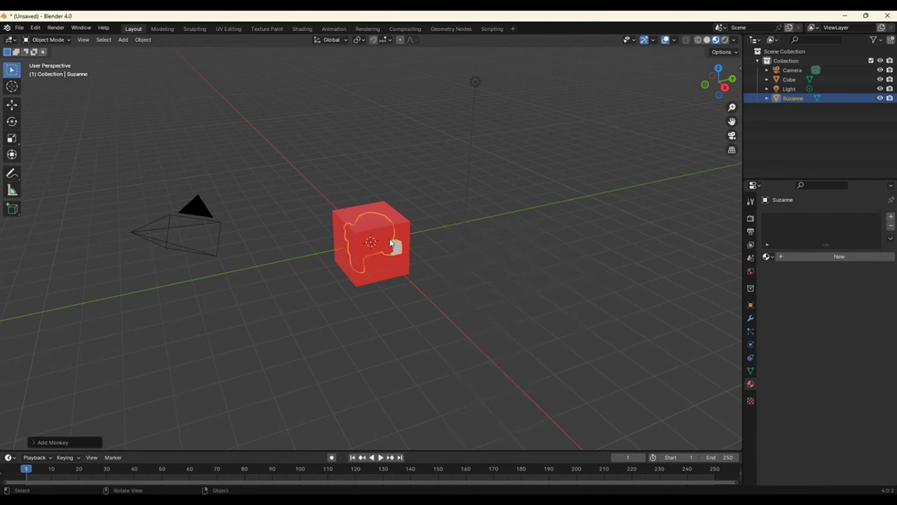
{"action": "left_click", "coordinate": [12, 105]}
{"action": "left_click_drag", "start_coordinate": [412, 238], "coordinate": [550, 210]}
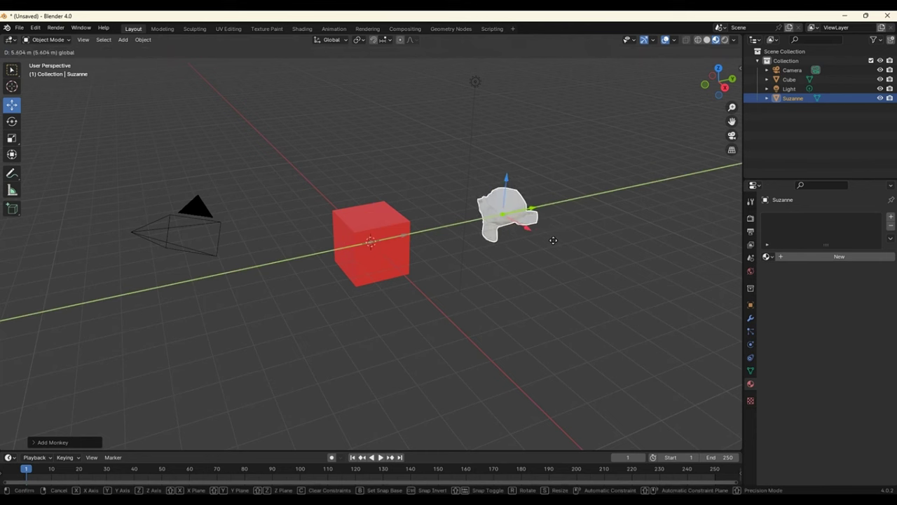
{"action": "left_click", "coordinate": [515, 220]}
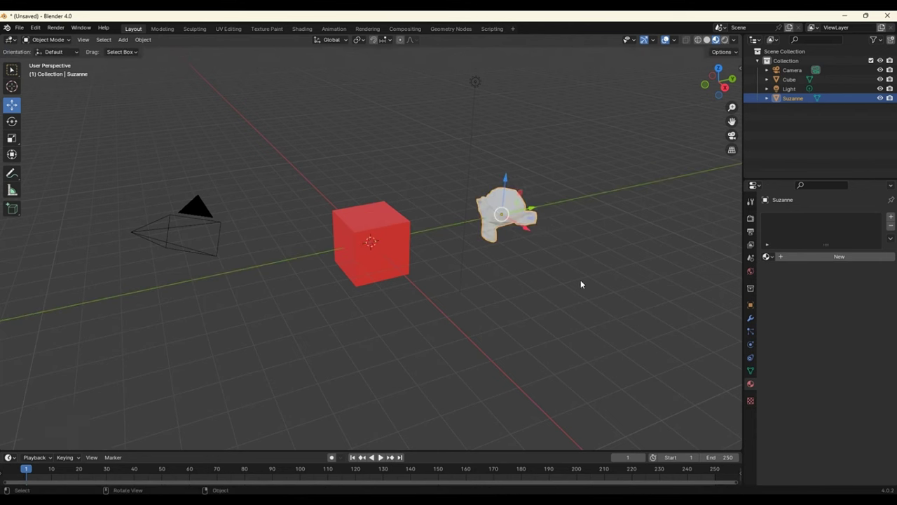
{"action": "left_click", "coordinate": [580, 280]}
{"action": "left_click", "coordinate": [523, 223]}
- Give Suzanne a new material with a blue base colour
{"action": "left_click", "coordinate": [838, 257]}
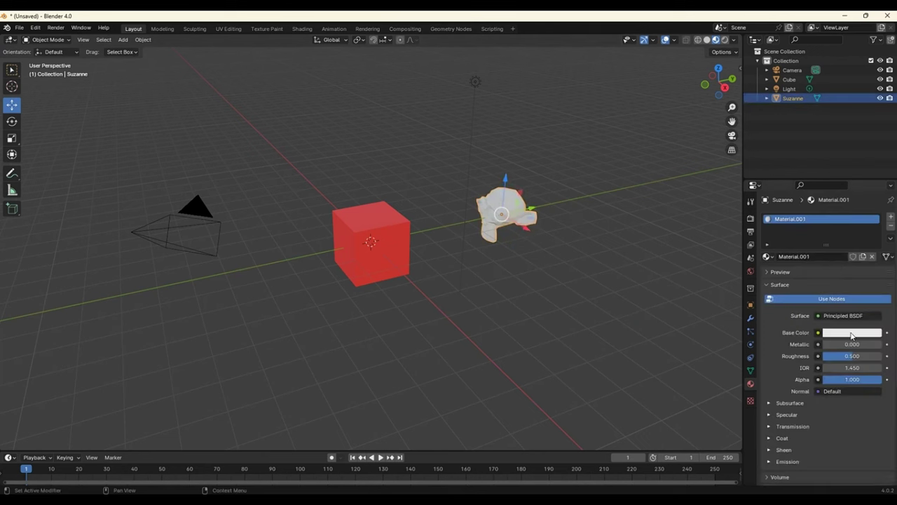
{"action": "left_click", "coordinate": [852, 332]}
{"action": "left_click", "coordinate": [852, 194]}
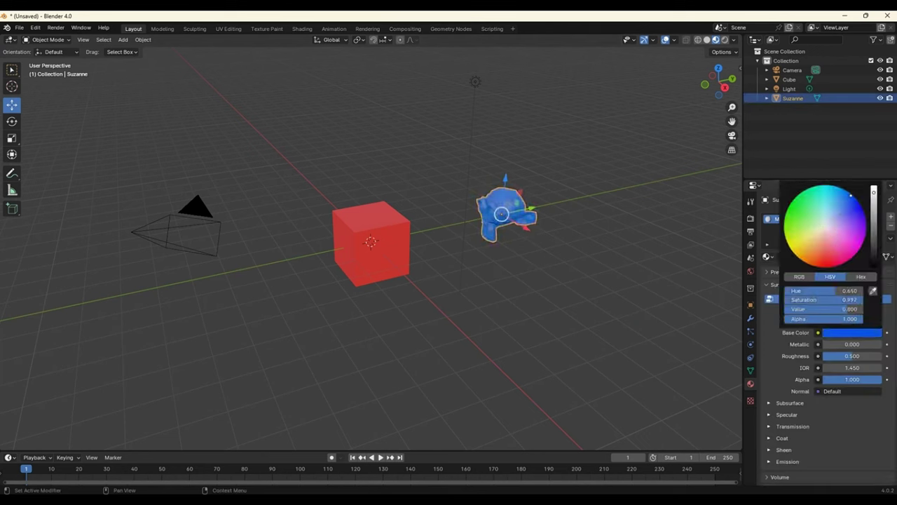
{"action": "left_click", "coordinate": [535, 265]}
{"action": "left_click", "coordinate": [507, 219]}
- Rotate Suzanne about its vertical axis and centre it in the view
{"action": "key", "text": "r"}
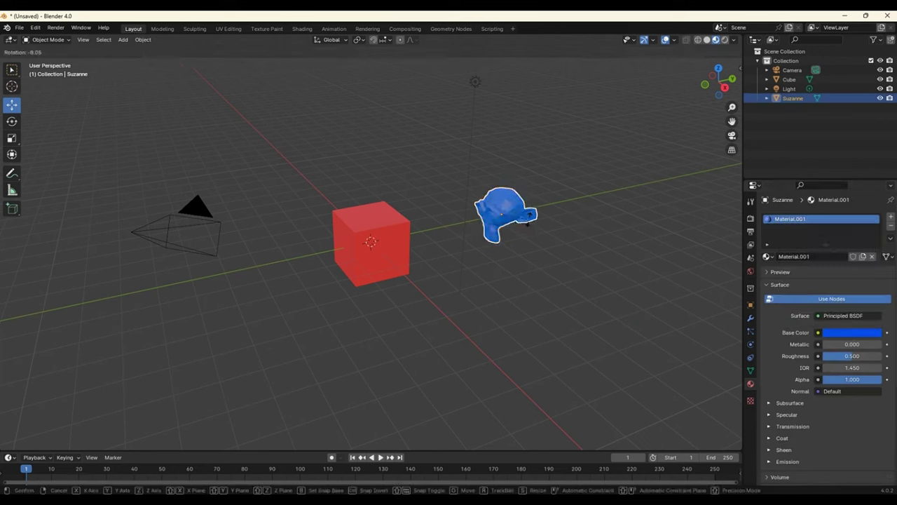
{"action": "left_click", "coordinate": [559, 253]}
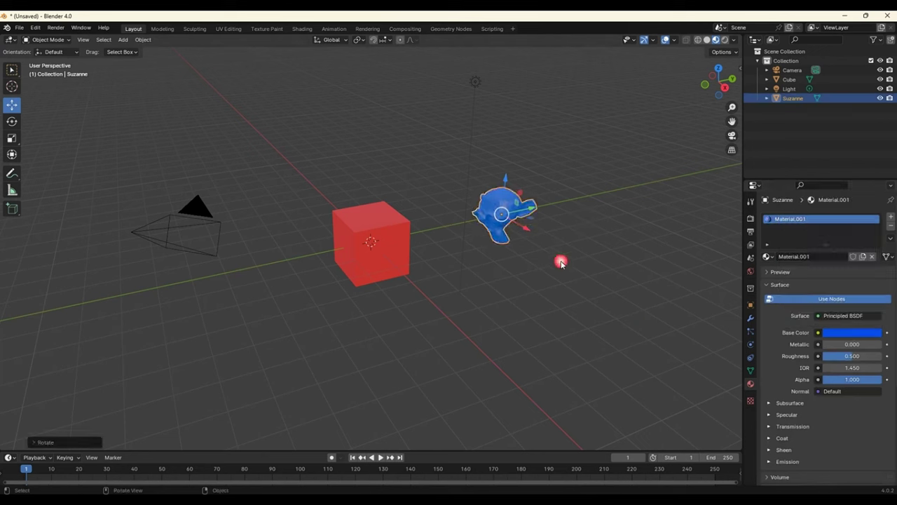
{"action": "left_click", "coordinate": [11, 120]}
{"action": "left_click_drag", "start_coordinate": [519, 233], "coordinate": [515, 225]}
{"action": "scroll", "coordinate": [514, 221], "scroll_direction": "up", "scroll_amount": 5}
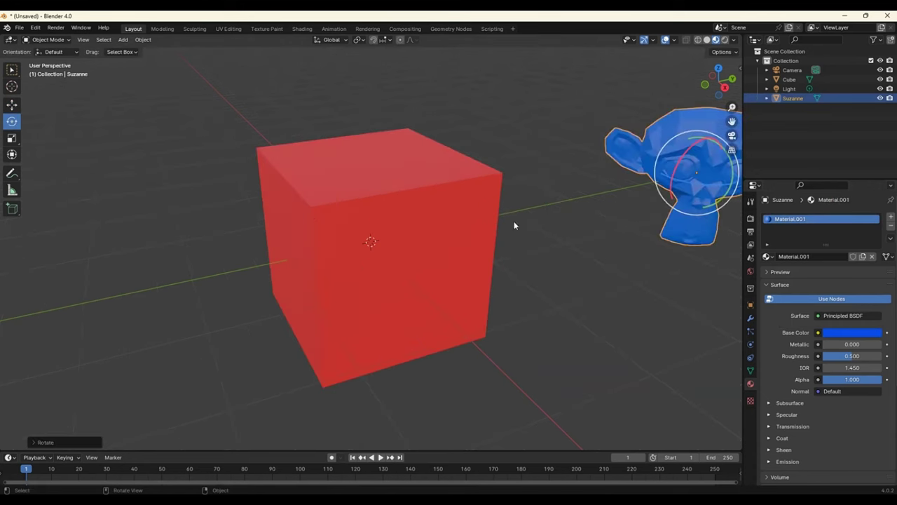
{"action": "middle_click_drag", "start_coordinate": [635, 251], "coordinate": [374, 313], "text": "shift"}
{"action": "left_click", "coordinate": [601, 335]}
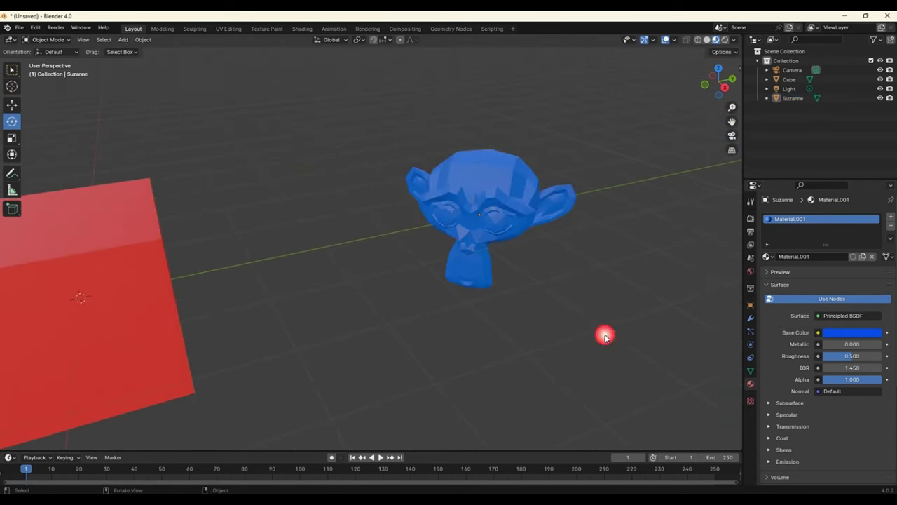
{"action": "left_click", "coordinate": [516, 227]}
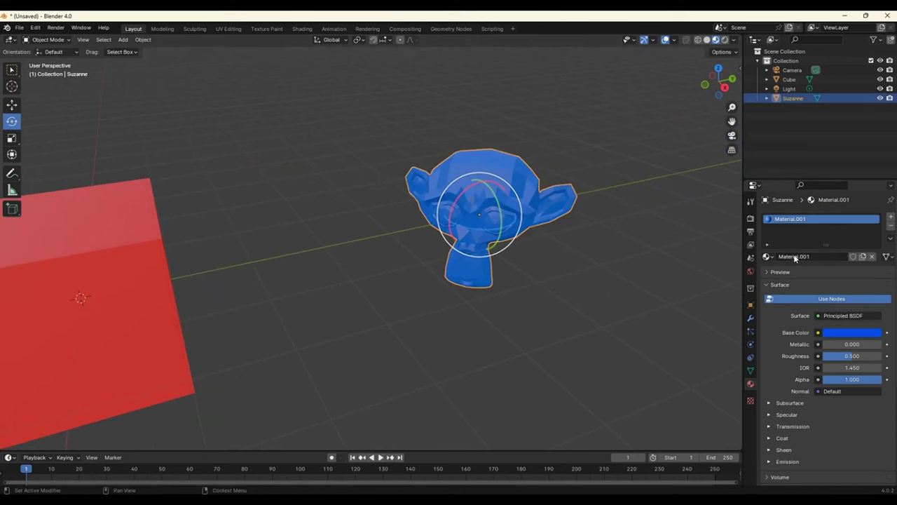
- Rename Suzanne's material to 'blue'
{"action": "left_click", "coordinate": [819, 256]}
{"action": "type", "text": "blue"}
{"action": "key", "text": "Return"}
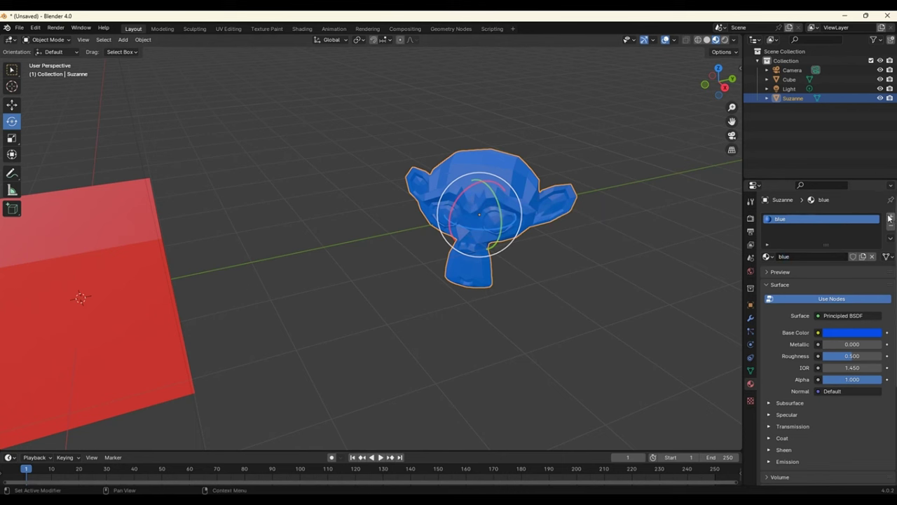
- Add a second material slot to Suzanne with a new green material
{"action": "left_click", "coordinate": [890, 217]}
{"action": "left_click", "coordinate": [804, 277]}
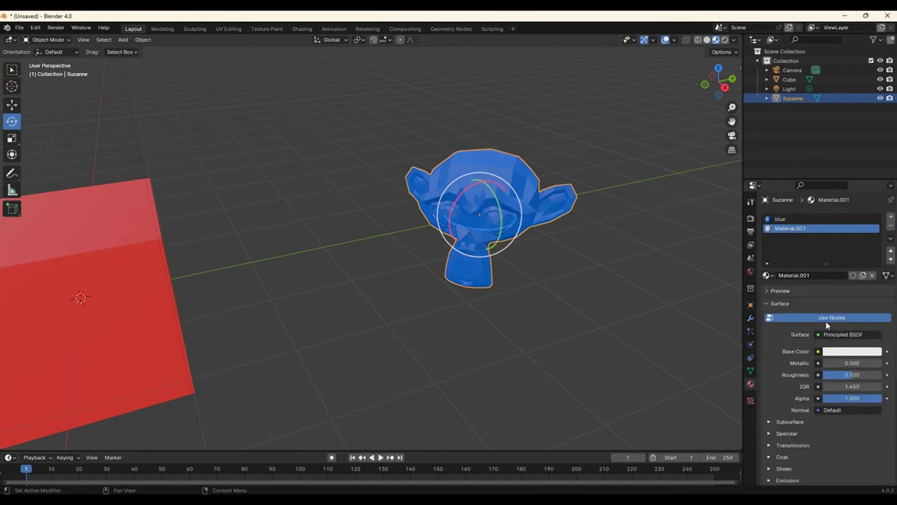
{"action": "left_click", "coordinate": [845, 350]}
{"action": "left_click", "coordinate": [789, 262]}
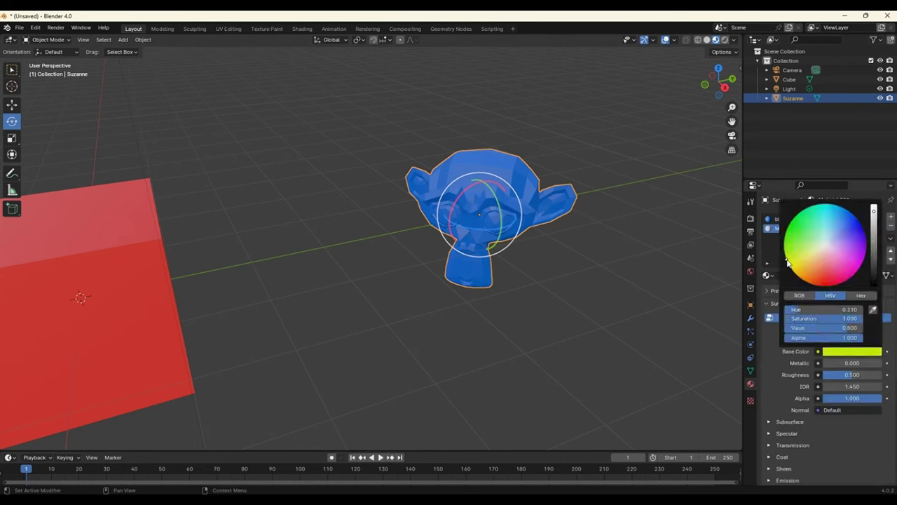
{"action": "left_click_drag", "start_coordinate": [789, 261], "coordinate": [792, 242]}
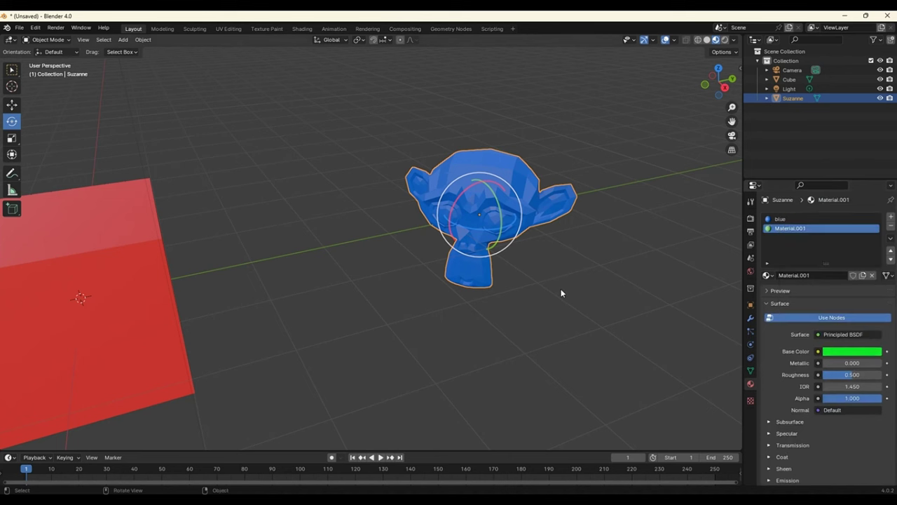
{"action": "left_click", "coordinate": [611, 297]}
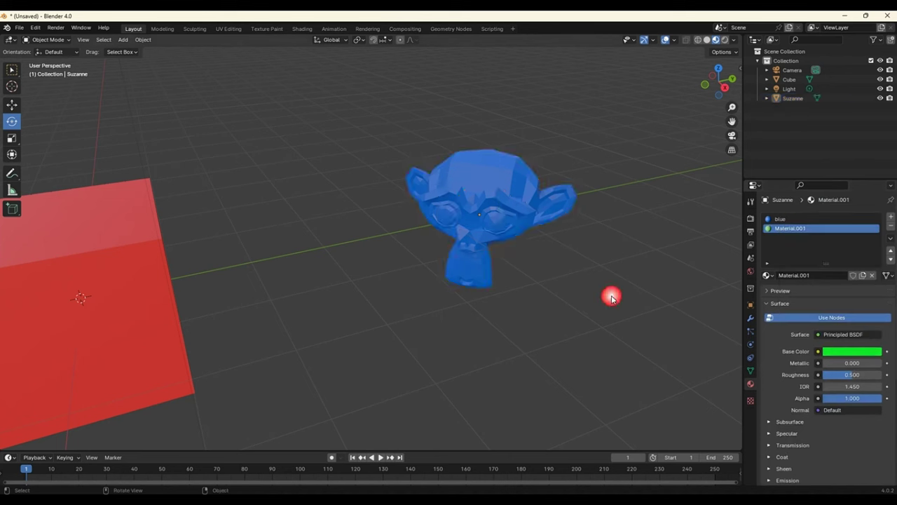
{"action": "left_click", "coordinate": [501, 180]}
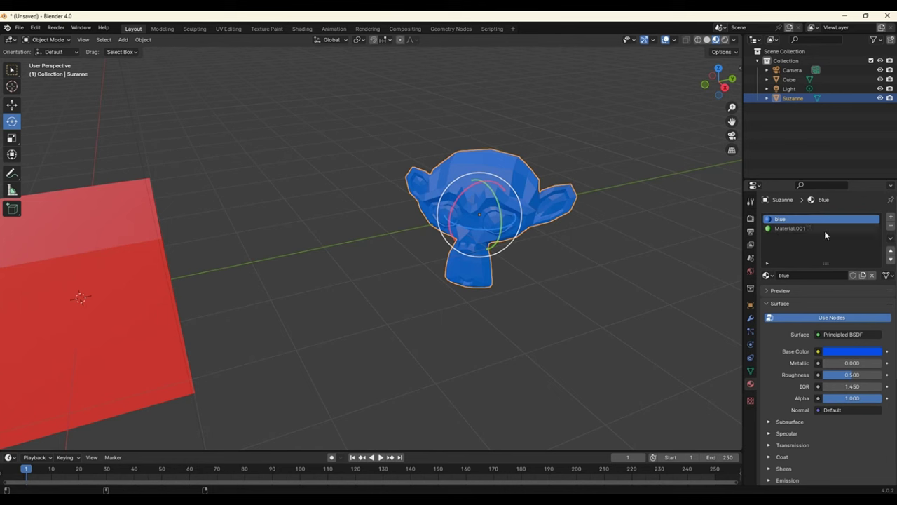
- Remove the blue slot, settle on green Material.001, and preview it on a cube
{"action": "left_click", "coordinate": [891, 228]}
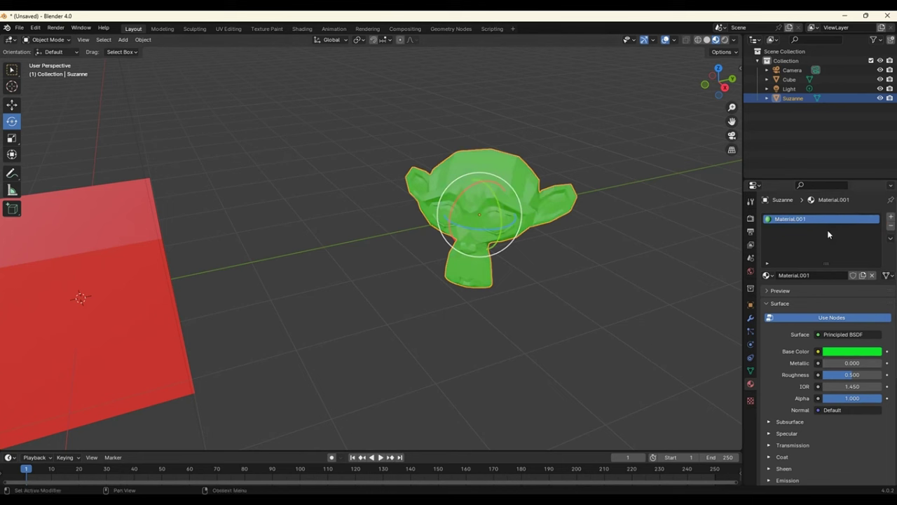
{"action": "left_click", "coordinate": [768, 275]}
{"action": "left_click", "coordinate": [777, 288]}
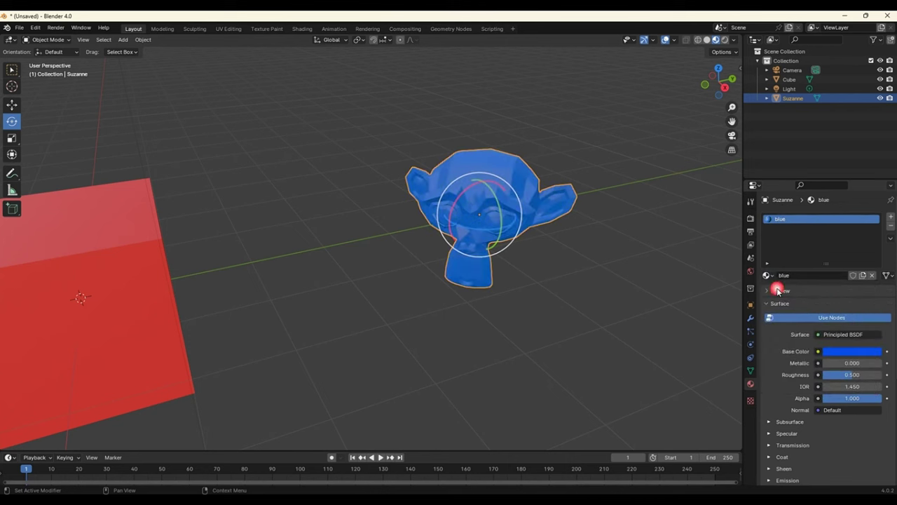
{"action": "left_click", "coordinate": [768, 276]}
{"action": "left_click", "coordinate": [782, 298]}
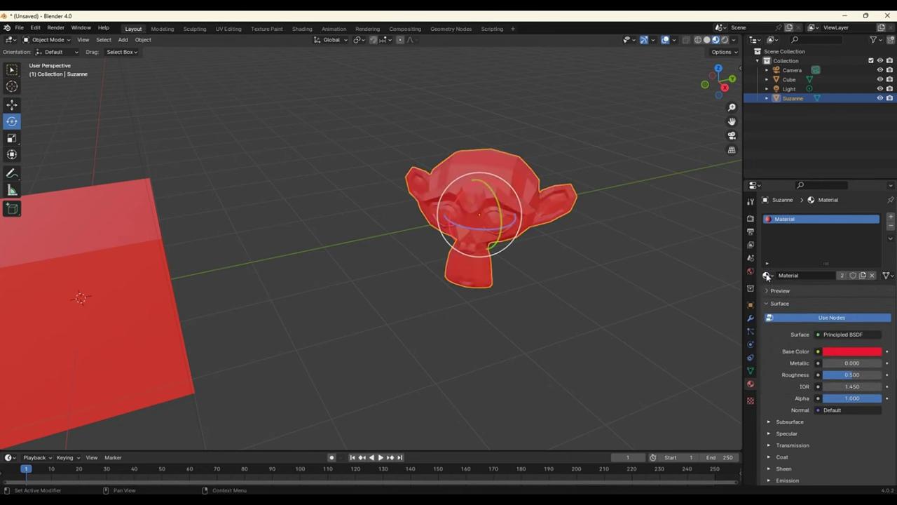
{"action": "left_click", "coordinate": [767, 276]}
{"action": "left_click", "coordinate": [792, 307]}
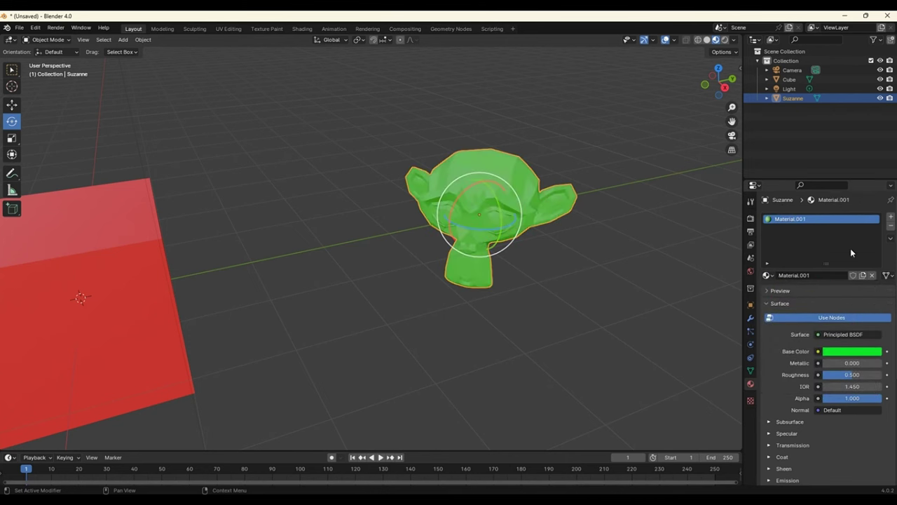
{"action": "left_click", "coordinate": [772, 290]}
{"action": "left_click", "coordinate": [885, 324]}
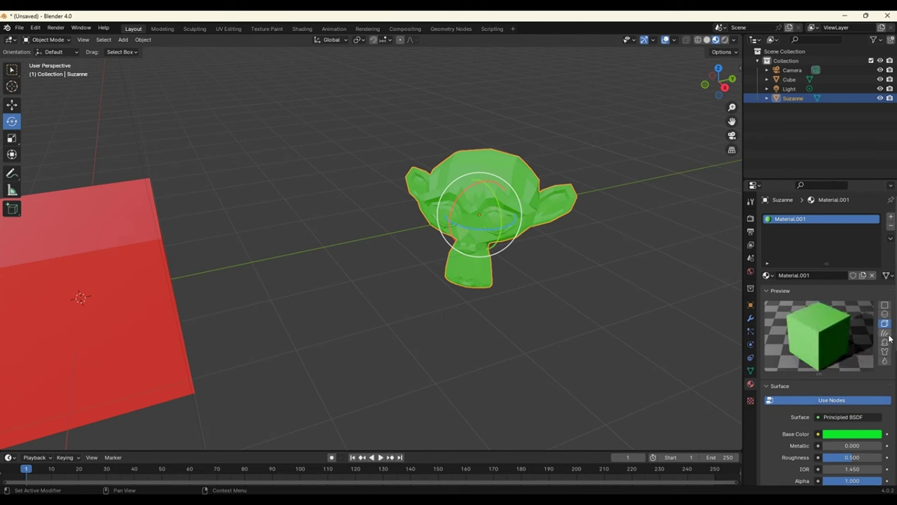
- Preview Material.001 on plane, sphere, cube, hair, shader ball and cloth, then collapse the preview
{"action": "left_click", "coordinate": [885, 305]}
{"action": "left_click", "coordinate": [885, 314]}
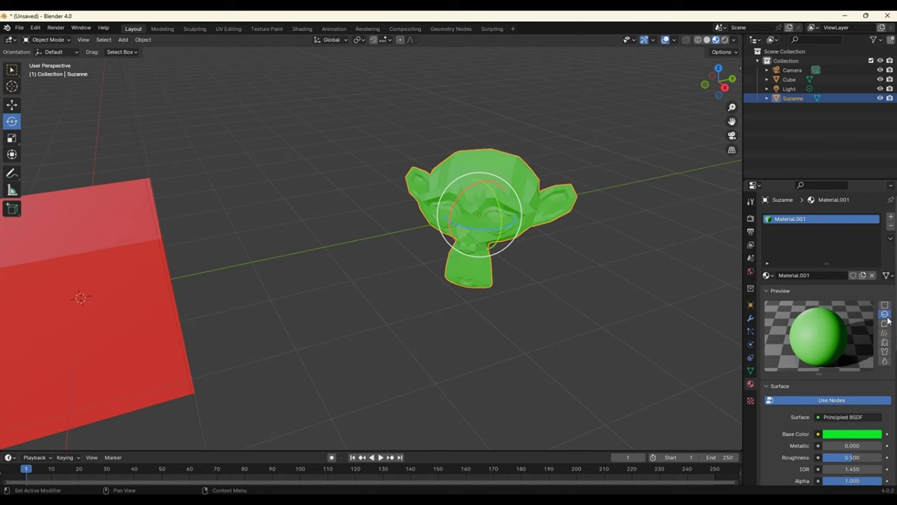
{"action": "left_click", "coordinate": [885, 323]}
{"action": "left_click", "coordinate": [885, 333]}
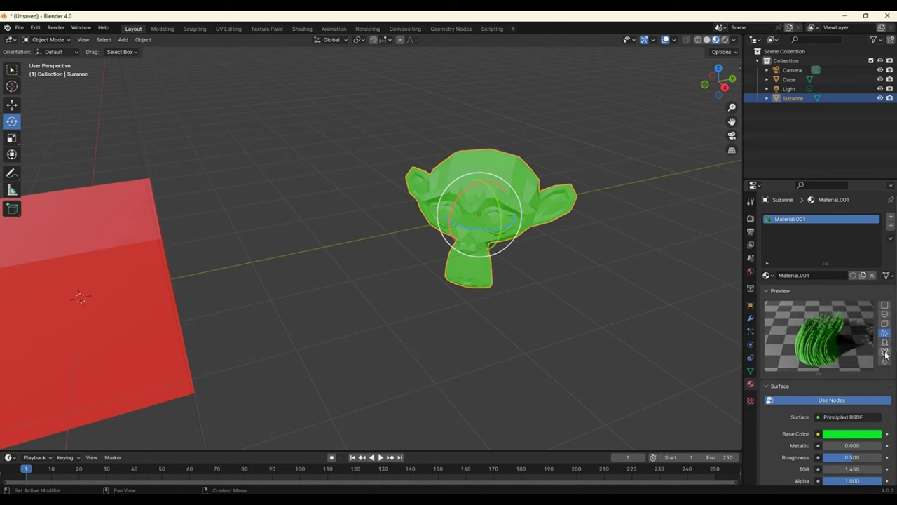
{"action": "left_click", "coordinate": [885, 343]}
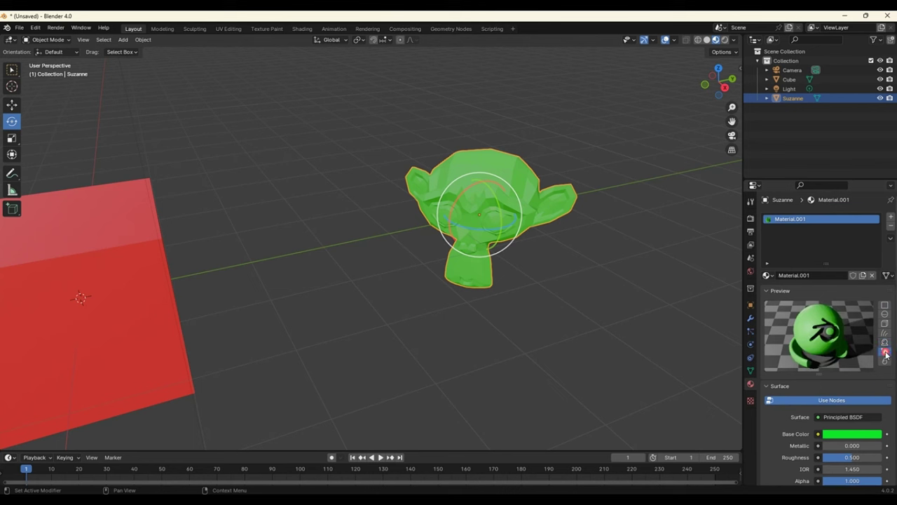
{"action": "left_click", "coordinate": [886, 362]}
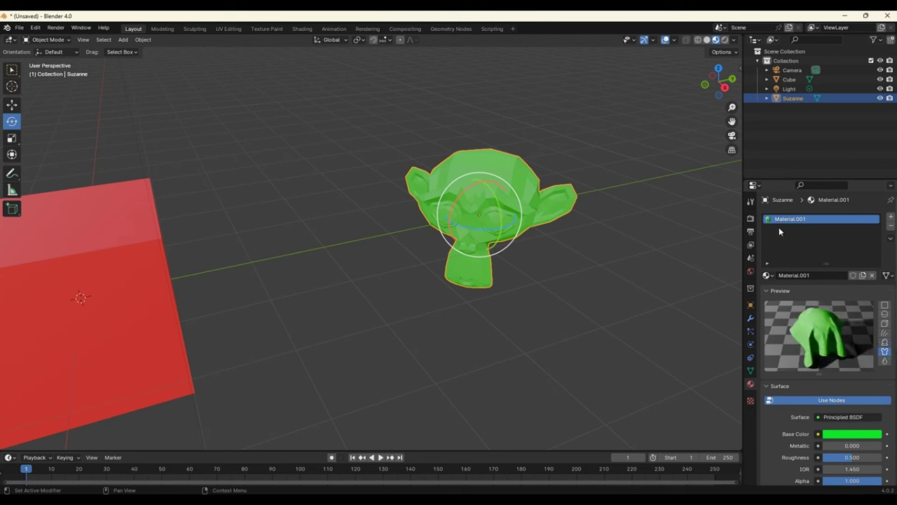
{"action": "left_click", "coordinate": [766, 290]}
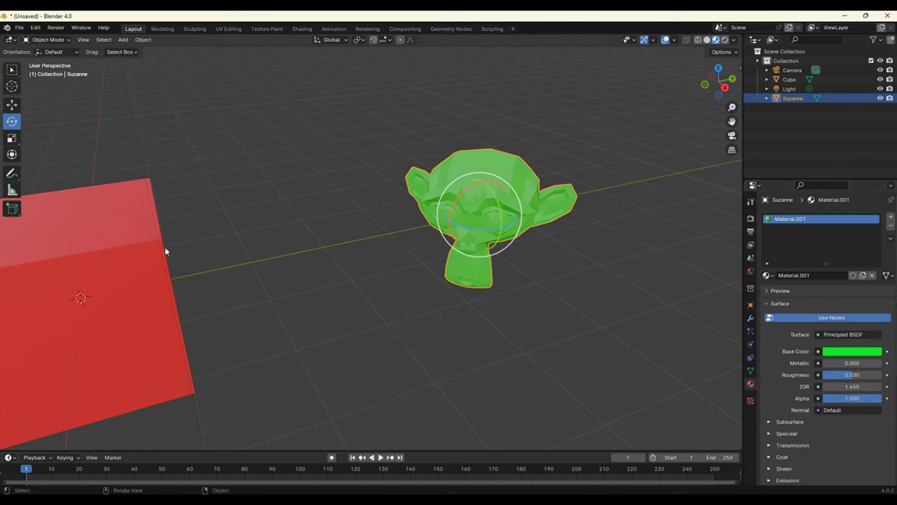
- Assign Material.001 then the blue material to the Cube and shift its colour toward teal
{"action": "left_click", "coordinate": [135, 268]}
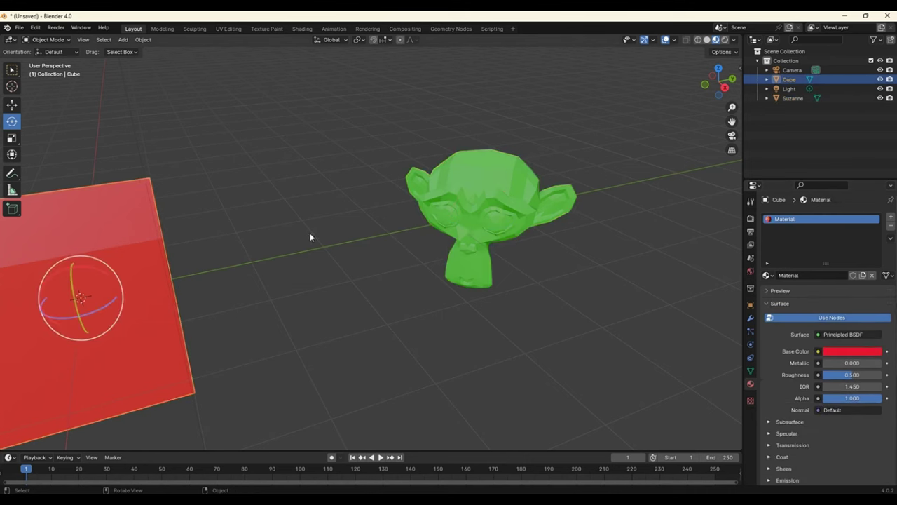
{"action": "left_click", "coordinate": [769, 275]}
{"action": "left_click", "coordinate": [791, 306]}
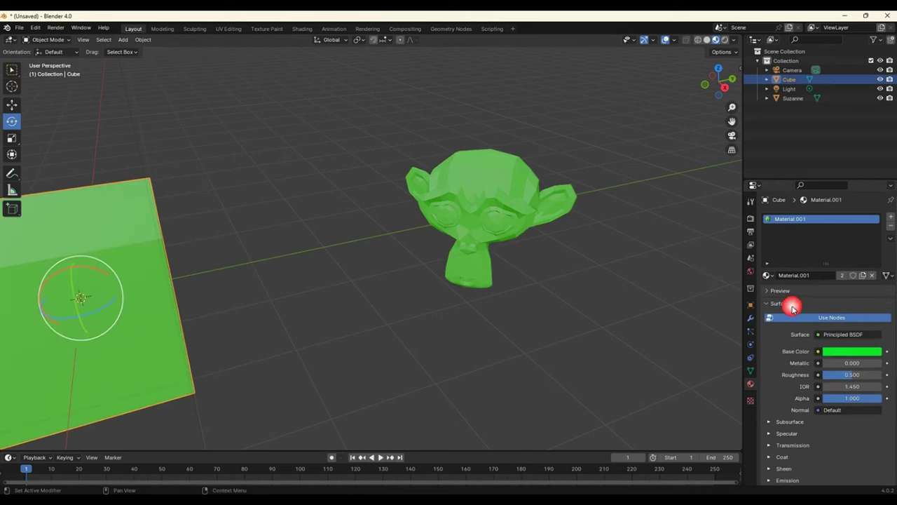
{"action": "left_click", "coordinate": [769, 275]}
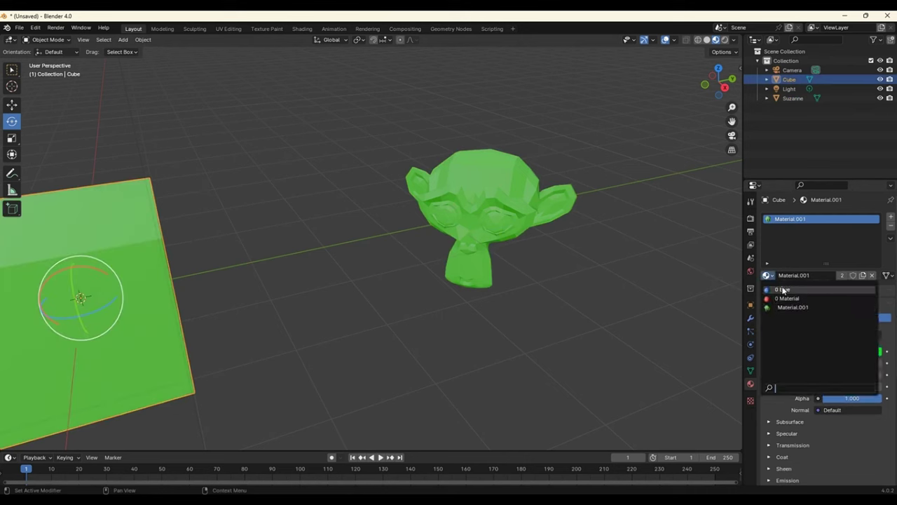
{"action": "left_click", "coordinate": [781, 286]}
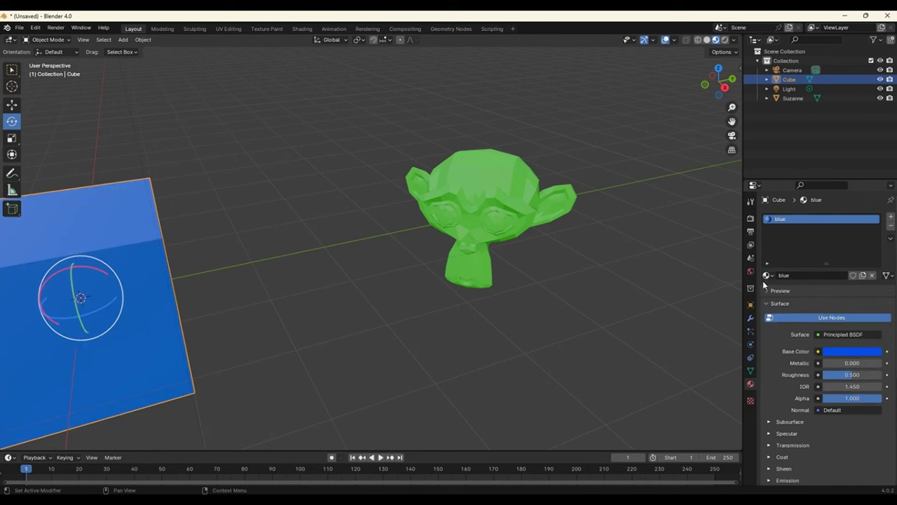
{"action": "left_click", "coordinate": [842, 351]}
{"action": "left_click_drag", "start_coordinate": [837, 308], "coordinate": [826, 279]}
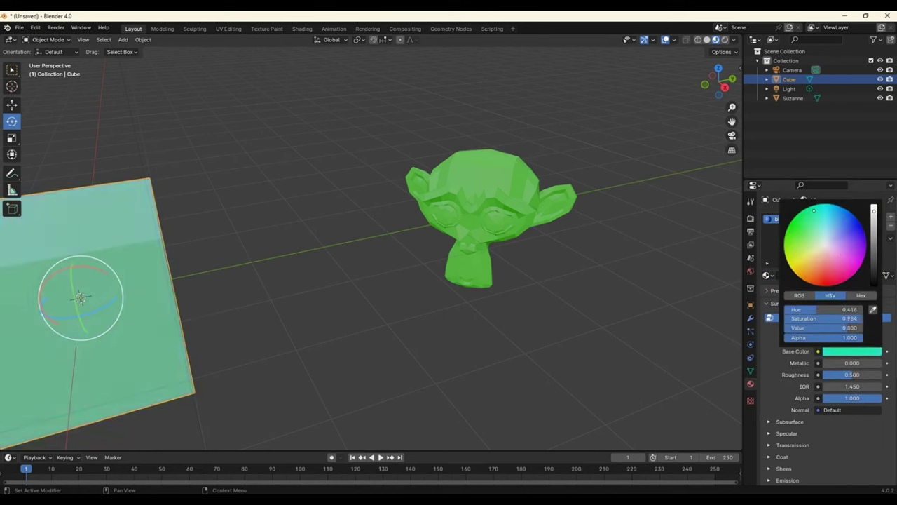
- Change Suzanne's material base colour to pink
{"action": "left_click", "coordinate": [523, 211]}
{"action": "left_click", "coordinate": [852, 351]}
{"action": "left_click_drag", "start_coordinate": [869, 261], "coordinate": [885, 274]}
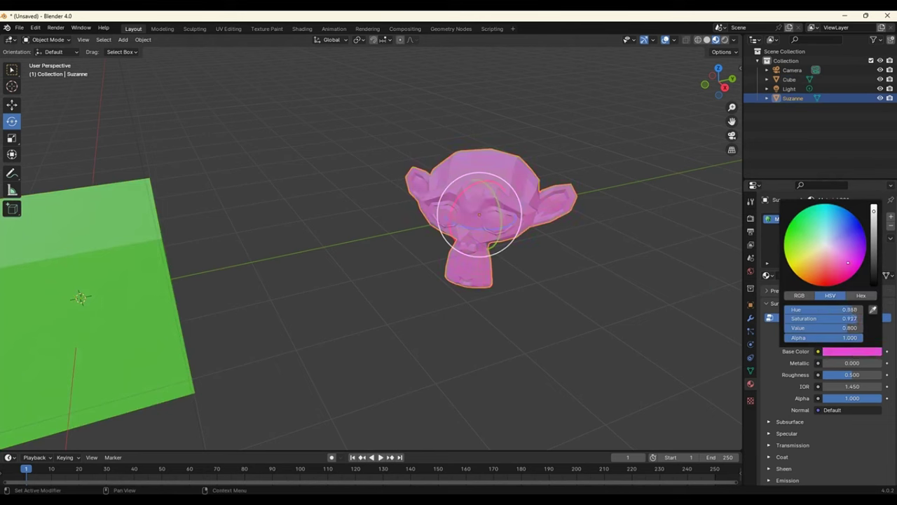
{"action": "left_click", "coordinate": [576, 315]}
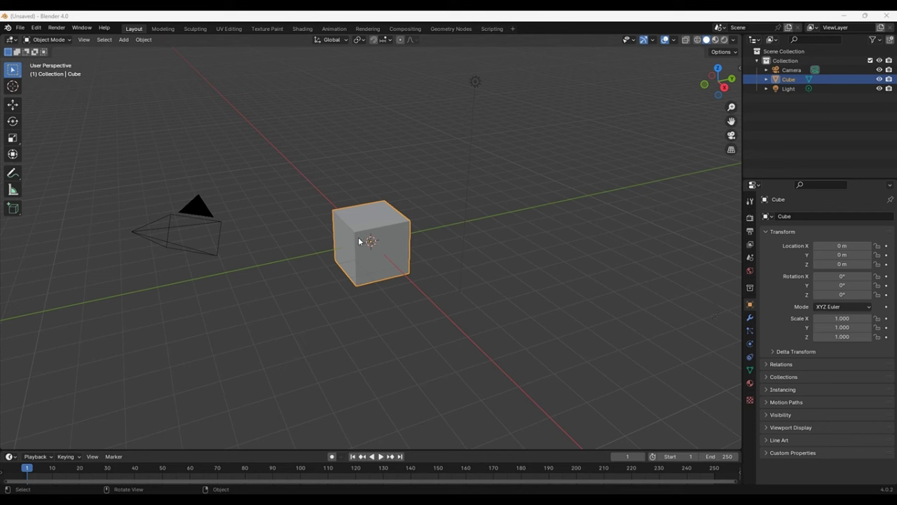
- Start a new General scene, select the cube, and show its white default material
{"action": "left_click", "coordinate": [20, 28]}
{"action": "left_click", "coordinate": [431, 297]}
{"action": "left_click", "coordinate": [391, 263]}
{"action": "left_click", "coordinate": [749, 384]}
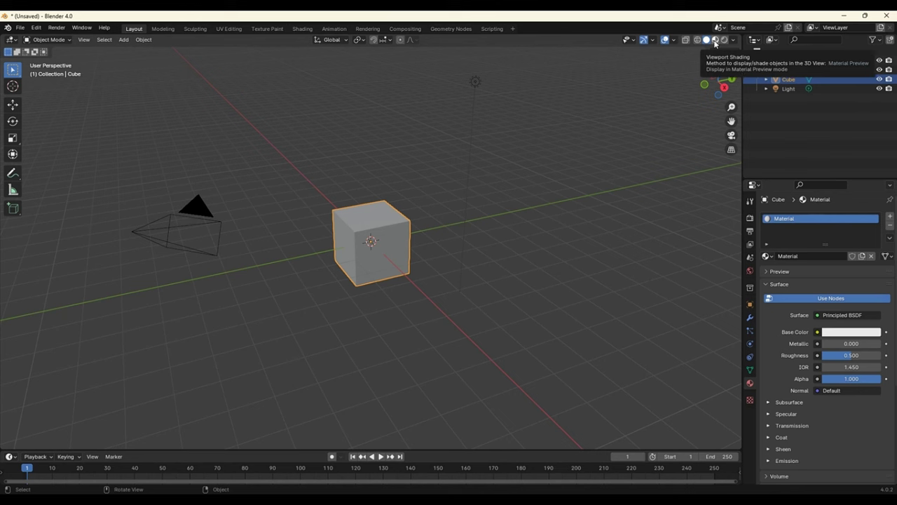
- Switch to Material Preview shading and set the cube's base colour to blue
{"action": "left_click", "coordinate": [715, 40]}
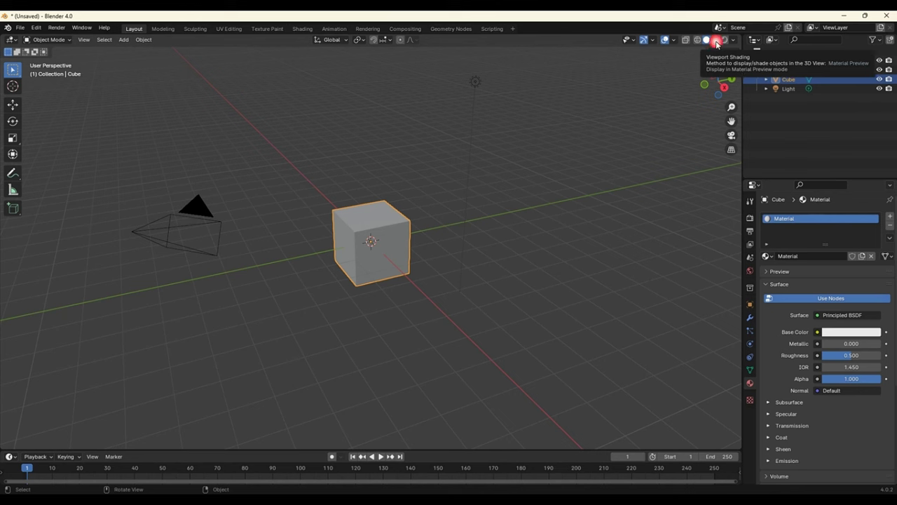
{"action": "left_click", "coordinate": [853, 334]}
{"action": "left_click", "coordinate": [812, 190]}
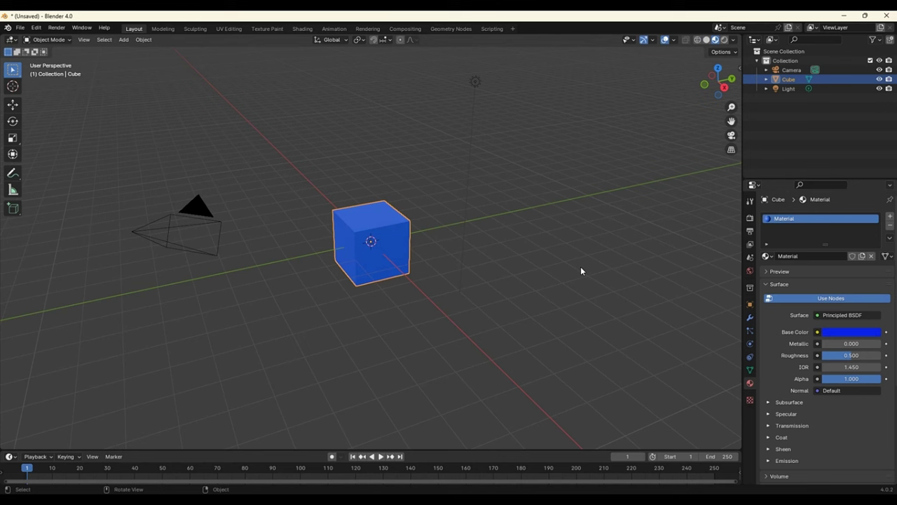
{"action": "key", "text": "ctrl"}
- Add a second material slot to the cube and create Material.001 in it
{"action": "left_click", "coordinate": [890, 218]}
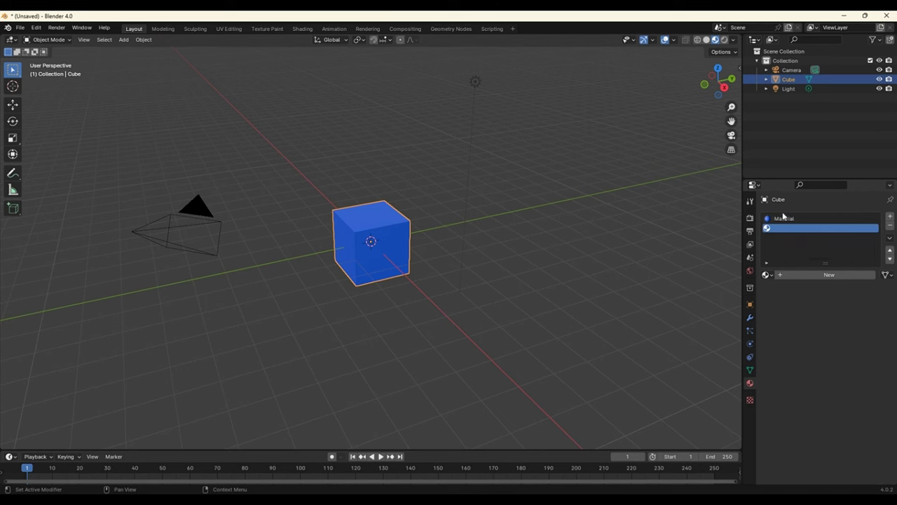
{"action": "left_click", "coordinate": [796, 219]}
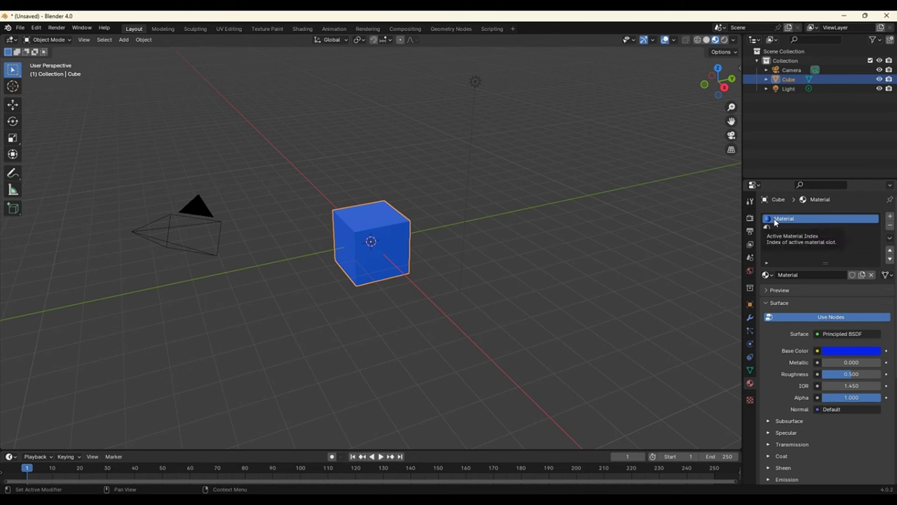
{"action": "left_click", "coordinate": [773, 228]}
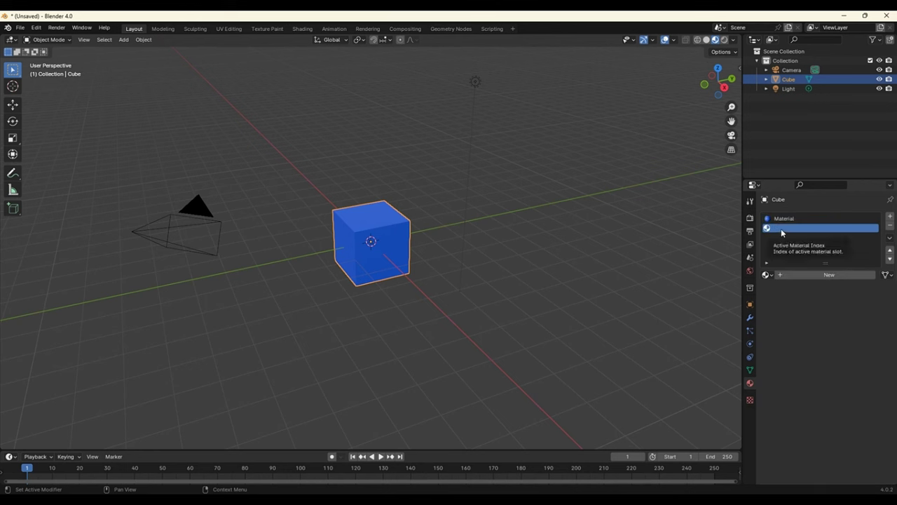
{"action": "left_click", "coordinate": [788, 276]}
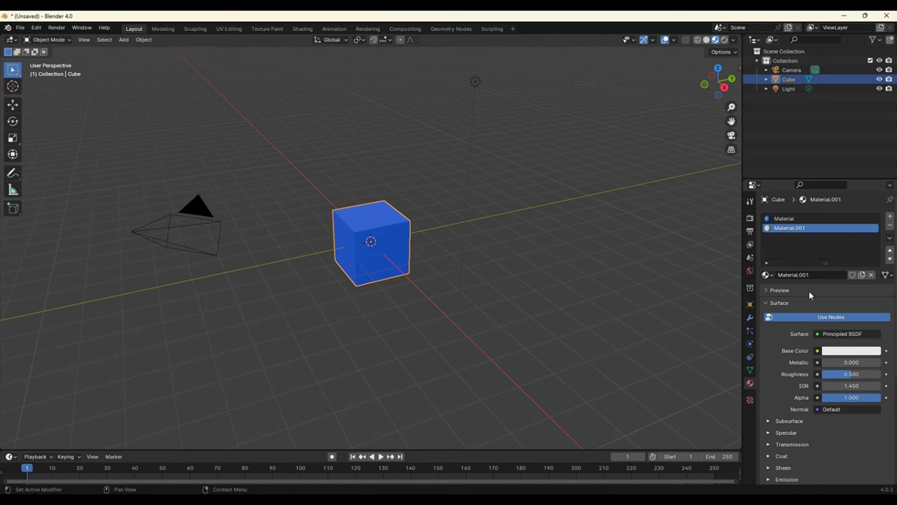
- Set Material.001's base colour to bright green and check both slots
{"action": "left_click", "coordinate": [841, 352]}
{"action": "left_click_drag", "start_coordinate": [845, 267], "coordinate": [799, 210]}
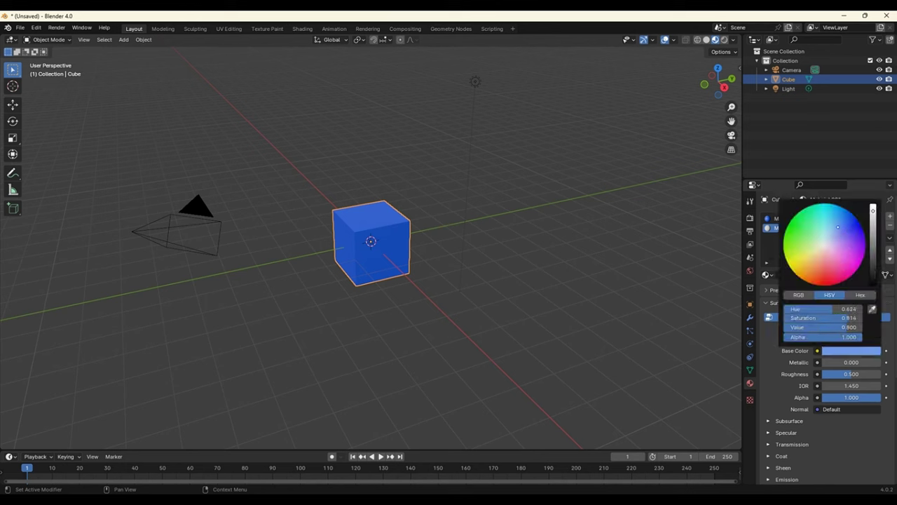
{"action": "left_click", "coordinate": [774, 253]}
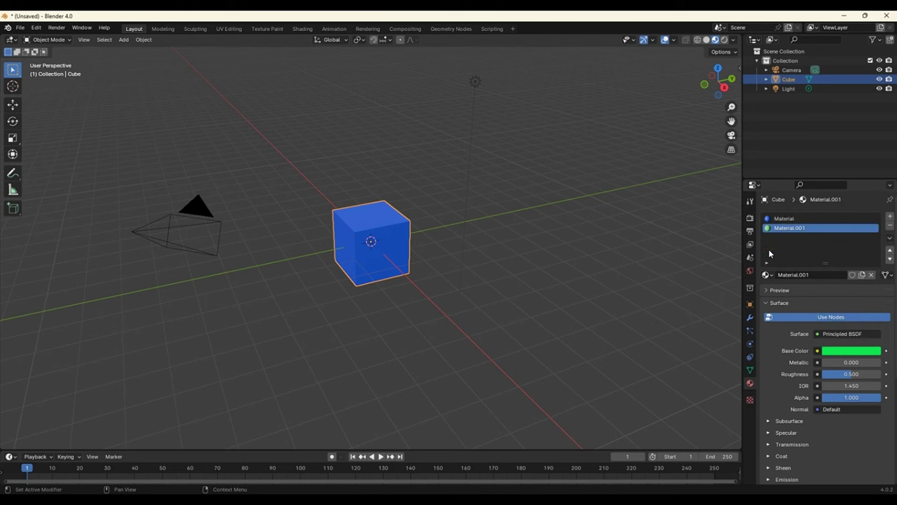
{"action": "left_click", "coordinate": [789, 219]}
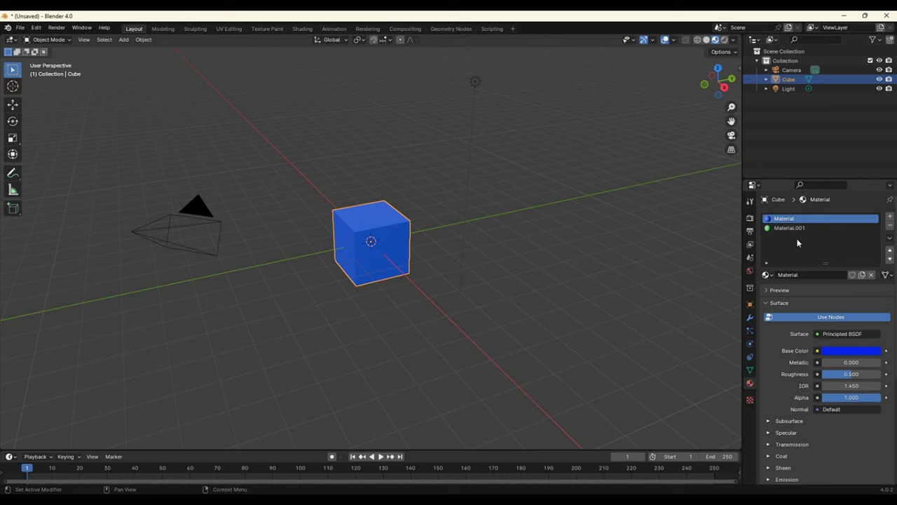
{"action": "left_click", "coordinate": [790, 228]}
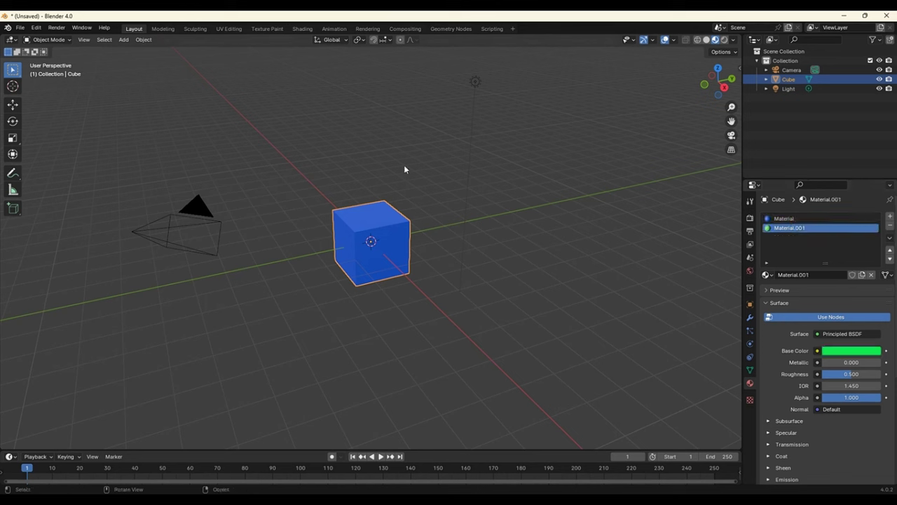
- Put the cube in Edit Mode and assign the green Material.001 to all of its faces
{"action": "left_click", "coordinate": [48, 39]}
{"action": "left_click", "coordinate": [43, 59]}
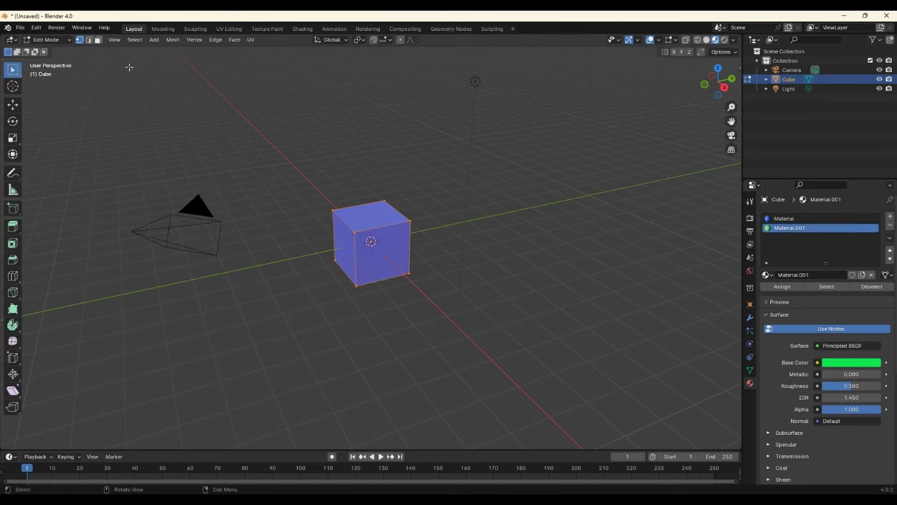
{"action": "left_click", "coordinate": [780, 286]}
{"action": "left_click", "coordinate": [785, 286]}
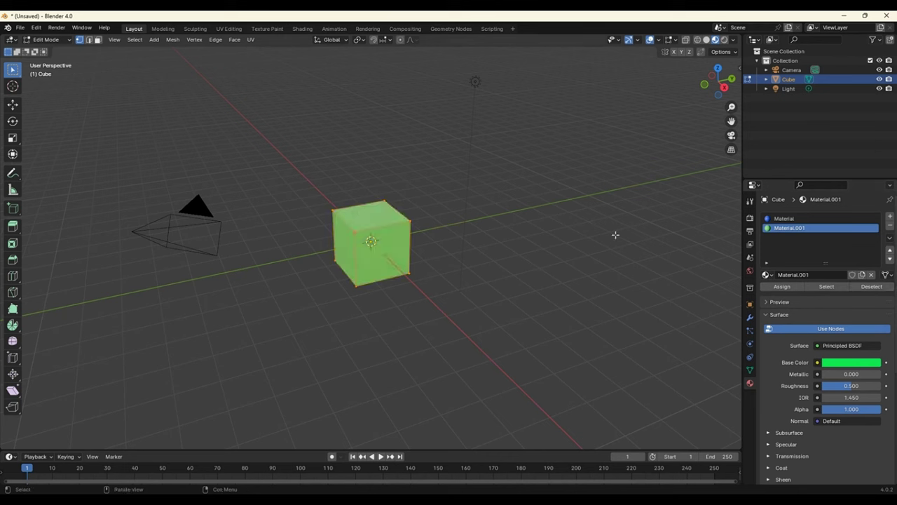
- In face select mode, select only the cube's top face and make the blue Material slot active
{"action": "left_click", "coordinate": [583, 296]}
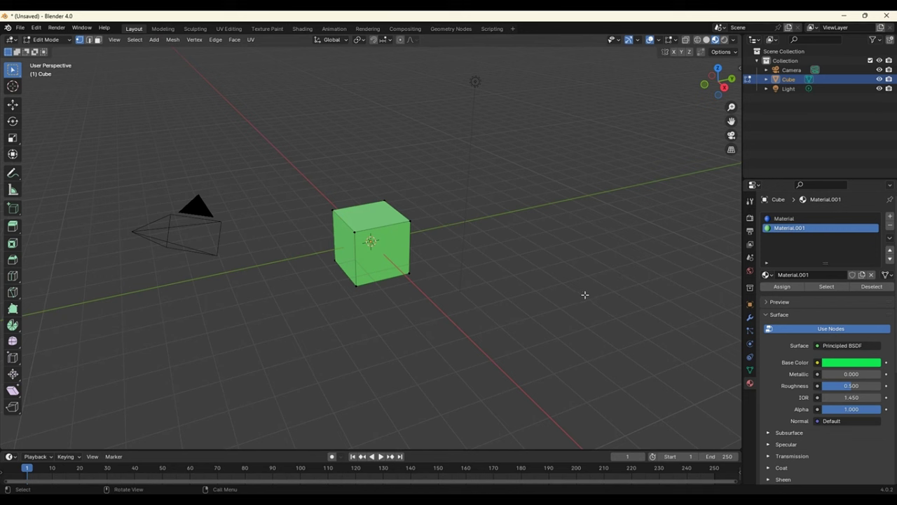
{"action": "left_click", "coordinate": [97, 39]}
{"action": "left_click", "coordinate": [374, 218]}
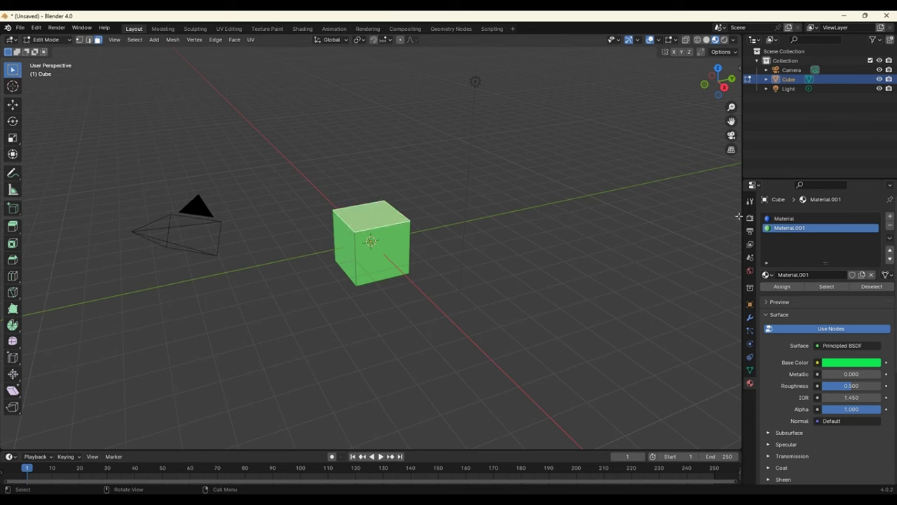
{"action": "left_click", "coordinate": [784, 219]}
- Assign the blue Material to the top face, then test selecting it by slot and deselecting
{"action": "left_click", "coordinate": [778, 289]}
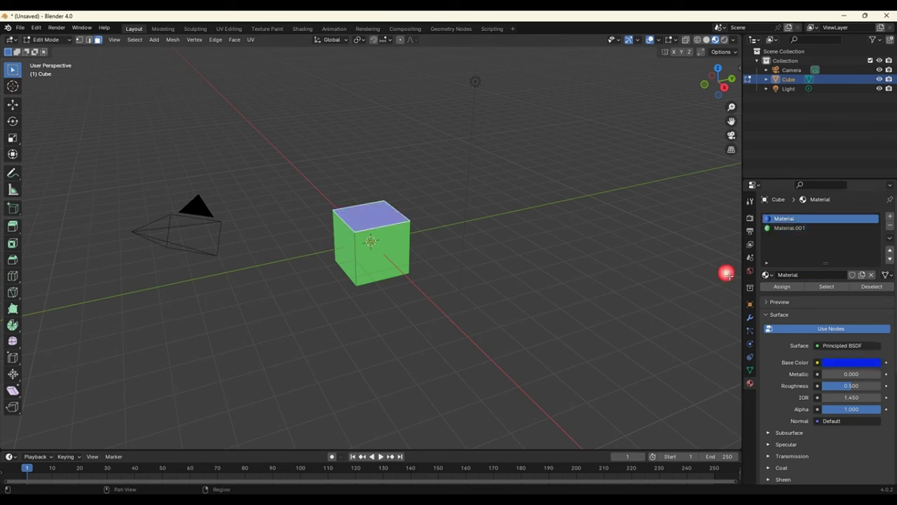
{"action": "left_click", "coordinate": [503, 261]}
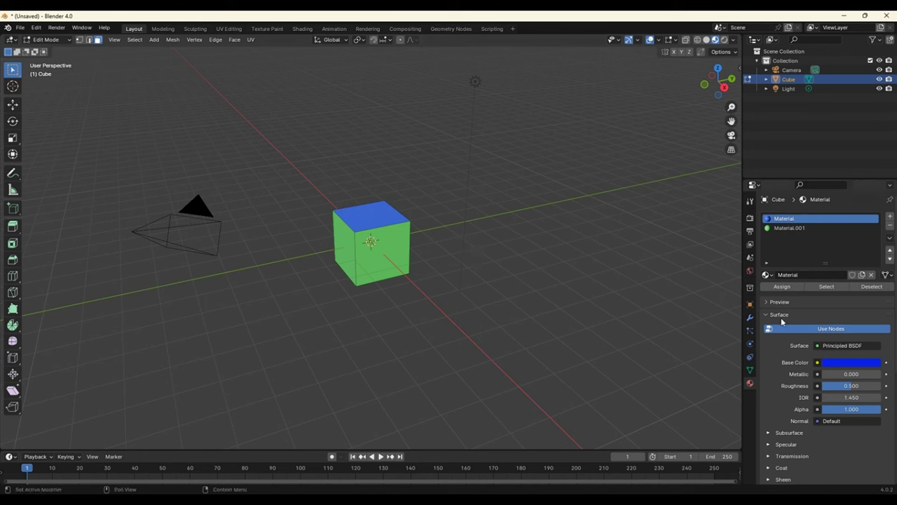
{"action": "left_click", "coordinate": [833, 289]}
{"action": "left_click", "coordinate": [308, 215]}
{"action": "key", "text": "a"}
{"action": "left_click", "coordinate": [513, 316]}
{"action": "key", "text": "a"}
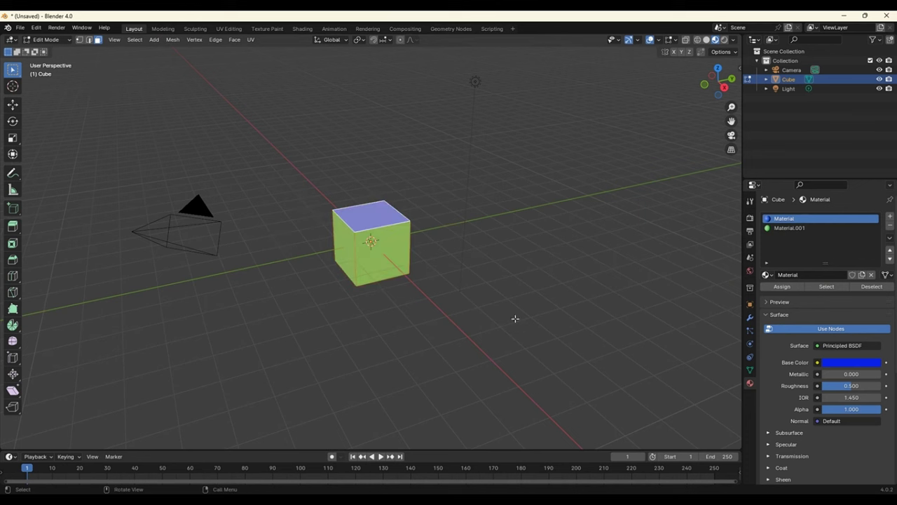
{"action": "left_click", "coordinate": [474, 306]}
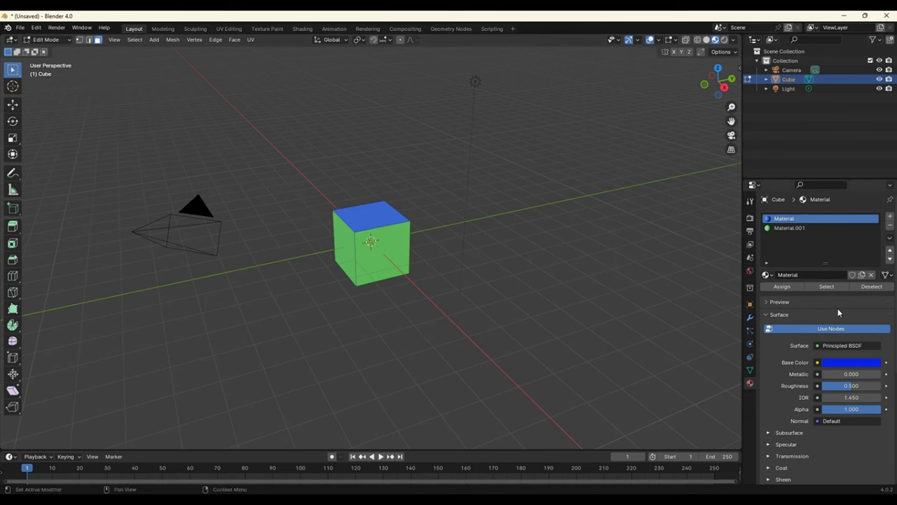
{"action": "left_click", "coordinate": [812, 287]}
- Switch between slots and select the side faces that use the green Material.001
{"action": "left_click", "coordinate": [396, 242]}
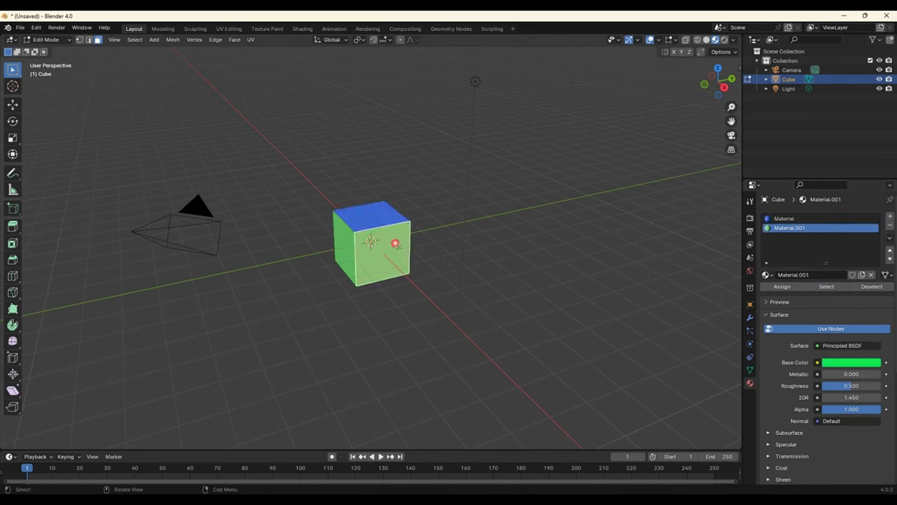
{"action": "left_click", "coordinate": [830, 287]}
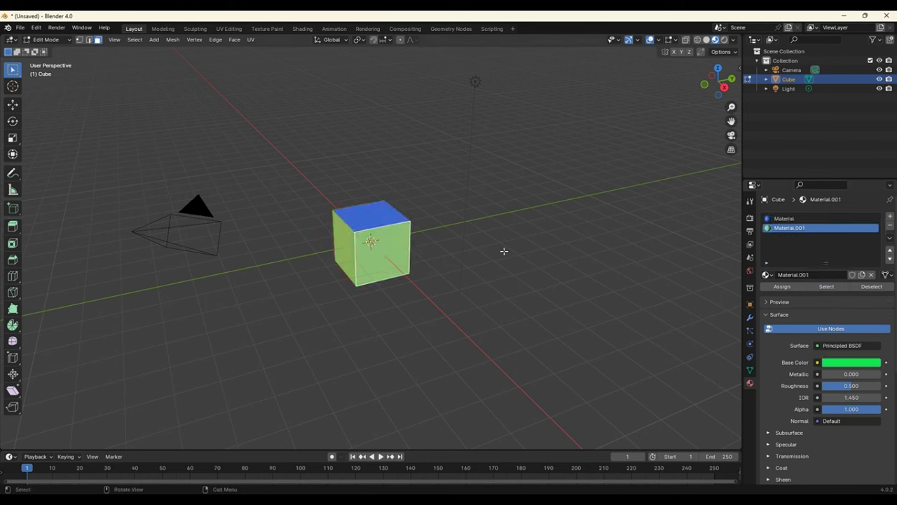
{"action": "left_click", "coordinate": [872, 286]}
{"action": "left_click", "coordinate": [364, 217]}
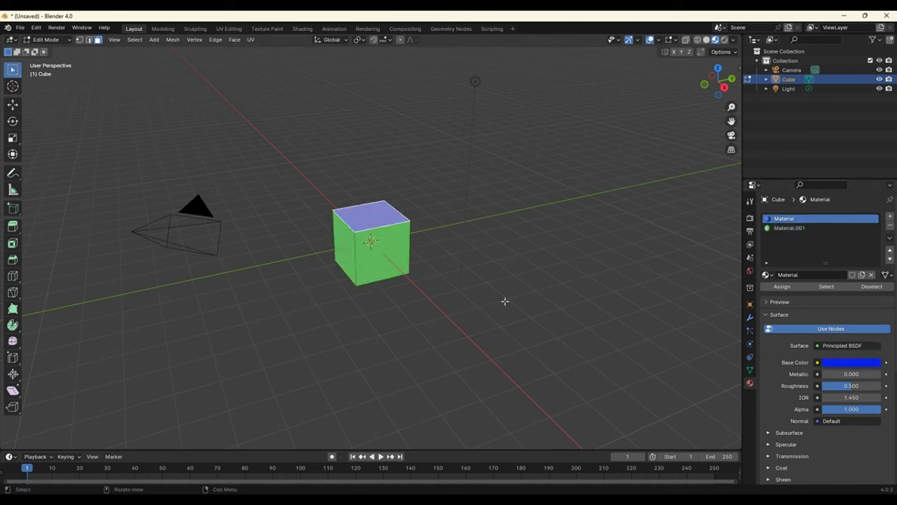
{"action": "left_click", "coordinate": [470, 290]}
{"action": "left_click", "coordinate": [386, 258]}
{"action": "left_click", "coordinate": [372, 216]}
{"action": "left_click", "coordinate": [398, 250]}
{"action": "left_click", "coordinate": [835, 288]}
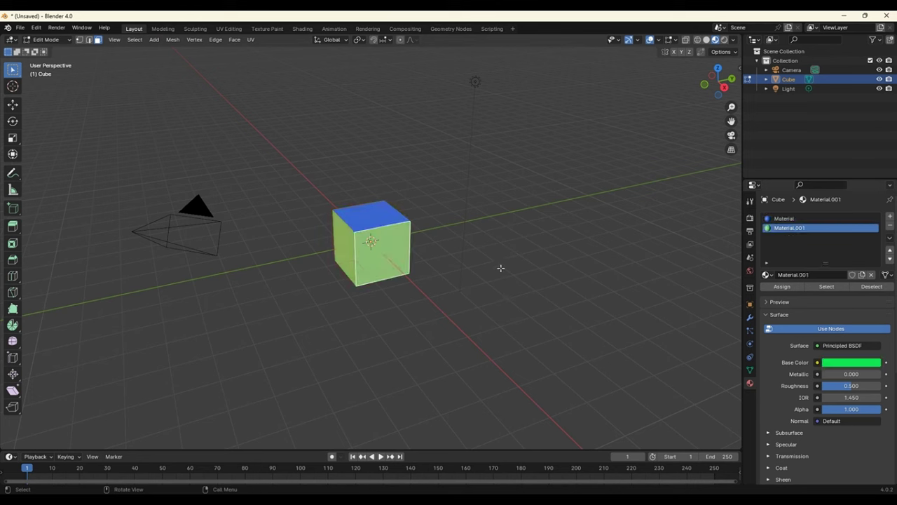
{"action": "left_click", "coordinate": [371, 216]}
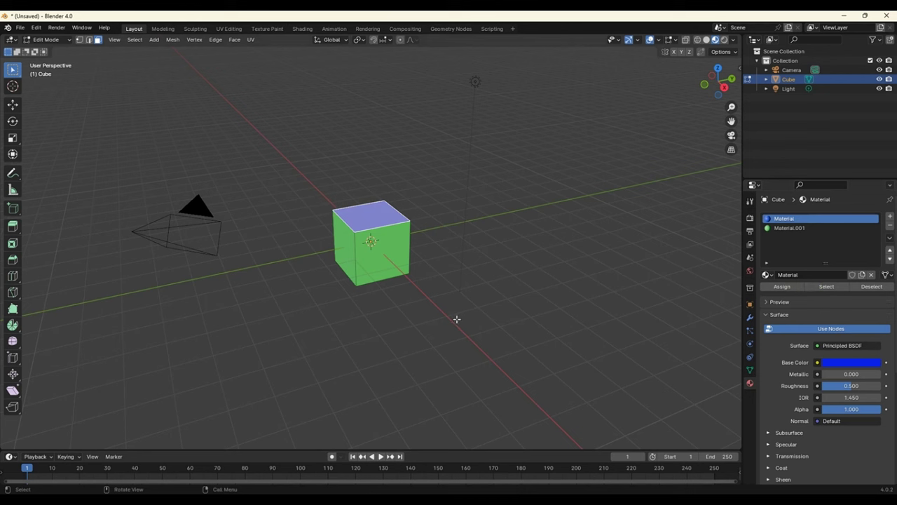
{"action": "left_click", "coordinate": [431, 303]}
{"action": "left_click", "coordinate": [395, 257]}
{"action": "left_click", "coordinate": [828, 287]}
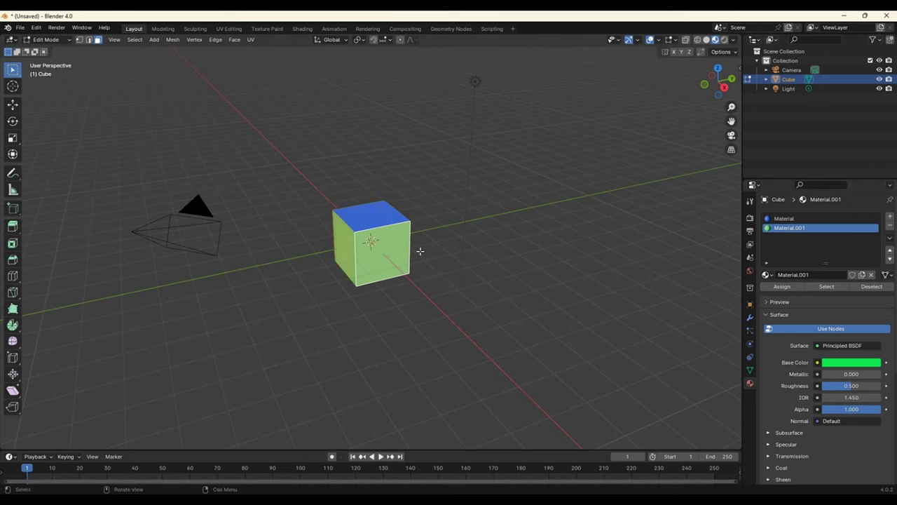
- Give the side faces the blue Material, then select and deselect the blue faces
{"action": "left_click", "coordinate": [784, 219]}
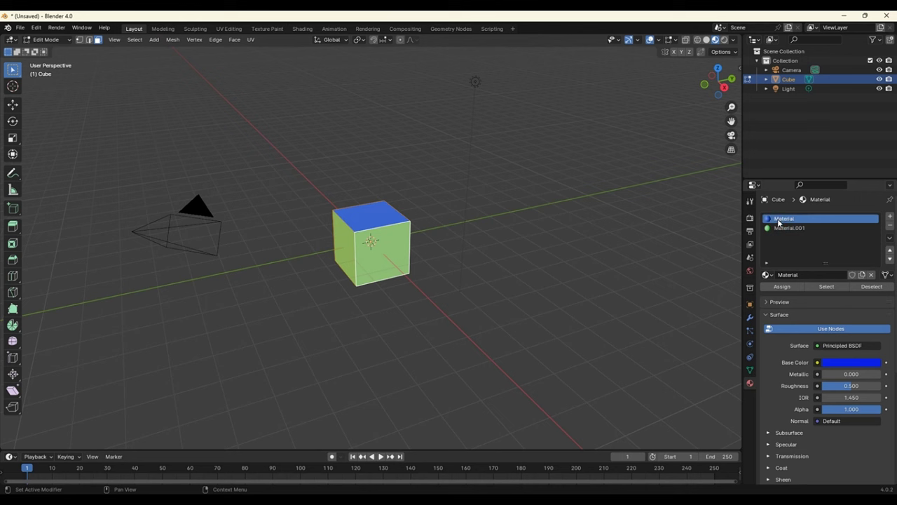
{"action": "left_click", "coordinate": [783, 291]}
{"action": "left_click", "coordinate": [511, 264]}
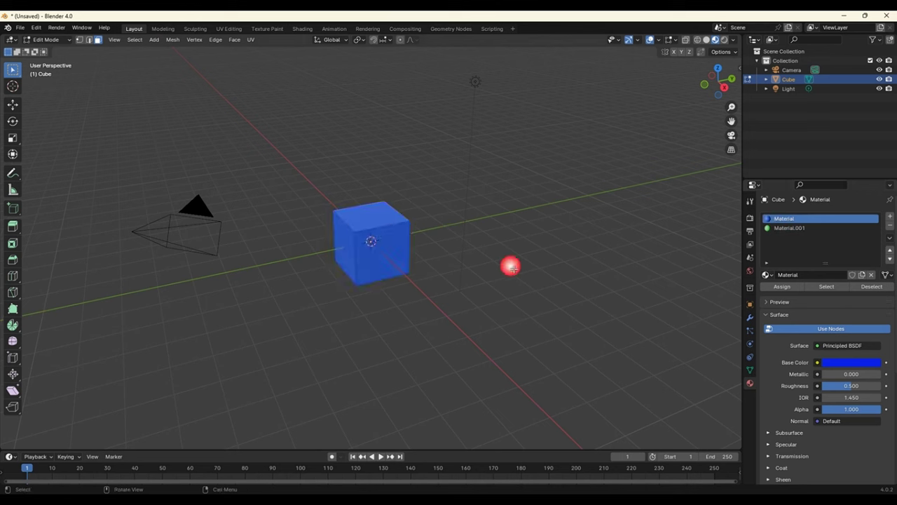
{"action": "left_click", "coordinate": [392, 227]}
{"action": "left_click", "coordinate": [845, 286]}
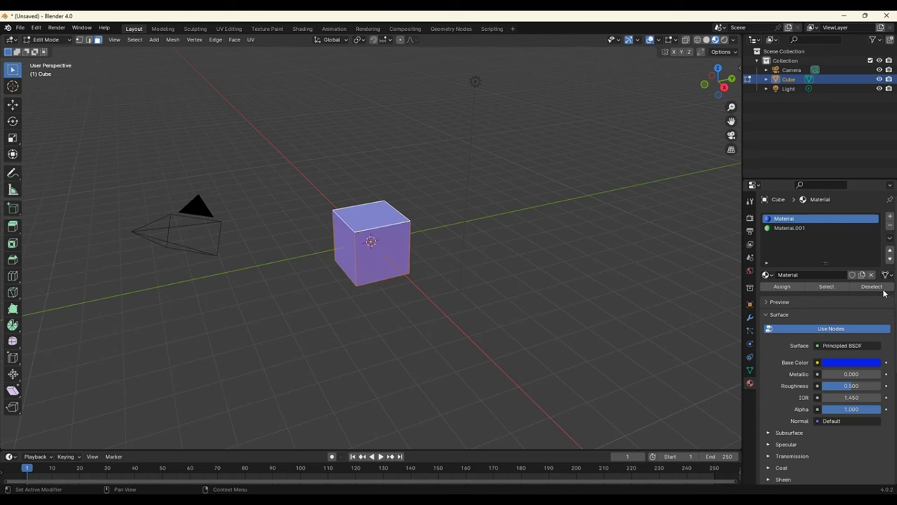
{"action": "left_click", "coordinate": [872, 286]}
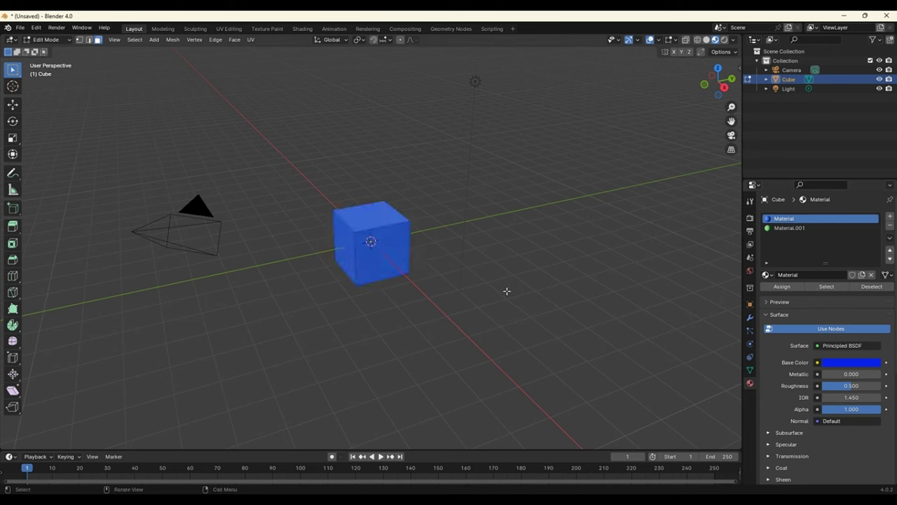
- Select every face and assign the green Material.001 to the whole cube
{"action": "left_click", "coordinate": [791, 228]}
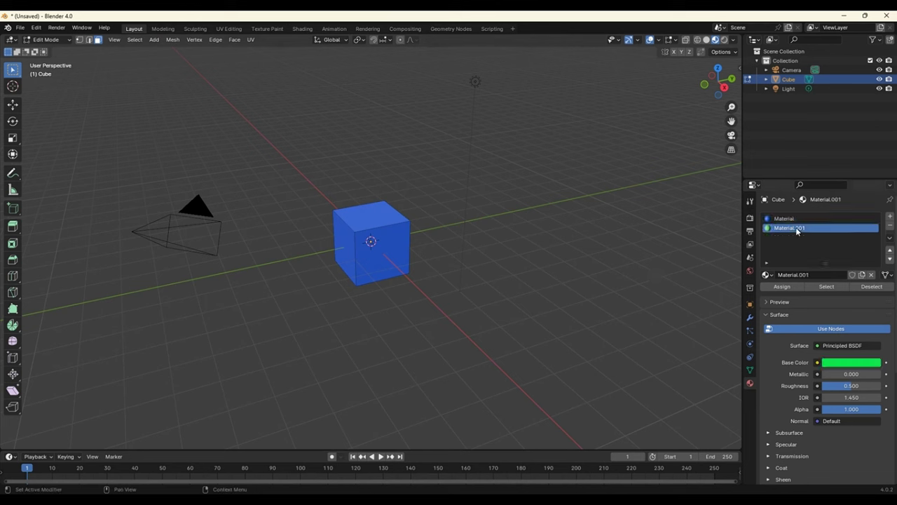
{"action": "left_click", "coordinate": [385, 251]}
{"action": "left_click", "coordinate": [821, 287]}
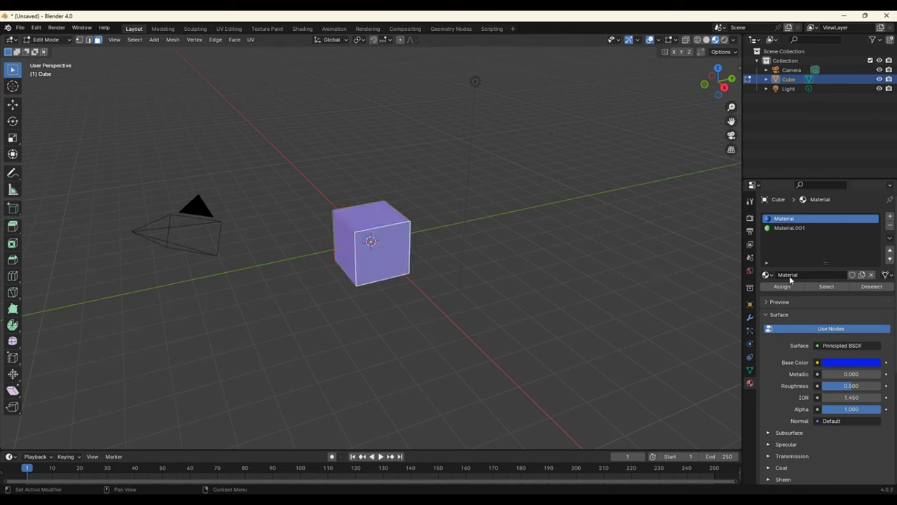
{"action": "left_click", "coordinate": [792, 228]}
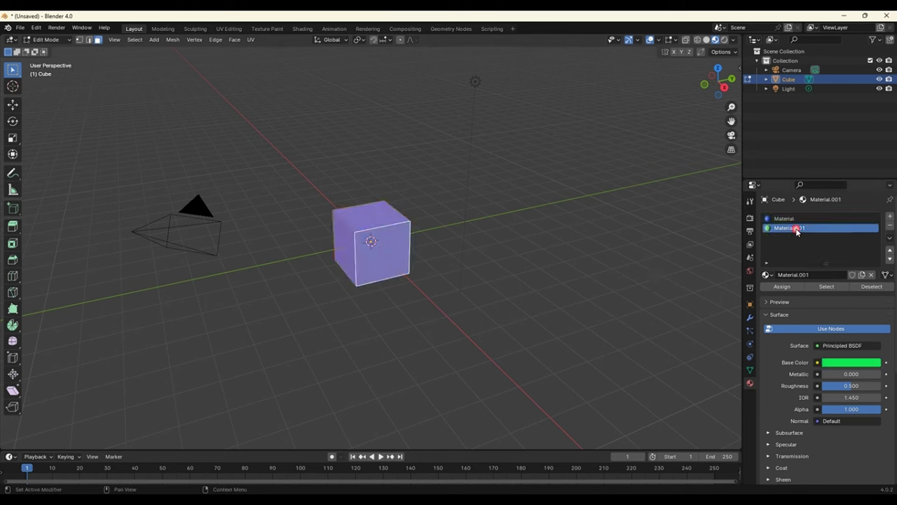
{"action": "left_click", "coordinate": [776, 286]}
{"action": "left_click", "coordinate": [530, 283]}
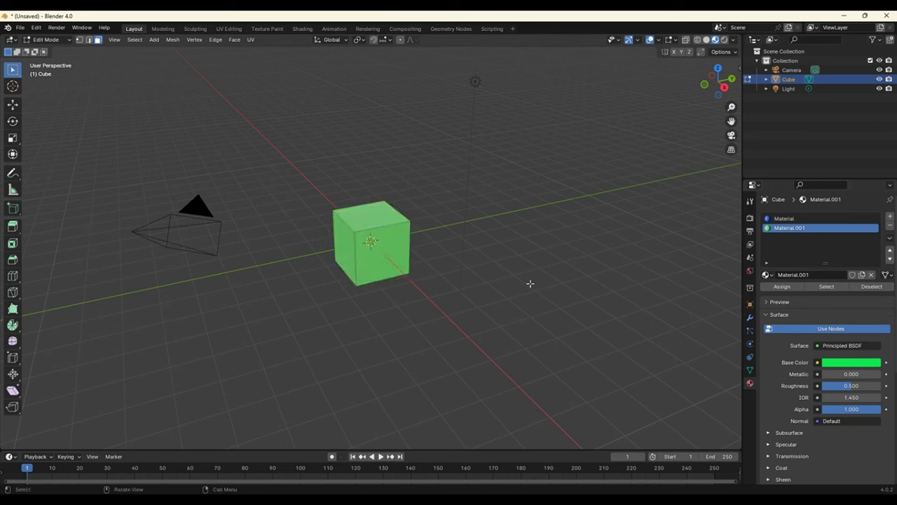
{"action": "left_click", "coordinate": [531, 283]}
{"action": "left_click", "coordinate": [20, 28]}
- Load a fresh General scene without saving, delete the default cube and add a Suzanne monkey
{"action": "mouse_move", "coordinate": [28, 43]}
{"action": "left_click", "coordinate": [151, 34]}
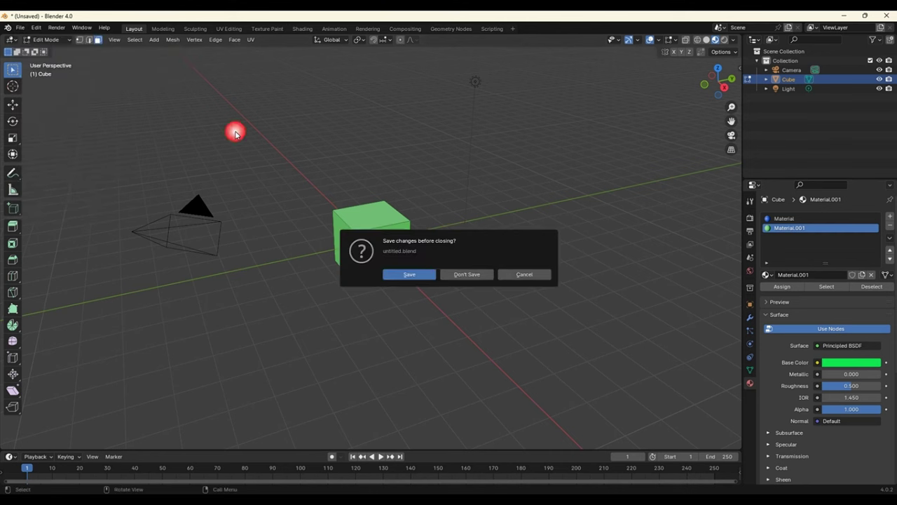
{"action": "left_click", "coordinate": [461, 274]}
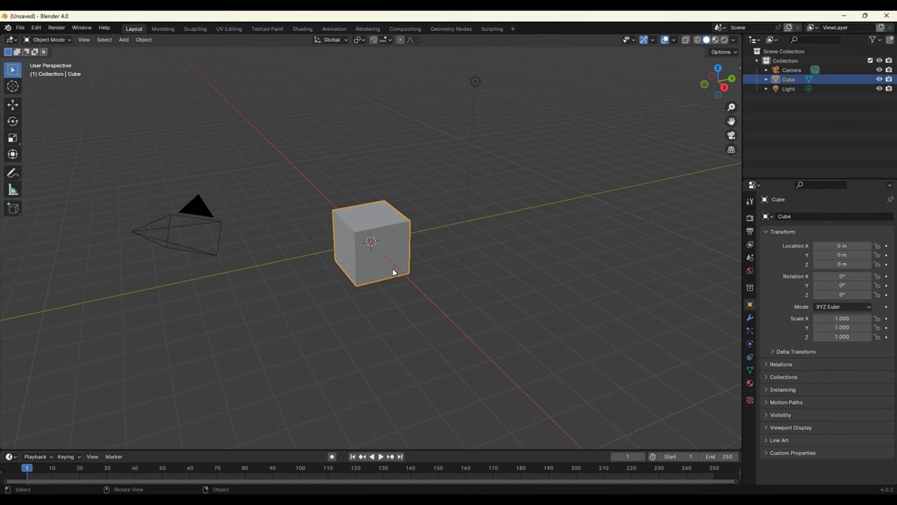
{"action": "key", "text": "Delete"}
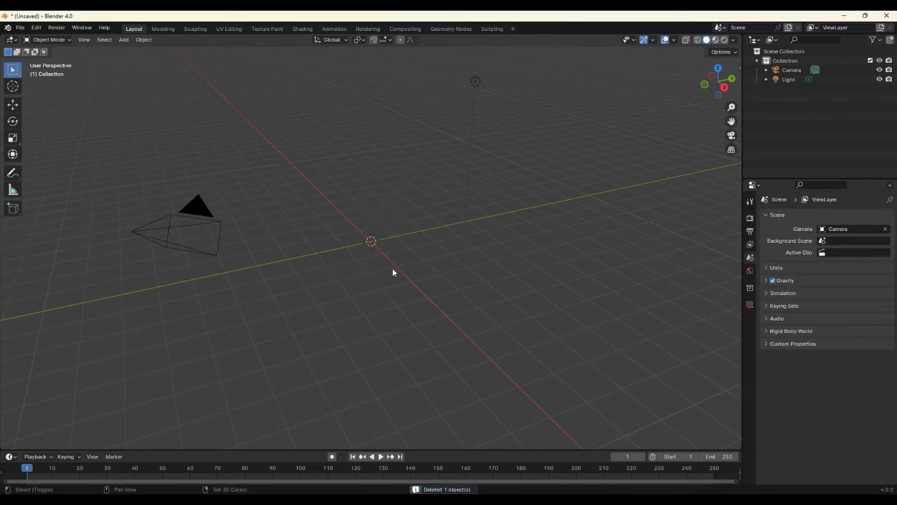
{"action": "key", "text": "shift+a"}
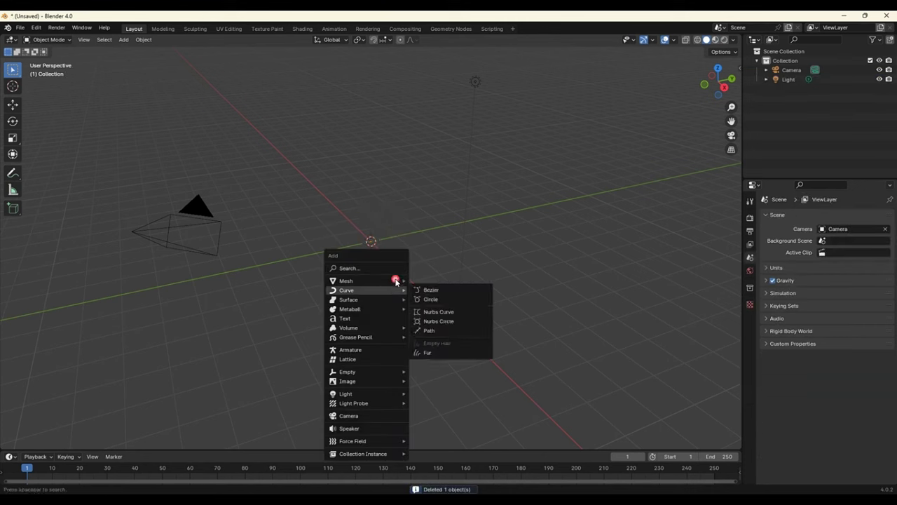
{"action": "mouse_move", "coordinate": [346, 281]}
{"action": "left_click", "coordinate": [430, 367]}
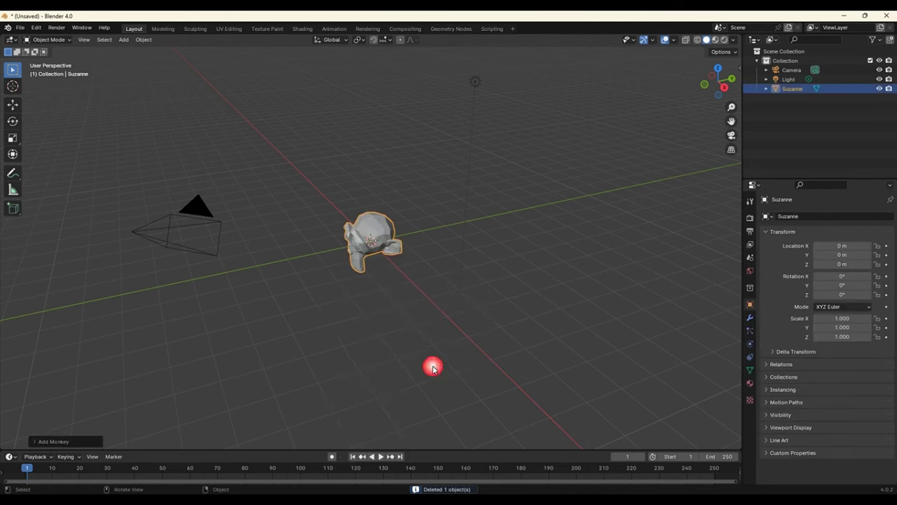
{"action": "mouse_move", "coordinate": [404, 310]}
{"action": "middle_mouse_down"}
{"action": "mouse_move", "coordinate": [343, 330]}
{"action": "mouse_move", "coordinate": [425, 311]}
{"action": "middle_mouse_up"}
{"action": "scroll", "coordinate": [342, 330], "scroll_direction": "up", "scroll_amount": 10}
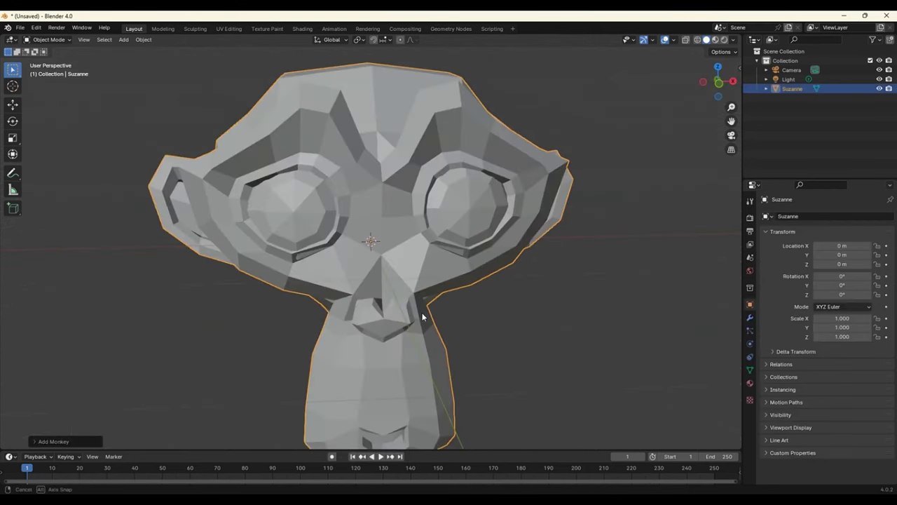
{"action": "scroll", "coordinate": [421, 323], "scroll_direction": "down", "scroll_amount": 5}
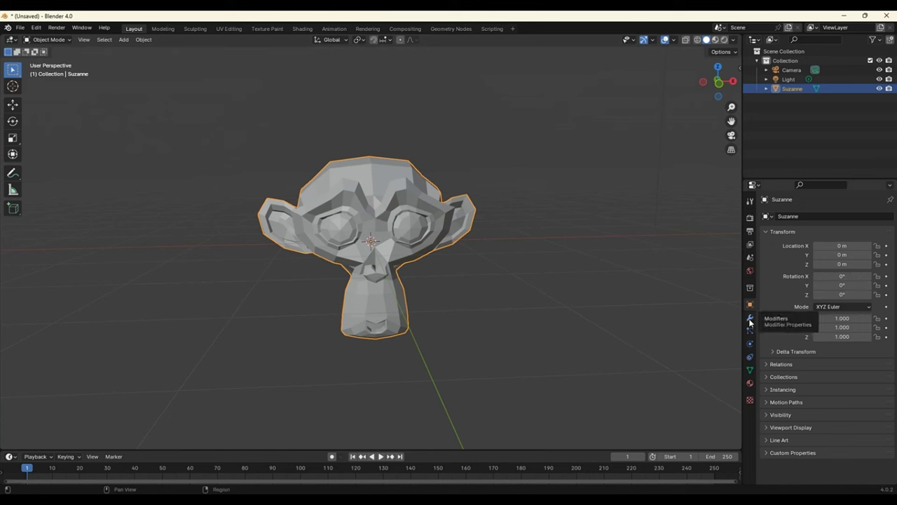
- Give Suzanne a new material with a blue Base Color and switch to Material Preview
{"action": "left_click", "coordinate": [750, 383]}
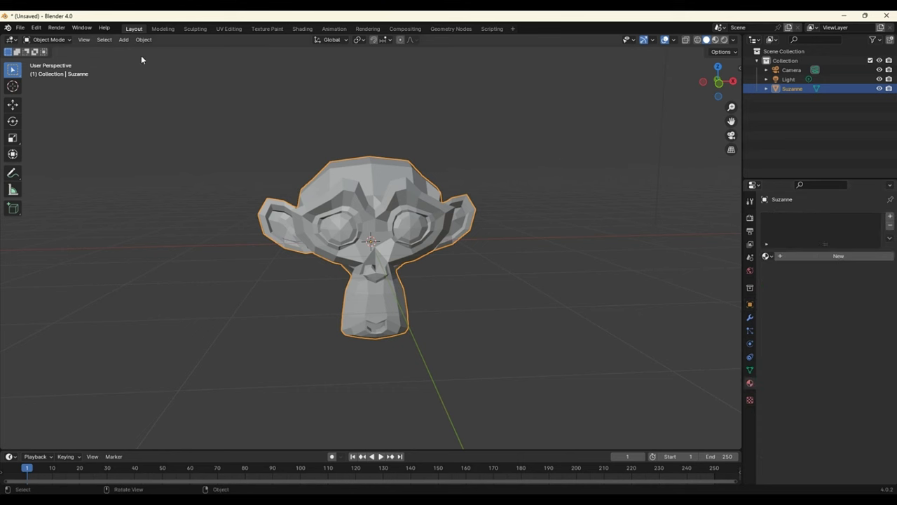
{"action": "left_click", "coordinate": [889, 217]}
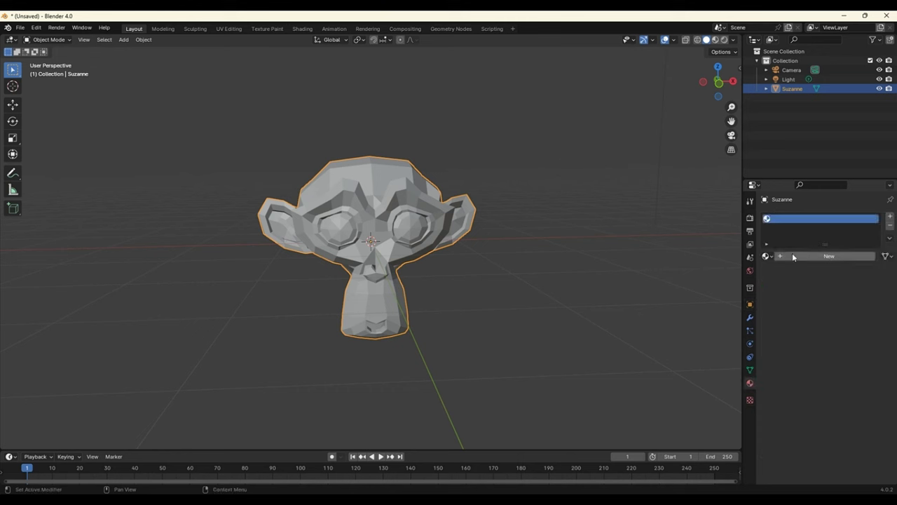
{"action": "left_click", "coordinate": [814, 256]}
{"action": "left_click", "coordinate": [866, 339]}
{"action": "left_click", "coordinate": [846, 229]}
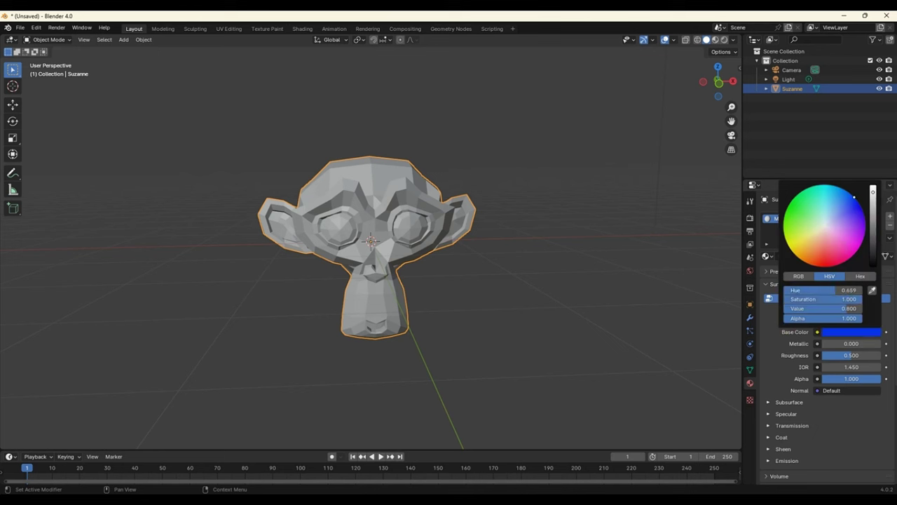
{"action": "left_click", "coordinate": [715, 39]}
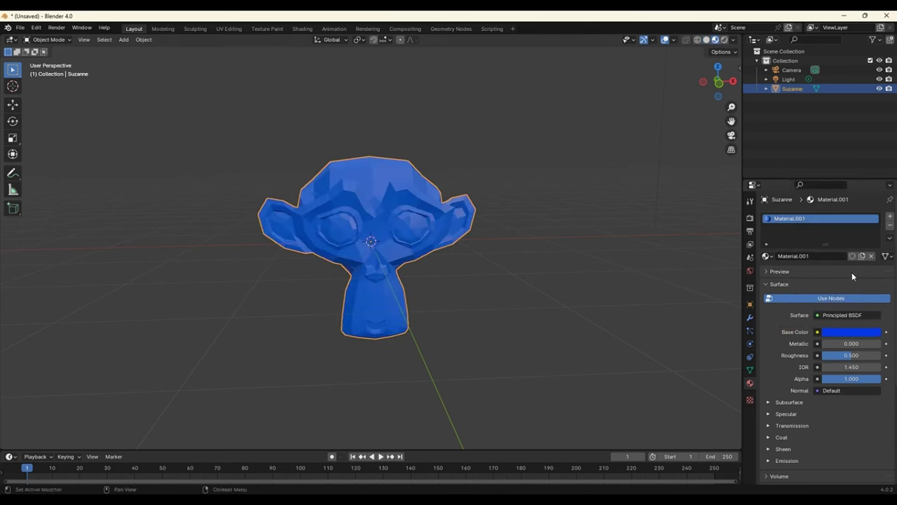
- Add a second slot with a new material whose Base Color is green
{"action": "left_click", "coordinate": [890, 216]}
{"action": "left_click", "coordinate": [788, 278]}
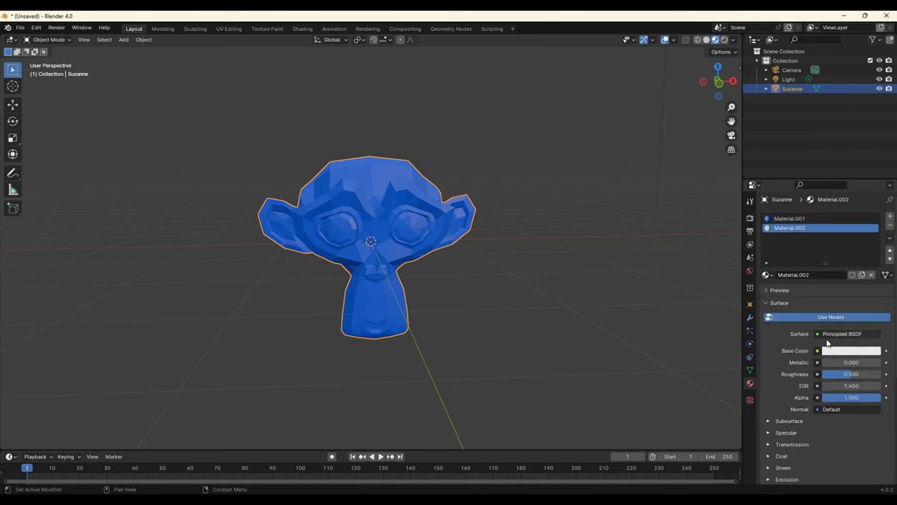
{"action": "left_click", "coordinate": [845, 351]}
{"action": "left_click", "coordinate": [810, 225]}
- Start a new General file without saving, delete the cube and add a Suzanne monkey
{"action": "left_click", "coordinate": [21, 28]}
{"action": "mouse_move", "coordinate": [33, 38]}
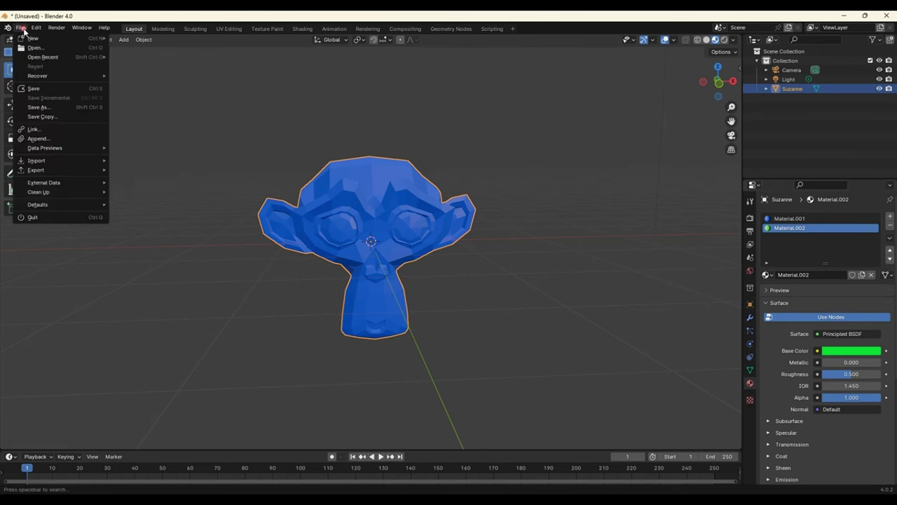
{"action": "left_click", "coordinate": [161, 40]}
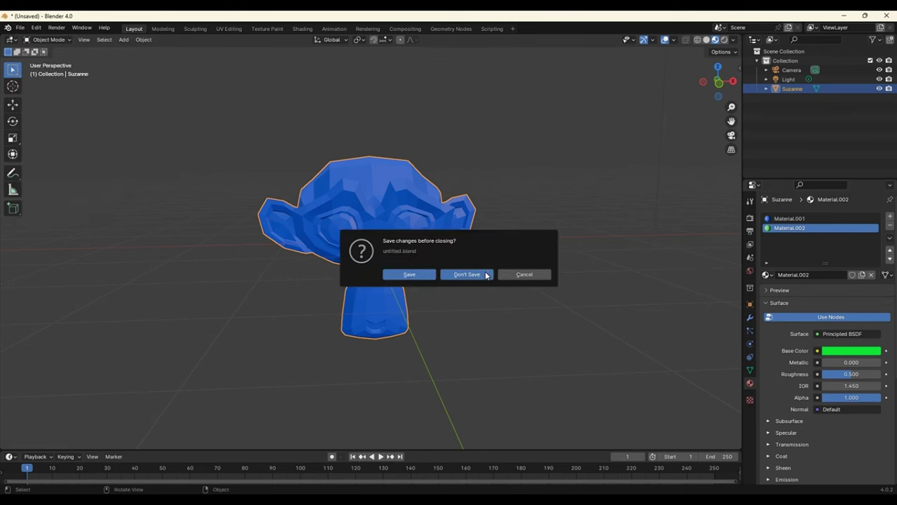
{"action": "left_click", "coordinate": [467, 274]}
{"action": "left_click", "coordinate": [373, 243]}
{"action": "key", "text": "Delete"}
{"action": "key", "text": "shift+a"}
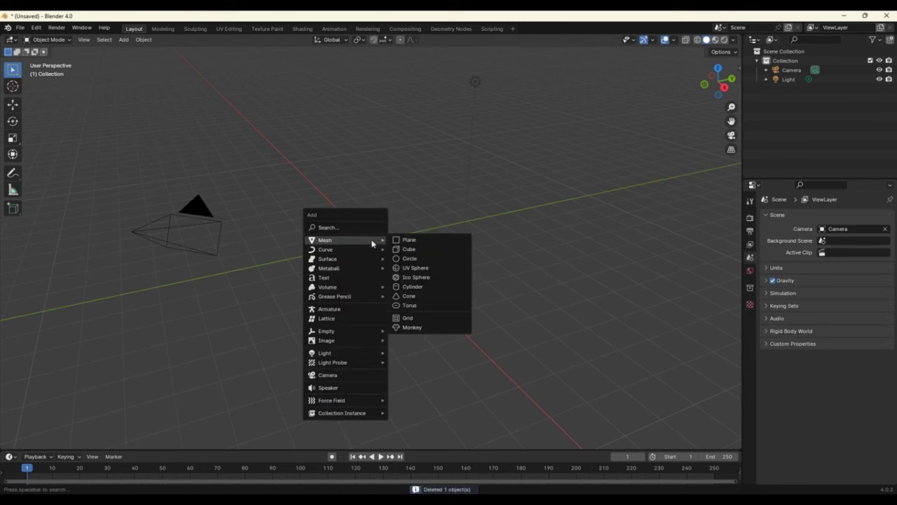
{"action": "left_click", "coordinate": [424, 327]}
{"action": "left_click", "coordinate": [749, 383]}
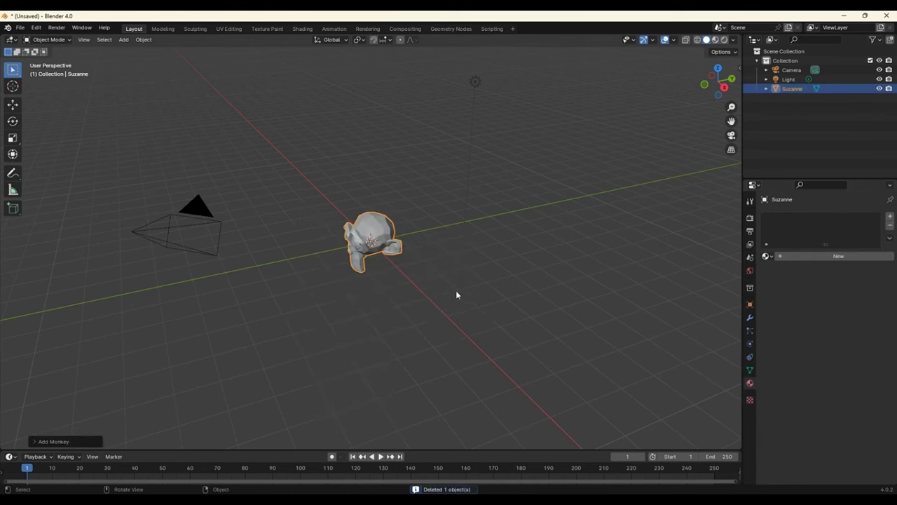
{"action": "middle_click_drag", "start_coordinate": [456, 295], "coordinate": [423, 307]}
{"action": "scroll", "coordinate": [440, 306], "scroll_direction": "up", "scroll_amount": 3}
{"action": "scroll", "coordinate": [440, 306], "scroll_direction": "up", "scroll_amount": 3}
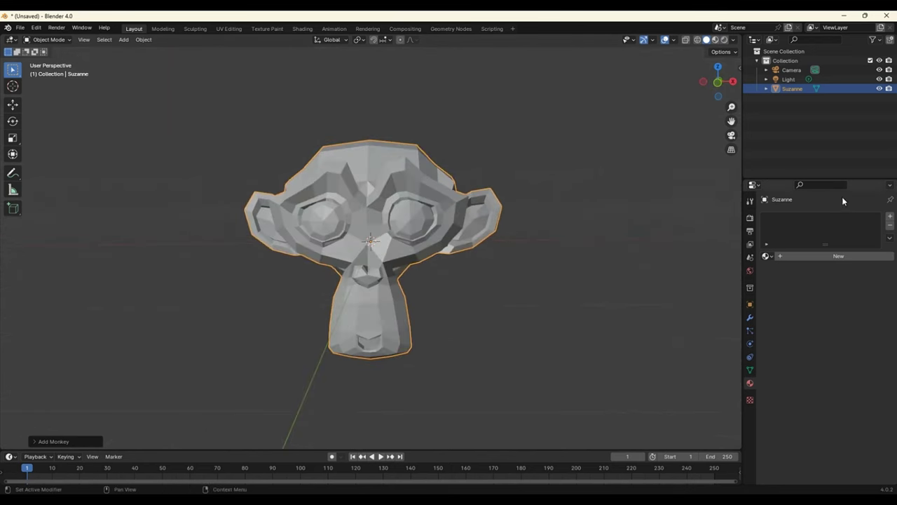
- Add two material slots: blue Material.001 and green Material.002
{"action": "left_click", "coordinate": [890, 217]}
{"action": "left_click", "coordinate": [890, 217]}
{"action": "left_click", "coordinate": [790, 220]}
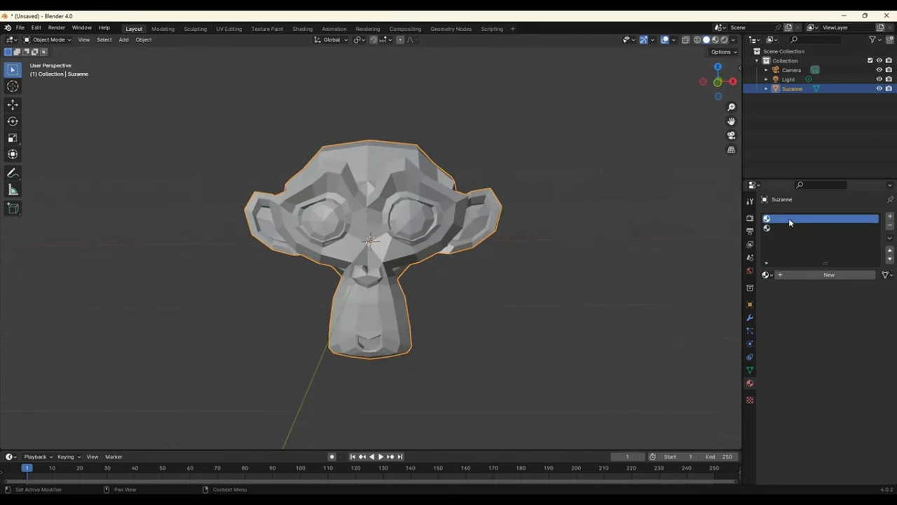
{"action": "left_click", "coordinate": [820, 277]}
{"action": "left_click", "coordinate": [859, 351]}
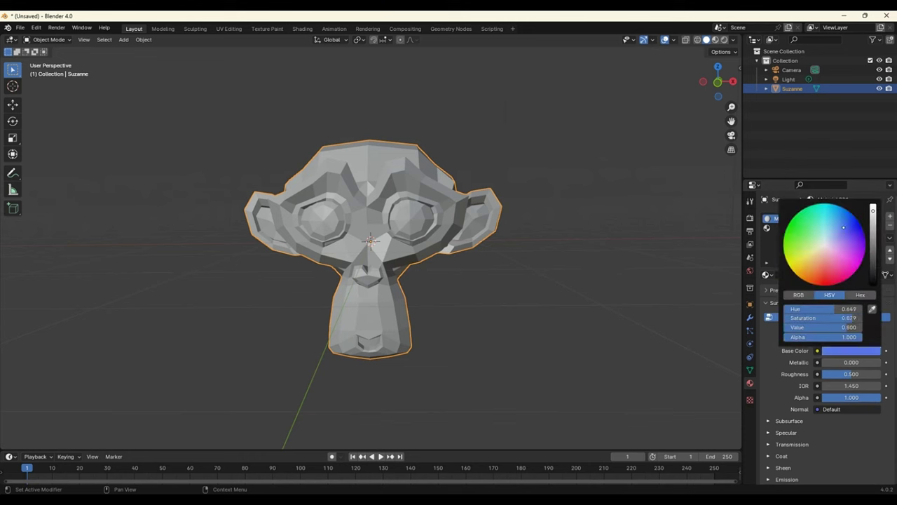
{"action": "left_click", "coordinate": [769, 228]}
{"action": "left_click", "coordinate": [816, 280]}
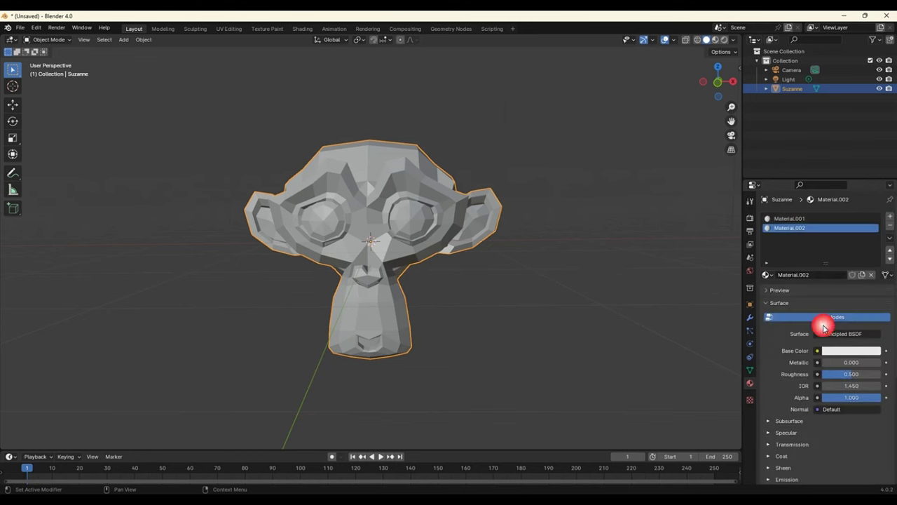
{"action": "left_click", "coordinate": [844, 351]}
{"action": "left_click_drag", "start_coordinate": [842, 245], "coordinate": [799, 210]}
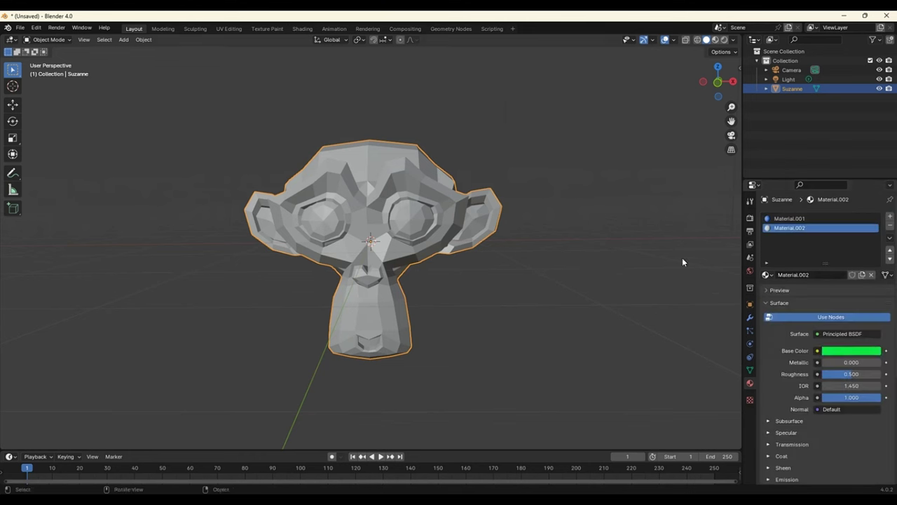
- Show Suzanne in Material Preview and enter Edit Mode with Tab
{"action": "left_click", "coordinate": [716, 40]}
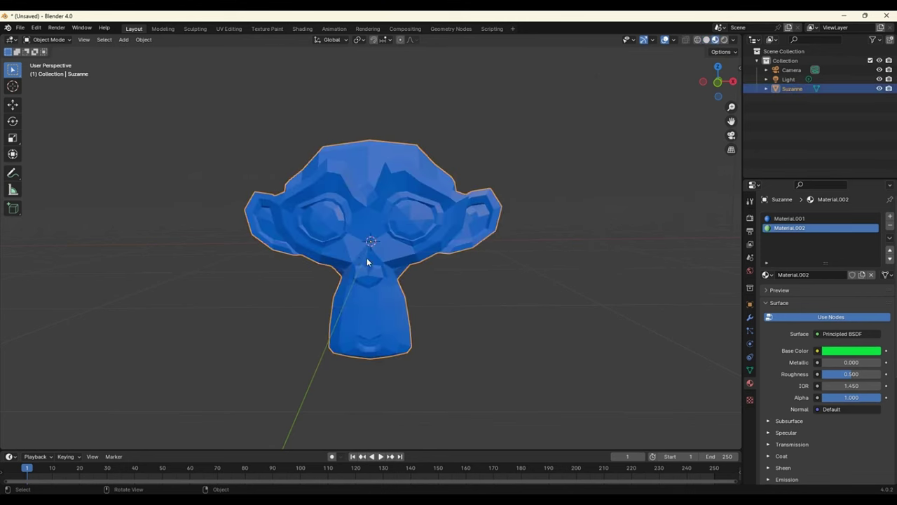
{"action": "key", "text": "Tab"}
{"action": "middle_click_drag", "start_coordinate": [466, 306], "coordinate": [411, 282]}
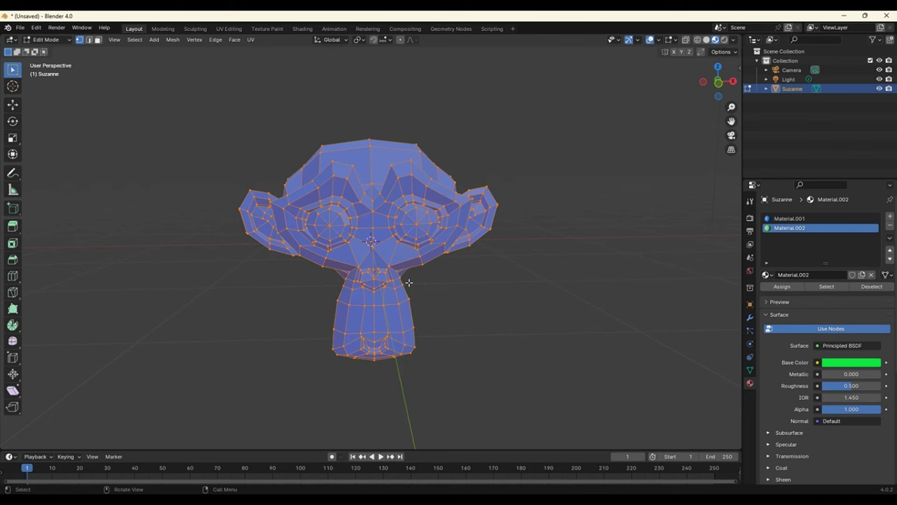
- Deselect all of Suzanne's vertices, add a UV Sphere to the mesh, then undo it with Ctrl+Z
{"action": "left_click", "coordinate": [440, 300]}
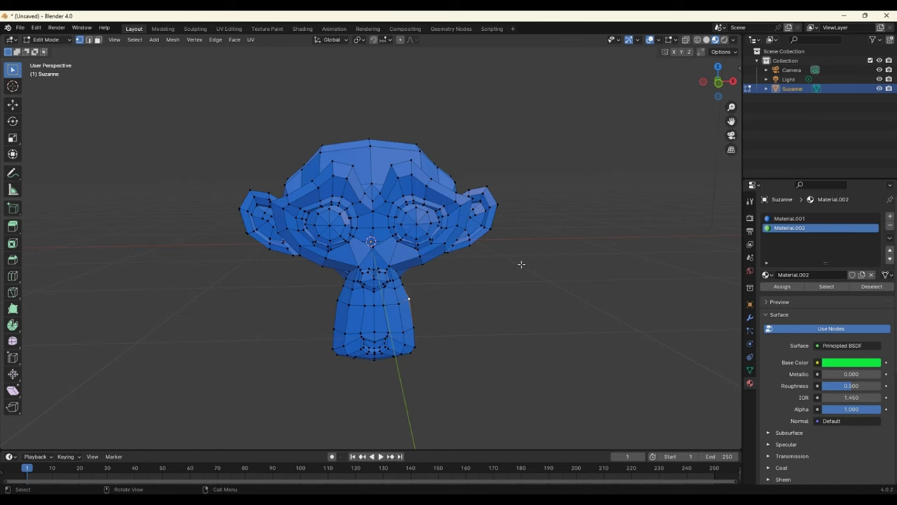
{"action": "key", "text": "shift+a"}
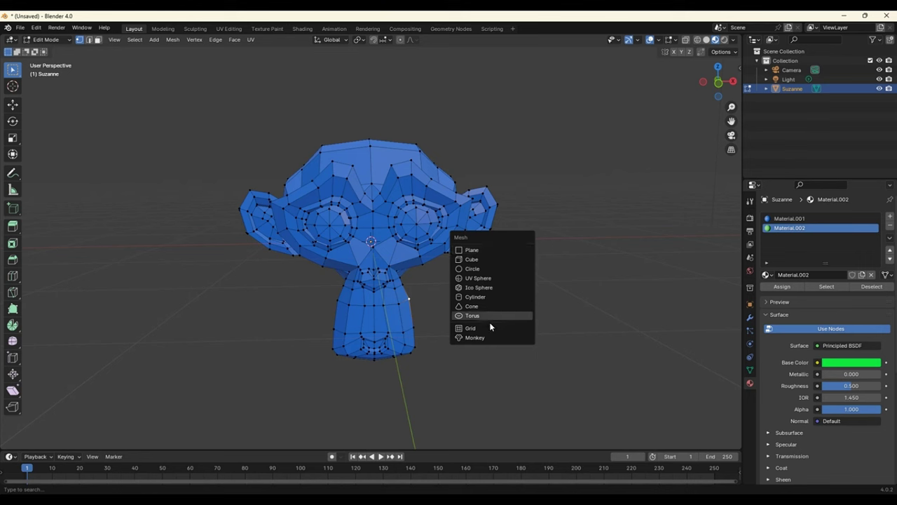
{"action": "left_click", "coordinate": [488, 279]}
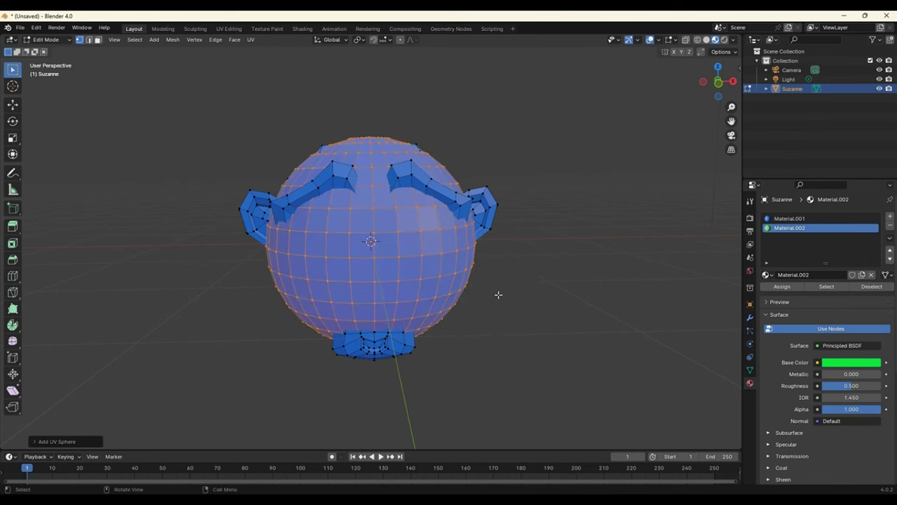
{"action": "key", "text": "ctrl+z"}
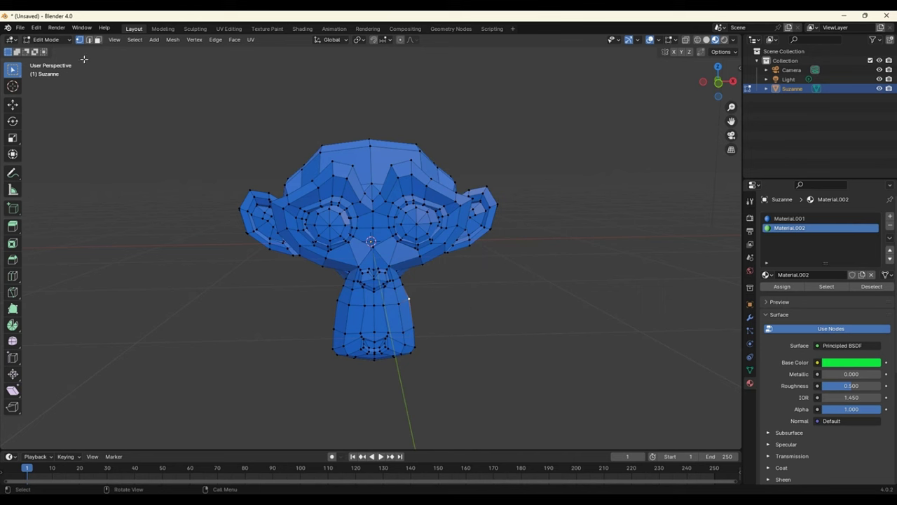
{"action": "key", "text": "l"}
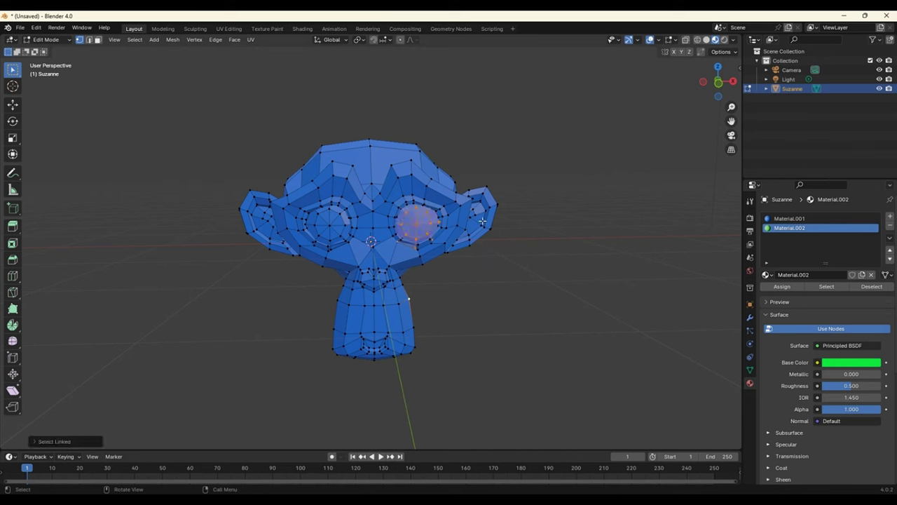
{"action": "key", "text": "l"}
{"action": "left_click", "coordinate": [535, 300]}
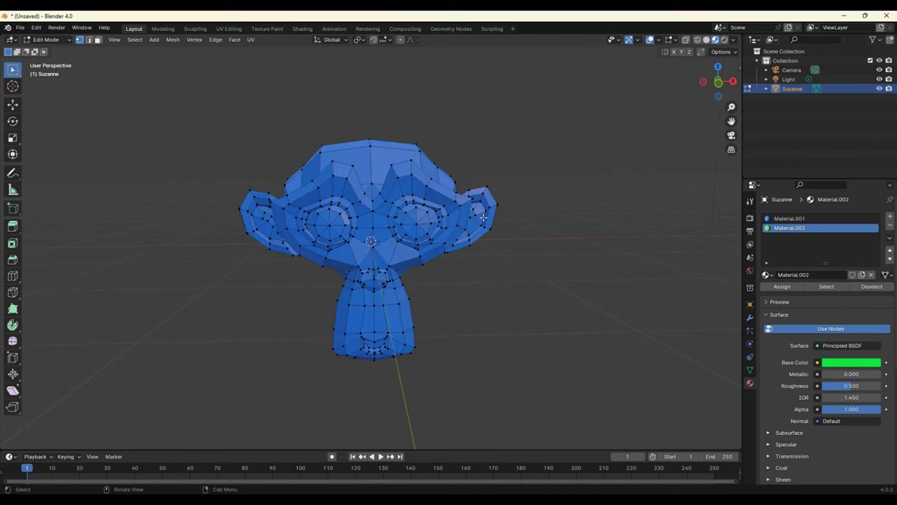
{"action": "key", "text": "l"}
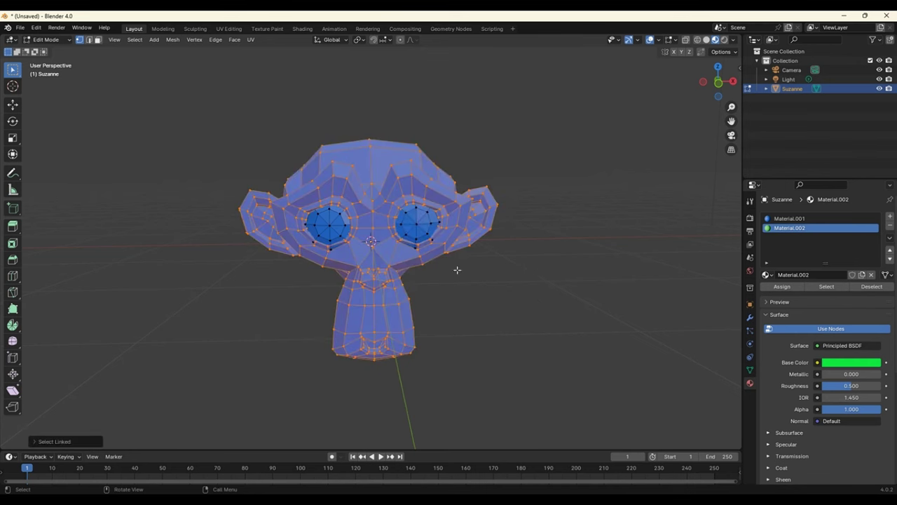
{"action": "left_click", "coordinate": [509, 290]}
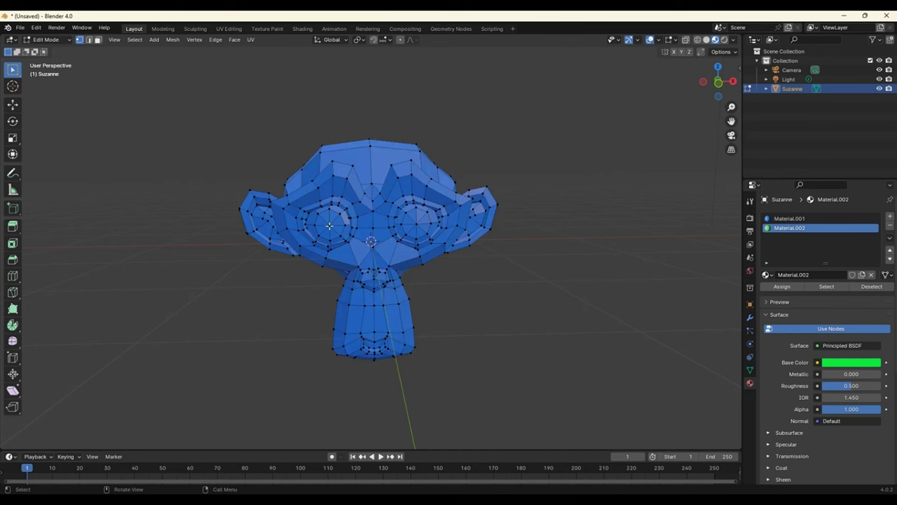
{"action": "key", "text": "l"}
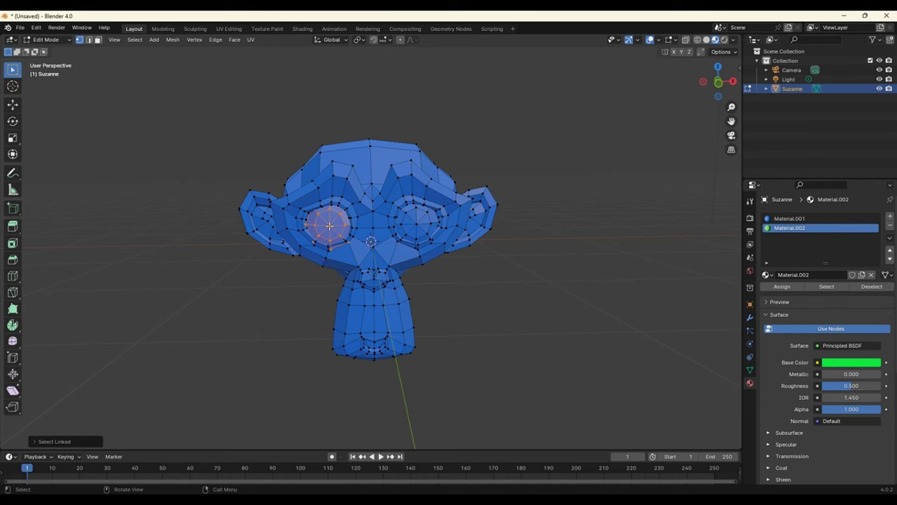
{"action": "left_click", "coordinate": [512, 306]}
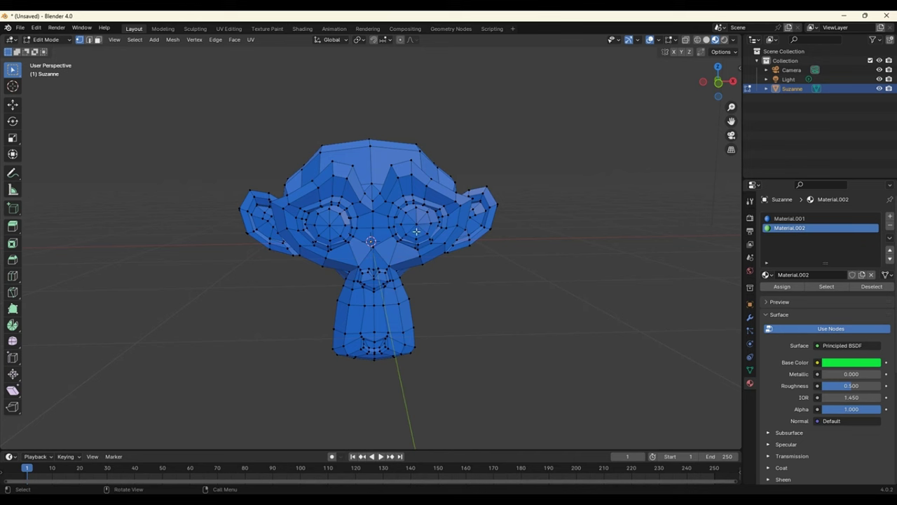
- Select Suzanne's right eye with L and assign it the green Material.002
{"action": "key", "text": "l"}
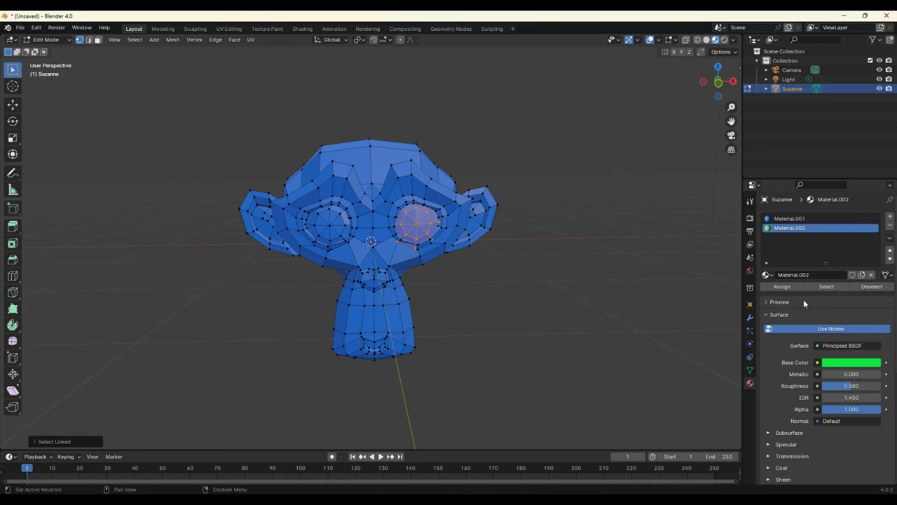
{"action": "left_click", "coordinate": [781, 287]}
{"action": "left_click", "coordinate": [591, 278]}
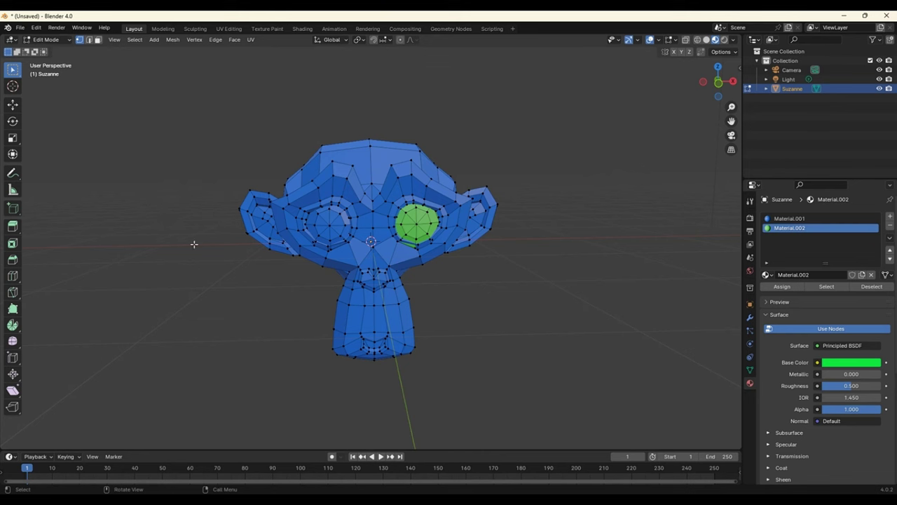
{"action": "left_click", "coordinate": [25, 28]}
- Start a new General scene without saving and add a UV sphere moved along Y beside the cube
{"action": "left_click", "coordinate": [124, 41]}
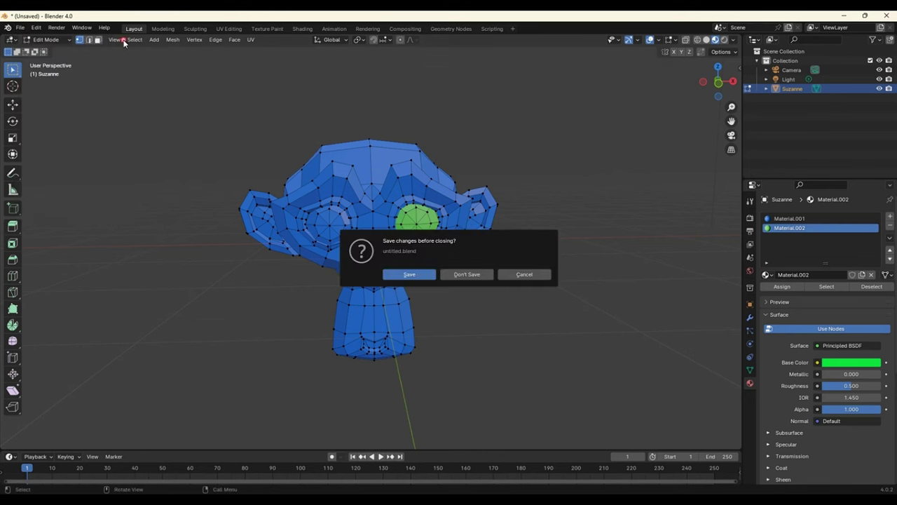
{"action": "left_click", "coordinate": [461, 272]}
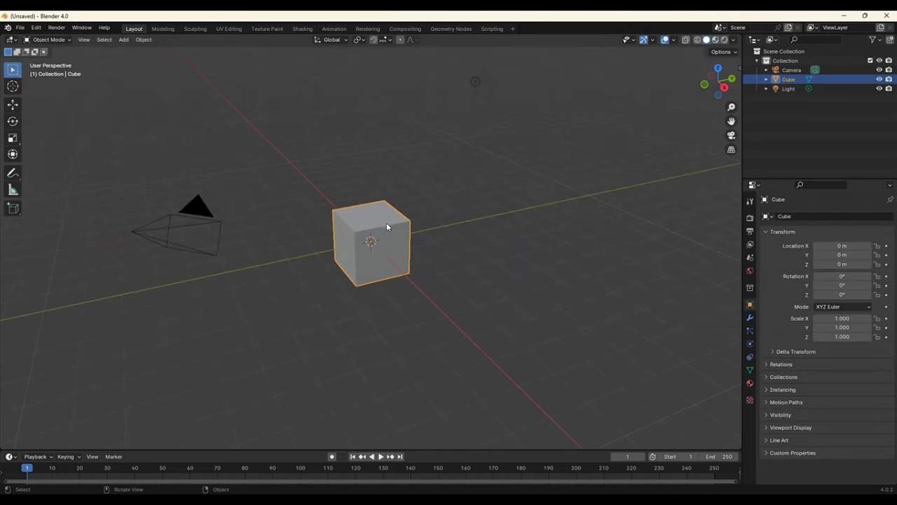
{"action": "key", "text": "shift+a"}
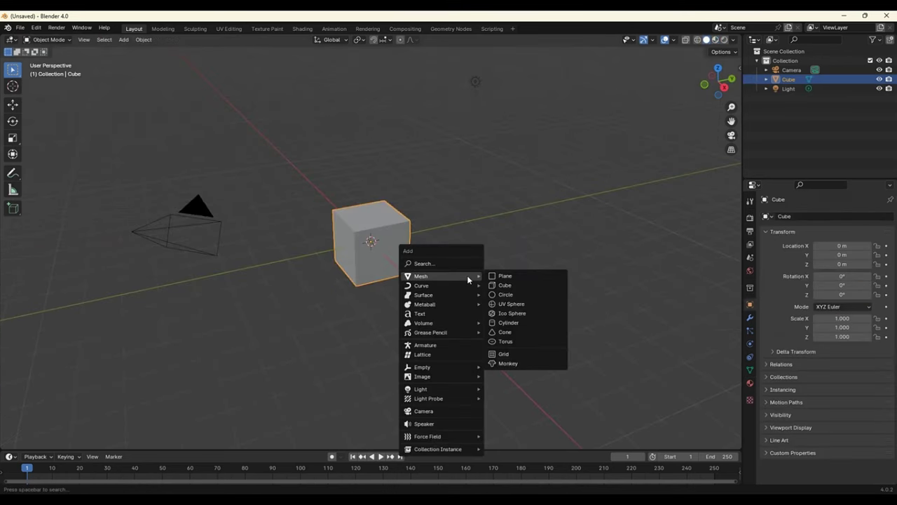
{"action": "left_click", "coordinate": [527, 304]}
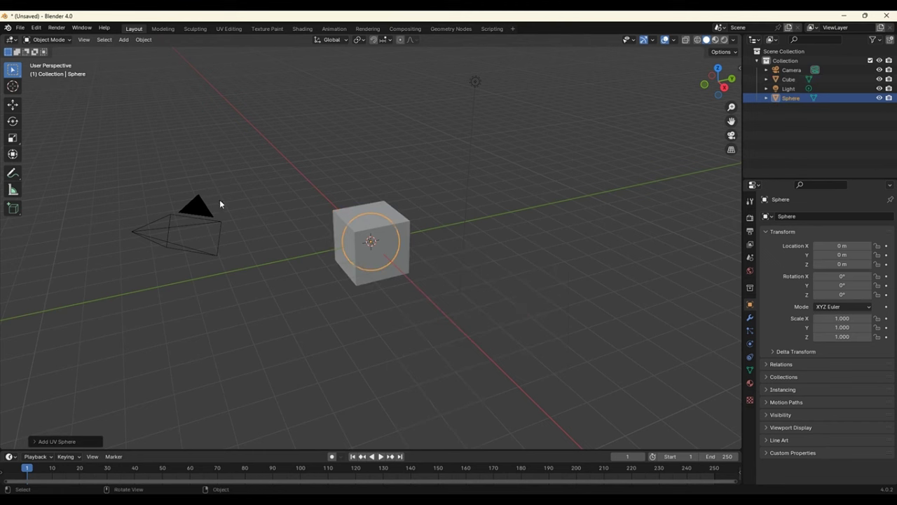
{"action": "left_click", "coordinate": [12, 105]}
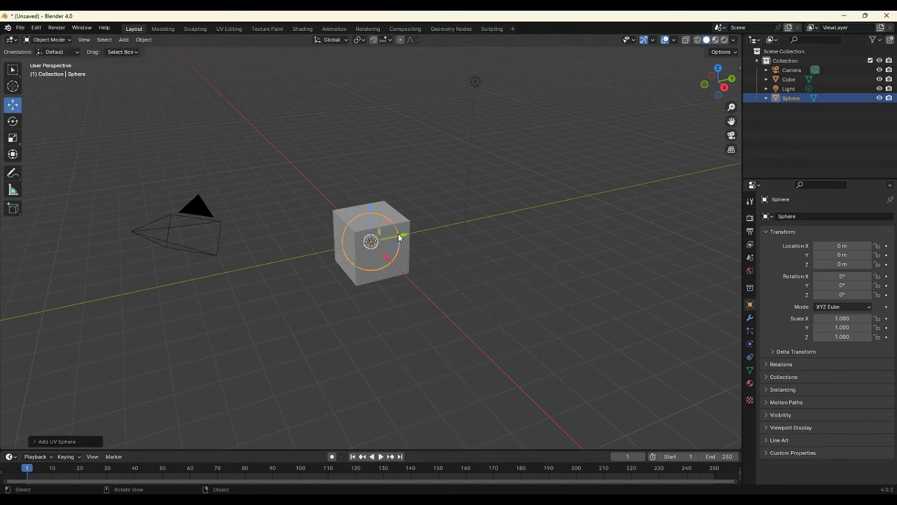
{"action": "mouse_move", "coordinate": [401, 236]}
{"action": "left_mouse_down"}
{"action": "mouse_move", "coordinate": [477, 244]}
{"action": "mouse_move", "coordinate": [456, 264]}
{"action": "left_mouse_up"}
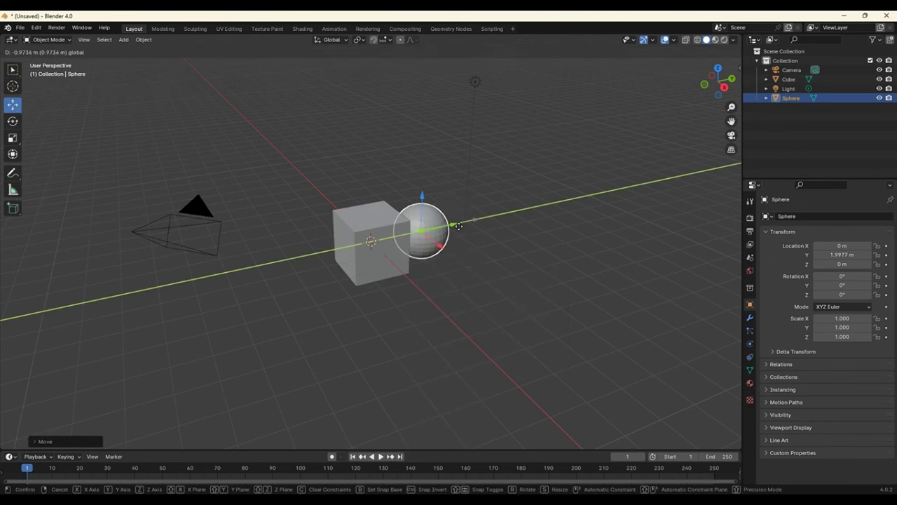
{"action": "left_click", "coordinate": [479, 295]}
- Select both the cube and the sphere and join them with Ctrl+J
{"action": "middle_click_drag", "start_coordinate": [480, 295], "coordinate": [436, 280]}
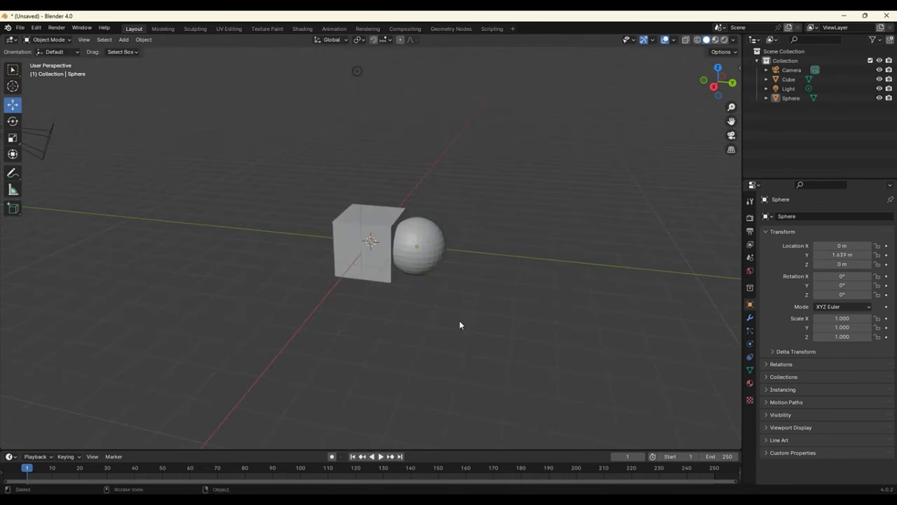
{"action": "left_click_drag", "start_coordinate": [459, 320], "coordinate": [323, 202]}
{"action": "key", "text": "ctrl+j"}
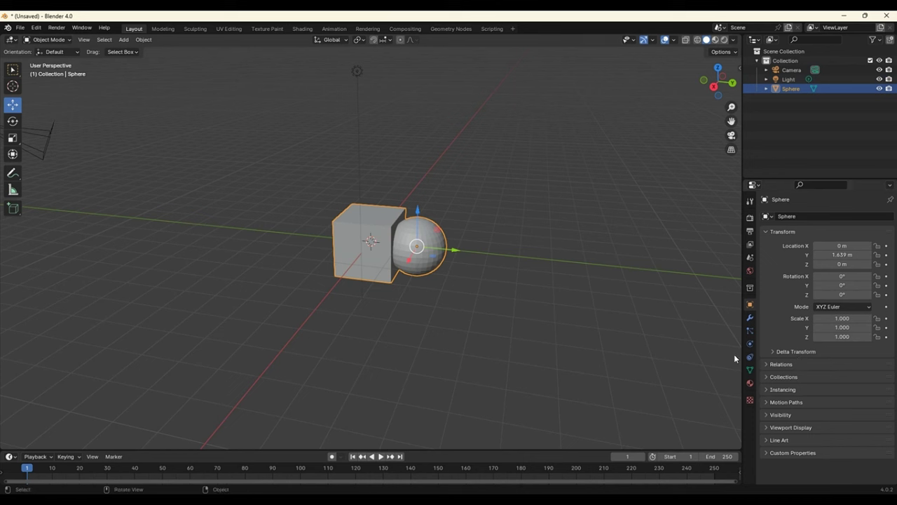
- Give the joined object a new blue material and preview it in Material view
{"action": "left_click", "coordinate": [750, 383]}
{"action": "left_click", "coordinate": [786, 273]}
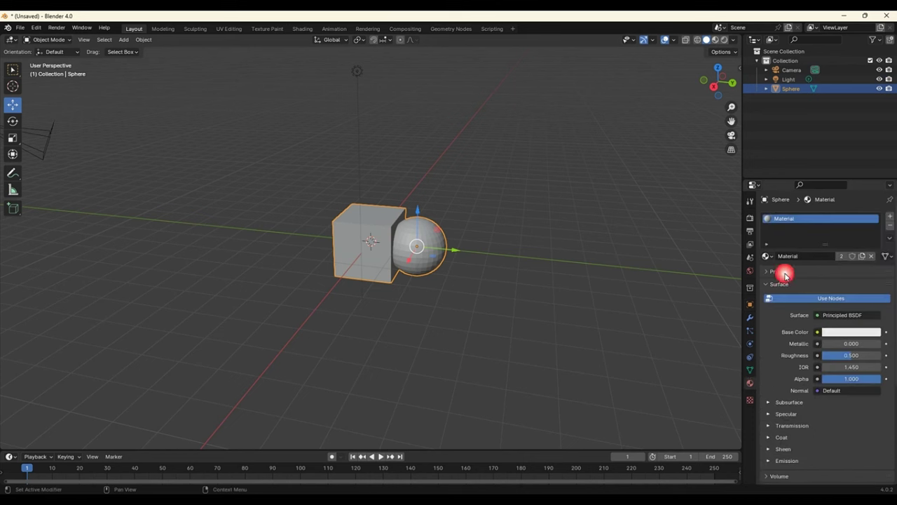
{"action": "left_click", "coordinate": [851, 331]}
{"action": "left_click", "coordinate": [811, 300]}
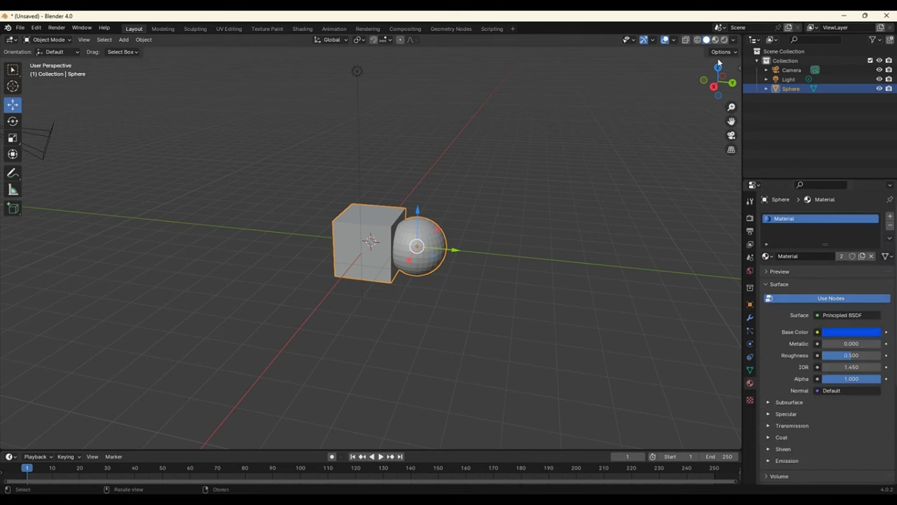
{"action": "left_click", "coordinate": [715, 39]}
{"action": "left_click", "coordinate": [504, 262]}
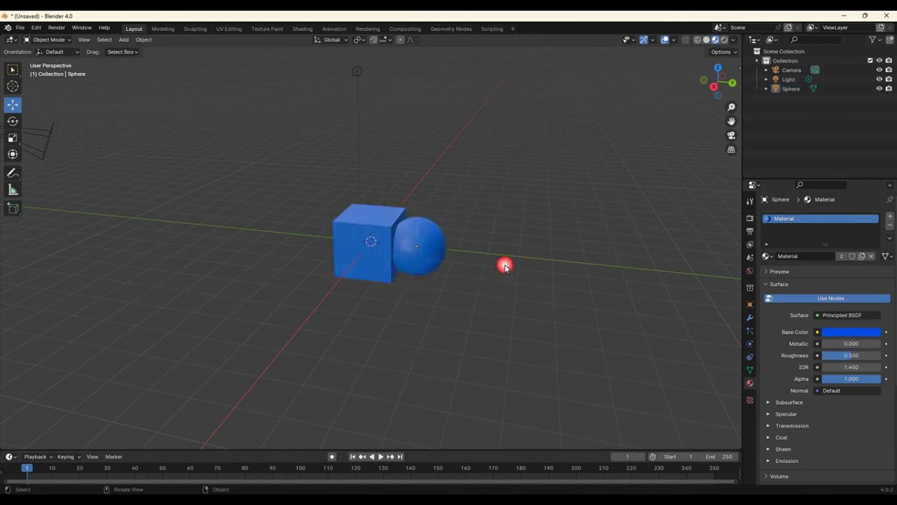
{"action": "left_click", "coordinate": [423, 242]}
- In Edit Mode with face selection, select the whole sphere part with L
{"action": "key", "text": "Tab"}
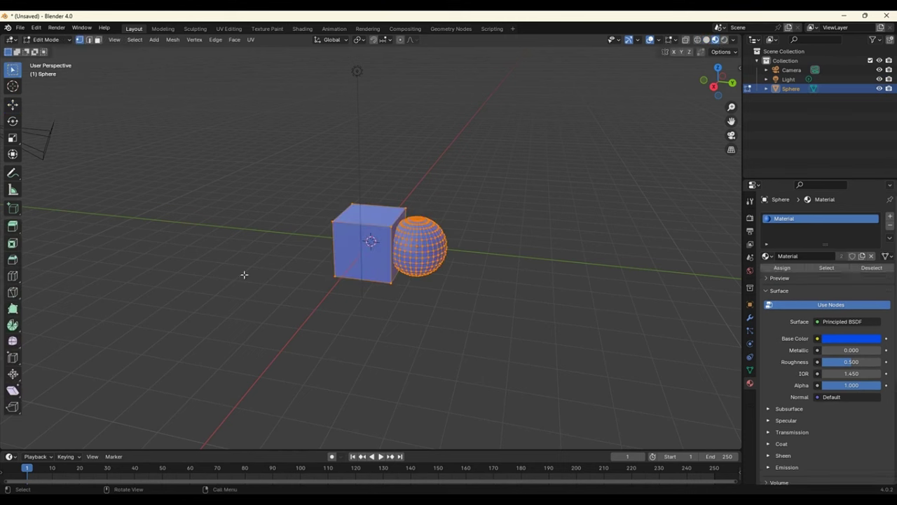
{"action": "left_click", "coordinate": [373, 343]}
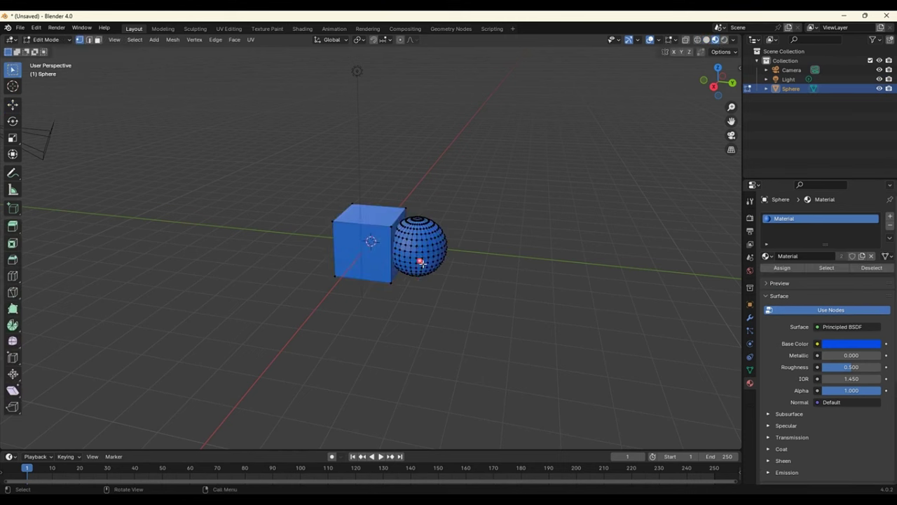
{"action": "left_click", "coordinate": [98, 39]}
{"action": "left_click_drag", "start_coordinate": [553, 323], "coordinate": [459, 209]}
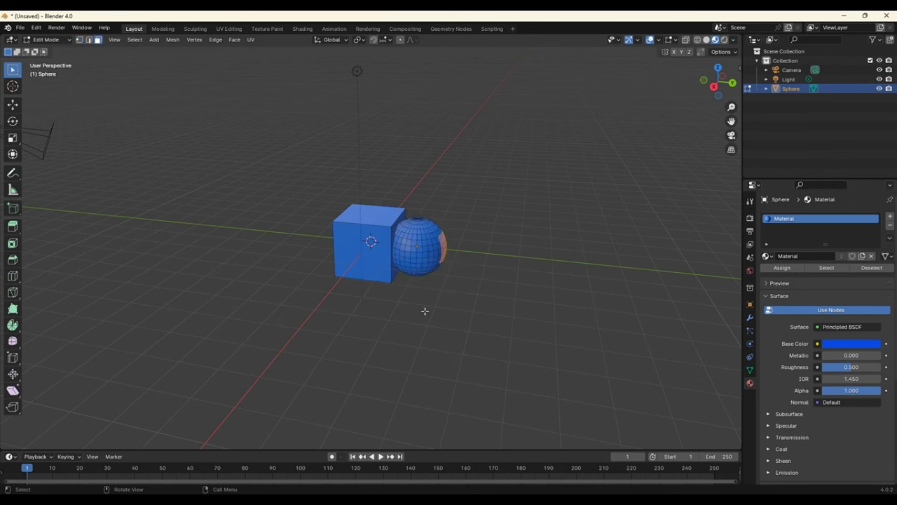
{"action": "left_click_drag", "start_coordinate": [378, 331], "coordinate": [331, 225]}
{"action": "left_click", "coordinate": [364, 266]}
{"action": "key", "text": "l"}
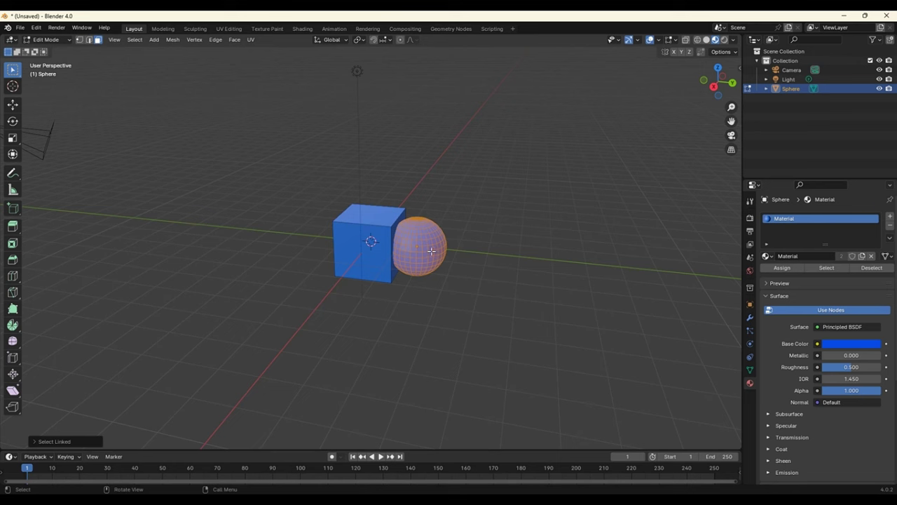
- Start a new General scene without saving and select one front vertex of the cube in Edit Mode
{"action": "left_click", "coordinate": [21, 28]}
{"action": "mouse_move", "coordinate": [35, 38]}
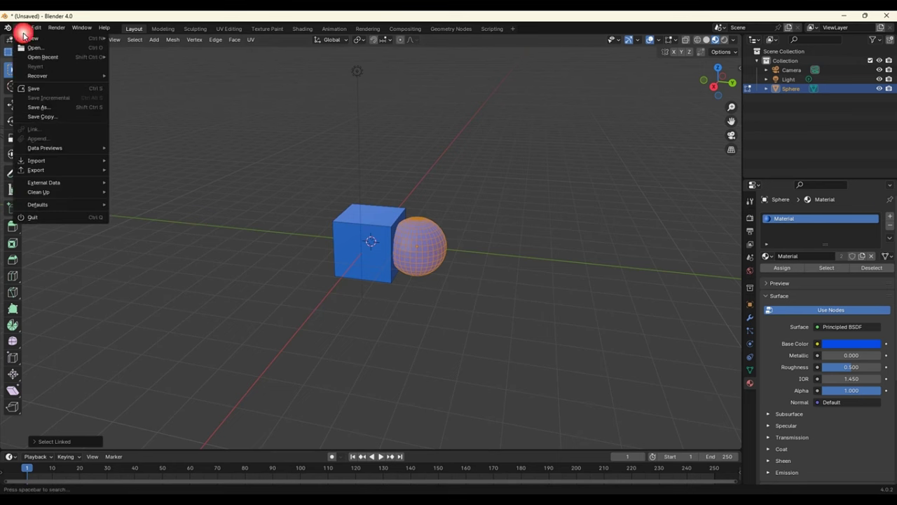
{"action": "left_click", "coordinate": [132, 36]}
{"action": "left_click", "coordinate": [466, 274]}
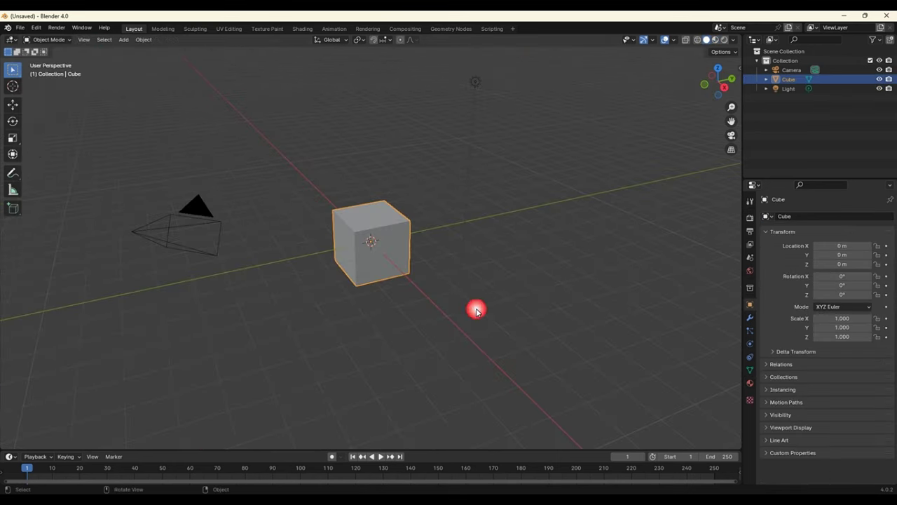
{"action": "left_click", "coordinate": [394, 250]}
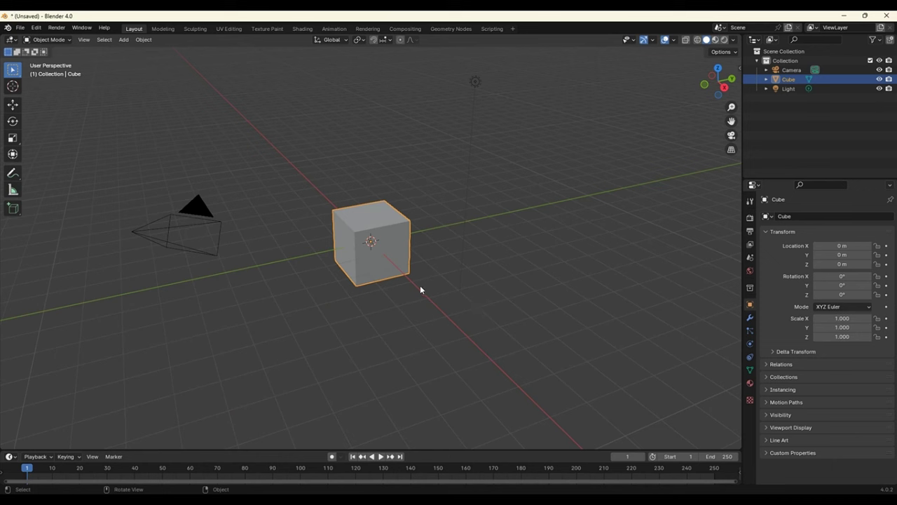
{"action": "key", "text": "Tab"}
{"action": "left_click", "coordinate": [452, 281]}
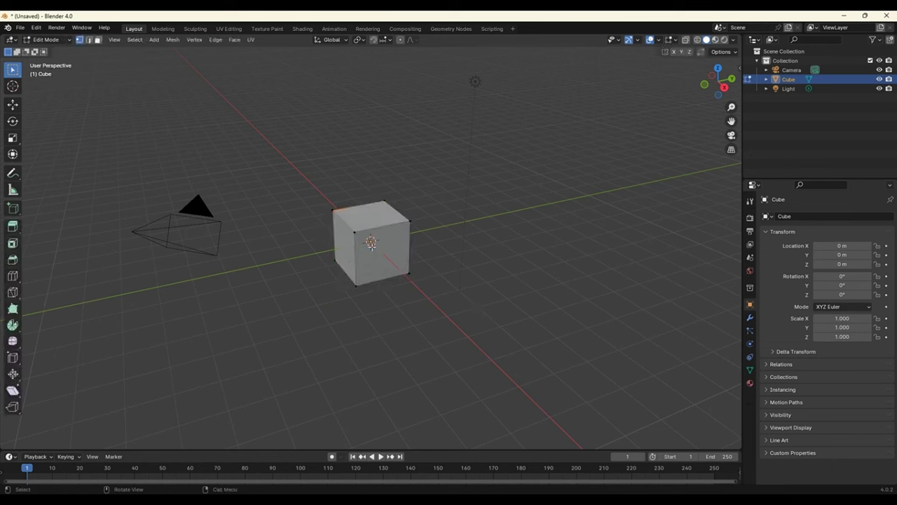
{"action": "left_click", "coordinate": [370, 243]}
- Start another fresh scene, delete the cube, and add a Suzanne monkey viewed from the front
{"action": "left_click", "coordinate": [21, 28]}
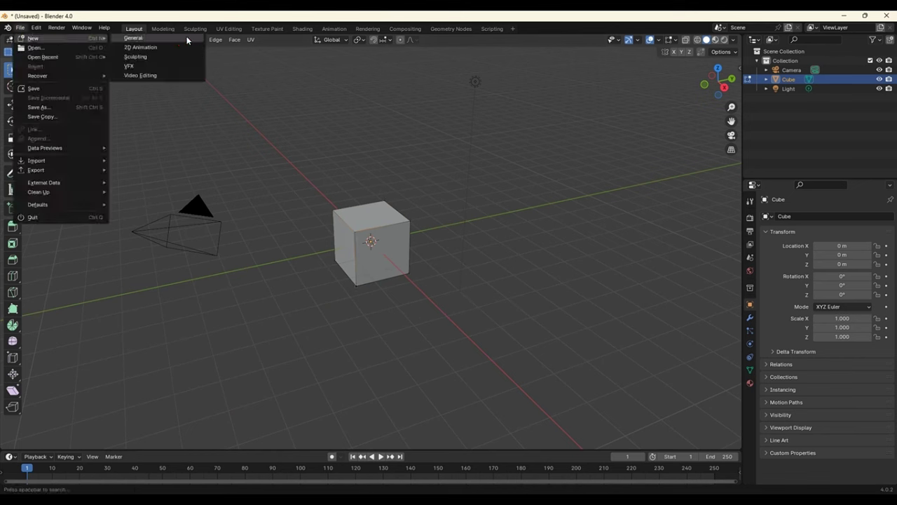
{"action": "left_click", "coordinate": [187, 39]}
{"action": "left_click", "coordinate": [467, 276]}
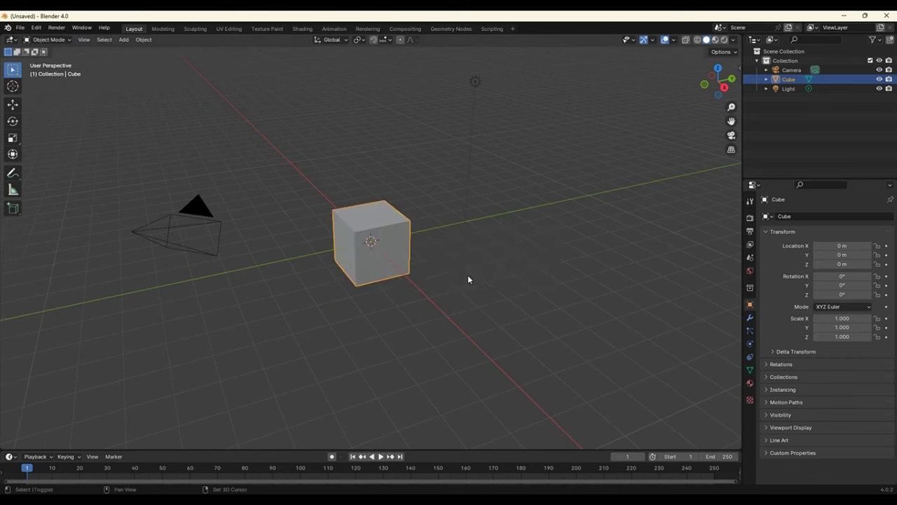
{"action": "left_click", "coordinate": [316, 251]}
{"action": "left_click", "coordinate": [346, 249]}
{"action": "key", "text": "Delete"}
{"action": "key", "text": "shift+a"}
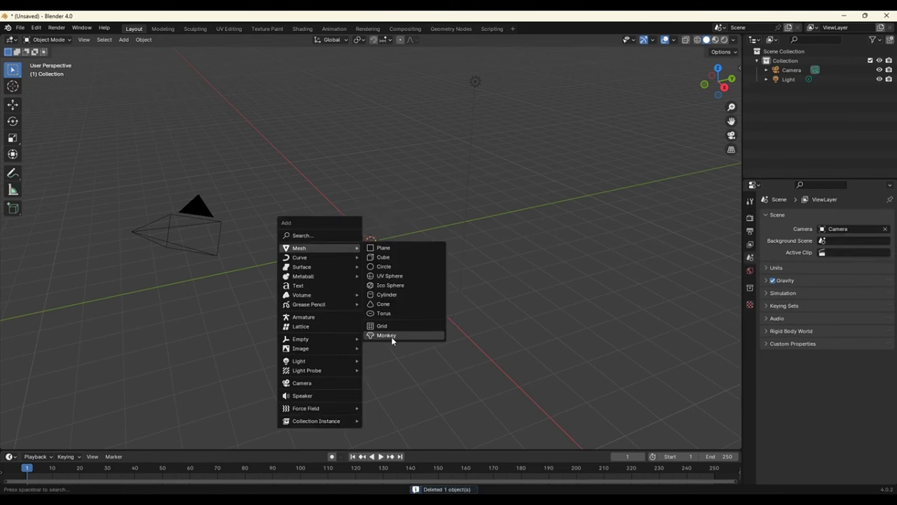
{"action": "left_click", "coordinate": [387, 335]}
{"action": "middle_click_drag", "start_coordinate": [479, 296], "coordinate": [481, 263]}
{"action": "scroll", "coordinate": [432, 301], "scroll_direction": "up", "scroll_amount": 3}
{"action": "middle_click_drag", "start_coordinate": [432, 301], "coordinate": [449, 304]}
{"action": "scroll", "coordinate": [449, 304], "scroll_direction": "up", "scroll_amount": 3}
- Add two material slots and make the first a blue Material.001
{"action": "left_click", "coordinate": [749, 383]}
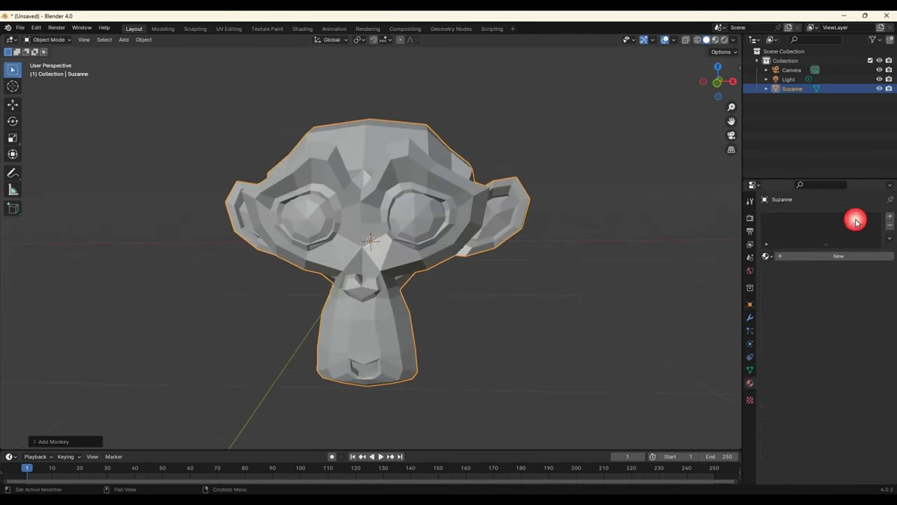
{"action": "left_click", "coordinate": [889, 217]}
{"action": "left_click", "coordinate": [889, 218]}
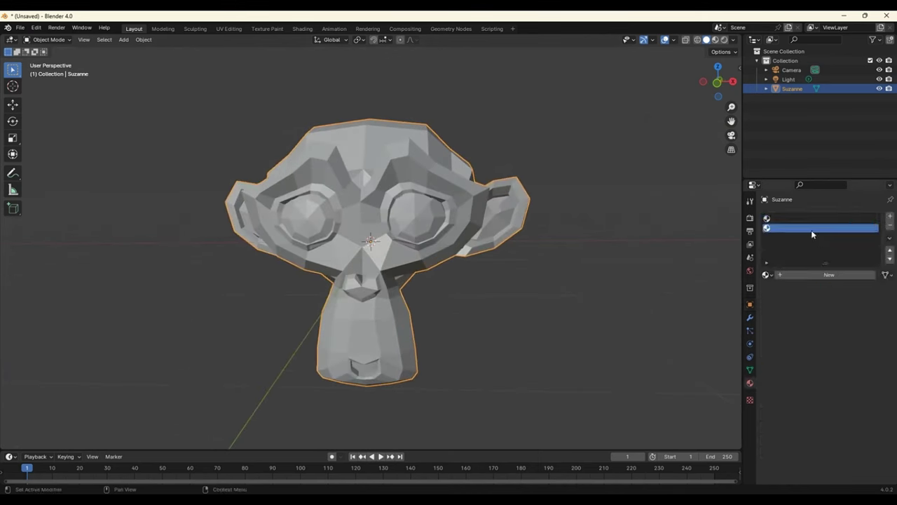
{"action": "left_click", "coordinate": [817, 275]}
{"action": "left_click", "coordinate": [851, 354]}
{"action": "left_click_drag", "start_coordinate": [825, 283], "coordinate": [845, 231]}
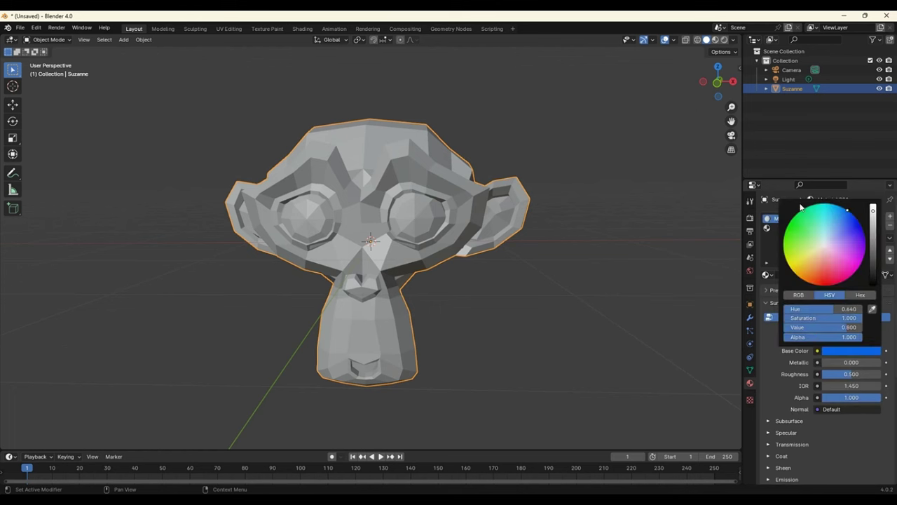
{"action": "left_click", "coordinate": [715, 39]}
- Create a bright green Material.002 in the second slot
{"action": "left_click", "coordinate": [797, 228]}
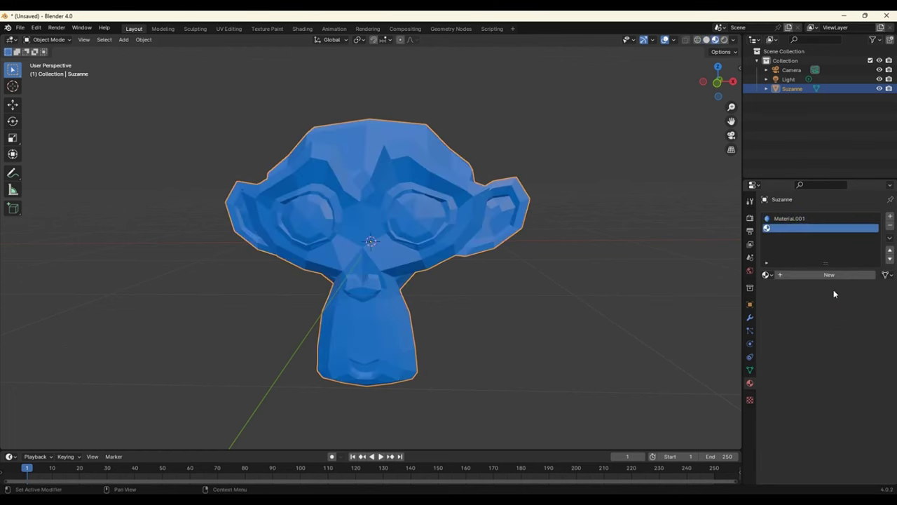
{"action": "left_click", "coordinate": [832, 275]}
{"action": "left_click", "coordinate": [851, 351]}
{"action": "left_click", "coordinate": [789, 226]}
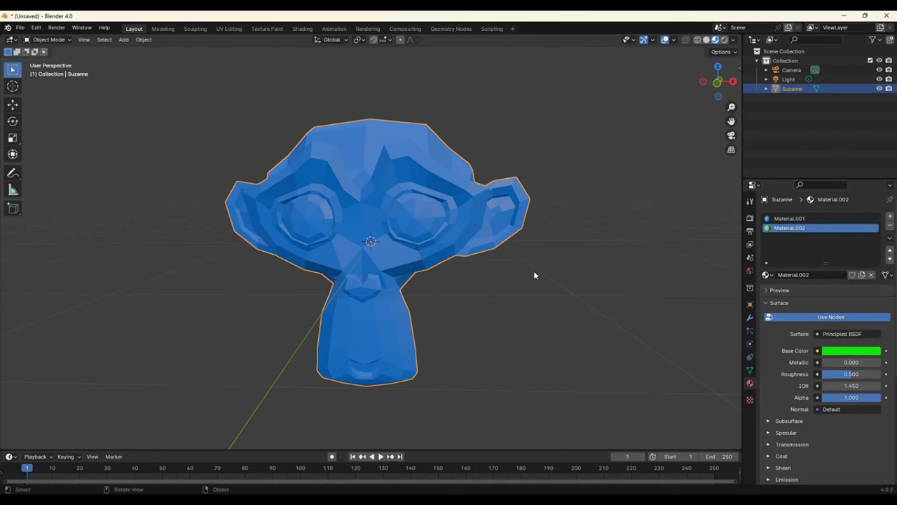
- In Edit Mode, select each eye with L and assign both the green Material.002
{"action": "key", "text": "Tab"}
{"action": "key", "text": "alt+a"}
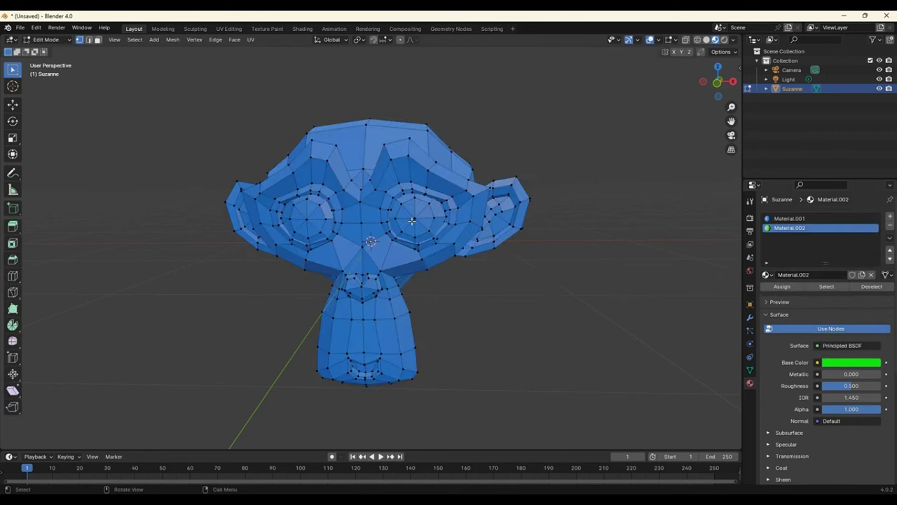
{"action": "key", "text": "l"}
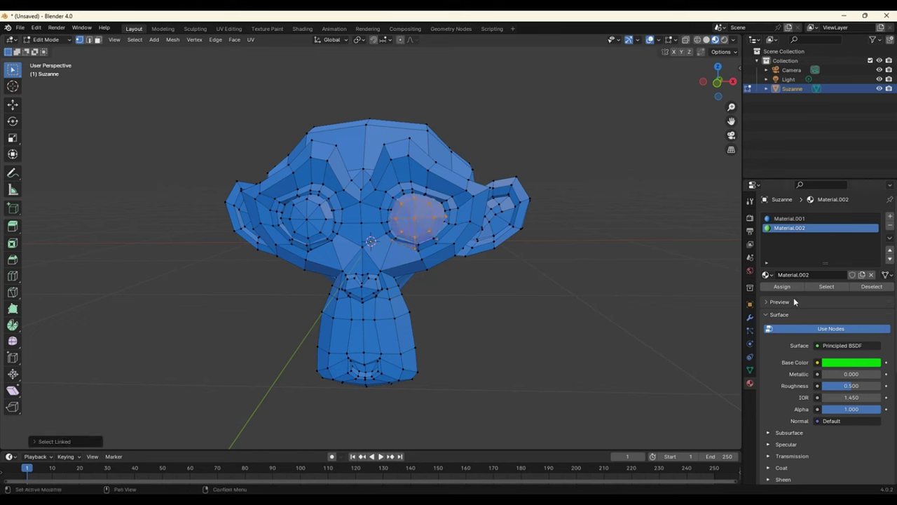
{"action": "left_click", "coordinate": [780, 285]}
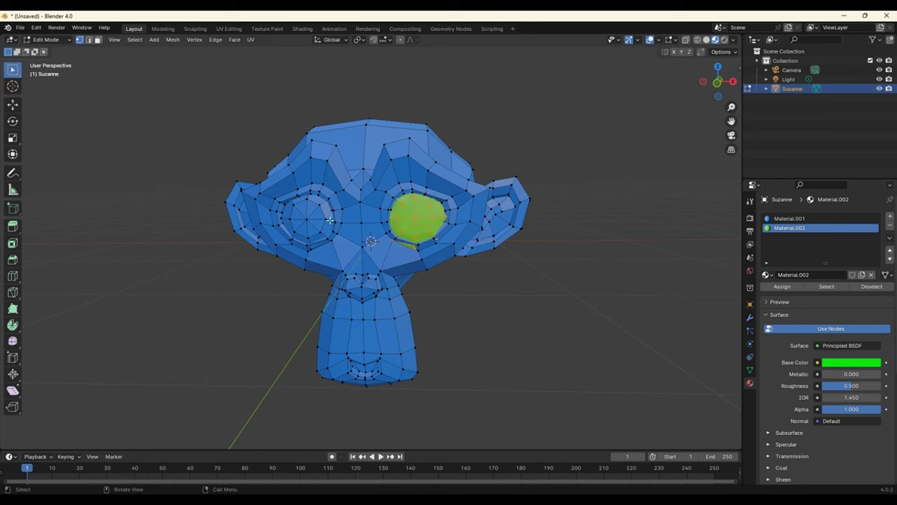
{"action": "left_click", "coordinate": [309, 218]}
{"action": "key", "text": "l"}
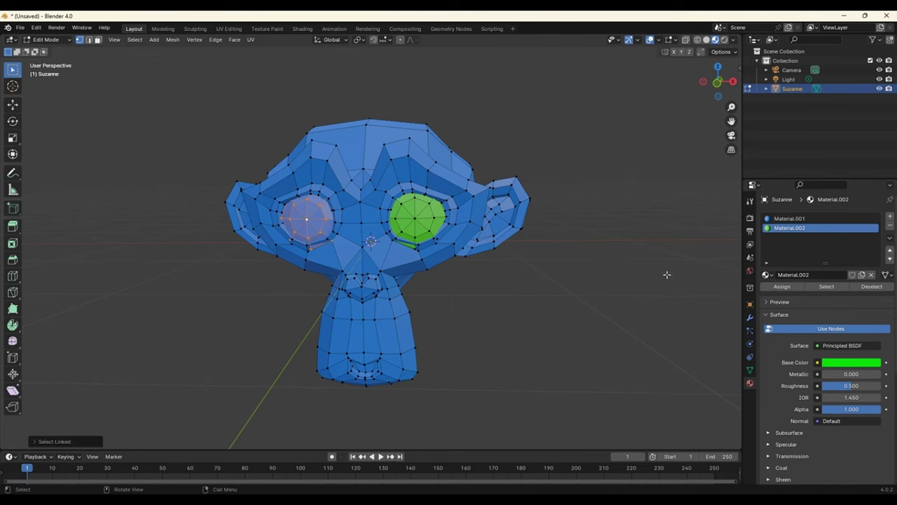
{"action": "left_click", "coordinate": [782, 286]}
{"action": "left_click", "coordinate": [493, 300]}
{"action": "mouse_move", "coordinate": [493, 300]}
{"action": "middle_mouse_down"}
{"action": "mouse_move", "coordinate": [609, 301]}
{"action": "mouse_move", "coordinate": [239, 308]}
{"action": "mouse_move", "coordinate": [497, 324]}
{"action": "mouse_move", "coordinate": [567, 283]}
{"action": "mouse_move", "coordinate": [486, 336]}
{"action": "mouse_move", "coordinate": [491, 322]}
{"action": "middle_mouse_up"}
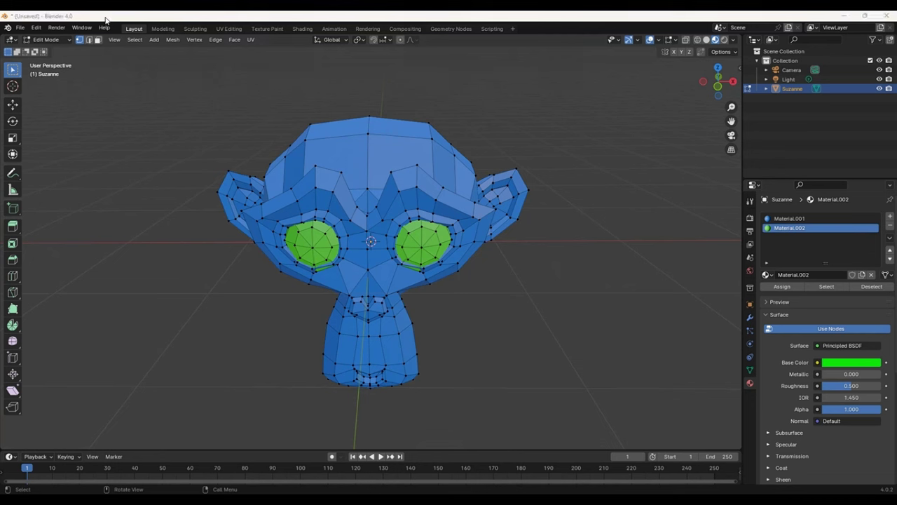
{"action": "left_click", "coordinate": [28, 30]}
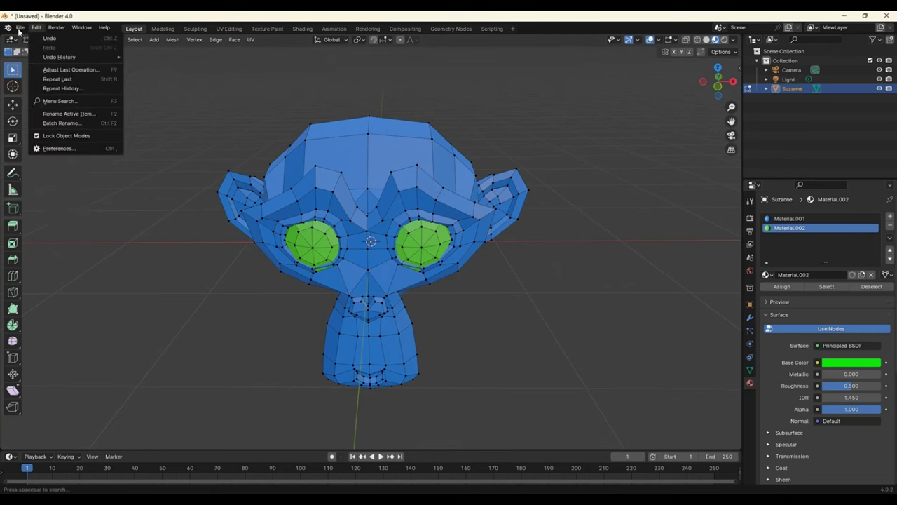
- Discard the old scene, delete the default cube, and add a Suzanne monkey viewed front-on
{"action": "left_click", "coordinate": [133, 38]}
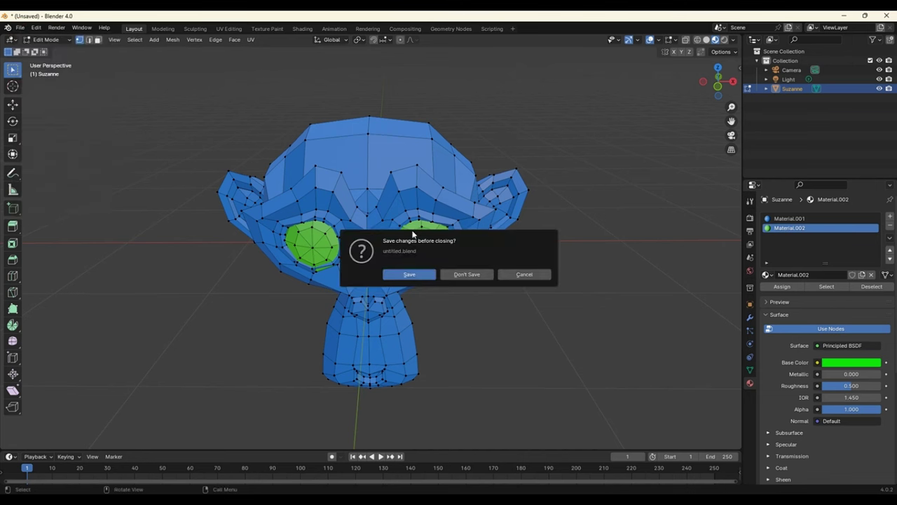
{"action": "left_click", "coordinate": [464, 274]}
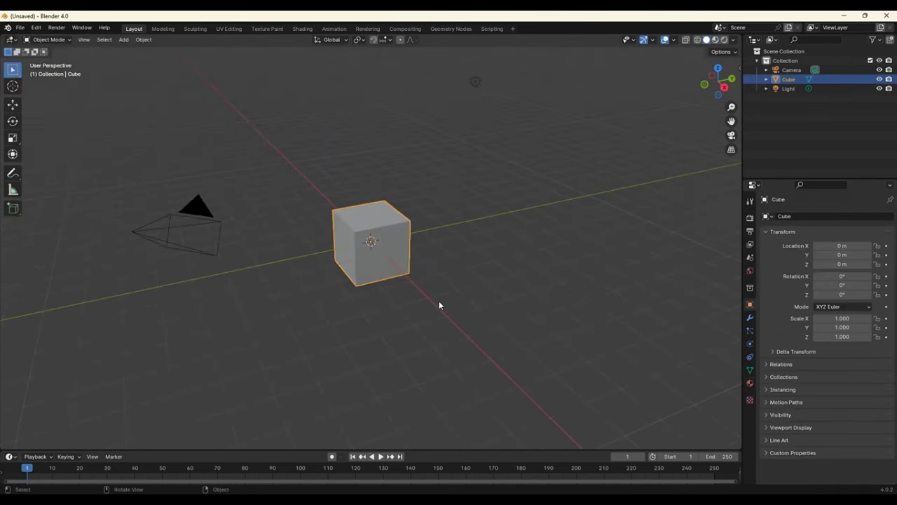
{"action": "left_click", "coordinate": [381, 269]}
{"action": "key", "text": "Delete"}
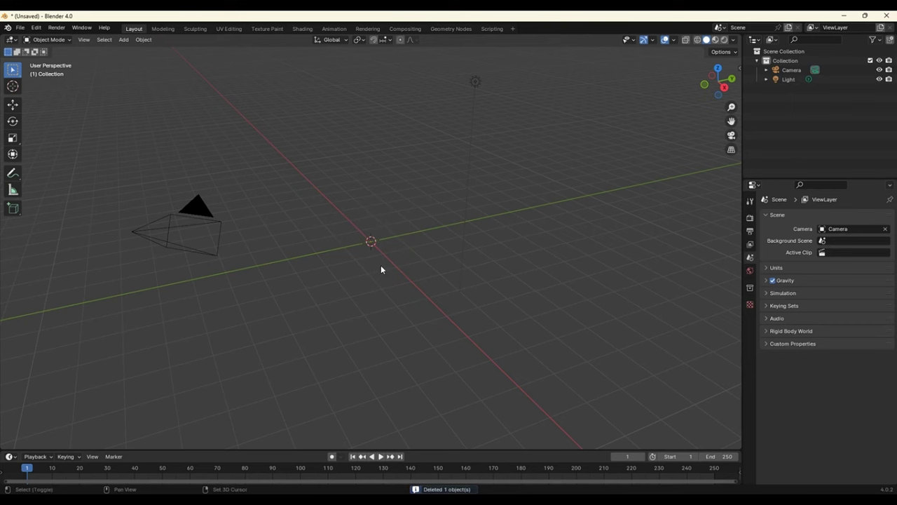
{"action": "key", "text": "shift+a"}
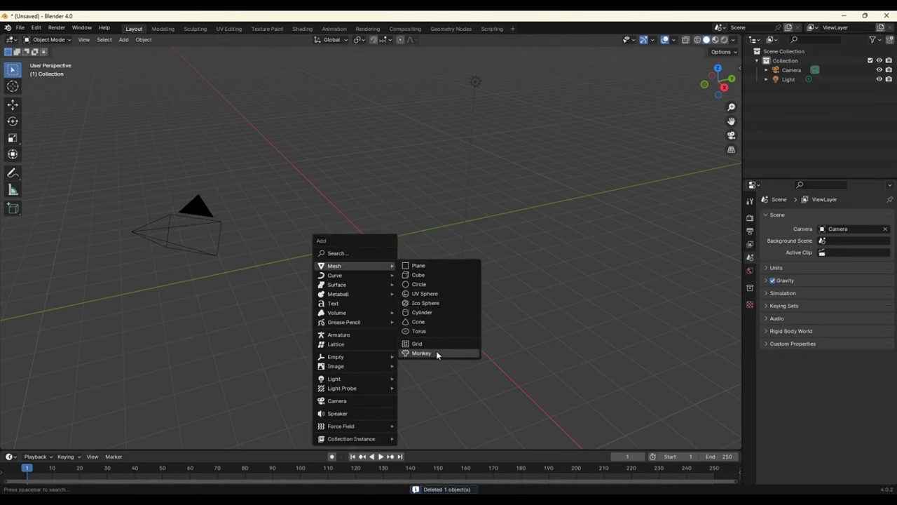
{"action": "left_click", "coordinate": [435, 353]}
{"action": "mouse_move", "coordinate": [401, 295]}
{"action": "middle_mouse_down"}
{"action": "mouse_move", "coordinate": [478, 296]}
{"action": "mouse_move", "coordinate": [443, 253]}
{"action": "middle_mouse_up"}
{"action": "scroll", "coordinate": [503, 295], "scroll_direction": "up", "scroll_amount": 4}
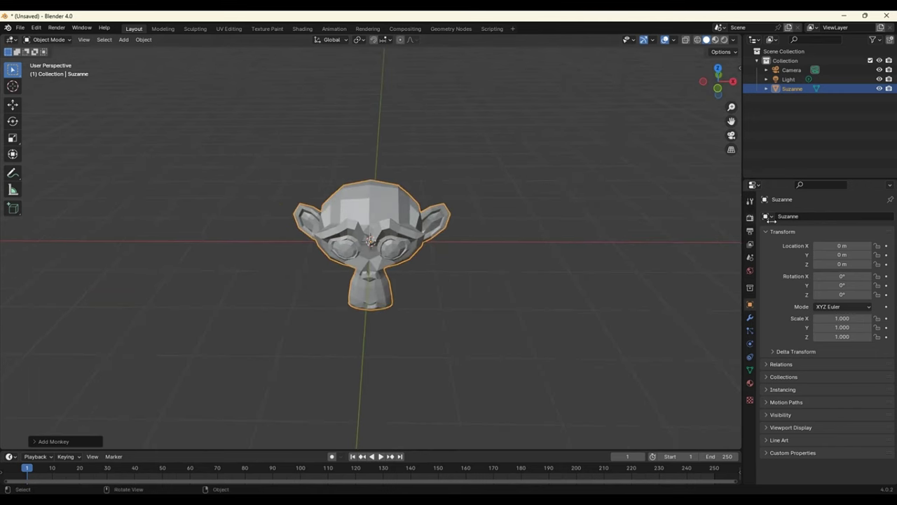
{"action": "left_click", "coordinate": [750, 383]}
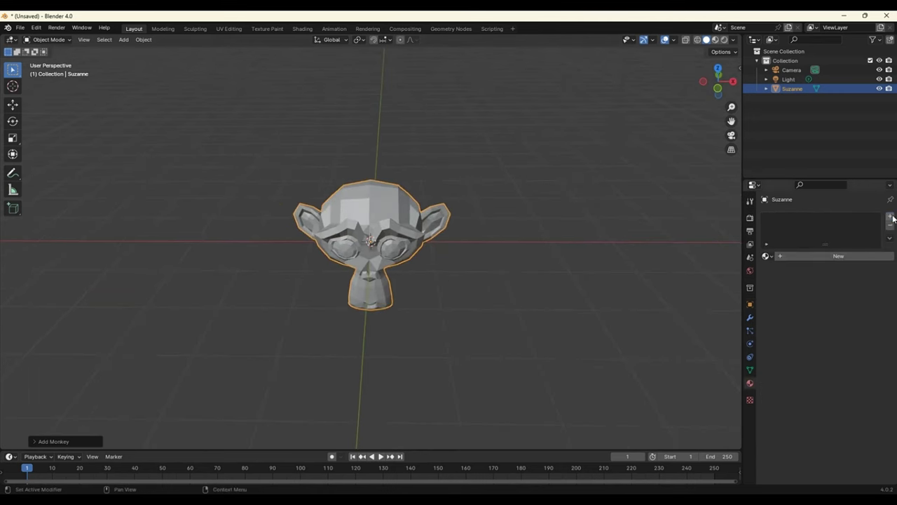
- Give Suzanne a new blue Material.001 and show it in Material Preview
{"action": "left_click", "coordinate": [890, 216]}
{"action": "left_click", "coordinate": [817, 258]}
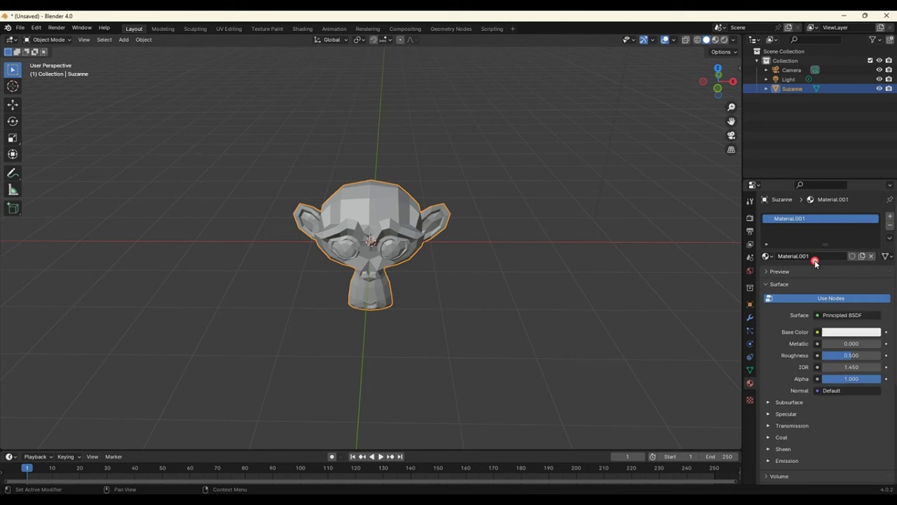
{"action": "left_click", "coordinate": [844, 332]}
{"action": "left_click", "coordinate": [857, 202]}
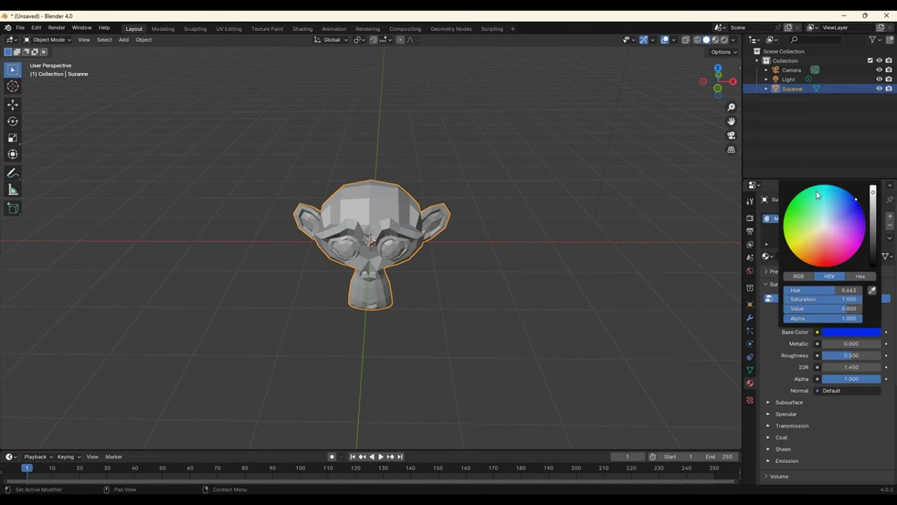
{"action": "left_click", "coordinate": [715, 39]}
{"action": "left_click", "coordinate": [462, 276]}
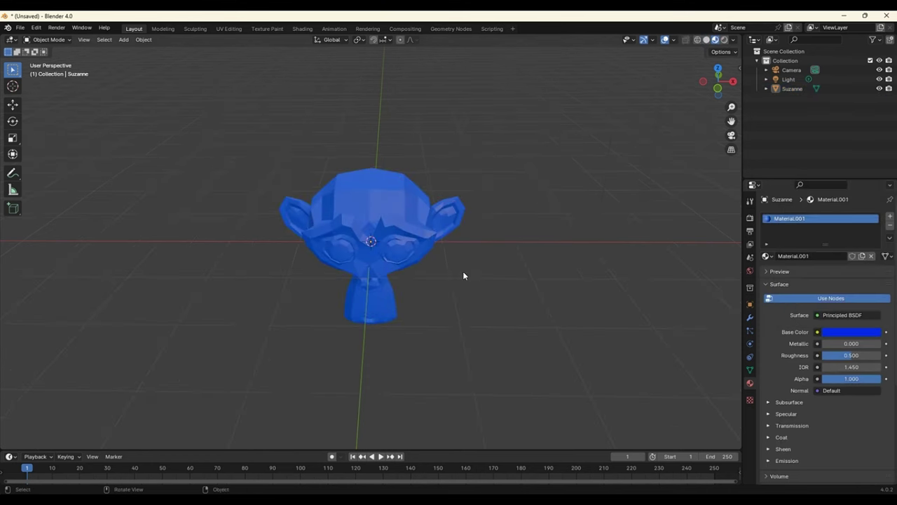
{"action": "scroll", "coordinate": [463, 275], "scroll_direction": "down", "scroll_amount": 1}
- Add a torus and scale it to about 2.15 so it encircles Suzanne
{"action": "key", "text": "shift+a"}
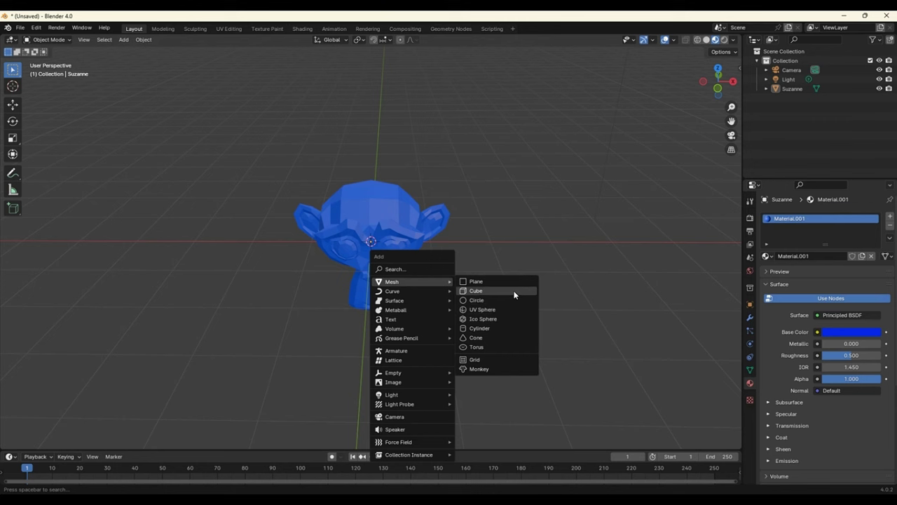
{"action": "left_click", "coordinate": [490, 344]}
{"action": "key", "text": "s"}
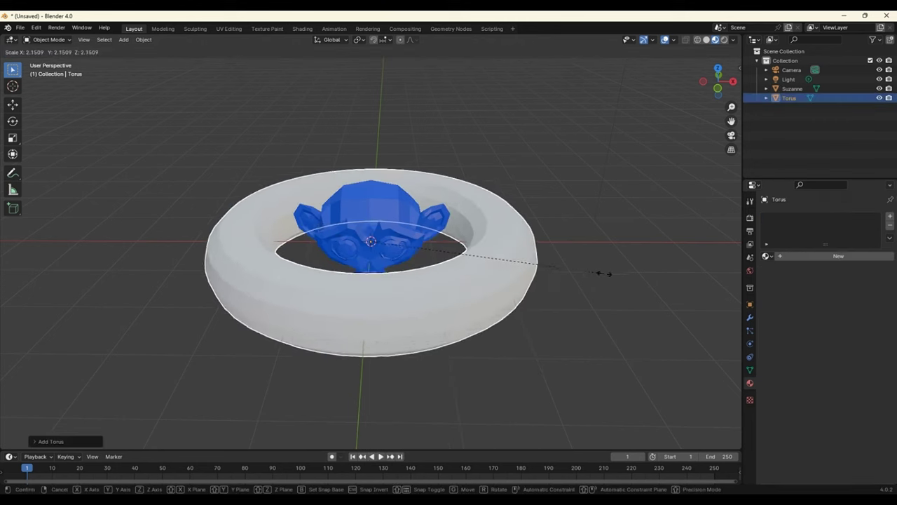
{"action": "left_click", "coordinate": [648, 295]}
{"action": "left_click", "coordinate": [649, 335]}
{"action": "middle_click_drag", "start_coordinate": [650, 335], "coordinate": [643, 383]}
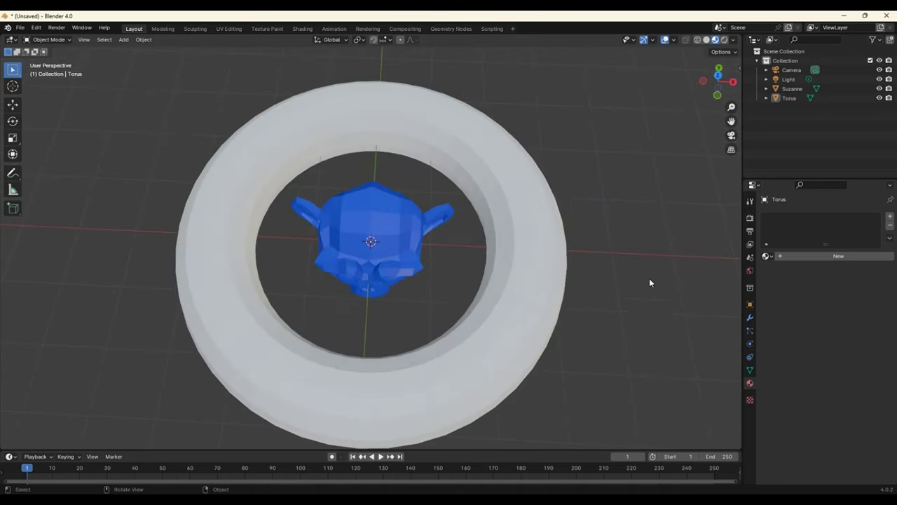
{"action": "middle_click_drag", "start_coordinate": [650, 283], "coordinate": [649, 234]}
{"action": "left_click", "coordinate": [549, 298]}
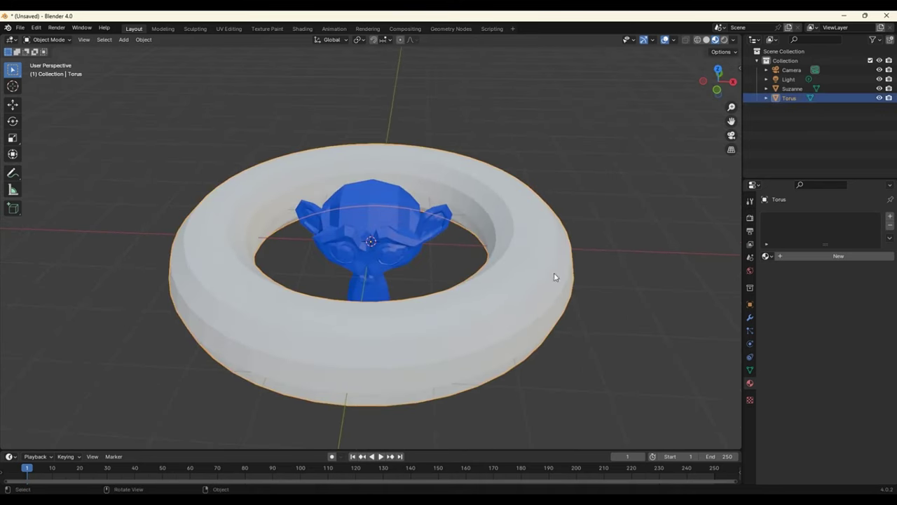
{"action": "left_click", "coordinate": [350, 226]}
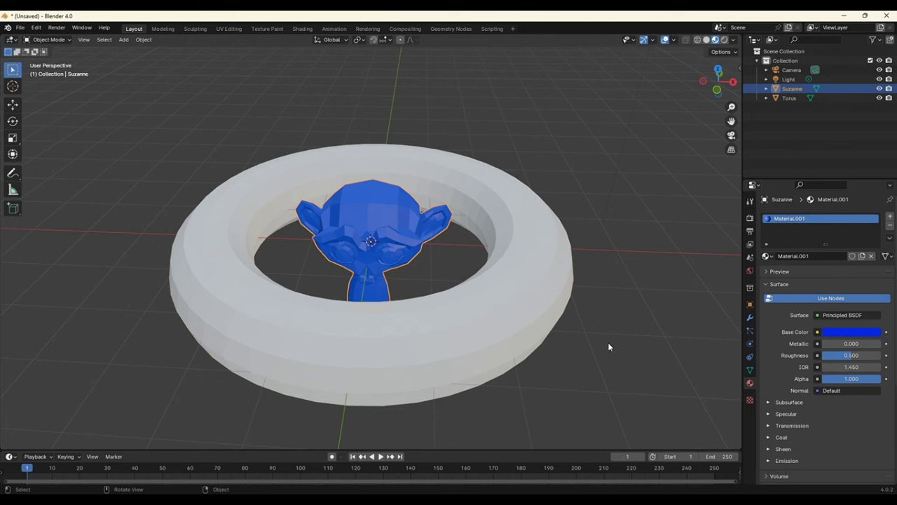
{"action": "left_click", "coordinate": [517, 311]}
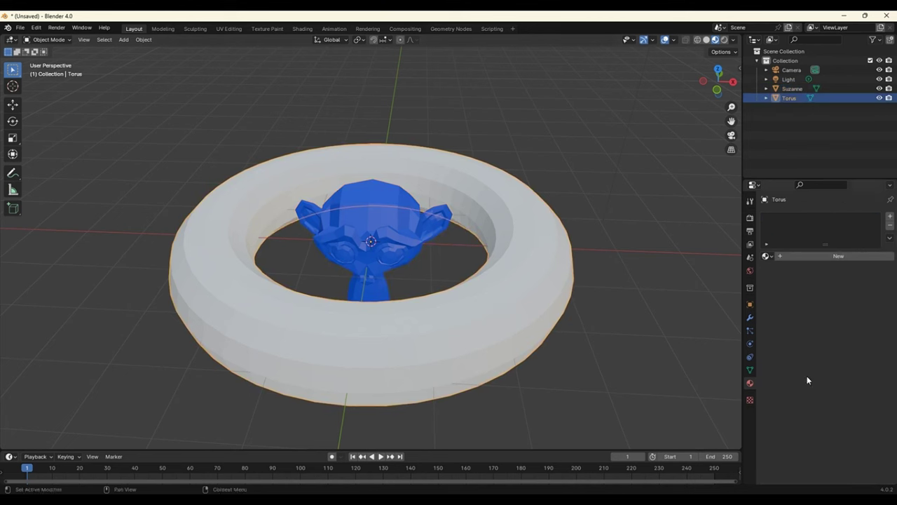
- Link the torus to Suzanne's existing blue Material.001 so both share it
{"action": "left_click", "coordinate": [769, 255]}
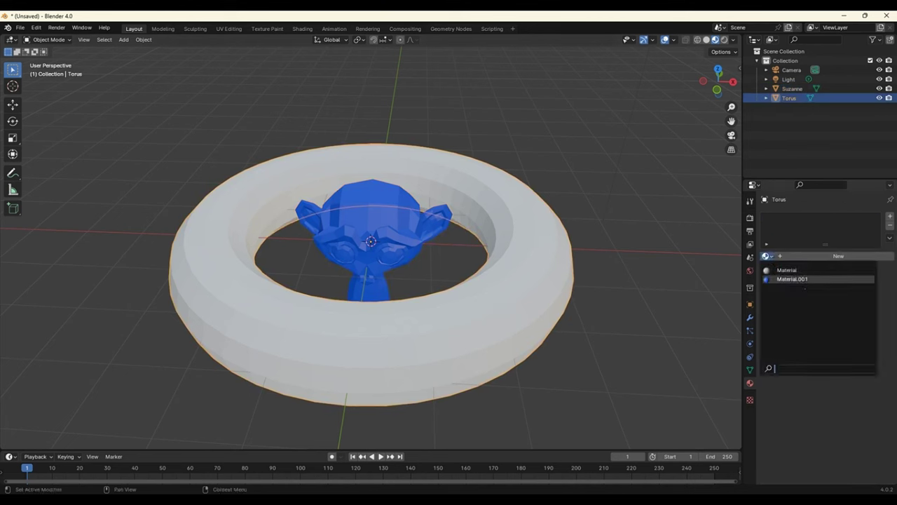
{"action": "left_click", "coordinate": [792, 279]}
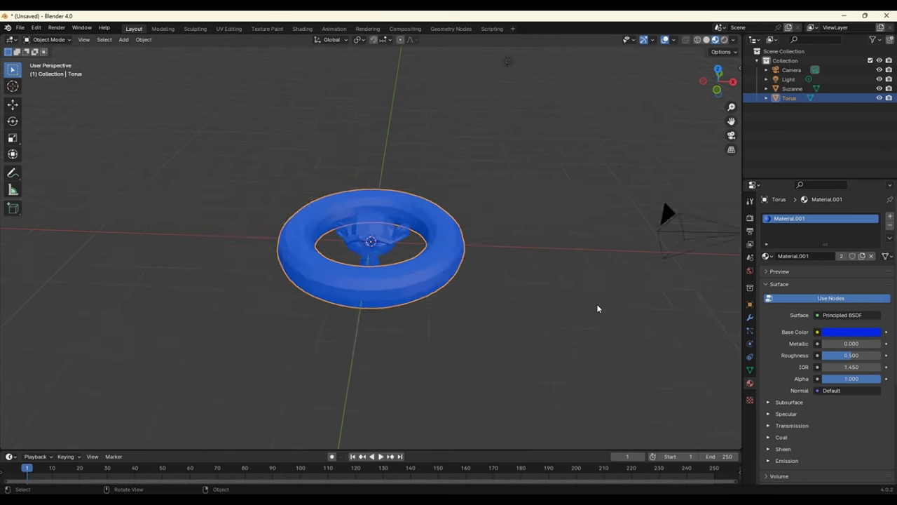
{"action": "left_click", "coordinate": [591, 304]}
{"action": "left_click", "coordinate": [545, 309]}
{"action": "left_click", "coordinate": [404, 234]}
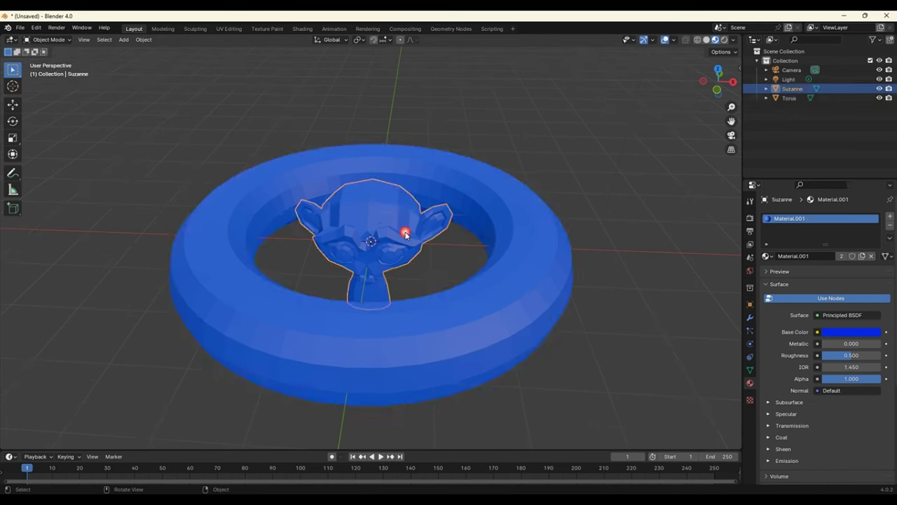
{"action": "left_click", "coordinate": [505, 306]}
- Recolour the shared Material.001 to red-orange after trying and undoing green
{"action": "left_click", "coordinate": [869, 332]}
{"action": "left_click", "coordinate": [842, 228]}
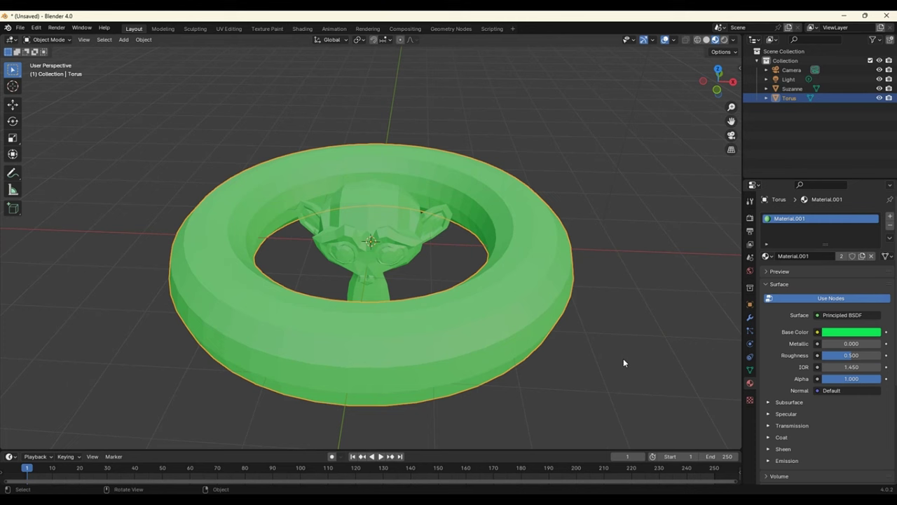
{"action": "key", "text": "ctrl+z"}
{"action": "left_click", "coordinate": [460, 215]}
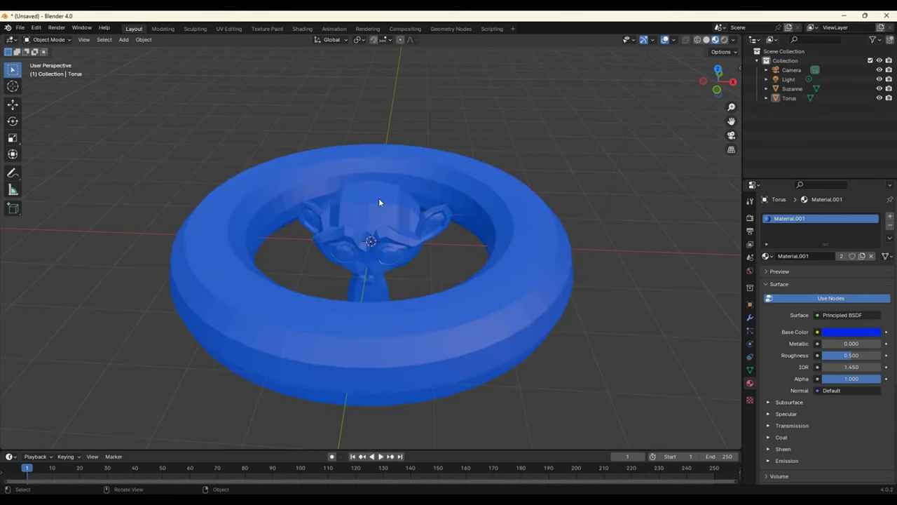
{"action": "left_click", "coordinate": [378, 198]}
{"action": "left_click", "coordinate": [846, 331]}
{"action": "left_click", "coordinate": [811, 264]}
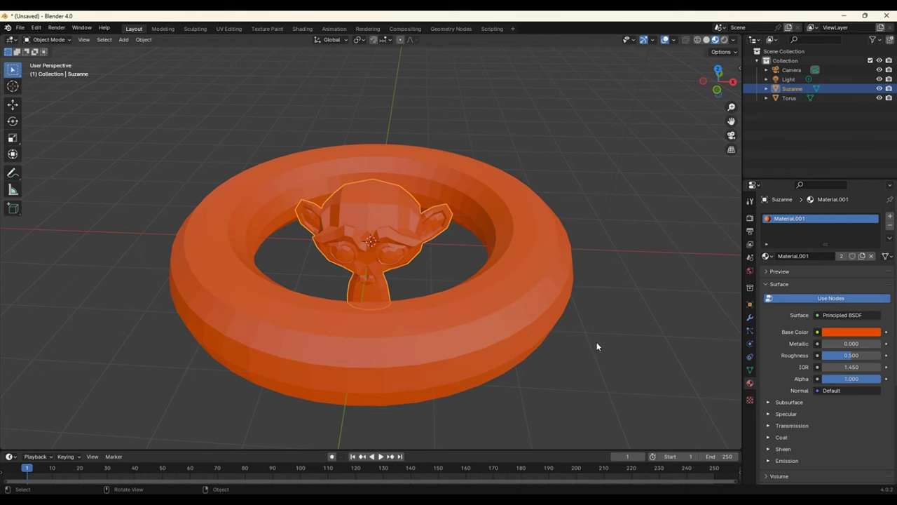
{"action": "left_click", "coordinate": [581, 302]}
{"action": "left_click", "coordinate": [481, 318]}
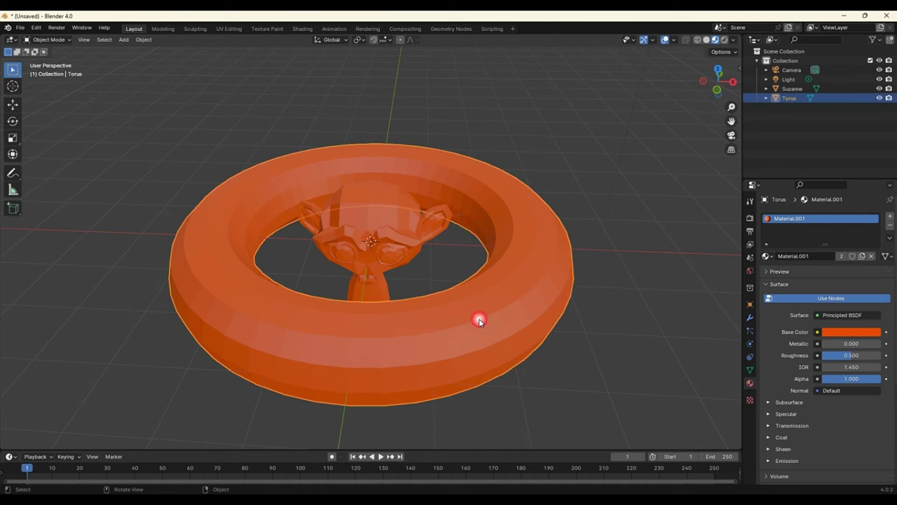
{"action": "left_click", "coordinate": [611, 356]}
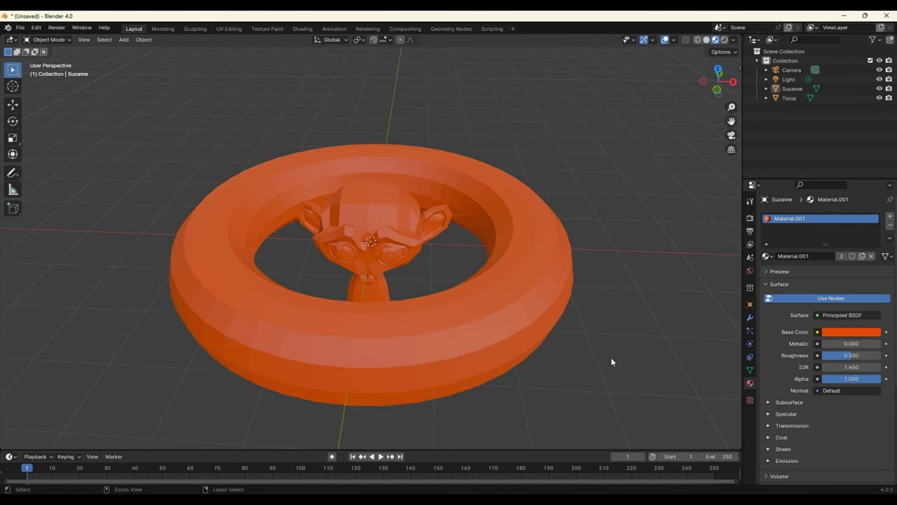
{"action": "left_click", "coordinate": [517, 321]}
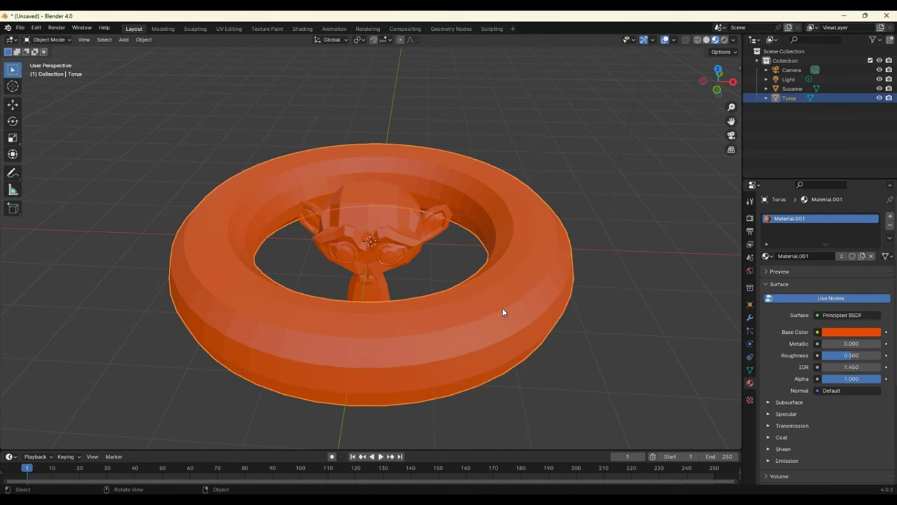
- Try a new green material on the torus, then undo both the colour and the new material
{"action": "left_click", "coordinate": [862, 257]}
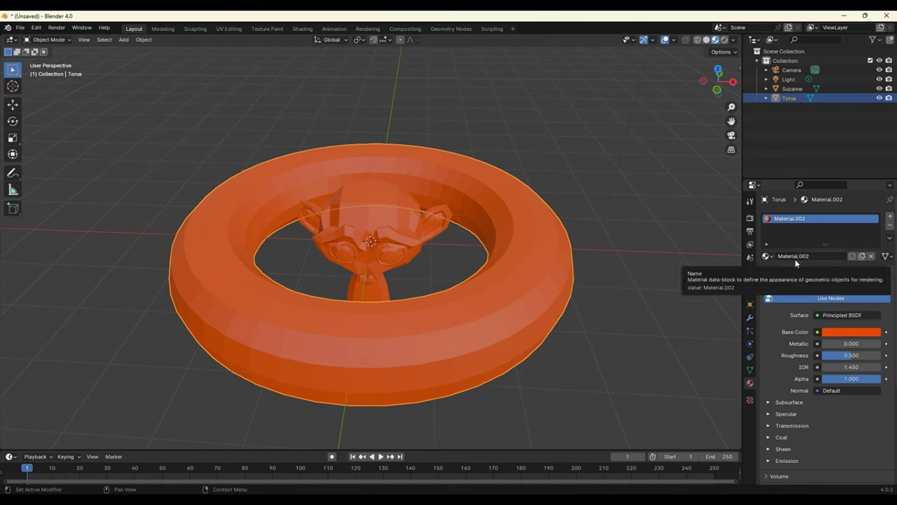
{"action": "left_click", "coordinate": [841, 331]}
{"action": "left_click", "coordinate": [798, 208]}
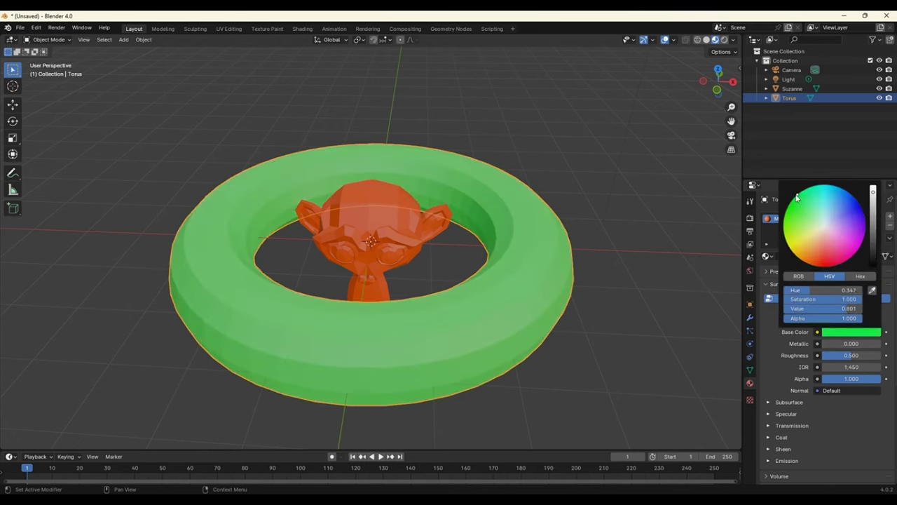
{"action": "left_click", "coordinate": [580, 215]}
{"action": "mouse_move", "coordinate": [612, 260]}
{"action": "middle_mouse_down"}
{"action": "mouse_move", "coordinate": [540, 274]}
{"action": "mouse_move", "coordinate": [608, 171]}
{"action": "mouse_move", "coordinate": [633, 229]}
{"action": "mouse_move", "coordinate": [636, 275]}
{"action": "mouse_move", "coordinate": [659, 267]}
{"action": "middle_mouse_up"}
{"action": "middle_click_drag", "start_coordinate": [572, 262], "coordinate": [549, 224]}
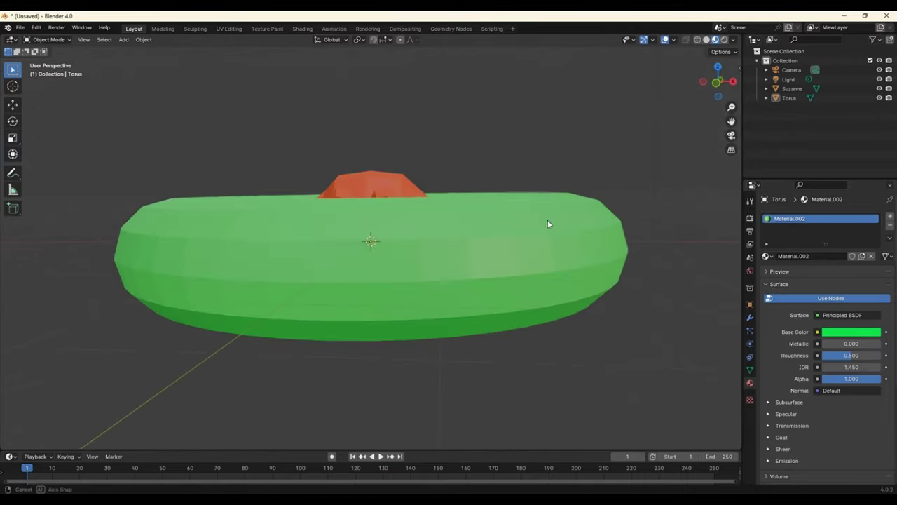
{"action": "middle_click_drag", "start_coordinate": [678, 296], "coordinate": [671, 314]}
{"action": "key", "text": "ctrl+z"}
{"action": "key", "text": "ctrl+z"}
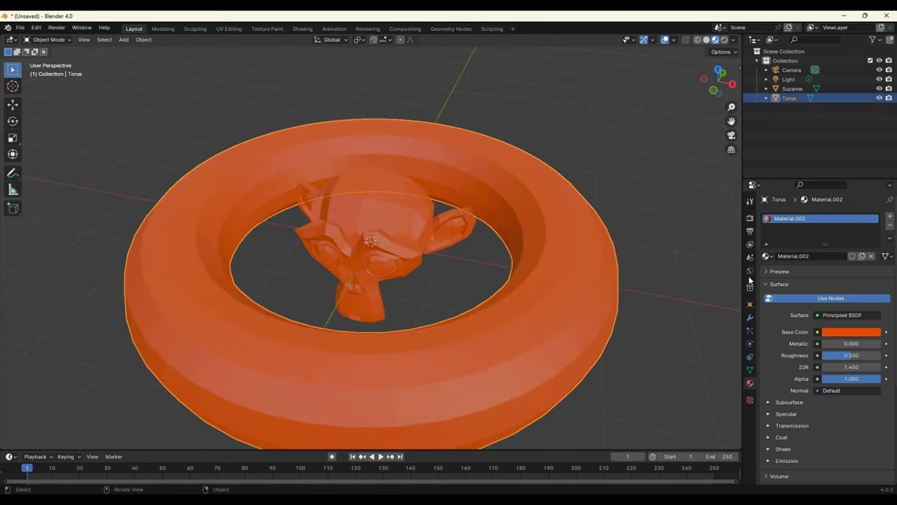
{"action": "key", "text": "ctrl+z"}
- Make the torus material single-user, then colour Suzanne light blue and the torus green
{"action": "left_click", "coordinate": [864, 256]}
{"action": "left_click", "coordinate": [677, 270]}
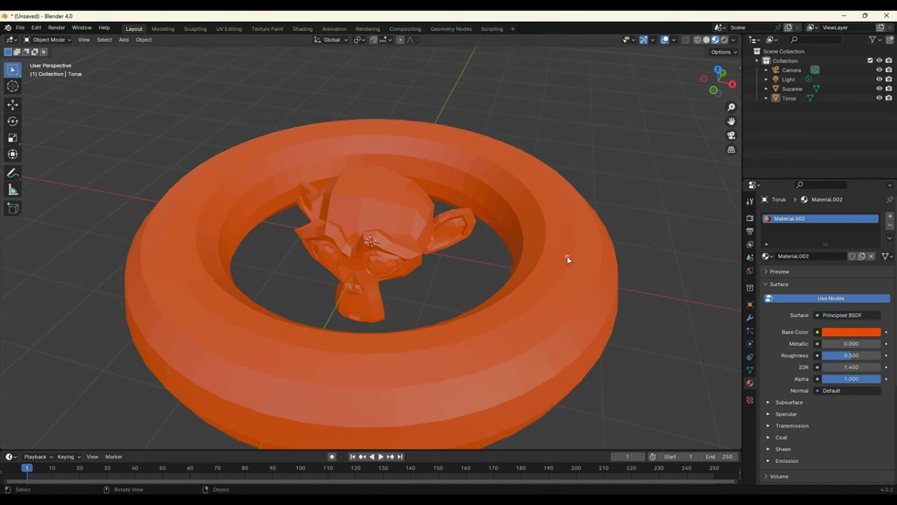
{"action": "left_click", "coordinate": [568, 259]}
{"action": "left_click", "coordinate": [390, 226]}
{"action": "left_click", "coordinate": [840, 330]}
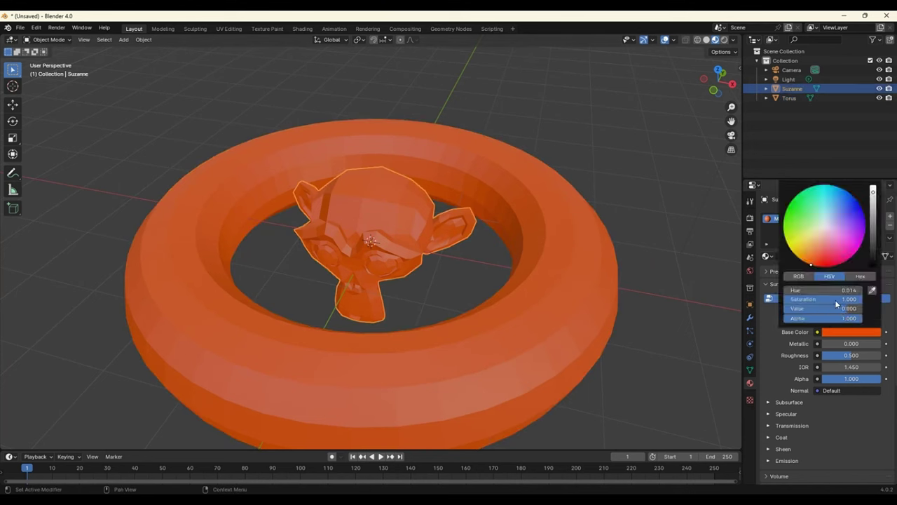
{"action": "left_click", "coordinate": [799, 230]}
{"action": "left_click", "coordinate": [601, 305]}
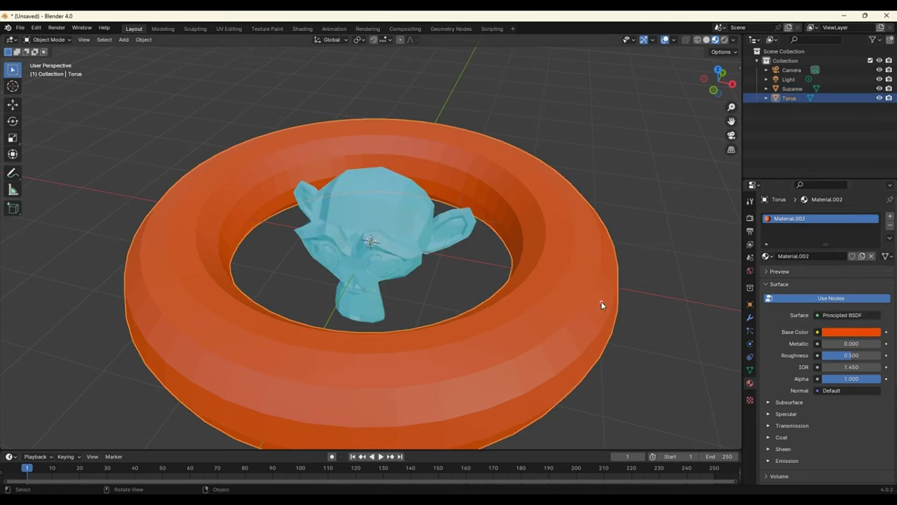
{"action": "left_click", "coordinate": [851, 332]}
{"action": "left_click", "coordinate": [798, 208]}
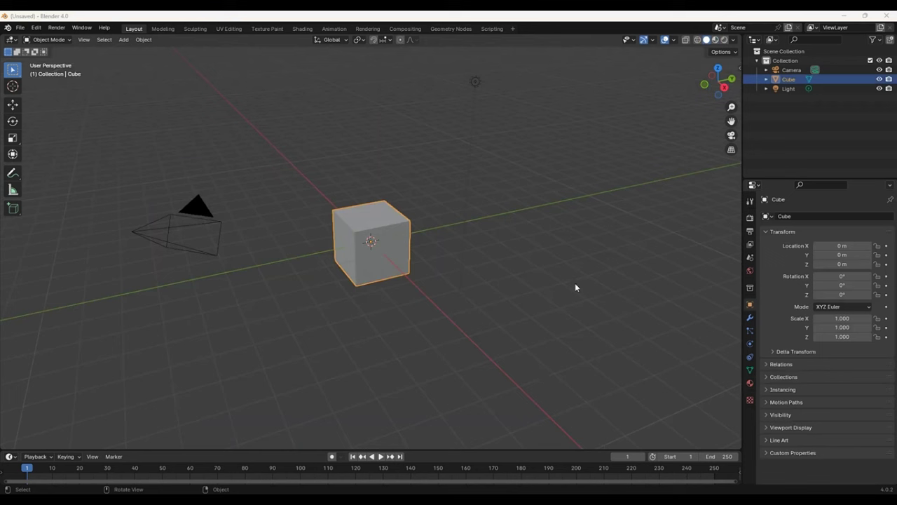
- Add an icosphere and move it to the right of the default cube
{"action": "left_click", "coordinate": [298, 234]}
{"action": "key", "text": "shift+a"}
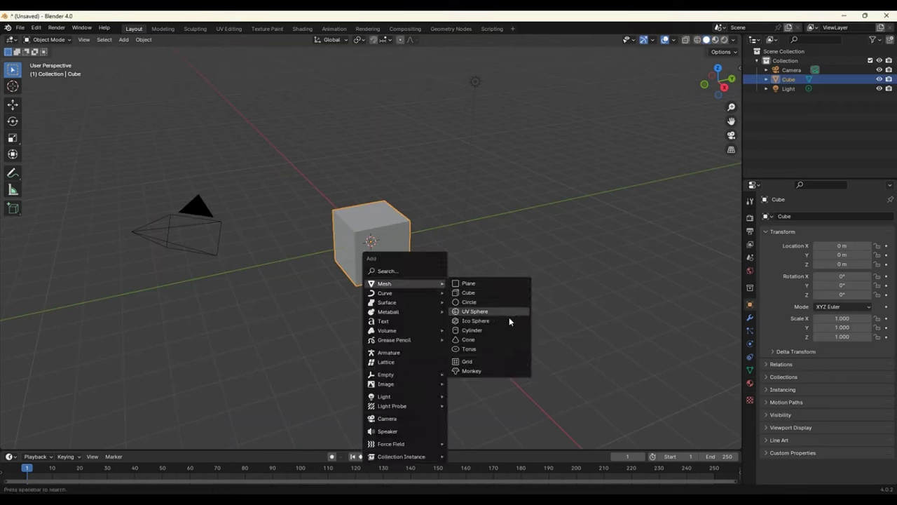
{"action": "left_click", "coordinate": [502, 320]}
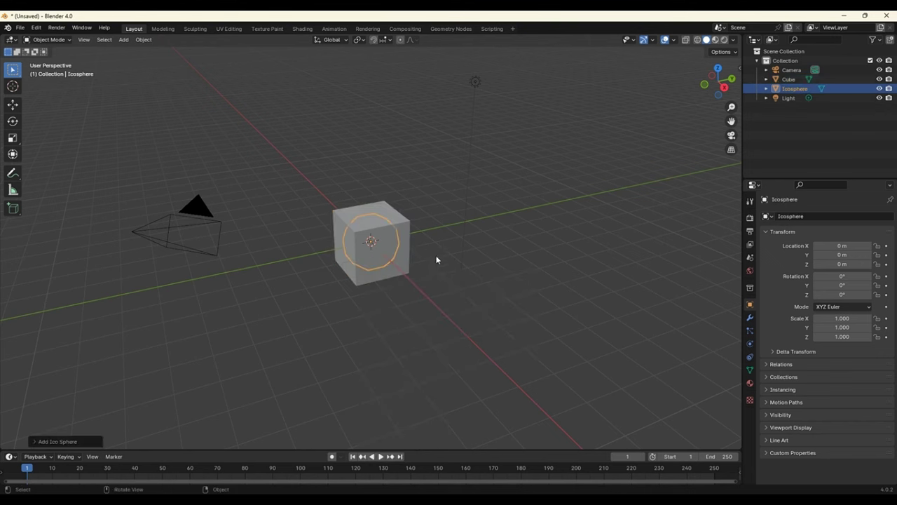
{"action": "key", "text": "g"}
{"action": "left_click", "coordinate": [493, 315]}
- Select the icosphere and the cube together, with the cube as the active object
{"action": "left_click", "coordinate": [363, 214]}
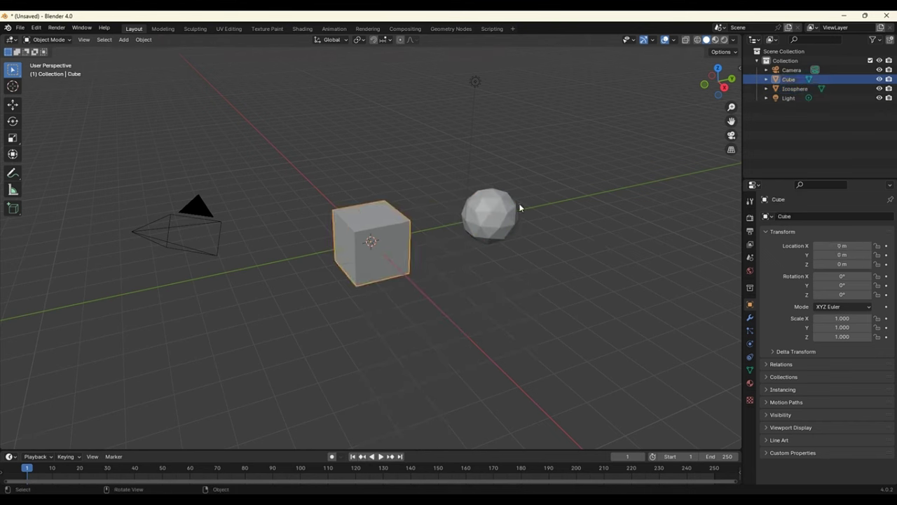
{"action": "left_click", "coordinate": [518, 208]}
{"action": "left_click", "coordinate": [551, 342]}
{"action": "left_click", "coordinate": [487, 214]}
{"action": "left_click", "coordinate": [388, 240]}
{"action": "left_click", "coordinate": [479, 293]}
{"action": "left_click", "coordinate": [494, 223]}
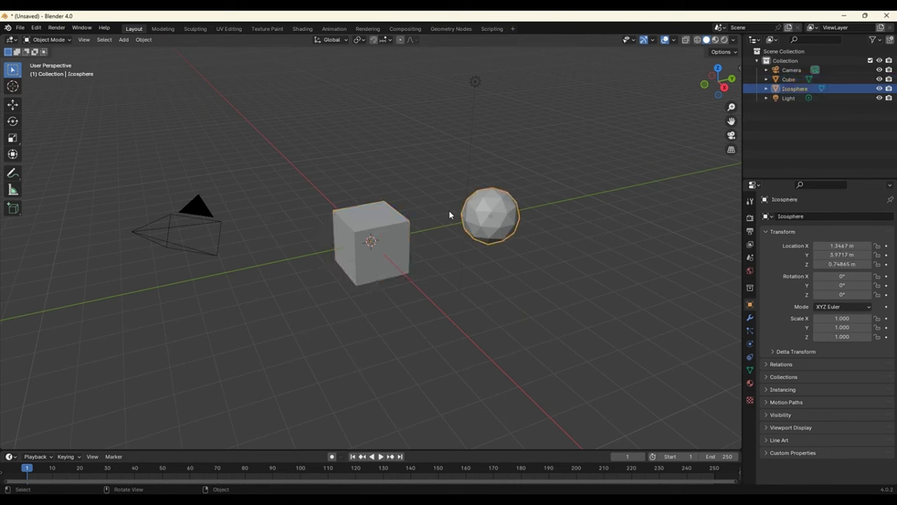
{"action": "left_click", "coordinate": [389, 222]}
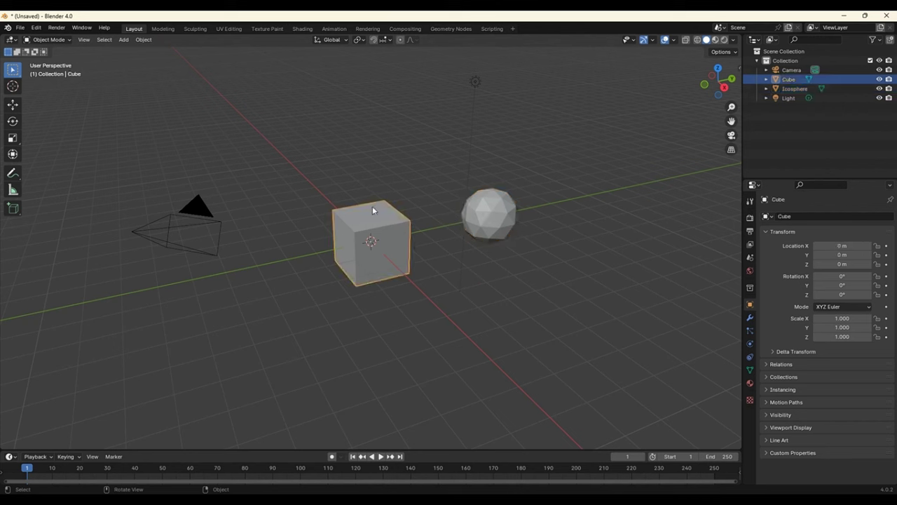
{"action": "left_click", "coordinate": [489, 253]}
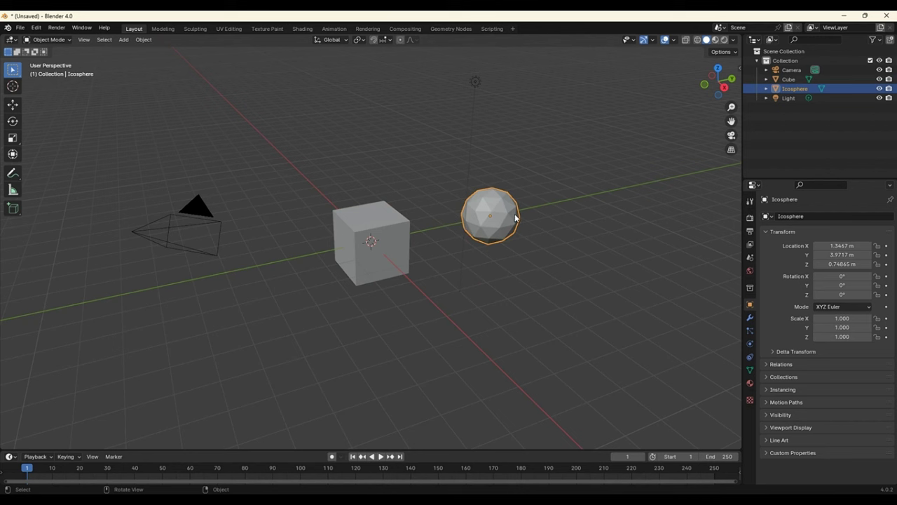
{"action": "left_click", "coordinate": [391, 221], "text": "shift"}
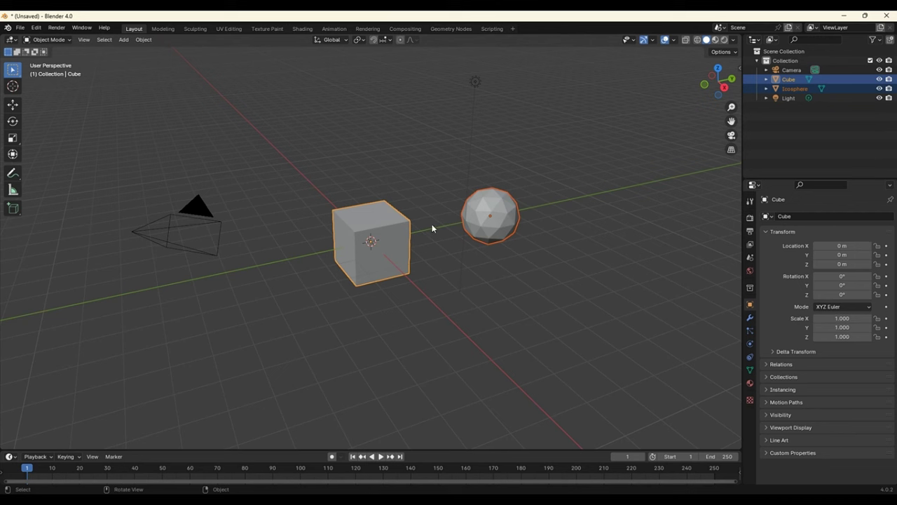
- Join the icosphere into the cube with Object > Join
{"action": "left_click", "coordinate": [143, 40]}
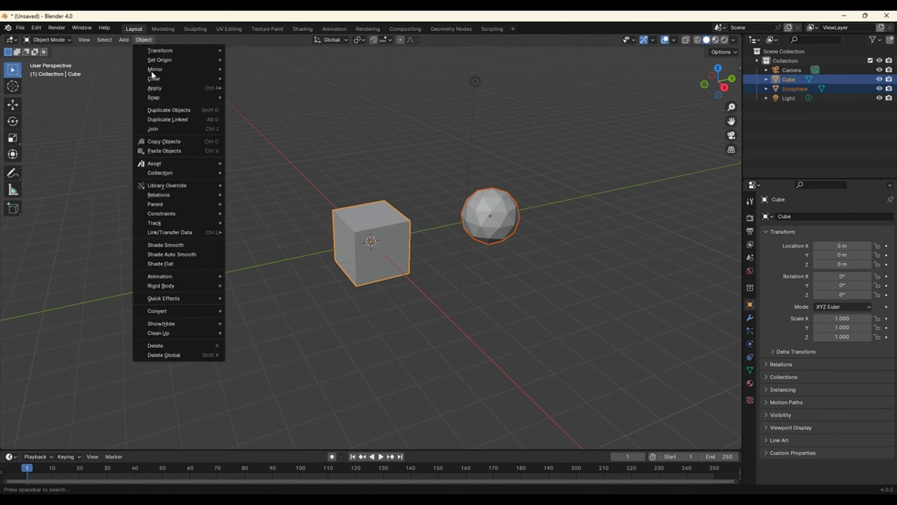
{"action": "left_click", "coordinate": [161, 128]}
{"action": "key", "text": "ctrl+z"}
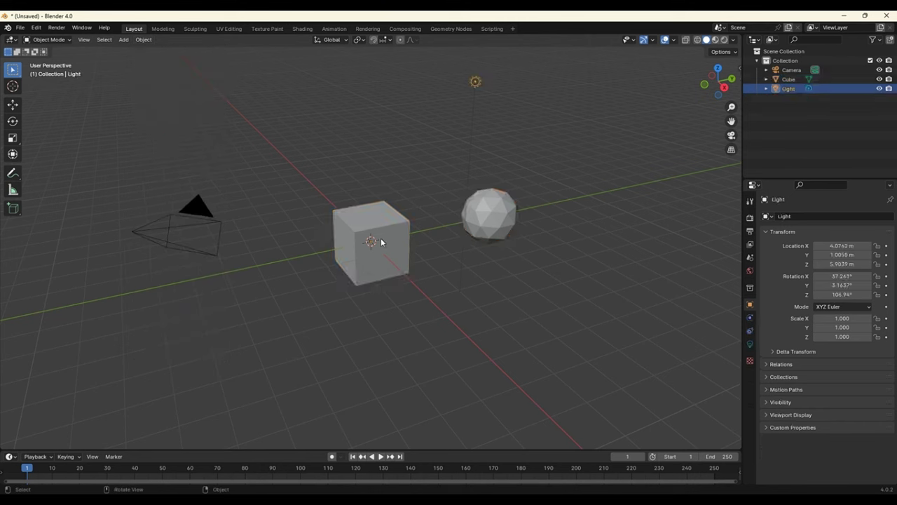
{"action": "key", "text": "ctrl+shift+z"}
- Slide the joined cube along Y to 1.7868 m with the Move tool
{"action": "left_click", "coordinate": [13, 104]}
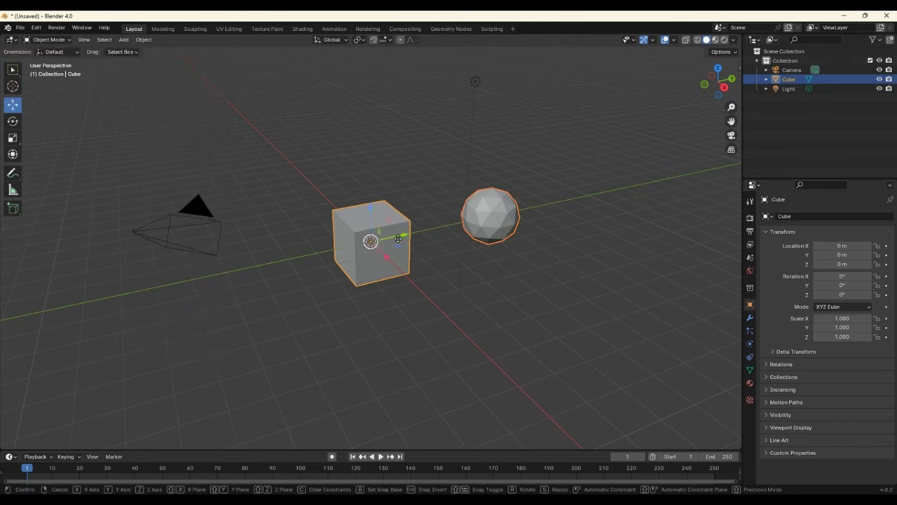
{"action": "left_click_drag", "start_coordinate": [403, 235], "coordinate": [486, 297]}
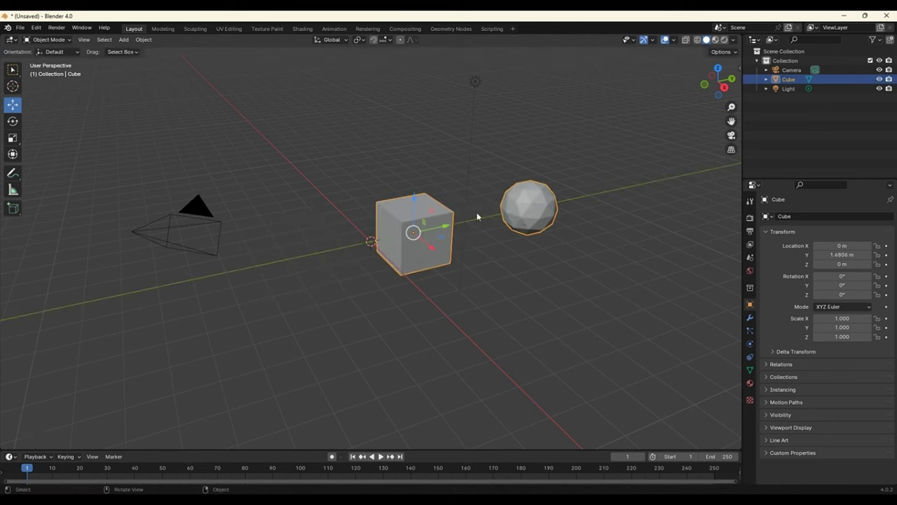
{"action": "left_click_drag", "start_coordinate": [444, 228], "coordinate": [402, 237]}
{"action": "left_click", "coordinate": [511, 287]}
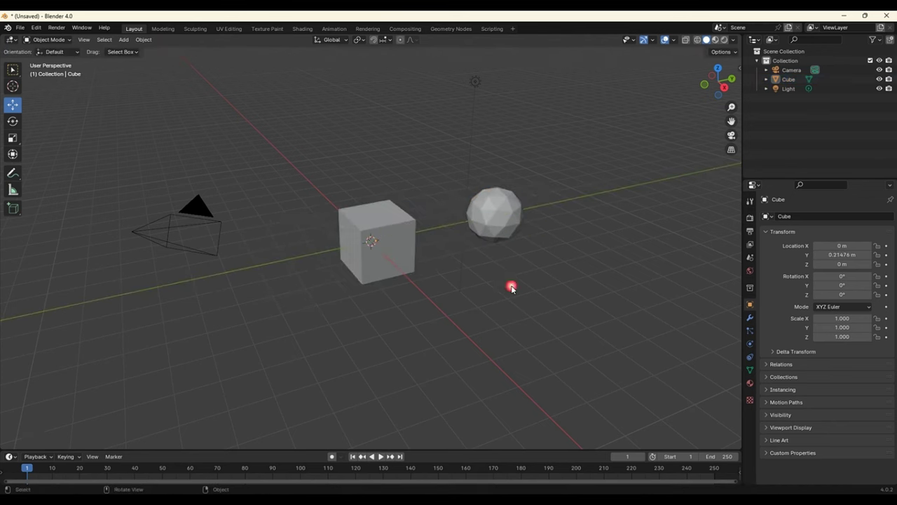
{"action": "left_click", "coordinate": [413, 218]}
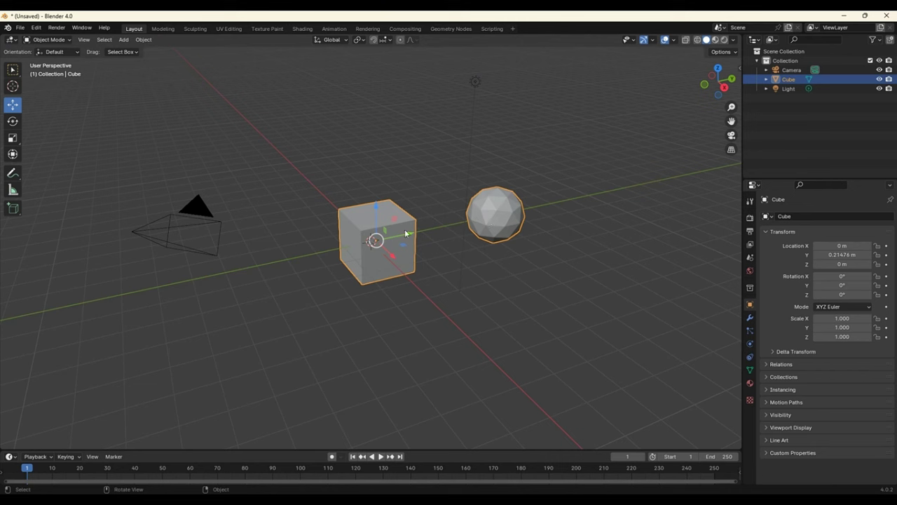
{"action": "left_click_drag", "start_coordinate": [398, 243], "coordinate": [435, 231]}
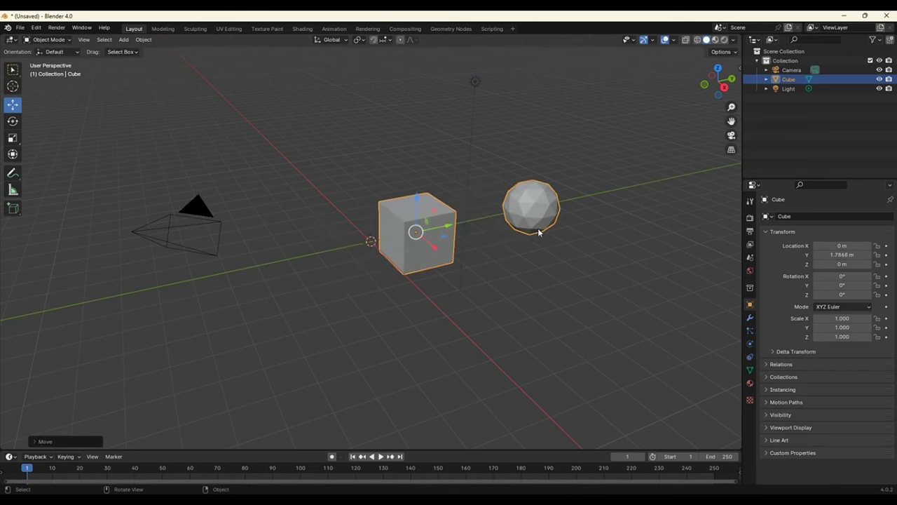
{"action": "left_click", "coordinate": [540, 266]}
{"action": "left_click", "coordinate": [501, 220]}
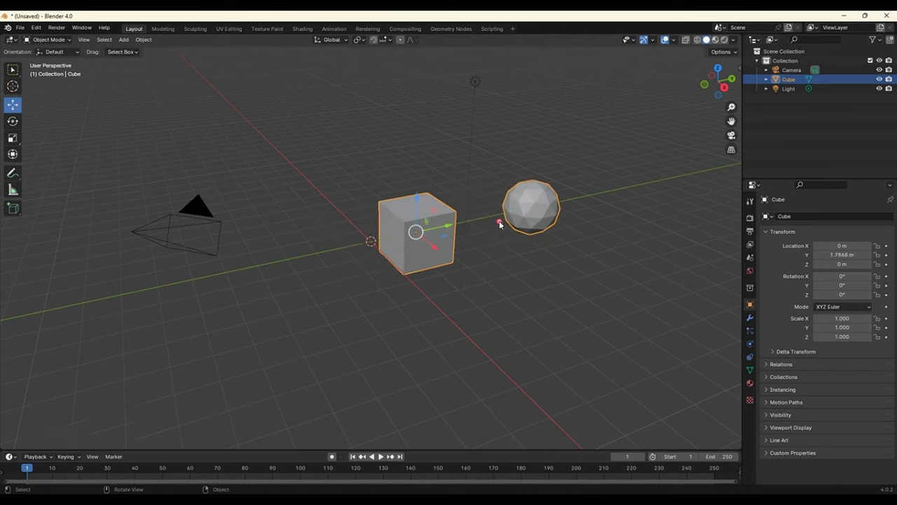
{"action": "left_click", "coordinate": [374, 251]}
{"action": "left_click", "coordinate": [405, 234]}
{"action": "left_click", "coordinate": [20, 27]}
{"action": "mouse_move", "coordinate": [33, 38]}
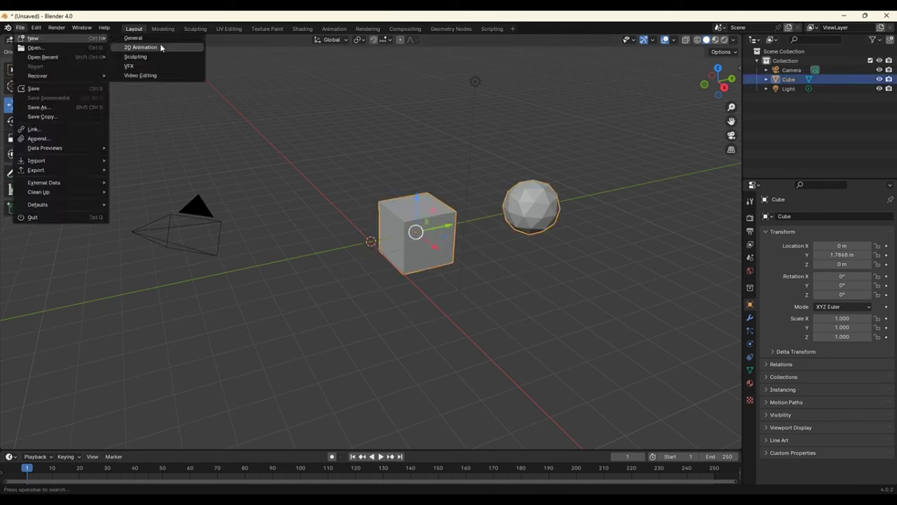
- Start a new General file without saving and place an icosphere beside the cube
{"action": "left_click", "coordinate": [165, 38]}
{"action": "left_click", "coordinate": [453, 271]}
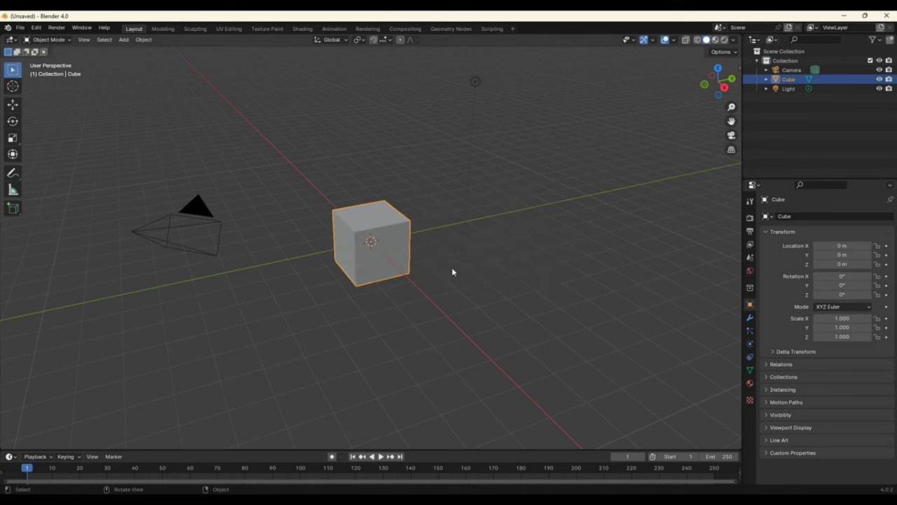
{"action": "key", "text": "shift+a"}
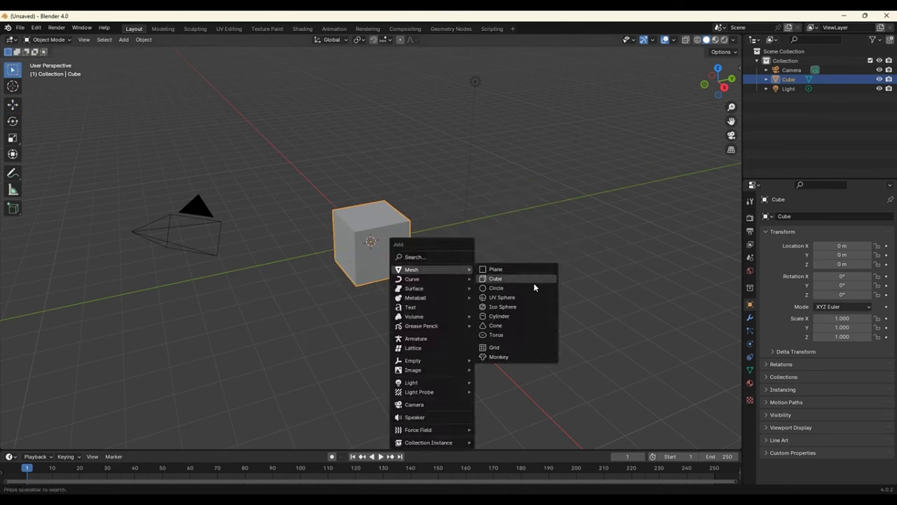
{"action": "left_click", "coordinate": [525, 307]}
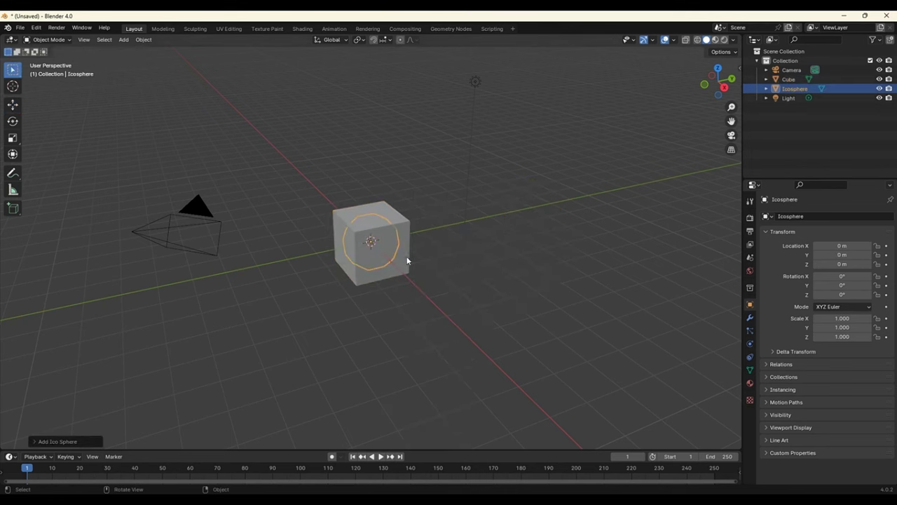
{"action": "key", "text": "g"}
{"action": "left_click", "coordinate": [444, 254]}
- Select both the icosphere and the cube, keeping the cube active
{"action": "left_click", "coordinate": [493, 283]}
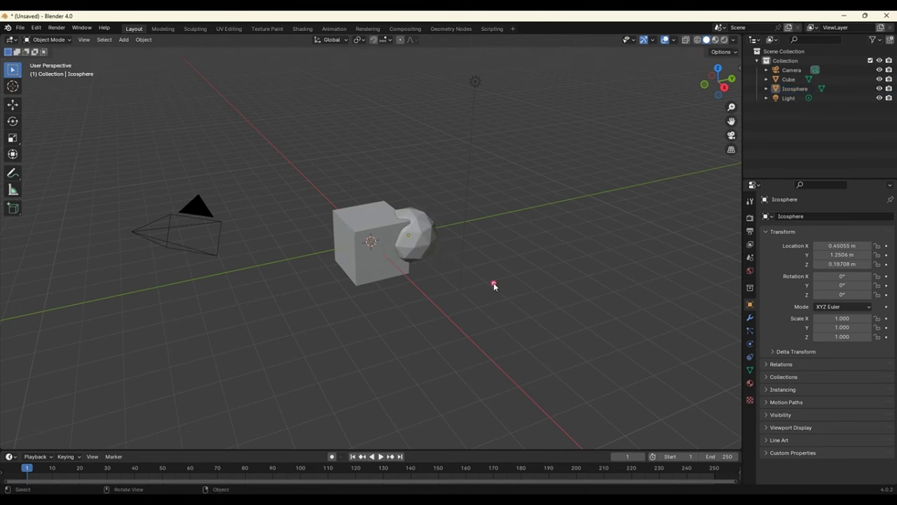
{"action": "mouse_move", "coordinate": [494, 282]}
{"action": "middle_mouse_down"}
{"action": "mouse_move", "coordinate": [483, 274]}
{"action": "mouse_move", "coordinate": [497, 288]}
{"action": "middle_mouse_up"}
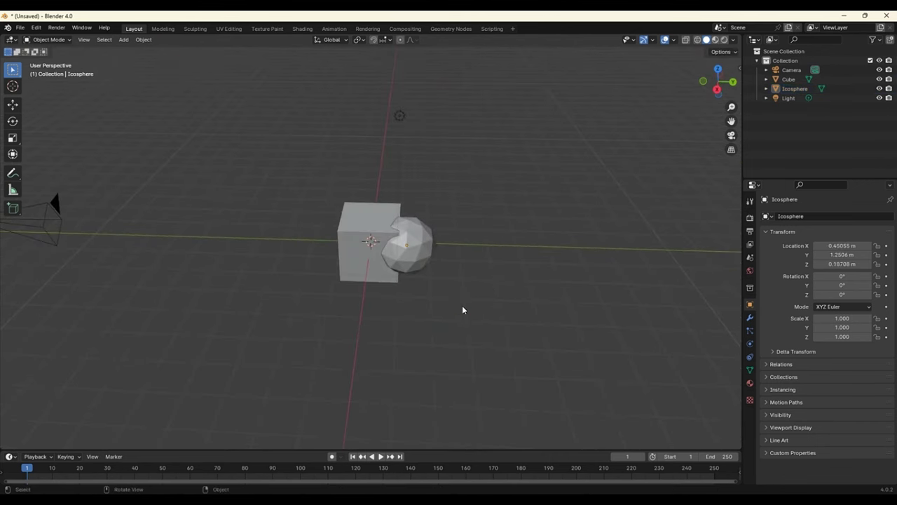
{"action": "left_click_drag", "start_coordinate": [463, 310], "coordinate": [323, 171]}
{"action": "left_click", "coordinate": [325, 218]}
{"action": "left_click", "coordinate": [400, 236]}
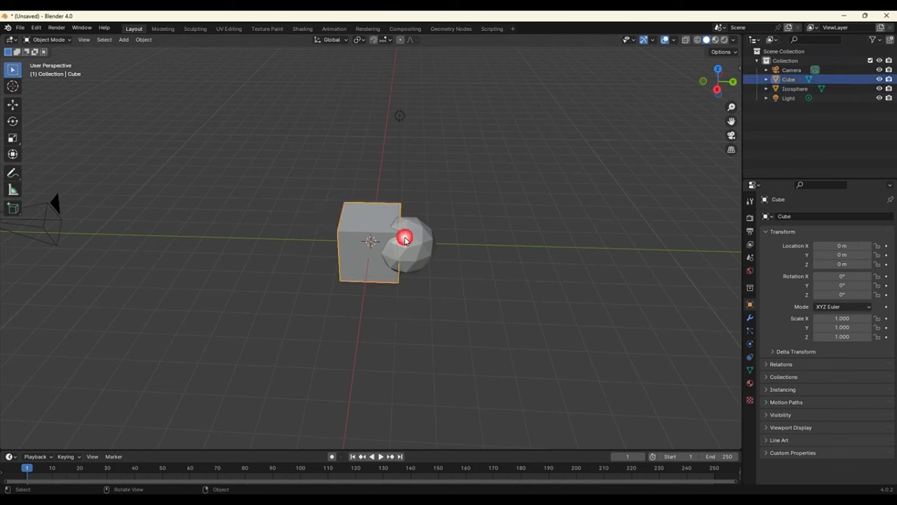
{"action": "left_click", "coordinate": [410, 241]}
{"action": "left_click_drag", "start_coordinate": [452, 304], "coordinate": [322, 219]}
{"action": "left_click", "coordinate": [423, 294]}
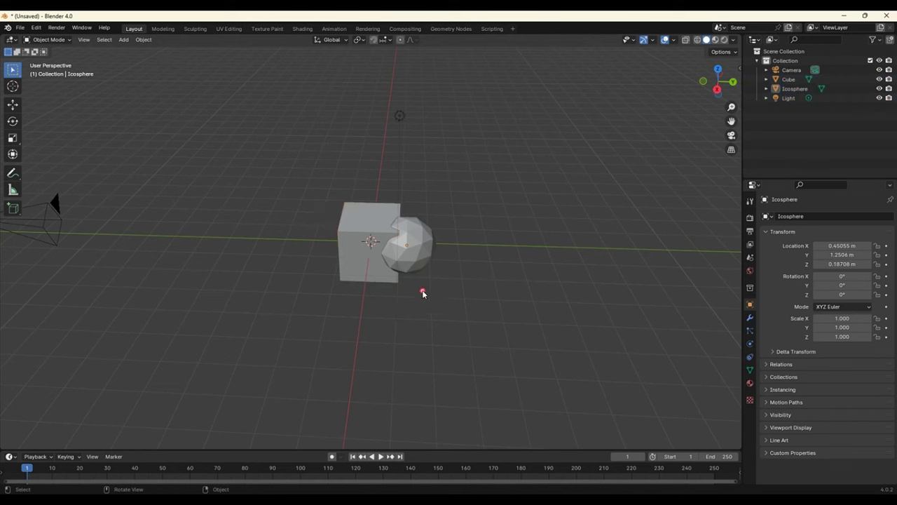
{"action": "left_click", "coordinate": [424, 253]}
{"action": "left_click", "coordinate": [371, 245], "text": "shift"}
- Join the icosphere into the cube and enter Edit Mode on the combined mesh
{"action": "left_click", "coordinate": [143, 39]}
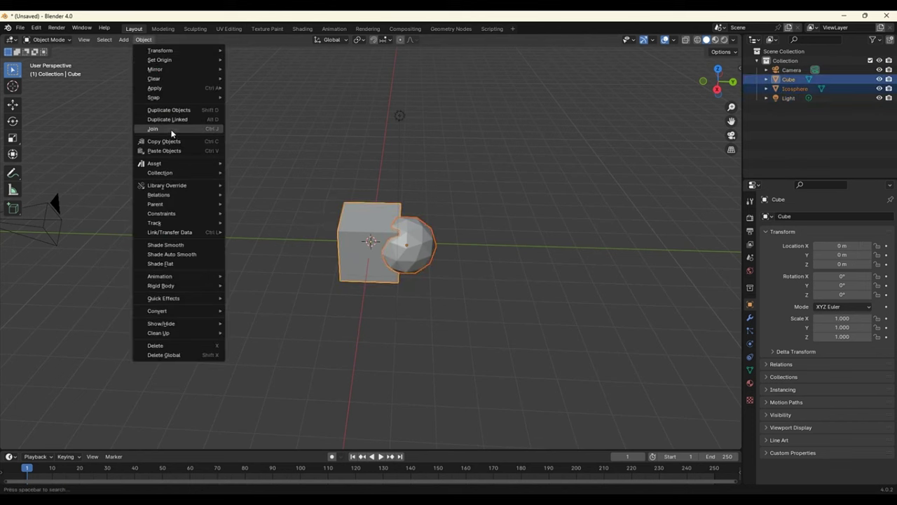
{"action": "left_click", "coordinate": [172, 130]}
{"action": "left_click", "coordinate": [450, 351]}
{"action": "left_click", "coordinate": [403, 245]}
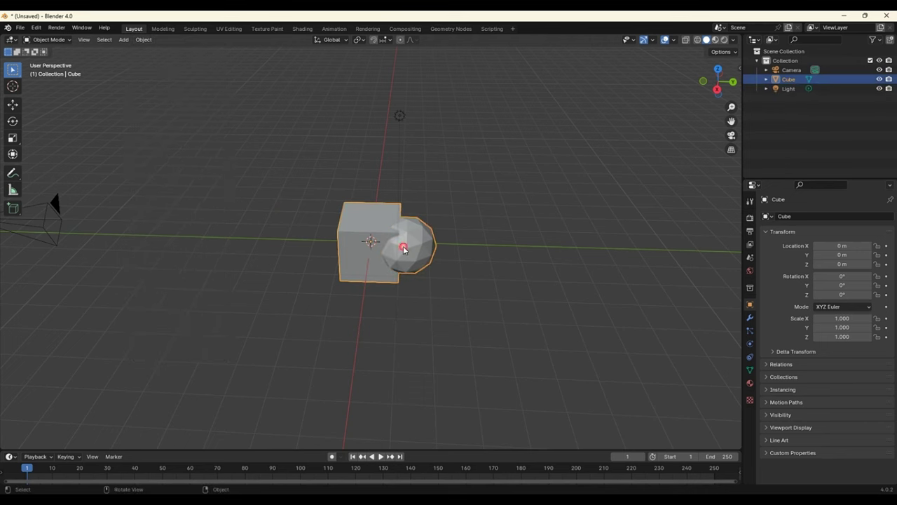
{"action": "left_click", "coordinate": [434, 317]}
{"action": "left_click", "coordinate": [356, 239]}
{"action": "left_click", "coordinate": [472, 314]}
{"action": "left_click", "coordinate": [382, 244]}
{"action": "key", "text": "Tab"}
{"action": "left_click", "coordinate": [433, 300]}
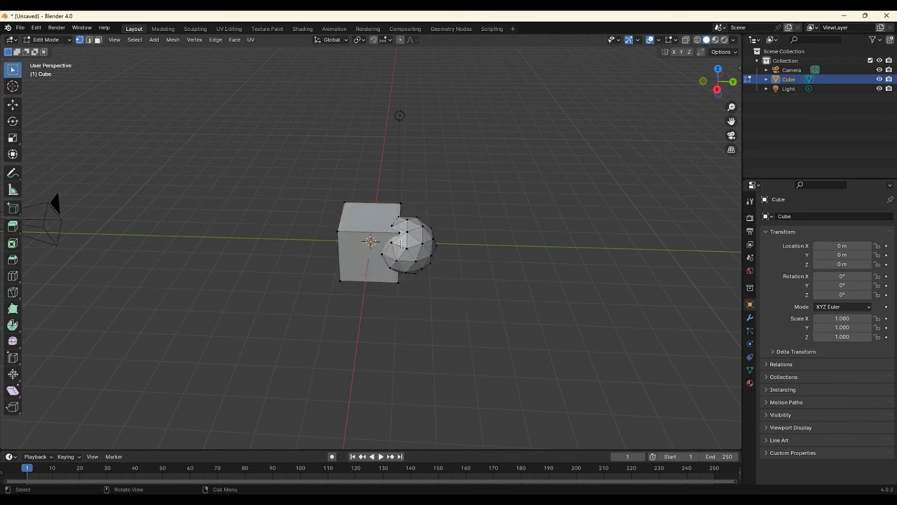
{"action": "left_click_drag", "start_coordinate": [457, 289], "coordinate": [413, 205]}
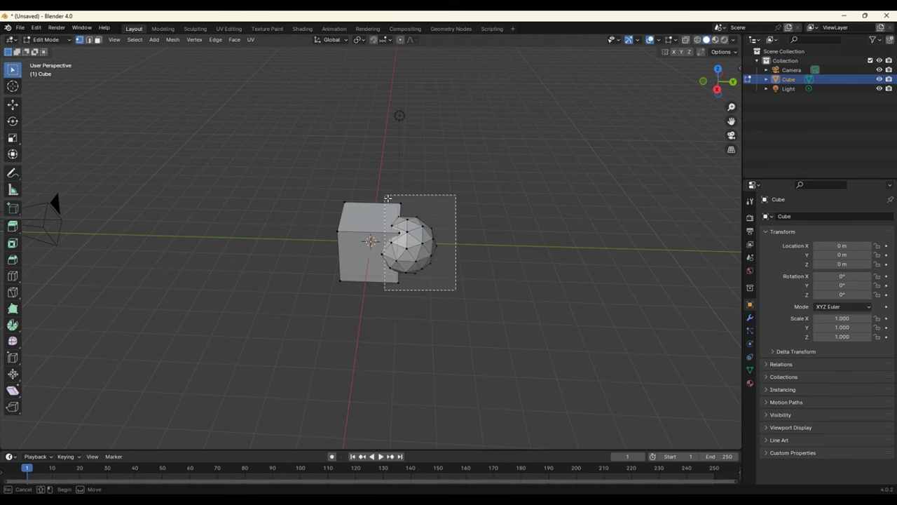
- Pick the sphere and cube pieces separately with Select Linked (L), deselecting in between
{"action": "left_click_drag", "start_coordinate": [413, 205], "coordinate": [376, 196]}
{"action": "middle_click_drag", "start_coordinate": [397, 293], "coordinate": [475, 285]}
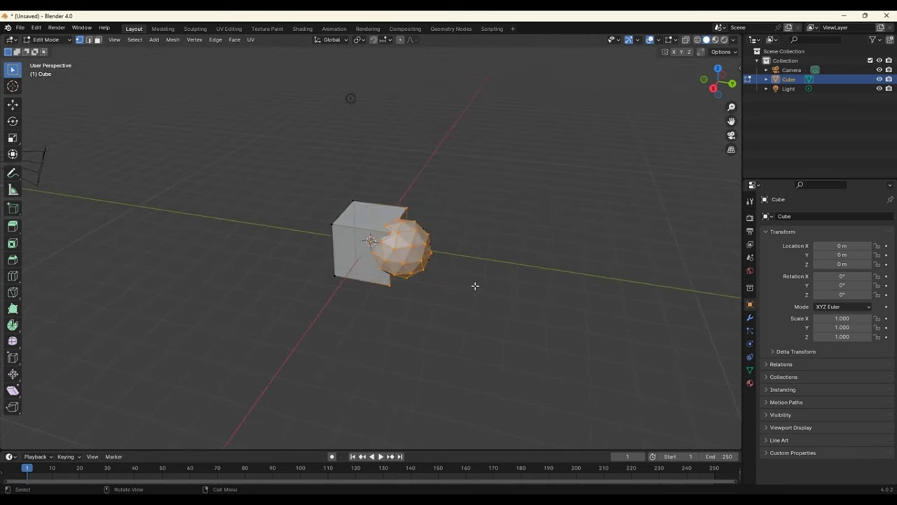
{"action": "left_click", "coordinate": [474, 285]}
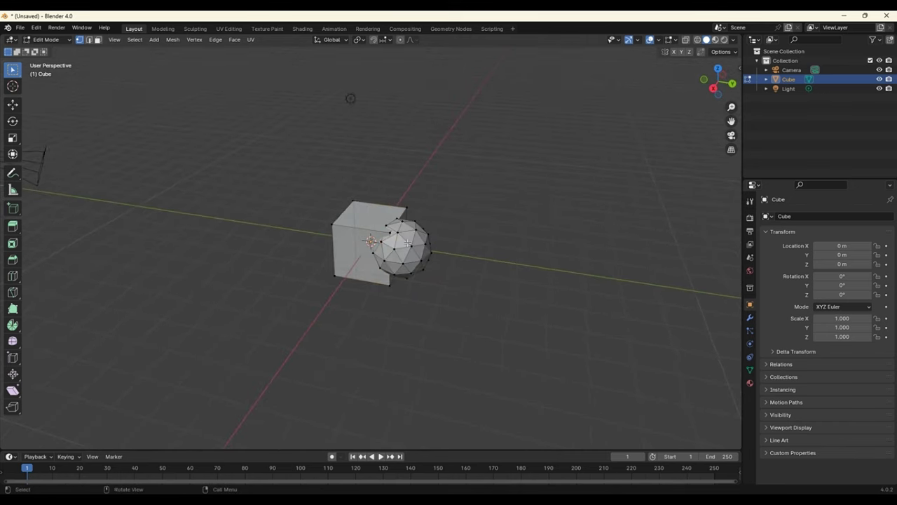
{"action": "key", "text": "ctrl+l"}
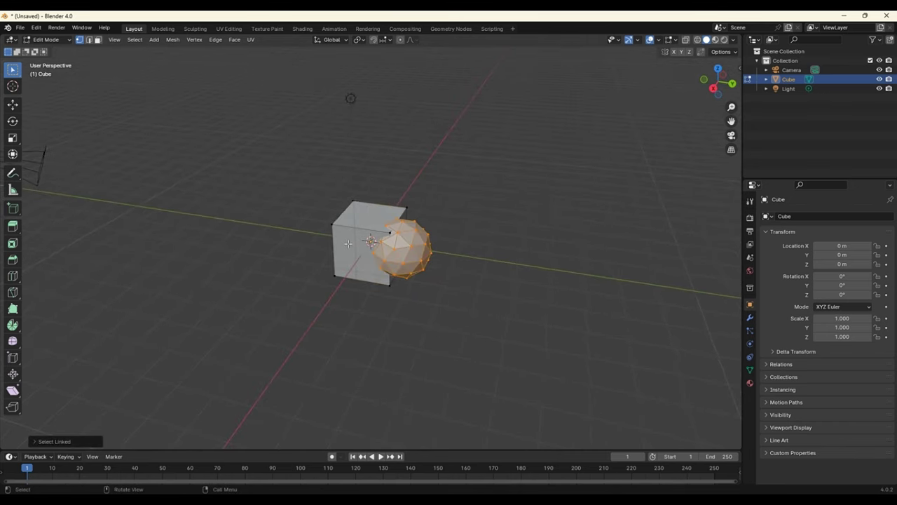
{"action": "key", "text": "l"}
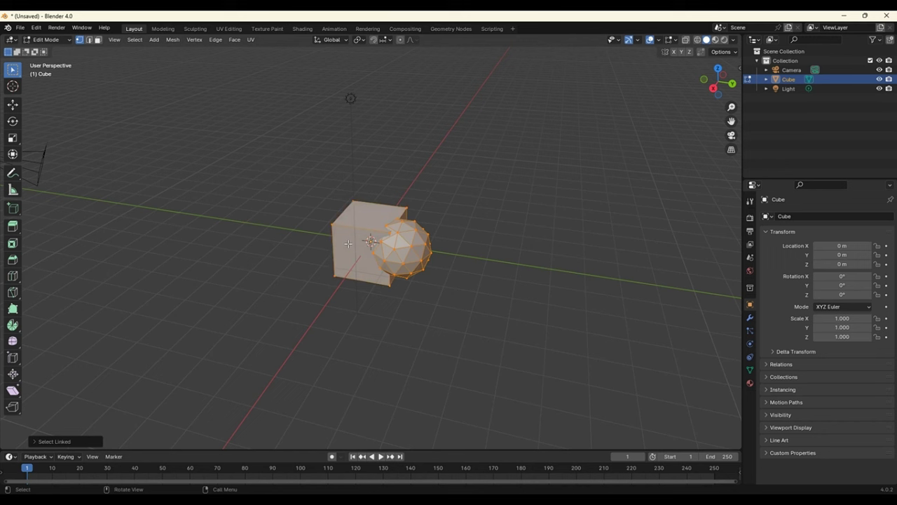
{"action": "left_click", "coordinate": [425, 314]}
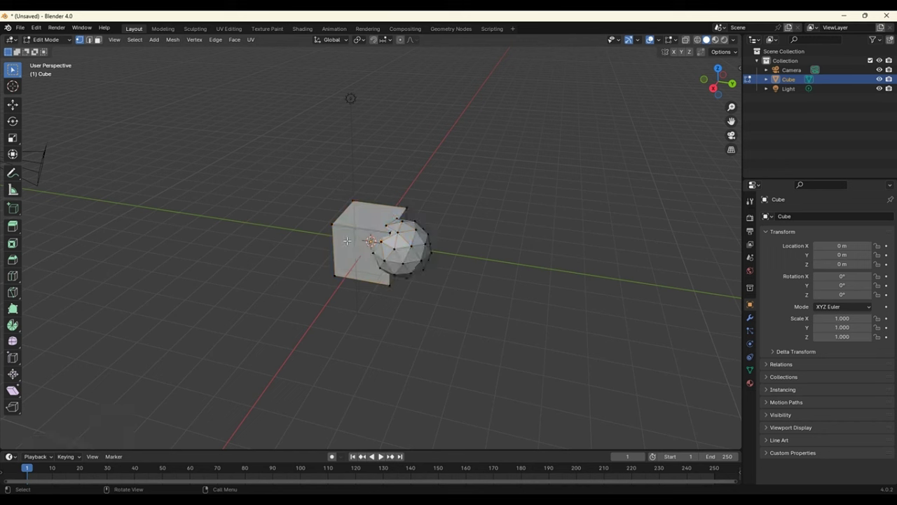
{"action": "key", "text": "l"}
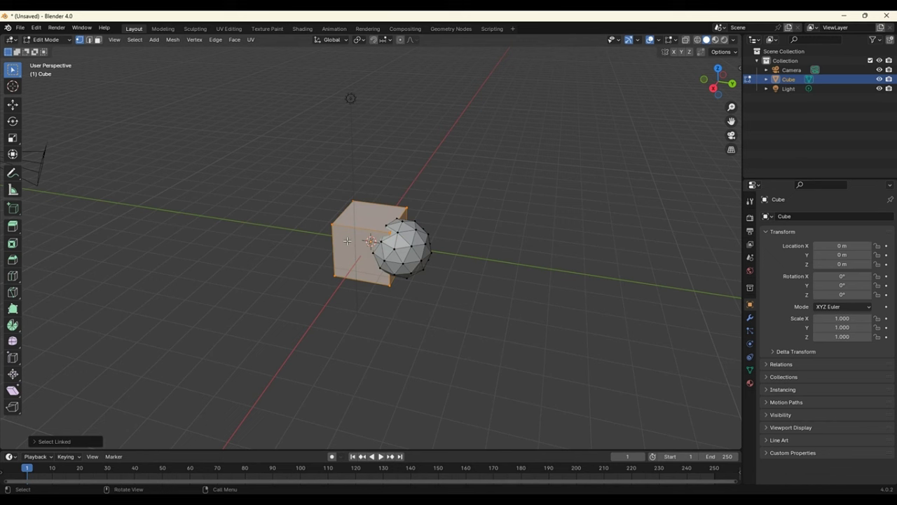
{"action": "left_click", "coordinate": [498, 314]}
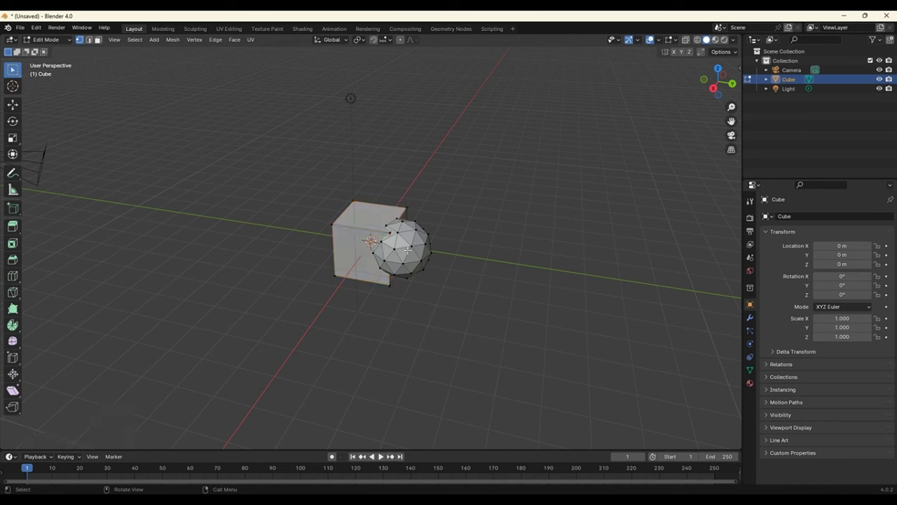
{"action": "key", "text": "l"}
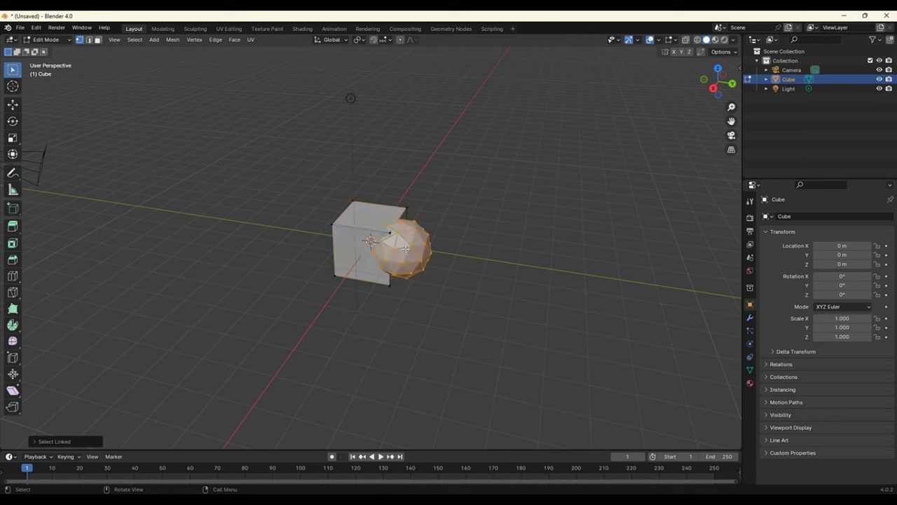
{"action": "left_click", "coordinate": [51, 40]}
{"action": "left_click", "coordinate": [51, 62]}
{"action": "left_click", "coordinate": [45, 40]}
- Return to Object Mode and move the joined object along Y to 4.236 m
{"action": "left_click", "coordinate": [44, 50]}
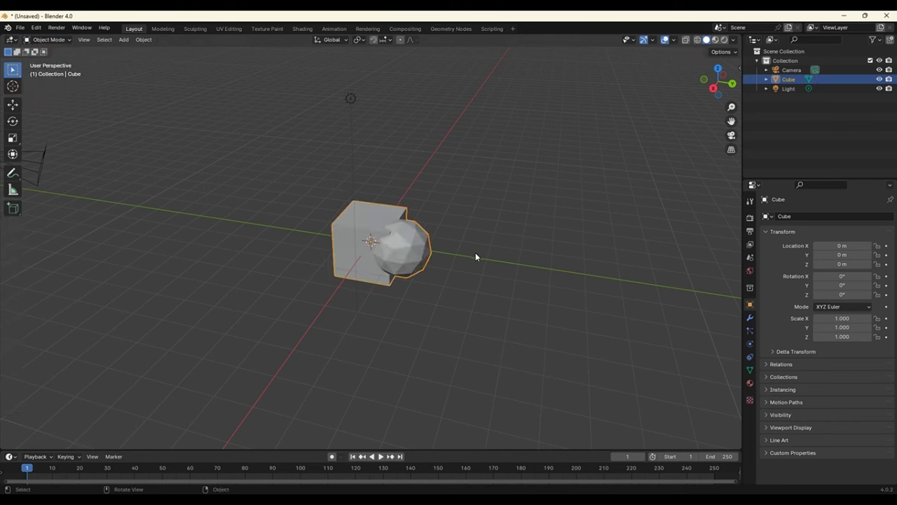
{"action": "left_click", "coordinate": [480, 276]}
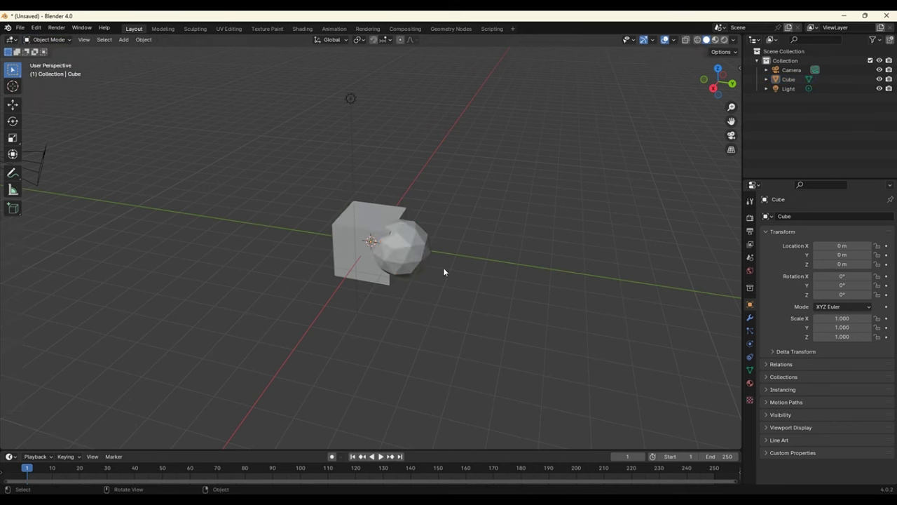
{"action": "left_click", "coordinate": [13, 104]}
{"action": "left_click", "coordinate": [360, 246]}
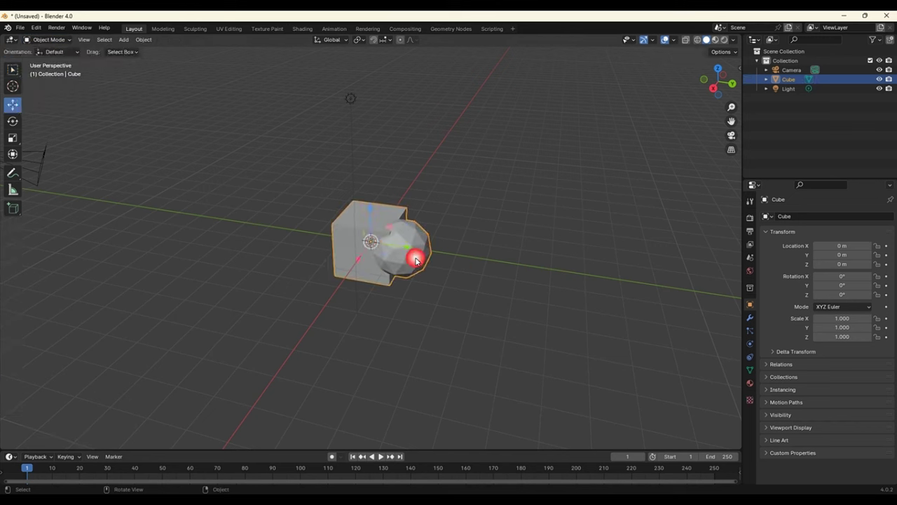
{"action": "left_click_drag", "start_coordinate": [414, 254], "coordinate": [521, 326]}
{"action": "left_click", "coordinate": [521, 324]}
- Add a cone, join it into the cube, and move the result along Y to 5.4066 m
{"action": "key", "text": "shift+a"}
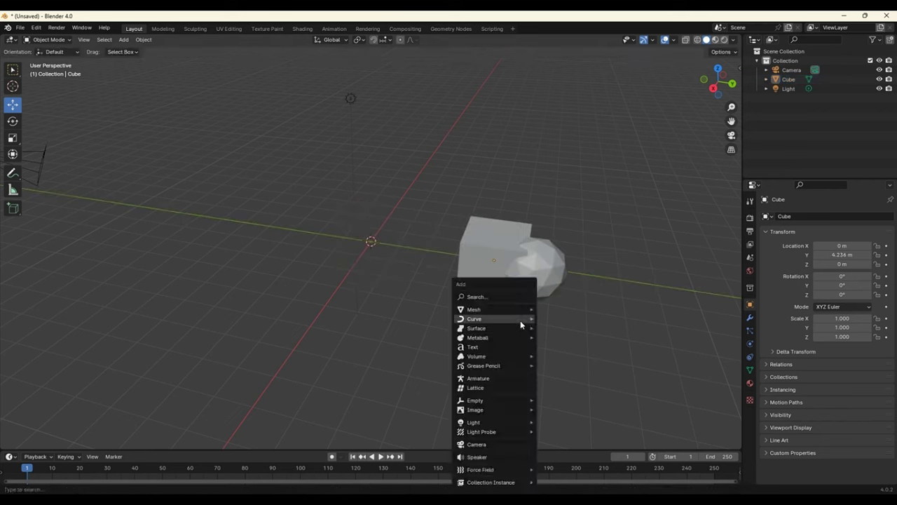
{"action": "mouse_move", "coordinate": [495, 310]}
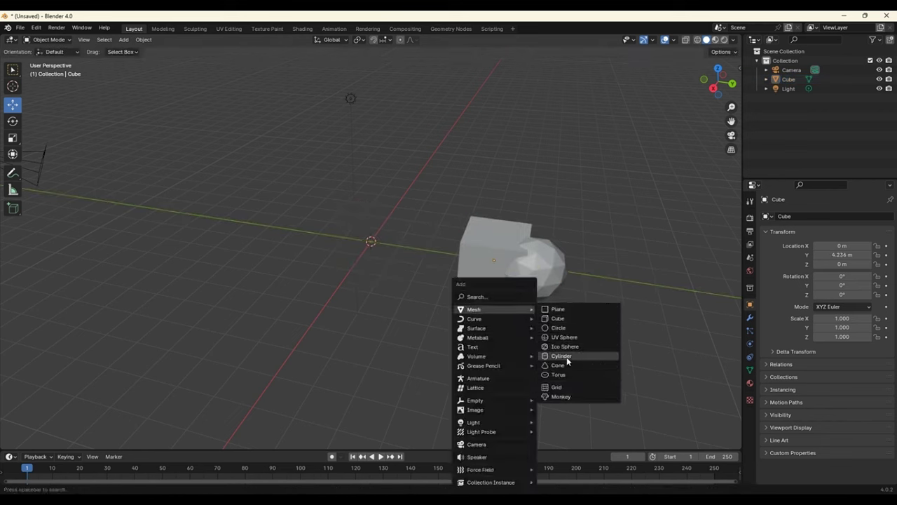
{"action": "left_click", "coordinate": [561, 369]}
{"action": "left_click_drag", "start_coordinate": [329, 249], "coordinate": [309, 243]}
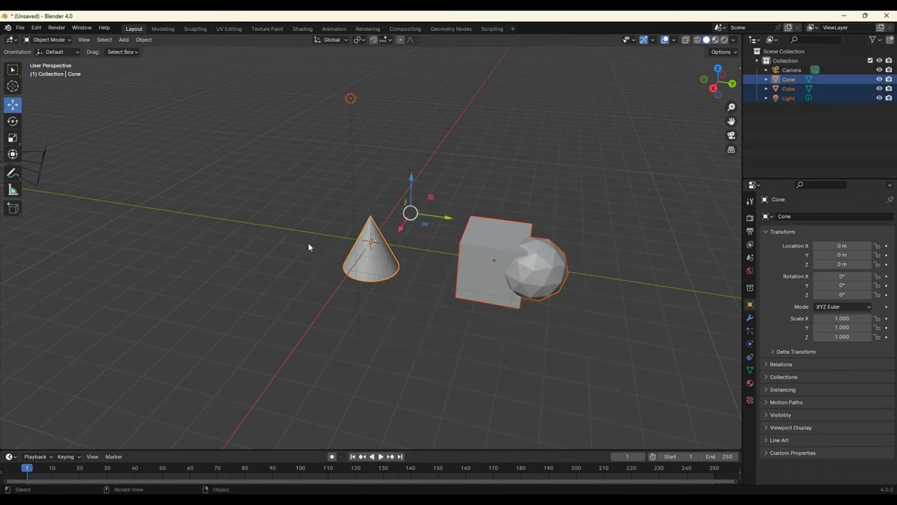
{"action": "left_click", "coordinate": [505, 307]}
{"action": "left_click", "coordinate": [371, 253]}
{"action": "left_click", "coordinate": [491, 266], "text": "shift"}
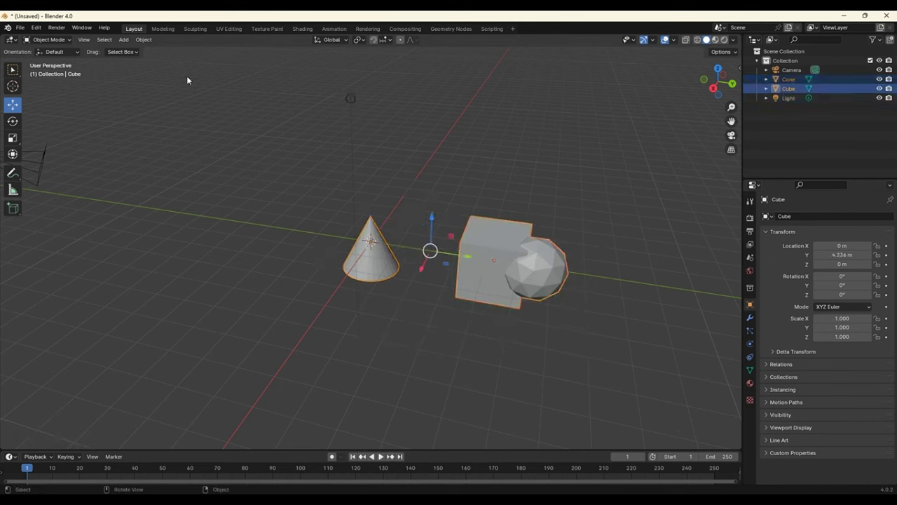
{"action": "left_click", "coordinate": [144, 40]}
{"action": "left_click", "coordinate": [153, 128]}
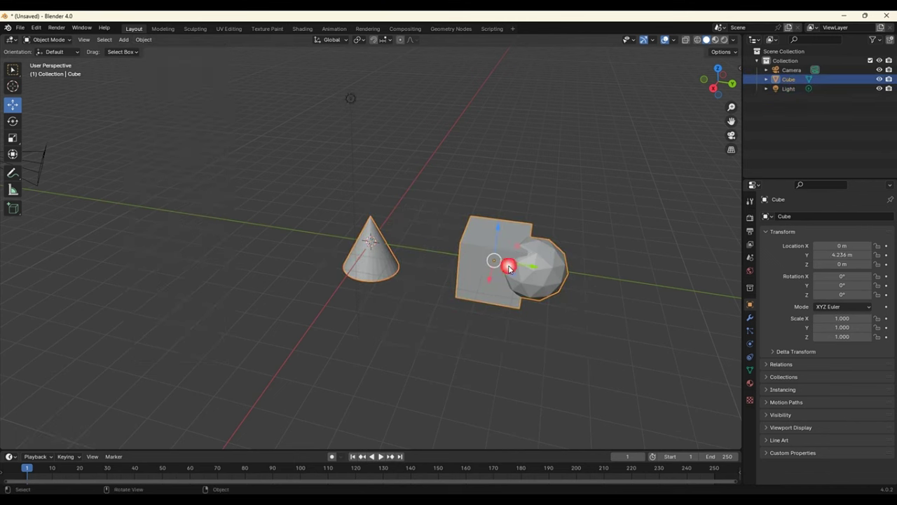
{"action": "key", "text": "g"}
{"action": "left_click", "coordinate": [484, 370]}
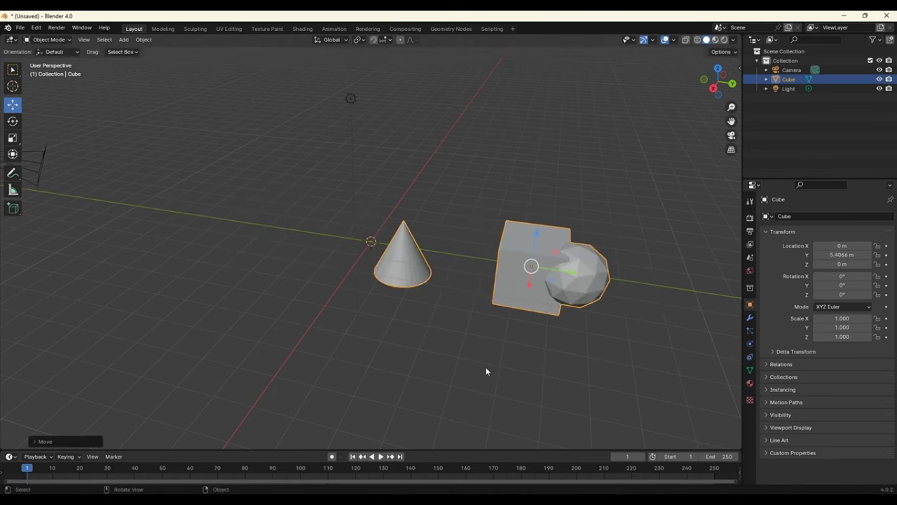
{"action": "left_click", "coordinate": [526, 354]}
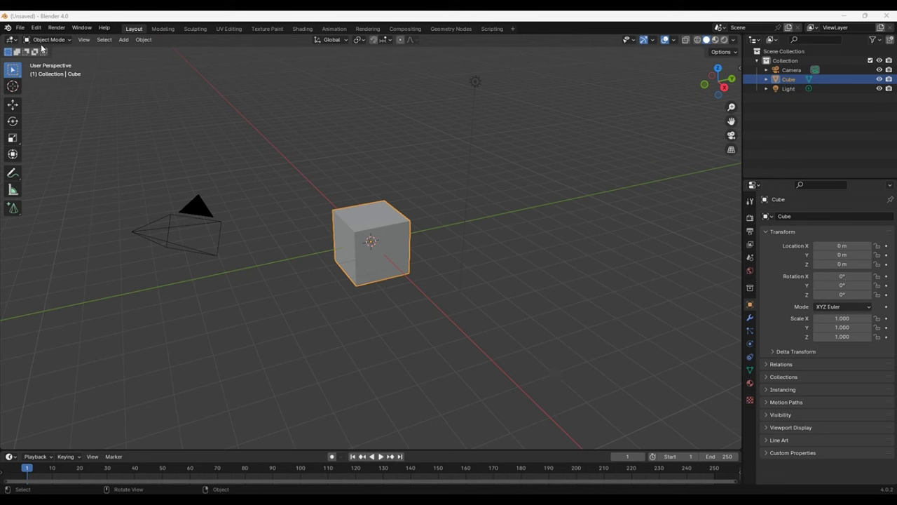
- Try the interactive Add Cube tool in Edit Mode, then return the cube to Object Mode
{"action": "left_click", "coordinate": [42, 39]}
{"action": "left_click", "coordinate": [46, 60]}
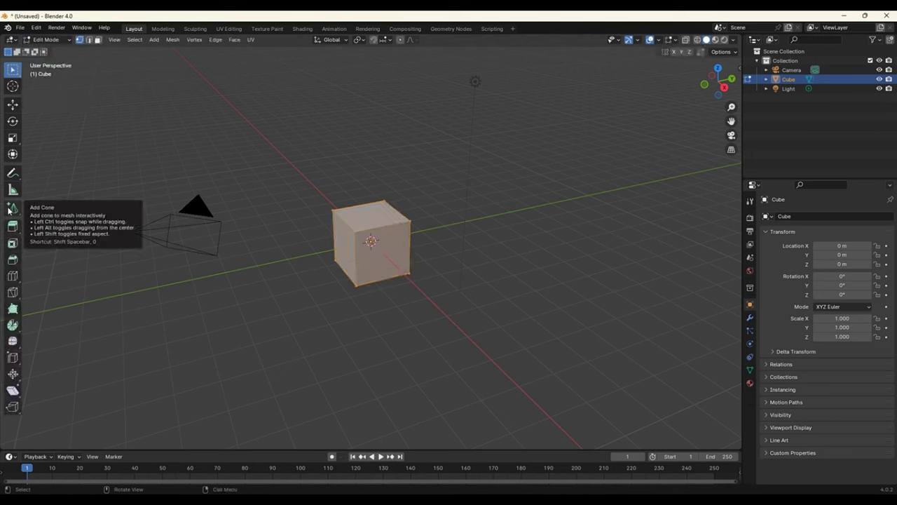
{"action": "left_click", "coordinate": [11, 210]}
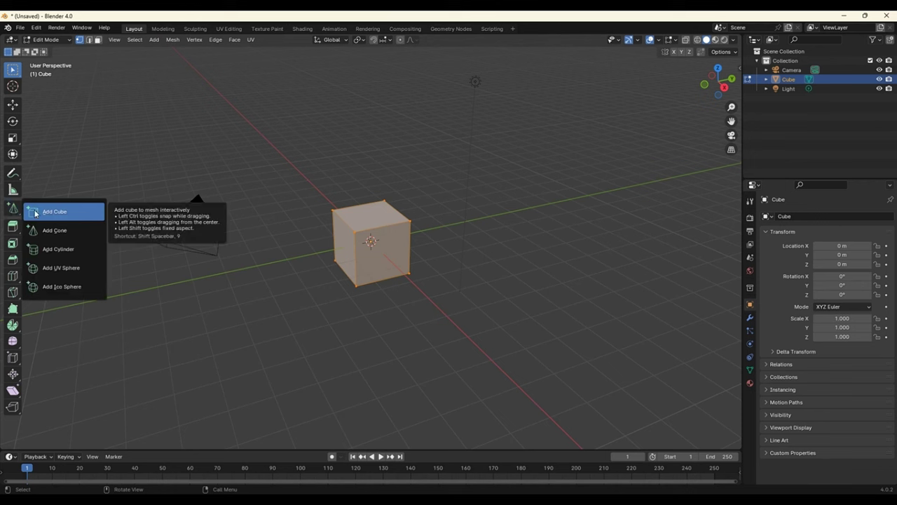
{"action": "left_click", "coordinate": [60, 214]}
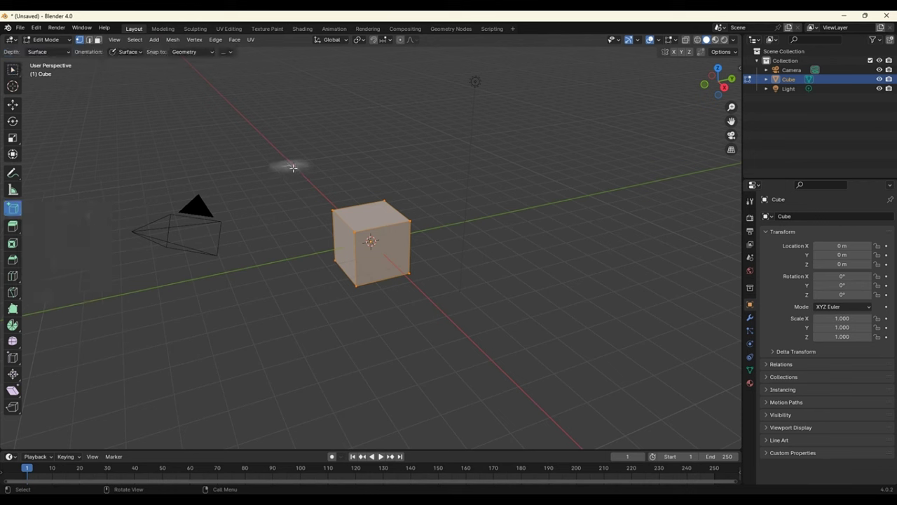
{"action": "right_click", "coordinate": [290, 166]}
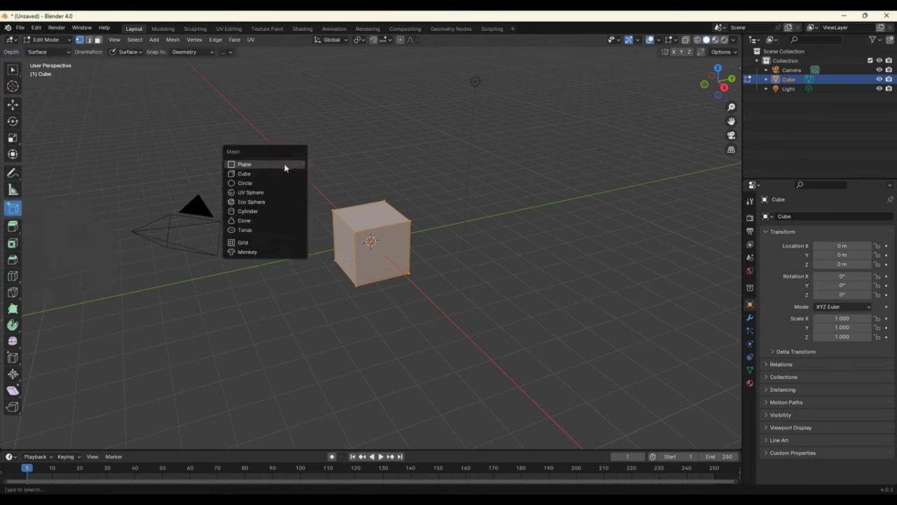
{"action": "key", "text": "Escape"}
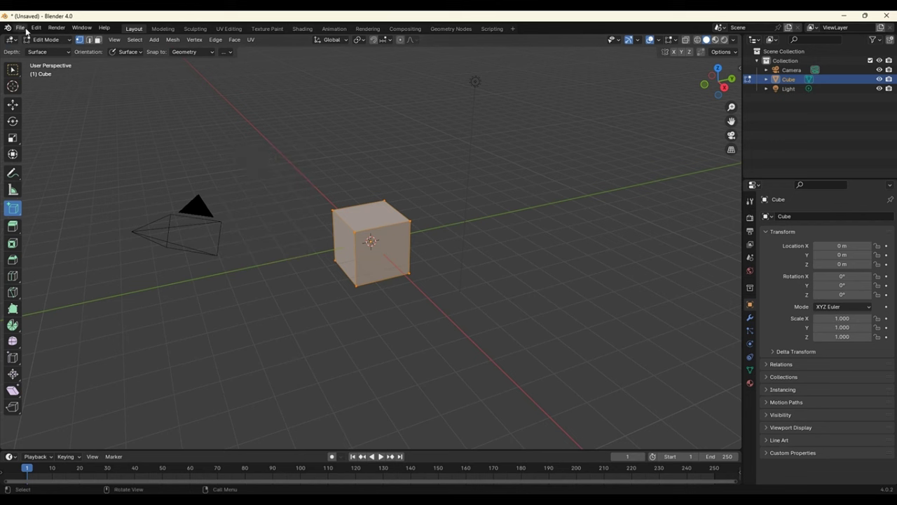
{"action": "key", "text": "Tab"}
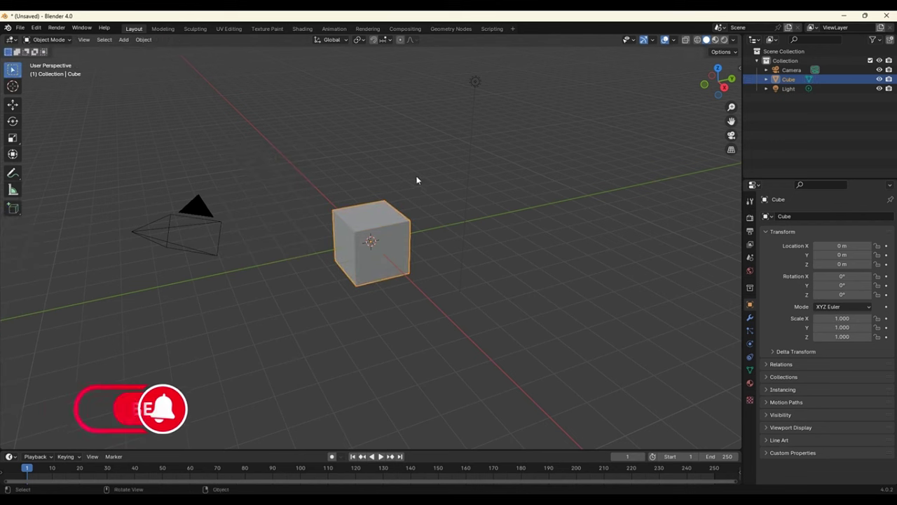
{"action": "key", "text": "shift+a"}
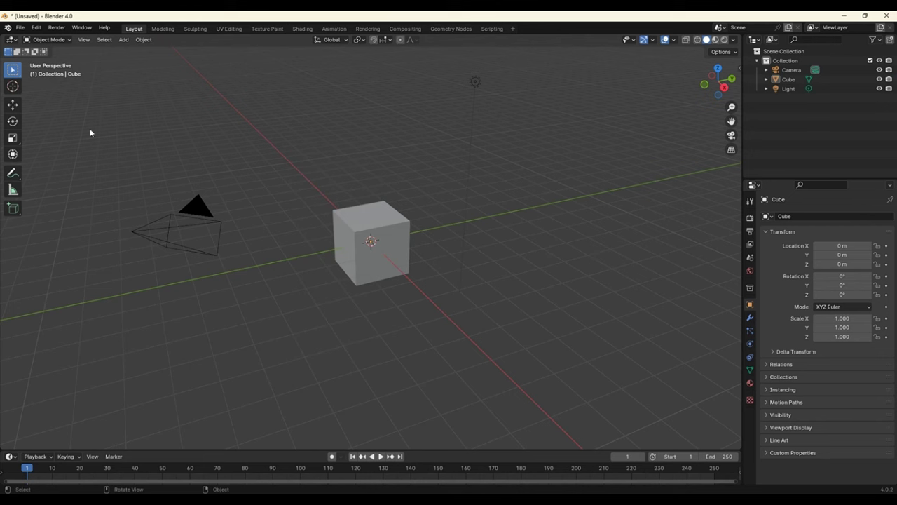
- In Edit Mode, interactively draw a larger box at the upper right of the cube
{"action": "key", "text": "Tab"}
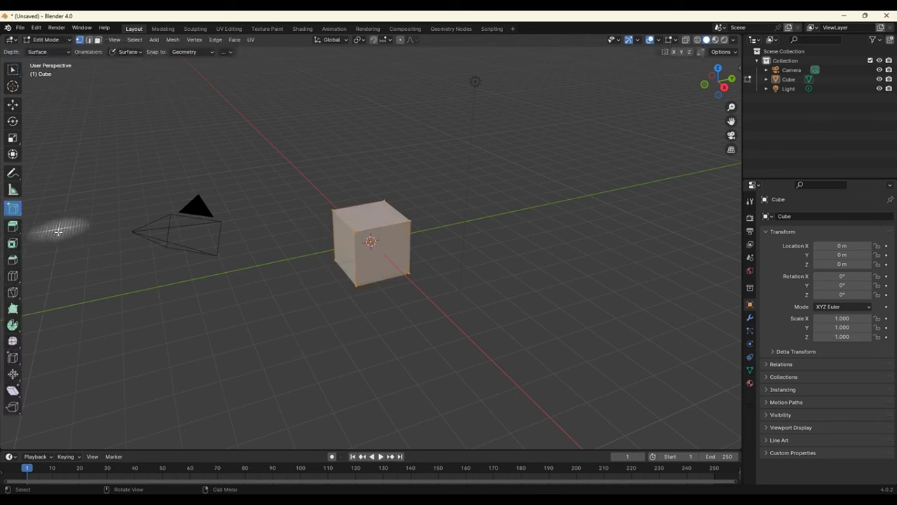
{"action": "left_click", "coordinate": [17, 213]}
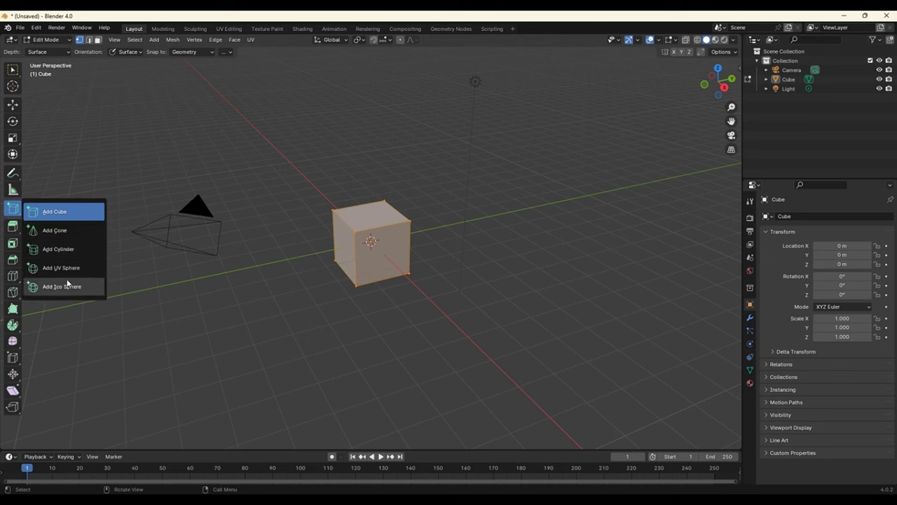
{"action": "left_click", "coordinate": [70, 211]}
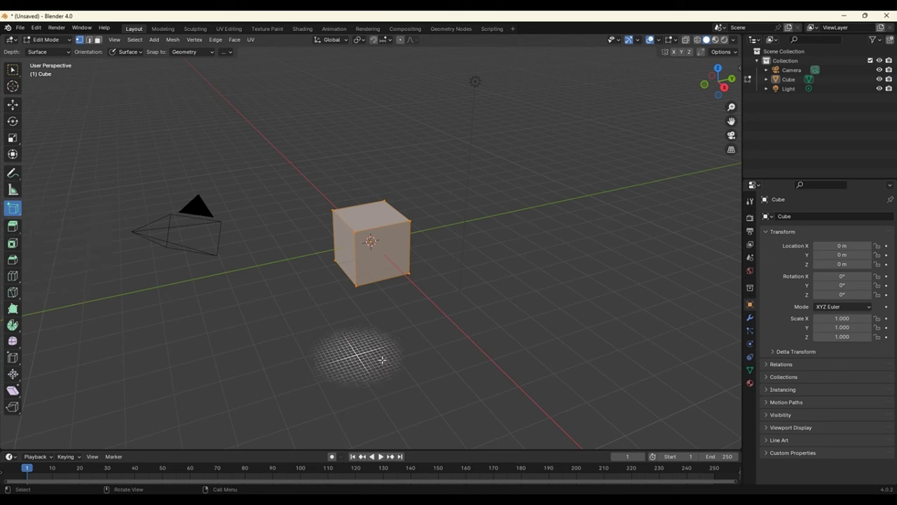
{"action": "key", "text": "alt+a"}
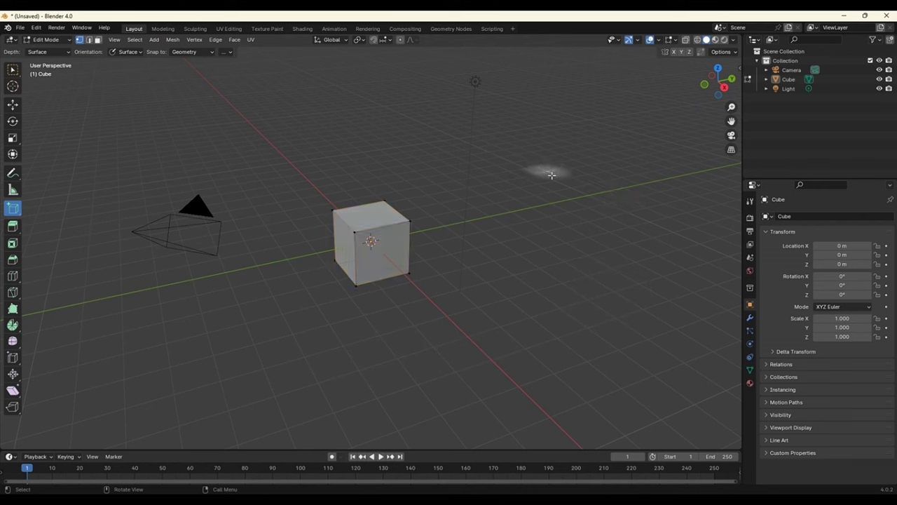
{"action": "left_click_drag", "start_coordinate": [537, 171], "coordinate": [550, 134]}
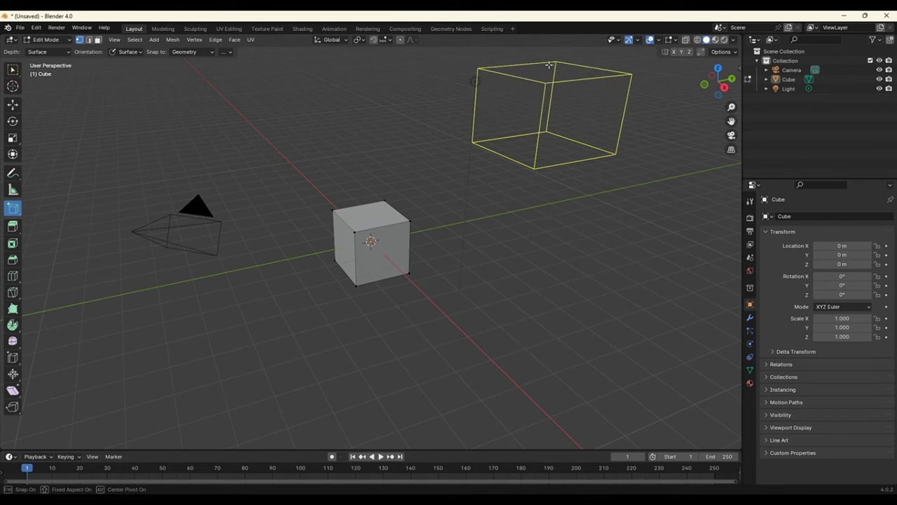
{"action": "left_click", "coordinate": [558, 176]}
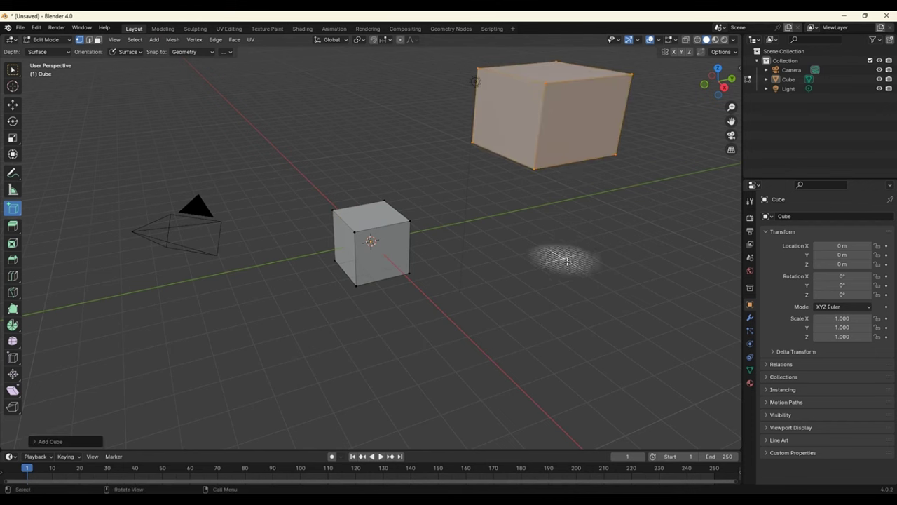
- Draw a cone to the right of the cube with the Add Cone tool
{"action": "left_click", "coordinate": [17, 211]}
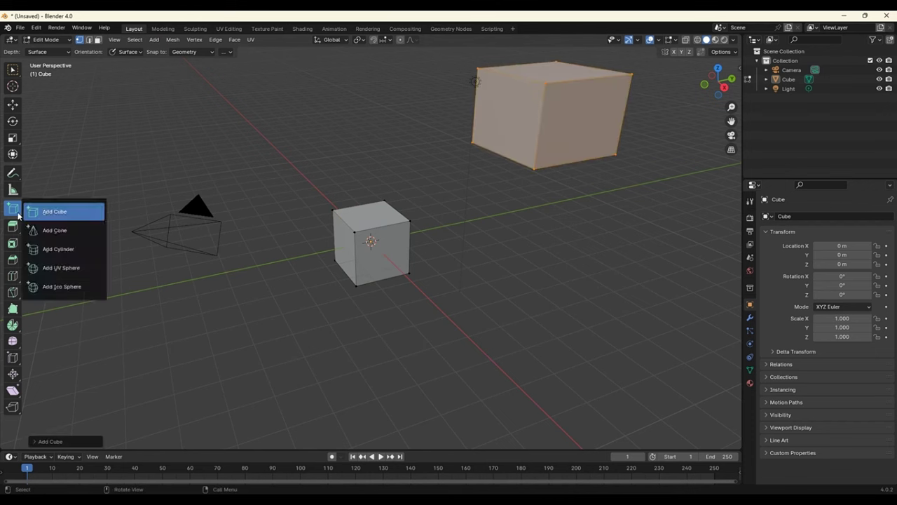
{"action": "left_click", "coordinate": [42, 230]}
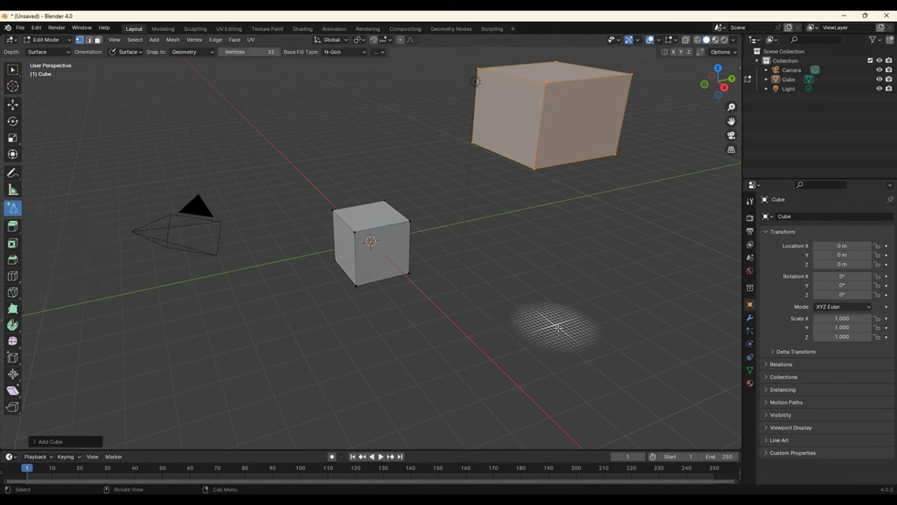
{"action": "left_click_drag", "start_coordinate": [550, 322], "coordinate": [570, 256]}
{"action": "left_click", "coordinate": [563, 186]}
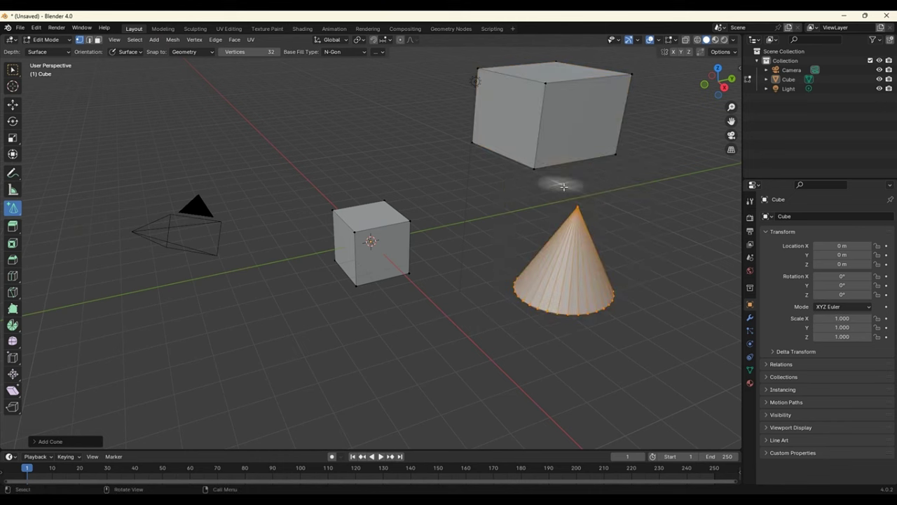
- Draw a cylinder above the camera with the Add Cylinder tool
{"action": "left_click", "coordinate": [14, 209]}
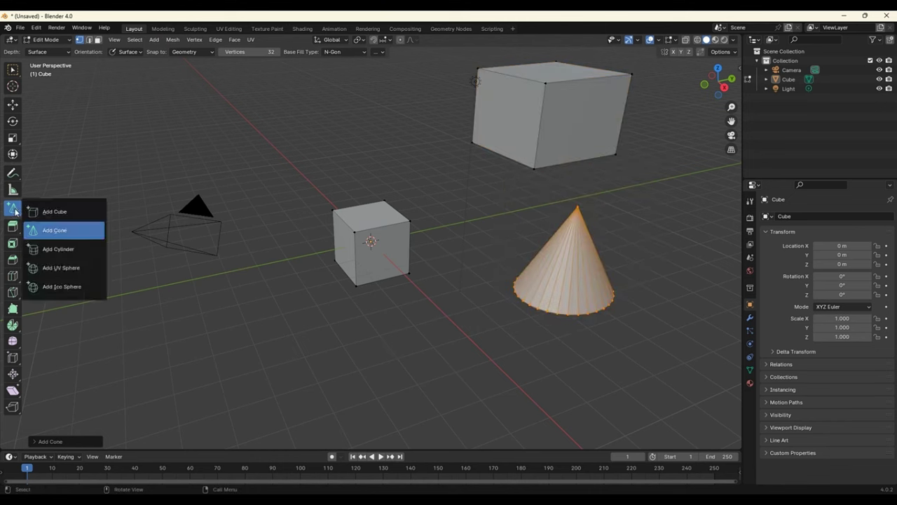
{"action": "left_click", "coordinate": [51, 248]}
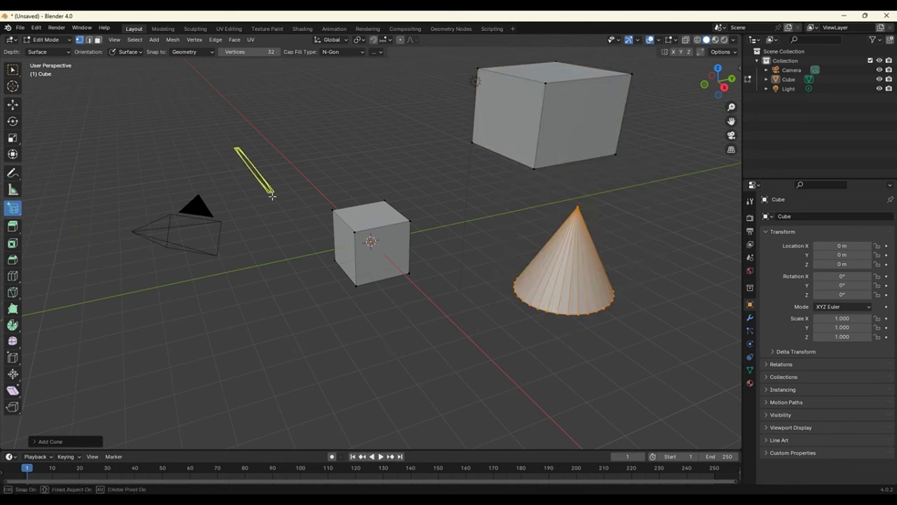
{"action": "left_click_drag", "start_coordinate": [272, 196], "coordinate": [166, 227]}
{"action": "left_click", "coordinate": [148, 103]}
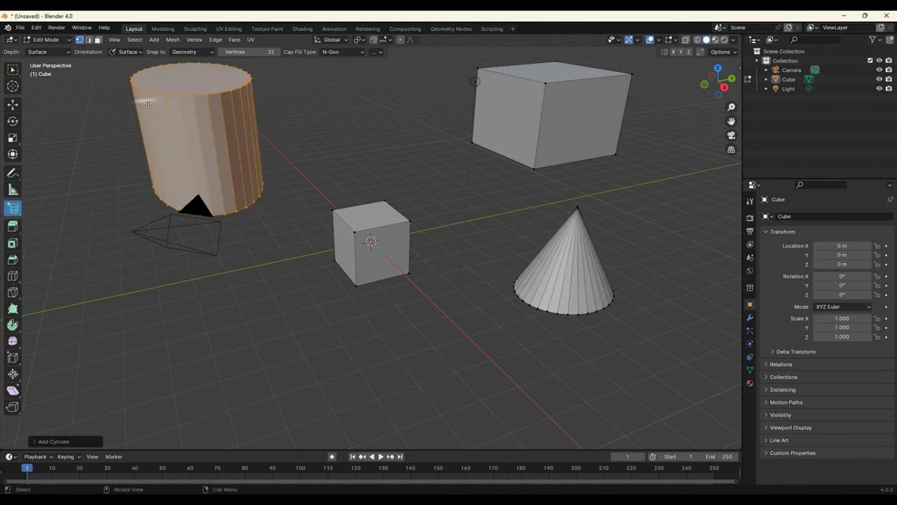
{"action": "left_click", "coordinate": [21, 28]}
- Load a fresh General scene without saving, enter Edit Mode, and select the cube's top face
{"action": "left_click", "coordinate": [126, 38]}
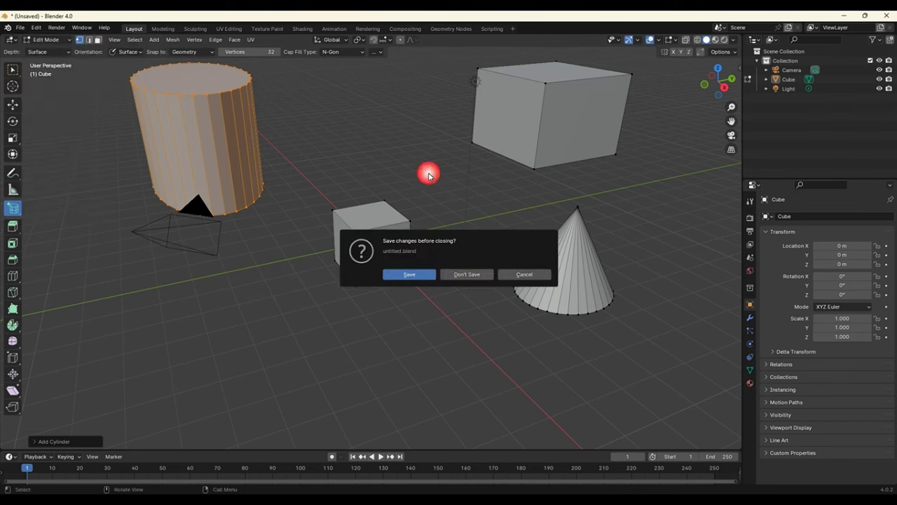
{"action": "left_click", "coordinate": [467, 274]}
{"action": "left_click", "coordinate": [48, 40]}
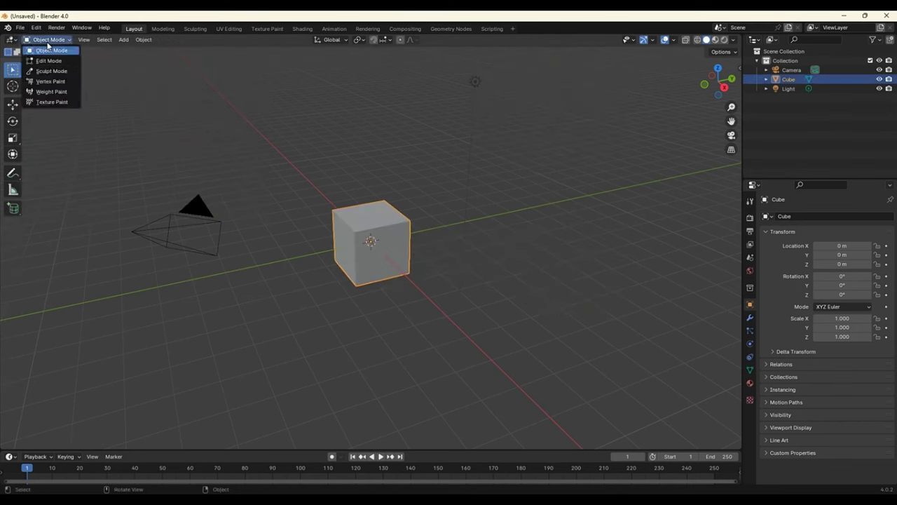
{"action": "left_click", "coordinate": [62, 62]}
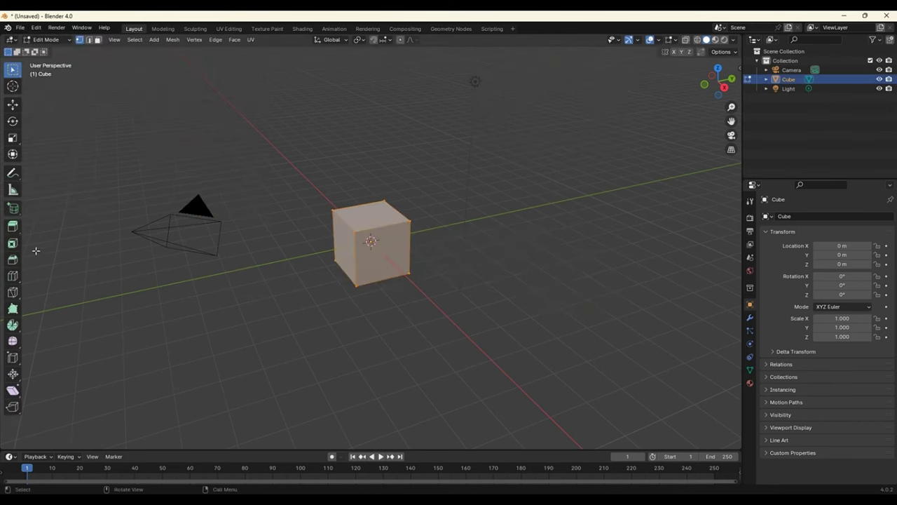
{"action": "left_click", "coordinate": [13, 229]}
{"action": "left_click", "coordinate": [483, 267]}
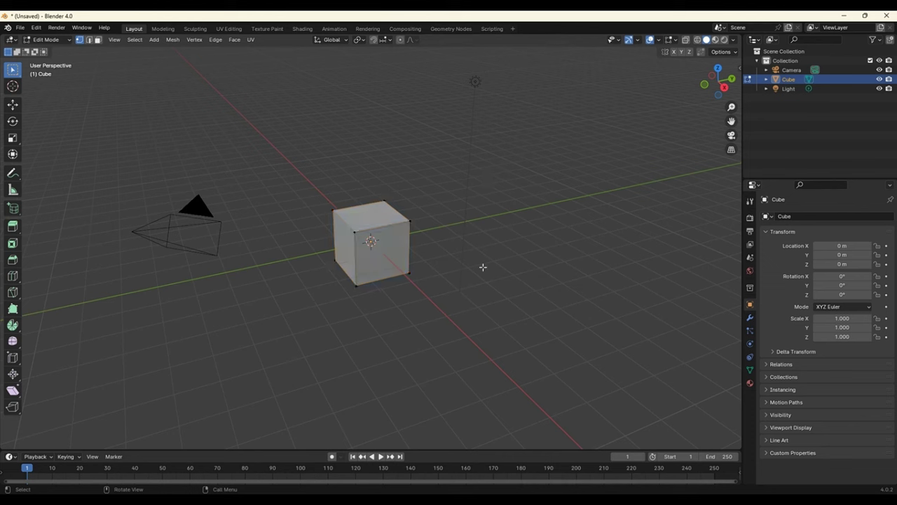
{"action": "left_click", "coordinate": [98, 40]}
{"action": "left_click", "coordinate": [521, 240]}
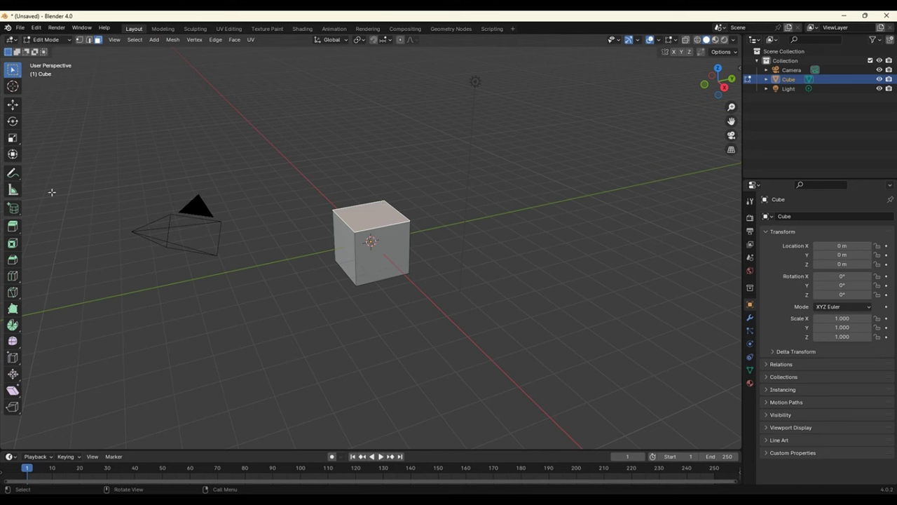
- Extrude the cube's top face upward three times with Extrude Region into a tall tower
{"action": "left_click", "coordinate": [14, 228]}
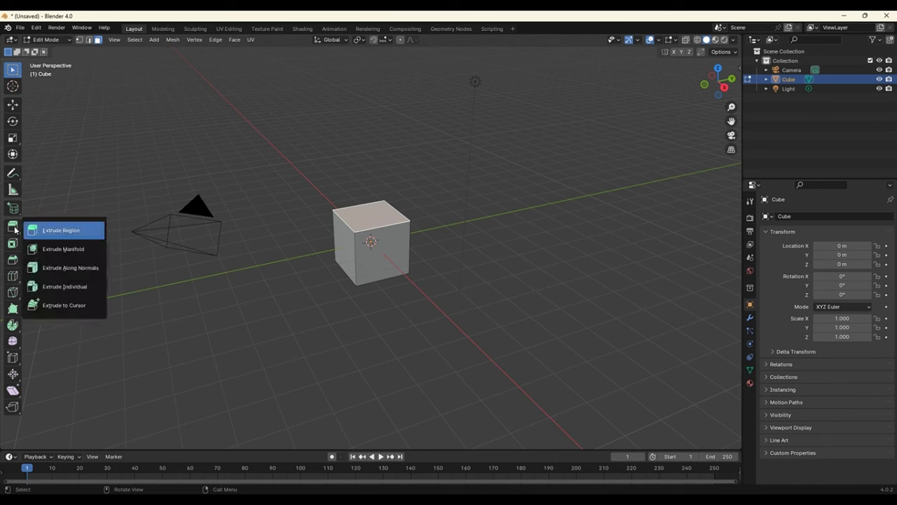
{"action": "left_click", "coordinate": [73, 228]}
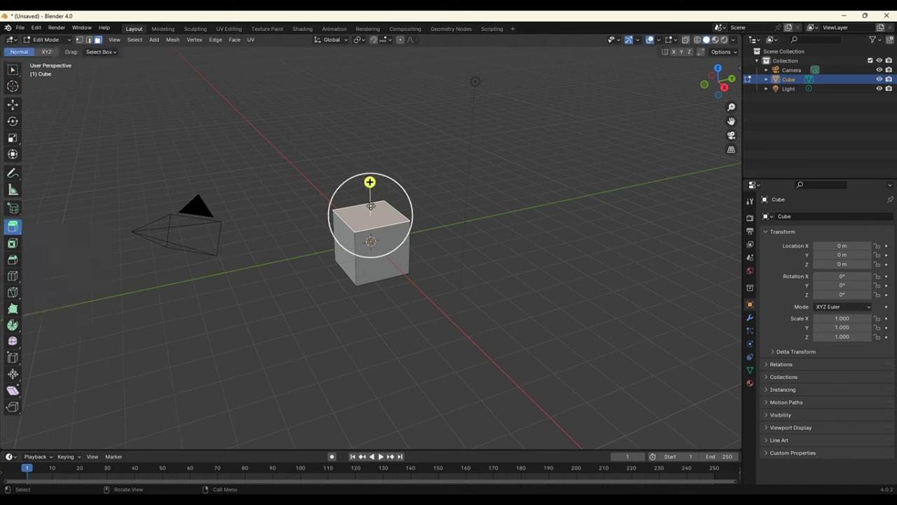
{"action": "left_click_drag", "start_coordinate": [370, 184], "coordinate": [375, 77]}
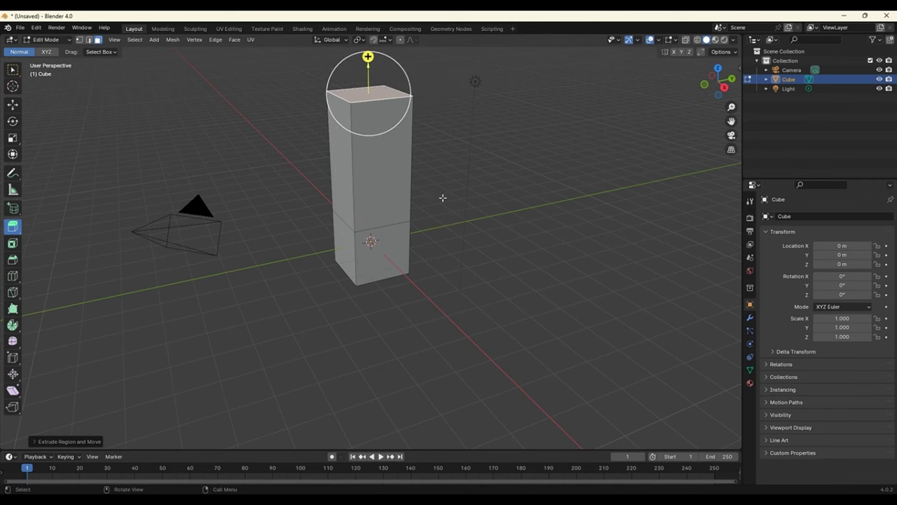
{"action": "scroll", "coordinate": [449, 202], "scroll_direction": "down", "scroll_amount": 2}
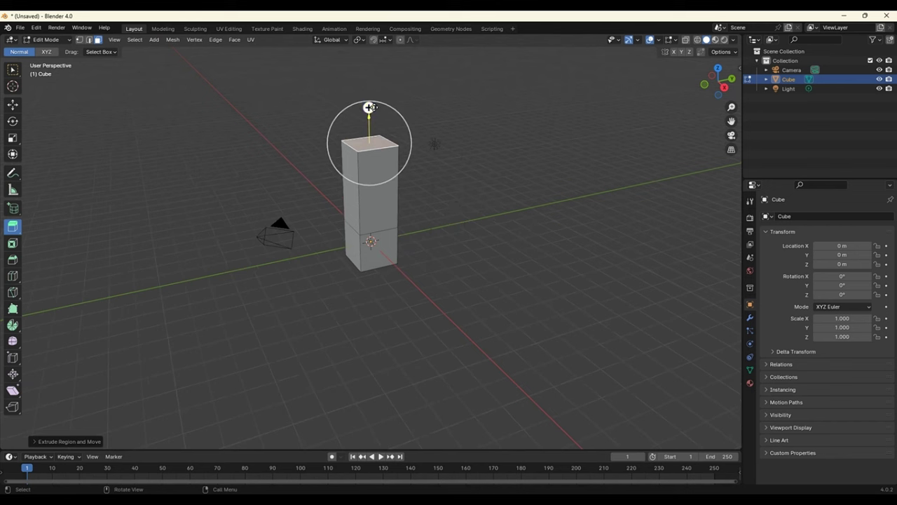
{"action": "left_click_drag", "start_coordinate": [369, 108], "coordinate": [373, 46]}
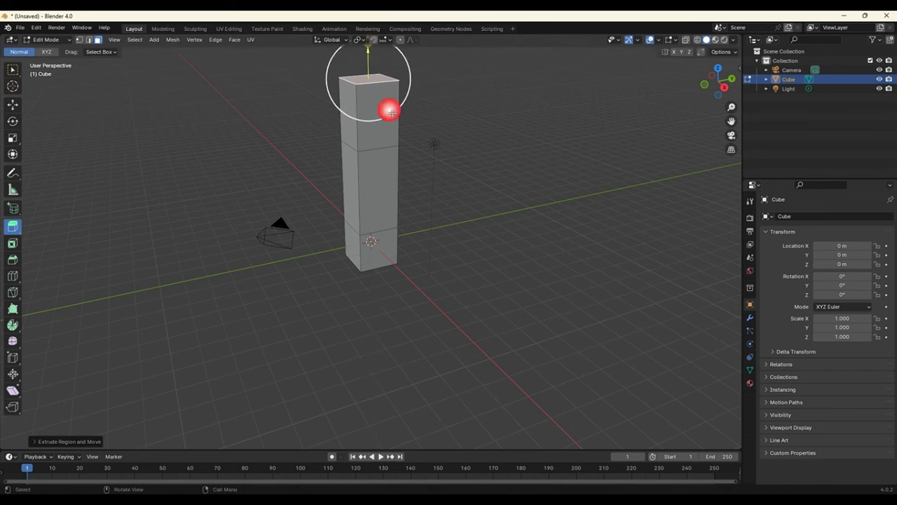
{"action": "scroll", "coordinate": [498, 220], "scroll_direction": "down", "scroll_amount": 3}
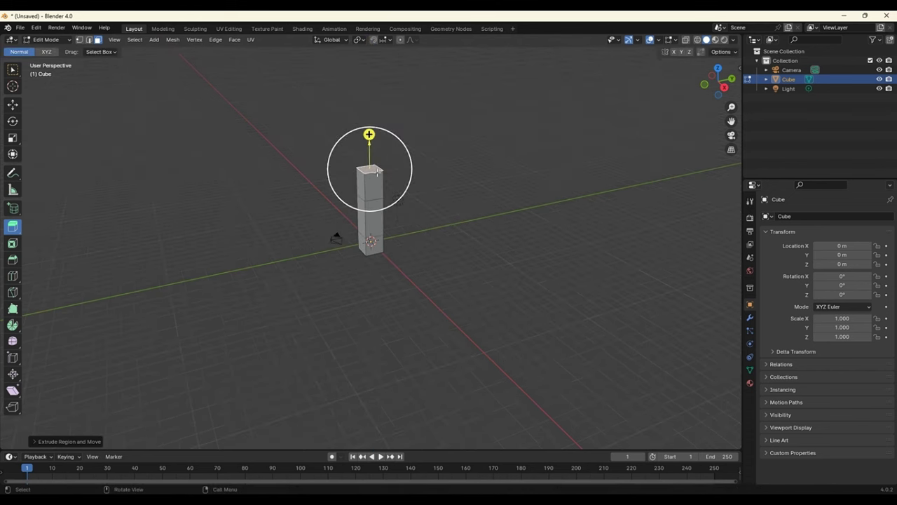
{"action": "left_click_drag", "start_coordinate": [371, 136], "coordinate": [370, 91]}
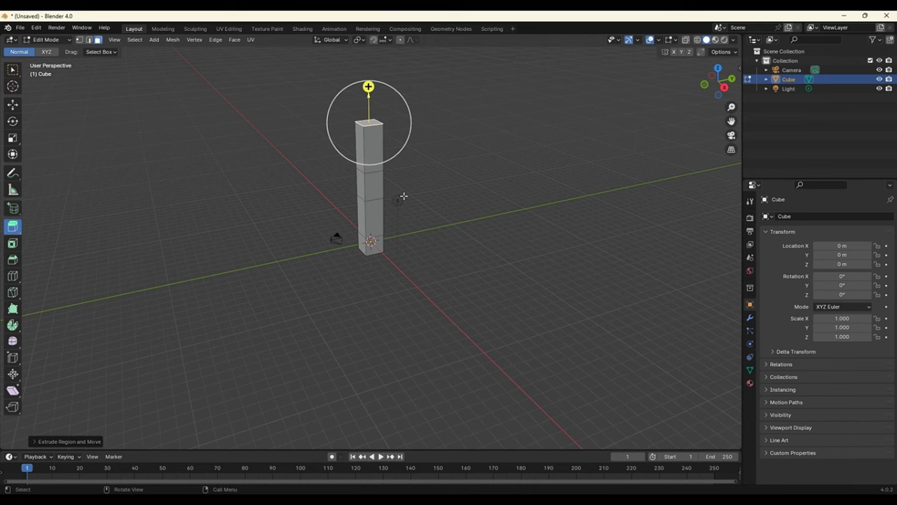
{"action": "left_click", "coordinate": [378, 153]}
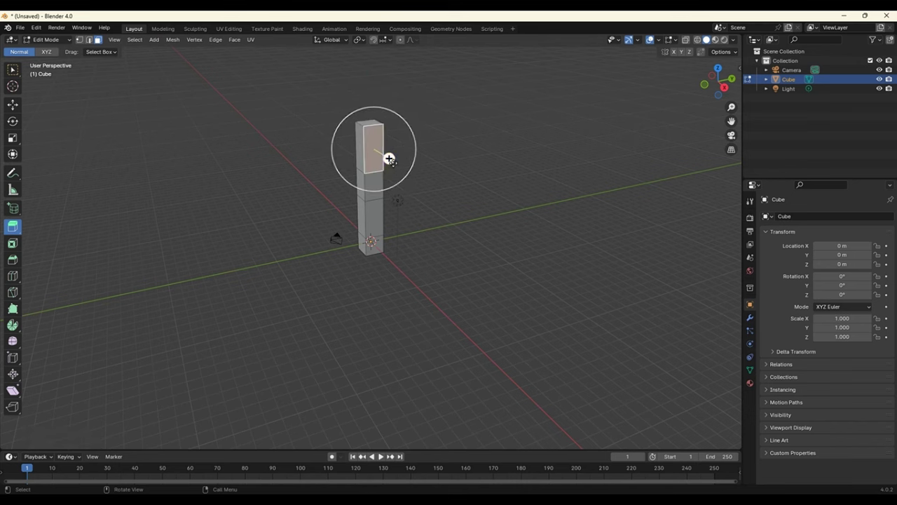
- Extrude a tower side face into an arm, undo it, and extrude one far right instead
{"action": "left_click_drag", "start_coordinate": [390, 159], "coordinate": [486, 253]}
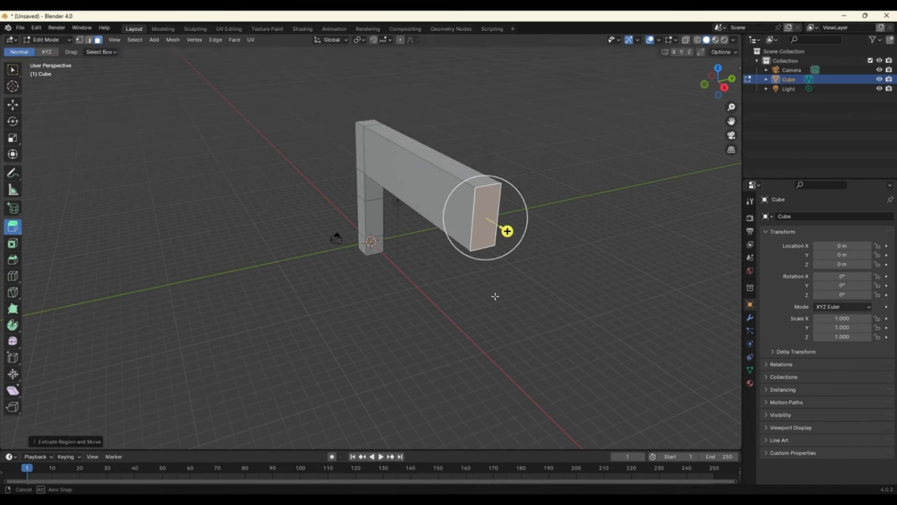
{"action": "middle_click_drag", "start_coordinate": [495, 297], "coordinate": [562, 260]}
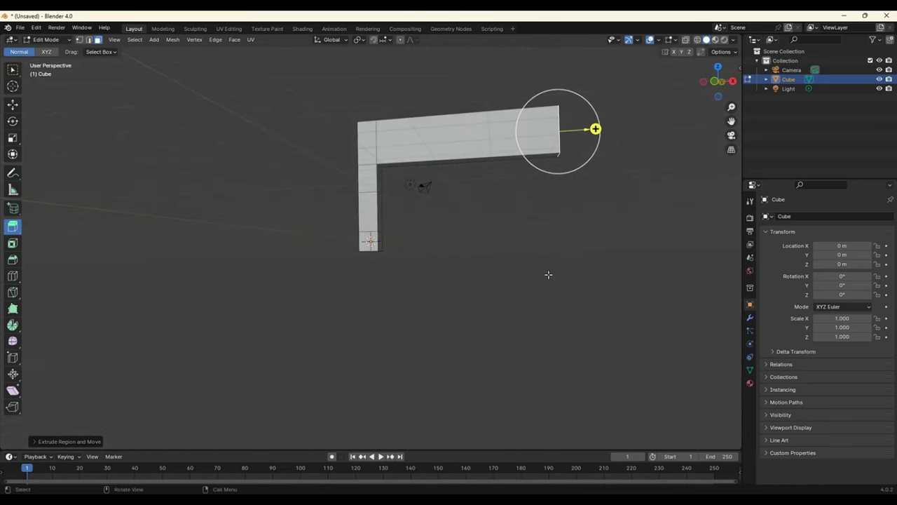
{"action": "key", "text": "ctrl+z"}
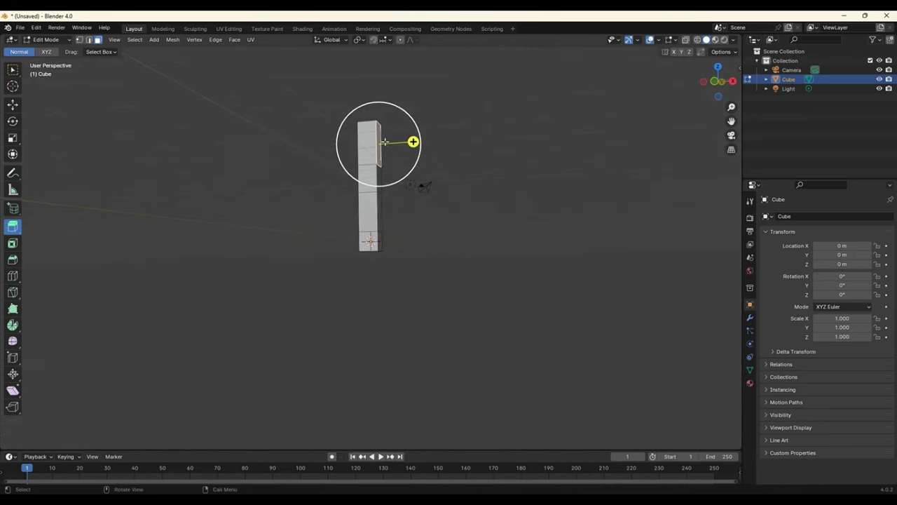
{"action": "left_click_drag", "start_coordinate": [413, 142], "coordinate": [659, 149]}
{"action": "mouse_move", "coordinate": [626, 196]}
{"action": "middle_mouse_down"}
{"action": "mouse_move", "coordinate": [621, 150]}
{"action": "mouse_move", "coordinate": [491, 215]}
{"action": "mouse_move", "coordinate": [469, 251]}
{"action": "mouse_move", "coordinate": [384, 190]}
{"action": "middle_mouse_up"}
- Extrude the vertical leg's side face and lower face into two more long arms
{"action": "left_click", "coordinate": [375, 200]}
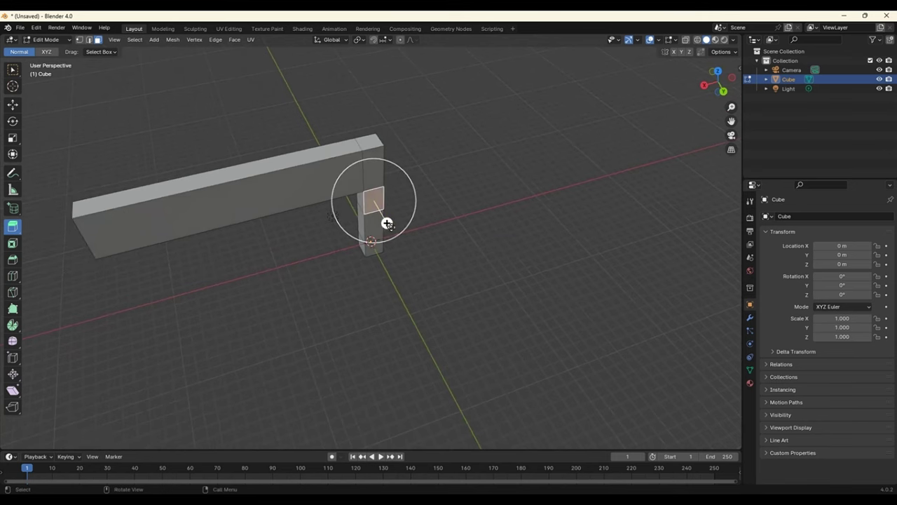
{"action": "left_click_drag", "start_coordinate": [386, 220], "coordinate": [496, 370]}
{"action": "left_click", "coordinate": [495, 370]}
{"action": "mouse_move", "coordinate": [496, 370]}
{"action": "middle_mouse_down"}
{"action": "mouse_move", "coordinate": [540, 320]}
{"action": "mouse_move", "coordinate": [446, 302]}
{"action": "mouse_move", "coordinate": [375, 206]}
{"action": "middle_mouse_up"}
{"action": "left_click", "coordinate": [346, 226]}
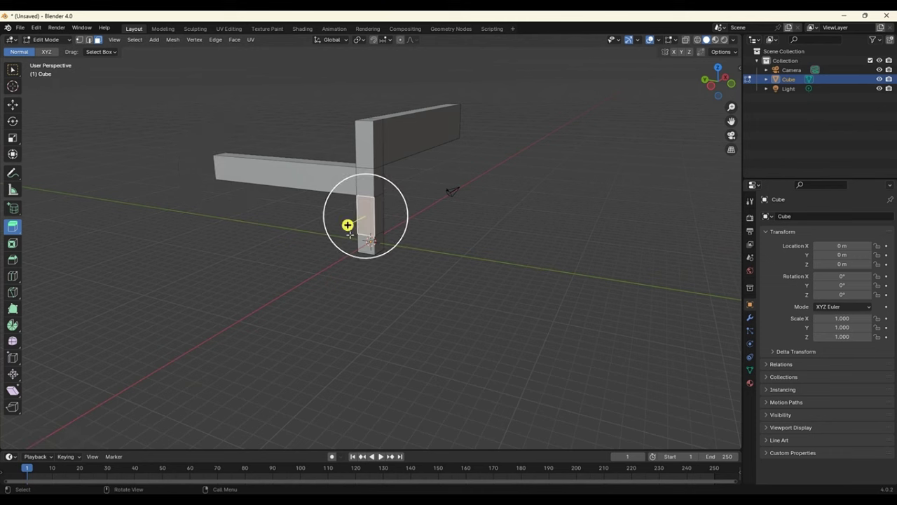
{"action": "key", "text": "e"}
{"action": "left_click", "coordinate": [189, 315]}
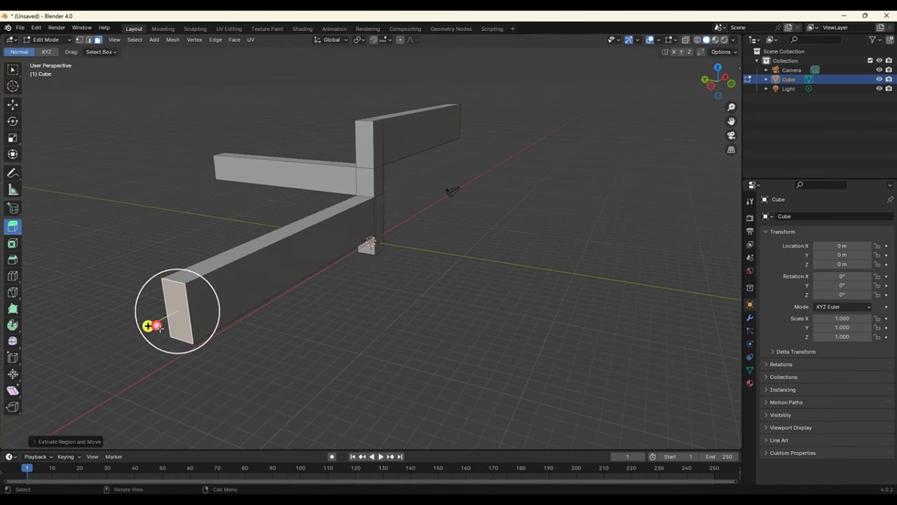
- Extrude the junction face into a fourth long arm
{"action": "middle_click_drag", "start_coordinate": [477, 230], "coordinate": [377, 179]}
{"action": "left_click", "coordinate": [377, 180]}
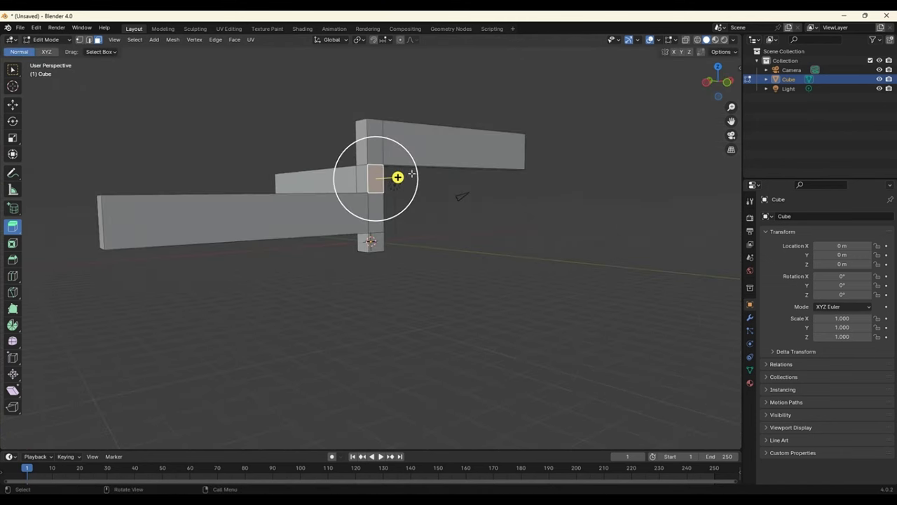
{"action": "left_click_drag", "start_coordinate": [399, 176], "coordinate": [571, 235]}
{"action": "left_click", "coordinate": [519, 296]}
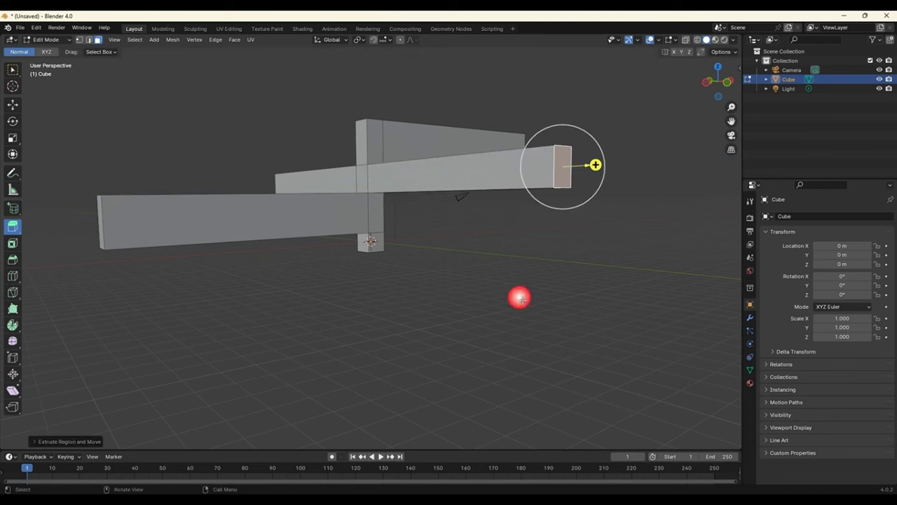
{"action": "mouse_move", "coordinate": [519, 296]}
{"action": "middle_mouse_down"}
{"action": "mouse_move", "coordinate": [507, 260]}
{"action": "mouse_move", "coordinate": [499, 321]}
{"action": "middle_mouse_up"}
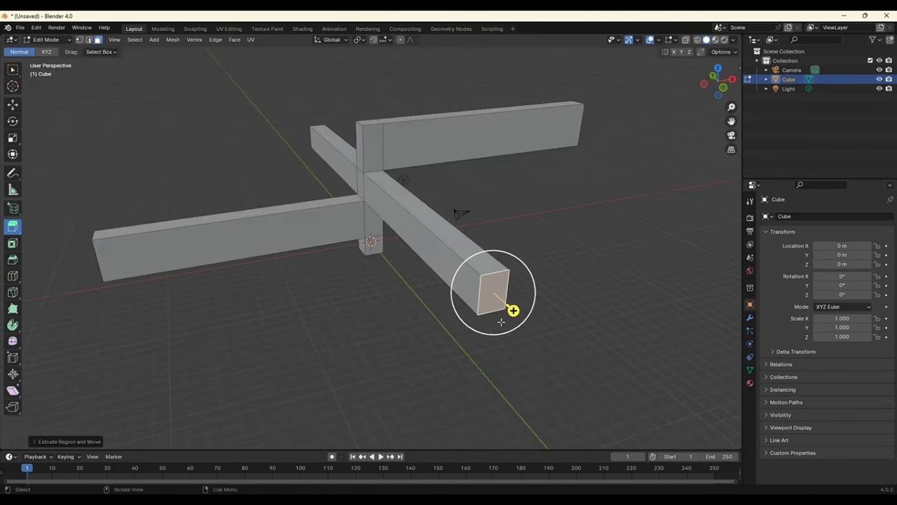
{"action": "left_click", "coordinate": [8, 229]}
- Discard the arm mesh for a new General scene, enter Edit Mode, and select all faces
{"action": "left_click", "coordinate": [20, 28]}
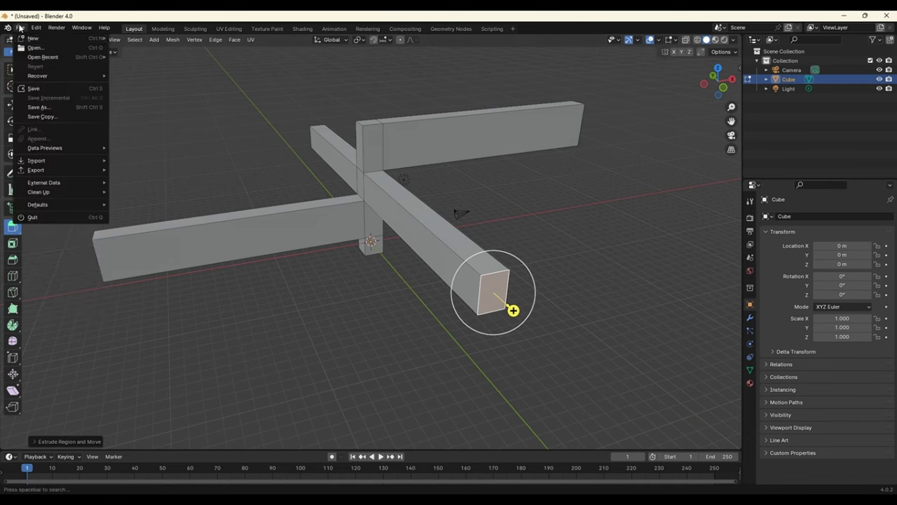
{"action": "left_click", "coordinate": [147, 39]}
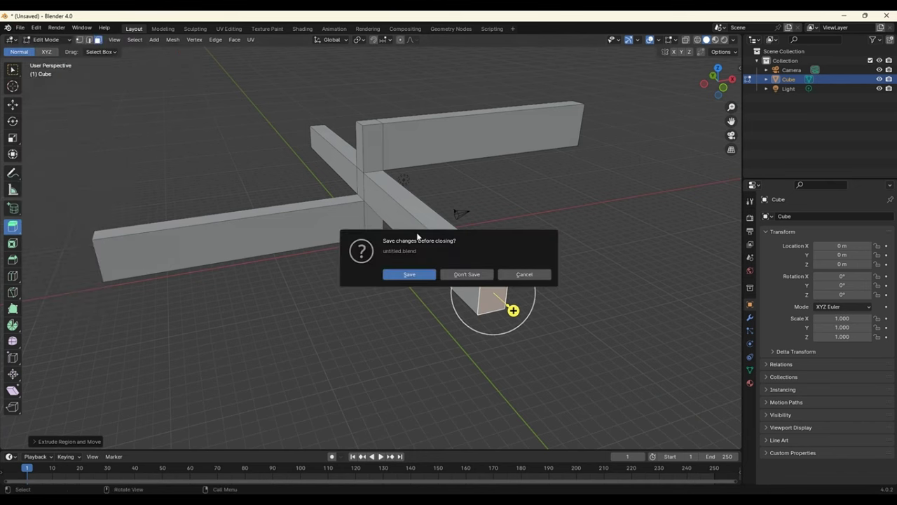
{"action": "left_click", "coordinate": [476, 277]}
{"action": "key", "text": "Tab"}
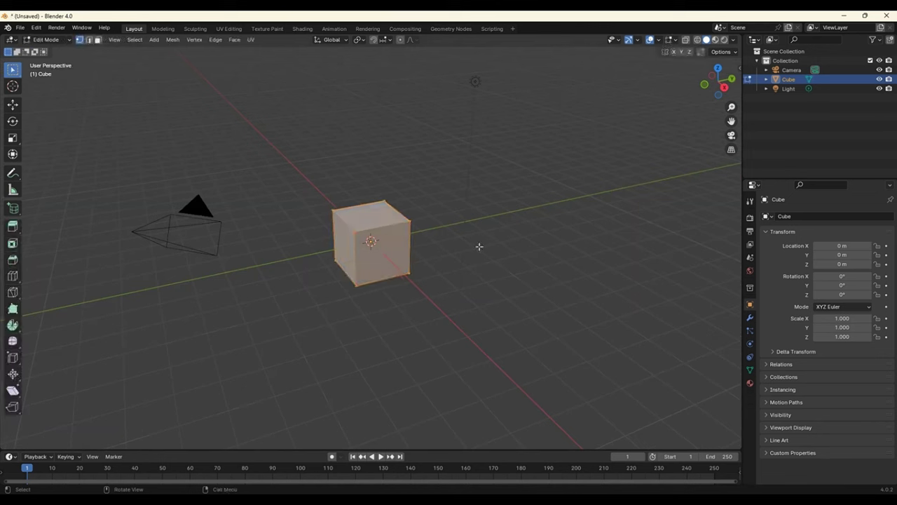
{"action": "left_click", "coordinate": [441, 251]}
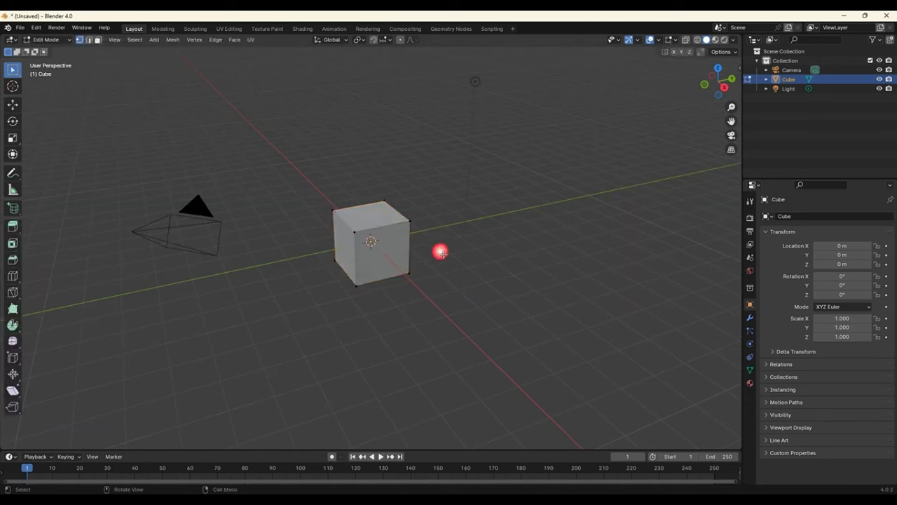
{"action": "left_click", "coordinate": [97, 40]}
{"action": "left_click", "coordinate": [347, 243]}
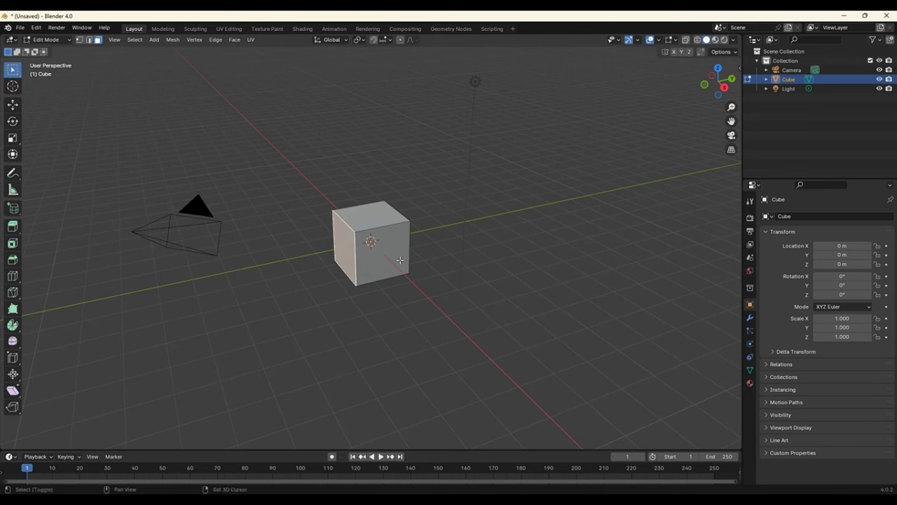
{"action": "key", "text": "a"}
- Try an Extrude Region on the whole cube, then undo it
{"action": "mouse_move", "coordinate": [484, 254]}
{"action": "middle_mouse_down"}
{"action": "mouse_move", "coordinate": [456, 249]}
{"action": "mouse_move", "coordinate": [395, 271]}
{"action": "middle_mouse_up"}
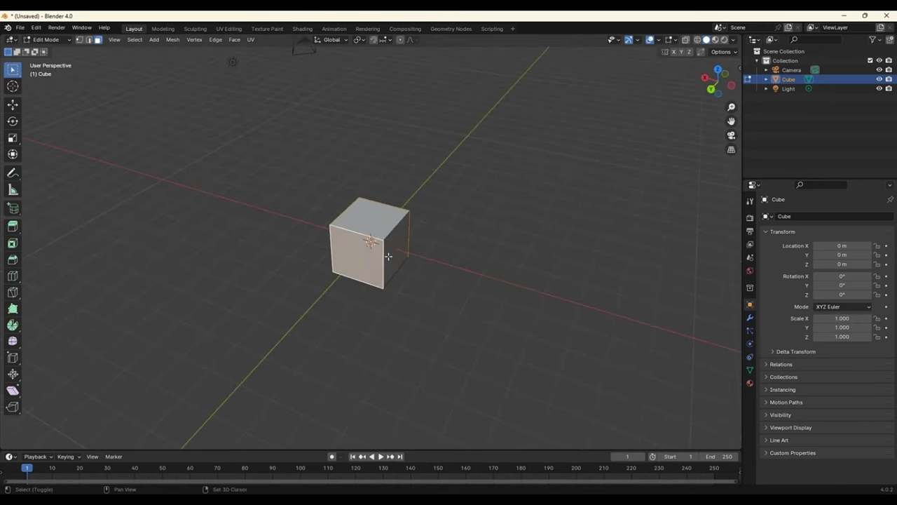
{"action": "left_click", "coordinate": [13, 228]}
{"action": "left_click", "coordinate": [60, 232]}
{"action": "left_click_drag", "start_coordinate": [370, 208], "coordinate": [383, 273]}
{"action": "key", "text": "ctrl+z"}
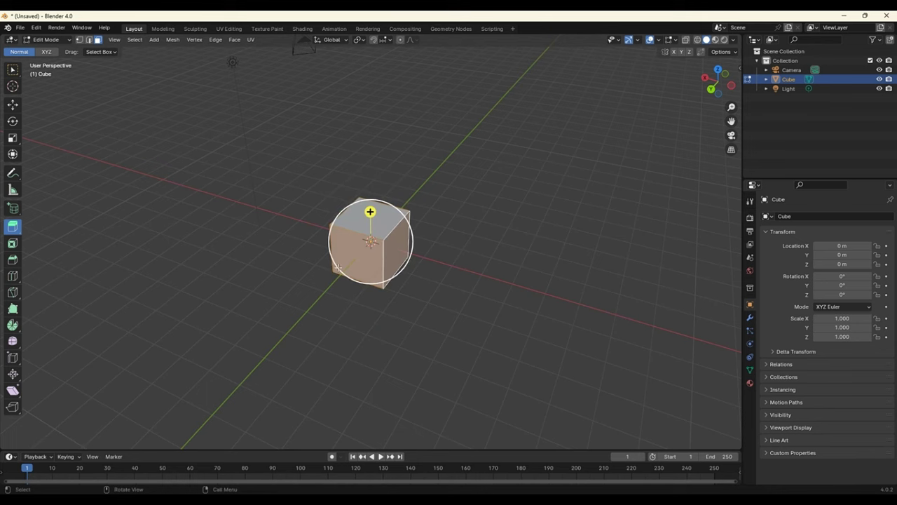
{"action": "middle_click_drag", "start_coordinate": [406, 299], "coordinate": [472, 300]}
{"action": "mouse_move", "coordinate": [297, 279]}
{"action": "middle_mouse_down"}
{"action": "mouse_move", "coordinate": [460, 327]}
{"action": "mouse_move", "coordinate": [186, 237]}
{"action": "middle_mouse_up"}
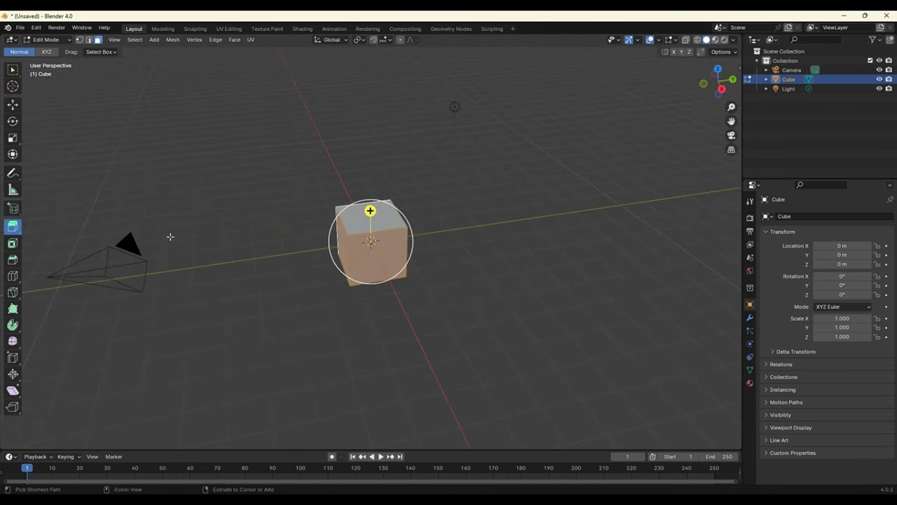
{"action": "key", "text": "ctrl+shift+Tab"}
- Switch to Extrude Individual and test three cross-shaped extrusions, undoing each one
{"action": "left_click", "coordinate": [19, 228]}
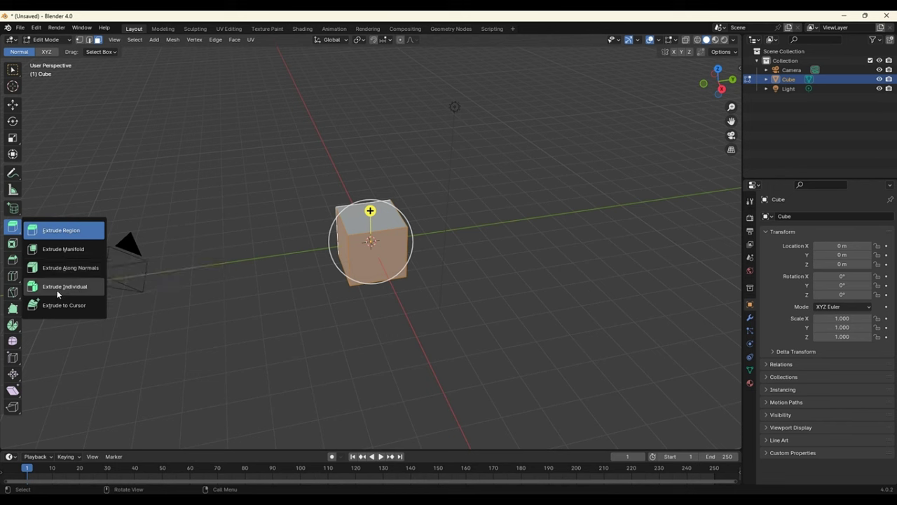
{"action": "left_click", "coordinate": [81, 288]}
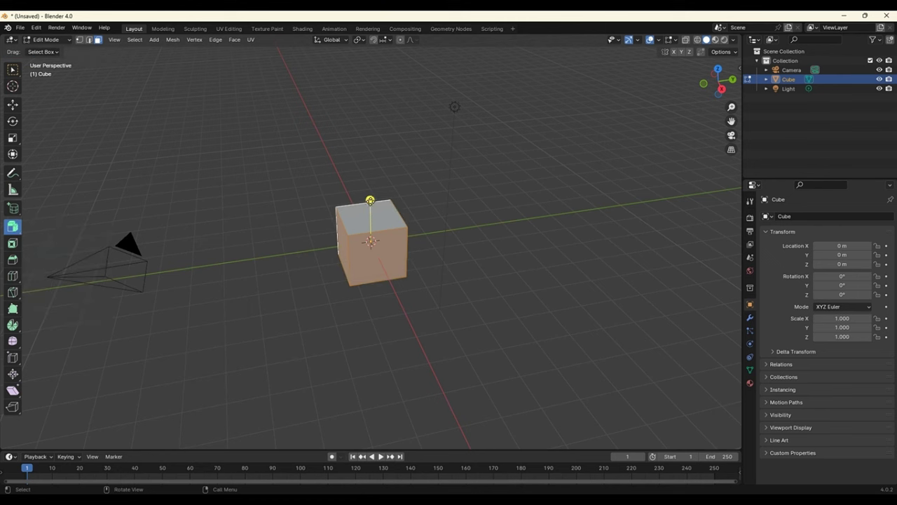
{"action": "left_click_drag", "start_coordinate": [377, 202], "coordinate": [595, 314]}
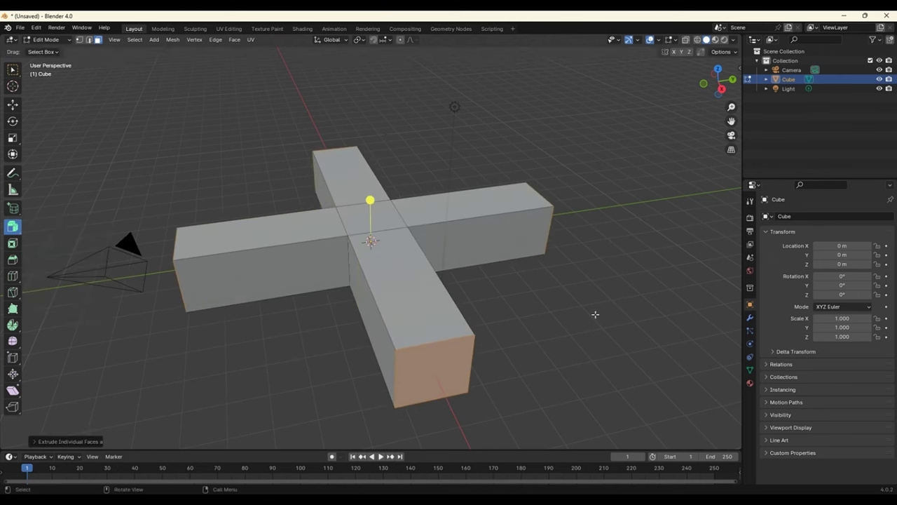
{"action": "key", "text": "ctrl"}
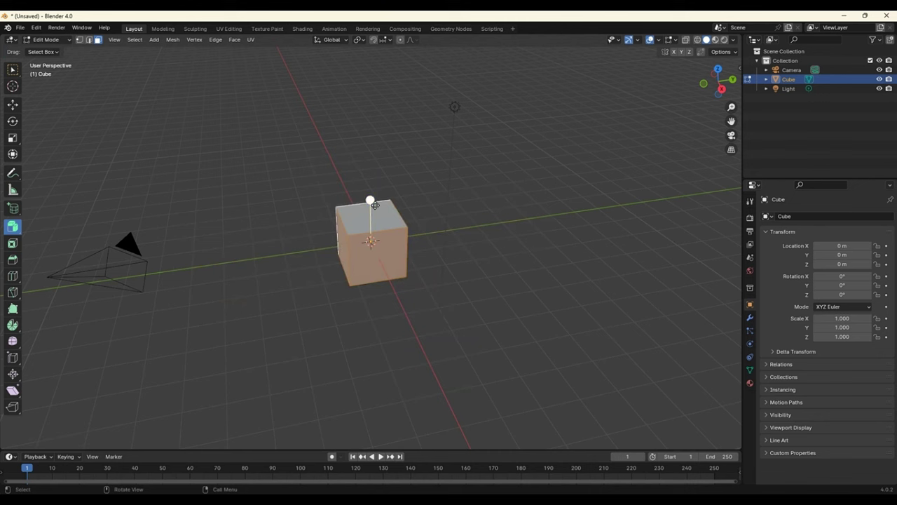
{"action": "left_click_drag", "start_coordinate": [375, 205], "coordinate": [391, 118]}
{"action": "key", "text": "ctrl+z"}
{"action": "left_click_drag", "start_coordinate": [371, 203], "coordinate": [387, 125]}
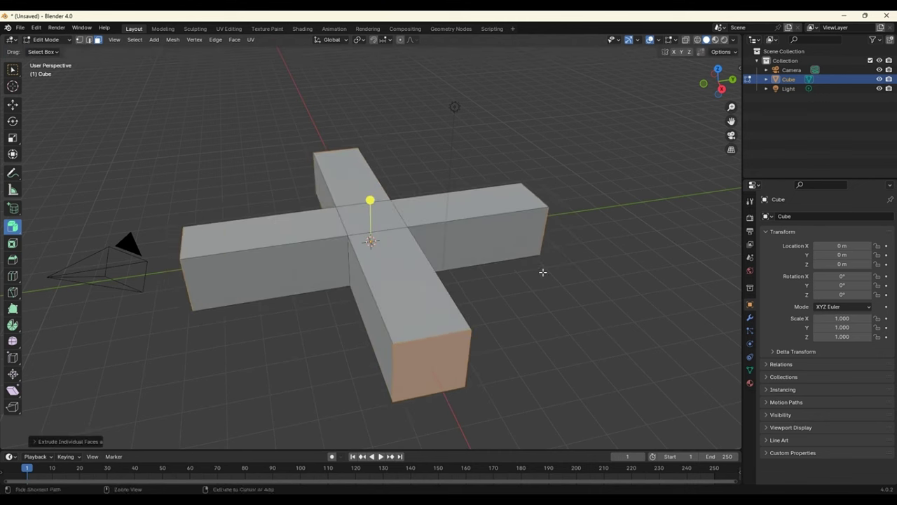
{"action": "key", "text": "ctrl+z"}
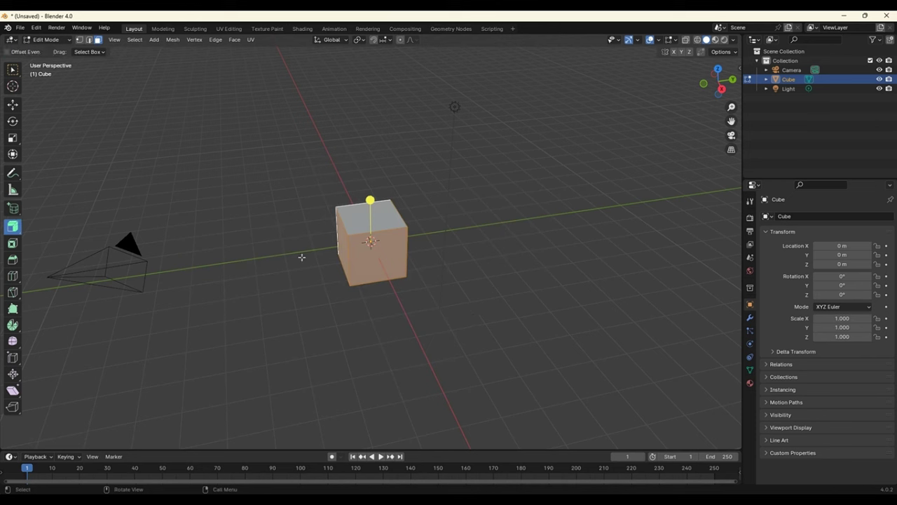
- Test Extrude Along Normals on the whole cube and a top face, then undo it
{"action": "left_click", "coordinate": [12, 232]}
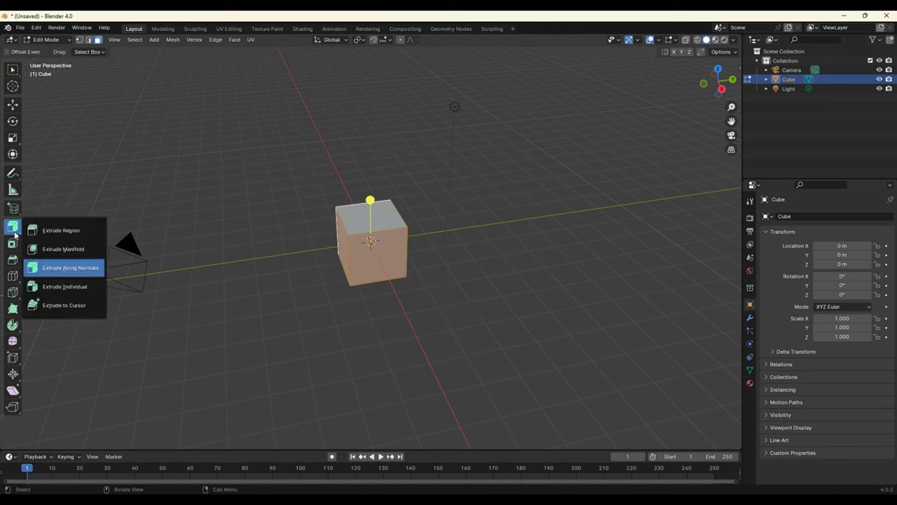
{"action": "left_click", "coordinate": [70, 267]}
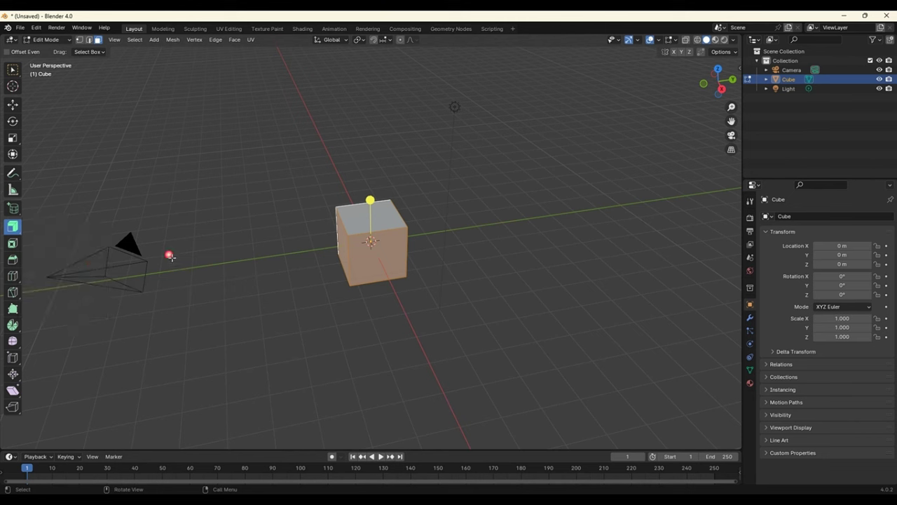
{"action": "mouse_move", "coordinate": [373, 206]}
{"action": "left_mouse_down"}
{"action": "mouse_move", "coordinate": [388, 113]}
{"action": "mouse_move", "coordinate": [368, 137]}
{"action": "mouse_move", "coordinate": [369, 110]}
{"action": "mouse_move", "coordinate": [360, 194]}
{"action": "mouse_move", "coordinate": [377, 129]}
{"action": "left_mouse_up"}
{"action": "middle_click_drag", "start_coordinate": [377, 128], "coordinate": [445, 280]}
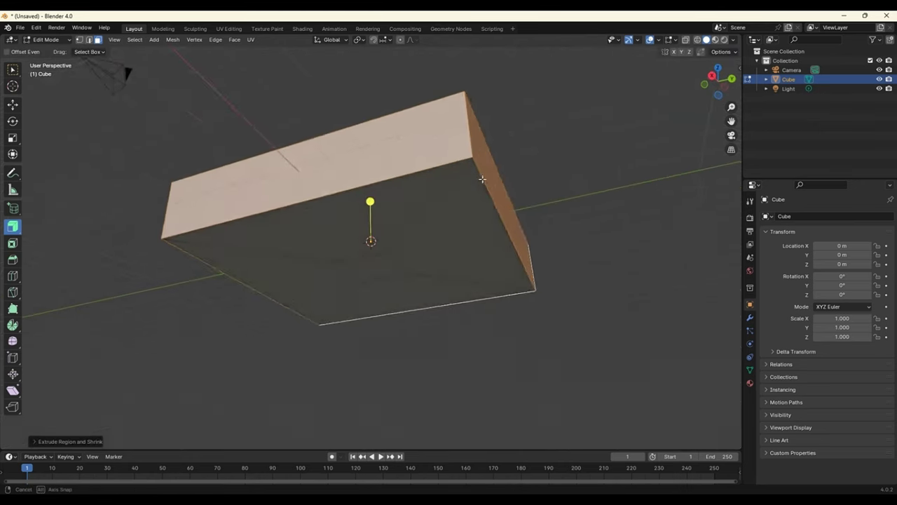
{"action": "left_click", "coordinate": [461, 337]}
{"action": "middle_click_drag", "start_coordinate": [461, 336], "coordinate": [431, 192]}
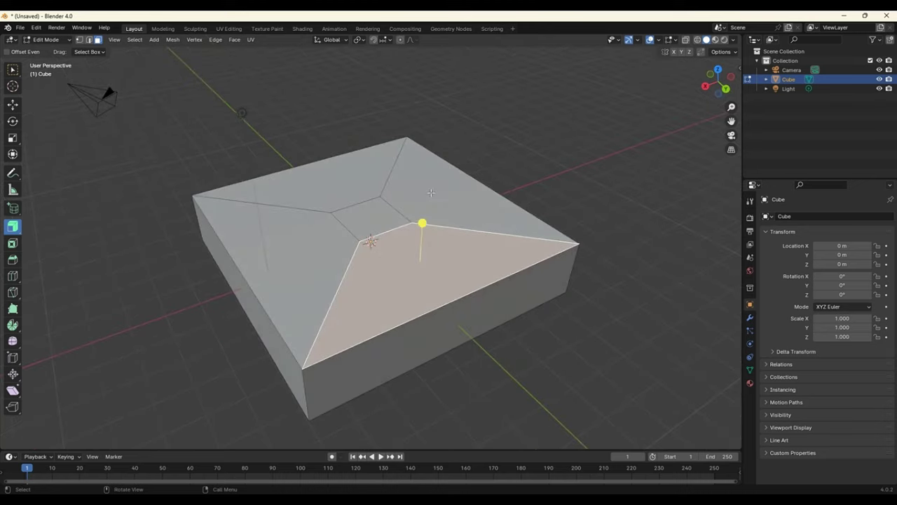
{"action": "left_click_drag", "start_coordinate": [421, 233], "coordinate": [423, 162]}
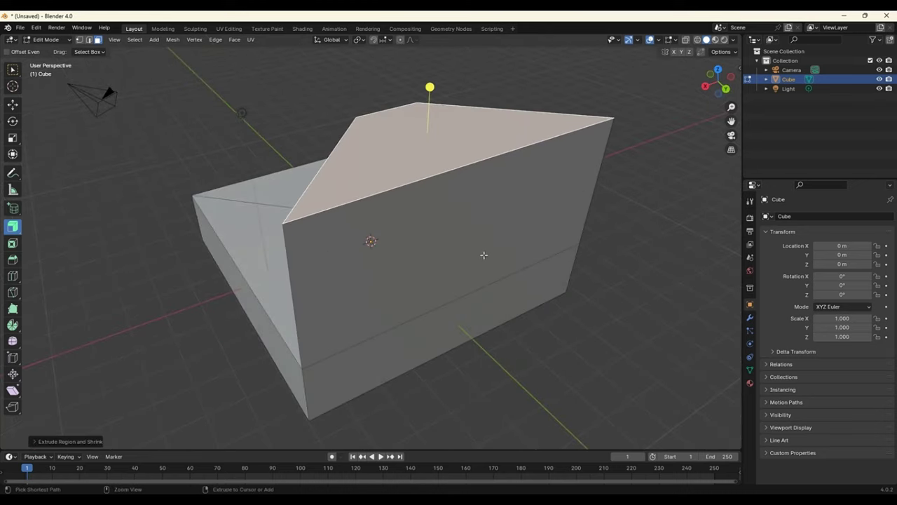
{"action": "key", "text": "ctrl+z"}
{"action": "key", "text": "ctrl+z"}
{"action": "key", "text": "ctrl+z"}
{"action": "key", "text": "ctrl+z"}
{"action": "scroll", "coordinate": [454, 283], "scroll_direction": "down", "scroll_amount": 5}
{"action": "mouse_move", "coordinate": [454, 282]}
{"action": "middle_mouse_down"}
{"action": "mouse_move", "coordinate": [383, 293]}
{"action": "mouse_move", "coordinate": [359, 272]}
{"action": "middle_mouse_up"}
- Deselect the cube, switch back to Extrude Region, and open the File menu
{"action": "left_click", "coordinate": [14, 231]}
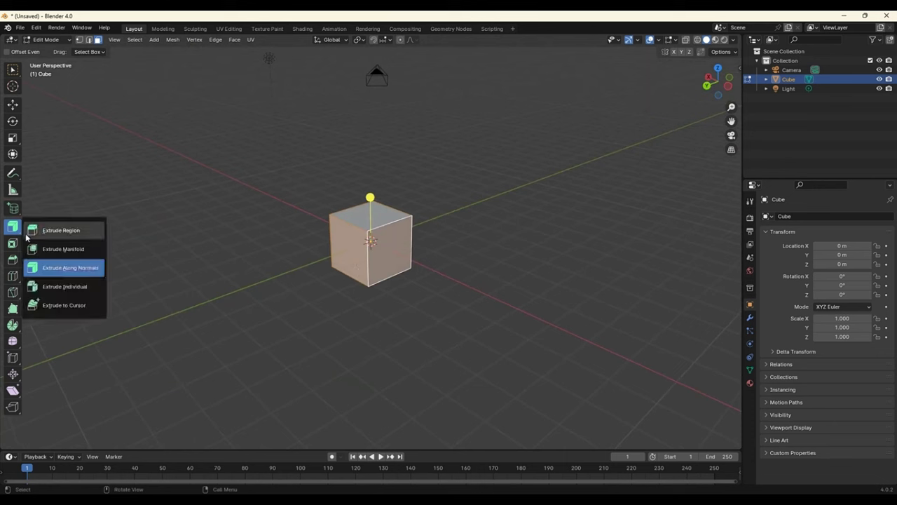
{"action": "left_click", "coordinate": [512, 266]}
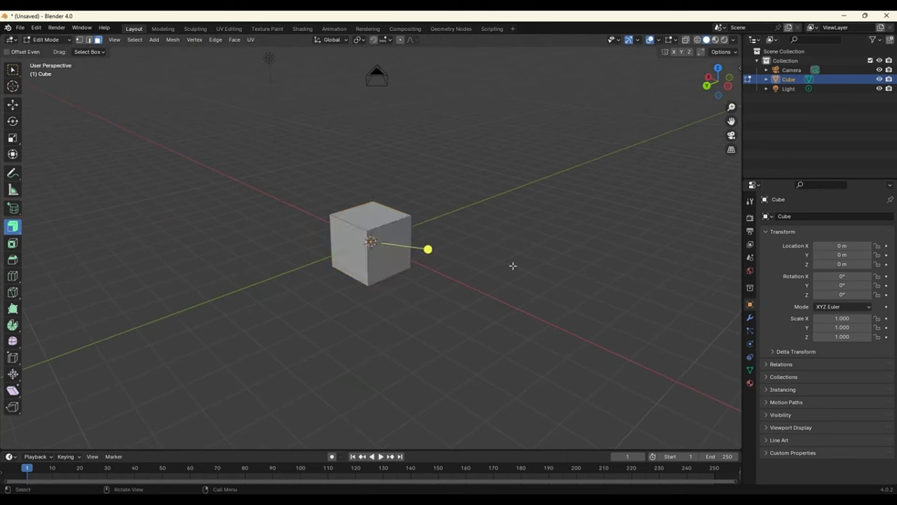
{"action": "left_click", "coordinate": [14, 231]}
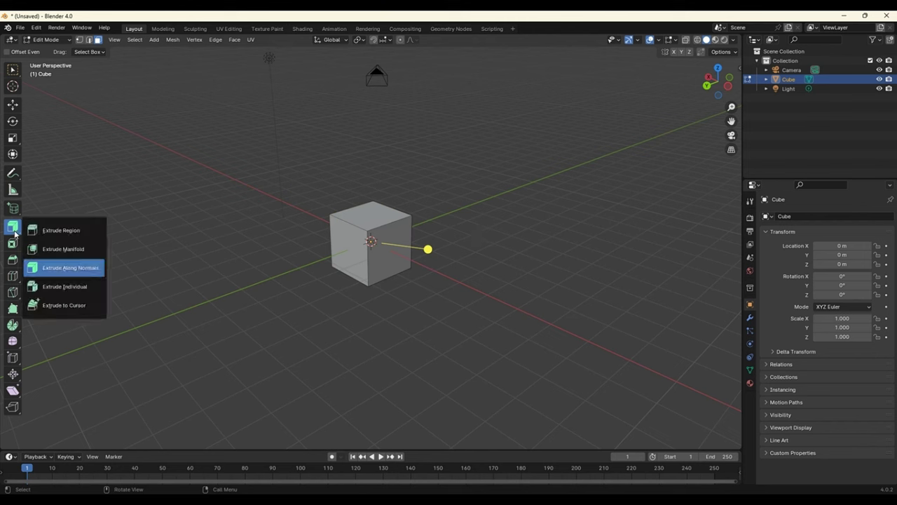
{"action": "left_click", "coordinate": [69, 233]}
{"action": "left_click", "coordinate": [19, 27]}
{"action": "mouse_move", "coordinate": [32, 38]}
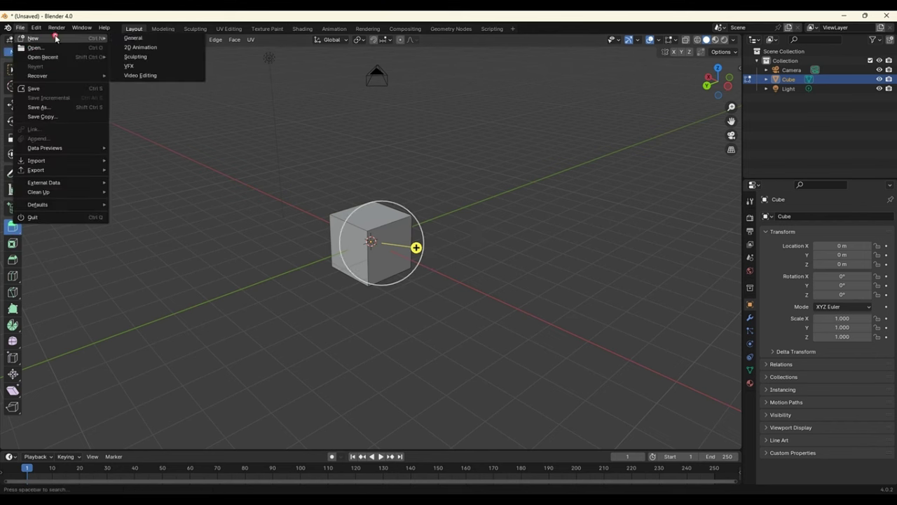
- Load a new General file unsaved, enter Edit Mode, and select the cube's top face
{"action": "left_click", "coordinate": [141, 33]}
{"action": "left_click", "coordinate": [453, 275]}
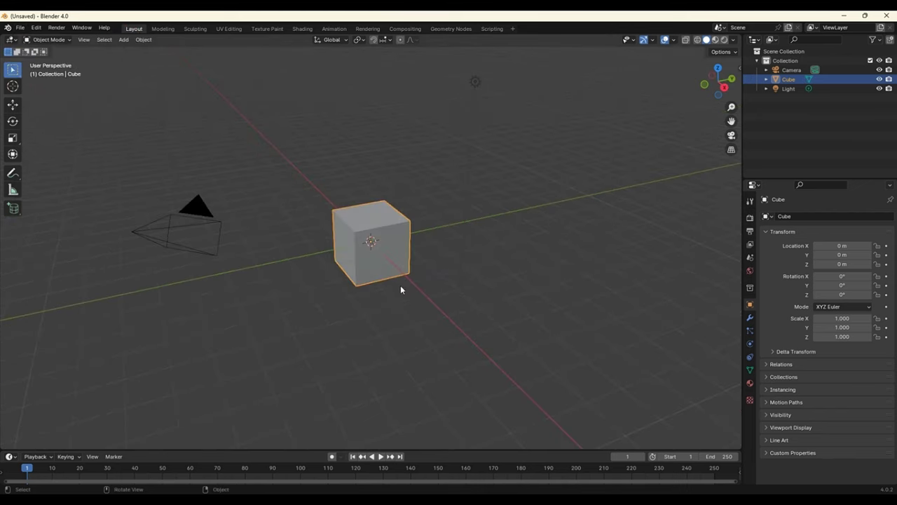
{"action": "mouse_move", "coordinate": [400, 285]}
{"action": "middle_mouse_down"}
{"action": "mouse_move", "coordinate": [408, 298]}
{"action": "mouse_move", "coordinate": [512, 281]}
{"action": "mouse_move", "coordinate": [314, 305]}
{"action": "middle_mouse_up"}
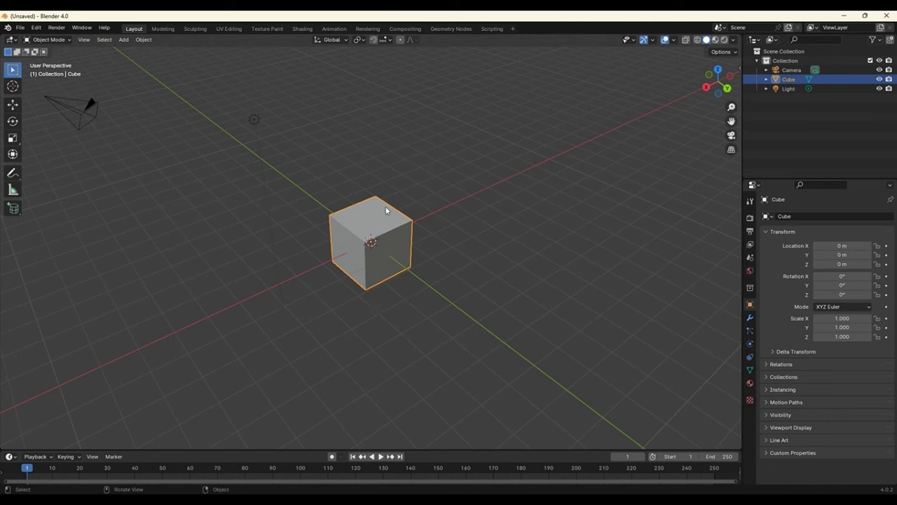
{"action": "key", "text": "Tab"}
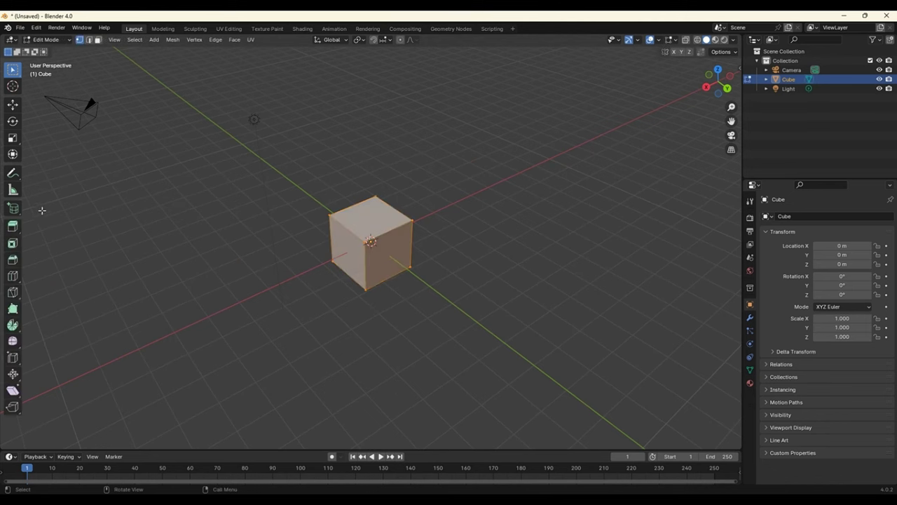
{"action": "left_click_drag", "start_coordinate": [12, 223], "coordinate": [46, 228]}
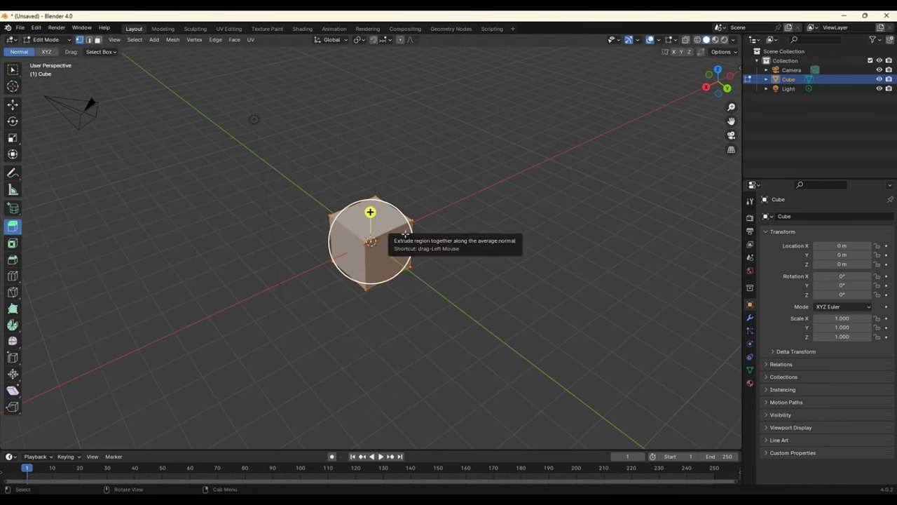
{"action": "left_click", "coordinate": [13, 105]}
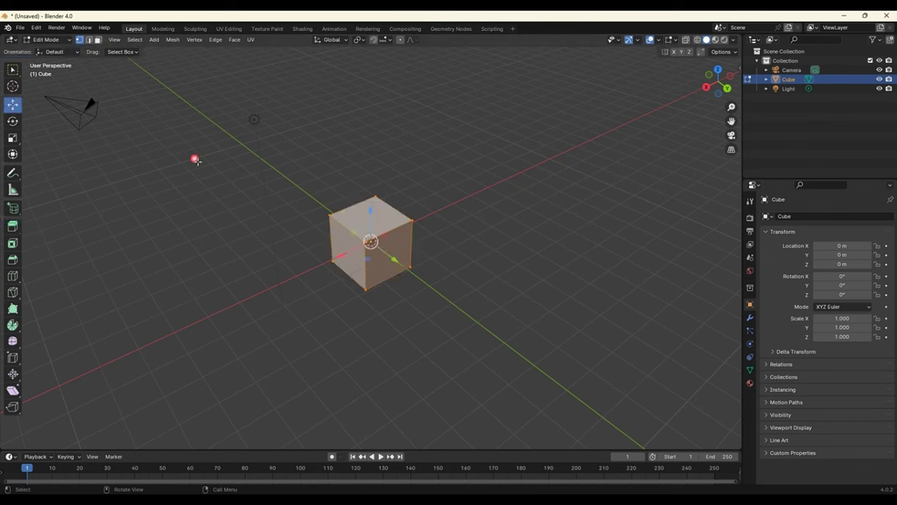
{"action": "left_click", "coordinate": [467, 252]}
{"action": "left_click", "coordinate": [412, 220]}
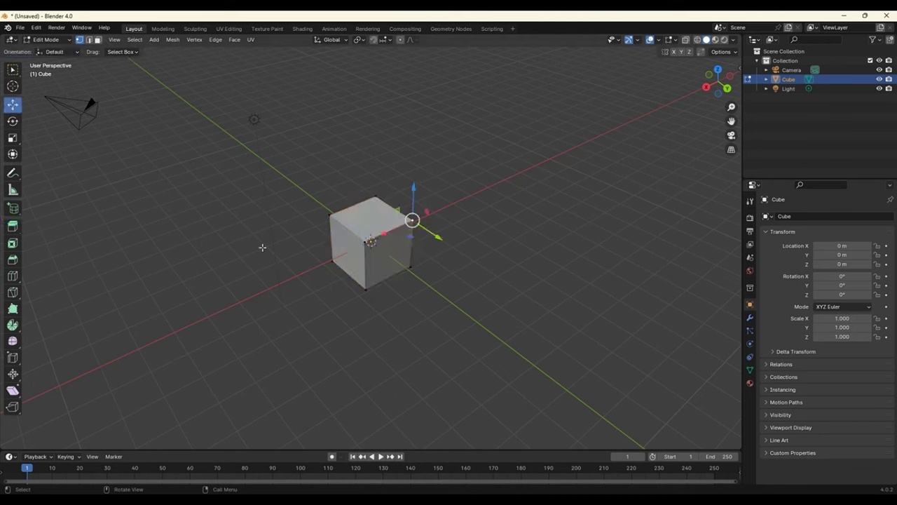
{"action": "left_click", "coordinate": [98, 40]}
{"action": "left_click", "coordinate": [372, 217]}
- Extrude the top face up, a side face sideways, then the long box's top twice upward
{"action": "key", "text": "e"}
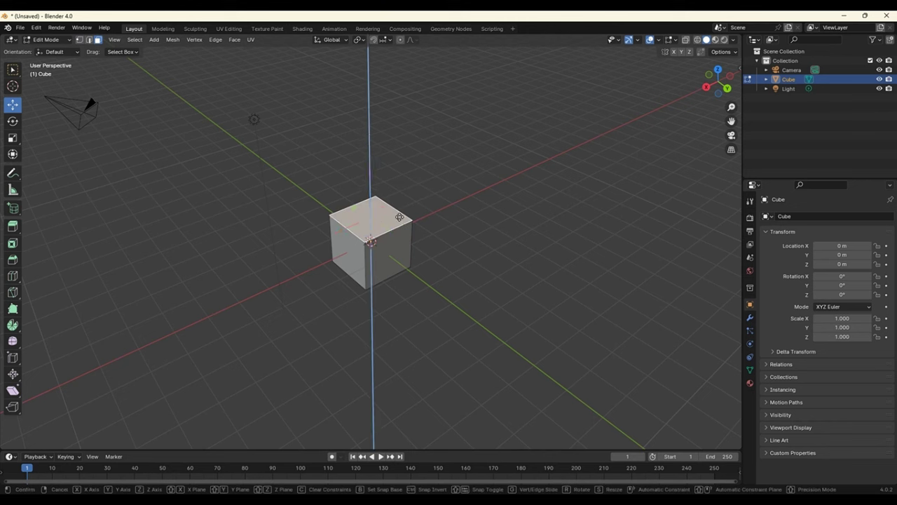
{"action": "left_click", "coordinate": [427, 277]}
{"action": "left_click", "coordinate": [394, 191]}
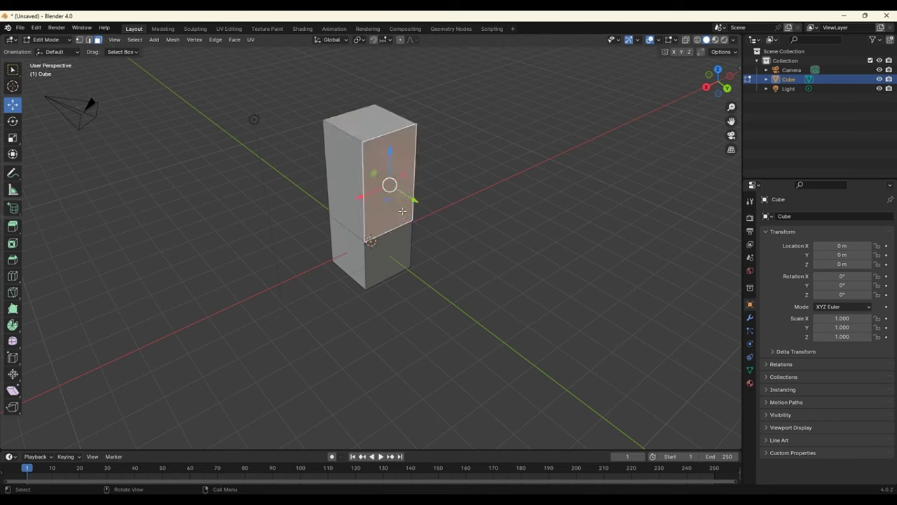
{"action": "key", "text": "e"}
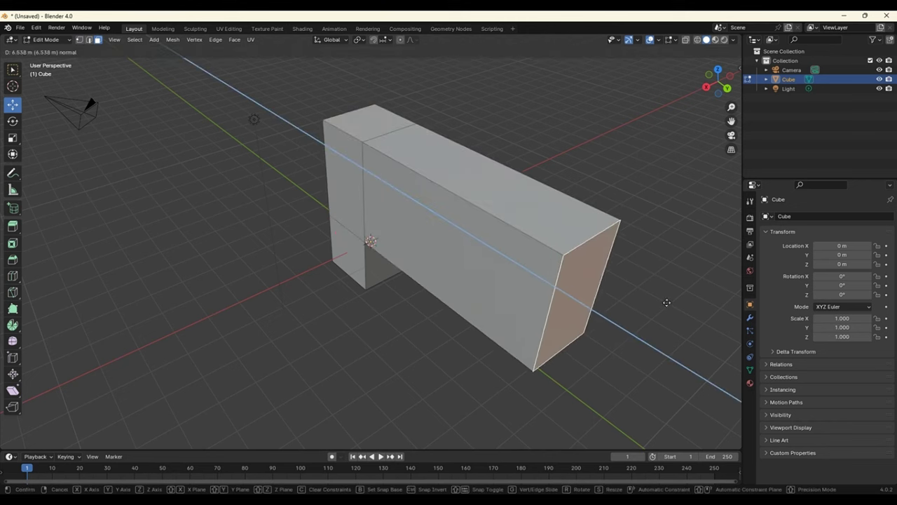
{"action": "left_click", "coordinate": [556, 260]}
{"action": "left_click", "coordinate": [487, 191]}
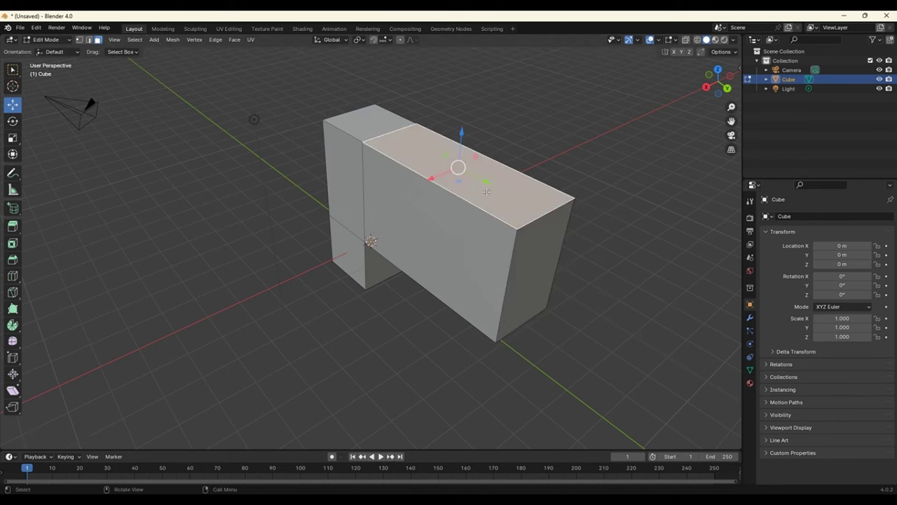
{"action": "key", "text": "e"}
{"action": "left_click", "coordinate": [501, 136]}
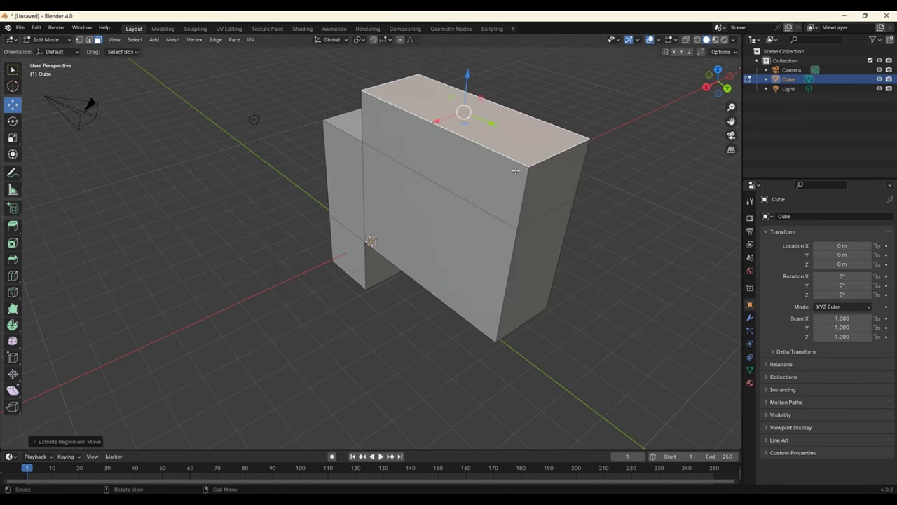
{"action": "left_click_drag", "start_coordinate": [466, 82], "coordinate": [505, 145]}
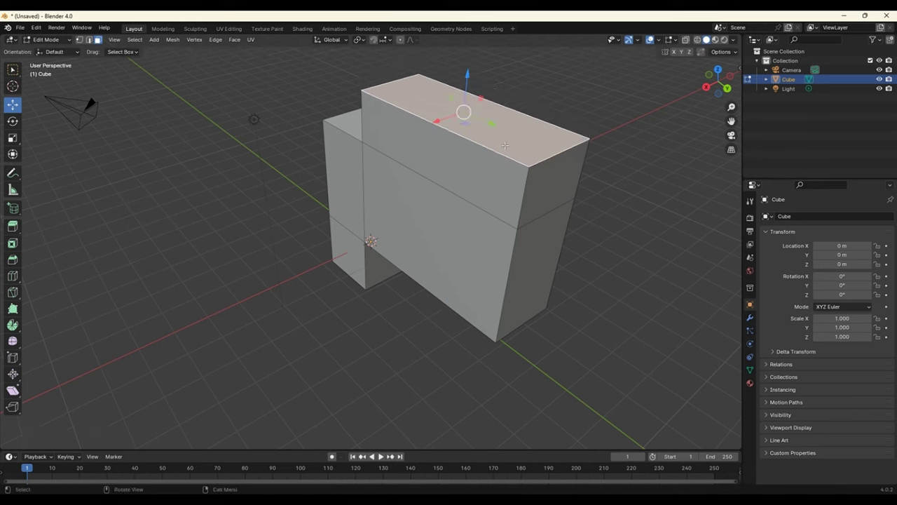
{"action": "key", "text": "e"}
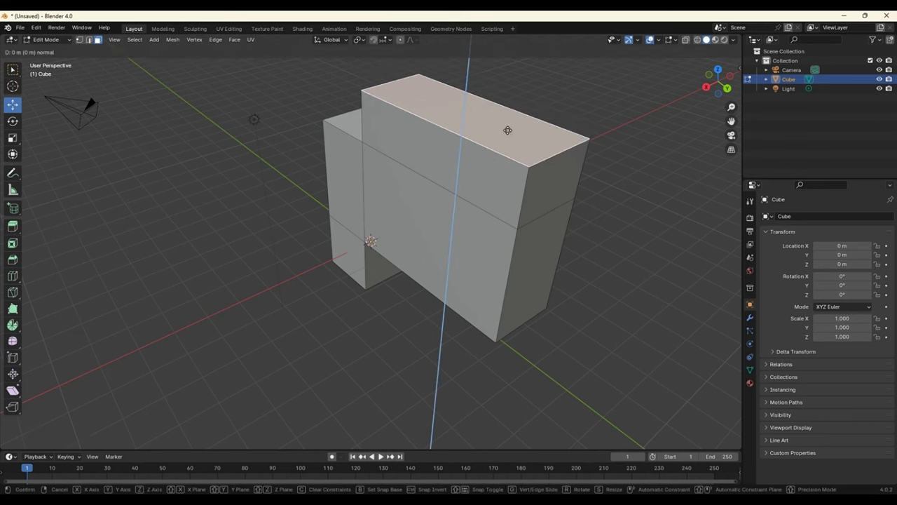
{"action": "left_click", "coordinate": [502, 87]}
- Extrude the middle face band outward into a wide forward slab
{"action": "left_click", "coordinate": [456, 166]}
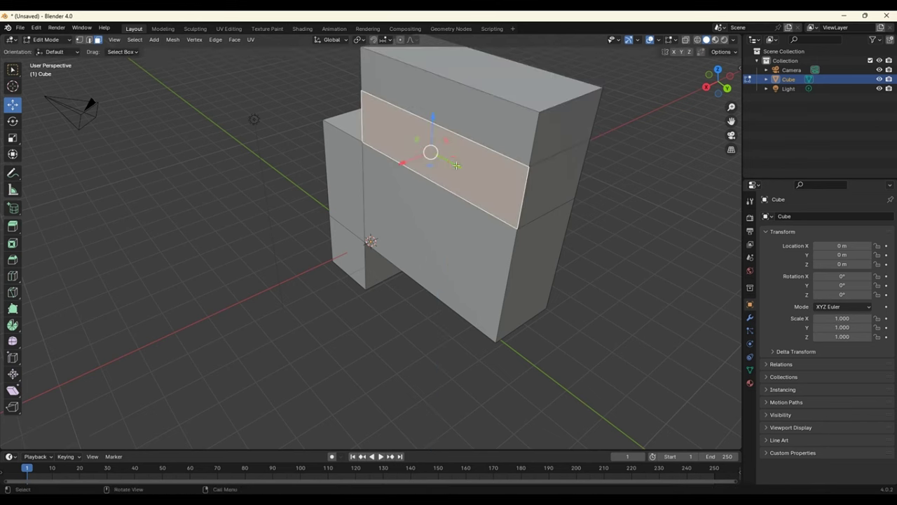
{"action": "key", "text": "e"}
{"action": "left_click", "coordinate": [340, 304]}
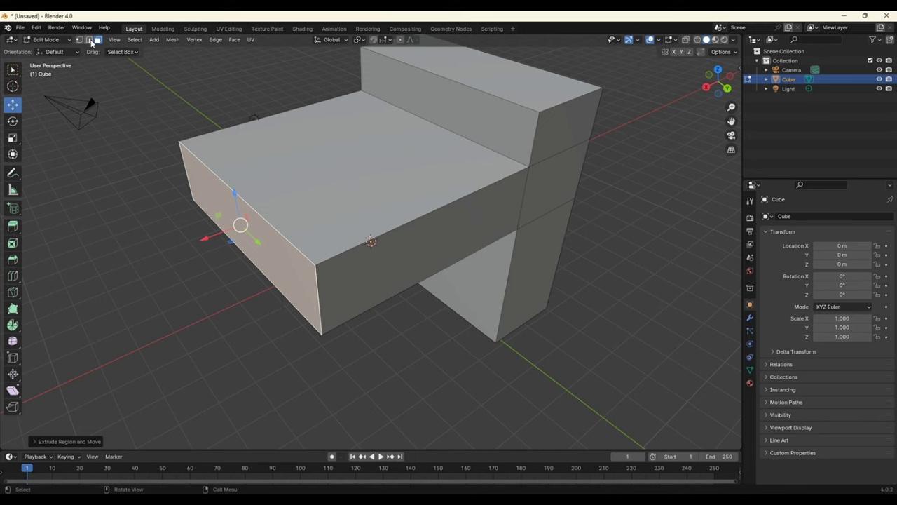
{"action": "left_click", "coordinate": [79, 40]}
- Try extruding a slab edge and a front corner vertex, cancelling both
{"action": "left_click", "coordinate": [241, 195]}
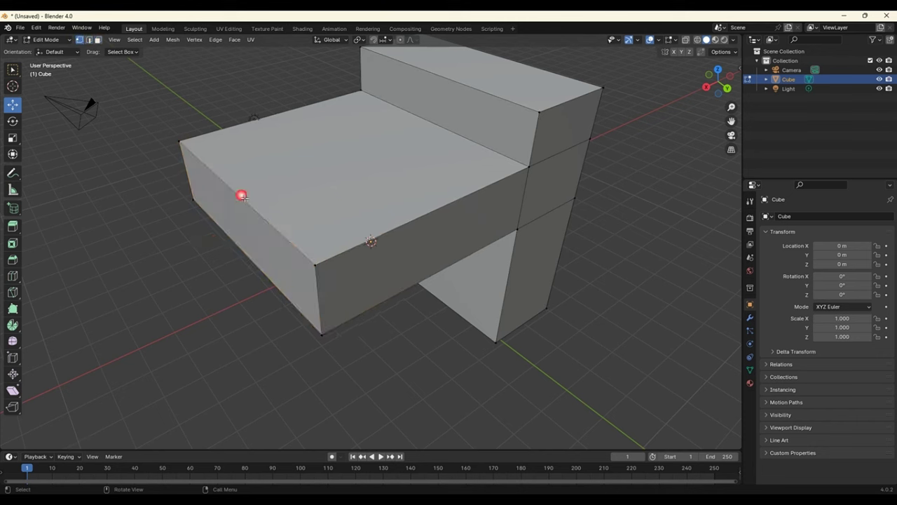
{"action": "left_click", "coordinate": [89, 40]}
{"action": "left_click", "coordinate": [211, 180]}
{"action": "key", "text": "e"}
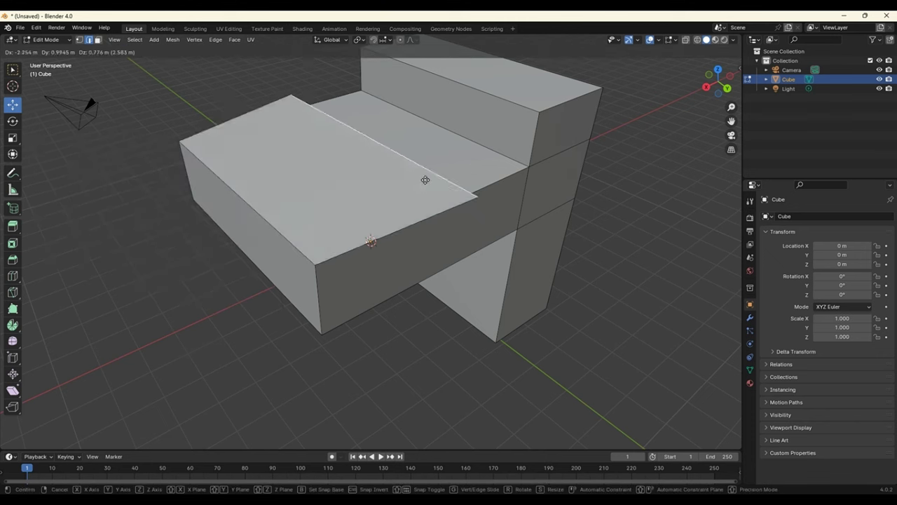
{"action": "key", "text": "Escape"}
{"action": "left_click", "coordinate": [81, 42]}
{"action": "left_click", "coordinate": [288, 219]}
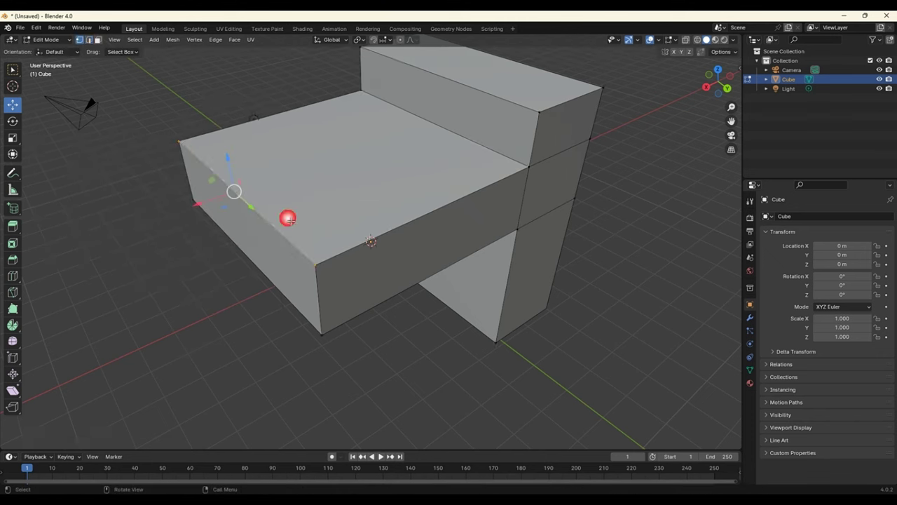
{"action": "left_click", "coordinate": [318, 270]}
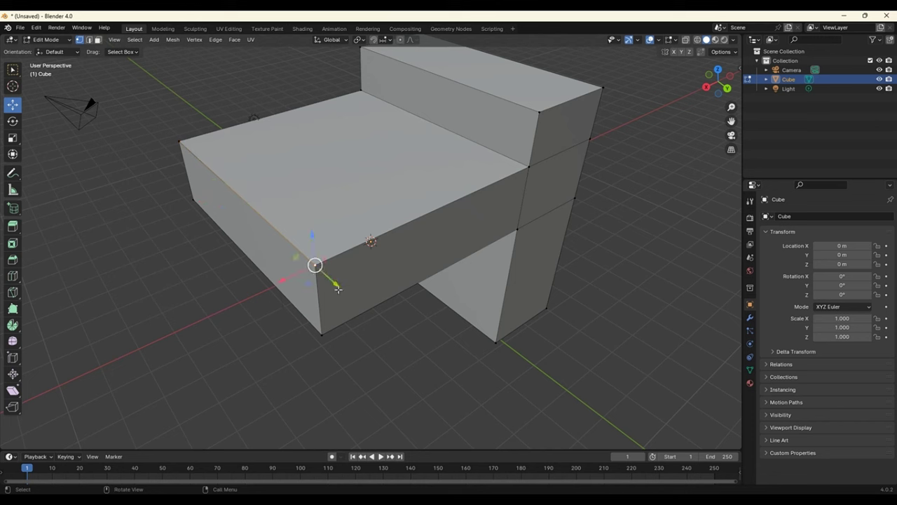
{"action": "key", "text": "e"}
{"action": "key", "text": "Escape"}
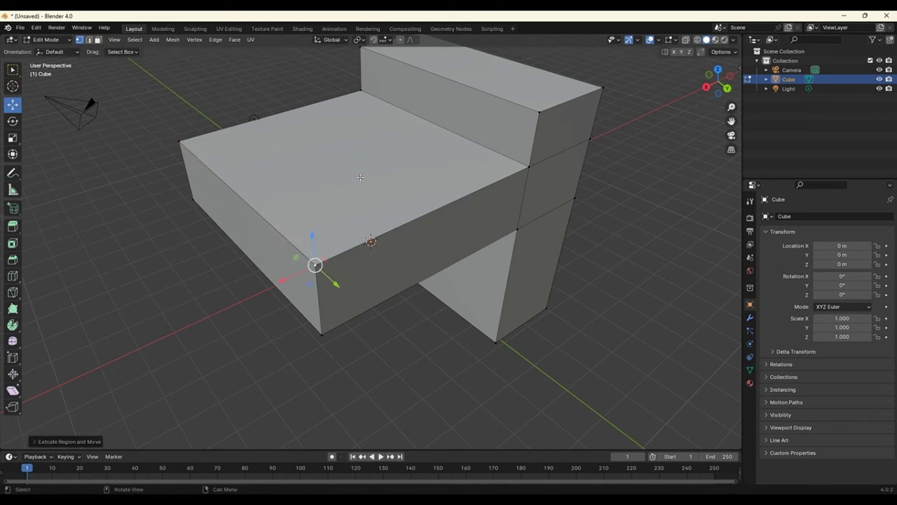
- Raise the slab's top face slightly and bring up the File > New choices
{"action": "left_click", "coordinate": [98, 40]}
{"action": "left_click", "coordinate": [320, 161]}
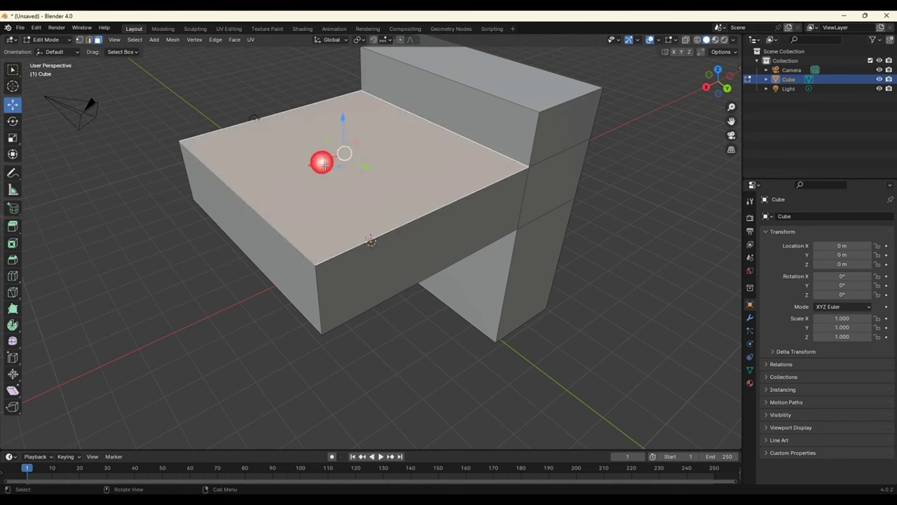
{"action": "left_click_drag", "start_coordinate": [352, 124], "coordinate": [134, 70]}
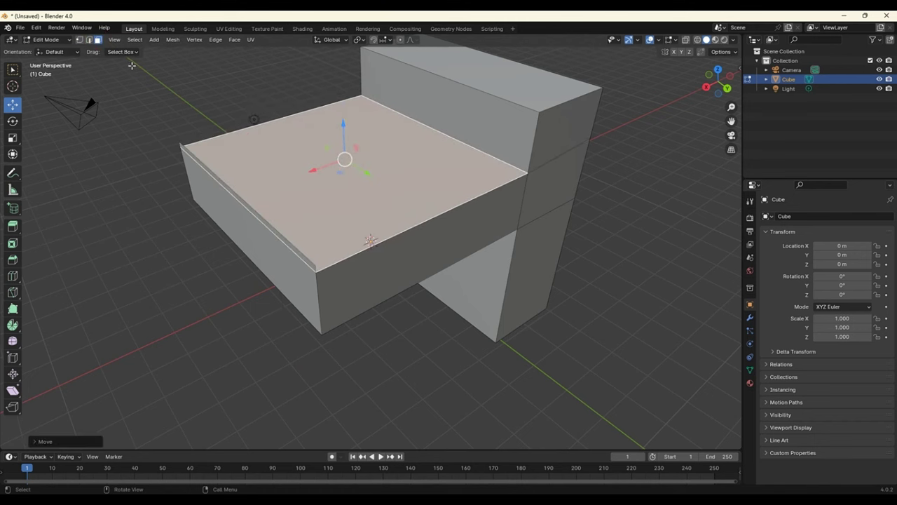
{"action": "left_click", "coordinate": [21, 27]}
{"action": "mouse_move", "coordinate": [42, 38]}
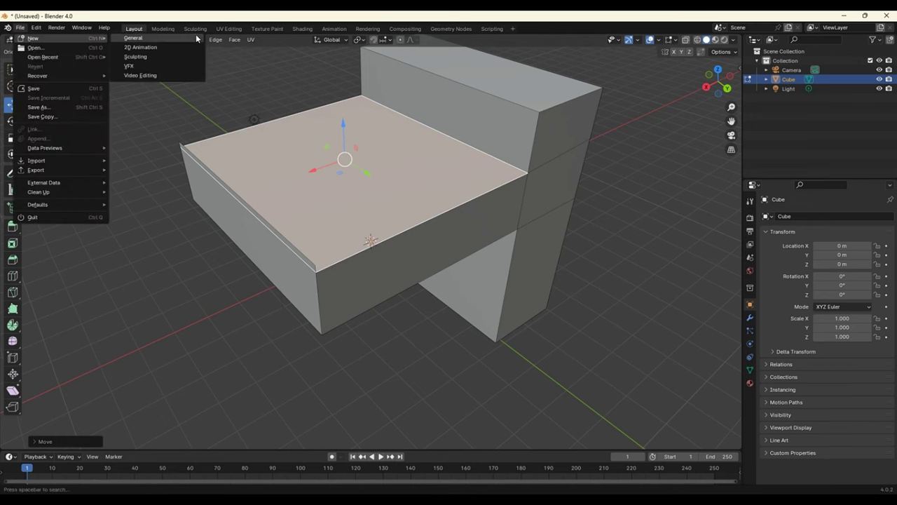
- Start a new General file, discarding the chair-like mesh unsaved
{"action": "left_click", "coordinate": [196, 38]}
{"action": "left_click", "coordinate": [476, 272]}
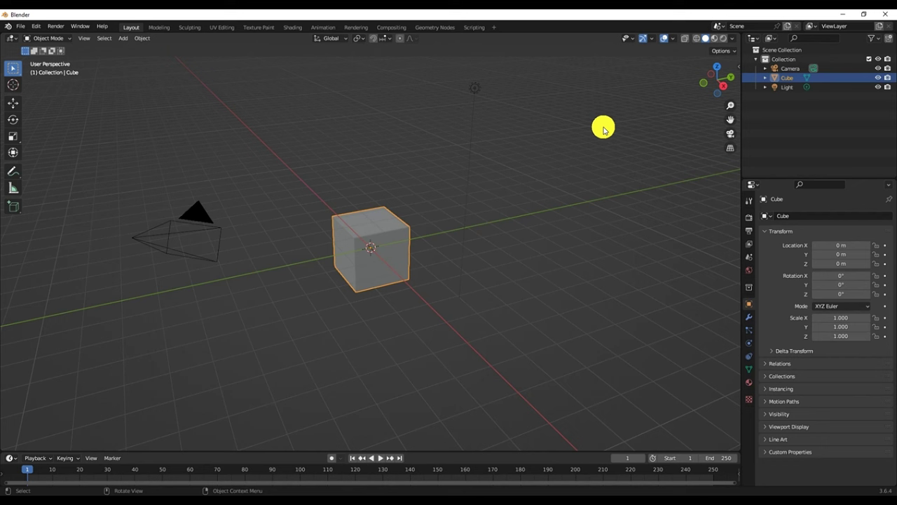
- Delete the default cube and add a cylinder at the origin
{"action": "left_click", "coordinate": [400, 272]}
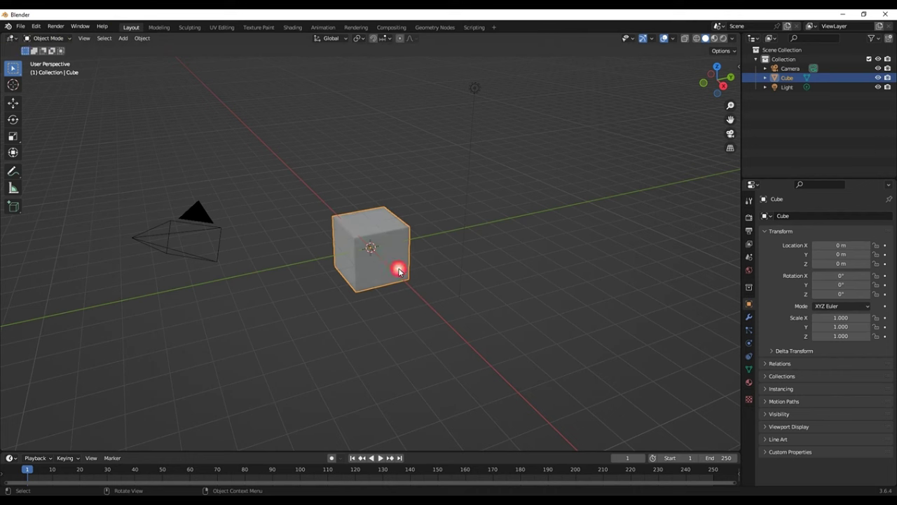
{"action": "key", "text": "Delete"}
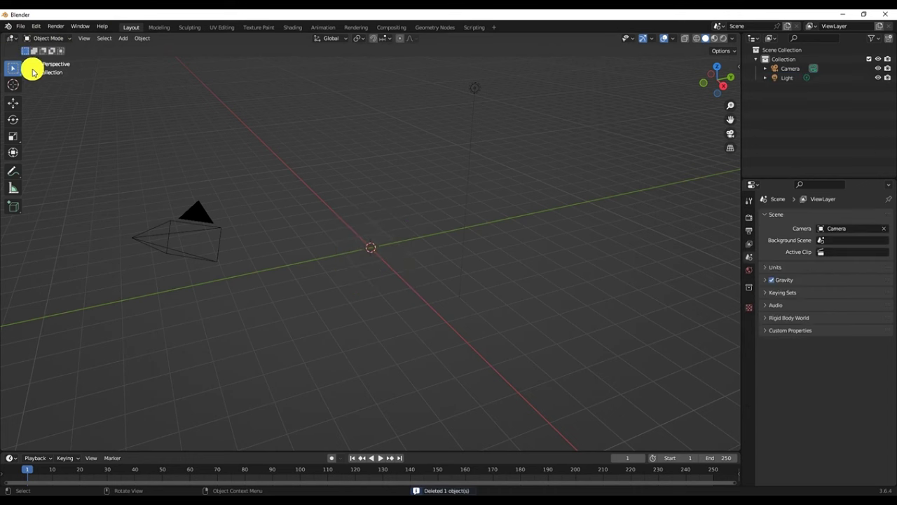
{"action": "key", "text": "shift+a"}
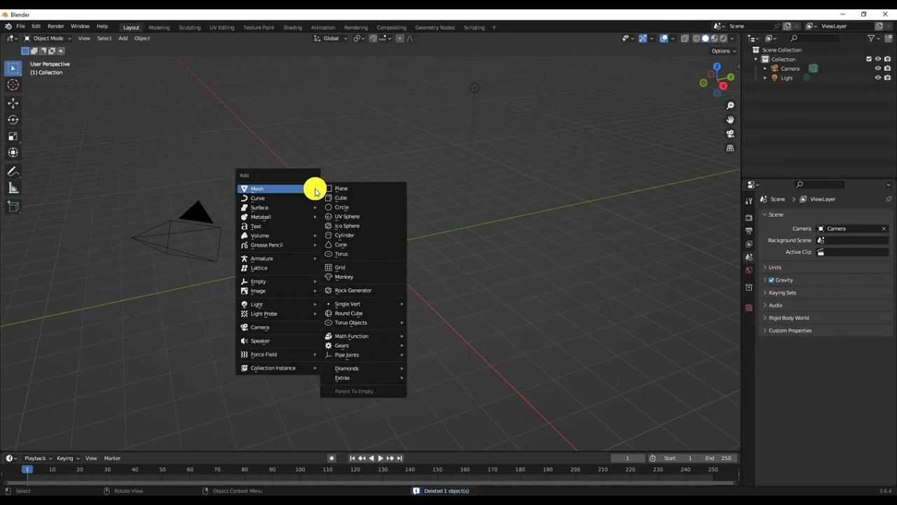
{"action": "left_click", "coordinate": [344, 235]}
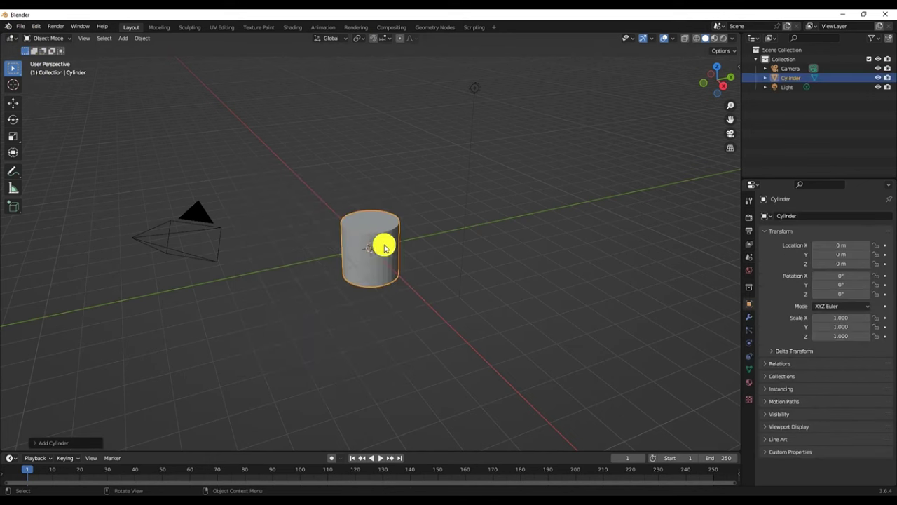
- Set the cylinder to 12 vertices, 0.5 m radius, 15 m depth and Triangle Fan caps
{"action": "left_click", "coordinate": [51, 443]}
{"action": "left_click", "coordinate": [118, 334]}
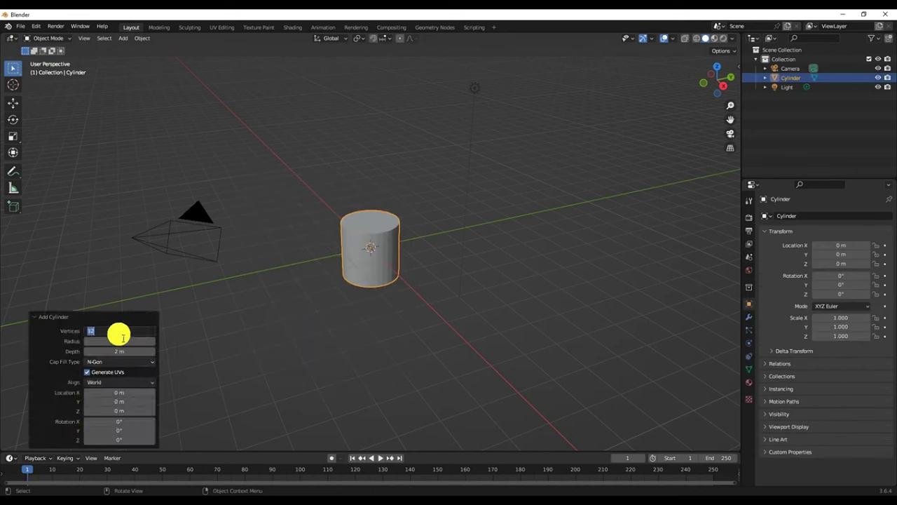
{"action": "type", "text": "12"}
{"action": "key", "text": "Return"}
{"action": "left_click", "coordinate": [117, 341]}
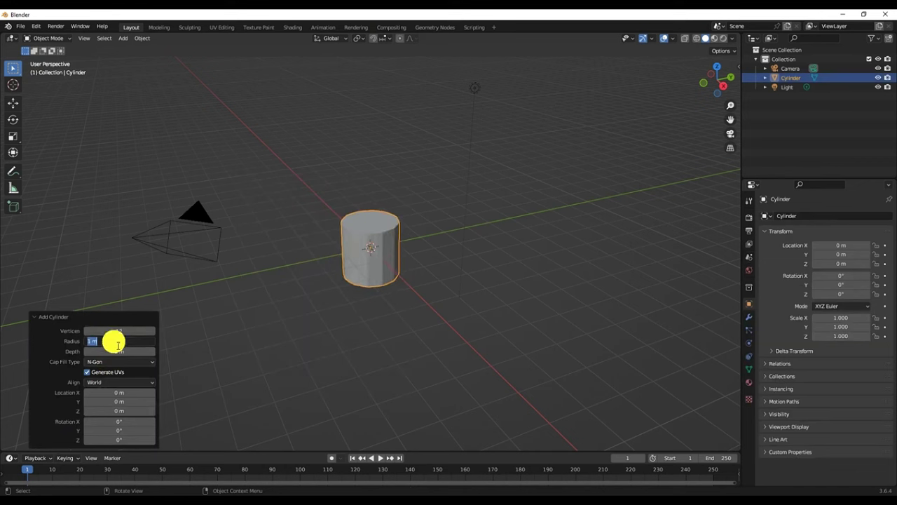
{"action": "type", "text": "0.5"}
{"action": "key", "text": "Return"}
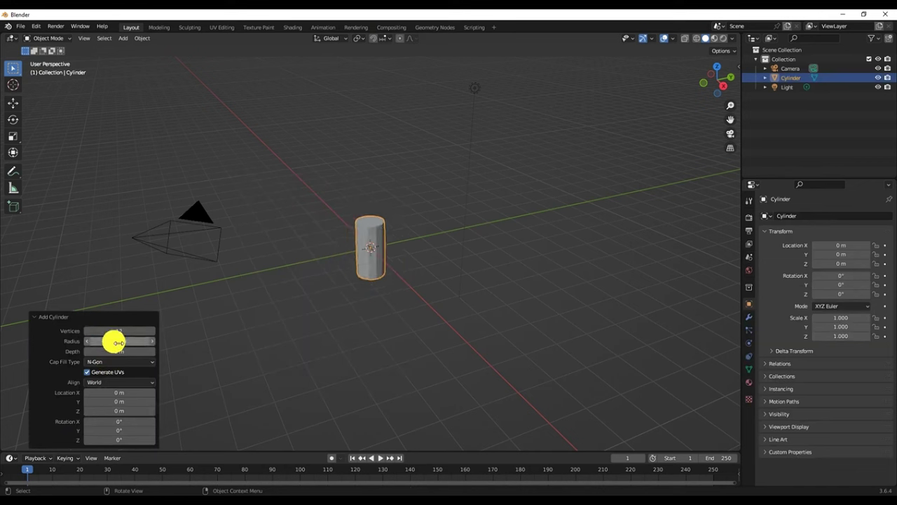
{"action": "left_click", "coordinate": [116, 351]}
{"action": "type", "text": "15"}
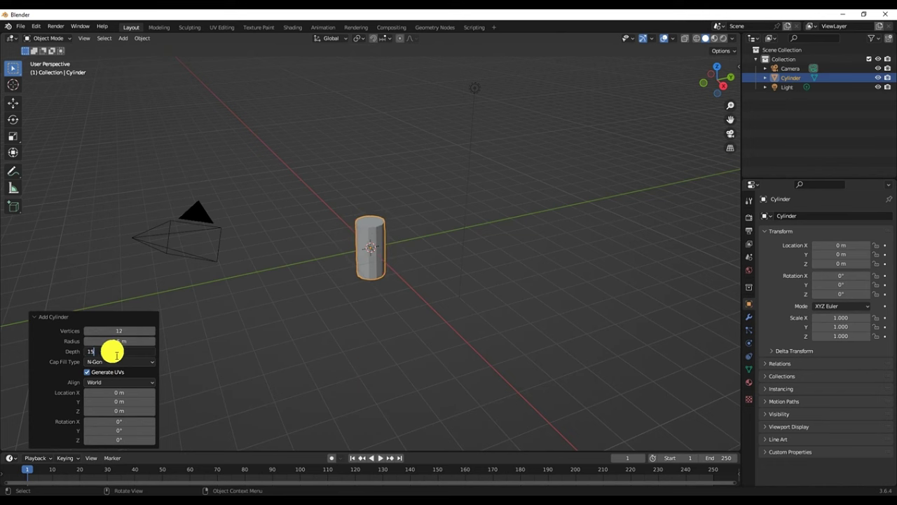
{"action": "key", "text": "Return"}
{"action": "scroll", "coordinate": [350, 266], "scroll_direction": "down", "scroll_amount": 3}
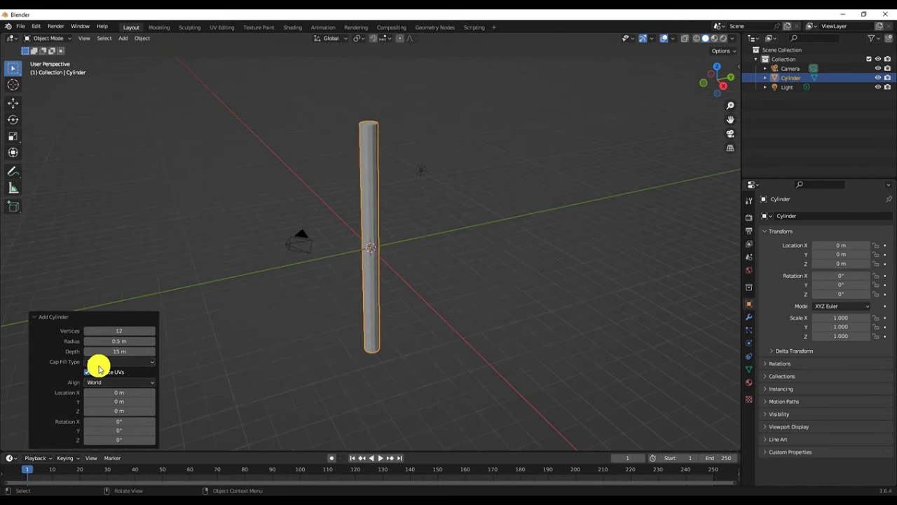
{"action": "left_click", "coordinate": [114, 362]}
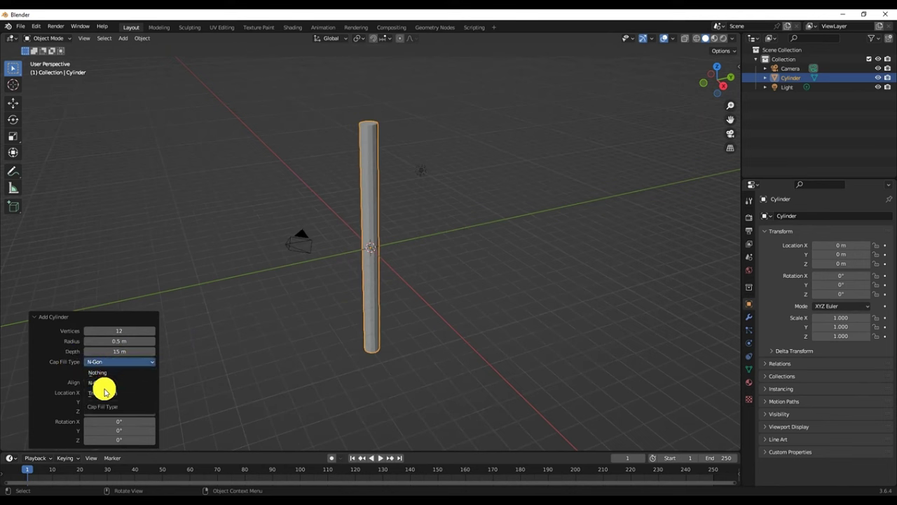
{"action": "left_click", "coordinate": [105, 394]}
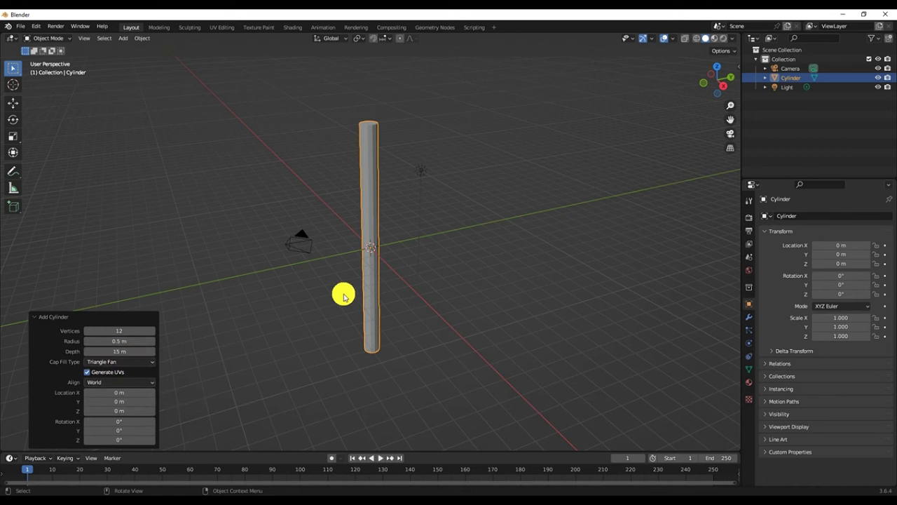
- Raise the cylinder to Z 7.9071 m so it stands on the grid
{"action": "left_click", "coordinate": [13, 103]}
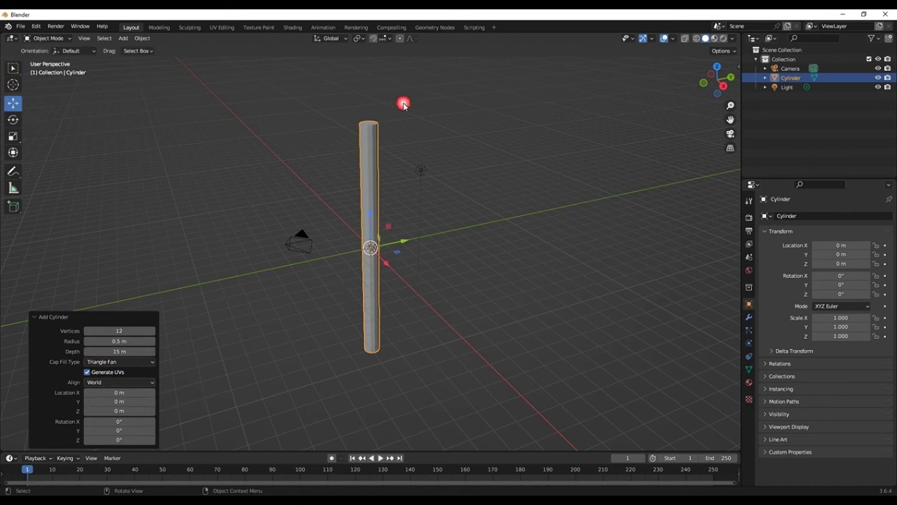
{"action": "left_click_drag", "start_coordinate": [374, 209], "coordinate": [421, 129]}
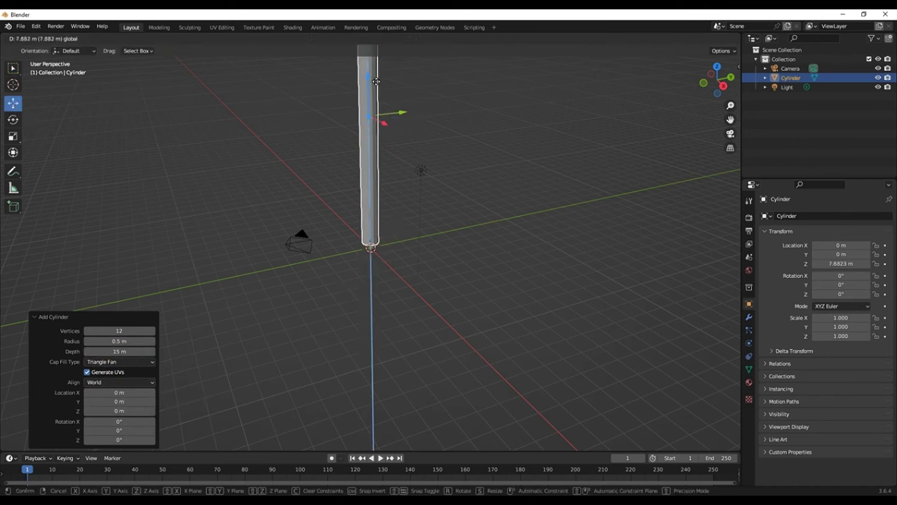
{"action": "mouse_move", "coordinate": [395, 150]}
{"action": "middle_mouse_down", "text": "ctrl"}
{"action": "mouse_move", "coordinate": [421, 321]}
{"action": "mouse_move", "coordinate": [406, 274]}
{"action": "middle_mouse_up", "text": "ctrl"}
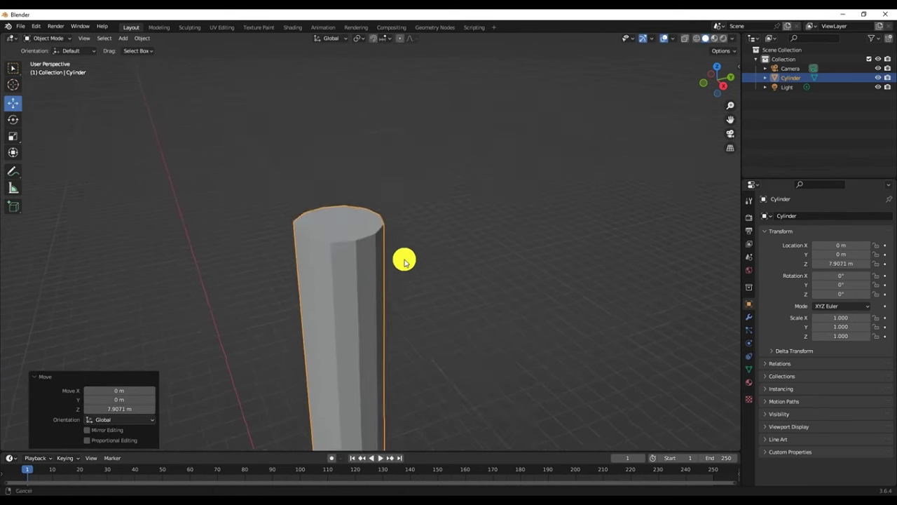
- Pull the top centre vertex up about 1.19 m into a pointed tip
{"action": "key", "text": "Tab"}
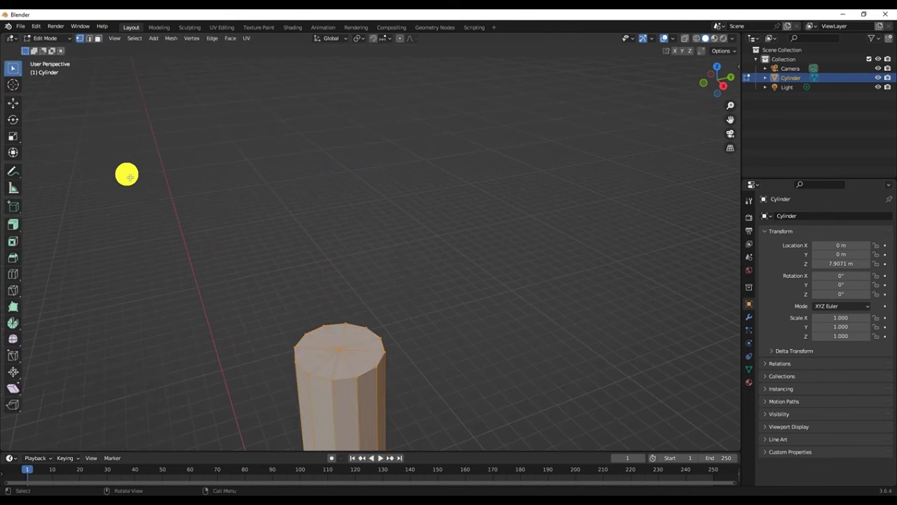
{"action": "left_click", "coordinate": [80, 39]}
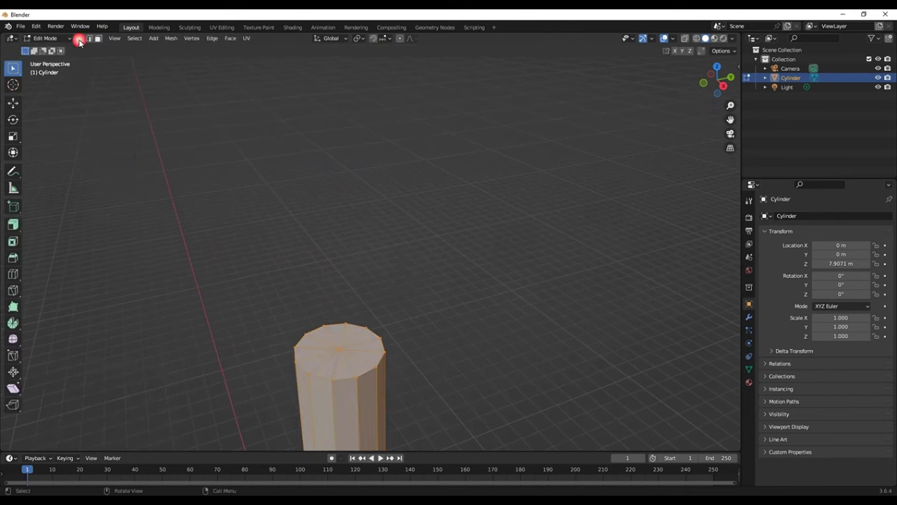
{"action": "left_click", "coordinate": [339, 349]}
{"action": "left_click", "coordinate": [13, 103]}
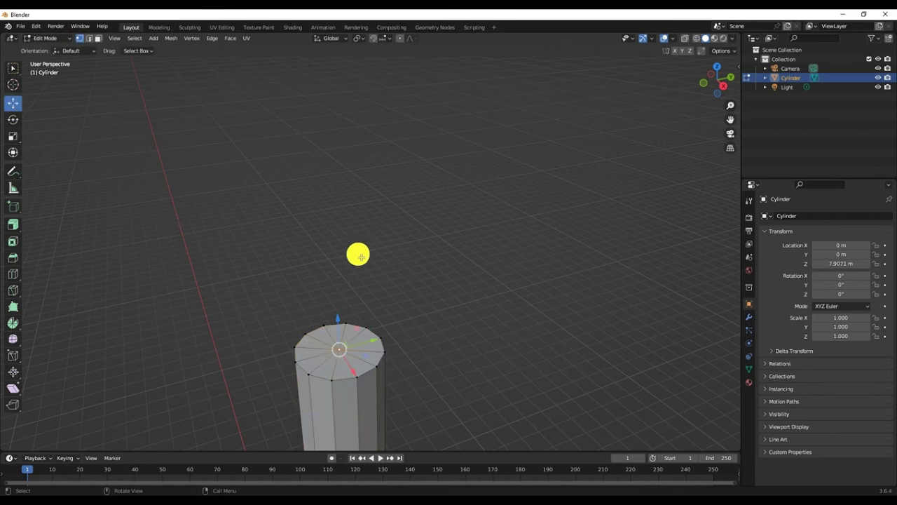
{"action": "left_click_drag", "start_coordinate": [340, 322], "coordinate": [338, 226]}
{"action": "right_click", "coordinate": [378, 259]}
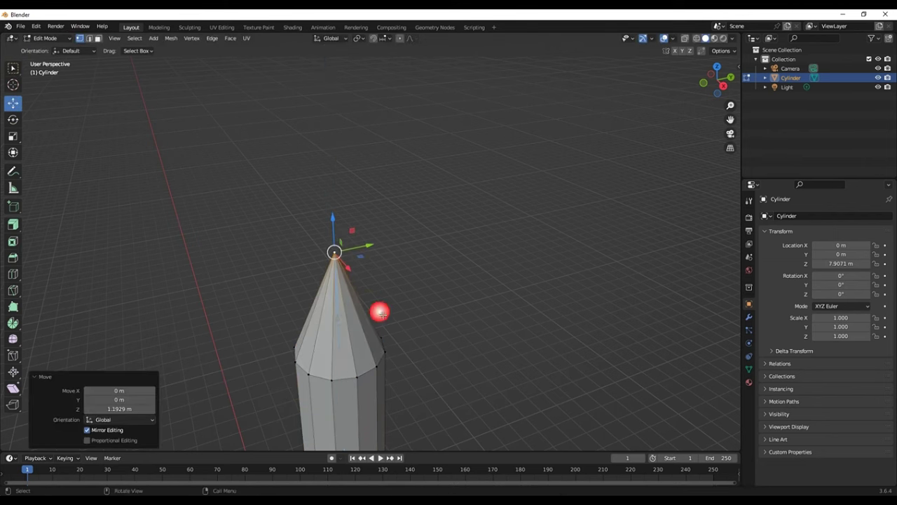
{"action": "middle_click_drag", "start_coordinate": [411, 244], "coordinate": [391, 388]}
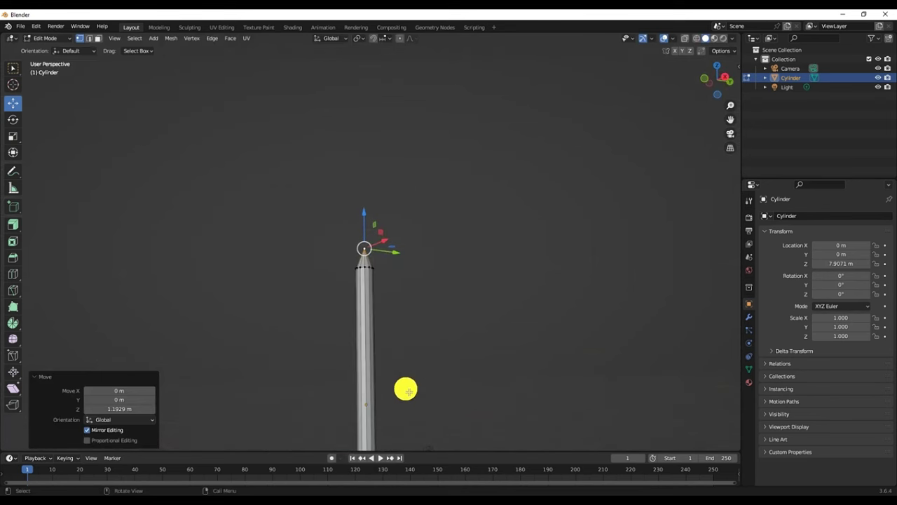
{"action": "middle_click_drag", "start_coordinate": [392, 388], "coordinate": [382, 273]}
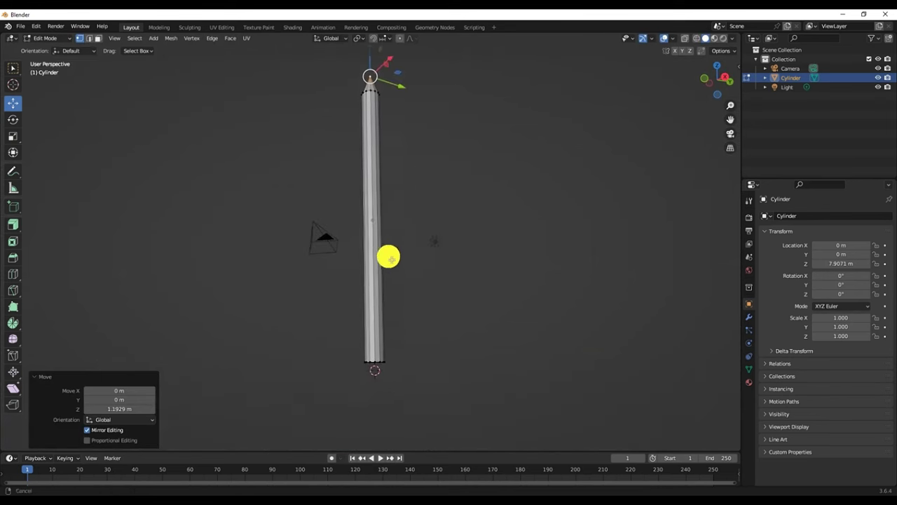
{"action": "scroll", "coordinate": [383, 273], "scroll_direction": "down", "scroll_amount": 5}
{"action": "key", "text": "ctrl+r"}
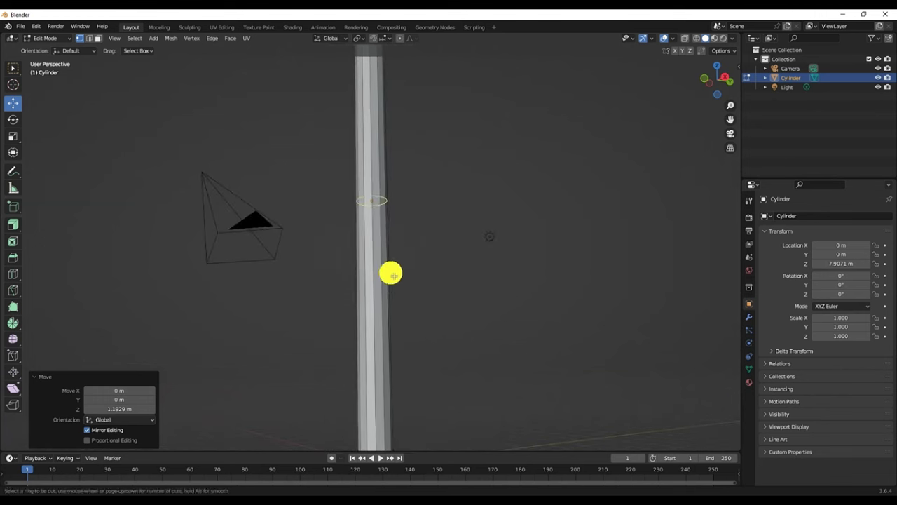
- Add two loop cuts near the cylinder's base and select the narrow face band between them
{"action": "left_click", "coordinate": [376, 207]}
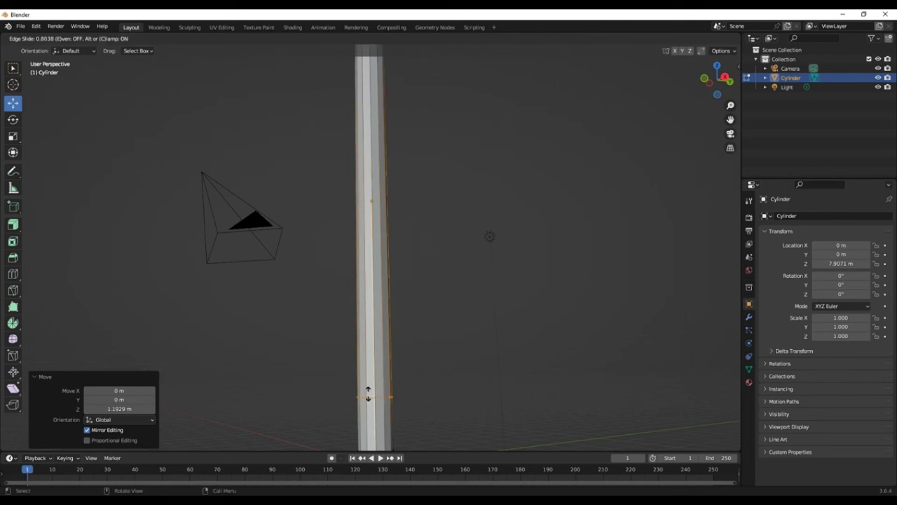
{"action": "left_click", "coordinate": [368, 394]}
{"action": "middle_click_drag", "start_coordinate": [421, 382], "coordinate": [399, 250]}
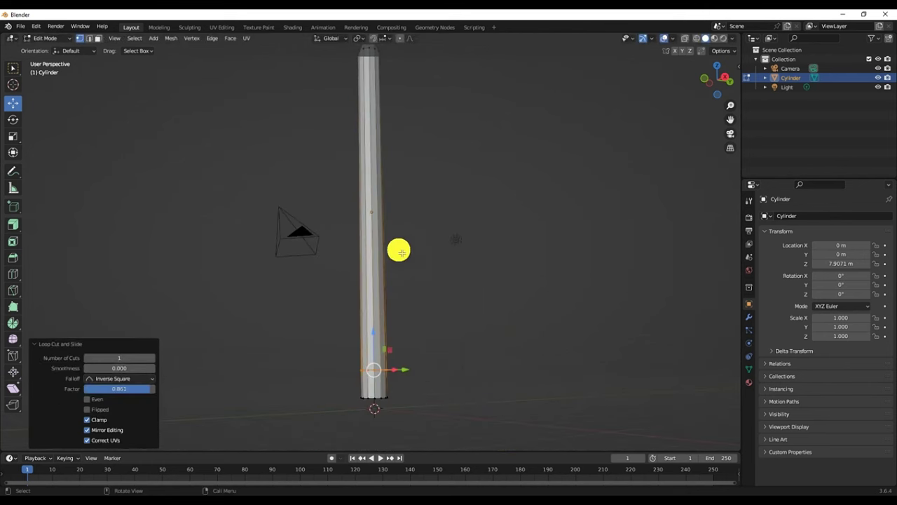
{"action": "key", "text": "ctrl+r"}
{"action": "left_click", "coordinate": [373, 200]}
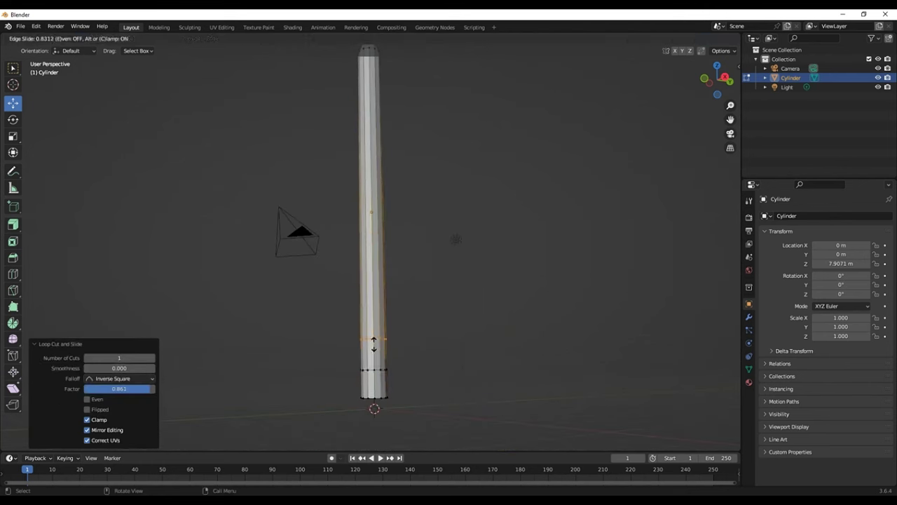
{"action": "left_click", "coordinate": [431, 353]}
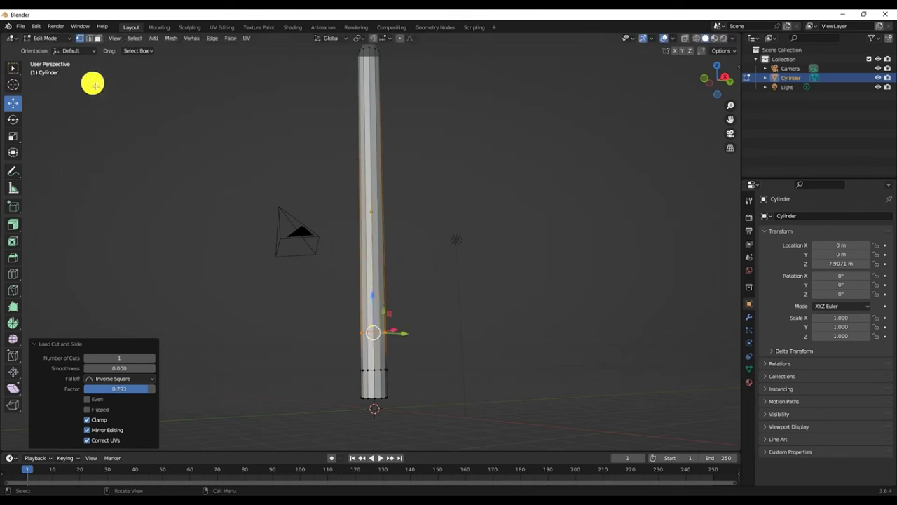
{"action": "left_click", "coordinate": [98, 39]}
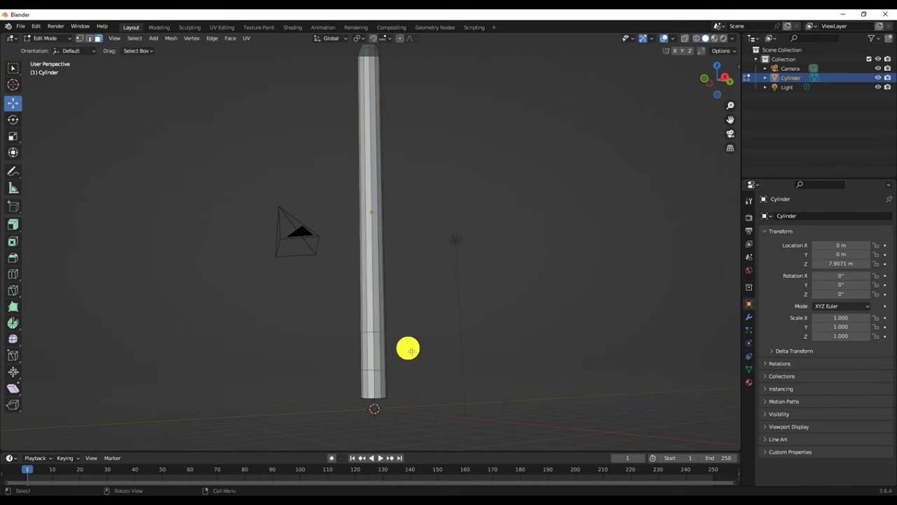
{"action": "left_click", "coordinate": [98, 39]}
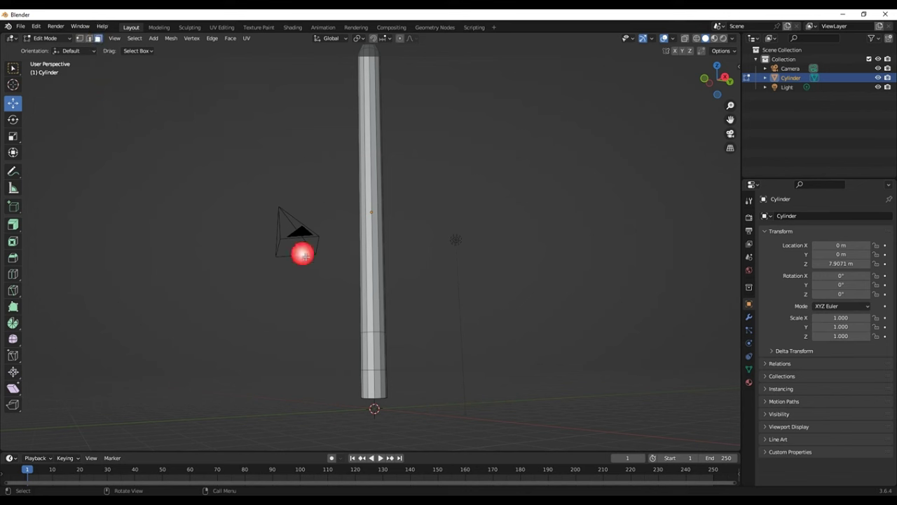
{"action": "left_click", "coordinate": [373, 350], "text": "alt"}
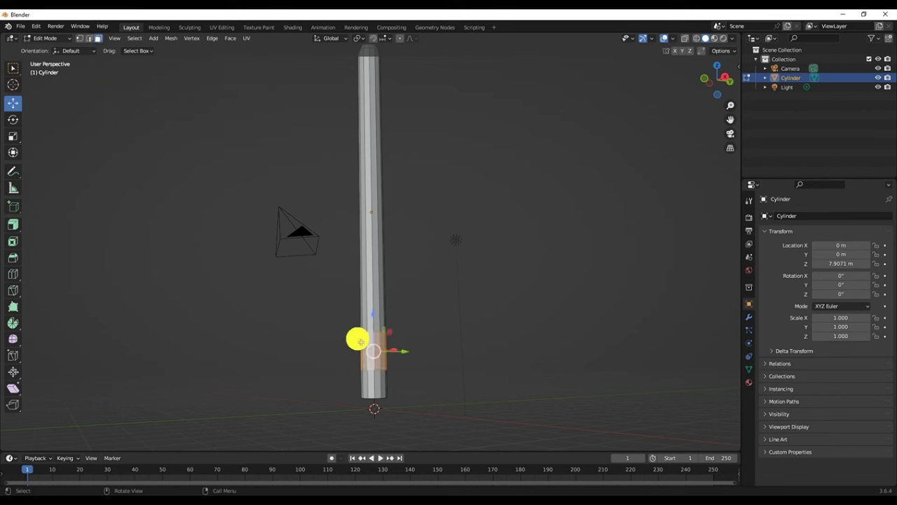
- Extrude the narrow base band's faces individually outward by 0.0369 m
{"action": "left_click", "coordinate": [14, 229]}
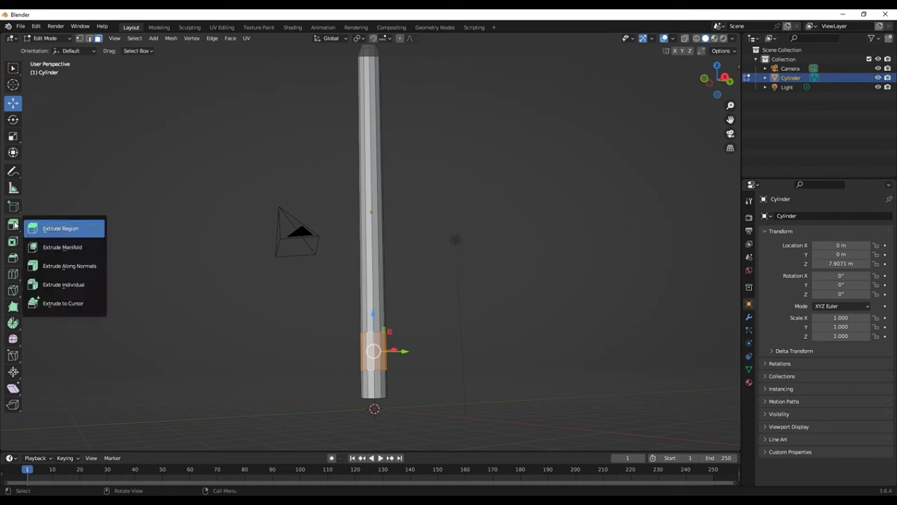
{"action": "left_click", "coordinate": [55, 286]}
{"action": "mouse_move", "coordinate": [333, 353]}
{"action": "left_mouse_down"}
{"action": "mouse_move", "coordinate": [347, 350]}
{"action": "mouse_move", "coordinate": [340, 353]}
{"action": "left_mouse_up"}
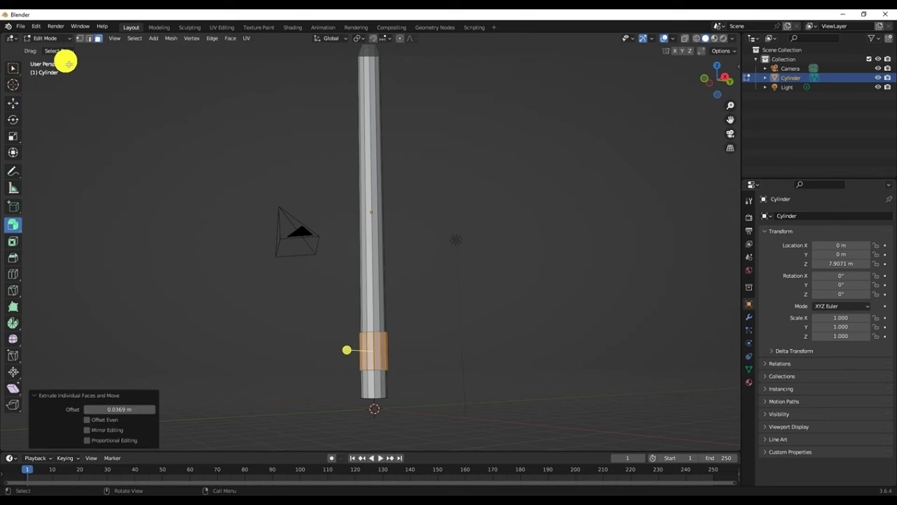
- Return to Object Mode, clear the selection, and orbit to view the pointed tip
{"action": "key", "text": "Tab"}
{"action": "left_click", "coordinate": [292, 161]}
{"action": "mouse_move", "coordinate": [292, 160]}
{"action": "middle_mouse_down"}
{"action": "mouse_move", "coordinate": [310, 203]}
{"action": "mouse_move", "coordinate": [310, 166]}
{"action": "mouse_move", "coordinate": [380, 152]}
{"action": "mouse_move", "coordinate": [422, 212]}
{"action": "middle_mouse_up"}
{"action": "scroll", "coordinate": [380, 152], "scroll_direction": "down", "scroll_amount": 2}
{"action": "scroll", "coordinate": [403, 154], "scroll_direction": "down", "scroll_amount": 3}
{"action": "scroll", "coordinate": [422, 212], "scroll_direction": "up", "scroll_amount": 3}
{"action": "scroll", "coordinate": [399, 252], "scroll_direction": "up", "scroll_amount": 2}
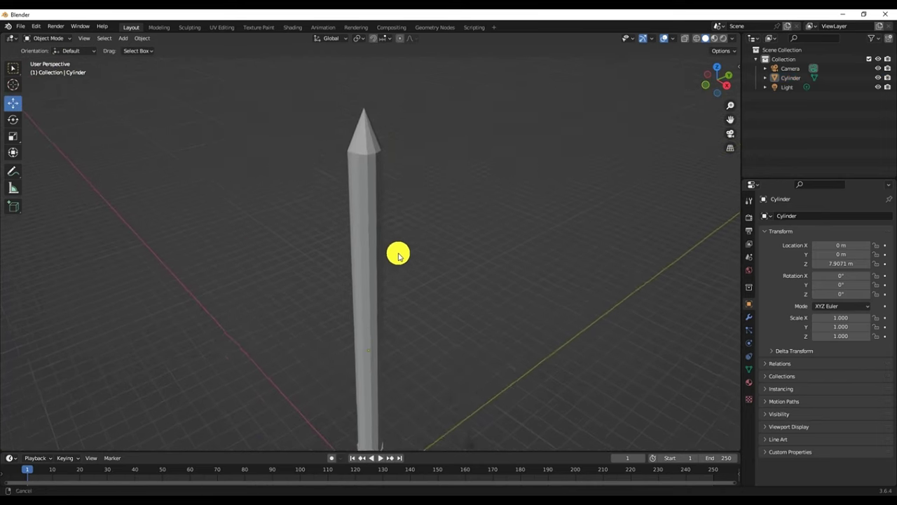
{"action": "scroll", "coordinate": [381, 250], "scroll_direction": "up", "scroll_amount": 4}
{"action": "middle_click_drag", "start_coordinate": [395, 216], "coordinate": [394, 275]}
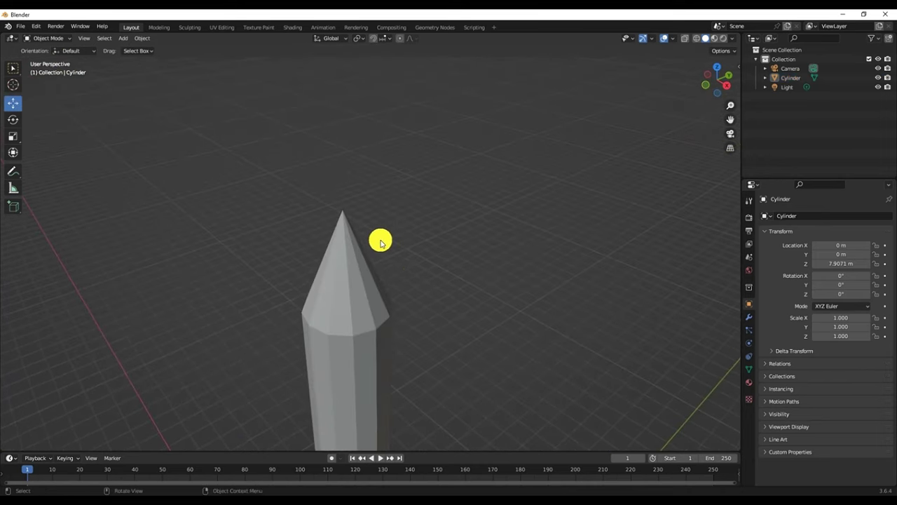
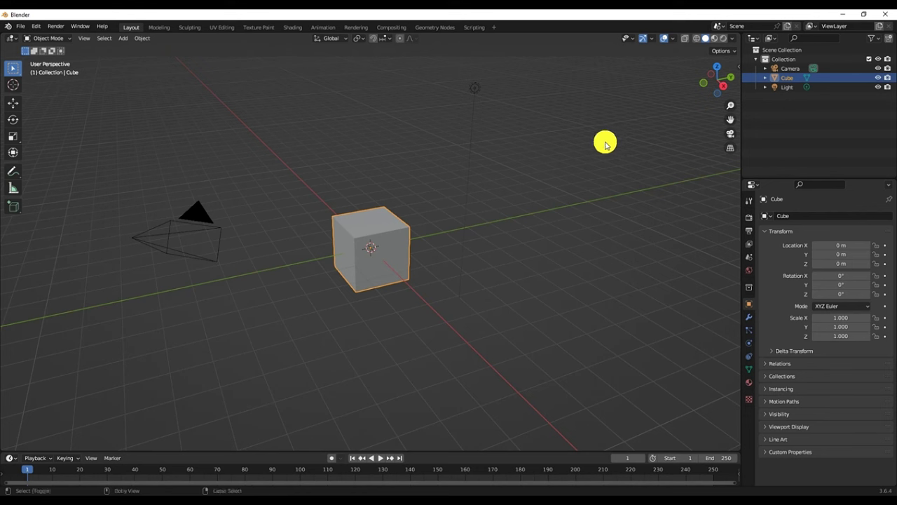
- Add an Array modifier to the cube with Relative Offset Factor X 2.2 and Count 3
{"action": "left_click", "coordinate": [747, 318]}
{"action": "left_click", "coordinate": [798, 214]}
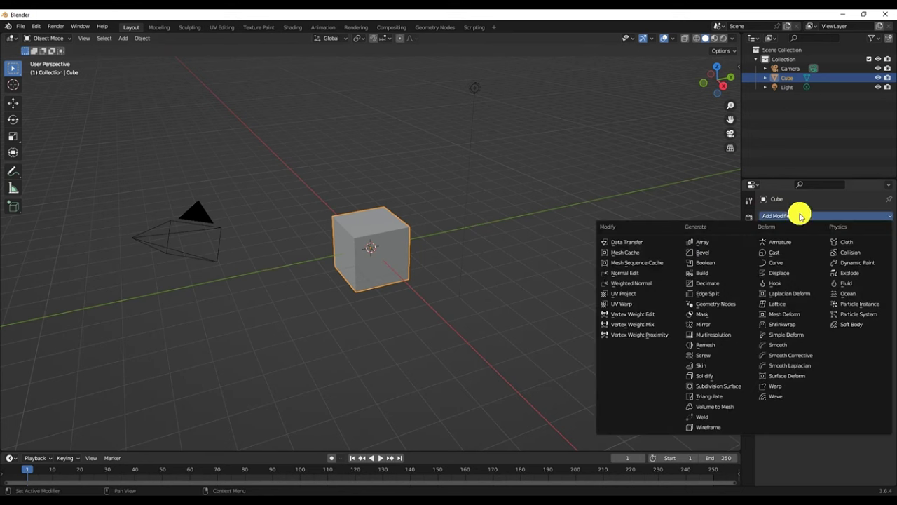
{"action": "left_click", "coordinate": [706, 244]}
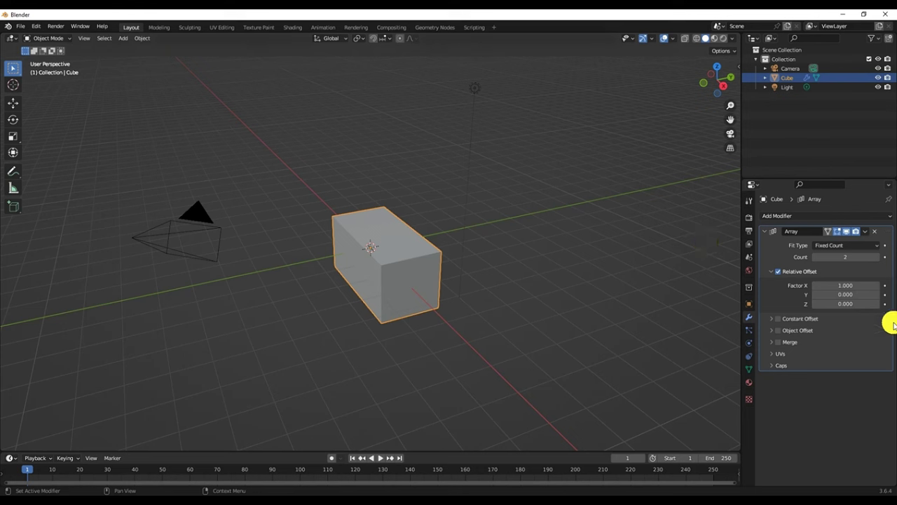
{"action": "mouse_move", "coordinate": [832, 283]}
{"action": "left_mouse_down"}
{"action": "mouse_move", "coordinate": [789, 292]}
{"action": "mouse_move", "coordinate": [876, 285]}
{"action": "left_mouse_up"}
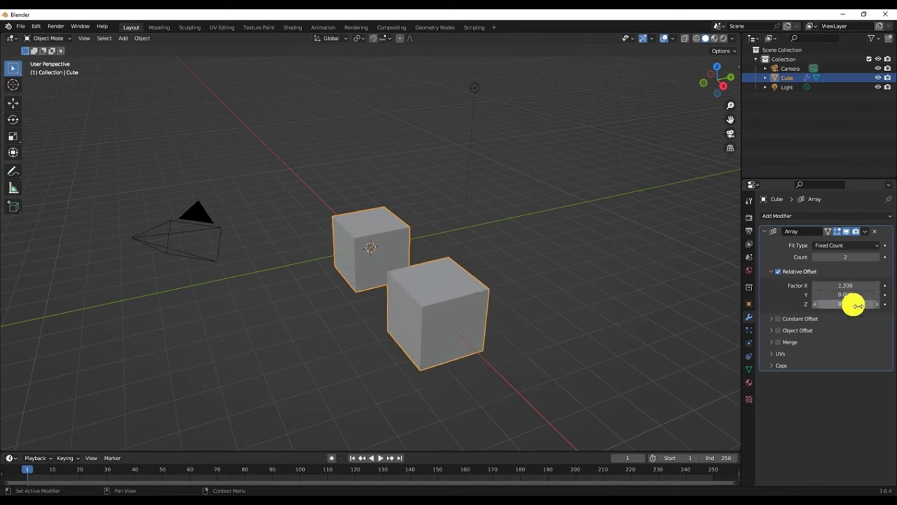
{"action": "left_click", "coordinate": [876, 257]}
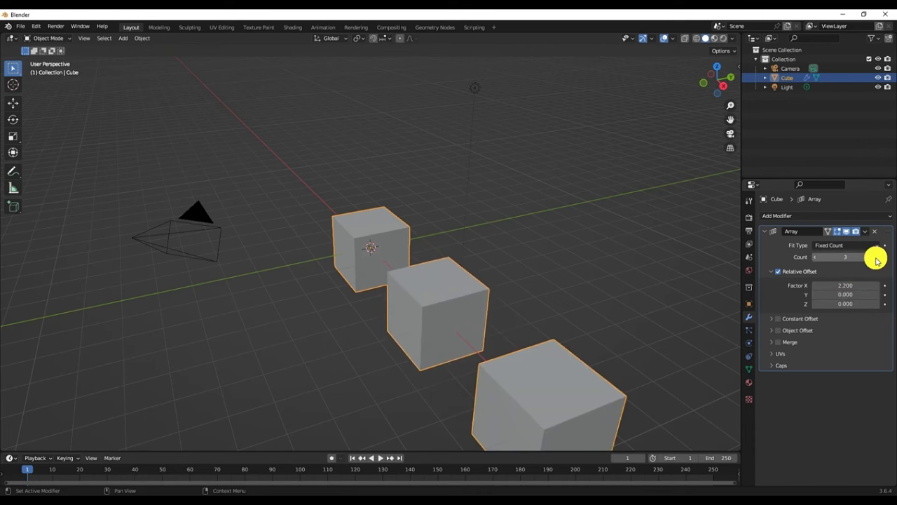
{"action": "mouse_move", "coordinate": [549, 274]}
{"action": "middle_mouse_down"}
{"action": "mouse_move", "coordinate": [629, 254]}
{"action": "mouse_move", "coordinate": [637, 266]}
{"action": "middle_mouse_up"}
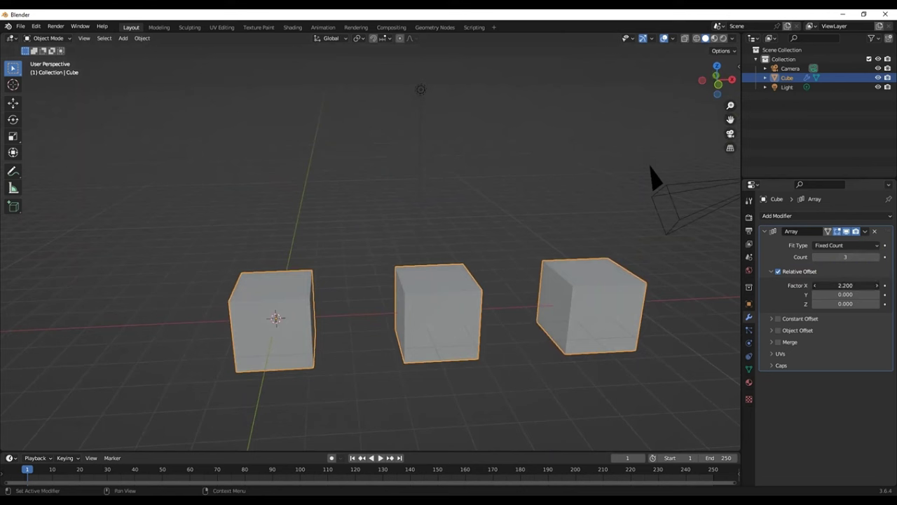
- Set the array's relative Factor X to 2.100 and reset the Y offset to 0
{"action": "mouse_move", "coordinate": [845, 286]}
{"action": "left_mouse_down"}
{"action": "mouse_move", "coordinate": [862, 286]}
{"action": "mouse_move", "coordinate": [820, 286]}
{"action": "mouse_move", "coordinate": [835, 287]}
{"action": "left_mouse_up"}
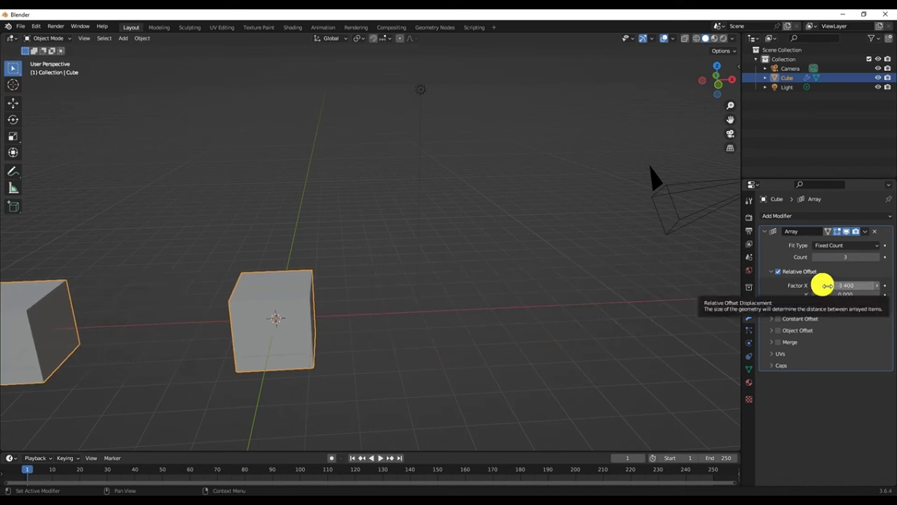
{"action": "left_click_drag", "start_coordinate": [825, 286], "coordinate": [828, 287]}
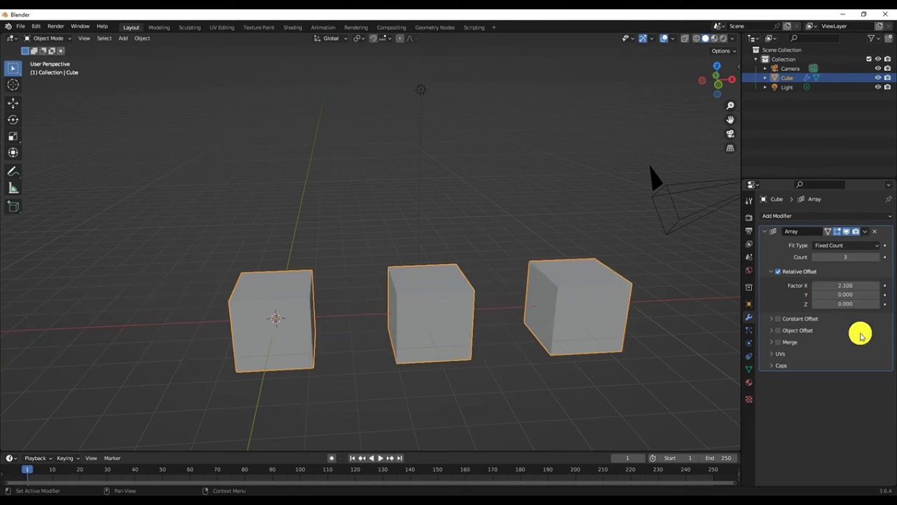
{"action": "mouse_move", "coordinate": [846, 295]}
{"action": "left_mouse_down"}
{"action": "mouse_move", "coordinate": [880, 294]}
{"action": "mouse_move", "coordinate": [842, 294]}
{"action": "left_mouse_up"}
{"action": "type", "text": "5.200"}
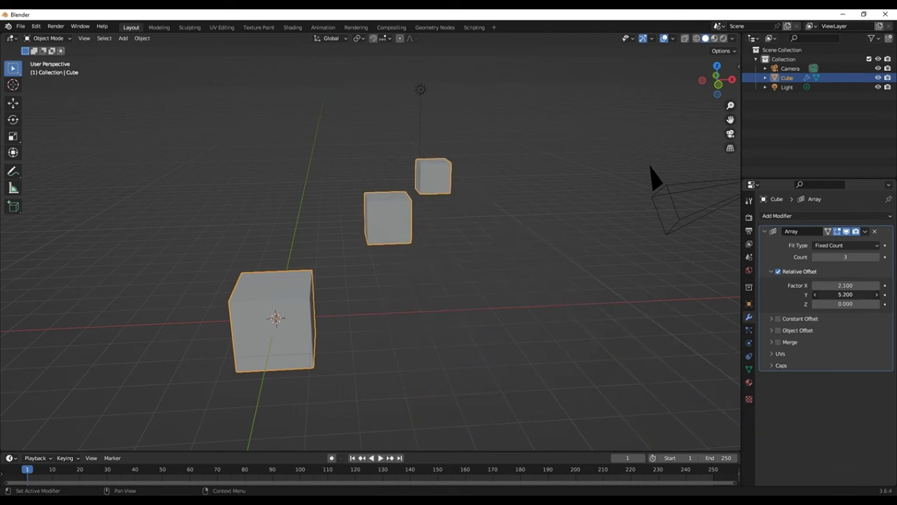
{"action": "left_click", "coordinate": [839, 295]}
{"action": "type", "text": "0"}
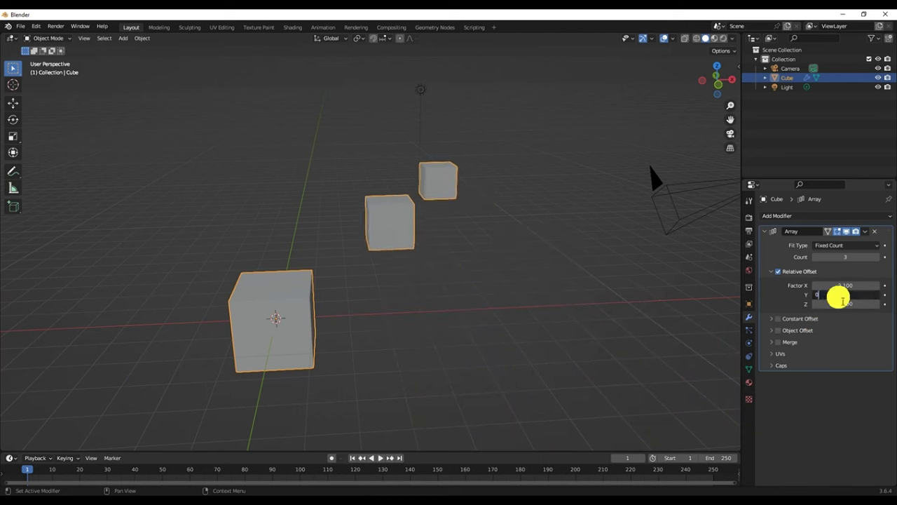
{"action": "key", "text": "Return"}
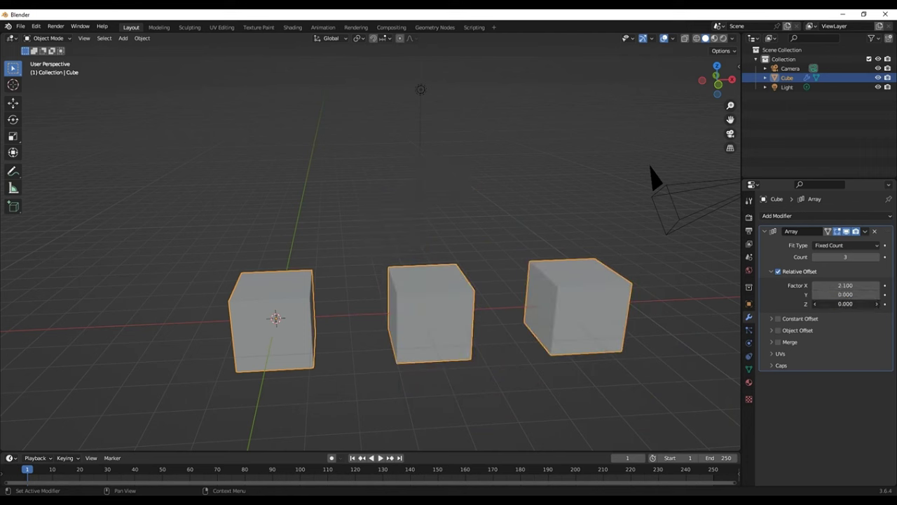
{"action": "key", "text": "Return"}
- Reset the Z offset to 0 and raise the array Count to 4
{"action": "mouse_move", "coordinate": [833, 304]}
{"action": "left_mouse_down"}
{"action": "mouse_move", "coordinate": [862, 303]}
{"action": "mouse_move", "coordinate": [825, 300]}
{"action": "mouse_move", "coordinate": [833, 323]}
{"action": "left_mouse_up"}
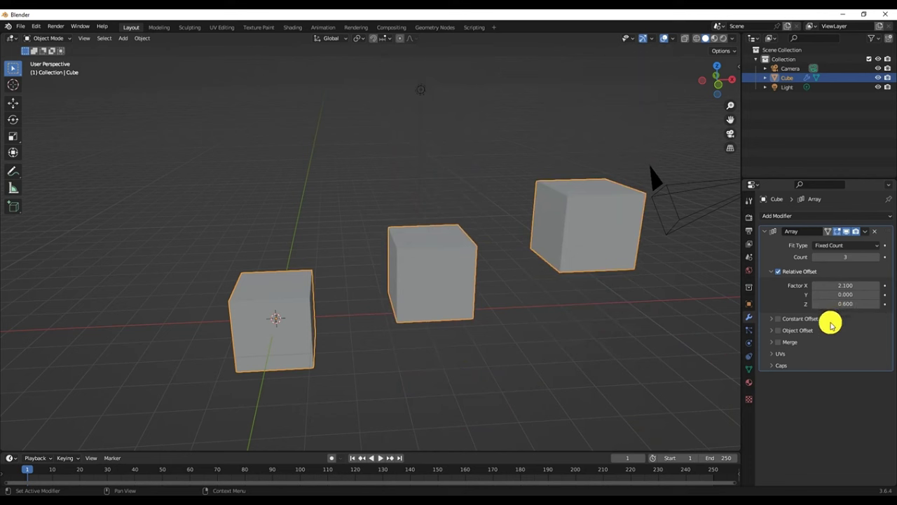
{"action": "left_click", "coordinate": [850, 305]}
{"action": "type", "text": "0"}
{"action": "key", "text": "Return"}
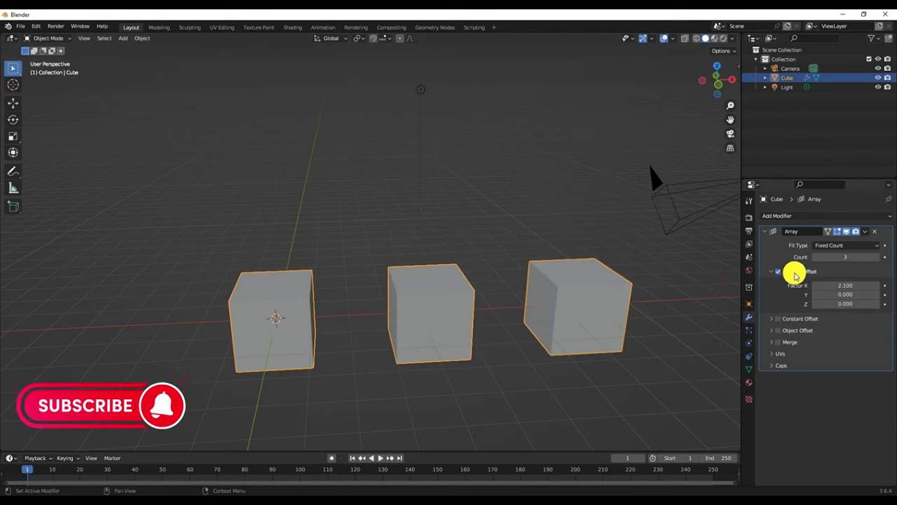
{"action": "left_click", "coordinate": [877, 256]}
{"action": "scroll", "coordinate": [701, 298], "scroll_direction": "down", "scroll_amount": 3}
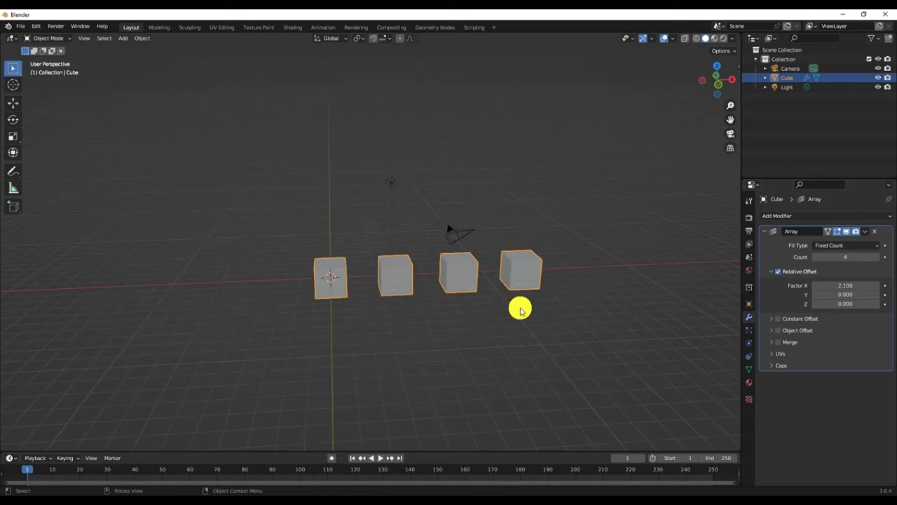
- Enable Constant Offset with Distance X 1.15 m and set the relative Factor X to -3.000
{"action": "left_click", "coordinate": [779, 319]}
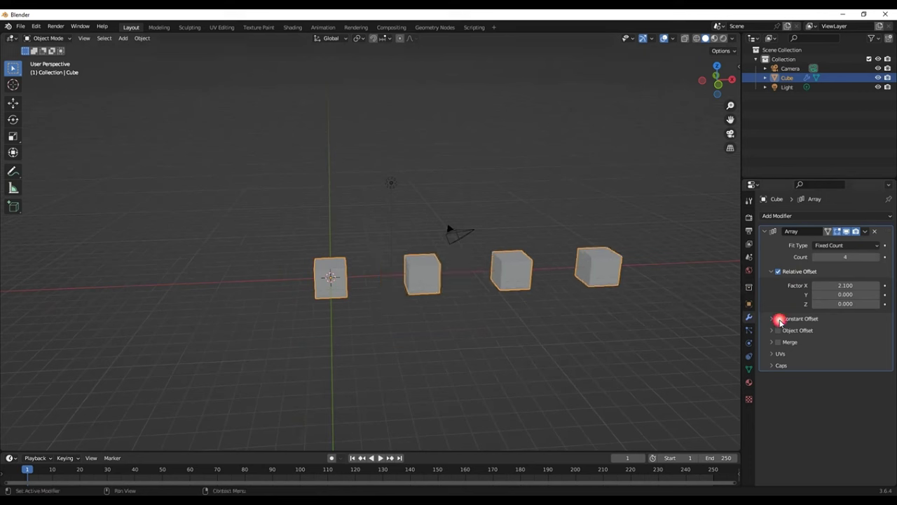
{"action": "left_click", "coordinate": [773, 320]}
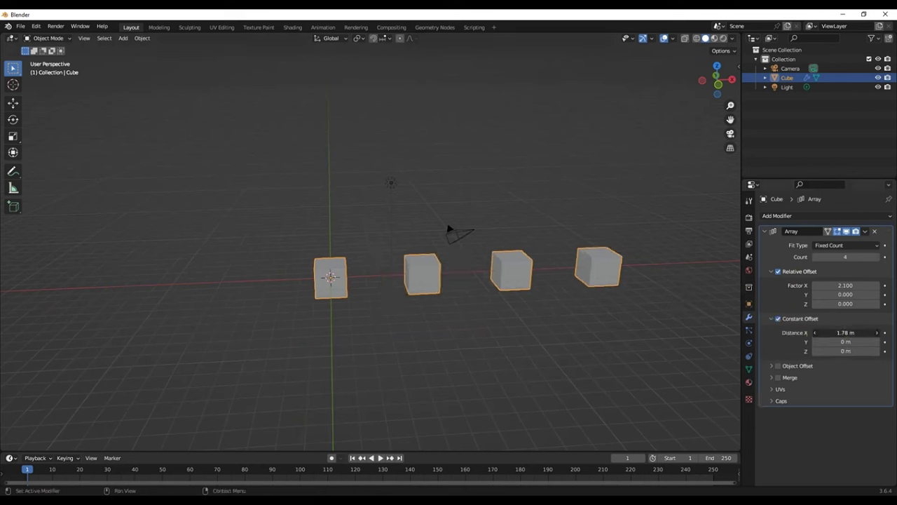
{"action": "mouse_move", "coordinate": [834, 332]}
{"action": "left_mouse_down"}
{"action": "mouse_move", "coordinate": [877, 332]}
{"action": "mouse_move", "coordinate": [792, 332]}
{"action": "left_mouse_up"}
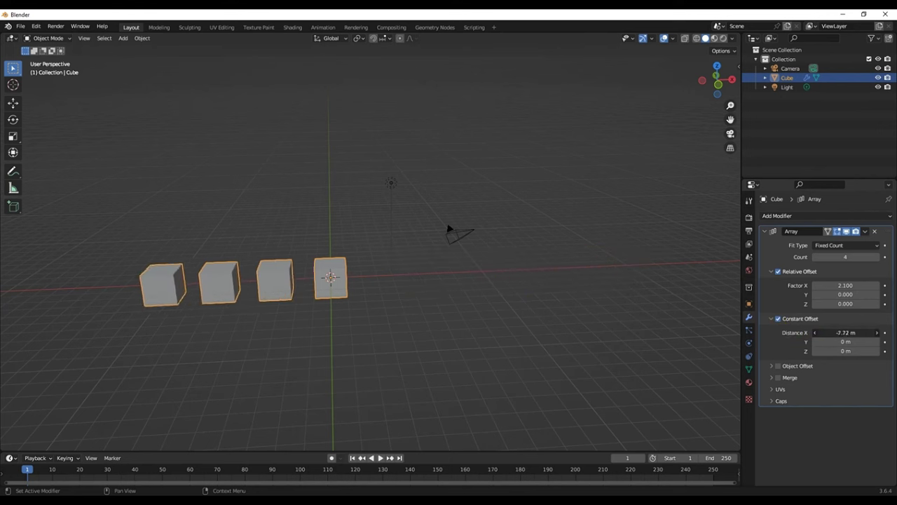
{"action": "left_click_drag", "start_coordinate": [792, 333], "coordinate": [846, 332]}
{"action": "left_click_drag", "start_coordinate": [846, 285], "coordinate": [743, 285]}
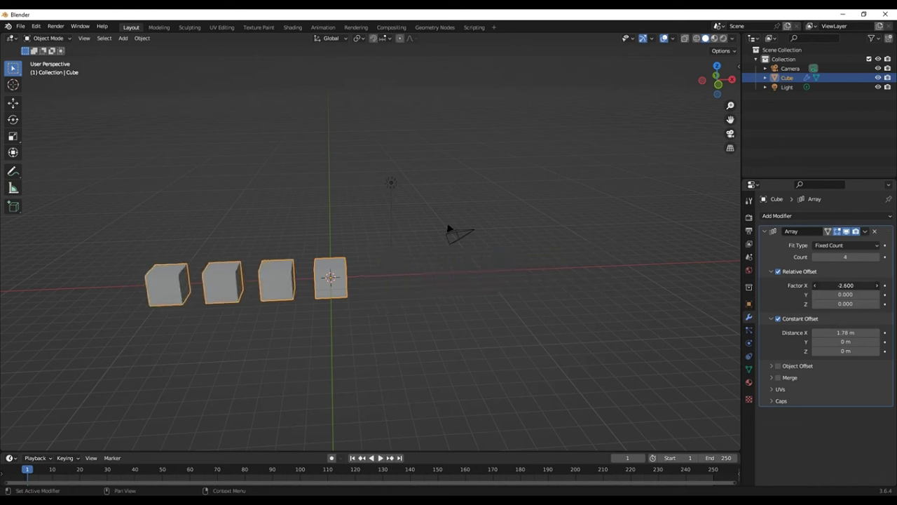
{"action": "left_click_drag", "start_coordinate": [845, 285], "coordinate": [835, 286]}
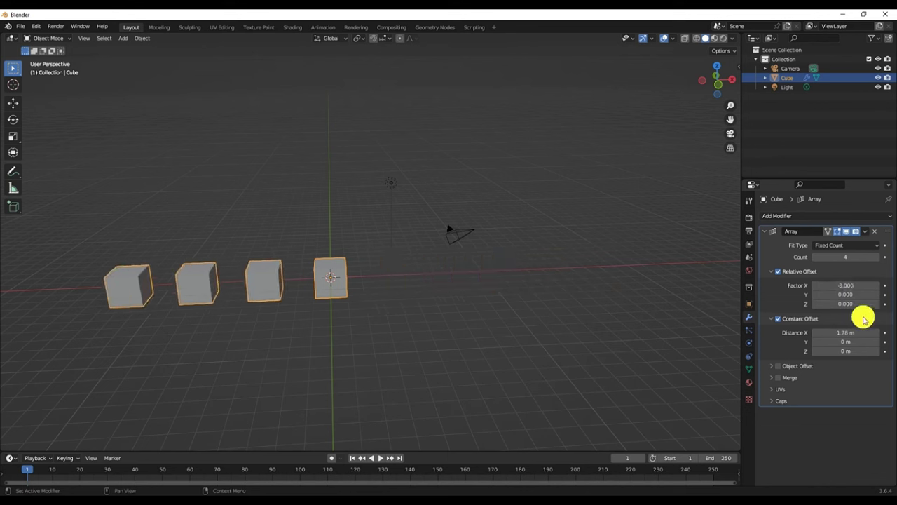
{"action": "mouse_move", "coordinate": [851, 332]}
{"action": "left_mouse_down"}
{"action": "mouse_move", "coordinate": [806, 333]}
{"action": "mouse_move", "coordinate": [870, 332]}
{"action": "left_mouse_up"}
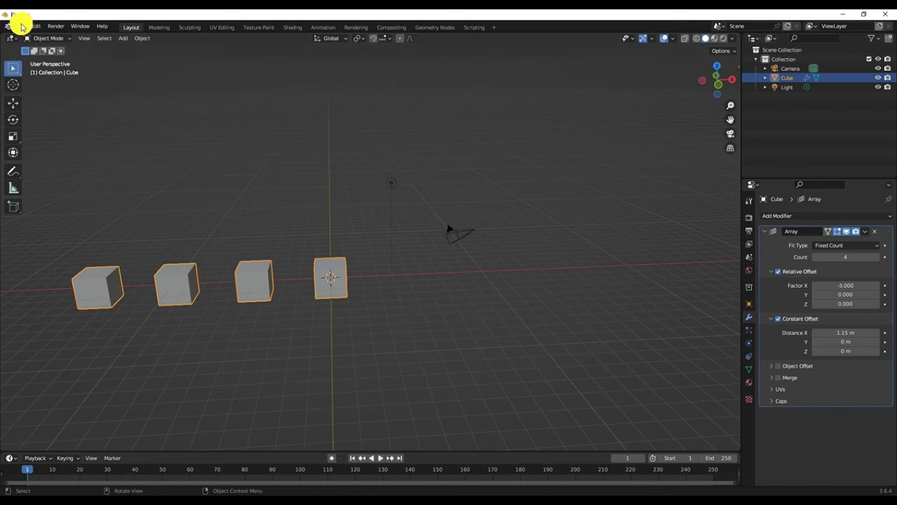
- Start a new General scene without saving and stretch the cube along X
{"action": "left_click", "coordinate": [20, 26]}
{"action": "mouse_move", "coordinate": [35, 40]}
{"action": "left_click", "coordinate": [126, 34]}
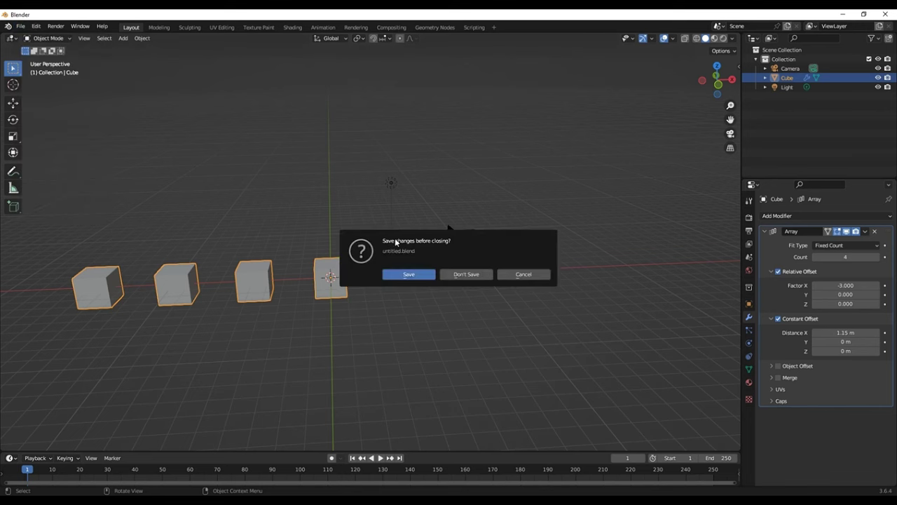
{"action": "left_click", "coordinate": [456, 274]}
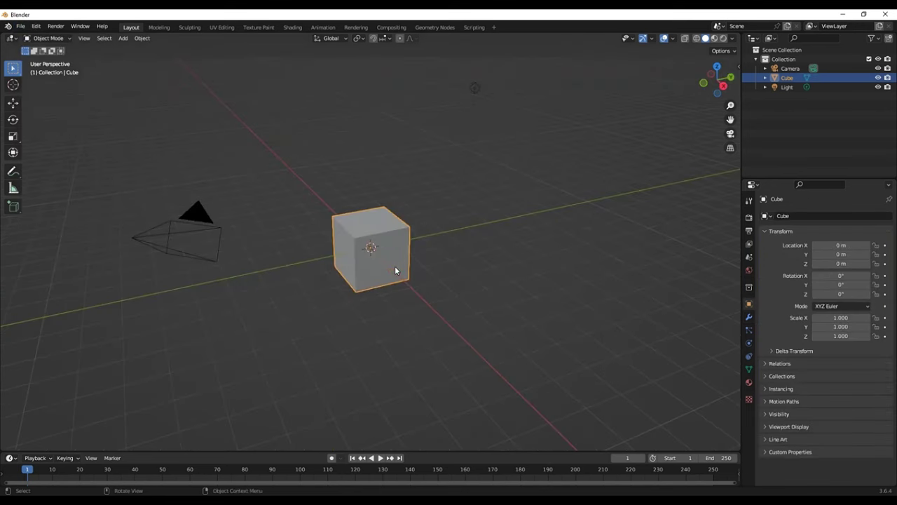
{"action": "key", "text": "s"}
{"action": "key", "text": "x"}
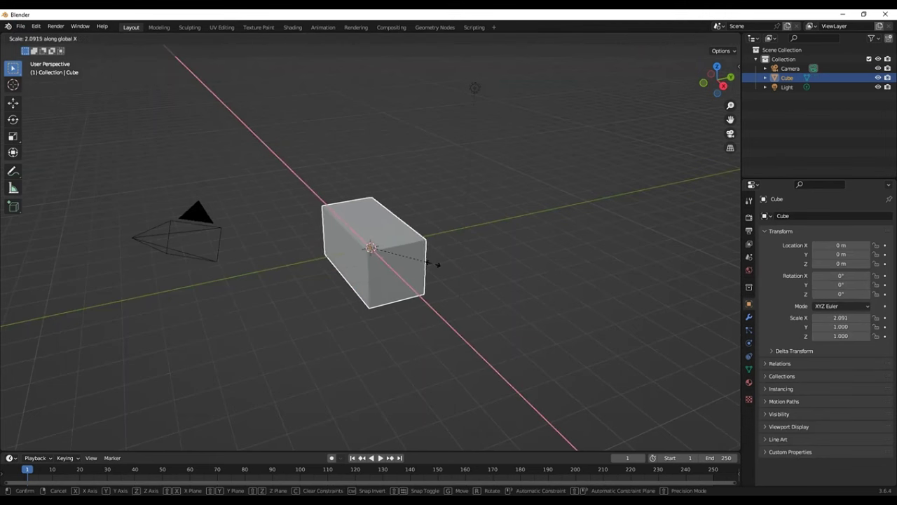
{"action": "left_click", "coordinate": [438, 273]}
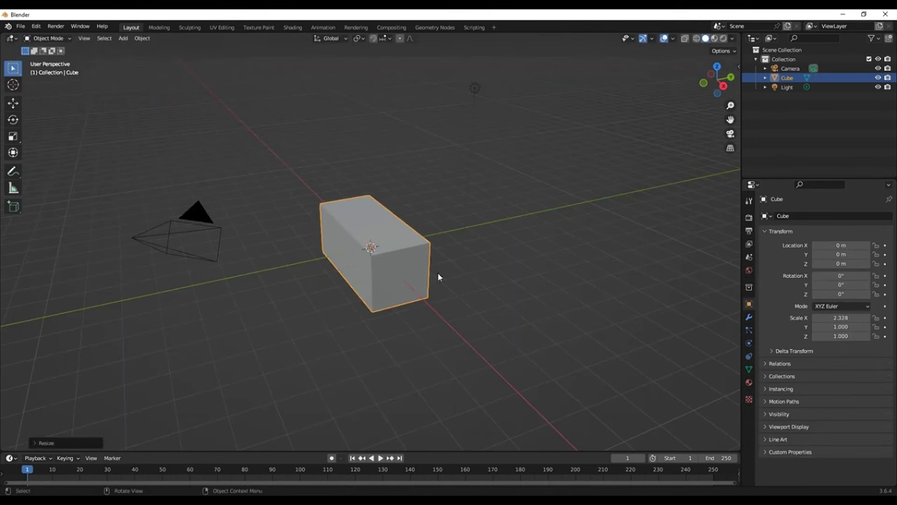
- Add an Array modifier with Count 8 and relative factors X -0.2, Y 1.4, Z 0.9
{"action": "left_click", "coordinate": [749, 319]}
{"action": "left_click", "coordinate": [794, 219]}
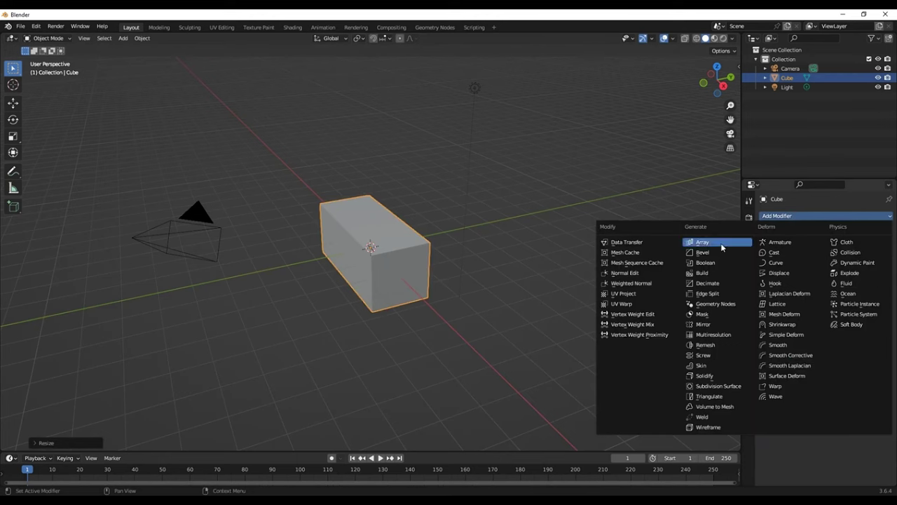
{"action": "left_click", "coordinate": [691, 241]}
{"action": "left_click_drag", "start_coordinate": [877, 256], "coordinate": [885, 258]}
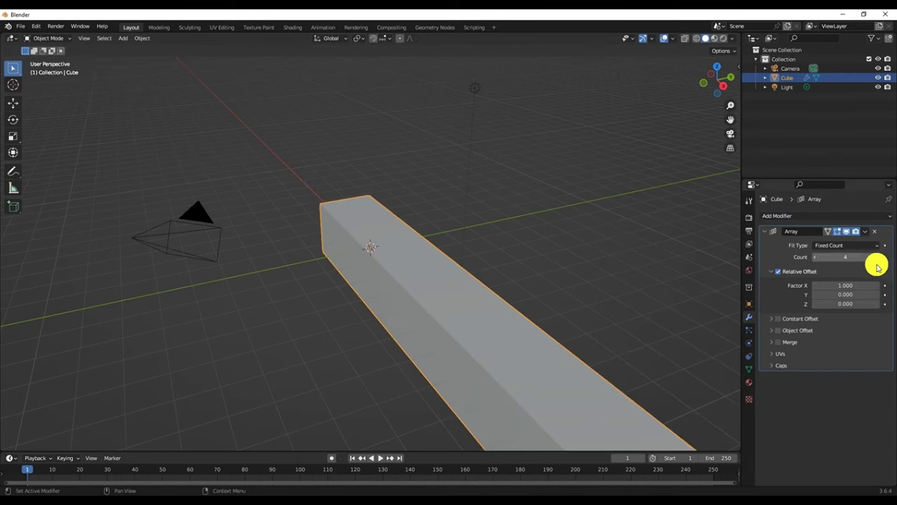
{"action": "mouse_move", "coordinate": [845, 286]}
{"action": "left_mouse_down"}
{"action": "mouse_move", "coordinate": [852, 297]}
{"action": "mouse_move", "coordinate": [843, 298]}
{"action": "mouse_move", "coordinate": [853, 284]}
{"action": "left_mouse_up"}
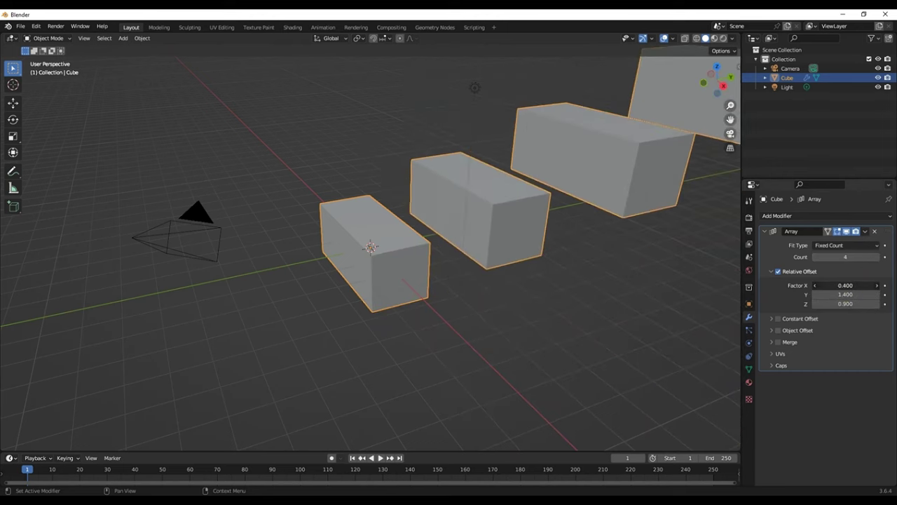
{"action": "left_click_drag", "start_coordinate": [875, 257], "coordinate": [885, 257]}
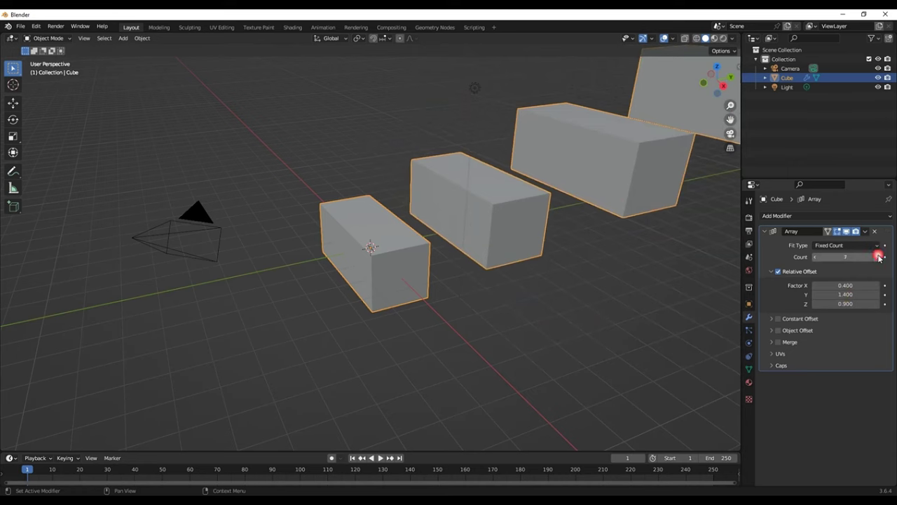
{"action": "scroll", "coordinate": [510, 327], "scroll_direction": "down", "scroll_amount": 4}
{"action": "mouse_move", "coordinate": [437, 293]}
{"action": "middle_mouse_down"}
{"action": "mouse_move", "coordinate": [597, 290]}
{"action": "mouse_move", "coordinate": [575, 292]}
{"action": "middle_mouse_up"}
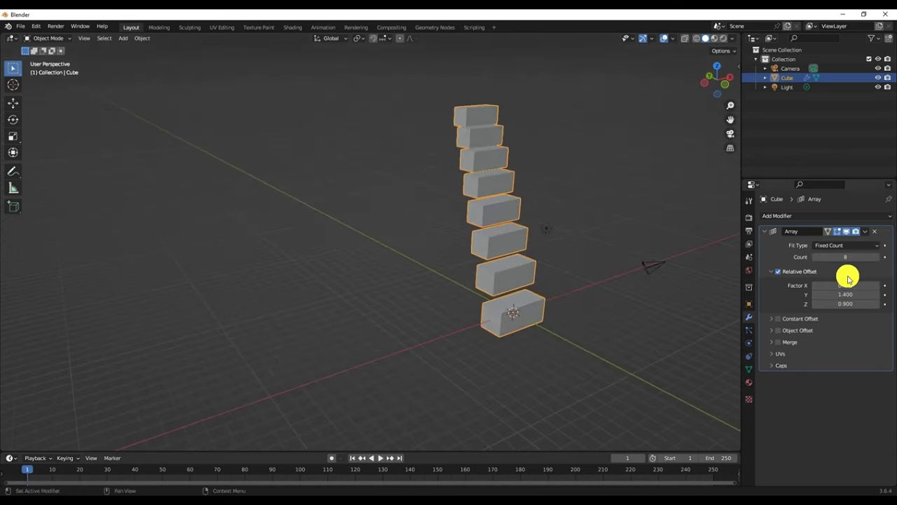
{"action": "left_click_drag", "start_coordinate": [846, 286], "coordinate": [806, 285]}
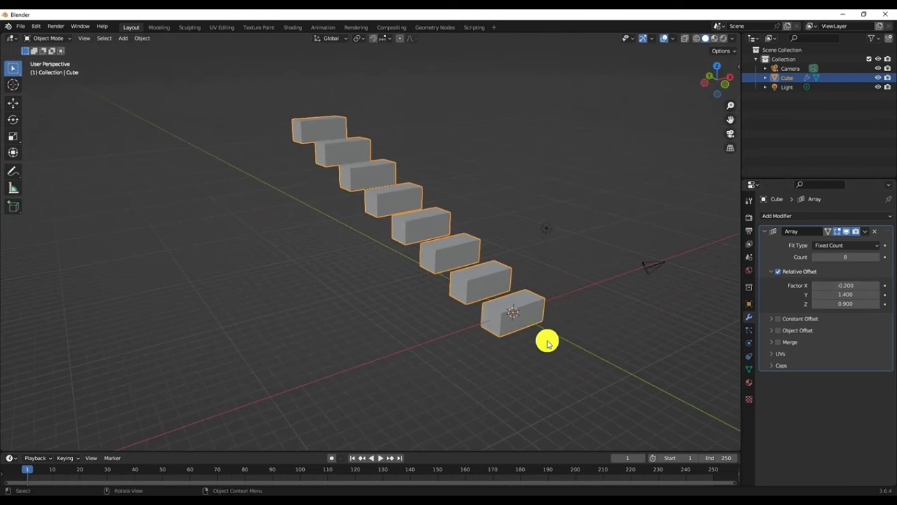
{"action": "left_click", "coordinate": [20, 26]}
{"action": "mouse_move", "coordinate": [33, 36]}
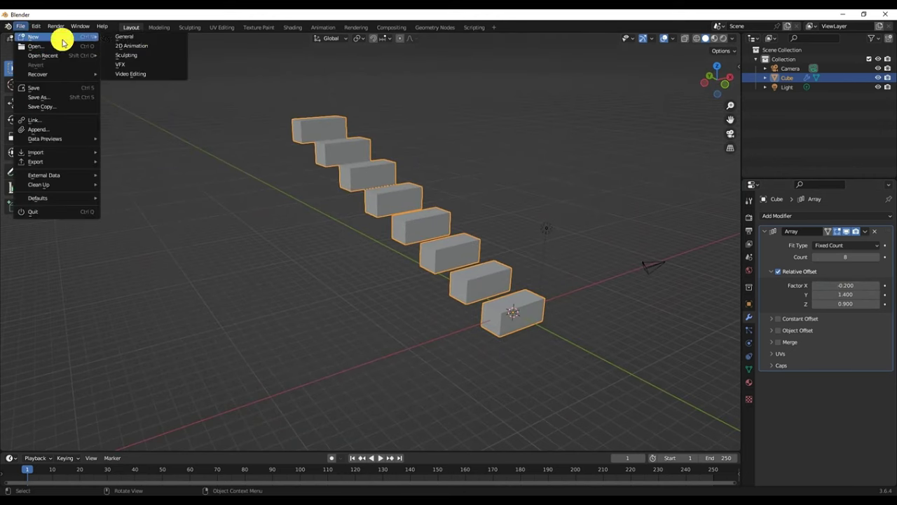
- Load a fresh General scene without saving and put the cube in Edit Mode
{"action": "left_click", "coordinate": [123, 33]}
{"action": "left_click", "coordinate": [460, 274]}
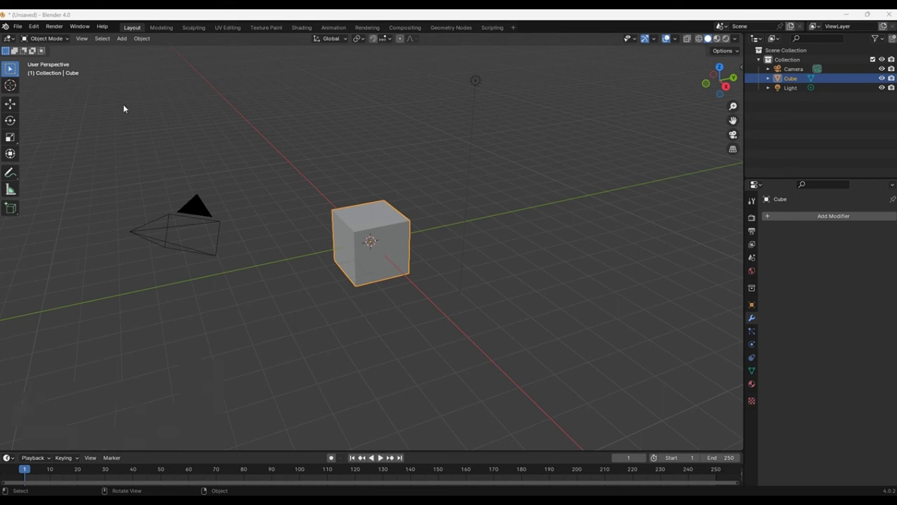
{"action": "key", "text": "Tab"}
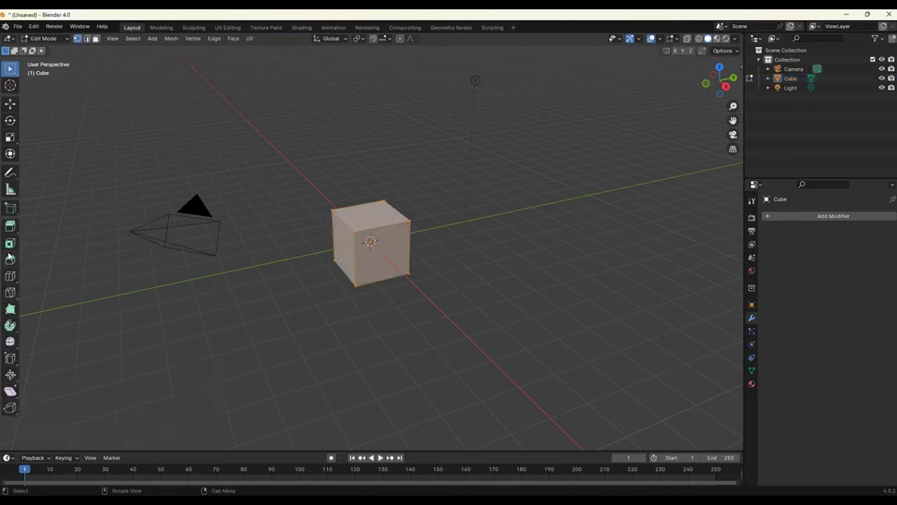
- Bevel the cube's top front edge, narrowing the bevel width to 0.414 m
{"action": "left_click", "coordinate": [11, 259]}
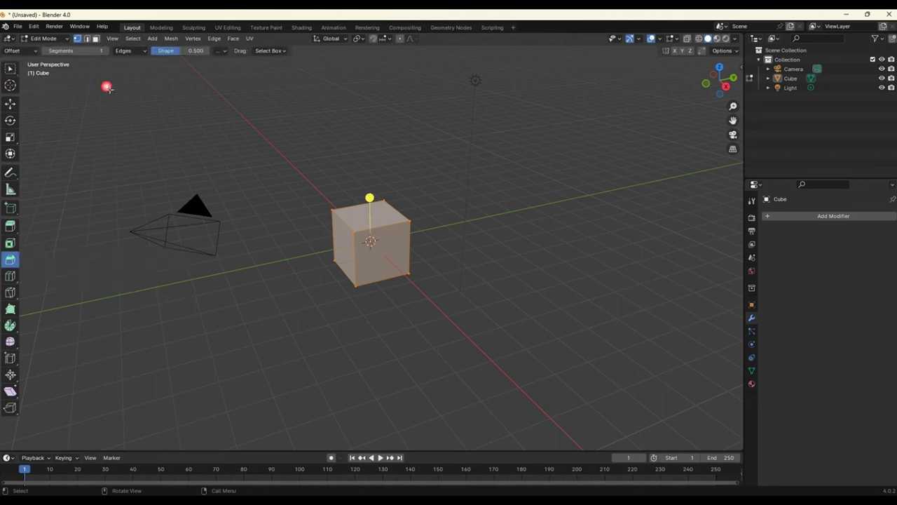
{"action": "left_click", "coordinate": [457, 292]}
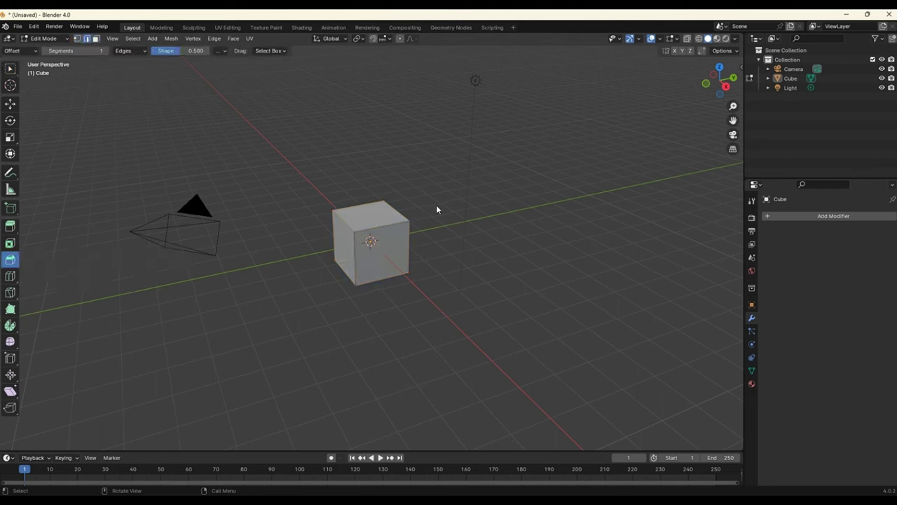
{"action": "left_click", "coordinate": [382, 226]}
{"action": "scroll", "coordinate": [386, 225], "scroll_direction": "up", "scroll_amount": 3}
{"action": "scroll", "coordinate": [401, 209], "scroll_direction": "up", "scroll_amount": 3}
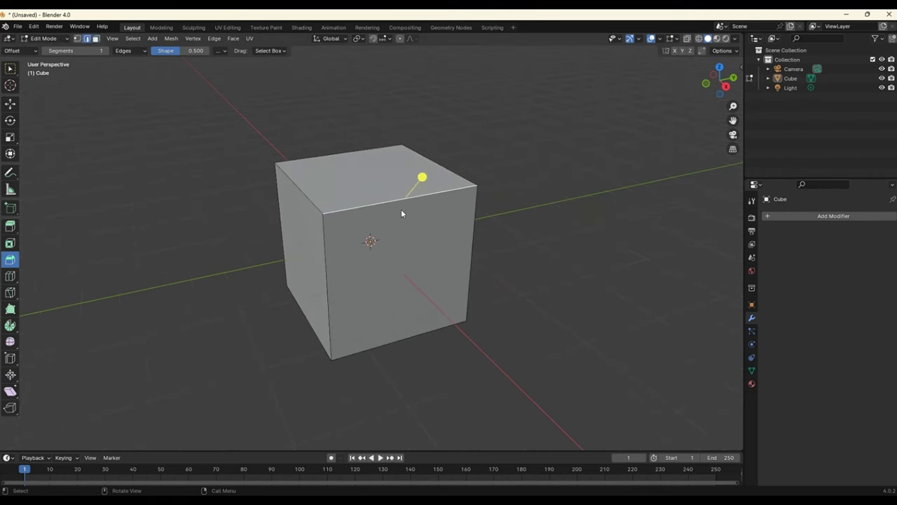
{"action": "left_click_drag", "start_coordinate": [423, 178], "coordinate": [480, 183]}
{"action": "scroll", "coordinate": [480, 183], "scroll_direction": "up", "scroll_amount": 3}
{"action": "scroll", "coordinate": [480, 183], "scroll_direction": "down", "scroll_amount": 1}
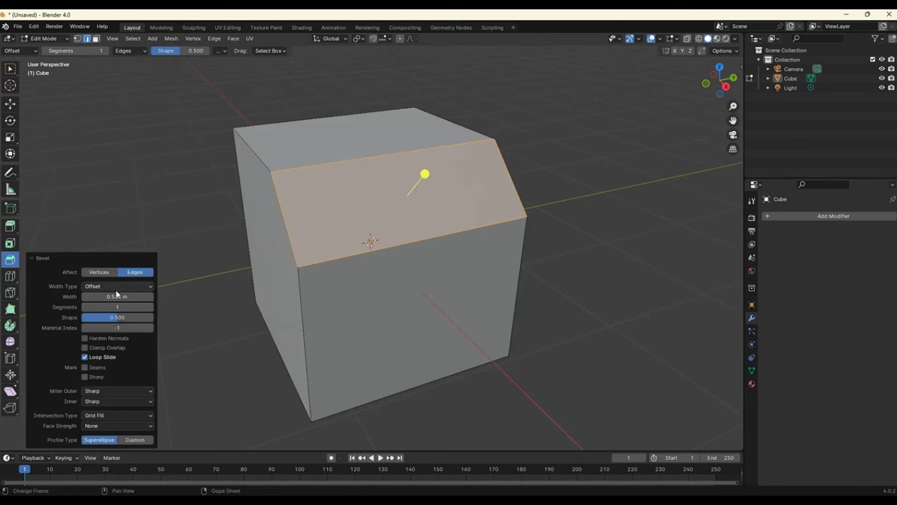
{"action": "mouse_move", "coordinate": [118, 296]}
{"action": "left_mouse_down"}
{"action": "mouse_move", "coordinate": [117, 308]}
{"action": "mouse_move", "coordinate": [140, 307]}
{"action": "left_mouse_up"}
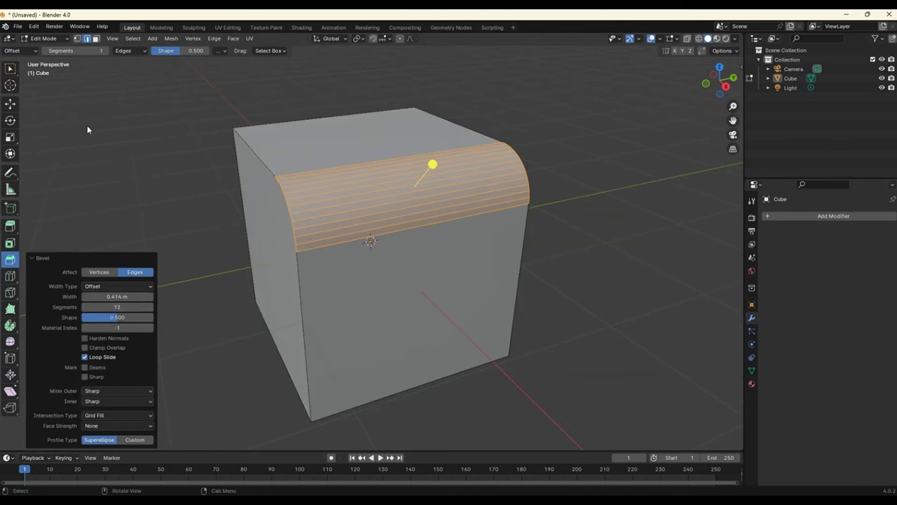
- Undo the edge bevel and return the selected cube to Object Mode
{"action": "key", "text": "Tab"}
{"action": "key", "text": "Tab"}
{"action": "key", "text": "ctrl+z"}
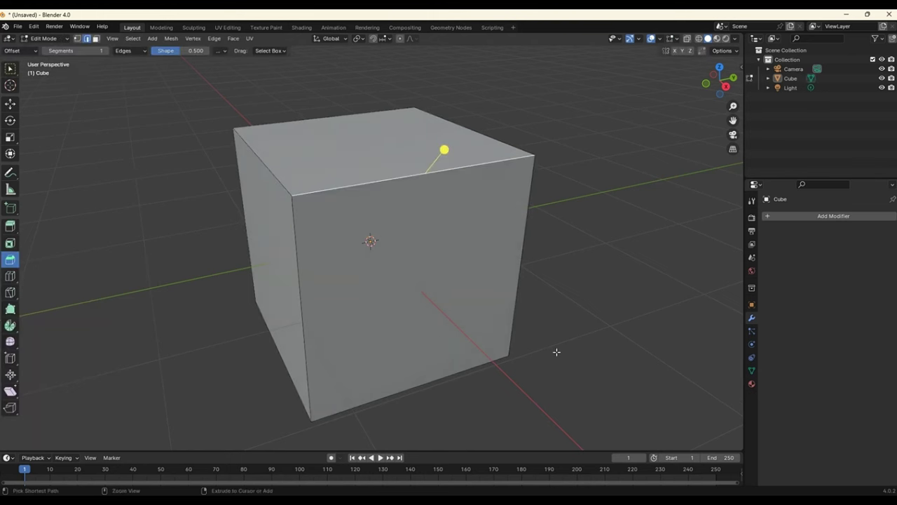
{"action": "left_click", "coordinate": [340, 251]}
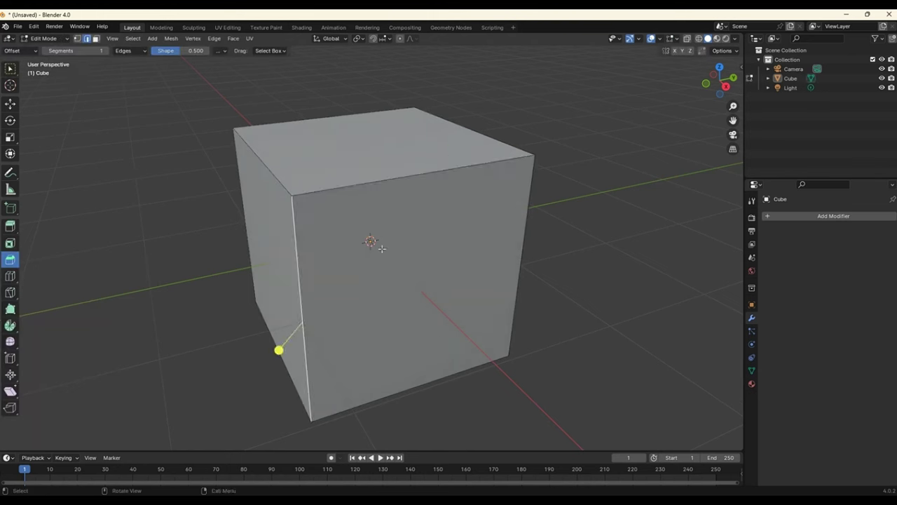
{"action": "key", "text": "Tab"}
{"action": "left_click", "coordinate": [354, 248]}
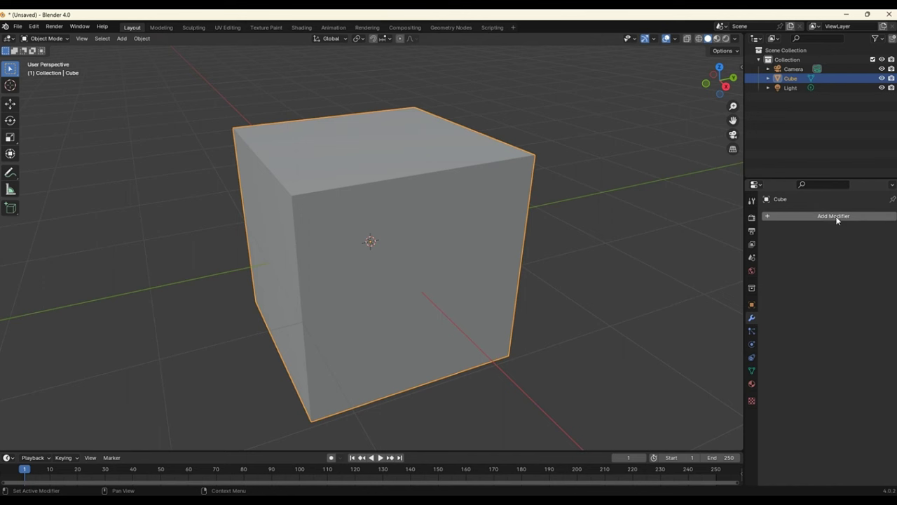
- Add a Bevel modifier on Edges with 0.36 m amount and 37 segments
{"action": "left_click", "coordinate": [837, 219]}
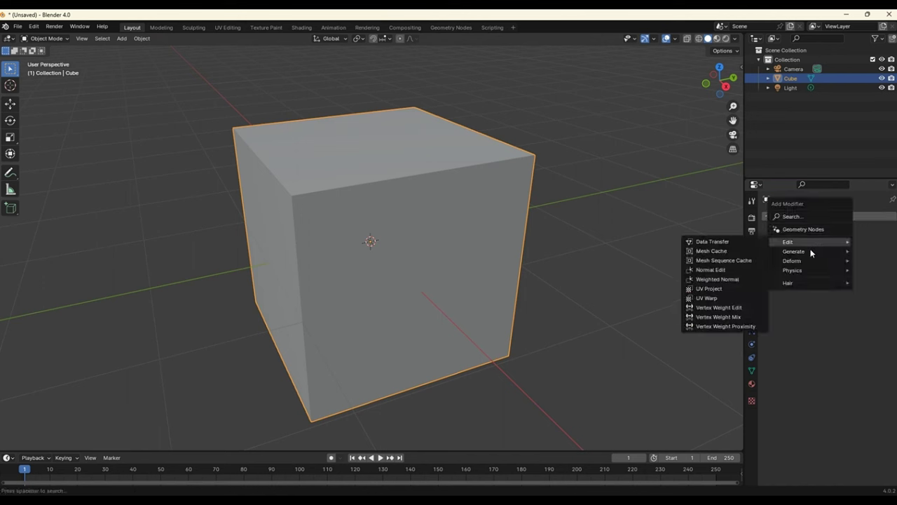
{"action": "mouse_move", "coordinate": [800, 251]}
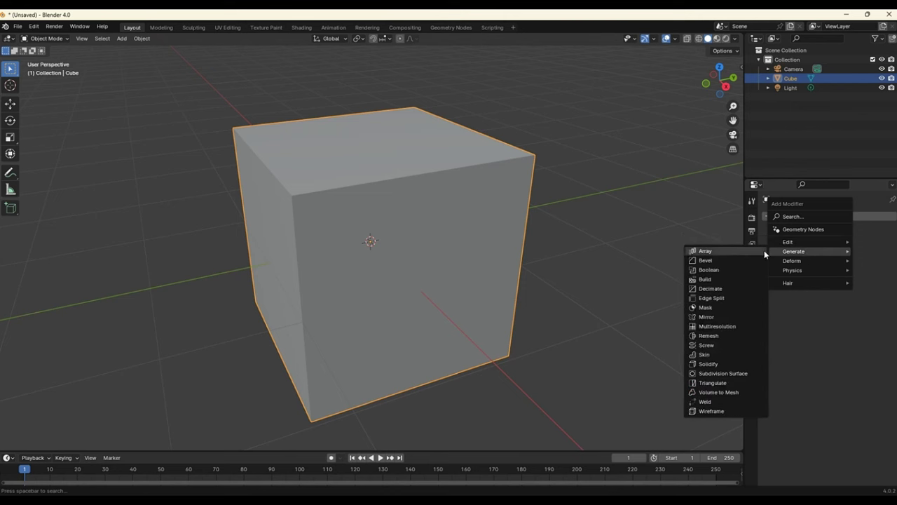
{"action": "left_click", "coordinate": [718, 260]}
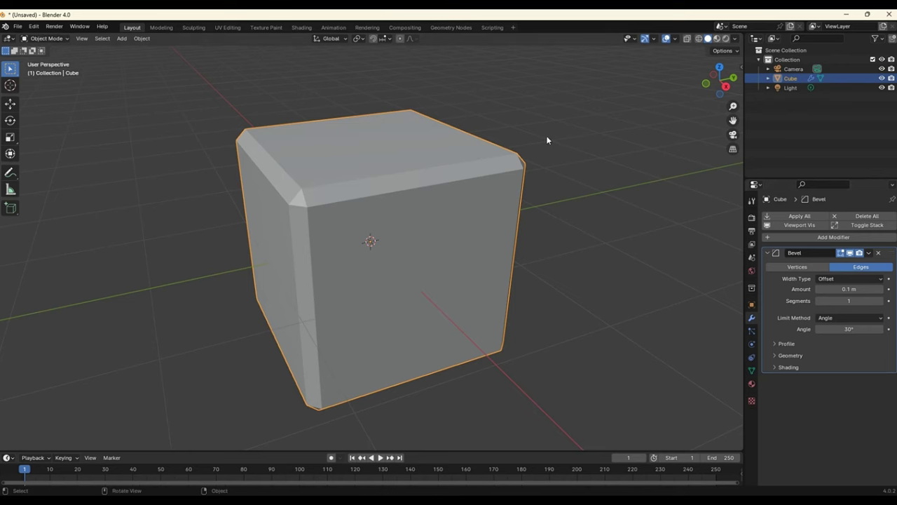
{"action": "mouse_move", "coordinate": [244, 235]}
{"action": "middle_mouse_down"}
{"action": "mouse_move", "coordinate": [375, 195]}
{"action": "mouse_move", "coordinate": [334, 194]}
{"action": "mouse_move", "coordinate": [318, 244]}
{"action": "mouse_move", "coordinate": [309, 247]}
{"action": "middle_mouse_up"}
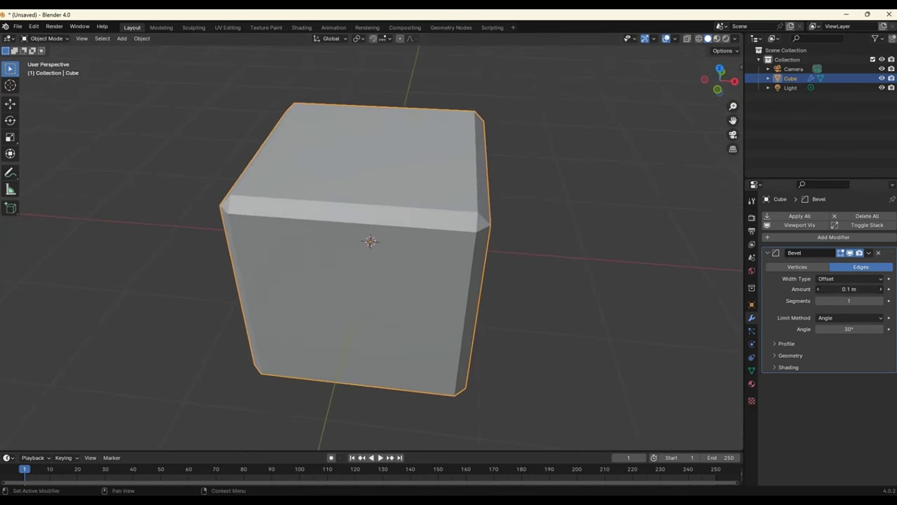
{"action": "mouse_move", "coordinate": [849, 289]}
{"action": "left_mouse_down"}
{"action": "mouse_move", "coordinate": [859, 289]}
{"action": "mouse_move", "coordinate": [838, 289]}
{"action": "mouse_move", "coordinate": [862, 289]}
{"action": "left_mouse_up"}
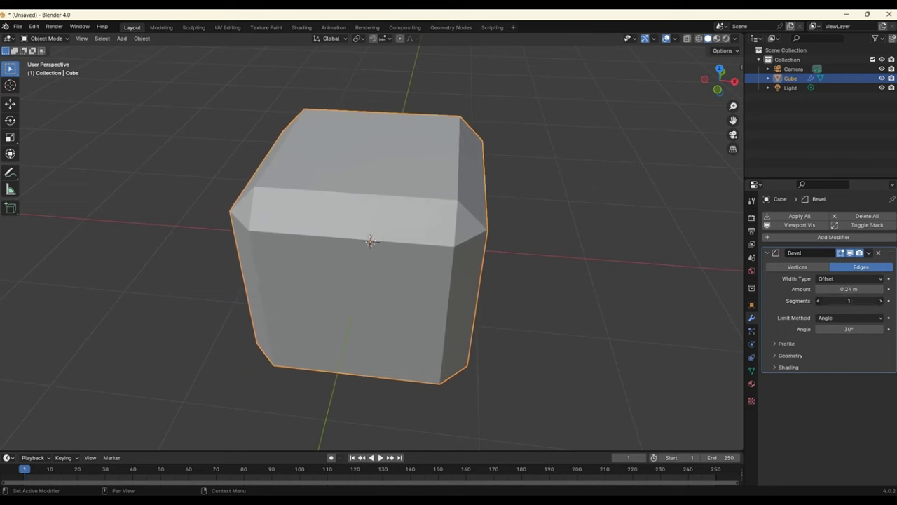
{"action": "left_click_drag", "start_coordinate": [849, 301], "coordinate": [869, 301]}
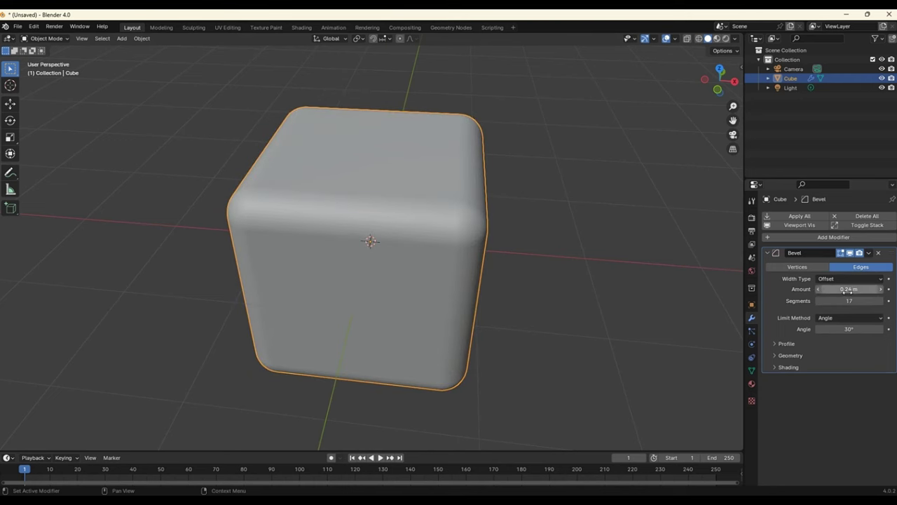
{"action": "mouse_move", "coordinate": [526, 261]}
{"action": "middle_mouse_down"}
{"action": "mouse_move", "coordinate": [474, 194]}
{"action": "mouse_move", "coordinate": [399, 194]}
{"action": "mouse_move", "coordinate": [413, 262]}
{"action": "mouse_move", "coordinate": [453, 237]}
{"action": "mouse_move", "coordinate": [517, 225]}
{"action": "mouse_move", "coordinate": [488, 208]}
{"action": "mouse_move", "coordinate": [538, 228]}
{"action": "mouse_move", "coordinate": [649, 200]}
{"action": "middle_mouse_up"}
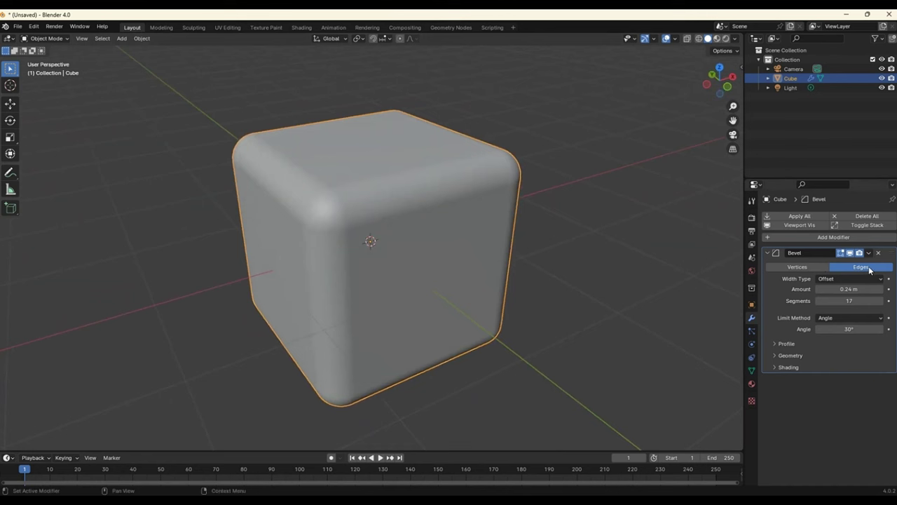
{"action": "left_click", "coordinate": [813, 266]}
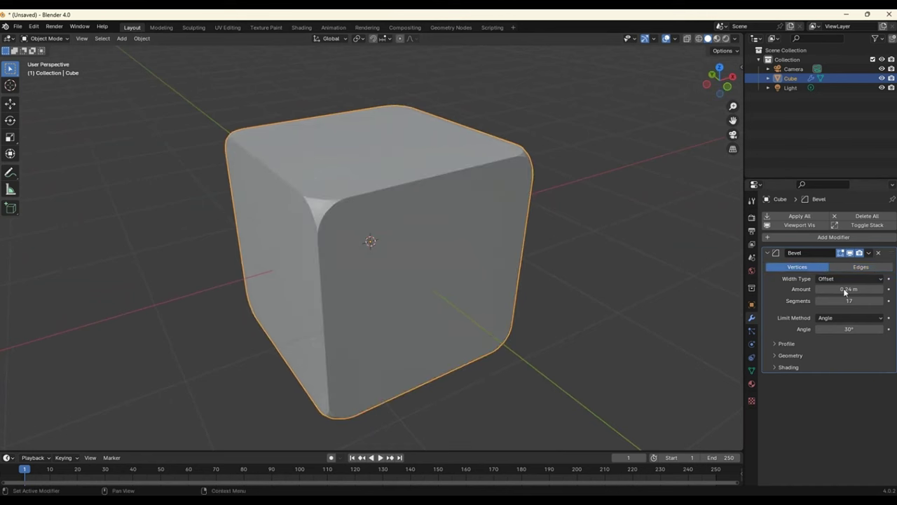
{"action": "mouse_move", "coordinate": [849, 289]}
{"action": "left_mouse_down"}
{"action": "mouse_move", "coordinate": [876, 289]}
{"action": "mouse_move", "coordinate": [831, 289]}
{"action": "mouse_move", "coordinate": [845, 301]}
{"action": "left_mouse_up"}
{"action": "left_click", "coordinate": [864, 268]}
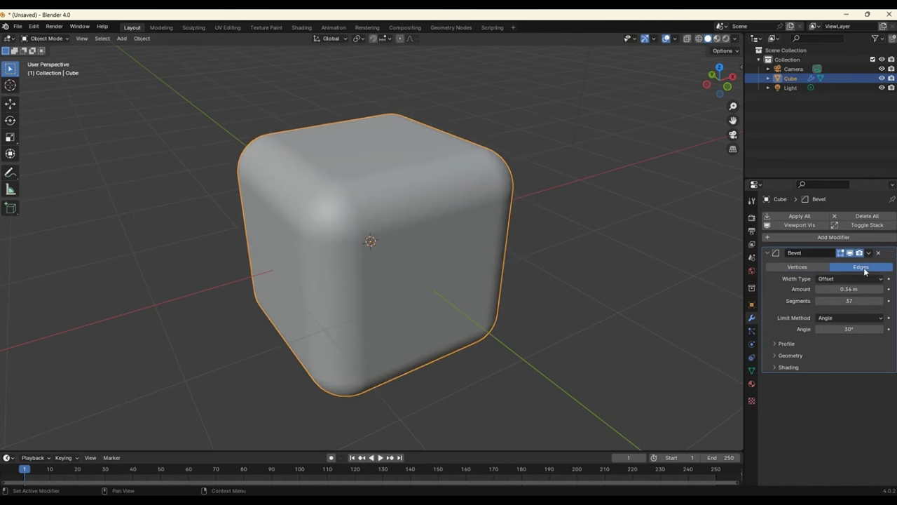
{"action": "mouse_move", "coordinate": [468, 286]}
{"action": "middle_mouse_down"}
{"action": "mouse_move", "coordinate": [335, 262]}
{"action": "mouse_move", "coordinate": [659, 330]}
{"action": "middle_mouse_up"}
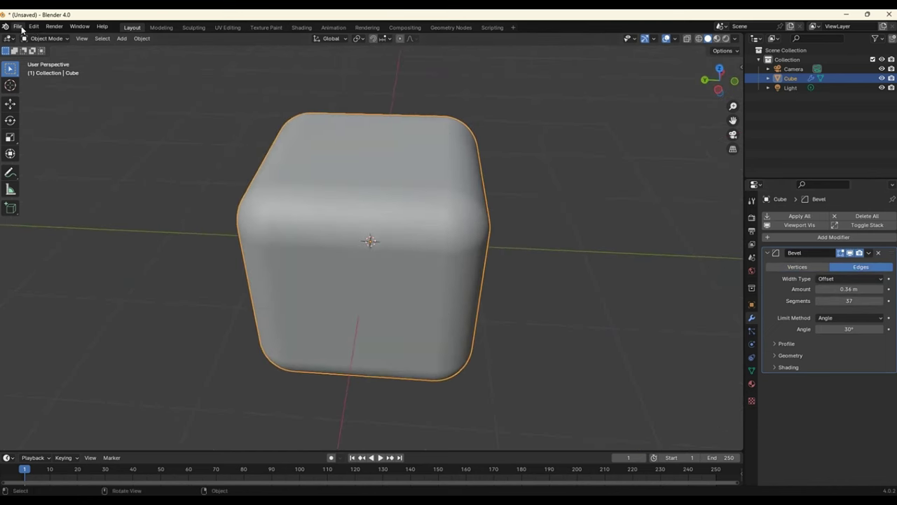
- Start a new General file, discarding the rounded cube without saving
{"action": "left_click", "coordinate": [22, 30]}
{"action": "left_click", "coordinate": [168, 39]}
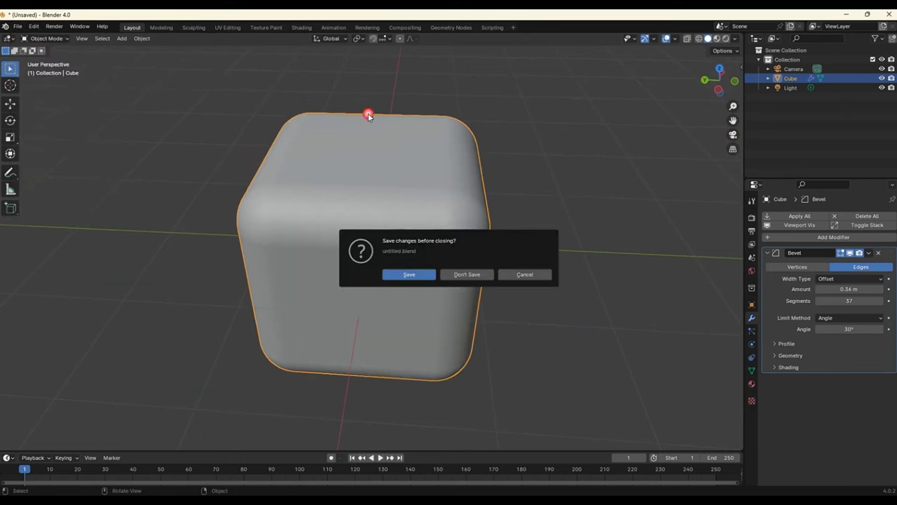
{"action": "left_click", "coordinate": [468, 275]}
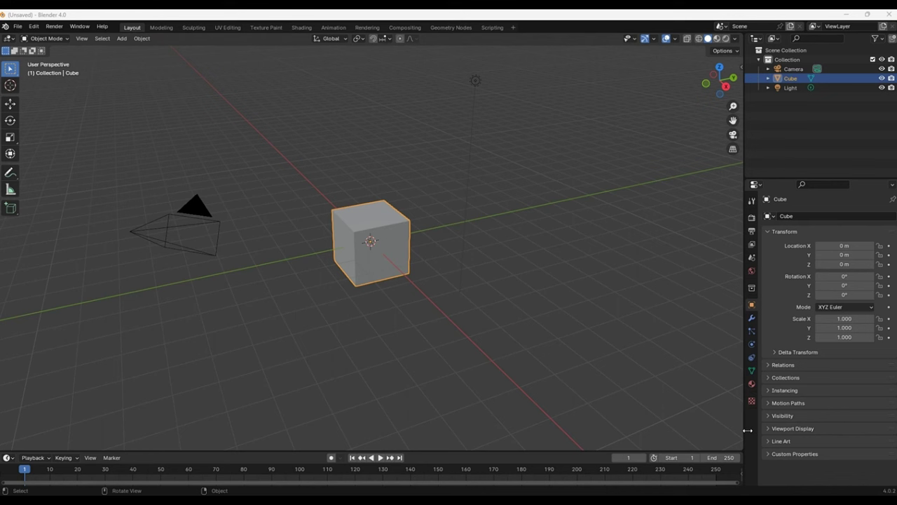
- Add a UV sphere, move it to overlap the cube's right side, then select the cube
{"action": "left_click", "coordinate": [478, 177]}
{"action": "key", "text": "shift+a"}
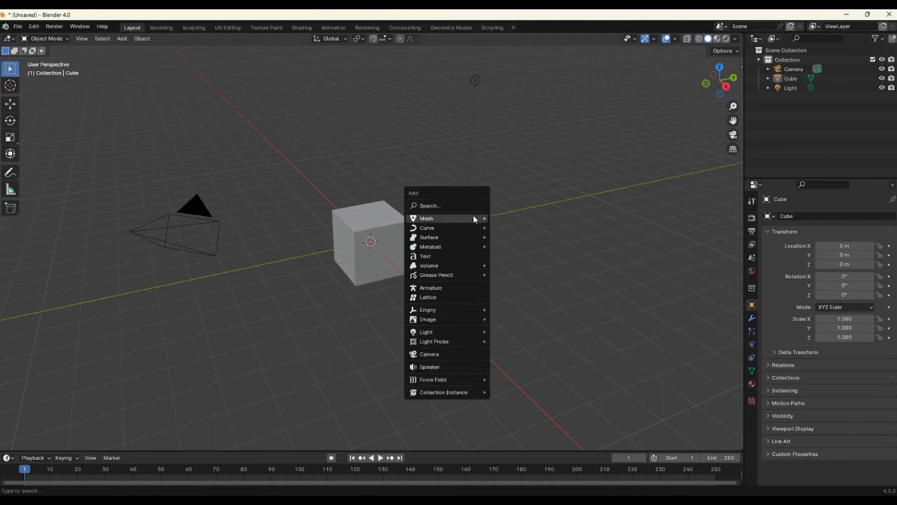
{"action": "left_click", "coordinate": [522, 246]}
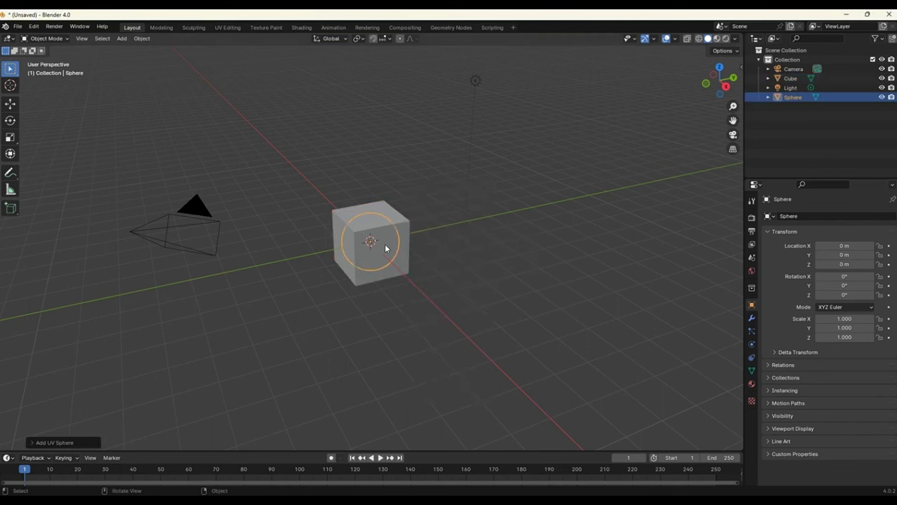
{"action": "key", "text": "g"}
{"action": "left_click", "coordinate": [428, 234]}
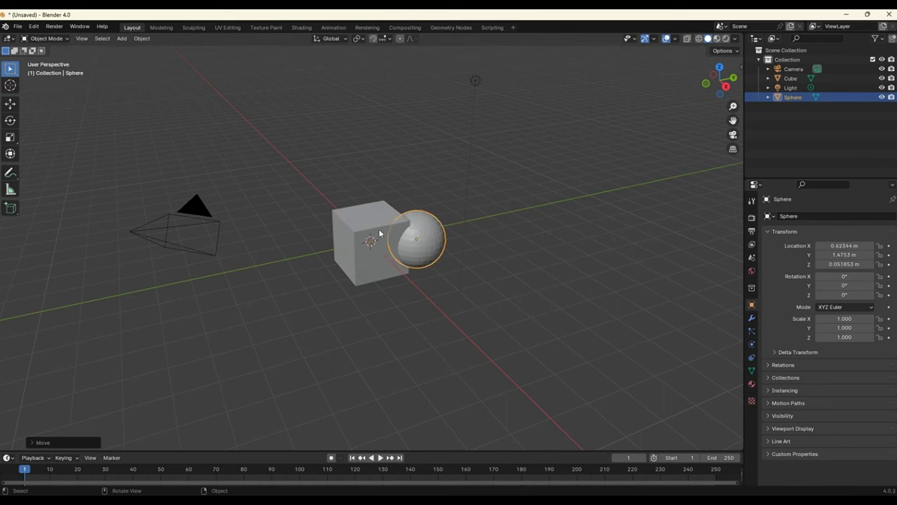
{"action": "scroll", "coordinate": [455, 241], "scroll_direction": "up", "scroll_amount": 4}
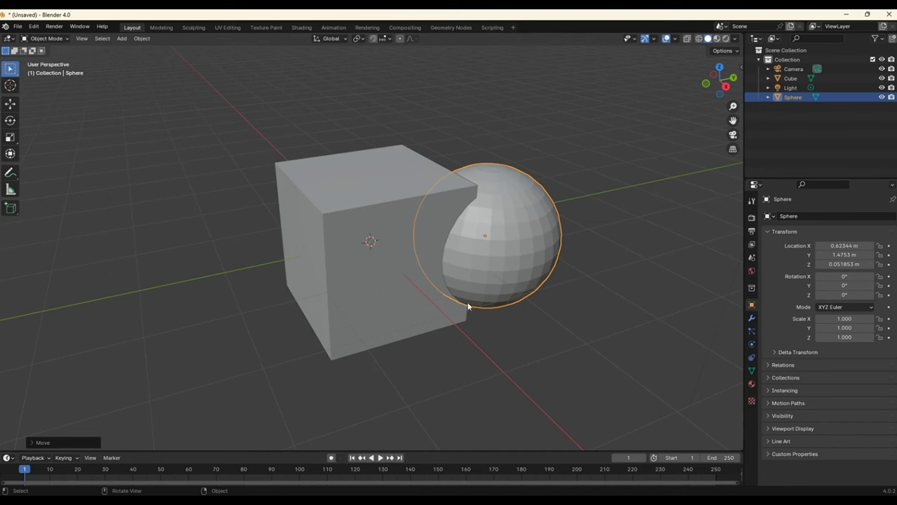
{"action": "left_click", "coordinate": [600, 296]}
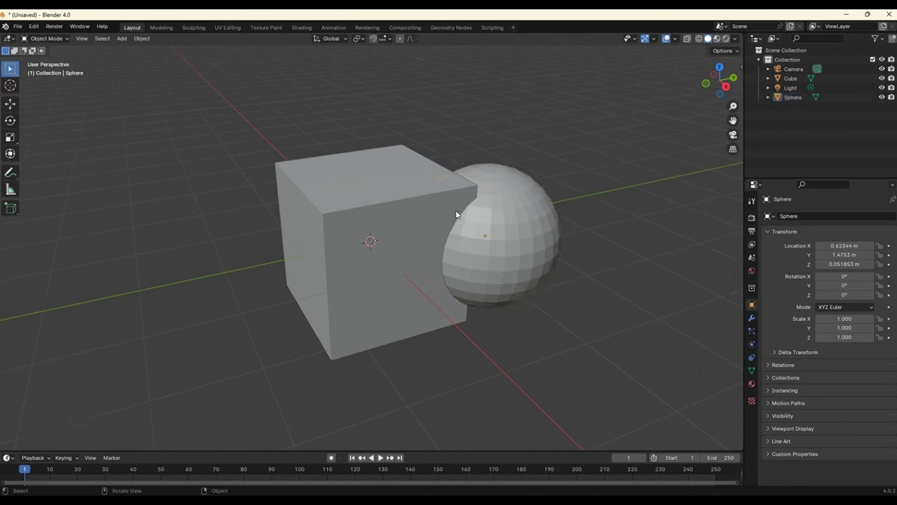
{"action": "left_click", "coordinate": [479, 293]}
{"action": "left_click", "coordinate": [330, 304]}
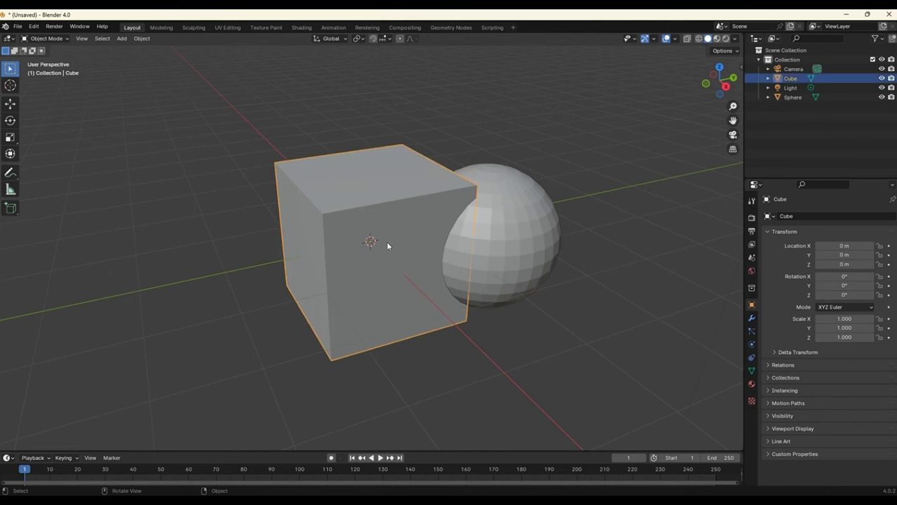
- Add a Boolean modifier using the Sphere as the cutting object and apply it to the cube
{"action": "left_click", "coordinate": [751, 318]}
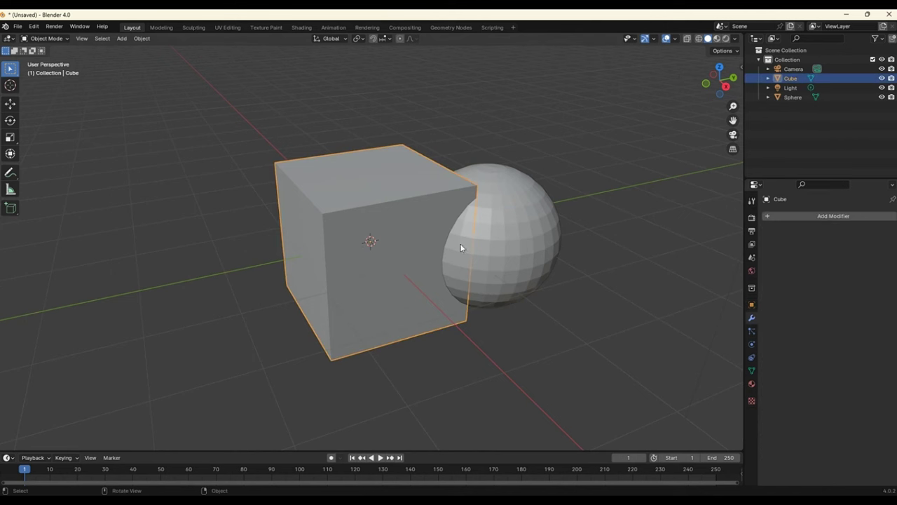
{"action": "left_click", "coordinate": [808, 216]}
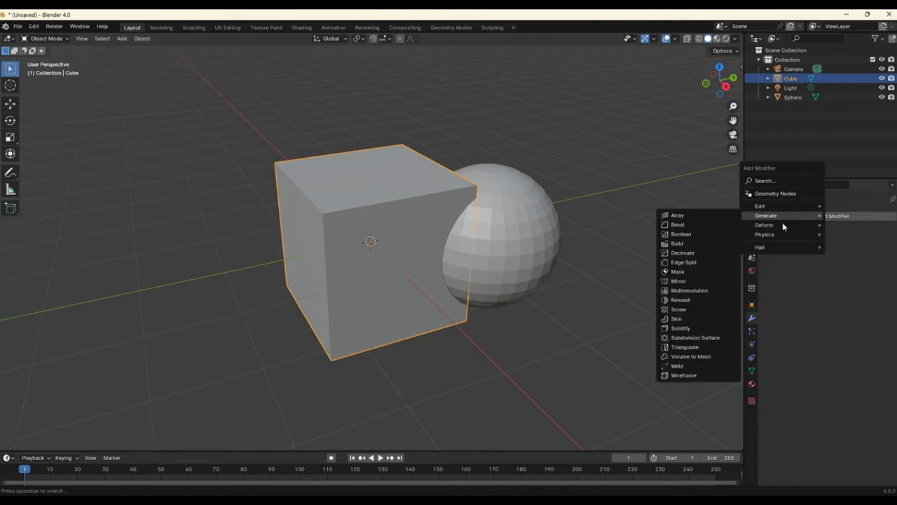
{"action": "left_click", "coordinate": [807, 217]}
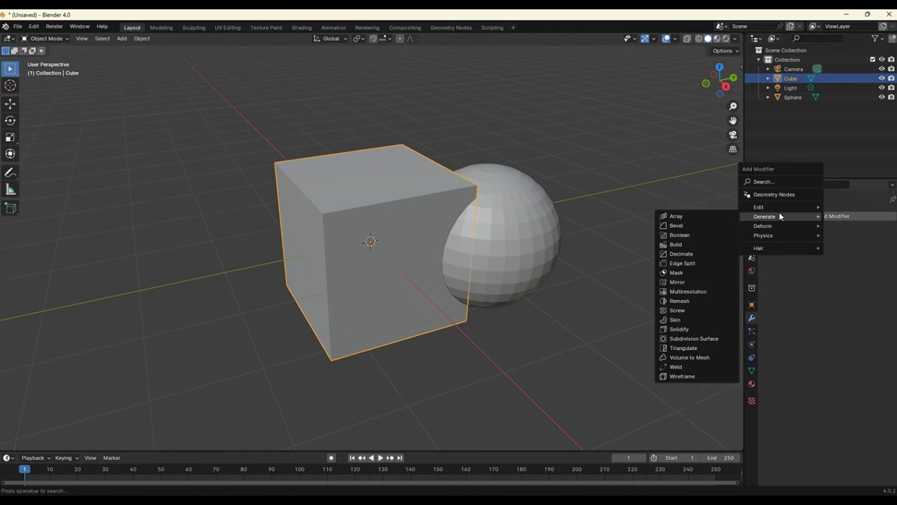
{"action": "left_click", "coordinate": [683, 235]}
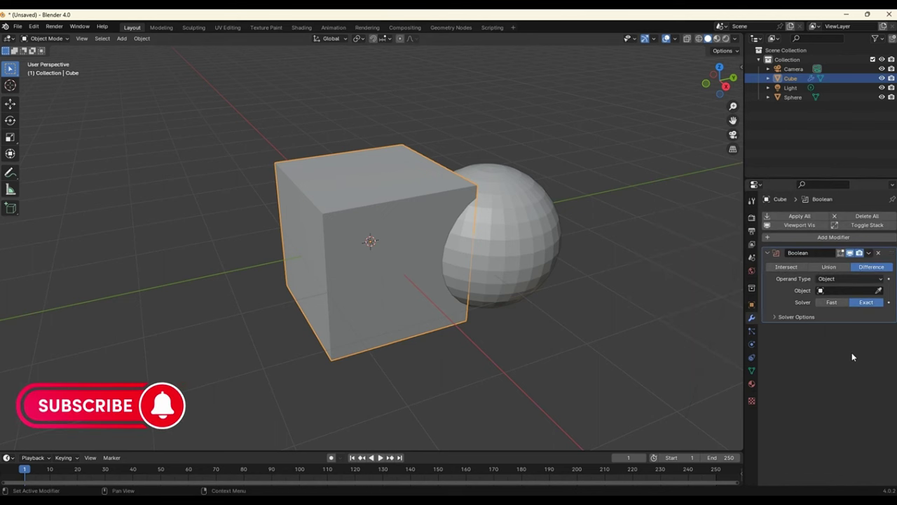
{"action": "left_click", "coordinate": [822, 290]}
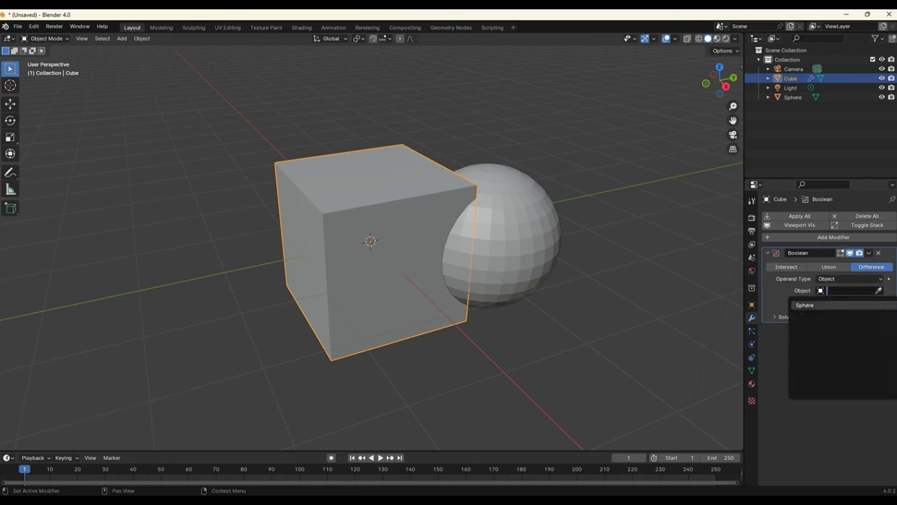
{"action": "left_click", "coordinate": [878, 290]}
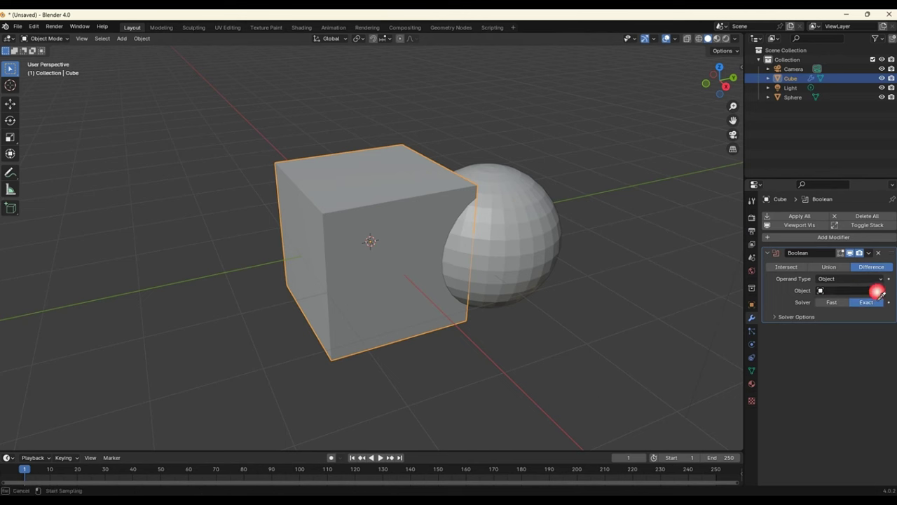
{"action": "left_click", "coordinate": [537, 218]}
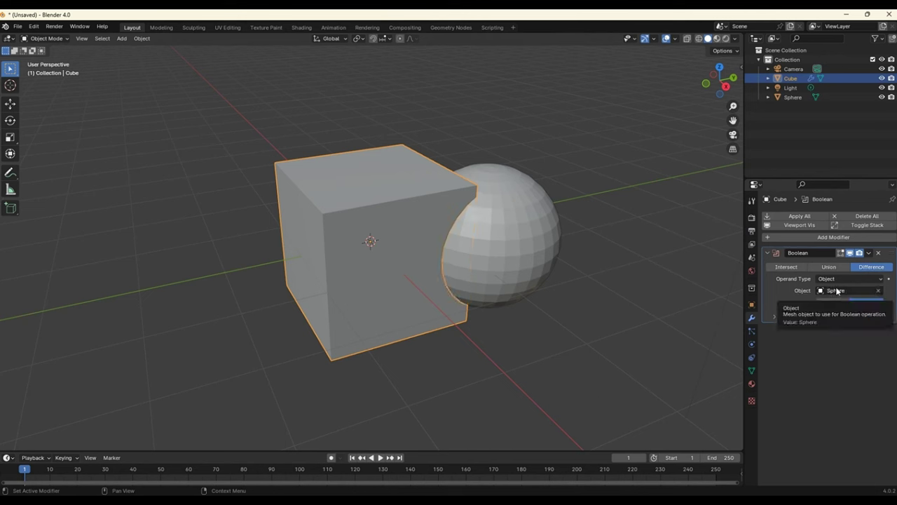
{"action": "left_click", "coordinate": [869, 253]}
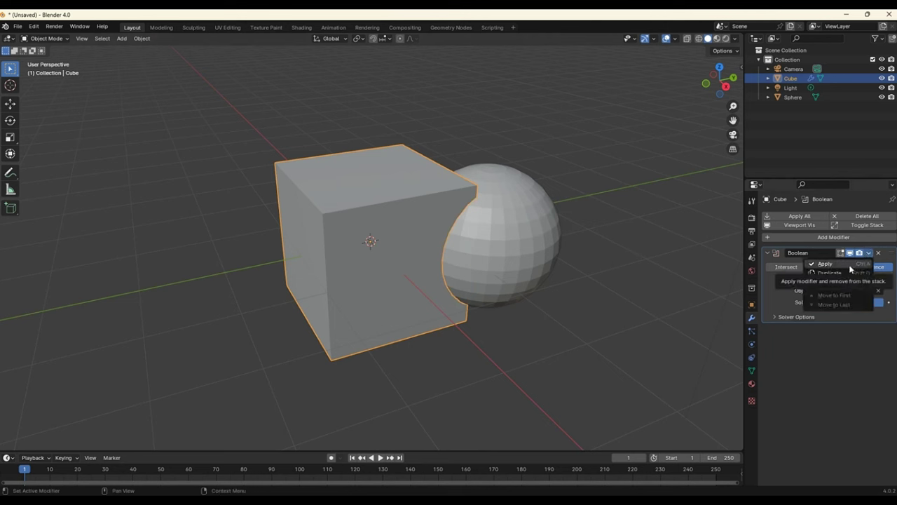
{"action": "left_click", "coordinate": [858, 265]}
- Move the cube left and orbit to inspect its sphere-shaped carved cavity
{"action": "left_click", "coordinate": [600, 326]}
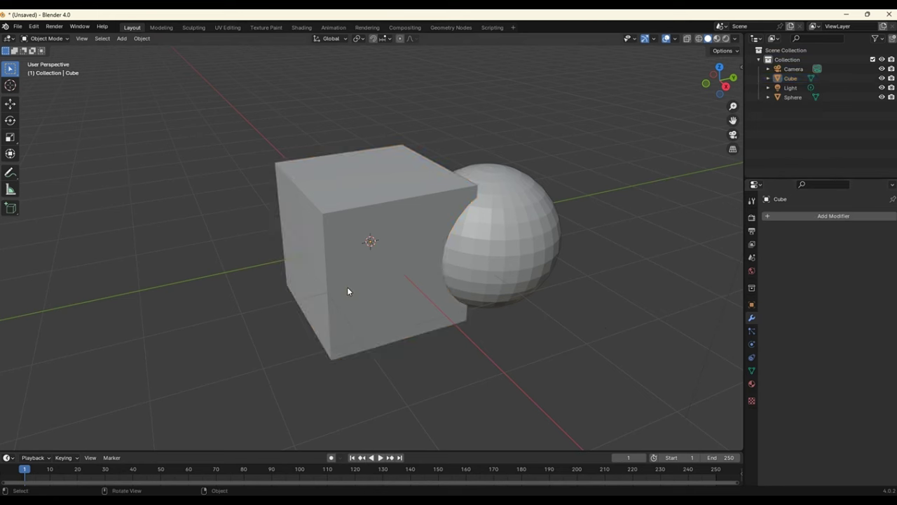
{"action": "left_click", "coordinate": [347, 286]}
{"action": "left_click_drag", "start_coordinate": [354, 284], "coordinate": [222, 278]}
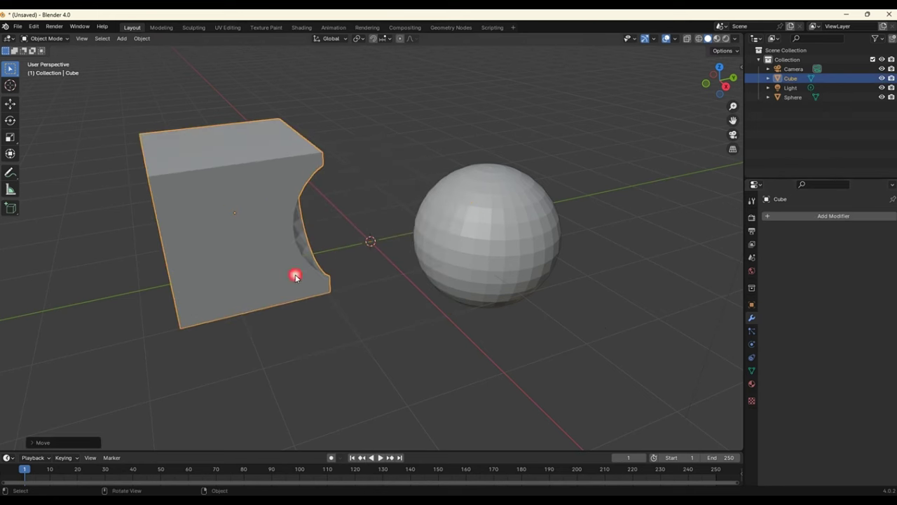
{"action": "mouse_move", "coordinate": [296, 272]}
{"action": "middle_mouse_down"}
{"action": "mouse_move", "coordinate": [273, 260]}
{"action": "mouse_move", "coordinate": [311, 280]}
{"action": "mouse_move", "coordinate": [420, 277]}
{"action": "mouse_move", "coordinate": [414, 301]}
{"action": "mouse_move", "coordinate": [431, 297]}
{"action": "middle_mouse_up"}
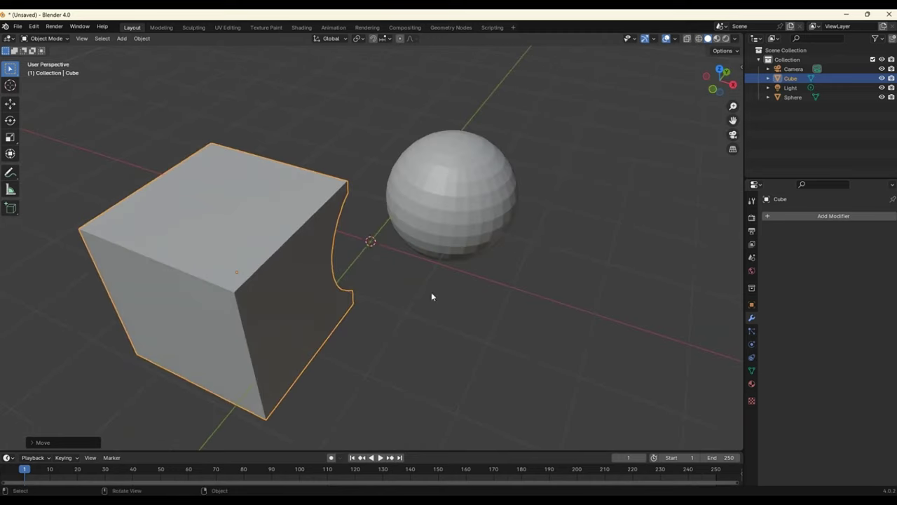
{"action": "left_click", "coordinate": [594, 297]}
{"action": "mouse_move", "coordinate": [593, 296]}
{"action": "middle_mouse_down"}
{"action": "mouse_move", "coordinate": [561, 296]}
{"action": "mouse_move", "coordinate": [511, 257]}
{"action": "middle_mouse_up"}
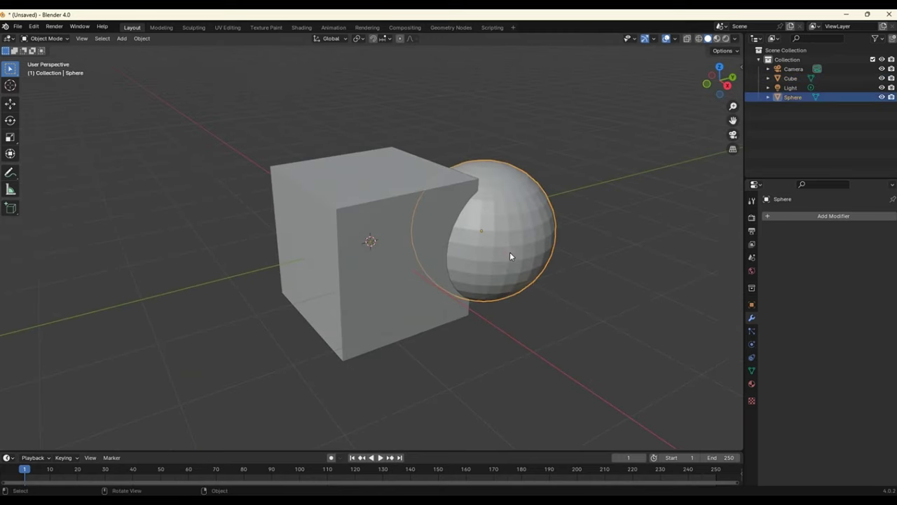
{"action": "left_click_drag", "start_coordinate": [511, 258], "coordinate": [604, 227]}
- Undo back to the unapplied Boolean modifier and select the sphere
{"action": "key", "text": "ctrl+z"}
{"action": "key", "text": "ctrl+z"}
{"action": "key", "text": "ctrl+shift+z"}
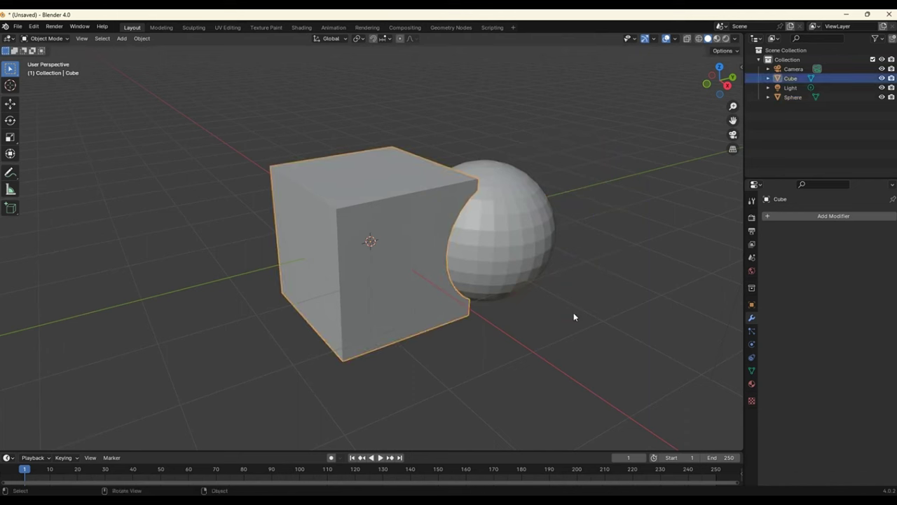
{"action": "key", "text": "ctrl+shift+z"}
{"action": "key", "text": "ctrl+shift+z"}
{"action": "left_click", "coordinate": [494, 268]}
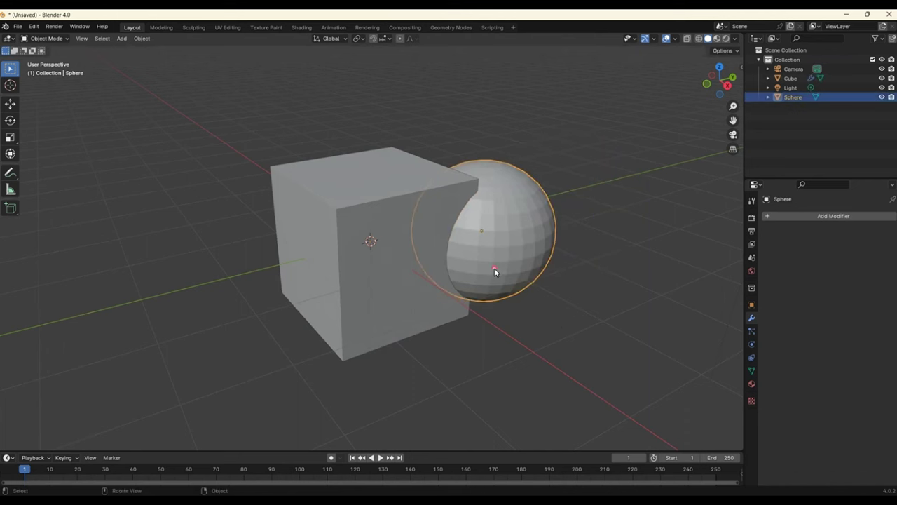
- Set the cube's Boolean modifier to target the Sphere with the Union operation
{"action": "left_click_drag", "start_coordinate": [495, 268], "coordinate": [567, 276]}
{"action": "key", "text": "ctrl+z"}
{"action": "left_click", "coordinate": [414, 274]}
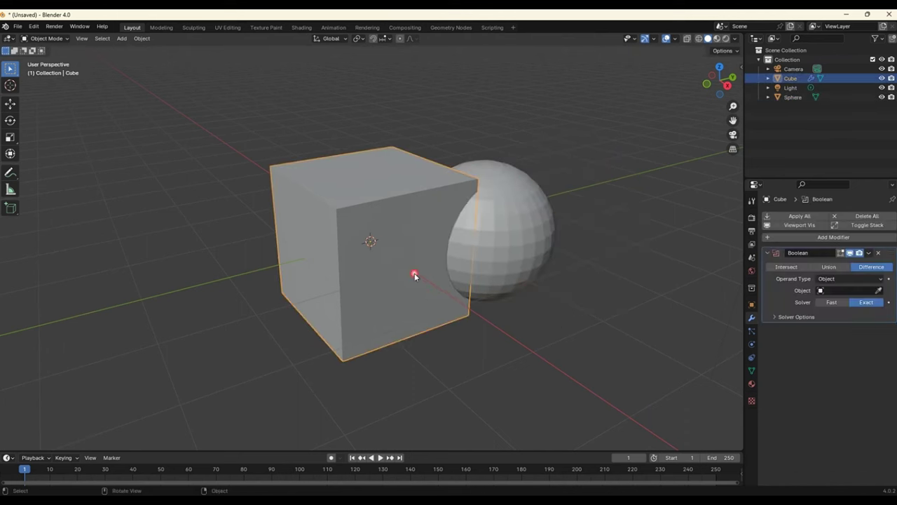
{"action": "left_click", "coordinate": [850, 290]}
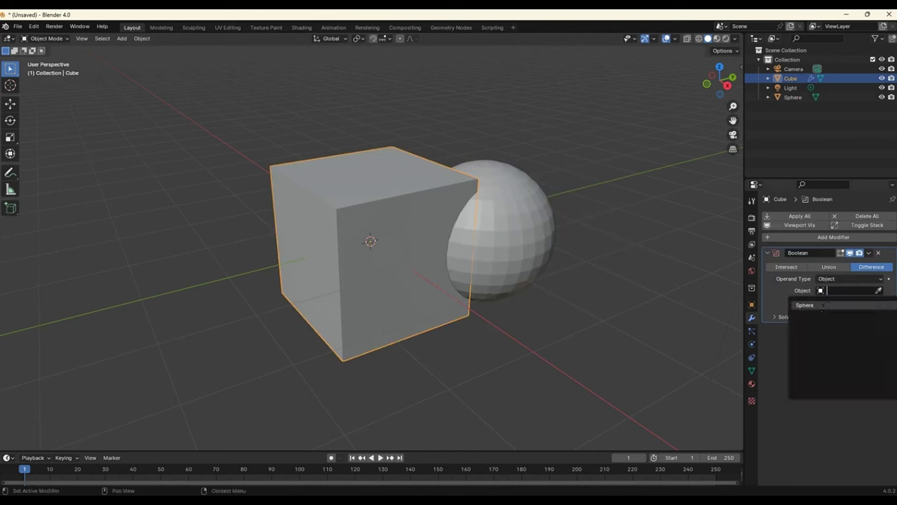
{"action": "left_click", "coordinate": [813, 305]}
{"action": "left_click", "coordinate": [830, 268]}
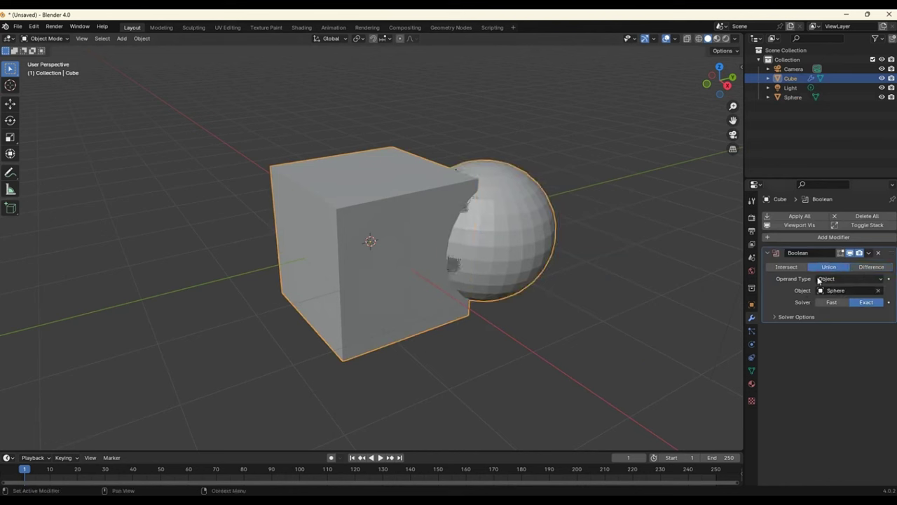
- Apply the Union, test-move the merged shape, then undo back to the unapplied modifier
{"action": "left_click", "coordinate": [870, 252]}
{"action": "left_click", "coordinate": [844, 262]}
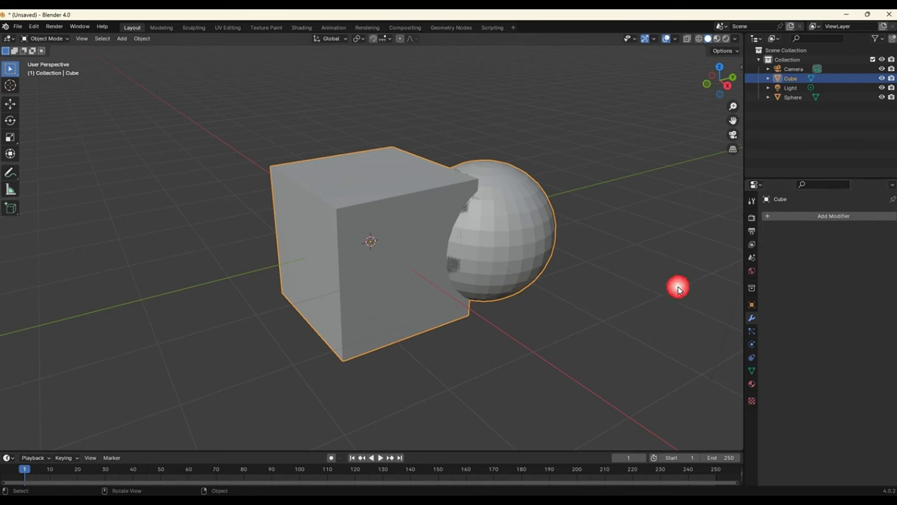
{"action": "left_click", "coordinate": [676, 286]}
{"action": "left_click", "coordinate": [376, 285]}
{"action": "left_click_drag", "start_coordinate": [361, 305], "coordinate": [190, 285]}
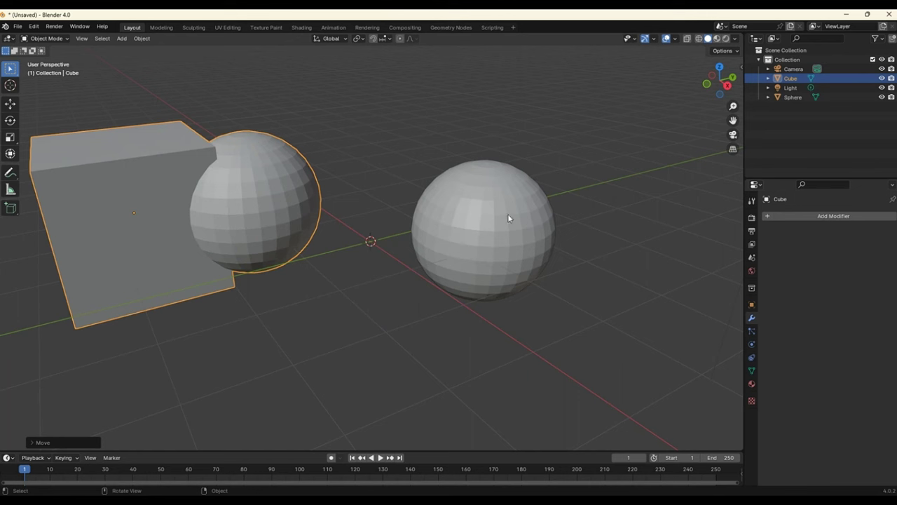
{"action": "left_click", "coordinate": [476, 235]}
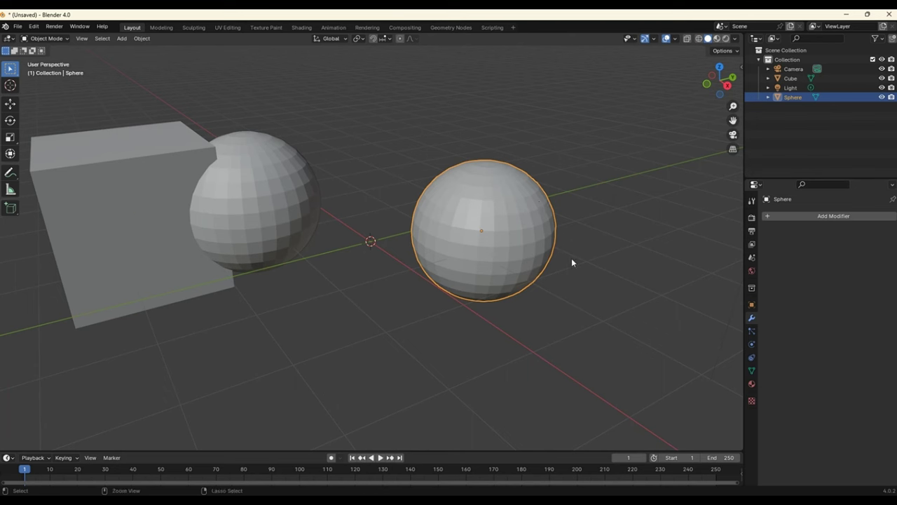
{"action": "key", "text": "ctrl+z"}
{"action": "key", "text": "ctrl+z"}
{"action": "key", "text": "ctrl+z"}
{"action": "key", "text": "ctrl+z"}
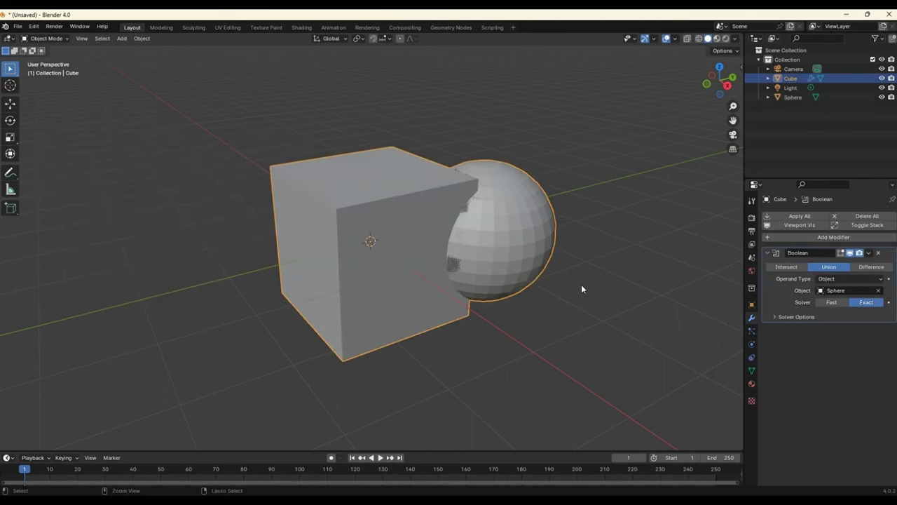
{"action": "key", "text": "ctrl+z"}
- Try the Boolean's Difference and Intersect operations, reverting to Difference, and view from the front
{"action": "left_click", "coordinate": [398, 270]}
{"action": "left_click", "coordinate": [405, 285]}
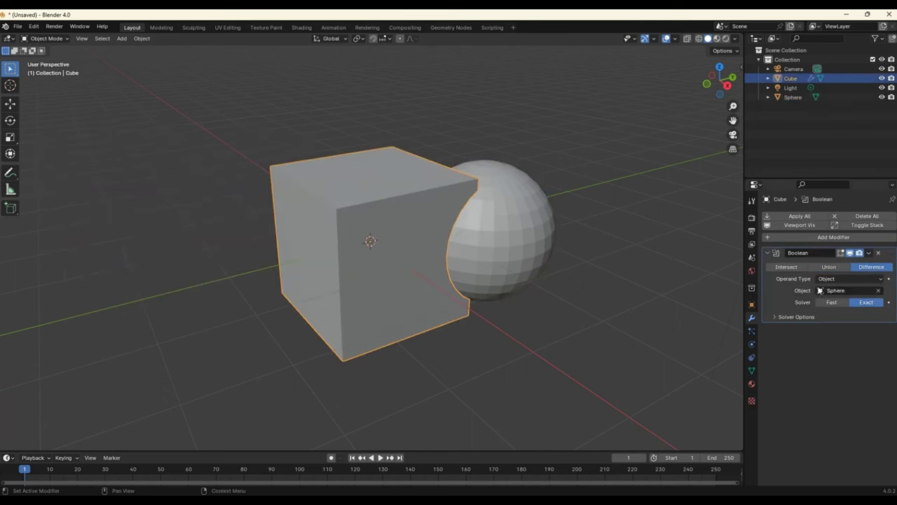
{"action": "left_click", "coordinate": [788, 268]}
{"action": "key", "text": "ctrl+z"}
{"action": "middle_click_drag", "start_coordinate": [495, 303], "coordinate": [451, 277]}
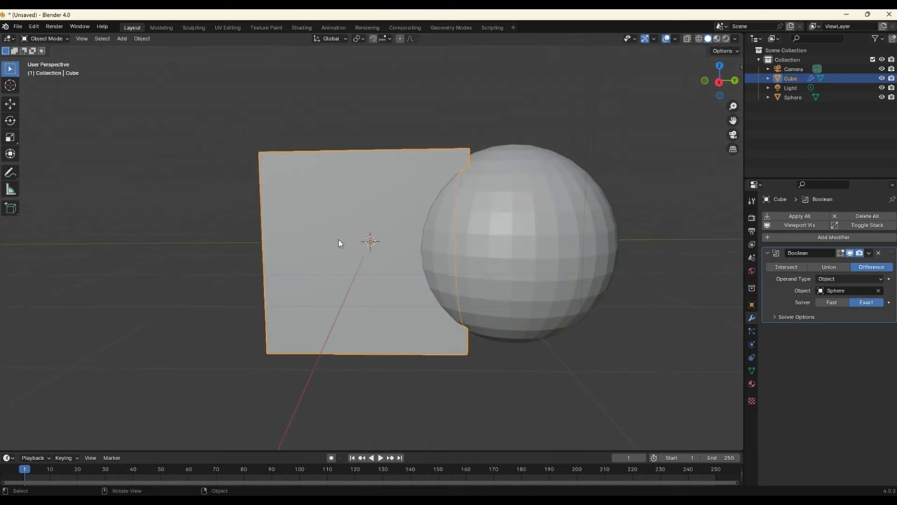
- Re-pick Sphere as the Boolean target, switch to Intersect and apply it to the cube
{"action": "left_click", "coordinate": [878, 291]}
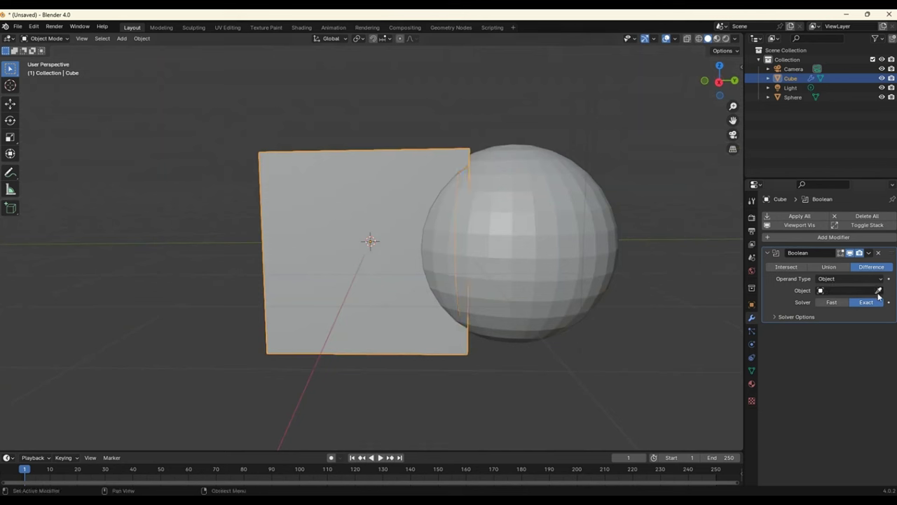
{"action": "left_click", "coordinate": [878, 291]}
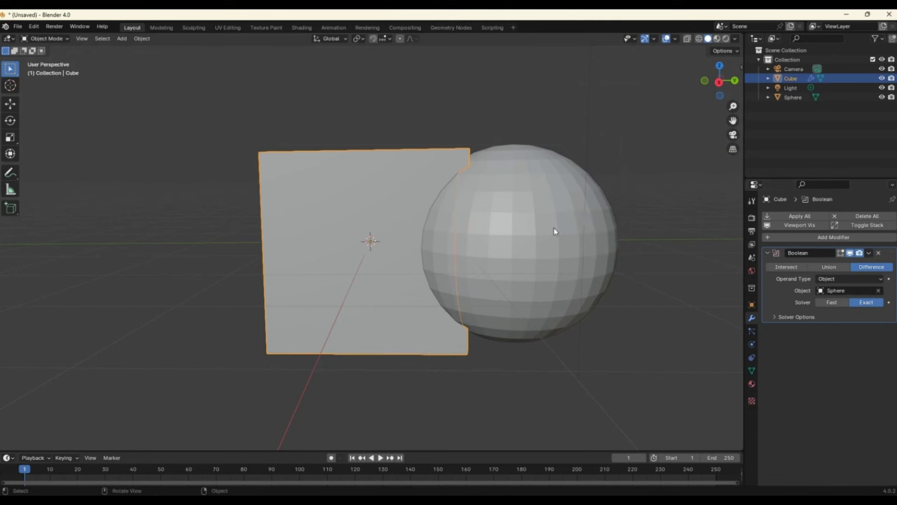
{"action": "left_click", "coordinate": [783, 268]}
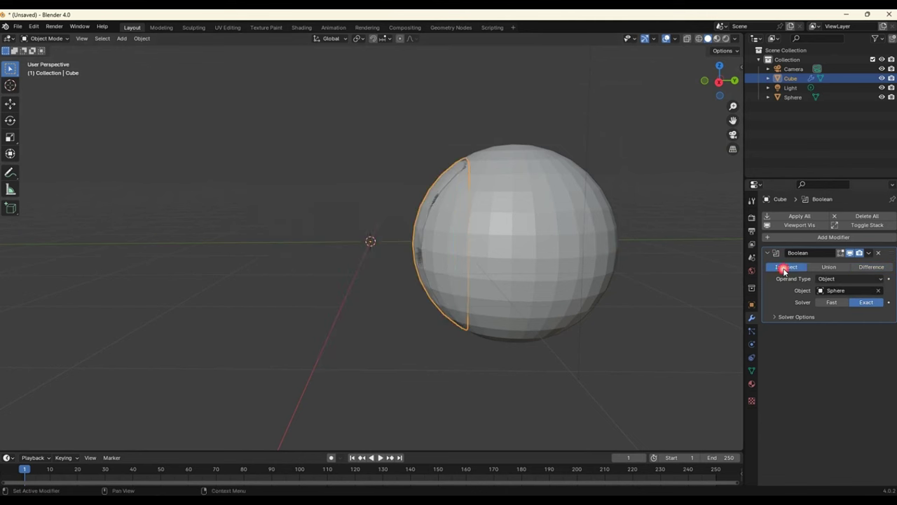
{"action": "left_click", "coordinate": [869, 252]}
{"action": "left_click", "coordinate": [842, 263]}
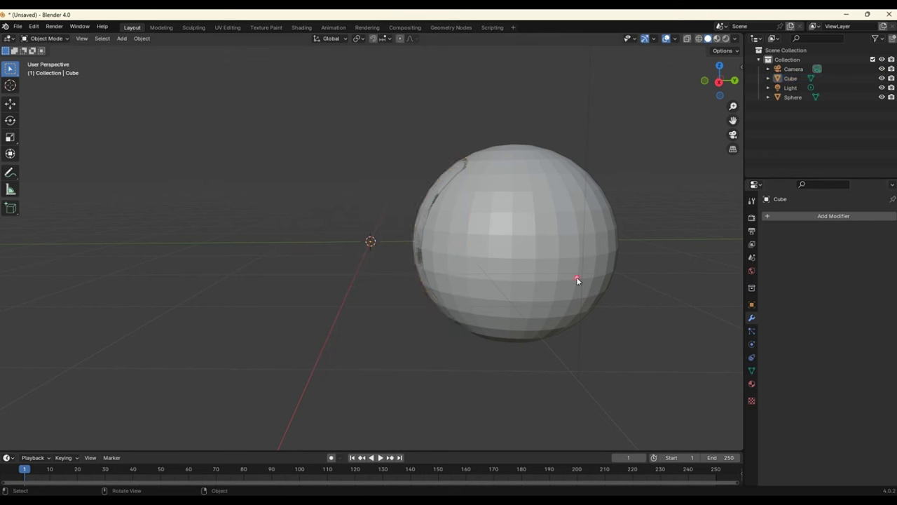
- Move the sphere aside to the right to reveal the lens-shaped cap
{"action": "left_click", "coordinate": [545, 262]}
{"action": "key", "text": "g"}
{"action": "left_click", "coordinate": [627, 264]}
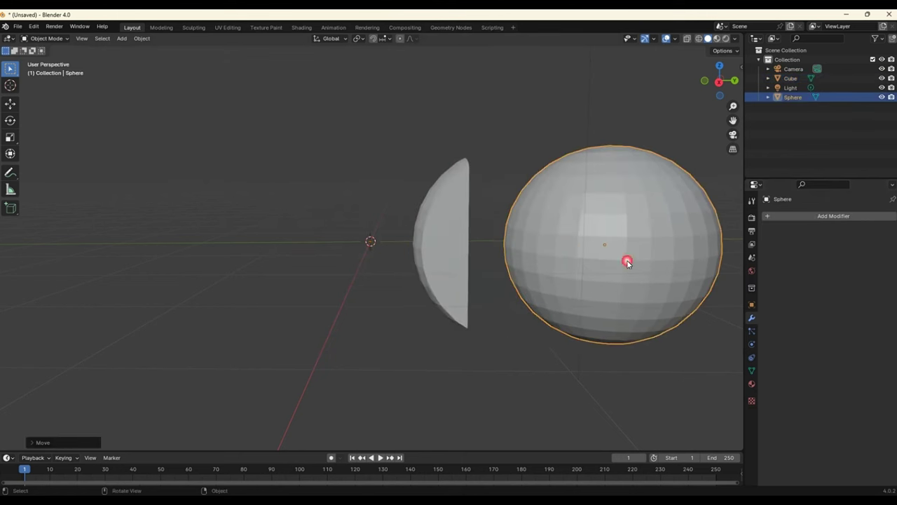
{"action": "mouse_move", "coordinate": [525, 226]}
{"action": "middle_mouse_down"}
{"action": "mouse_move", "coordinate": [610, 228]}
{"action": "mouse_move", "coordinate": [526, 259]}
{"action": "middle_mouse_up"}
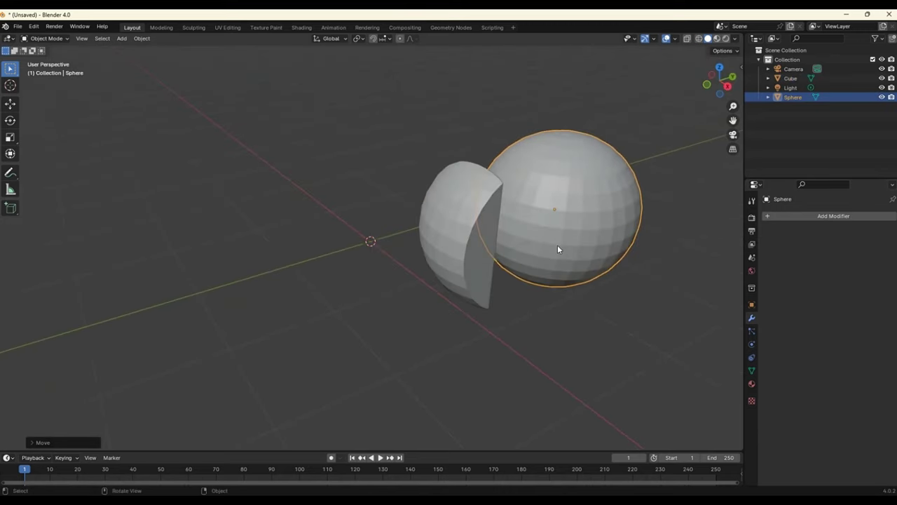
{"action": "left_click", "coordinate": [17, 25]}
- Start a new General scene without saving and delete the default cube
{"action": "left_click", "coordinate": [121, 36]}
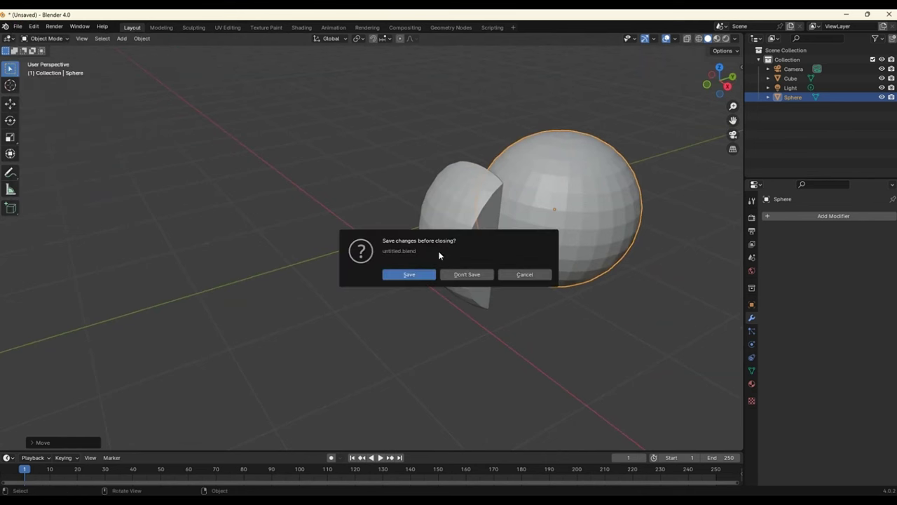
{"action": "left_click", "coordinate": [466, 274]}
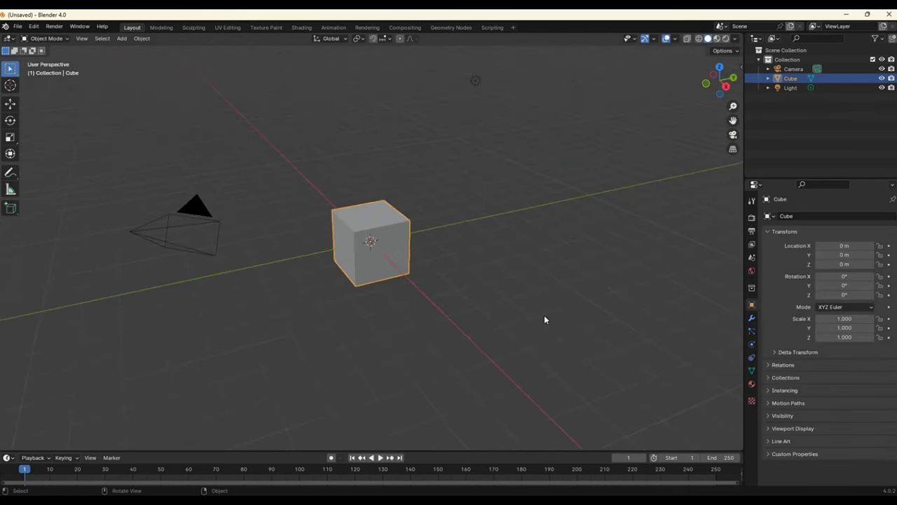
{"action": "left_click", "coordinate": [752, 318]}
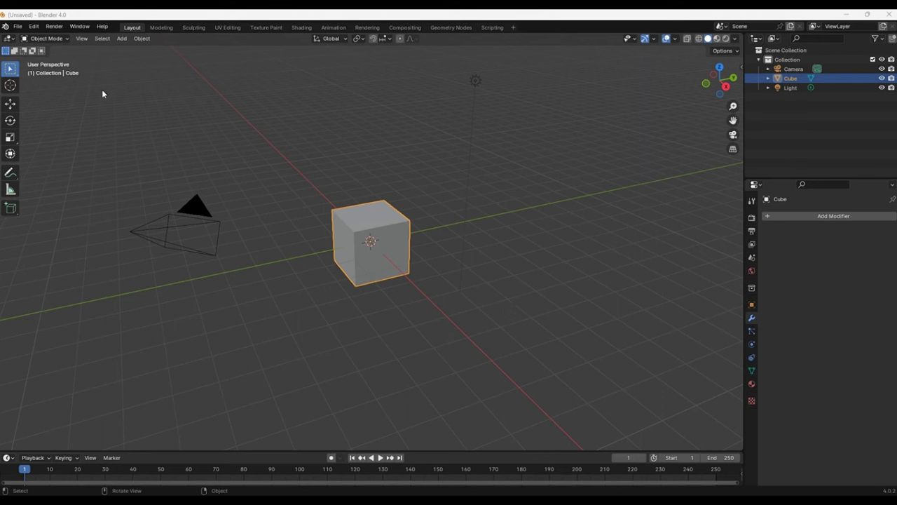
{"action": "left_click", "coordinate": [360, 263]}
{"action": "left_click", "coordinate": [345, 256]}
{"action": "key", "text": "Delete"}
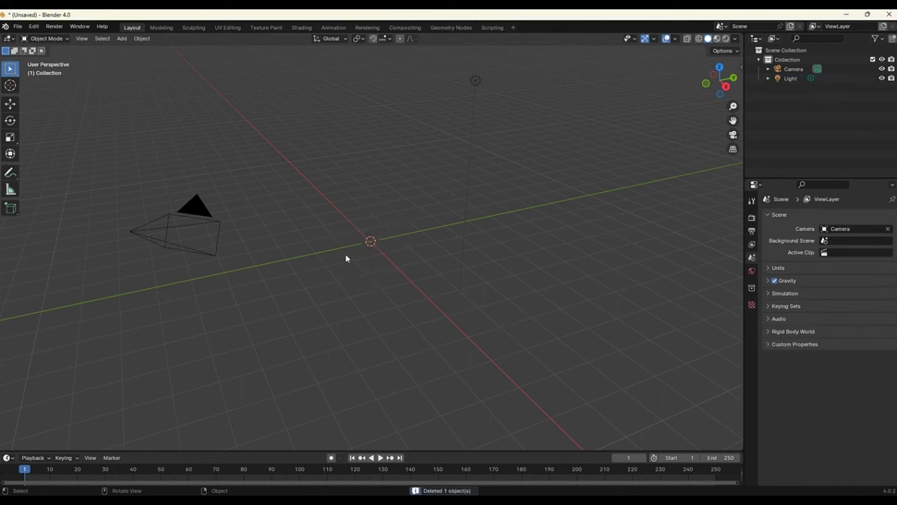
- Add a UV Sphere, enlarge it and lift it upward
{"action": "key", "text": "shift+a"}
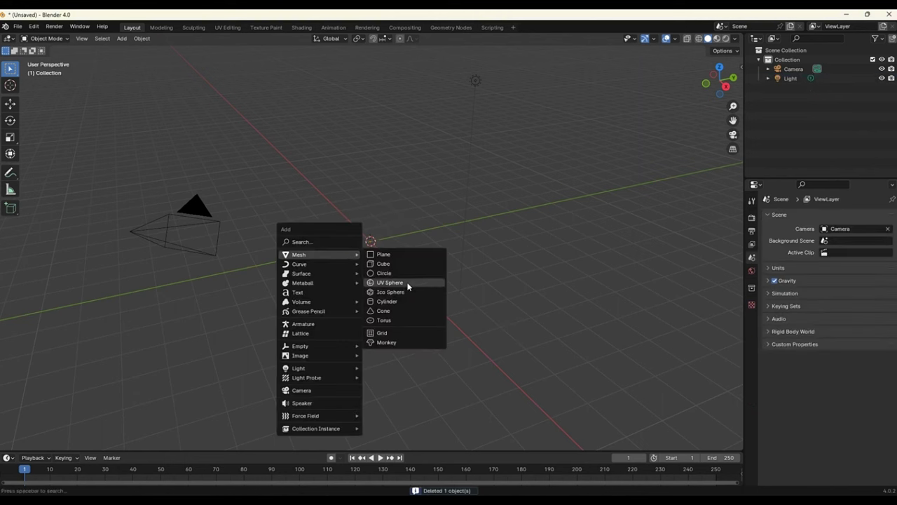
{"action": "left_click", "coordinate": [407, 282]}
{"action": "key", "text": "s"}
{"action": "left_click", "coordinate": [483, 266]}
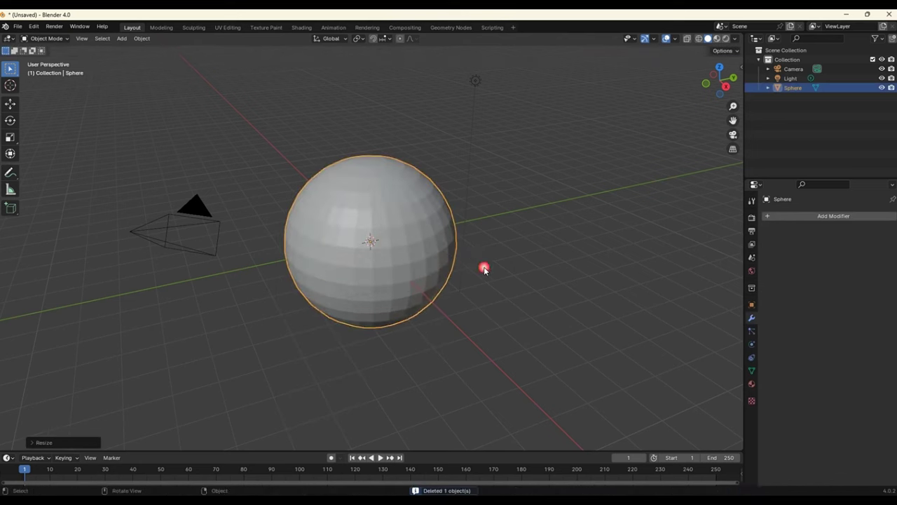
{"action": "key", "text": "g"}
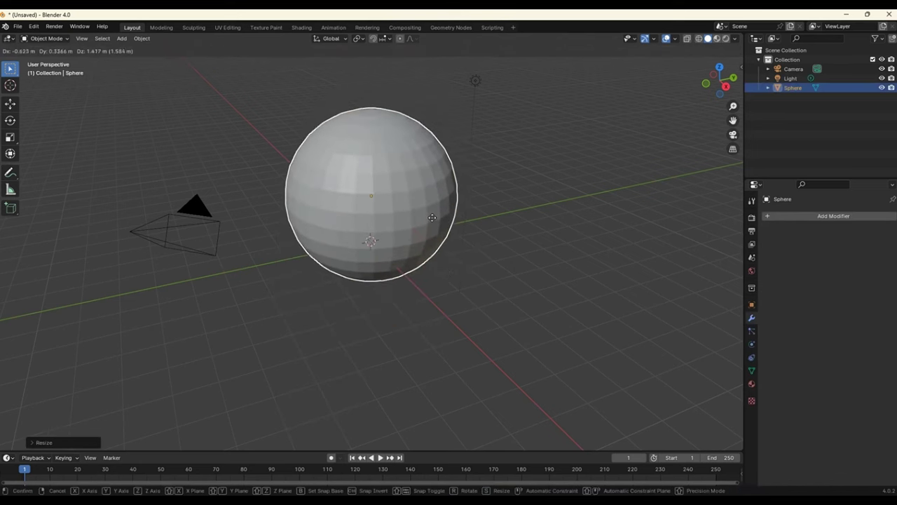
{"action": "left_click", "coordinate": [435, 204]}
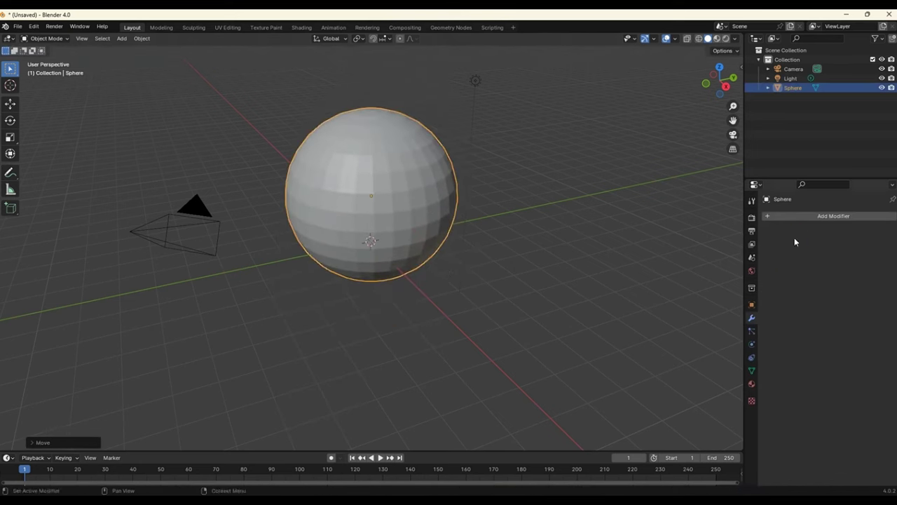
{"action": "left_click", "coordinate": [806, 216]}
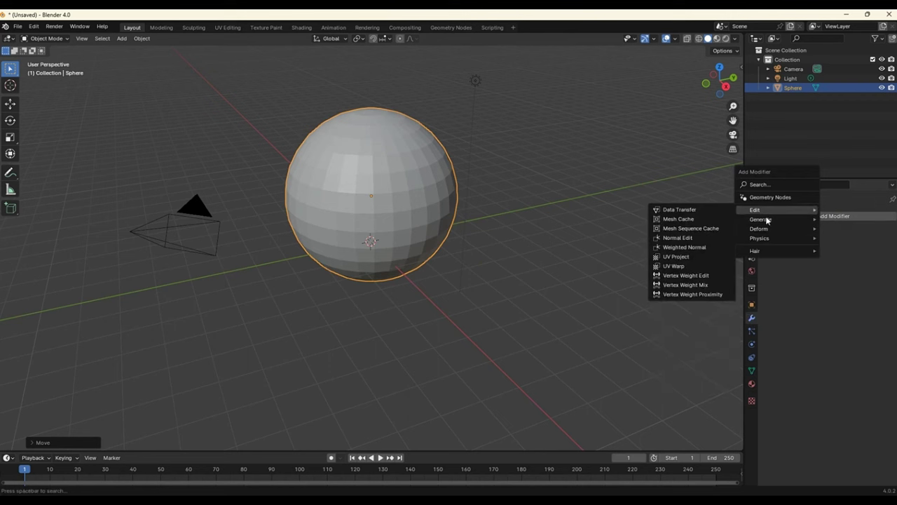
{"action": "mouse_move", "coordinate": [761, 219]}
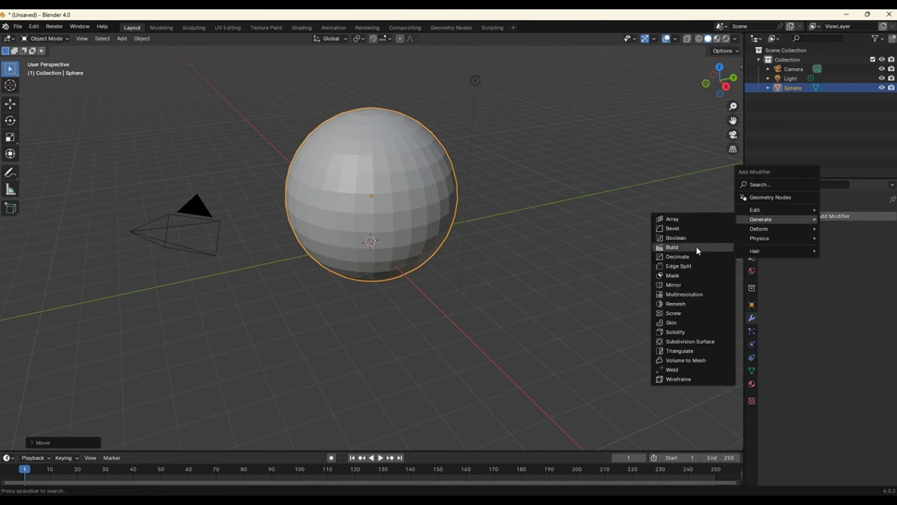
- Add a Build modifier to the sphere and preview the build animation
{"action": "left_click", "coordinate": [697, 246]}
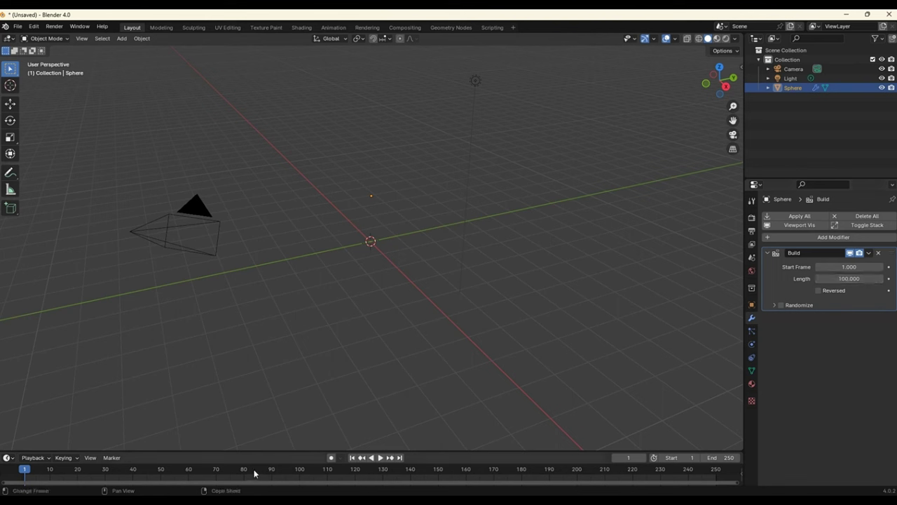
{"action": "left_click", "coordinate": [380, 458]}
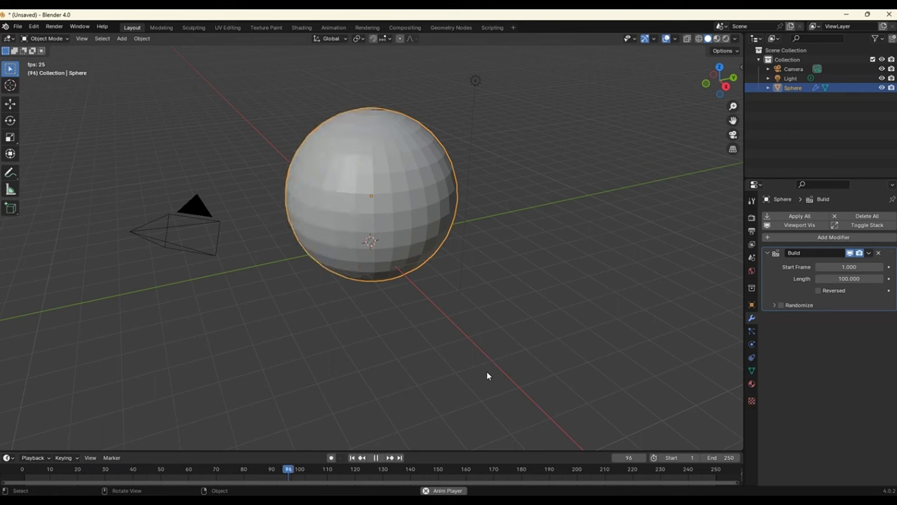
{"action": "left_click", "coordinate": [376, 457]}
- Set the Build Length to 50 and replay the animation from frame 0
{"action": "left_click", "coordinate": [867, 280]}
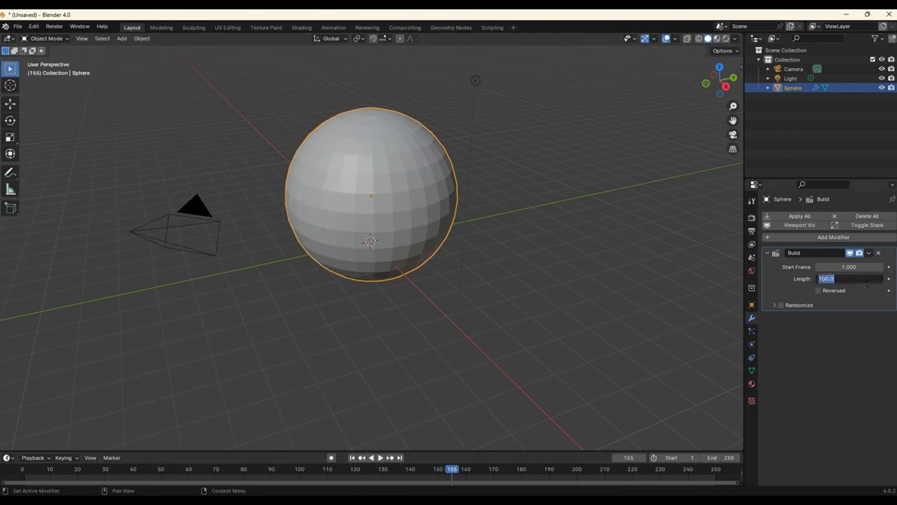
{"action": "type", "text": "50"}
{"action": "key", "text": "Return"}
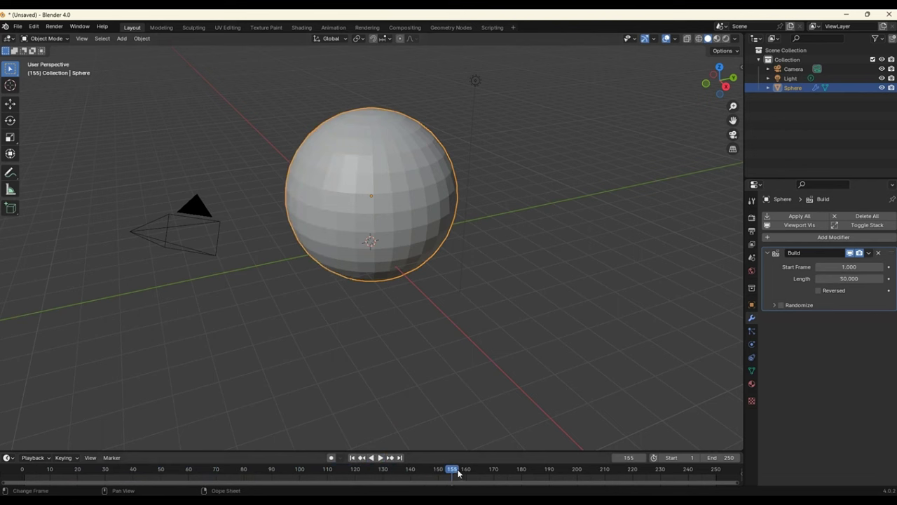
{"action": "left_click_drag", "start_coordinate": [457, 474], "coordinate": [21, 471]}
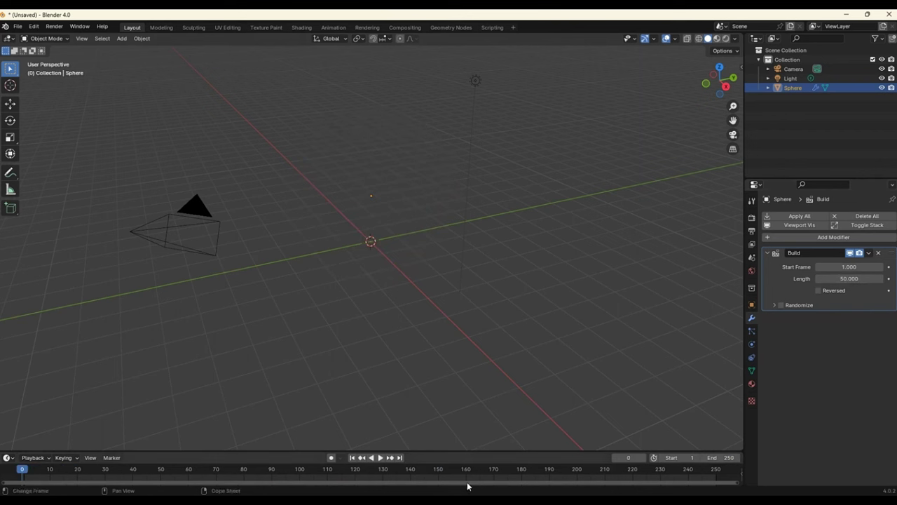
{"action": "left_click", "coordinate": [381, 457]}
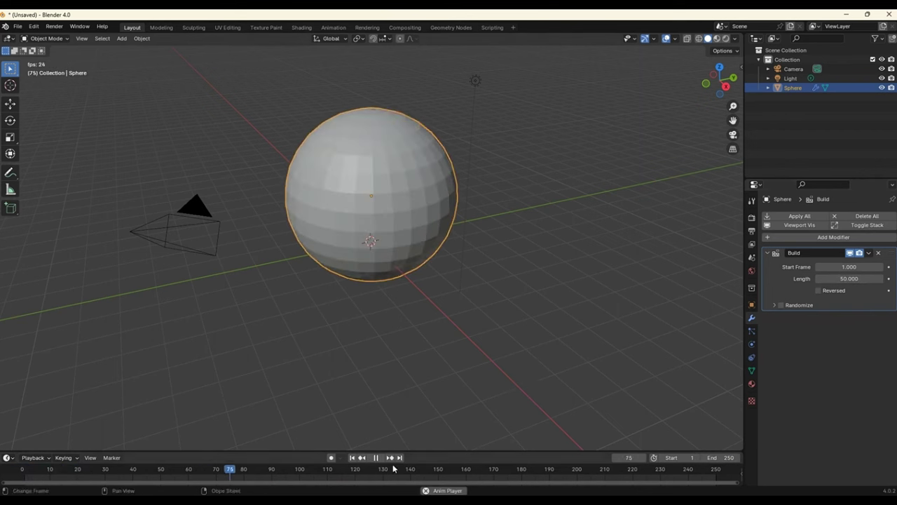
{"action": "left_click", "coordinate": [22, 468]}
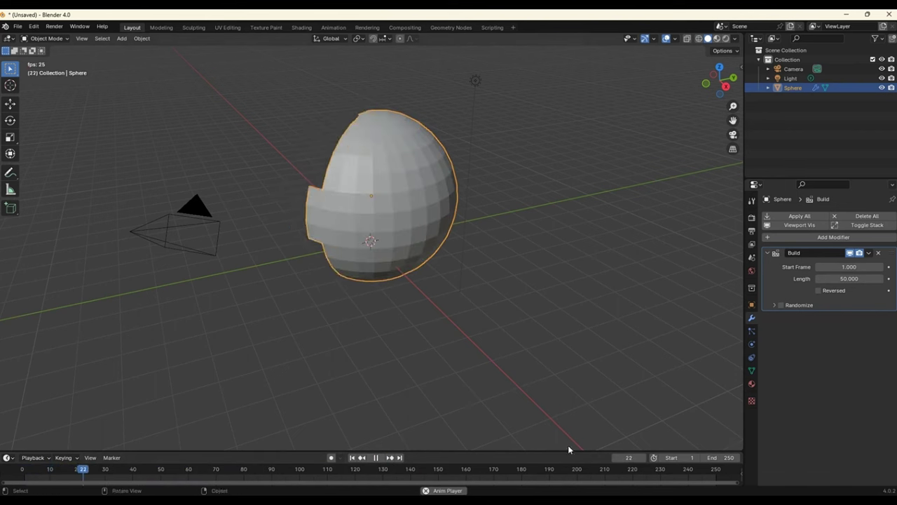
{"action": "left_click", "coordinate": [376, 457]}
{"action": "left_click_drag", "start_coordinate": [112, 469], "coordinate": [22, 468]}
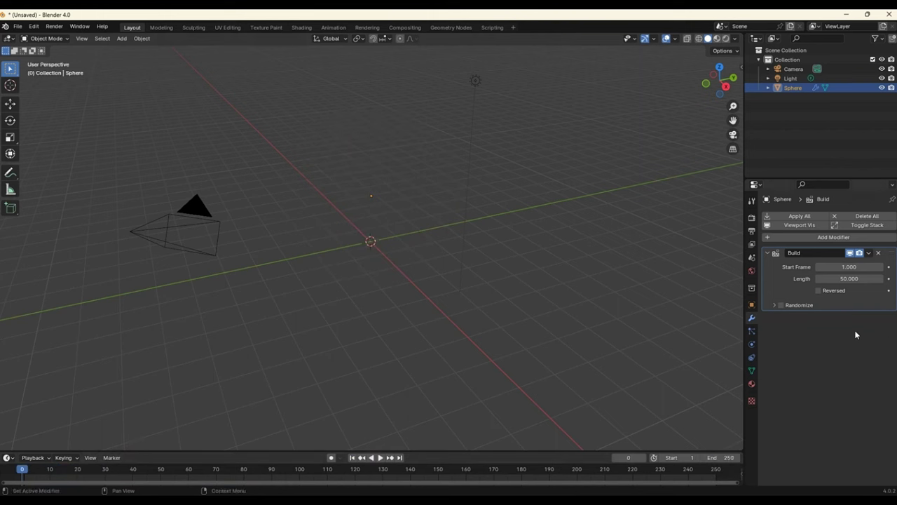
- Watch the sphere build from top view until frame 79, then request a new file with Ctrl+N
{"action": "left_click", "coordinate": [507, 305]}
{"action": "key", "text": "KP_7"}
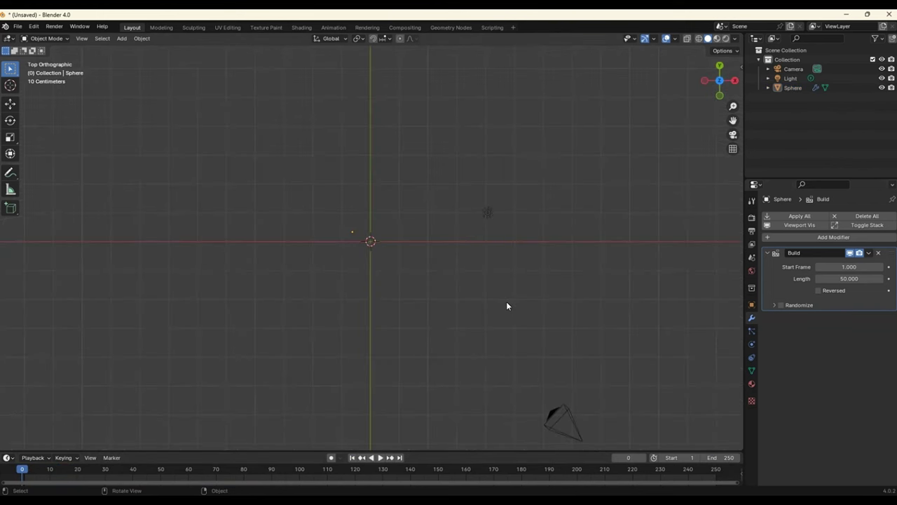
{"action": "left_click", "coordinate": [379, 457]}
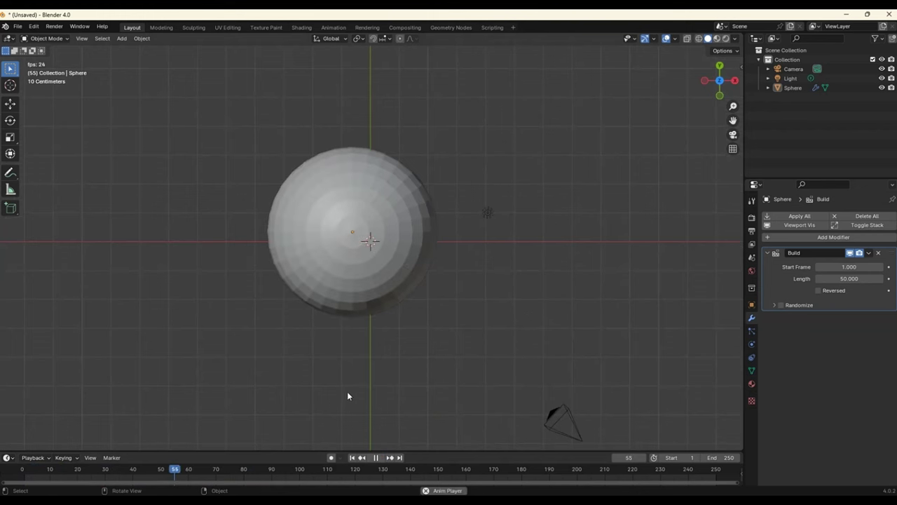
{"action": "left_click", "coordinate": [377, 457]}
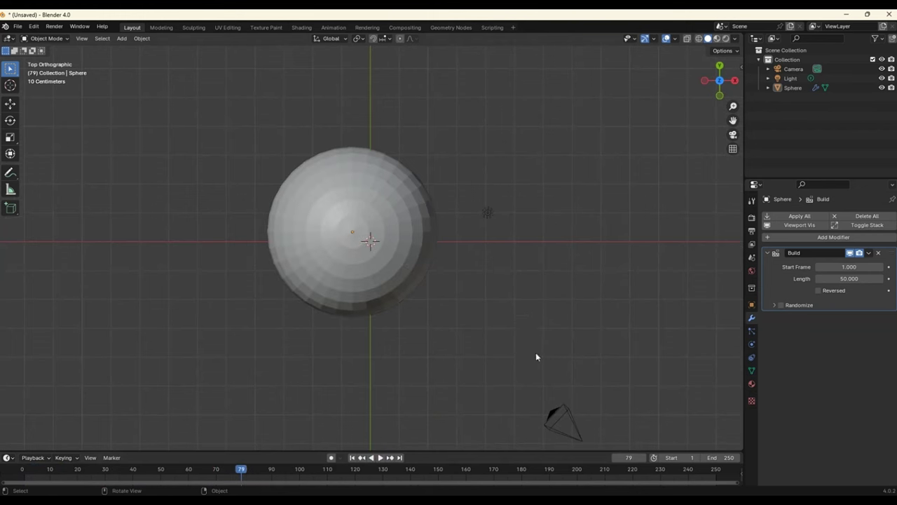
{"action": "mouse_move", "coordinate": [536, 357]}
{"action": "middle_mouse_down"}
{"action": "mouse_move", "coordinate": [372, 287]}
{"action": "mouse_move", "coordinate": [265, 314]}
{"action": "mouse_move", "coordinate": [207, 158]}
{"action": "middle_mouse_up"}
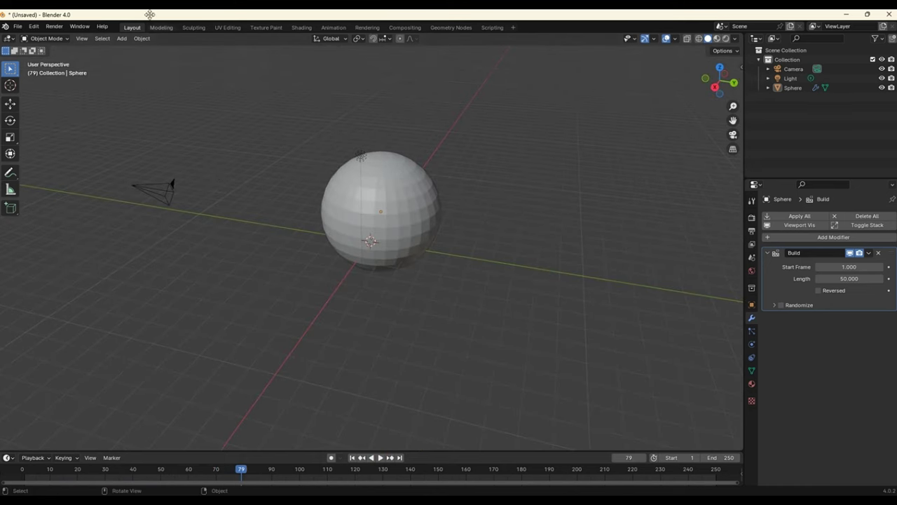
{"action": "key", "text": "ctrl+n"}
- Start a new General scene without saving and replace the default cube with Suzanne
{"action": "left_click", "coordinate": [395, 105]}
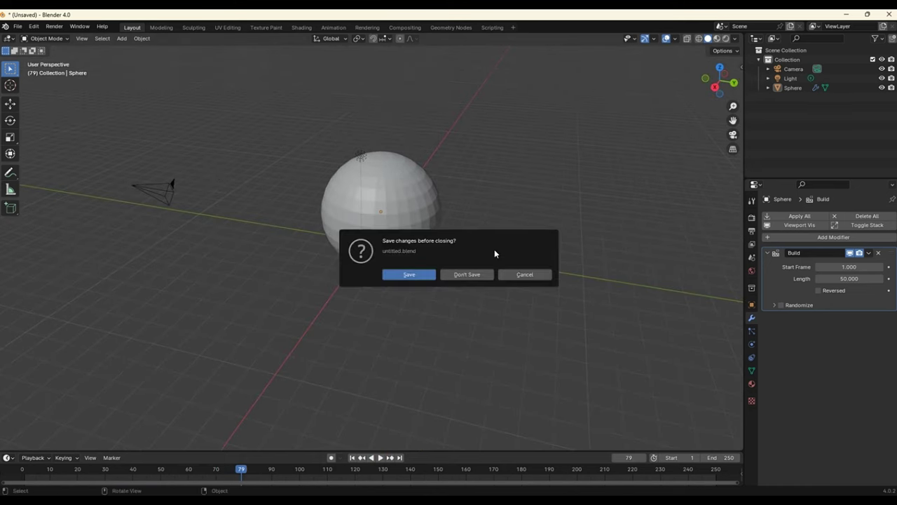
{"action": "left_click", "coordinate": [473, 273]}
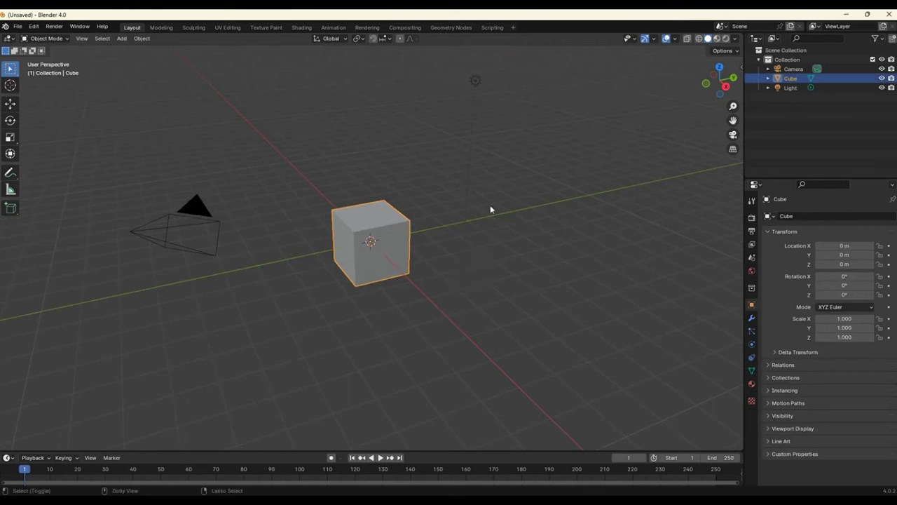
{"action": "key", "text": "Delete"}
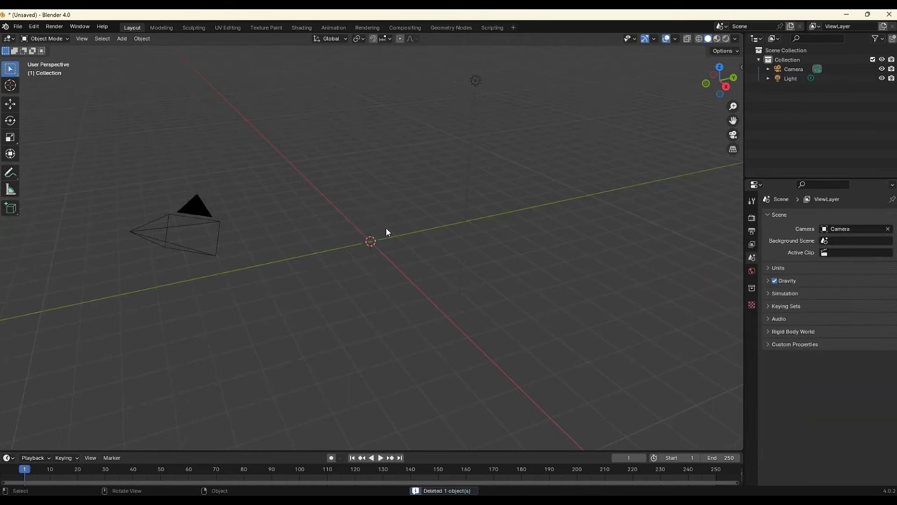
{"action": "key", "text": "shift+a"}
{"action": "left_click", "coordinate": [435, 315]}
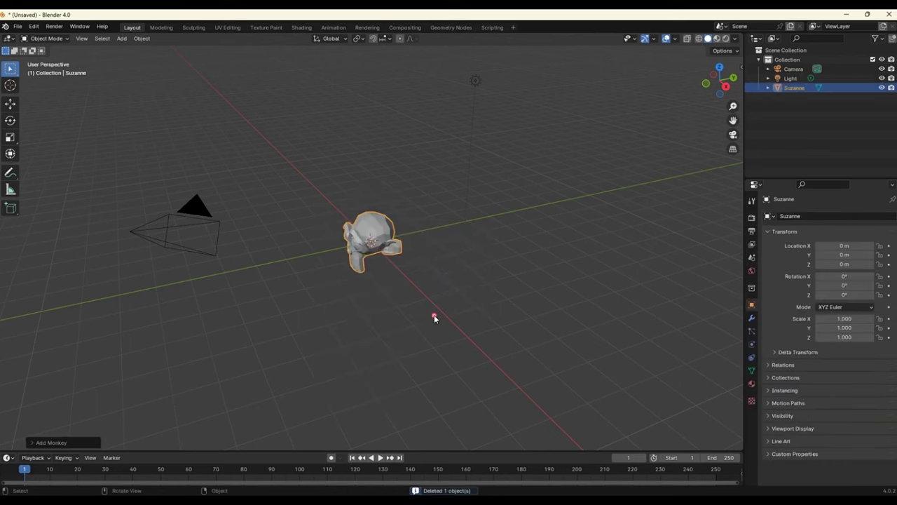
- Raise Suzanne to about Z 1.04 m and scale her to 1.790
{"action": "mouse_move", "coordinate": [492, 270]}
{"action": "middle_mouse_down"}
{"action": "mouse_move", "coordinate": [469, 278]}
{"action": "mouse_move", "coordinate": [551, 252]}
{"action": "middle_mouse_up"}
{"action": "scroll", "coordinate": [516, 273], "scroll_direction": "up", "scroll_amount": 3}
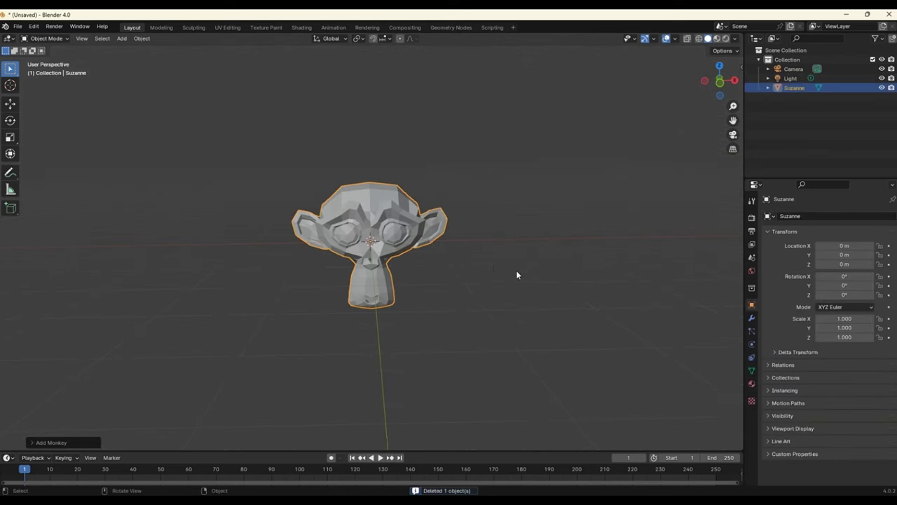
{"action": "left_click_drag", "start_coordinate": [404, 244], "coordinate": [401, 183]}
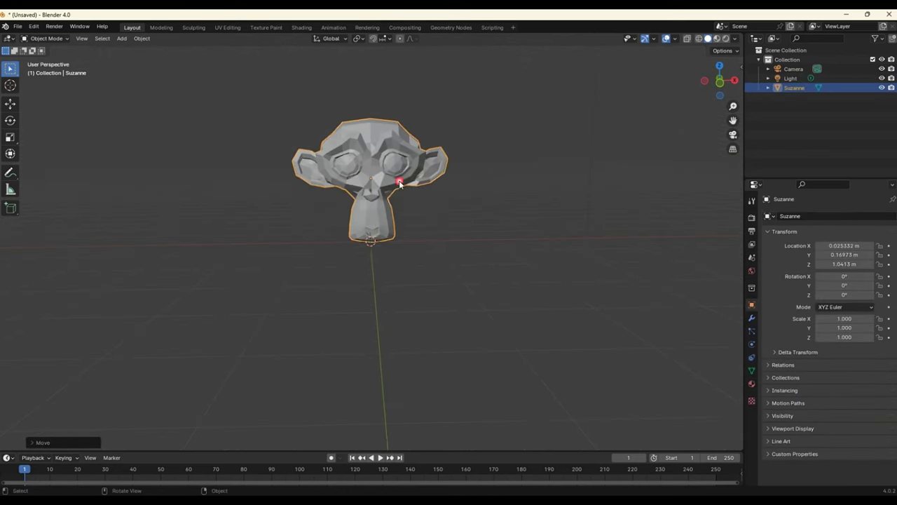
{"action": "key", "text": "s"}
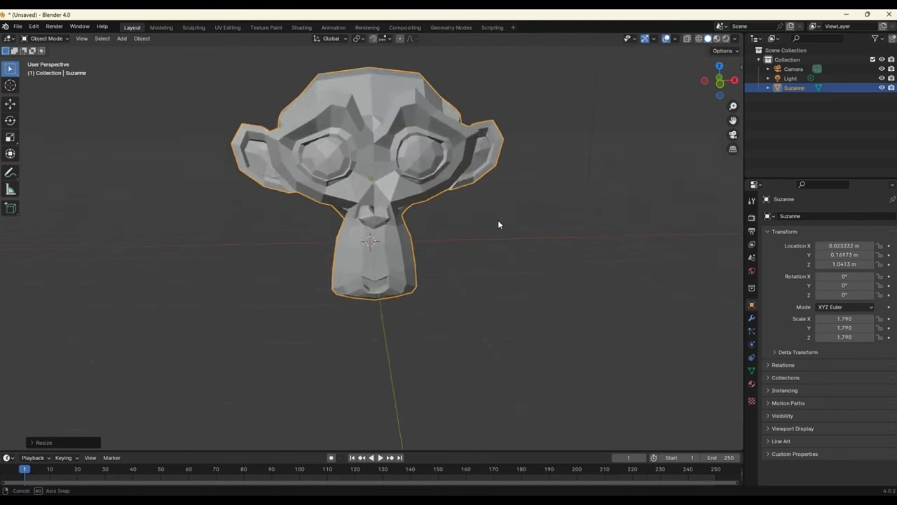
{"action": "left_click", "coordinate": [492, 218]}
{"action": "mouse_move", "coordinate": [492, 217]}
{"action": "middle_mouse_down"}
{"action": "mouse_move", "coordinate": [489, 275]}
{"action": "mouse_move", "coordinate": [412, 195]}
{"action": "middle_mouse_up"}
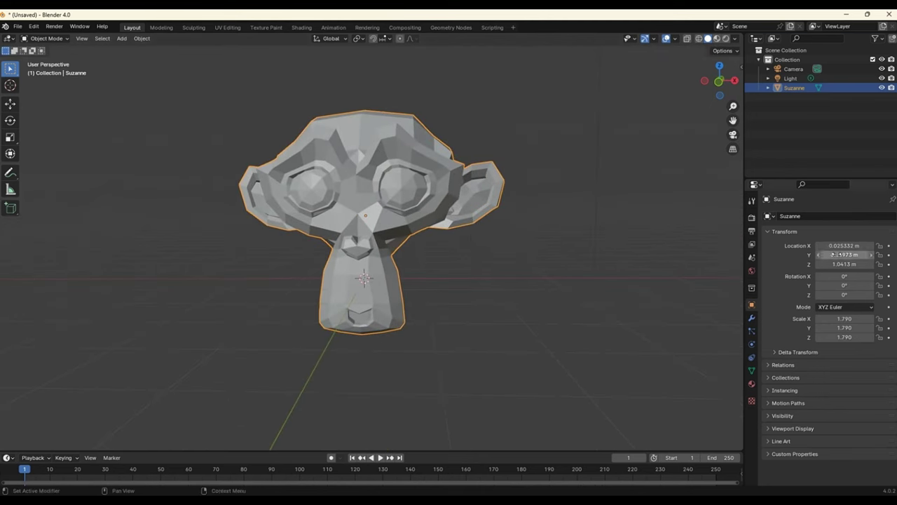
{"action": "left_click", "coordinate": [753, 320]}
- Add a Build modifier to Suzanne (Start 1, Length 100) and play the build while orbiting
{"action": "left_click", "coordinate": [806, 215]}
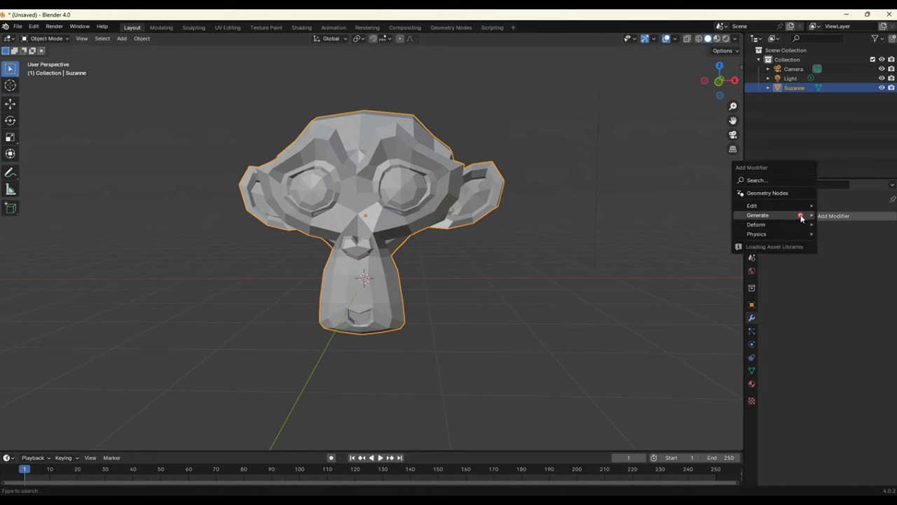
{"action": "left_click", "coordinate": [673, 242]}
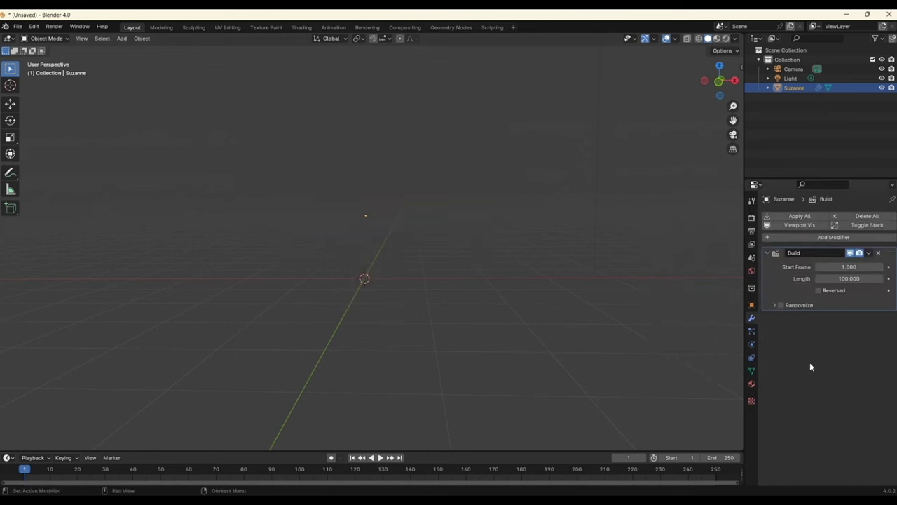
{"action": "left_click", "coordinate": [380, 457]}
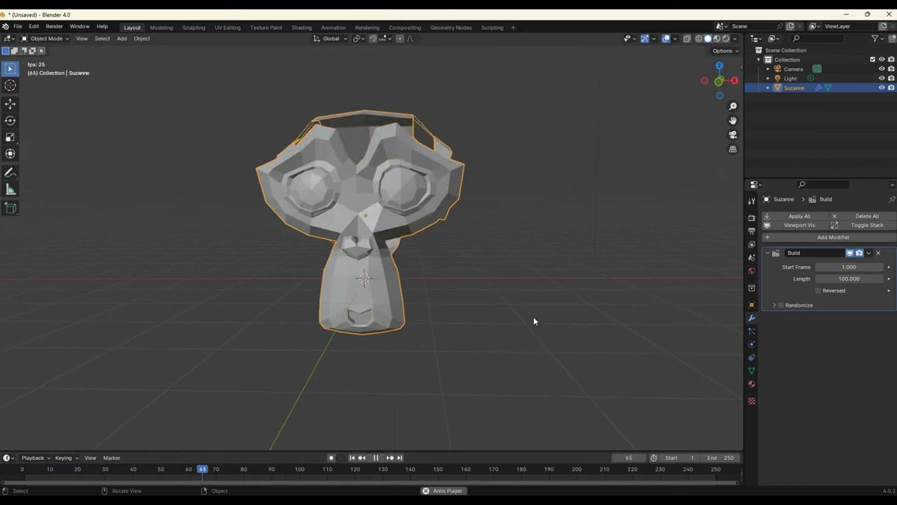
{"action": "mouse_move", "coordinate": [533, 320]}
{"action": "middle_mouse_down"}
{"action": "mouse_move", "coordinate": [131, 320]}
{"action": "mouse_move", "coordinate": [140, 321]}
{"action": "middle_mouse_up"}
{"action": "left_click_drag", "start_coordinate": [297, 468], "coordinate": [21, 468]}
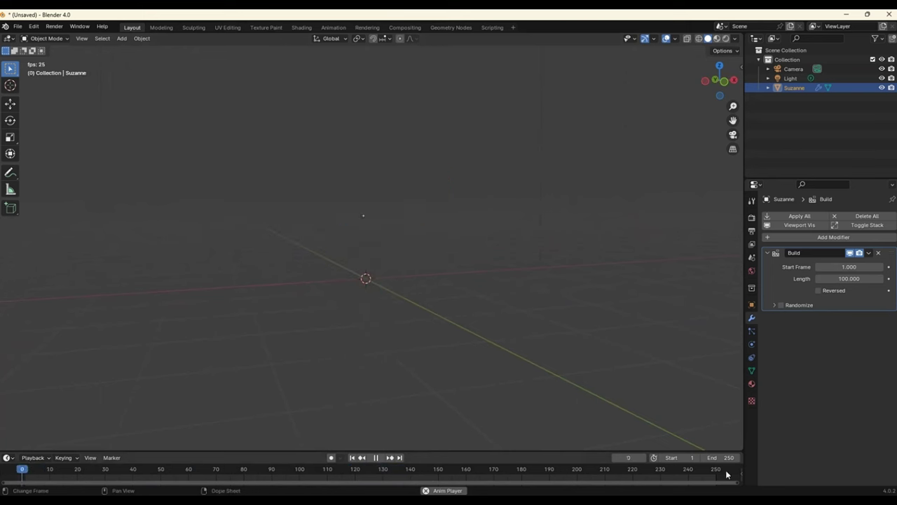
{"action": "mouse_move", "coordinate": [491, 320]}
{"action": "middle_mouse_down"}
{"action": "mouse_move", "coordinate": [605, 320]}
{"action": "mouse_move", "coordinate": [411, 310]}
{"action": "mouse_move", "coordinate": [615, 304]}
{"action": "mouse_move", "coordinate": [319, 335]}
{"action": "mouse_move", "coordinate": [566, 339]}
{"action": "mouse_move", "coordinate": [396, 317]}
{"action": "mouse_move", "coordinate": [381, 339]}
{"action": "middle_mouse_up"}
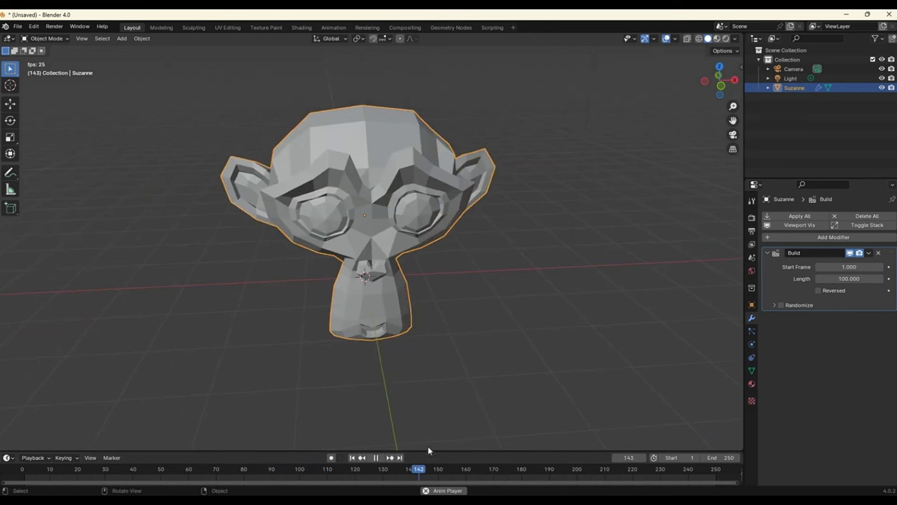
{"action": "left_click", "coordinate": [383, 460]}
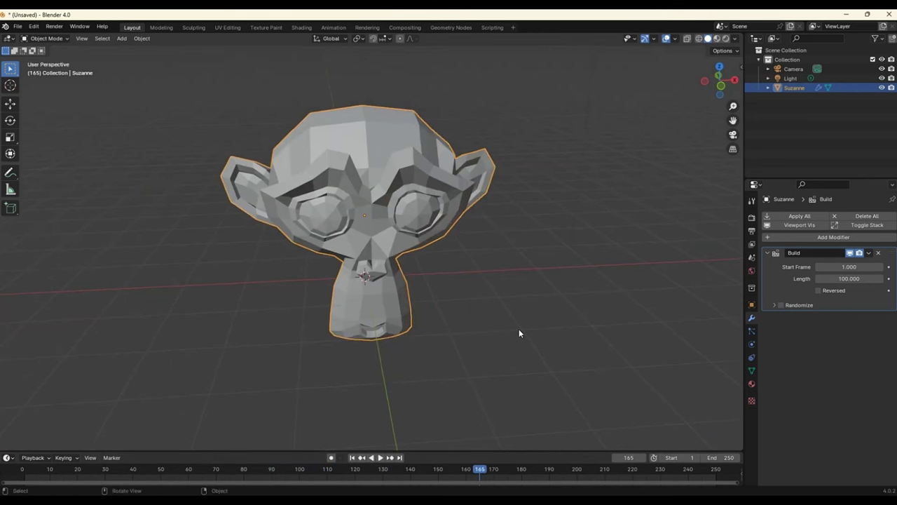
- Enable Randomize on Suzanne's Build modifier and replay the scattered build from frame 0
{"action": "left_click", "coordinate": [782, 307]}
{"action": "left_click_drag", "start_coordinate": [351, 471], "coordinate": [5, 475]}
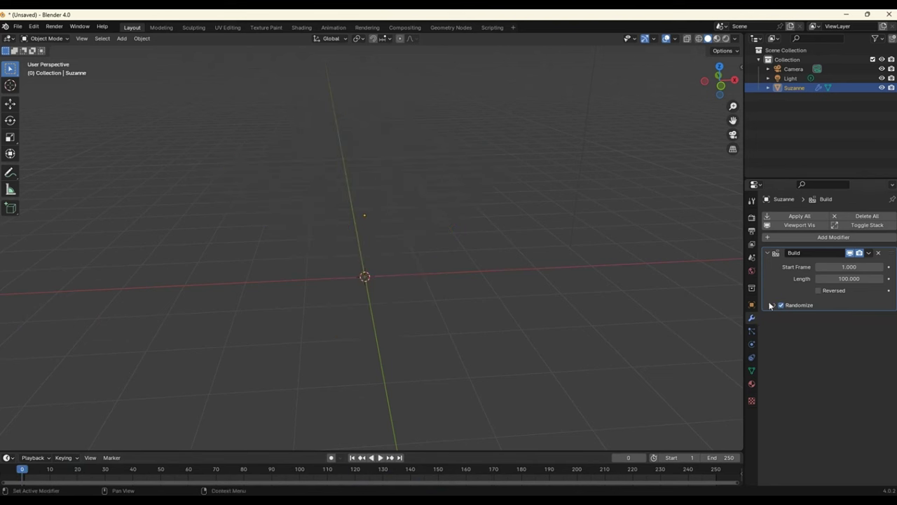
{"action": "left_click", "coordinate": [380, 458]}
{"action": "left_click", "coordinate": [379, 457]}
{"action": "left_click", "coordinate": [781, 305]}
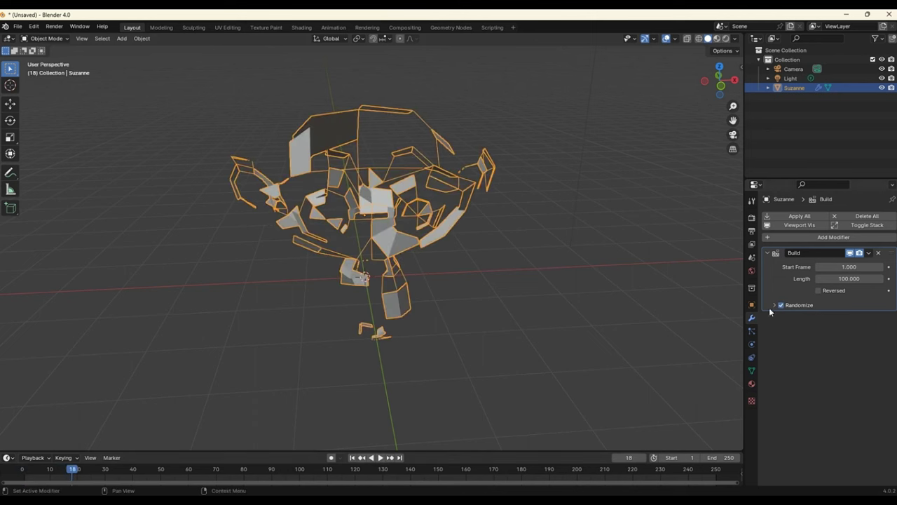
{"action": "left_click_drag", "start_coordinate": [88, 468], "coordinate": [22, 468]}
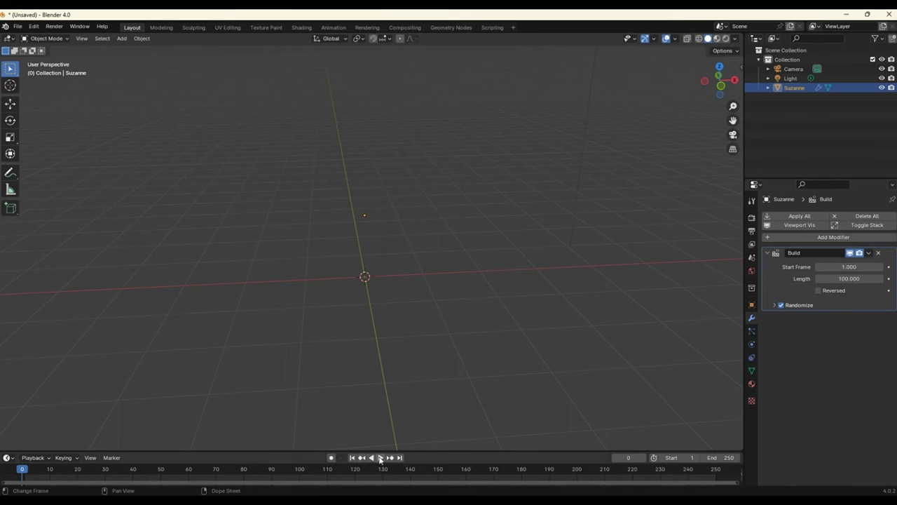
{"action": "left_click", "coordinate": [379, 458]}
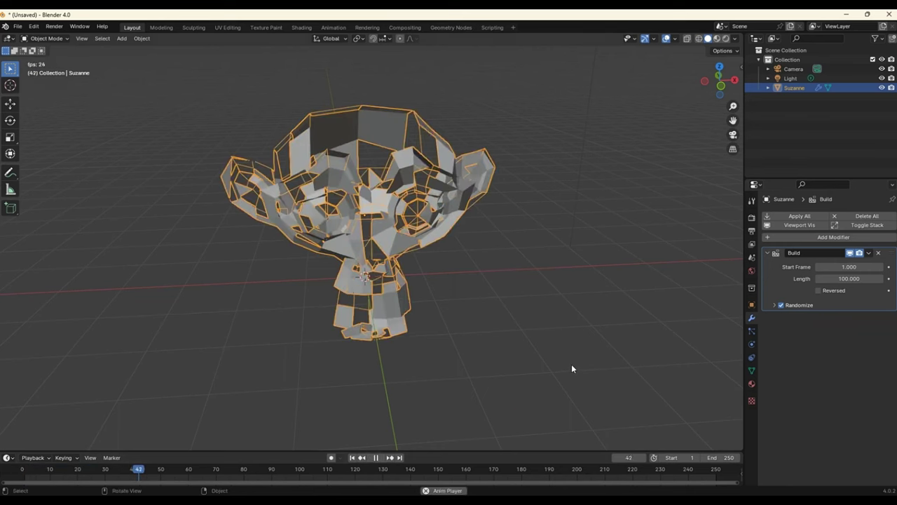
{"action": "middle_click_drag", "start_coordinate": [585, 365], "coordinate": [443, 320]}
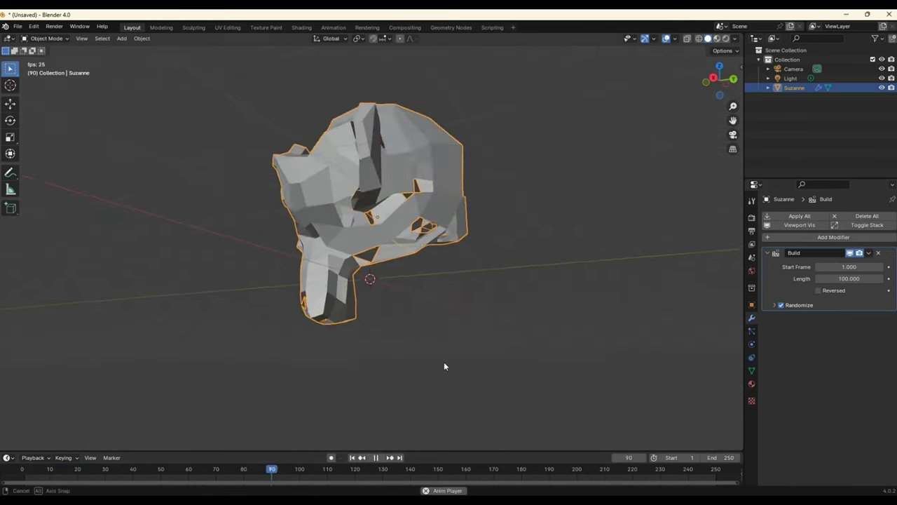
{"action": "middle_click_drag", "start_coordinate": [444, 361], "coordinate": [534, 378]}
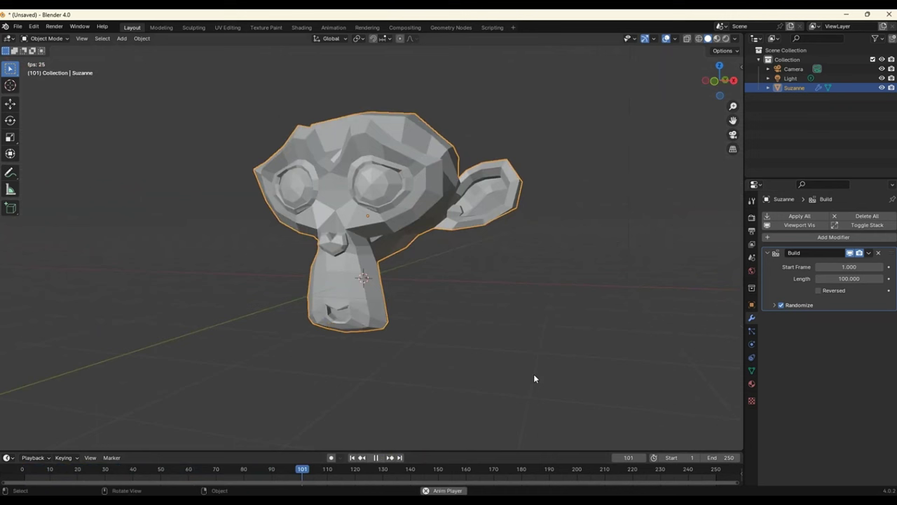
{"action": "left_click", "coordinate": [375, 457]}
{"action": "left_click", "coordinate": [17, 26]}
{"action": "mouse_move", "coordinate": [31, 36]}
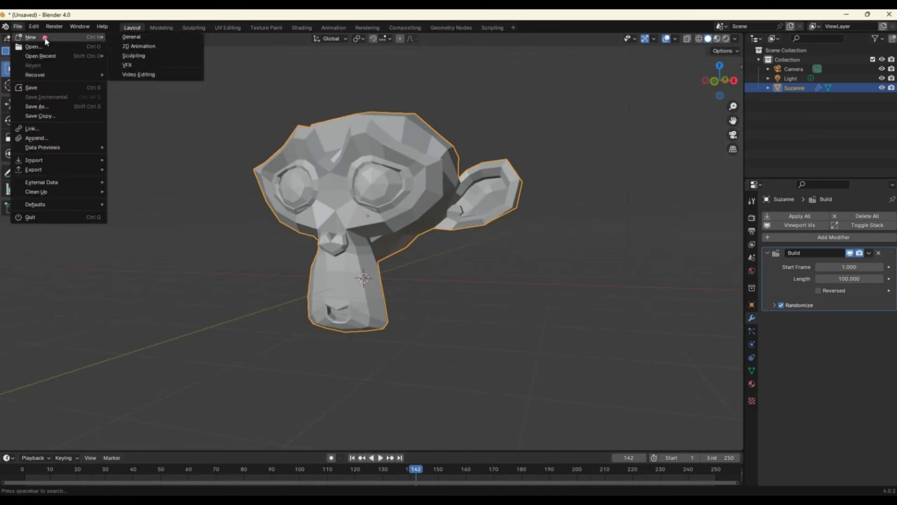
- Start a new General scene, discarding the unsaved Suzanne scene
{"action": "left_click", "coordinate": [133, 40]}
{"action": "left_click", "coordinate": [465, 275]}
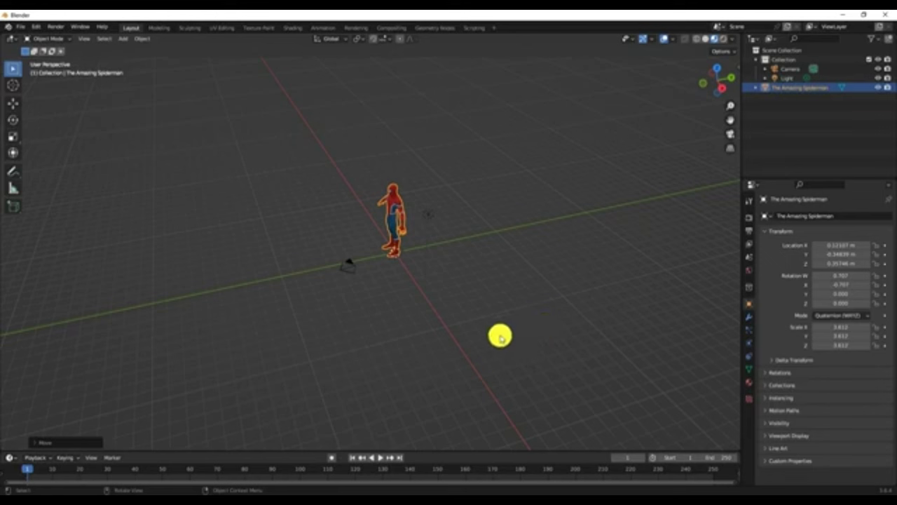
- Select the camera, look through it, then return to the free perspective view
{"action": "left_click", "coordinate": [349, 266]}
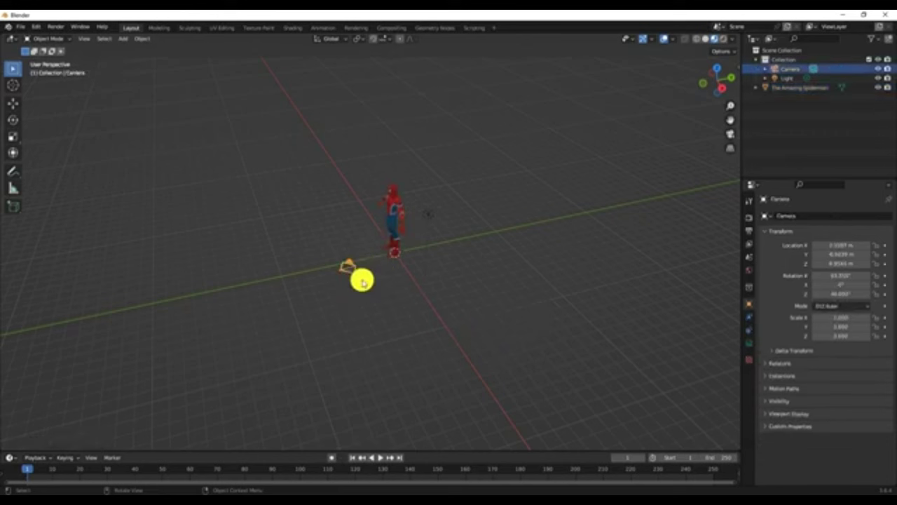
{"action": "left_click", "coordinate": [360, 278]}
{"action": "left_click", "coordinate": [349, 266]}
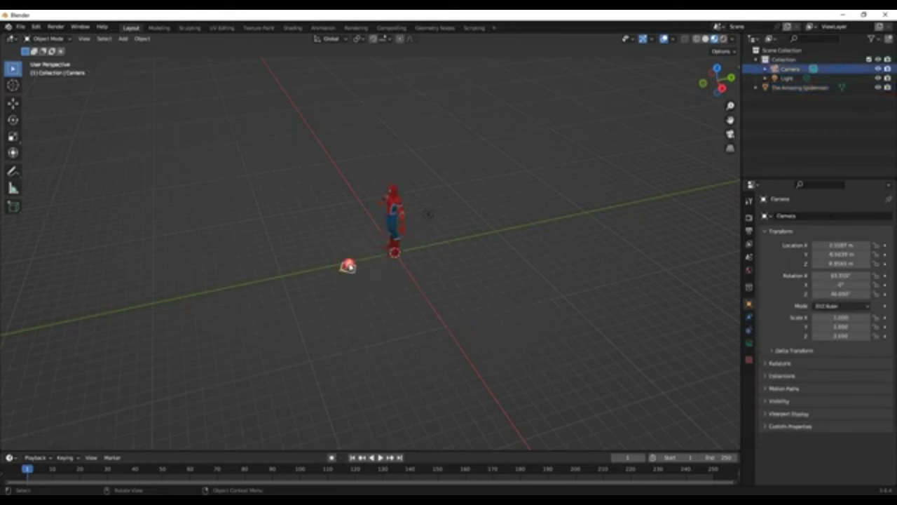
{"action": "left_click", "coordinate": [730, 136]}
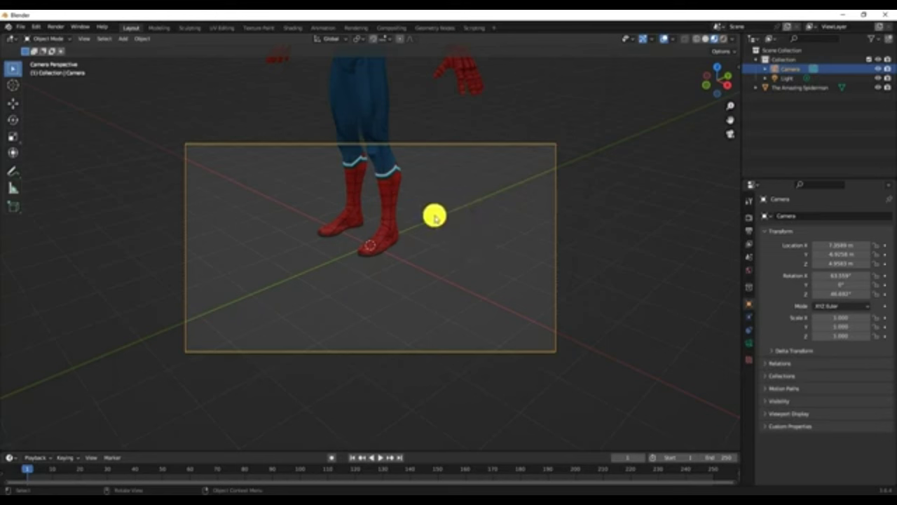
{"action": "left_click", "coordinate": [729, 138]}
{"action": "left_click", "coordinate": [344, 265]}
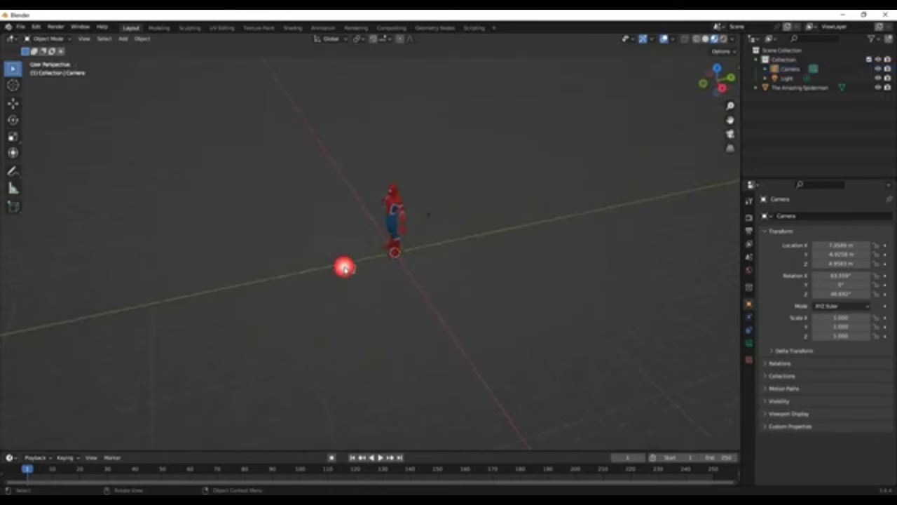
{"action": "left_click", "coordinate": [340, 275]}
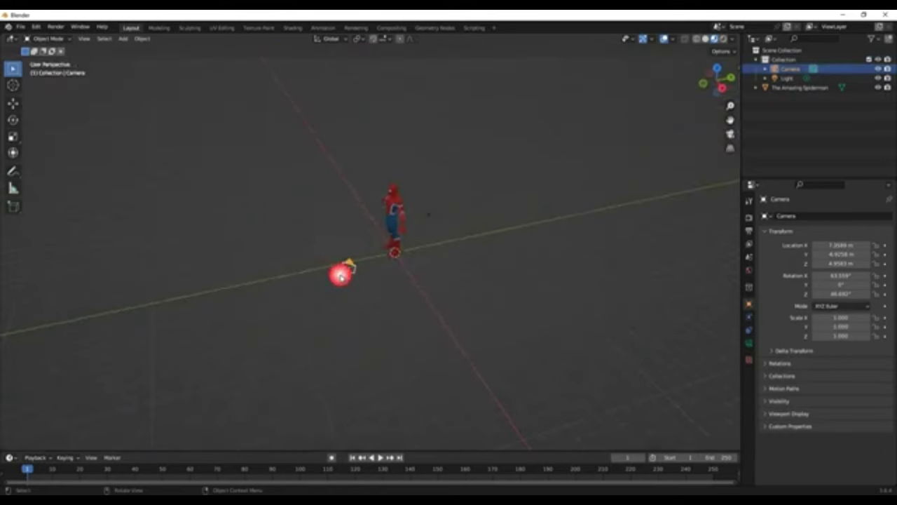
- Slide the camera back along the Y axis with the Move gizmo, checking front and top views
{"action": "left_click", "coordinate": [11, 103]}
{"action": "mouse_move", "coordinate": [371, 263]}
{"action": "left_mouse_down"}
{"action": "mouse_move", "coordinate": [164, 273]}
{"action": "mouse_move", "coordinate": [187, 224]}
{"action": "left_mouse_up"}
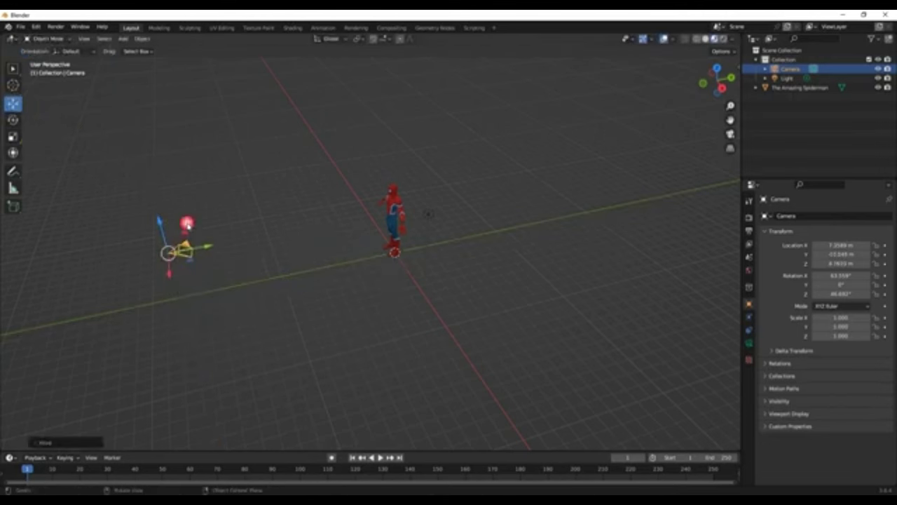
{"action": "key", "text": "KP_1"}
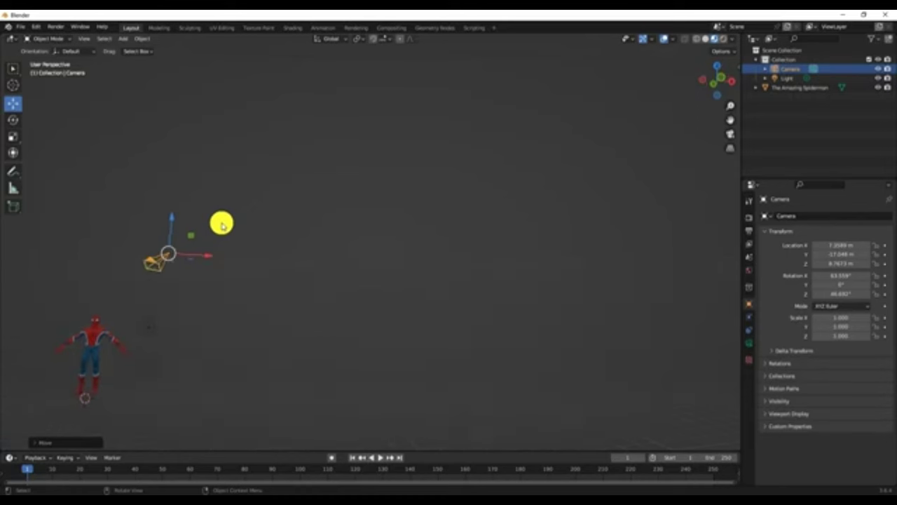
{"action": "key", "text": "KP_7"}
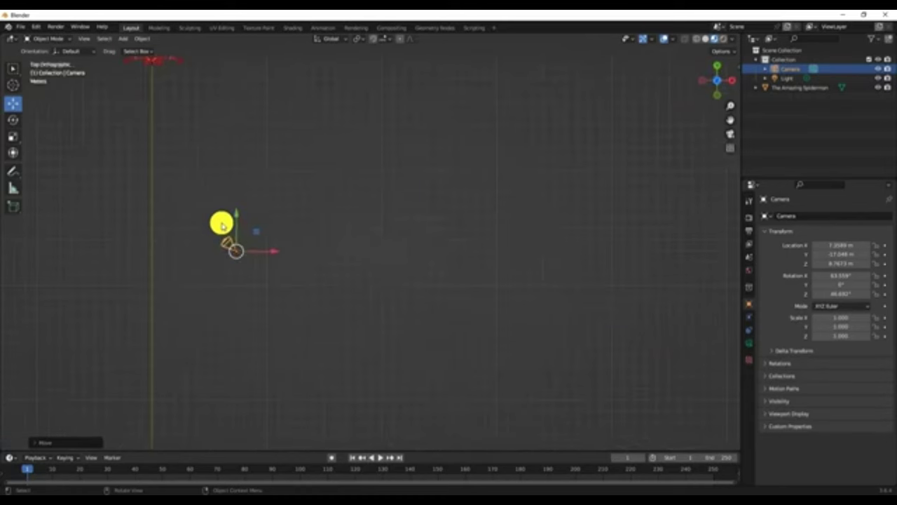
{"action": "key", "text": "KP_3"}
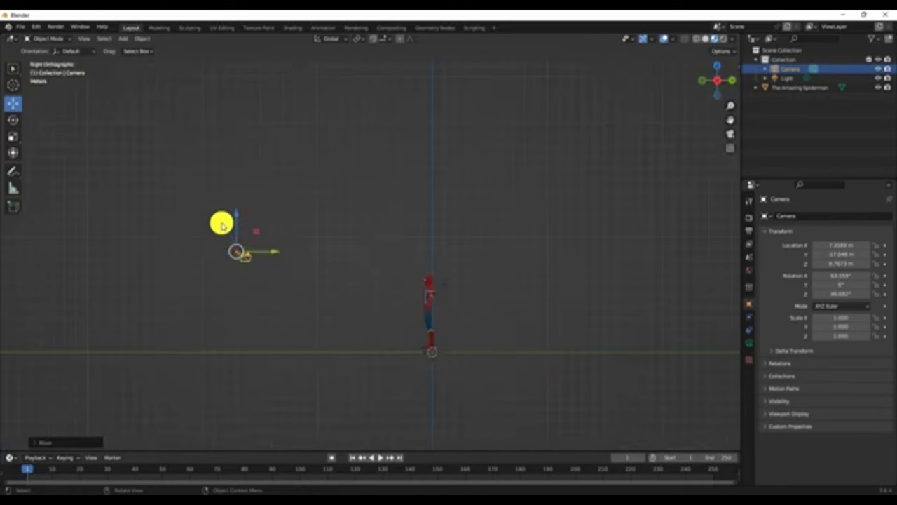
- Nudge the camera to Y -18.943 m and raise it higher, checking through the camera
{"action": "left_click_drag", "start_coordinate": [243, 252], "coordinate": [247, 252]}
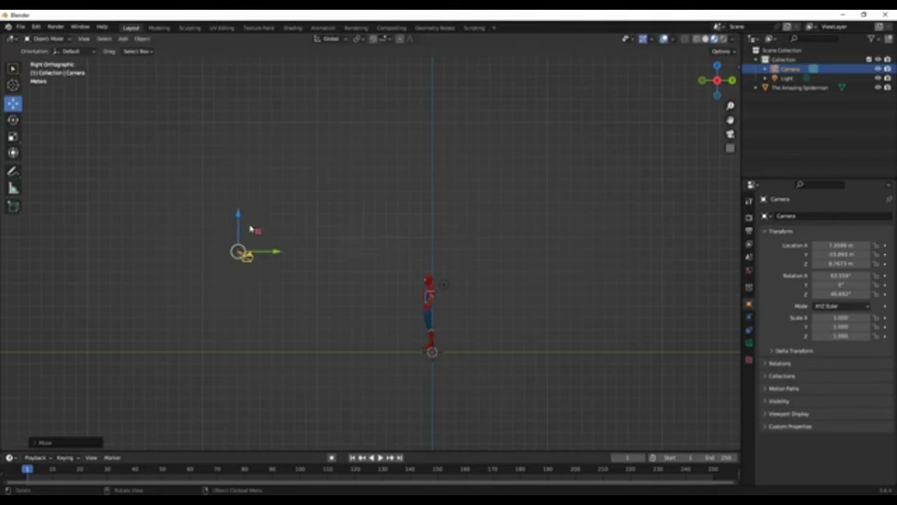
{"action": "left_click_drag", "start_coordinate": [239, 215], "coordinate": [238, 209]}
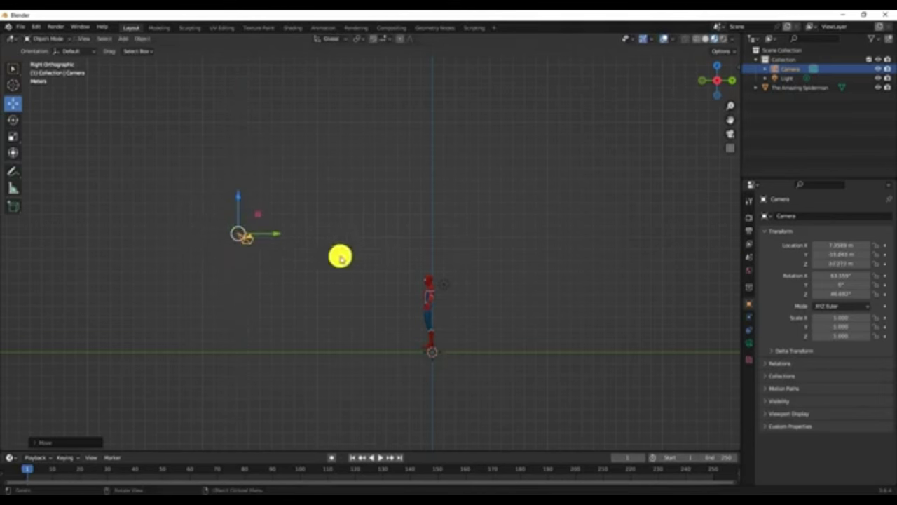
{"action": "left_click", "coordinate": [731, 133]}
{"action": "left_click", "coordinate": [729, 133]}
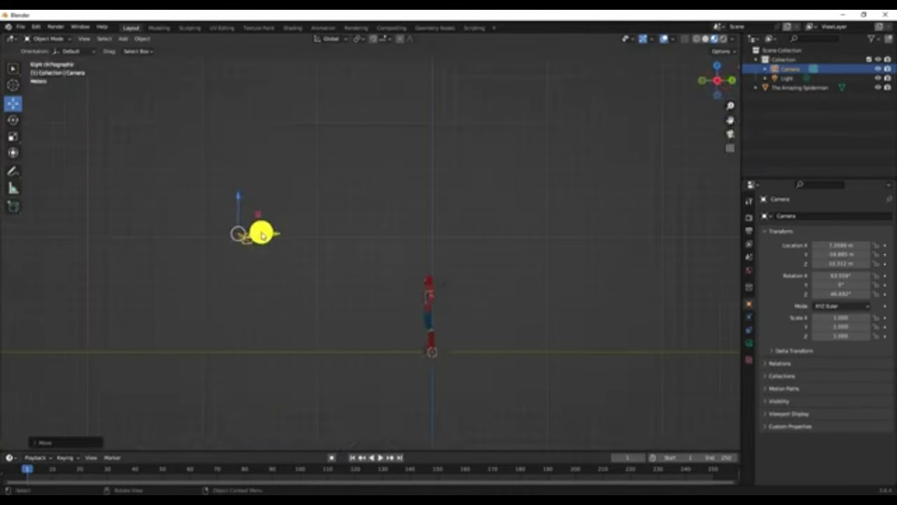
{"action": "key", "text": "ctrl+KP_3"}
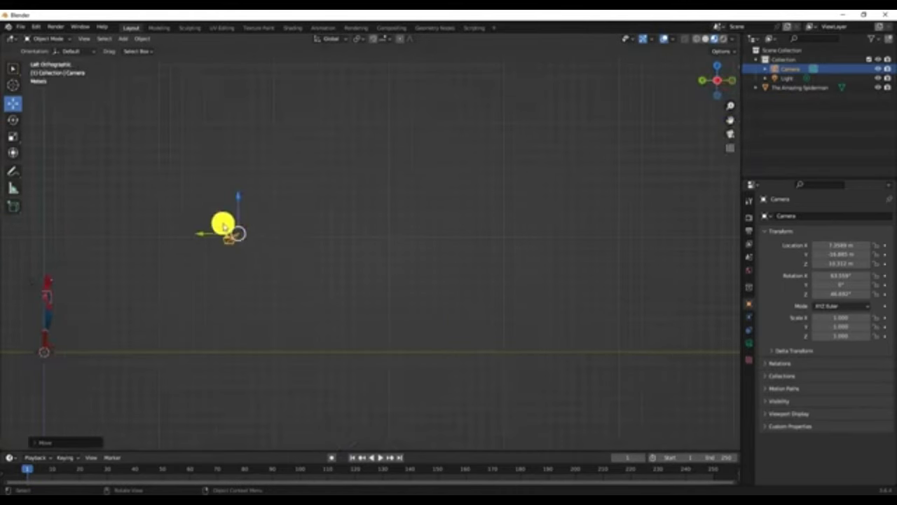
{"action": "mouse_move", "coordinate": [203, 232]}
{"action": "middle_mouse_down"}
{"action": "mouse_move", "coordinate": [326, 253]}
{"action": "mouse_move", "coordinate": [250, 236]}
{"action": "middle_mouse_up"}
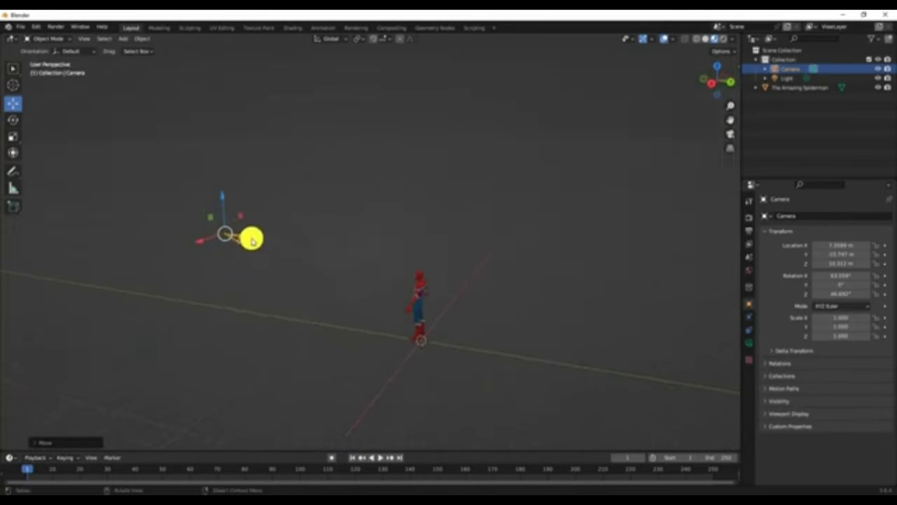
{"action": "left_click", "coordinate": [12, 120]}
- Rotate the camera around Z to about 22.3° so Spiderman fits its view
{"action": "mouse_move", "coordinate": [237, 246]}
{"action": "left_mouse_down"}
{"action": "mouse_move", "coordinate": [223, 245]}
{"action": "mouse_move", "coordinate": [246, 247]}
{"action": "mouse_move", "coordinate": [244, 237]}
{"action": "left_mouse_up"}
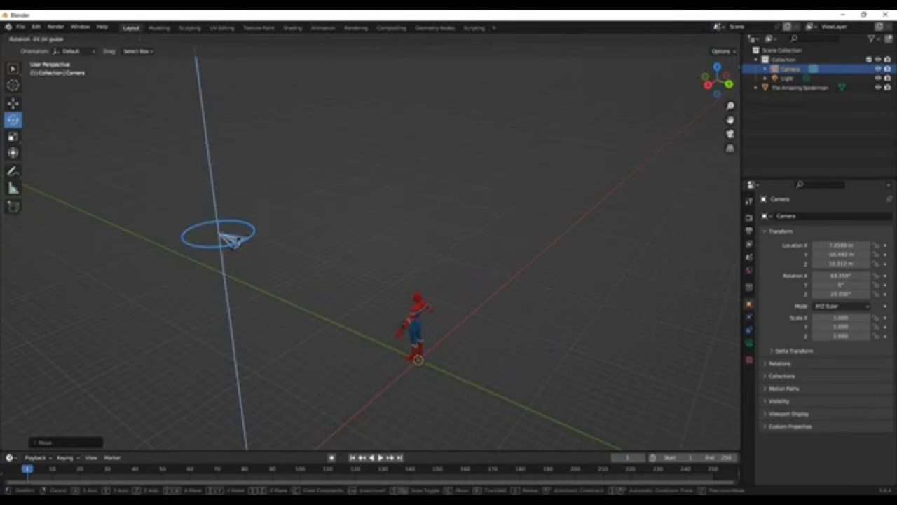
{"action": "left_click", "coordinate": [730, 133]}
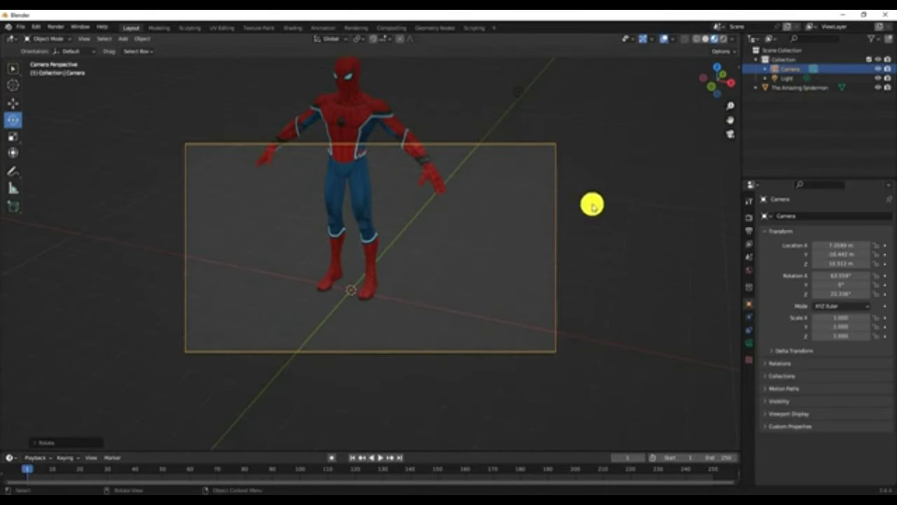
{"action": "mouse_move", "coordinate": [592, 205]}
{"action": "middle_mouse_down"}
{"action": "mouse_move", "coordinate": [595, 176]}
{"action": "mouse_move", "coordinate": [589, 217]}
{"action": "mouse_move", "coordinate": [601, 207]}
{"action": "middle_mouse_up"}
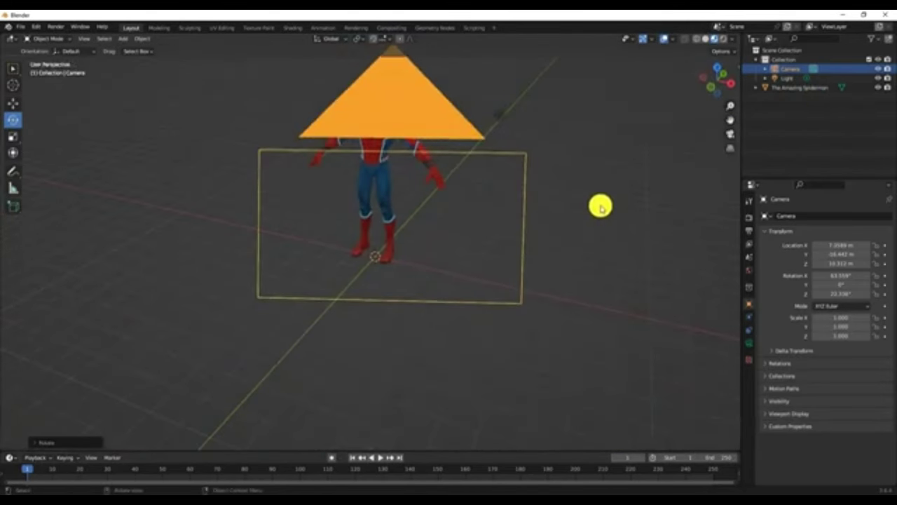
{"action": "scroll", "coordinate": [589, 204], "scroll_direction": "down", "scroll_amount": 5}
{"action": "scroll", "coordinate": [565, 203], "scroll_direction": "up", "scroll_amount": 5}
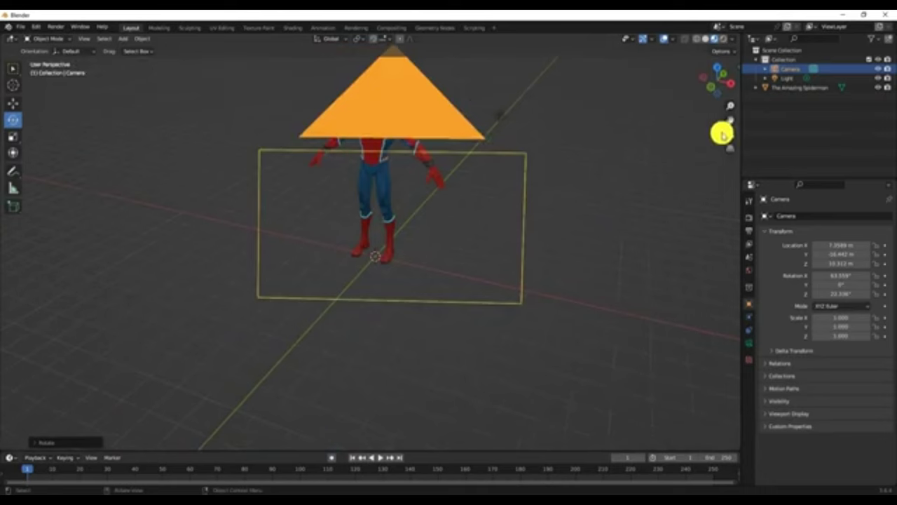
{"action": "left_click", "coordinate": [731, 132]}
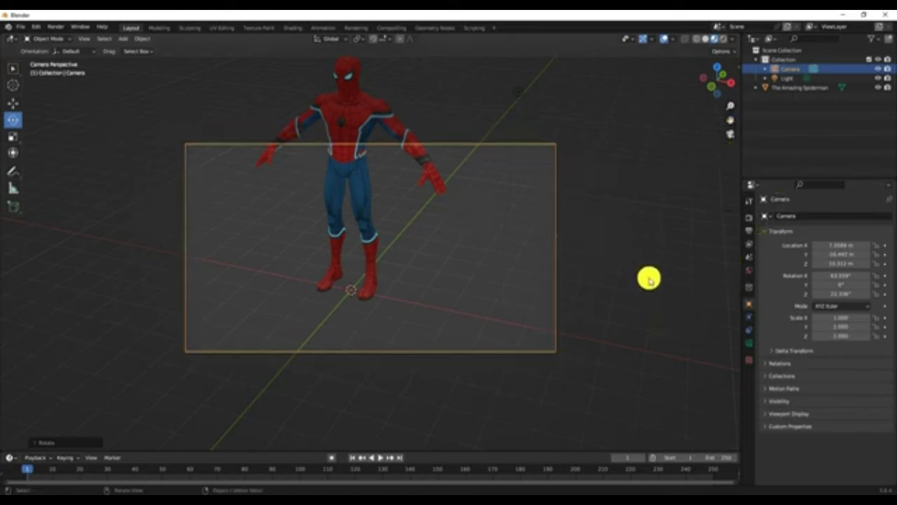
- Lengthen the camera's focal length to about 58 mm and set Shift X -0.050, Shift Y 0.100
{"action": "left_click", "coordinate": [750, 344]}
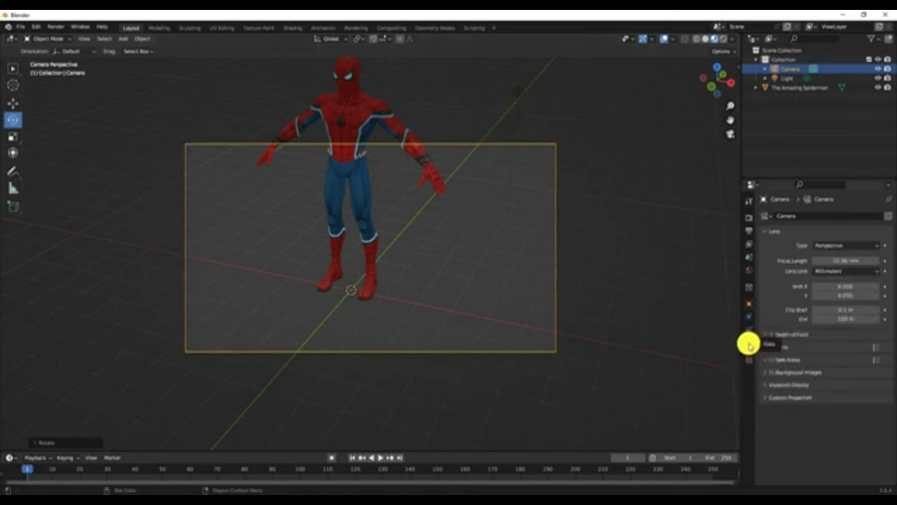
{"action": "left_click_drag", "start_coordinate": [845, 261], "coordinate": [845, 295]}
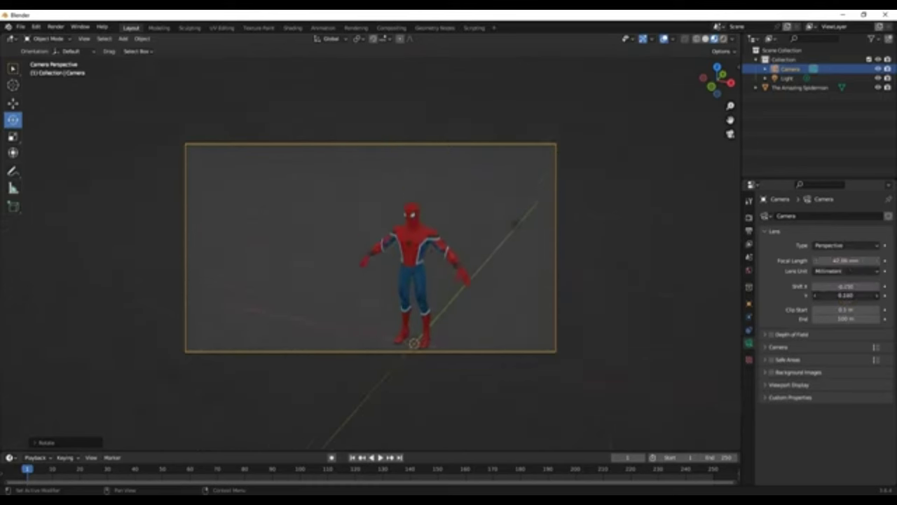
{"action": "left_click", "coordinate": [843, 286]}
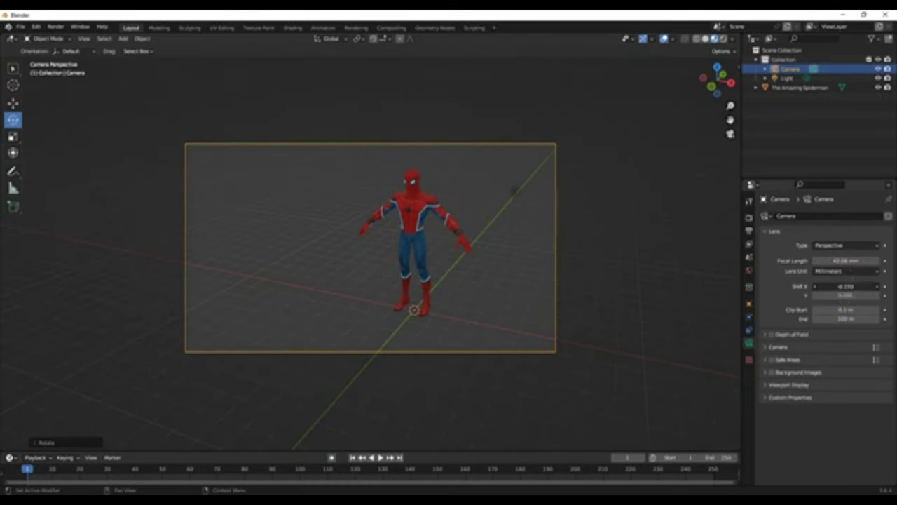
{"action": "left_click_drag", "start_coordinate": [846, 286], "coordinate": [845, 260]}
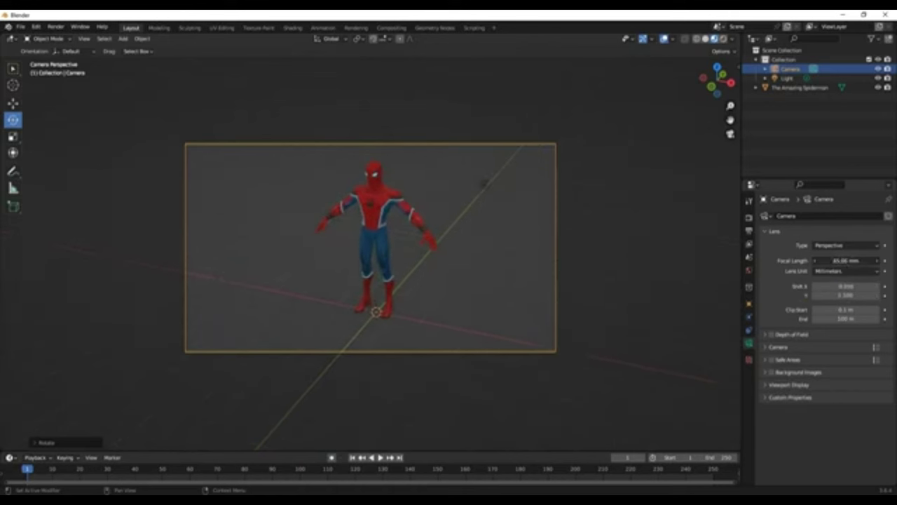
{"action": "left_click", "coordinate": [730, 135]}
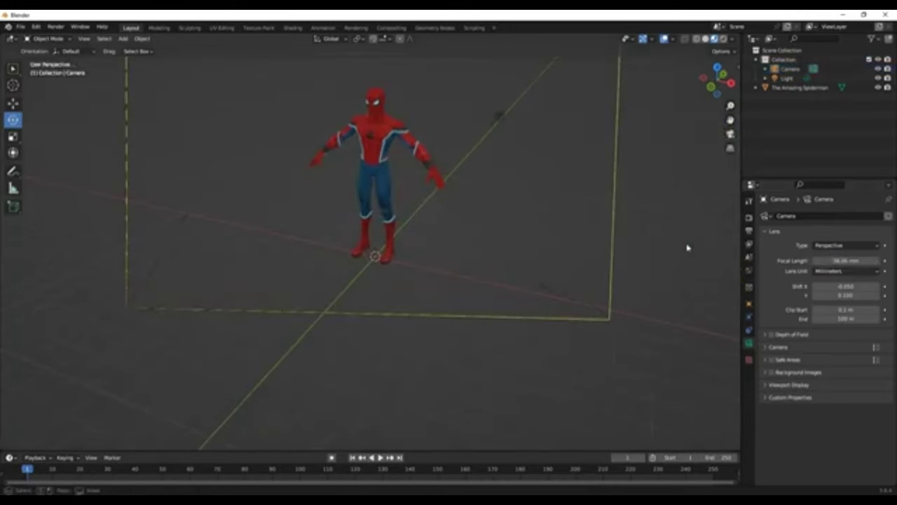
{"action": "scroll", "coordinate": [689, 230], "scroll_direction": "down", "scroll_amount": 4}
{"action": "mouse_move", "coordinate": [689, 229]}
{"action": "middle_mouse_down"}
{"action": "mouse_move", "coordinate": [635, 232]}
{"action": "mouse_move", "coordinate": [551, 212]}
{"action": "mouse_move", "coordinate": [649, 267]}
{"action": "mouse_move", "coordinate": [615, 201]}
{"action": "mouse_move", "coordinate": [635, 203]}
{"action": "mouse_move", "coordinate": [610, 204]}
{"action": "mouse_move", "coordinate": [594, 191]}
{"action": "mouse_move", "coordinate": [606, 204]}
{"action": "mouse_move", "coordinate": [641, 206]}
{"action": "mouse_move", "coordinate": [631, 203]}
{"action": "middle_mouse_up"}
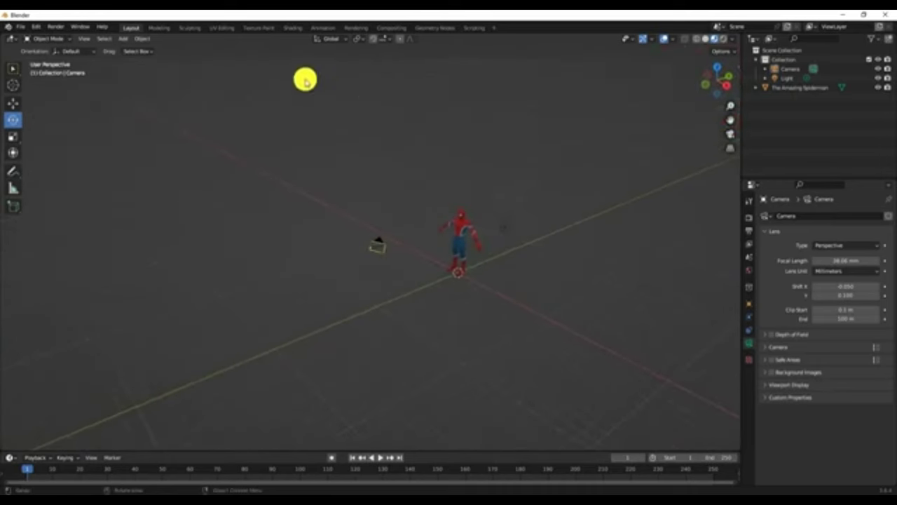
{"action": "left_click", "coordinate": [62, 28]}
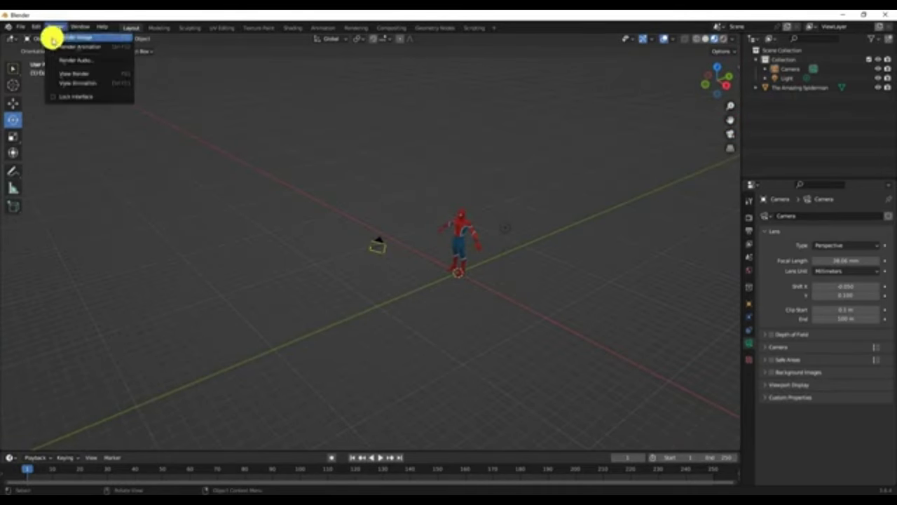
{"action": "left_click", "coordinate": [92, 40]}
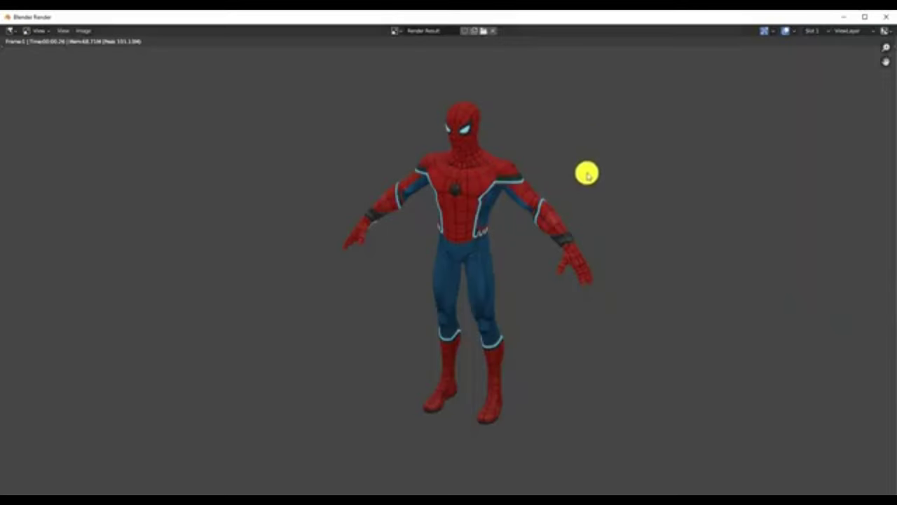
{"action": "key", "text": "Escape"}
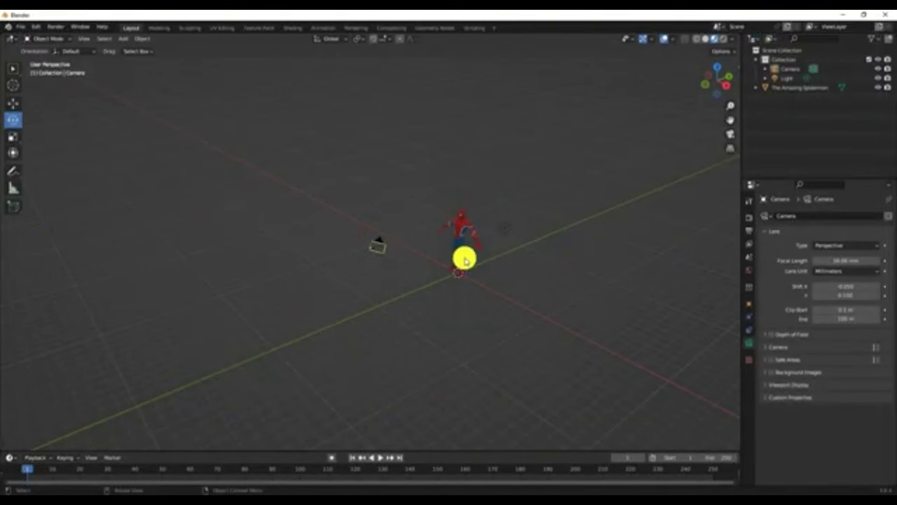
- Add a second camera, Camera.001, and move it up off the ground
{"action": "left_click", "coordinate": [123, 40]}
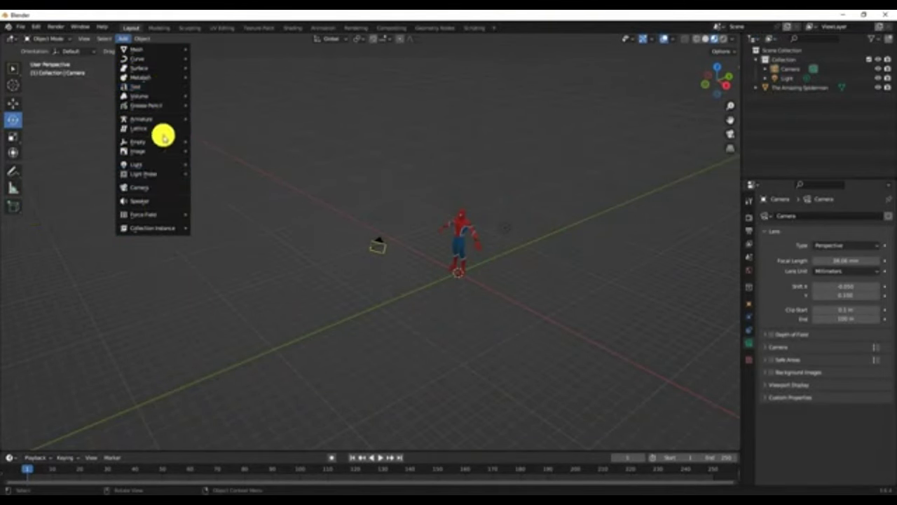
{"action": "left_click", "coordinate": [159, 192]}
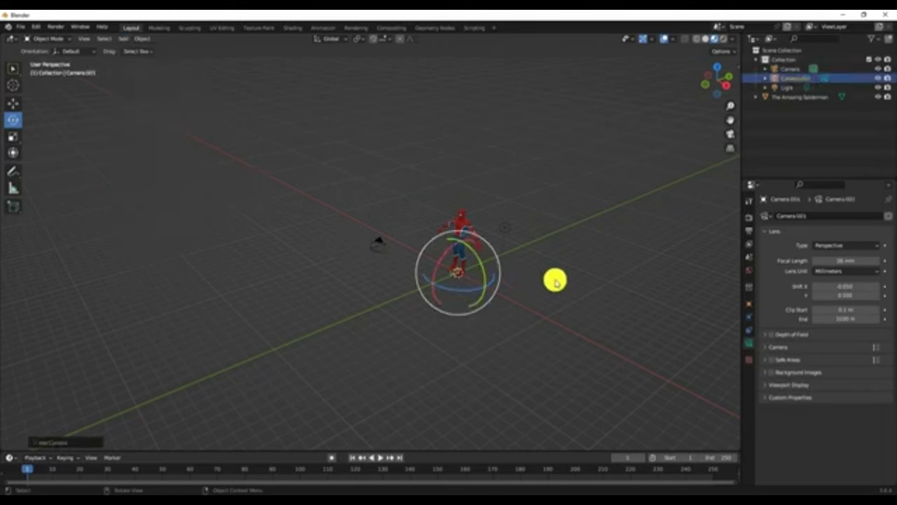
{"action": "key", "text": "g"}
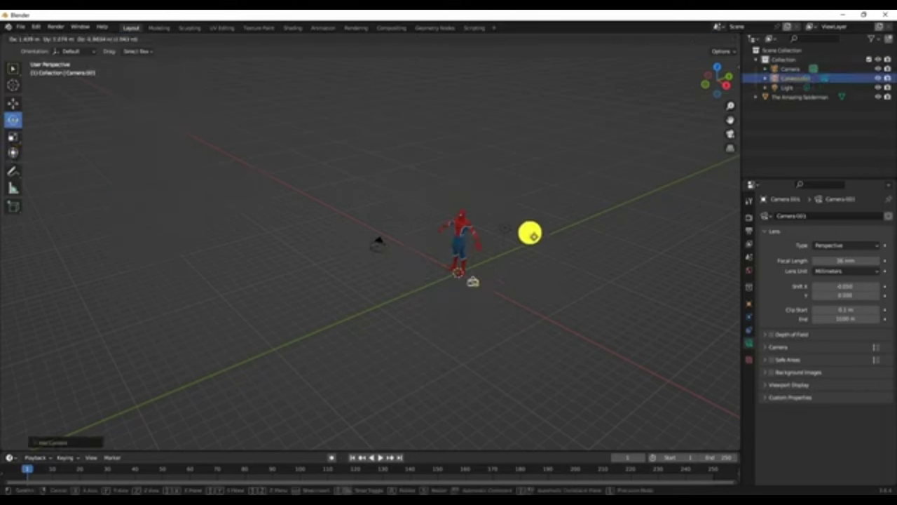
{"action": "left_click", "coordinate": [548, 109]}
{"action": "left_click", "coordinate": [574, 206]}
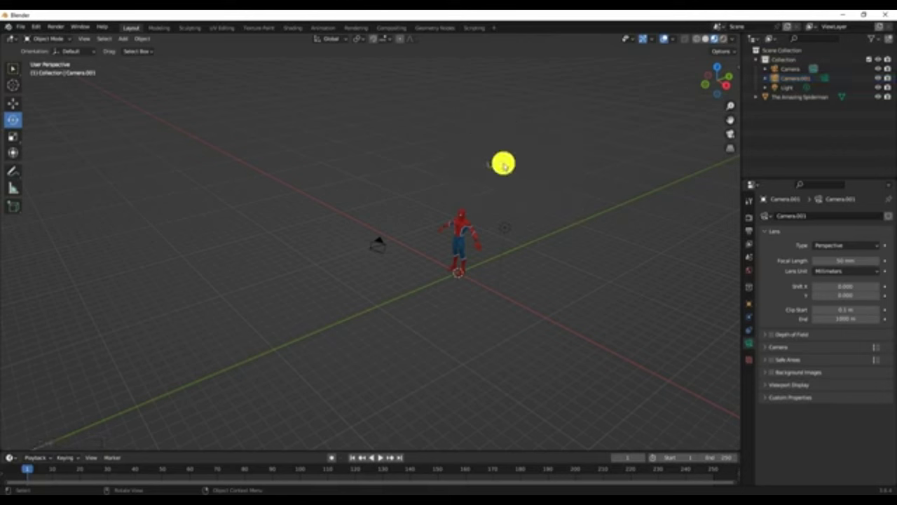
{"action": "left_click", "coordinate": [502, 162]}
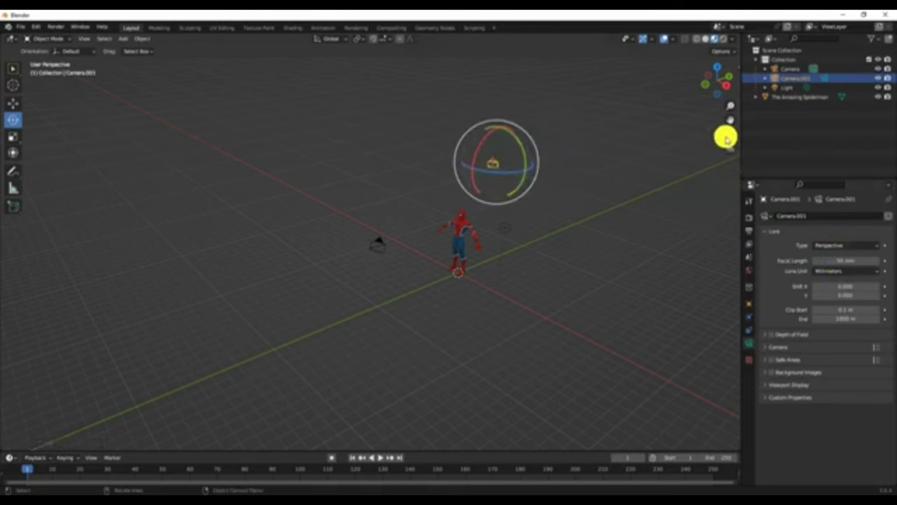
{"action": "left_click", "coordinate": [729, 133]}
{"action": "left_click", "coordinate": [726, 134]}
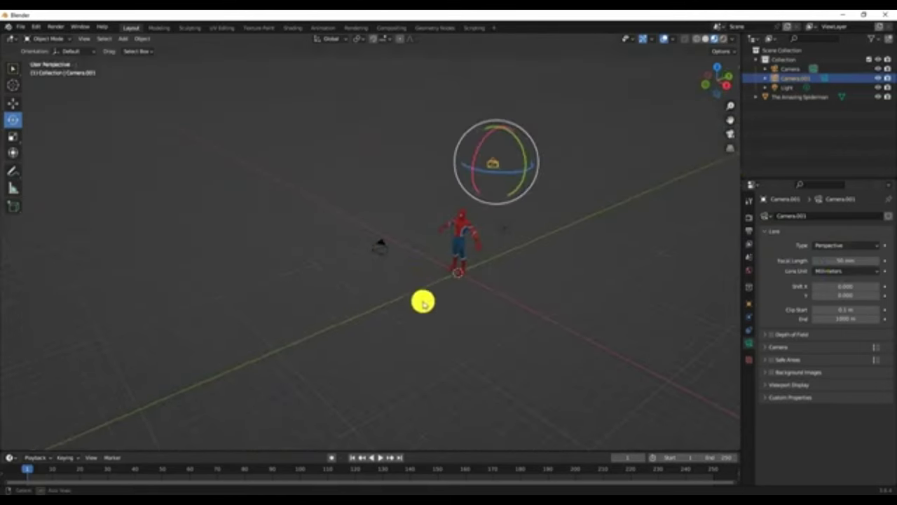
- Turn Camera.001 around its vertical axis to face Spider-Man from the front, checking the framing
{"action": "mouse_move", "coordinate": [423, 301]}
{"action": "middle_mouse_down"}
{"action": "mouse_move", "coordinate": [544, 292]}
{"action": "mouse_move", "coordinate": [467, 259]}
{"action": "mouse_move", "coordinate": [365, 310]}
{"action": "mouse_move", "coordinate": [310, 308]}
{"action": "middle_mouse_up"}
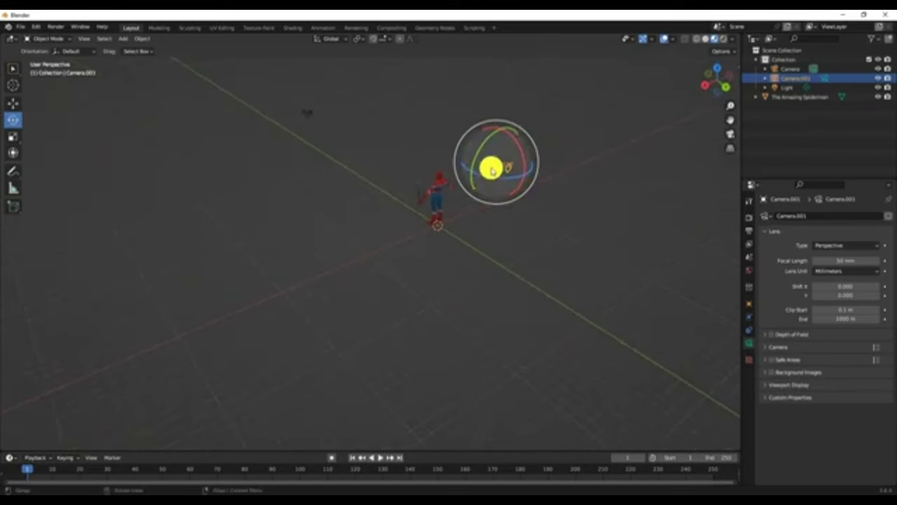
{"action": "left_click_drag", "start_coordinate": [483, 176], "coordinate": [494, 161]}
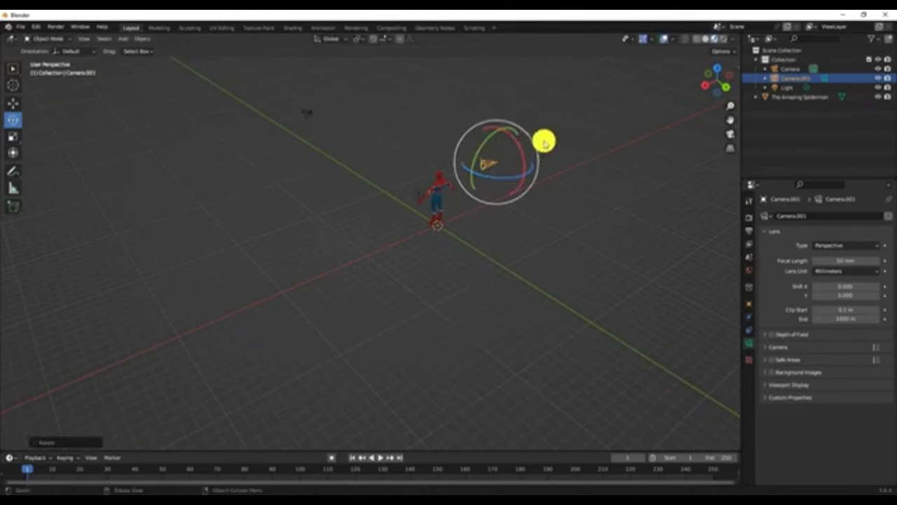
{"action": "left_click", "coordinate": [733, 133]}
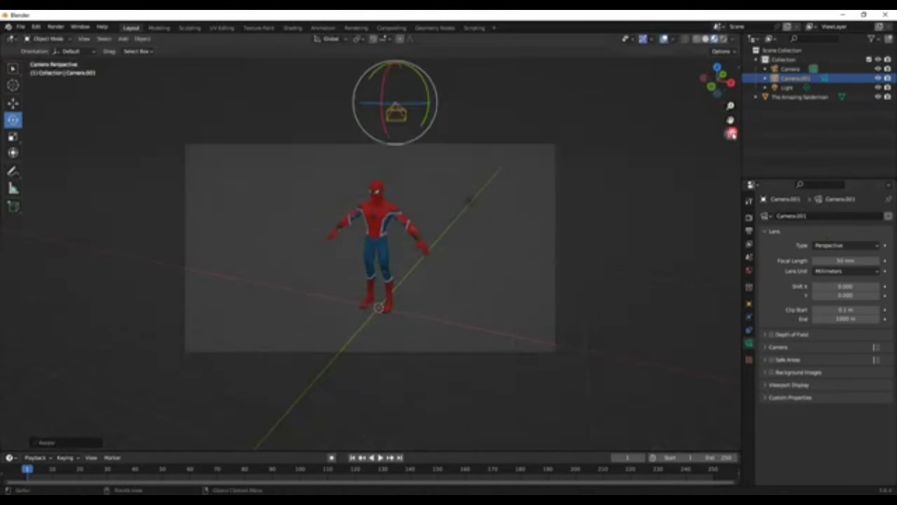
{"action": "left_click", "coordinate": [731, 133]}
{"action": "left_click", "coordinate": [321, 220]}
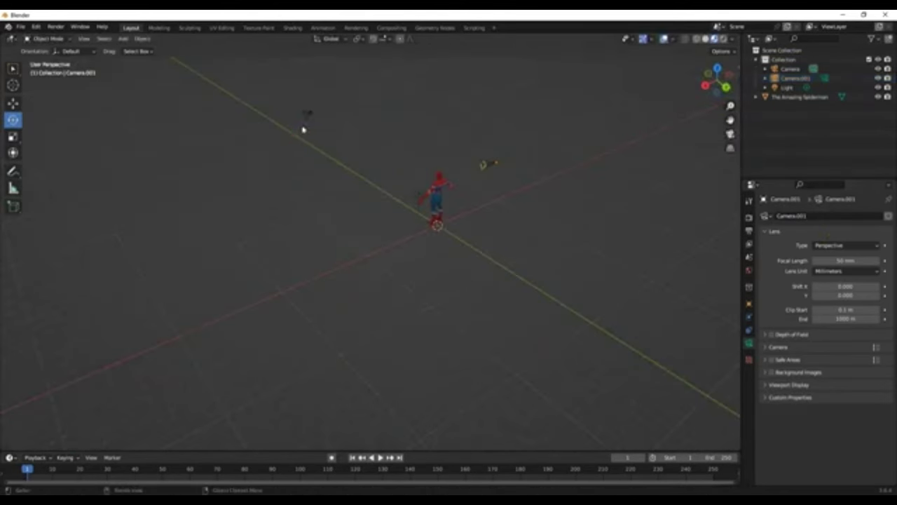
{"action": "left_click", "coordinate": [304, 117]}
{"action": "left_click", "coordinate": [767, 208]}
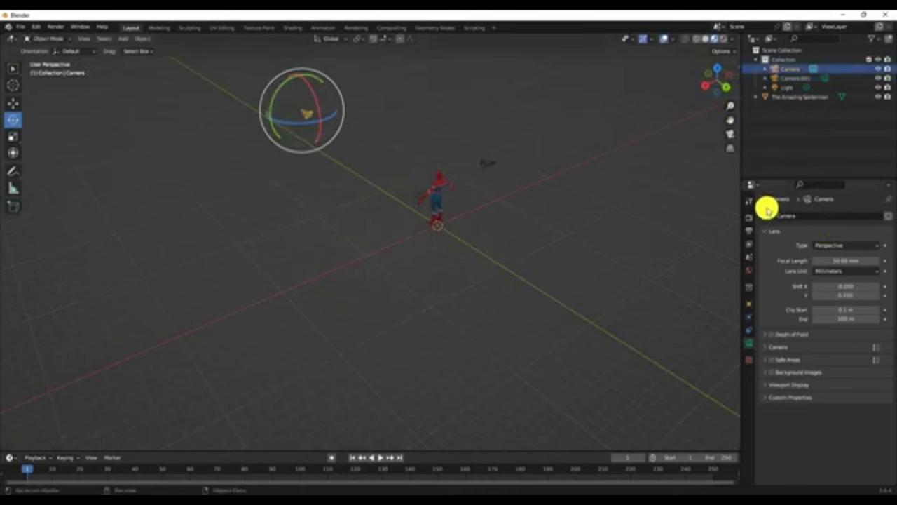
- Set Camera.001 as the scene camera in Scene Properties and look through it
{"action": "left_click", "coordinate": [730, 135]}
{"action": "left_click", "coordinate": [730, 136]}
{"action": "left_click", "coordinate": [490, 163]}
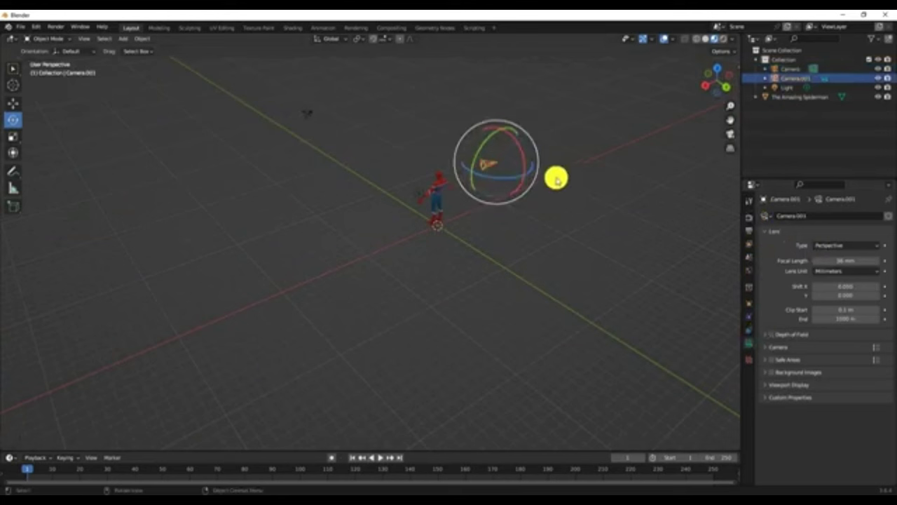
{"action": "left_click", "coordinate": [749, 260]}
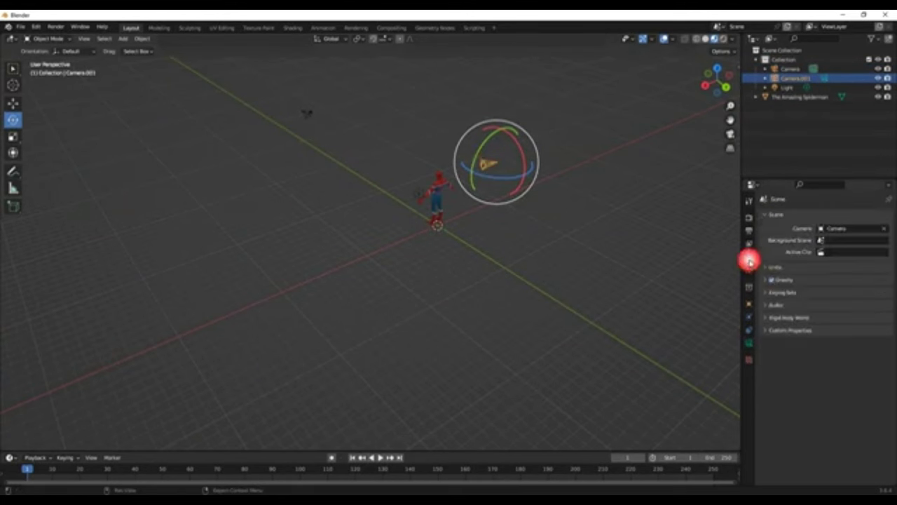
{"action": "left_click", "coordinate": [835, 228]}
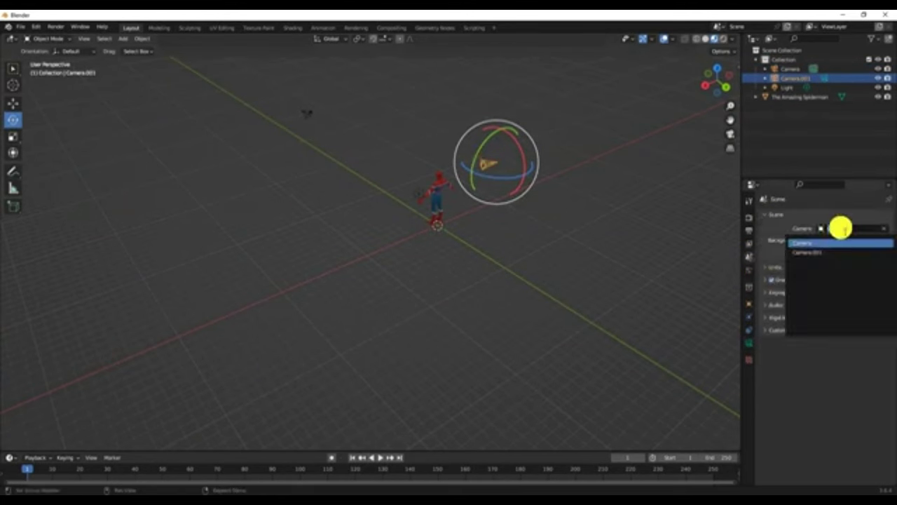
{"action": "left_click", "coordinate": [820, 254]}
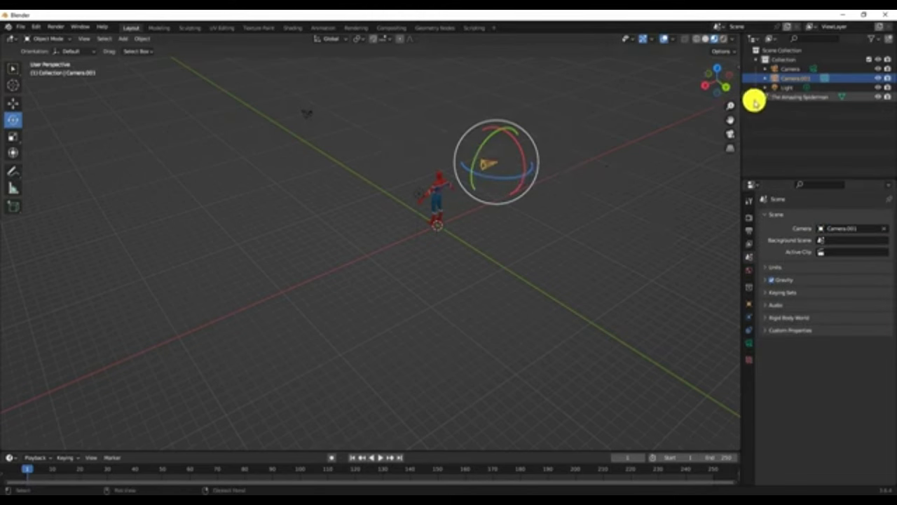
{"action": "left_click", "coordinate": [731, 133]}
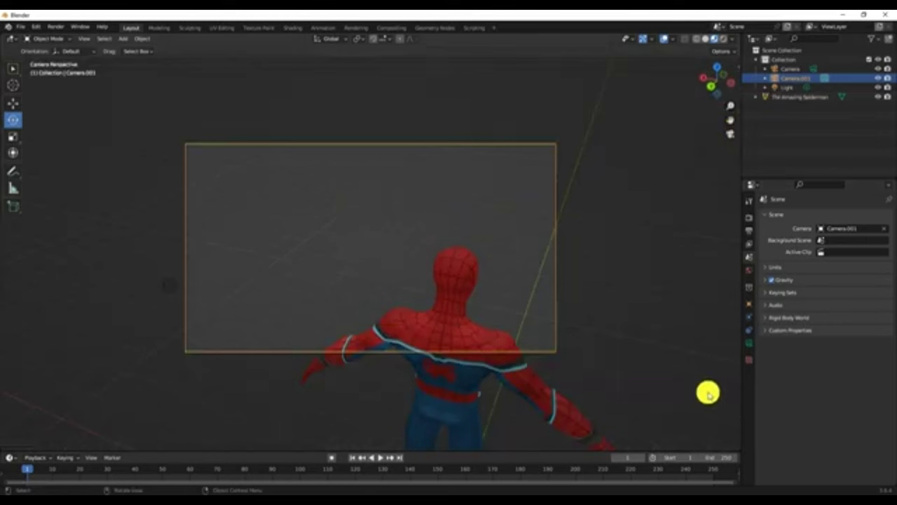
- Shift Camera.001's lens to X 0.170 and Y -0.270 so Spider-Man fits the frame
{"action": "left_click", "coordinate": [749, 342]}
{"action": "left_click_drag", "start_coordinate": [857, 288], "coordinate": [851, 296]}
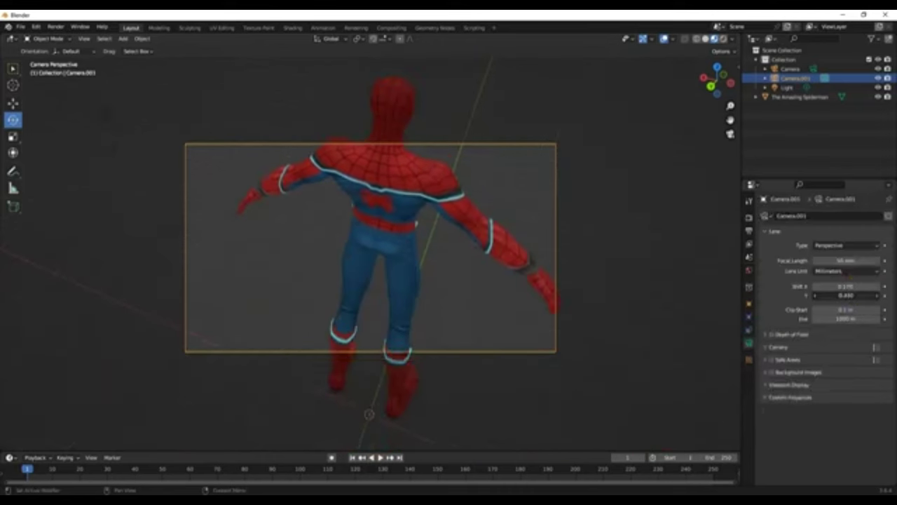
{"action": "left_click_drag", "start_coordinate": [851, 296], "coordinate": [820, 263]}
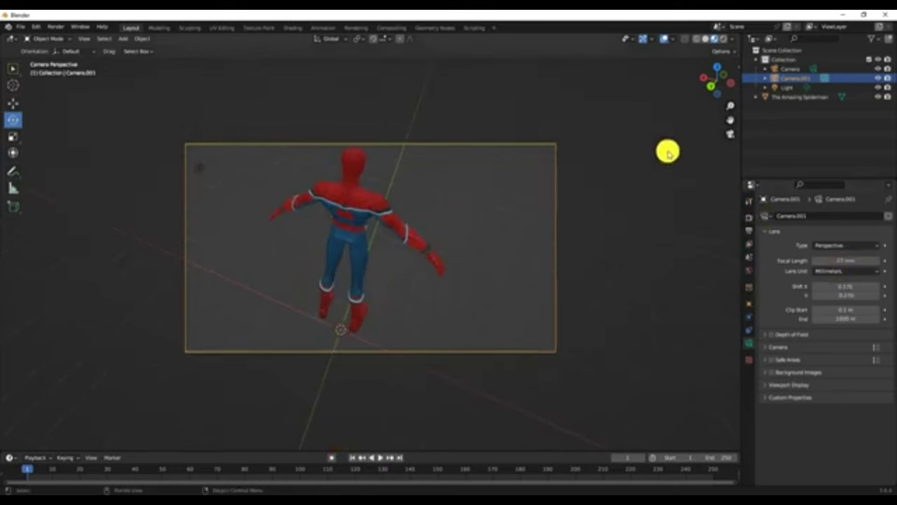
{"action": "left_click", "coordinate": [729, 134]}
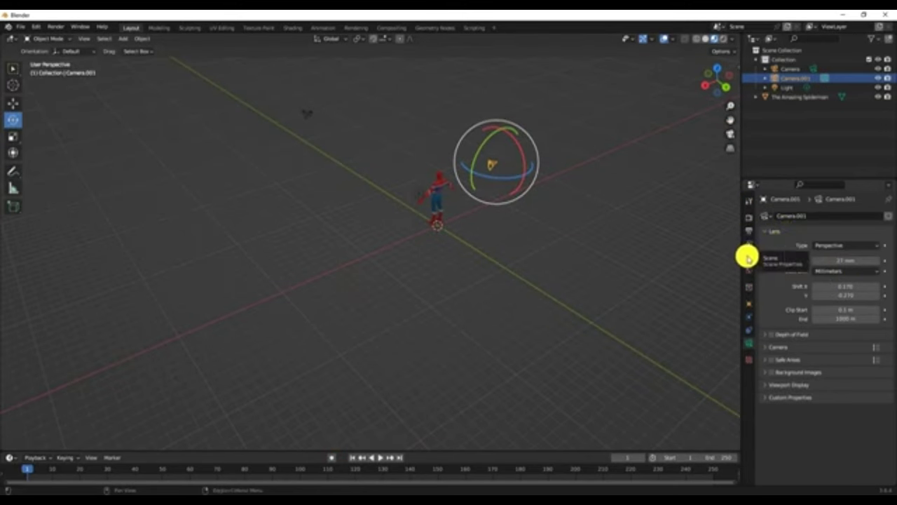
- Switch the Scene Camera field between Camera and Camera.001, ending on Camera
{"action": "left_click", "coordinate": [748, 258]}
{"action": "left_click", "coordinate": [841, 228]}
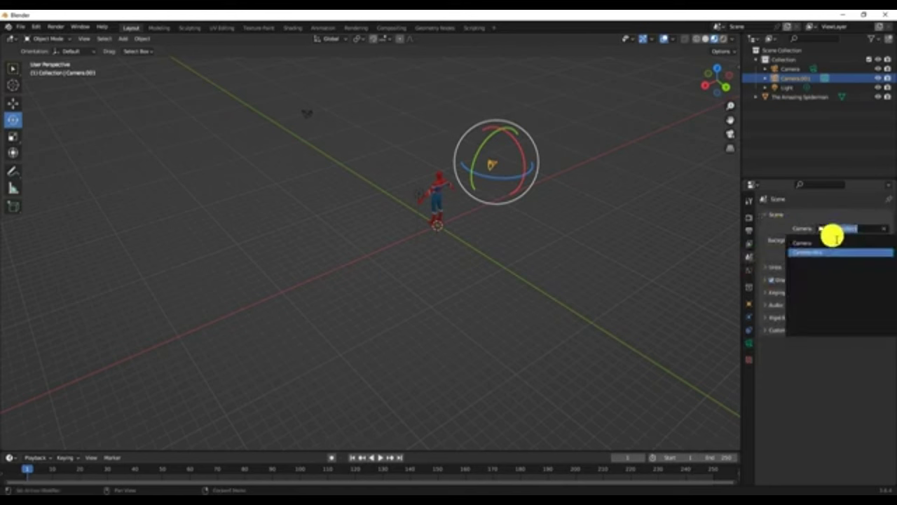
{"action": "left_click", "coordinate": [806, 243]}
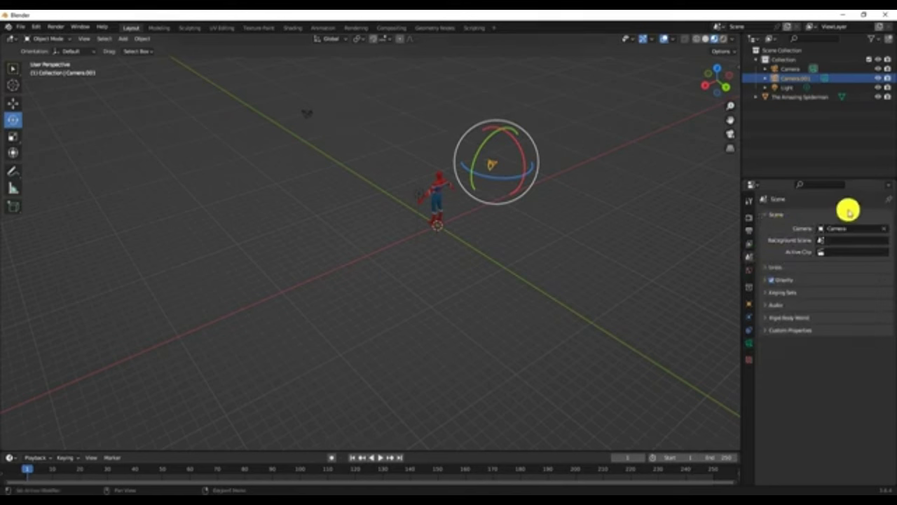
{"action": "left_click", "coordinate": [838, 228]}
{"action": "left_click", "coordinate": [799, 250]}
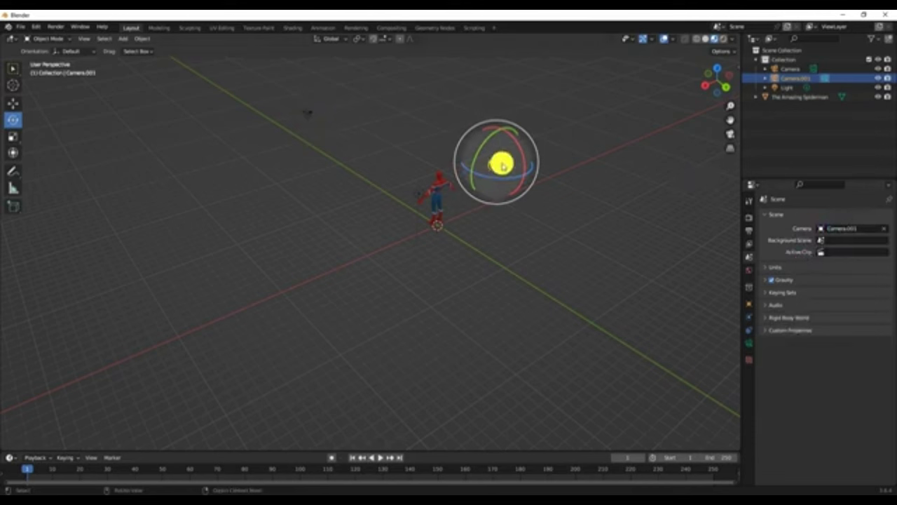
{"action": "left_click", "coordinate": [842, 227]}
{"action": "left_click", "coordinate": [811, 243]}
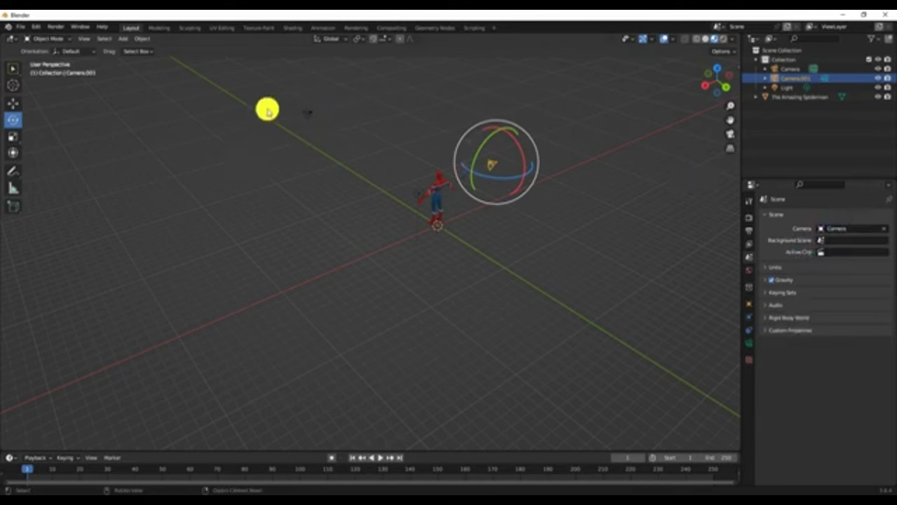
- Compare the views through Camera and Camera.001, leaving Camera.001 as the scene camera
{"action": "left_click", "coordinate": [305, 114]}
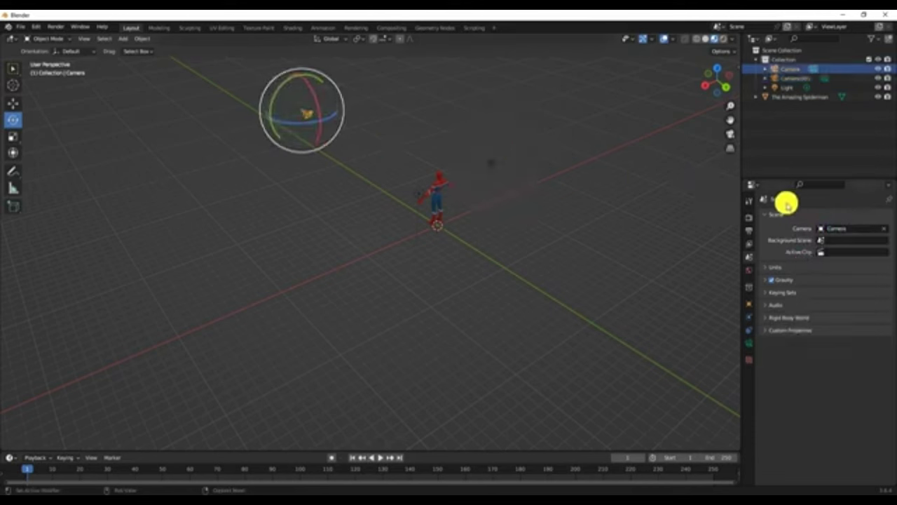
{"action": "left_click", "coordinate": [729, 136]}
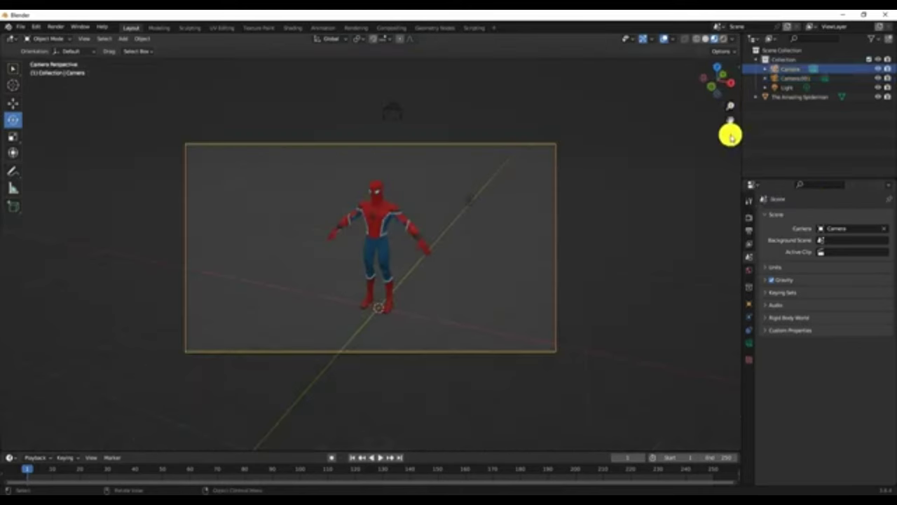
{"action": "left_click", "coordinate": [841, 228]}
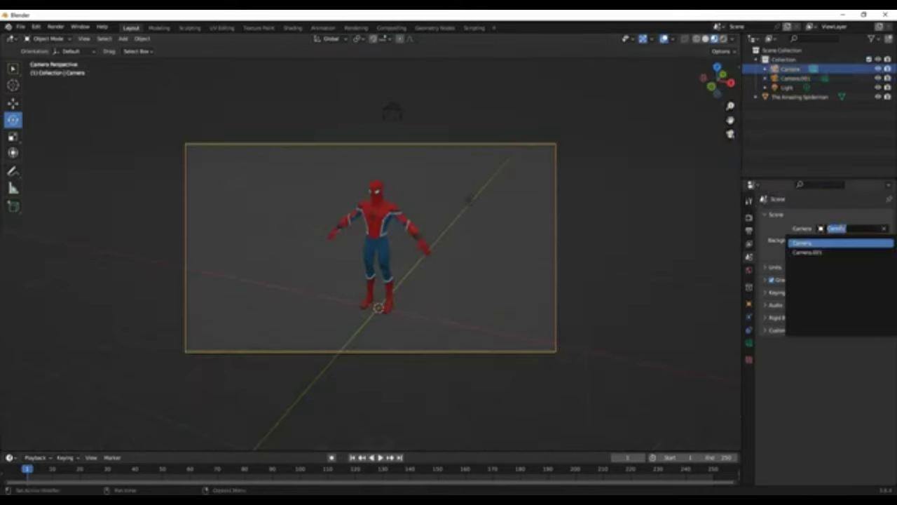
{"action": "left_click", "coordinate": [817, 252]}
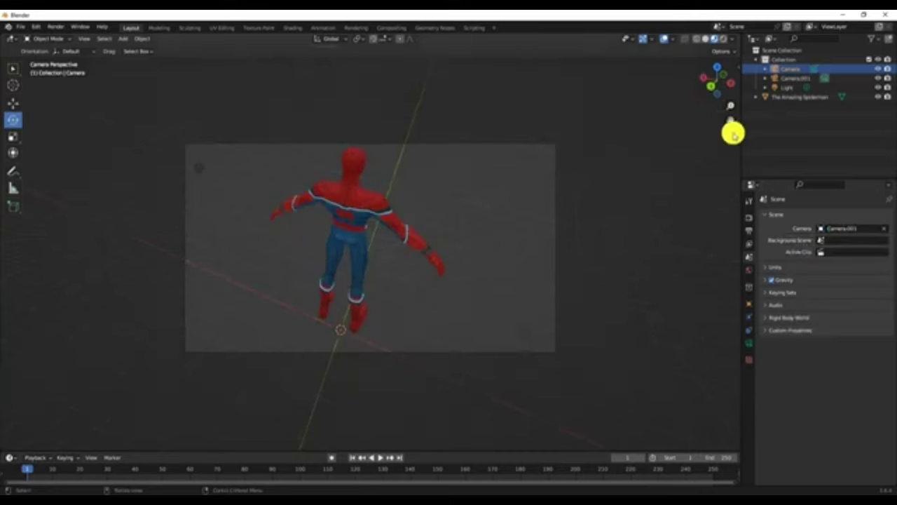
{"action": "left_click", "coordinate": [730, 134]}
{"action": "mouse_move", "coordinate": [512, 232]}
{"action": "middle_mouse_down"}
{"action": "mouse_move", "coordinate": [642, 221]}
{"action": "mouse_move", "coordinate": [625, 186]}
{"action": "mouse_move", "coordinate": [543, 170]}
{"action": "mouse_move", "coordinate": [549, 216]}
{"action": "middle_mouse_up"}
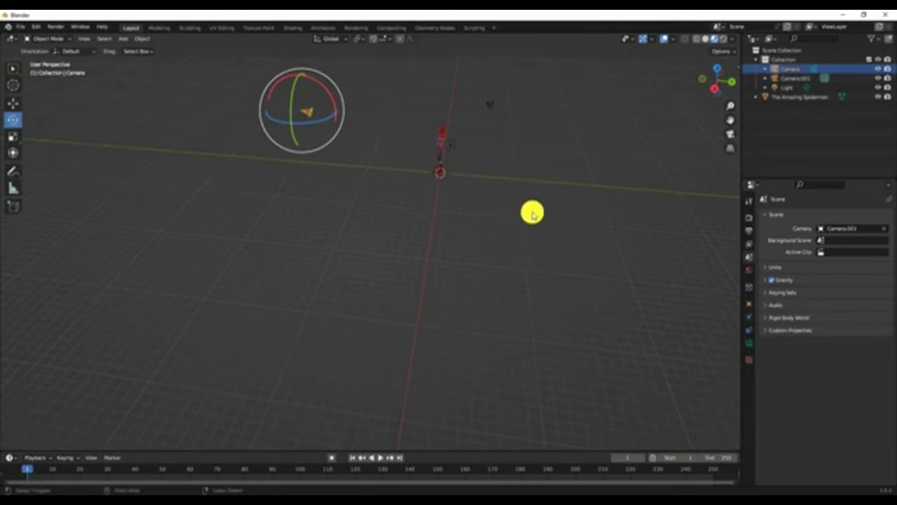
{"action": "left_click", "coordinate": [730, 134]}
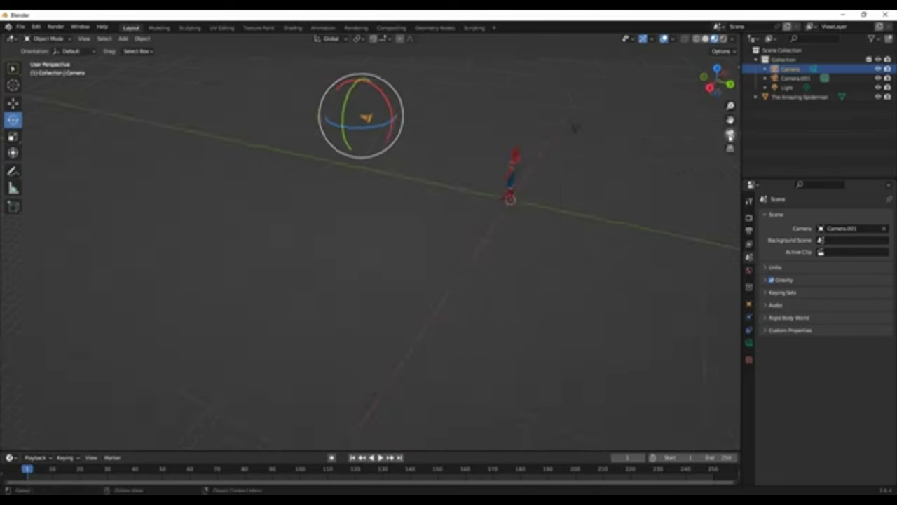
{"action": "left_click", "coordinate": [377, 145]}
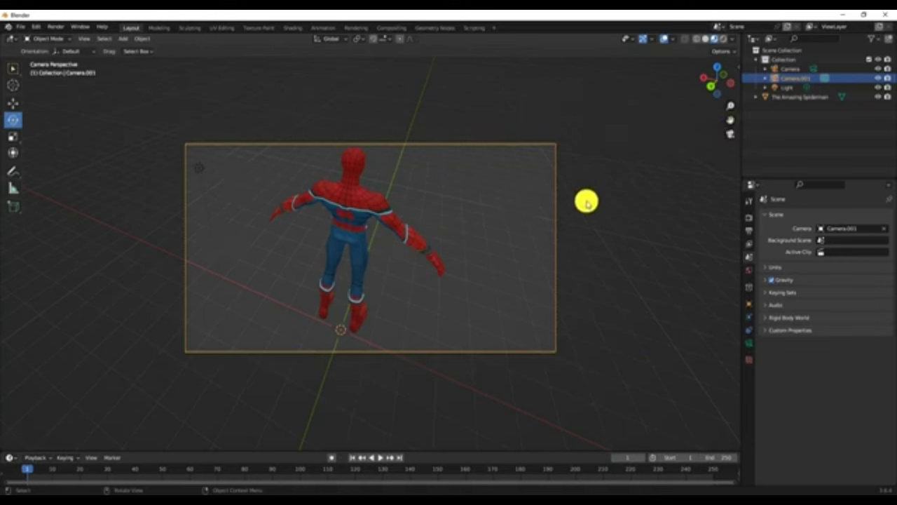
{"action": "left_click", "coordinate": [730, 133]}
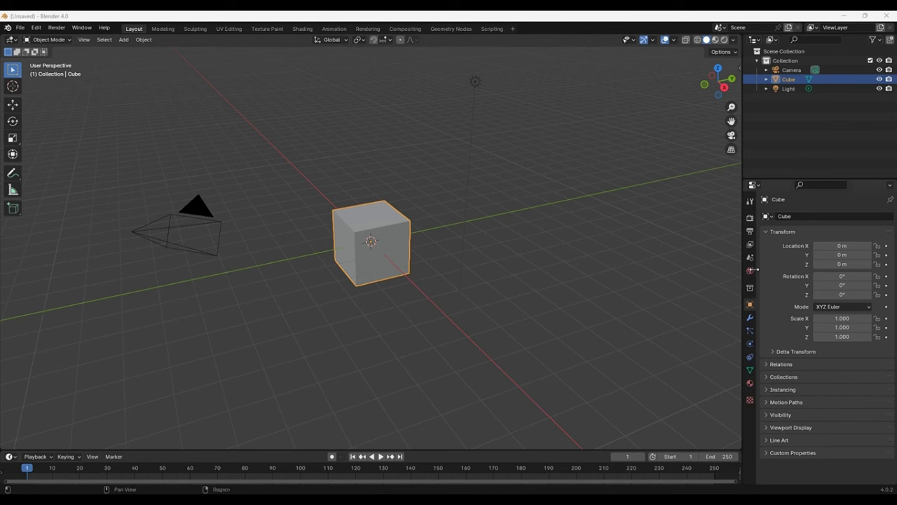
- Hide the Light and the Camera in the viewport using their Outliner eye icons
{"action": "left_click", "coordinate": [880, 89]}
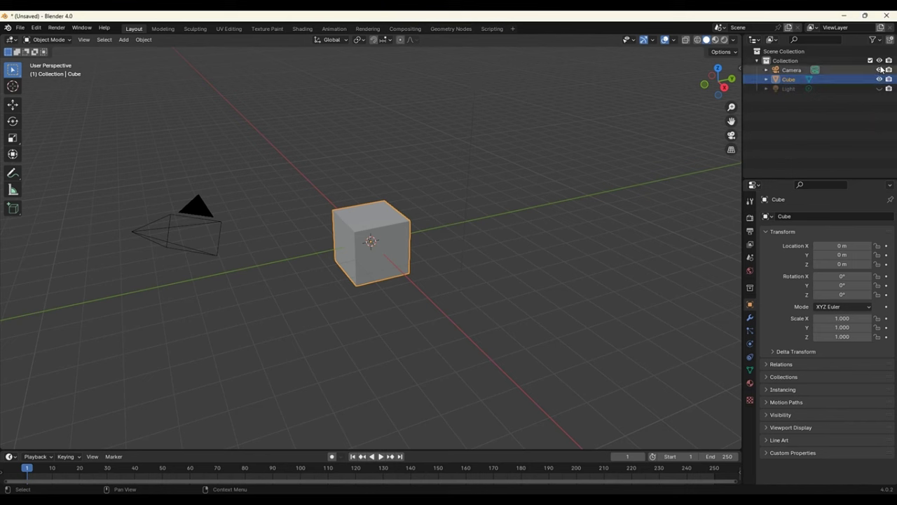
{"action": "left_click", "coordinate": [881, 70]}
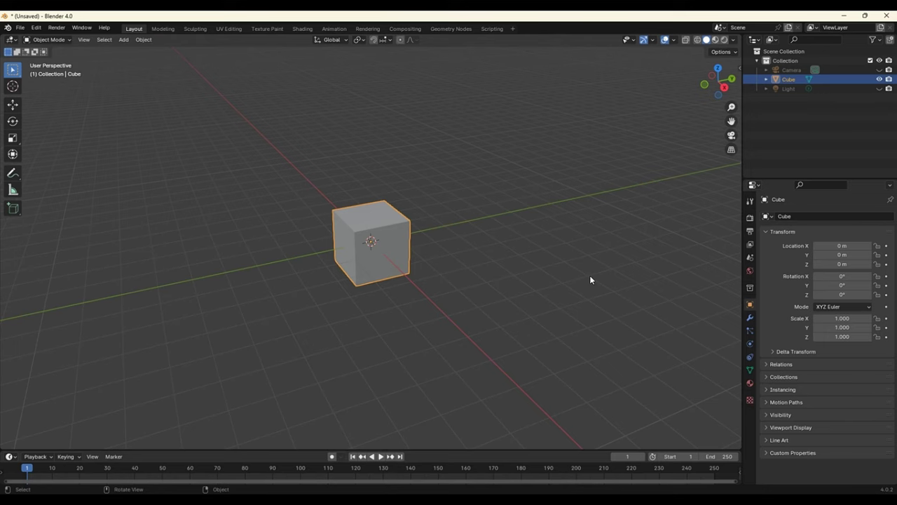
- Raise the cube along Z to 3.7561 m in front orthographic view
{"action": "key", "text": "KP_1"}
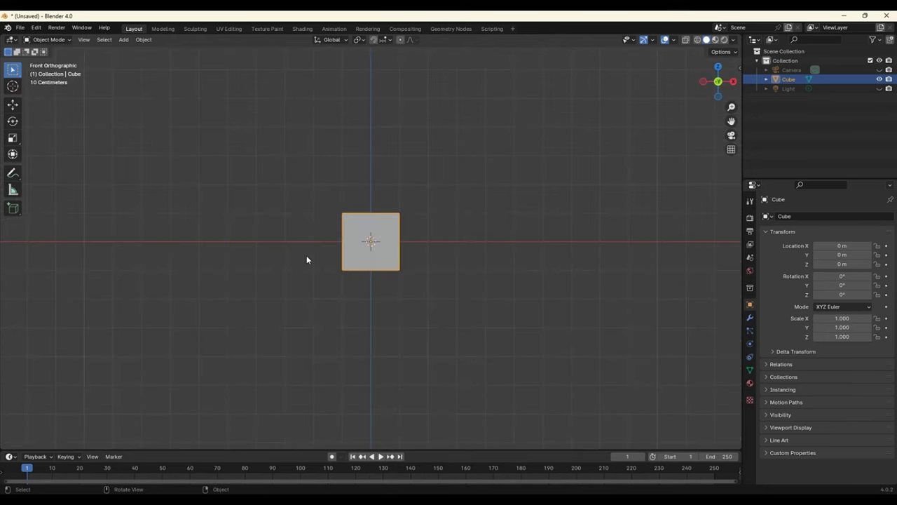
{"action": "middle_click_drag", "start_coordinate": [311, 257], "coordinate": [521, 228]}
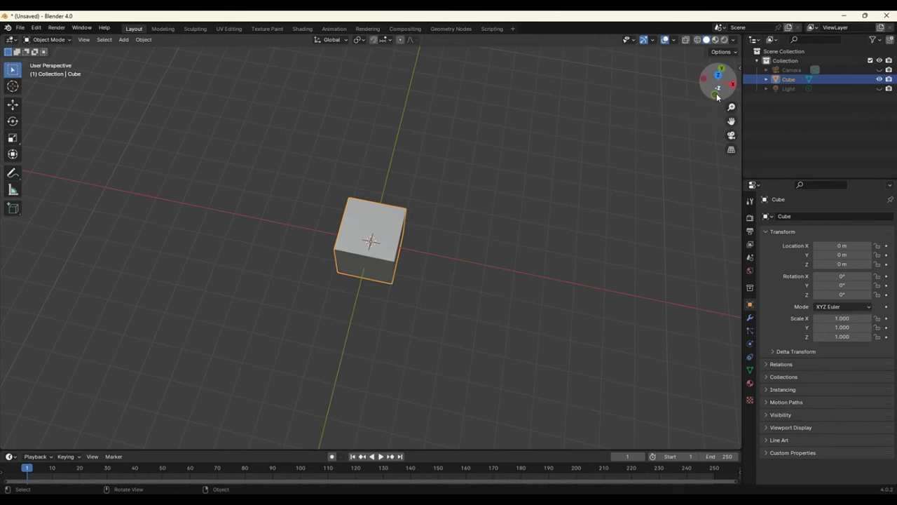
{"action": "left_click", "coordinate": [722, 70]}
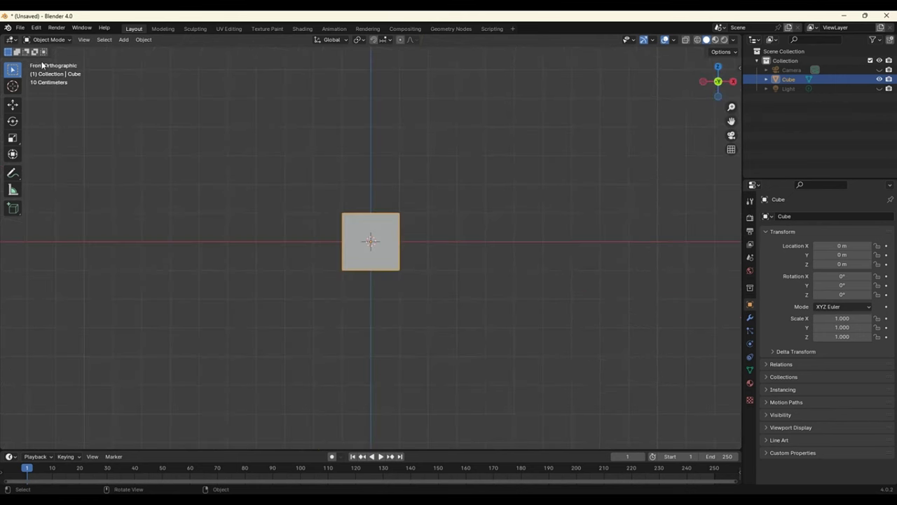
{"action": "left_click", "coordinate": [15, 105]}
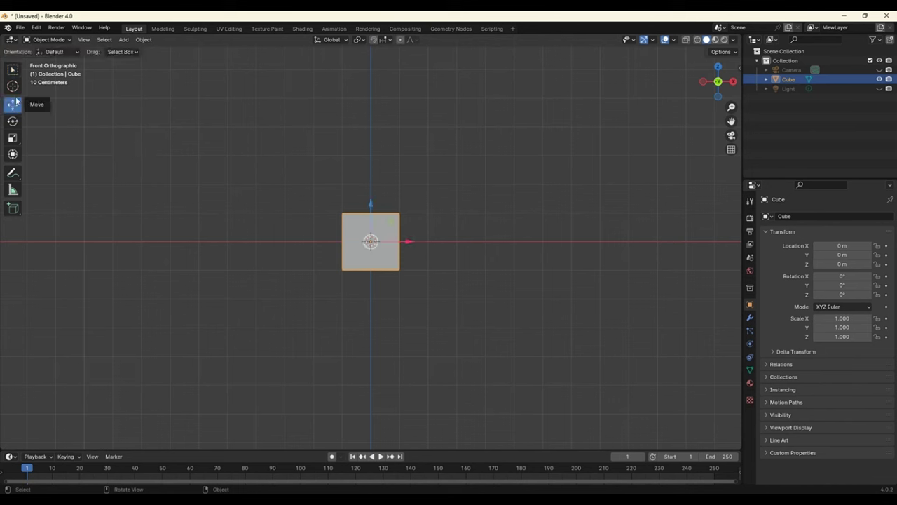
{"action": "left_click_drag", "start_coordinate": [371, 207], "coordinate": [371, 99]}
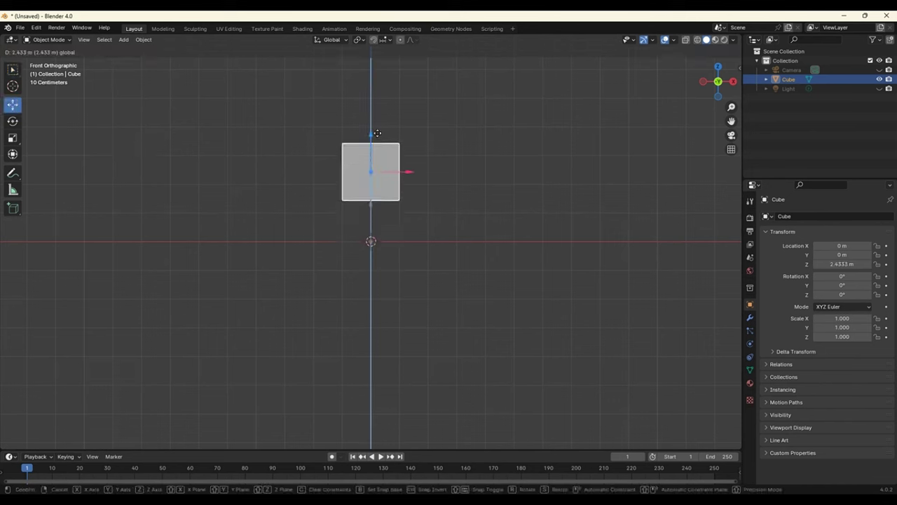
{"action": "key", "text": "ctrl"}
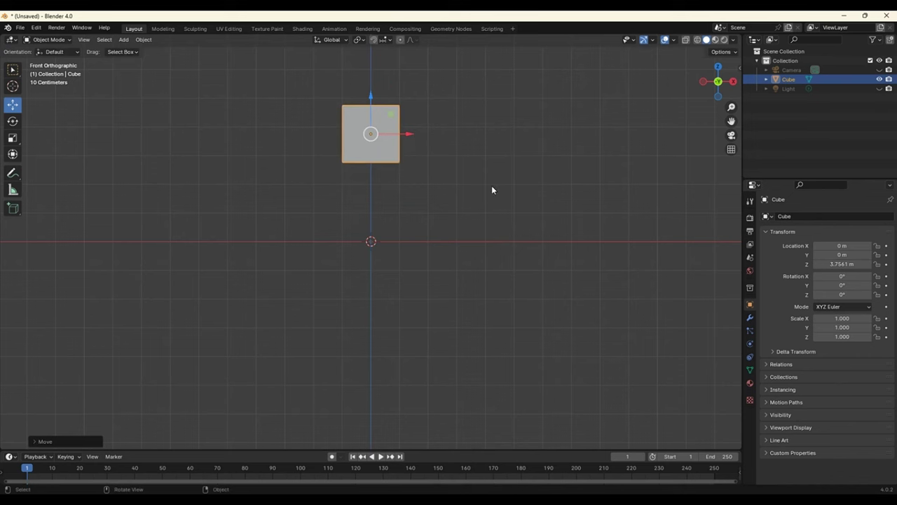
{"action": "mouse_move", "coordinate": [486, 184]}
{"action": "middle_mouse_down"}
{"action": "mouse_move", "coordinate": [476, 219]}
{"action": "mouse_move", "coordinate": [462, 223]}
{"action": "mouse_move", "coordinate": [472, 217]}
{"action": "middle_mouse_up"}
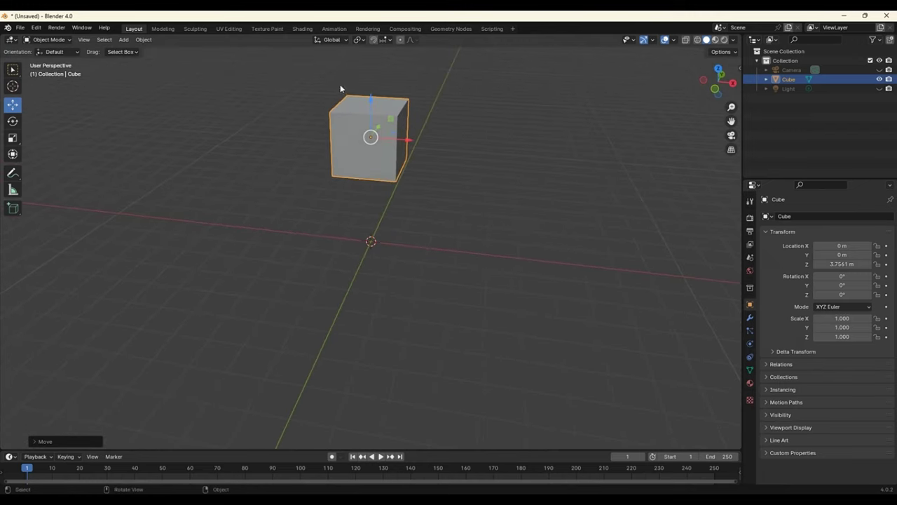
- Add a Subdivision Surface modifier to the cube with Levels Viewport 2
{"action": "left_click", "coordinate": [751, 319]}
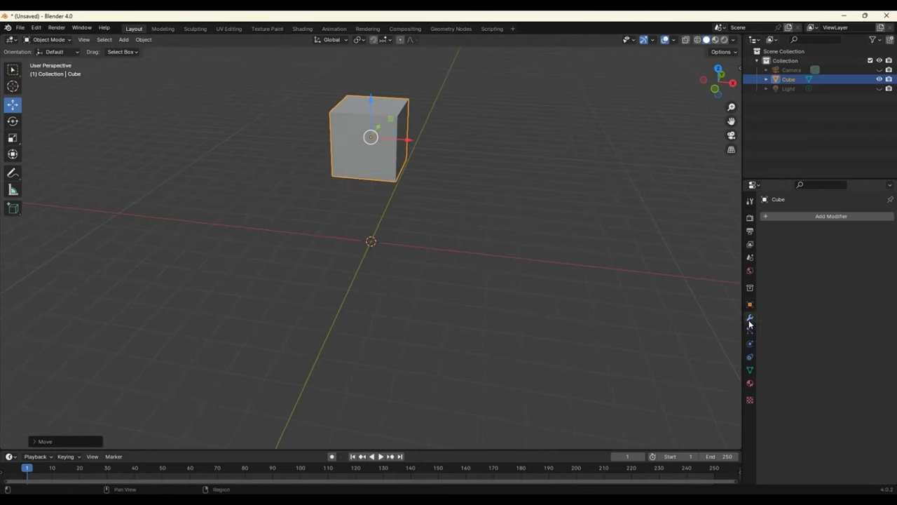
{"action": "left_click", "coordinate": [802, 216]}
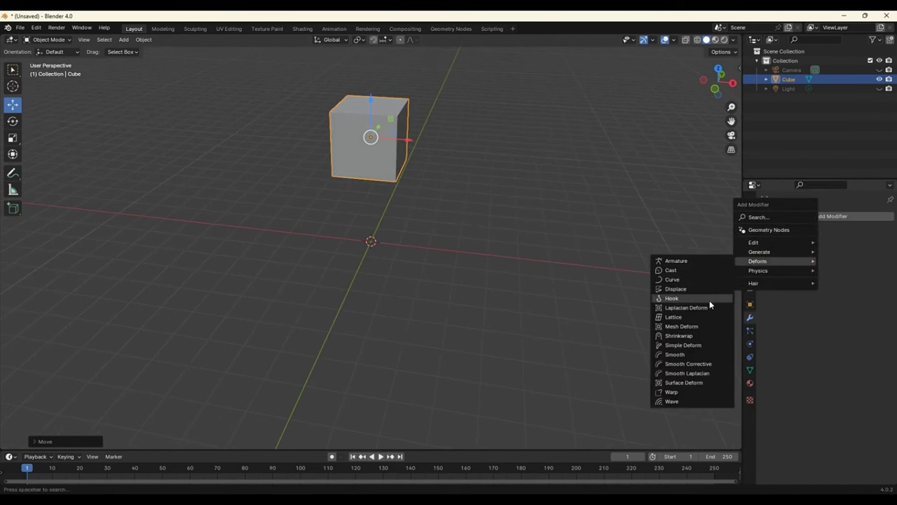
{"action": "mouse_move", "coordinate": [759, 252]}
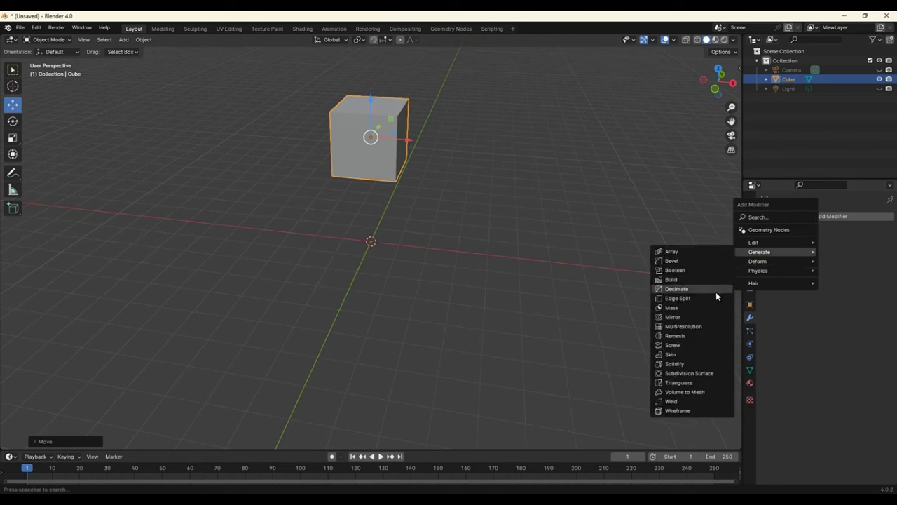
{"action": "left_click", "coordinate": [685, 369]}
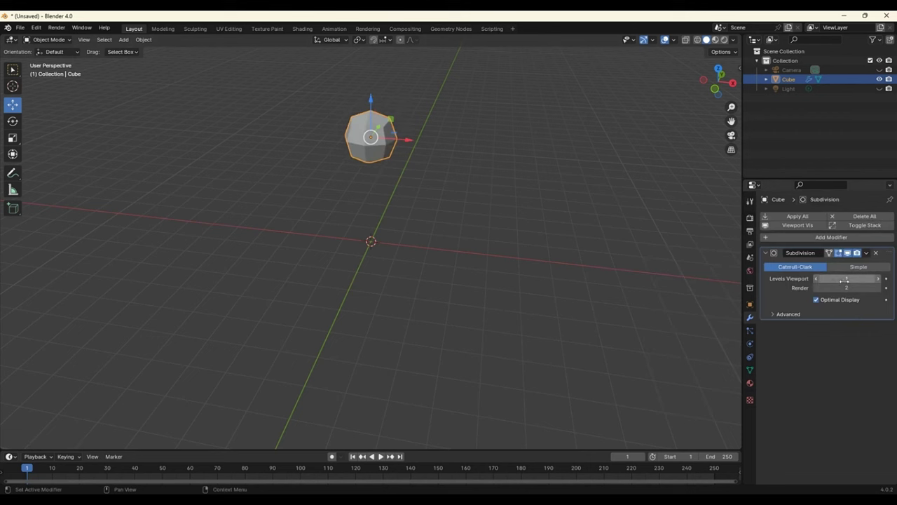
{"action": "left_click", "coordinate": [876, 280]}
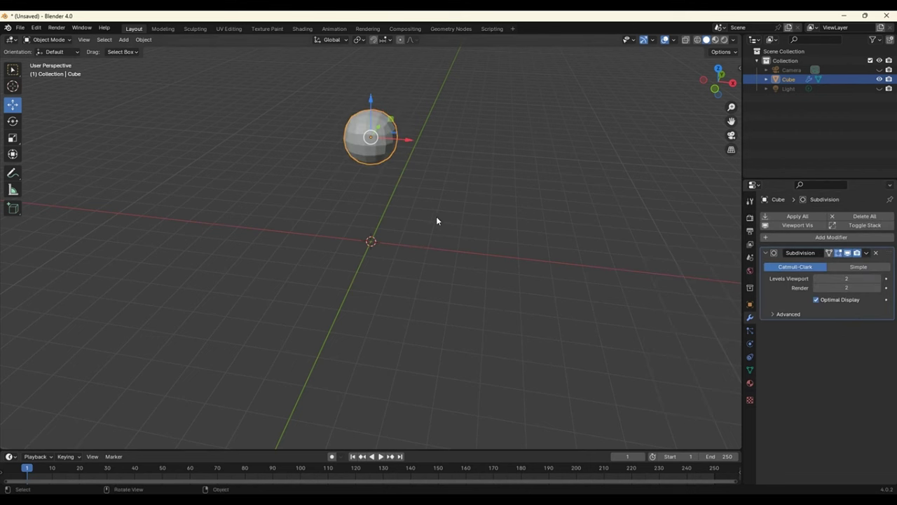
{"action": "scroll", "coordinate": [434, 216], "scroll_direction": "up", "scroll_amount": 3}
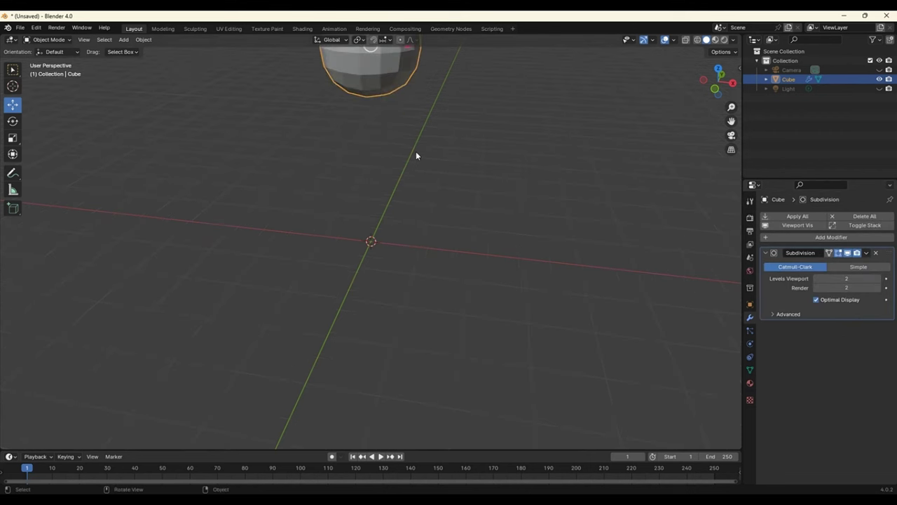
{"action": "key", "text": "KP_1"}
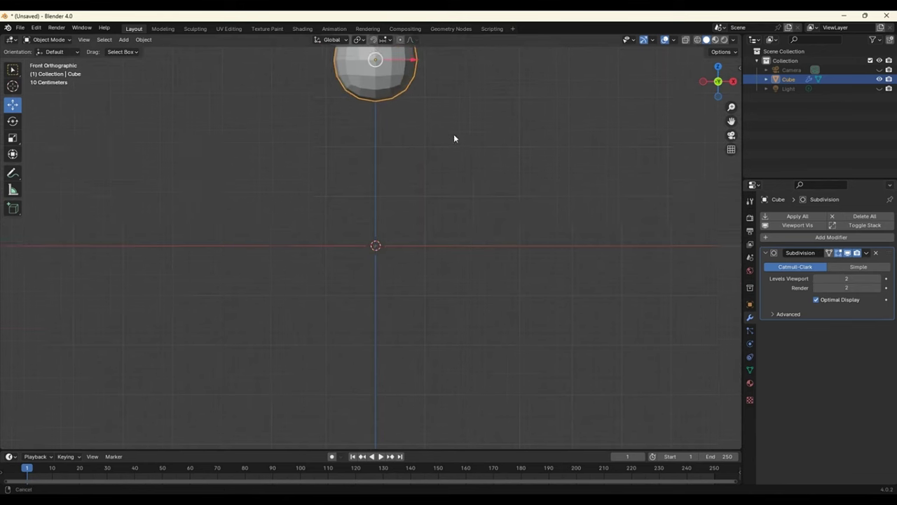
{"action": "middle_click_drag", "start_coordinate": [453, 134], "coordinate": [434, 221], "text": "shift"}
{"action": "scroll", "coordinate": [405, 160], "scroll_direction": "up", "scroll_amount": 2}
{"action": "middle_click_drag", "start_coordinate": [424, 147], "coordinate": [449, 180]}
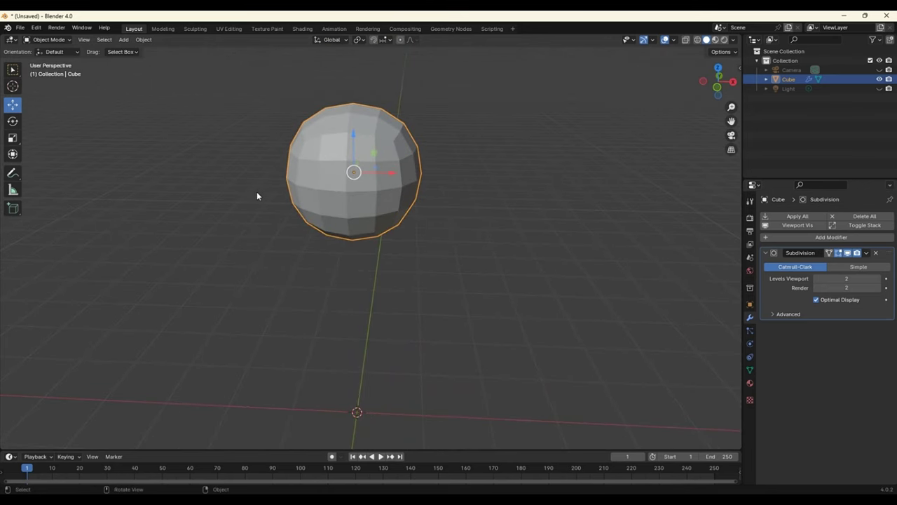
- Enter Edit Mode on the cube and toggle the Subdivision modifier's edit-mode display
{"action": "key", "text": "Tab"}
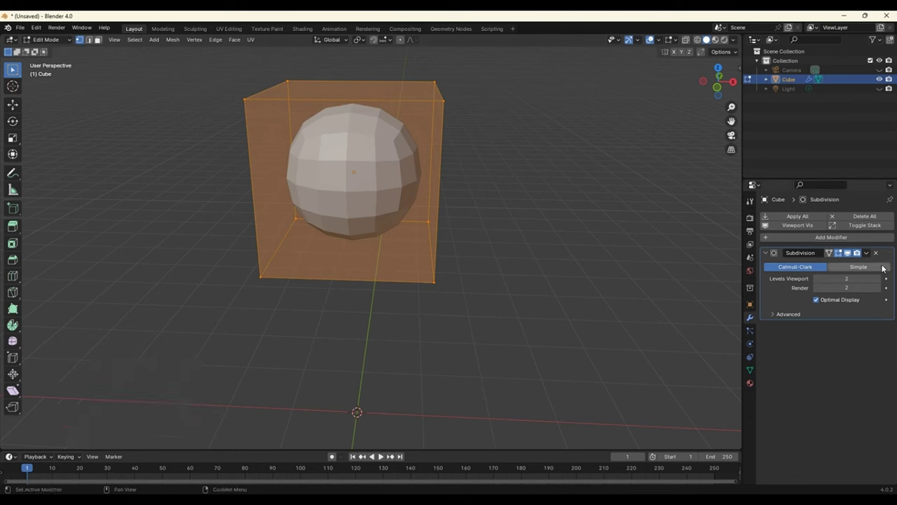
{"action": "left_click", "coordinate": [848, 254]}
{"action": "left_click", "coordinate": [848, 254]}
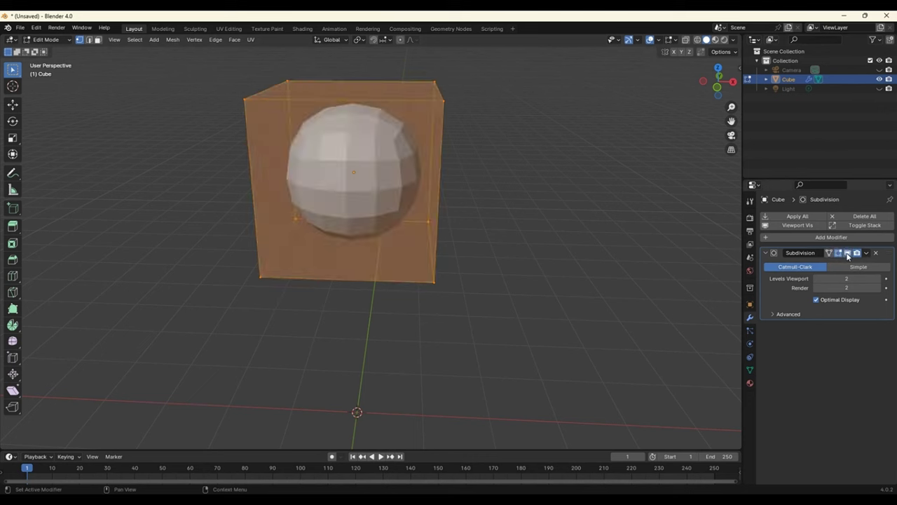
{"action": "left_click", "coordinate": [848, 254]}
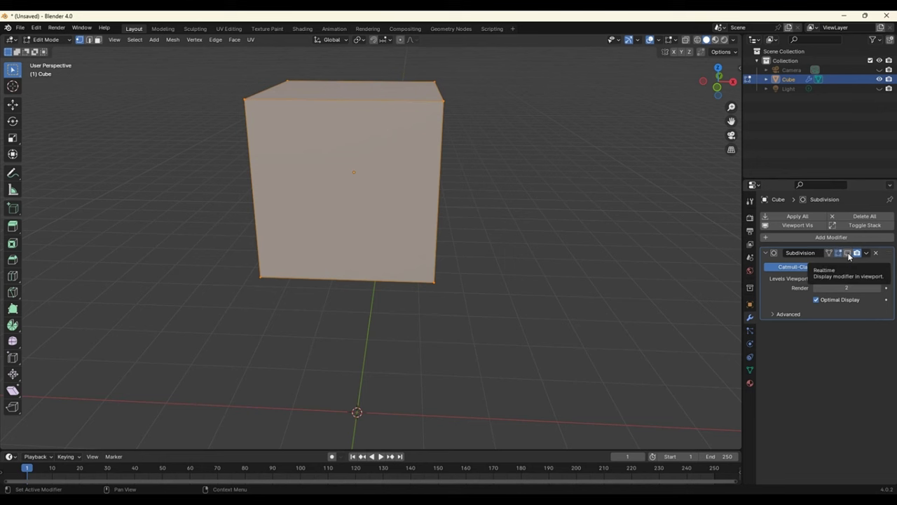
{"action": "left_click", "coordinate": [847, 254]}
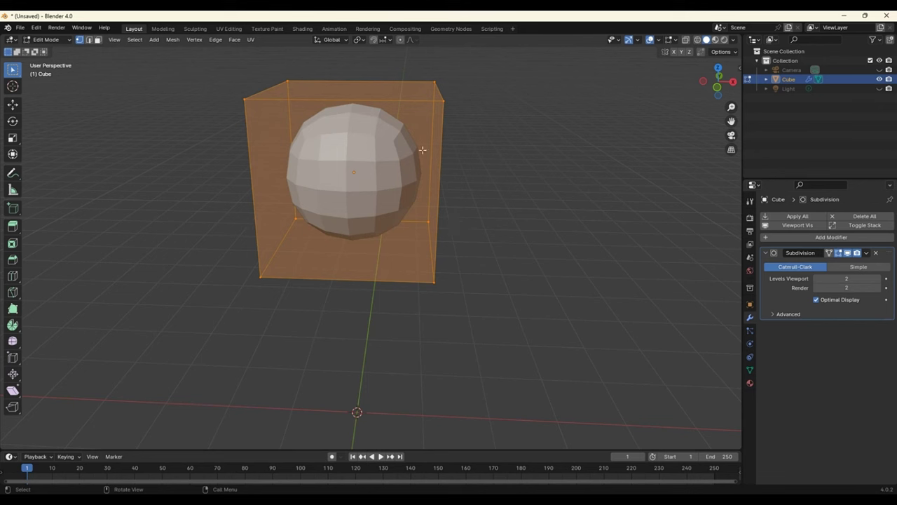
- Scale the mesh wider along X, taller along Z and narrower along Y
{"action": "middle_click_drag", "start_coordinate": [410, 178], "coordinate": [202, 148]}
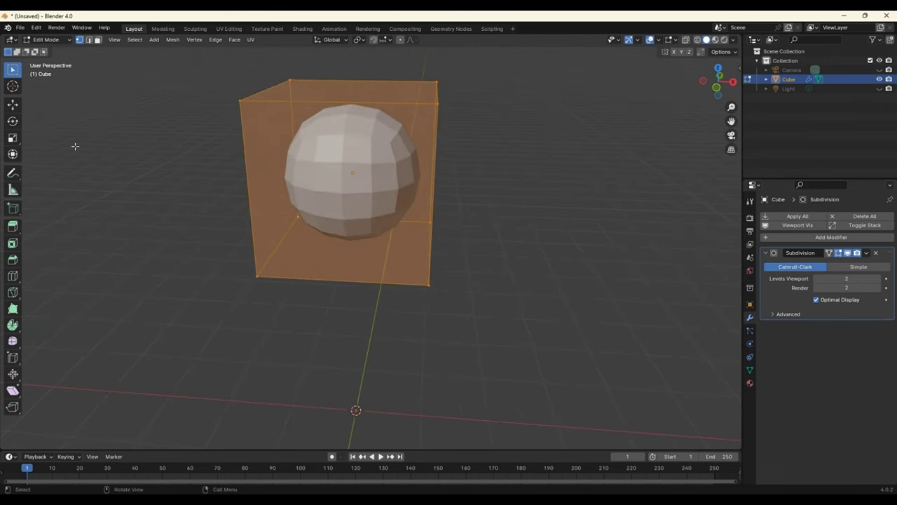
{"action": "left_click_drag", "start_coordinate": [13, 137], "coordinate": [56, 144]}
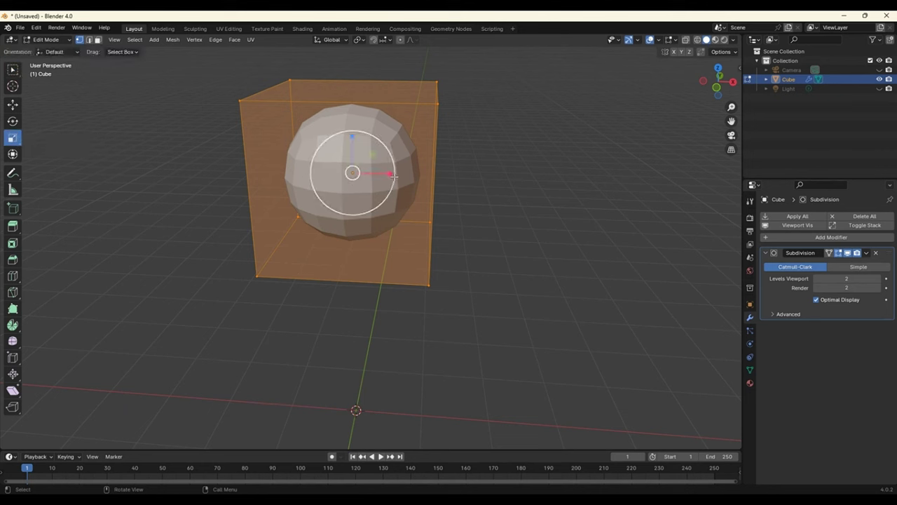
{"action": "left_click_drag", "start_coordinate": [392, 176], "coordinate": [407, 174]}
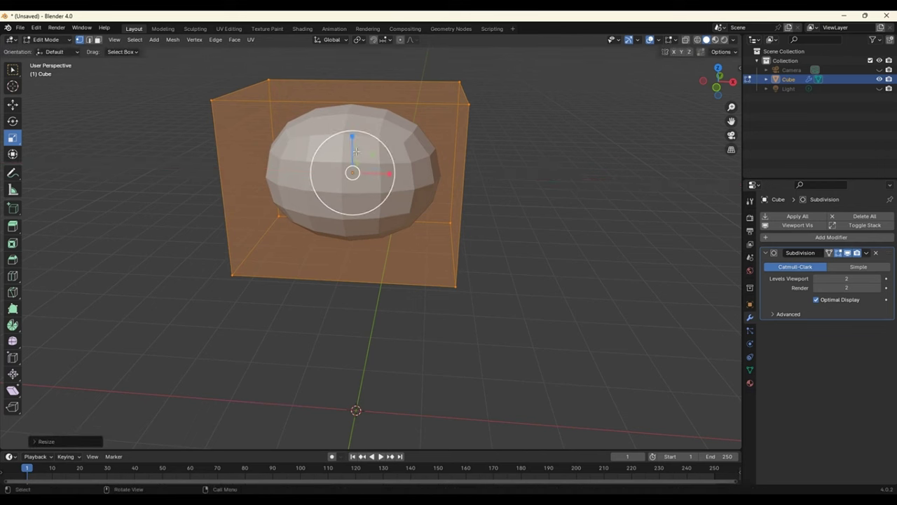
{"action": "left_click_drag", "start_coordinate": [354, 141], "coordinate": [352, 118]}
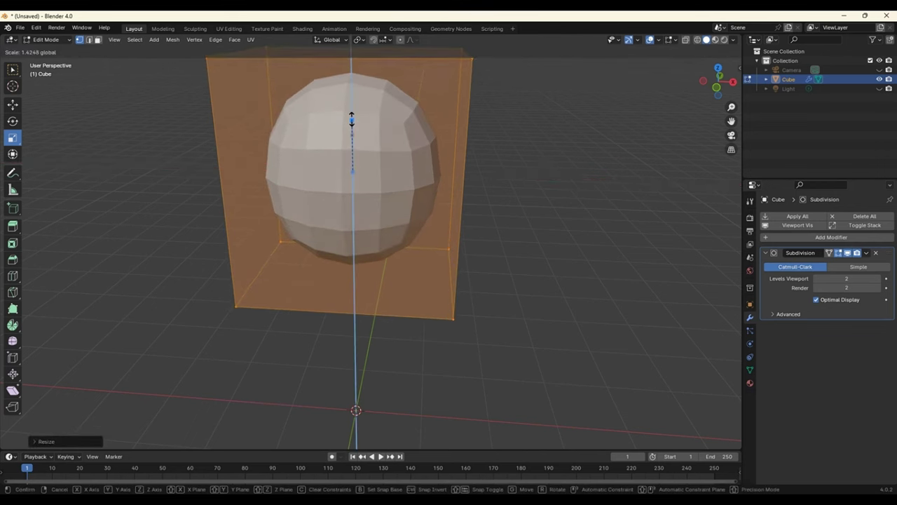
{"action": "mouse_move", "coordinate": [451, 176]}
{"action": "middle_mouse_down"}
{"action": "mouse_move", "coordinate": [392, 180]}
{"action": "mouse_move", "coordinate": [377, 162]}
{"action": "middle_mouse_up"}
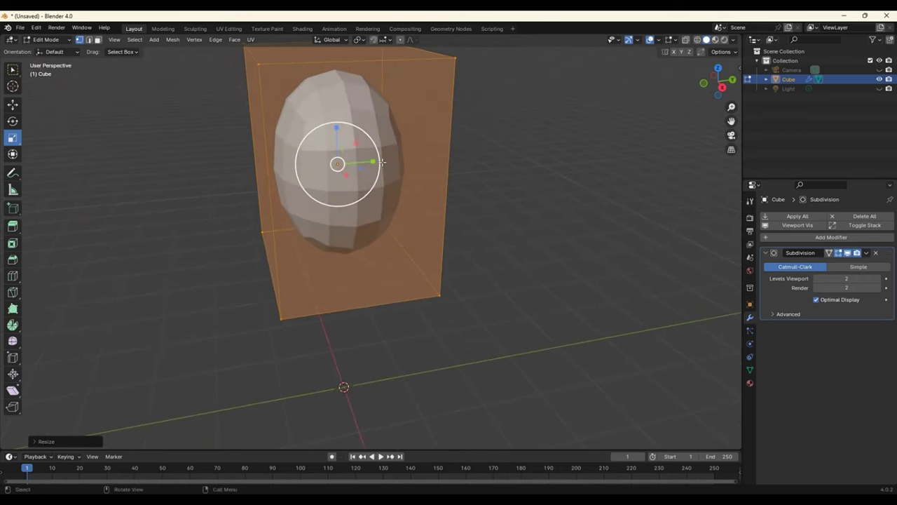
{"action": "left_click_drag", "start_coordinate": [377, 163], "coordinate": [363, 163]}
{"action": "middle_click_drag", "start_coordinate": [363, 163], "coordinate": [433, 176]}
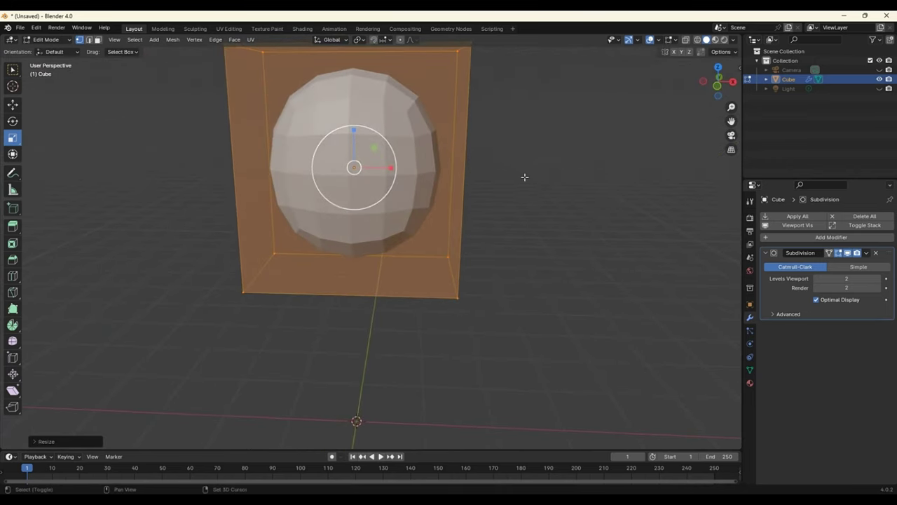
{"action": "middle_click_drag", "start_coordinate": [523, 149], "coordinate": [537, 201]}
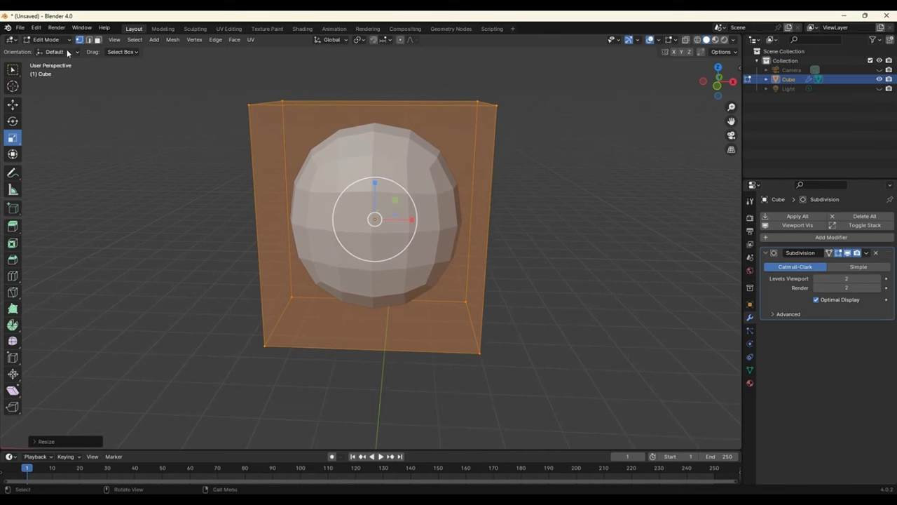
- Box-select the cage's top-left and top-right vertices to select the top face
{"action": "left_click", "coordinate": [46, 39]}
{"action": "left_click", "coordinate": [49, 61]}
{"action": "left_click_drag", "start_coordinate": [214, 91], "coordinate": [295, 125]}
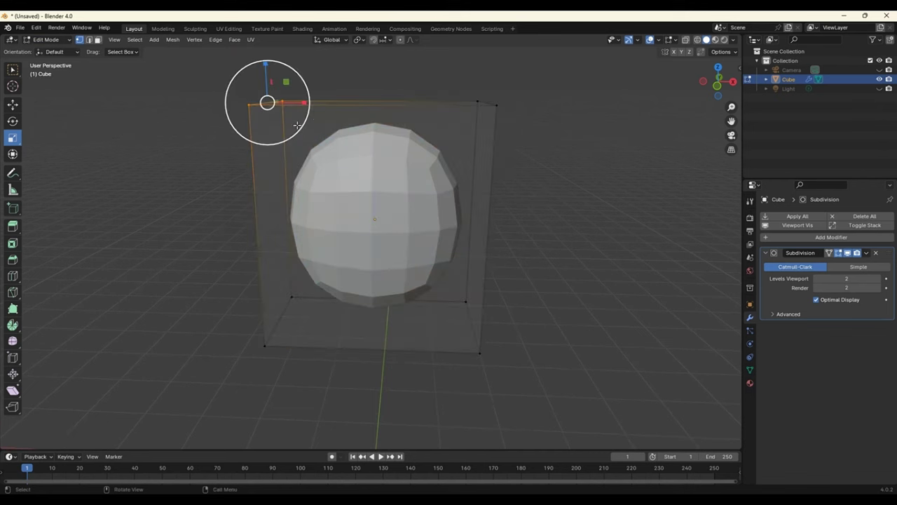
{"action": "left_click_drag", "start_coordinate": [469, 87], "coordinate": [565, 134], "text": "shift"}
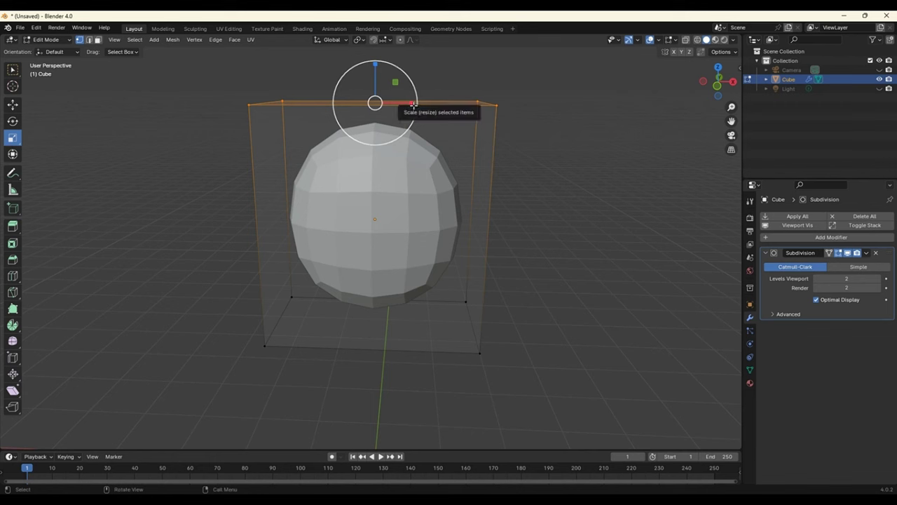
- Shrink the top face, narrower on X and slightly overall, and nudge it down
{"action": "left_click_drag", "start_coordinate": [415, 104], "coordinate": [375, 103]}
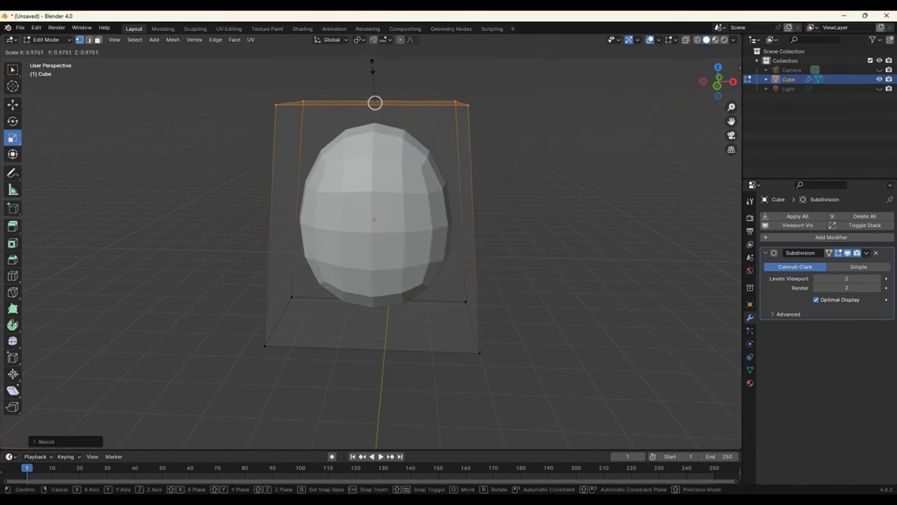
{"action": "left_click_drag", "start_coordinate": [372, 67], "coordinate": [379, 79]}
{"action": "left_click", "coordinate": [7, 107]}
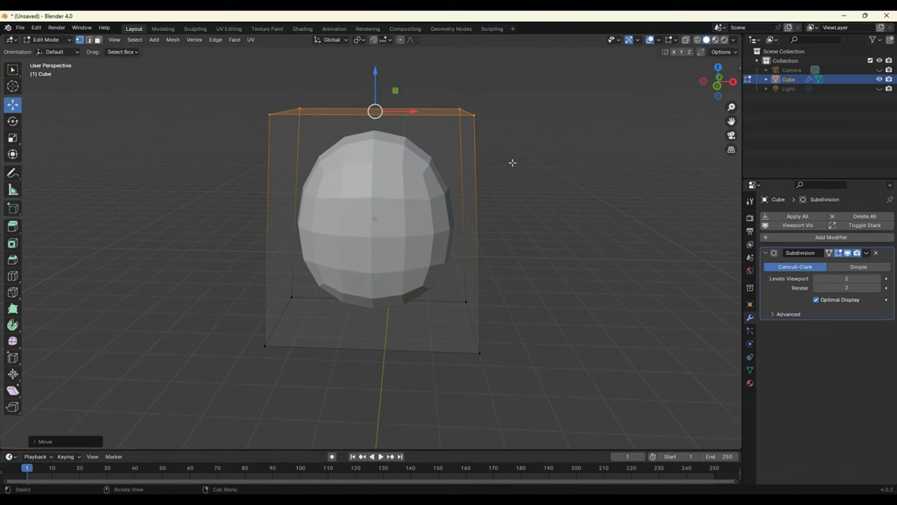
{"action": "mouse_move", "coordinate": [536, 236]}
{"action": "middle_mouse_down"}
{"action": "mouse_move", "coordinate": [502, 236]}
{"action": "mouse_move", "coordinate": [572, 226]}
{"action": "middle_mouse_up"}
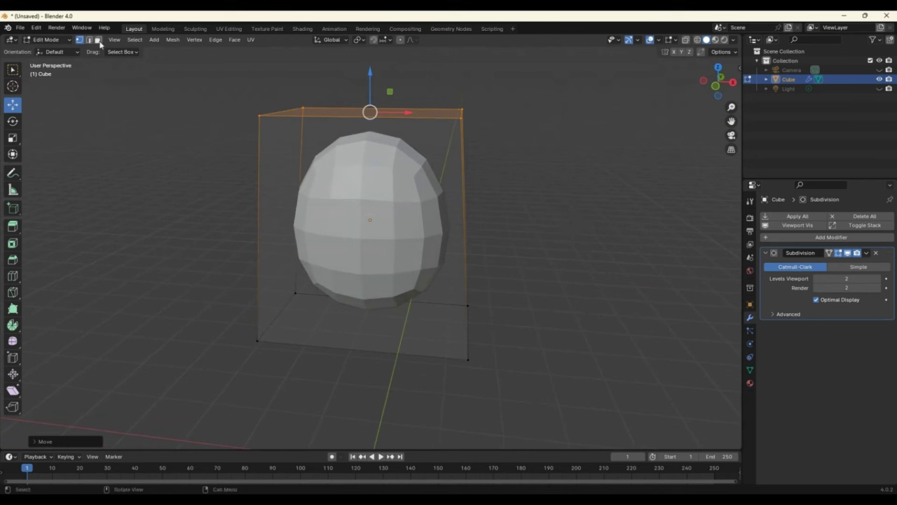
- Switch the mesh to face select mode
{"action": "left_click", "coordinate": [98, 39]}
{"action": "left_click", "coordinate": [389, 187]}
{"action": "left_click", "coordinate": [360, 180]}
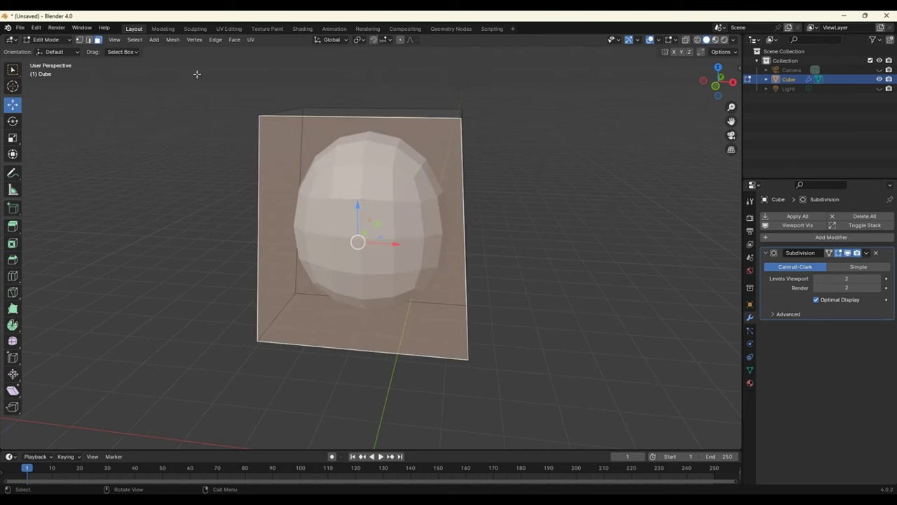
- Return the cube to Object Mode and open the Subdivision modifier's dropdown
{"action": "left_click", "coordinate": [56, 40]}
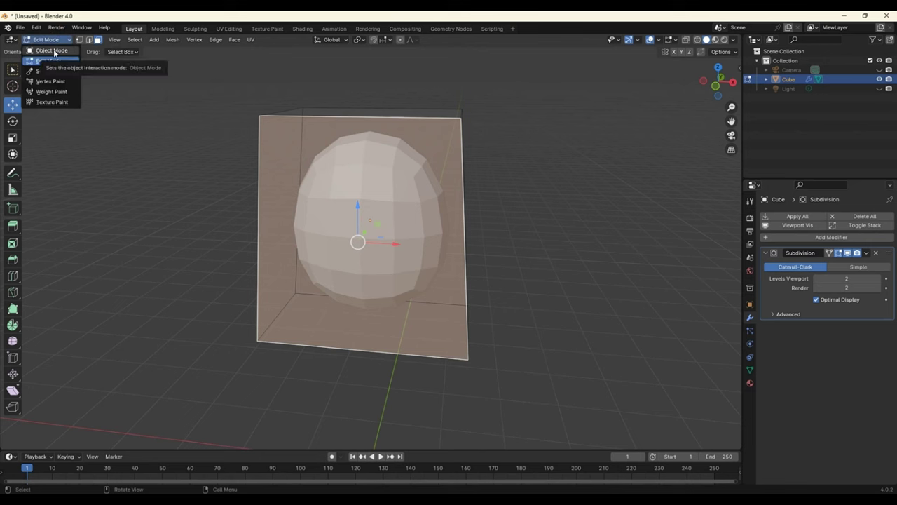
{"action": "left_click", "coordinate": [55, 51]}
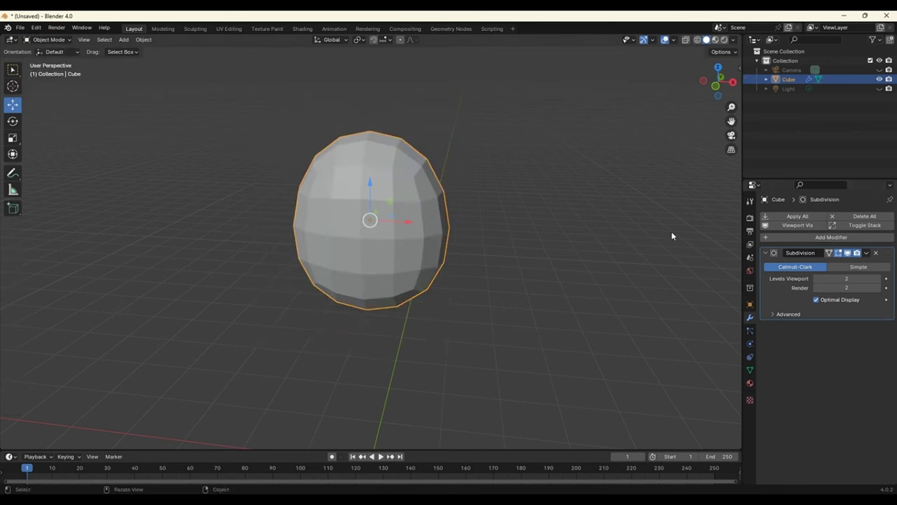
{"action": "key", "text": "Tab"}
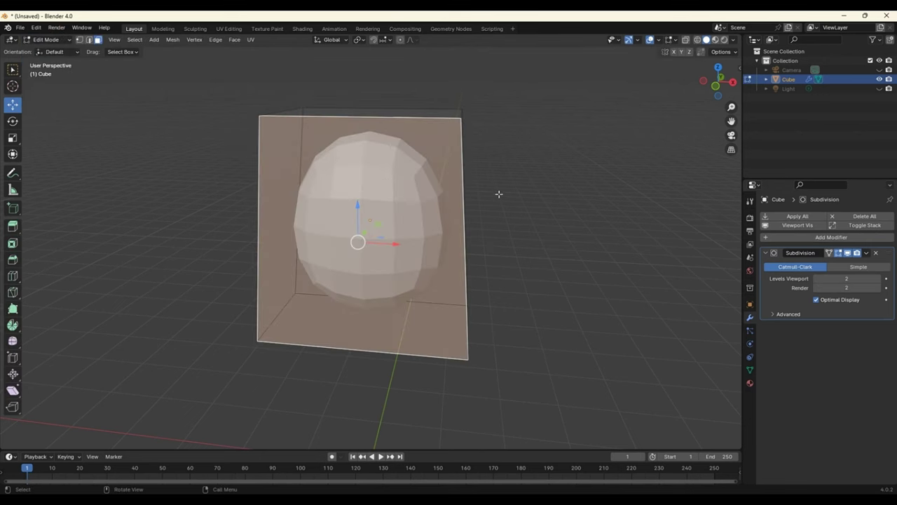
{"action": "middle_click_drag", "start_coordinate": [583, 217], "coordinate": [372, 208]}
{"action": "mouse_move", "coordinate": [336, 242]}
{"action": "middle_mouse_down"}
{"action": "mouse_move", "coordinate": [423, 196]}
{"action": "mouse_move", "coordinate": [421, 246]}
{"action": "mouse_move", "coordinate": [464, 219]}
{"action": "middle_mouse_up"}
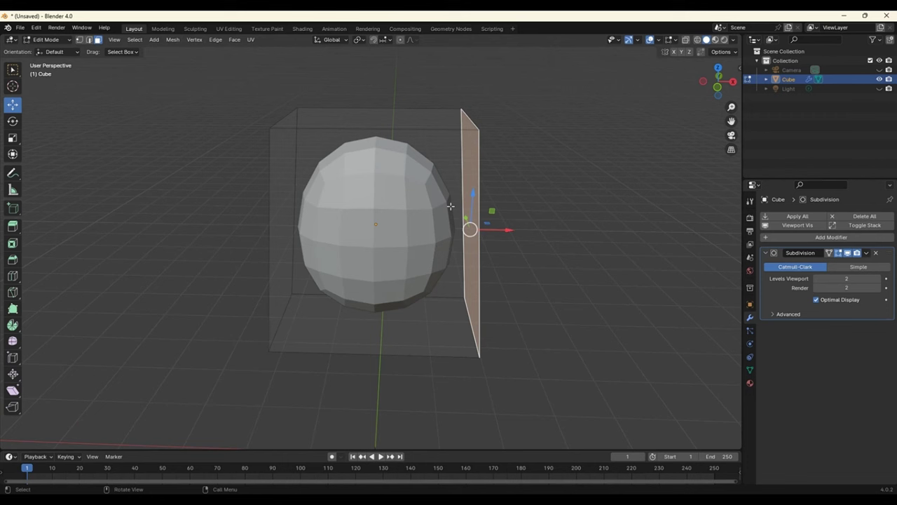
{"action": "left_click", "coordinate": [46, 39]}
{"action": "left_click", "coordinate": [49, 47]}
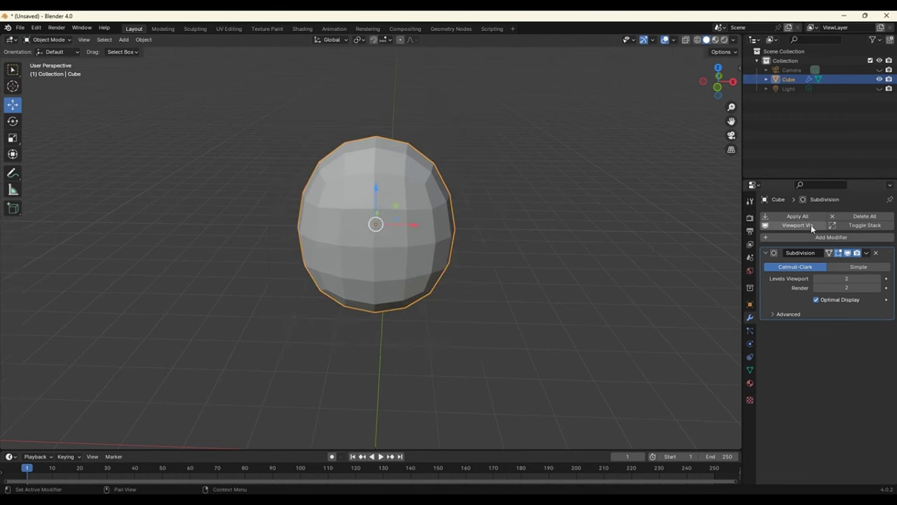
{"action": "left_click", "coordinate": [866, 252]}
- Apply the Subdivision modifier and switch the mesh into Edit Mode
{"action": "left_click", "coordinate": [822, 263]}
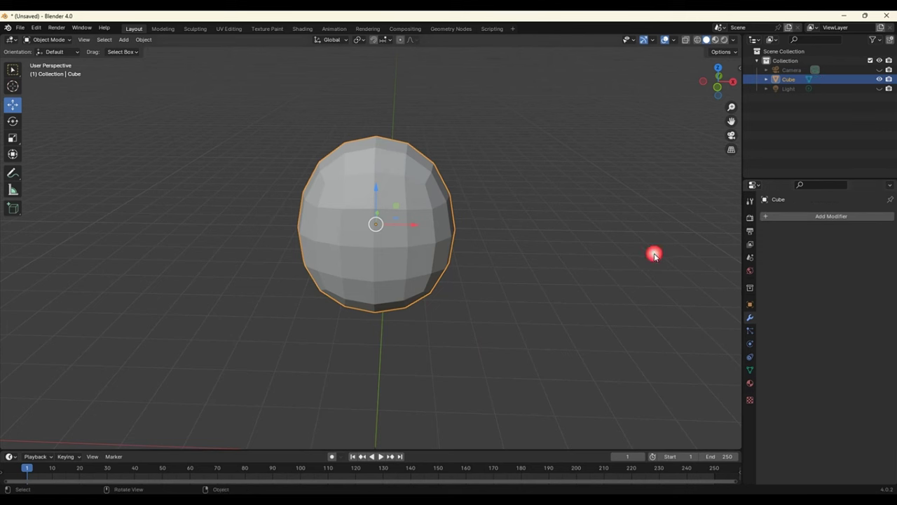
{"action": "left_click", "coordinate": [44, 39]}
{"action": "left_click", "coordinate": [42, 60]}
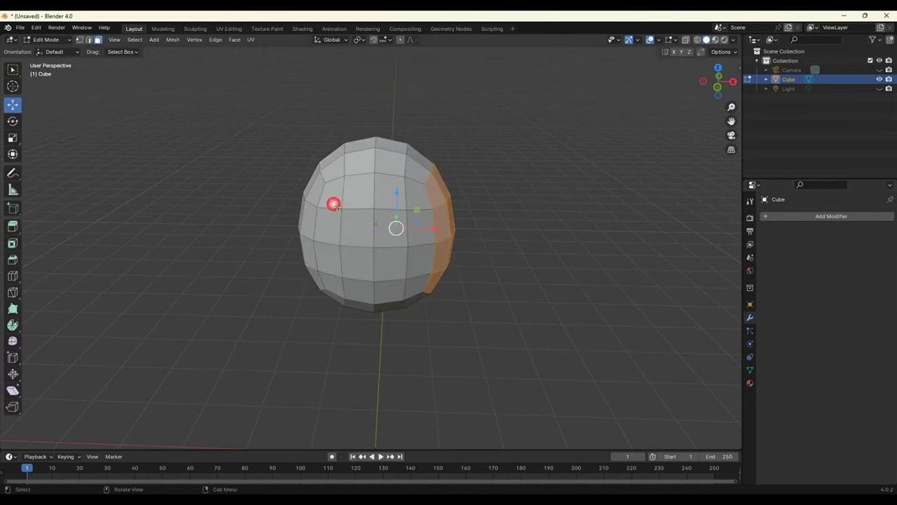
- Clear the selection and pick a ring of individual faces across the sphere's front
{"action": "left_click", "coordinate": [455, 242]}
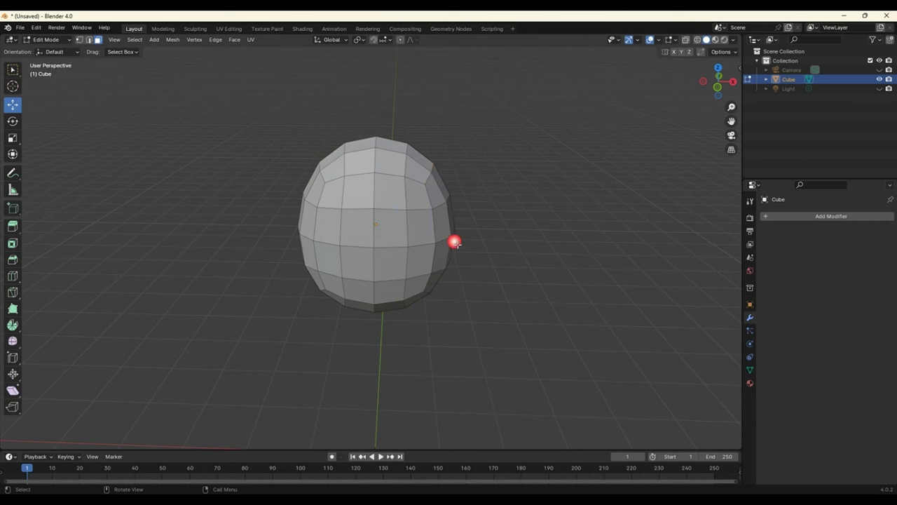
{"action": "left_click", "coordinate": [361, 192]}
{"action": "left_click", "coordinate": [391, 193]}
{"action": "left_click", "coordinate": [419, 196]}
{"action": "left_click", "coordinate": [422, 229]}
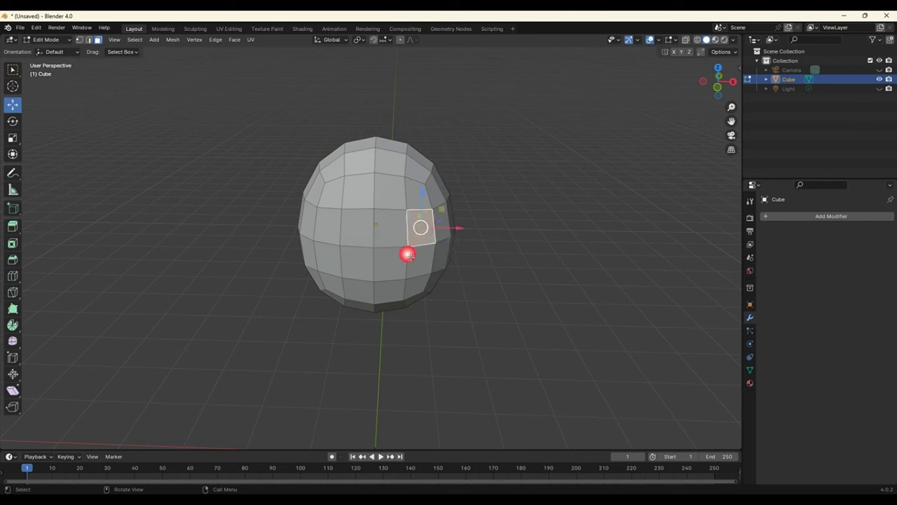
{"action": "left_click", "coordinate": [392, 261]}
{"action": "left_click", "coordinate": [359, 262]}
{"action": "left_click", "coordinate": [329, 258]}
{"action": "left_click", "coordinate": [331, 194]}
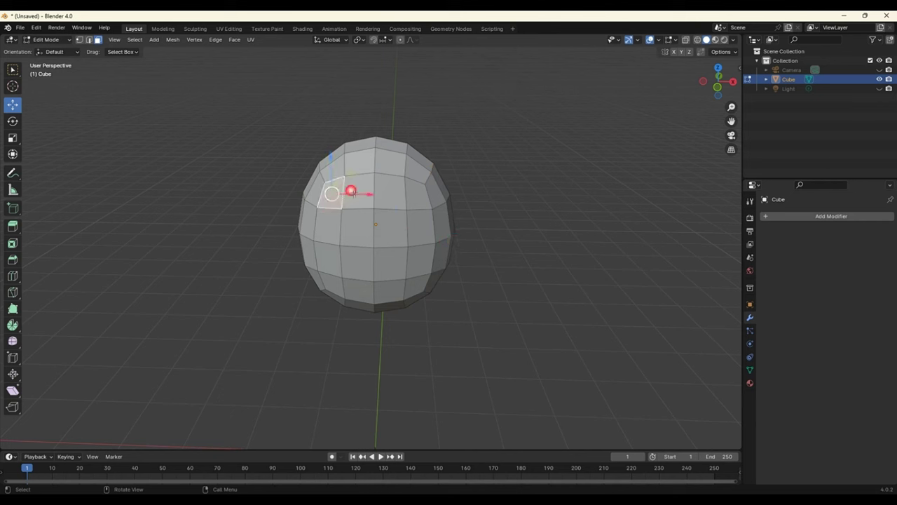
{"action": "left_click", "coordinate": [359, 192]}
{"action": "left_click", "coordinate": [391, 191]}
{"action": "left_click", "coordinate": [419, 195]}
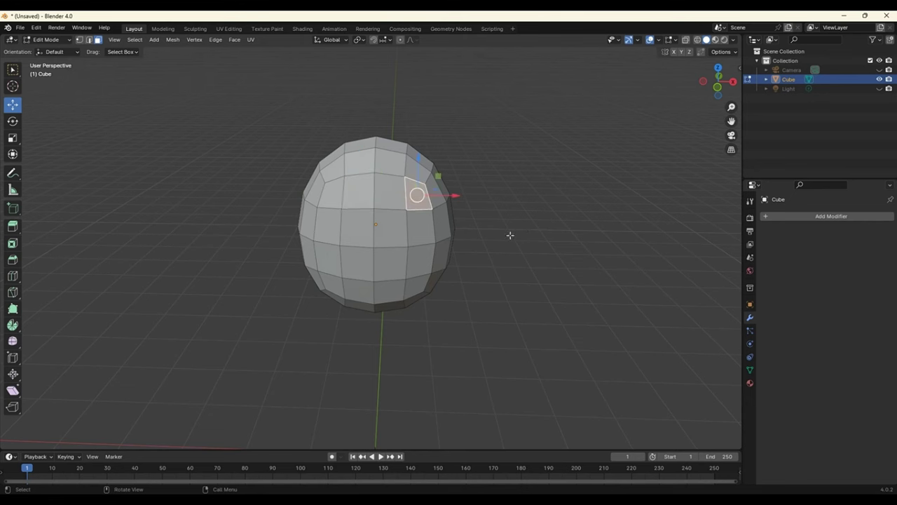
- From a front view, box-select all faces in the sphere's lower half
{"action": "mouse_move", "coordinate": [509, 235]}
{"action": "middle_mouse_down"}
{"action": "mouse_move", "coordinate": [486, 240]}
{"action": "mouse_move", "coordinate": [490, 288]}
{"action": "middle_mouse_up"}
{"action": "scroll", "coordinate": [451, 295], "scroll_direction": "down", "scroll_amount": 1}
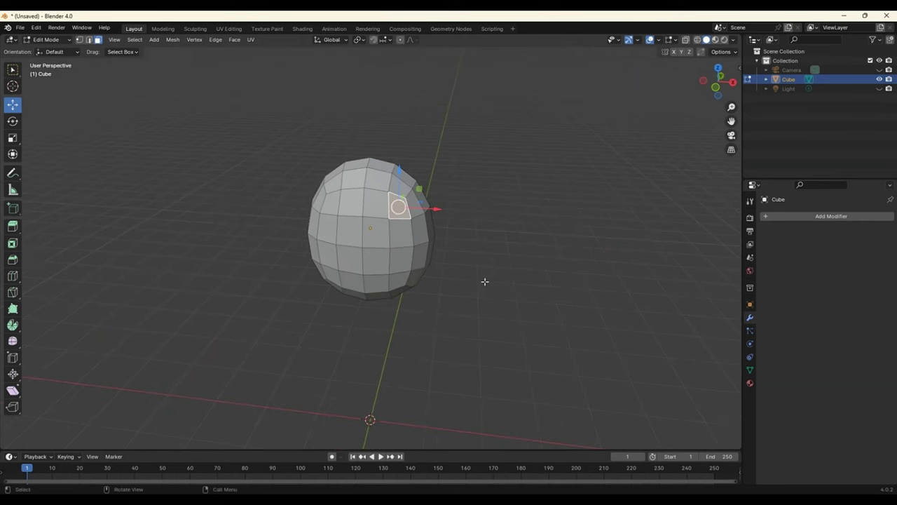
{"action": "middle_click_drag", "start_coordinate": [393, 322], "coordinate": [498, 305]}
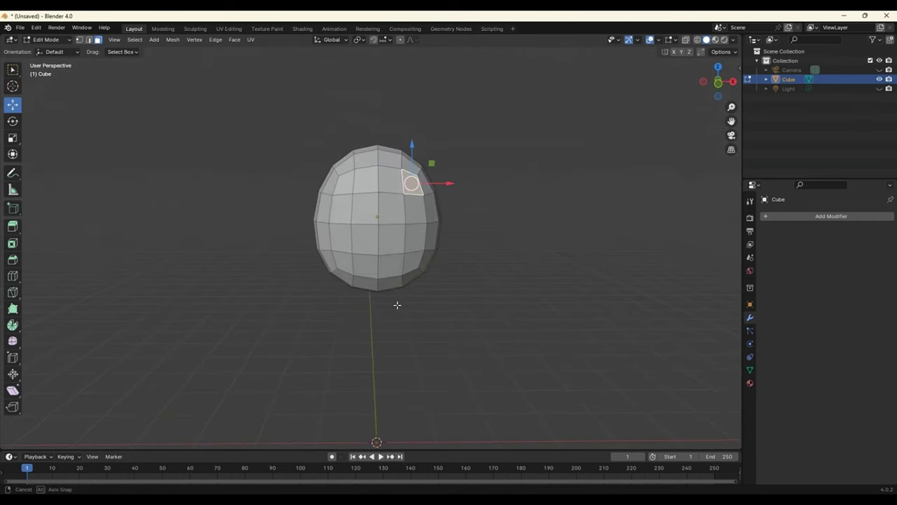
{"action": "left_click_drag", "start_coordinate": [519, 315], "coordinate": [461, 284]}
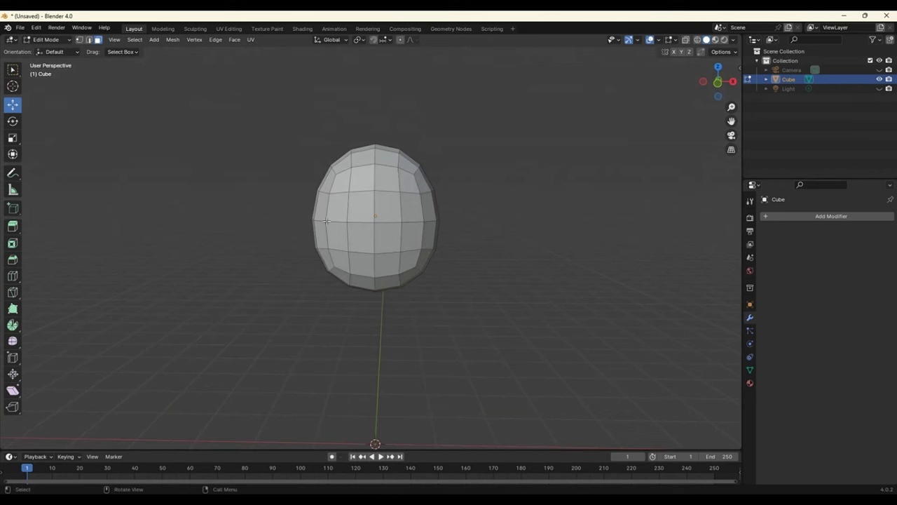
{"action": "mouse_move", "coordinate": [272, 251]}
{"action": "left_mouse_down"}
{"action": "mouse_move", "coordinate": [475, 310]}
{"action": "mouse_move", "coordinate": [281, 247]}
{"action": "left_mouse_up"}
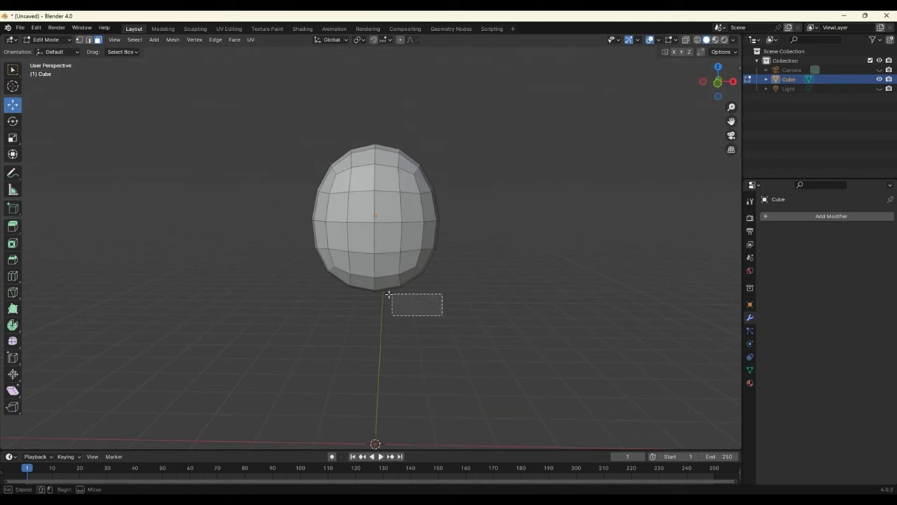
- Reselect the faces of the egg's lower half
{"action": "left_click", "coordinate": [280, 250]}
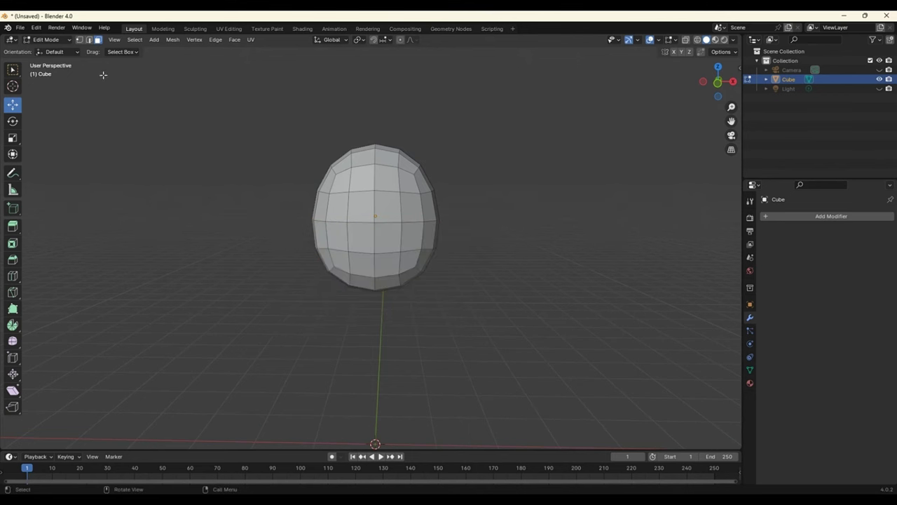
{"action": "left_click_drag", "start_coordinate": [469, 324], "coordinate": [321, 270]}
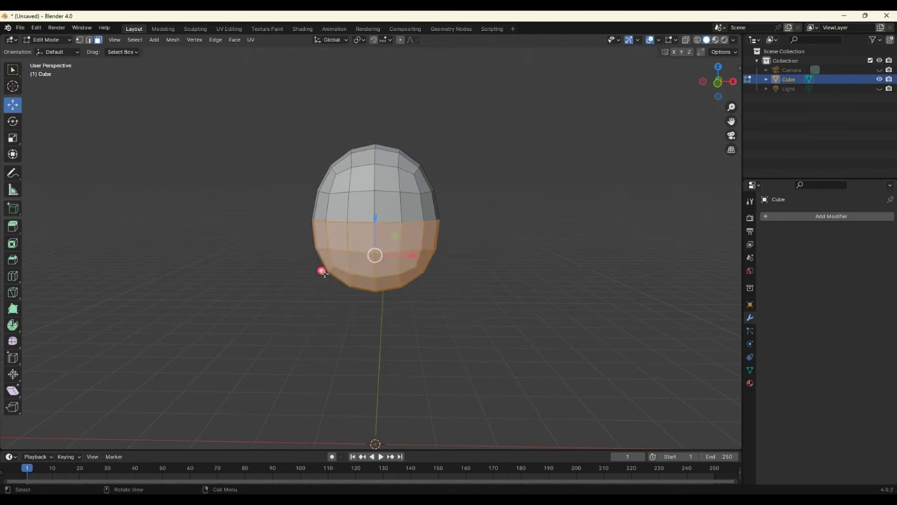
{"action": "mouse_move", "coordinate": [497, 324]}
{"action": "middle_mouse_down"}
{"action": "mouse_move", "coordinate": [355, 309]}
{"action": "mouse_move", "coordinate": [510, 326]}
{"action": "middle_mouse_up"}
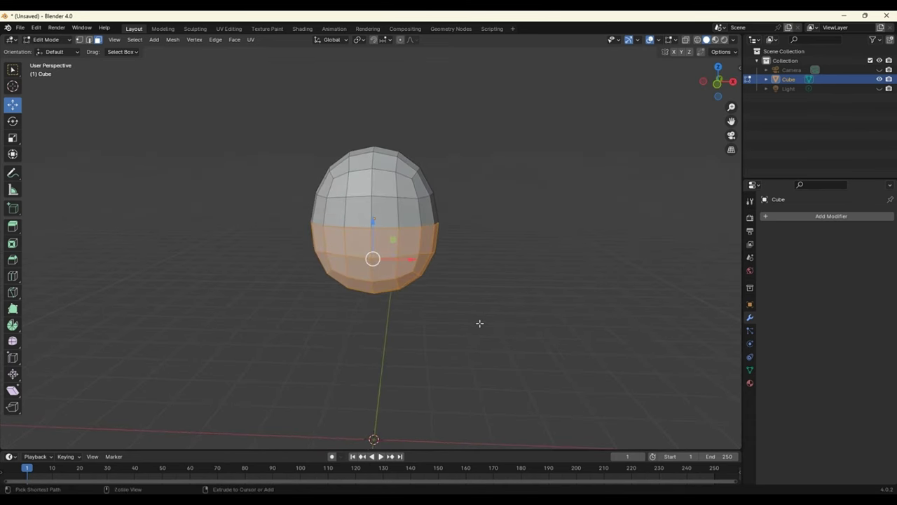
- Switch to vertex select mode and box-select only the bottom vertex rows
{"action": "left_click", "coordinate": [79, 40]}
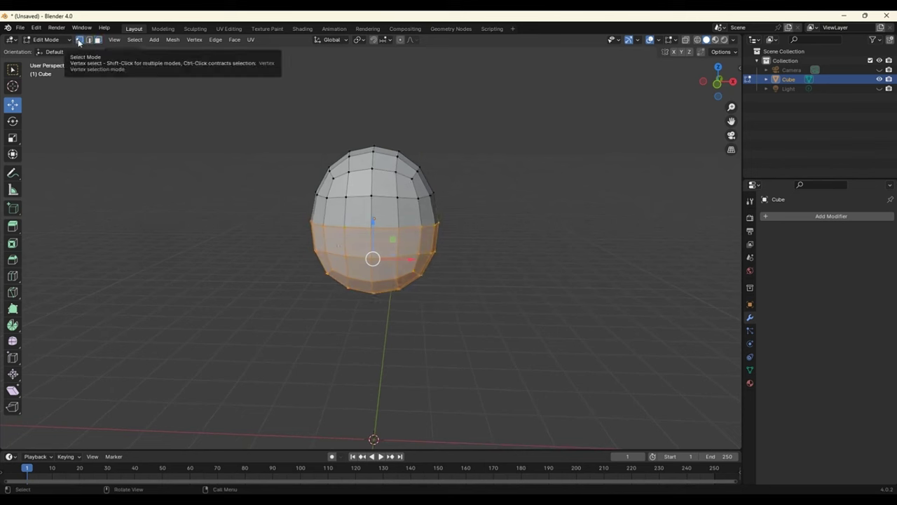
{"action": "left_click", "coordinate": [483, 354]}
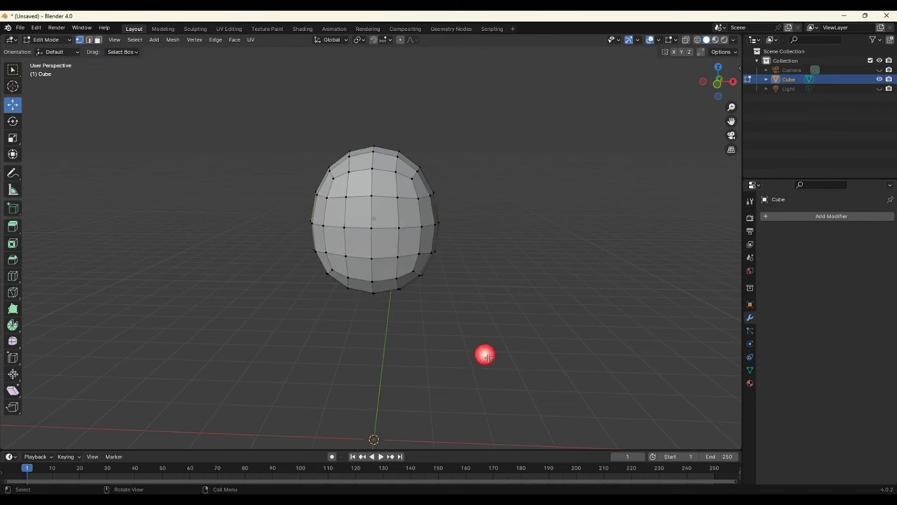
{"action": "left_click_drag", "start_coordinate": [505, 354], "coordinate": [267, 249]}
{"action": "mouse_move", "coordinate": [267, 249]}
{"action": "middle_mouse_down"}
{"action": "mouse_move", "coordinate": [523, 324]}
{"action": "mouse_move", "coordinate": [413, 315]}
{"action": "mouse_move", "coordinate": [525, 321]}
{"action": "mouse_move", "coordinate": [725, 179]}
{"action": "middle_mouse_up"}
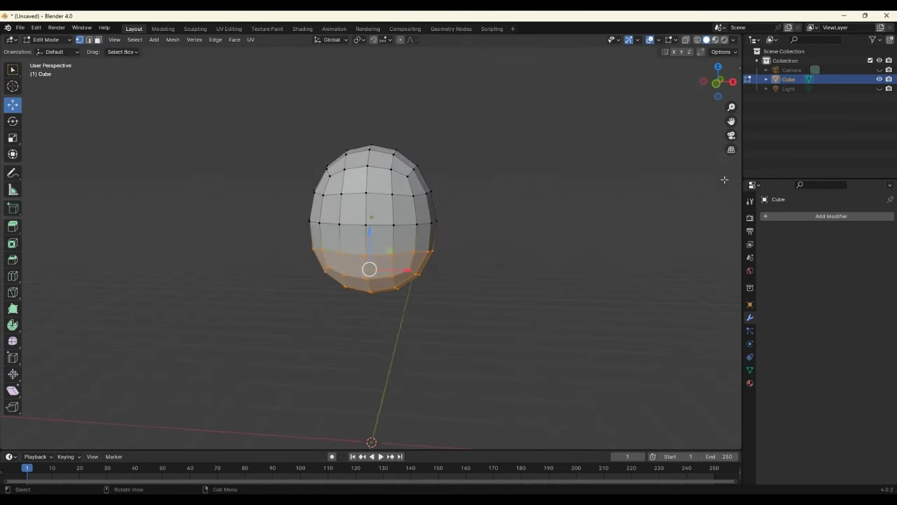
- Turn on X-Ray, select the lower-half vertices and squash them vertically along Z
{"action": "left_click", "coordinate": [686, 42]}
{"action": "left_click", "coordinate": [531, 318]}
{"action": "middle_click_drag", "start_coordinate": [490, 347], "coordinate": [531, 337]}
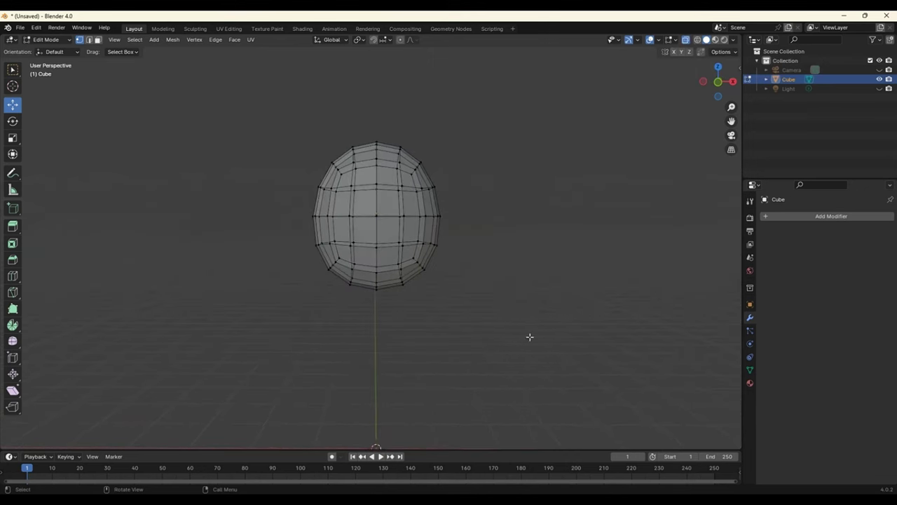
{"action": "left_click_drag", "start_coordinate": [525, 332], "coordinate": [277, 234]}
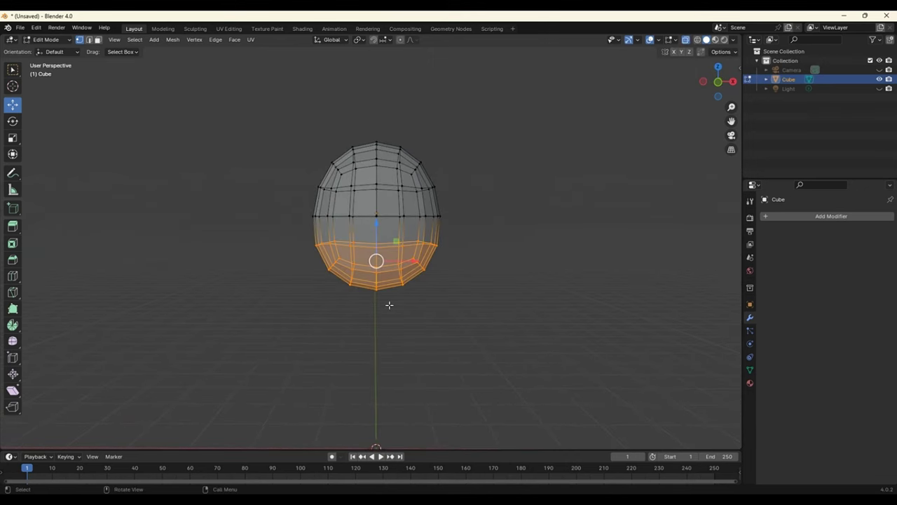
{"action": "left_click", "coordinate": [13, 138]}
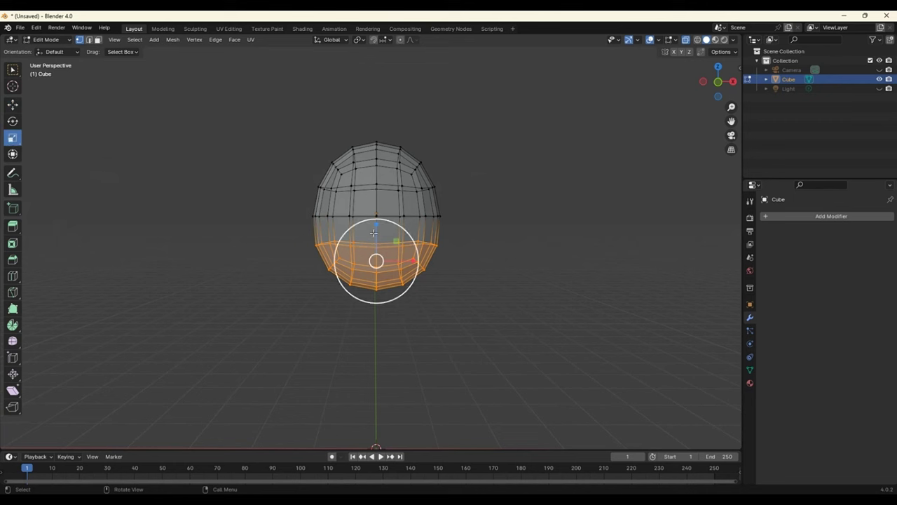
{"action": "left_click_drag", "start_coordinate": [379, 226], "coordinate": [377, 239]}
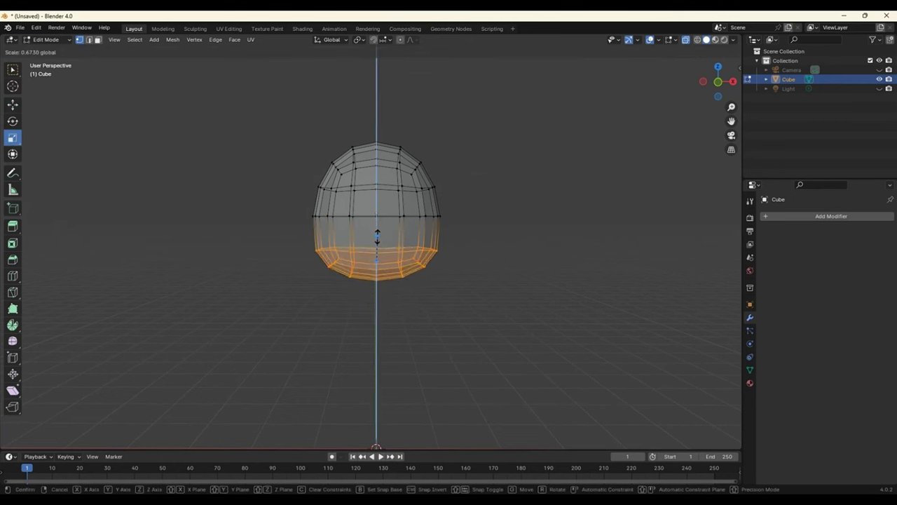
{"action": "left_click_drag", "start_coordinate": [377, 238], "coordinate": [381, 241]}
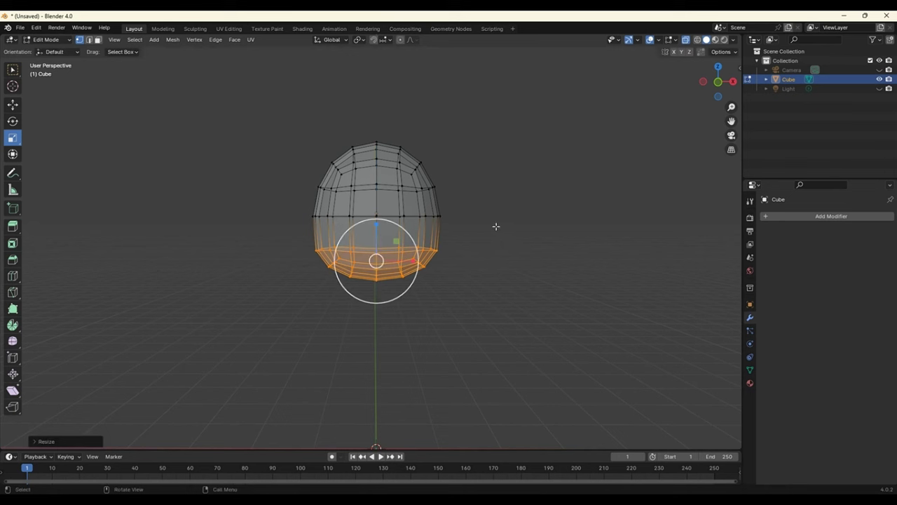
- Select the middle edge loop and lower it slightly along Z
{"action": "left_click_drag", "start_coordinate": [475, 225], "coordinate": [294, 214]}
{"action": "left_click", "coordinate": [15, 107]}
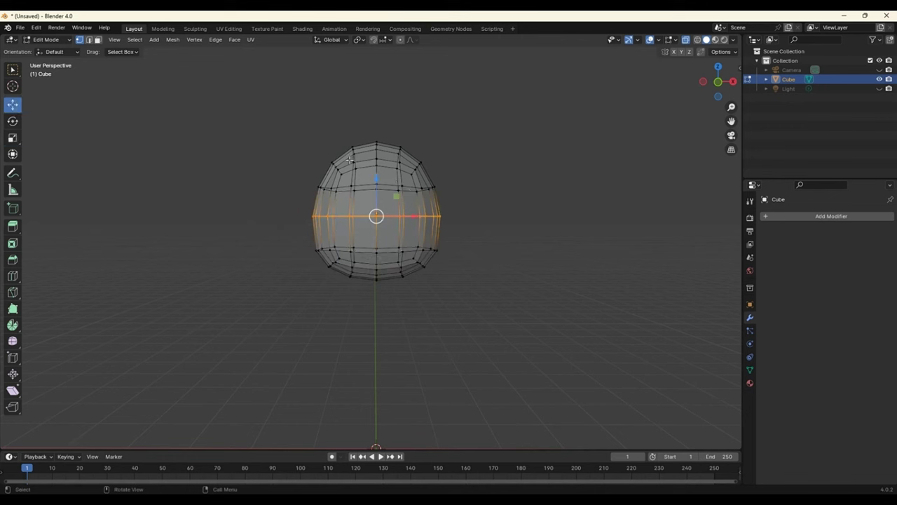
{"action": "left_click_drag", "start_coordinate": [379, 181], "coordinate": [379, 189]}
{"action": "left_click", "coordinate": [527, 242]}
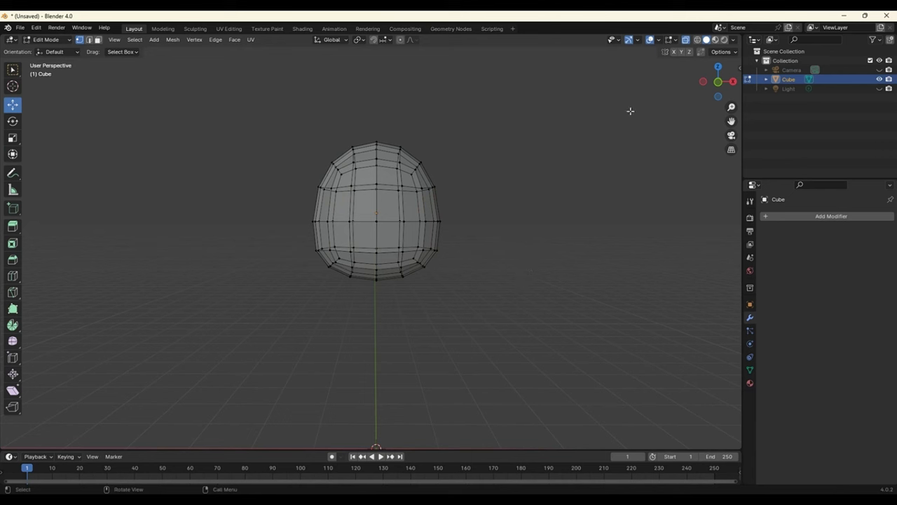
- Turn off X-ray and select the block of thirteen front faces on the head
{"action": "left_click", "coordinate": [688, 41]}
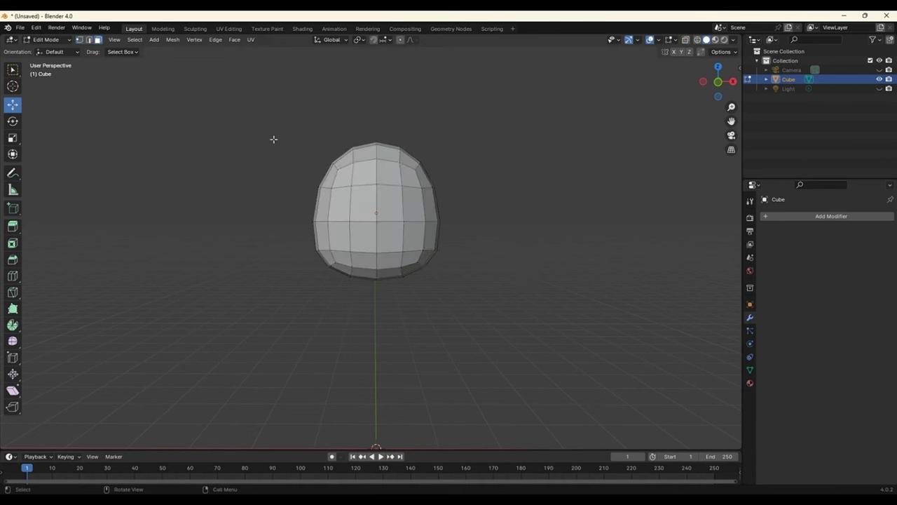
{"action": "left_click", "coordinate": [341, 174]}
{"action": "left_click", "coordinate": [384, 176], "text": "shift"}
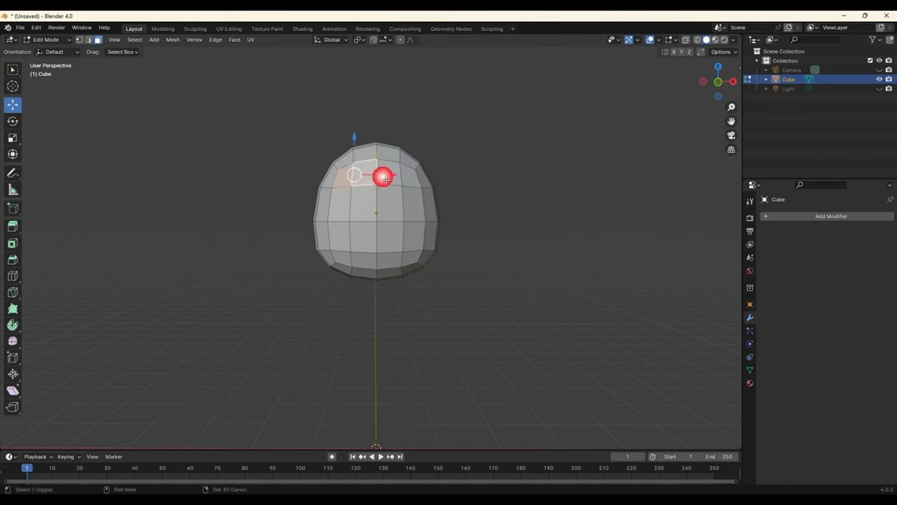
{"action": "left_click", "coordinate": [409, 178], "text": "shift"}
{"action": "left_click", "coordinate": [389, 160], "text": "shift"}
{"action": "left_click", "coordinate": [389, 205], "text": "shift"}
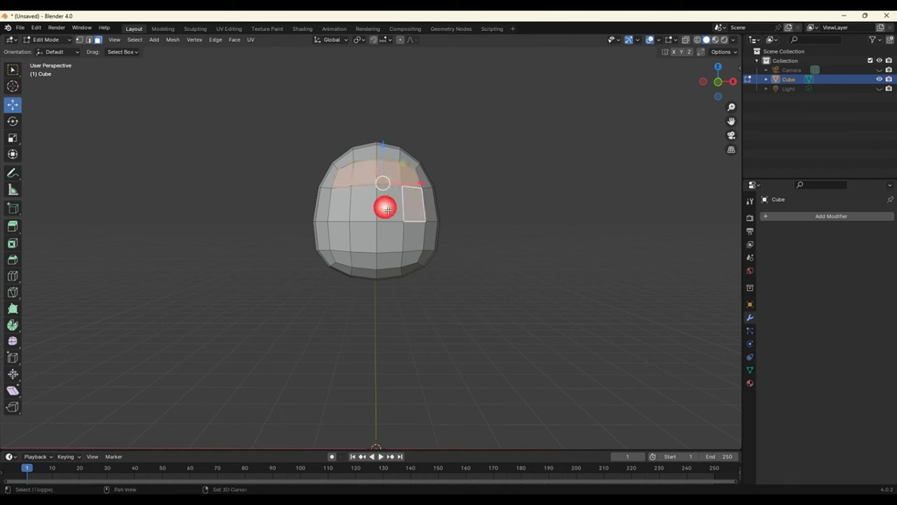
{"action": "left_click", "coordinate": [340, 204], "text": "shift"}
{"action": "left_click", "coordinate": [338, 234], "text": "shift"}
{"action": "left_click", "coordinate": [365, 237], "text": "shift"}
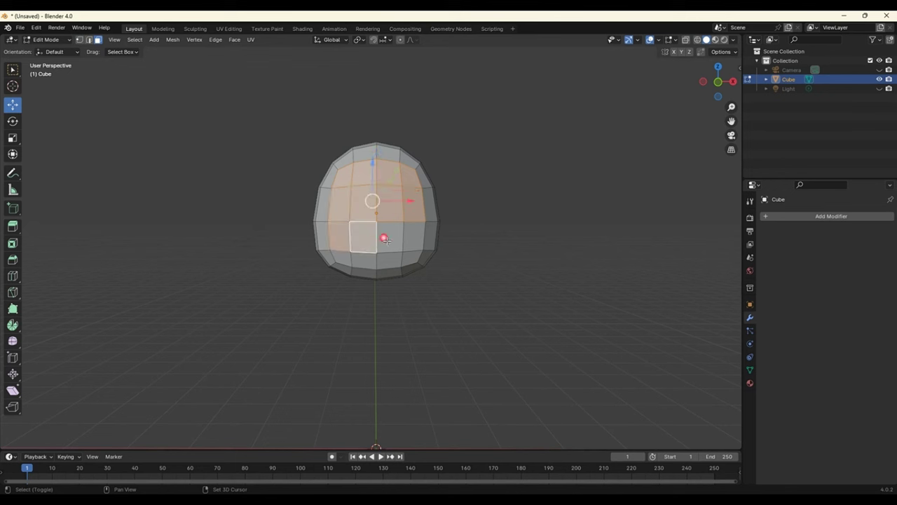
{"action": "left_click", "coordinate": [411, 237], "text": "shift"}
{"action": "left_click", "coordinate": [411, 257], "text": "shift"}
{"action": "left_click", "coordinate": [385, 257], "text": "shift"}
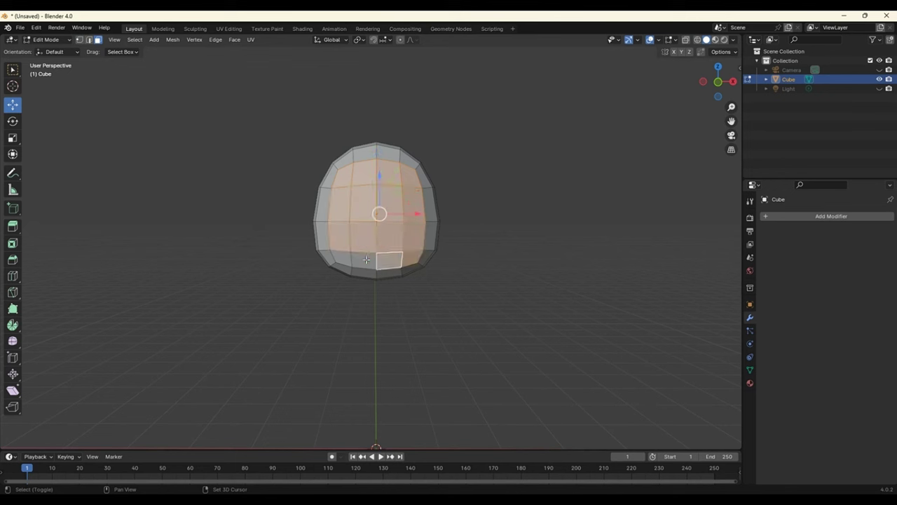
{"action": "left_click", "coordinate": [364, 258], "text": "shift"}
{"action": "left_click", "coordinate": [342, 258], "text": "shift"}
- Scale the selected front faces down slightly along Z
{"action": "left_click", "coordinate": [12, 137]}
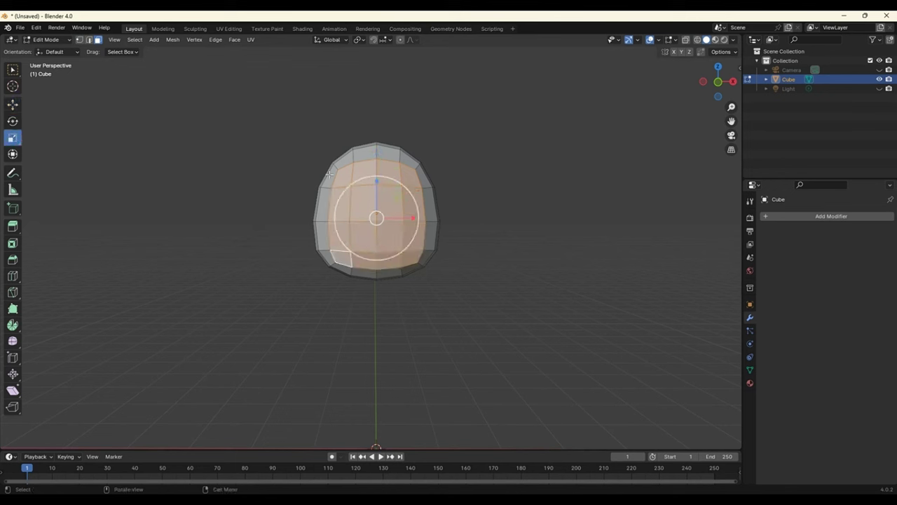
{"action": "left_click_drag", "start_coordinate": [375, 181], "coordinate": [379, 187]}
{"action": "left_click", "coordinate": [17, 104]}
{"action": "middle_click_drag", "start_coordinate": [472, 192], "coordinate": [379, 199]}
- Flatten the front faces along X and nudge them slightly along Y
{"action": "left_click", "coordinate": [12, 137]}
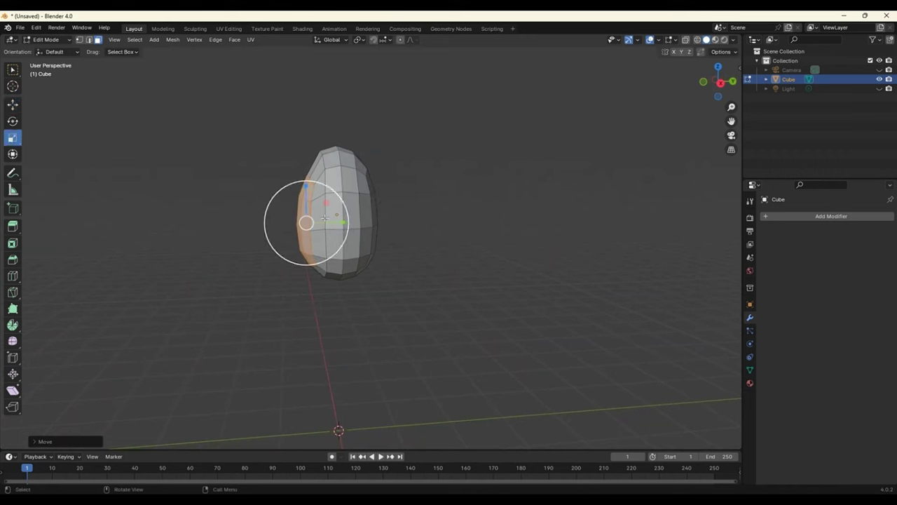
{"action": "left_click_drag", "start_coordinate": [345, 223], "coordinate": [333, 222]}
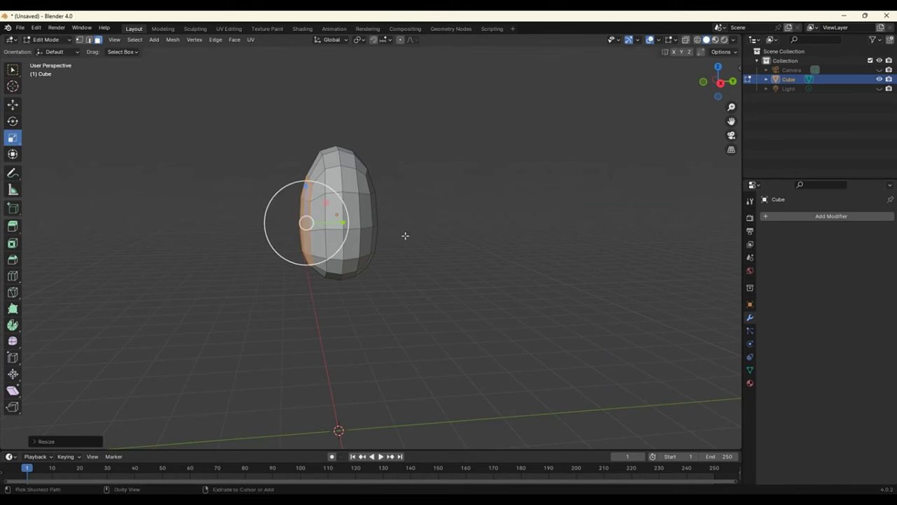
{"action": "left_click", "coordinate": [12, 104]}
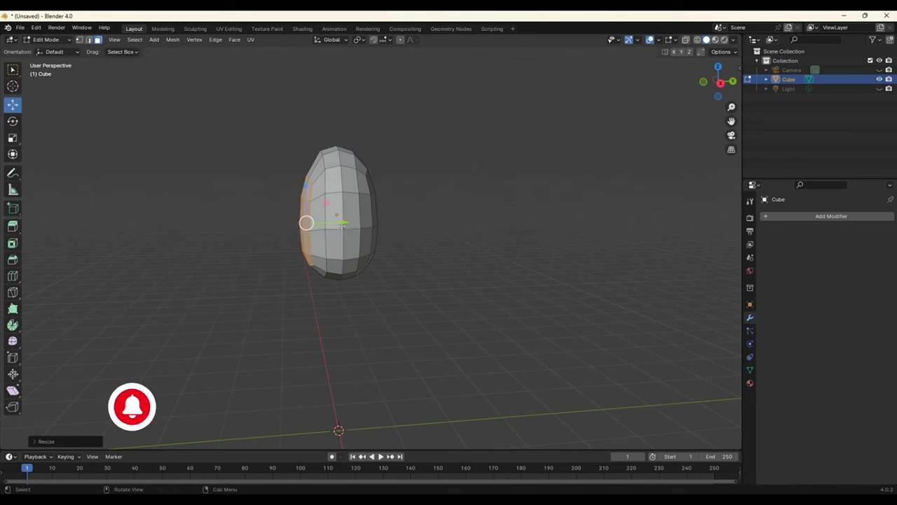
{"action": "left_click_drag", "start_coordinate": [343, 225], "coordinate": [346, 226]}
{"action": "mouse_move", "coordinate": [391, 266]}
{"action": "middle_mouse_down"}
{"action": "mouse_move", "coordinate": [491, 264]}
{"action": "mouse_move", "coordinate": [326, 219]}
{"action": "middle_mouse_up"}
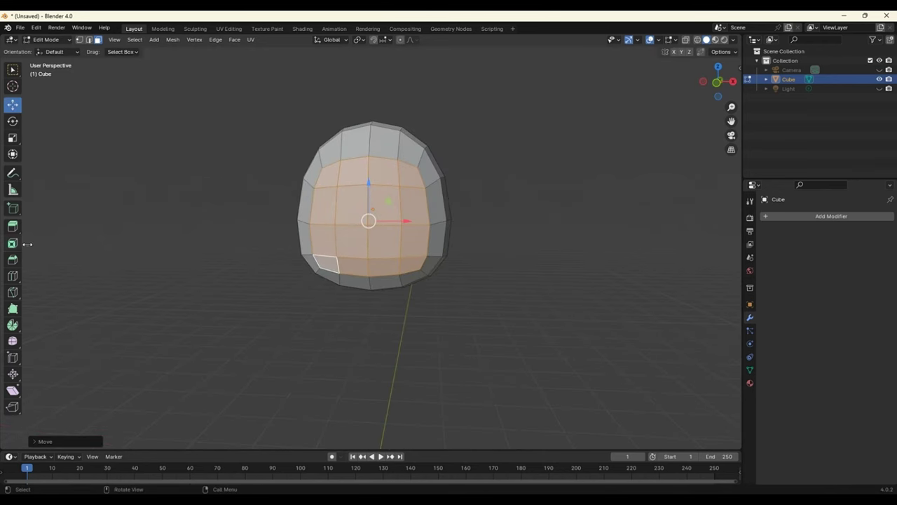
{"action": "left_click_drag", "start_coordinate": [36, 244], "coordinate": [84, 245]}
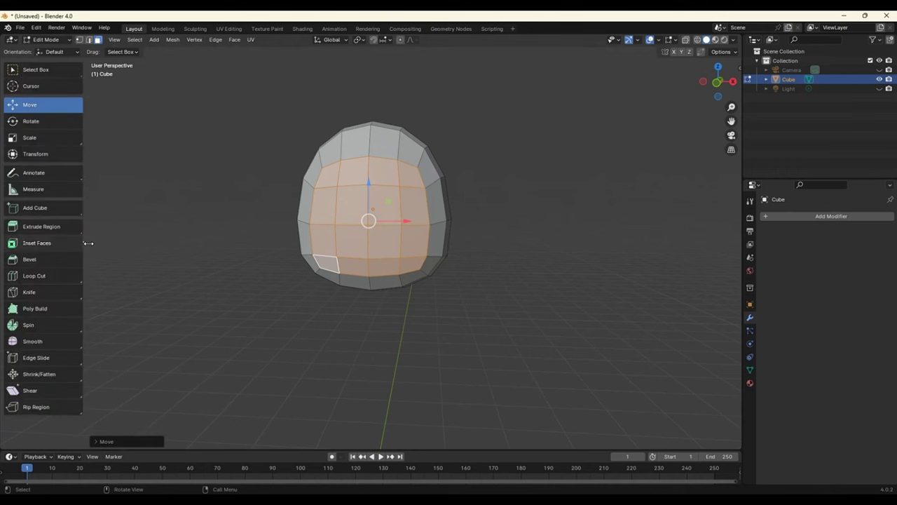
- Choose the Extrude Region tool and extrude the selected front faces
{"action": "left_click", "coordinate": [35, 227]}
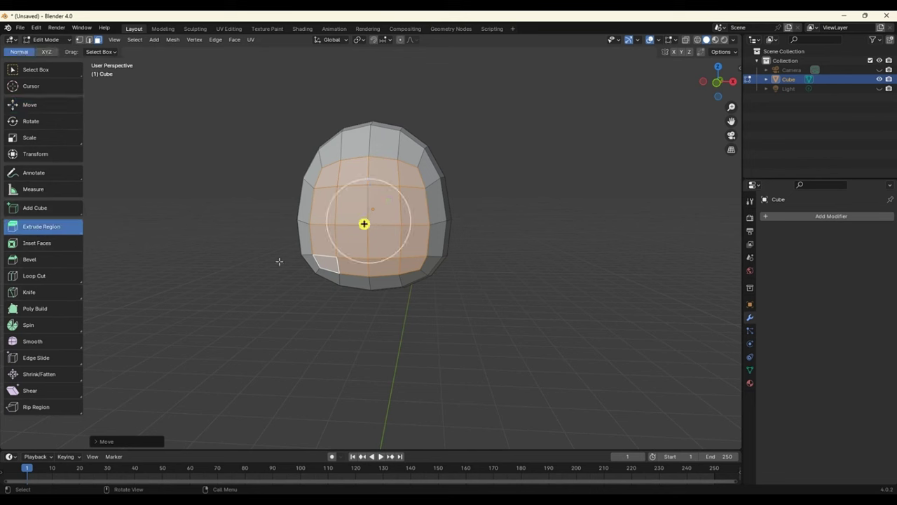
{"action": "left_click", "coordinate": [66, 235]}
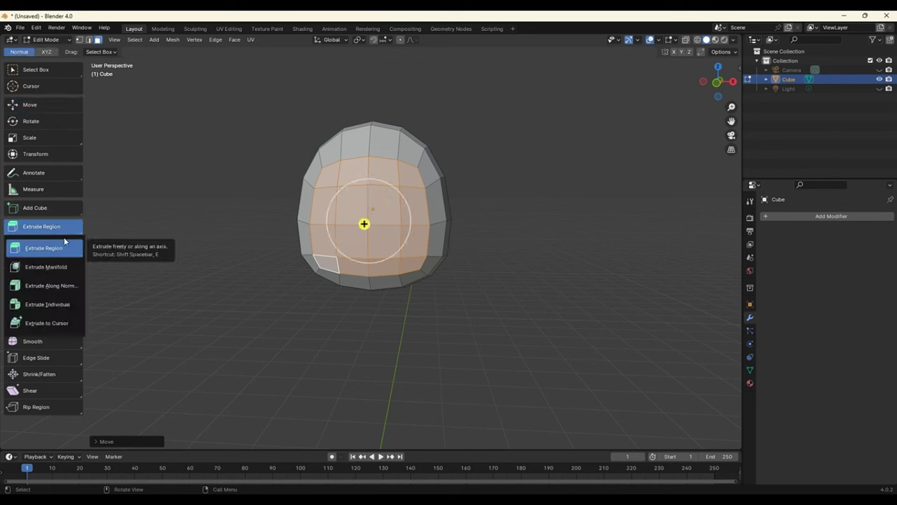
{"action": "left_click", "coordinate": [60, 246]}
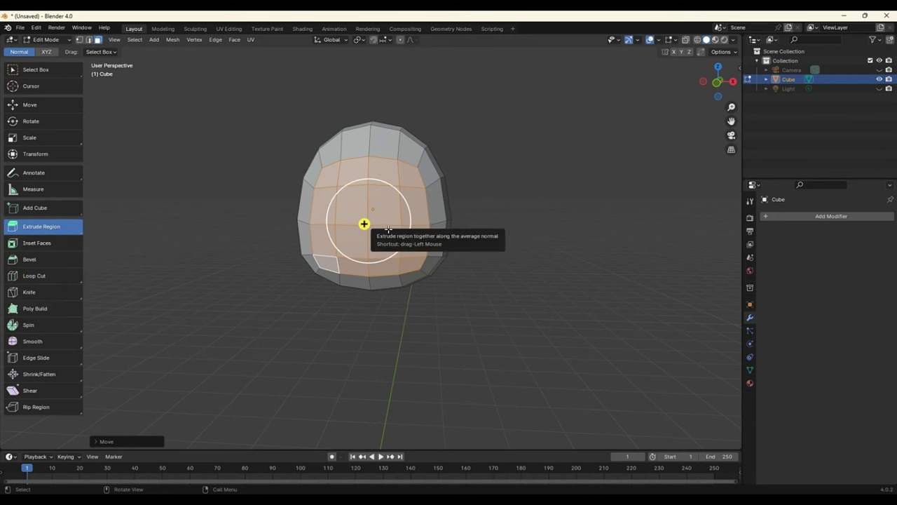
{"action": "left_click_drag", "start_coordinate": [387, 229], "coordinate": [390, 230]}
{"action": "middle_click_drag", "start_coordinate": [444, 276], "coordinate": [477, 280]}
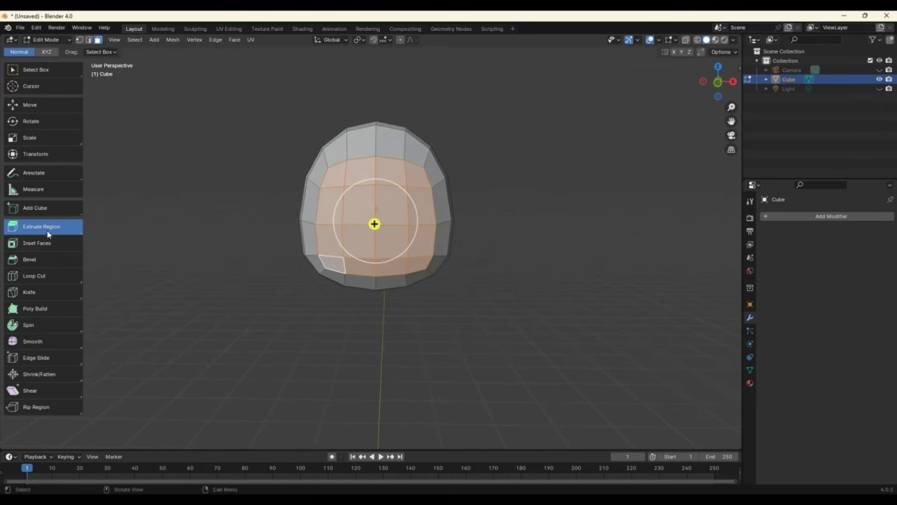
- Push the face panel inward along its normal, redoing it until the recess depth looks right
{"action": "key", "text": "e"}
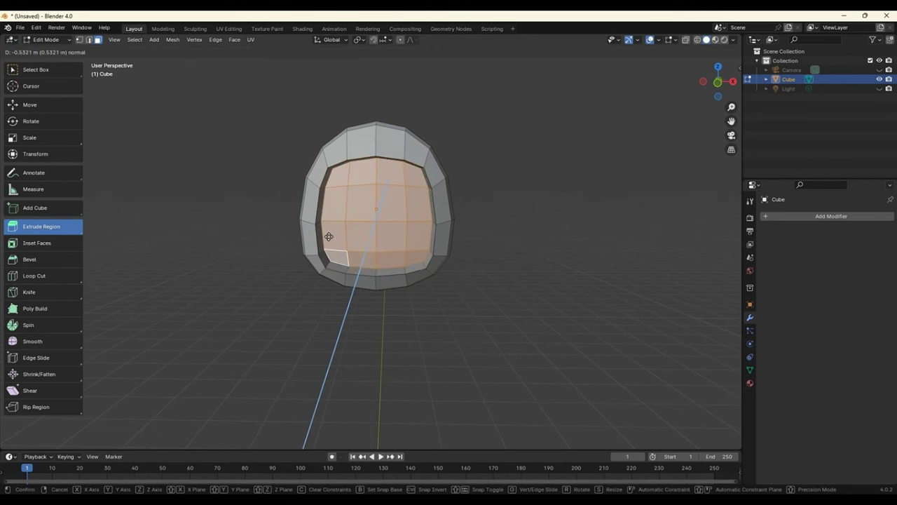
{"action": "left_click", "coordinate": [329, 236]}
{"action": "middle_click_drag", "start_coordinate": [455, 262], "coordinate": [438, 239]}
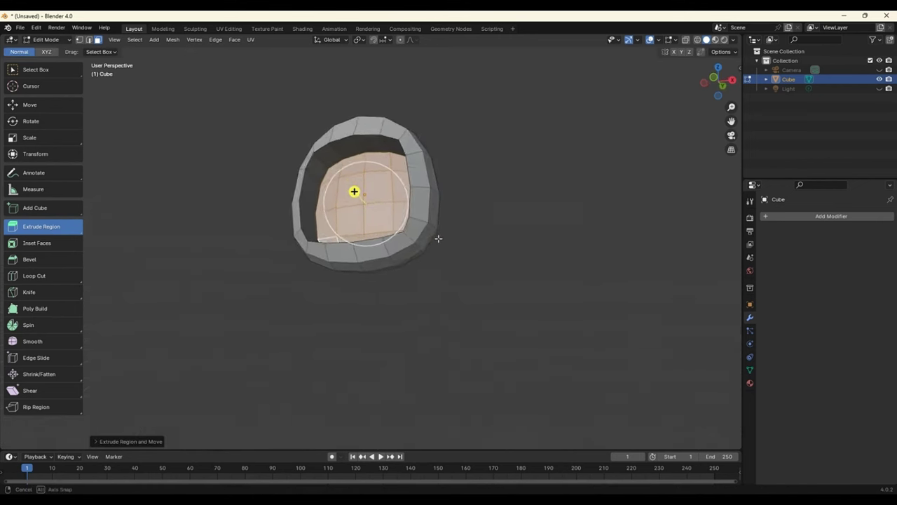
{"action": "key", "text": "ctrl+z"}
{"action": "key", "text": "e"}
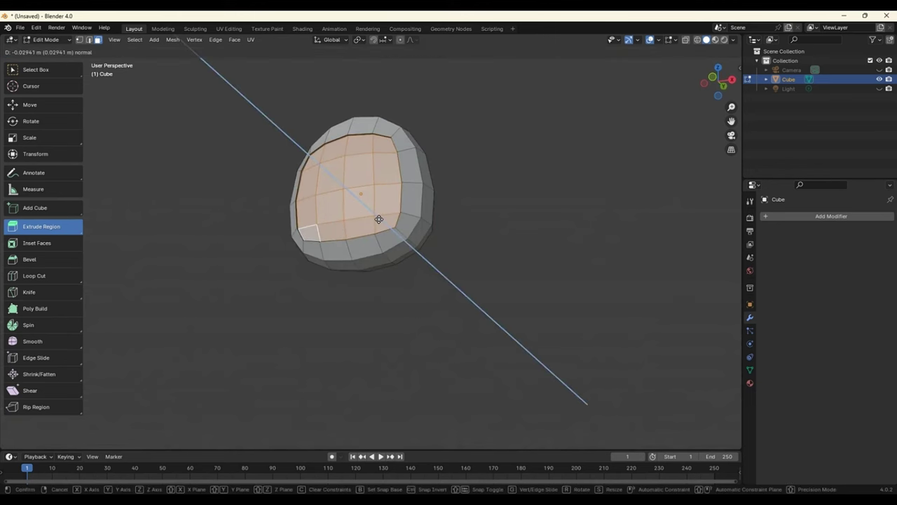
{"action": "left_click", "coordinate": [379, 220]}
{"action": "mouse_move", "coordinate": [379, 220]}
{"action": "middle_mouse_down"}
{"action": "mouse_move", "coordinate": [448, 282]}
{"action": "mouse_move", "coordinate": [410, 280]}
{"action": "mouse_move", "coordinate": [372, 245]}
{"action": "middle_mouse_up"}
{"action": "key", "text": "e"}
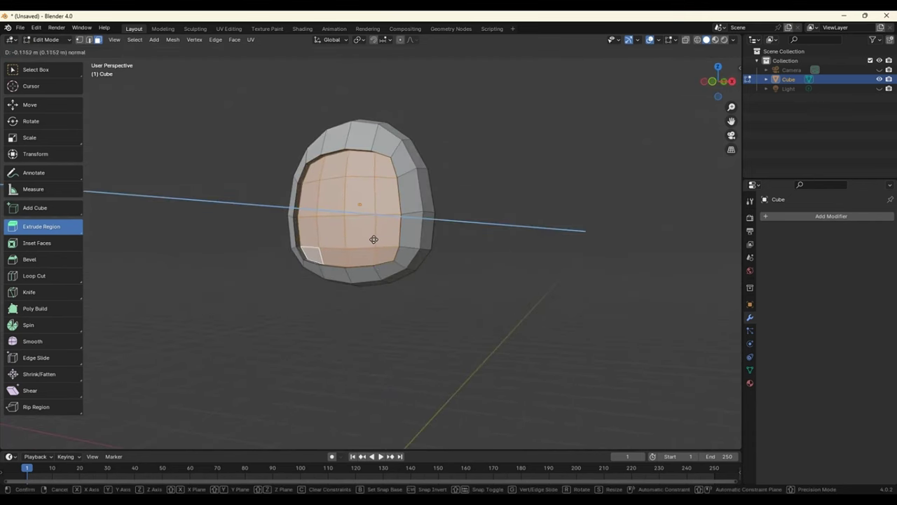
{"action": "left_click", "coordinate": [373, 239]}
{"action": "mouse_move", "coordinate": [373, 238]}
{"action": "middle_mouse_down"}
{"action": "mouse_move", "coordinate": [426, 283]}
{"action": "mouse_move", "coordinate": [448, 269]}
{"action": "mouse_move", "coordinate": [481, 281]}
{"action": "mouse_move", "coordinate": [493, 296]}
{"action": "mouse_move", "coordinate": [462, 295]}
{"action": "mouse_move", "coordinate": [484, 279]}
{"action": "middle_mouse_up"}
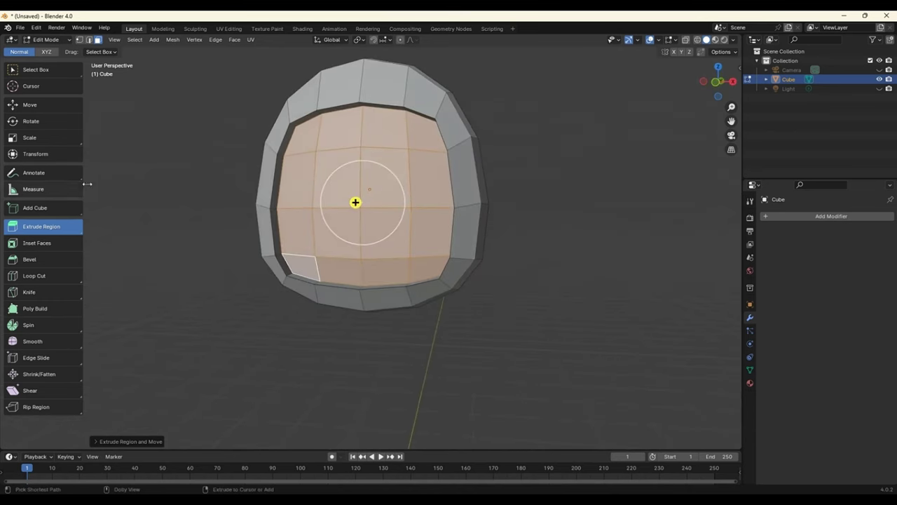
- Narrow the recessed face panel slightly along X and Y
{"action": "left_click", "coordinate": [35, 139]}
{"action": "left_click_drag", "start_coordinate": [397, 183], "coordinate": [389, 184]}
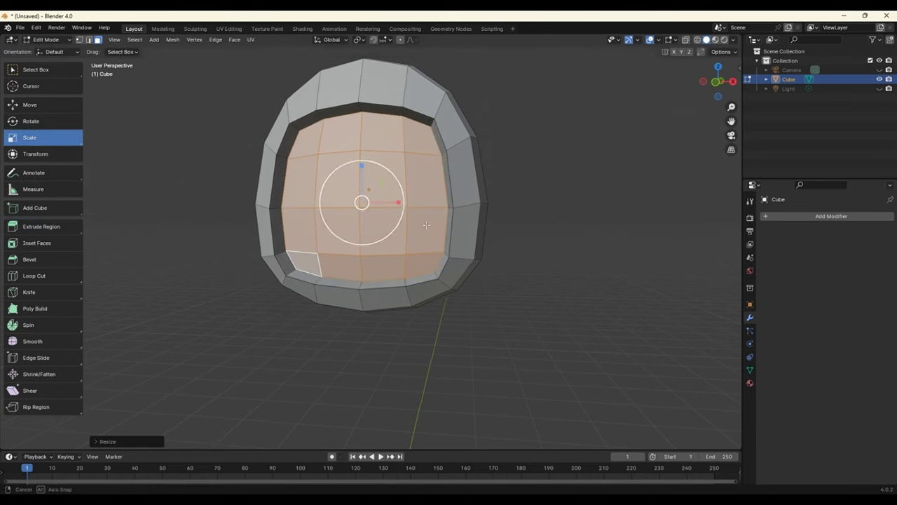
{"action": "middle_click_drag", "start_coordinate": [421, 204], "coordinate": [337, 217]}
{"action": "left_click_drag", "start_coordinate": [326, 216], "coordinate": [311, 216]}
{"action": "middle_click_drag", "start_coordinate": [311, 216], "coordinate": [443, 270]}
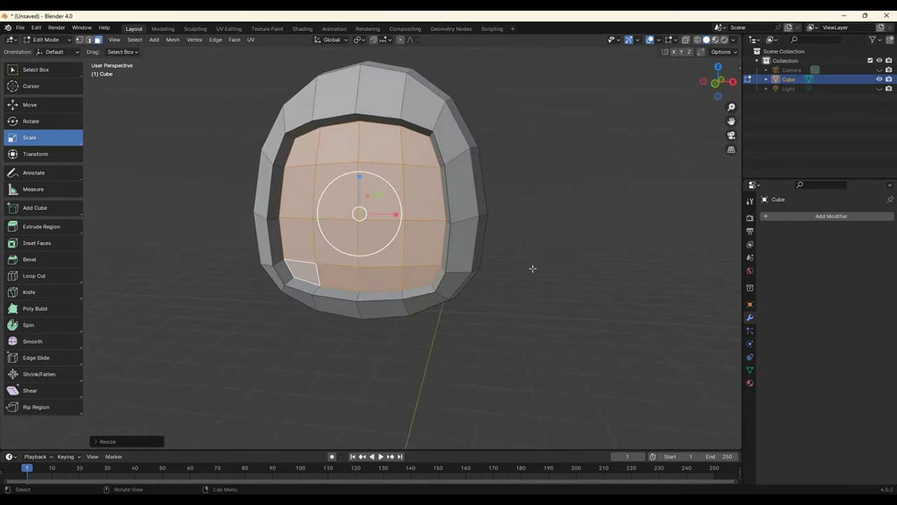
{"action": "mouse_move", "coordinate": [532, 269]}
{"action": "middle_mouse_down"}
{"action": "mouse_move", "coordinate": [480, 271]}
{"action": "mouse_move", "coordinate": [219, 199]}
{"action": "middle_mouse_up"}
- Slide the recessed panel slightly along Y so it sits evenly in the rim
{"action": "left_click", "coordinate": [42, 105]}
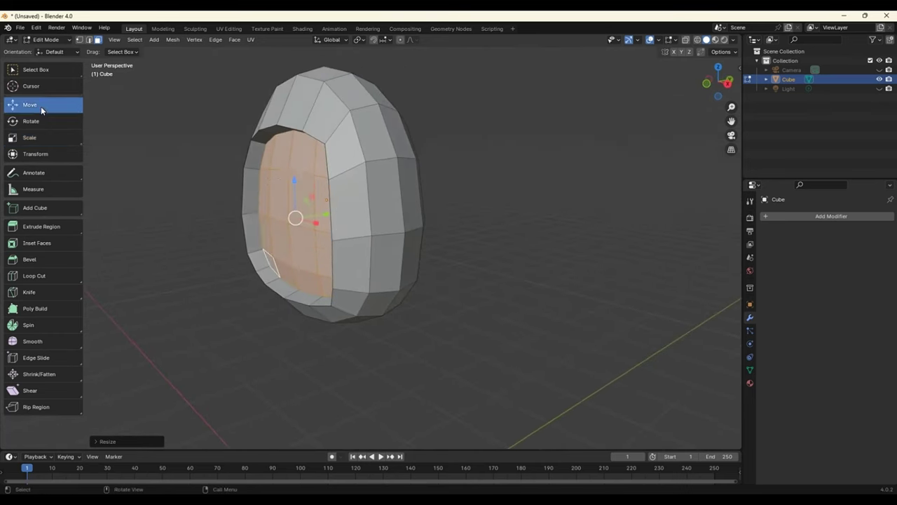
{"action": "left_click_drag", "start_coordinate": [328, 216], "coordinate": [323, 218]}
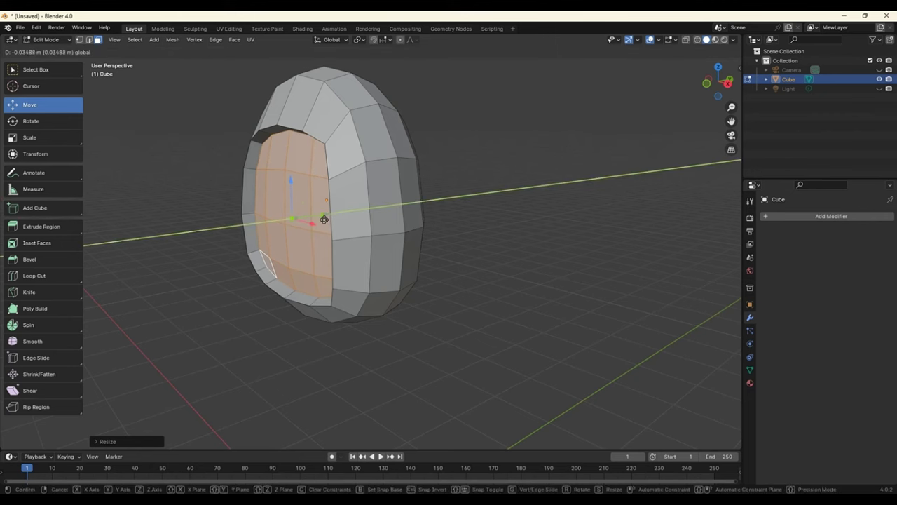
{"action": "middle_click_drag", "start_coordinate": [328, 243], "coordinate": [439, 213]}
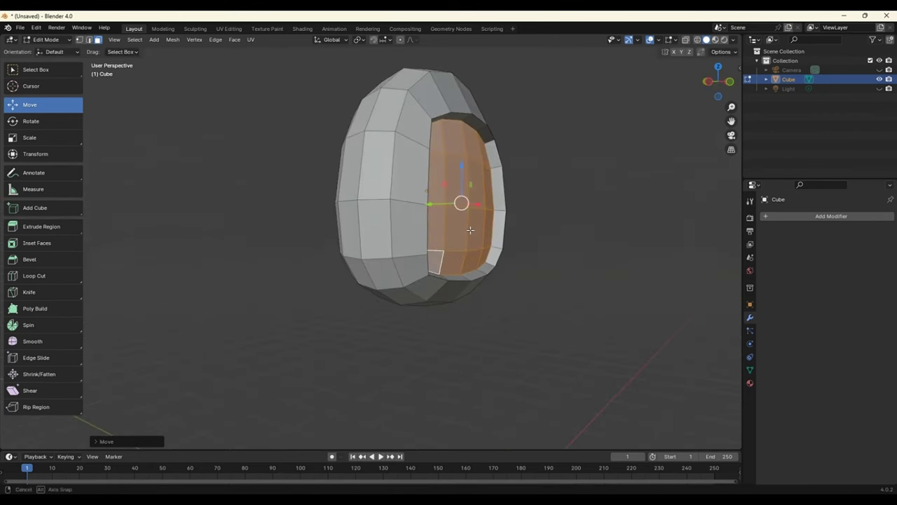
{"action": "left_click_drag", "start_coordinate": [435, 209], "coordinate": [589, 260]}
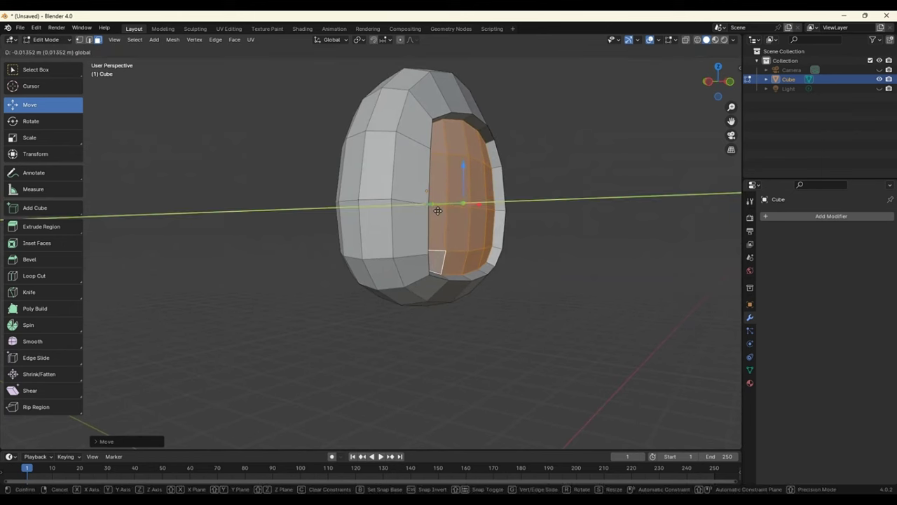
{"action": "mouse_move", "coordinate": [588, 260]}
{"action": "middle_mouse_down"}
{"action": "mouse_move", "coordinate": [487, 272]}
{"action": "mouse_move", "coordinate": [515, 274]}
{"action": "middle_mouse_up"}
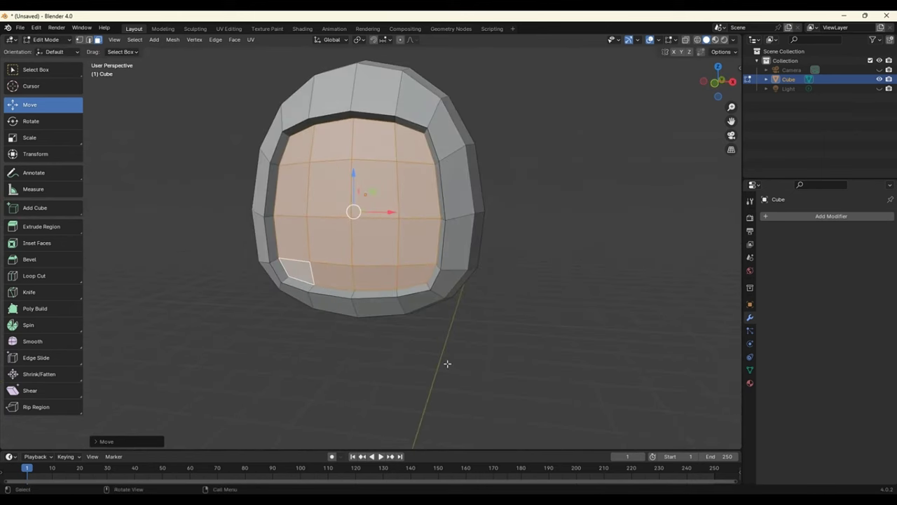
- In Object Mode, add a Subdivision Surface modifier to the head with viewport level 2
{"action": "left_click", "coordinate": [47, 41]}
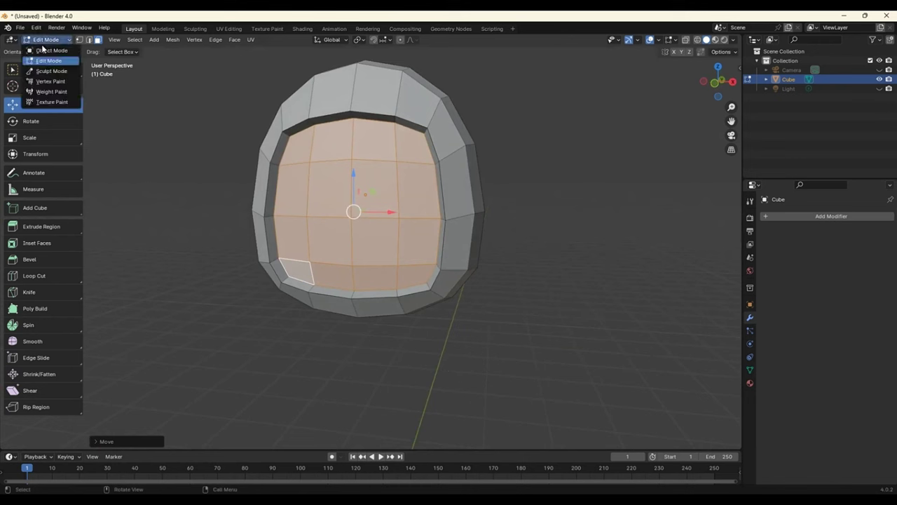
{"action": "left_click", "coordinate": [43, 50]}
{"action": "left_click", "coordinate": [820, 235]}
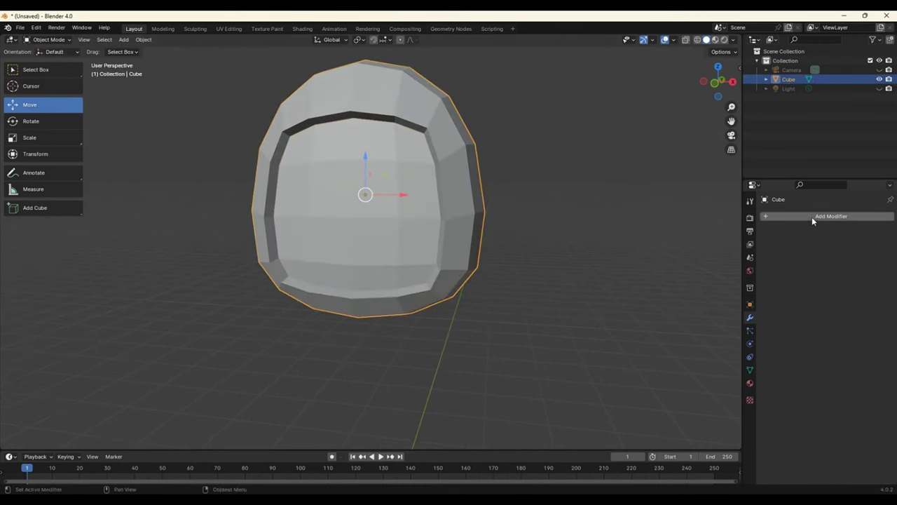
{"action": "left_click", "coordinate": [789, 217]}
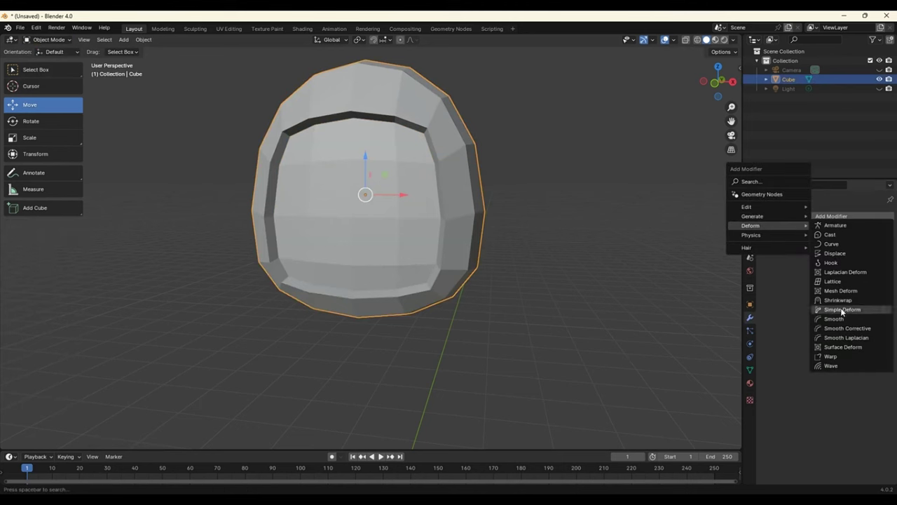
{"action": "mouse_move", "coordinate": [764, 216]}
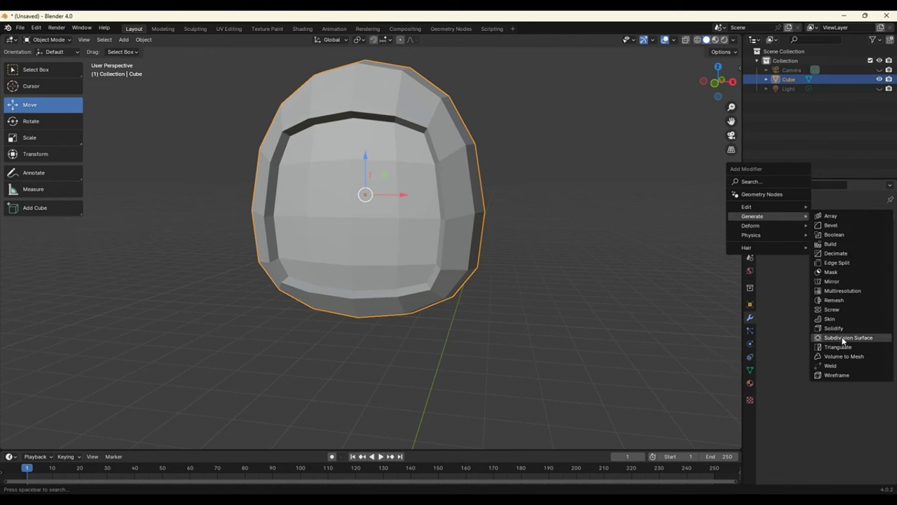
{"action": "left_click", "coordinate": [849, 338]}
{"action": "left_click", "coordinate": [875, 279]}
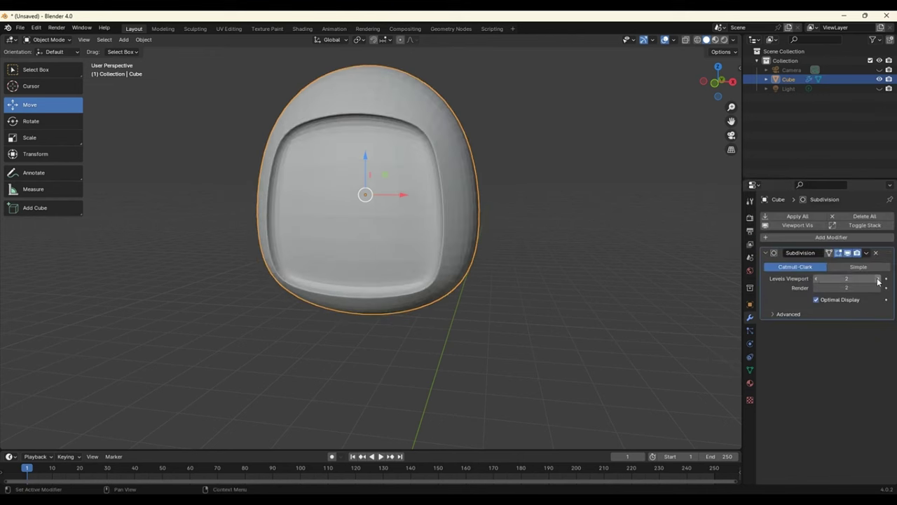
{"action": "mouse_move", "coordinate": [598, 275]}
{"action": "middle_mouse_down"}
{"action": "mouse_move", "coordinate": [567, 291]}
{"action": "mouse_move", "coordinate": [615, 299]}
{"action": "mouse_move", "coordinate": [581, 315]}
{"action": "mouse_move", "coordinate": [464, 271]}
{"action": "mouse_move", "coordinate": [449, 318]}
{"action": "mouse_move", "coordinate": [549, 299]}
{"action": "middle_mouse_up"}
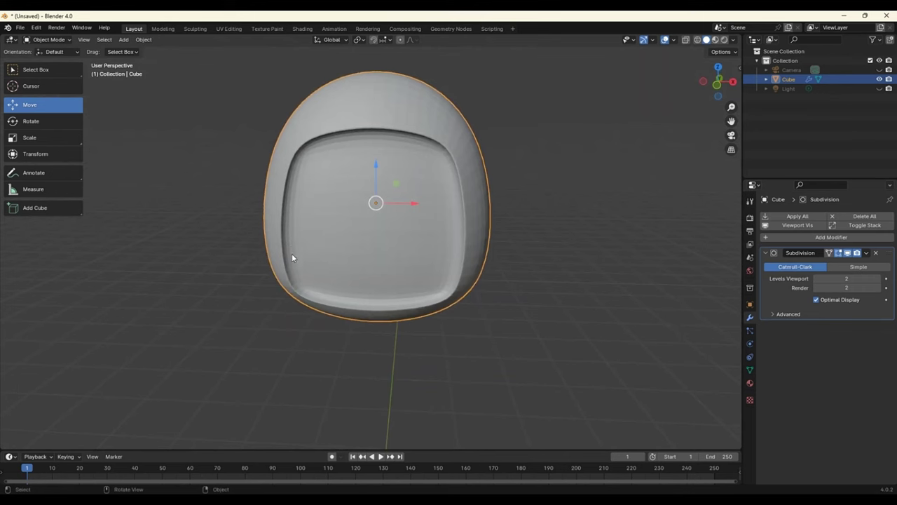
{"action": "mouse_move", "coordinate": [427, 263]}
{"action": "middle_mouse_down"}
{"action": "mouse_move", "coordinate": [458, 231]}
{"action": "mouse_move", "coordinate": [474, 252]}
{"action": "mouse_move", "coordinate": [423, 248]}
{"action": "mouse_move", "coordinate": [434, 252]}
{"action": "middle_mouse_up"}
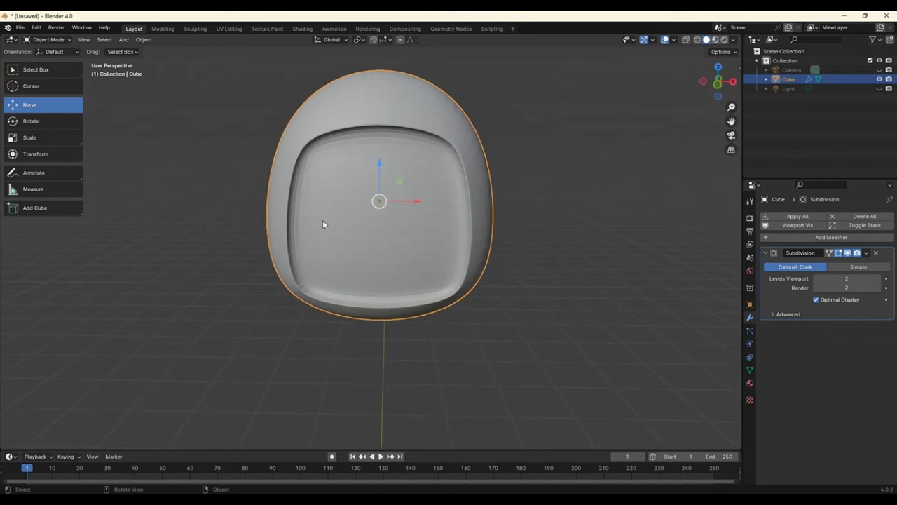
{"action": "left_click", "coordinate": [52, 40]}
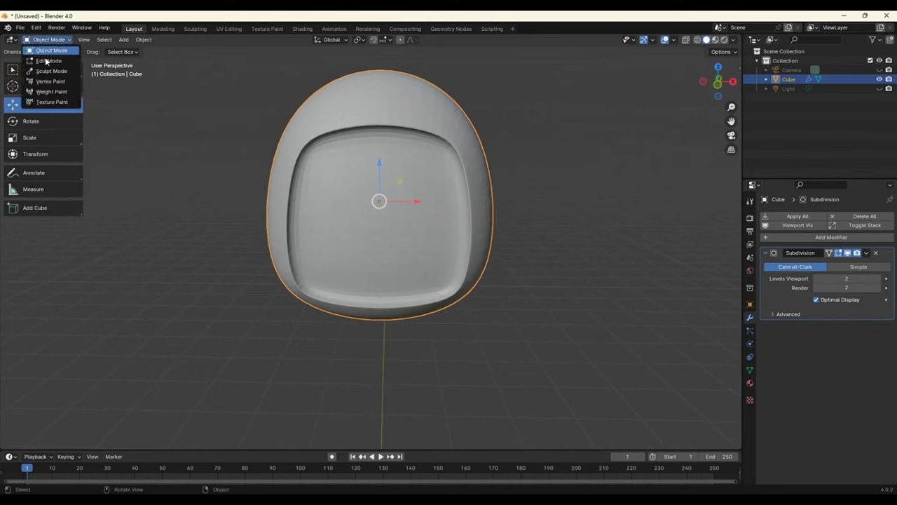
- Enter Edit Mode and hide the Subdivision modifier's display while editing
{"action": "left_click", "coordinate": [46, 61]}
{"action": "left_click", "coordinate": [339, 184]}
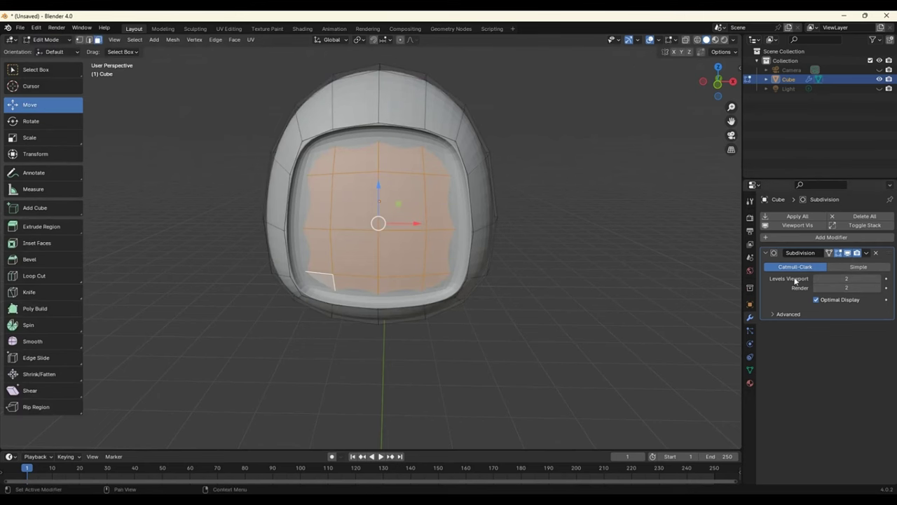
{"action": "left_click", "coordinate": [848, 252]}
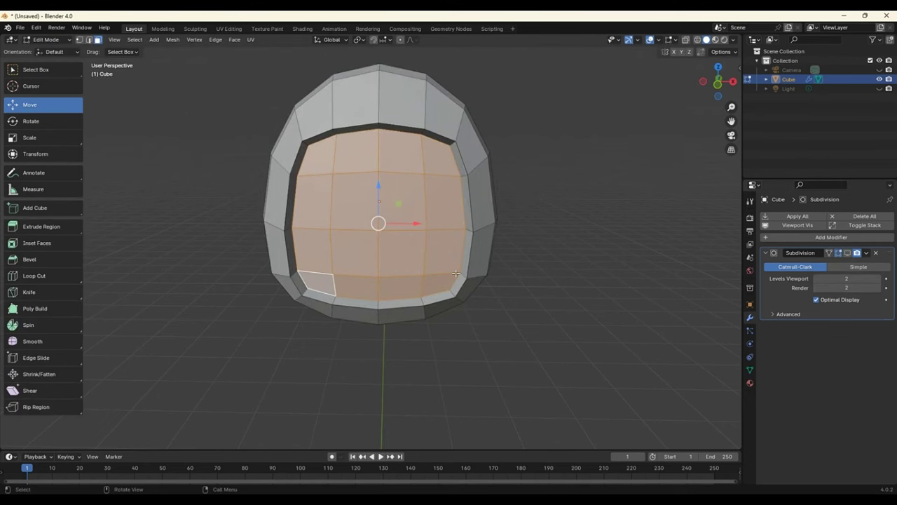
{"action": "middle_click_drag", "start_coordinate": [455, 274], "coordinate": [505, 260]}
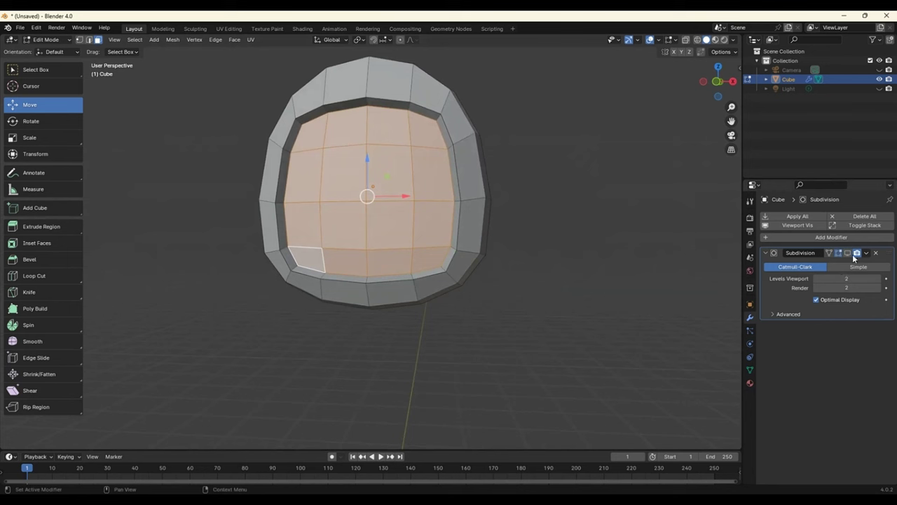
{"action": "left_click", "coordinate": [830, 252]}
{"action": "left_click", "coordinate": [830, 252]}
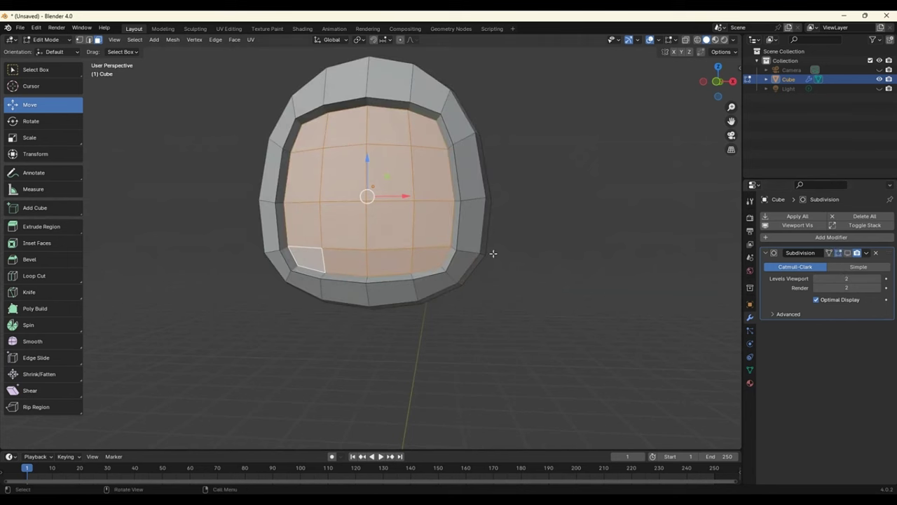
- In edge select mode, select the top, left, bottom and right inner rim edge loops
{"action": "left_click", "coordinate": [88, 40], "text": "shift"}
{"action": "key", "text": "alt+a"}
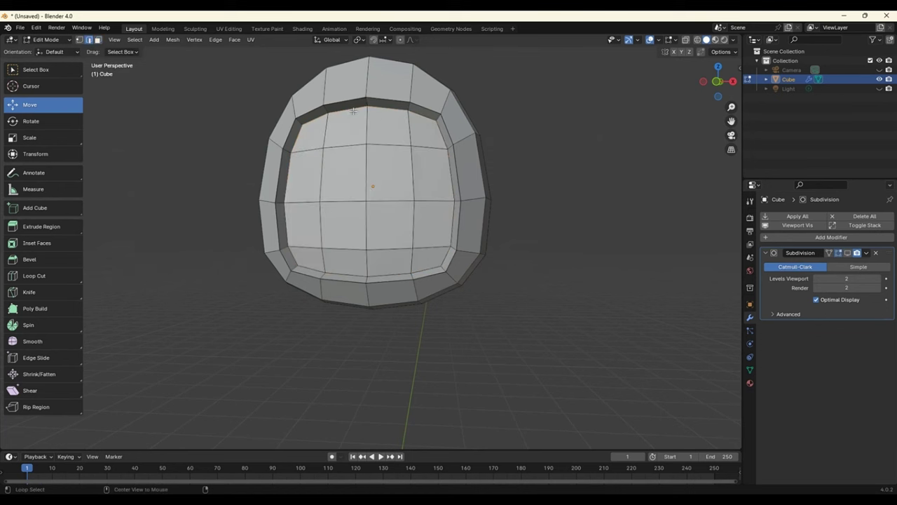
{"action": "left_click", "coordinate": [354, 111], "text": "alt"}
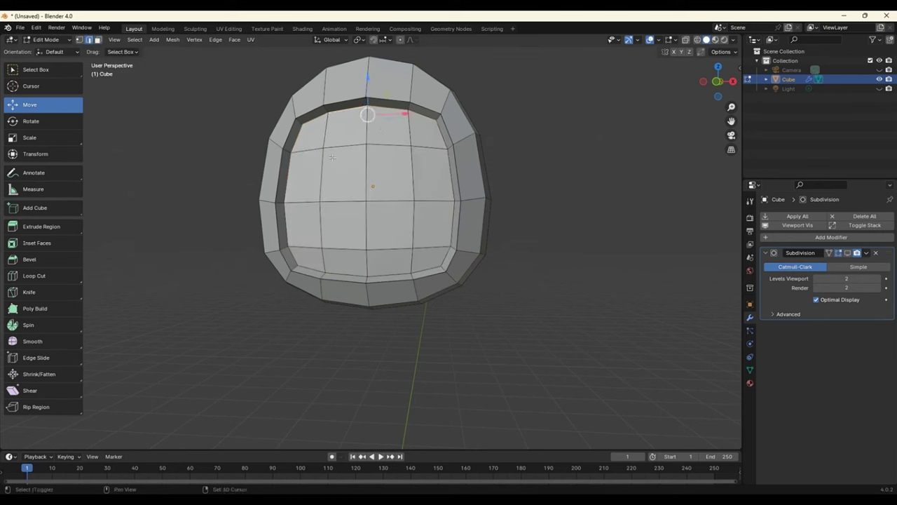
{"action": "left_click", "coordinate": [290, 173], "text": "alt+shift"}
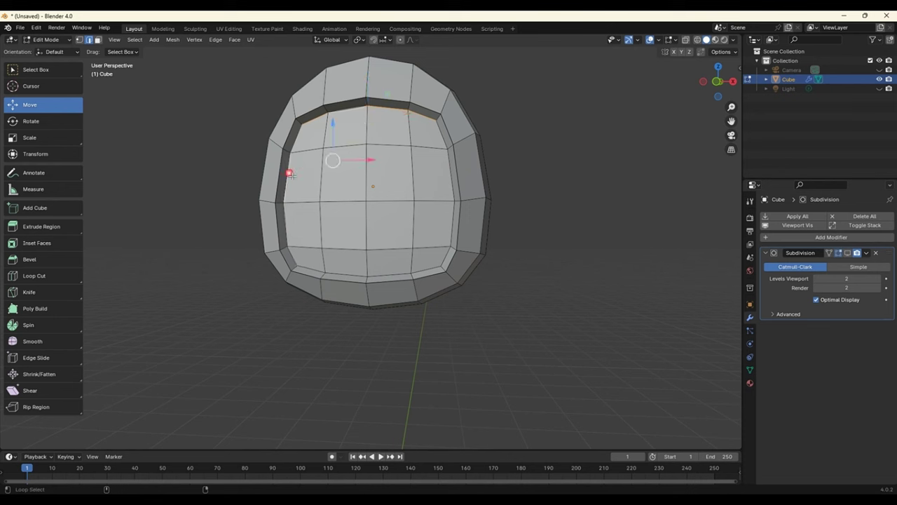
{"action": "left_click", "coordinate": [340, 277], "text": "alt+shift"}
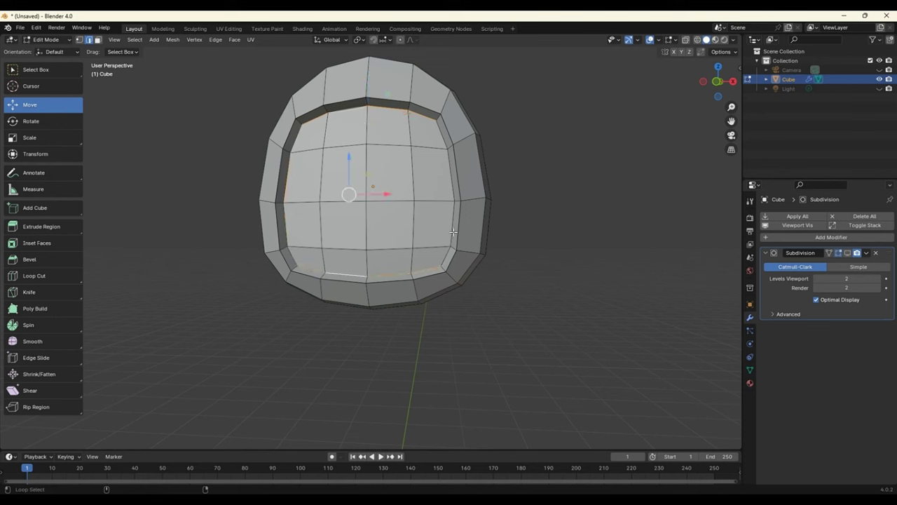
{"action": "left_click", "coordinate": [453, 232], "text": "alt+shift"}
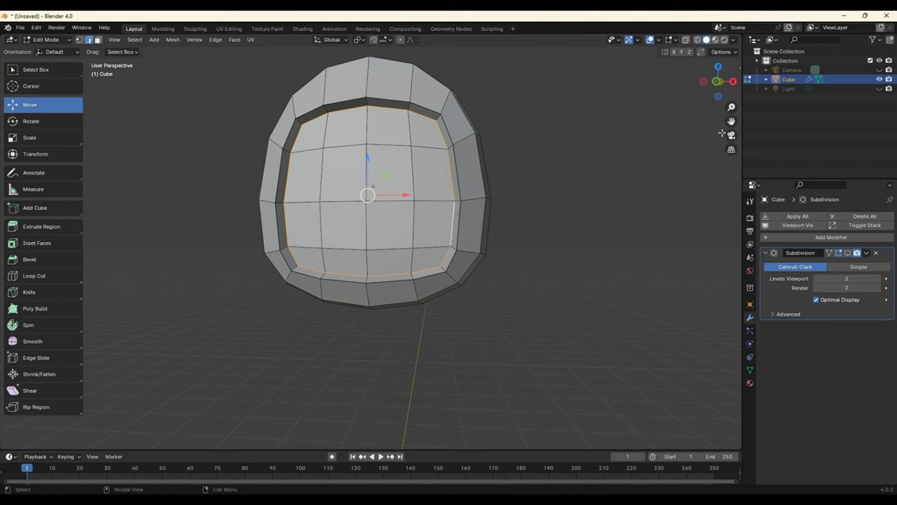
{"action": "left_click", "coordinate": [739, 68]}
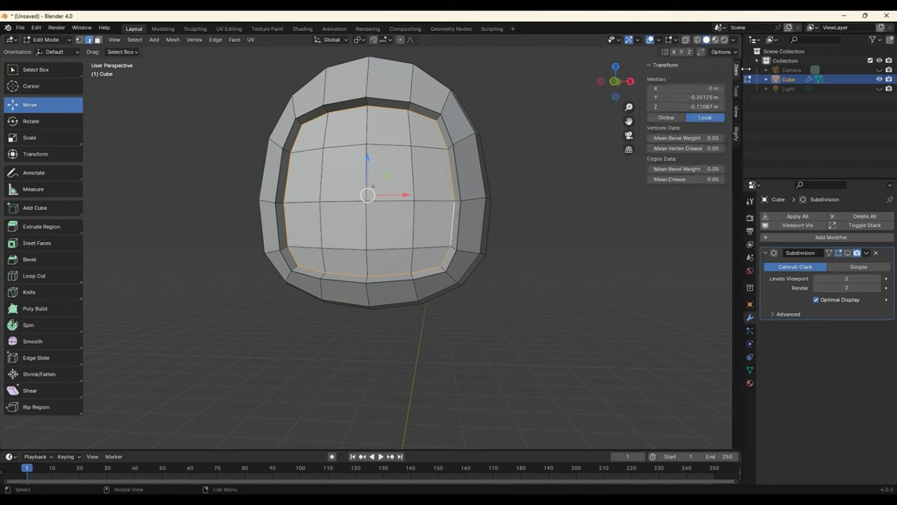
{"action": "left_click", "coordinate": [690, 63]}
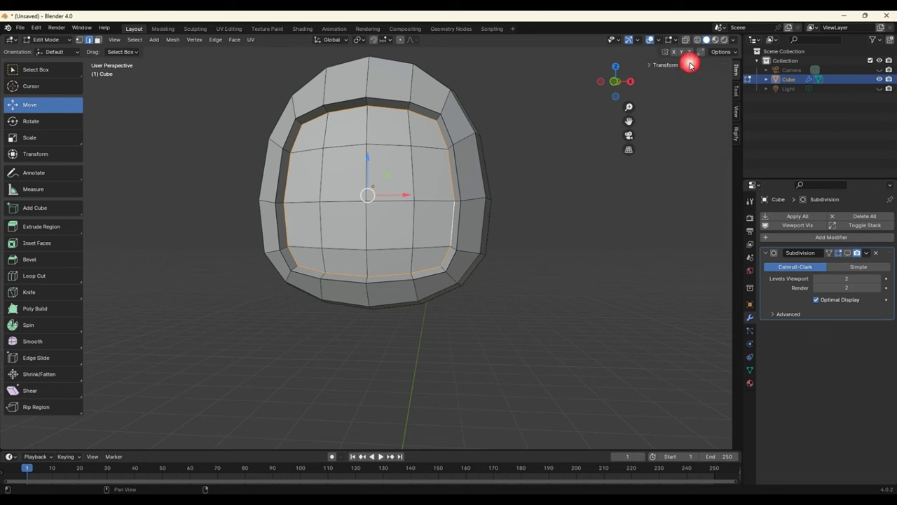
{"action": "left_click", "coordinate": [687, 104]}
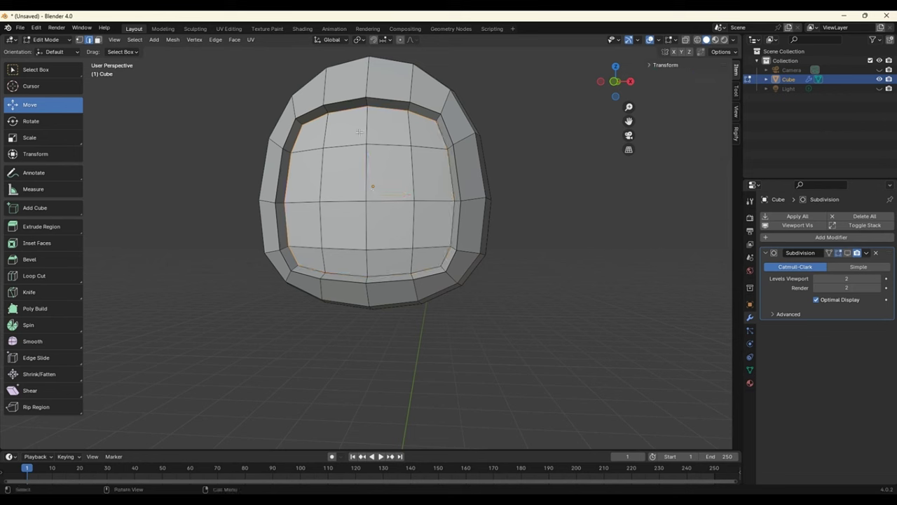
{"action": "left_click", "coordinate": [381, 106]}
{"action": "left_click", "coordinate": [353, 113], "text": "alt"}
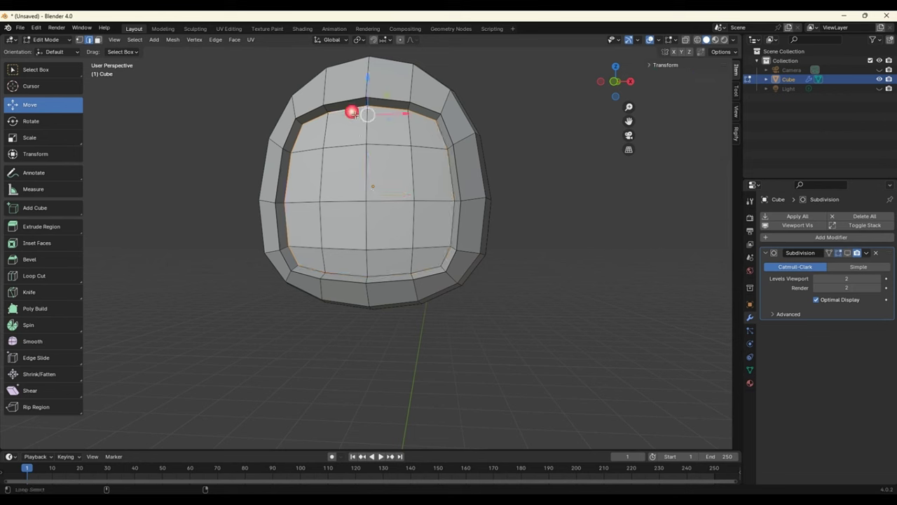
{"action": "left_click", "coordinate": [295, 221], "text": "alt"}
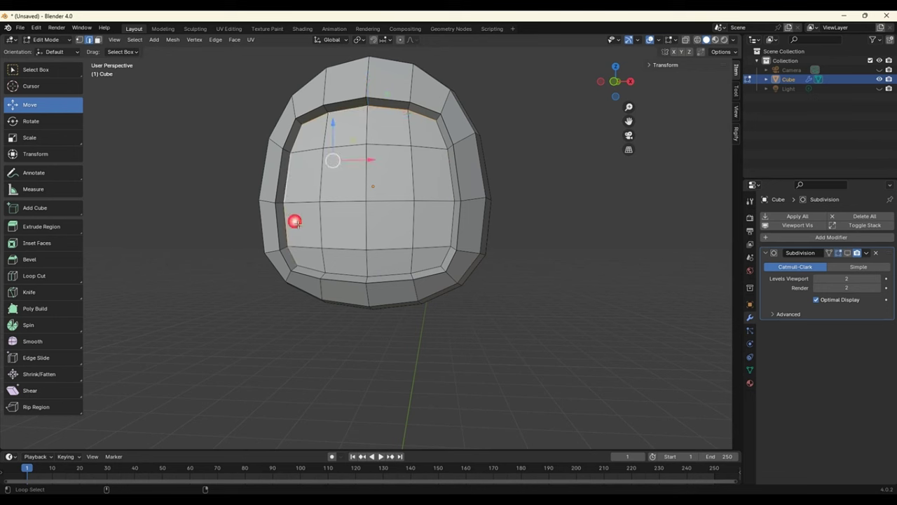
{"action": "left_click", "coordinate": [344, 275], "text": "alt+shift"}
{"action": "left_click", "coordinate": [456, 227], "text": "alt+shift"}
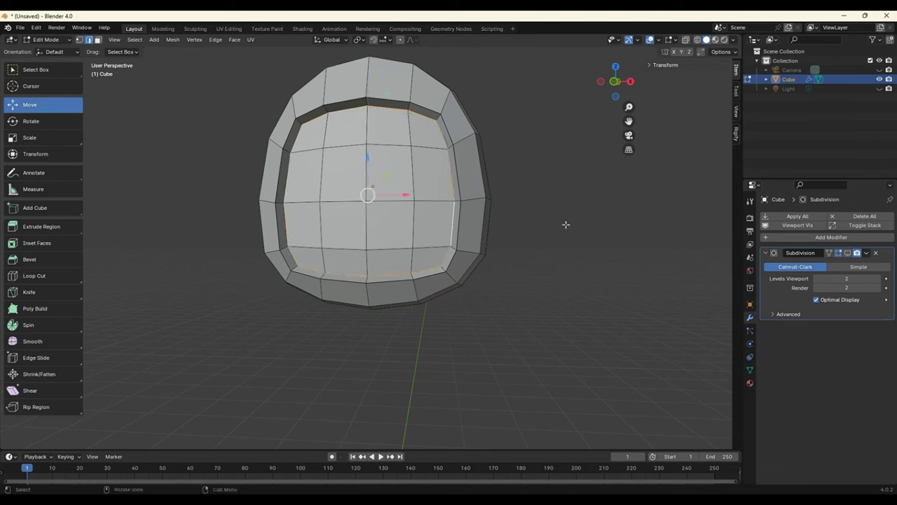
- Set the Mean Crease of the selected rim edges to 1.00 in the sidebar
{"action": "key", "text": "n"}
{"action": "key", "text": "n"}
{"action": "key", "text": "n"}
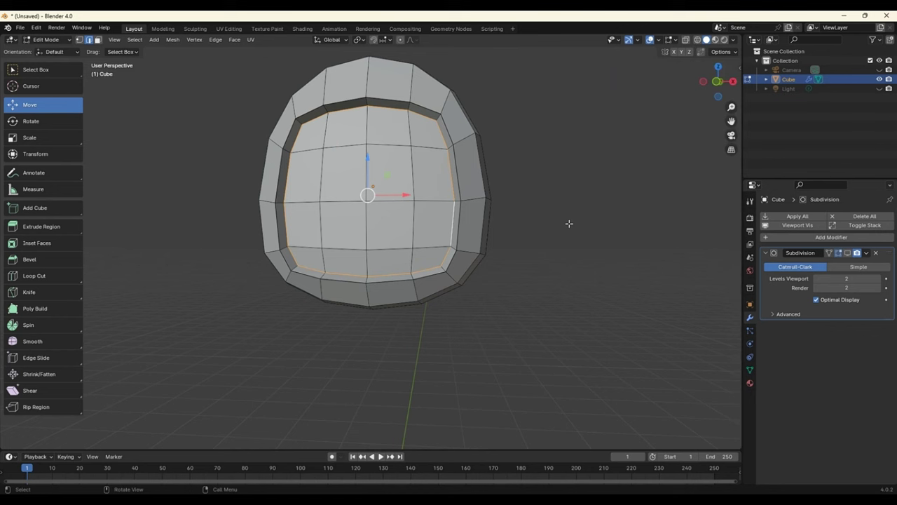
{"action": "key", "text": "n"}
{"action": "key", "text": "n"}
{"action": "key", "text": "n"}
{"action": "left_click", "coordinate": [666, 65]}
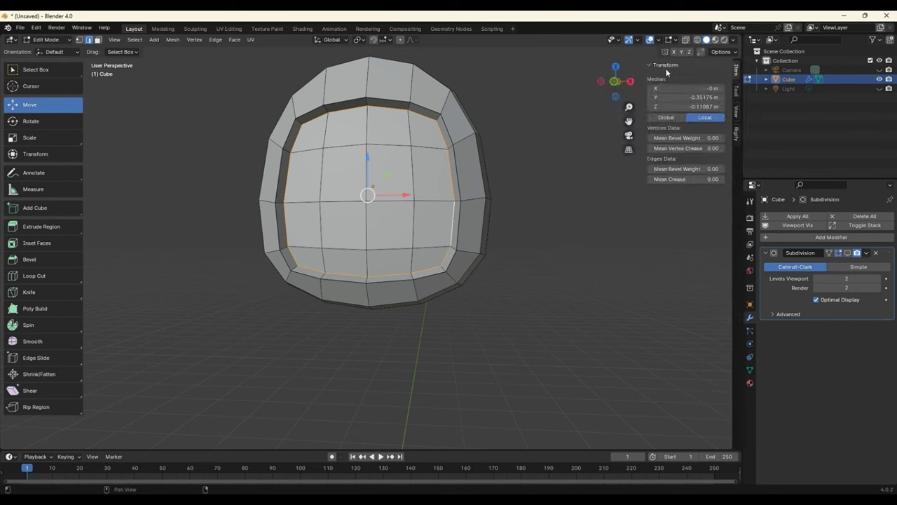
{"action": "left_click", "coordinate": [701, 181]}
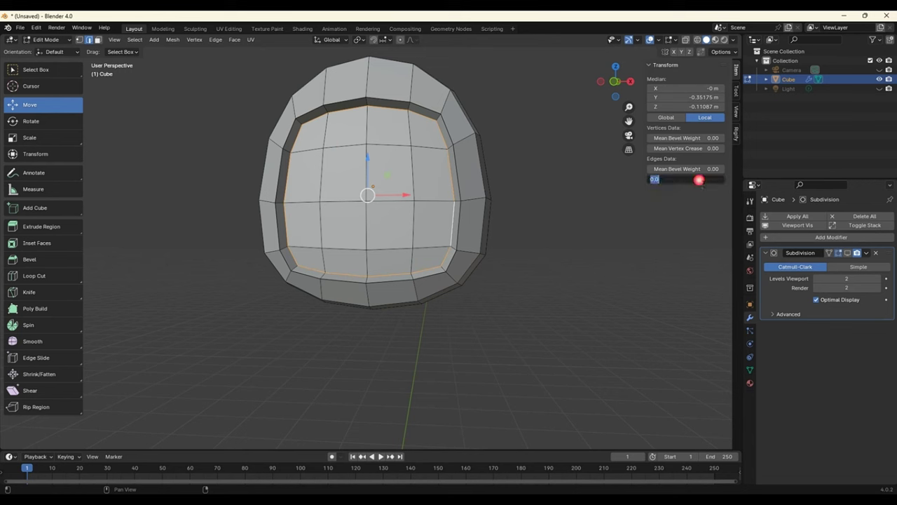
{"action": "type", "text": "1"}
{"action": "key", "text": "Return"}
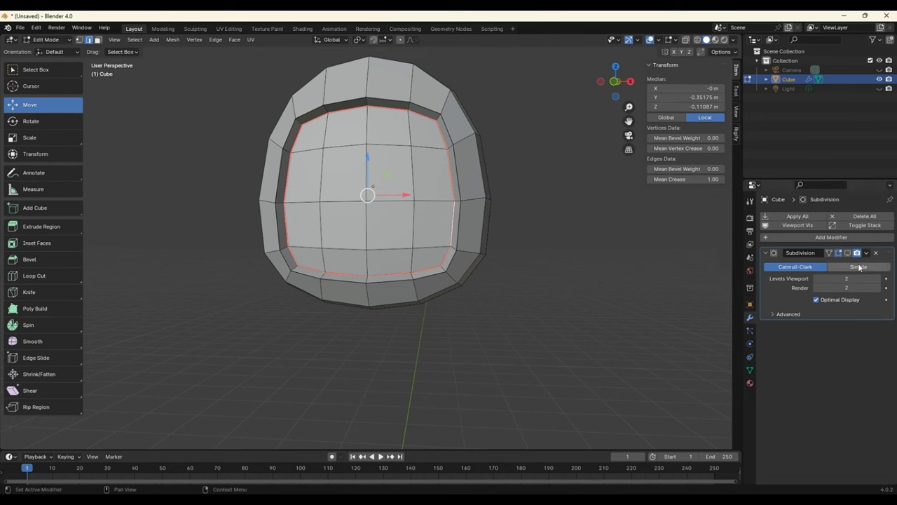
- Show subdivision in edit mode again, deselect all edges, and return to Object Mode
{"action": "left_click", "coordinate": [848, 254]}
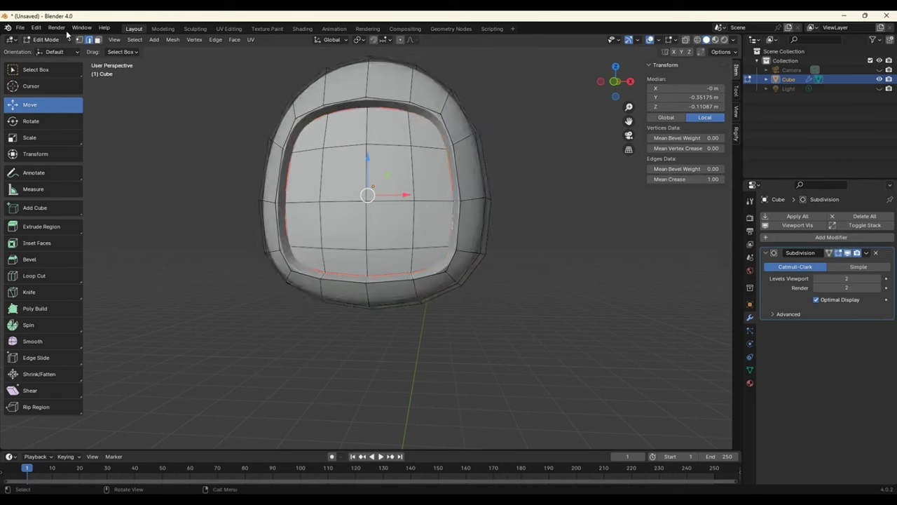
{"action": "left_click", "coordinate": [163, 109]}
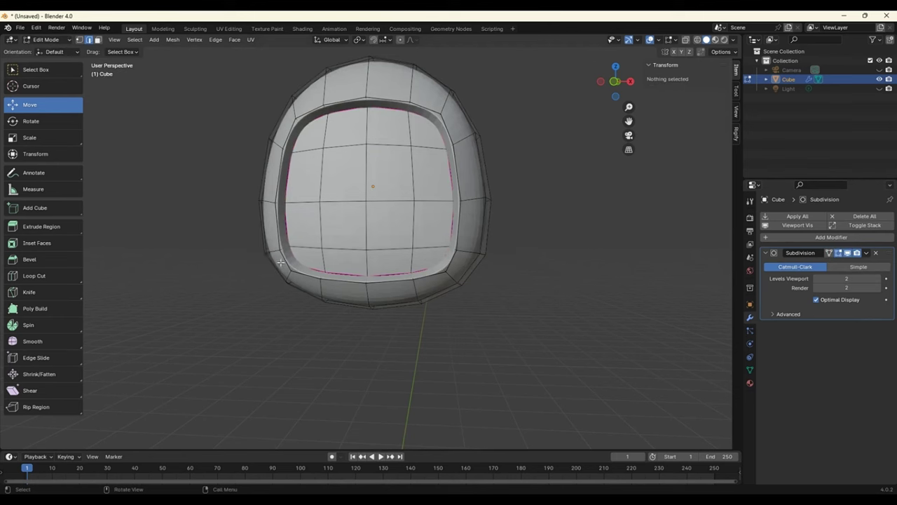
{"action": "key", "text": "Tab"}
- Rename the Cube object to 'Face' in the Outliner
{"action": "middle_click_drag", "start_coordinate": [489, 312], "coordinate": [497, 260]}
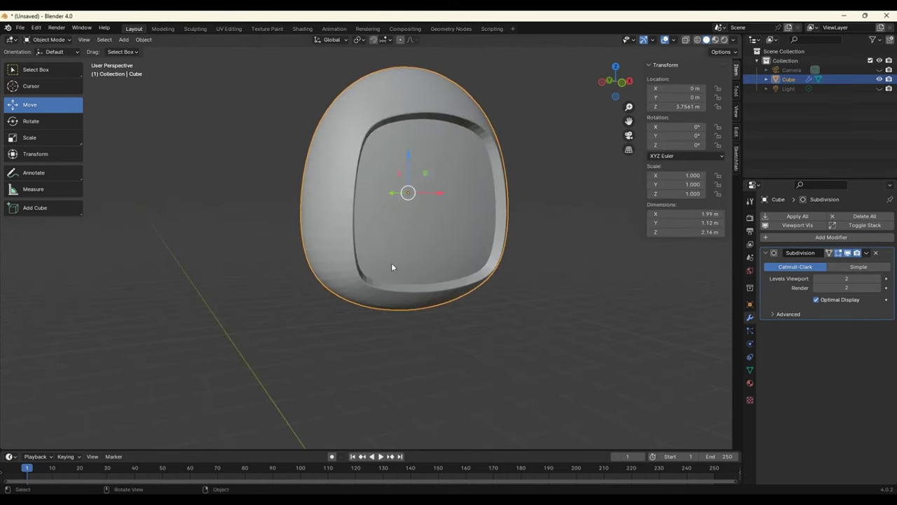
{"action": "mouse_move", "coordinate": [499, 166]}
{"action": "middle_mouse_down"}
{"action": "mouse_move", "coordinate": [527, 281]}
{"action": "mouse_move", "coordinate": [474, 299]}
{"action": "middle_mouse_up"}
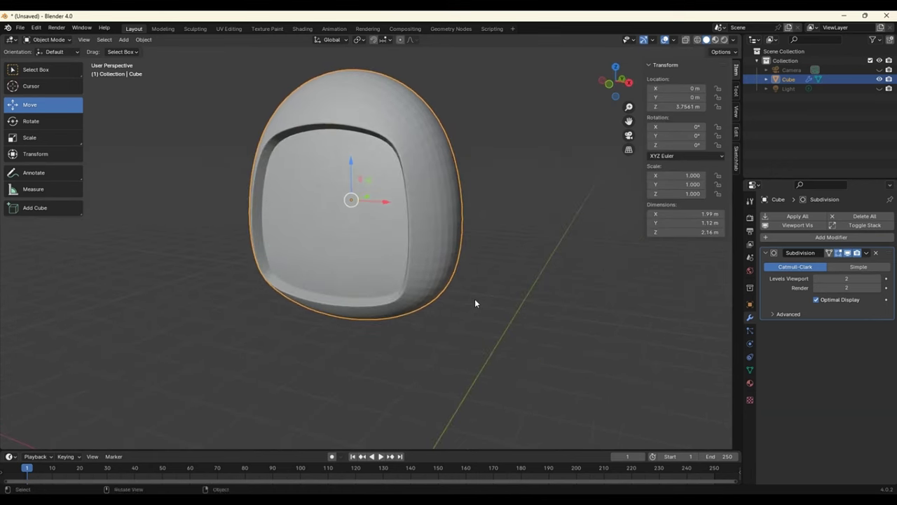
{"action": "double_click", "coordinate": [788, 79]}
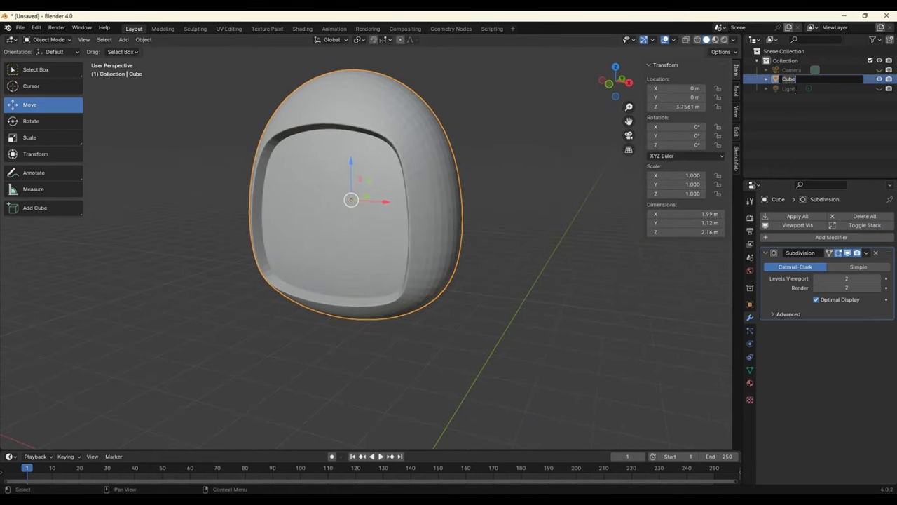
{"action": "type", "text": "Face"}
{"action": "key", "text": "Return"}
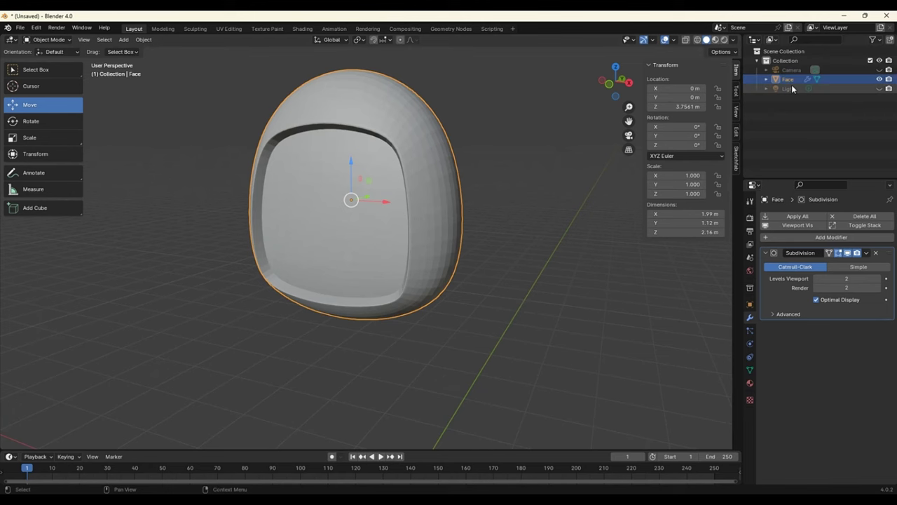
{"action": "mouse_move", "coordinate": [354, 329]}
{"action": "middle_mouse_down"}
{"action": "mouse_move", "coordinate": [420, 351]}
{"action": "mouse_move", "coordinate": [370, 309]}
{"action": "mouse_move", "coordinate": [369, 325]}
{"action": "middle_mouse_up"}
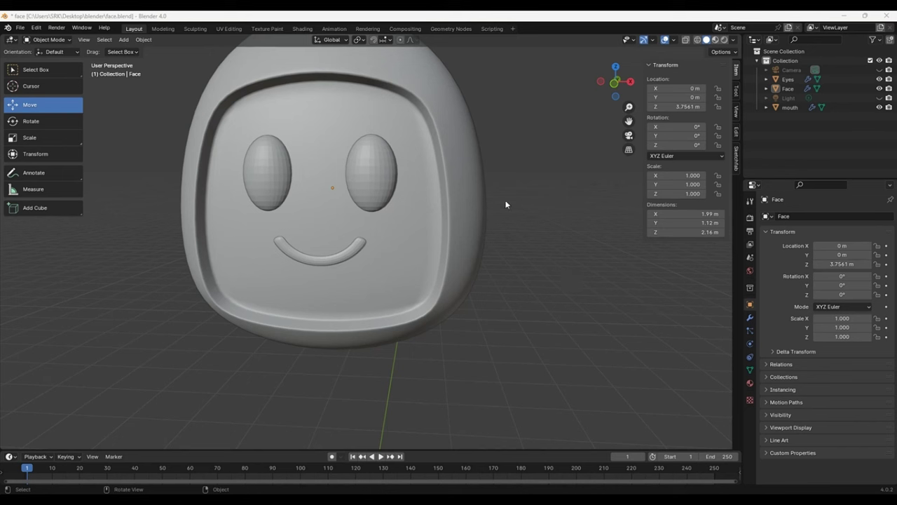
- Give the Face object a material named 'Base color' with a blue base colour
{"action": "left_click", "coordinate": [476, 170]}
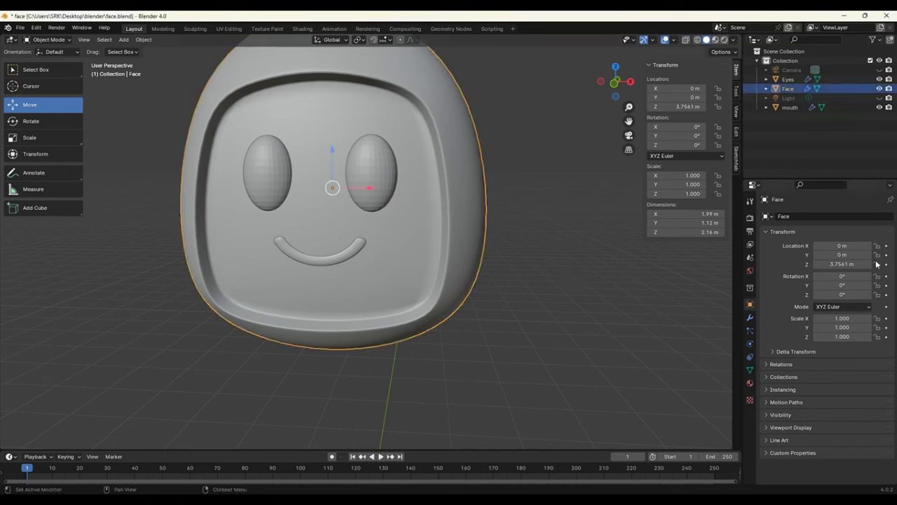
{"action": "left_click", "coordinate": [750, 385]}
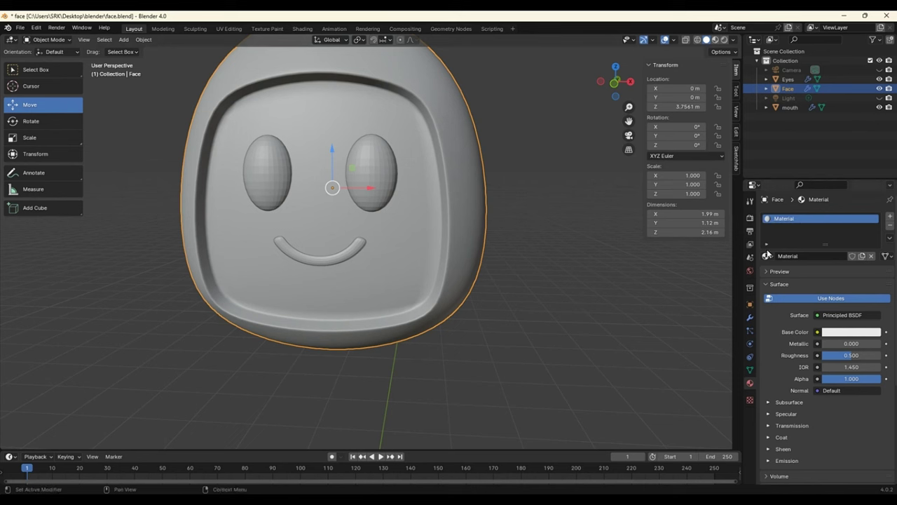
{"action": "double_click", "coordinate": [806, 256]}
{"action": "type", "text": "Base color"}
{"action": "key", "text": "Return"}
{"action": "left_click", "coordinate": [842, 333]}
{"action": "left_click", "coordinate": [843, 196]}
{"action": "left_click_drag", "start_coordinate": [843, 196], "coordinate": [838, 193]}
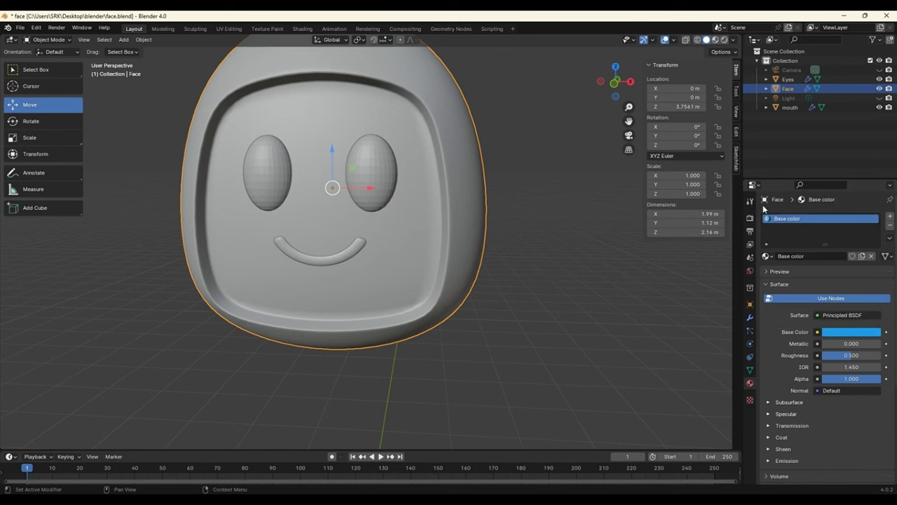
- Switch to Material Preview shading and lower the material's Roughness to 0
{"action": "left_click", "coordinate": [715, 39]}
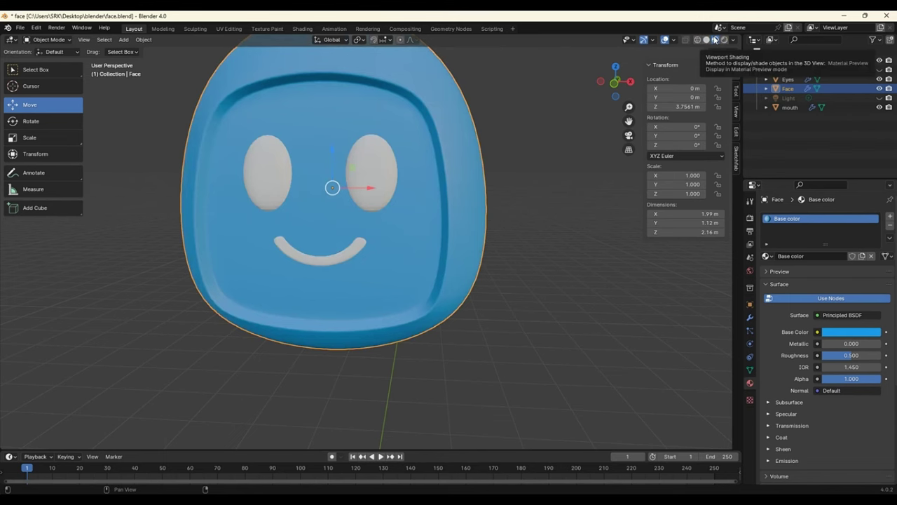
{"action": "mouse_move", "coordinate": [537, 249]}
{"action": "middle_mouse_down"}
{"action": "mouse_move", "coordinate": [515, 260]}
{"action": "mouse_move", "coordinate": [545, 246]}
{"action": "middle_mouse_up"}
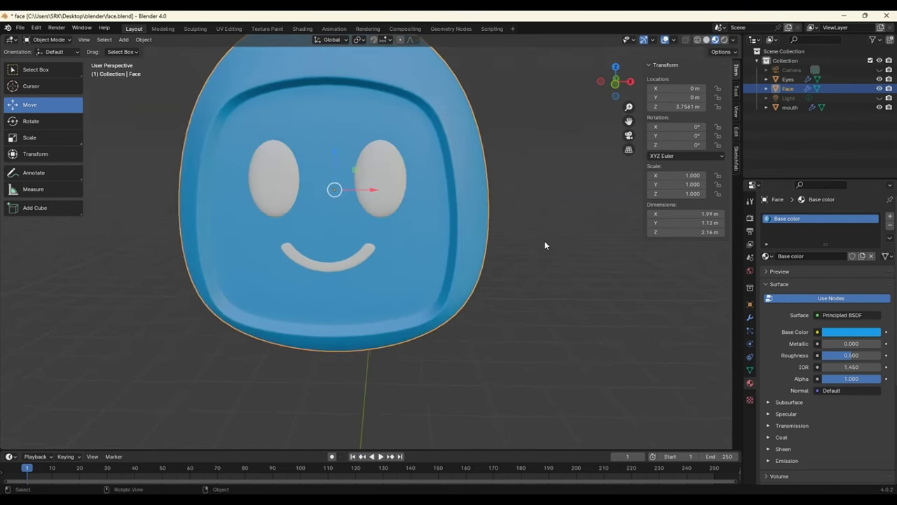
{"action": "scroll", "coordinate": [545, 245], "scroll_direction": "down", "scroll_amount": 1}
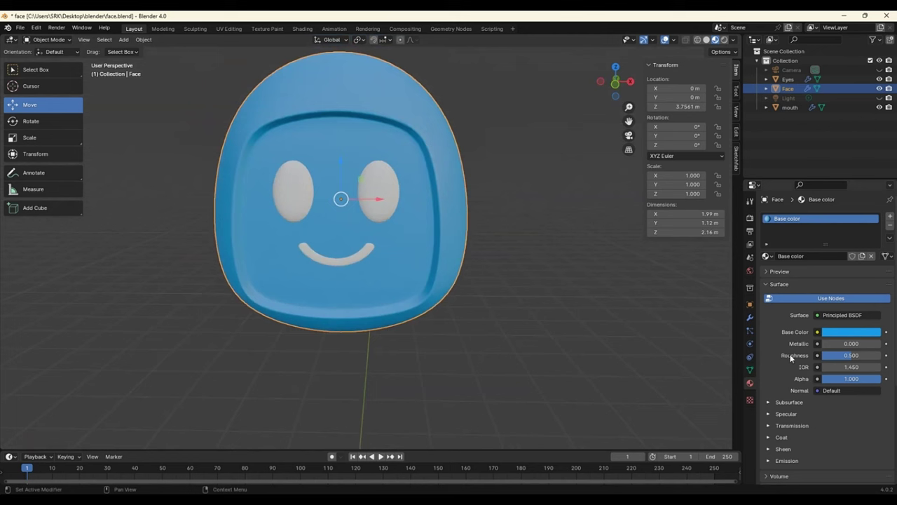
{"action": "left_click_drag", "start_coordinate": [857, 356], "coordinate": [822, 356]}
{"action": "middle_click_drag", "start_coordinate": [586, 334], "coordinate": [337, 84]}
- Apply Shade Smooth to the head
{"action": "right_click", "coordinate": [336, 84]}
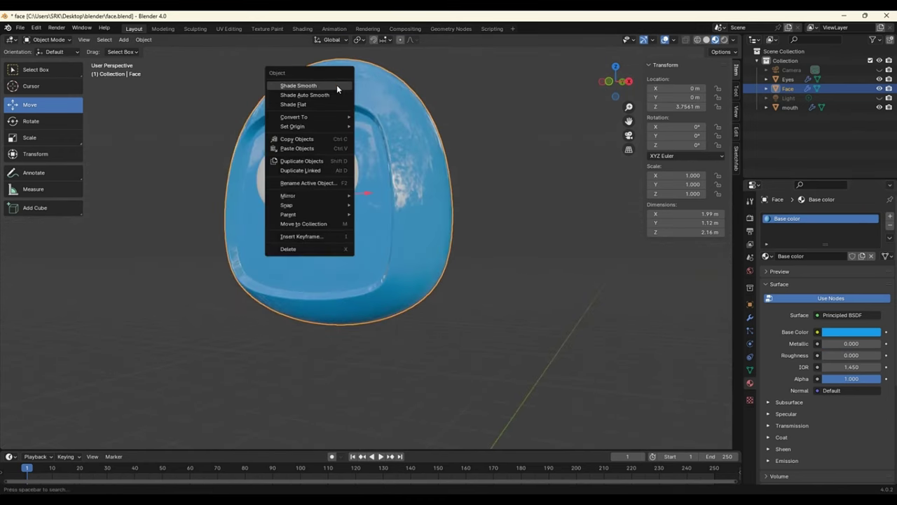
{"action": "left_click", "coordinate": [320, 87]}
{"action": "mouse_move", "coordinate": [425, 176]}
{"action": "middle_mouse_down"}
{"action": "mouse_move", "coordinate": [470, 207]}
{"action": "mouse_move", "coordinate": [453, 185]}
{"action": "middle_mouse_up"}
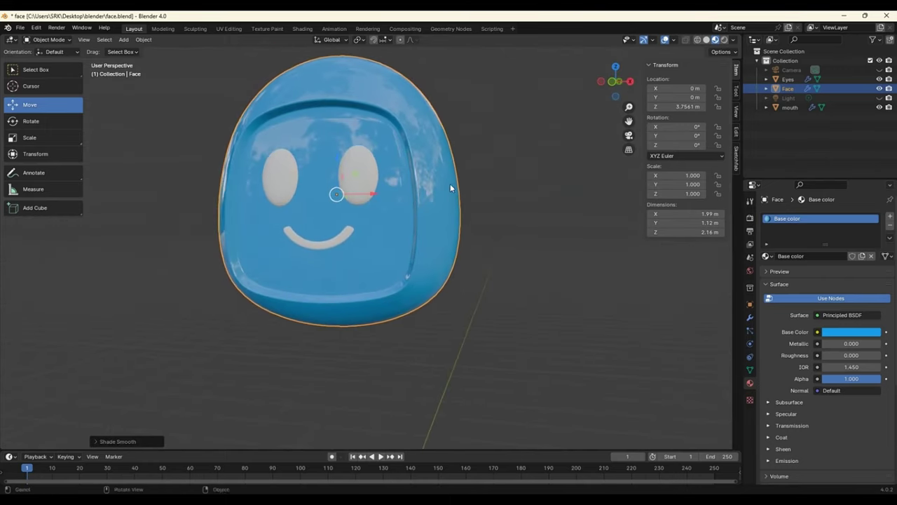
- Deepen the head's base colour to a more saturated blue
{"action": "left_click", "coordinate": [844, 331]}
{"action": "left_click", "coordinate": [837, 202]}
{"action": "left_click_drag", "start_coordinate": [837, 202], "coordinate": [838, 189]}
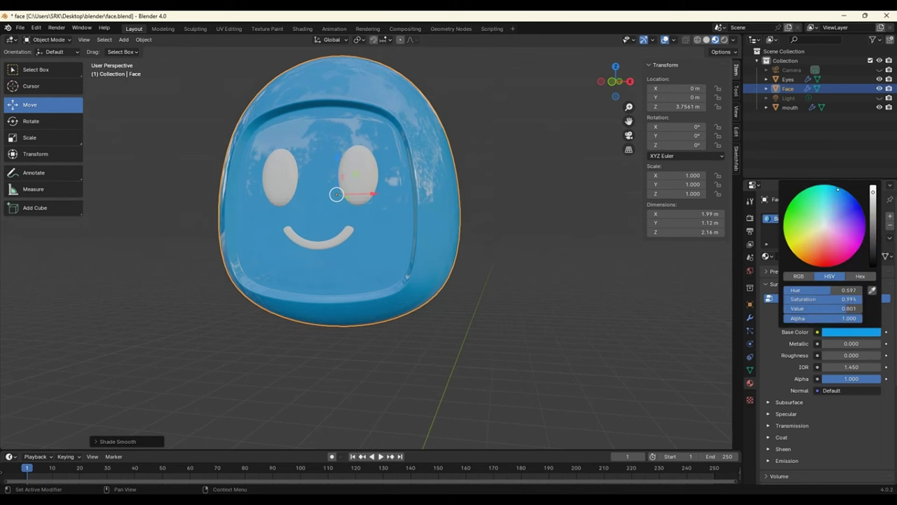
{"action": "left_click", "coordinate": [567, 327]}
{"action": "middle_click_drag", "start_coordinate": [565, 324], "coordinate": [543, 304]}
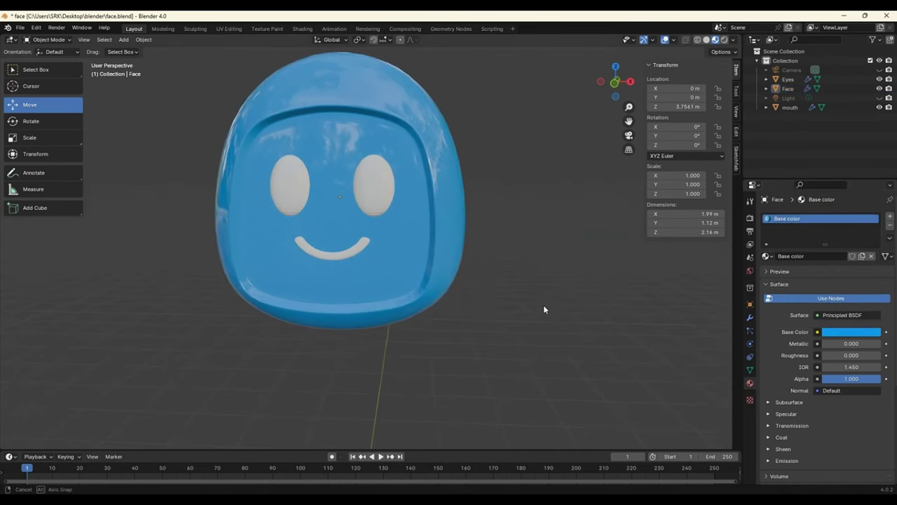
- Add a second material slot to the head with a new material named Face color
{"action": "left_click", "coordinate": [892, 218]}
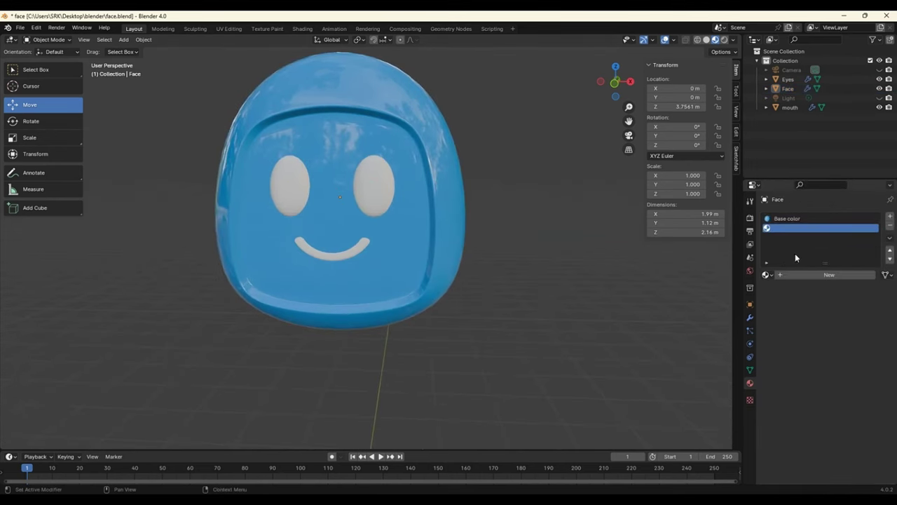
{"action": "left_click", "coordinate": [799, 273]}
{"action": "left_click", "coordinate": [794, 275]}
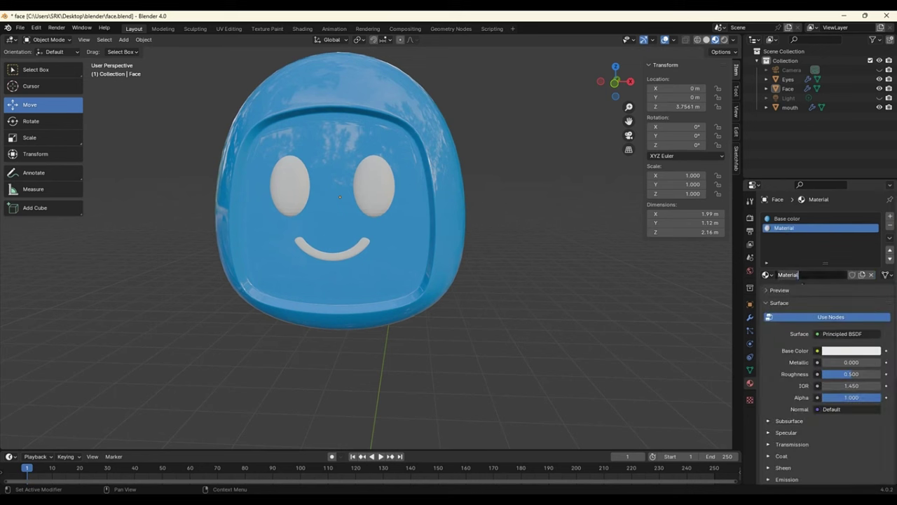
{"action": "type", "text": "FRace"}
{"action": "key", "text": "BackSpace"}
{"action": "key", "text": "Return"}
- In Edit Mode, select all the visor faces of the head, row by row
{"action": "key", "text": "Tab"}
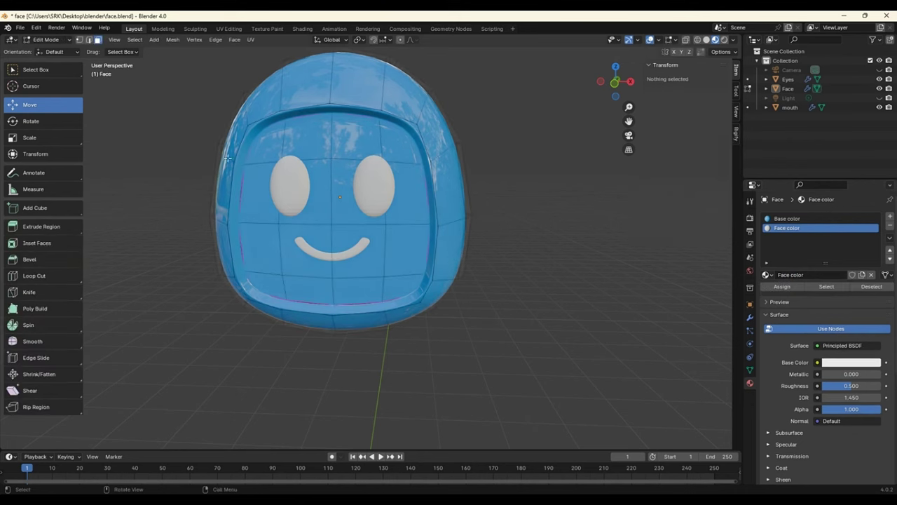
{"action": "left_click", "coordinate": [266, 151], "text": "shift"}
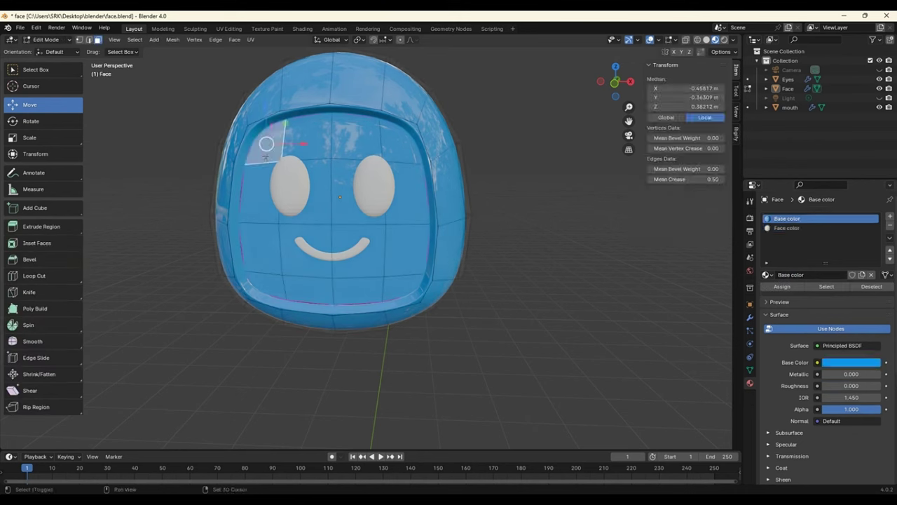
{"action": "left_click", "coordinate": [296, 149], "text": "shift"}
{"action": "left_click", "coordinate": [346, 148], "text": "shift"}
{"action": "left_click", "coordinate": [391, 150], "text": "shift"}
{"action": "left_click", "coordinate": [415, 202], "text": "shift"}
{"action": "left_click", "coordinate": [367, 206], "text": "shift"}
{"action": "left_click", "coordinate": [304, 209], "text": "shift"}
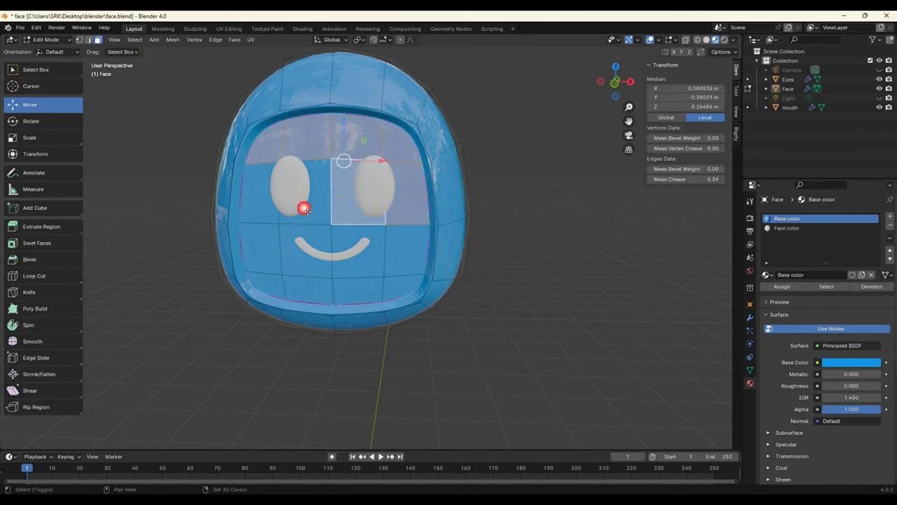
{"action": "left_click", "coordinate": [304, 208], "text": "shift"}
{"action": "left_click", "coordinate": [256, 197], "text": "shift"}
{"action": "left_click", "coordinate": [272, 256], "text": "shift"}
{"action": "left_click", "coordinate": [305, 263], "text": "shift"}
{"action": "left_click", "coordinate": [359, 269], "text": "shift"}
{"action": "left_click", "coordinate": [408, 268], "text": "shift"}
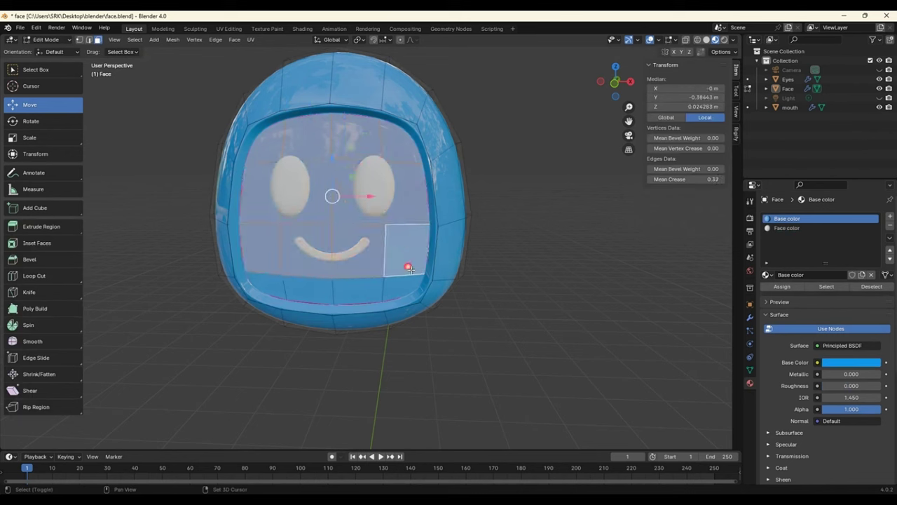
{"action": "left_click", "coordinate": [413, 291], "text": "shift"}
{"action": "left_click", "coordinate": [355, 293], "text": "shift"}
{"action": "left_click", "coordinate": [310, 294], "text": "shift"}
{"action": "left_click", "coordinate": [267, 287], "text": "shift"}
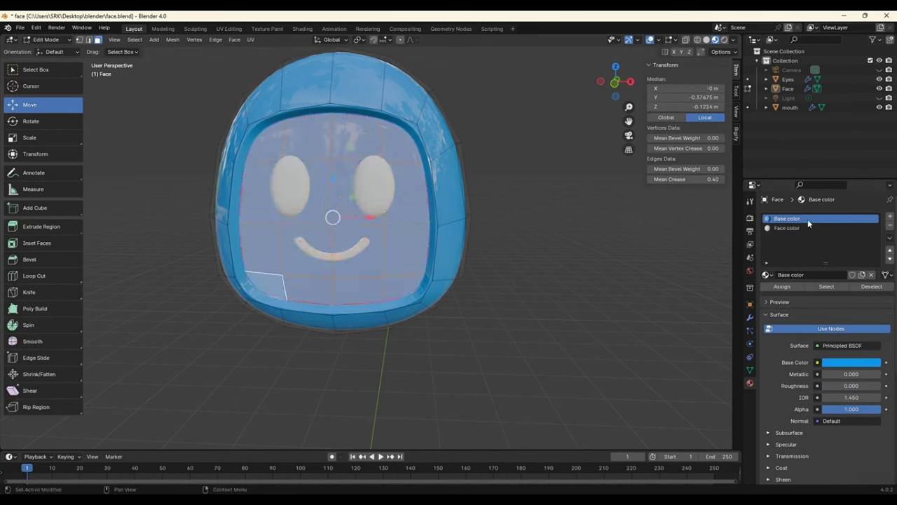
- Make Face color black, assign it to the selected visor faces, and return to Object Mode
{"action": "left_click", "coordinate": [788, 228]}
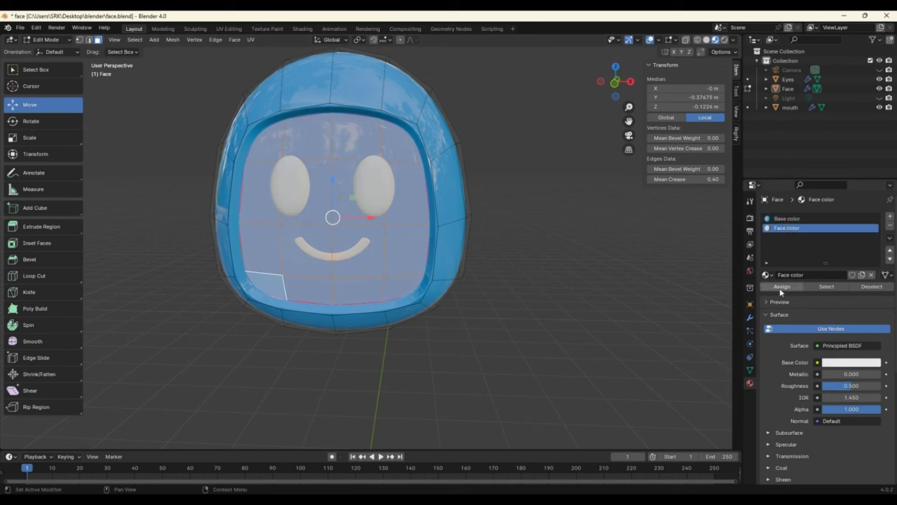
{"action": "left_click", "coordinate": [844, 363]}
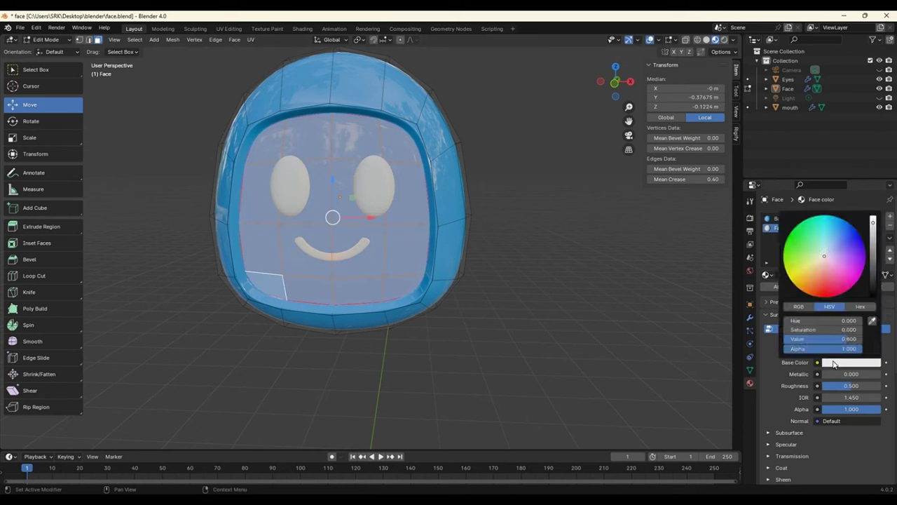
{"action": "left_click_drag", "start_coordinate": [875, 259], "coordinate": [874, 296]}
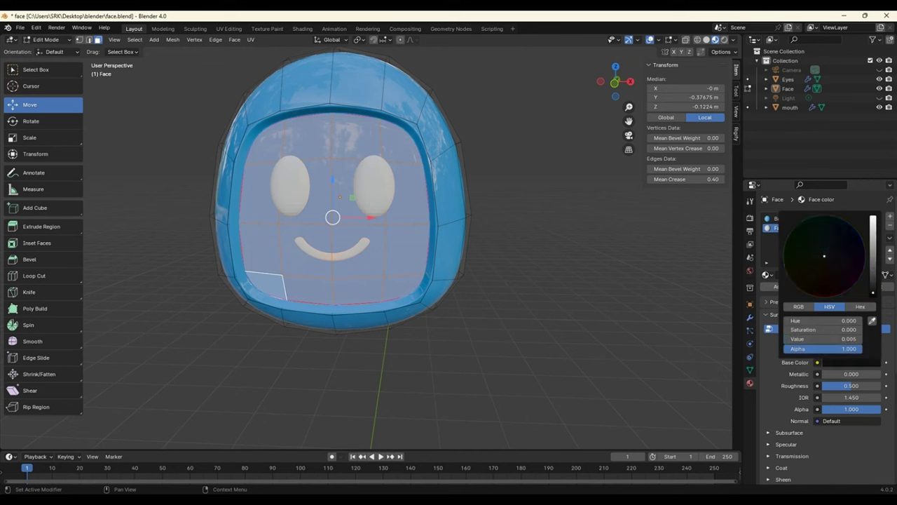
{"action": "left_click", "coordinate": [783, 287]}
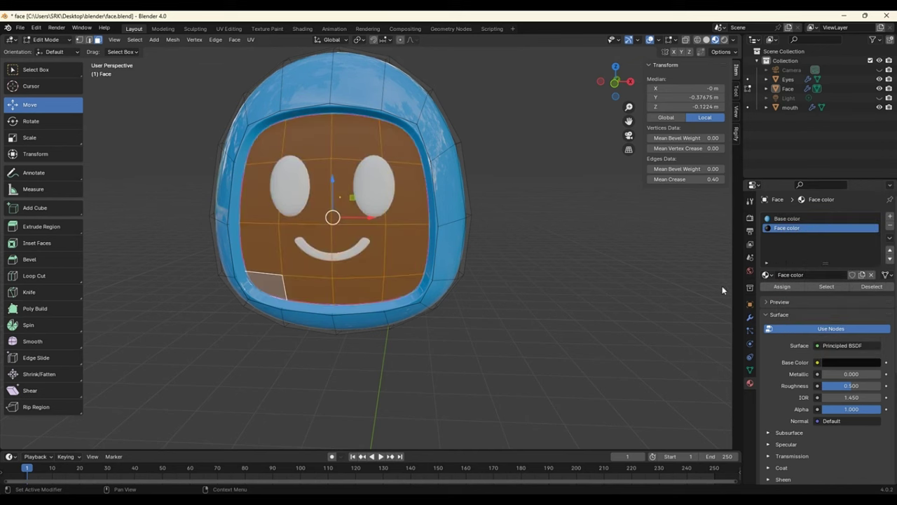
{"action": "key", "text": "Tab"}
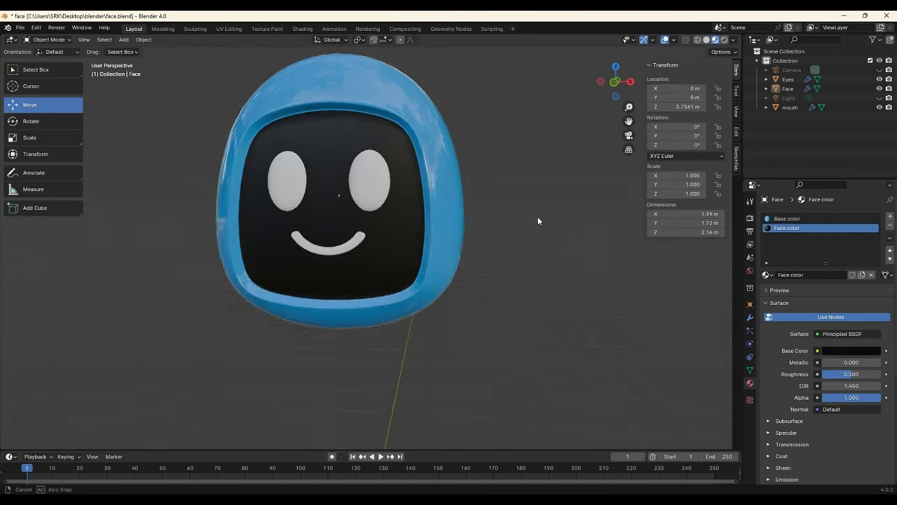
- Select the Face object and set its Face color material roughness to 0.138
{"action": "mouse_move", "coordinate": [537, 220]}
{"action": "middle_mouse_down"}
{"action": "mouse_move", "coordinate": [515, 174]}
{"action": "mouse_move", "coordinate": [559, 219]}
{"action": "mouse_move", "coordinate": [410, 246]}
{"action": "middle_mouse_up"}
{"action": "left_click", "coordinate": [404, 246]}
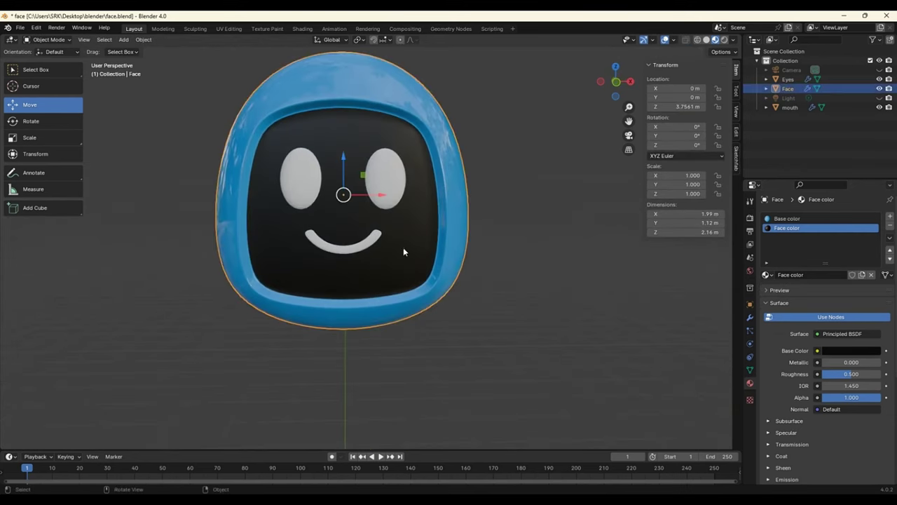
{"action": "left_click_drag", "start_coordinate": [851, 374], "coordinate": [830, 374]}
{"action": "mouse_move", "coordinate": [517, 311]}
{"action": "middle_mouse_down"}
{"action": "mouse_move", "coordinate": [460, 247]}
{"action": "mouse_move", "coordinate": [481, 306]}
{"action": "mouse_move", "coordinate": [624, 325]}
{"action": "mouse_move", "coordinate": [500, 337]}
{"action": "mouse_move", "coordinate": [208, 279]}
{"action": "mouse_move", "coordinate": [516, 290]}
{"action": "mouse_move", "coordinate": [403, 319]}
{"action": "mouse_move", "coordinate": [354, 274]}
{"action": "middle_mouse_up"}
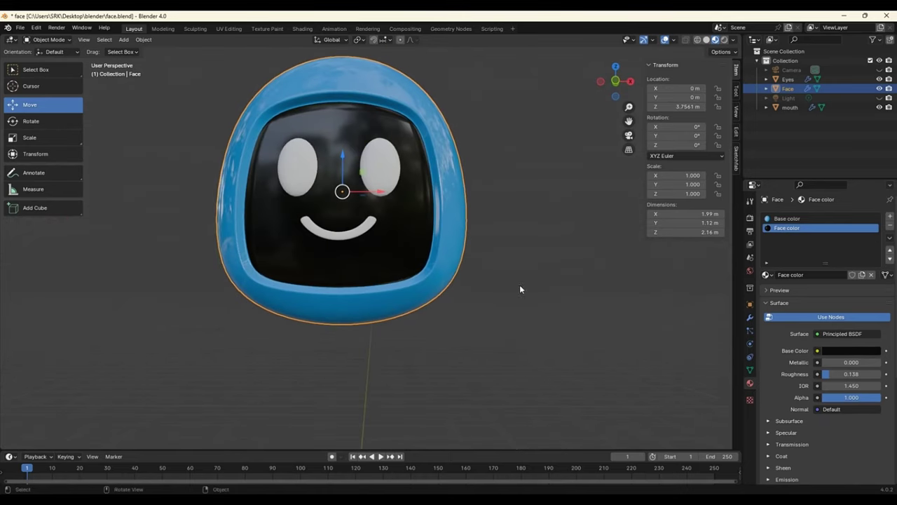
{"action": "mouse_move", "coordinate": [521, 291]}
{"action": "middle_mouse_down"}
{"action": "mouse_move", "coordinate": [511, 327]}
{"action": "mouse_move", "coordinate": [519, 278]}
{"action": "middle_mouse_up"}
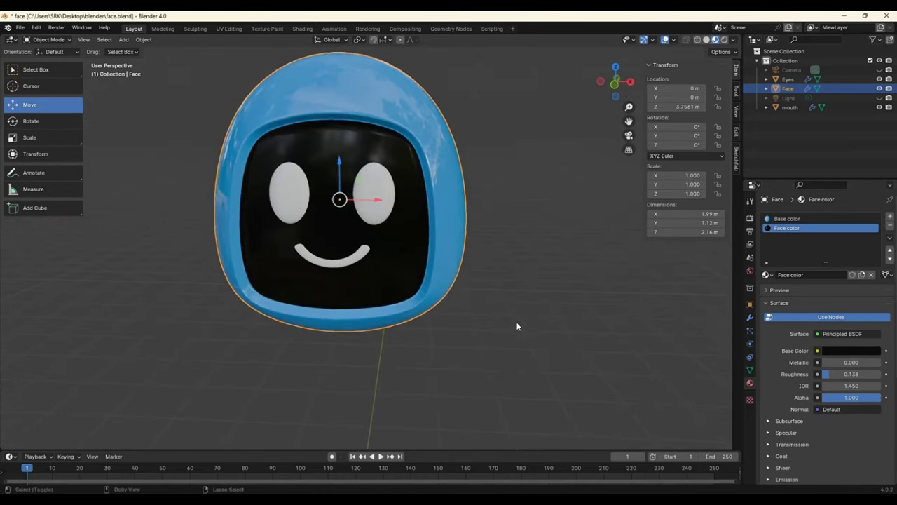
{"action": "left_click", "coordinate": [388, 169]}
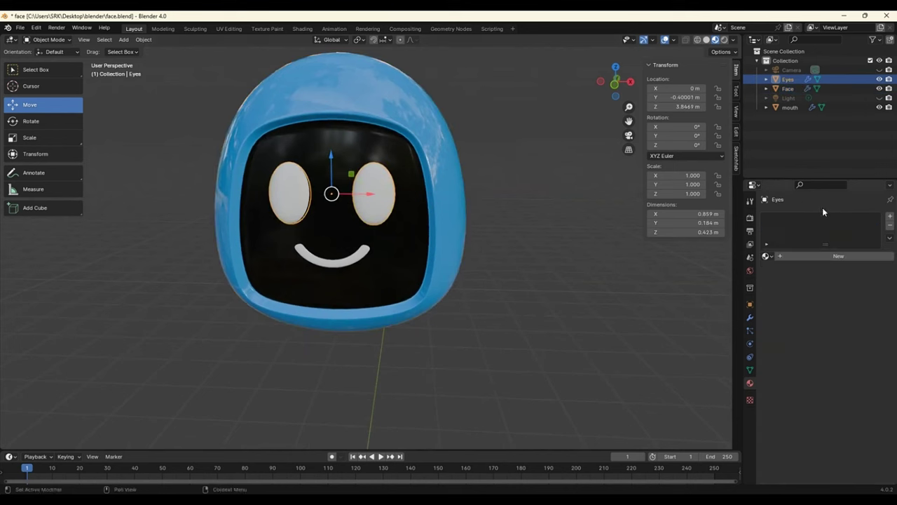
- Create a new material for the eyes named Lnes
{"action": "left_click", "coordinate": [801, 256]}
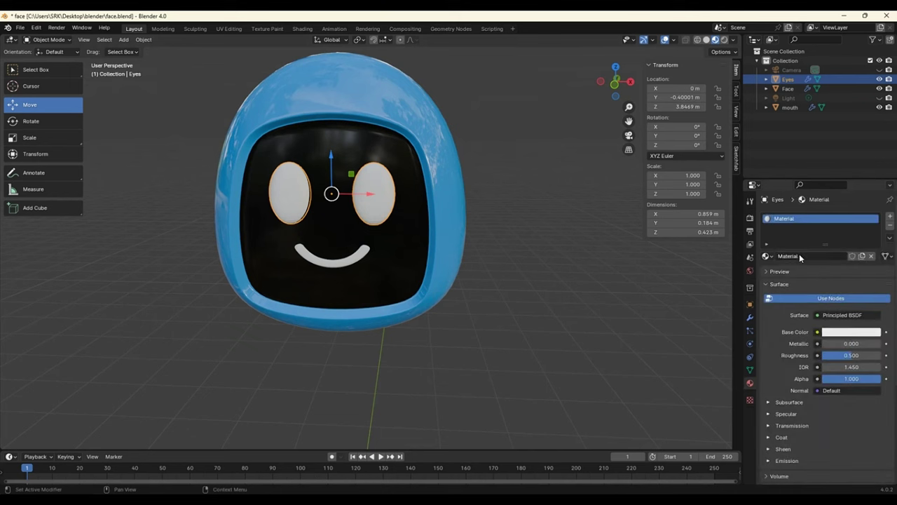
{"action": "double_click", "coordinate": [802, 257]}
{"action": "key", "text": "BackSpace"}
{"action": "key", "text": "Return"}
- Set the Lnes base colour to a warm, fully saturated yellow
{"action": "left_click", "coordinate": [852, 332]}
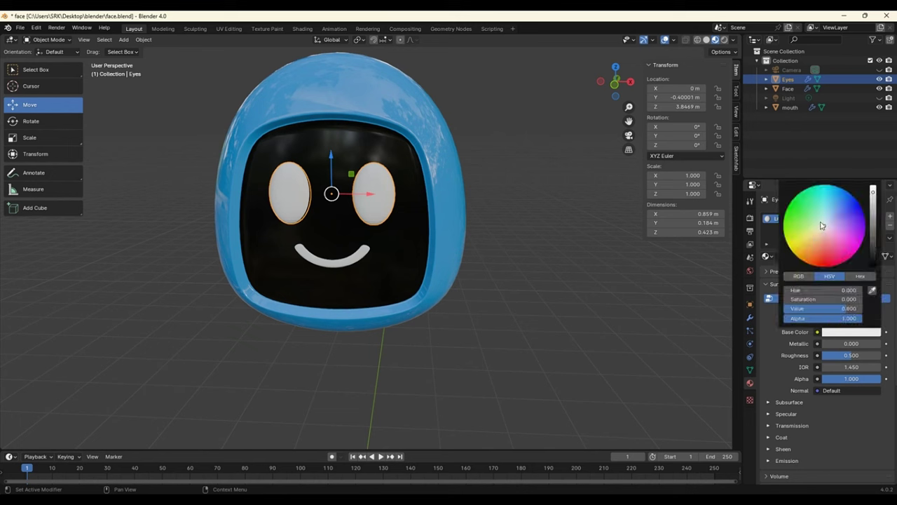
{"action": "left_click_drag", "start_coordinate": [824, 226], "coordinate": [798, 243]}
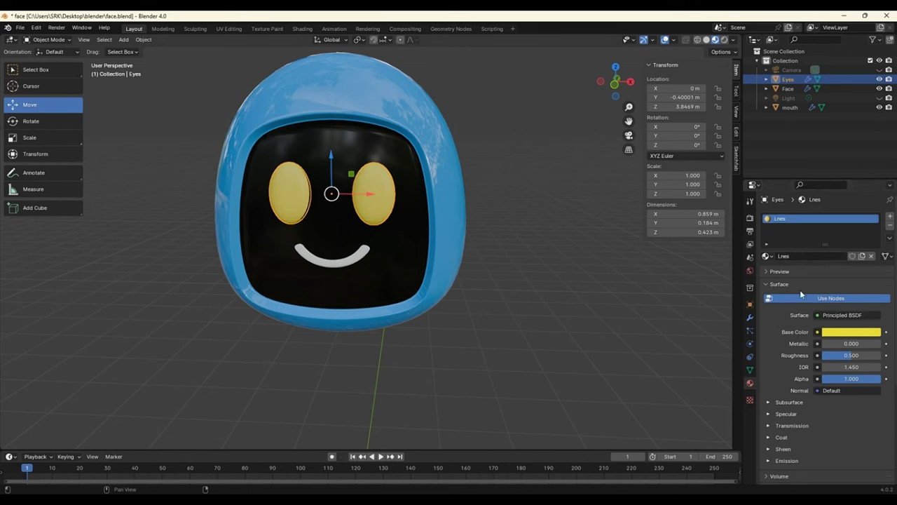
{"action": "left_click", "coordinate": [845, 333]}
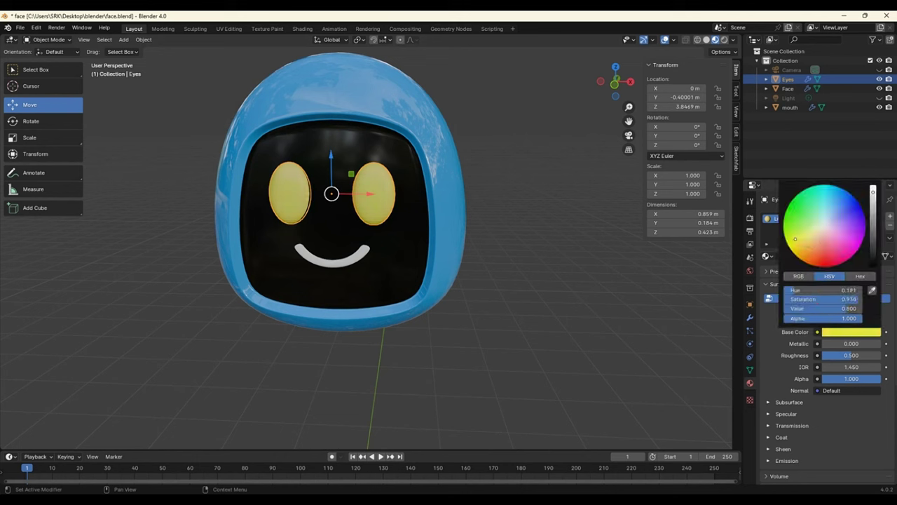
{"action": "mouse_move", "coordinate": [795, 239]}
{"action": "left_mouse_down"}
{"action": "mouse_move", "coordinate": [791, 250]}
{"action": "mouse_move", "coordinate": [796, 243]}
{"action": "left_mouse_up"}
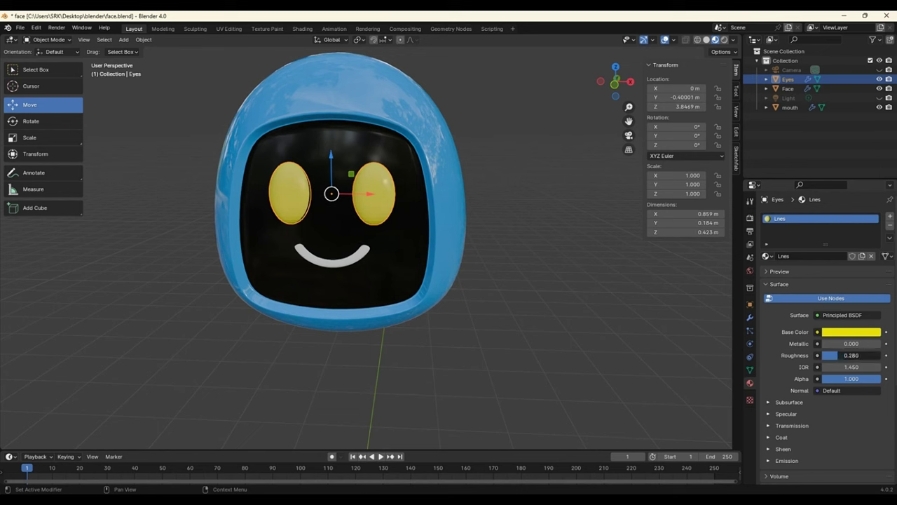
- Shade the eyes smooth
{"action": "right_click", "coordinate": [382, 179]}
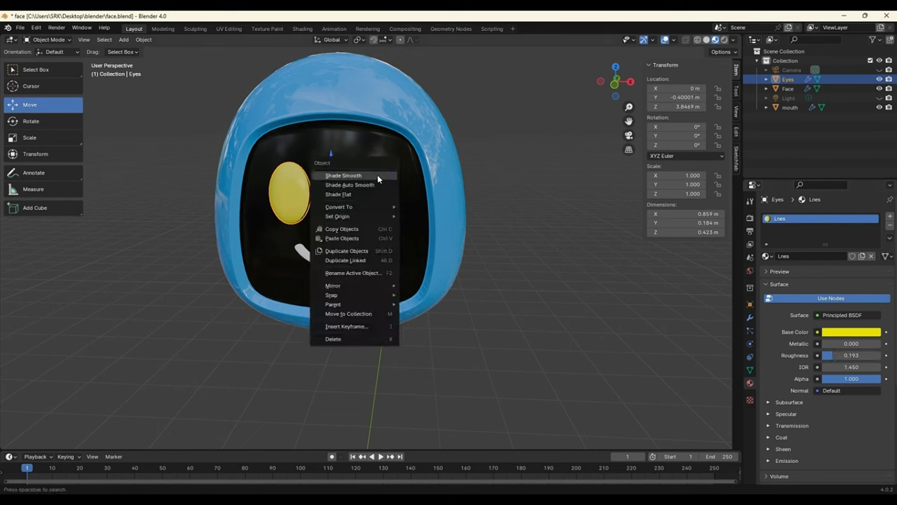
{"action": "left_click", "coordinate": [377, 179]}
{"action": "mouse_move", "coordinate": [536, 235]}
{"action": "middle_mouse_down"}
{"action": "mouse_move", "coordinate": [497, 226]}
{"action": "mouse_move", "coordinate": [543, 257]}
{"action": "middle_mouse_up"}
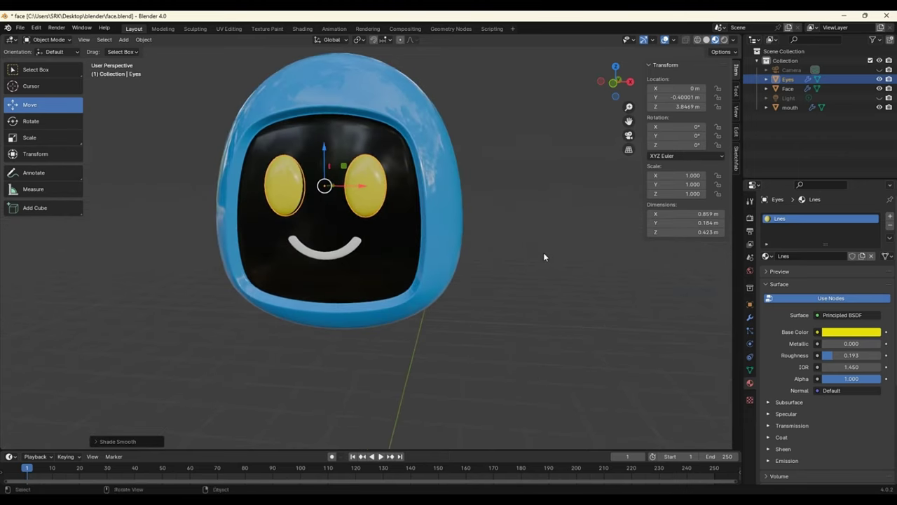
- Give the Lnes eye material a yellow emission colour
{"action": "scroll", "coordinate": [848, 346], "scroll_direction": "down", "scroll_amount": 2}
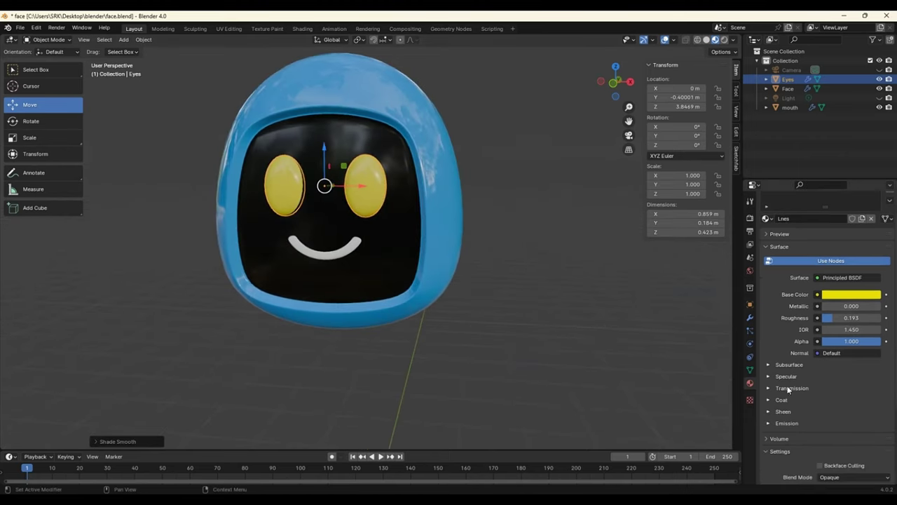
{"action": "left_click", "coordinate": [769, 420]}
{"action": "scroll", "coordinate": [837, 385], "scroll_direction": "down", "scroll_amount": 1}
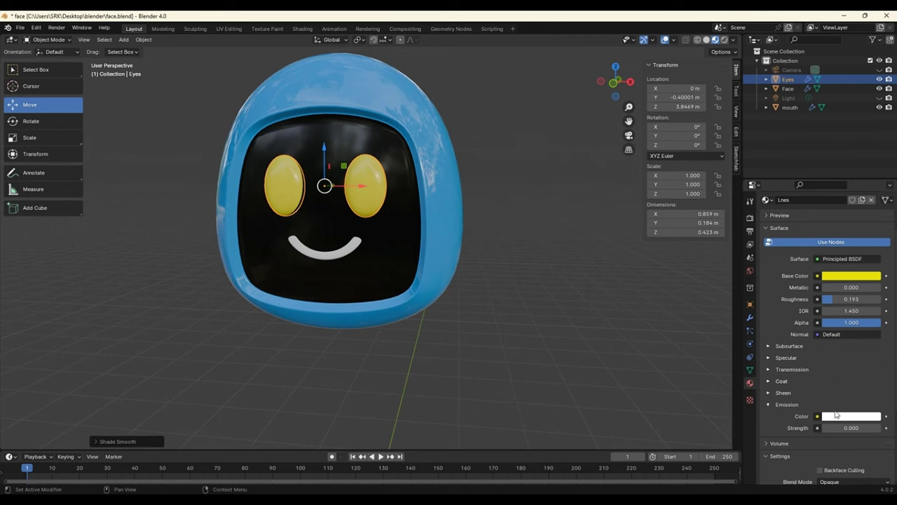
{"action": "left_click", "coordinate": [836, 416]}
{"action": "left_click_drag", "start_coordinate": [855, 330], "coordinate": [808, 324]}
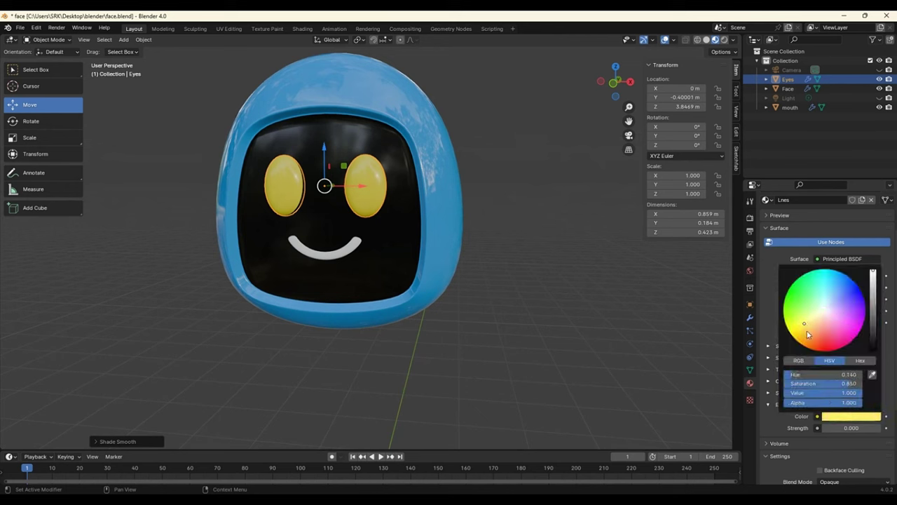
- Set the eye material's emission strength to 0.900, roughness 0.161 and metallic 0.268
{"action": "left_click_drag", "start_coordinate": [850, 427], "coordinate": [864, 428]}
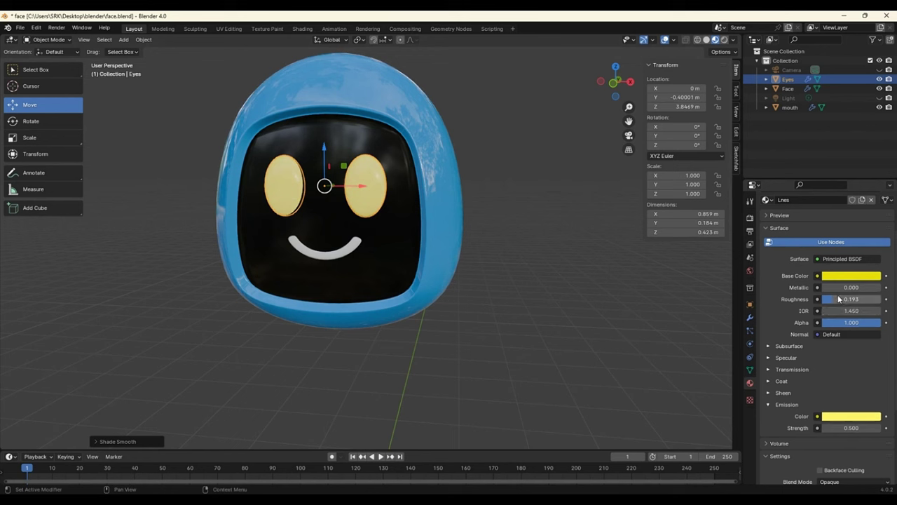
{"action": "left_click_drag", "start_coordinate": [834, 301], "coordinate": [828, 301]}
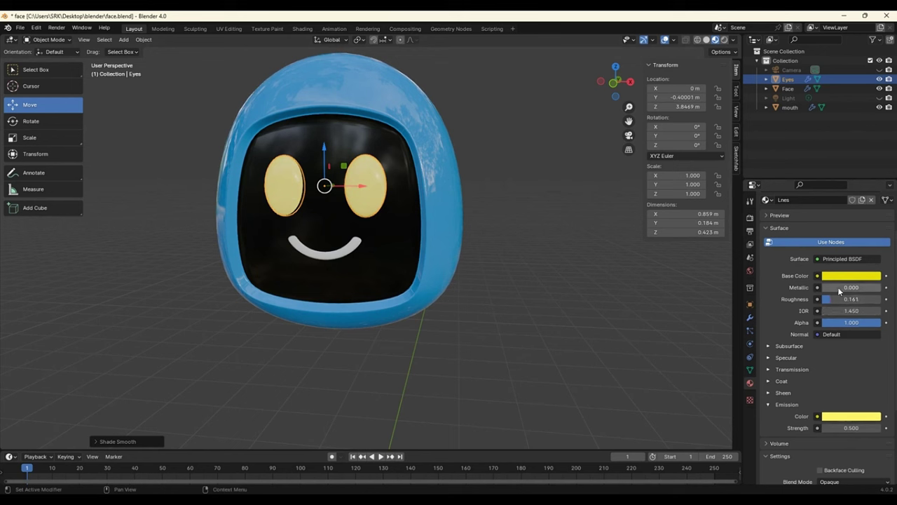
{"action": "left_click_drag", "start_coordinate": [834, 287], "coordinate": [841, 288]}
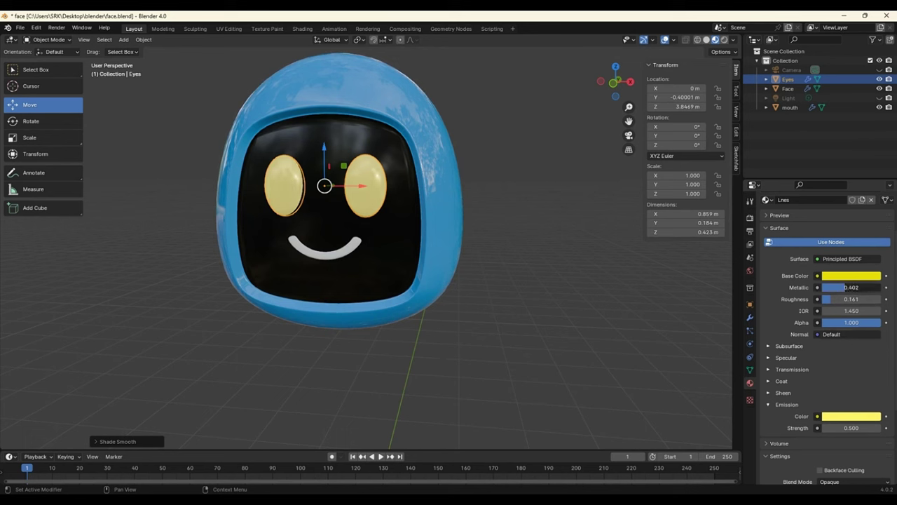
{"action": "scroll", "coordinate": [833, 377], "scroll_direction": "down", "scroll_amount": 2}
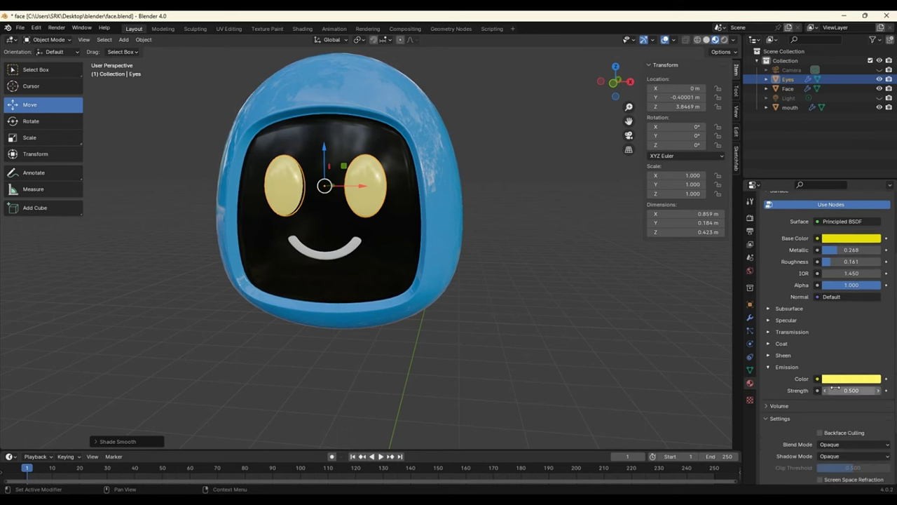
{"action": "left_click", "coordinate": [843, 388]}
{"action": "type", "text": "6"}
{"action": "key", "text": "Return"}
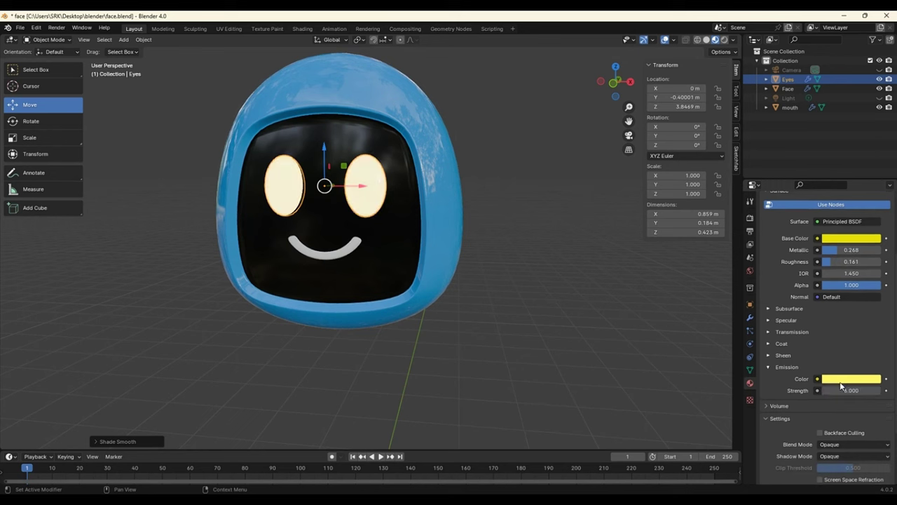
{"action": "mouse_move", "coordinate": [850, 390]}
{"action": "left_mouse_down"}
{"action": "mouse_move", "coordinate": [820, 390]}
{"action": "mouse_move", "coordinate": [834, 390]}
{"action": "left_mouse_up"}
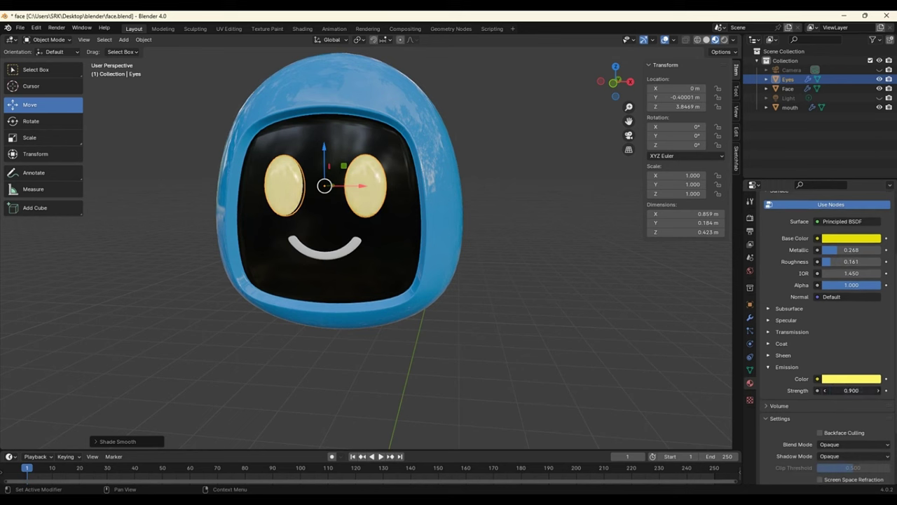
{"action": "middle_click_drag", "start_coordinate": [494, 241], "coordinate": [531, 248]}
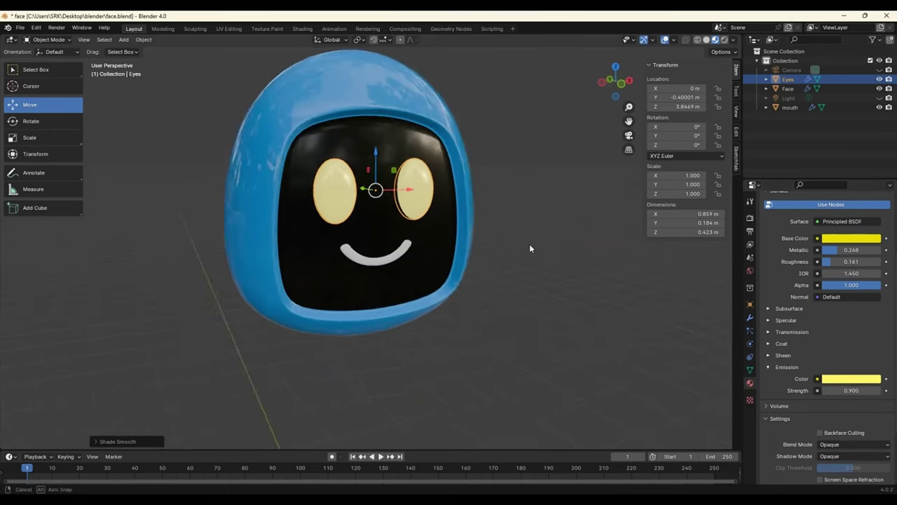
- Select the mouth and assign it the existing Lnes material
{"action": "scroll", "coordinate": [853, 374], "scroll_direction": "up", "scroll_amount": 2}
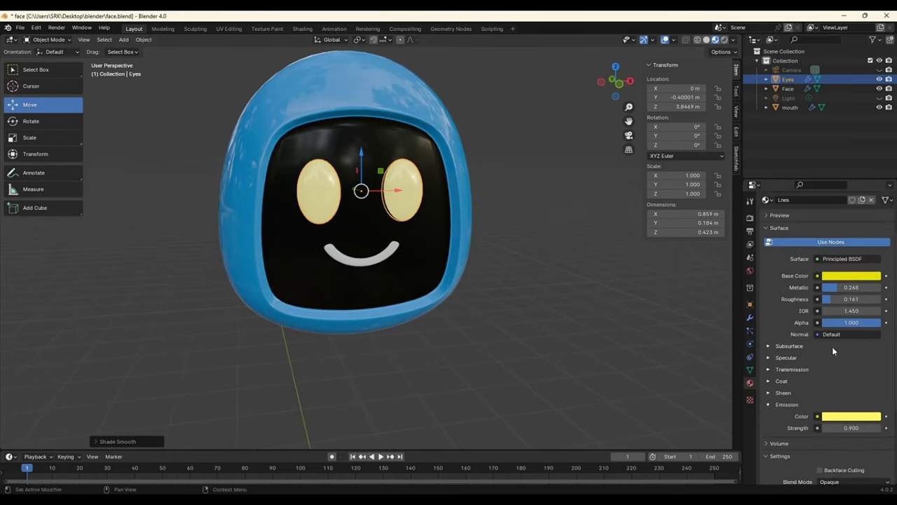
{"action": "scroll", "coordinate": [833, 350], "scroll_direction": "up", "scroll_amount": 3}
{"action": "scroll", "coordinate": [371, 233], "scroll_direction": "up", "scroll_amount": 2}
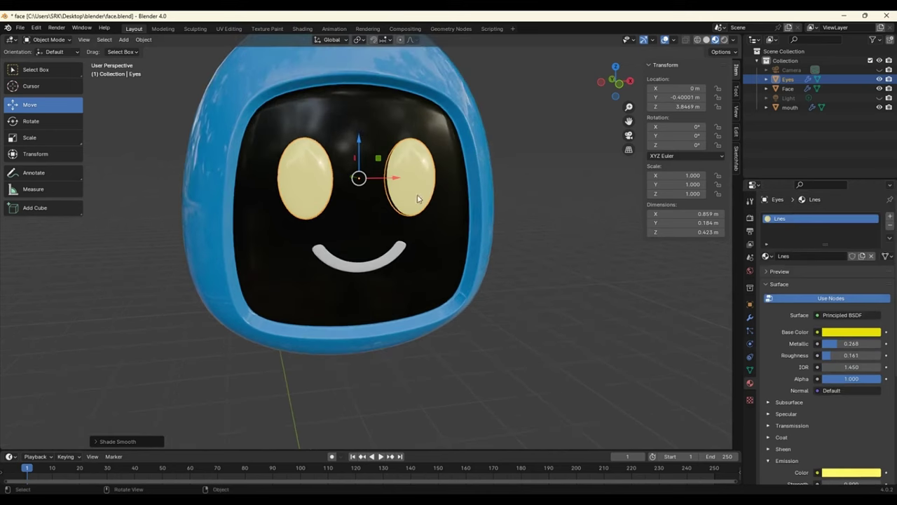
{"action": "middle_click_drag", "start_coordinate": [541, 303], "coordinate": [375, 249]}
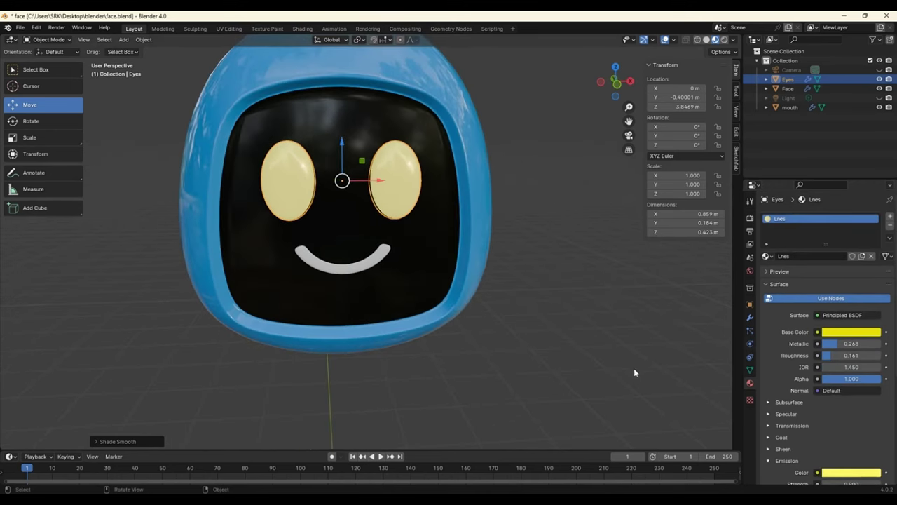
{"action": "left_click", "coordinate": [606, 364]}
{"action": "left_click", "coordinate": [329, 272]}
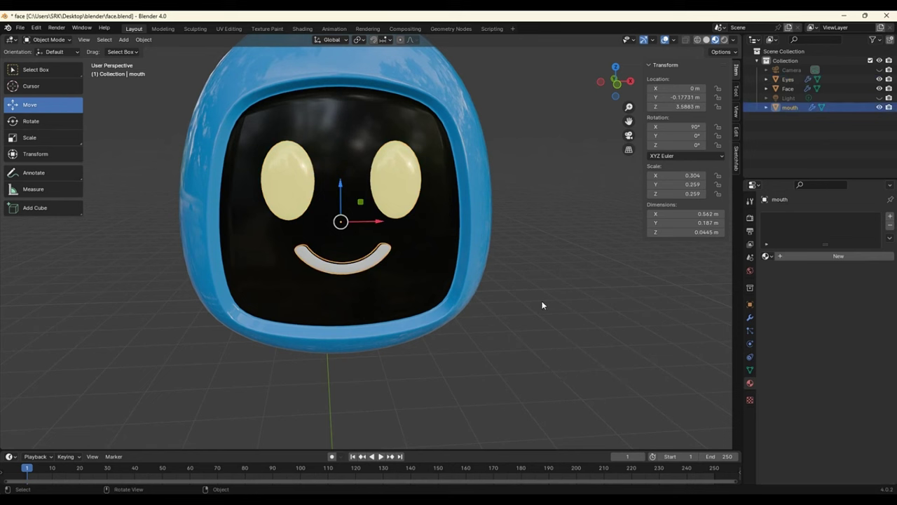
{"action": "left_click", "coordinate": [766, 257]}
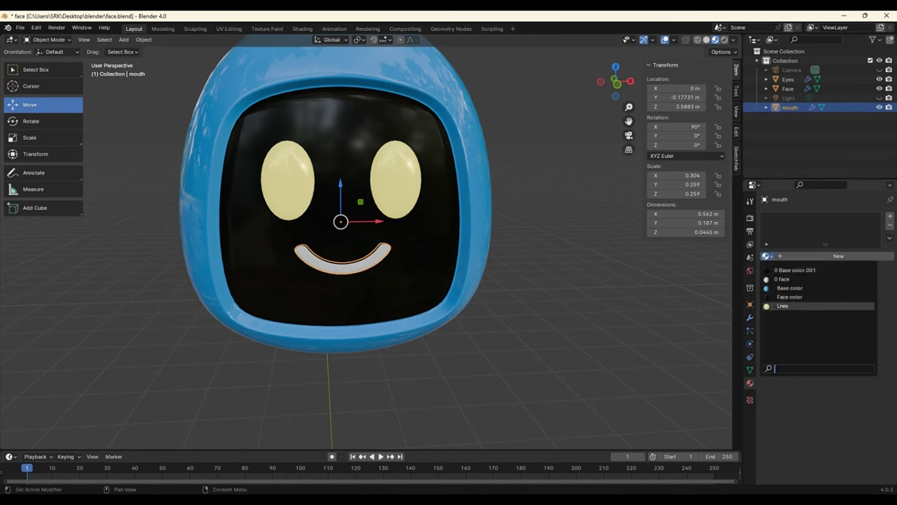
{"action": "left_click", "coordinate": [782, 306]}
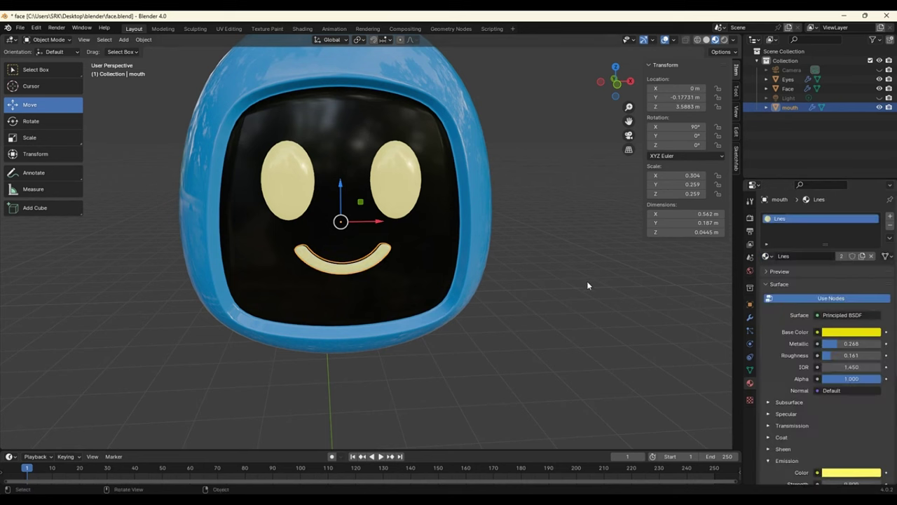
{"action": "left_click", "coordinate": [587, 280]}
{"action": "mouse_move", "coordinate": [587, 281]}
{"action": "middle_mouse_down"}
{"action": "mouse_move", "coordinate": [519, 265]}
{"action": "mouse_move", "coordinate": [574, 310]}
{"action": "middle_mouse_up"}
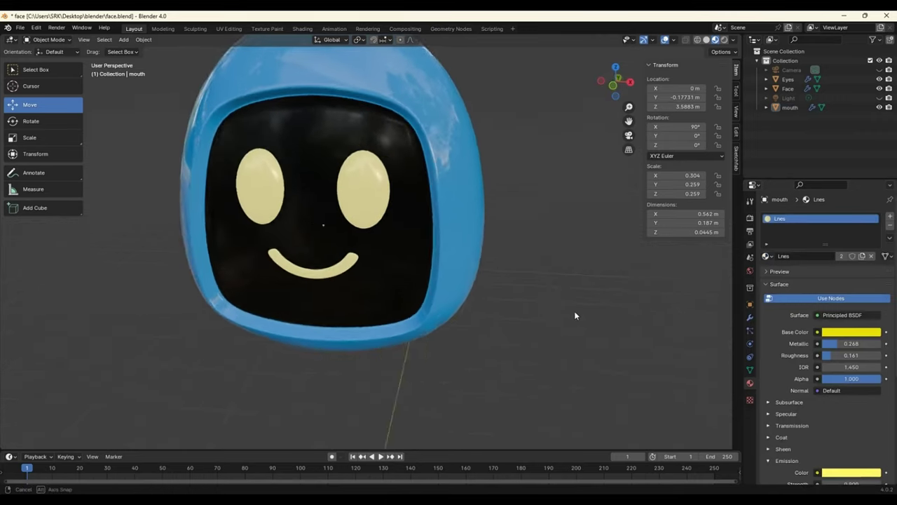
- Save the head file
{"action": "scroll", "coordinate": [567, 292], "scroll_direction": "down", "scroll_amount": 3}
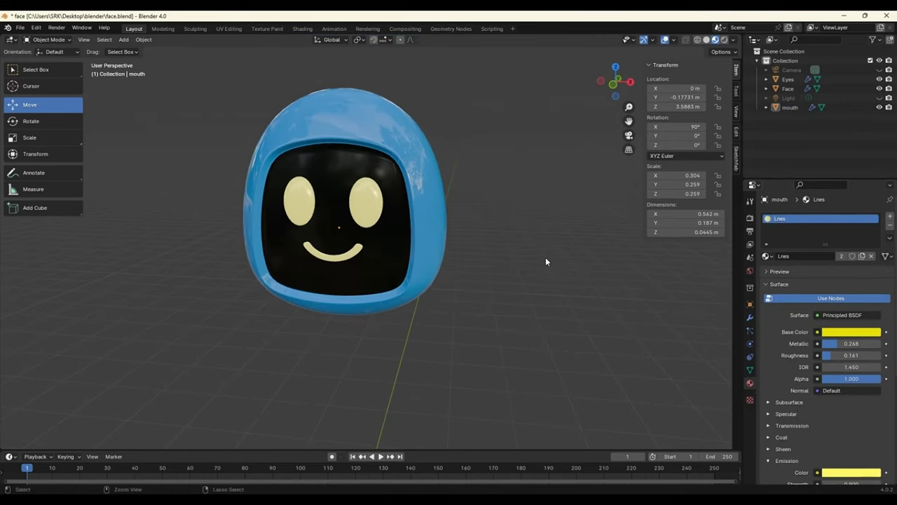
{"action": "key", "text": "ctrl+a"}
{"action": "mouse_move", "coordinate": [599, 248]}
{"action": "middle_mouse_down"}
{"action": "mouse_move", "coordinate": [624, 290]}
{"action": "mouse_move", "coordinate": [522, 262]}
{"action": "mouse_move", "coordinate": [511, 249]}
{"action": "middle_mouse_up"}
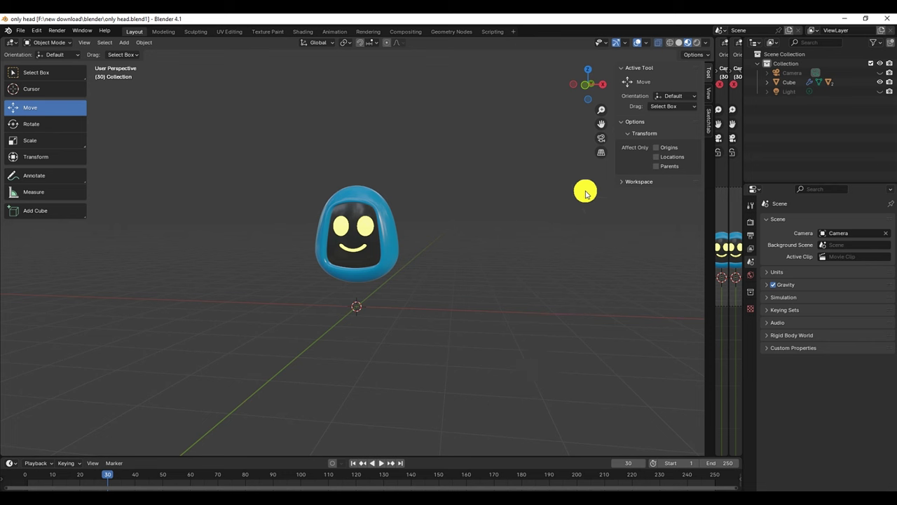
- In front view, select the robot head and raise it 1.8831 m along Z
{"action": "key", "text": "KP_3"}
{"action": "key", "text": "KP_1"}
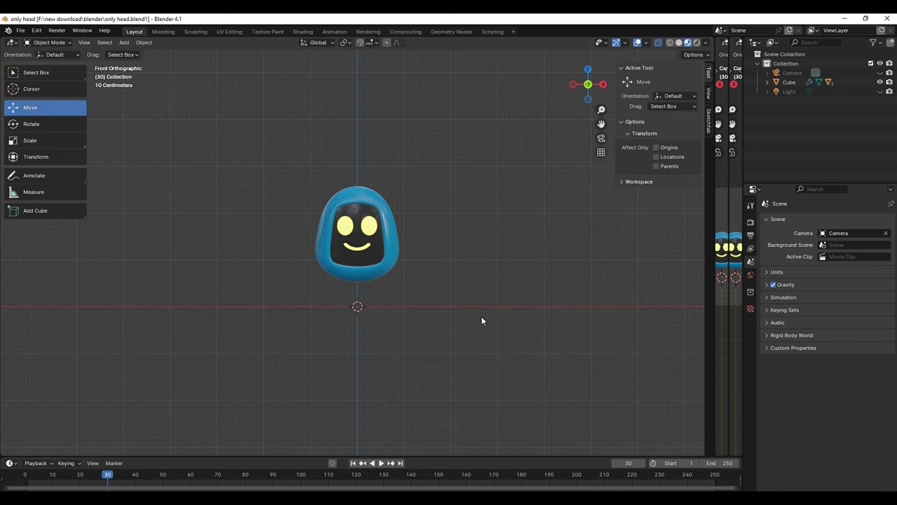
{"action": "left_click_drag", "start_coordinate": [481, 315], "coordinate": [264, 136]}
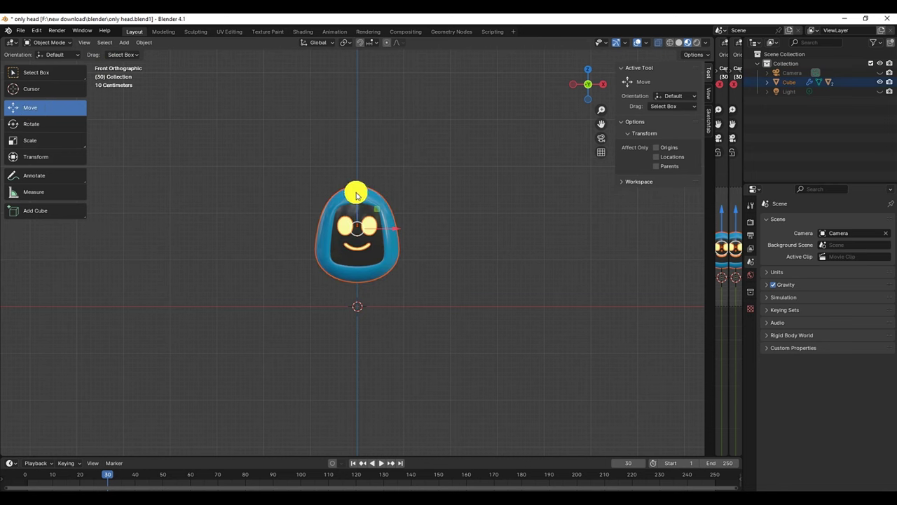
{"action": "left_click_drag", "start_coordinate": [358, 196], "coordinate": [358, 110]}
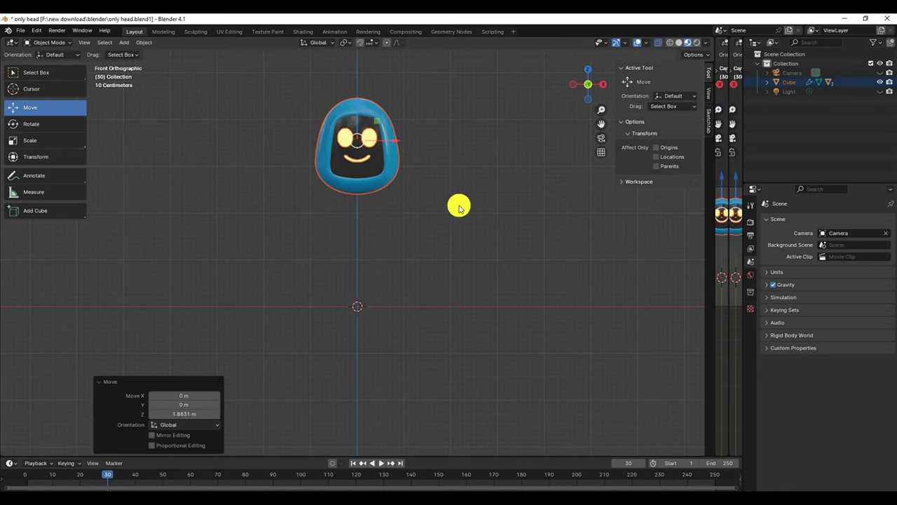
{"action": "mouse_move", "coordinate": [436, 183]}
{"action": "middle_mouse_down"}
{"action": "mouse_move", "coordinate": [437, 282]}
{"action": "mouse_move", "coordinate": [414, 266]}
{"action": "mouse_move", "coordinate": [439, 232]}
{"action": "mouse_move", "coordinate": [489, 245]}
{"action": "middle_mouse_up"}
- Add a cube and move it up to sit below the head in front view
{"action": "key", "text": "shift+a"}
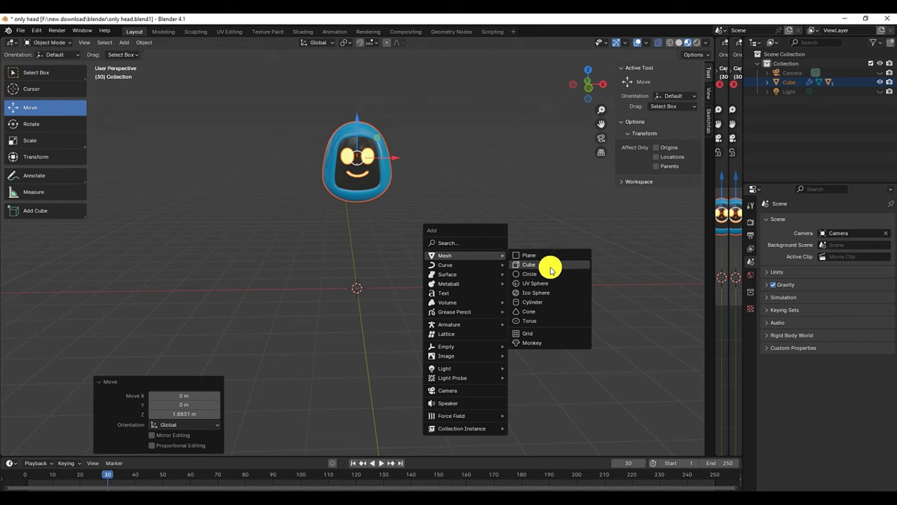
{"action": "left_click", "coordinate": [547, 264]}
{"action": "key", "text": "KP_1"}
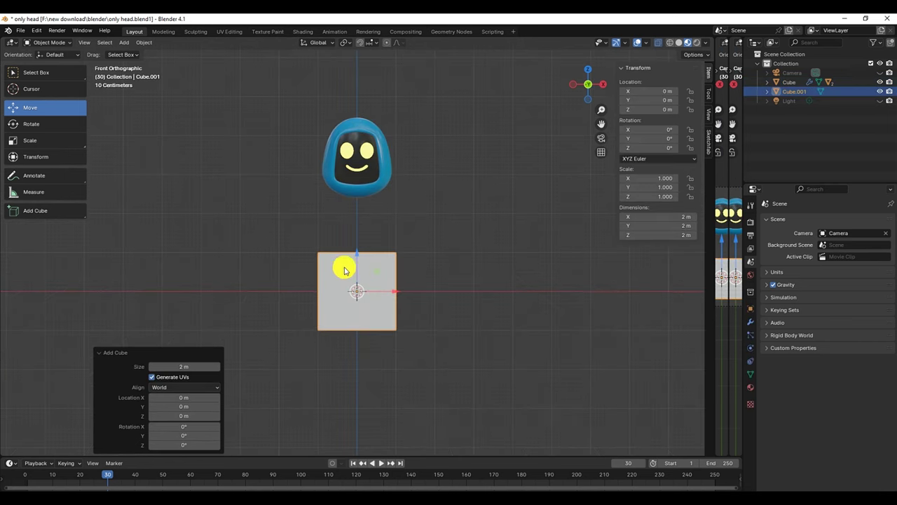
{"action": "mouse_move", "coordinate": [357, 254]}
{"action": "left_mouse_down"}
{"action": "mouse_move", "coordinate": [364, 206]}
{"action": "mouse_move", "coordinate": [410, 213]}
{"action": "left_mouse_up"}
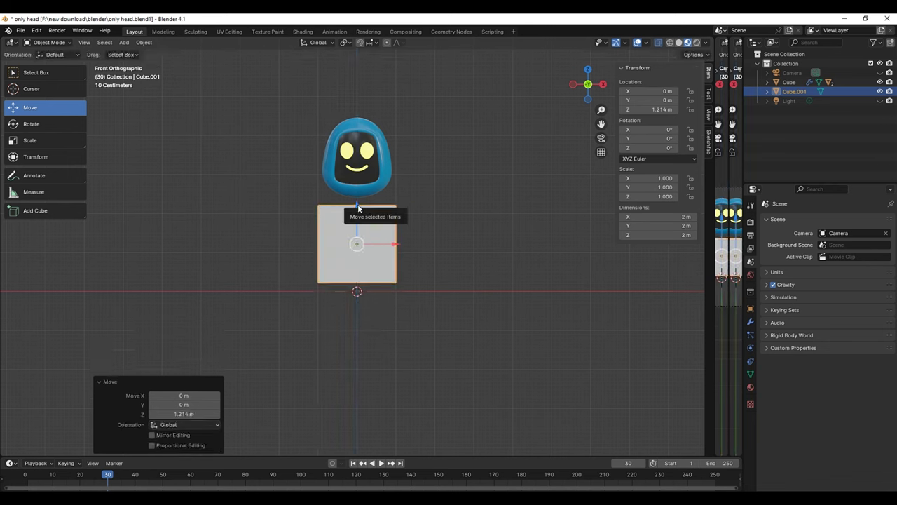
{"action": "left_click", "coordinate": [395, 296]}
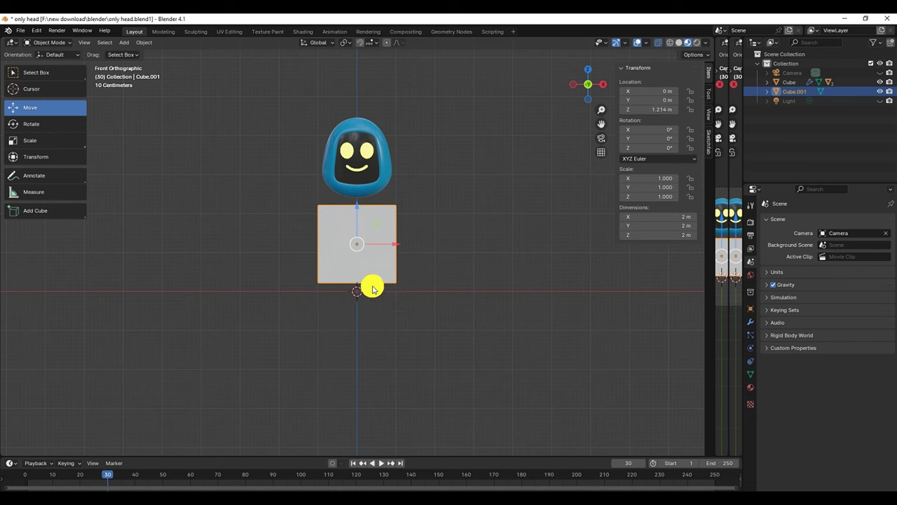
- In Edit Mode, box-select part of the cube's vertices and scale them to 0.8576 along one axis
{"action": "left_click", "coordinate": [53, 41]}
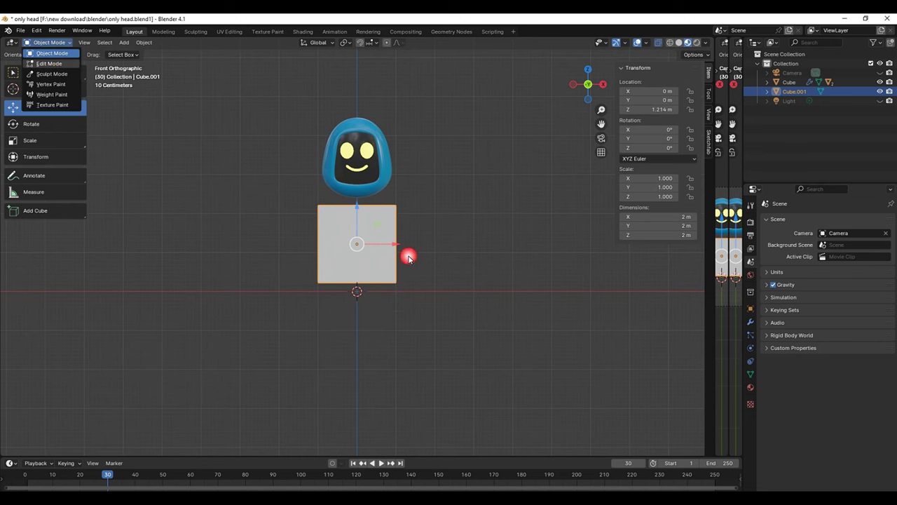
{"action": "key", "text": "Tab"}
{"action": "mouse_move", "coordinate": [411, 255]}
{"action": "middle_mouse_down"}
{"action": "mouse_move", "coordinate": [458, 281]}
{"action": "mouse_move", "coordinate": [430, 296]}
{"action": "mouse_move", "coordinate": [386, 262]}
{"action": "mouse_move", "coordinate": [411, 289]}
{"action": "middle_mouse_up"}
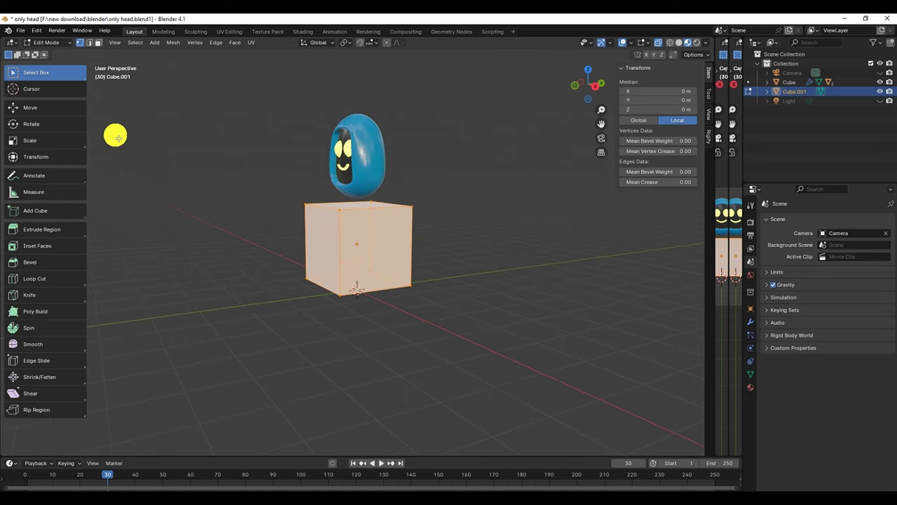
{"action": "left_click_drag", "start_coordinate": [459, 318], "coordinate": [357, 154]}
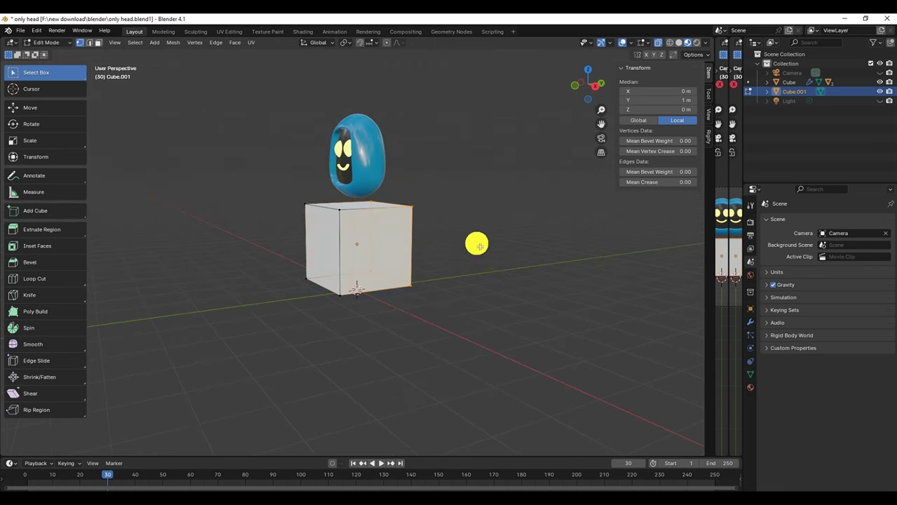
{"action": "mouse_move", "coordinate": [477, 245]}
{"action": "middle_mouse_down"}
{"action": "mouse_move", "coordinate": [453, 249]}
{"action": "mouse_move", "coordinate": [434, 311]}
{"action": "middle_mouse_up"}
{"action": "left_click_drag", "start_coordinate": [432, 326], "coordinate": [355, 178]}
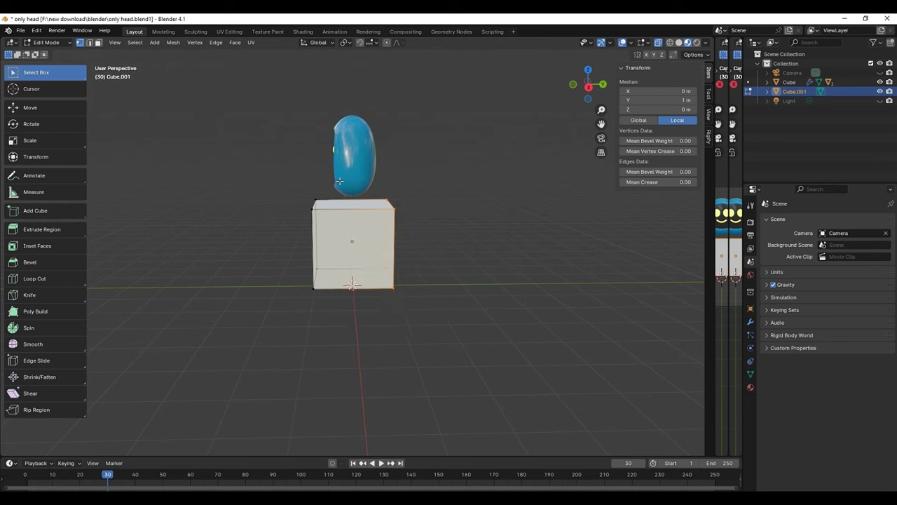
{"action": "left_click", "coordinate": [42, 141]}
{"action": "mouse_move", "coordinate": [429, 241]}
{"action": "left_mouse_down"}
{"action": "mouse_move", "coordinate": [421, 240]}
{"action": "mouse_move", "coordinate": [474, 284]}
{"action": "left_mouse_up"}
{"action": "left_click", "coordinate": [449, 306]}
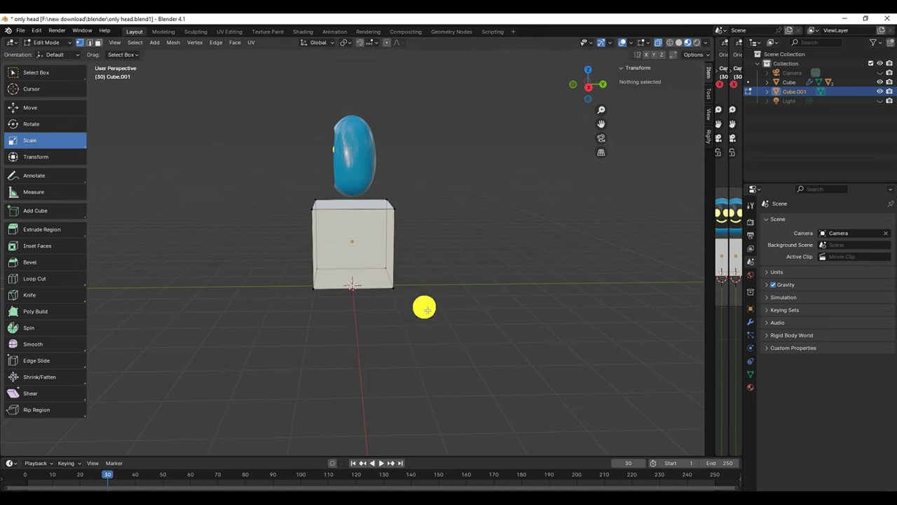
- In Object Mode, scale the box thinner front to back and shrink its width and height
{"action": "left_click", "coordinate": [47, 42]}
{"action": "left_click", "coordinate": [46, 46]}
{"action": "left_click", "coordinate": [369, 251]}
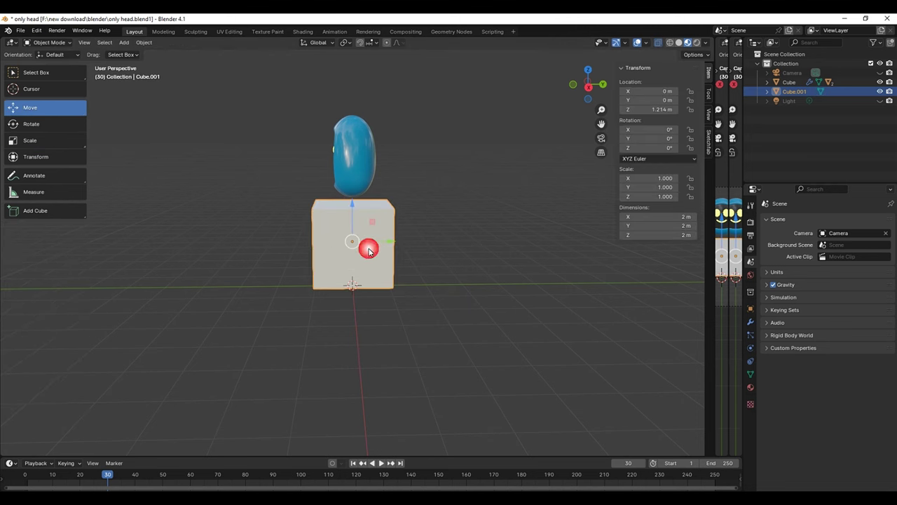
{"action": "left_click", "coordinate": [35, 140]}
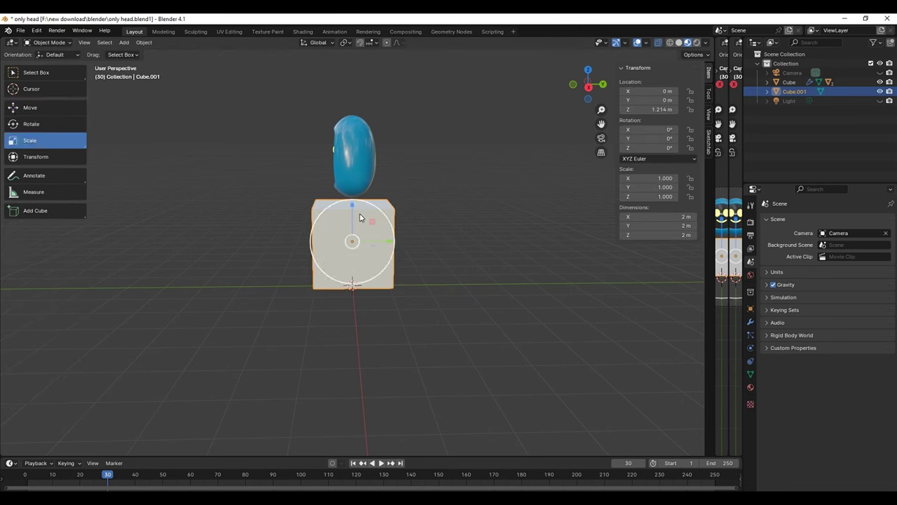
{"action": "left_click_drag", "start_coordinate": [394, 242], "coordinate": [370, 242]}
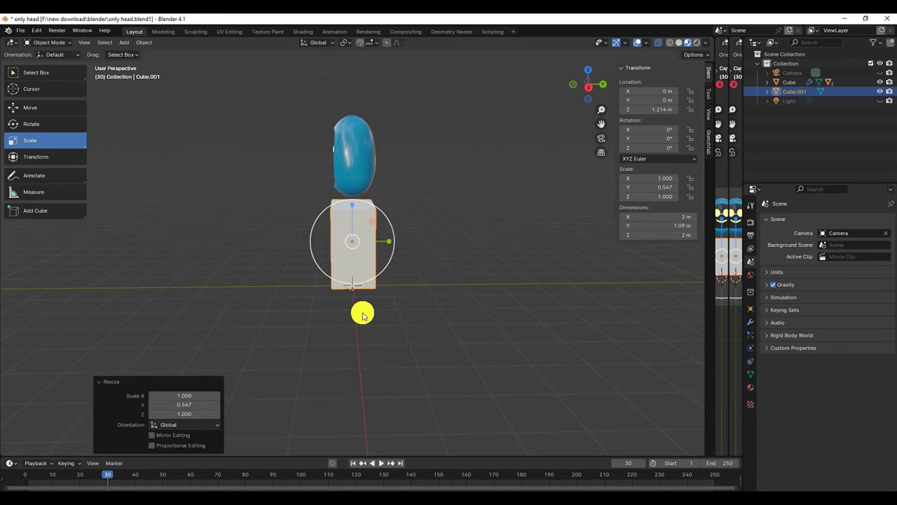
{"action": "mouse_move", "coordinate": [361, 310]}
{"action": "middle_mouse_down"}
{"action": "mouse_move", "coordinate": [419, 274]}
{"action": "mouse_move", "coordinate": [471, 306]}
{"action": "middle_mouse_up"}
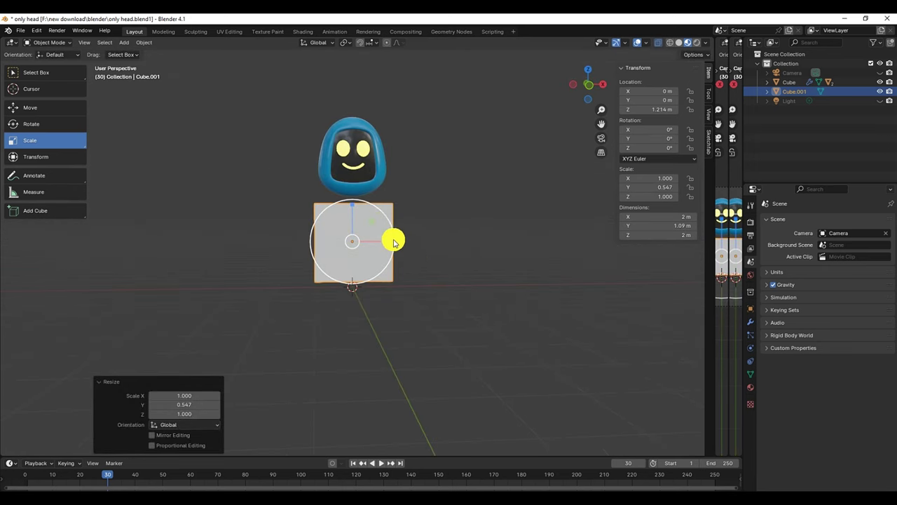
{"action": "left_click_drag", "start_coordinate": [372, 225], "coordinate": [365, 226]}
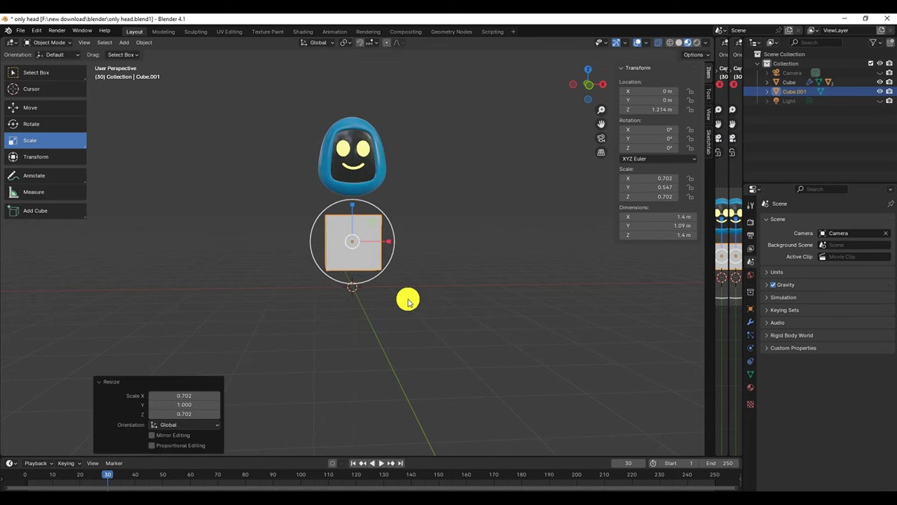
{"action": "mouse_move", "coordinate": [406, 299]}
{"action": "middle_mouse_down"}
{"action": "mouse_move", "coordinate": [278, 311]}
{"action": "mouse_move", "coordinate": [391, 264]}
{"action": "middle_mouse_up"}
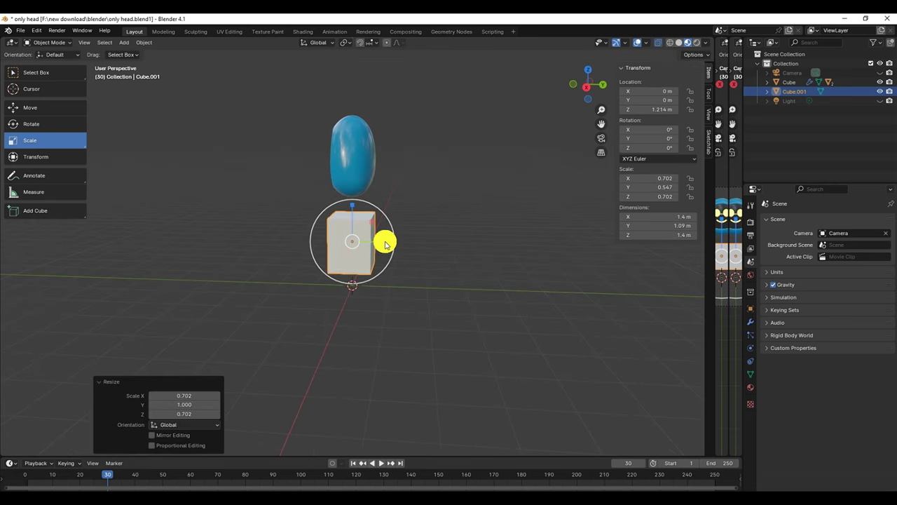
{"action": "left_click_drag", "start_coordinate": [388, 242], "coordinate": [373, 242]}
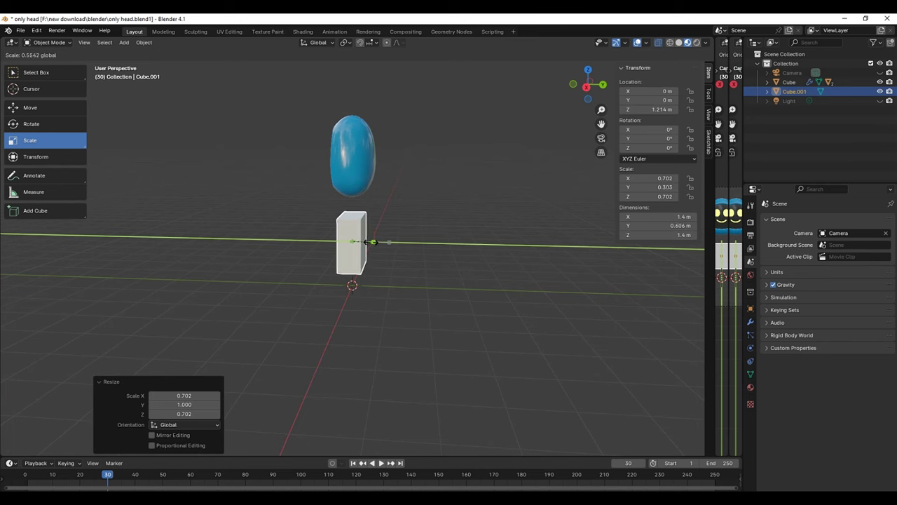
{"action": "mouse_move", "coordinate": [374, 241]}
{"action": "middle_mouse_down"}
{"action": "mouse_move", "coordinate": [370, 296]}
{"action": "mouse_move", "coordinate": [426, 289]}
{"action": "mouse_move", "coordinate": [452, 300]}
{"action": "middle_mouse_up"}
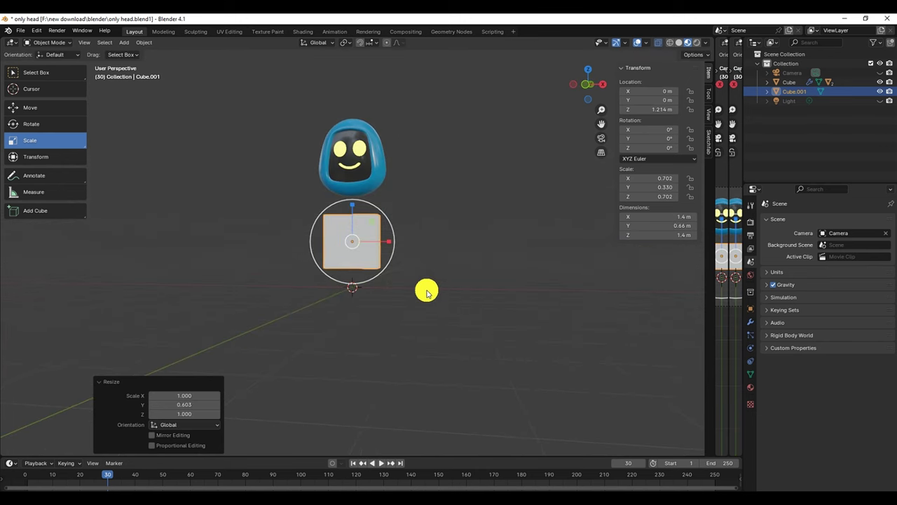
- Raise the box up under the head and stretch it taller to about 1.78 m
{"action": "key", "text": "KP_1"}
{"action": "left_click", "coordinate": [37, 102]}
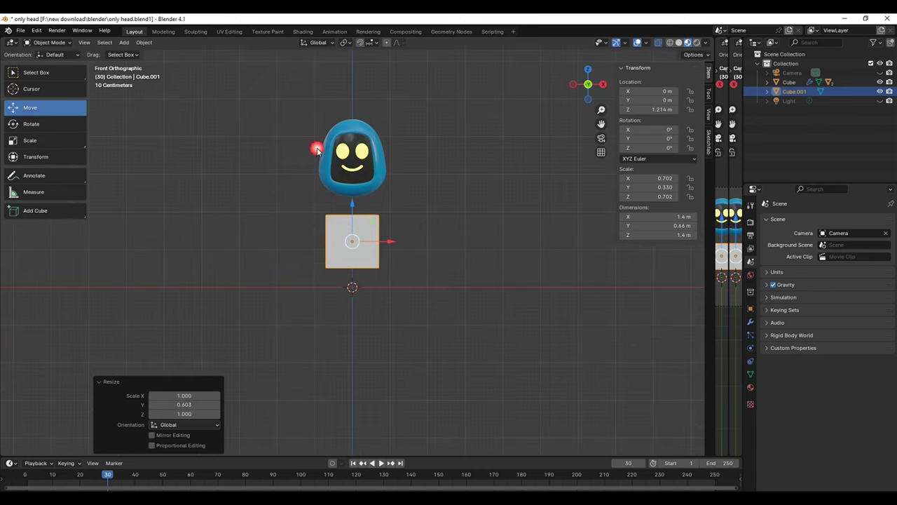
{"action": "left_click_drag", "start_coordinate": [355, 202], "coordinate": [354, 187]}
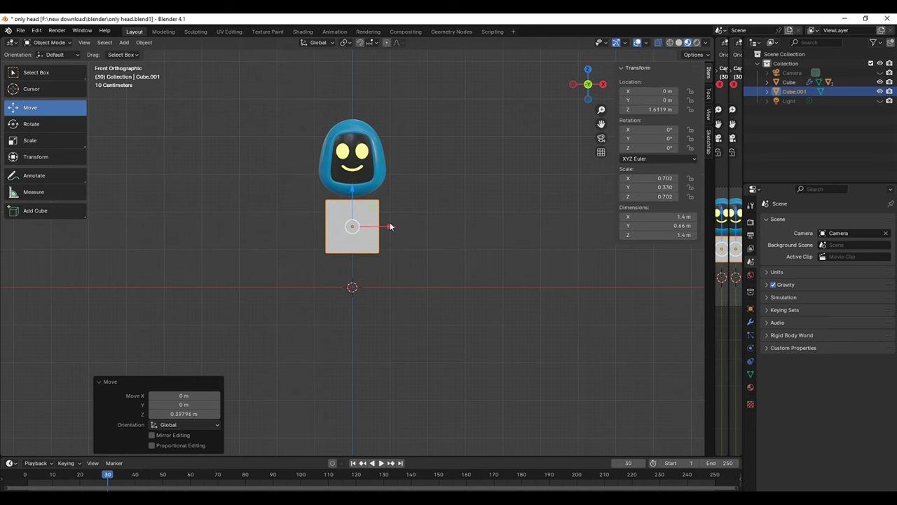
{"action": "left_click", "coordinate": [31, 140]}
{"action": "mouse_move", "coordinate": [352, 190]}
{"action": "left_mouse_down"}
{"action": "mouse_move", "coordinate": [351, 177]}
{"action": "mouse_move", "coordinate": [353, 197]}
{"action": "left_mouse_up"}
{"action": "left_click", "coordinate": [30, 107]}
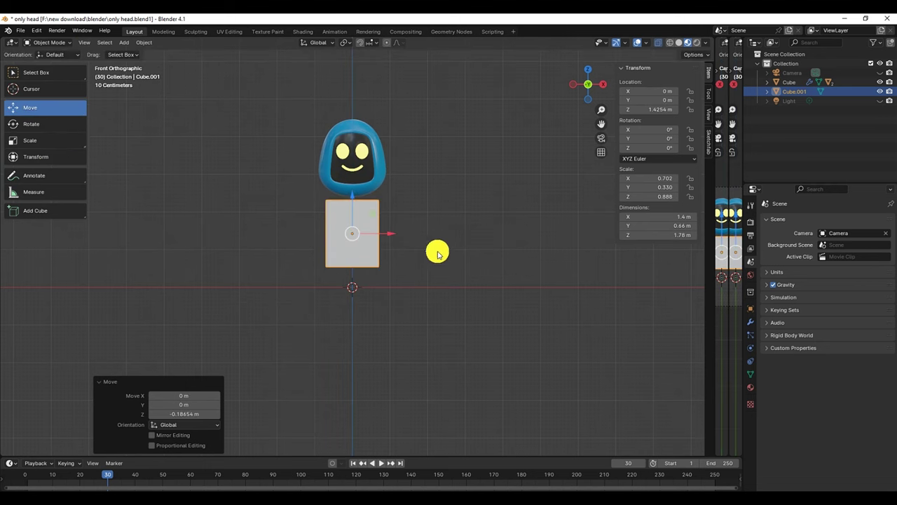
{"action": "scroll", "coordinate": [430, 228], "scroll_direction": "up", "scroll_amount": 3}
{"action": "middle_click_drag", "start_coordinate": [426, 184], "coordinate": [433, 258], "text": "shift"}
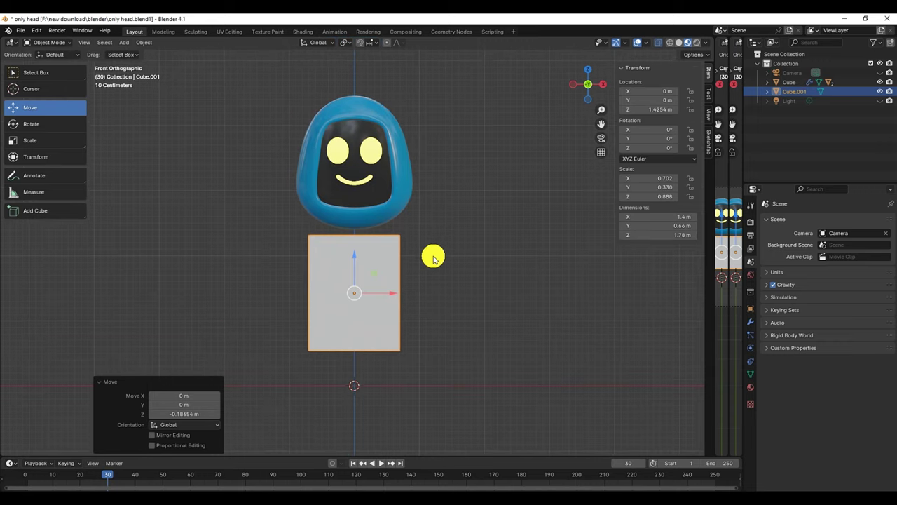
{"action": "middle_click_drag", "start_coordinate": [442, 315], "coordinate": [433, 310]}
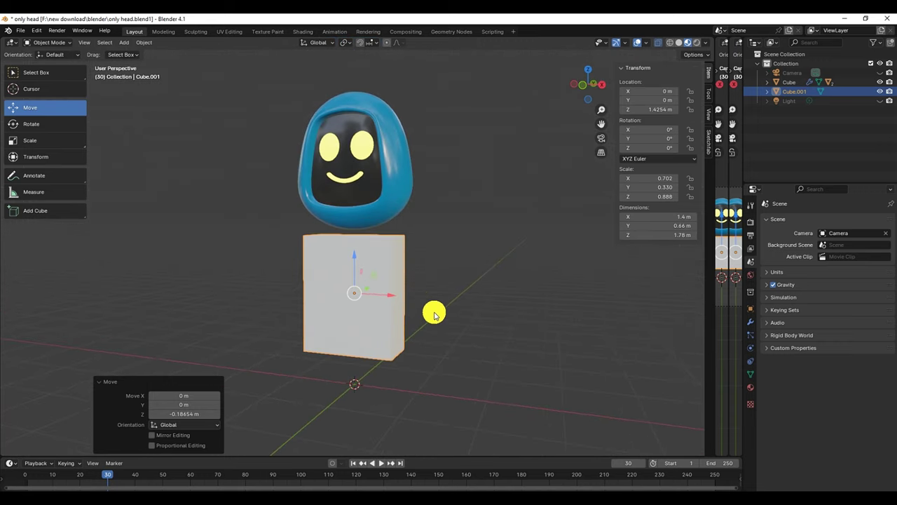
- Enter Edit Mode on the box and cycle through shading modes, ending in grey solid shading
{"action": "left_click", "coordinate": [53, 46]}
{"action": "left_click", "coordinate": [44, 59]}
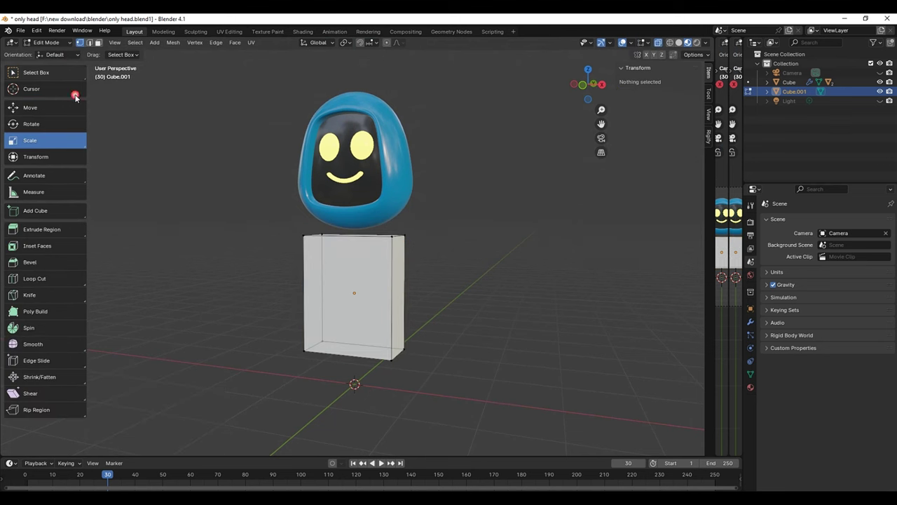
{"action": "left_click", "coordinate": [670, 44]}
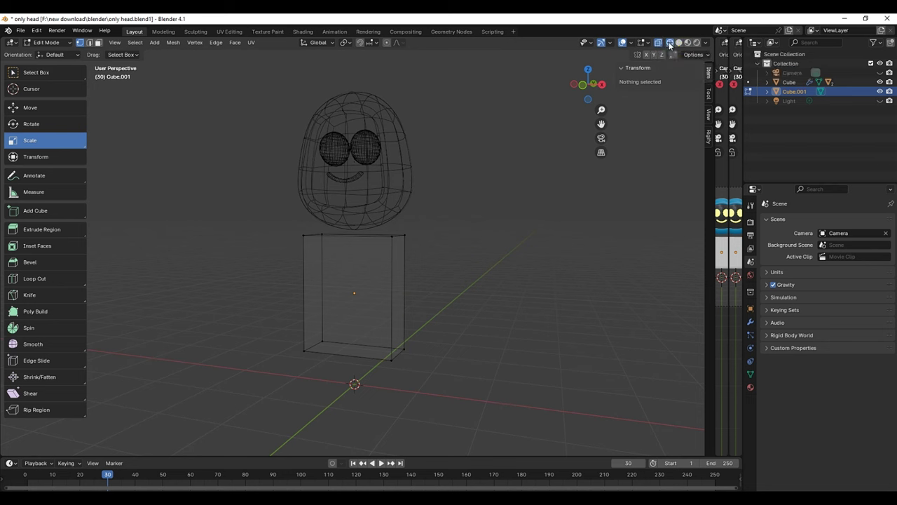
{"action": "left_click", "coordinate": [681, 44]}
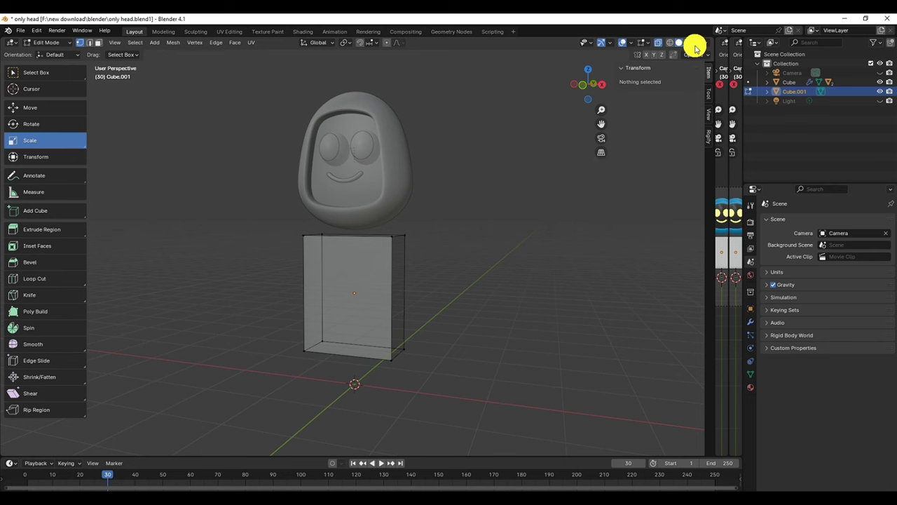
{"action": "left_click", "coordinate": [688, 43]}
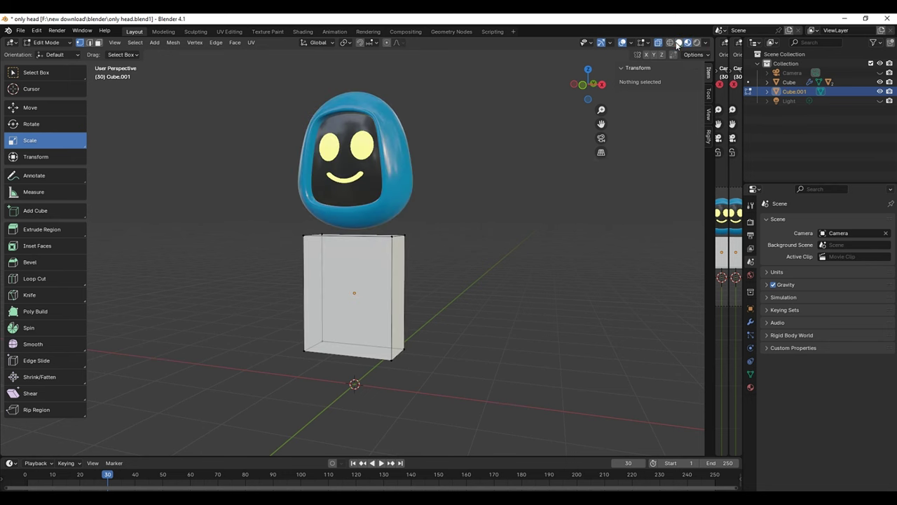
{"action": "left_click", "coordinate": [677, 43]}
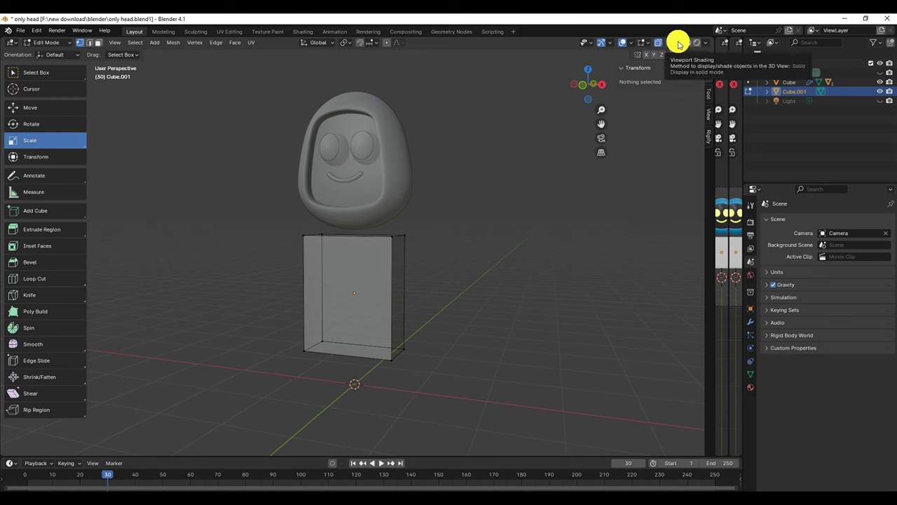
- Enable X-ray and box-select the torso's bottom face
{"action": "middle_click_drag", "start_coordinate": [467, 298], "coordinate": [489, 302]}
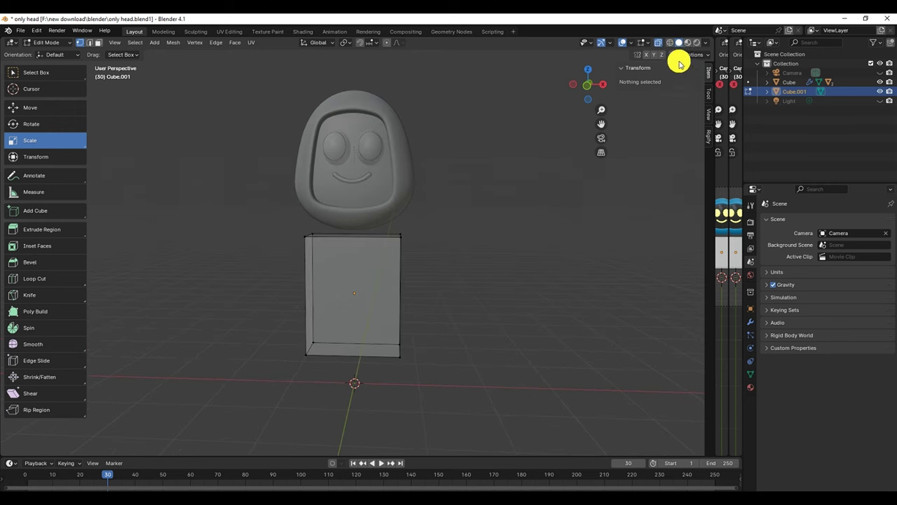
{"action": "left_click", "coordinate": [658, 43]}
{"action": "mouse_move", "coordinate": [432, 236]}
{"action": "middle_mouse_down"}
{"action": "mouse_move", "coordinate": [393, 257]}
{"action": "mouse_move", "coordinate": [427, 306]}
{"action": "middle_mouse_up"}
{"action": "left_click_drag", "start_coordinate": [441, 390], "coordinate": [274, 334]}
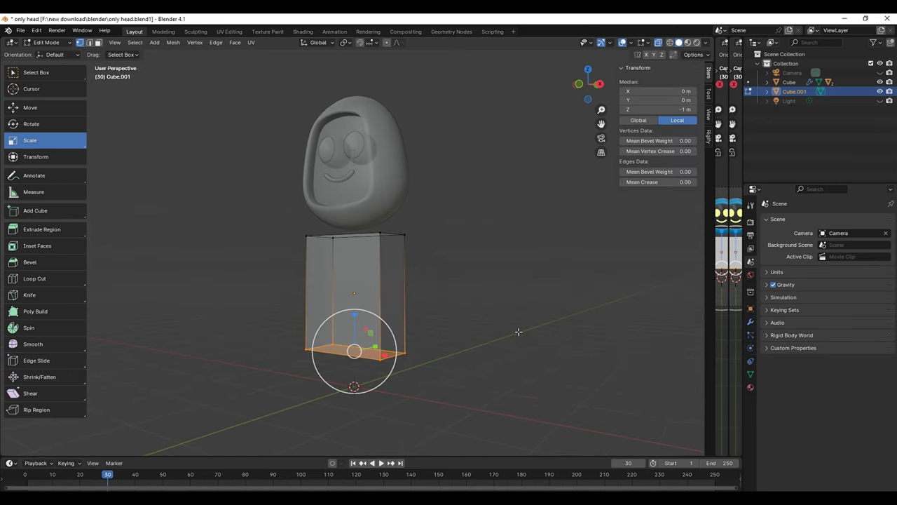
- Reselect the bottom face and scale it along X to 0.653
{"action": "left_click_drag", "start_coordinate": [450, 380], "coordinate": [280, 324]}
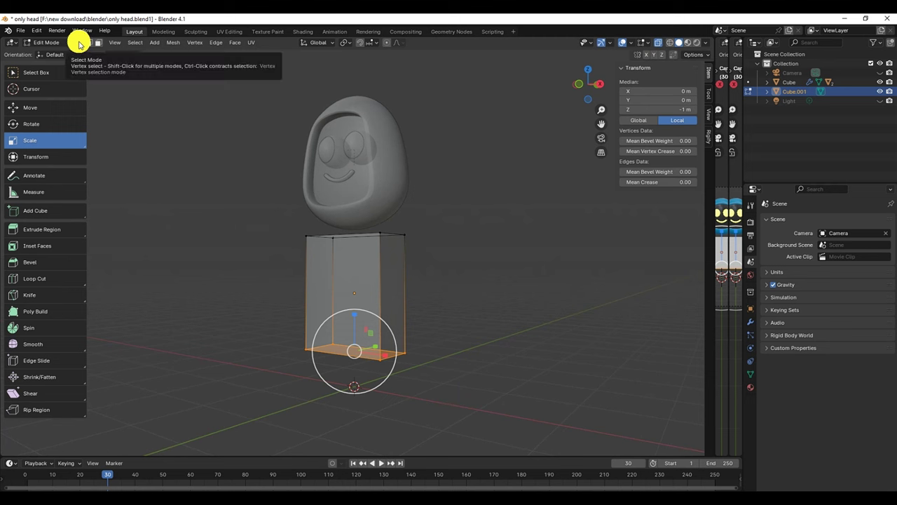
{"action": "left_click_drag", "start_coordinate": [463, 394], "coordinate": [272, 322]}
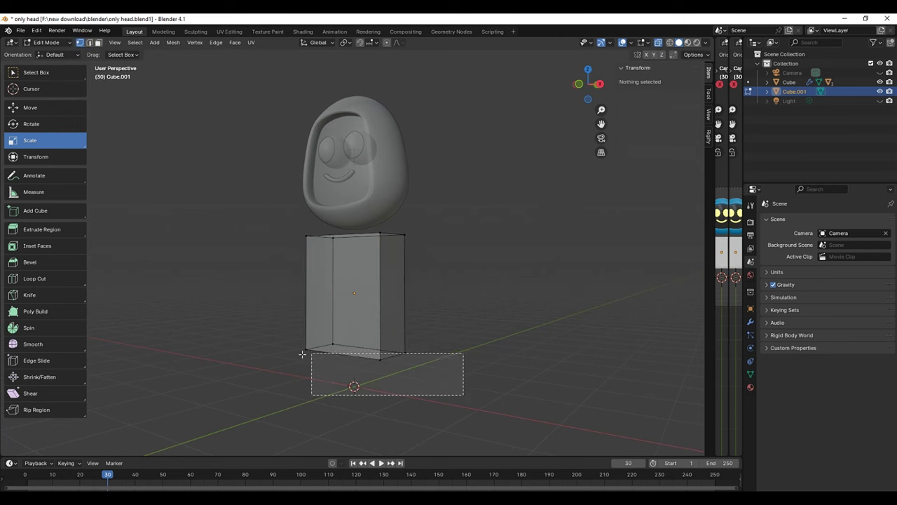
{"action": "middle_click_drag", "start_coordinate": [273, 322], "coordinate": [335, 345]}
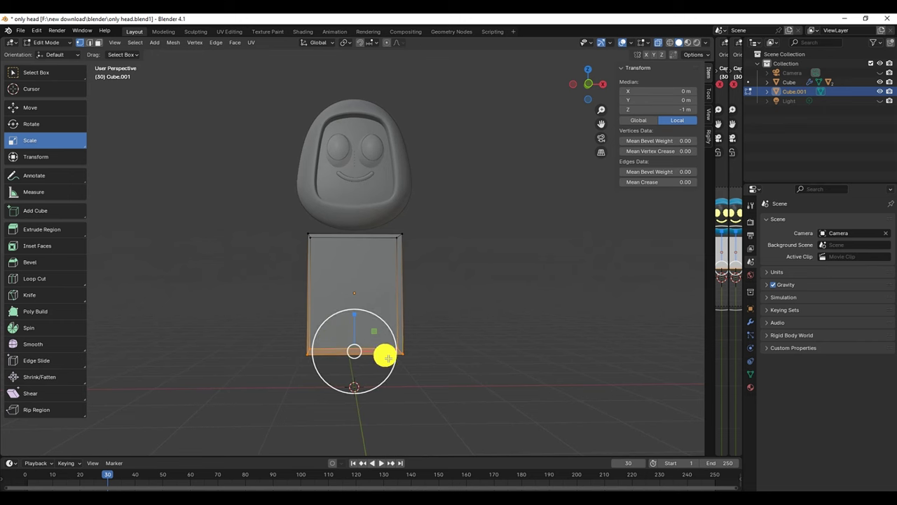
{"action": "left_click_drag", "start_coordinate": [392, 354], "coordinate": [375, 350]}
{"action": "mouse_move", "coordinate": [375, 351]}
{"action": "middle_mouse_down"}
{"action": "mouse_move", "coordinate": [390, 363]}
{"action": "mouse_move", "coordinate": [338, 348]}
{"action": "mouse_move", "coordinate": [416, 360]}
{"action": "mouse_move", "coordinate": [417, 369]}
{"action": "middle_mouse_up"}
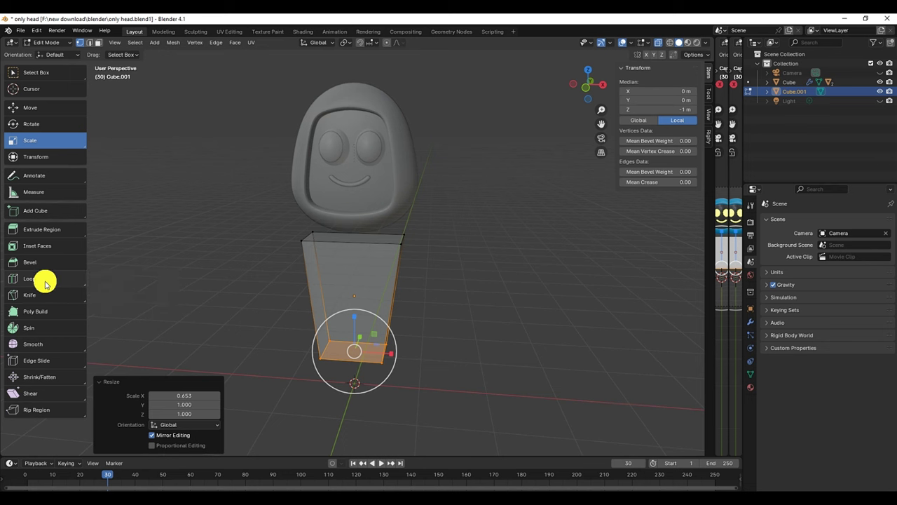
- Try vertical and horizontal loop cuts on the torso, then undo them
{"action": "left_click", "coordinate": [38, 278]}
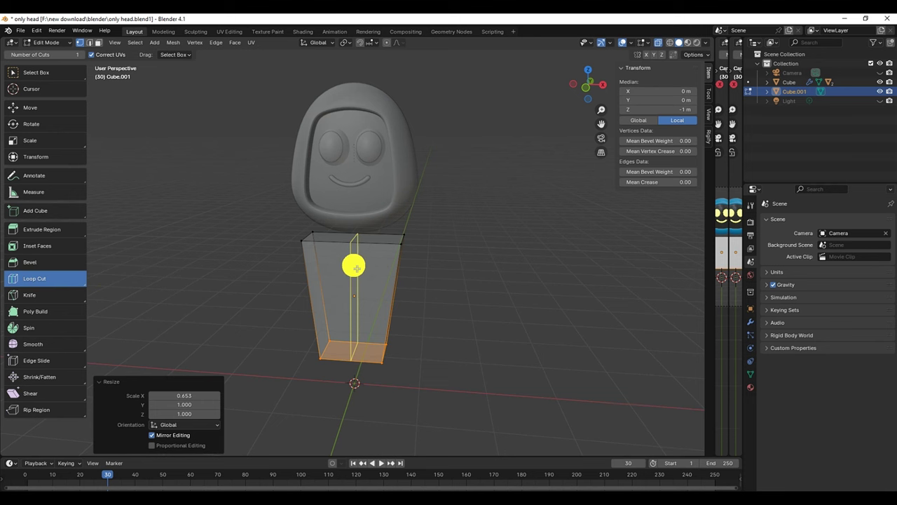
{"action": "scroll", "coordinate": [356, 274], "scroll_direction": "up", "scroll_amount": 1}
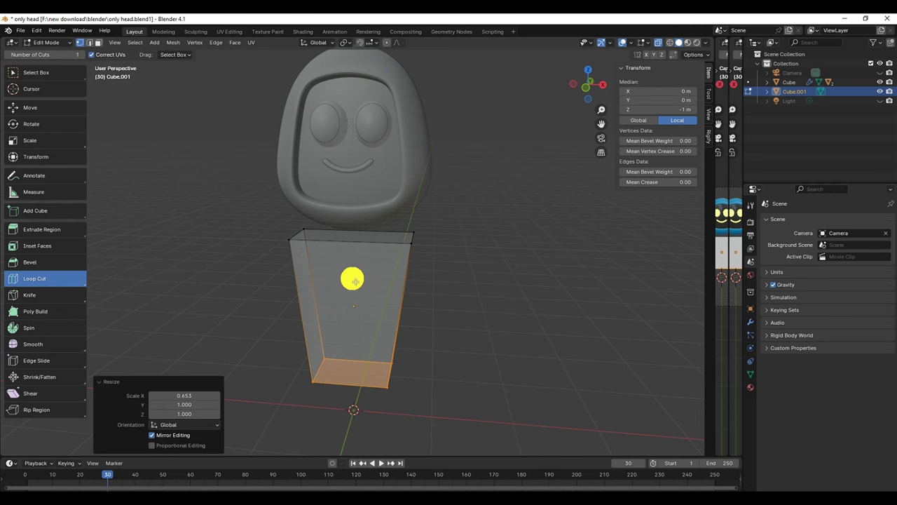
{"action": "left_click", "coordinate": [353, 282]}
{"action": "scroll", "coordinate": [354, 277], "scroll_direction": "up", "scroll_amount": 1}
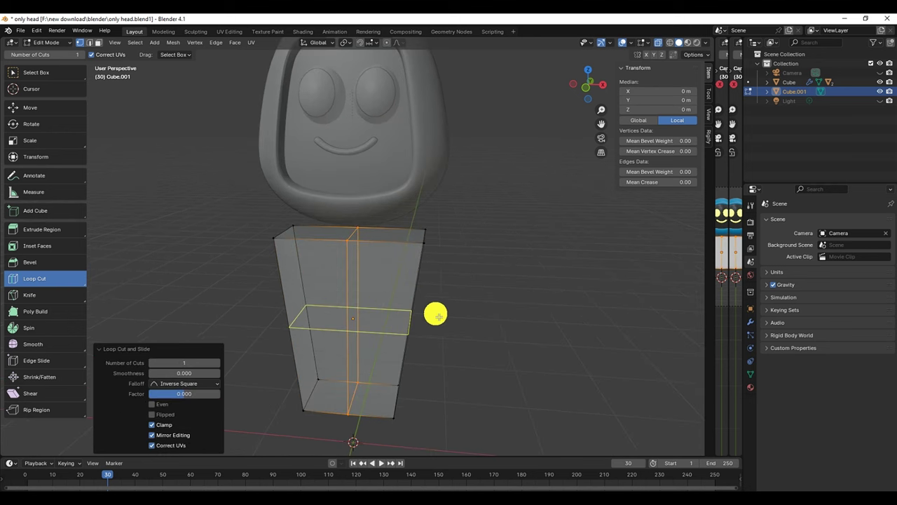
{"action": "key", "text": "ctrl+z"}
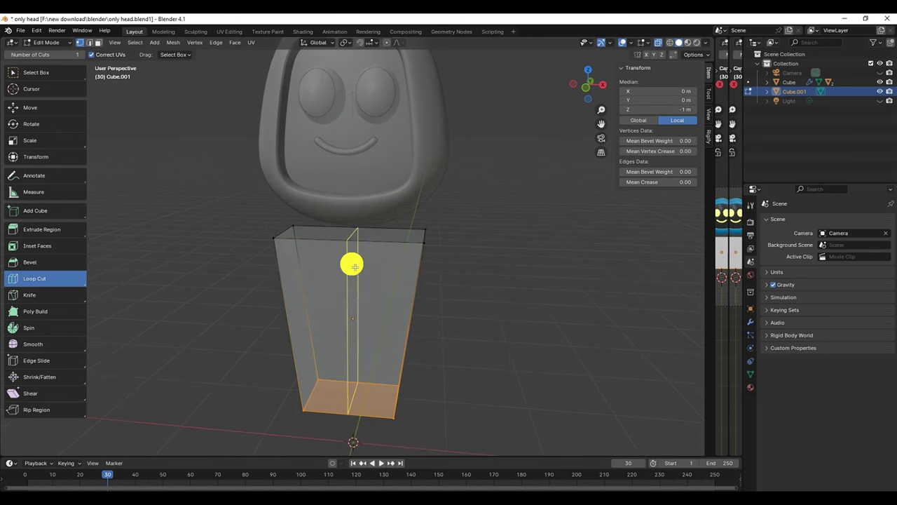
{"action": "scroll", "coordinate": [351, 262], "scroll_direction": "up", "scroll_amount": 1}
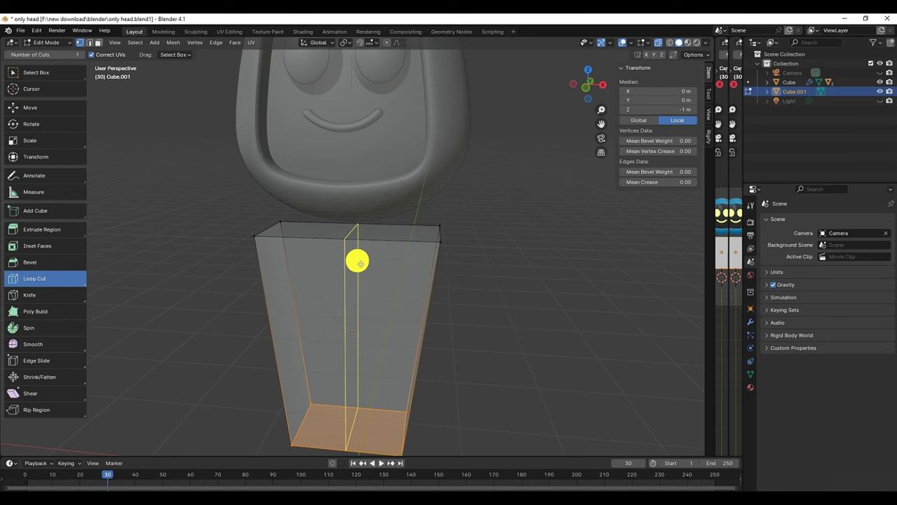
{"action": "scroll", "coordinate": [360, 270], "scroll_direction": "down", "scroll_amount": 2}
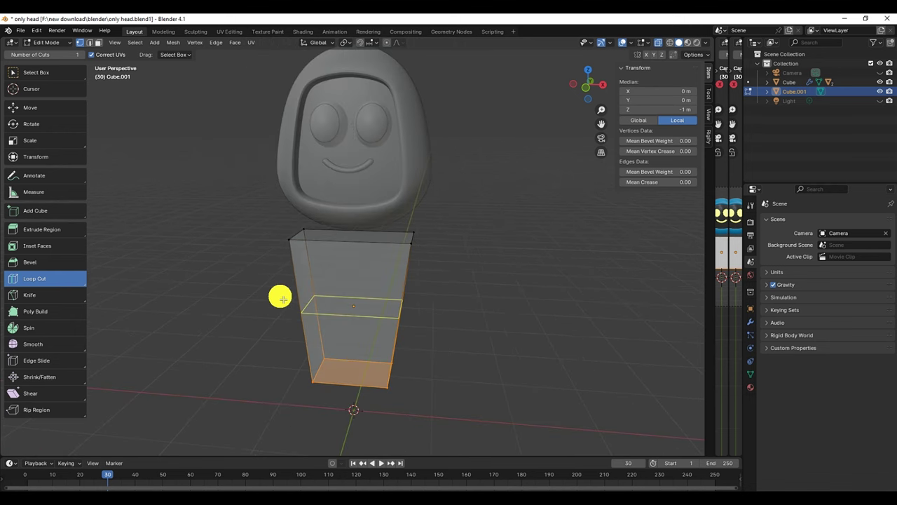
{"action": "left_click", "coordinate": [281, 297]}
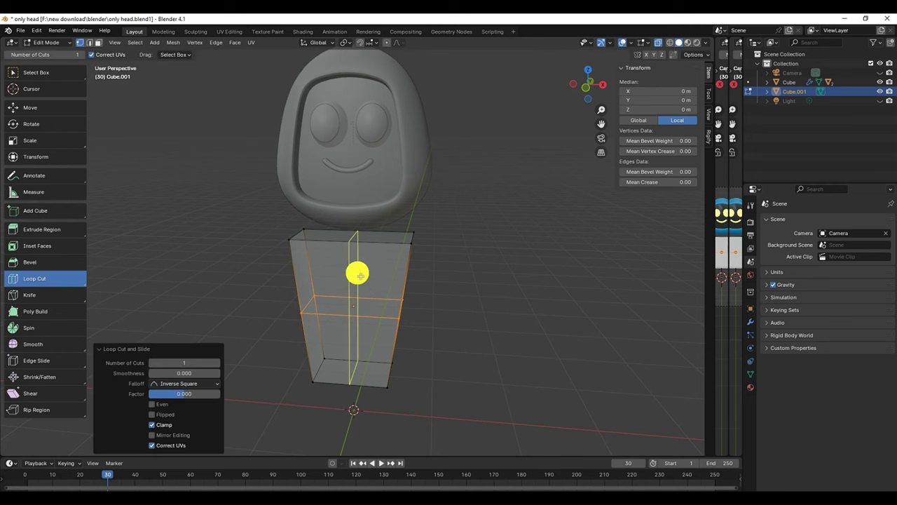
{"action": "left_click", "coordinate": [357, 275]}
{"action": "key", "text": "ctrl+z"}
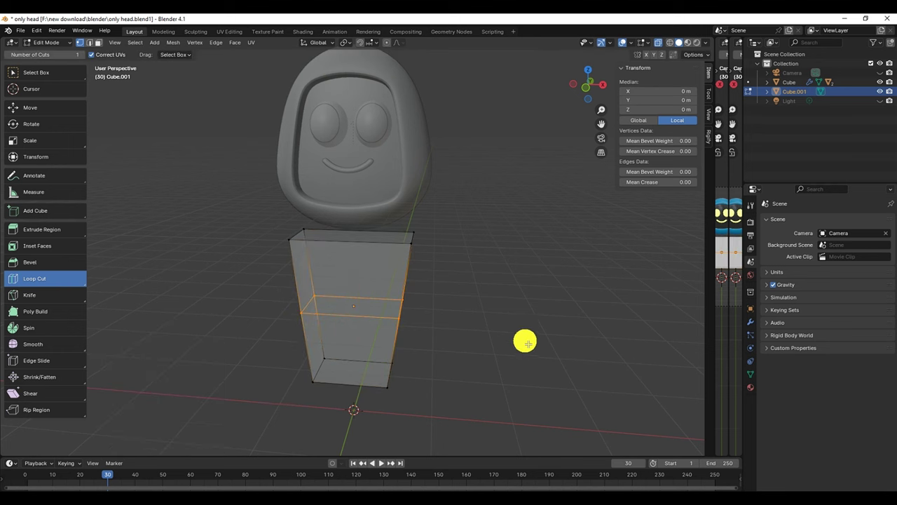
{"action": "key", "text": "ctrl+z"}
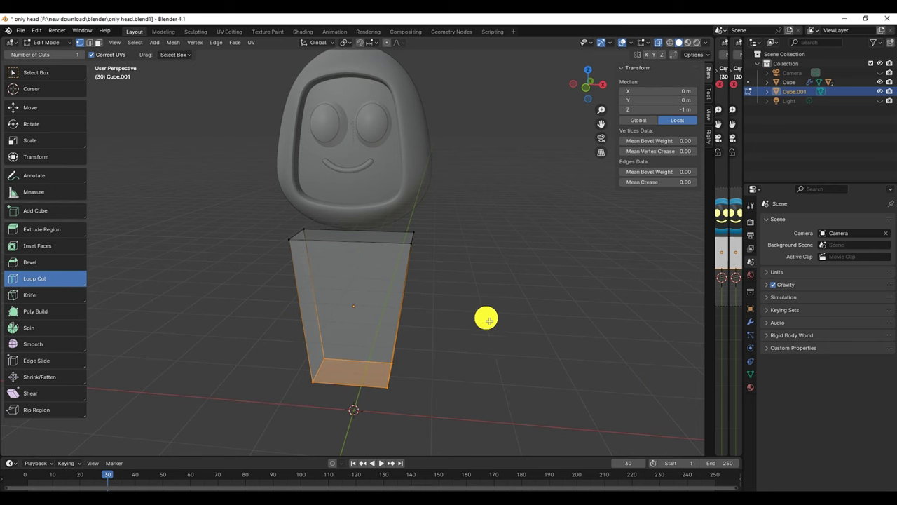
- Add a vertical loop cut with 2 cuts down the torso, then clear the selection
{"action": "left_click", "coordinate": [355, 268]}
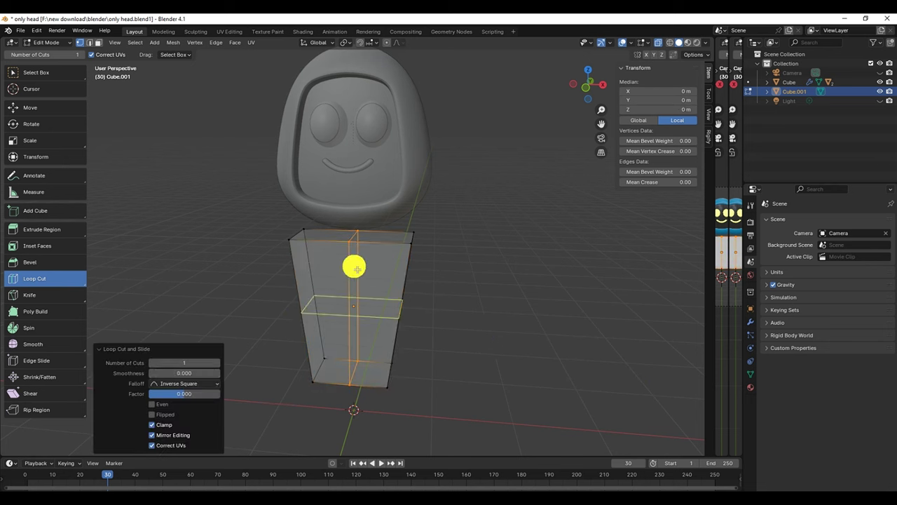
{"action": "left_click", "coordinate": [216, 363]}
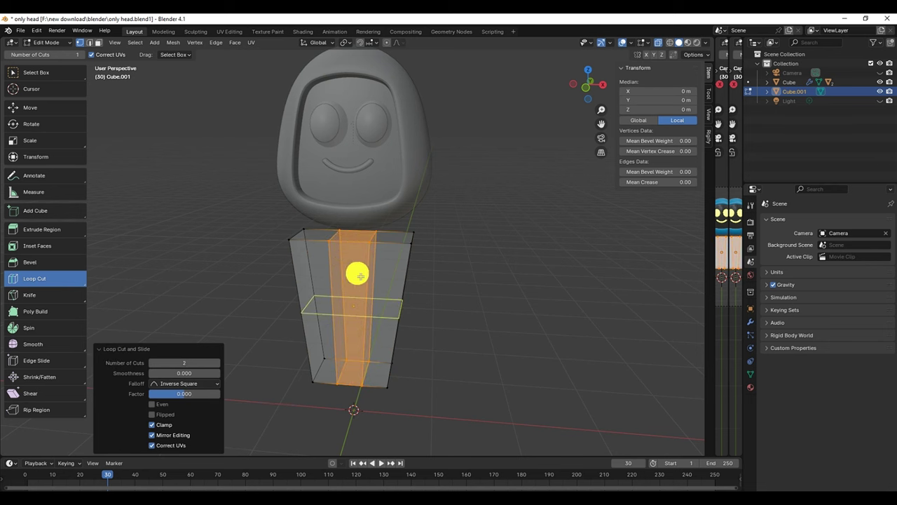
{"action": "left_click", "coordinate": [32, 74]}
{"action": "left_click", "coordinate": [216, 223]}
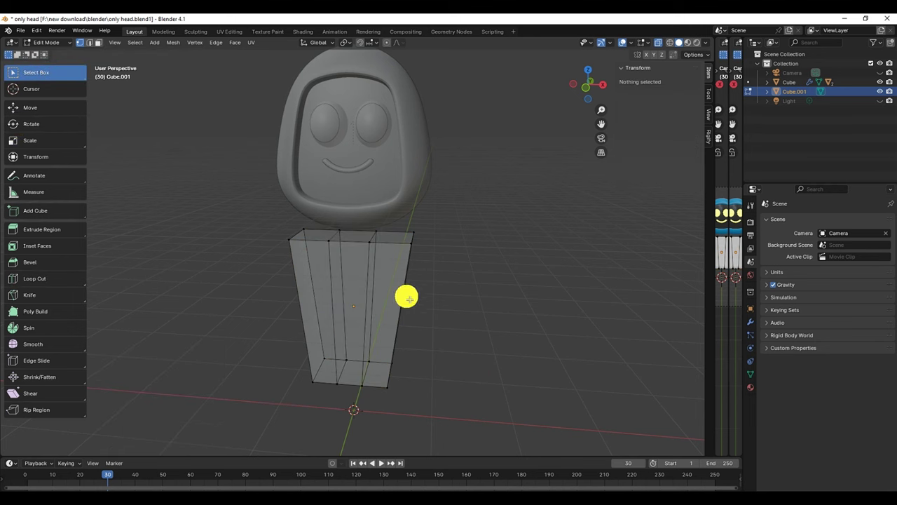
- Select the two new vertical edge loops on the torso and turn off X-ray
{"action": "left_click", "coordinate": [371, 267], "text": "alt"}
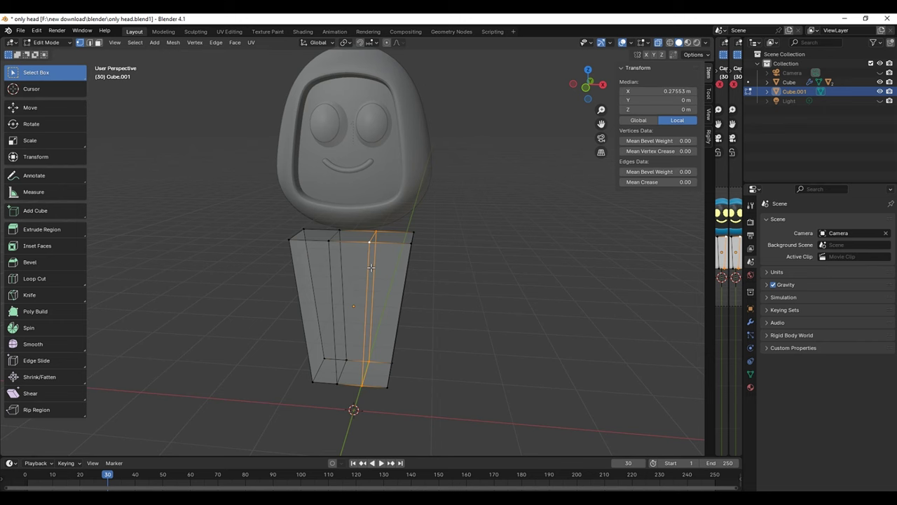
{"action": "left_click", "coordinate": [332, 266], "text": "alt+shift"}
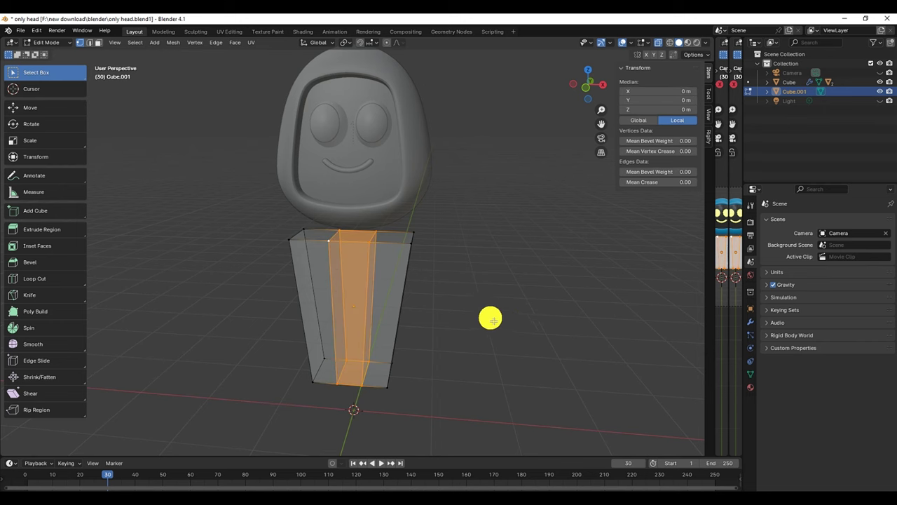
{"action": "mouse_move", "coordinate": [489, 317]}
{"action": "middle_mouse_down"}
{"action": "mouse_move", "coordinate": [425, 297]}
{"action": "mouse_move", "coordinate": [480, 320]}
{"action": "middle_mouse_up"}
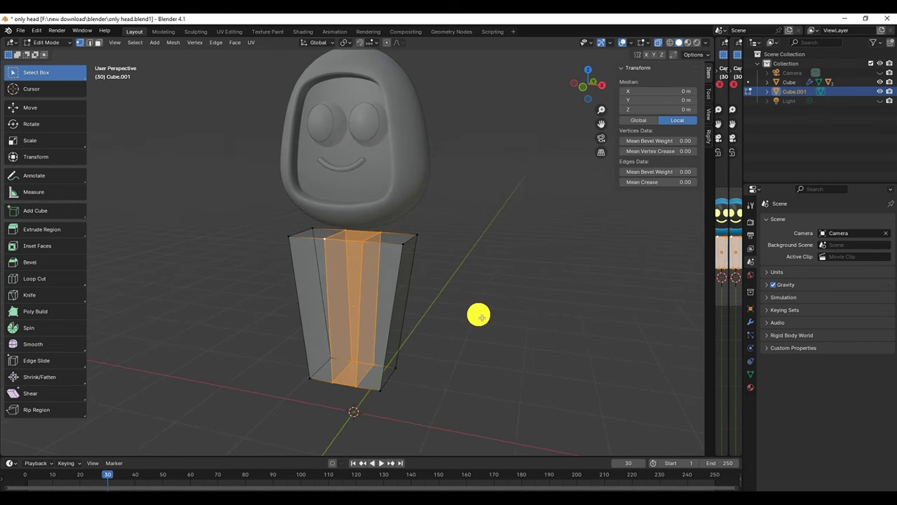
{"action": "left_click", "coordinate": [659, 43]}
{"action": "mouse_move", "coordinate": [533, 211]}
{"action": "middle_mouse_down"}
{"action": "mouse_move", "coordinate": [498, 267]}
{"action": "mouse_move", "coordinate": [484, 251]}
{"action": "mouse_move", "coordinate": [524, 255]}
{"action": "middle_mouse_up"}
- Stretch the middle face strip along Z, push it out 1.227 along Y, then return to Object Mode
{"action": "left_click", "coordinate": [42, 140]}
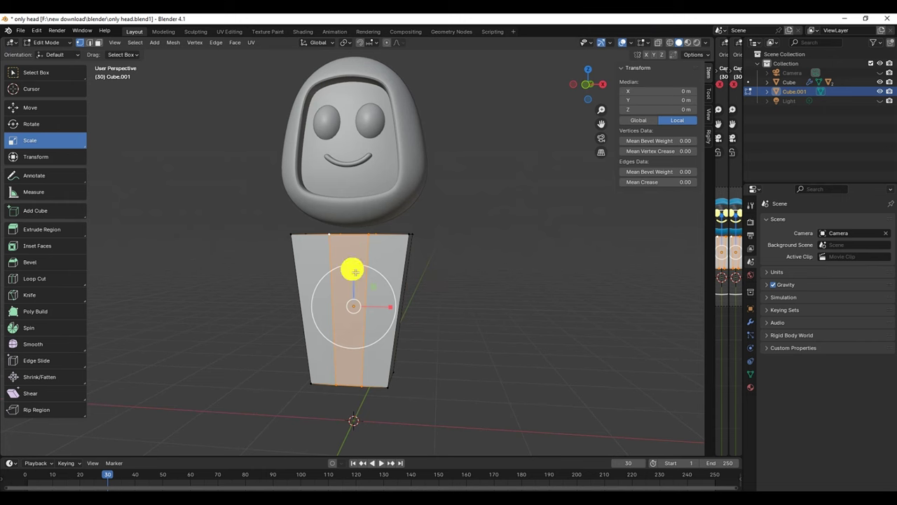
{"action": "mouse_move", "coordinate": [354, 272]}
{"action": "left_mouse_down"}
{"action": "mouse_move", "coordinate": [352, 259]}
{"action": "mouse_move", "coordinate": [355, 267]}
{"action": "left_mouse_up"}
{"action": "middle_click_drag", "start_coordinate": [423, 345], "coordinate": [387, 341]}
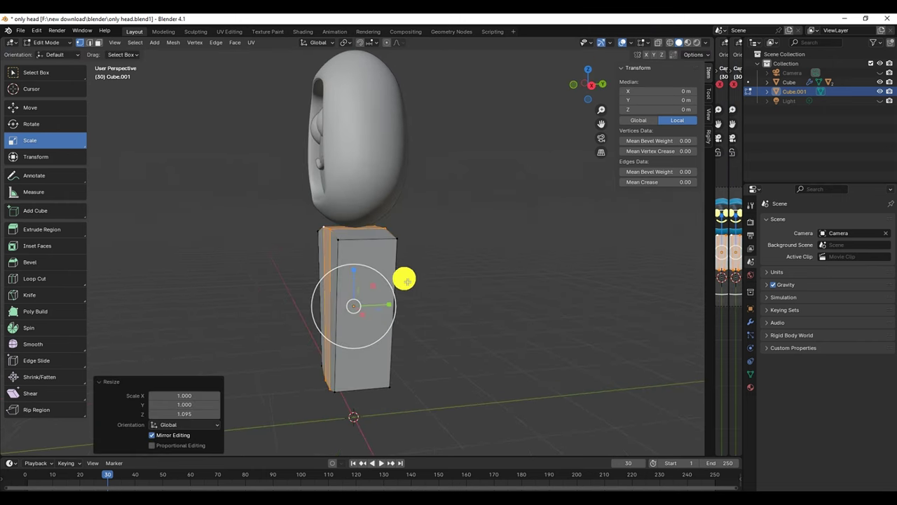
{"action": "left_click_drag", "start_coordinate": [388, 305], "coordinate": [399, 304]}
{"action": "mouse_move", "coordinate": [406, 322]}
{"action": "middle_mouse_down"}
{"action": "mouse_move", "coordinate": [557, 351]}
{"action": "mouse_move", "coordinate": [479, 307]}
{"action": "mouse_move", "coordinate": [455, 355]}
{"action": "mouse_move", "coordinate": [462, 340]}
{"action": "middle_mouse_up"}
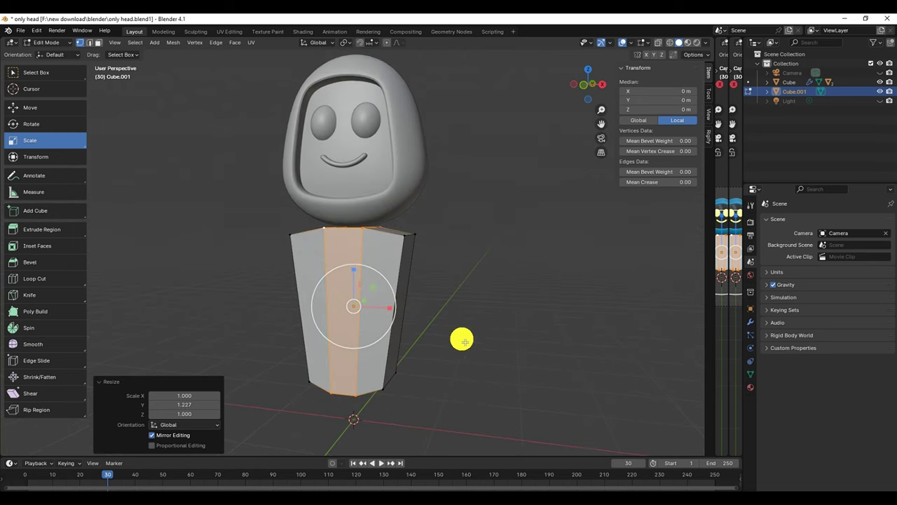
{"action": "left_click", "coordinate": [47, 46]}
{"action": "left_click", "coordinate": [44, 55]}
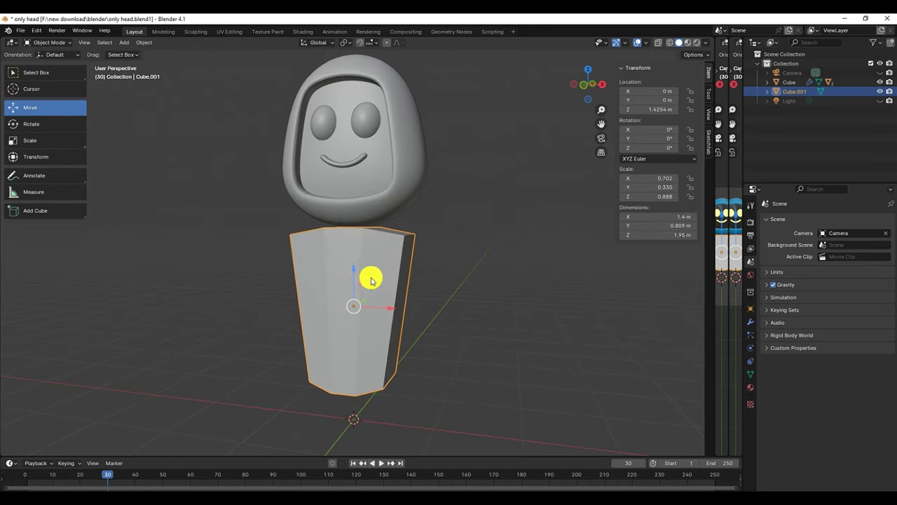
- Lower the torso slightly in Z and enter Edit Mode
{"action": "left_click_drag", "start_coordinate": [352, 272], "coordinate": [352, 293]}
{"action": "mouse_move", "coordinate": [379, 308]}
{"action": "middle_mouse_down"}
{"action": "mouse_move", "coordinate": [407, 320]}
{"action": "mouse_move", "coordinate": [435, 300]}
{"action": "middle_mouse_up"}
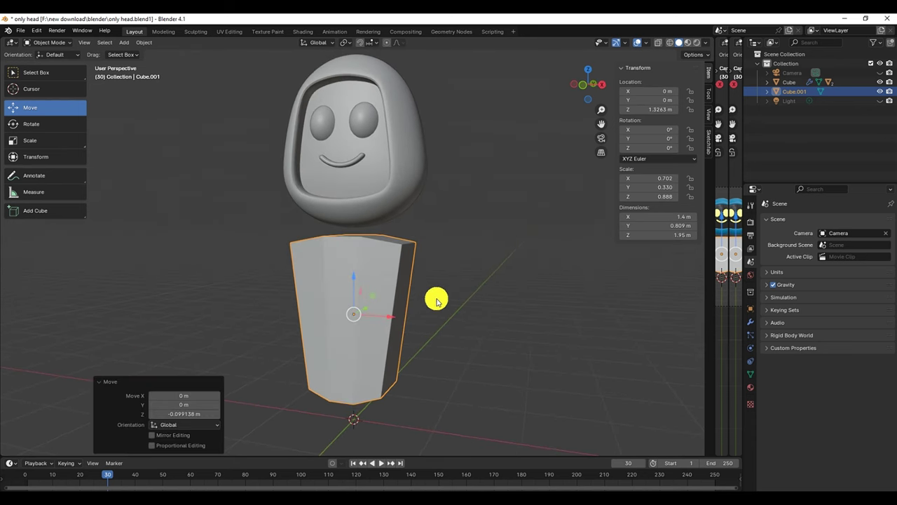
{"action": "left_click", "coordinate": [50, 45]}
{"action": "left_click", "coordinate": [42, 66]}
- Add a centred vertical loop cut on the torso's side and scale it along X, Y and Z
{"action": "mouse_move", "coordinate": [452, 297]}
{"action": "middle_mouse_down"}
{"action": "mouse_move", "coordinate": [392, 303]}
{"action": "mouse_move", "coordinate": [410, 300]}
{"action": "middle_mouse_up"}
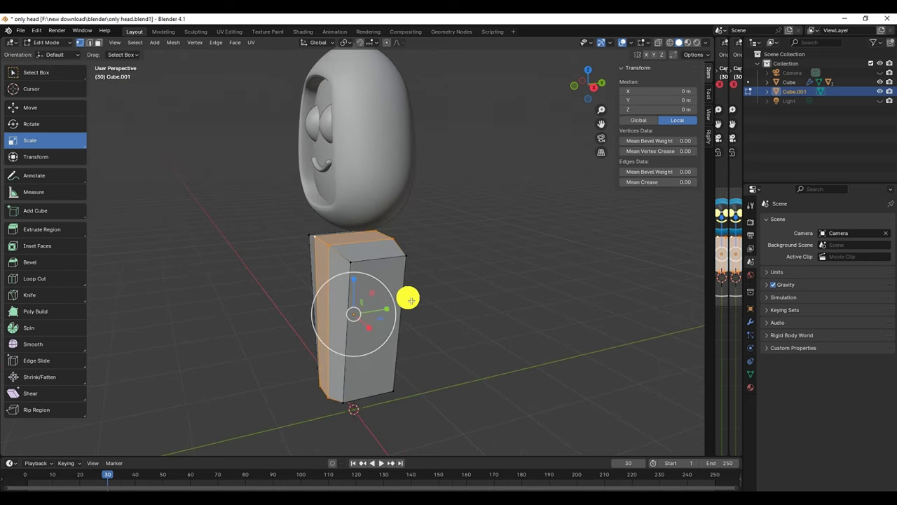
{"action": "left_click", "coordinate": [379, 267]}
{"action": "right_click", "coordinate": [372, 261]}
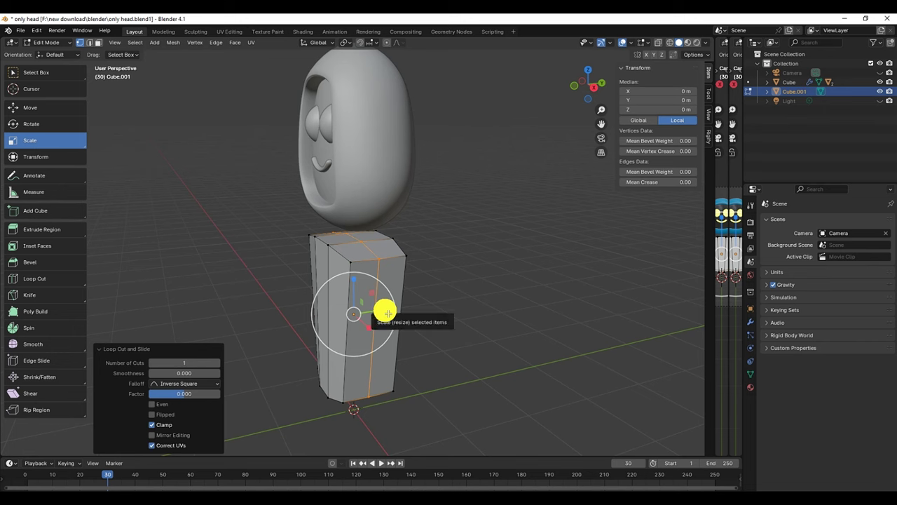
{"action": "mouse_move", "coordinate": [387, 313]}
{"action": "middle_mouse_down"}
{"action": "mouse_move", "coordinate": [437, 318]}
{"action": "mouse_move", "coordinate": [418, 325]}
{"action": "middle_mouse_up"}
{"action": "left_click_drag", "start_coordinate": [389, 322], "coordinate": [404, 317]}
{"action": "middle_click_drag", "start_coordinate": [467, 311], "coordinate": [391, 310]}
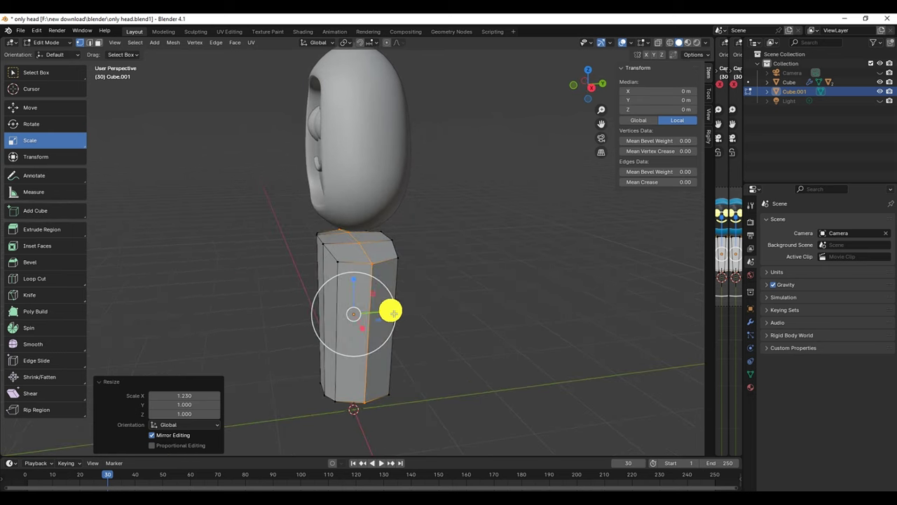
{"action": "left_click_drag", "start_coordinate": [390, 311], "coordinate": [388, 319]}
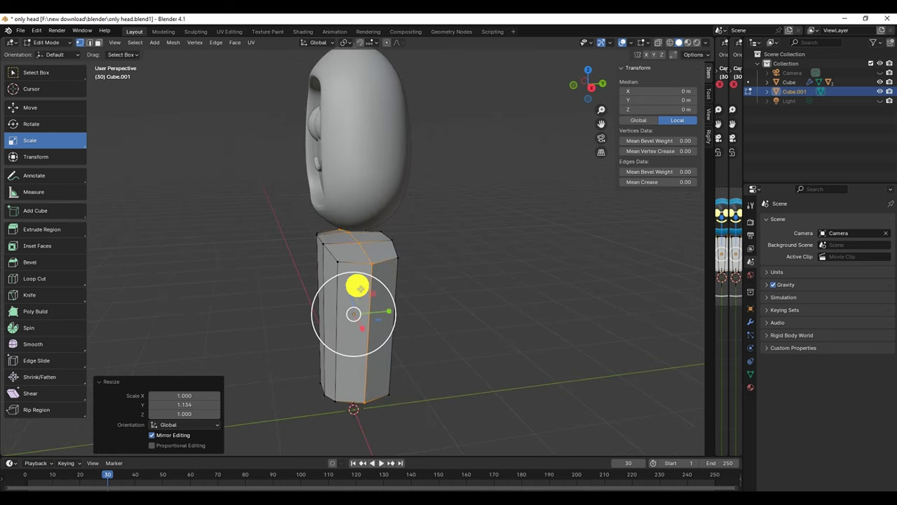
{"action": "left_click_drag", "start_coordinate": [359, 288], "coordinate": [353, 278]}
{"action": "mouse_move", "coordinate": [370, 300]}
{"action": "middle_mouse_down"}
{"action": "mouse_move", "coordinate": [554, 304]}
{"action": "mouse_move", "coordinate": [524, 250]}
{"action": "mouse_move", "coordinate": [468, 290]}
{"action": "mouse_move", "coordinate": [497, 321]}
{"action": "mouse_move", "coordinate": [486, 311]}
{"action": "mouse_move", "coordinate": [462, 336]}
{"action": "middle_mouse_up"}
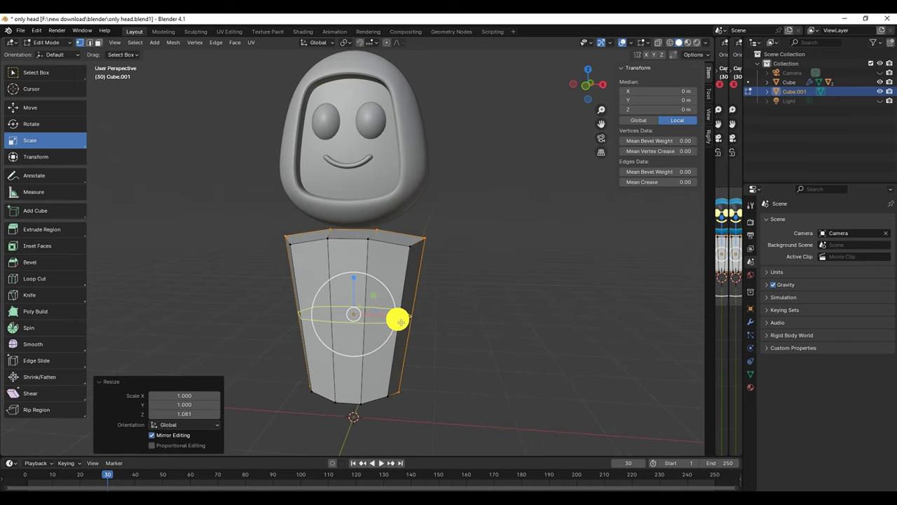
- Add two horizontal loop cuts around the torso's middle and scale them 1.208 along Y
{"action": "key", "text": "g"}
{"action": "key", "text": "g"}
{"action": "key", "text": "Escape"}
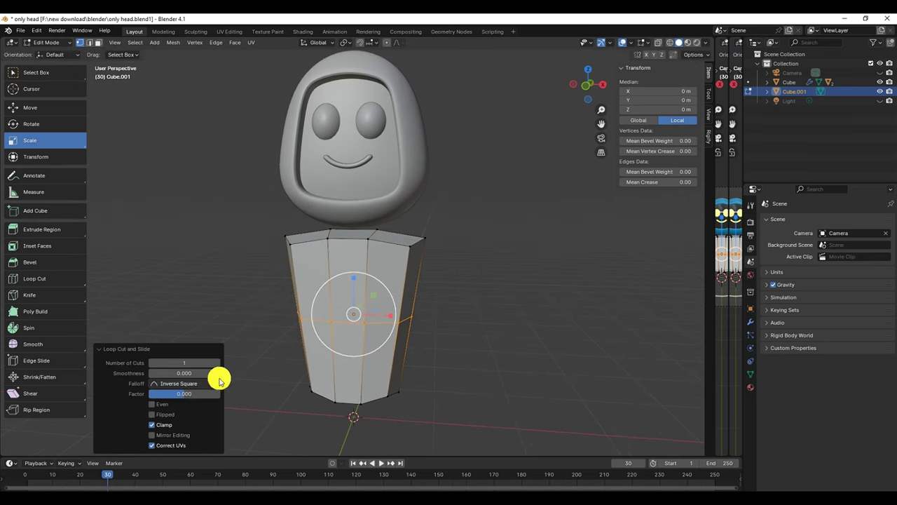
{"action": "left_click", "coordinate": [218, 365]}
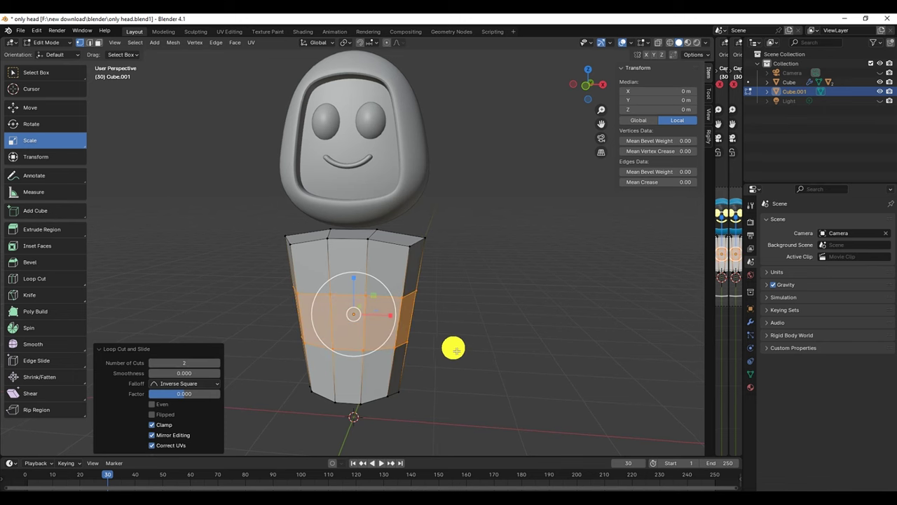
{"action": "middle_click_drag", "start_coordinate": [455, 348], "coordinate": [371, 355]}
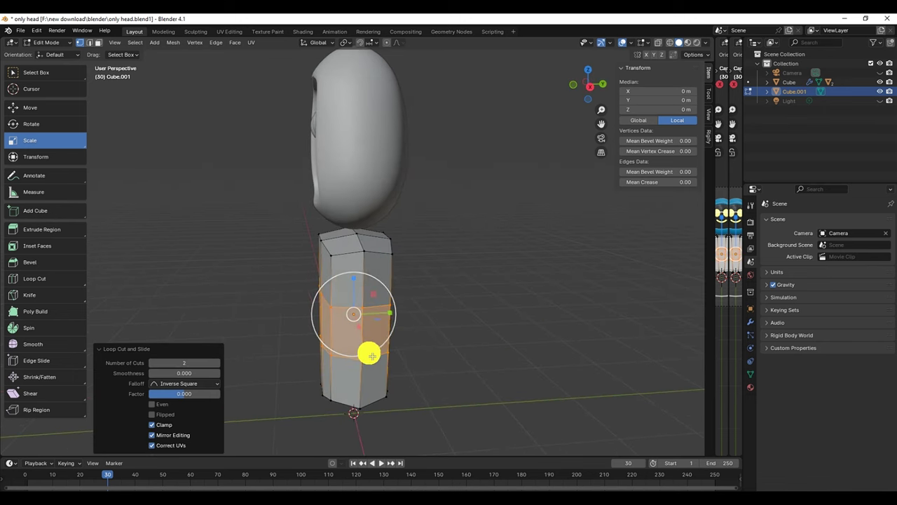
{"action": "key", "text": "s"}
{"action": "key", "text": "y"}
{"action": "left_click", "coordinate": [399, 313]}
{"action": "mouse_move", "coordinate": [399, 314]}
{"action": "middle_mouse_down"}
{"action": "mouse_move", "coordinate": [545, 334]}
{"action": "mouse_move", "coordinate": [587, 362]}
{"action": "mouse_move", "coordinate": [587, 315]}
{"action": "mouse_move", "coordinate": [396, 345]}
{"action": "mouse_move", "coordinate": [437, 335]}
{"action": "mouse_move", "coordinate": [503, 357]}
{"action": "middle_mouse_up"}
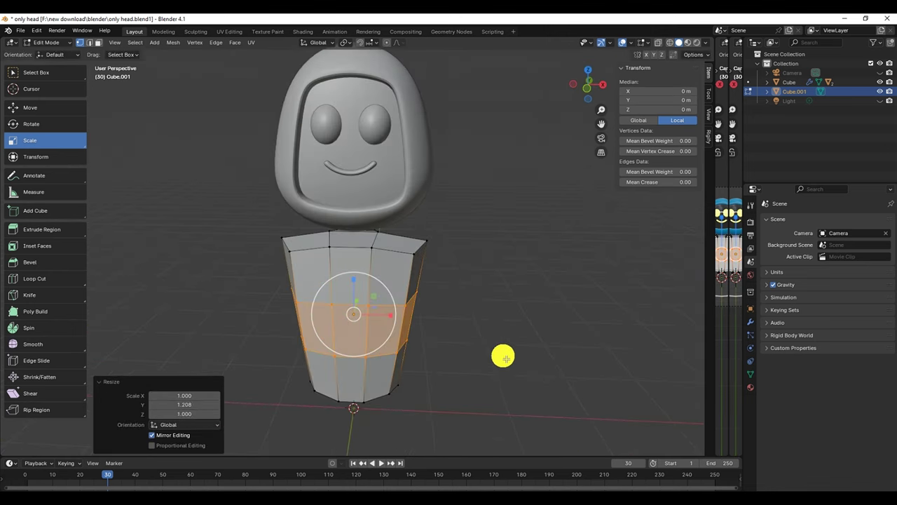
- In Object Mode, give Cube.001 a Subdivision Surface modifier with viewport level 2
{"action": "left_click", "coordinate": [49, 44]}
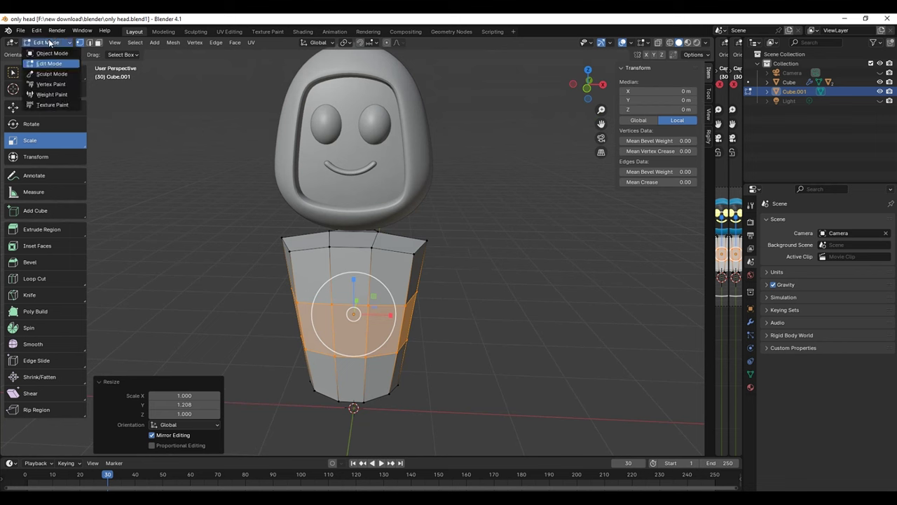
{"action": "left_click", "coordinate": [40, 55]}
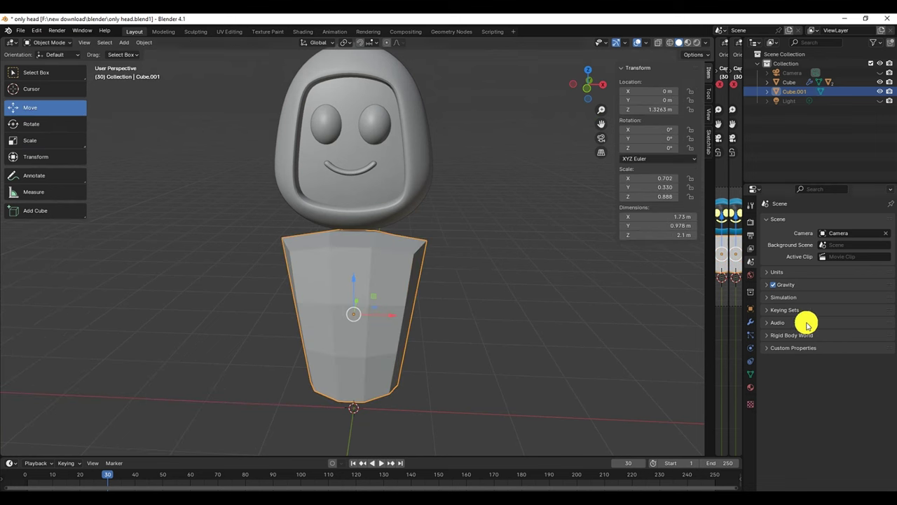
{"action": "left_click", "coordinate": [750, 322]}
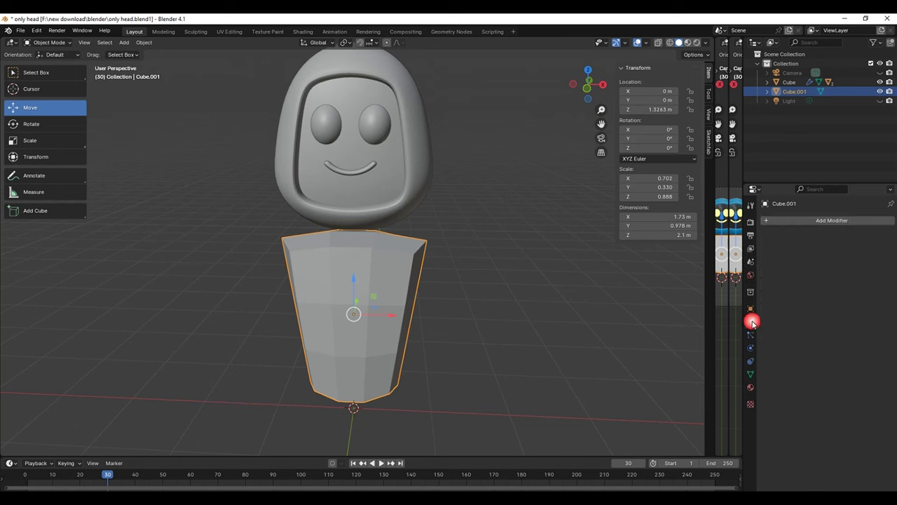
{"action": "left_click", "coordinate": [803, 220]}
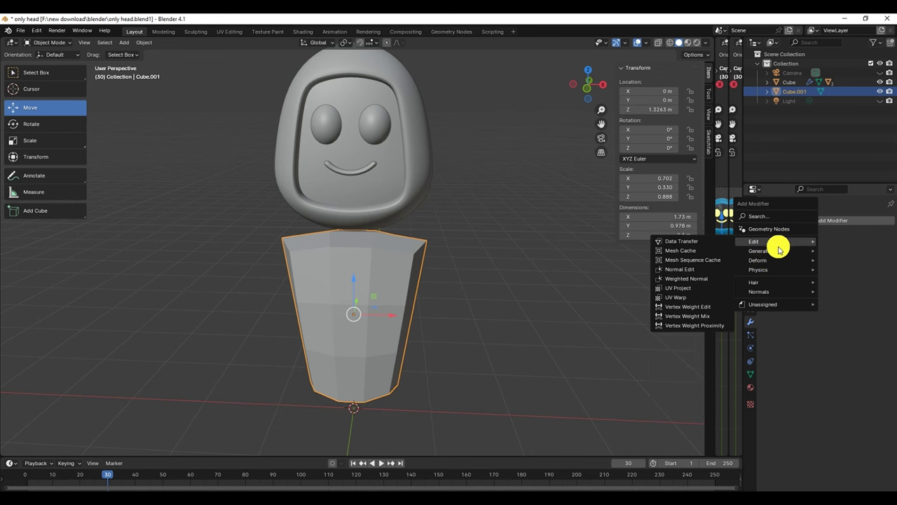
{"action": "mouse_move", "coordinate": [768, 251]}
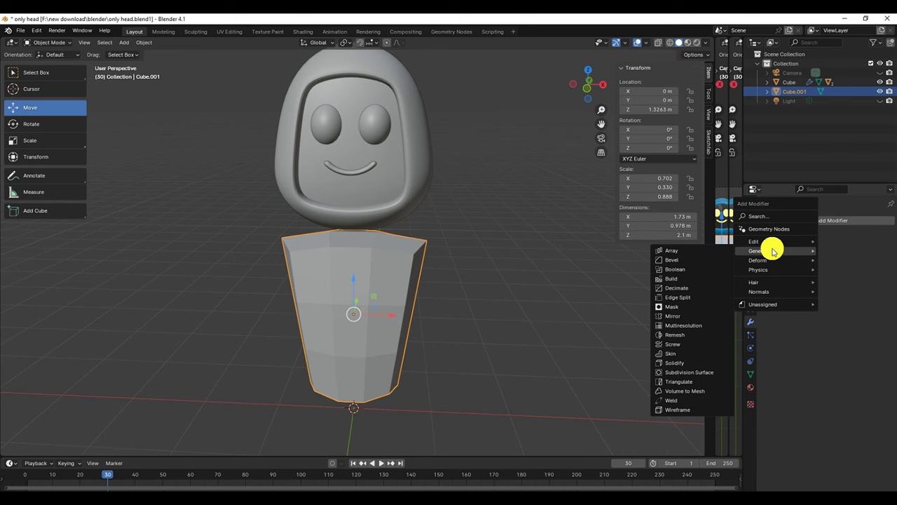
{"action": "left_click", "coordinate": [691, 372]}
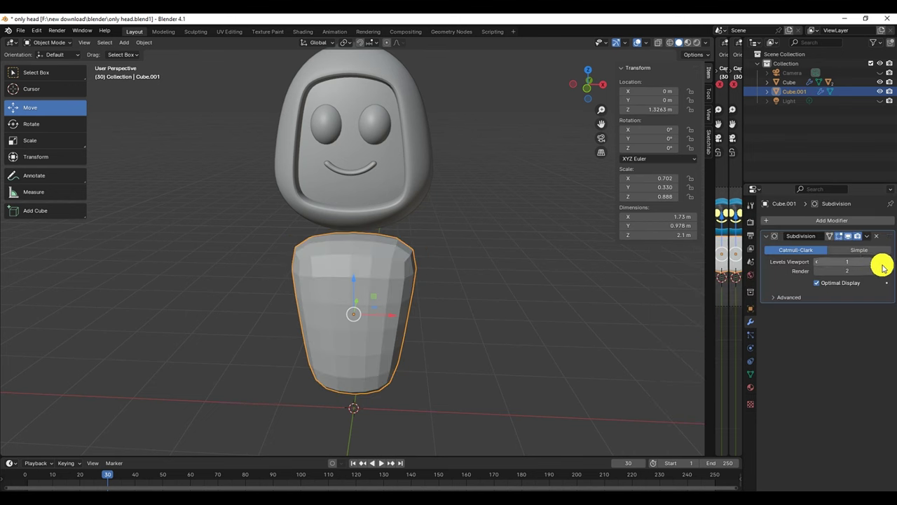
{"action": "left_click", "coordinate": [882, 267]}
{"action": "mouse_move", "coordinate": [412, 271]}
{"action": "middle_mouse_down"}
{"action": "mouse_move", "coordinate": [443, 287]}
{"action": "mouse_move", "coordinate": [390, 268]}
{"action": "mouse_move", "coordinate": [390, 260]}
{"action": "middle_mouse_up"}
- In Edit Mode with edge select, select a horizontal edge loop around the lower torso
{"action": "left_click", "coordinate": [59, 46]}
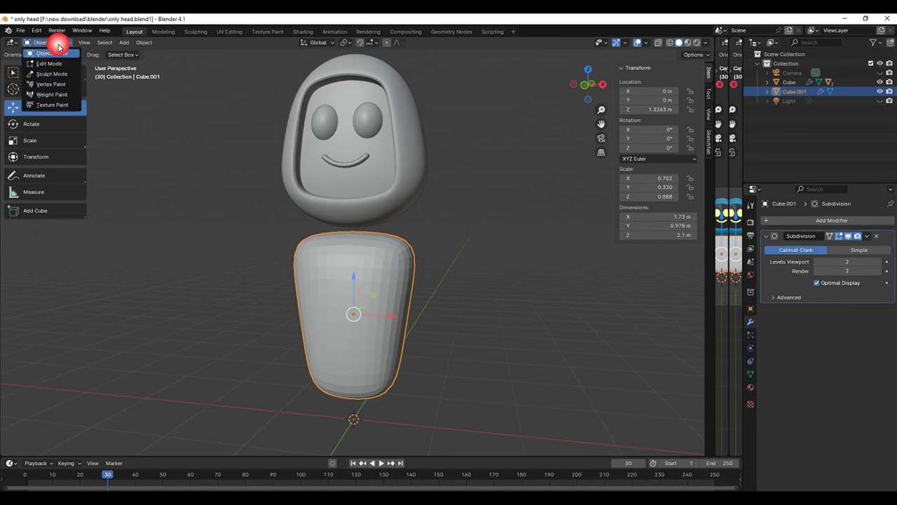
{"action": "left_click", "coordinate": [57, 64]}
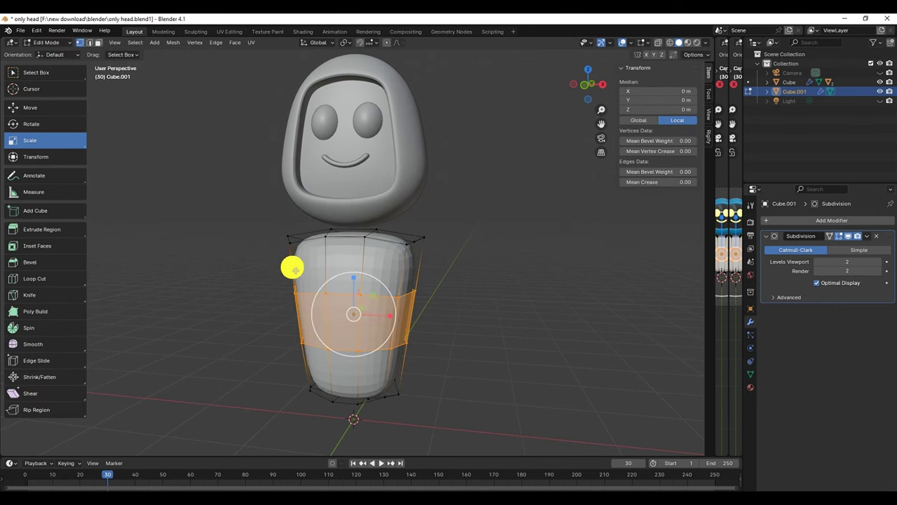
{"action": "left_click", "coordinate": [226, 281]}
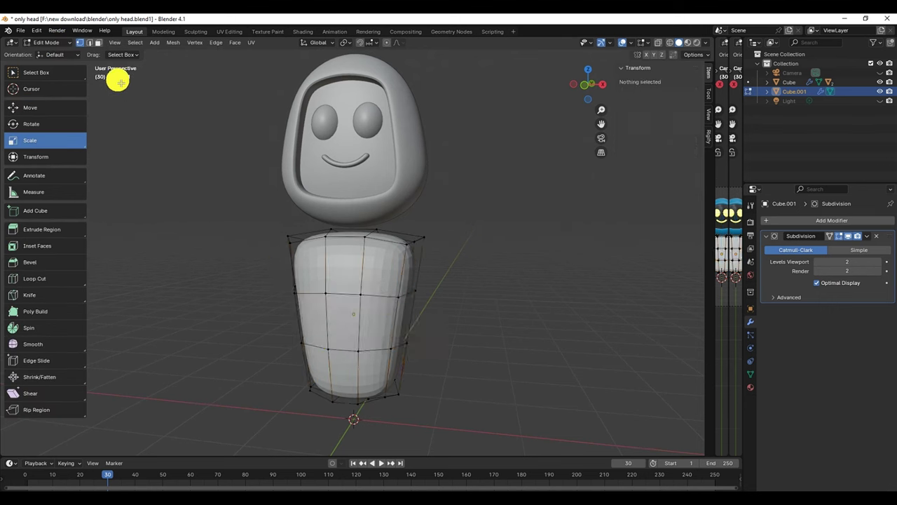
{"action": "left_click", "coordinate": [89, 43]}
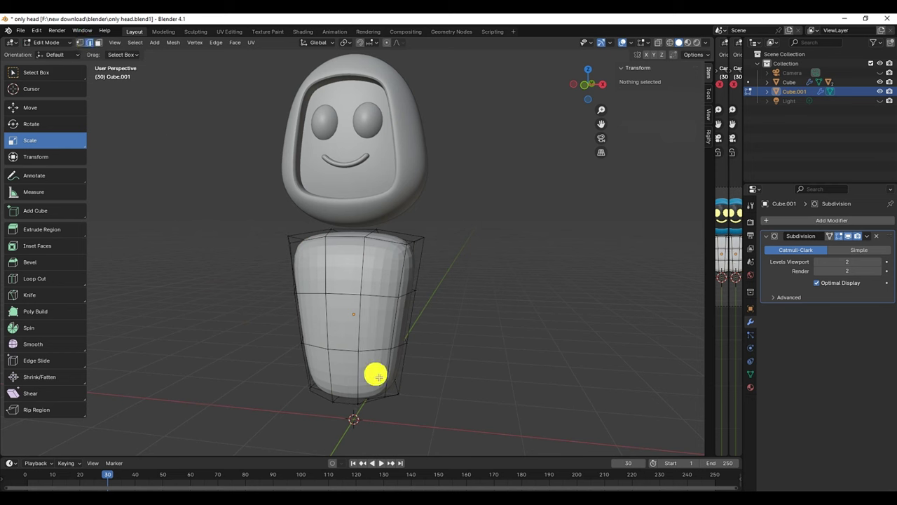
{"action": "left_click", "coordinate": [348, 351], "text": "alt"}
{"action": "mouse_move", "coordinate": [379, 342]}
{"action": "middle_mouse_down"}
{"action": "mouse_move", "coordinate": [401, 340]}
{"action": "mouse_move", "coordinate": [407, 351]}
{"action": "middle_mouse_up"}
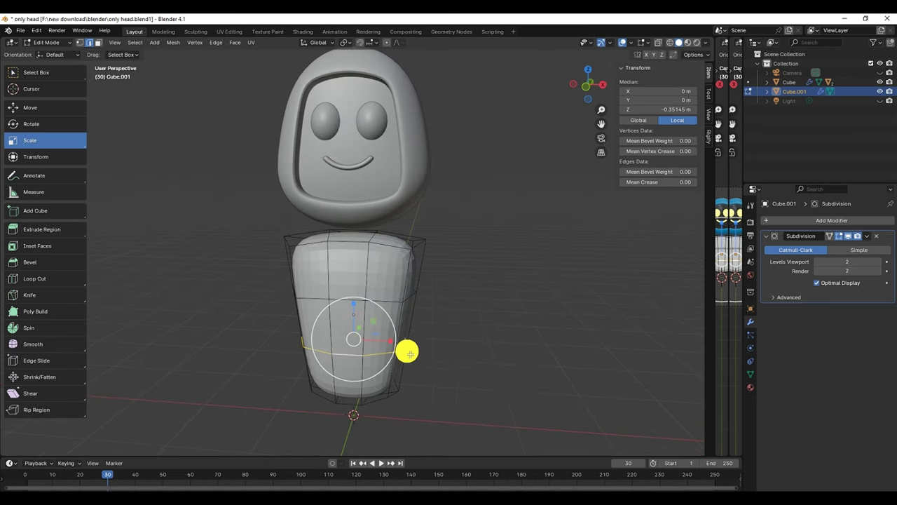
- Bevel the loop into a 0.0437 m band and switch to Extrude Along Normals
{"action": "left_click", "coordinate": [49, 261]}
{"action": "middle_click_drag", "start_coordinate": [402, 374], "coordinate": [411, 348]}
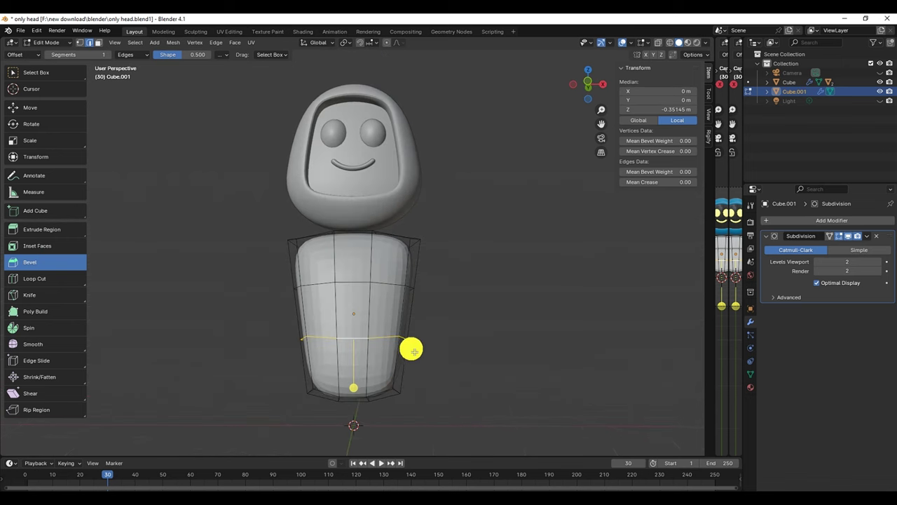
{"action": "left_click_drag", "start_coordinate": [361, 393], "coordinate": [364, 397]}
{"action": "middle_click_drag", "start_coordinate": [425, 359], "coordinate": [400, 383]}
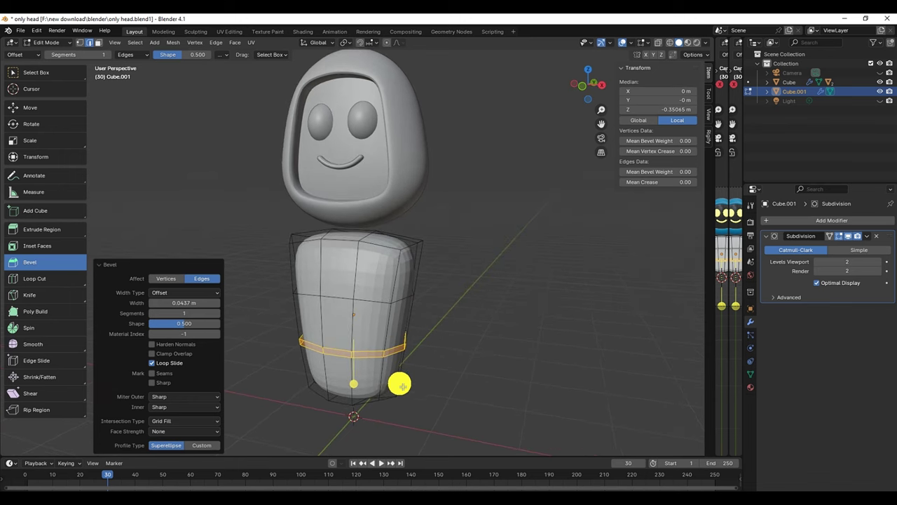
{"action": "left_click", "coordinate": [59, 234]}
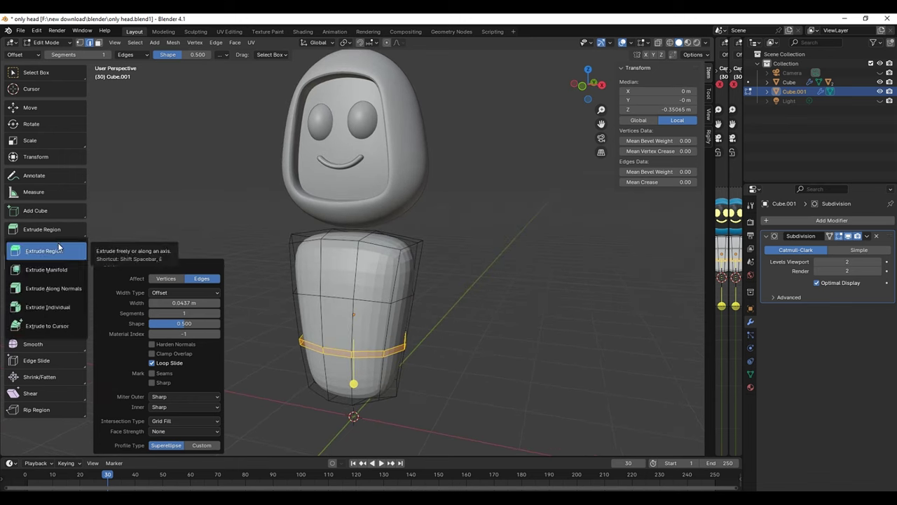
{"action": "left_click", "coordinate": [55, 289]}
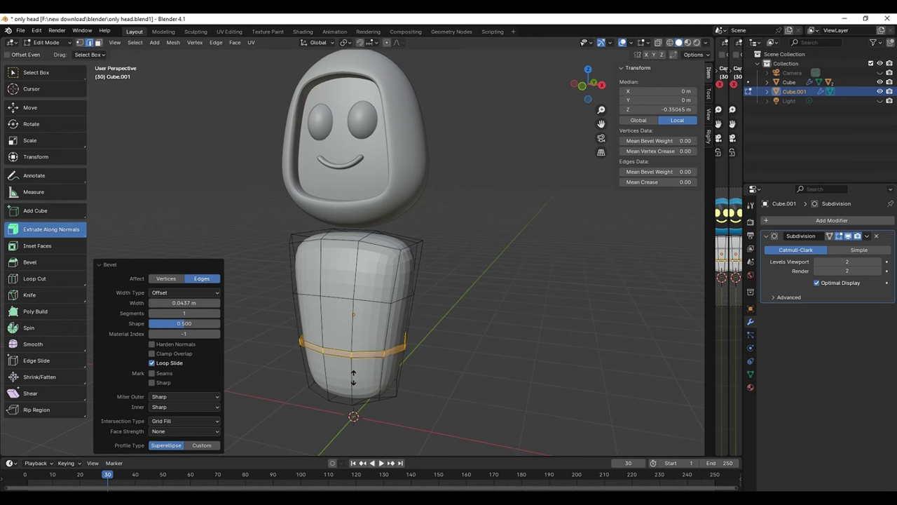
{"action": "left_click_drag", "start_coordinate": [353, 377], "coordinate": [357, 381]}
- Extrude the bevelled band inward along normals and hide the subdivision result in the viewport
{"action": "scroll", "coordinate": [413, 369], "scroll_direction": "up", "scroll_amount": 2}
{"action": "scroll", "coordinate": [433, 392], "scroll_direction": "up", "scroll_amount": 2}
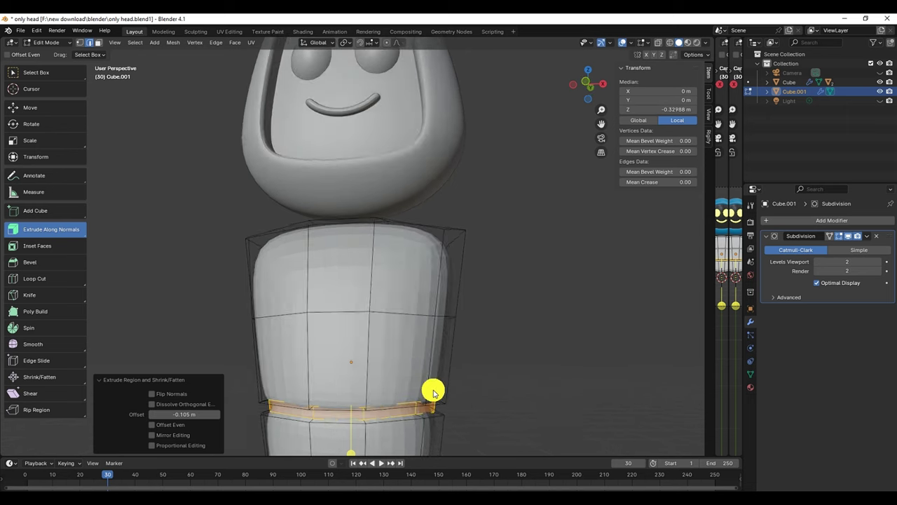
{"action": "mouse_move", "coordinate": [433, 393]}
{"action": "middle_mouse_down"}
{"action": "mouse_move", "coordinate": [400, 401]}
{"action": "mouse_move", "coordinate": [409, 227]}
{"action": "mouse_move", "coordinate": [388, 293]}
{"action": "mouse_move", "coordinate": [411, 270]}
{"action": "mouse_move", "coordinate": [416, 289]}
{"action": "mouse_move", "coordinate": [386, 287]}
{"action": "mouse_move", "coordinate": [484, 294]}
{"action": "middle_mouse_up"}
{"action": "left_click", "coordinate": [377, 299]}
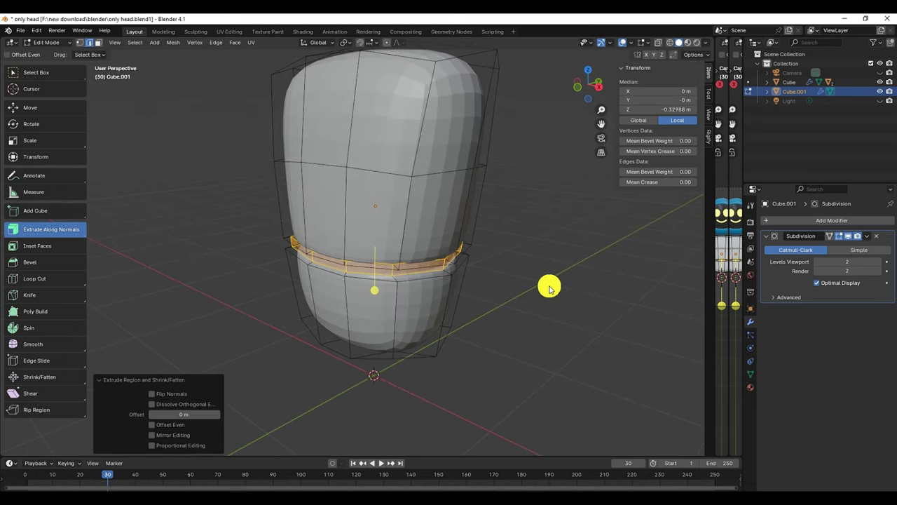
{"action": "left_click", "coordinate": [849, 237]}
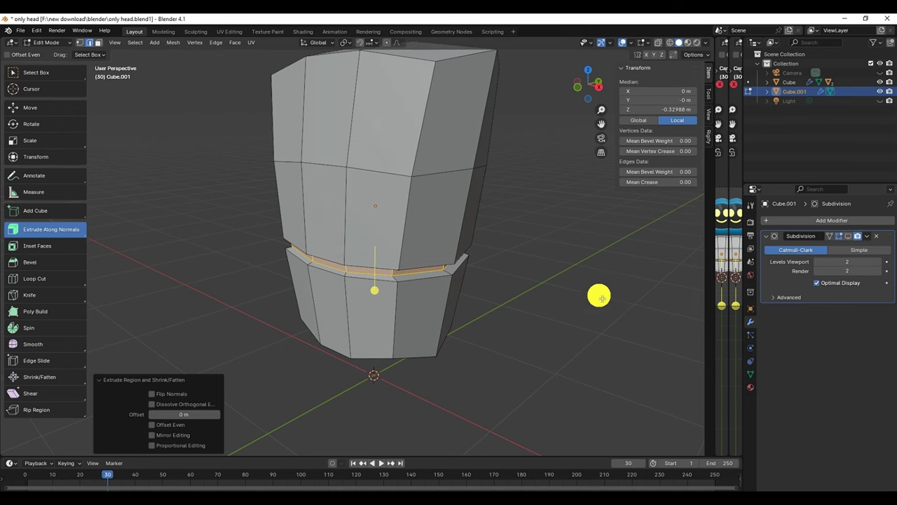
{"action": "mouse_move", "coordinate": [600, 297]}
{"action": "middle_mouse_down"}
{"action": "mouse_move", "coordinate": [509, 273]}
{"action": "mouse_move", "coordinate": [444, 281]}
{"action": "mouse_move", "coordinate": [366, 267]}
{"action": "mouse_move", "coordinate": [385, 288]}
{"action": "mouse_move", "coordinate": [491, 285]}
{"action": "mouse_move", "coordinate": [561, 297]}
{"action": "mouse_move", "coordinate": [555, 287]}
{"action": "mouse_move", "coordinate": [497, 279]}
{"action": "mouse_move", "coordinate": [509, 292]}
{"action": "mouse_move", "coordinate": [494, 300]}
{"action": "middle_mouse_up"}
- Select the waist seam edge loop and set its Mean Crease to 1.00
{"action": "left_click", "coordinate": [537, 295]}
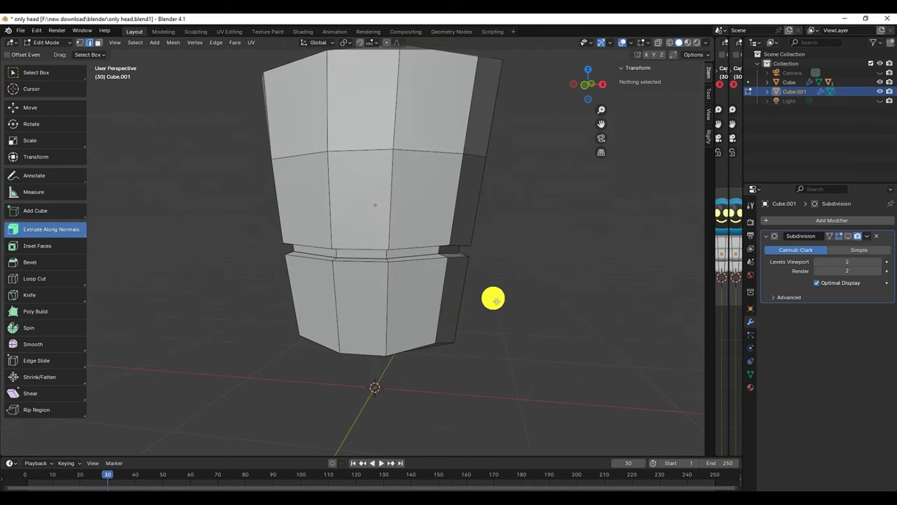
{"action": "middle_click_drag", "start_coordinate": [463, 350], "coordinate": [441, 334]}
{"action": "middle_click_drag", "start_coordinate": [383, 243], "coordinate": [384, 267]}
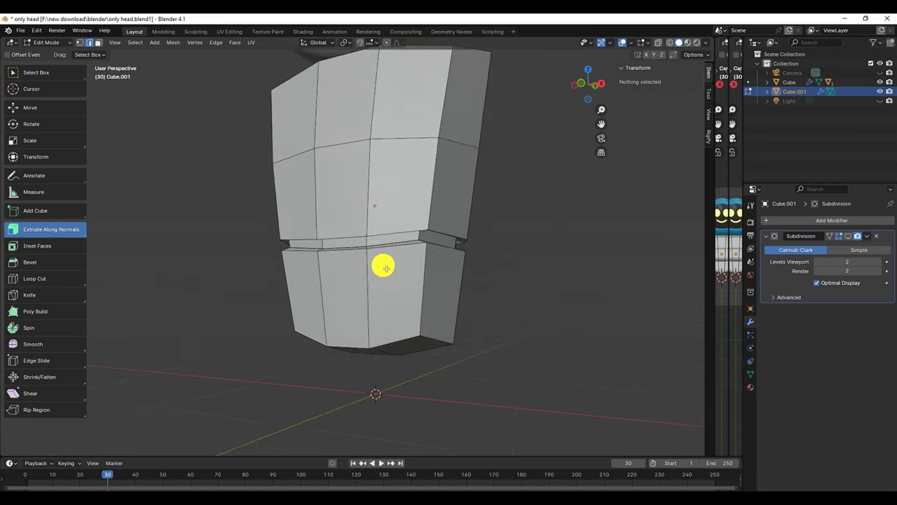
{"action": "scroll", "coordinate": [383, 267], "scroll_direction": "up", "scroll_amount": 2}
{"action": "scroll", "coordinate": [386, 257], "scroll_direction": "up", "scroll_amount": 2}
{"action": "scroll", "coordinate": [389, 267], "scroll_direction": "up", "scroll_amount": 2}
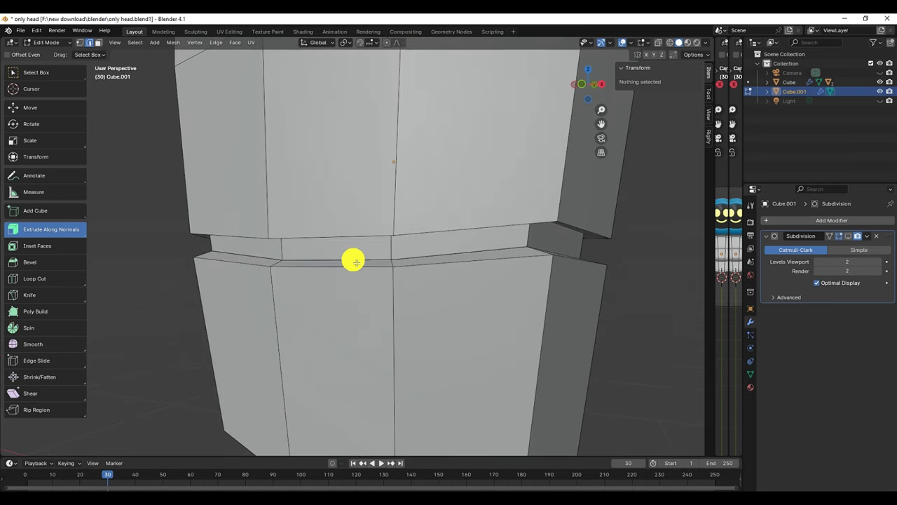
{"action": "left_click", "coordinate": [350, 260], "text": "alt"}
{"action": "mouse_move", "coordinate": [472, 276]}
{"action": "middle_mouse_down"}
{"action": "mouse_move", "coordinate": [338, 285]}
{"action": "mouse_move", "coordinate": [431, 260]}
{"action": "mouse_move", "coordinate": [409, 203]}
{"action": "middle_mouse_up"}
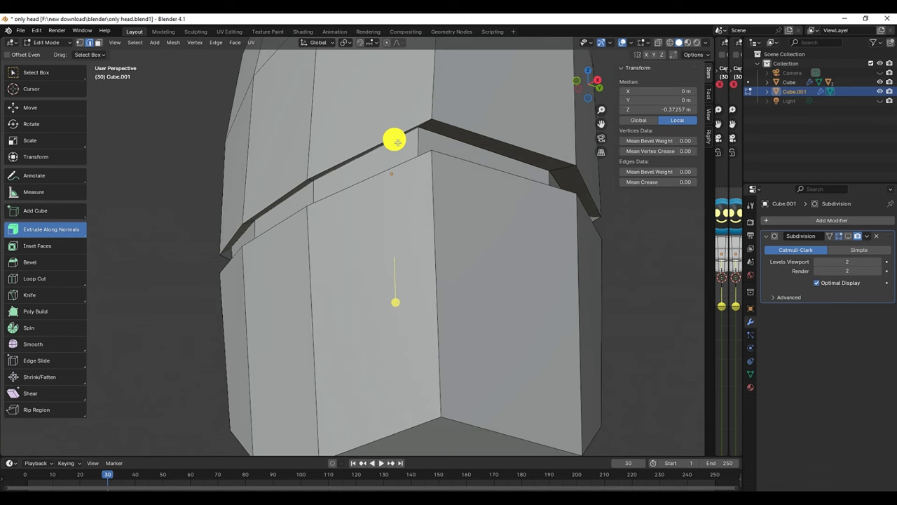
{"action": "mouse_move", "coordinate": [443, 135]}
{"action": "middle_mouse_down"}
{"action": "mouse_move", "coordinate": [416, 187]}
{"action": "mouse_move", "coordinate": [487, 197]}
{"action": "mouse_move", "coordinate": [497, 172]}
{"action": "mouse_move", "coordinate": [481, 193]}
{"action": "middle_mouse_up"}
{"action": "middle_click_drag", "start_coordinate": [440, 208], "coordinate": [546, 227]}
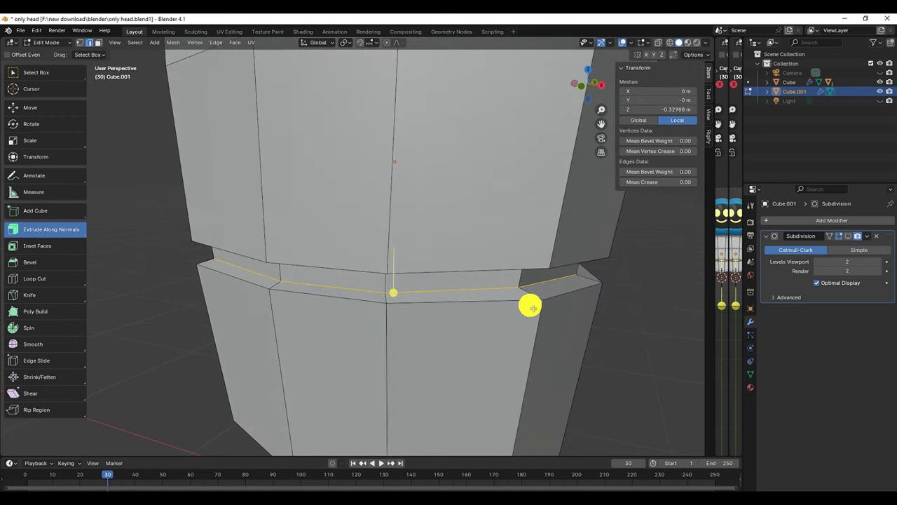
{"action": "left_click", "coordinate": [637, 181]}
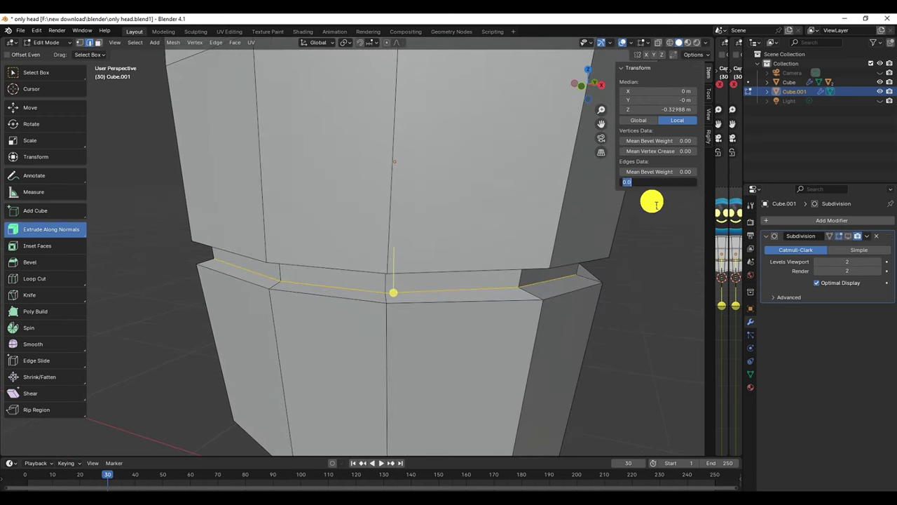
{"action": "type", "text": "1"}
{"action": "key", "text": "Return"}
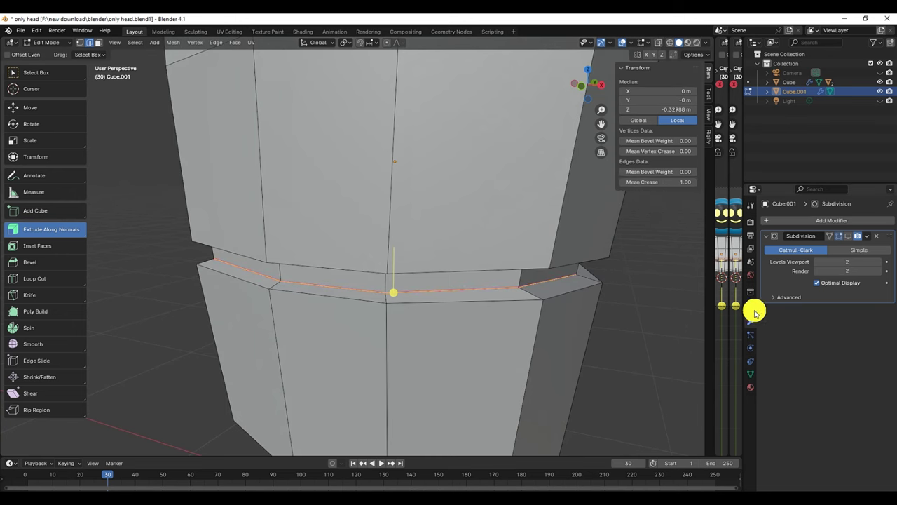
- Show the subdivision smoothing again and deselect the creased seam loop
{"action": "left_click", "coordinate": [849, 236]}
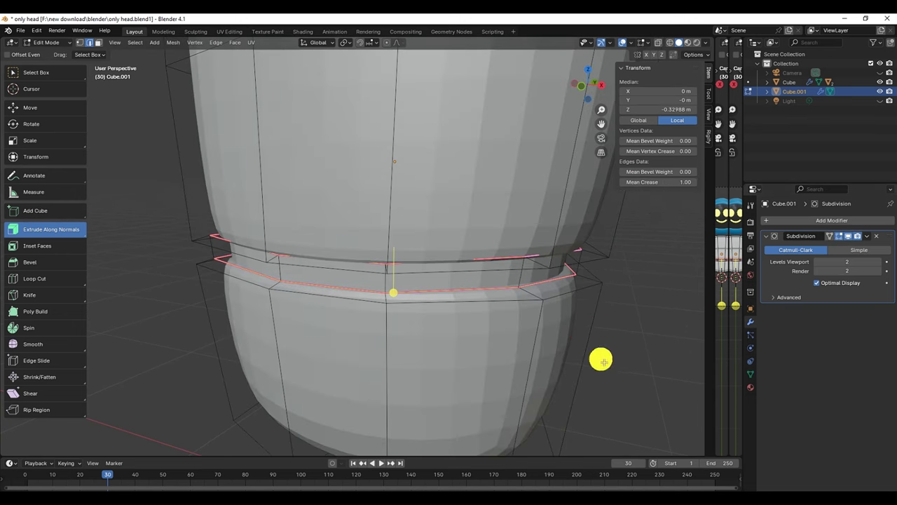
{"action": "left_click", "coordinate": [572, 343]}
{"action": "scroll", "coordinate": [587, 335], "scroll_direction": "down", "scroll_amount": 2}
{"action": "scroll", "coordinate": [591, 344], "scroll_direction": "down", "scroll_amount": 2}
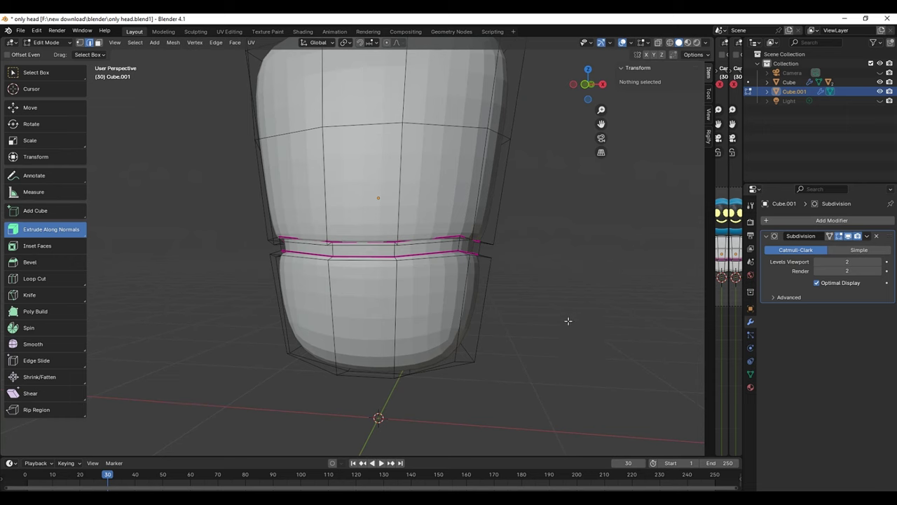
{"action": "mouse_move", "coordinate": [568, 321]}
{"action": "middle_mouse_down"}
{"action": "mouse_move", "coordinate": [495, 304]}
{"action": "mouse_move", "coordinate": [537, 327]}
{"action": "mouse_move", "coordinate": [504, 254]}
{"action": "mouse_move", "coordinate": [481, 245]}
{"action": "mouse_move", "coordinate": [483, 208]}
{"action": "mouse_move", "coordinate": [484, 227]}
{"action": "mouse_move", "coordinate": [471, 221]}
{"action": "mouse_move", "coordinate": [427, 286]}
{"action": "mouse_move", "coordinate": [438, 309]}
{"action": "middle_mouse_up"}
{"action": "scroll", "coordinate": [471, 222], "scroll_direction": "down", "scroll_amount": 2}
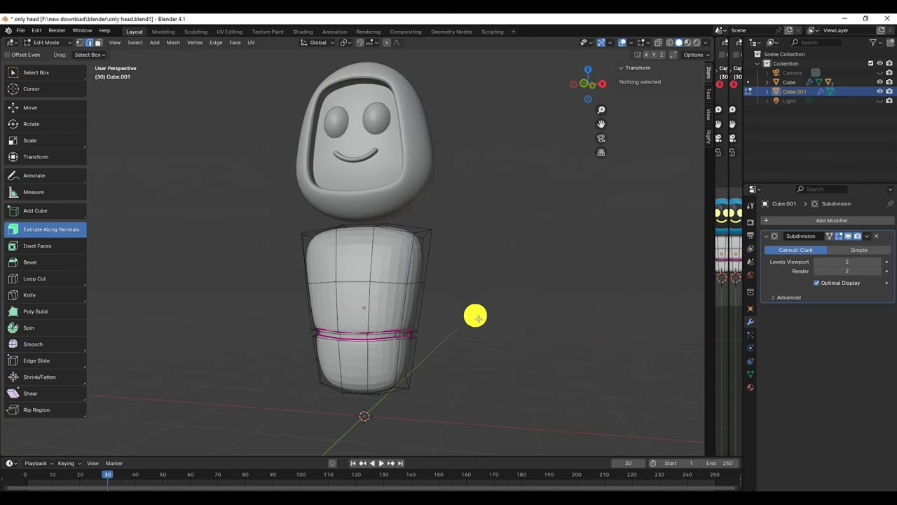
- In Object Mode, apply Shade Smooth by Angle and Shade Smooth to the head and body
{"action": "left_click", "coordinate": [56, 44]}
{"action": "left_click", "coordinate": [51, 53]}
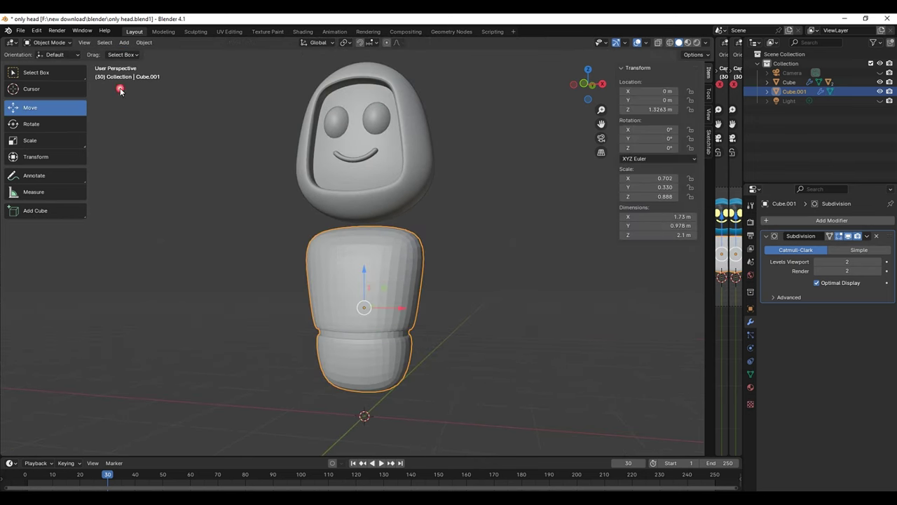
{"action": "key", "text": "a"}
{"action": "mouse_move", "coordinate": [259, 212]}
{"action": "middle_mouse_down"}
{"action": "mouse_move", "coordinate": [267, 234]}
{"action": "mouse_move", "coordinate": [443, 217]}
{"action": "mouse_move", "coordinate": [428, 229]}
{"action": "middle_mouse_up"}
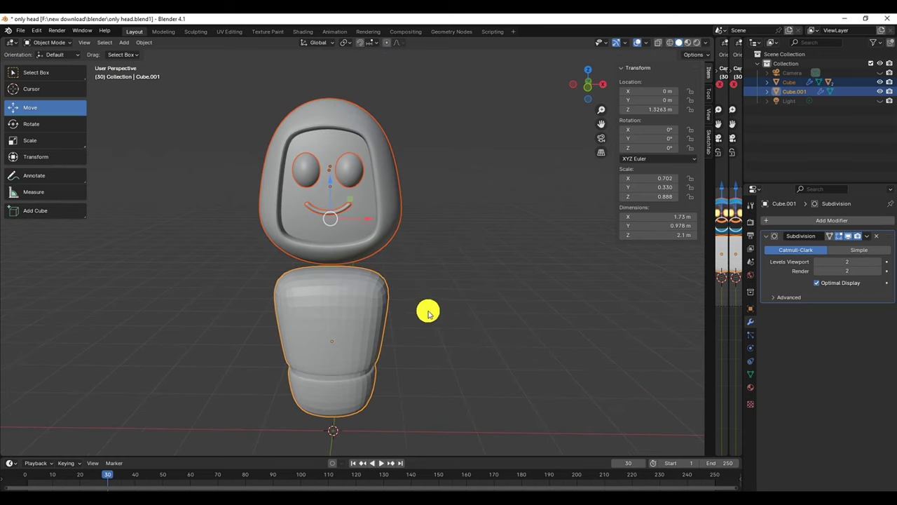
{"action": "right_click", "coordinate": [347, 287]}
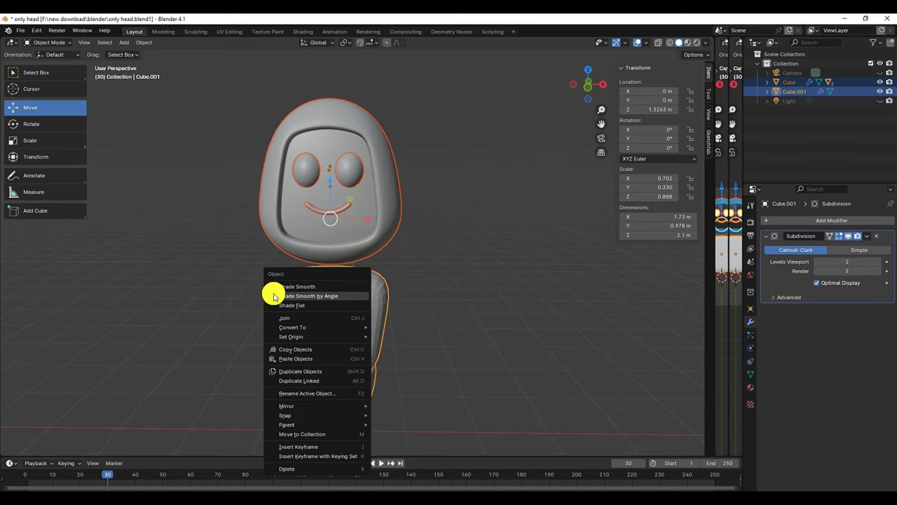
{"action": "left_click", "coordinate": [333, 289]}
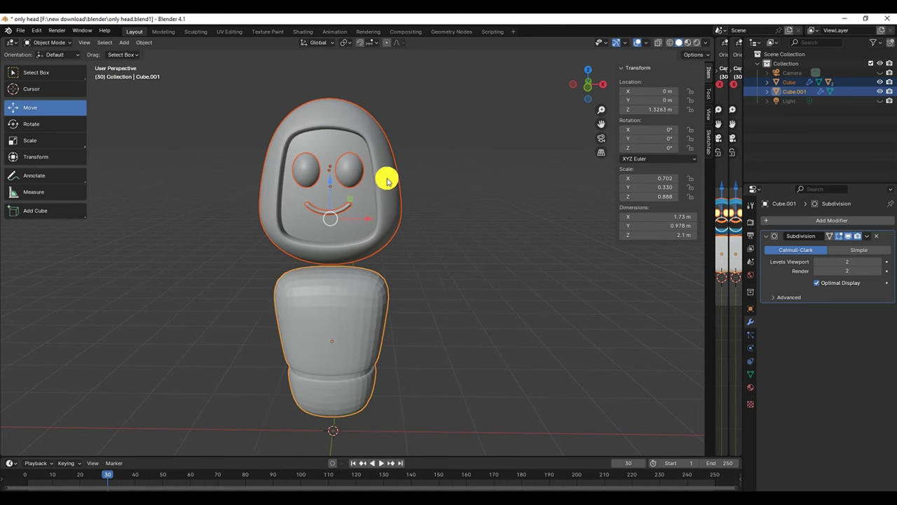
{"action": "right_click", "coordinate": [451, 214]}
{"action": "left_click", "coordinate": [440, 206]}
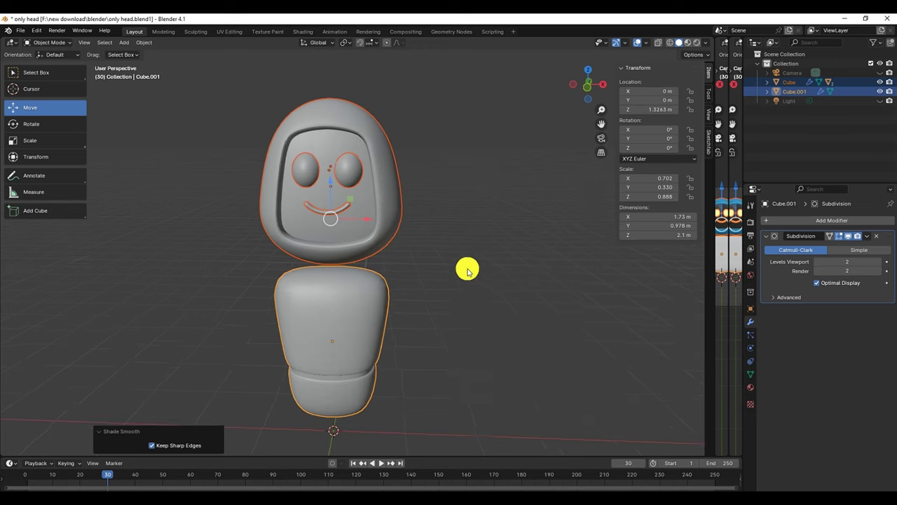
{"action": "mouse_move", "coordinate": [466, 266]}
{"action": "middle_mouse_down"}
{"action": "mouse_move", "coordinate": [407, 241]}
{"action": "mouse_move", "coordinate": [457, 263]}
{"action": "mouse_move", "coordinate": [410, 298]}
{"action": "mouse_move", "coordinate": [426, 316]}
{"action": "middle_mouse_up"}
- Select the torso Cube.001 and start renaming it in the Outliner
{"action": "left_click", "coordinate": [469, 316]}
{"action": "scroll", "coordinate": [410, 308], "scroll_direction": "up", "scroll_amount": 4}
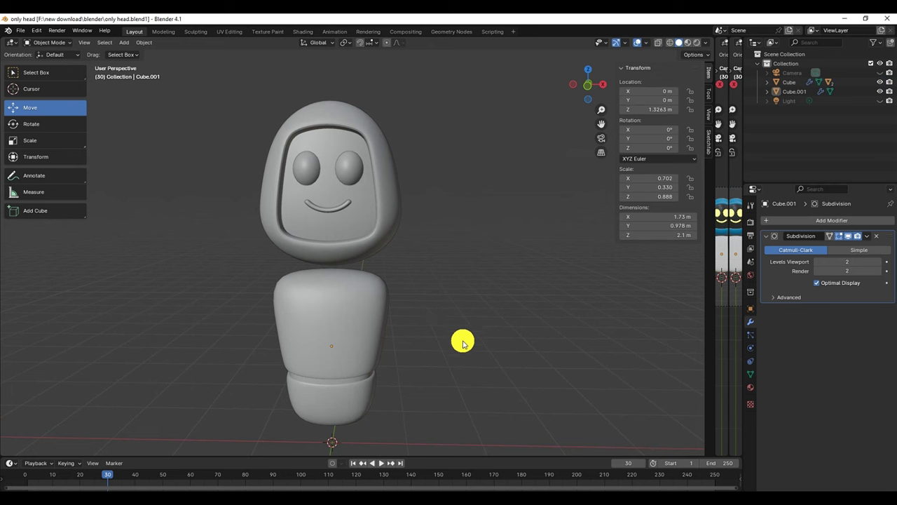
{"action": "left_click", "coordinate": [323, 314]}
{"action": "double_click", "coordinate": [793, 91]}
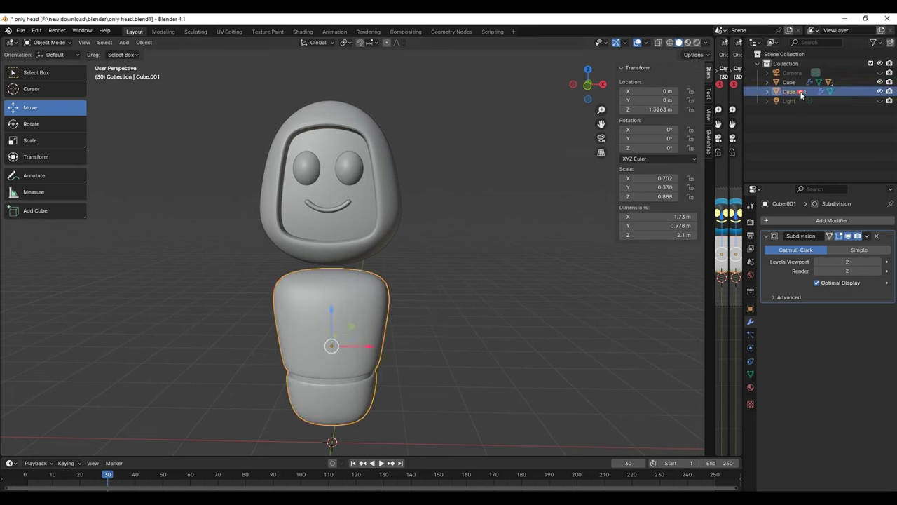
- Name the torso 'body' and rename the head object to 'face'
{"action": "type", "text": "body"}
{"action": "key", "text": "Return"}
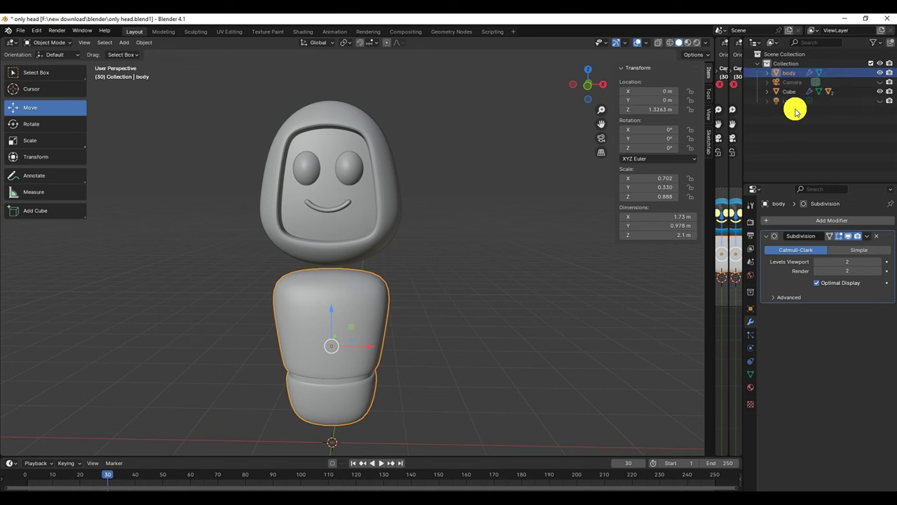
{"action": "left_click", "coordinate": [380, 173]}
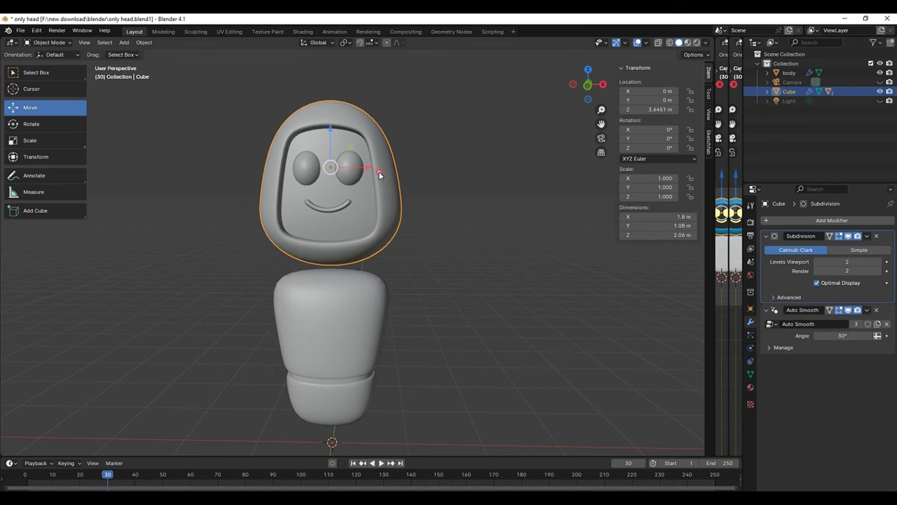
{"action": "left_click", "coordinate": [791, 92]}
{"action": "double_click", "coordinate": [791, 92]}
{"action": "type", "text": "fa"}
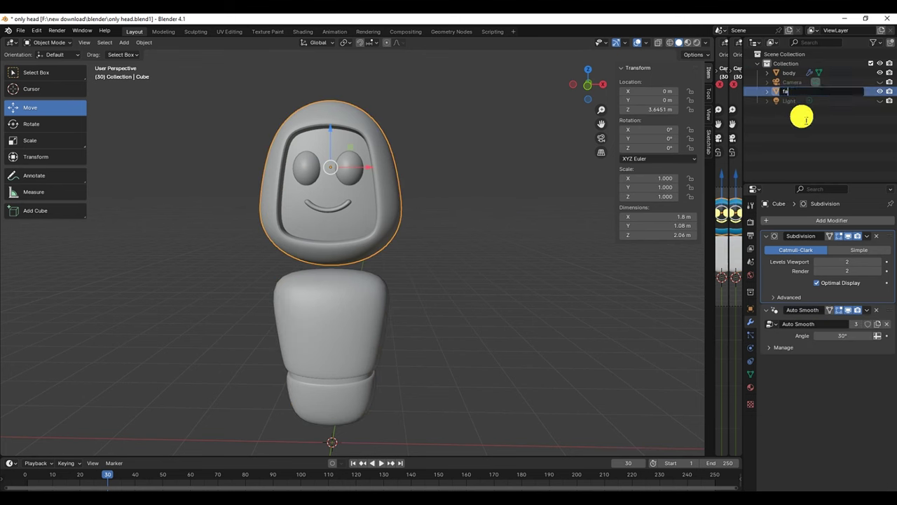
{"action": "type", "text": "ce"}
{"action": "key", "text": "Return"}
- Scale the body down to 1.52 × 0.859 × 1.85 m and raise it to Z 1.3927 m
{"action": "left_click", "coordinate": [328, 343]}
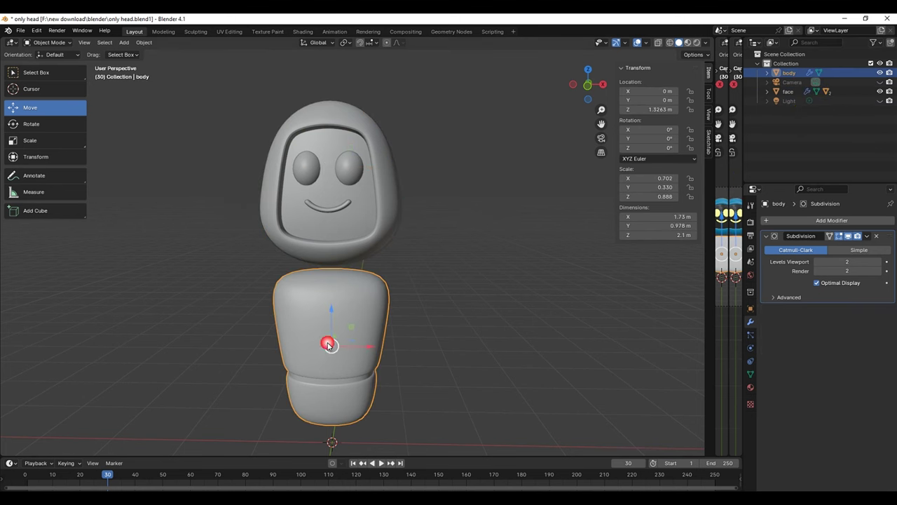
{"action": "key", "text": "s"}
{"action": "left_click", "coordinate": [391, 328]}
{"action": "mouse_move", "coordinate": [391, 328]}
{"action": "middle_mouse_down"}
{"action": "mouse_move", "coordinate": [431, 281]}
{"action": "mouse_move", "coordinate": [374, 304]}
{"action": "middle_mouse_up"}
{"action": "left_click_drag", "start_coordinate": [333, 308], "coordinate": [370, 300]}
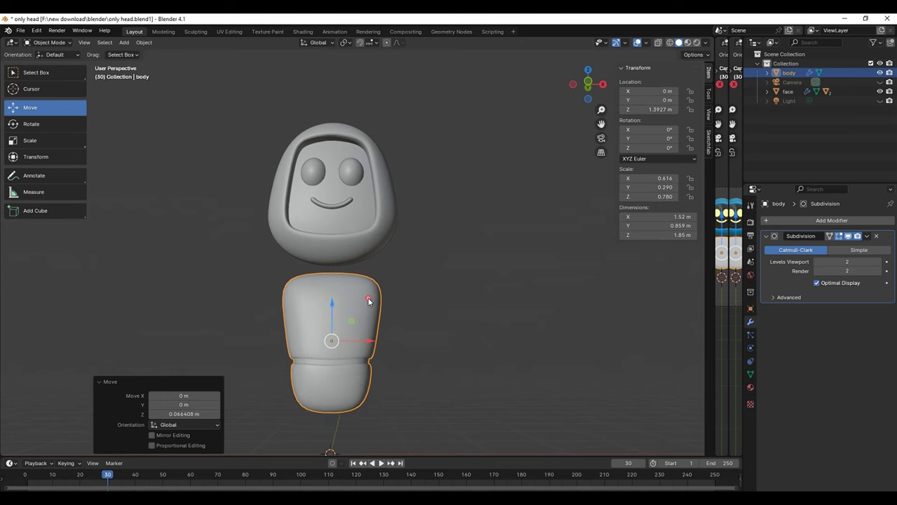
{"action": "mouse_move", "coordinate": [369, 300]}
{"action": "middle_mouse_down"}
{"action": "mouse_move", "coordinate": [479, 317]}
{"action": "mouse_move", "coordinate": [271, 318]}
{"action": "mouse_move", "coordinate": [406, 309]}
{"action": "mouse_move", "coordinate": [469, 334]}
{"action": "middle_mouse_up"}
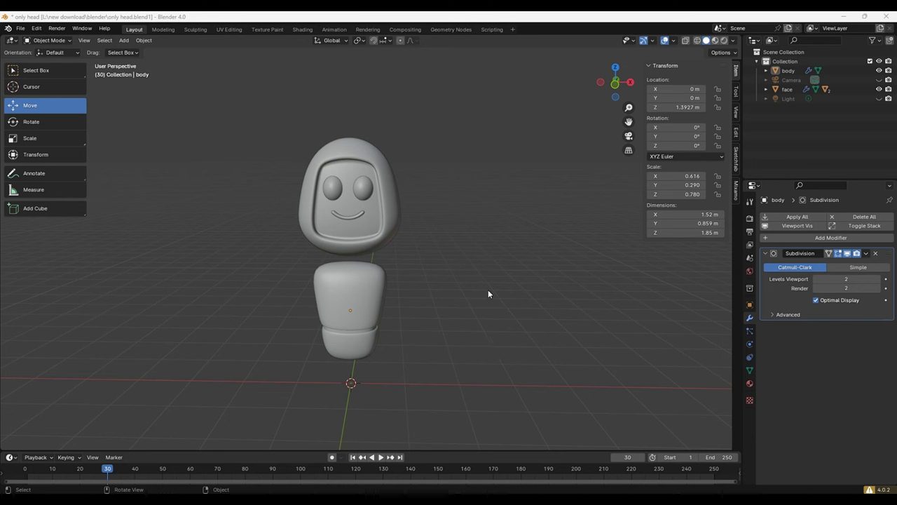
- Add a UV sphere, raise it to body height and shrink it
{"action": "key", "text": "shift+a"}
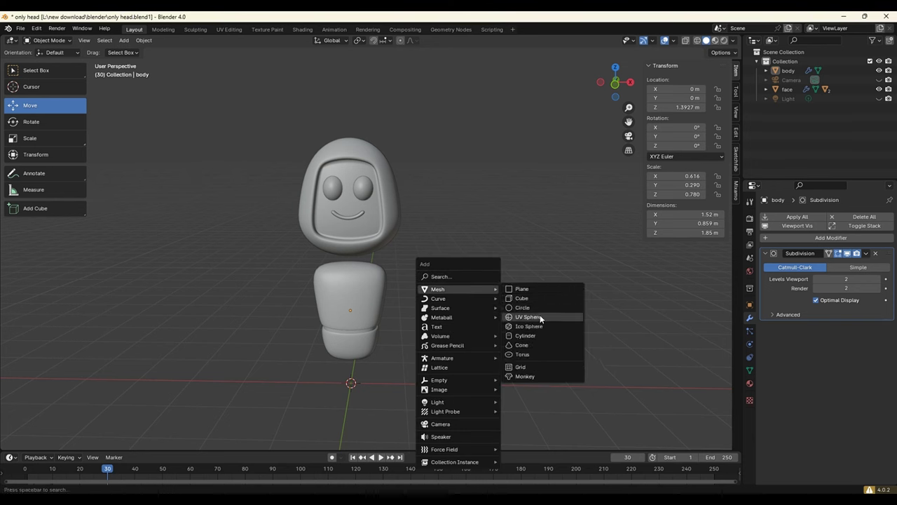
{"action": "left_click", "coordinate": [553, 320]}
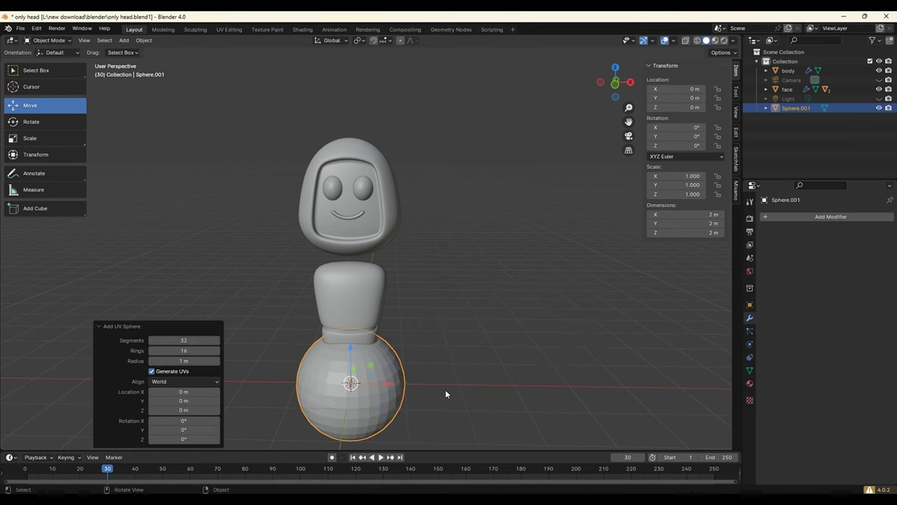
{"action": "mouse_move", "coordinate": [350, 360]}
{"action": "left_mouse_down"}
{"action": "mouse_move", "coordinate": [350, 274]}
{"action": "mouse_move", "coordinate": [304, 296]}
{"action": "left_mouse_up"}
{"action": "key", "text": "s"}
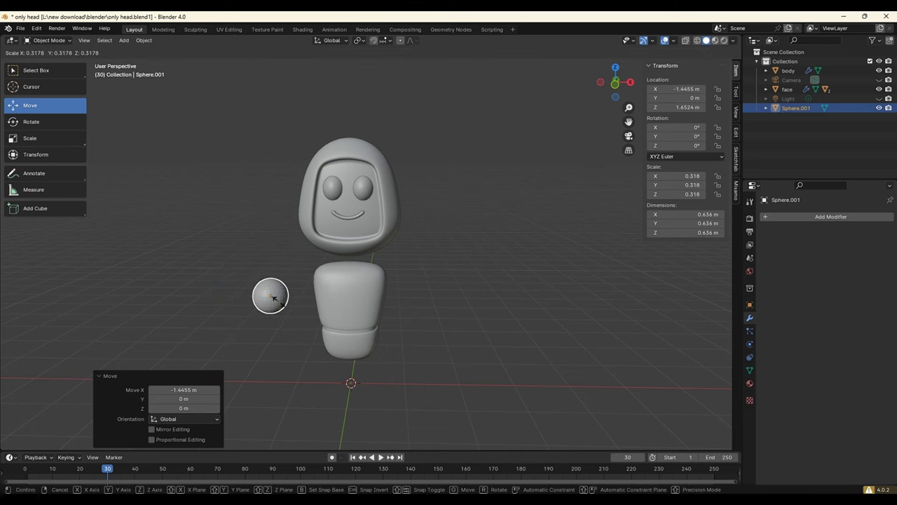
{"action": "left_click", "coordinate": [282, 294]}
- In front view, place the sphere on the torso's upper left edge, sized 0.436 m as a shoulder joint
{"action": "key", "text": "KP_1"}
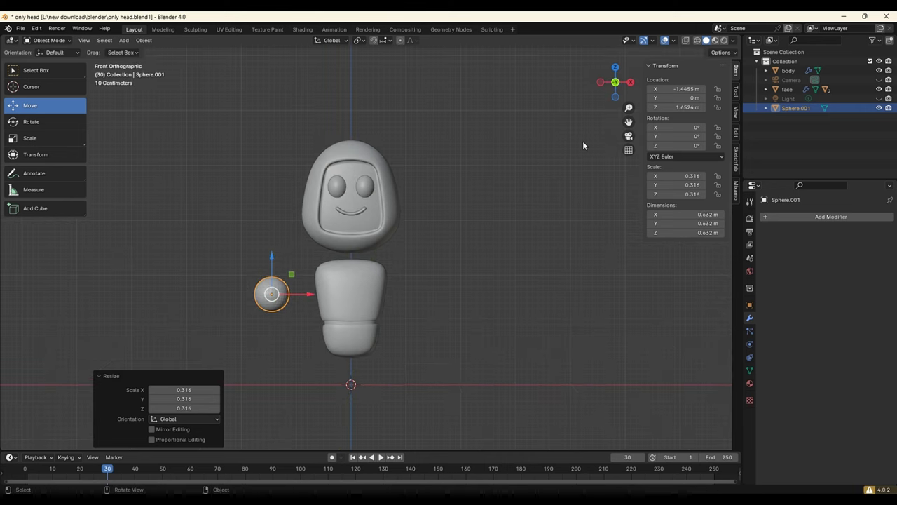
{"action": "scroll", "coordinate": [258, 276], "scroll_direction": "up", "scroll_amount": 4}
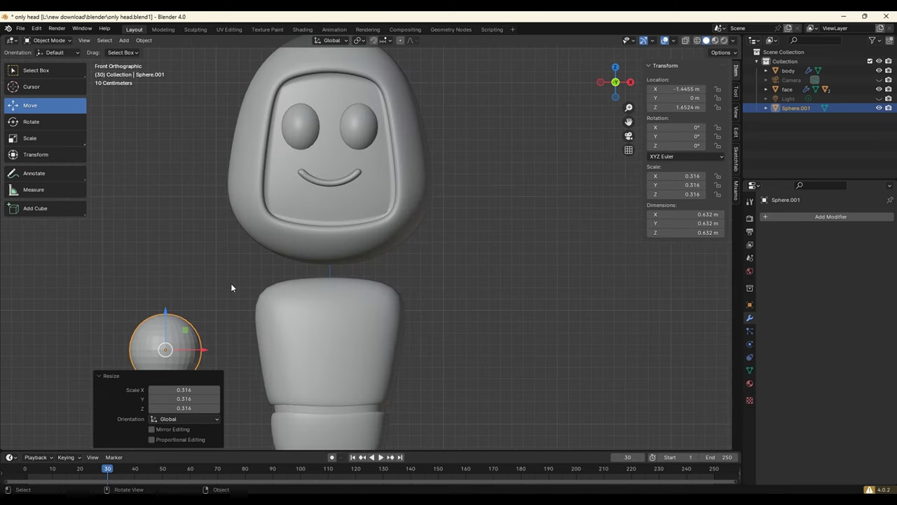
{"action": "left_click_drag", "start_coordinate": [204, 352], "coordinate": [293, 350]}
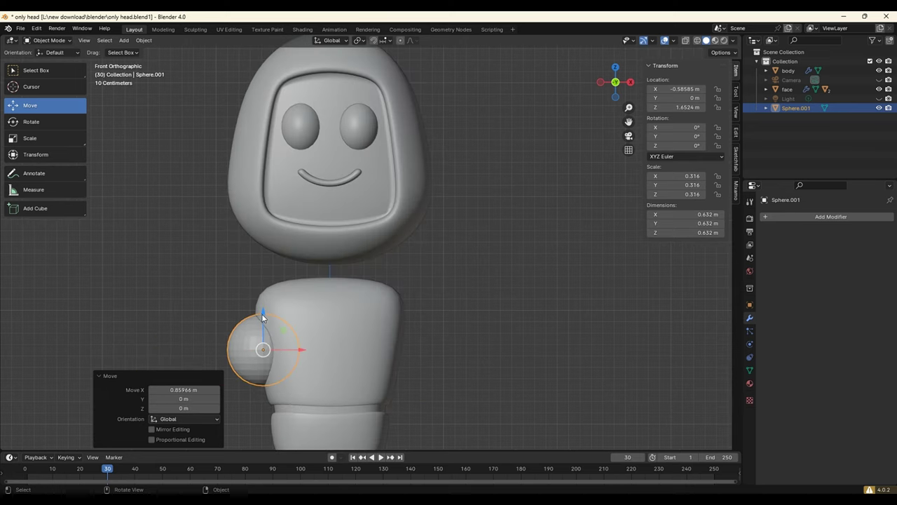
{"action": "mouse_move", "coordinate": [261, 314]}
{"action": "left_mouse_down"}
{"action": "mouse_move", "coordinate": [263, 280]}
{"action": "mouse_move", "coordinate": [273, 298]}
{"action": "mouse_move", "coordinate": [294, 305]}
{"action": "left_mouse_up"}
{"action": "key", "text": "s"}
{"action": "left_click", "coordinate": [263, 289]}
{"action": "scroll", "coordinate": [264, 324], "scroll_direction": "up", "scroll_amount": 4}
{"action": "scroll", "coordinate": [262, 326], "scroll_direction": "down", "scroll_amount": 1}
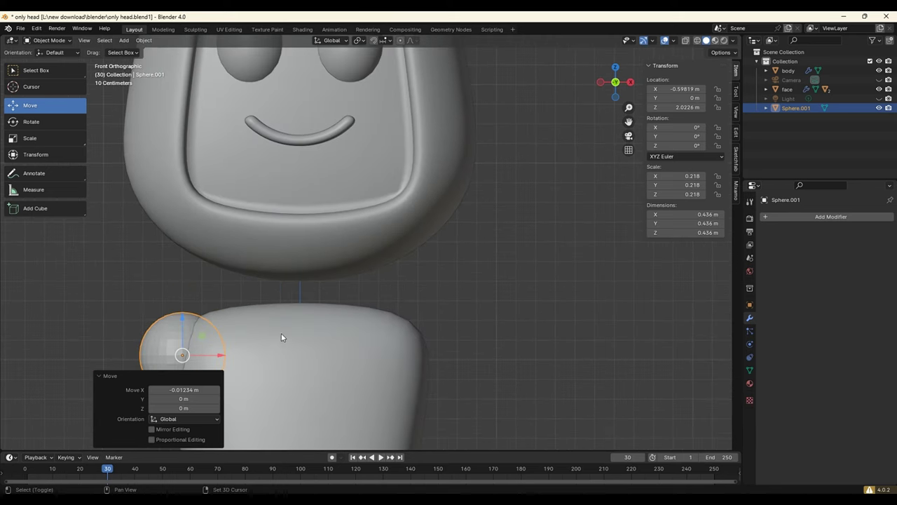
{"action": "middle_click_drag", "start_coordinate": [282, 341], "coordinate": [471, 238], "text": "shift"}
{"action": "scroll", "coordinate": [436, 255], "scroll_direction": "up", "scroll_amount": 1}
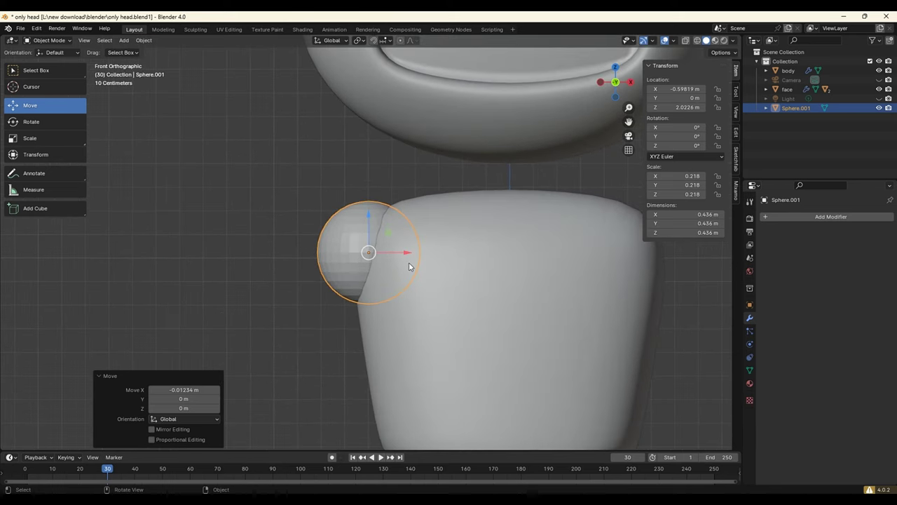
{"action": "left_click", "coordinate": [49, 122]}
- Try rotating the shoulder sphere around Y with the rotate tool, then undo the attempt
{"action": "scroll", "coordinate": [387, 230], "scroll_direction": "up", "scroll_amount": 1}
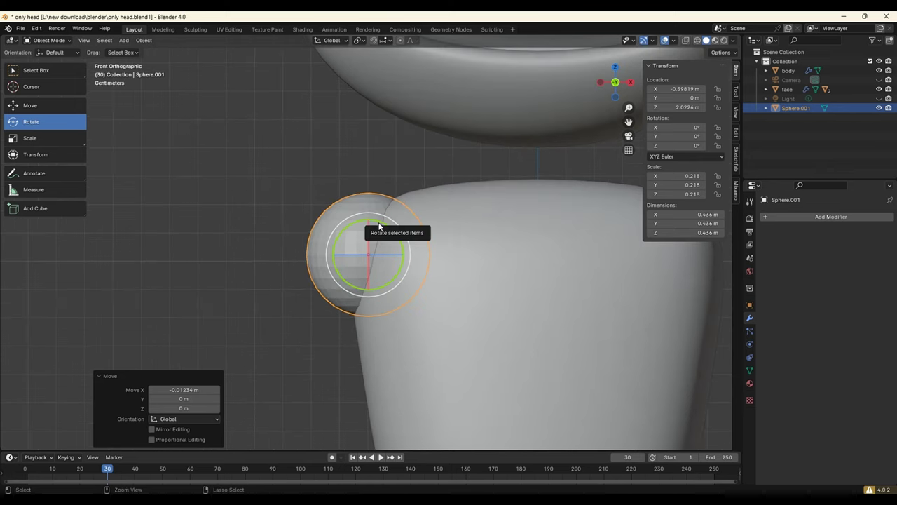
{"action": "left_click_drag", "start_coordinate": [379, 225], "coordinate": [350, 235]}
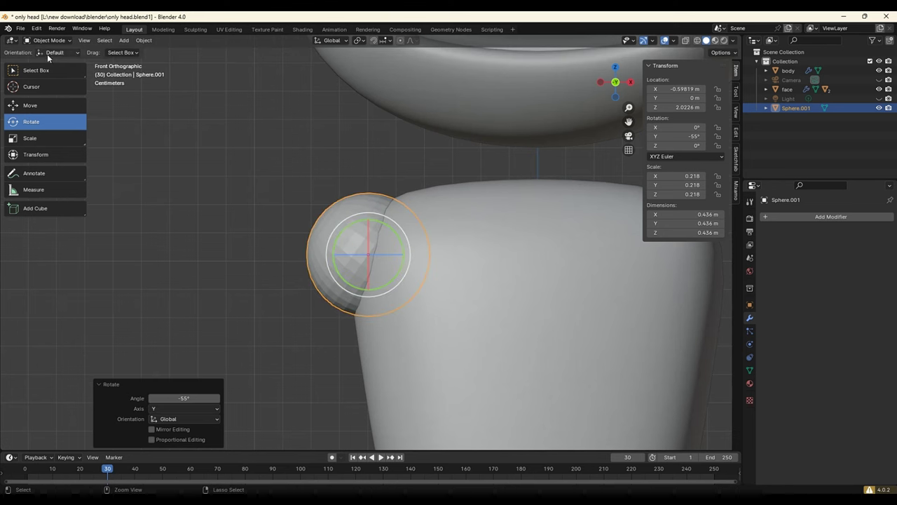
{"action": "left_click_drag", "start_coordinate": [374, 223], "coordinate": [360, 223]}
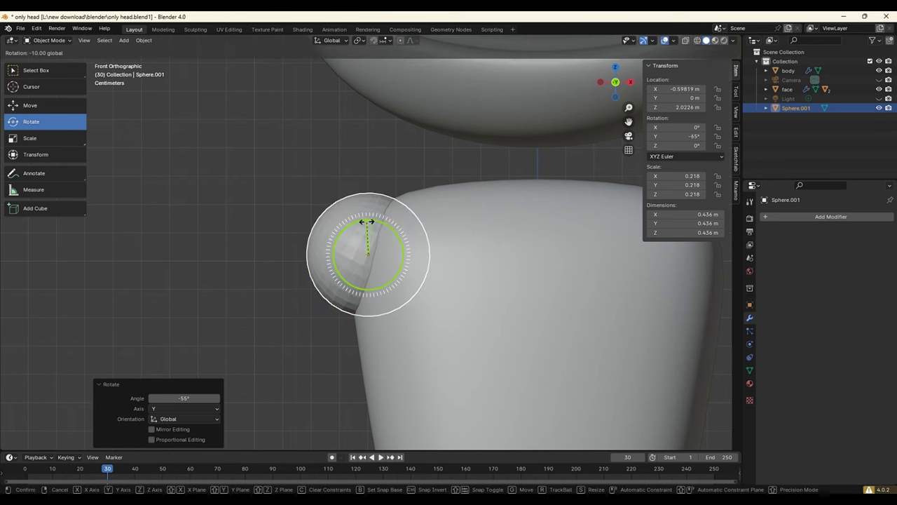
{"action": "key", "text": "Escape"}
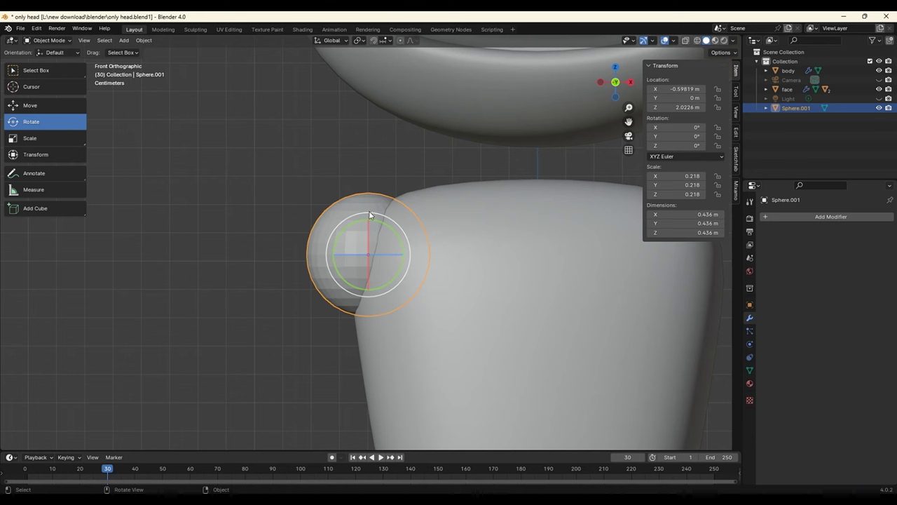
{"action": "left_click_drag", "start_coordinate": [382, 226], "coordinate": [314, 233]}
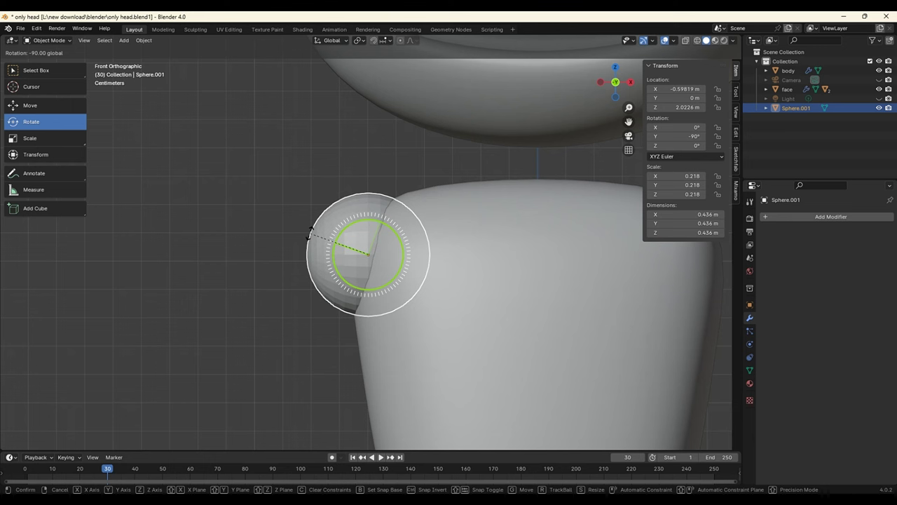
{"action": "left_click_drag", "start_coordinate": [310, 233], "coordinate": [310, 233]}
{"action": "key", "text": "ctrl+z"}
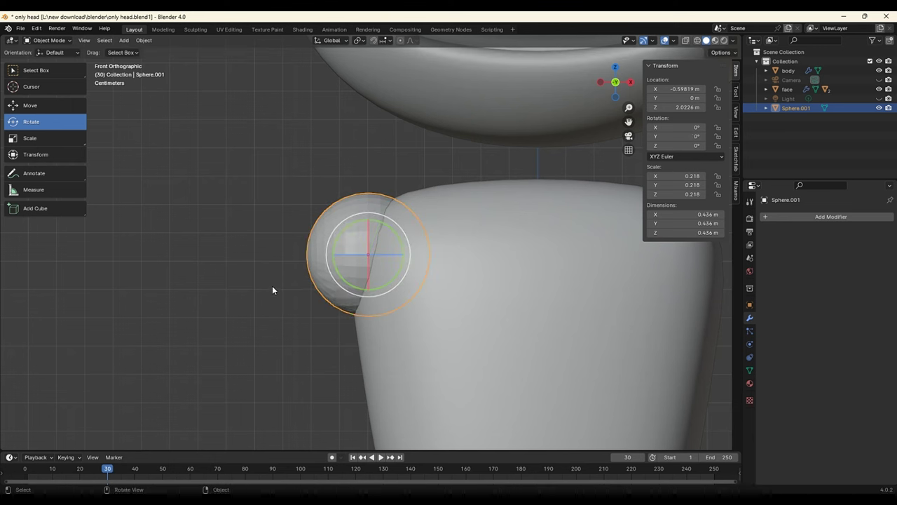
- Enter -90 in the sphere's Y rotation field and deselect it
{"action": "left_click", "coordinate": [674, 136]}
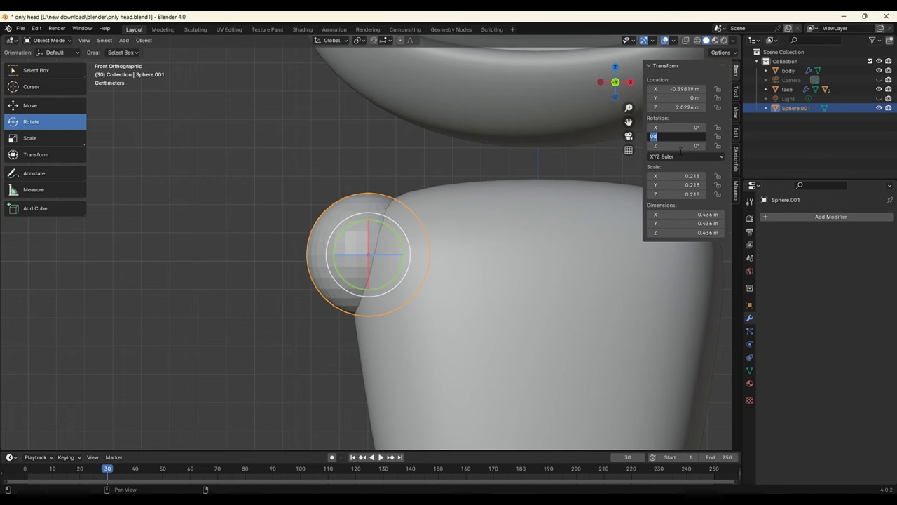
{"action": "type", "text": "-90"}
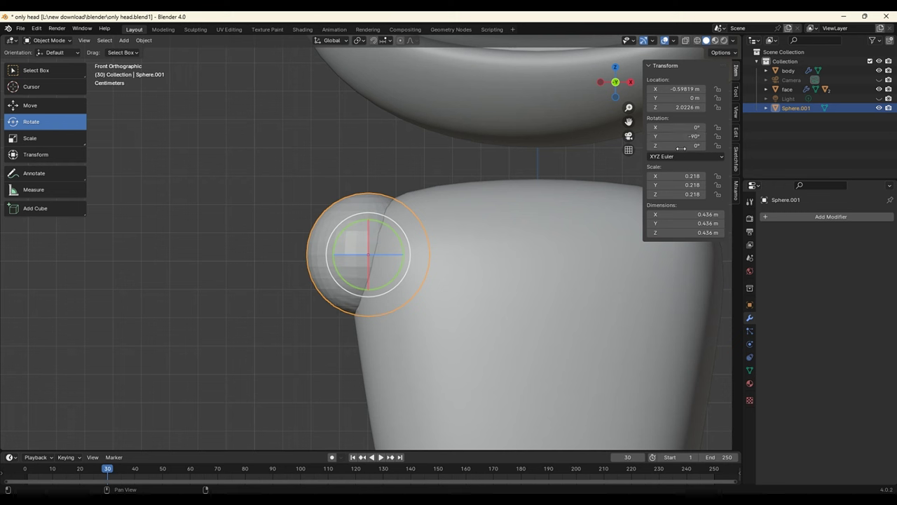
{"action": "key", "text": "Return"}
{"action": "left_click", "coordinate": [245, 247]}
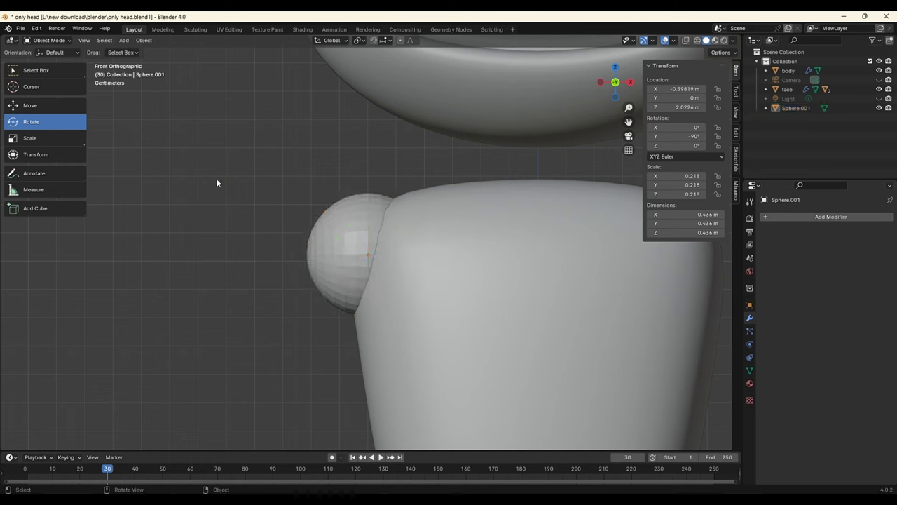
{"action": "left_click", "coordinate": [56, 44]}
- In Edit Mode with X-ray on, box-select the sphere's leftmost vertices front and back
{"action": "key", "text": "Tab"}
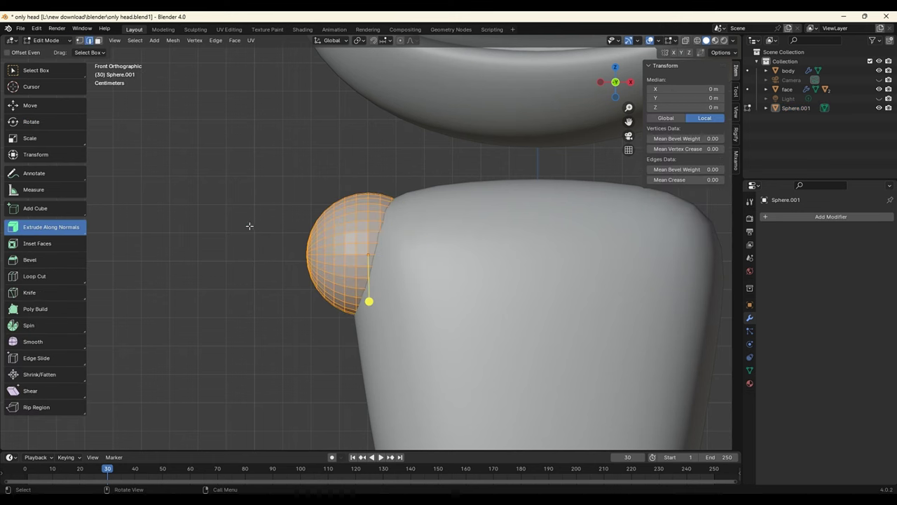
{"action": "left_click", "coordinate": [254, 225]}
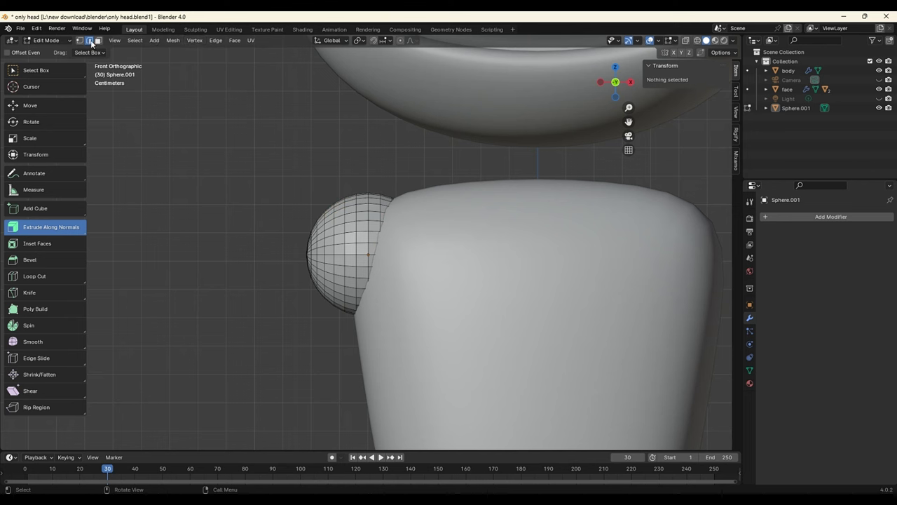
{"action": "left_click", "coordinate": [80, 41]}
{"action": "left_click_drag", "start_coordinate": [232, 165], "coordinate": [327, 336]}
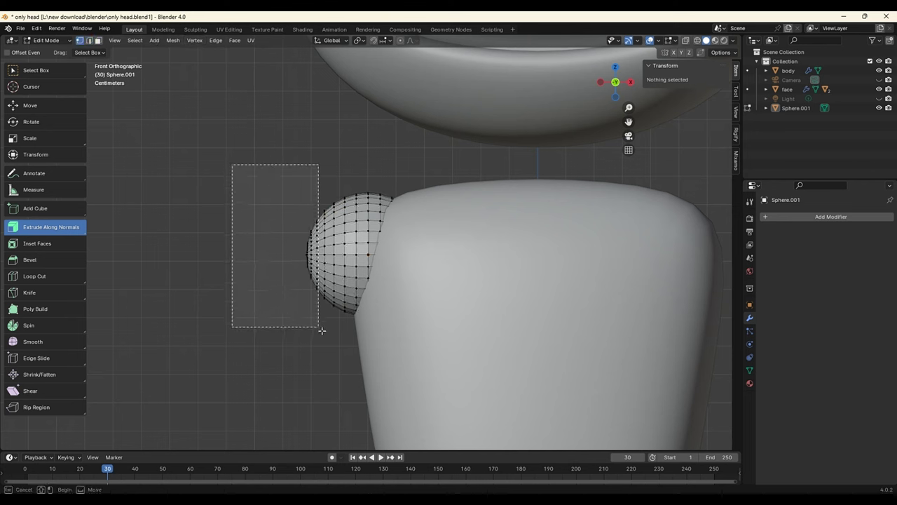
{"action": "left_click", "coordinate": [260, 252]}
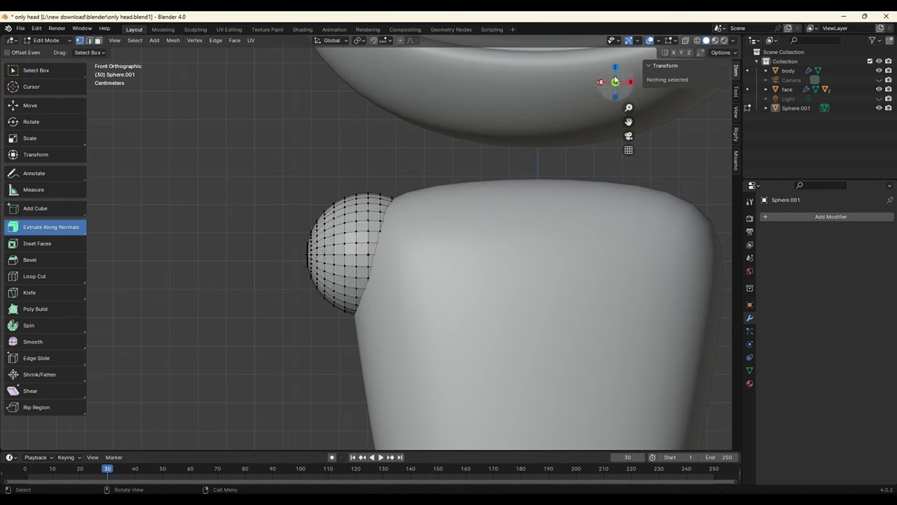
{"action": "left_click", "coordinate": [686, 40]}
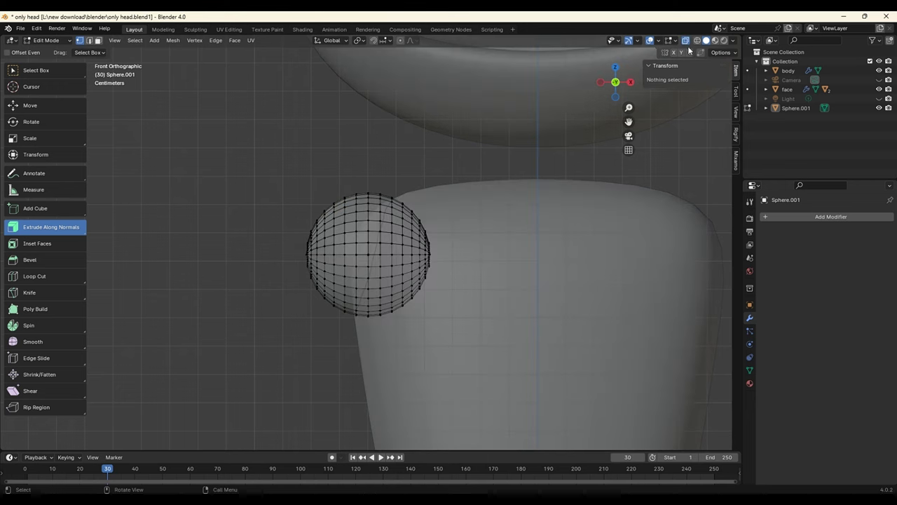
{"action": "left_click_drag", "start_coordinate": [279, 186], "coordinate": [322, 329]}
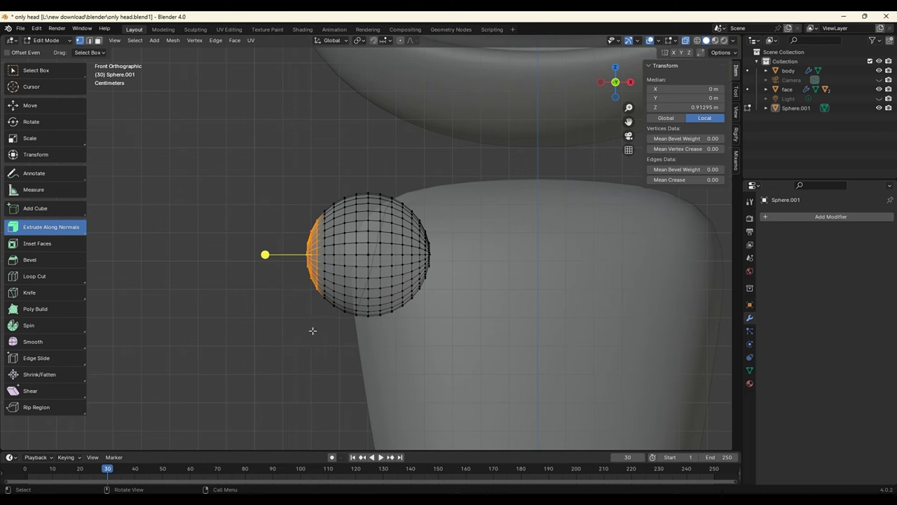
- Extrude the selected vertices outward into an arm tube and nudge its end toward the shoulder
{"action": "key", "text": "e"}
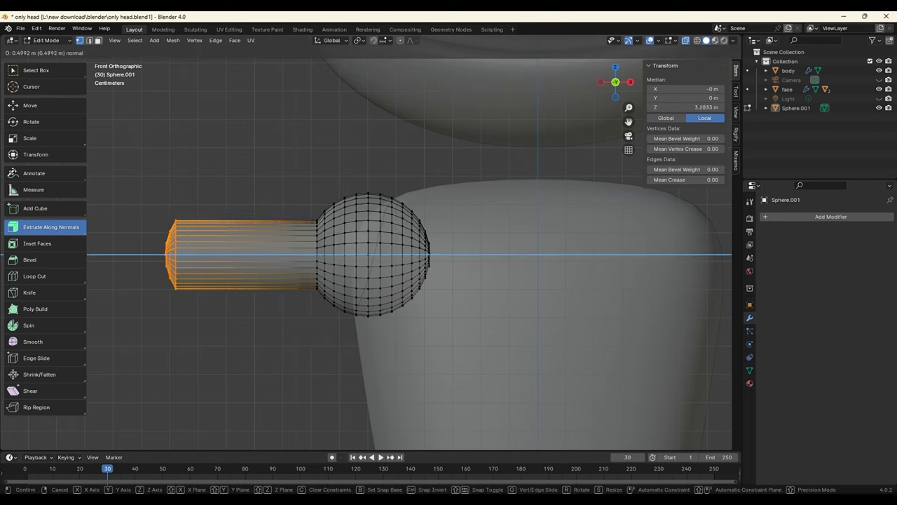
{"action": "left_click", "coordinate": [696, 164]}
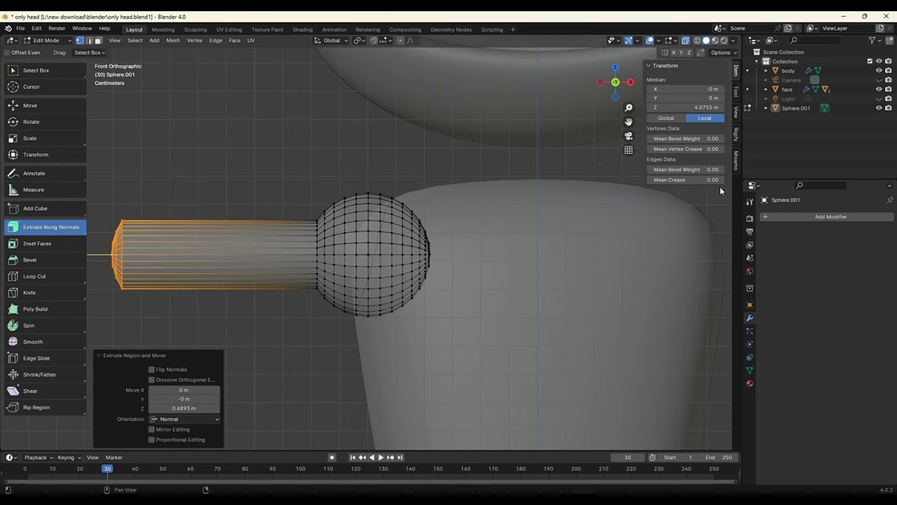
{"action": "scroll", "coordinate": [442, 168], "scroll_direction": "down", "scroll_amount": 2}
{"action": "scroll", "coordinate": [442, 170], "scroll_direction": "down", "scroll_amount": 3}
{"action": "scroll", "coordinate": [442, 169], "scroll_direction": "down", "scroll_amount": 1}
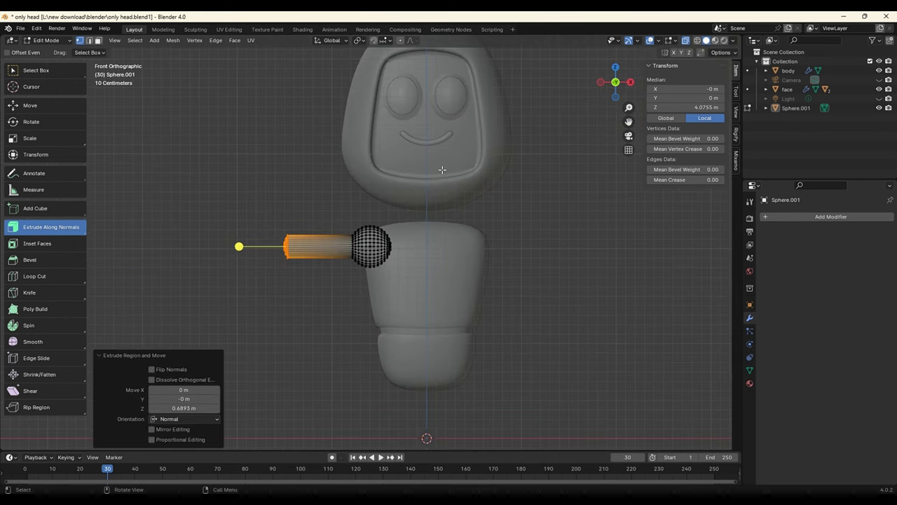
{"action": "left_click", "coordinate": [33, 107]}
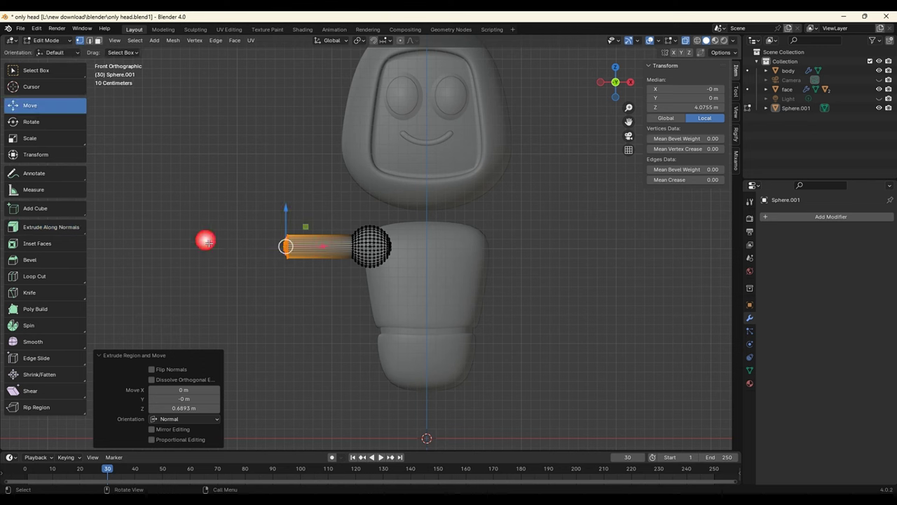
{"action": "left_click_drag", "start_coordinate": [323, 248], "coordinate": [336, 247]}
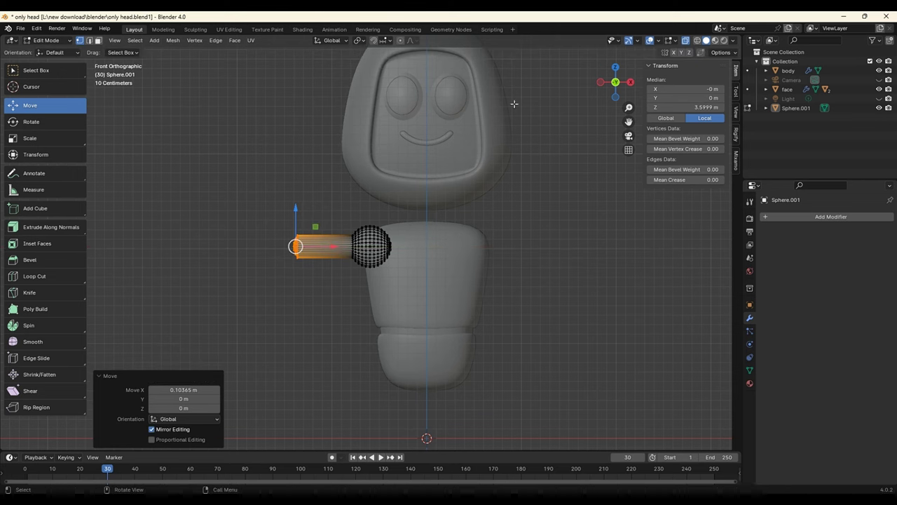
- Turn off X-ray and return to Object Mode
{"action": "left_click", "coordinate": [687, 42]}
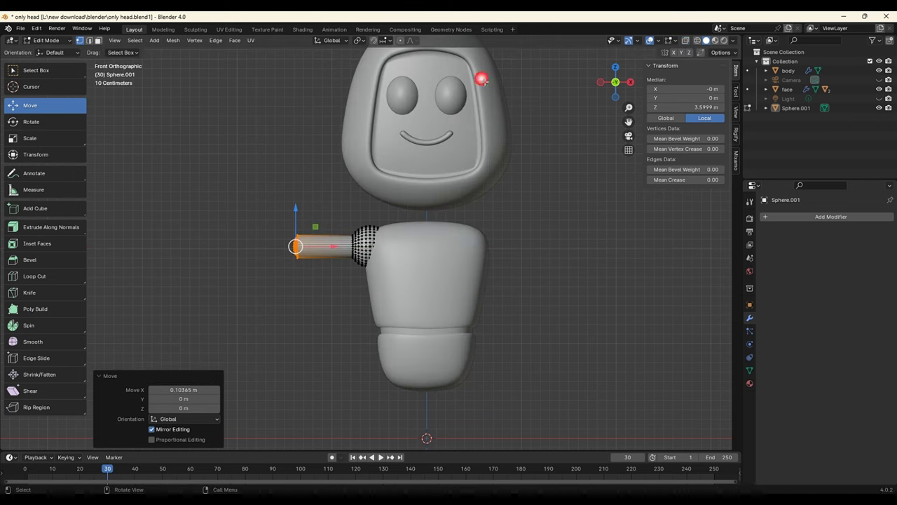
{"action": "left_click", "coordinate": [48, 39]}
{"action": "left_click", "coordinate": [52, 53]}
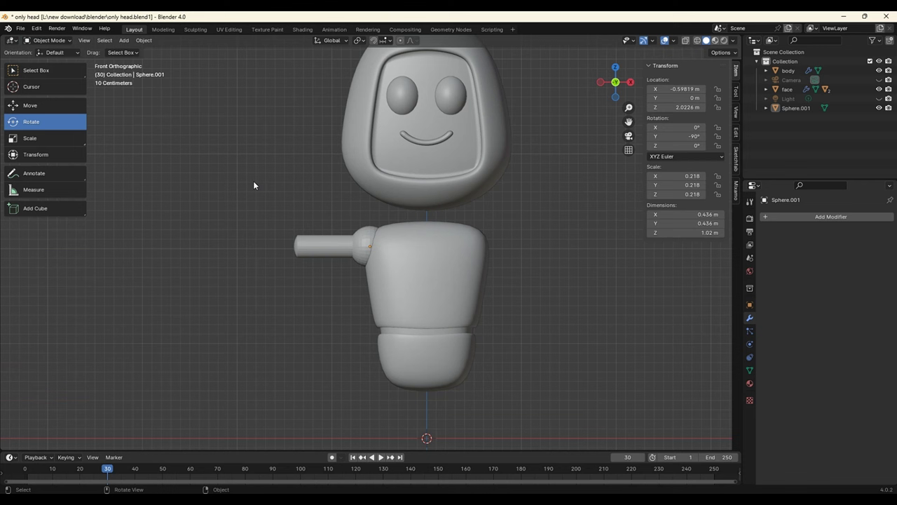
- Select the shoulder-and-arm object and start renaming Sphere.001 in the Outliner
{"action": "left_click", "coordinate": [303, 257]}
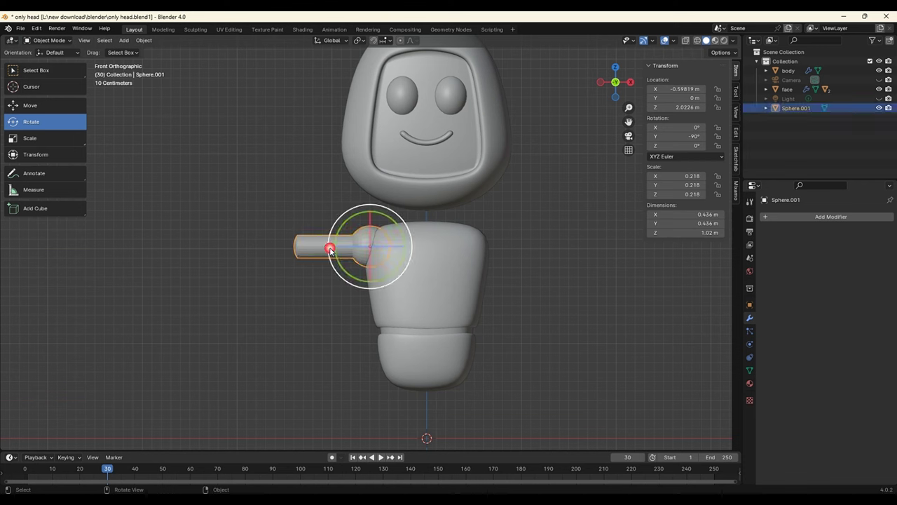
{"action": "double_click", "coordinate": [794, 109]}
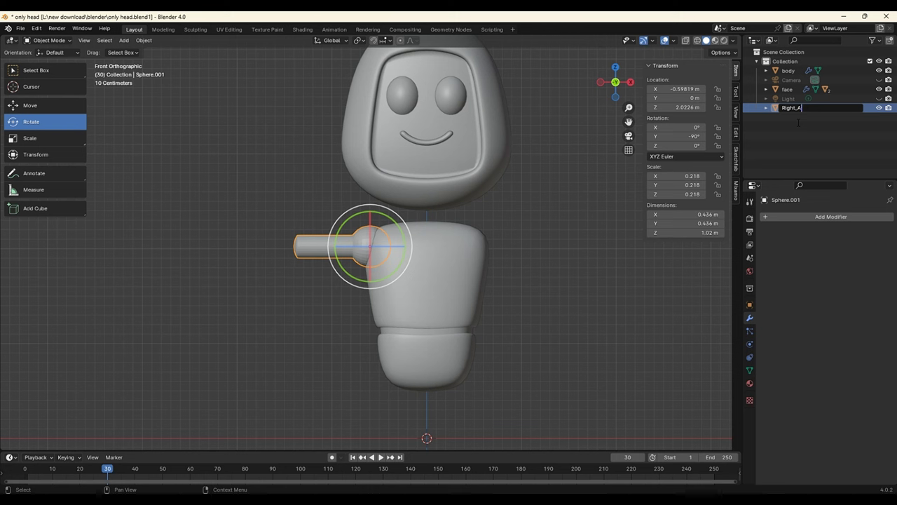
- Name the arm Right_Arm and paste a copy slid outward along X past the arm's end
{"action": "key", "text": "Return"}
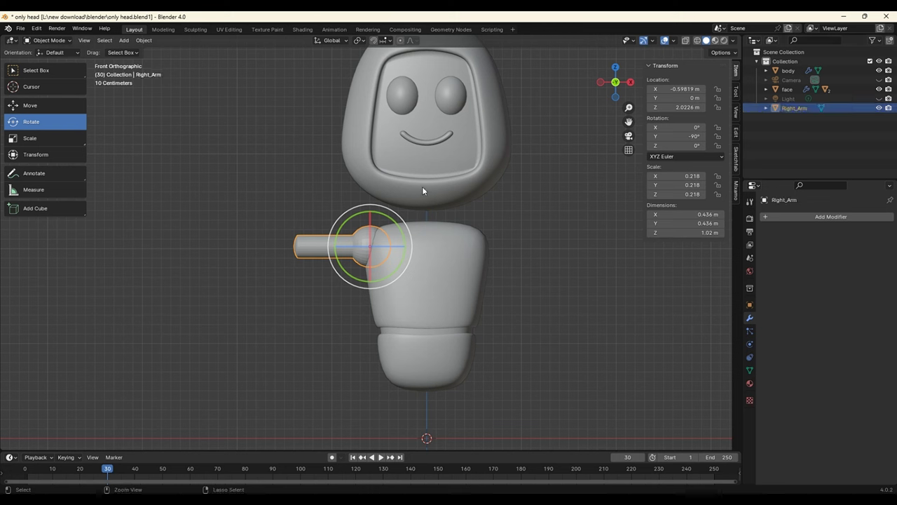
{"action": "key", "text": "ctrl+c"}
{"action": "key", "text": "ctrl+v"}
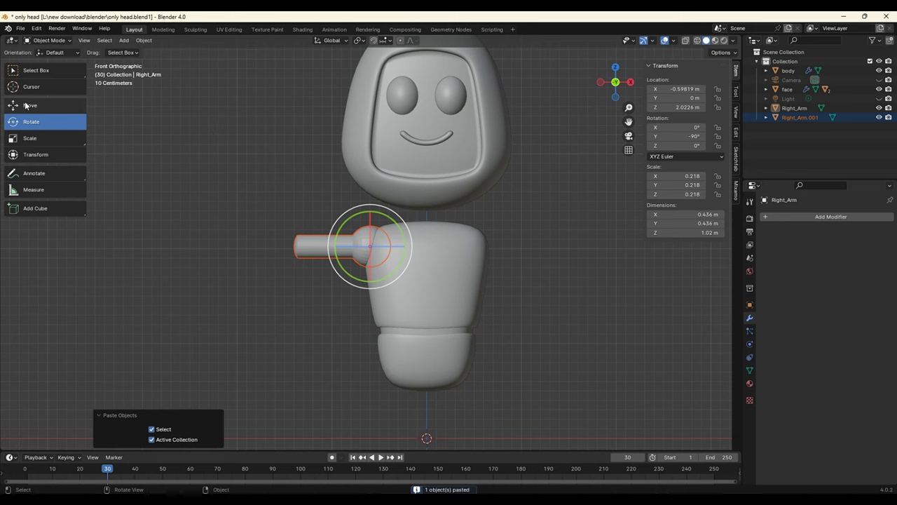
{"action": "left_click", "coordinate": [26, 105]}
{"action": "left_click_drag", "start_coordinate": [401, 252], "coordinate": [322, 242]}
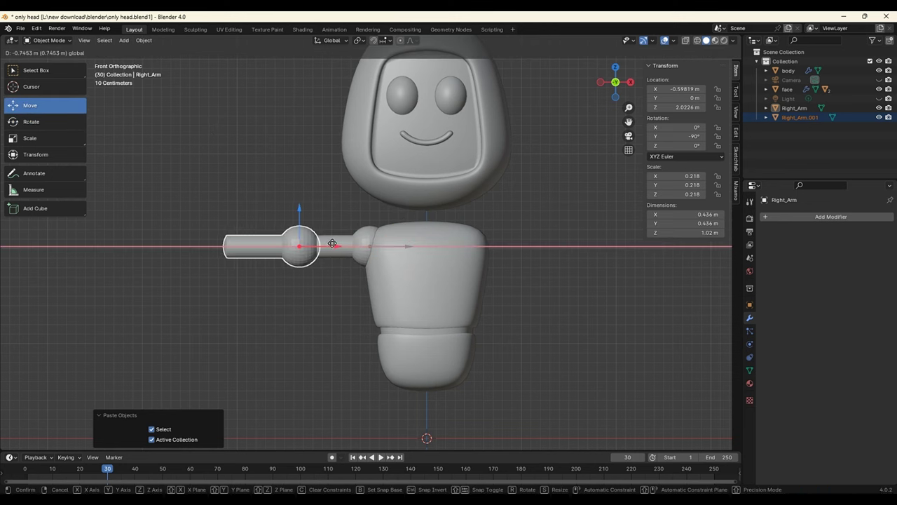
{"action": "left_click_drag", "start_coordinate": [321, 242], "coordinate": [328, 240]}
- Shrink the copy Right_Arm.001 to 0.161 and nudge it onto the elbow ball at X −1.3149
{"action": "key", "text": "s"}
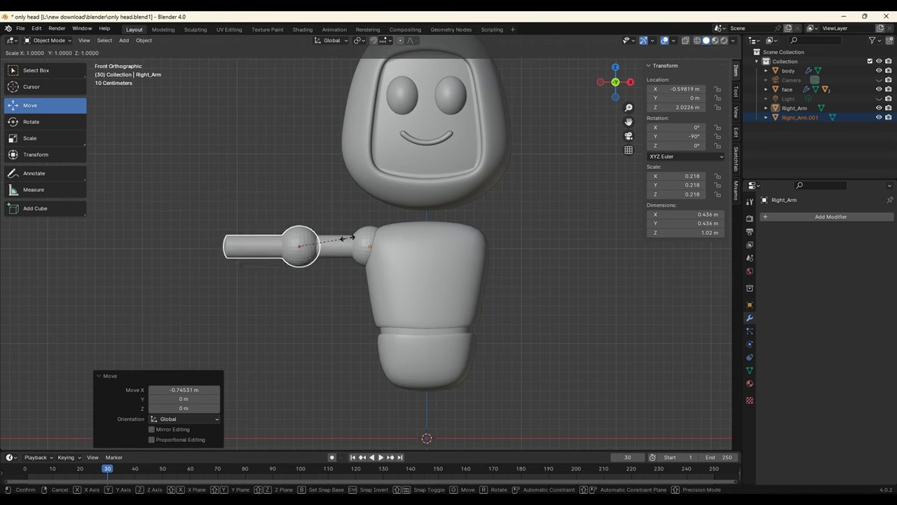
{"action": "left_click", "coordinate": [339, 241]}
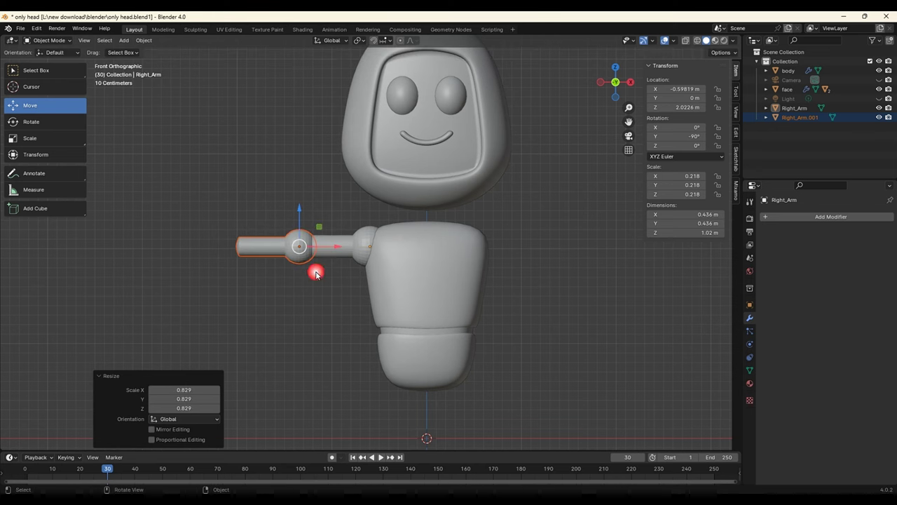
{"action": "scroll", "coordinate": [317, 269], "scroll_direction": "up", "scroll_amount": 4}
{"action": "key", "text": "s"}
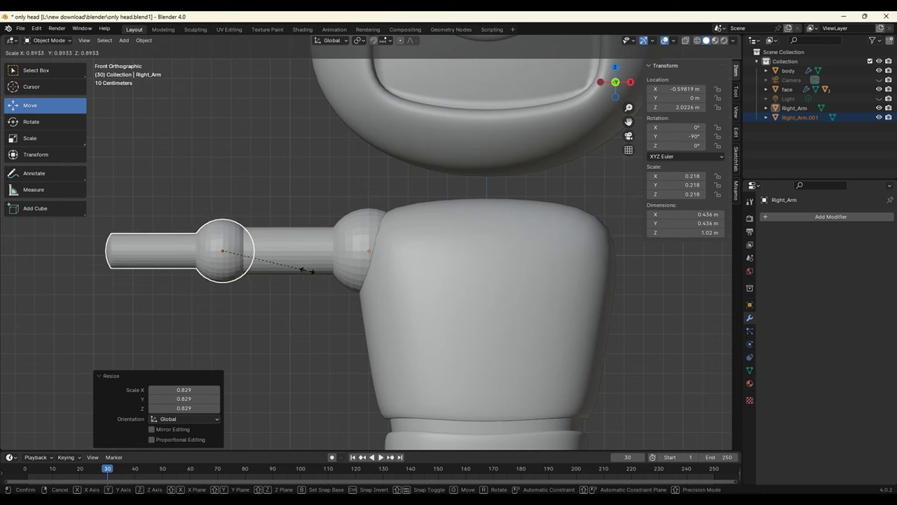
{"action": "left_click", "coordinate": [296, 280]}
{"action": "left_click", "coordinate": [266, 256]}
{"action": "left_click", "coordinate": [243, 254]}
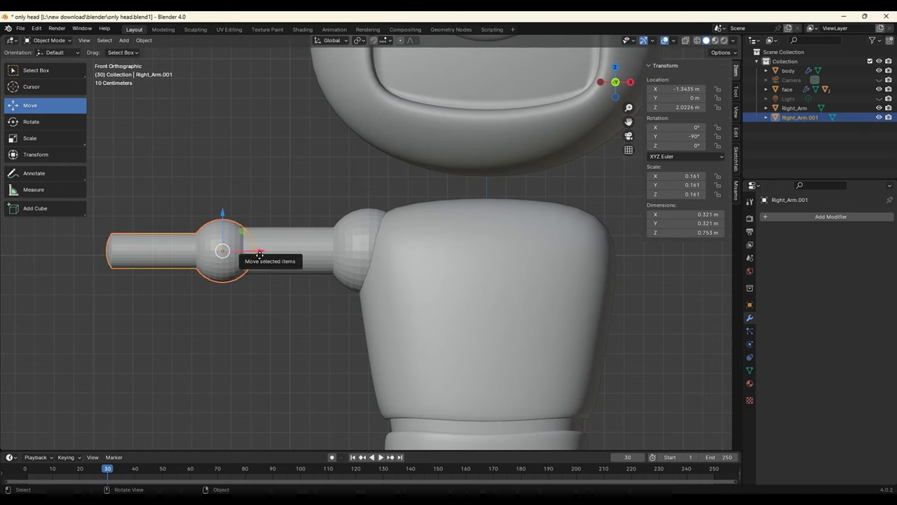
{"action": "left_click_drag", "start_coordinate": [243, 253], "coordinate": [250, 253]}
{"action": "left_click", "coordinate": [298, 331]}
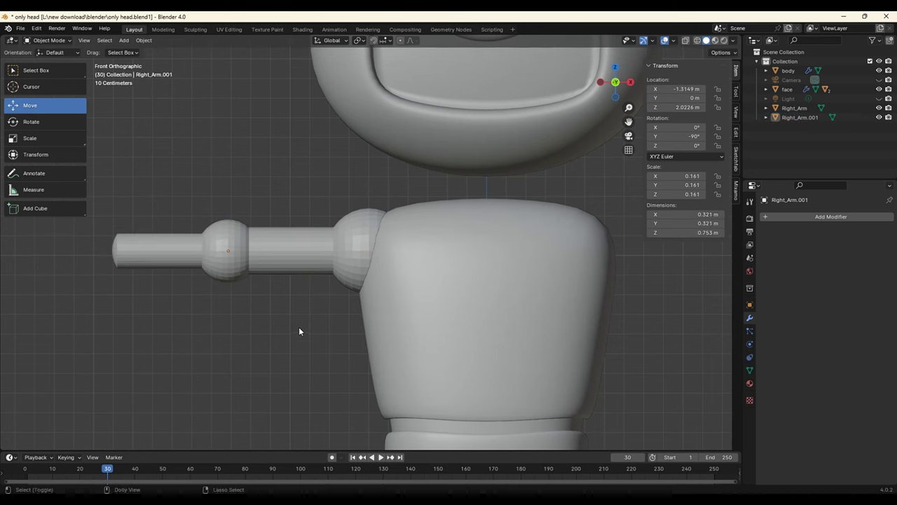
- Apply the scale of Right_Arm.001 from the Object menu so it reads 1.000
{"action": "mouse_move", "coordinate": [220, 306]}
{"action": "middle_mouse_down"}
{"action": "mouse_move", "coordinate": [327, 324]}
{"action": "mouse_move", "coordinate": [248, 315]}
{"action": "middle_mouse_up"}
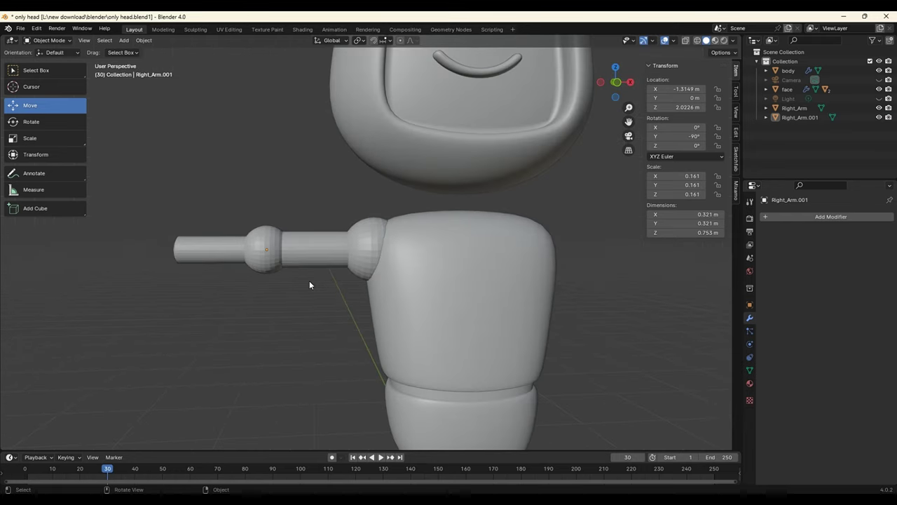
{"action": "key", "text": "KP_1"}
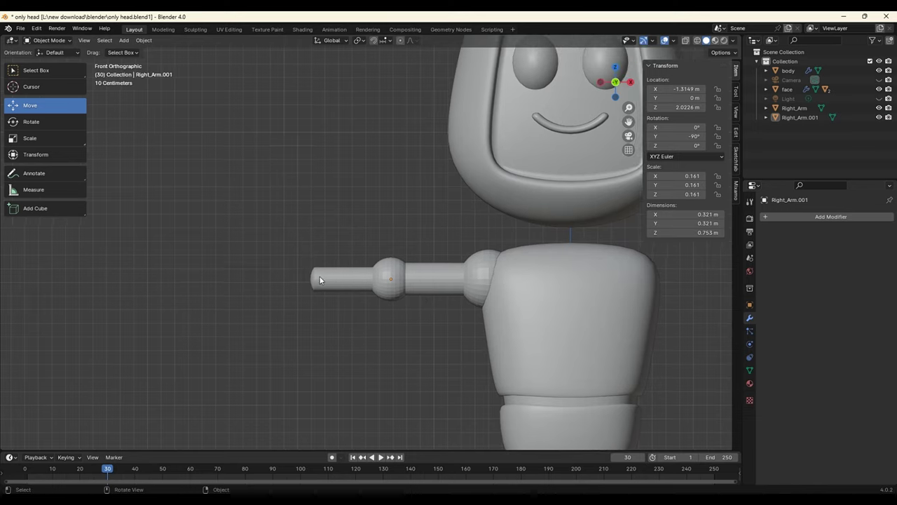
{"action": "scroll", "coordinate": [331, 302], "scroll_direction": "up", "scroll_amount": 5}
{"action": "middle_click_drag", "start_coordinate": [338, 356], "coordinate": [375, 278], "text": "shift"}
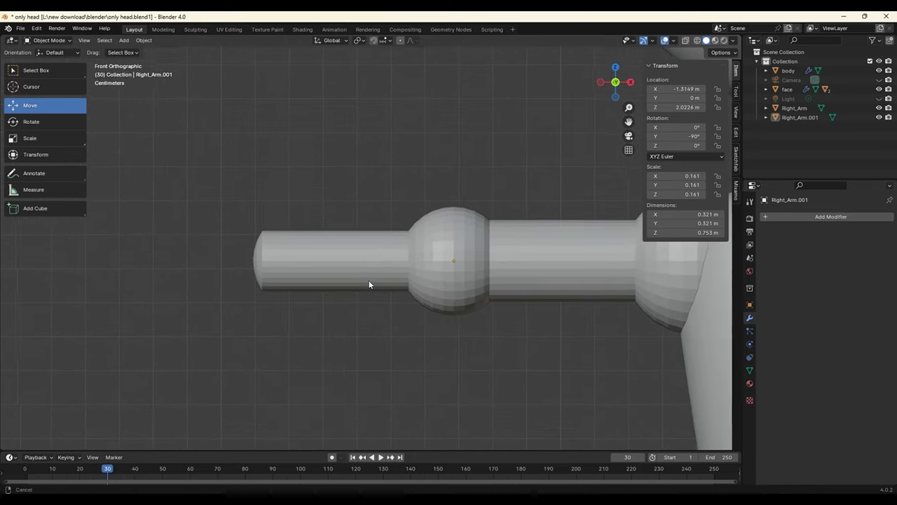
{"action": "left_click", "coordinate": [333, 266]}
{"action": "left_click", "coordinate": [143, 40]}
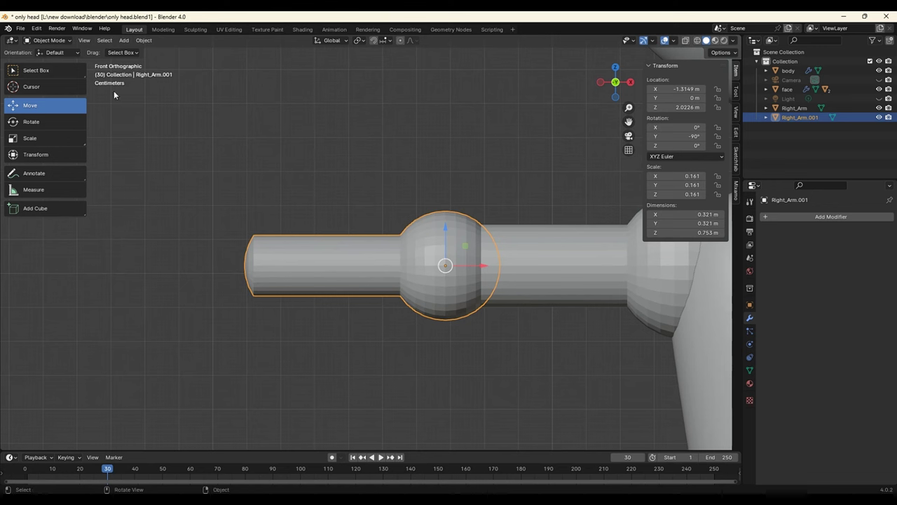
{"action": "left_click", "coordinate": [143, 40]}
{"action": "mouse_move", "coordinate": [155, 88]}
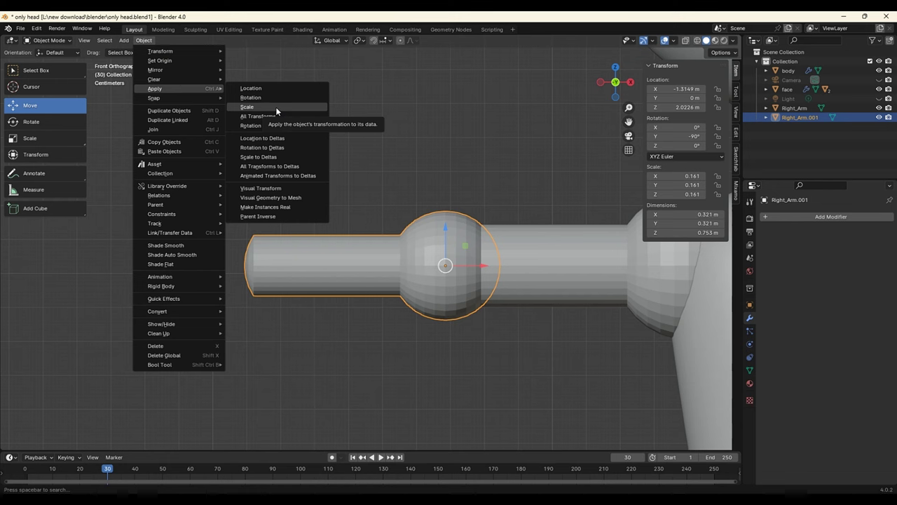
{"action": "left_click", "coordinate": [277, 110]}
- Switch Right_Arm.001 into Edit Mode from the mode dropdown
{"action": "left_click", "coordinate": [252, 240]}
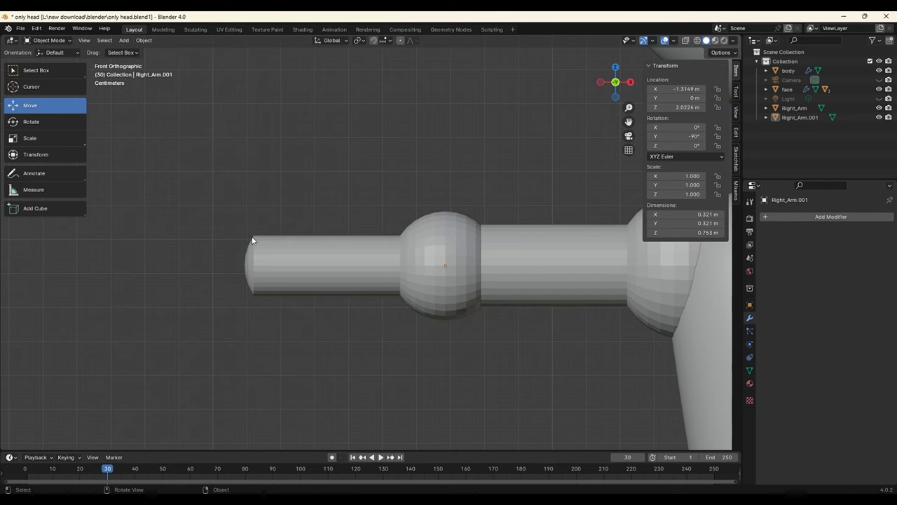
{"action": "left_click", "coordinate": [48, 40]}
{"action": "left_click", "coordinate": [42, 49]}
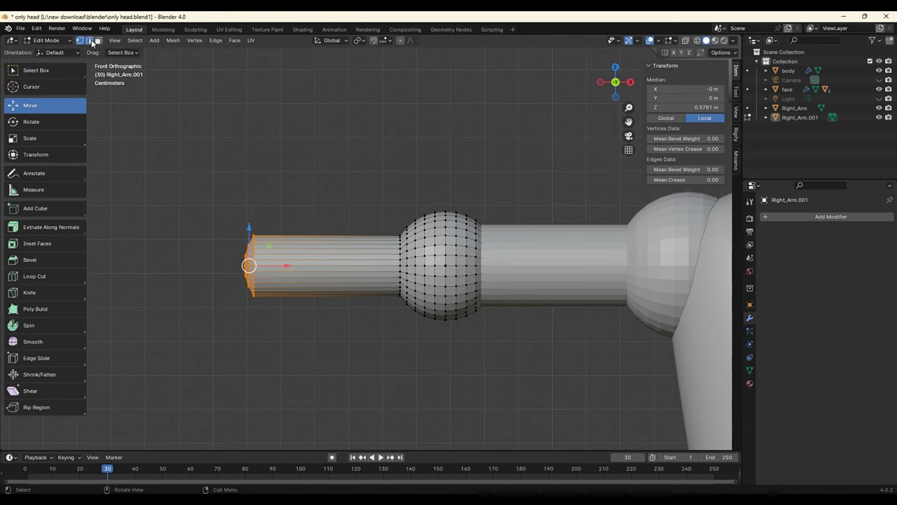
- In edge select mode, select the rim loop at the forearm's outer end
{"action": "left_click", "coordinate": [91, 41]}
{"action": "scroll", "coordinate": [270, 243], "scroll_direction": "up", "scroll_amount": 4}
{"action": "middle_click_drag", "start_coordinate": [238, 245], "coordinate": [415, 240]}
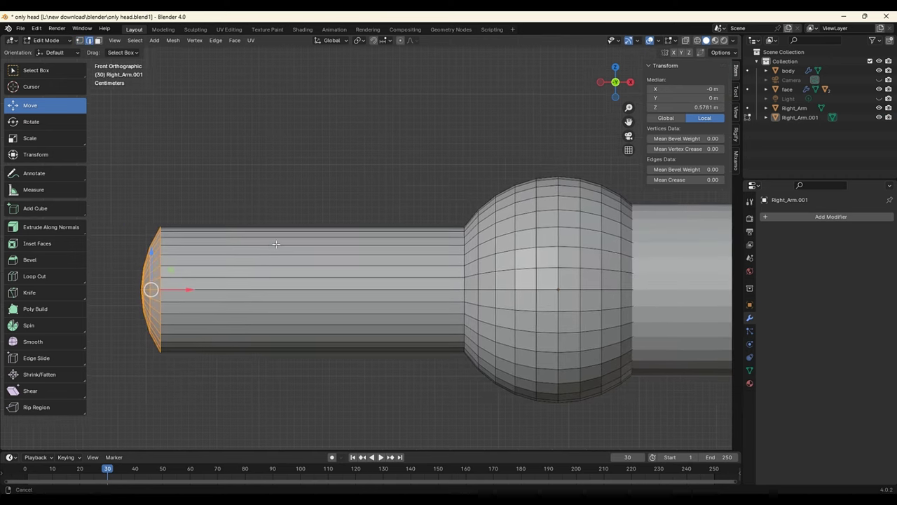
{"action": "scroll", "coordinate": [416, 240], "scroll_direction": "down", "scroll_amount": 3}
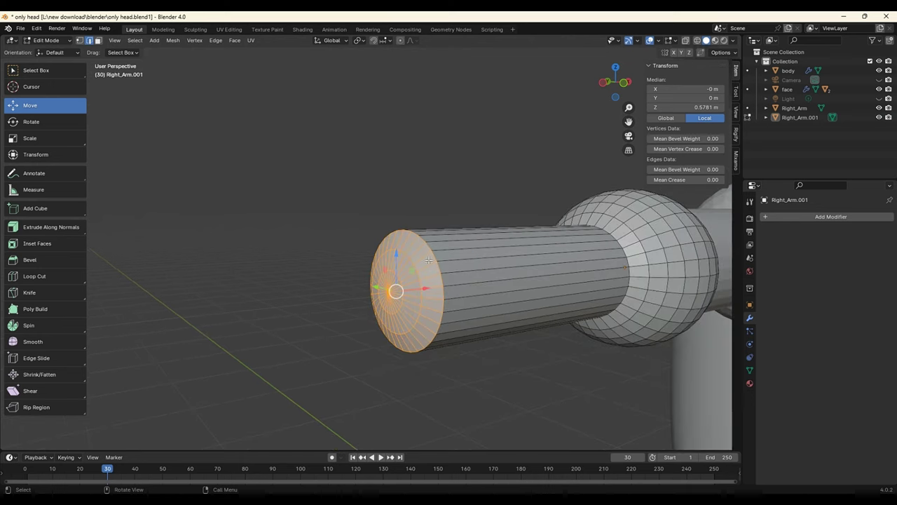
{"action": "key", "text": "alt+a"}
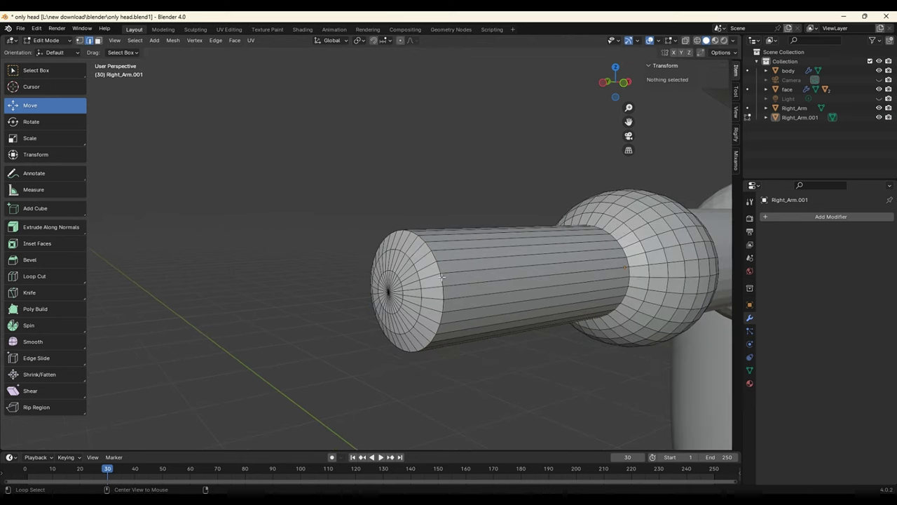
{"action": "left_click", "coordinate": [441, 270], "text": "alt"}
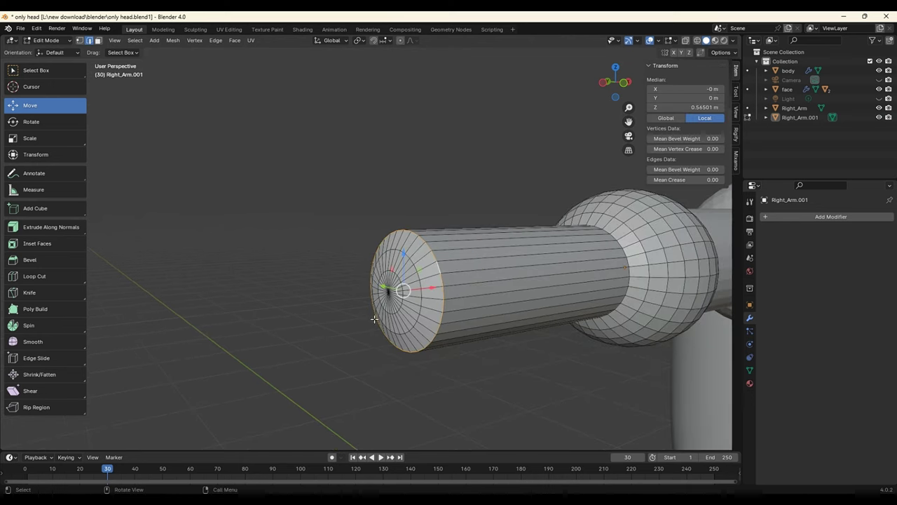
- Scale the end rim loop up (about 2.083) to flare the forearm, then readjust its size
{"action": "middle_click_drag", "start_coordinate": [403, 234], "coordinate": [426, 276]}
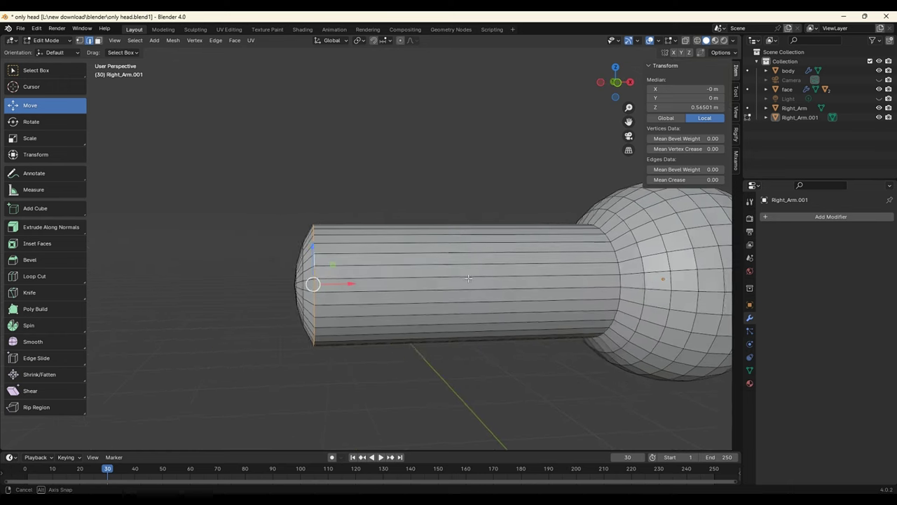
{"action": "key", "text": "s"}
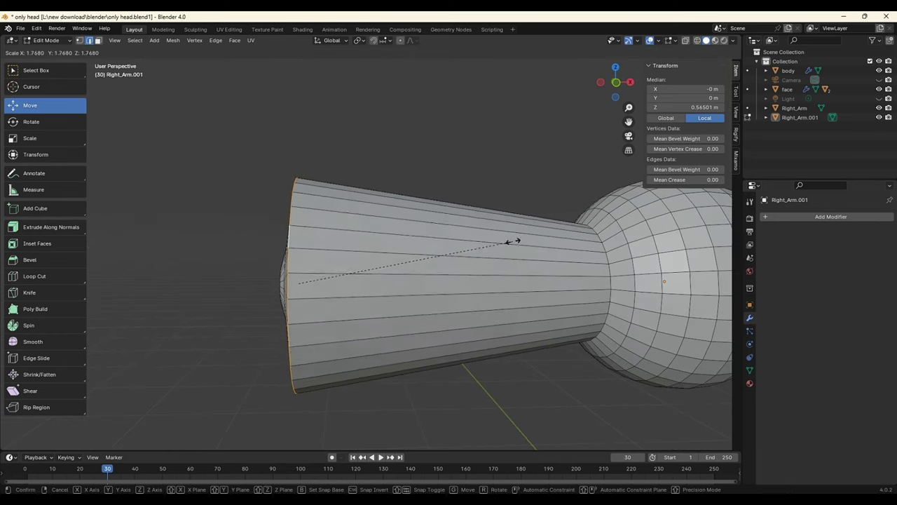
{"action": "left_click", "coordinate": [547, 226]}
{"action": "middle_click_drag", "start_coordinate": [547, 227], "coordinate": [456, 293]}
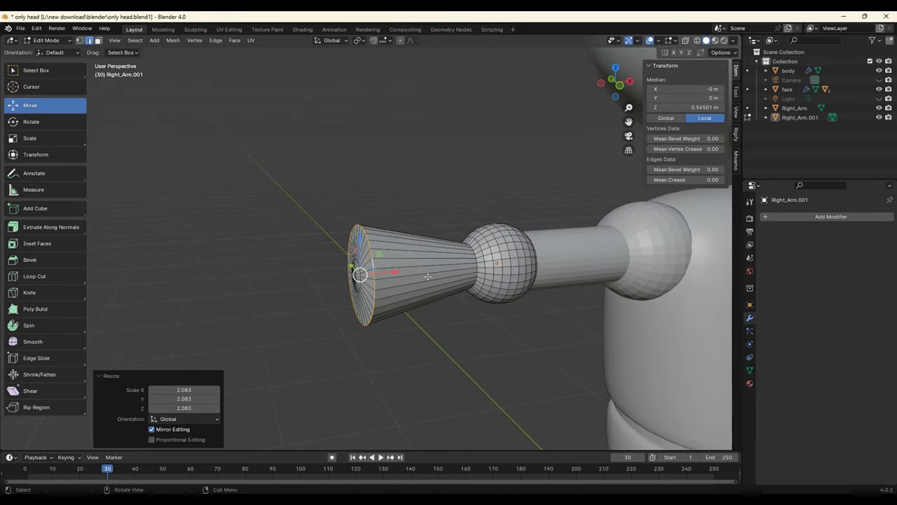
{"action": "key", "text": "s"}
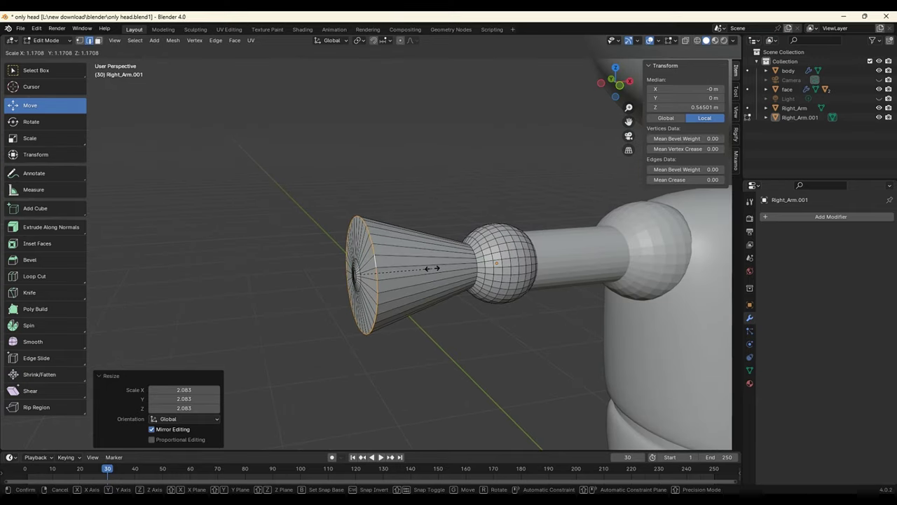
{"action": "left_click", "coordinate": [425, 267]}
- Push the flared end loop about 0.074 m further outward along X
{"action": "mouse_move", "coordinate": [425, 266]}
{"action": "middle_mouse_down"}
{"action": "mouse_move", "coordinate": [633, 276]}
{"action": "mouse_move", "coordinate": [399, 276]}
{"action": "middle_mouse_up"}
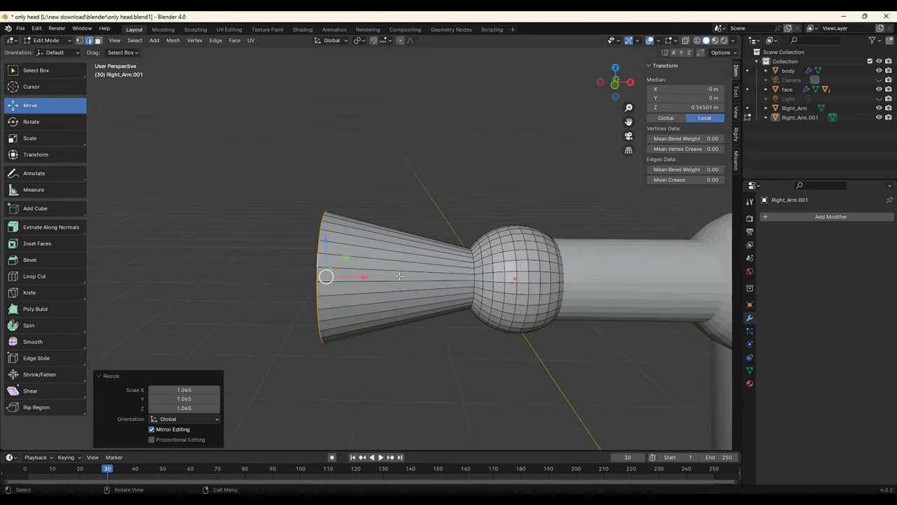
{"action": "scroll", "coordinate": [398, 276], "scroll_direction": "down", "scroll_amount": 3}
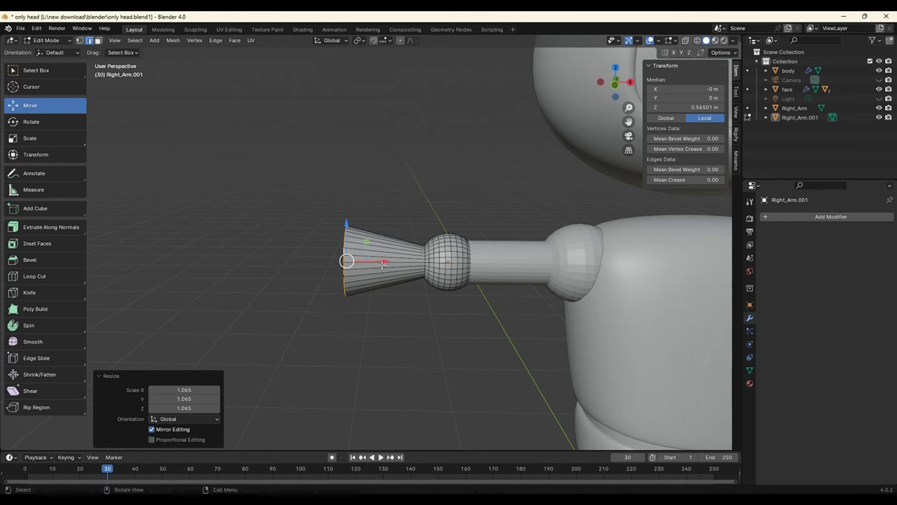
{"action": "left_click_drag", "start_coordinate": [382, 263], "coordinate": [367, 260]}
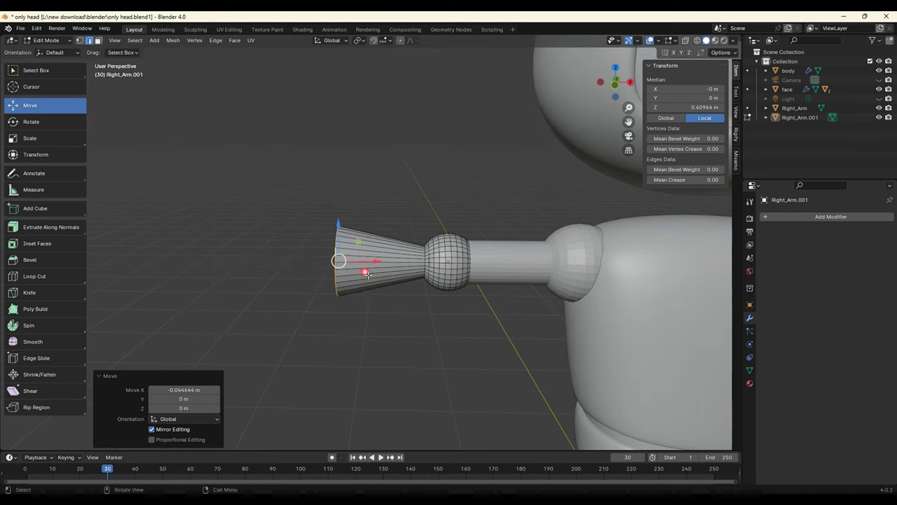
{"action": "mouse_move", "coordinate": [366, 261]}
{"action": "middle_mouse_down"}
{"action": "mouse_move", "coordinate": [444, 304]}
{"action": "mouse_move", "coordinate": [438, 271]}
{"action": "middle_mouse_up"}
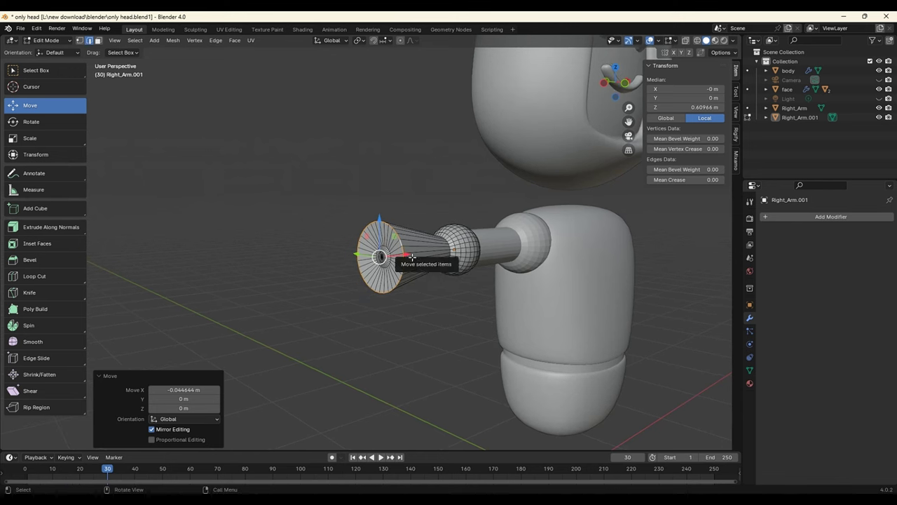
{"action": "left_click_drag", "start_coordinate": [415, 257], "coordinate": [400, 262]}
{"action": "mouse_move", "coordinate": [401, 261]}
{"action": "middle_mouse_down"}
{"action": "mouse_move", "coordinate": [436, 291]}
{"action": "mouse_move", "coordinate": [398, 298]}
{"action": "middle_mouse_up"}
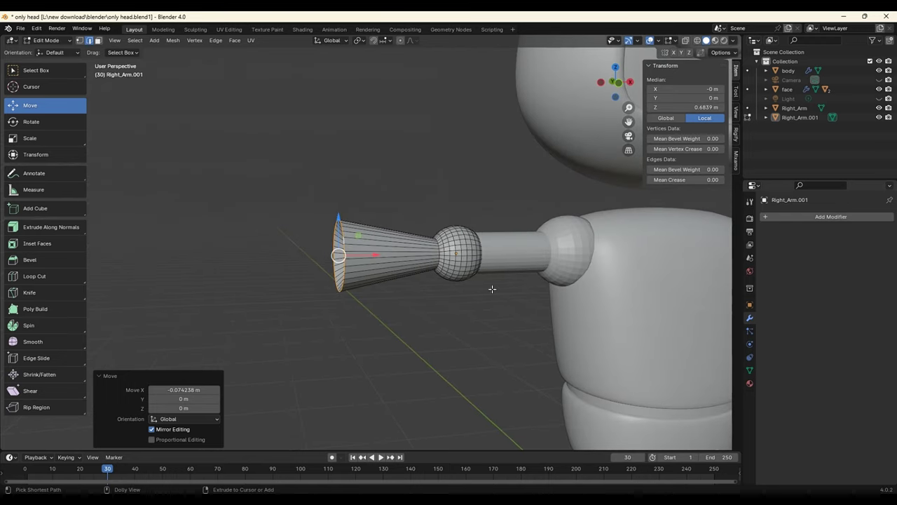
{"action": "scroll", "coordinate": [509, 309], "scroll_direction": "up", "scroll_amount": 6}
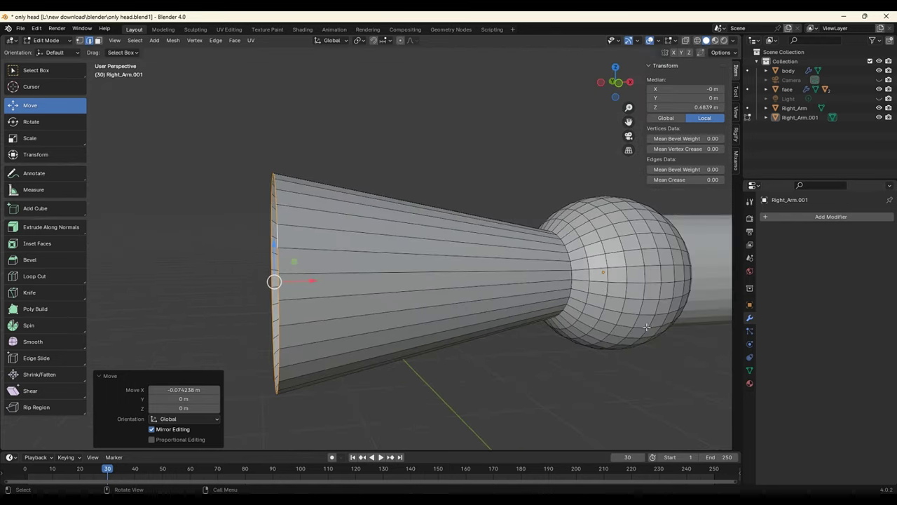
{"action": "left_click", "coordinate": [572, 266], "text": "alt"}
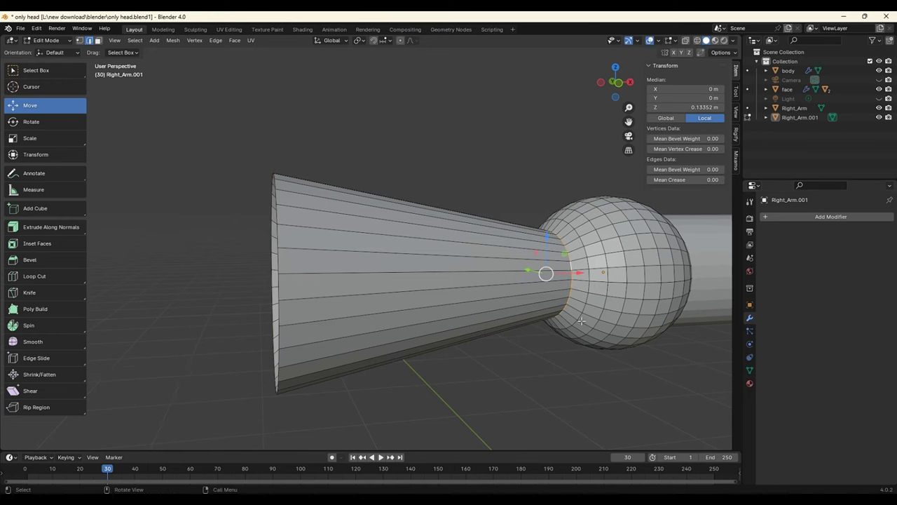
- Widen the loop where the cone meets the ball and slide it slightly along the arm
{"action": "middle_click_drag", "start_coordinate": [581, 320], "coordinate": [491, 270]}
{"action": "key", "text": "s"}
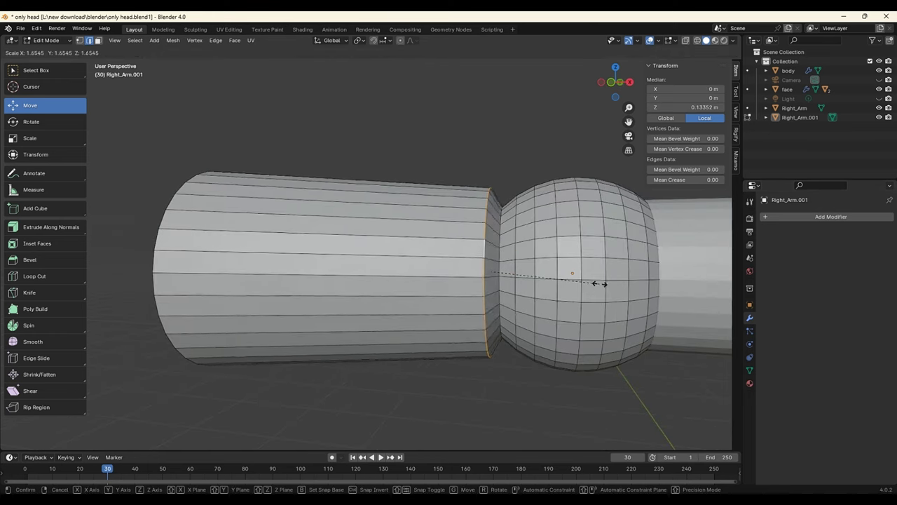
{"action": "left_click", "coordinate": [631, 276]}
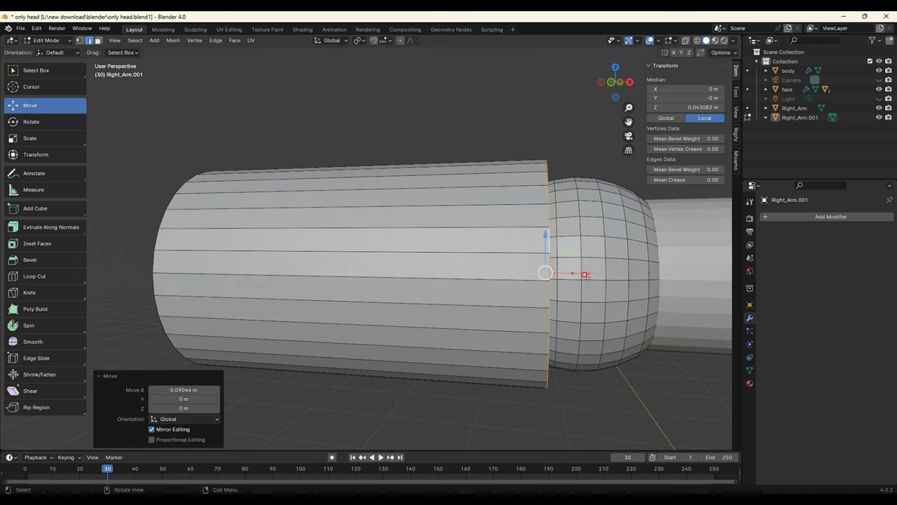
{"action": "left_click_drag", "start_coordinate": [531, 274], "coordinate": [589, 279]}
{"action": "scroll", "coordinate": [591, 279], "scroll_direction": "down", "scroll_amount": 3}
- Select the outer end ring and scale it up 1.5 times to widen the flare
{"action": "middle_click_drag", "start_coordinate": [590, 279], "coordinate": [656, 293]}
{"action": "scroll", "coordinate": [434, 338], "scroll_direction": "up", "scroll_amount": 2}
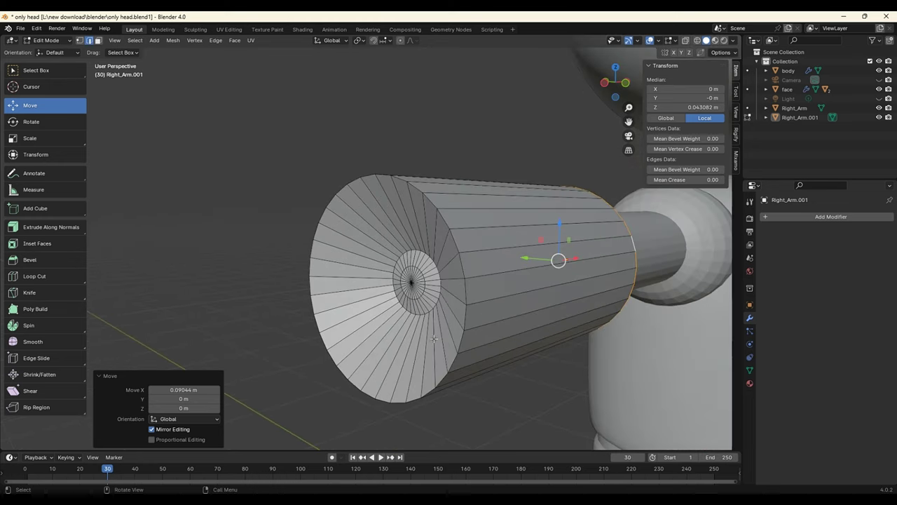
{"action": "left_click", "coordinate": [468, 298], "text": "alt"}
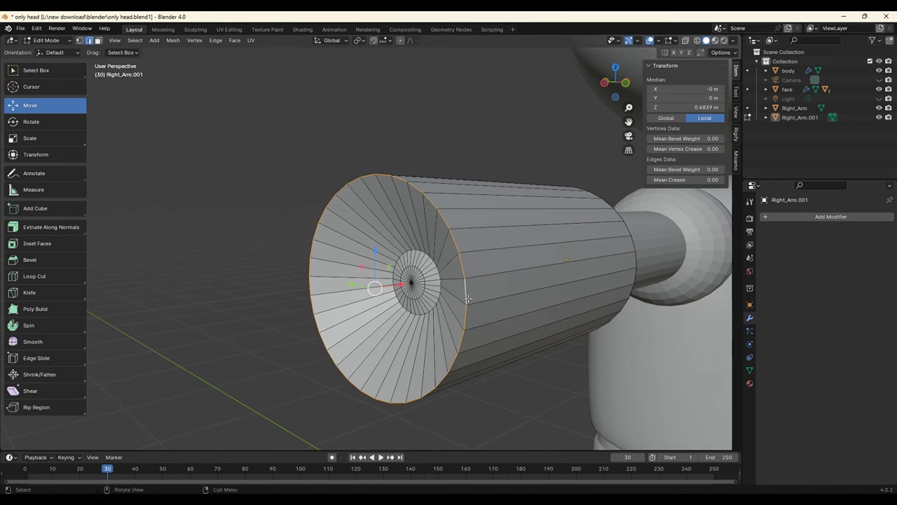
{"action": "key", "text": "s"}
{"action": "left_click", "coordinate": [516, 289]}
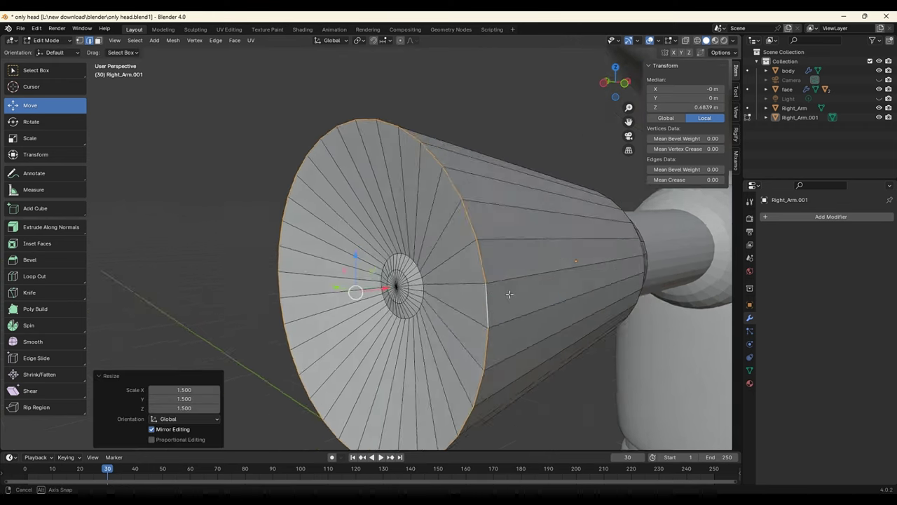
{"action": "scroll", "coordinate": [509, 293], "scroll_direction": "down", "scroll_amount": 5}
{"action": "mouse_move", "coordinate": [465, 296]}
{"action": "middle_mouse_down"}
{"action": "mouse_move", "coordinate": [472, 304]}
{"action": "mouse_move", "coordinate": [418, 297]}
{"action": "mouse_move", "coordinate": [530, 316]}
{"action": "mouse_move", "coordinate": [459, 309]}
{"action": "middle_mouse_up"}
{"action": "scroll", "coordinate": [456, 304], "scroll_direction": "up", "scroll_amount": 2}
{"action": "scroll", "coordinate": [448, 304], "scroll_direction": "up", "scroll_amount": 3}
{"action": "scroll", "coordinate": [504, 326], "scroll_direction": "up", "scroll_amount": 2}
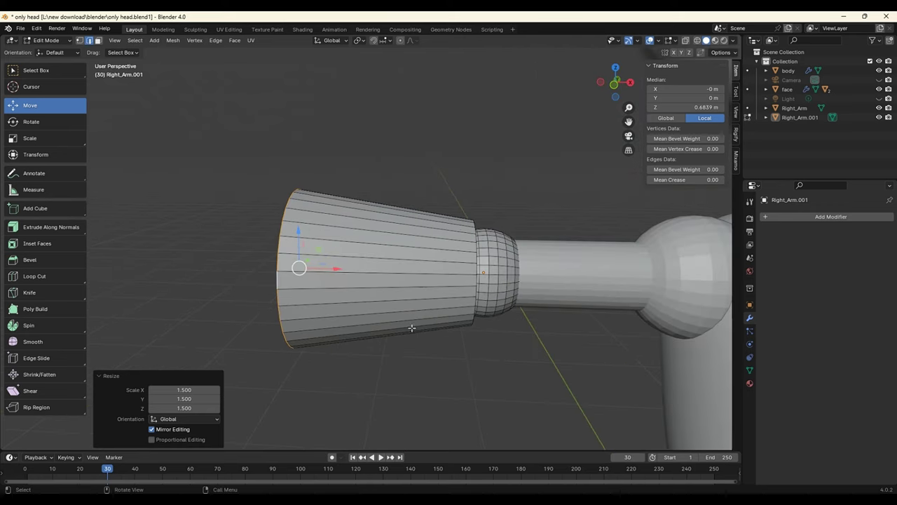
{"action": "mouse_move", "coordinate": [412, 328]}
{"action": "middle_mouse_down"}
{"action": "mouse_move", "coordinate": [441, 327]}
{"action": "mouse_move", "coordinate": [392, 308]}
{"action": "middle_mouse_up"}
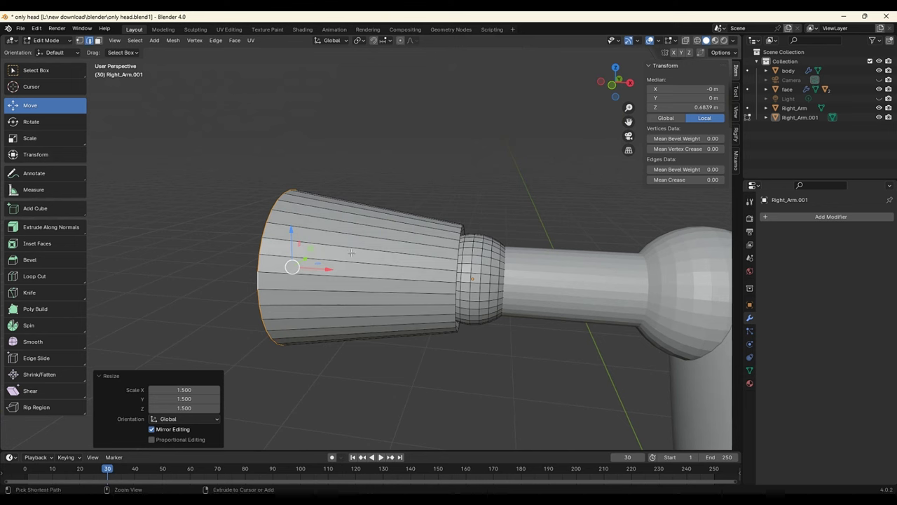
{"action": "key", "text": "ctrl+r"}
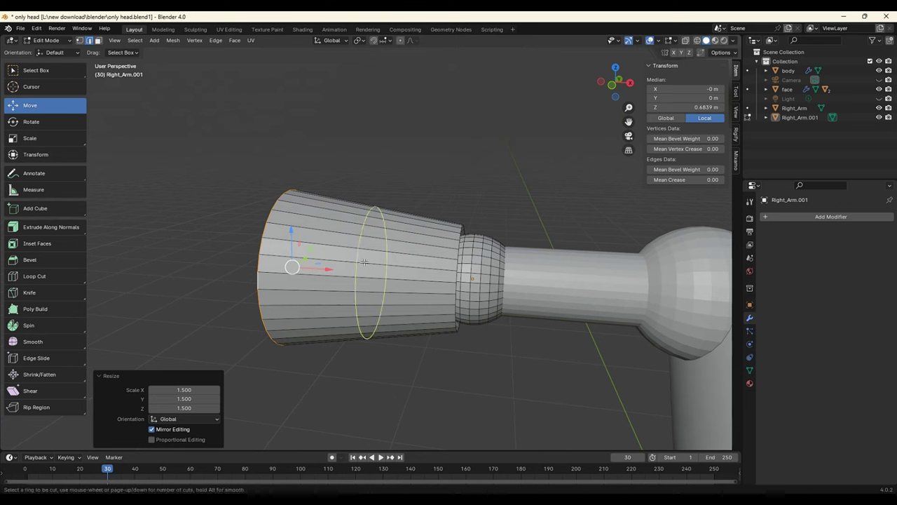
- Add a centred loop cut across the cone's middle and scale it to about 1.203
{"action": "left_click", "coordinate": [364, 261]}
{"action": "right_click", "coordinate": [336, 265]}
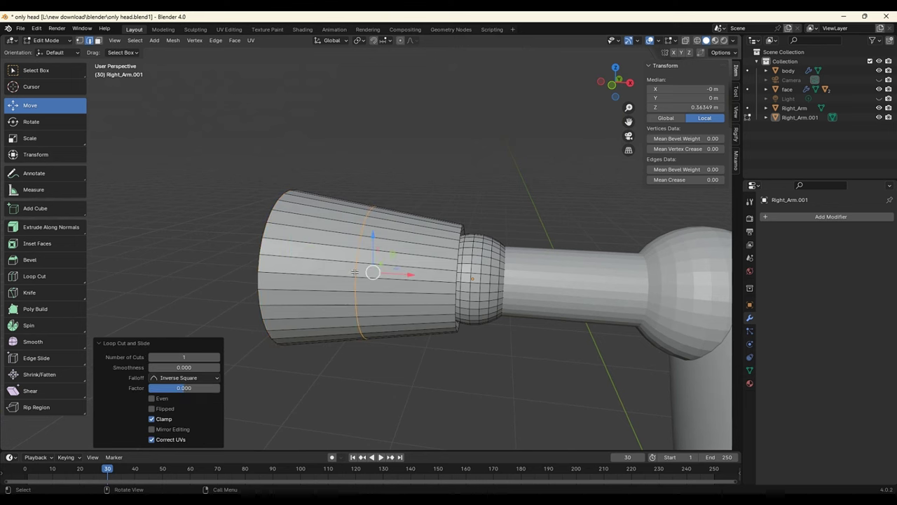
{"action": "key", "text": "s"}
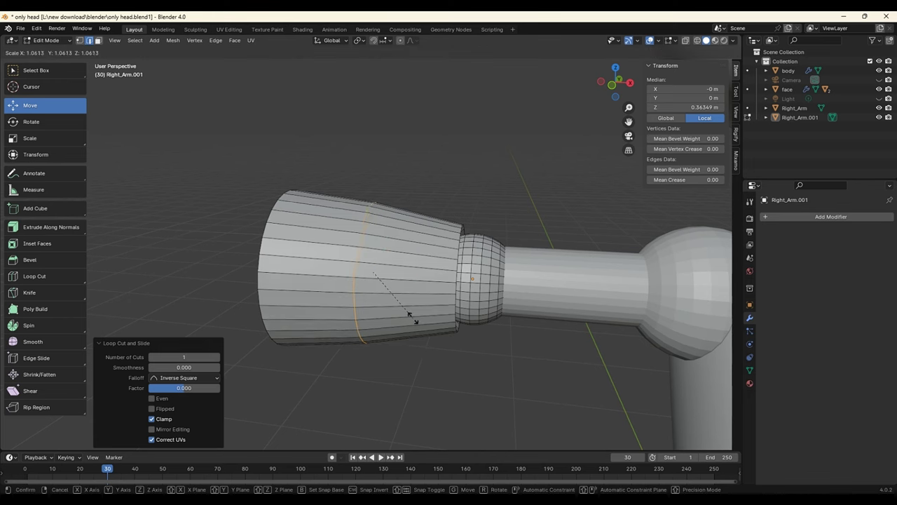
{"action": "left_click", "coordinate": [416, 316]}
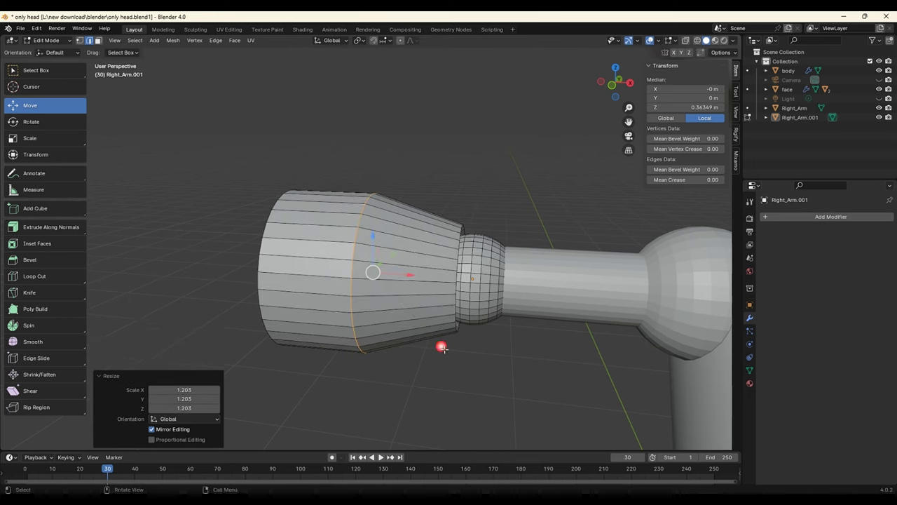
{"action": "mouse_move", "coordinate": [442, 344]}
{"action": "middle_mouse_down"}
{"action": "mouse_move", "coordinate": [614, 347]}
{"action": "mouse_move", "coordinate": [453, 353]}
{"action": "middle_mouse_up"}
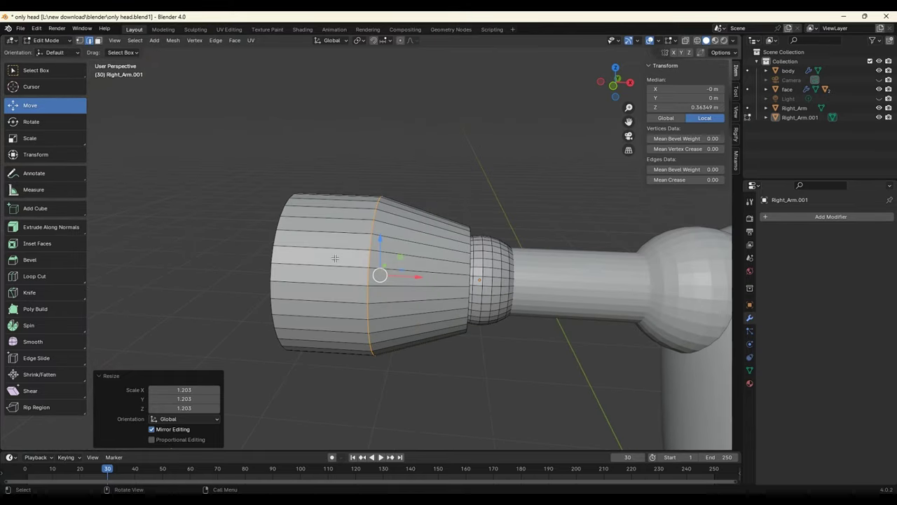
- Bevel the cone's middle loop into a 0.284 m wide band with 6 segments
{"action": "left_click", "coordinate": [44, 258]}
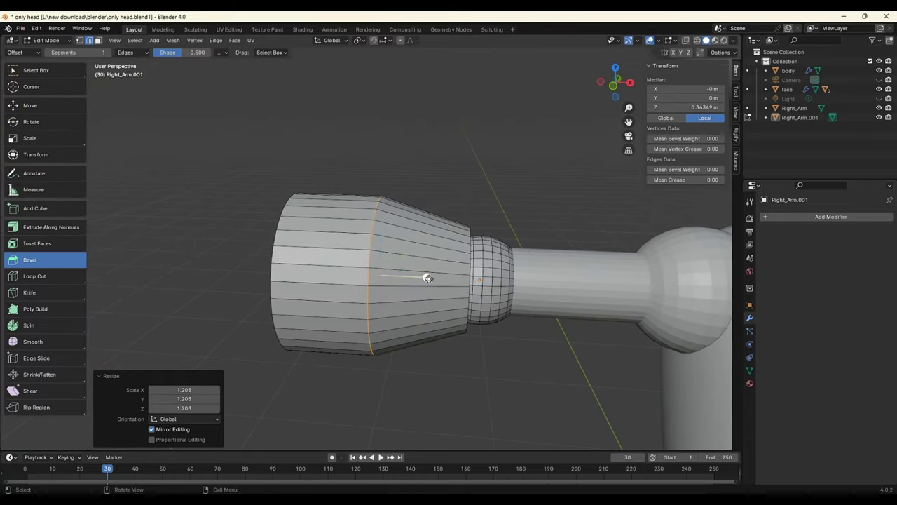
{"action": "left_click_drag", "start_coordinate": [428, 278], "coordinate": [508, 289]}
{"action": "scroll", "coordinate": [455, 292], "scroll_direction": "up", "scroll_amount": 2}
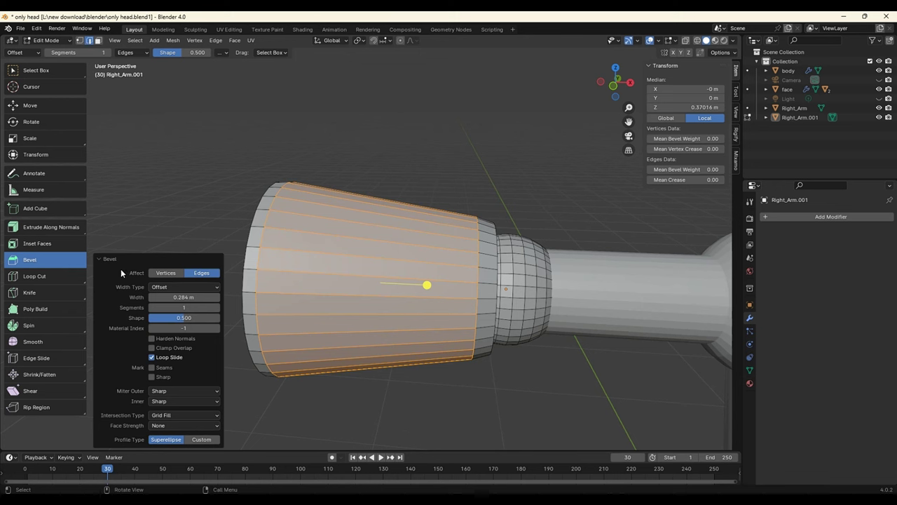
{"action": "left_click", "coordinate": [216, 307]}
{"action": "left_click", "coordinate": [217, 308]}
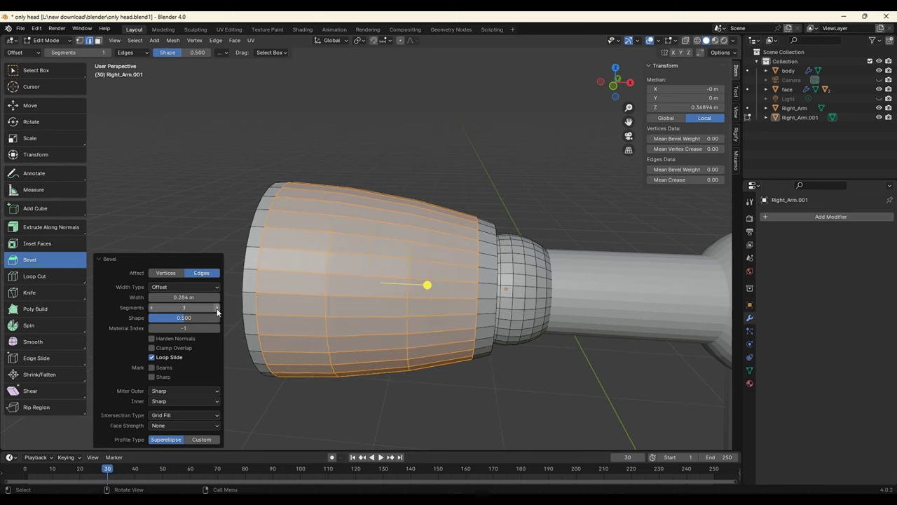
{"action": "left_click", "coordinate": [216, 309]}
{"action": "left_click", "coordinate": [216, 310]}
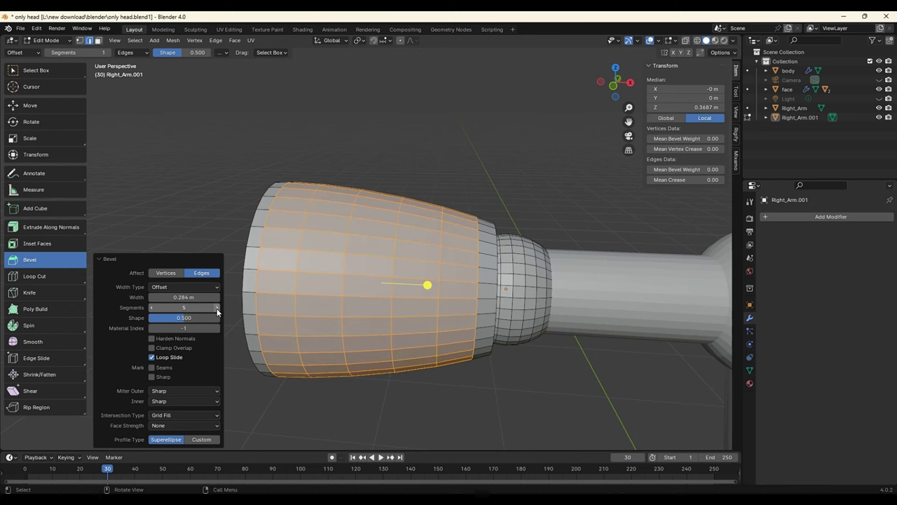
{"action": "left_click", "coordinate": [217, 309]}
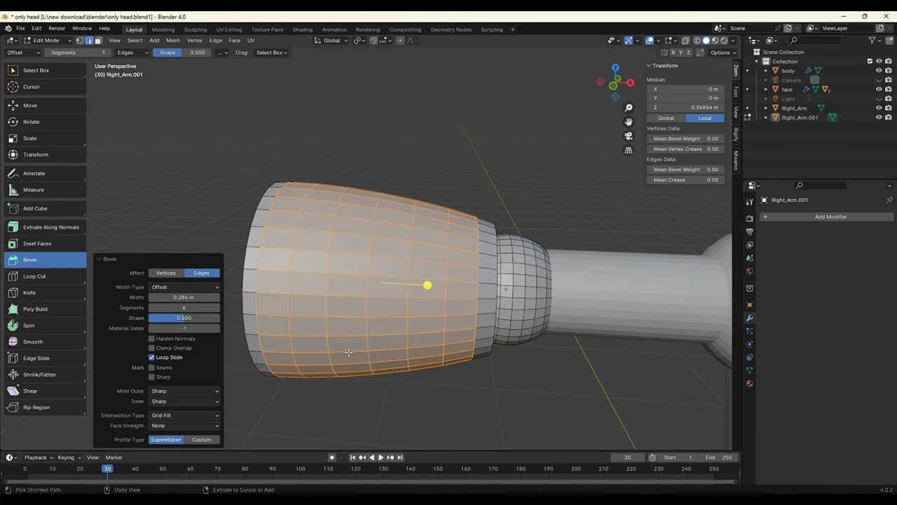
- Select the loop where the cone meets the joint and bevel it into a narrow ring
{"action": "middle_click_drag", "start_coordinate": [348, 352], "coordinate": [420, 268]}
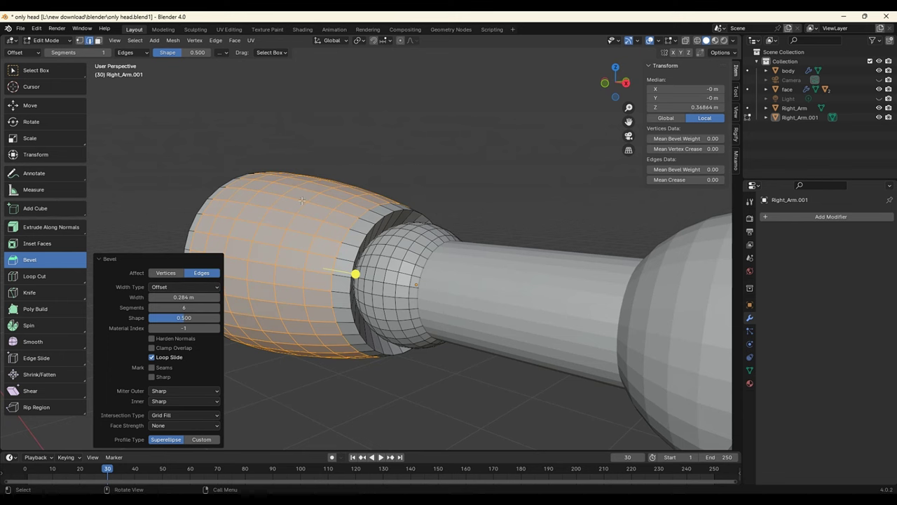
{"action": "left_click", "coordinate": [442, 202]}
{"action": "left_click", "coordinate": [392, 217], "text": "alt"}
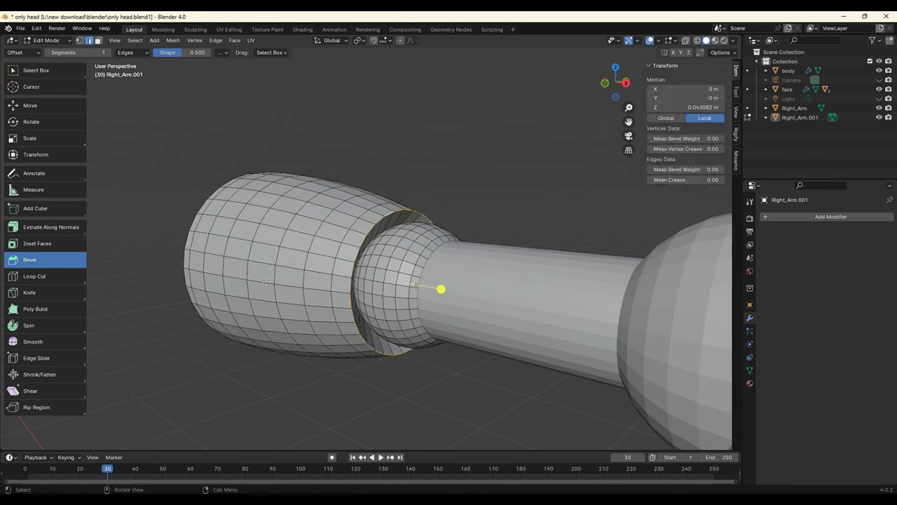
{"action": "left_click_drag", "start_coordinate": [445, 293], "coordinate": [463, 295]}
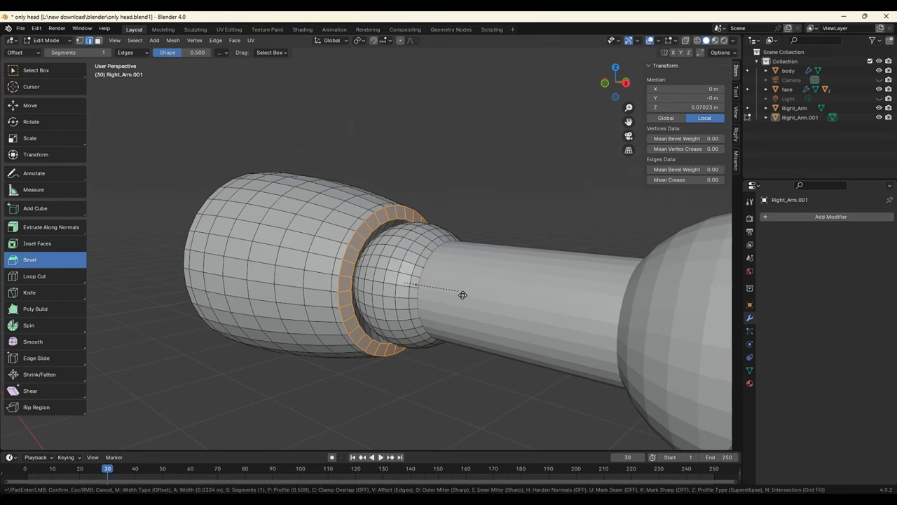
- Bevel the cone's front rim loop into a thin 0.0434 m ring
{"action": "mouse_move", "coordinate": [463, 295]}
{"action": "middle_mouse_down"}
{"action": "mouse_move", "coordinate": [467, 311]}
{"action": "mouse_move", "coordinate": [449, 260]}
{"action": "middle_mouse_up"}
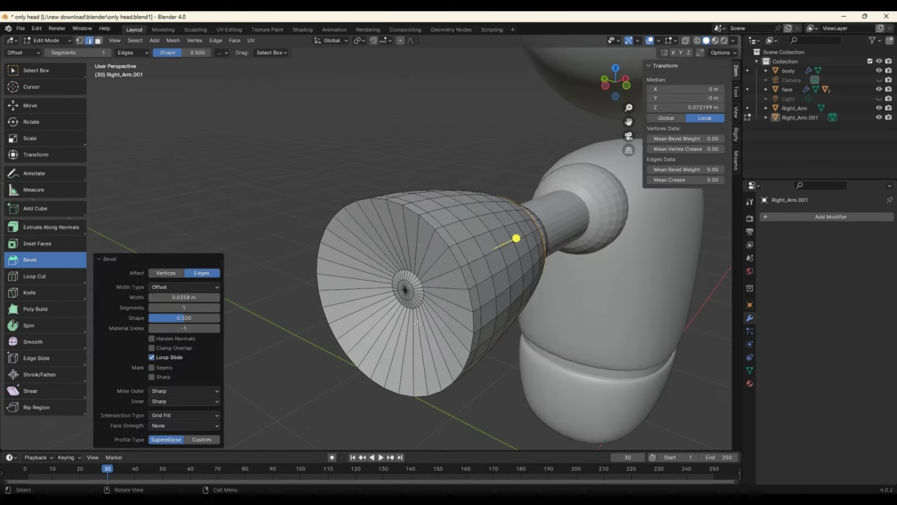
{"action": "left_click", "coordinate": [353, 315], "text": "alt"}
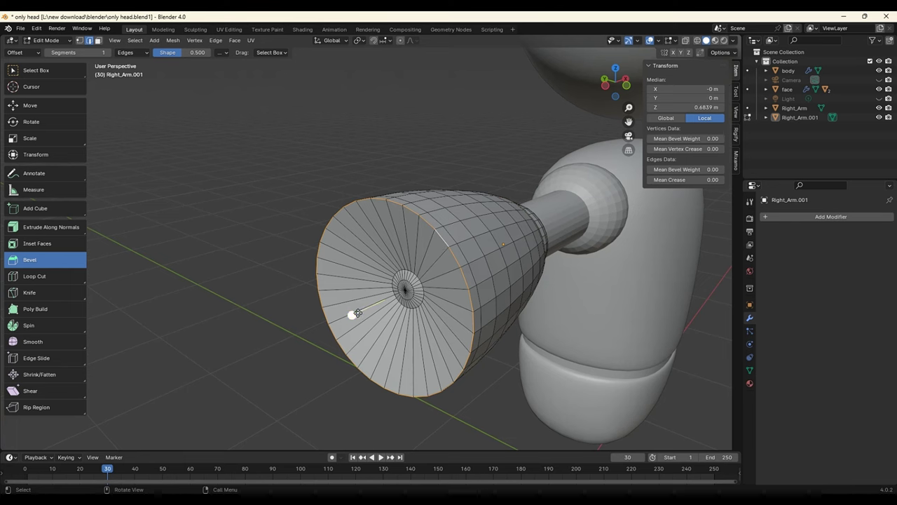
{"action": "left_click_drag", "start_coordinate": [355, 320], "coordinate": [365, 309]}
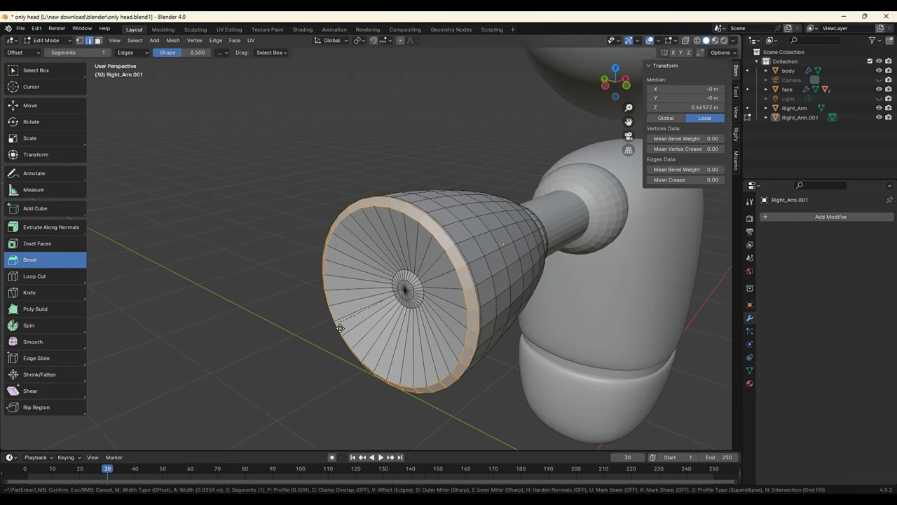
{"action": "mouse_move", "coordinate": [365, 308]}
{"action": "middle_mouse_down"}
{"action": "mouse_move", "coordinate": [376, 275]}
{"action": "mouse_move", "coordinate": [414, 311]}
{"action": "middle_mouse_up"}
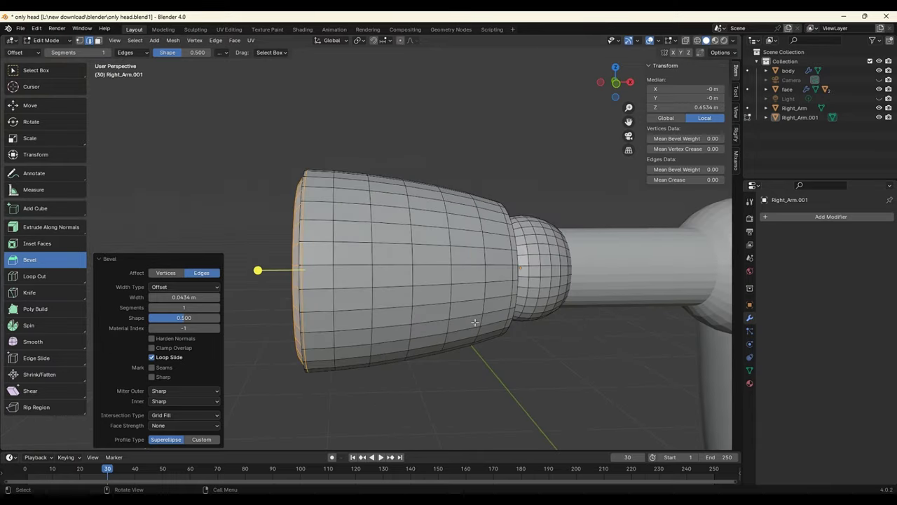
{"action": "middle_click_drag", "start_coordinate": [476, 323], "coordinate": [481, 334]}
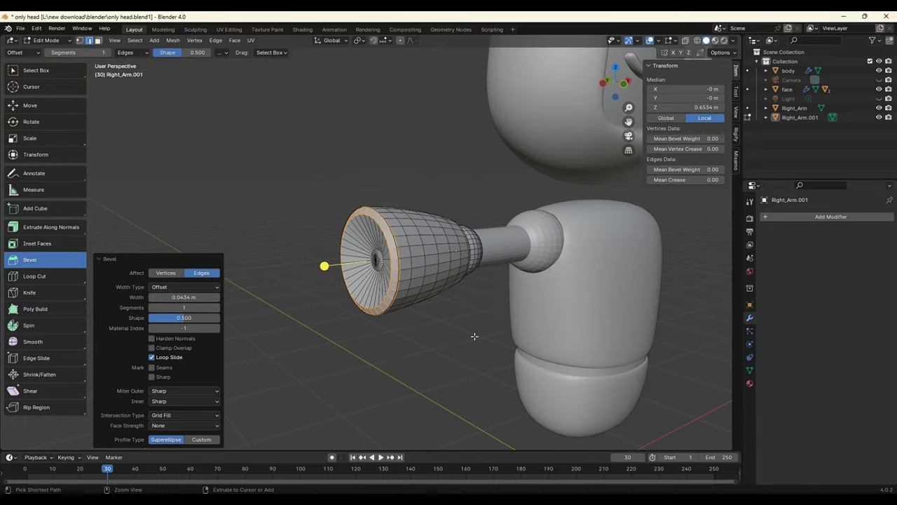
- Switch Right_Arm.001 back to Object Mode
{"action": "left_click", "coordinate": [49, 40]}
{"action": "left_click", "coordinate": [42, 46]}
{"action": "scroll", "coordinate": [354, 184], "scroll_direction": "down", "scroll_amount": 2}
{"action": "scroll", "coordinate": [392, 239], "scroll_direction": "down", "scroll_amount": 1}
- Apply Shade Auto Smooth to both arm pieces, Right_Arm and Right_Arm.001
{"action": "middle_click_drag", "start_coordinate": [426, 290], "coordinate": [381, 287]}
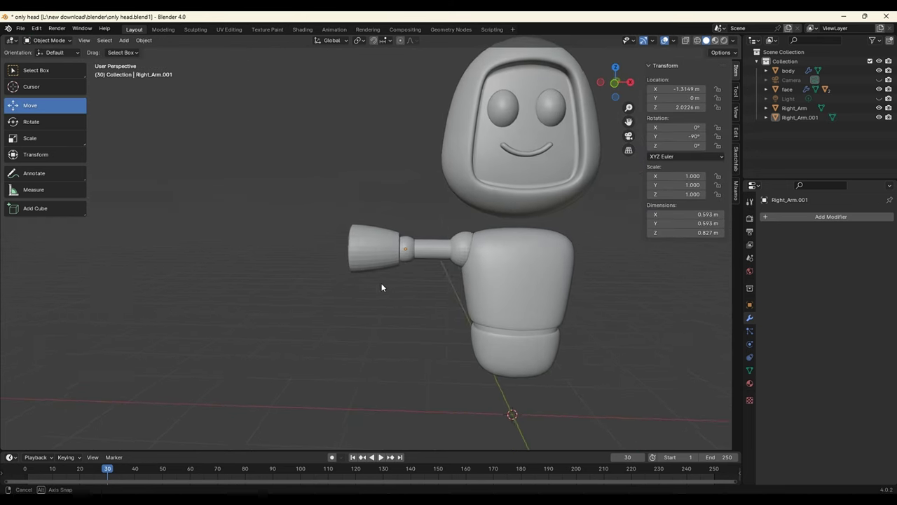
{"action": "left_click_drag", "start_coordinate": [434, 288], "coordinate": [372, 242]}
{"action": "right_click", "coordinate": [373, 248]}
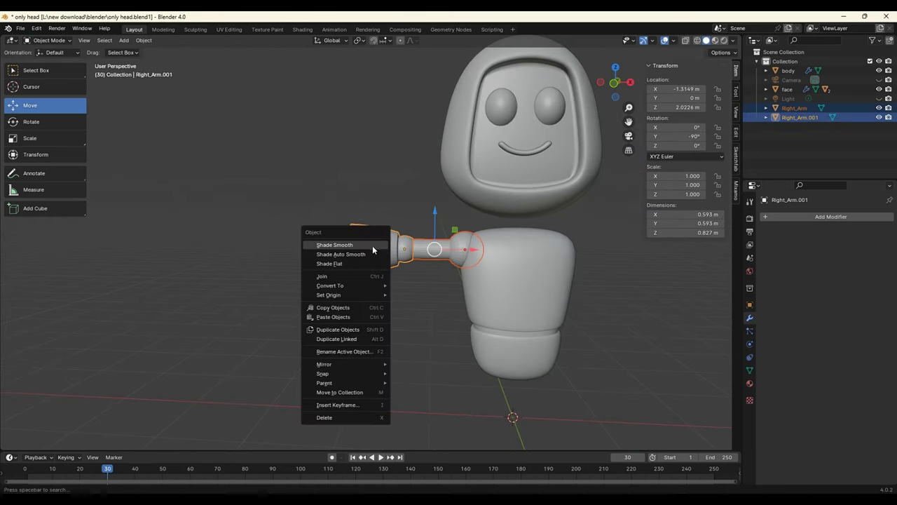
{"action": "left_click", "coordinate": [362, 252]}
{"action": "left_click", "coordinate": [448, 296]}
- Inspect the robot, then snap to the Front Orthographic view using the gizmo
{"action": "scroll", "coordinate": [460, 286], "scroll_direction": "up", "scroll_amount": 3}
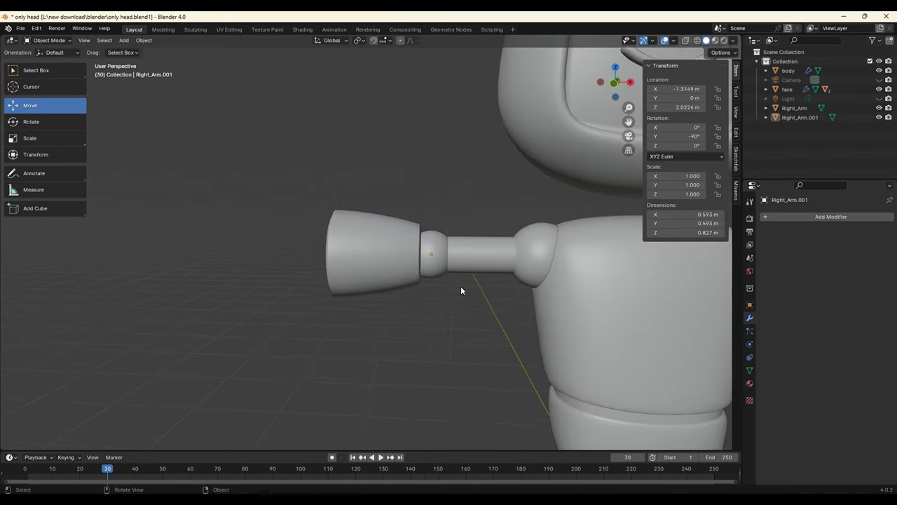
{"action": "mouse_move", "coordinate": [461, 286]}
{"action": "middle_mouse_down"}
{"action": "mouse_move", "coordinate": [387, 267]}
{"action": "mouse_move", "coordinate": [426, 295]}
{"action": "mouse_move", "coordinate": [498, 296]}
{"action": "middle_mouse_up"}
{"action": "scroll", "coordinate": [520, 300], "scroll_direction": "down", "scroll_amount": 4}
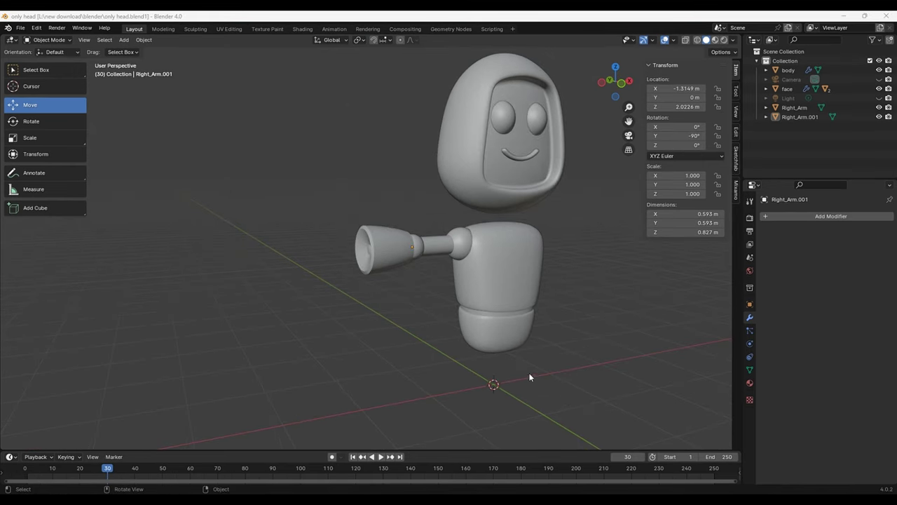
{"action": "scroll", "coordinate": [526, 302], "scroll_direction": "down", "scroll_amount": 3}
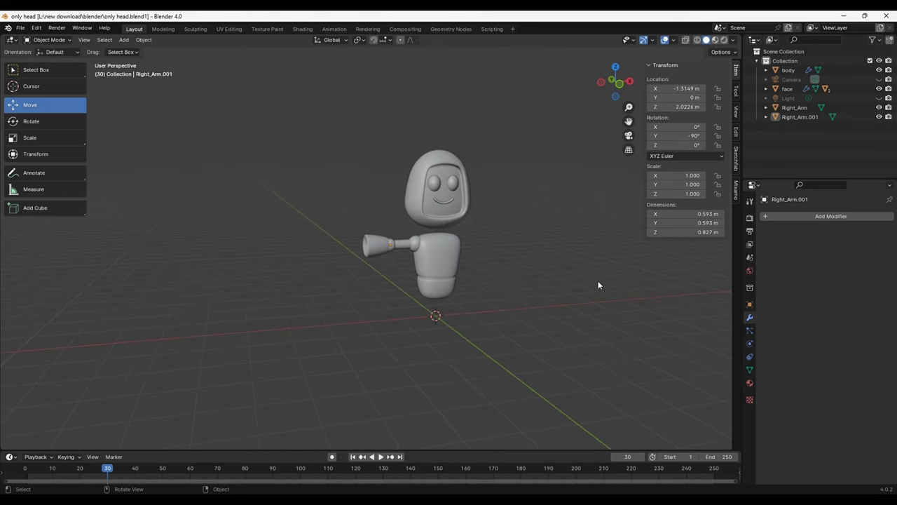
{"action": "left_click", "coordinate": [614, 83]}
{"action": "left_click", "coordinate": [615, 82]}
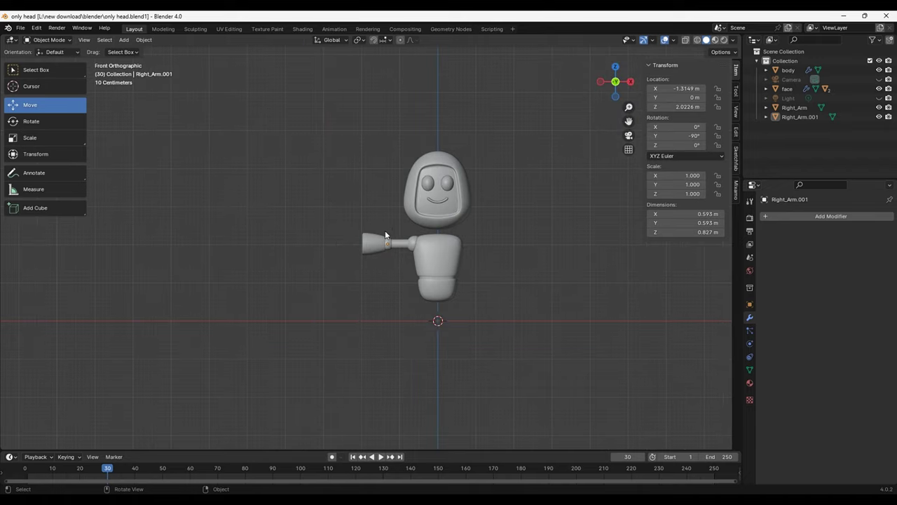
{"action": "scroll", "coordinate": [407, 234], "scroll_direction": "up", "scroll_amount": 2}
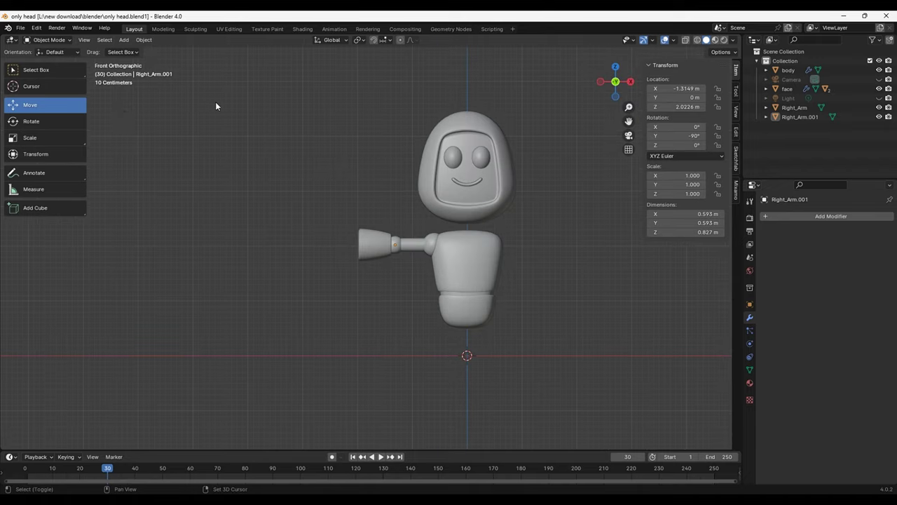
- Add a UV sphere, raise it to the arm's height and shrink it to a small ball
{"action": "key", "text": "shift+a"}
{"action": "mouse_move", "coordinate": [174, 114]}
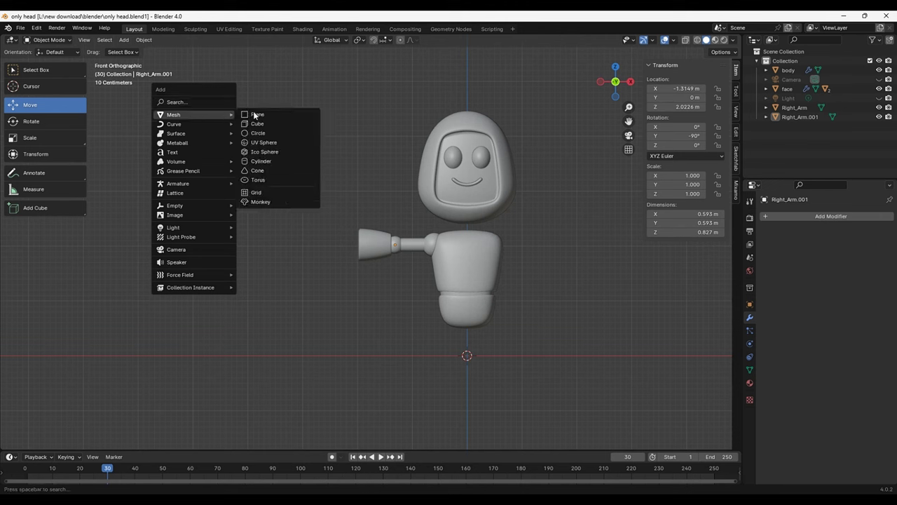
{"action": "left_click", "coordinate": [259, 143]}
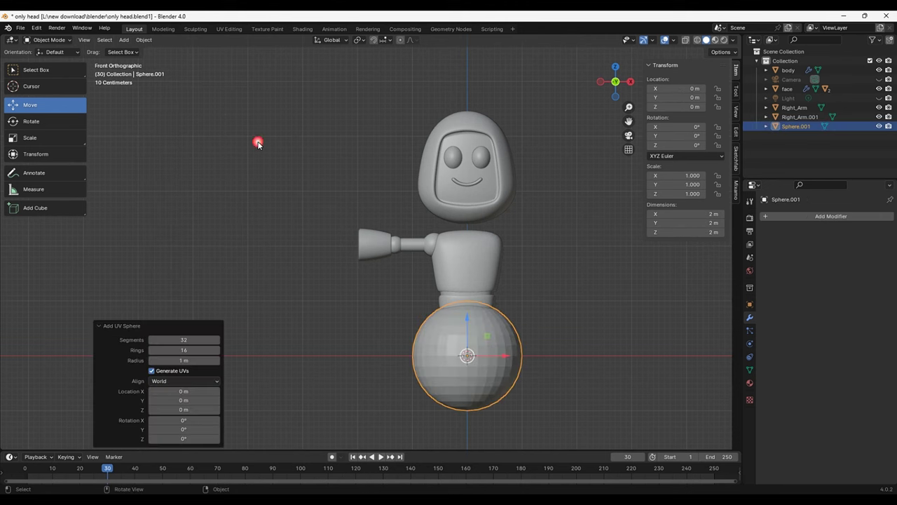
{"action": "left_click_drag", "start_coordinate": [509, 358], "coordinate": [369, 356]}
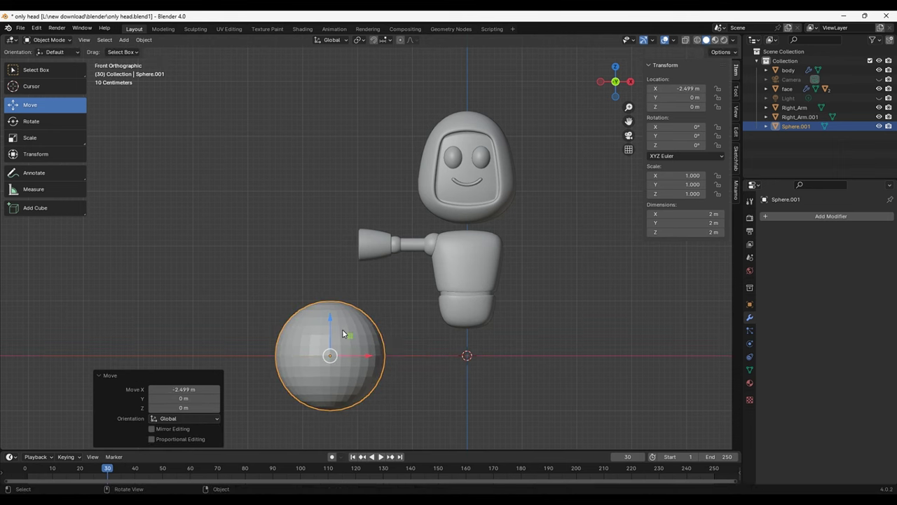
{"action": "left_click_drag", "start_coordinate": [332, 323], "coordinate": [351, 223]}
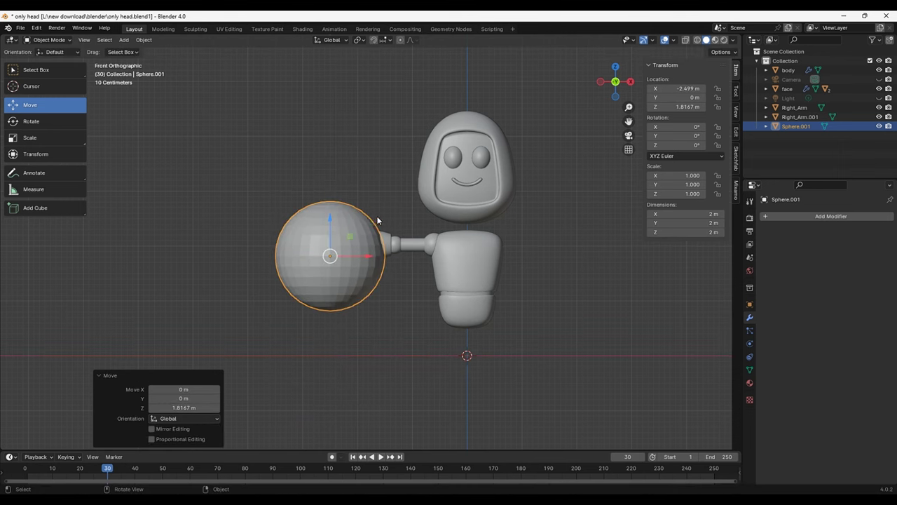
{"action": "key", "text": "s"}
{"action": "left_click", "coordinate": [331, 238]}
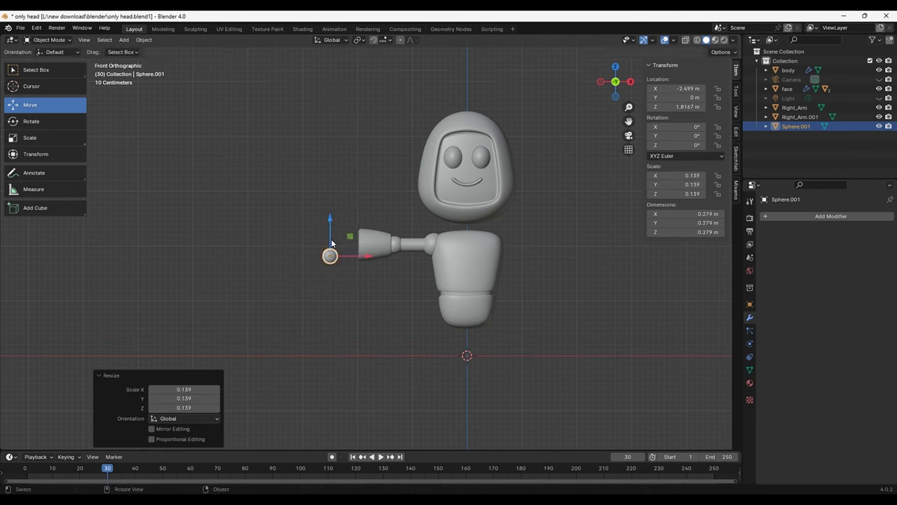
- Move the sphere to the forearm's end, enlarge it and centre it on the forearm
{"action": "left_click_drag", "start_coordinate": [331, 226], "coordinate": [331, 207]}
{"action": "left_click_drag", "start_coordinate": [358, 240], "coordinate": [378, 240]}
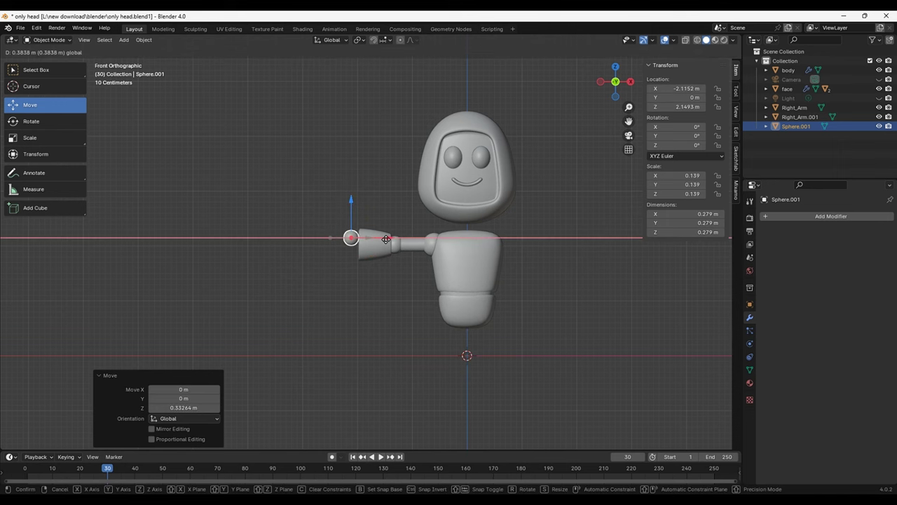
{"action": "left_click_drag", "start_coordinate": [354, 200], "coordinate": [353, 215]}
{"action": "scroll", "coordinate": [392, 253], "scroll_direction": "up", "scroll_amount": 6}
{"action": "scroll", "coordinate": [391, 257], "scroll_direction": "up", "scroll_amount": 3}
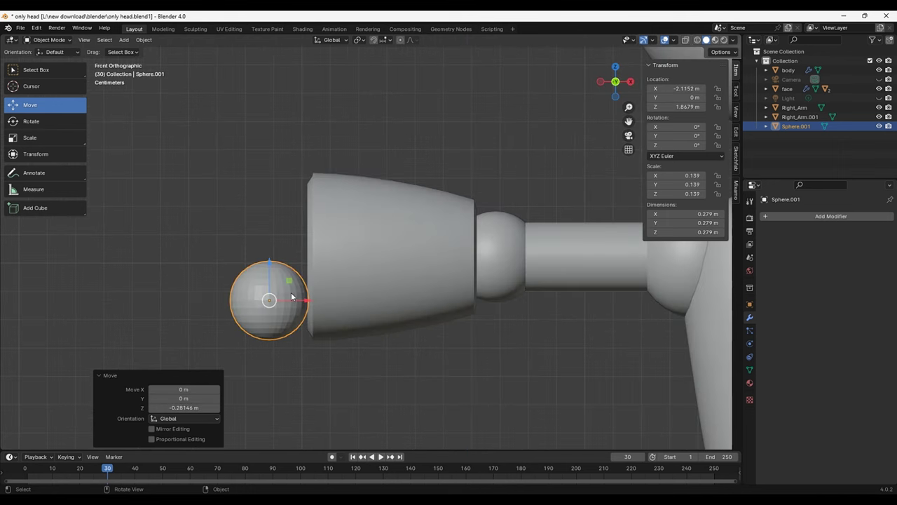
{"action": "key", "text": "s"}
{"action": "left_click", "coordinate": [266, 265]}
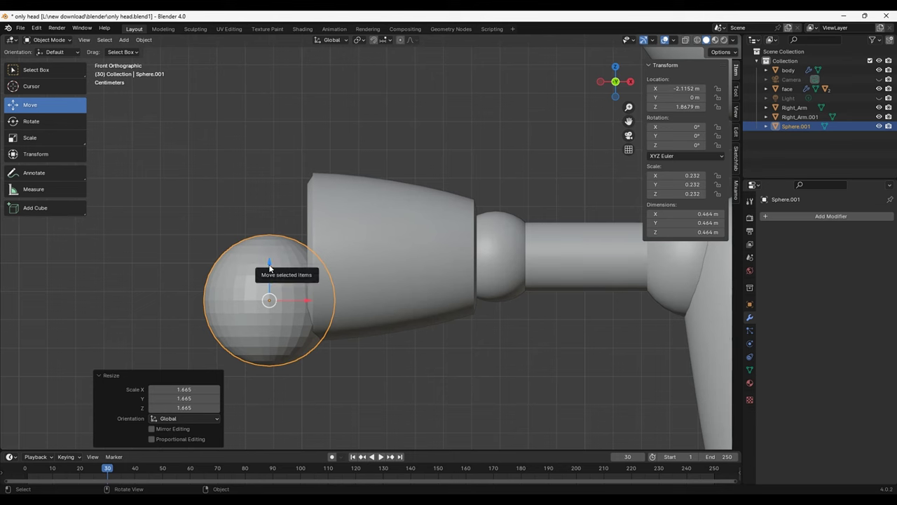
{"action": "left_click_drag", "start_coordinate": [267, 264], "coordinate": [268, 216]}
- Resize Sphere.001 to 0.189 and tuck it along X partly into the forearm's end
{"action": "key", "text": "s"}
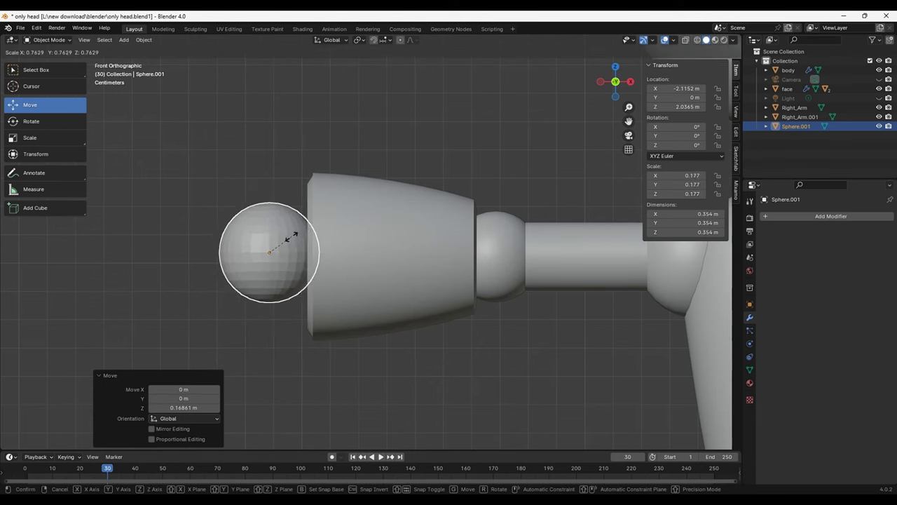
{"action": "left_click", "coordinate": [294, 240]}
{"action": "left_click_drag", "start_coordinate": [311, 261], "coordinate": [320, 257]}
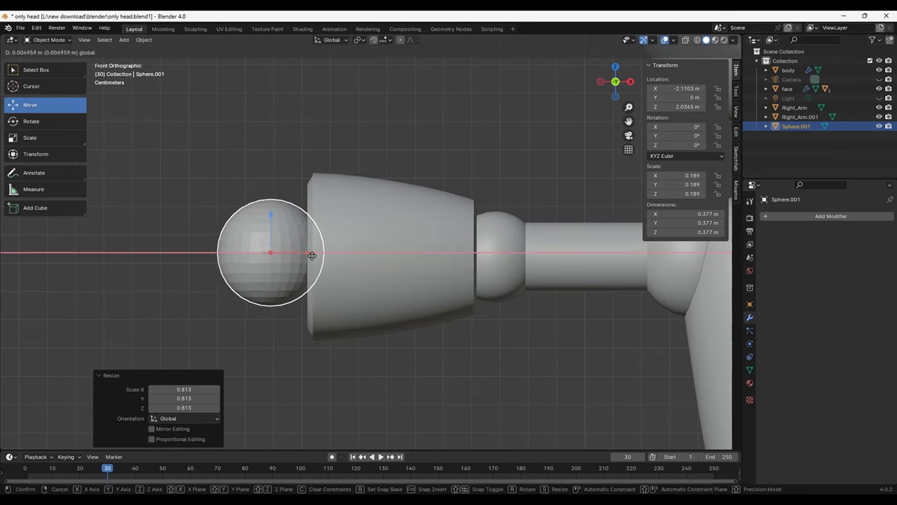
{"action": "mouse_move", "coordinate": [321, 256]}
{"action": "middle_mouse_down"}
{"action": "mouse_move", "coordinate": [467, 275]}
{"action": "mouse_move", "coordinate": [344, 262]}
{"action": "middle_mouse_up"}
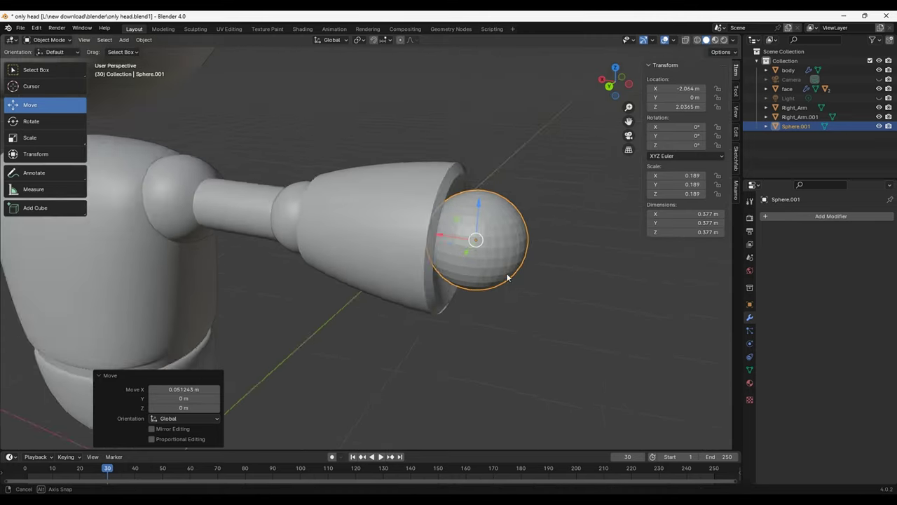
{"action": "left_click_drag", "start_coordinate": [301, 266], "coordinate": [312, 271]}
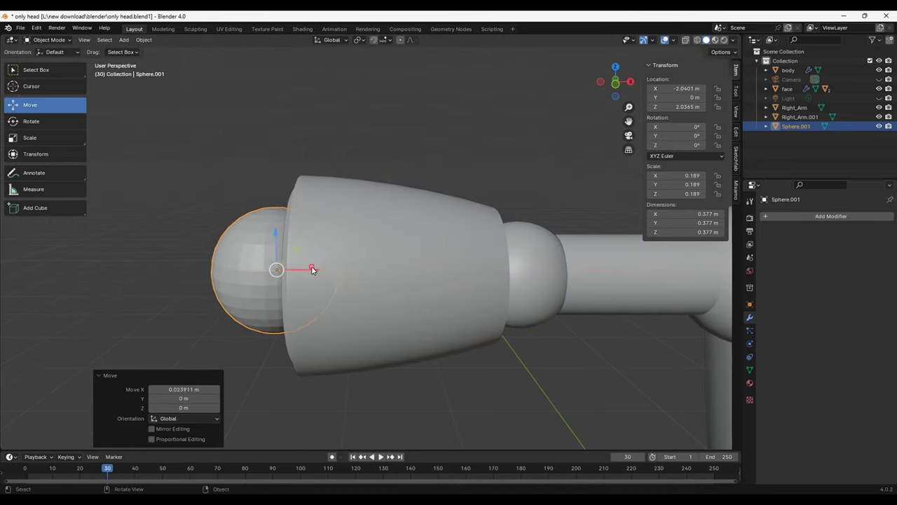
{"action": "mouse_move", "coordinate": [312, 271]}
{"action": "middle_mouse_down"}
{"action": "mouse_move", "coordinate": [591, 274]}
{"action": "mouse_move", "coordinate": [361, 271]}
{"action": "mouse_move", "coordinate": [504, 320]}
{"action": "middle_mouse_up"}
{"action": "scroll", "coordinate": [533, 309], "scroll_direction": "down", "scroll_amount": 5}
{"action": "key", "text": "KP_1"}
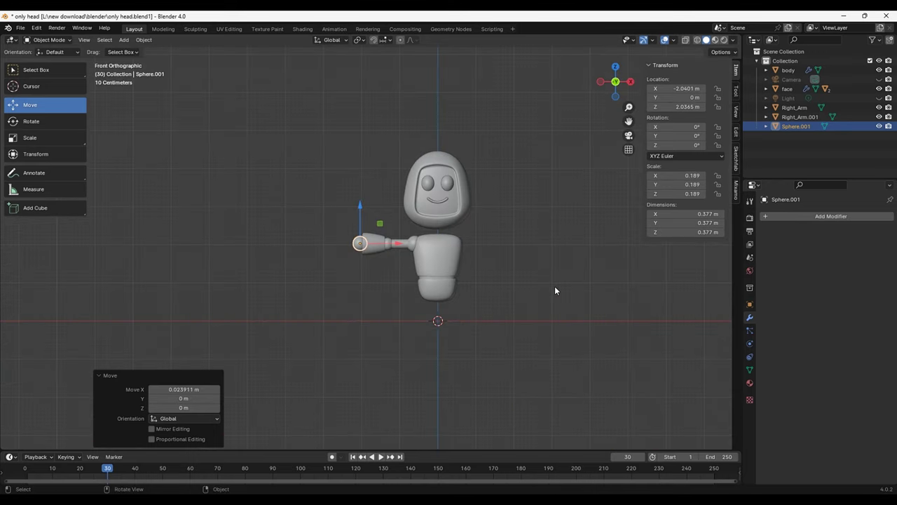
{"action": "key", "text": "shift+a"}
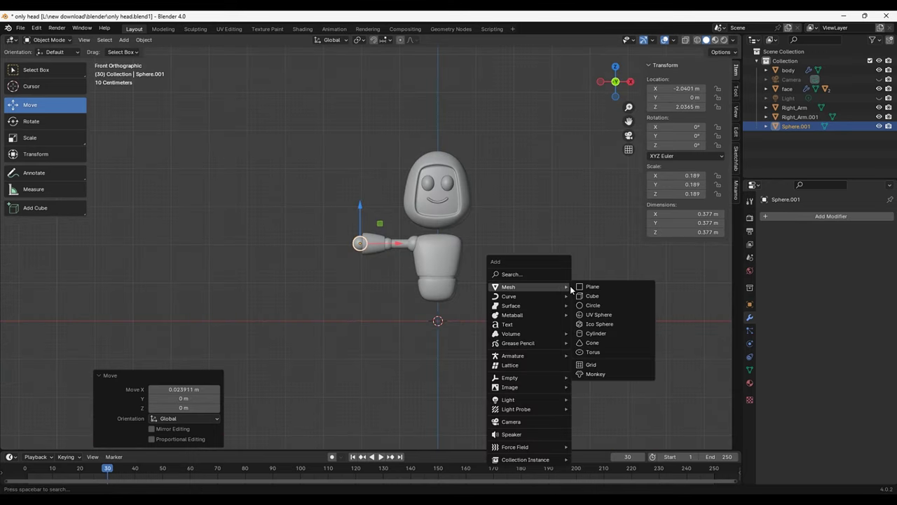
- Add a cube, place it beside the wrist sphere and scale it down by 0.347
{"action": "left_click", "coordinate": [593, 296]}
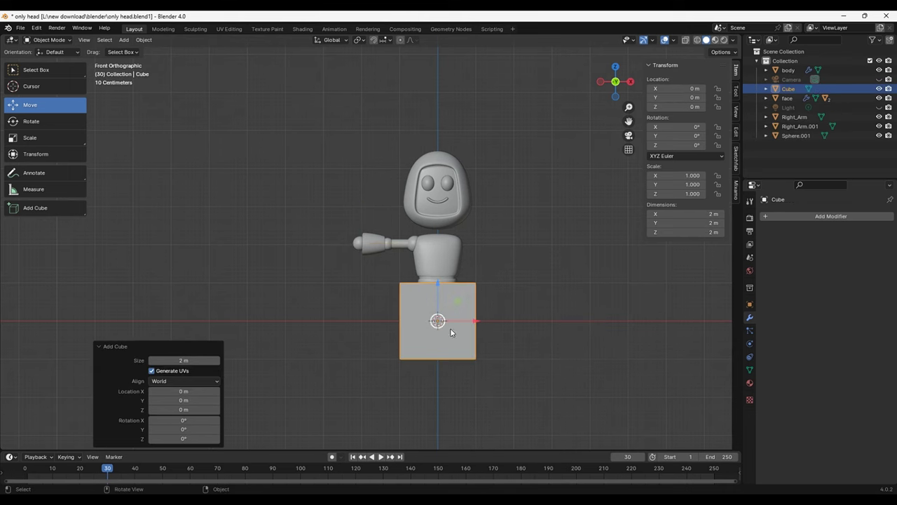
{"action": "left_click_drag", "start_coordinate": [477, 322], "coordinate": [340, 322]}
{"action": "left_click_drag", "start_coordinate": [300, 288], "coordinate": [326, 183]}
{"action": "left_click_drag", "start_coordinate": [381, 232], "coordinate": [379, 232]}
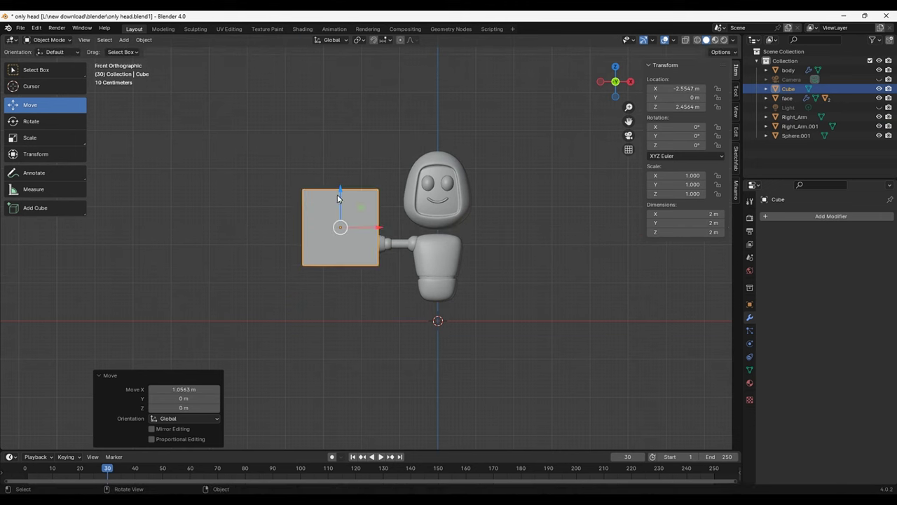
{"action": "left_click_drag", "start_coordinate": [333, 190], "coordinate": [334, 208]}
{"action": "mouse_move", "coordinate": [370, 245]}
{"action": "left_mouse_down"}
{"action": "mouse_move", "coordinate": [334, 249]}
{"action": "mouse_move", "coordinate": [343, 247]}
{"action": "left_mouse_up"}
{"action": "key", "text": "s"}
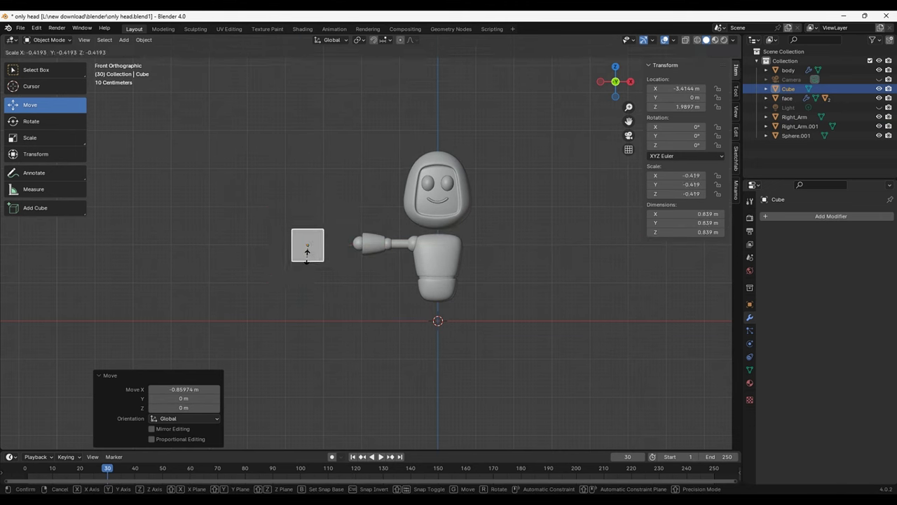
{"action": "left_click", "coordinate": [311, 249]}
{"action": "scroll", "coordinate": [357, 274], "scroll_direction": "up", "scroll_amount": 4}
{"action": "scroll", "coordinate": [357, 275], "scroll_direction": "up", "scroll_amount": 4}
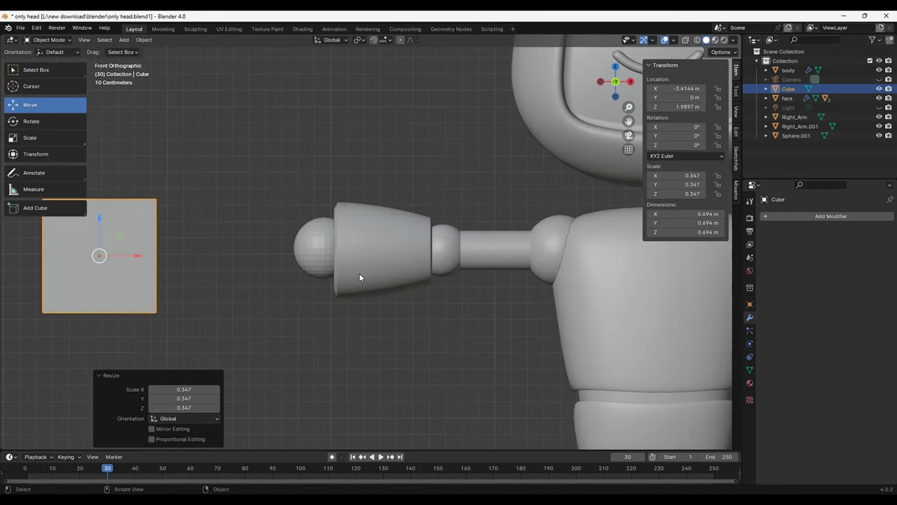
- Flatten the cube along Z to 0.291 m and align the palm slab with the wrist
{"action": "left_click_drag", "start_coordinate": [139, 262], "coordinate": [291, 250]}
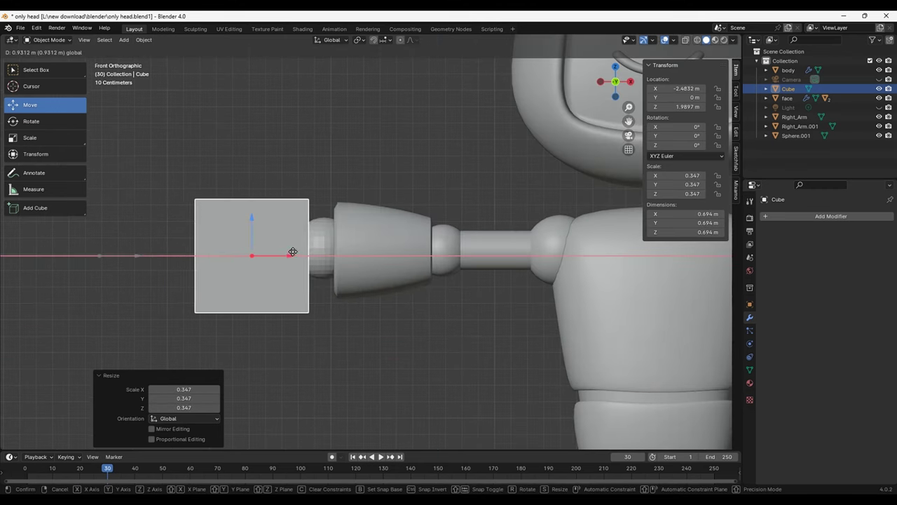
{"action": "left_click", "coordinate": [30, 137]}
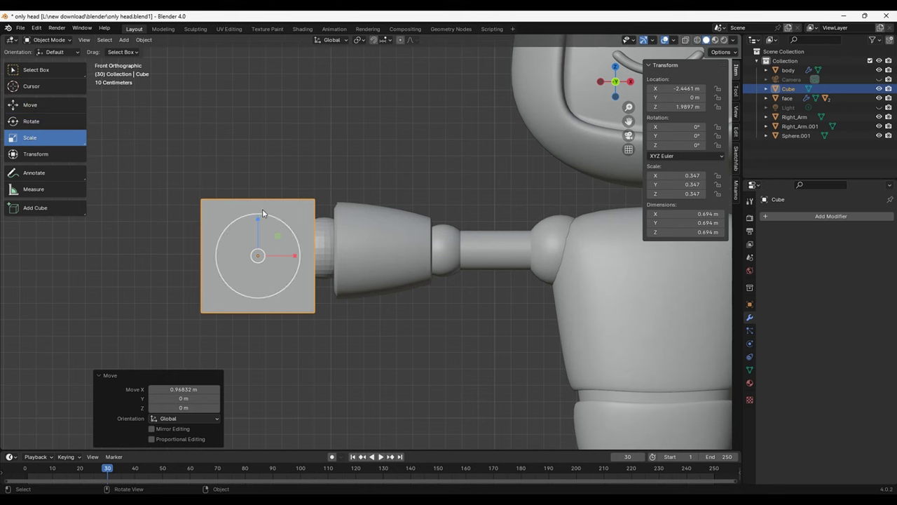
{"action": "left_click_drag", "start_coordinate": [258, 219], "coordinate": [252, 251]}
{"action": "left_click", "coordinate": [43, 105]}
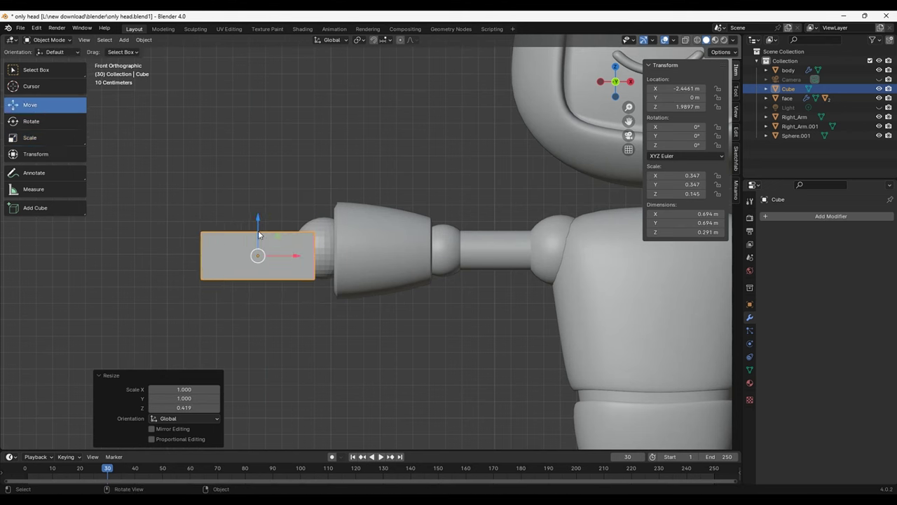
{"action": "left_click_drag", "start_coordinate": [257, 219], "coordinate": [260, 210]}
{"action": "mouse_move", "coordinate": [267, 214]}
{"action": "middle_mouse_down"}
{"action": "mouse_move", "coordinate": [606, 281]}
{"action": "mouse_move", "coordinate": [420, 267]}
{"action": "mouse_move", "coordinate": [330, 227]}
{"action": "mouse_move", "coordinate": [394, 275]}
{"action": "mouse_move", "coordinate": [453, 284]}
{"action": "mouse_move", "coordinate": [412, 253]}
{"action": "middle_mouse_up"}
- Apply scale to the palm box and wrist sphere so both read 1.000
{"action": "scroll", "coordinate": [411, 253], "scroll_direction": "down", "scroll_amount": 3}
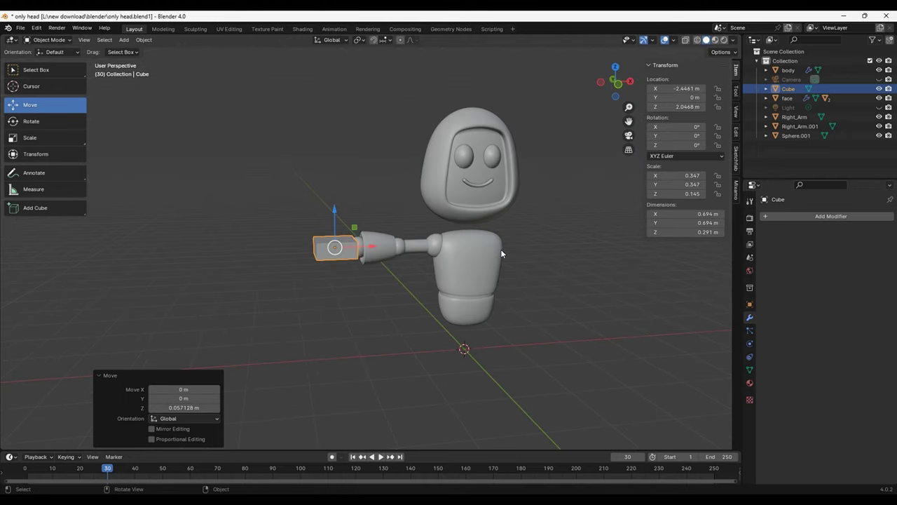
{"action": "scroll", "coordinate": [429, 318], "scroll_direction": "up", "scroll_amount": 1}
{"action": "scroll", "coordinate": [429, 319], "scroll_direction": "up", "scroll_amount": 2}
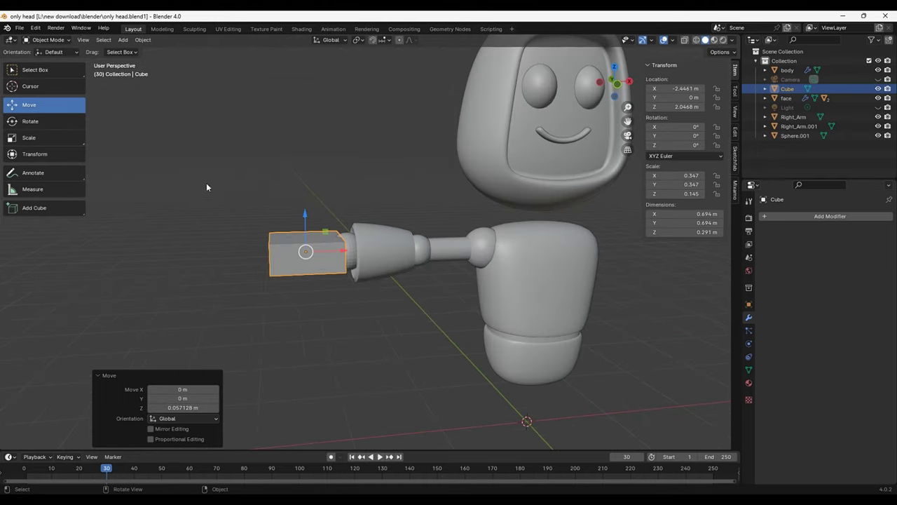
{"action": "left_click", "coordinate": [274, 196]}
{"action": "left_click", "coordinate": [340, 262]}
{"action": "left_click", "coordinate": [359, 264], "text": "shift"}
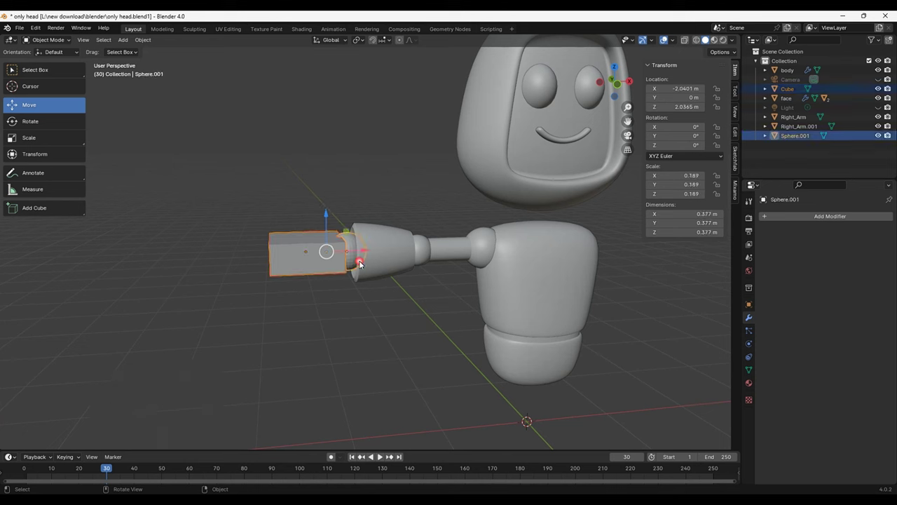
{"action": "left_click", "coordinate": [143, 40]}
{"action": "mouse_move", "coordinate": [153, 88]}
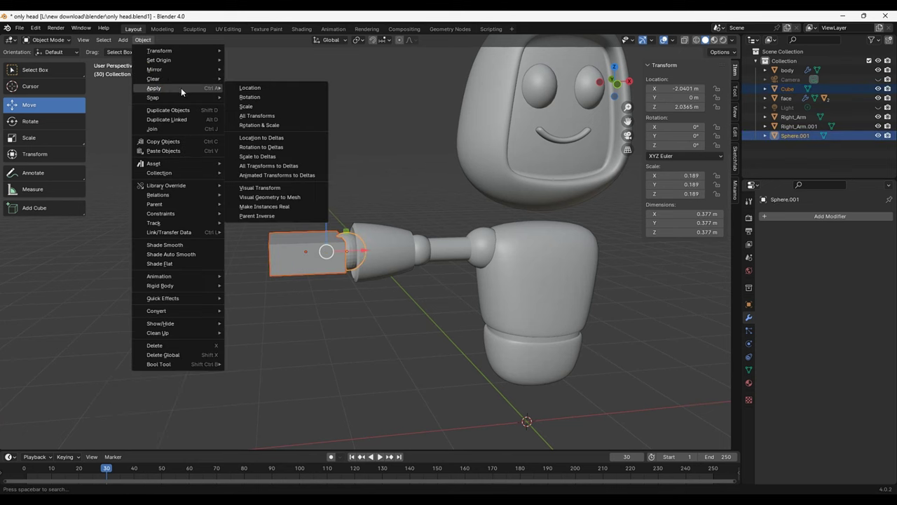
{"action": "left_click", "coordinate": [271, 108]}
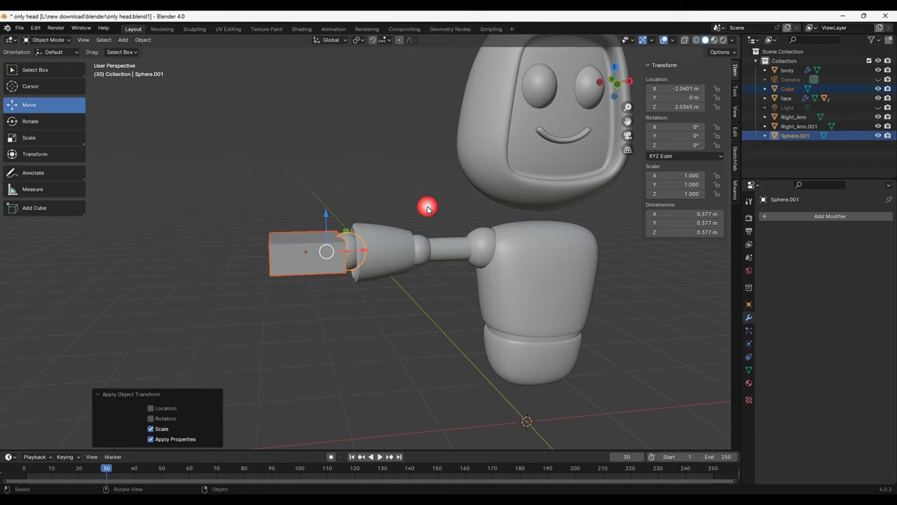
- Select only the palm box and enter Edit Mode on its mesh
{"action": "scroll", "coordinate": [418, 207], "scroll_direction": "down", "scroll_amount": 2}
{"action": "scroll", "coordinate": [418, 207], "scroll_direction": "up", "scroll_amount": 3}
{"action": "left_click", "coordinate": [178, 241]}
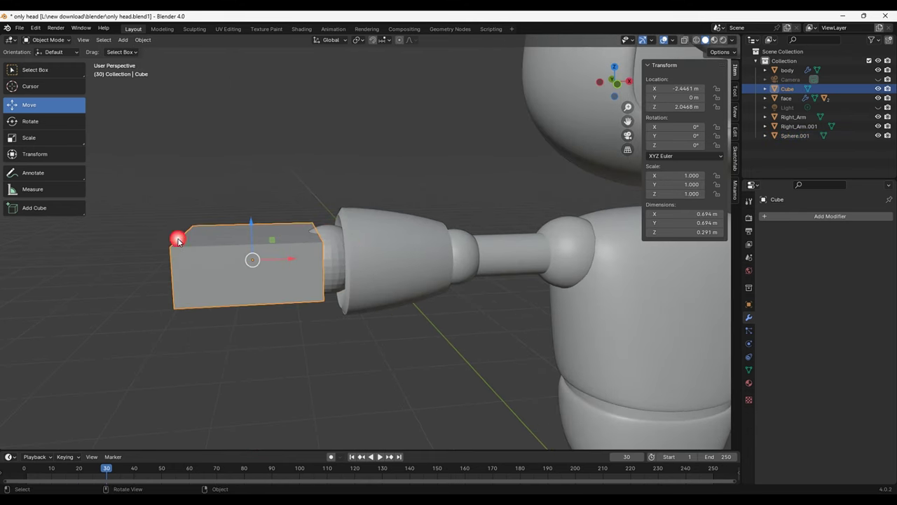
{"action": "left_click", "coordinate": [49, 40]}
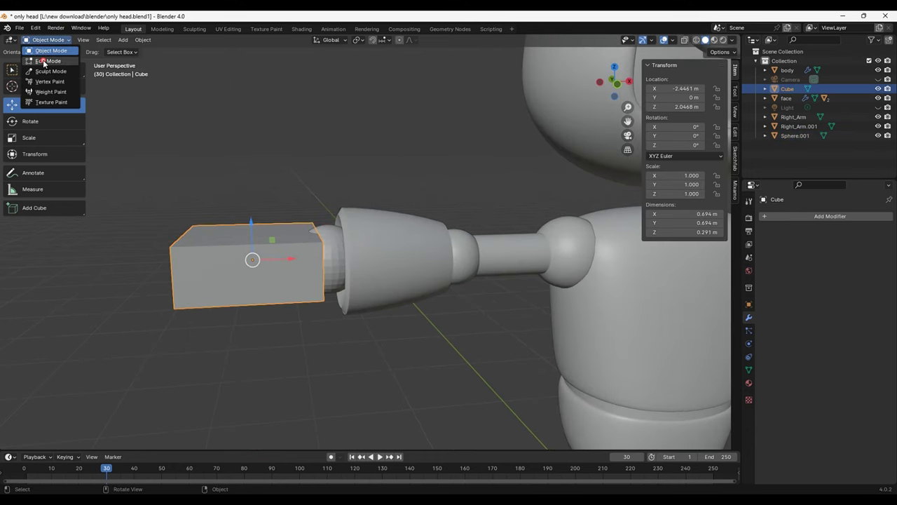
{"action": "left_click", "coordinate": [46, 53]}
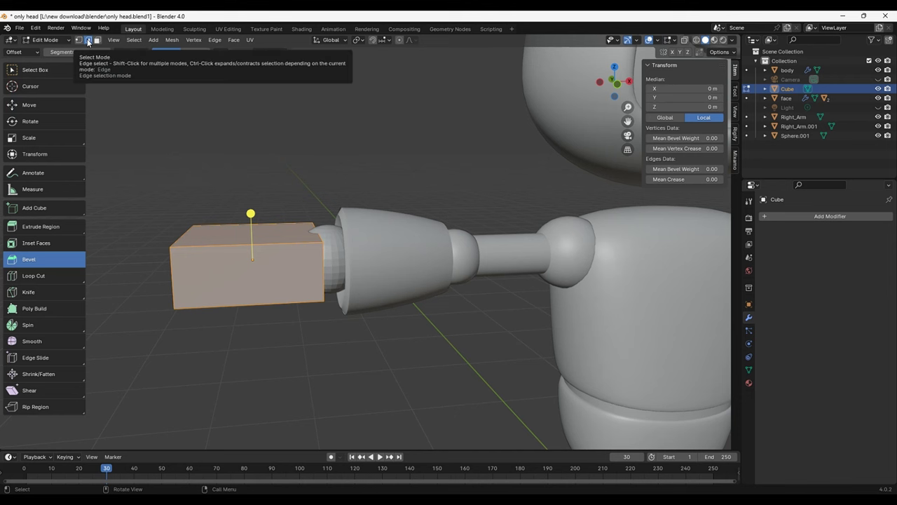
- Scale the palm box's outer end down to 0.5654 so it tapers away from the wrist
{"action": "middle_click_drag", "start_coordinate": [170, 96], "coordinate": [331, 258]}
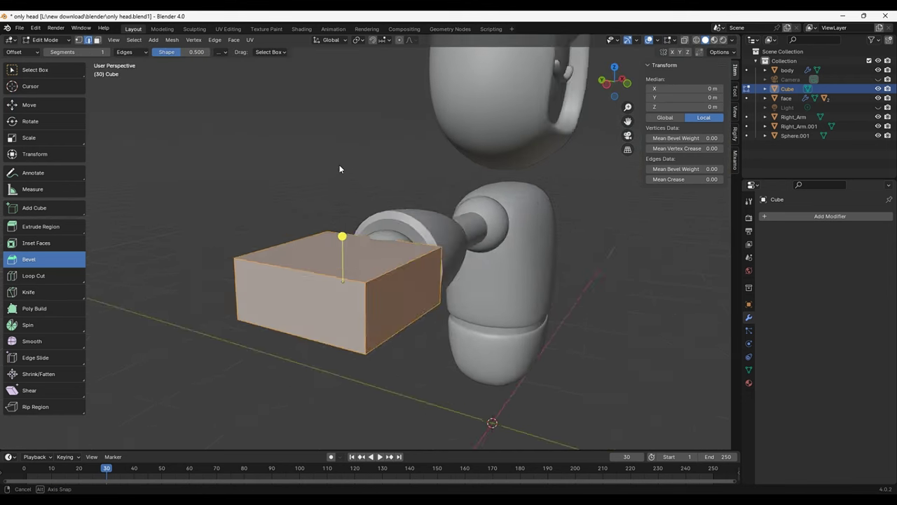
{"action": "left_click", "coordinate": [331, 258]}
{"action": "left_click", "coordinate": [336, 262]}
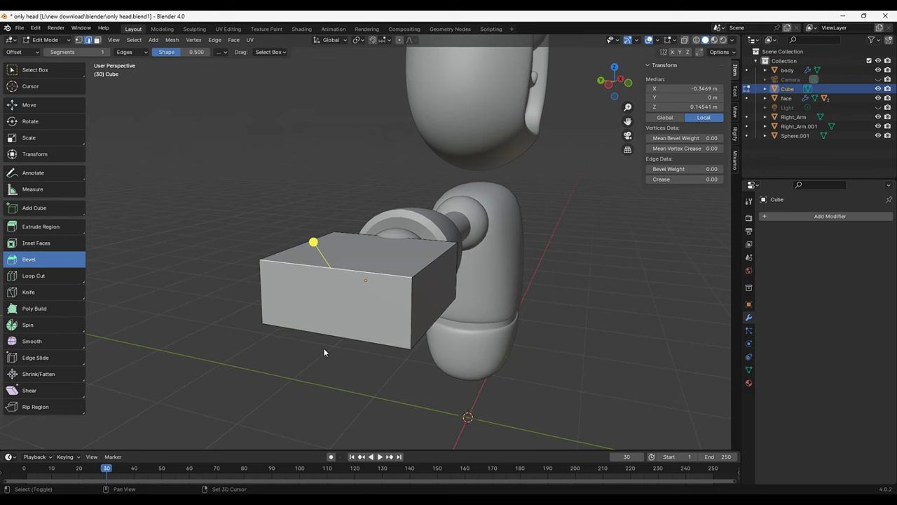
{"action": "middle_click_drag", "start_coordinate": [331, 336], "coordinate": [338, 331]}
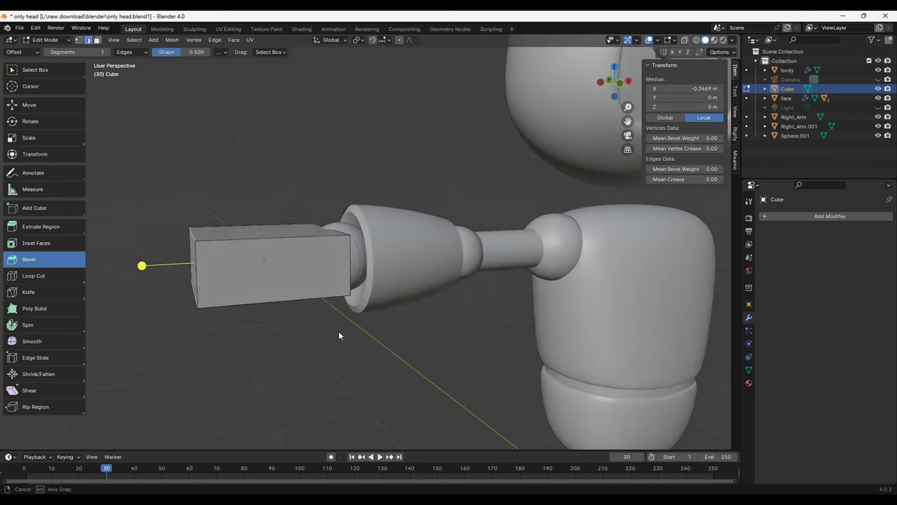
{"action": "left_click", "coordinate": [28, 137]}
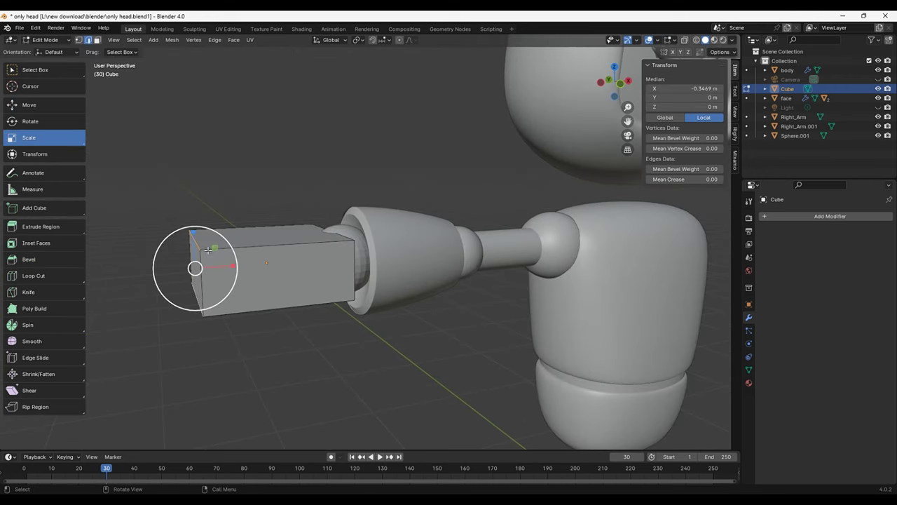
{"action": "left_click_drag", "start_coordinate": [200, 239], "coordinate": [199, 248]}
{"action": "key", "text": "a"}
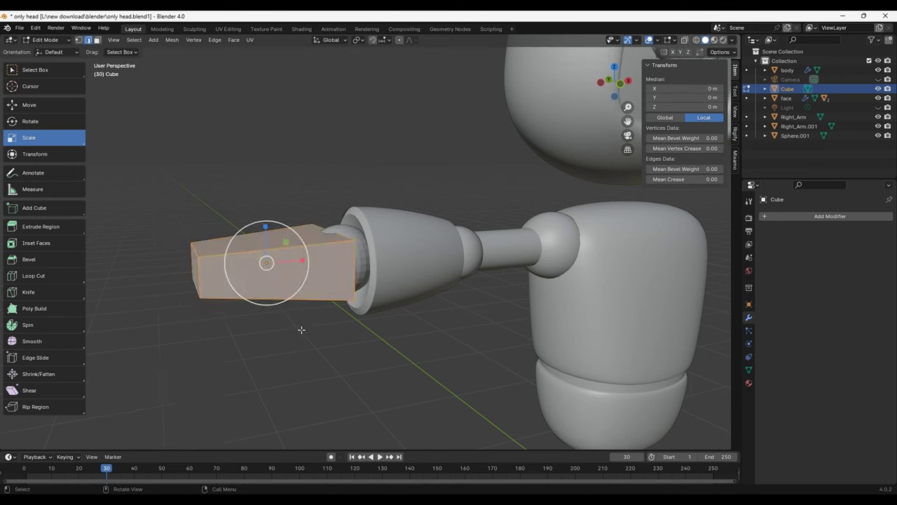
- Bevel the hand block's edges 0.05 m wide with 3 segments
{"action": "left_click", "coordinate": [49, 260]}
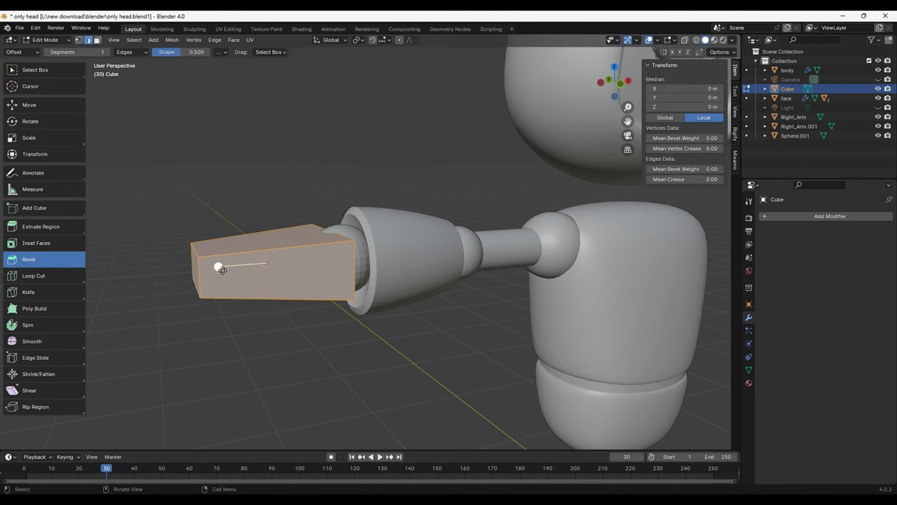
{"action": "left_click_drag", "start_coordinate": [221, 270], "coordinate": [230, 270]}
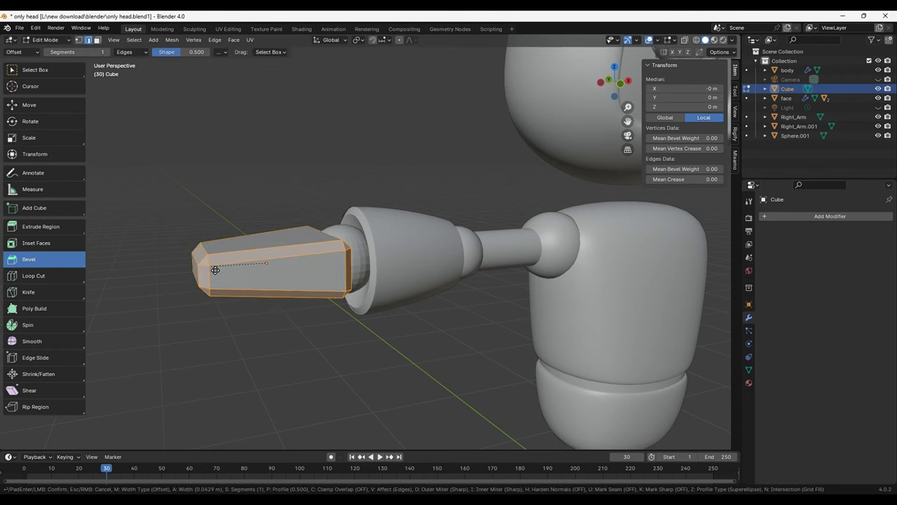
{"action": "left_click", "coordinate": [338, 298]}
{"action": "scroll", "coordinate": [328, 307], "scroll_direction": "down", "scroll_amount": 3}
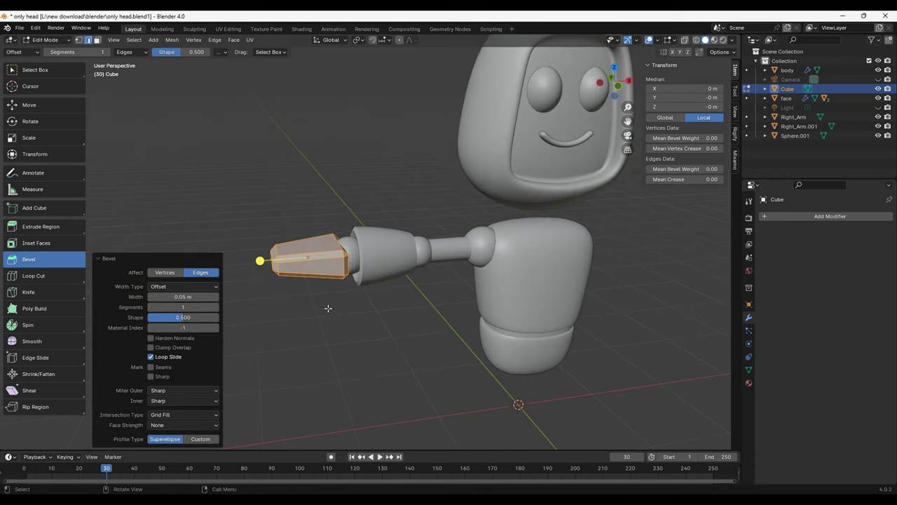
{"action": "scroll", "coordinate": [287, 272], "scroll_direction": "up", "scroll_amount": 2}
{"action": "scroll", "coordinate": [289, 273], "scroll_direction": "up", "scroll_amount": 2}
{"action": "middle_click_drag", "start_coordinate": [326, 286], "coordinate": [415, 265], "text": "shift"}
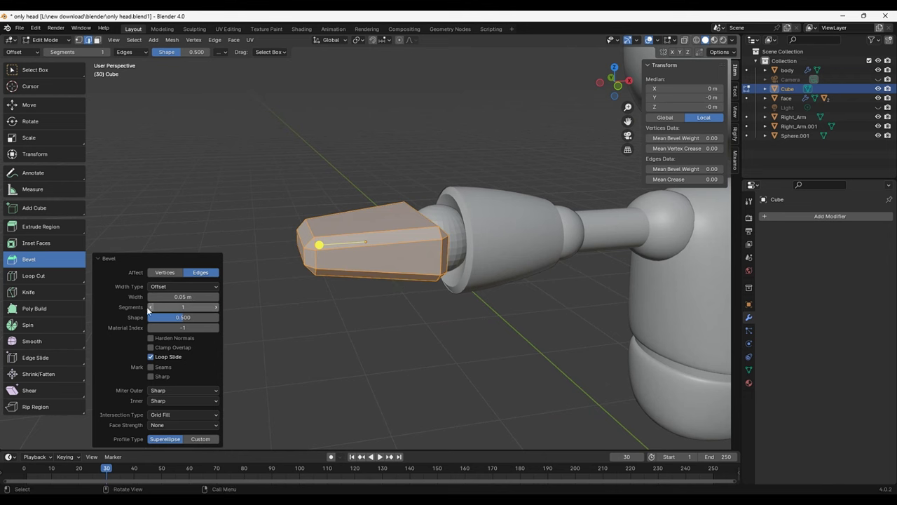
{"action": "left_click", "coordinate": [215, 308]}
{"action": "left_click", "coordinate": [215, 307]}
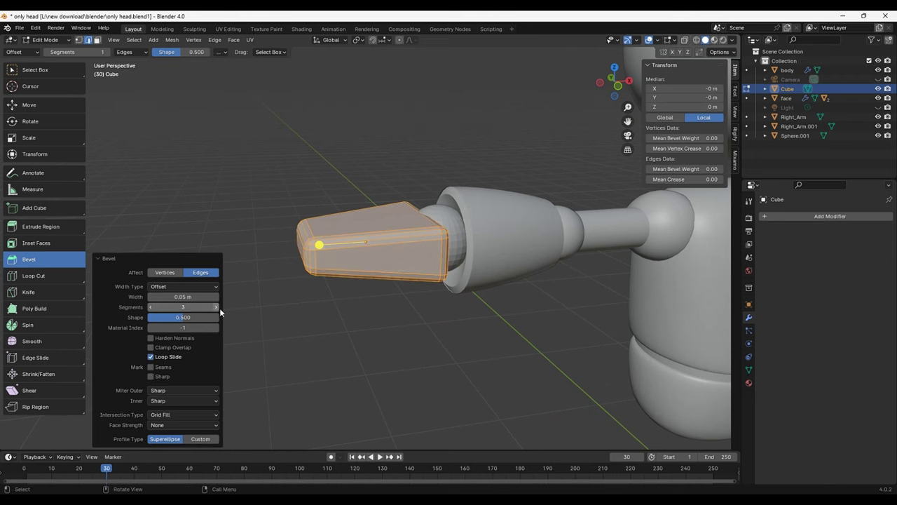
- Inspect the bevelled block and return to Object Mode
{"action": "mouse_move", "coordinate": [407, 329]}
{"action": "middle_mouse_down"}
{"action": "mouse_move", "coordinate": [477, 336]}
{"action": "mouse_move", "coordinate": [390, 320]}
{"action": "mouse_move", "coordinate": [391, 341]}
{"action": "mouse_move", "coordinate": [519, 315]}
{"action": "mouse_move", "coordinate": [531, 335]}
{"action": "middle_mouse_up"}
{"action": "left_click", "coordinate": [396, 321]}
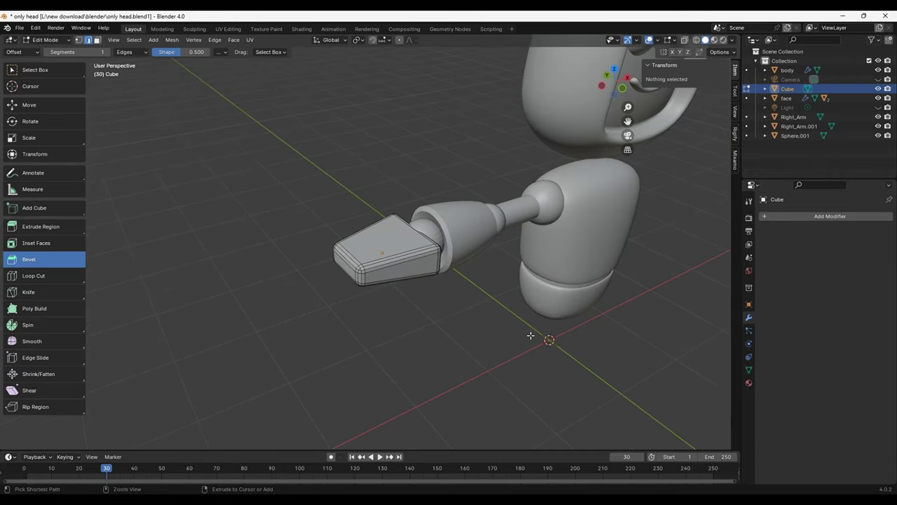
{"action": "mouse_move", "coordinate": [453, 337]}
{"action": "middle_mouse_down"}
{"action": "mouse_move", "coordinate": [413, 314]}
{"action": "mouse_move", "coordinate": [178, 122]}
{"action": "middle_mouse_up"}
{"action": "left_click", "coordinate": [45, 39]}
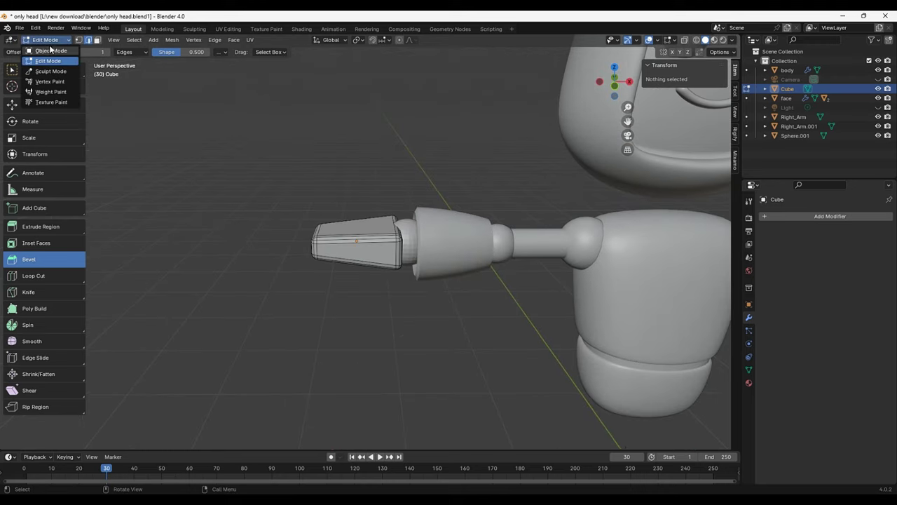
{"action": "left_click", "coordinate": [49, 49]}
{"action": "key", "text": "KP_1"}
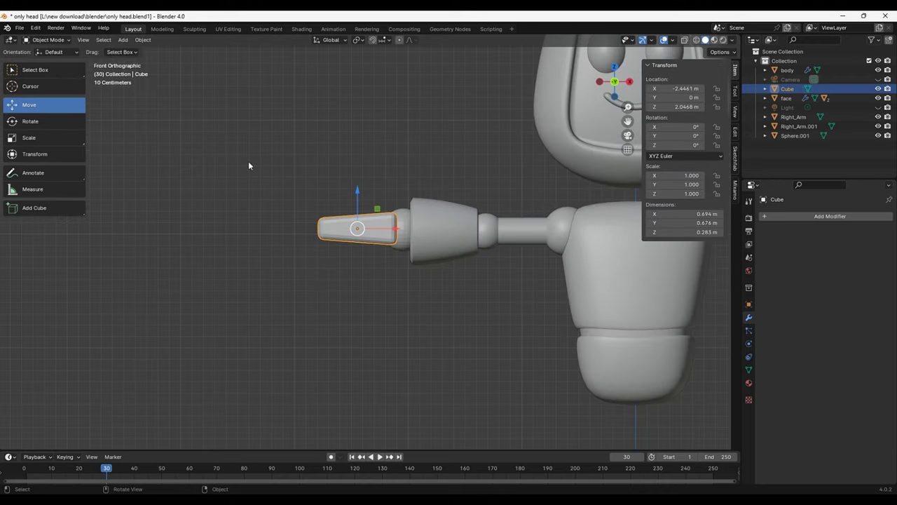
{"action": "scroll", "coordinate": [555, 239], "scroll_direction": "down", "scroll_amount": 2}
{"action": "middle_click_drag", "start_coordinate": [555, 238], "coordinate": [462, 262]}
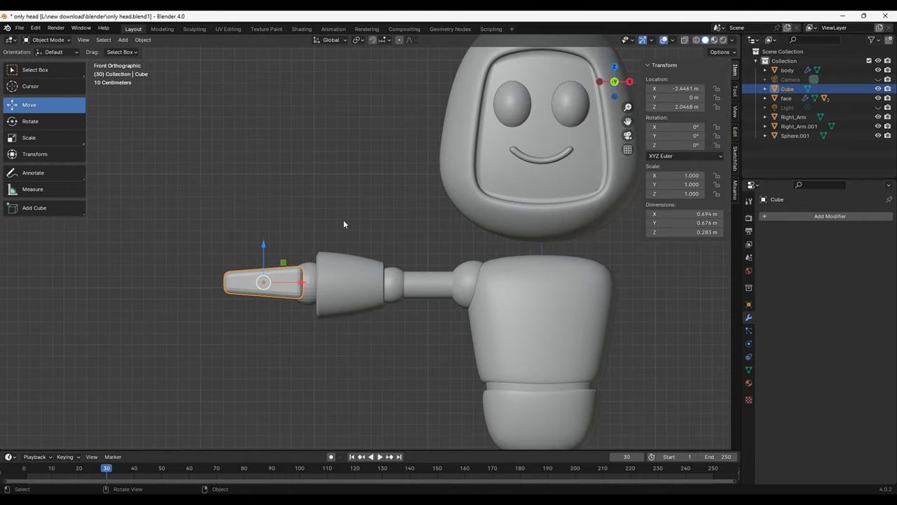
{"action": "scroll", "coordinate": [339, 219], "scroll_direction": "up", "scroll_amount": 1}
{"action": "left_click", "coordinate": [274, 375]}
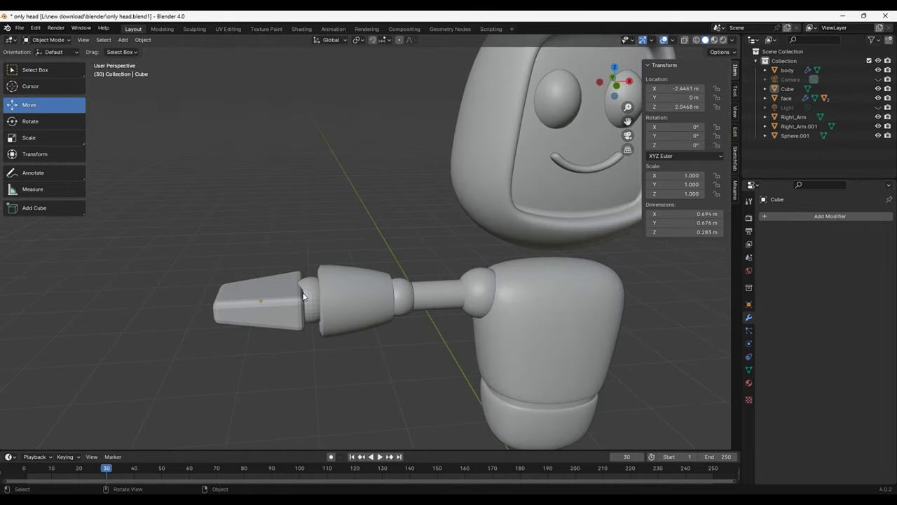
{"action": "left_click", "coordinate": [310, 295]}
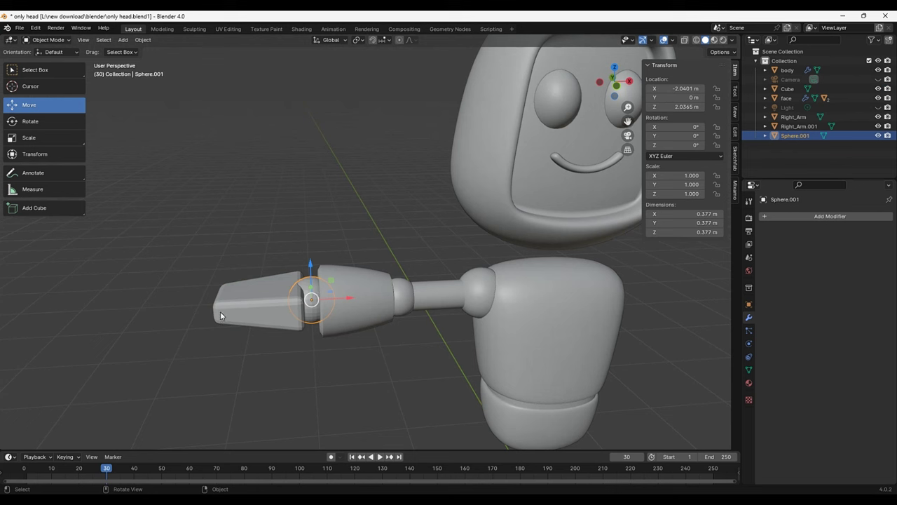
{"action": "left_click", "coordinate": [287, 351]}
{"action": "left_click", "coordinate": [261, 302]}
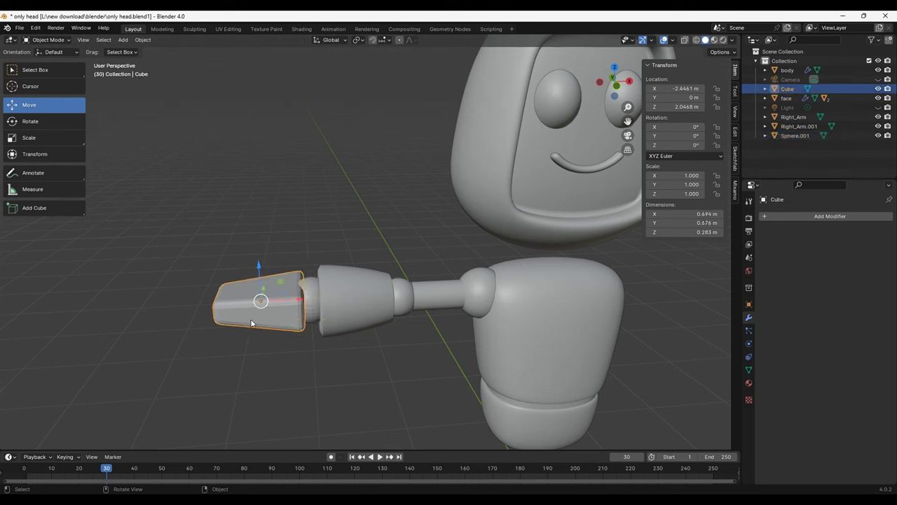
{"action": "left_click", "coordinate": [51, 126]}
{"action": "left_click_drag", "start_coordinate": [278, 276], "coordinate": [287, 267]}
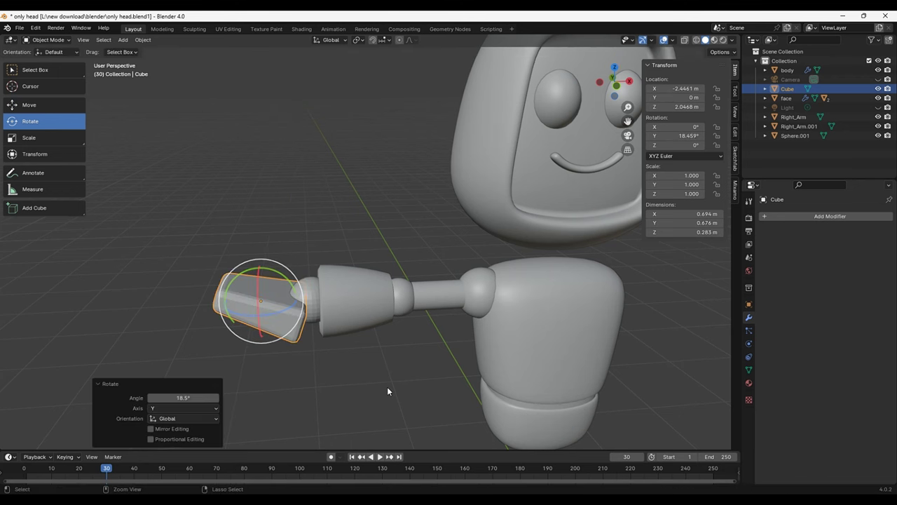
{"action": "key", "text": "ctrl+z"}
{"action": "left_click", "coordinate": [330, 356]}
{"action": "left_click", "coordinate": [308, 292]}
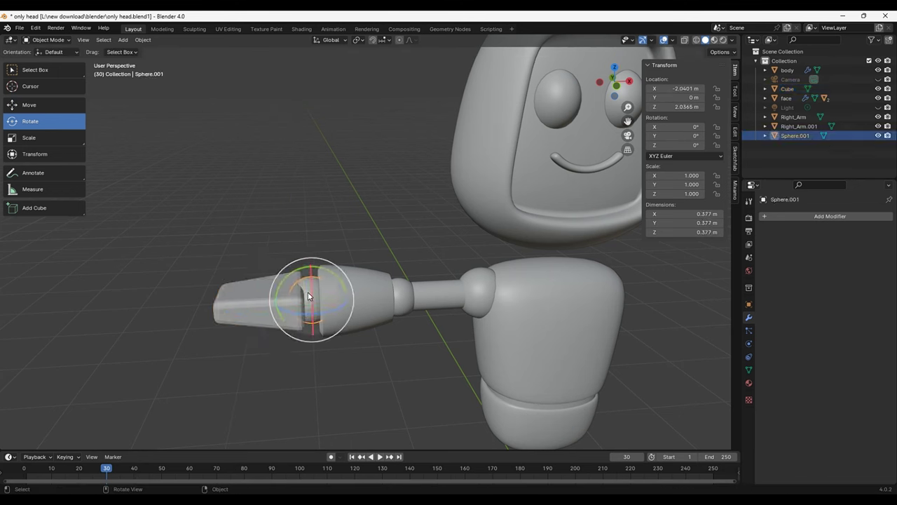
{"action": "left_click", "coordinate": [262, 354]}
{"action": "left_click", "coordinate": [243, 299]}
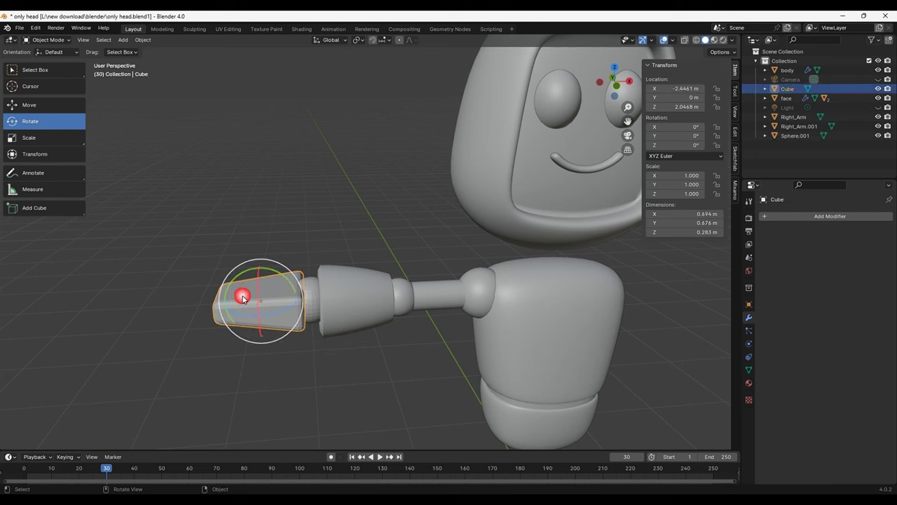
{"action": "left_click", "coordinate": [32, 70]}
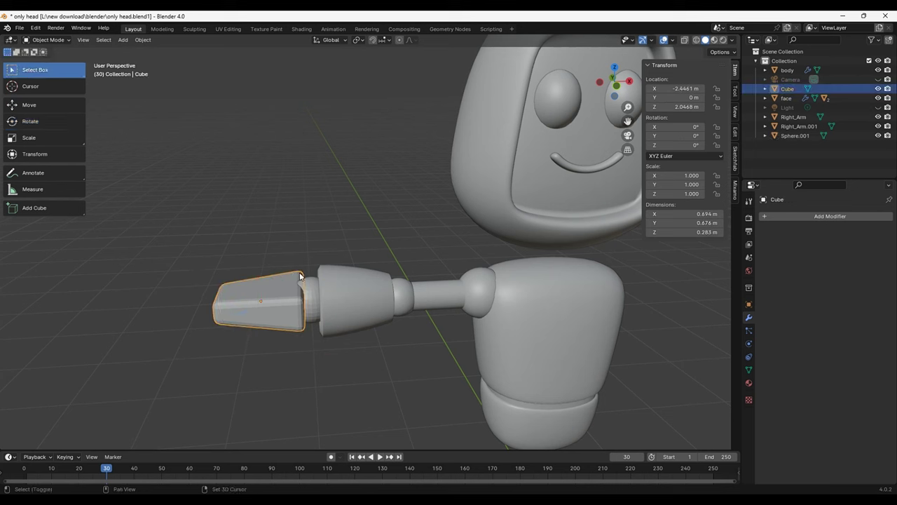
- Join the hand block into the wrist joint, Sphere.001, as one object
{"action": "left_click", "coordinate": [312, 300], "text": "shift"}
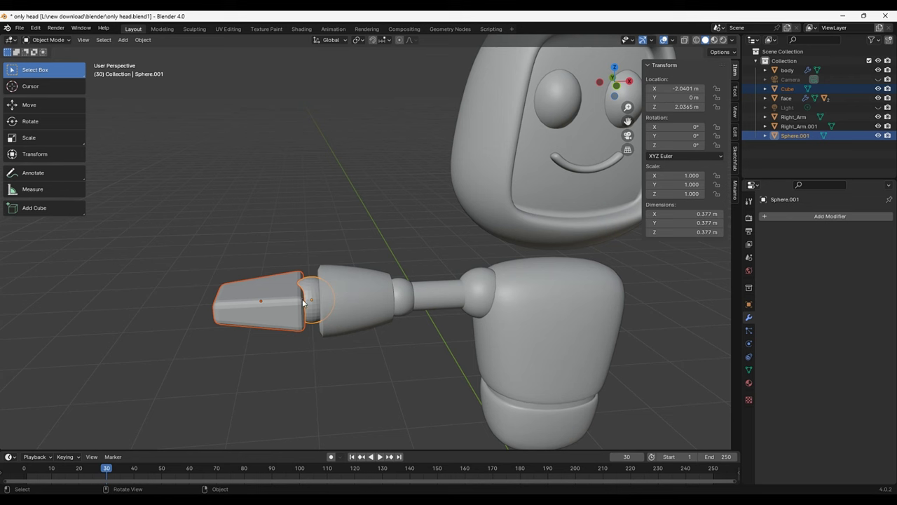
{"action": "left_click", "coordinate": [249, 348]}
{"action": "left_click", "coordinate": [316, 284]}
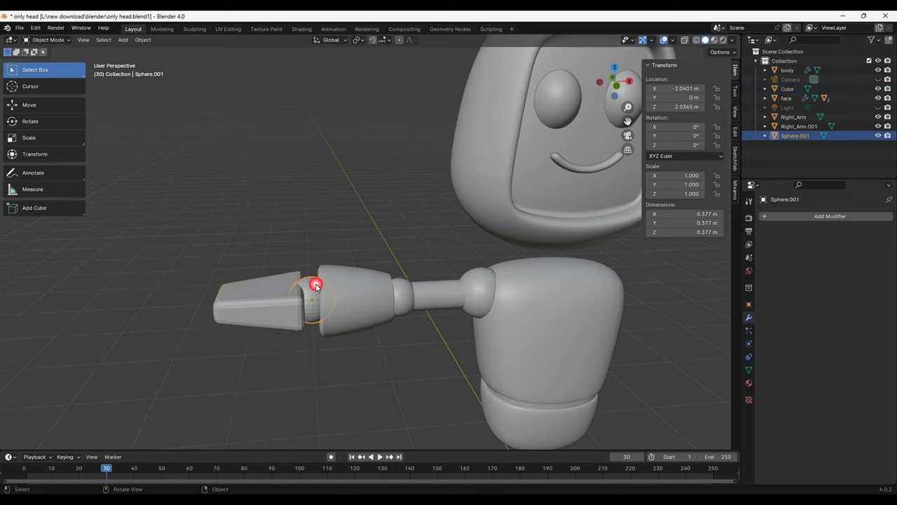
{"action": "left_click", "coordinate": [256, 308]}
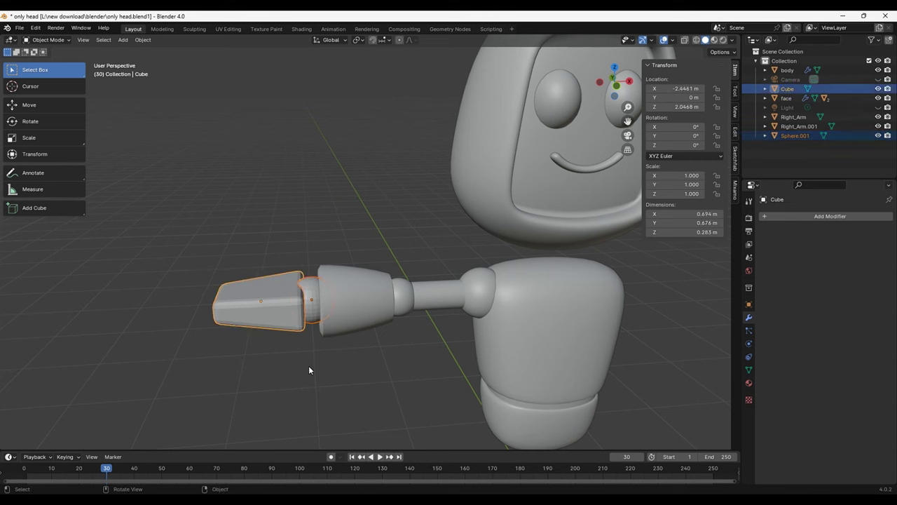
{"action": "left_click", "coordinate": [310, 291], "text": "shift"}
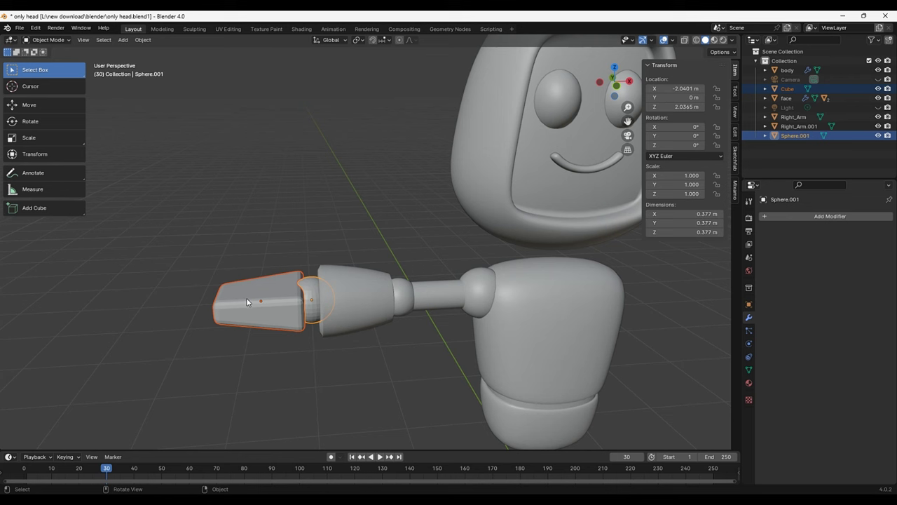
{"action": "left_click", "coordinate": [138, 42]}
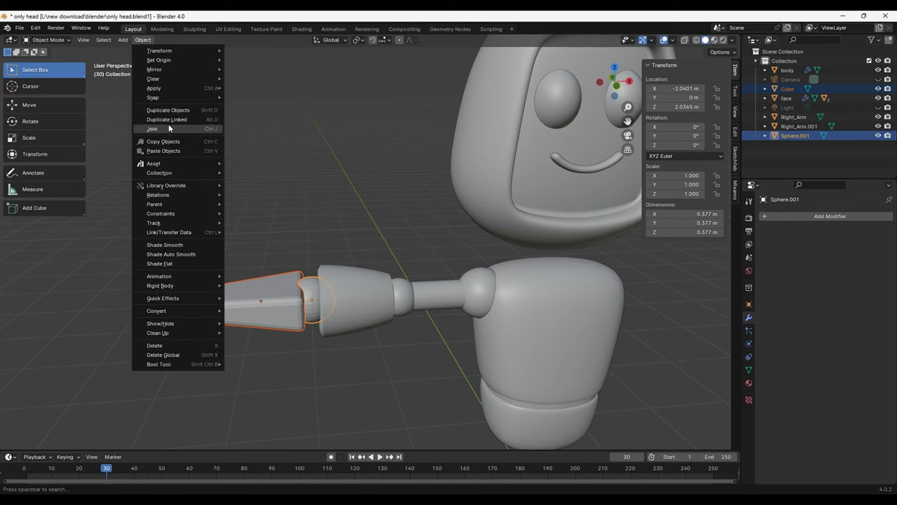
{"action": "left_click", "coordinate": [211, 129]}
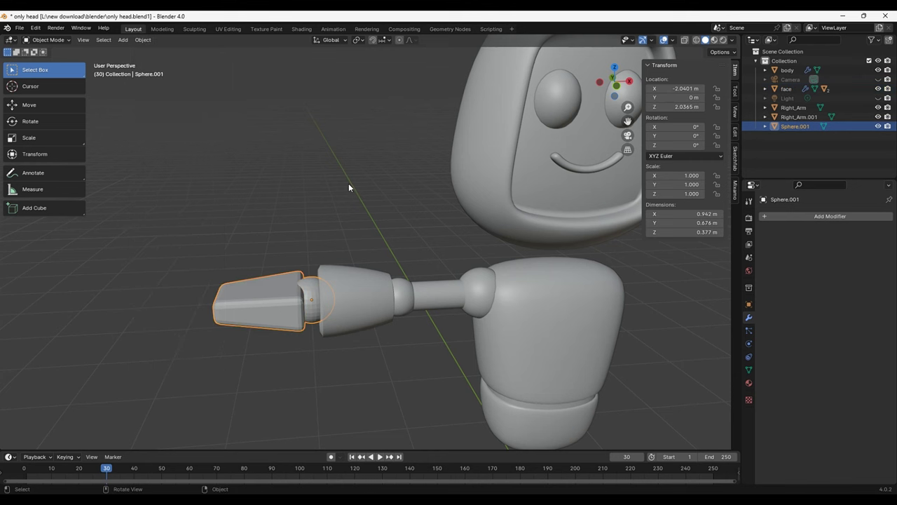
{"action": "left_click", "coordinate": [319, 205]}
- Test-rotate the joined hand, undo the rotation, and deselect it
{"action": "left_click", "coordinate": [308, 296]}
{"action": "left_click", "coordinate": [30, 121]}
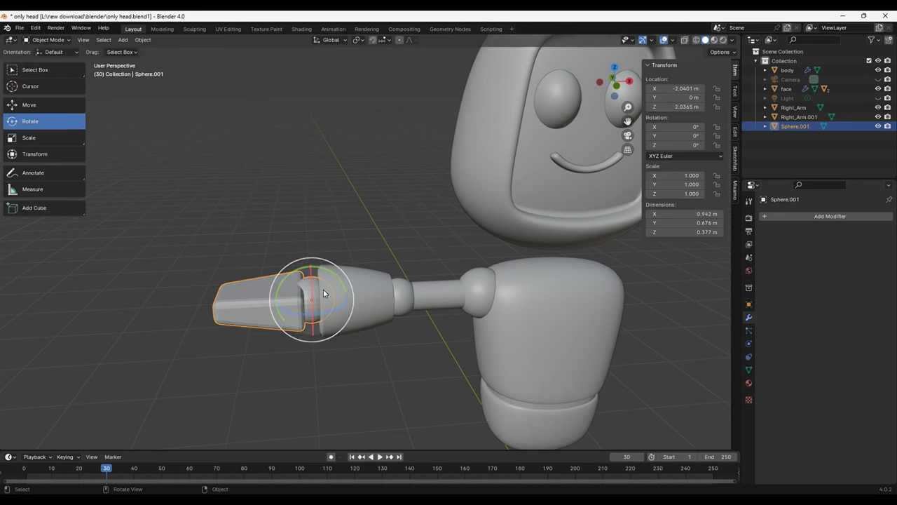
{"action": "mouse_move", "coordinate": [329, 280]}
{"action": "left_mouse_down"}
{"action": "mouse_move", "coordinate": [319, 268]}
{"action": "mouse_move", "coordinate": [331, 271]}
{"action": "mouse_move", "coordinate": [327, 251]}
{"action": "left_mouse_up"}
{"action": "key", "text": "ctrl+z"}
{"action": "key", "text": "ctrl+z"}
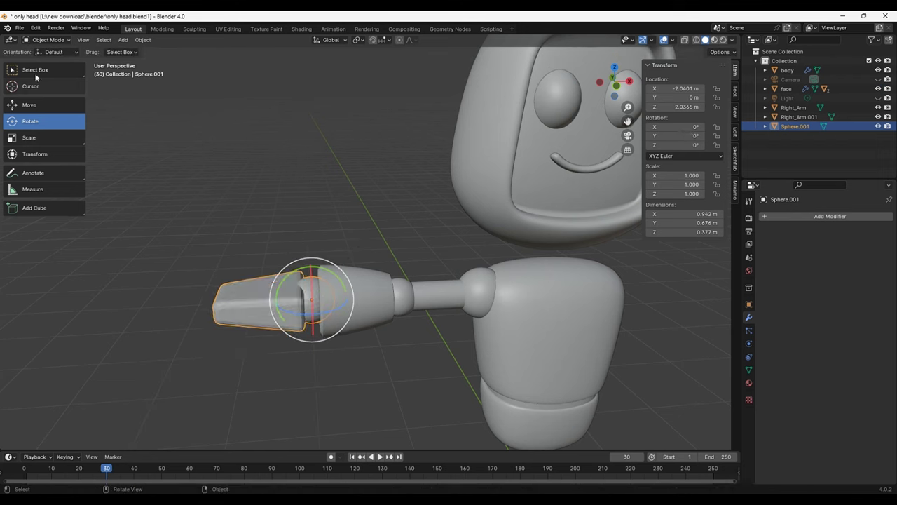
{"action": "left_click", "coordinate": [36, 69]}
{"action": "left_click", "coordinate": [345, 210]}
- Save the file and apply smooth shading to the joined hand
{"action": "key", "text": "ctrl+s"}
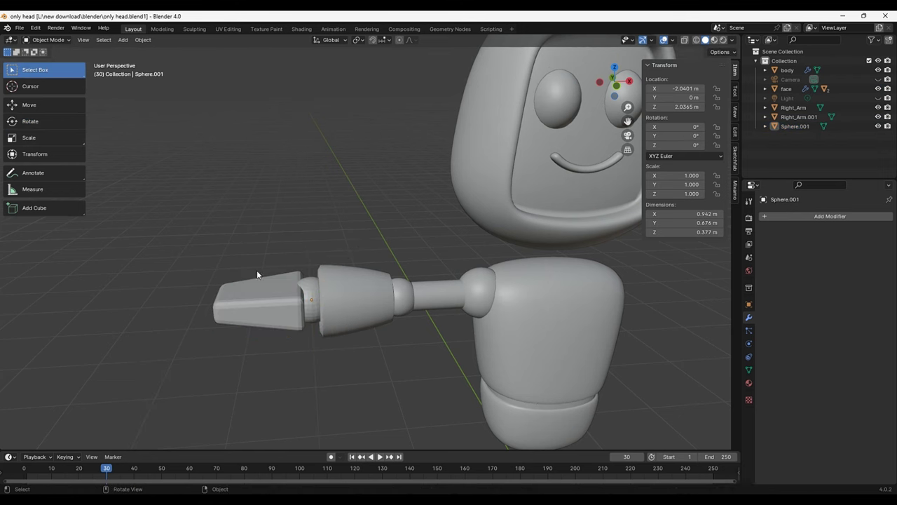
{"action": "right_click", "coordinate": [253, 308]}
{"action": "left_click", "coordinate": [244, 320]}
{"action": "left_click", "coordinate": [274, 310]}
{"action": "right_click", "coordinate": [274, 288]}
{"action": "left_click", "coordinate": [272, 287]}
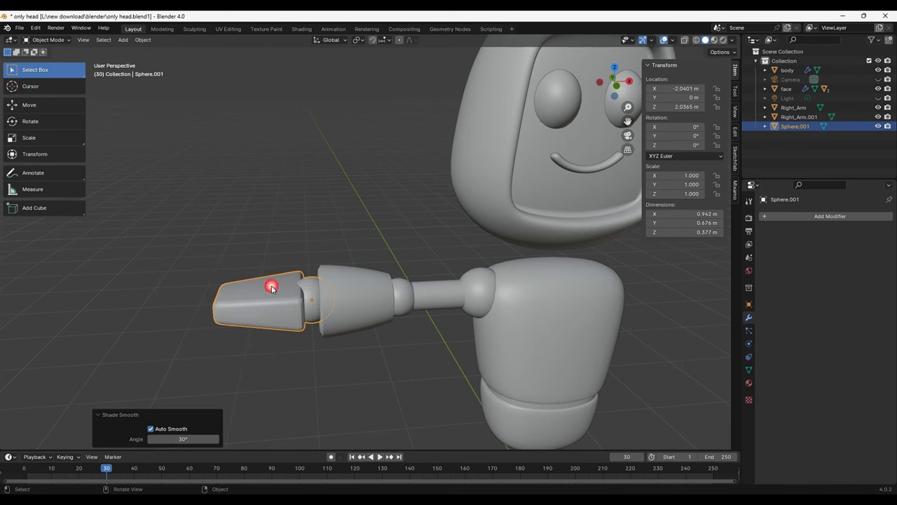
{"action": "left_click", "coordinate": [374, 249]}
{"action": "left_click", "coordinate": [280, 287]}
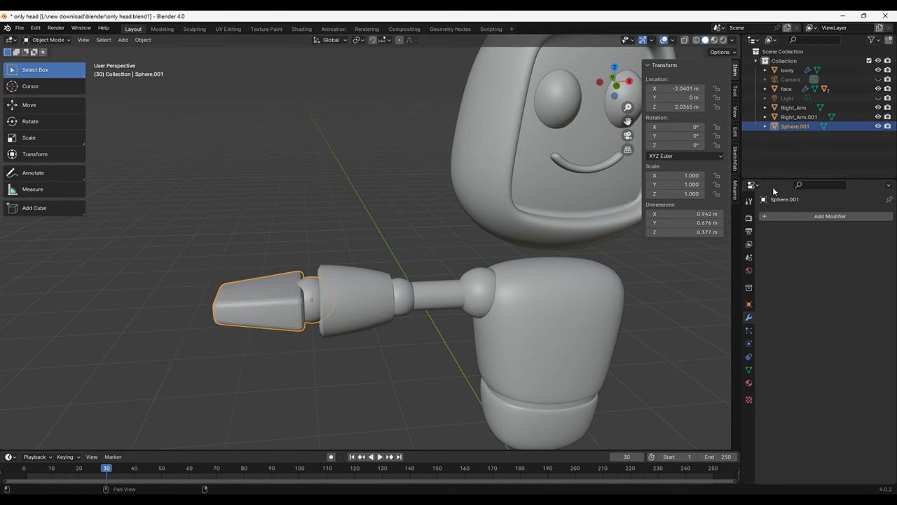
- Rename the joined hand object to 'Hnad r' in the Outliner
{"action": "double_click", "coordinate": [796, 126]}
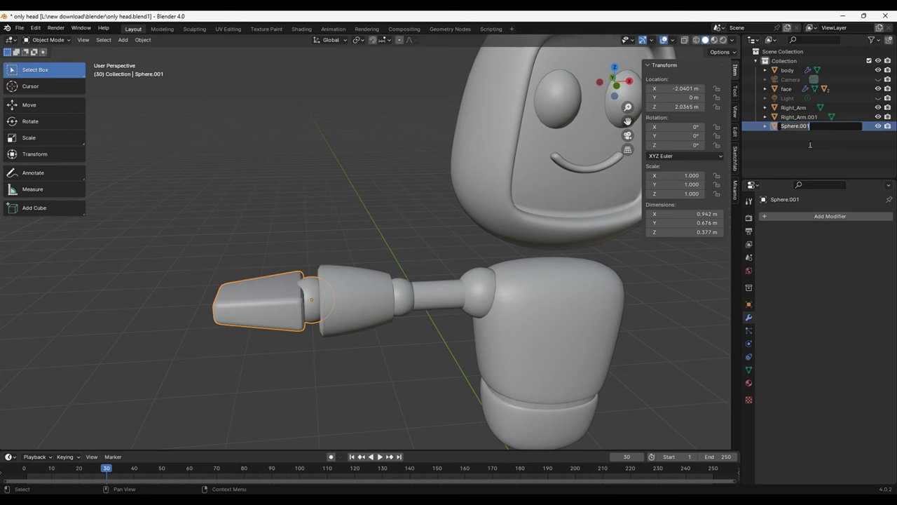
{"action": "type", "text": "Hnad r"}
{"action": "key", "text": "Return"}
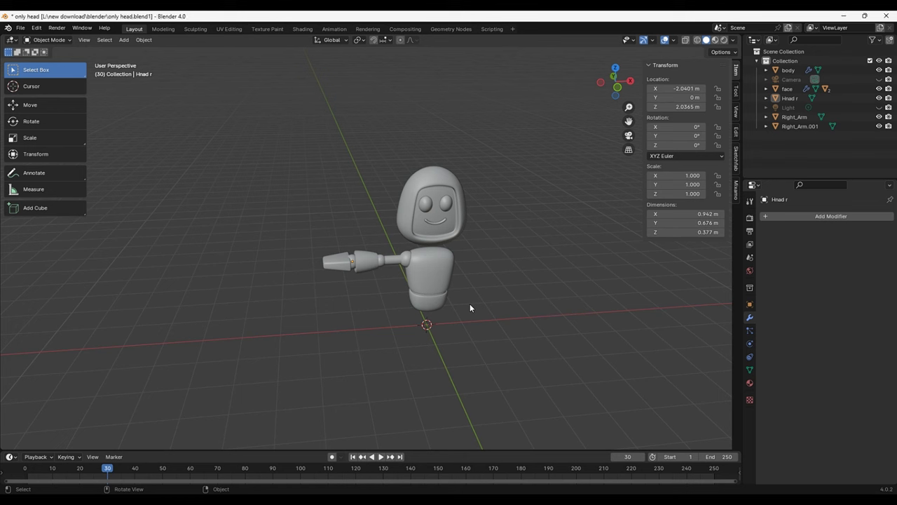
{"action": "key", "text": "shift+a"}
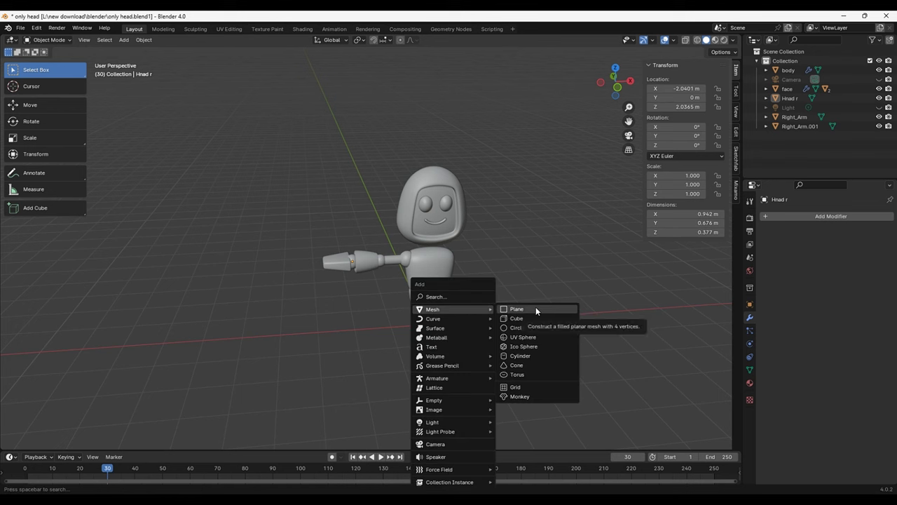
- Add a new cube and place it to the left of the robot
{"action": "left_click", "coordinate": [525, 317]}
{"action": "mouse_move", "coordinate": [520, 332]}
{"action": "middle_mouse_down"}
{"action": "mouse_move", "coordinate": [500, 307]}
{"action": "mouse_move", "coordinate": [480, 323]}
{"action": "middle_mouse_up"}
{"action": "key", "text": "g"}
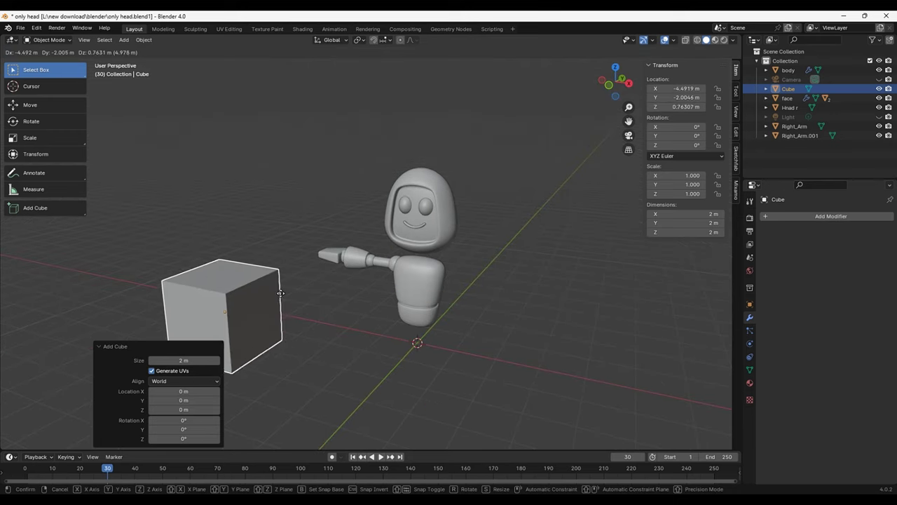
{"action": "left_click", "coordinate": [283, 280]}
{"action": "mouse_move", "coordinate": [286, 312]}
{"action": "middle_mouse_down"}
{"action": "mouse_move", "coordinate": [327, 315]}
{"action": "mouse_move", "coordinate": [316, 330]}
{"action": "mouse_move", "coordinate": [360, 283]}
{"action": "middle_mouse_up"}
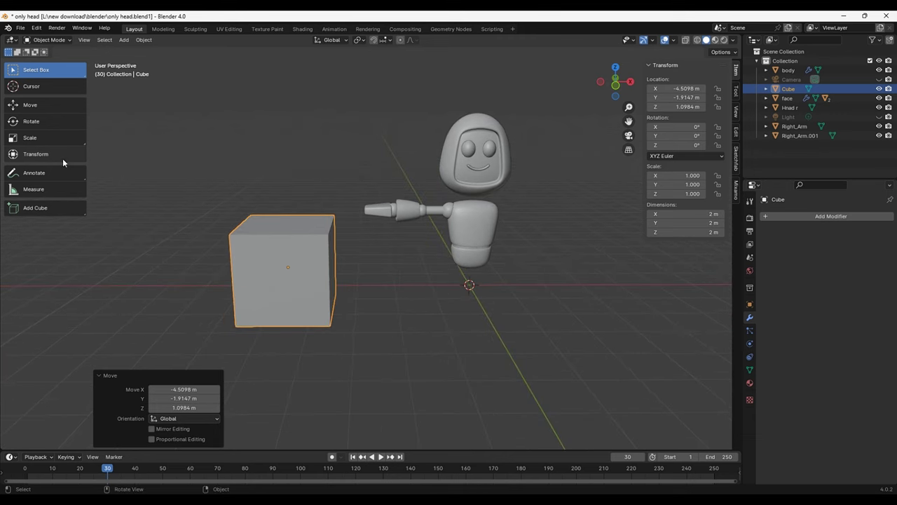
{"action": "mouse_move", "coordinate": [295, 281]}
{"action": "middle_mouse_down"}
{"action": "mouse_move", "coordinate": [347, 279]}
{"action": "mouse_move", "coordinate": [330, 266]}
{"action": "middle_mouse_up"}
- Scale the cube into a wide, low block about 1.35 × 2 × 0.94 m
{"action": "left_click", "coordinate": [63, 138]}
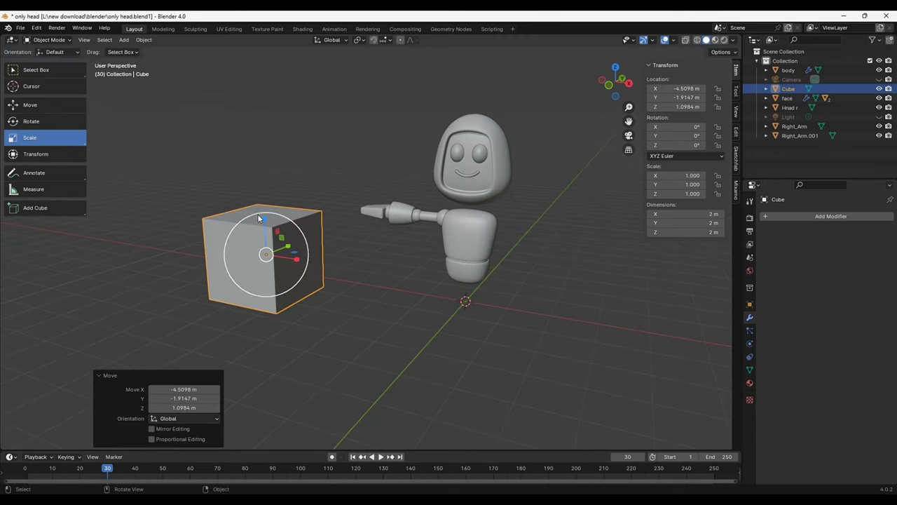
{"action": "mouse_move", "coordinate": [261, 217]}
{"action": "left_mouse_down"}
{"action": "mouse_move", "coordinate": [295, 262]}
{"action": "mouse_move", "coordinate": [279, 261]}
{"action": "left_mouse_up"}
{"action": "scroll", "coordinate": [270, 263], "scroll_direction": "up", "scroll_amount": 3}
{"action": "left_click_drag", "start_coordinate": [209, 273], "coordinate": [230, 277]}
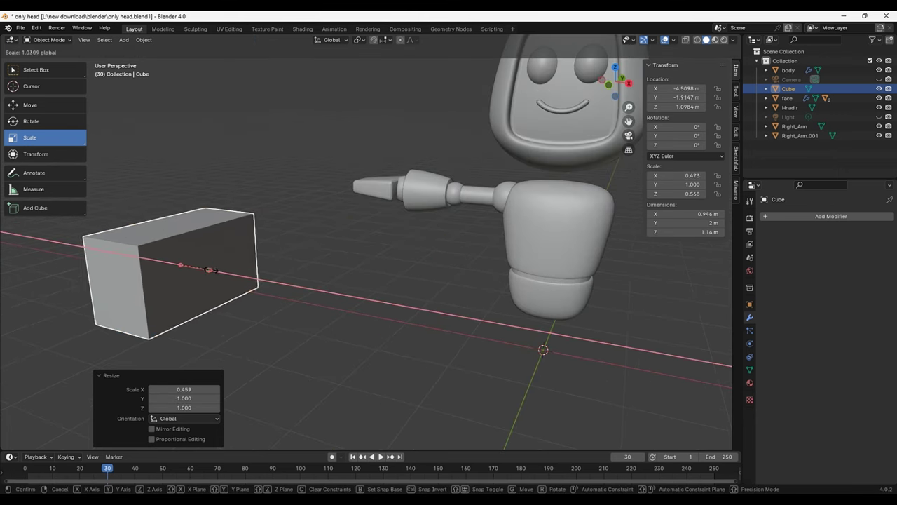
{"action": "left_click_drag", "start_coordinate": [176, 233], "coordinate": [176, 245]}
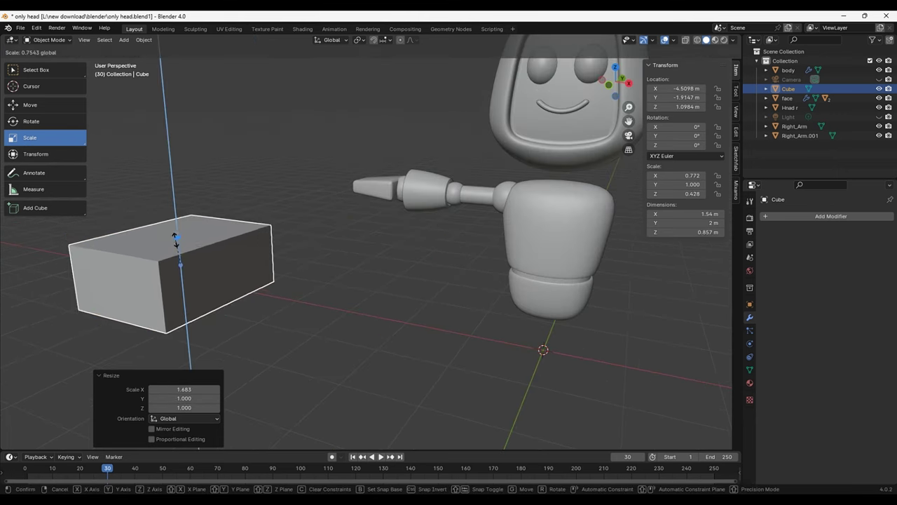
{"action": "left_click_drag", "start_coordinate": [204, 275], "coordinate": [209, 275]}
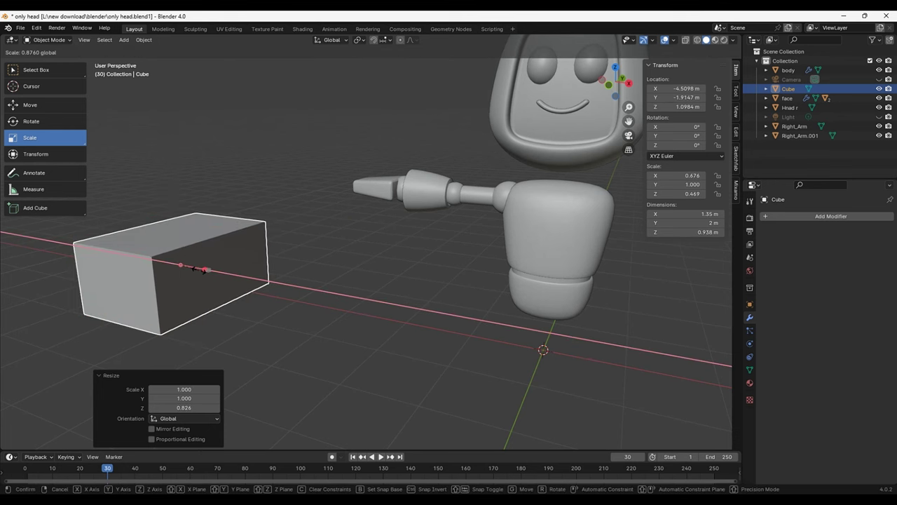
{"action": "mouse_move", "coordinate": [210, 275]}
{"action": "middle_mouse_down"}
{"action": "mouse_move", "coordinate": [276, 278]}
{"action": "mouse_move", "coordinate": [249, 272]}
{"action": "middle_mouse_up"}
- Enter Edit Mode on the block and frame it in the view
{"action": "key", "text": "Tab"}
{"action": "key", "text": "grave"}
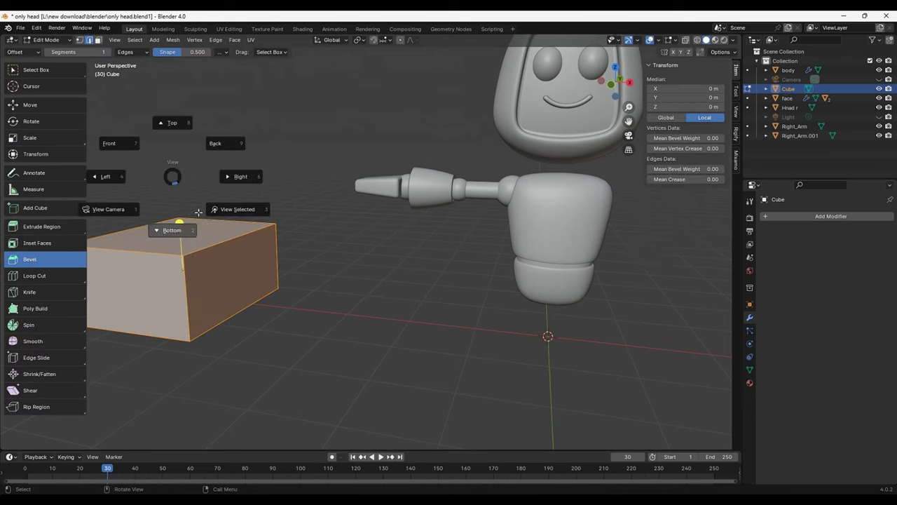
{"action": "left_click", "coordinate": [293, 272]}
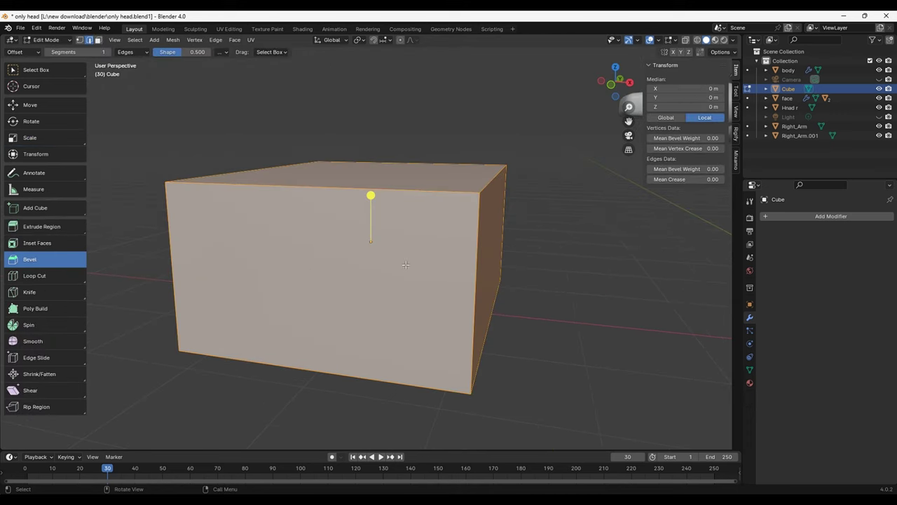
{"action": "middle_click_drag", "start_coordinate": [395, 242], "coordinate": [389, 256]}
{"action": "scroll", "coordinate": [388, 260], "scroll_direction": "down", "scroll_amount": 2}
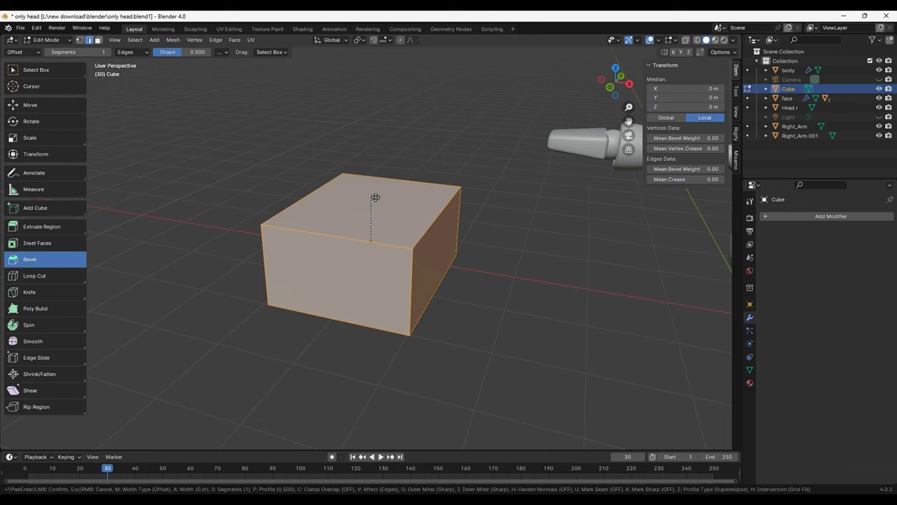
- Bevel the block's edges 0.208 m wide with 3 segments, then return to Object Mode
{"action": "left_click_drag", "start_coordinate": [371, 198], "coordinate": [378, 183]}
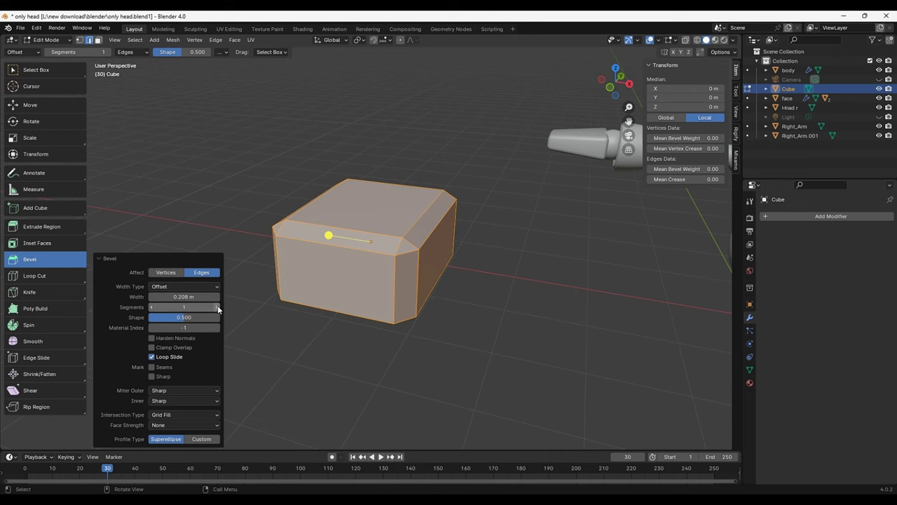
{"action": "left_click", "coordinate": [218, 308]}
{"action": "left_click", "coordinate": [218, 308]}
{"action": "left_click", "coordinate": [218, 309]}
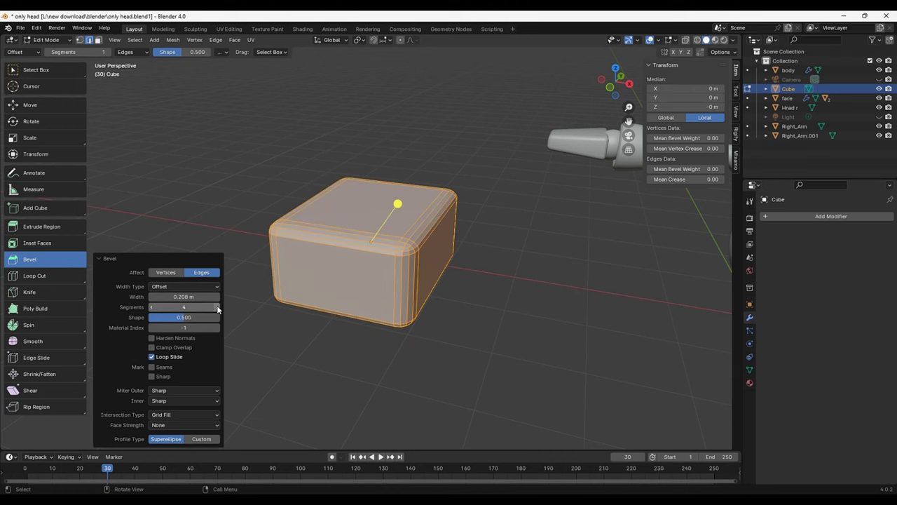
{"action": "left_click", "coordinate": [167, 307]}
{"action": "type", "text": "3"}
{"action": "key", "text": "Return"}
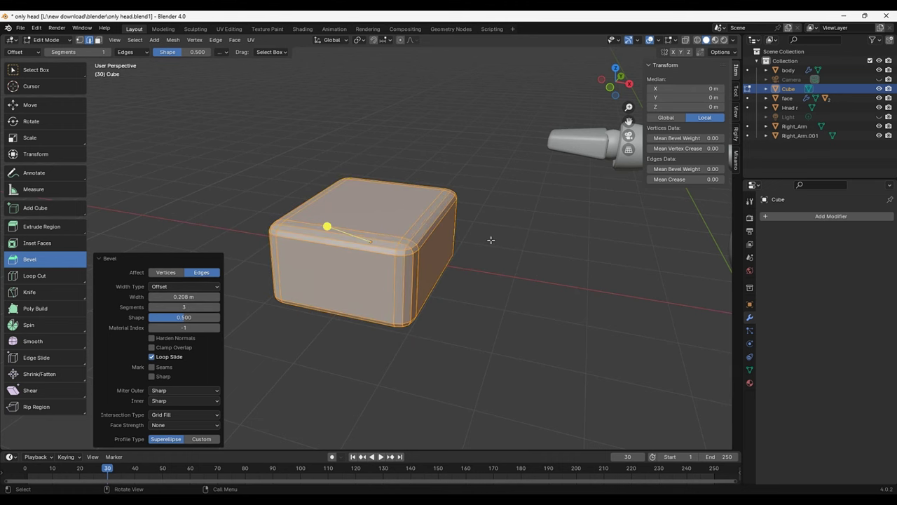
{"action": "key", "text": "Tab"}
{"action": "left_click", "coordinate": [487, 237]}
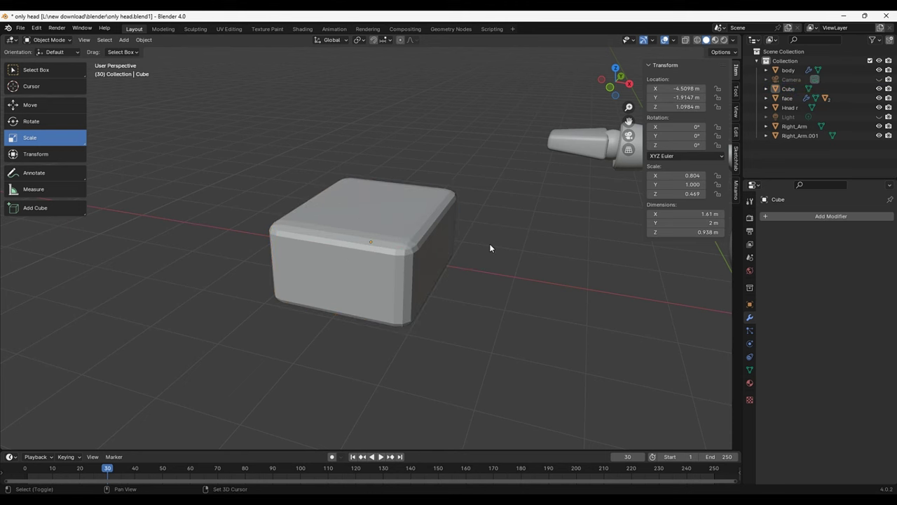
{"action": "key", "text": "shift+a"}
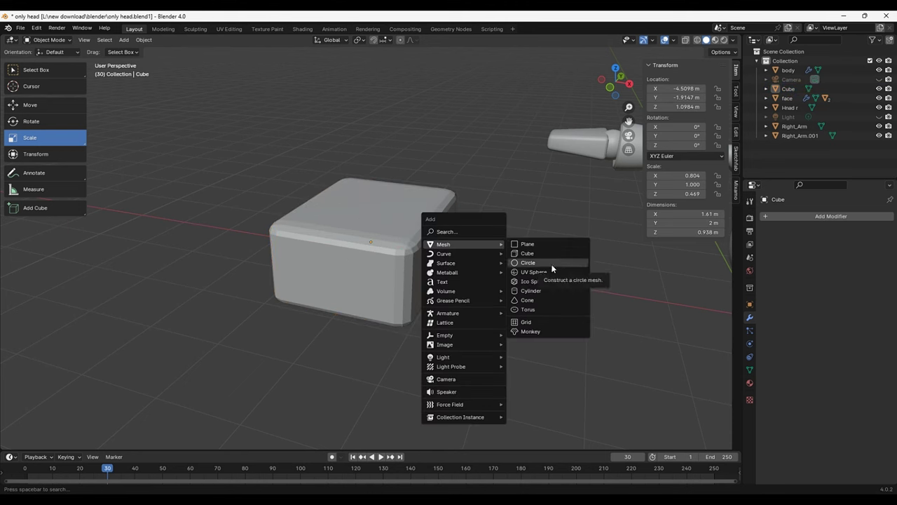
- Add a cylinder, Cylinder.001, and rotate it 90° about X onto its side
{"action": "left_click", "coordinate": [535, 290]}
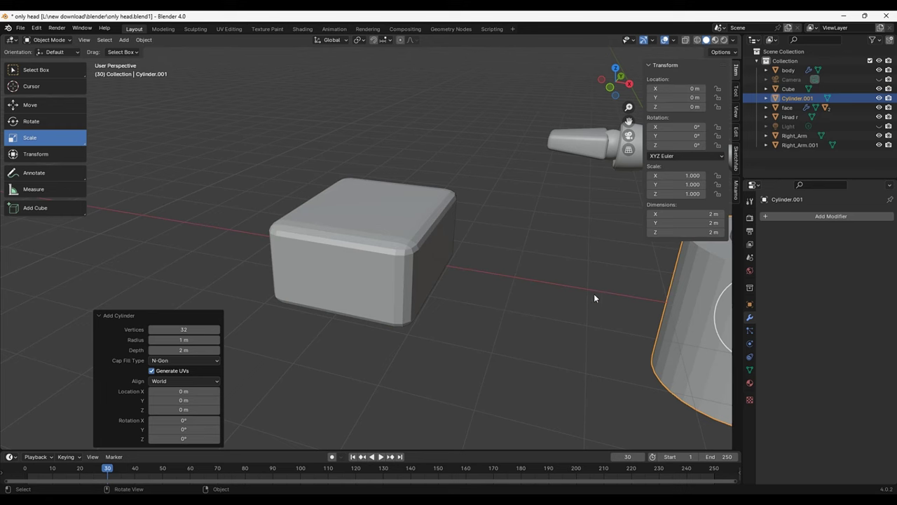
{"action": "middle_click_drag", "start_coordinate": [595, 298], "coordinate": [366, 256], "text": "shift"}
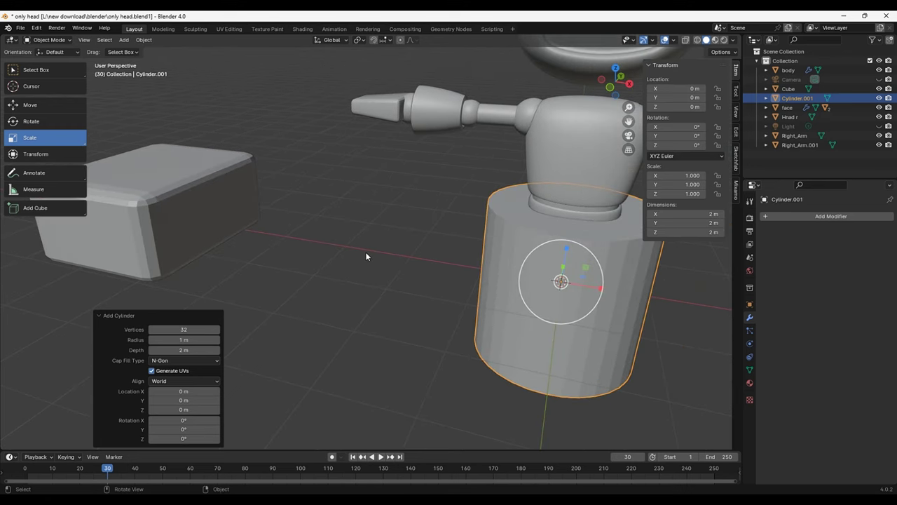
{"action": "key", "text": "KP_1"}
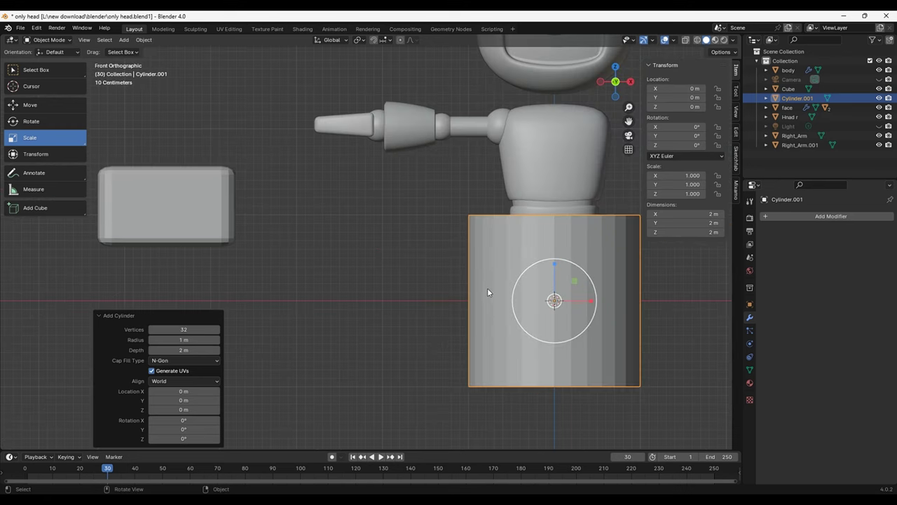
{"action": "middle_click_drag", "start_coordinate": [504, 291], "coordinate": [413, 303]}
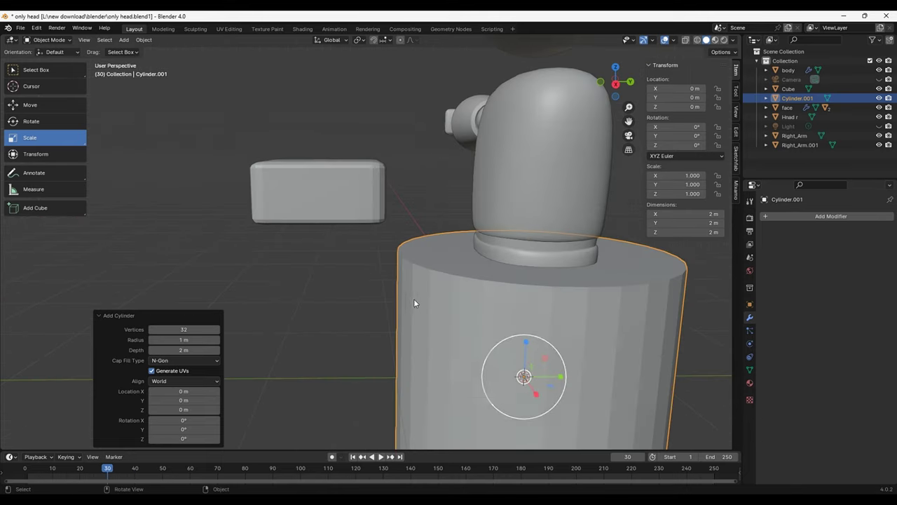
{"action": "scroll", "coordinate": [414, 303], "scroll_direction": "down", "scroll_amount": 3}
{"action": "left_click", "coordinate": [62, 123]}
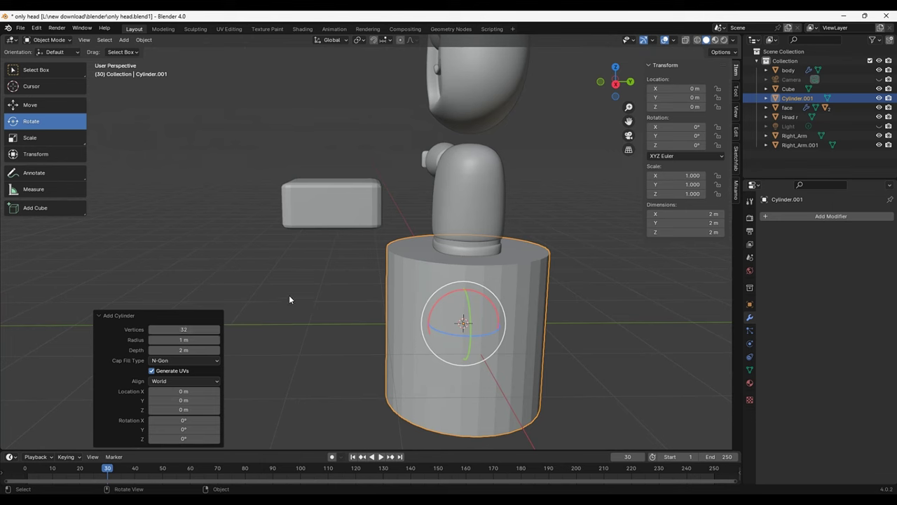
{"action": "mouse_move", "coordinate": [476, 299]}
{"action": "left_mouse_down"}
{"action": "mouse_move", "coordinate": [487, 311]}
{"action": "mouse_move", "coordinate": [385, 293]}
{"action": "left_mouse_up"}
{"action": "key", "text": "Escape"}
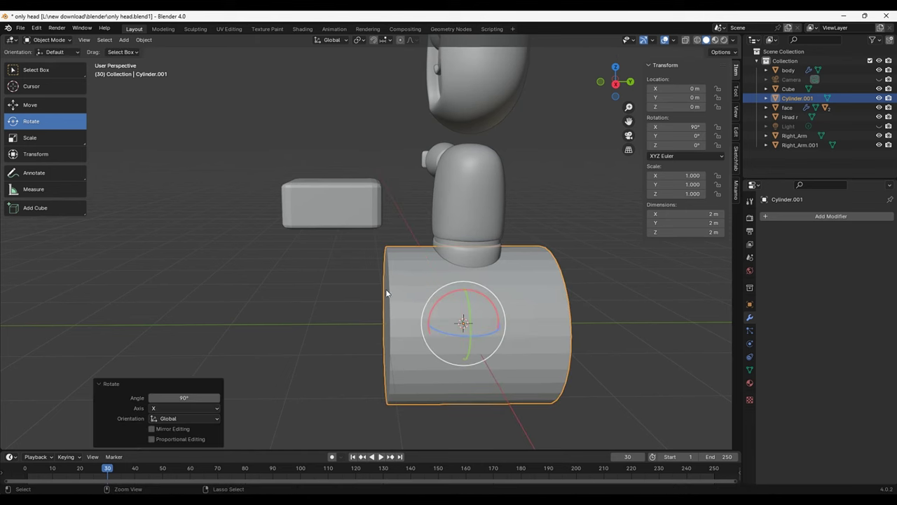
{"action": "mouse_move", "coordinate": [320, 252]}
{"action": "middle_mouse_down"}
{"action": "mouse_move", "coordinate": [400, 281]}
{"action": "mouse_move", "coordinate": [431, 271]}
{"action": "middle_mouse_up"}
- Shrink the cylinder to 0.340 scale (about 0.68 m across) and bring it beside the block
{"action": "left_click", "coordinate": [46, 105]}
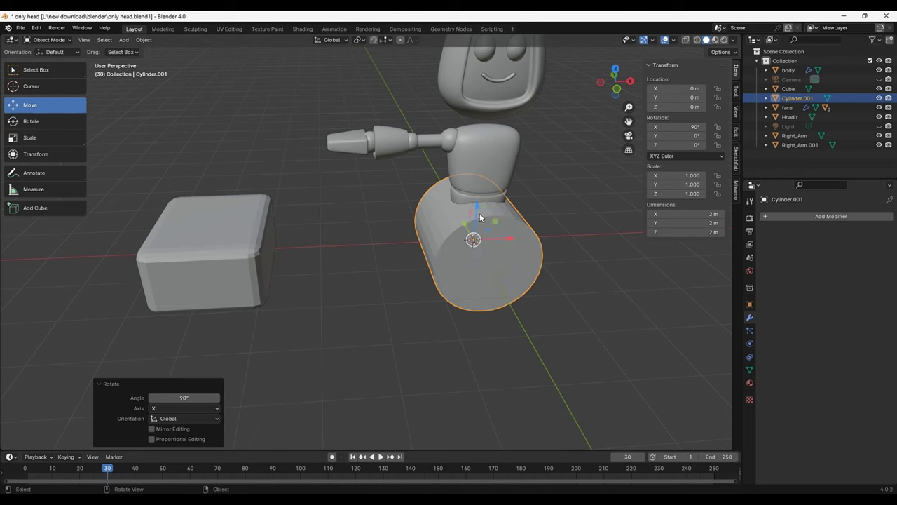
{"action": "left_click_drag", "start_coordinate": [531, 260], "coordinate": [336, 257]}
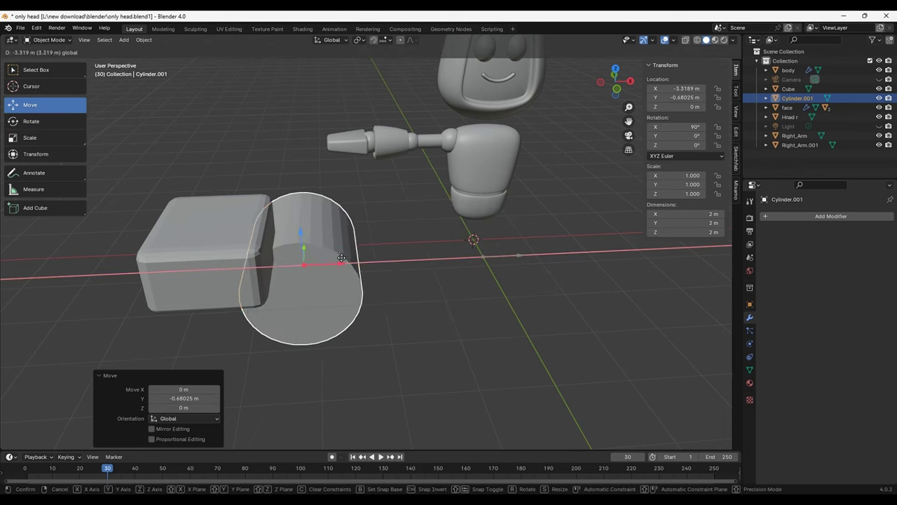
{"action": "key", "text": "a"}
{"action": "key", "text": "alt+a"}
{"action": "left_click", "coordinate": [325, 246]}
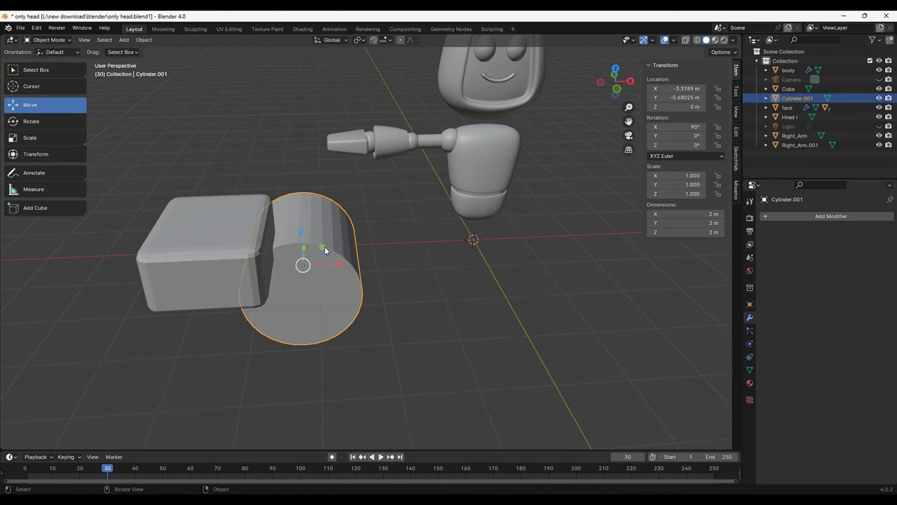
{"action": "key", "text": "s"}
{"action": "left_click", "coordinate": [317, 265]}
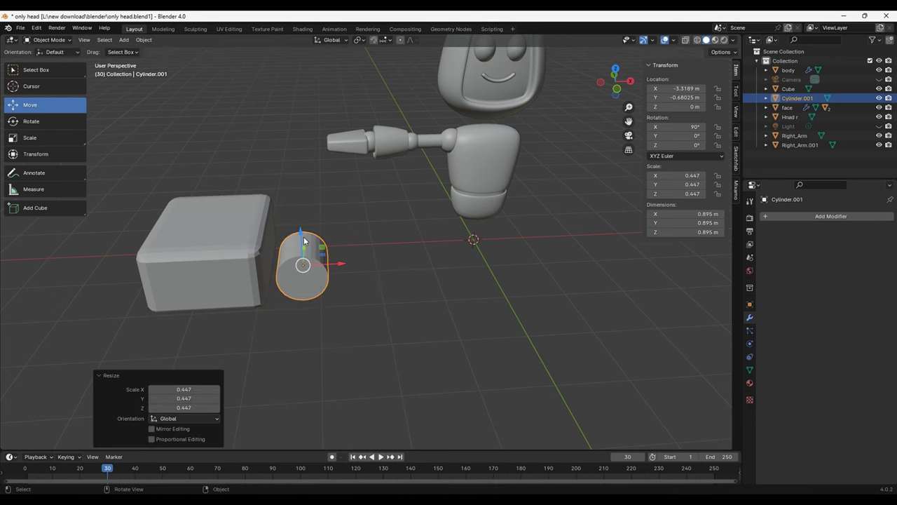
{"action": "left_click_drag", "start_coordinate": [303, 240], "coordinate": [300, 210]}
{"action": "key", "text": "KP_1"}
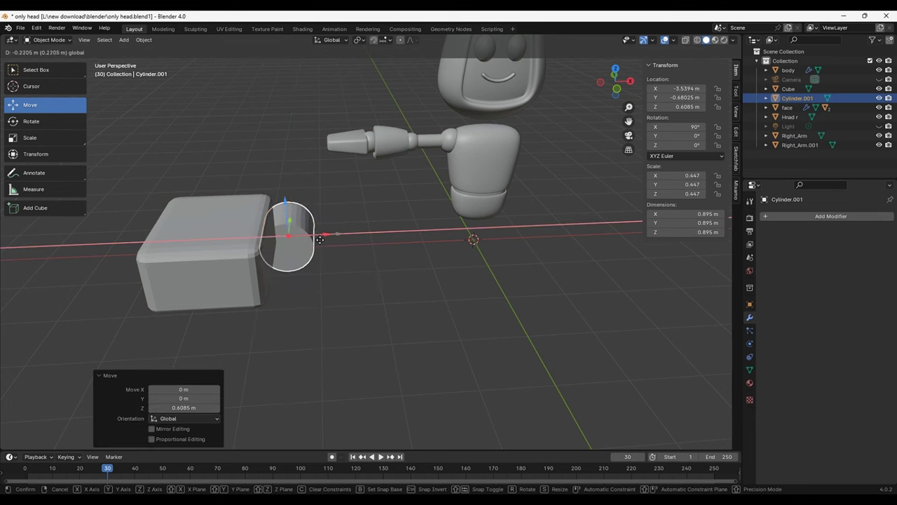
{"action": "mouse_move", "coordinate": [333, 236]}
{"action": "left_mouse_down"}
{"action": "mouse_move", "coordinate": [316, 240]}
{"action": "mouse_move", "coordinate": [287, 186]}
{"action": "left_mouse_up"}
{"action": "key", "text": "KP_5"}
{"action": "key", "text": "s"}
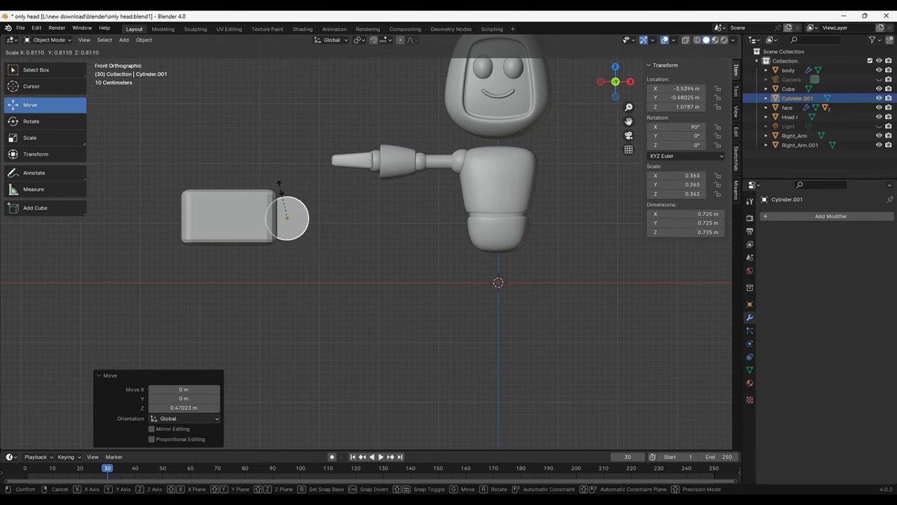
{"action": "left_click", "coordinate": [279, 194]}
- Align the cylinder against the block's side at −3.6178, −1.9107, 1.0787 using front and top views
{"action": "left_click_drag", "start_coordinate": [313, 221], "coordinate": [305, 223]}
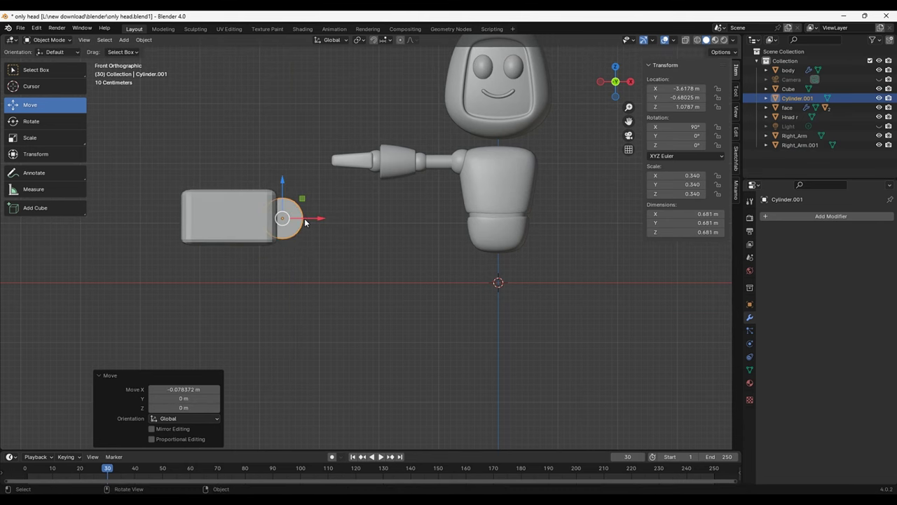
{"action": "key", "text": "KP_3"}
{"action": "key", "text": "KP_1"}
{"action": "key", "text": "KP_7"}
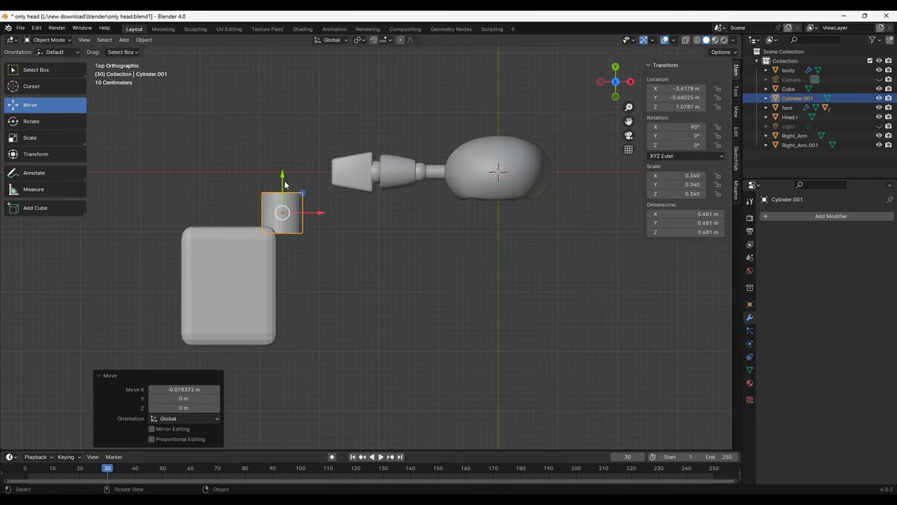
{"action": "left_click_drag", "start_coordinate": [284, 184], "coordinate": [287, 255]}
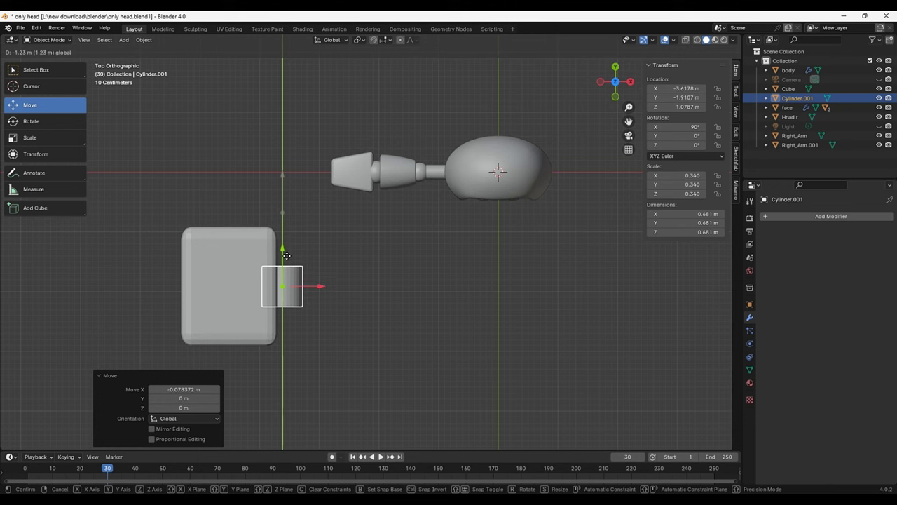
{"action": "left_click_drag", "start_coordinate": [287, 255], "coordinate": [282, 260]}
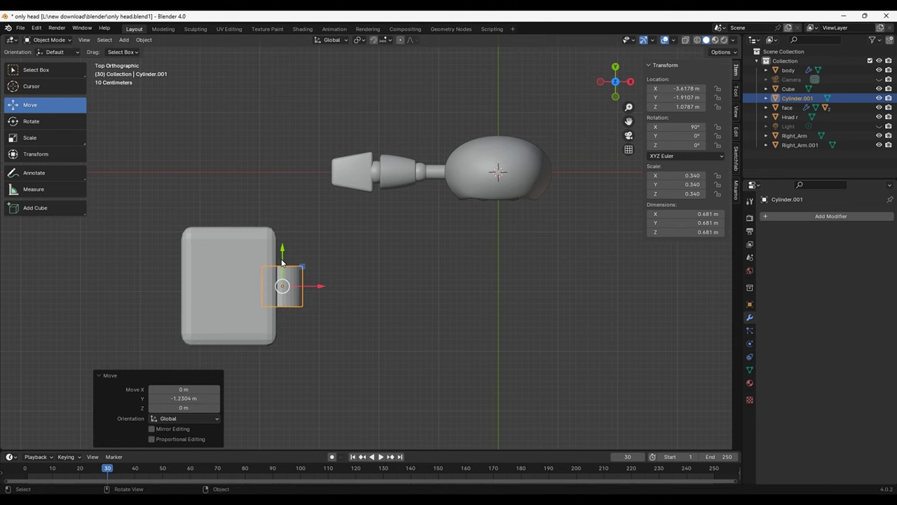
{"action": "key", "text": "KP_1"}
{"action": "key", "text": "ctrl+KP_7"}
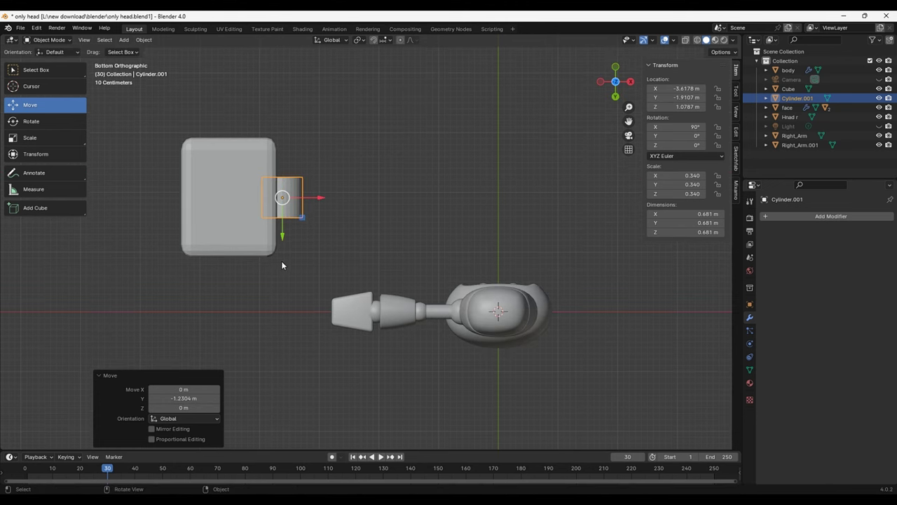
{"action": "mouse_move", "coordinate": [282, 265]}
{"action": "middle_mouse_down"}
{"action": "mouse_move", "coordinate": [312, 385]}
{"action": "mouse_move", "coordinate": [271, 385]}
{"action": "middle_mouse_up"}
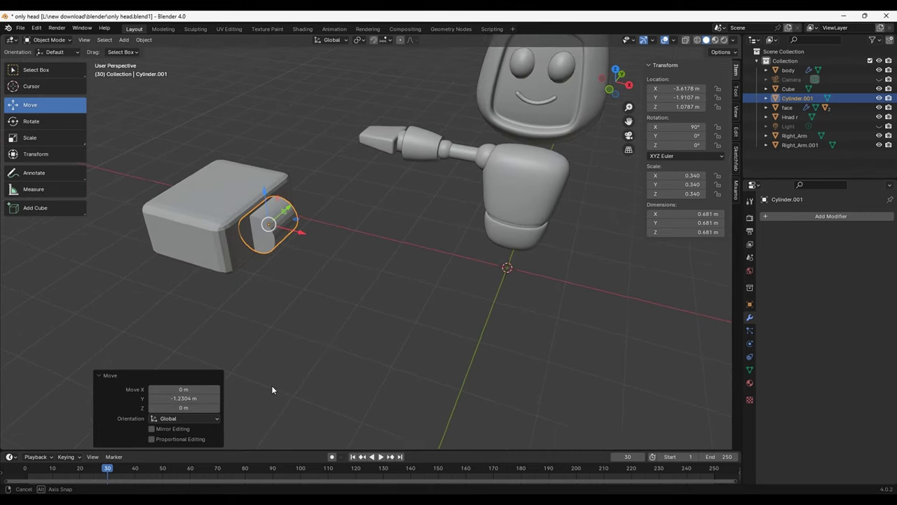
{"action": "scroll", "coordinate": [277, 308], "scroll_direction": "up", "scroll_amount": 5}
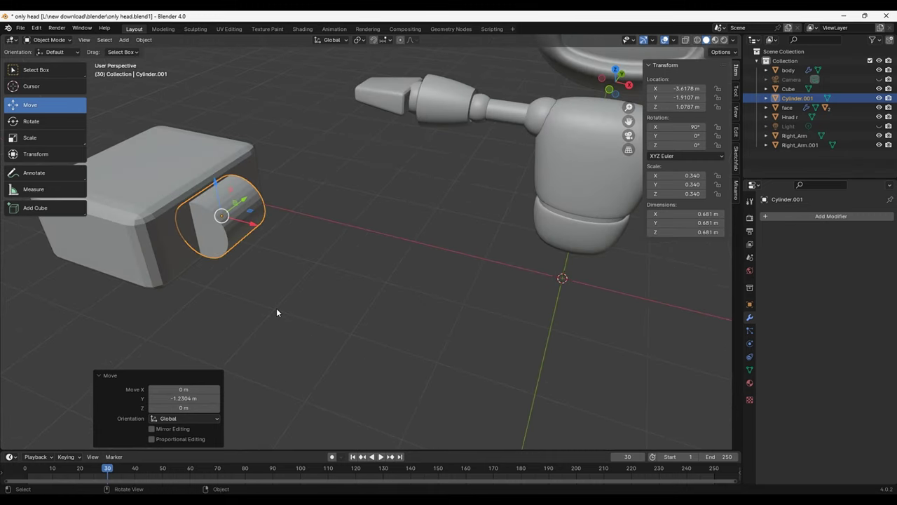
- In Edit Mode, stretch the cylinder lengthwise by scaling its mesh along Y
{"action": "key", "text": "Tab"}
{"action": "key", "text": "alt+a"}
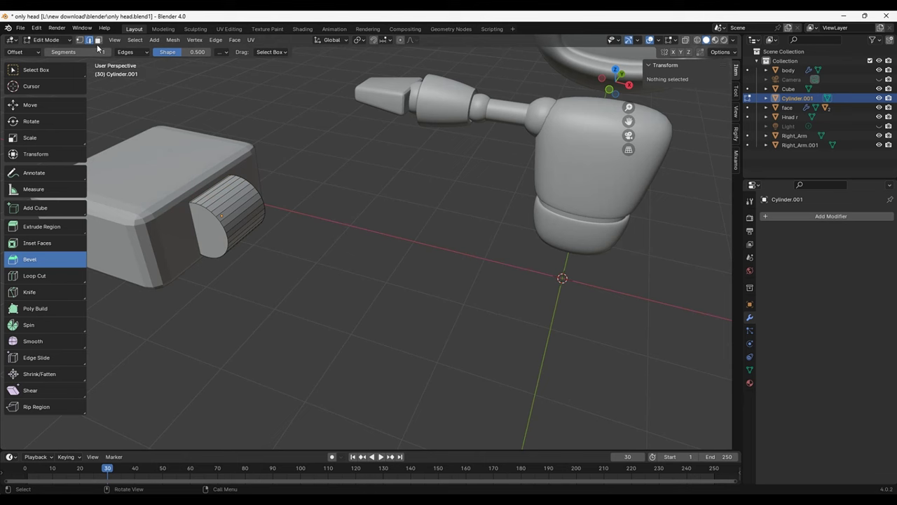
{"action": "left_click", "coordinate": [204, 211]}
{"action": "mouse_move", "coordinate": [273, 220]}
{"action": "middle_mouse_down"}
{"action": "mouse_move", "coordinate": [267, 244]}
{"action": "mouse_move", "coordinate": [319, 191]}
{"action": "mouse_move", "coordinate": [401, 195]}
{"action": "middle_mouse_up"}
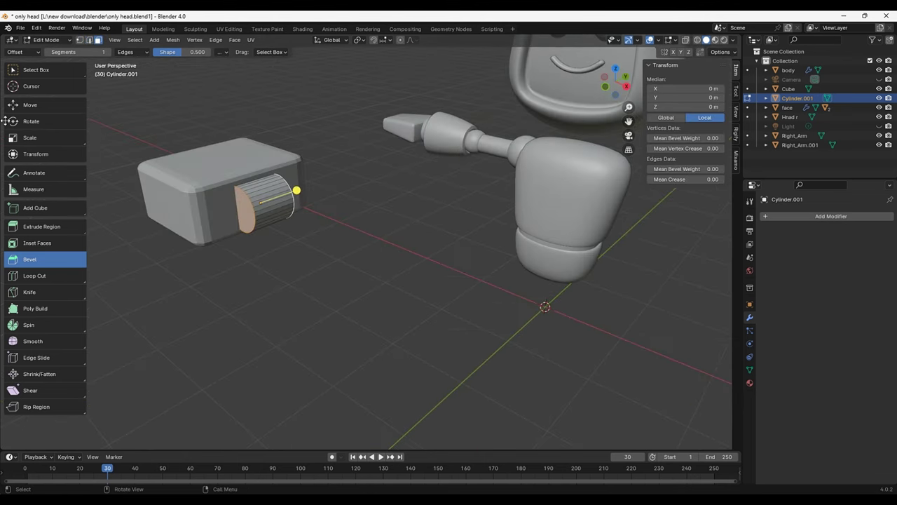
{"action": "left_click", "coordinate": [30, 138]}
{"action": "key", "text": "s"}
{"action": "key", "text": "y"}
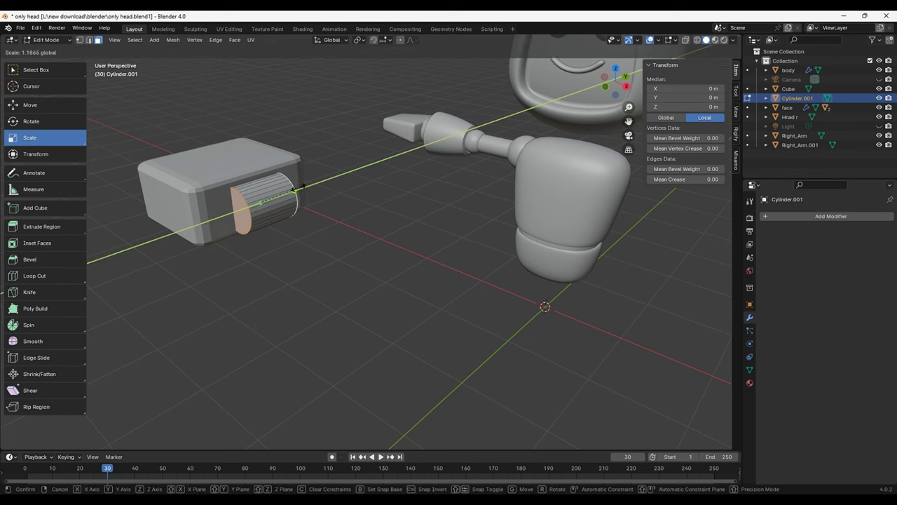
{"action": "left_click", "coordinate": [309, 182]}
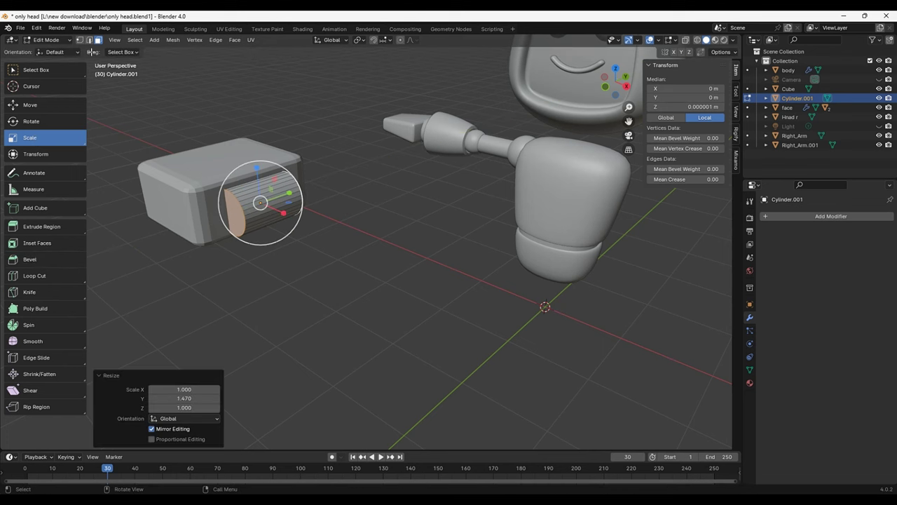
- Select the edge loops at both ends of the cylinder
{"action": "left_click", "coordinate": [89, 40]}
{"action": "left_click", "coordinate": [287, 300]}
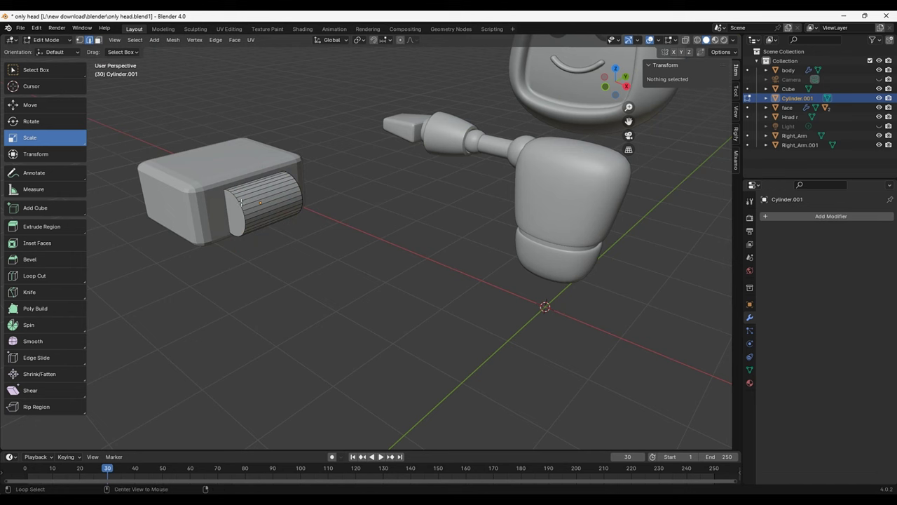
{"action": "left_click", "coordinate": [235, 197], "text": "alt"}
{"action": "left_click", "coordinate": [249, 208]}
{"action": "left_click", "coordinate": [241, 202], "text": "alt"}
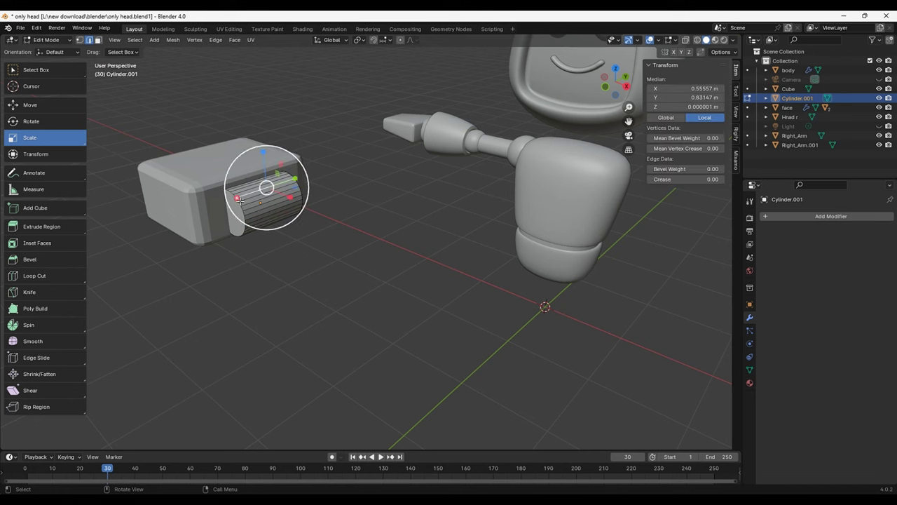
{"action": "left_click", "coordinate": [242, 198], "text": "alt"}
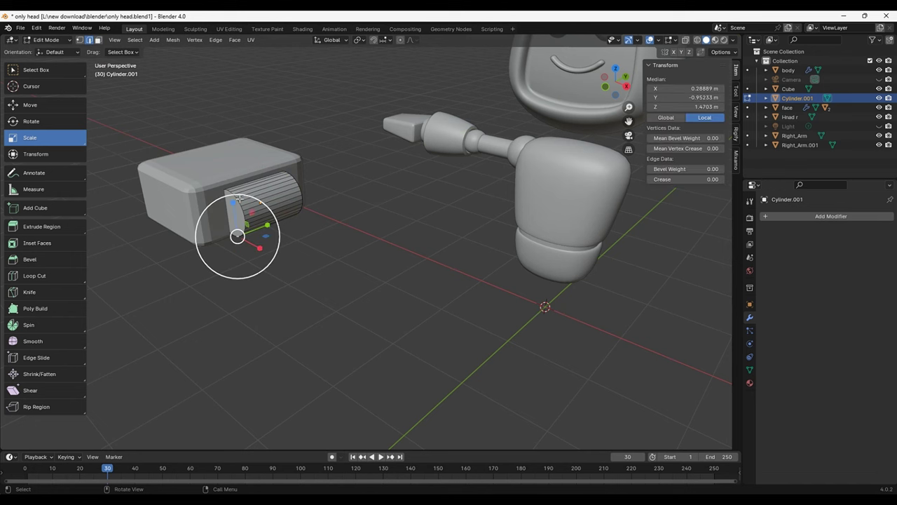
{"action": "left_click", "coordinate": [240, 199], "text": "alt+shift"}
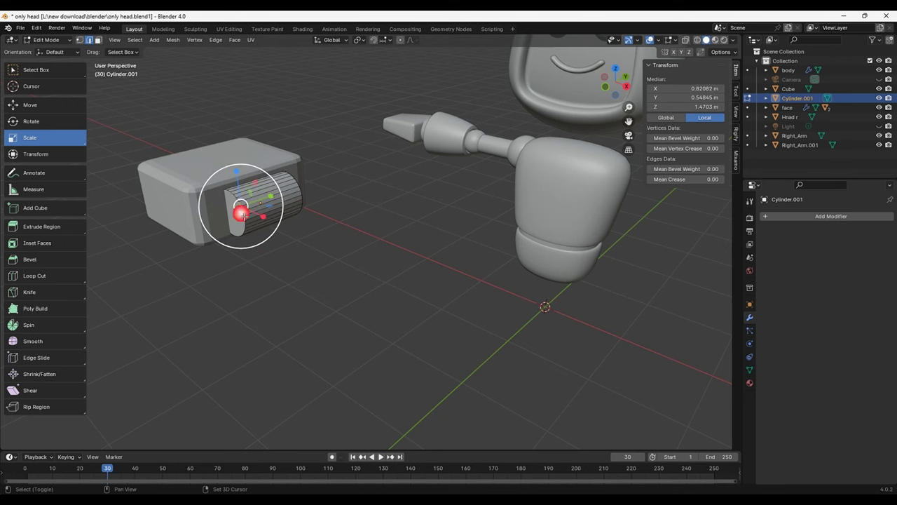
{"action": "scroll", "coordinate": [286, 282], "scroll_direction": "up", "scroll_amount": 3}
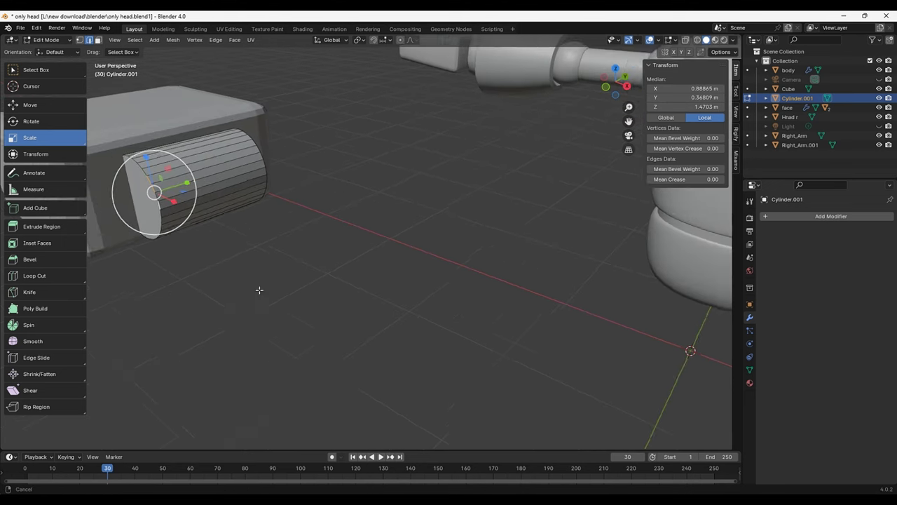
{"action": "scroll", "coordinate": [280, 284], "scroll_direction": "down", "scroll_amount": 2}
{"action": "left_click", "coordinate": [300, 281]}
{"action": "left_click", "coordinate": [242, 192], "text": "alt"}
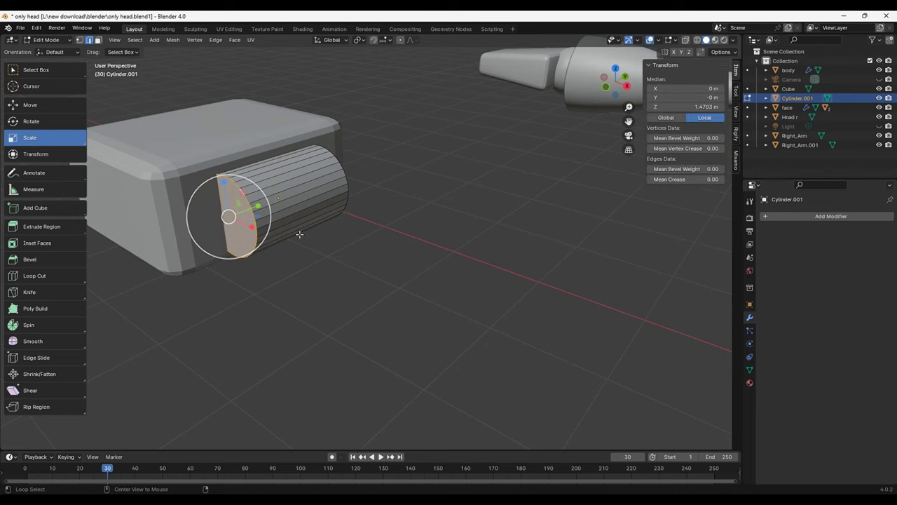
{"action": "mouse_move", "coordinate": [241, 191]}
{"action": "middle_mouse_down"}
{"action": "mouse_move", "coordinate": [363, 308]}
{"action": "mouse_move", "coordinate": [389, 272]}
{"action": "middle_mouse_up"}
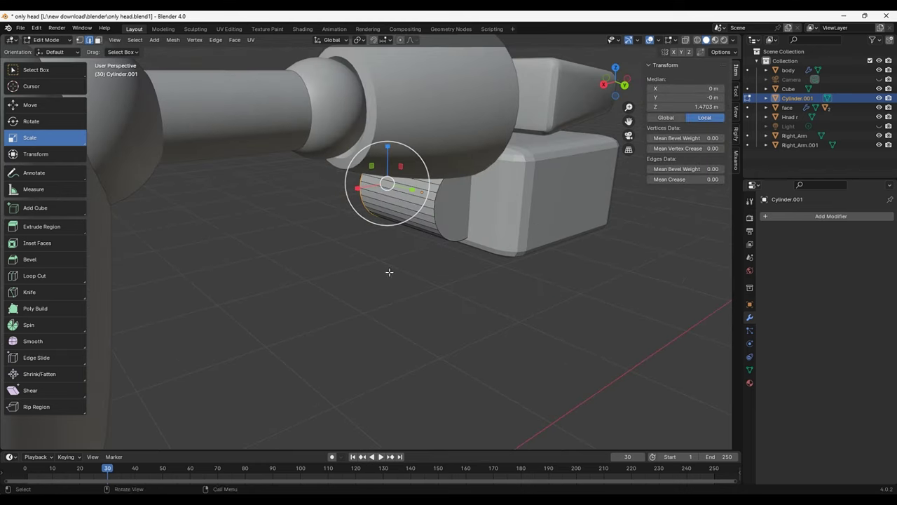
{"action": "left_click", "coordinate": [439, 222], "text": "alt"}
{"action": "mouse_move", "coordinate": [439, 222]}
{"action": "middle_mouse_down"}
{"action": "mouse_move", "coordinate": [462, 304]}
{"action": "mouse_move", "coordinate": [561, 291]}
{"action": "mouse_move", "coordinate": [572, 305]}
{"action": "mouse_move", "coordinate": [516, 285]}
{"action": "middle_mouse_up"}
- Bevel the end loops about 0.208 m wide with extra segments, then return to Object Mode
{"action": "left_click", "coordinate": [50, 263]}
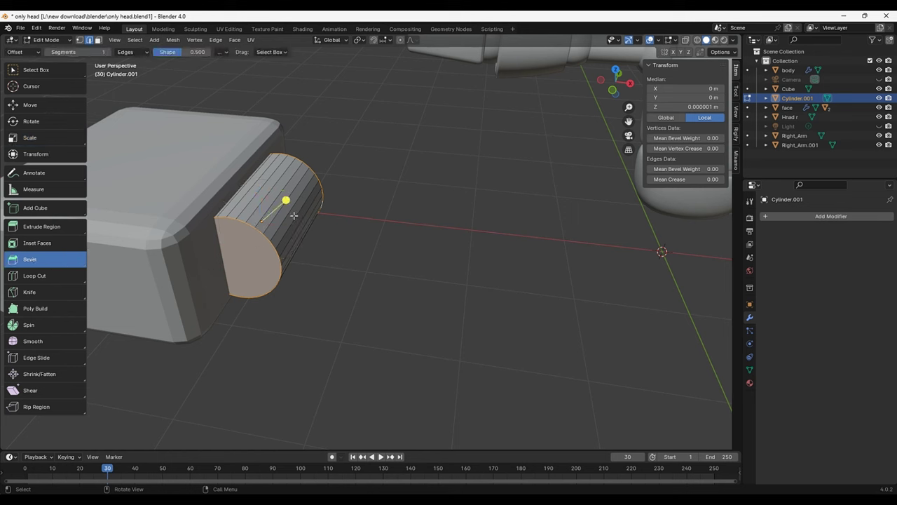
{"action": "left_click_drag", "start_coordinate": [294, 204], "coordinate": [304, 196]}
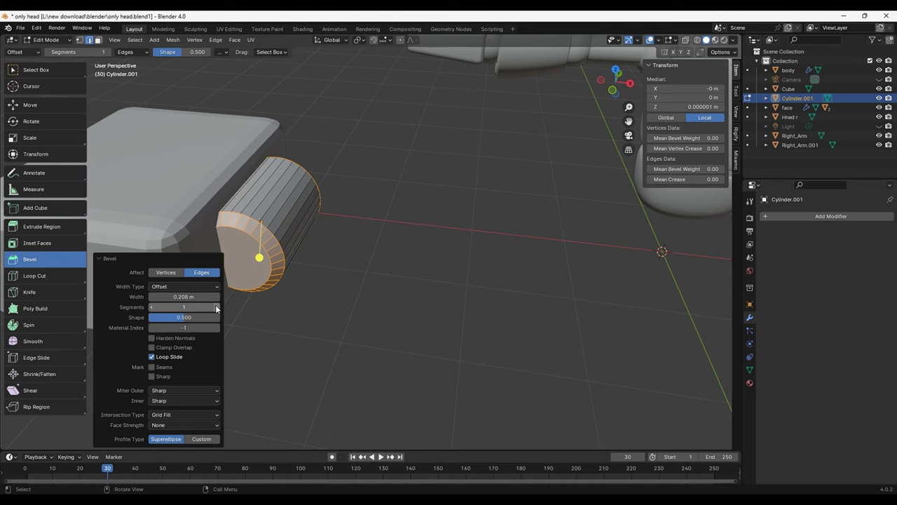
{"action": "left_click", "coordinate": [216, 307]}
{"action": "key", "text": "Tab"}
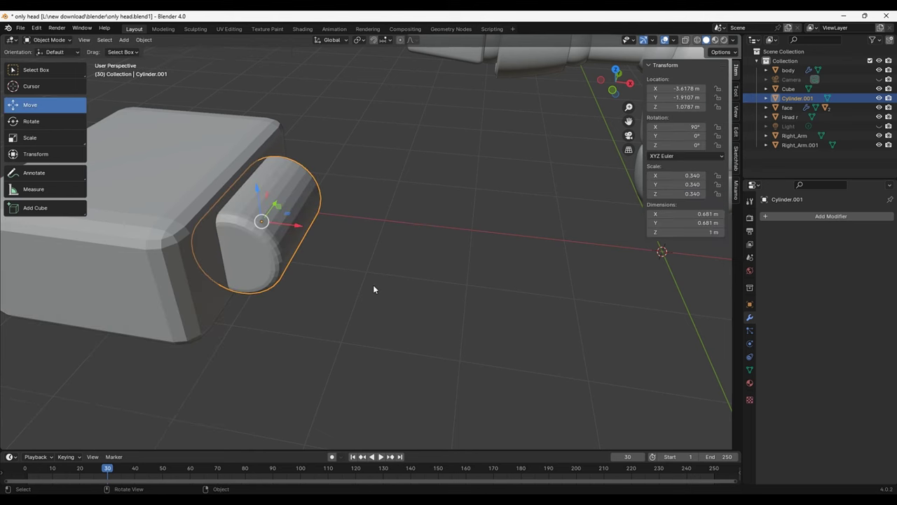
- Box-select the box and cylinder and shrink them to about a quarter size
{"action": "mouse_move", "coordinate": [373, 289]}
{"action": "middle_mouse_down"}
{"action": "mouse_move", "coordinate": [303, 227]}
{"action": "mouse_move", "coordinate": [366, 252]}
{"action": "middle_mouse_up"}
{"action": "scroll", "coordinate": [304, 226], "scroll_direction": "down", "scroll_amount": 5}
{"action": "left_click_drag", "start_coordinate": [345, 304], "coordinate": [254, 225]}
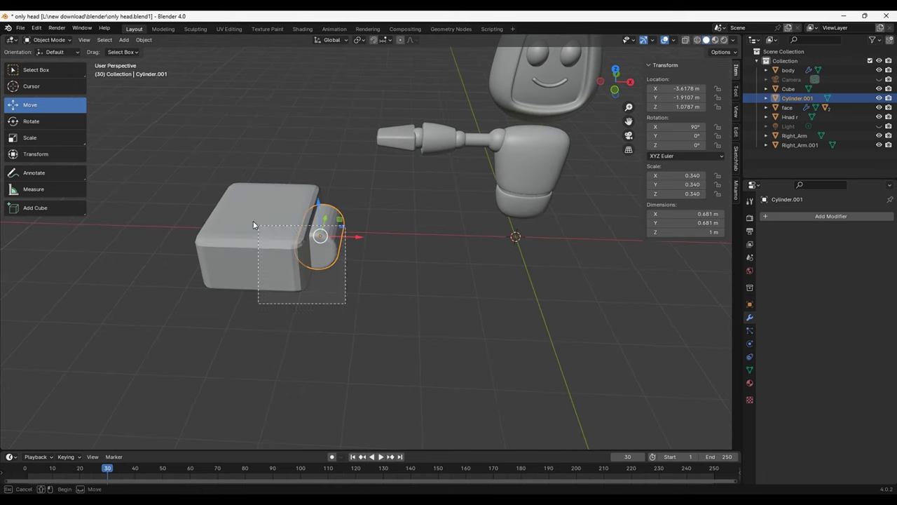
{"action": "left_click_drag", "start_coordinate": [384, 304], "coordinate": [228, 178]}
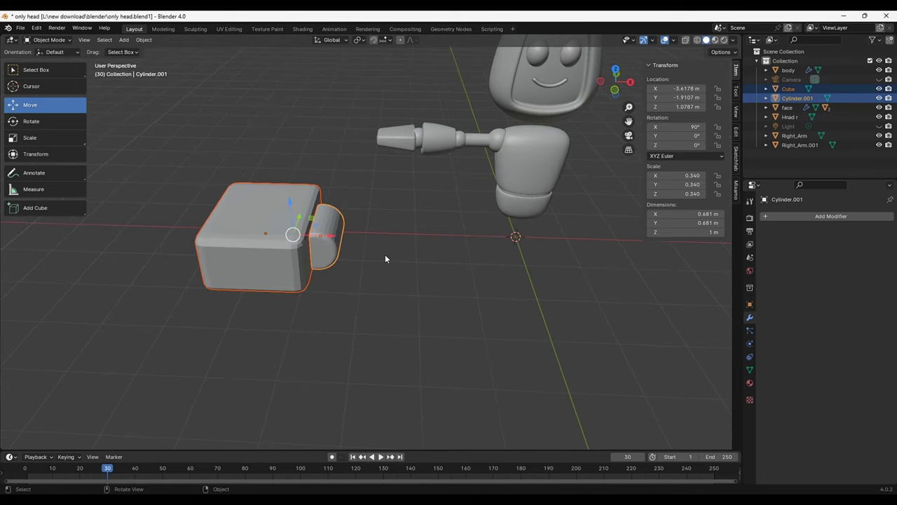
{"action": "key", "text": "s"}
{"action": "left_click", "coordinate": [317, 241]}
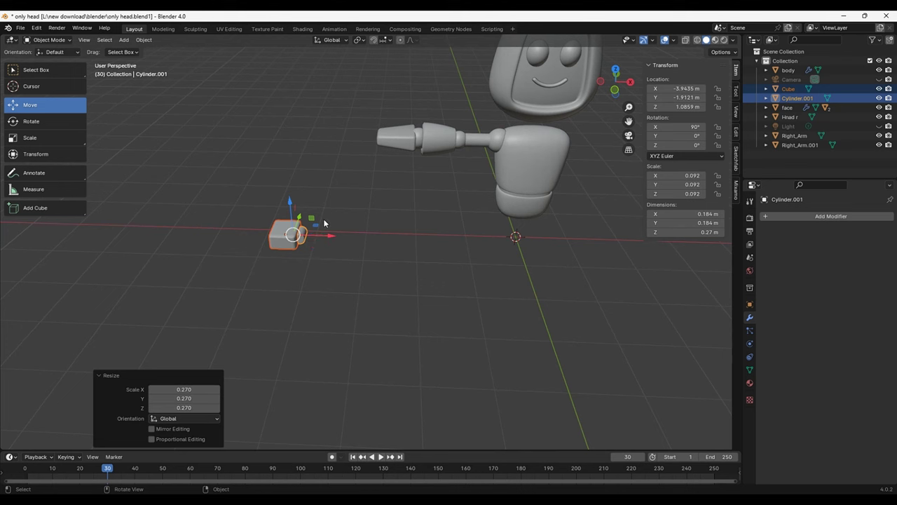
- Move the piece beside the arm's tip and lower it to arm height in Front view
{"action": "key", "text": "g"}
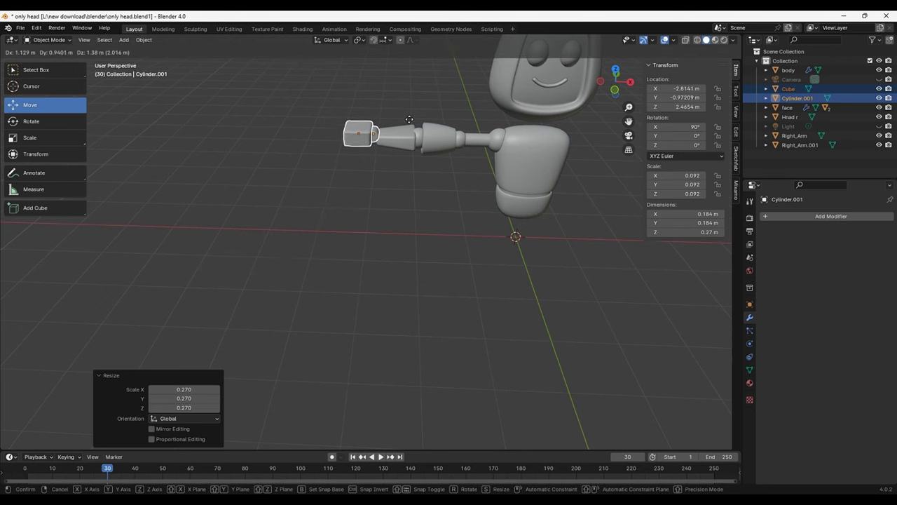
{"action": "left_click", "coordinate": [414, 149]}
{"action": "key", "text": "KP_1"}
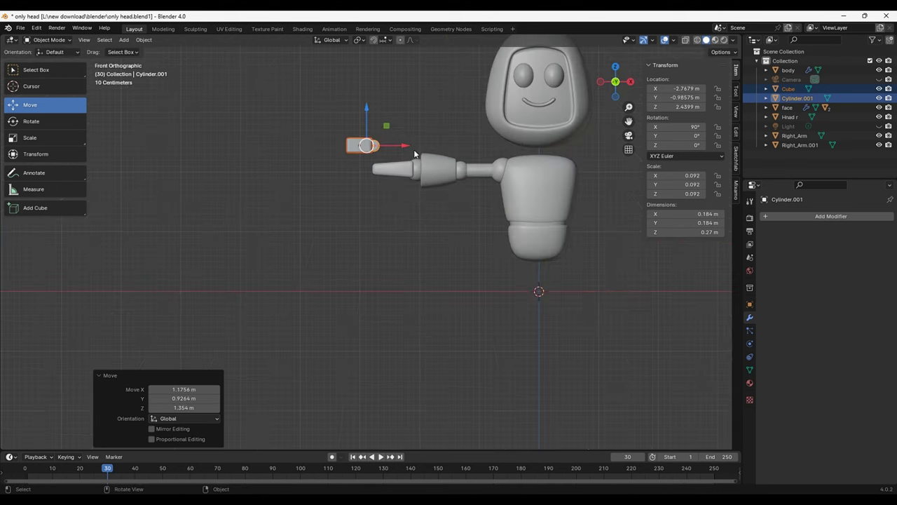
{"action": "left_click_drag", "start_coordinate": [366, 110], "coordinate": [366, 133]}
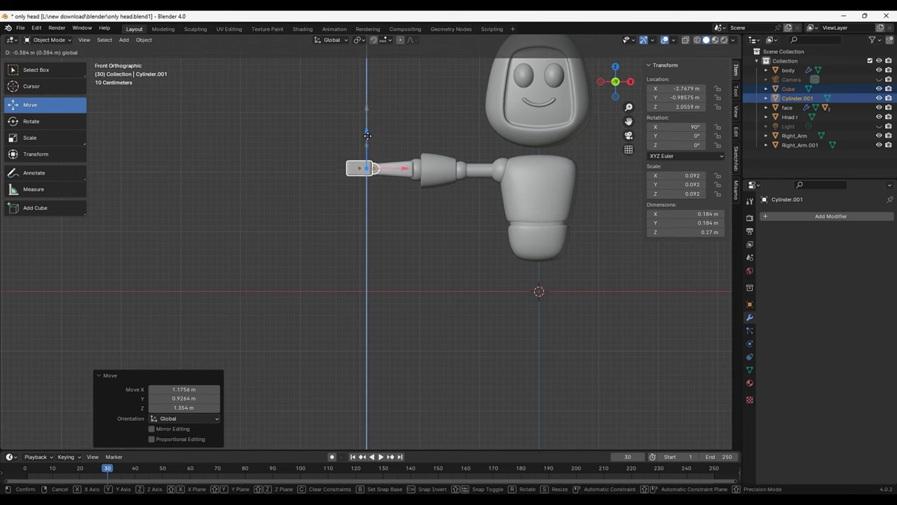
{"action": "scroll", "coordinate": [398, 148], "scroll_direction": "up", "scroll_amount": 3}
{"action": "middle_click_drag", "start_coordinate": [399, 148], "coordinate": [384, 246], "text": "shift"}
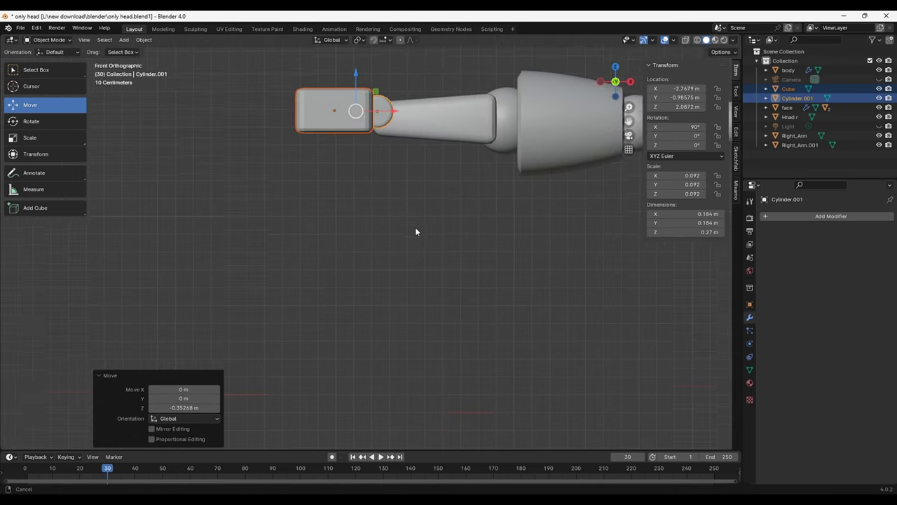
- Shrink the piece further to scale 0.023 (about 0.047 × 0.069 m)
{"action": "key", "text": "s"}
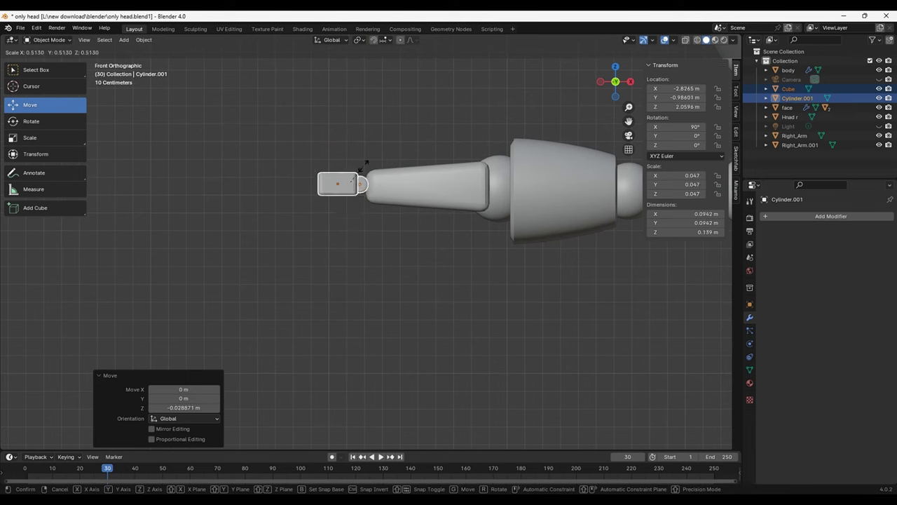
{"action": "left_click", "coordinate": [372, 188]}
{"action": "mouse_move", "coordinate": [371, 187]}
{"action": "middle_mouse_down"}
{"action": "mouse_move", "coordinate": [382, 219]}
{"action": "mouse_move", "coordinate": [370, 282]}
{"action": "mouse_move", "coordinate": [383, 259]}
{"action": "middle_mouse_up"}
{"action": "key", "text": "KP_3"}
- In top view, slide the piece along X and Y into line with the arm's end
{"action": "key", "text": "KP_7"}
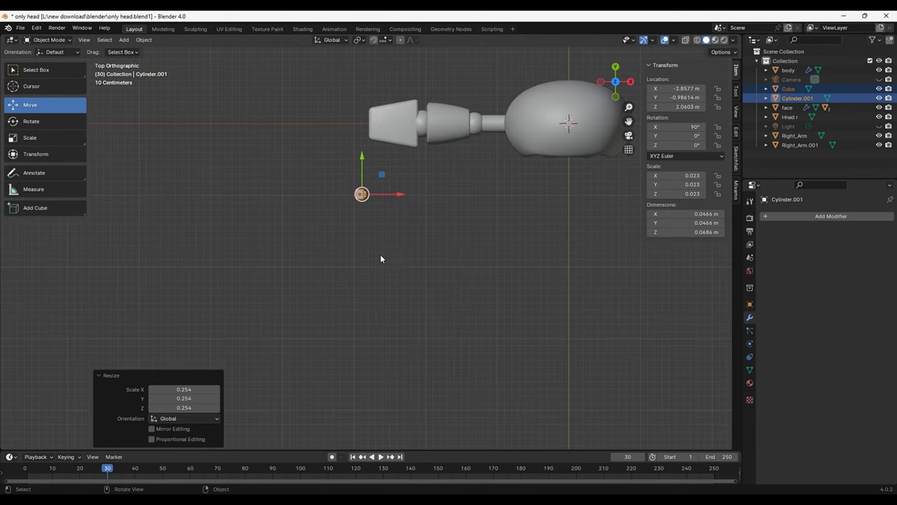
{"action": "mouse_move", "coordinate": [362, 179]}
{"action": "left_mouse_down"}
{"action": "mouse_move", "coordinate": [382, 106]}
{"action": "mouse_move", "coordinate": [404, 121]}
{"action": "mouse_move", "coordinate": [409, 143]}
{"action": "left_mouse_up"}
{"action": "scroll", "coordinate": [409, 143], "scroll_direction": "up", "scroll_amount": 5}
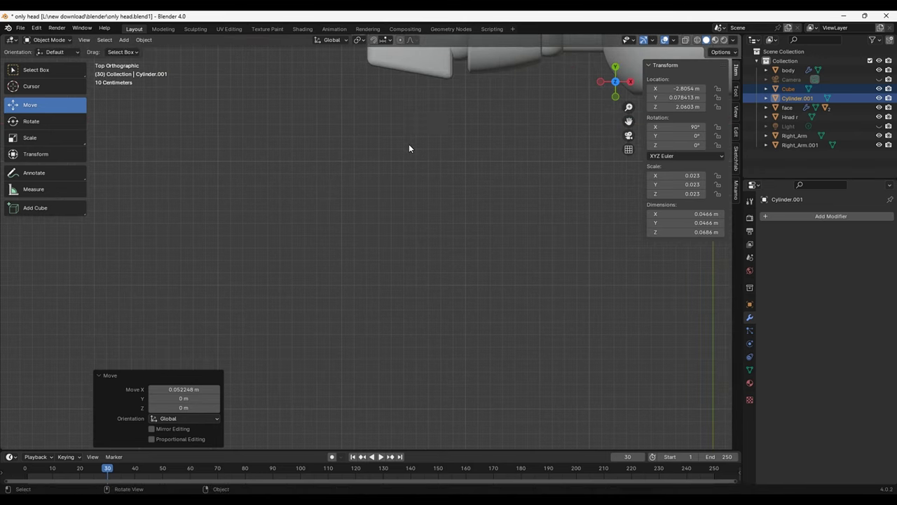
{"action": "scroll", "coordinate": [401, 231], "scroll_direction": "down", "scroll_amount": 4}
{"action": "scroll", "coordinate": [406, 141], "scroll_direction": "up", "scroll_amount": 3}
{"action": "middle_click_drag", "start_coordinate": [405, 141], "coordinate": [406, 236], "text": "shift"}
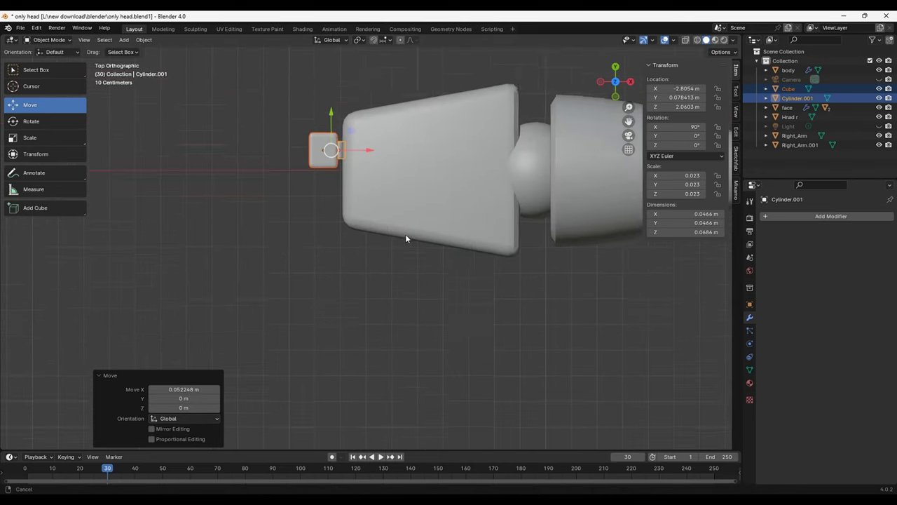
{"action": "scroll", "coordinate": [391, 226], "scroll_direction": "up", "scroll_amount": 2}
{"action": "left_click_drag", "start_coordinate": [348, 163], "coordinate": [350, 160]}
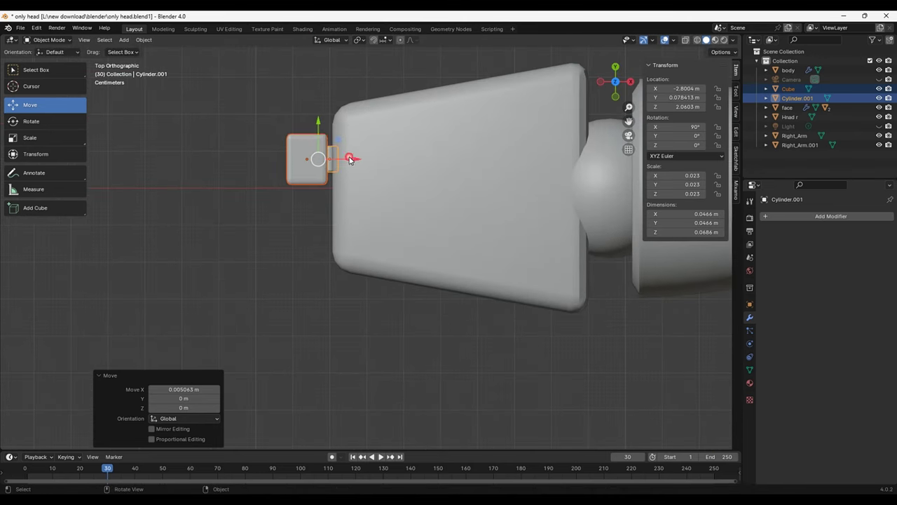
{"action": "left_click_drag", "start_coordinate": [314, 132], "coordinate": [319, 150]}
- Fine-tune the piece's X position and rescale it to 0.022 (about 0.045 × 0.066 m)
{"action": "key", "text": "s"}
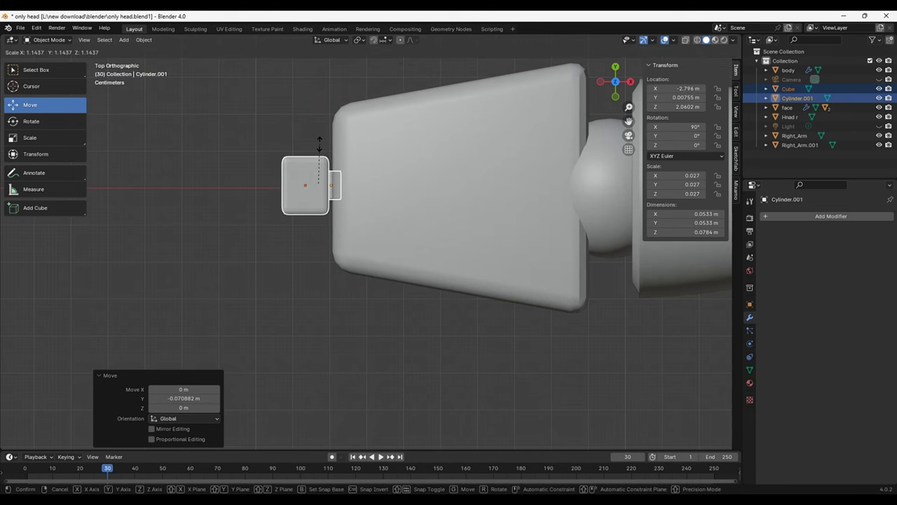
{"action": "left_click", "coordinate": [319, 149]}
{"action": "left_click_drag", "start_coordinate": [351, 185], "coordinate": [350, 187]}
{"action": "key", "text": "s"}
{"action": "left_click", "coordinate": [344, 192]}
{"action": "left_click", "coordinate": [297, 214]}
{"action": "left_click", "coordinate": [330, 190]}
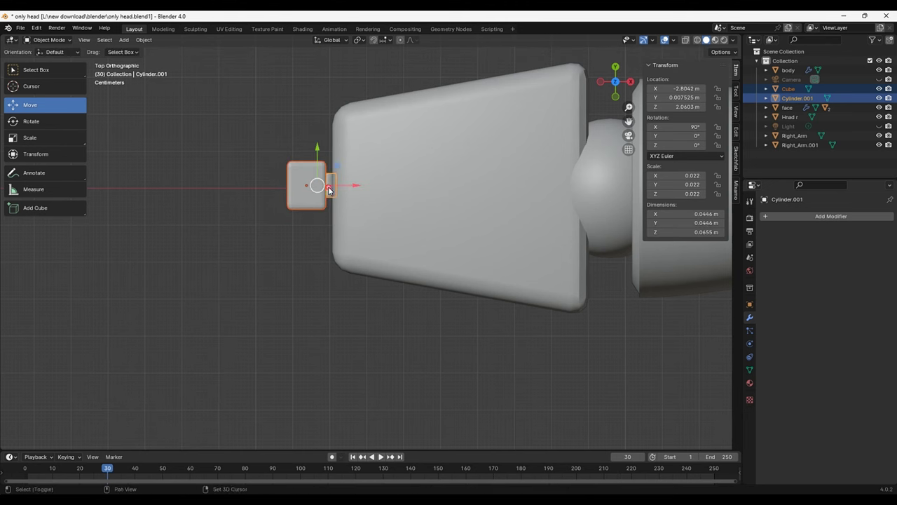
{"action": "left_click", "coordinate": [143, 39]}
{"action": "mouse_move", "coordinate": [161, 88]}
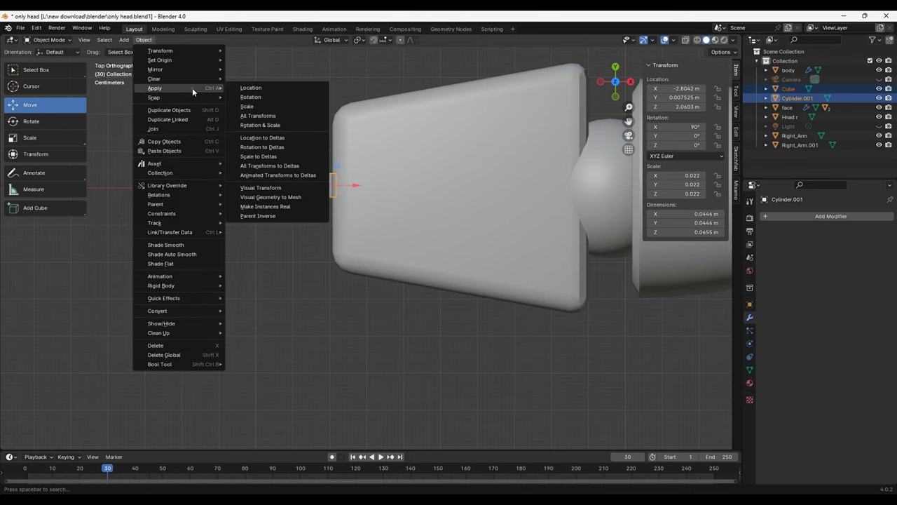
- Apply the piece's scale so it reads 1.000, check it from several views, and save
{"action": "left_click", "coordinate": [274, 106]}
{"action": "scroll", "coordinate": [316, 240], "scroll_direction": "up", "scroll_amount": 3}
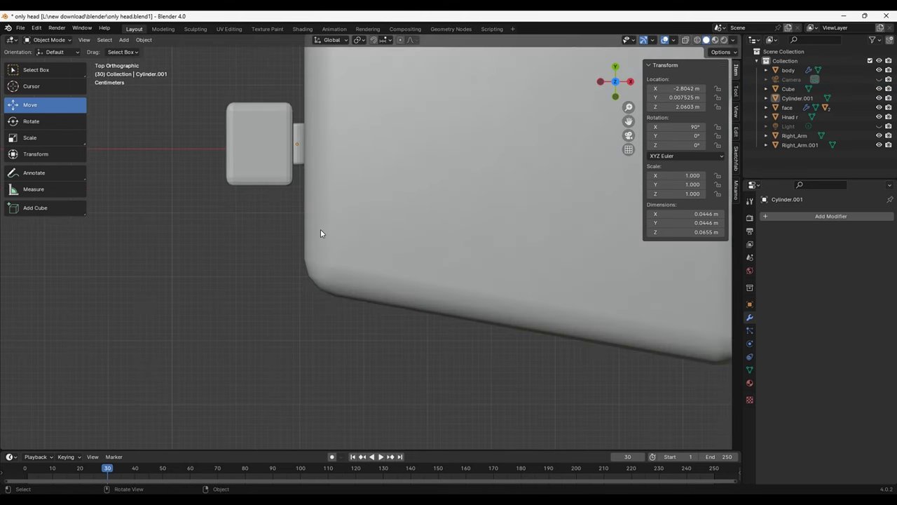
{"action": "key", "text": "KP_1"}
{"action": "scroll", "coordinate": [361, 243], "scroll_direction": "down", "scroll_amount": 3}
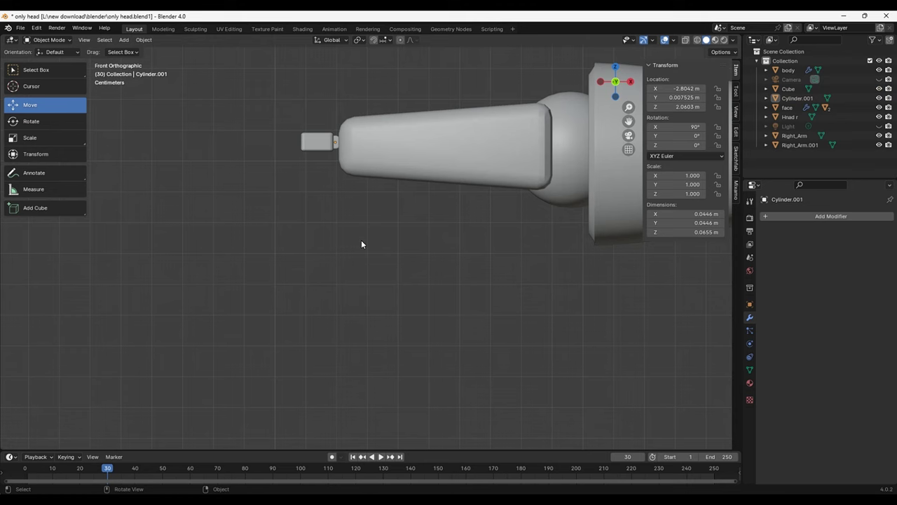
{"action": "key", "text": "KP_3"}
{"action": "key", "text": "KP_7"}
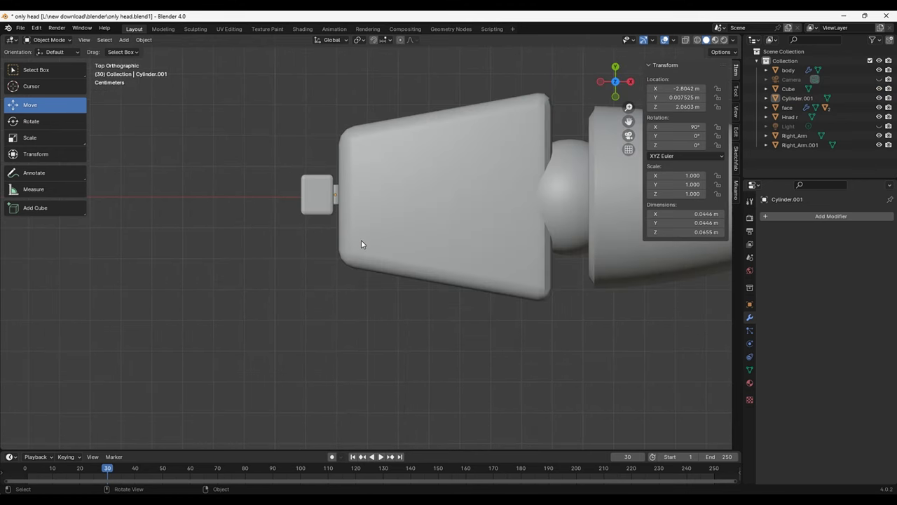
{"action": "key", "text": "ctrl+KP_7"}
{"action": "key", "text": "KP_1"}
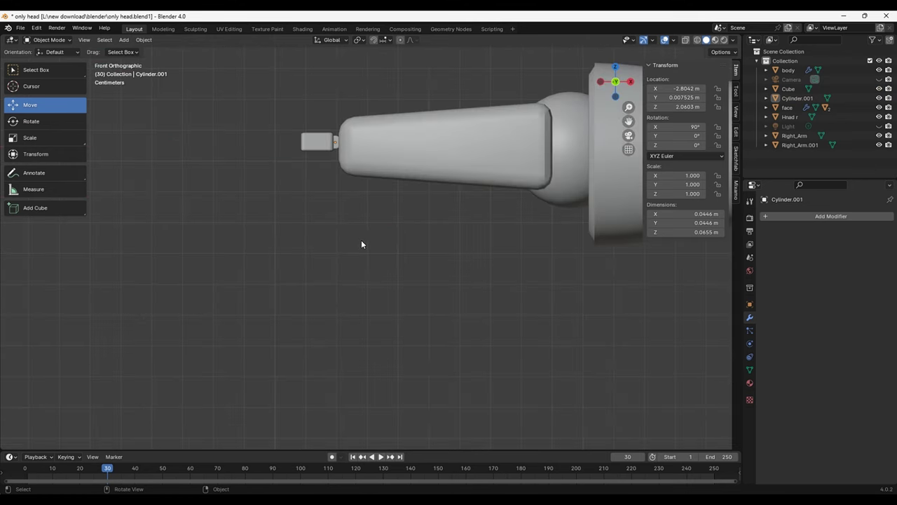
{"action": "mouse_move", "coordinate": [362, 244]}
{"action": "middle_mouse_down"}
{"action": "mouse_move", "coordinate": [372, 224]}
{"action": "mouse_move", "coordinate": [395, 300]}
{"action": "mouse_move", "coordinate": [389, 246]}
{"action": "middle_mouse_up"}
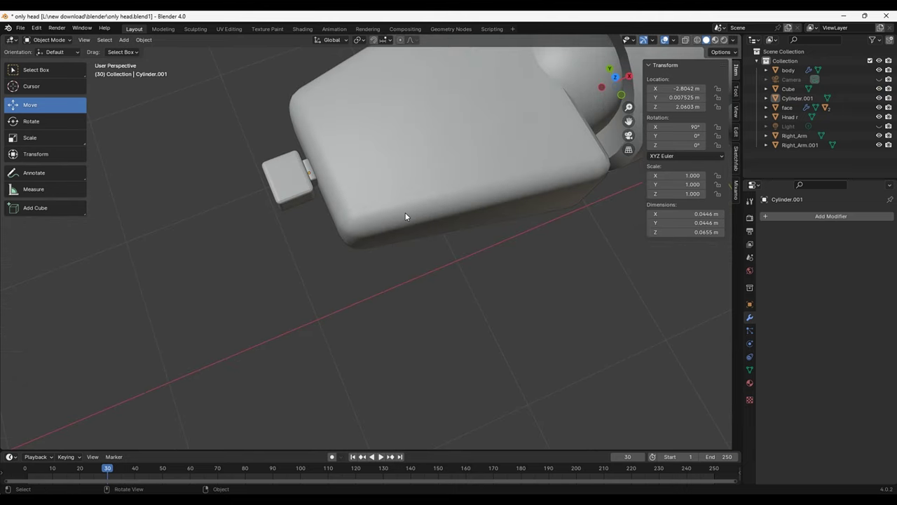
{"action": "key", "text": "ctrl+s"}
- Select the small cube, then Cylinder.001 as the active object
{"action": "mouse_move", "coordinate": [451, 254]}
{"action": "middle_mouse_down"}
{"action": "mouse_move", "coordinate": [382, 184]}
{"action": "mouse_move", "coordinate": [417, 294]}
{"action": "mouse_move", "coordinate": [260, 225]}
{"action": "middle_mouse_up"}
{"action": "left_click", "coordinate": [260, 225]}
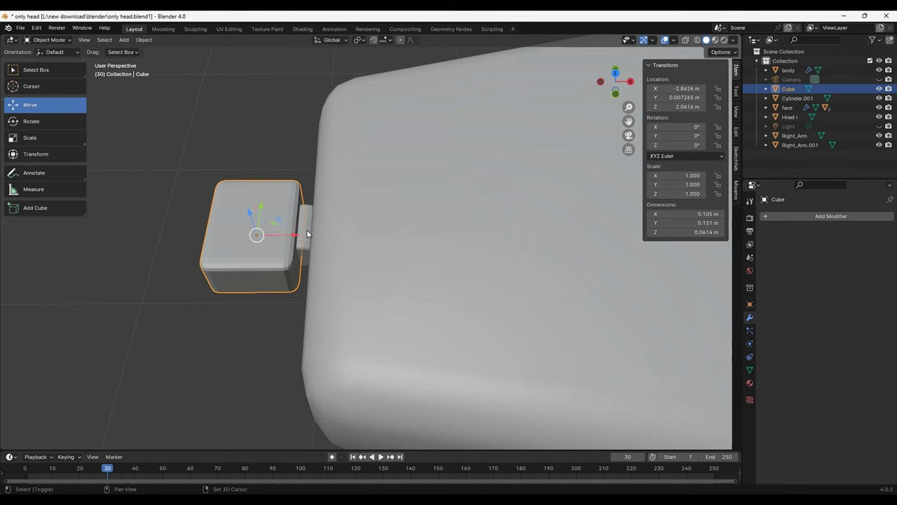
{"action": "left_click", "coordinate": [306, 234], "text": "shift"}
{"action": "left_click", "coordinate": [144, 40]}
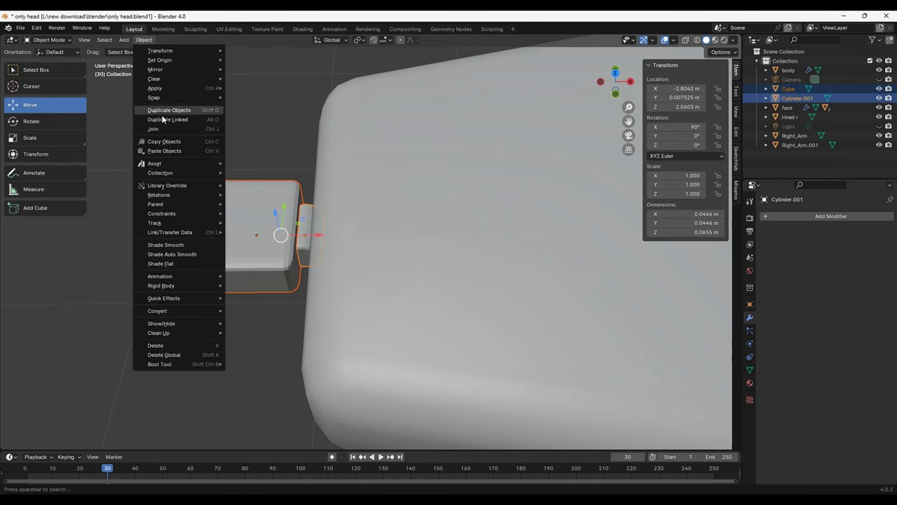
- Join the cube into Cylinder.001, undo a trial rotation, and view it from the top
{"action": "left_click", "coordinate": [181, 133]}
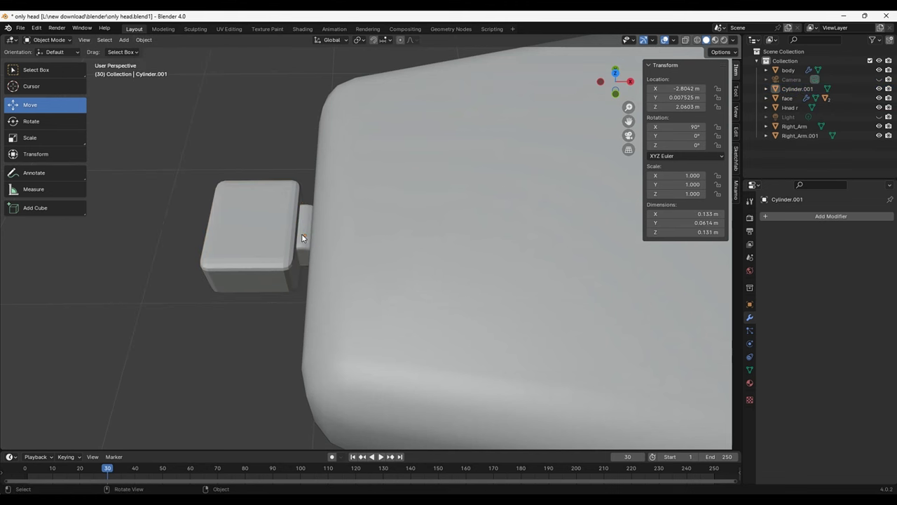
{"action": "left_click", "coordinate": [41, 124]}
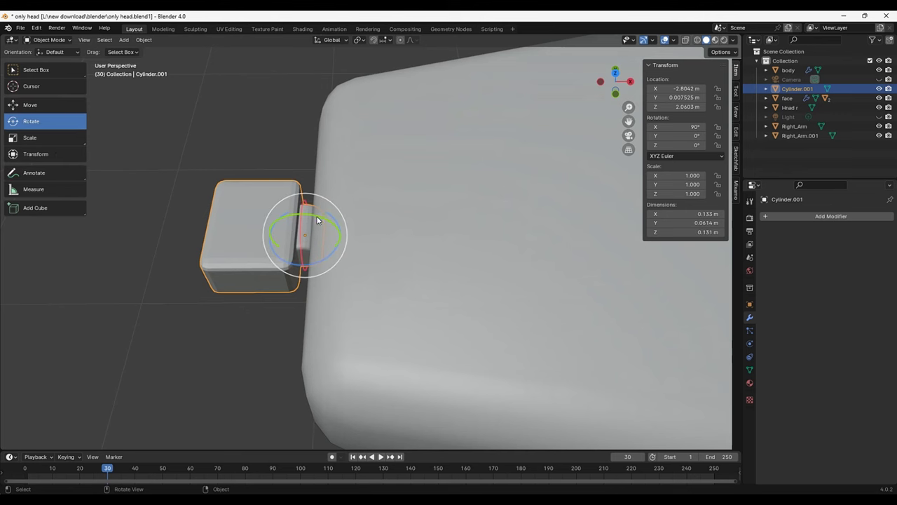
{"action": "left_click_drag", "start_coordinate": [301, 212], "coordinate": [289, 262]}
{"action": "key", "text": "ctrl+z"}
{"action": "mouse_move", "coordinate": [372, 215]}
{"action": "middle_mouse_down"}
{"action": "mouse_move", "coordinate": [523, 223]}
{"action": "mouse_move", "coordinate": [261, 188]}
{"action": "middle_mouse_up"}
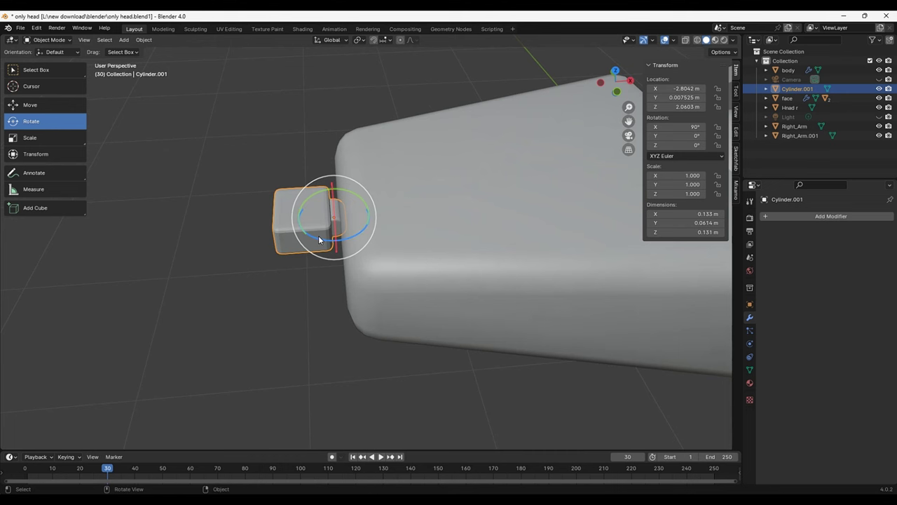
{"action": "key", "text": "KP_7"}
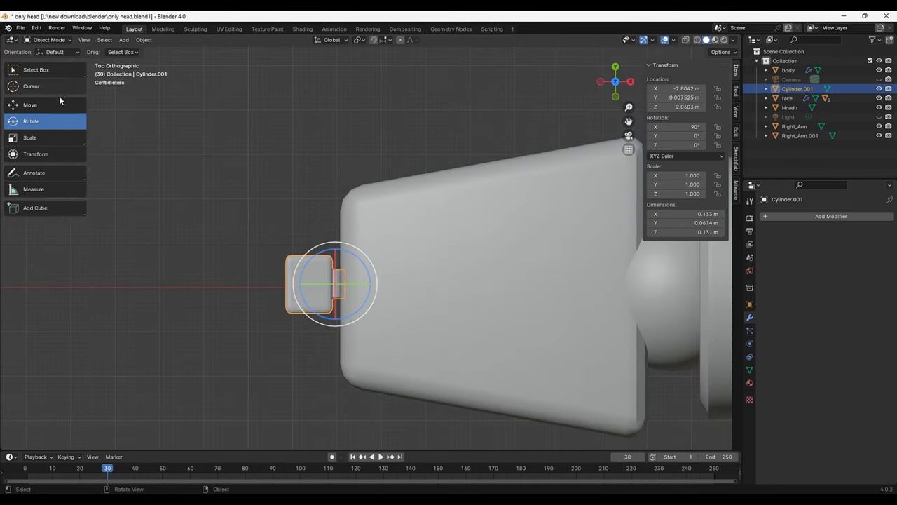
{"action": "left_click", "coordinate": [60, 103]}
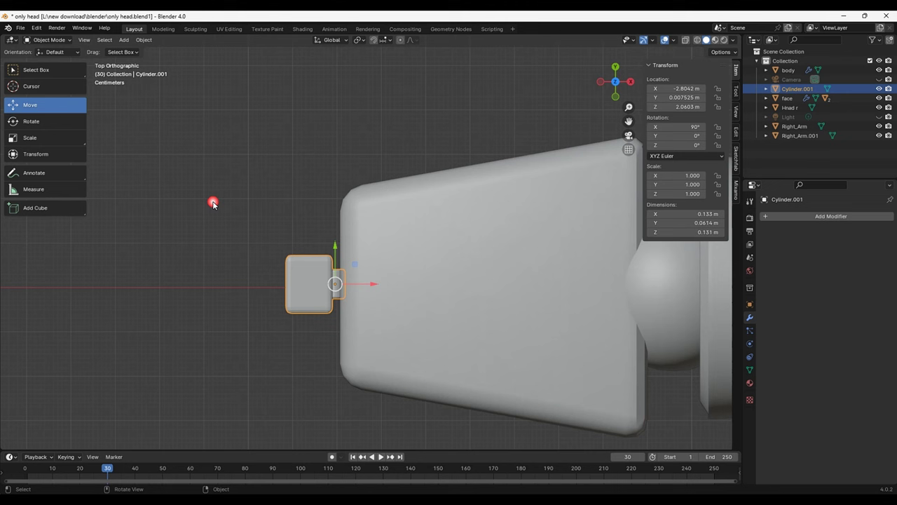
- Duplicate the finger segment twice along X to form a row of three
{"action": "left_click", "coordinate": [373, 288]}
{"action": "key", "text": "shift+d"}
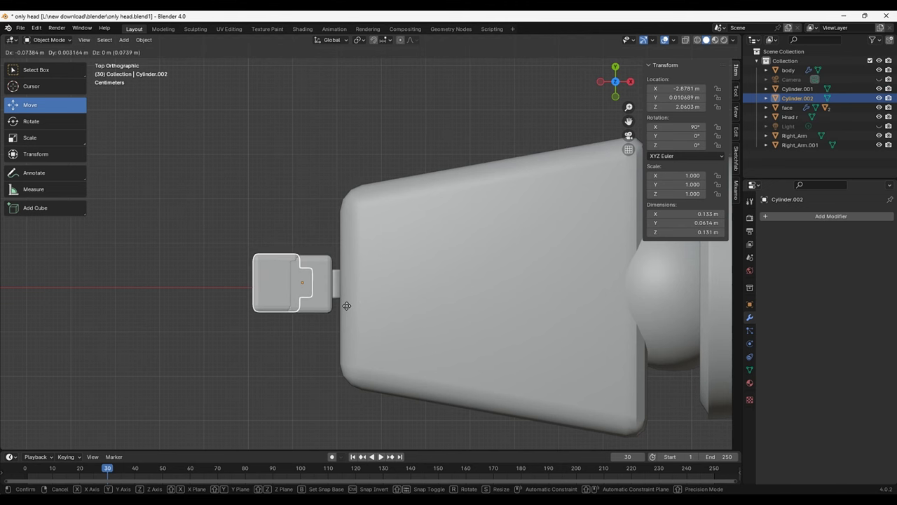
{"action": "key", "text": "x"}
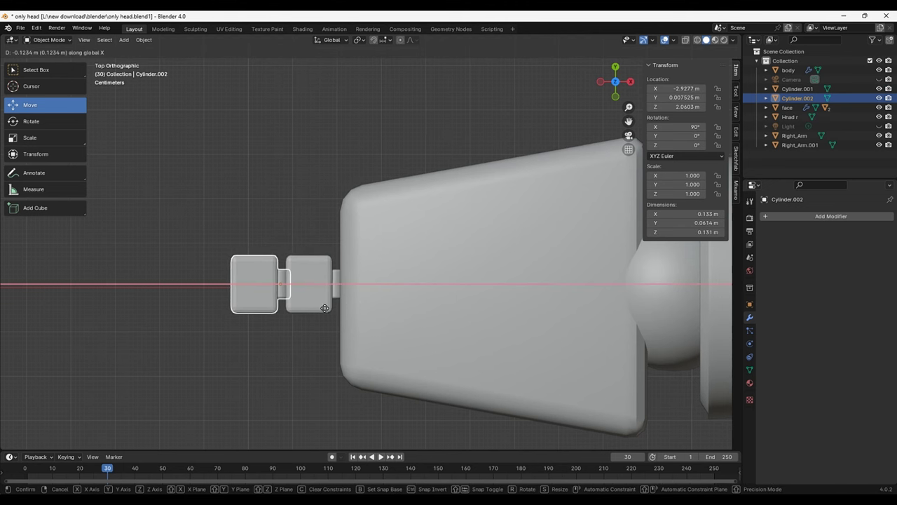
{"action": "left_click", "coordinate": [315, 319]}
{"action": "key", "text": "shift+d"}
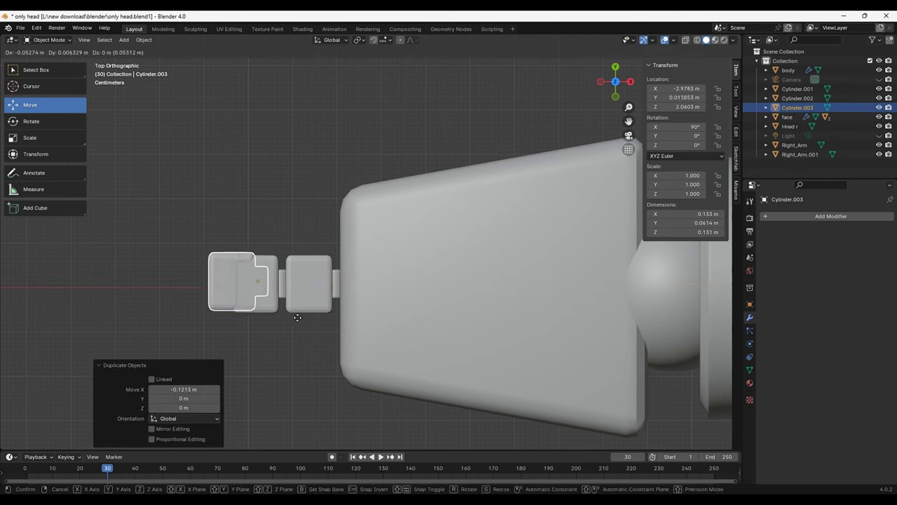
{"action": "key", "text": "x"}
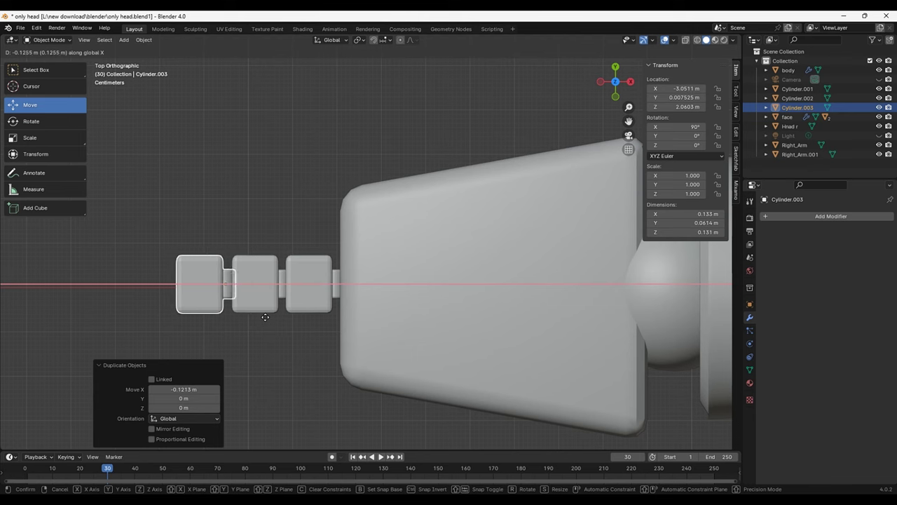
{"action": "left_click", "coordinate": [265, 317]}
{"action": "left_click", "coordinate": [292, 342]}
{"action": "mouse_move", "coordinate": [449, 320]}
{"action": "middle_mouse_down"}
{"action": "mouse_move", "coordinate": [479, 208]}
{"action": "mouse_move", "coordinate": [470, 160]}
{"action": "mouse_move", "coordinate": [464, 235]}
{"action": "mouse_move", "coordinate": [346, 269]}
{"action": "mouse_move", "coordinate": [375, 315]}
{"action": "mouse_move", "coordinate": [461, 236]}
{"action": "mouse_move", "coordinate": [455, 248]}
{"action": "middle_mouse_up"}
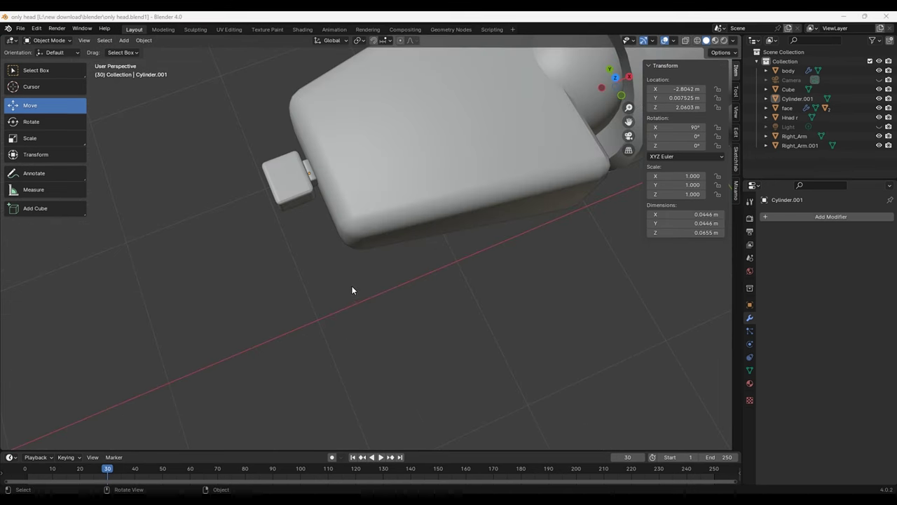
- View the reverted arm's end from the front, then from above, and zoom in on it
{"action": "scroll", "coordinate": [343, 283], "scroll_direction": "up", "scroll_amount": 1}
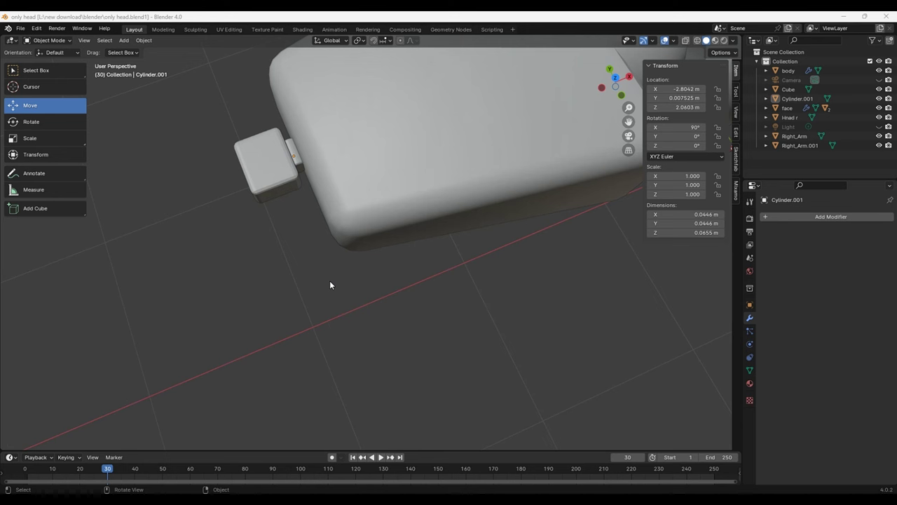
{"action": "key", "text": "KP_1"}
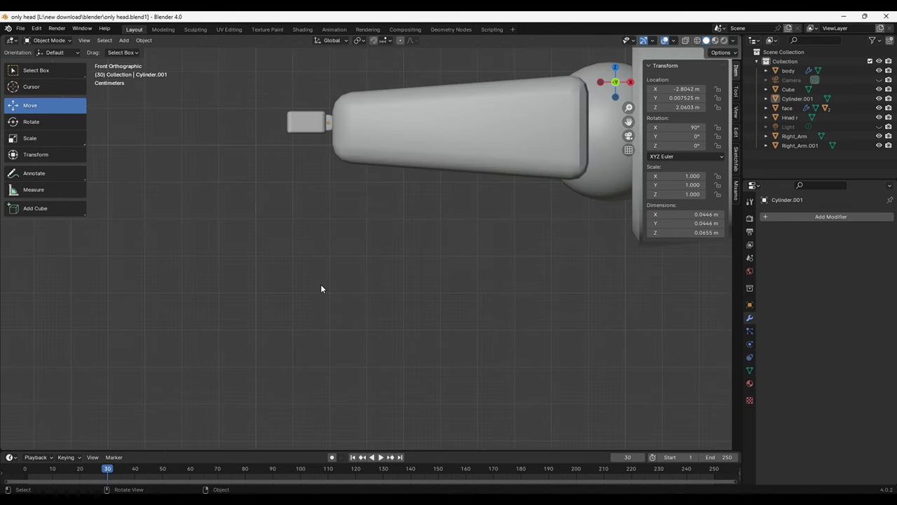
{"action": "key", "text": "KP_7"}
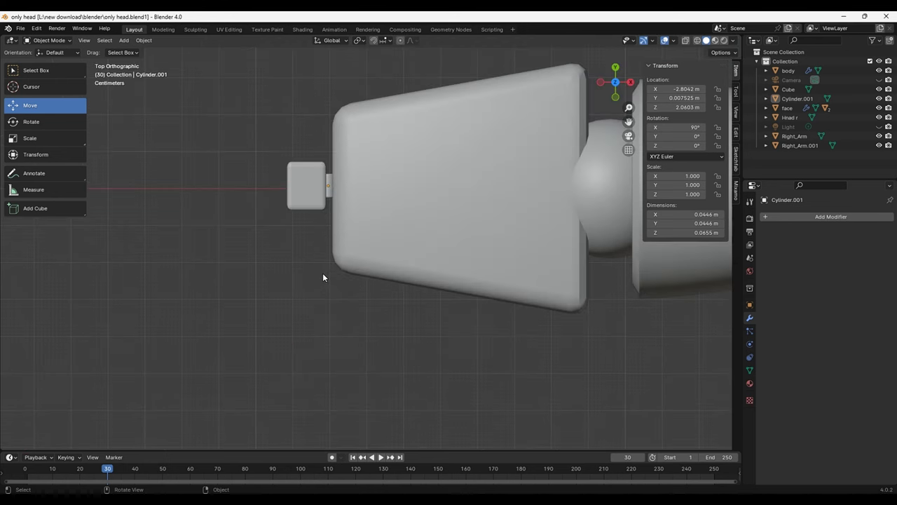
{"action": "scroll", "coordinate": [322, 277], "scroll_direction": "up", "scroll_amount": 2}
{"action": "scroll", "coordinate": [311, 244], "scroll_direction": "up", "scroll_amount": 1}
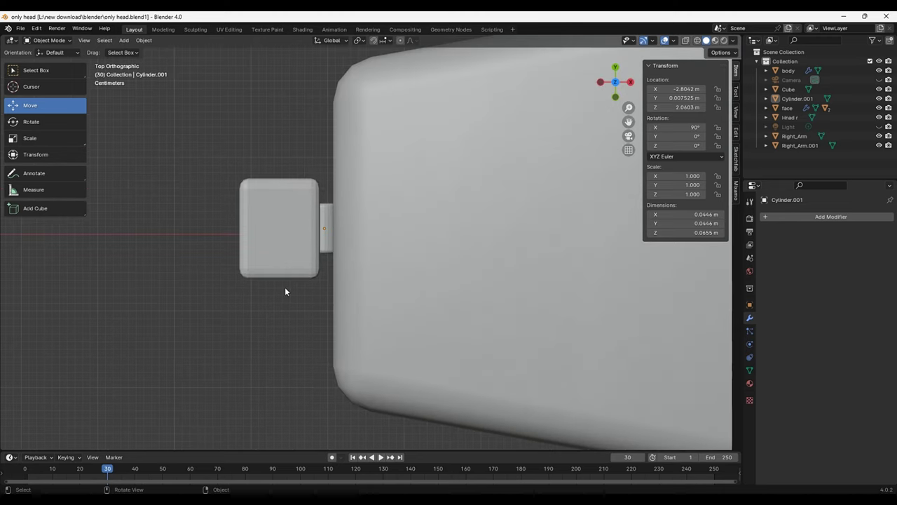
- Join the separate cube into Cylinder.001 to form one finger segment
{"action": "left_click", "coordinate": [308, 235]}
{"action": "left_click", "coordinate": [327, 234], "text": "shift"}
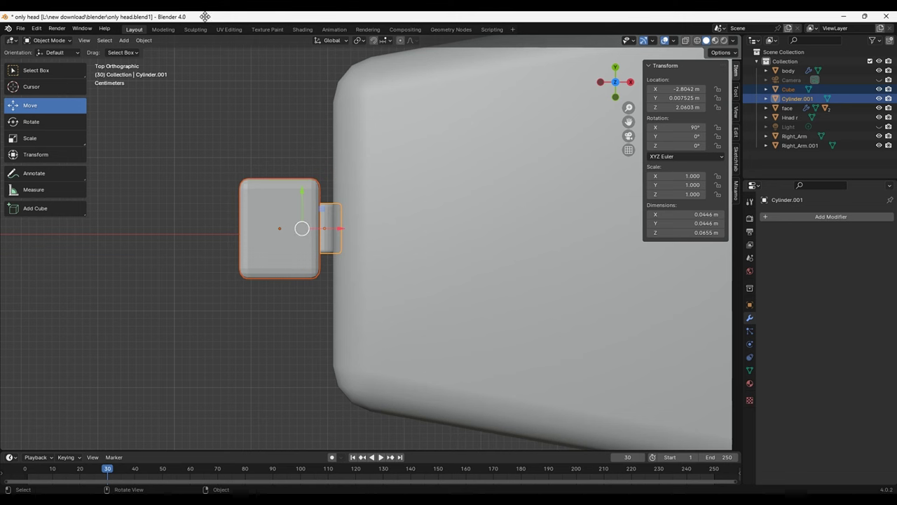
{"action": "left_click", "coordinate": [148, 40]}
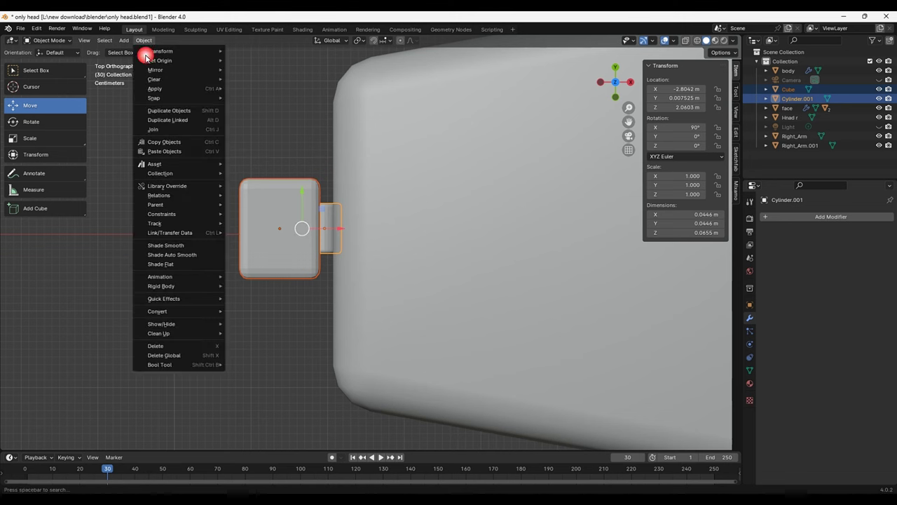
{"action": "left_click", "coordinate": [188, 130]}
{"action": "left_click", "coordinate": [260, 143]}
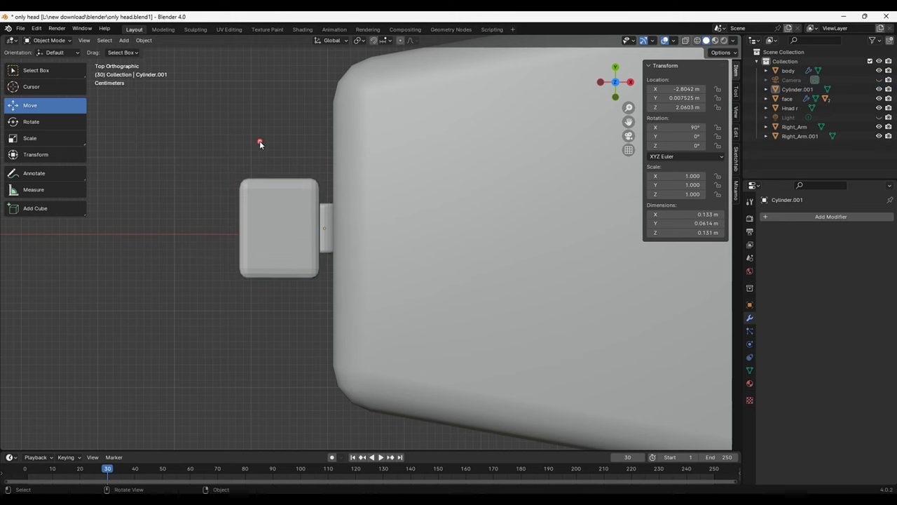
{"action": "left_click", "coordinate": [325, 216]}
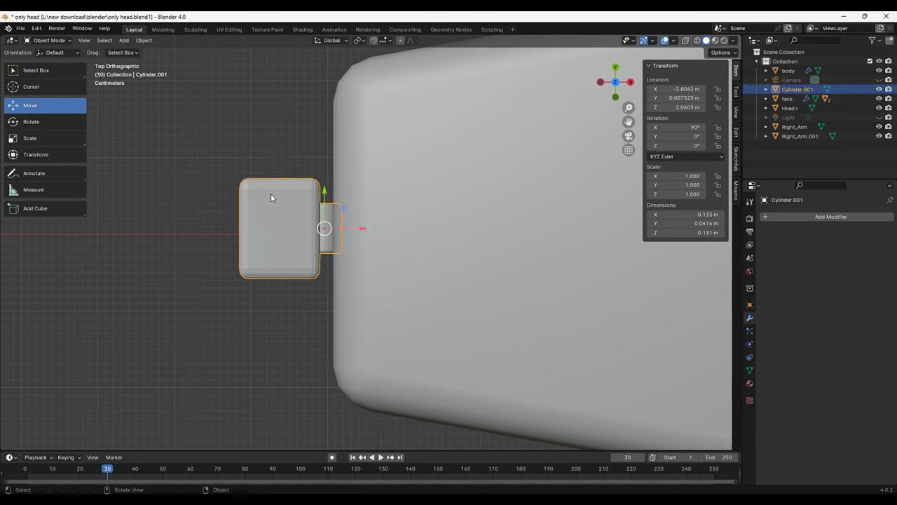
{"action": "left_click", "coordinate": [225, 158]}
{"action": "left_click", "coordinate": [331, 237]}
- Duplicate the segment twice to the left (Cylinder.002, .003) and box-select all three
{"action": "key", "text": "shift+d"}
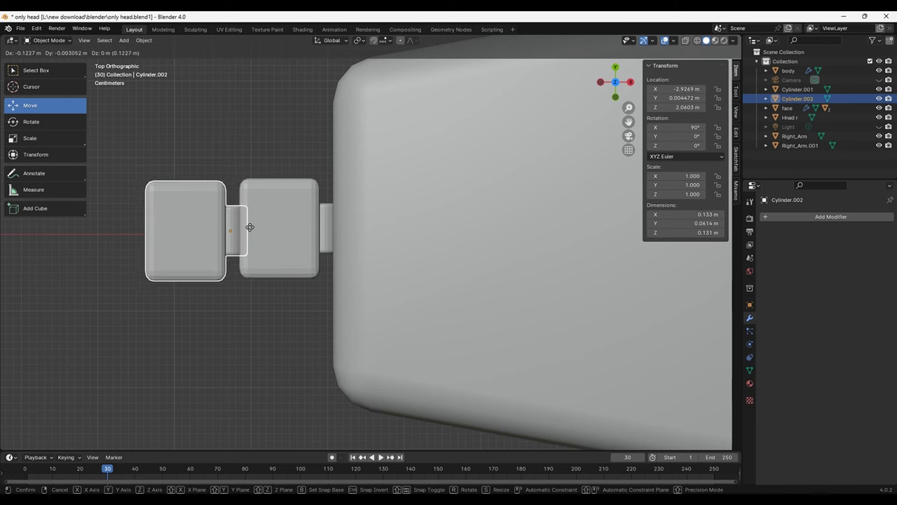
{"action": "left_click", "coordinate": [249, 226]}
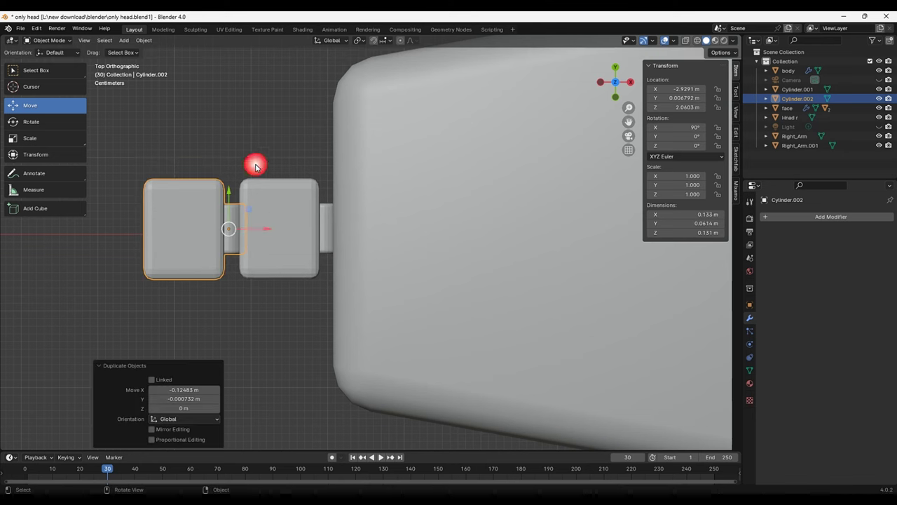
{"action": "middle_click_drag", "start_coordinate": [275, 196], "coordinate": [393, 200], "text": "shift"}
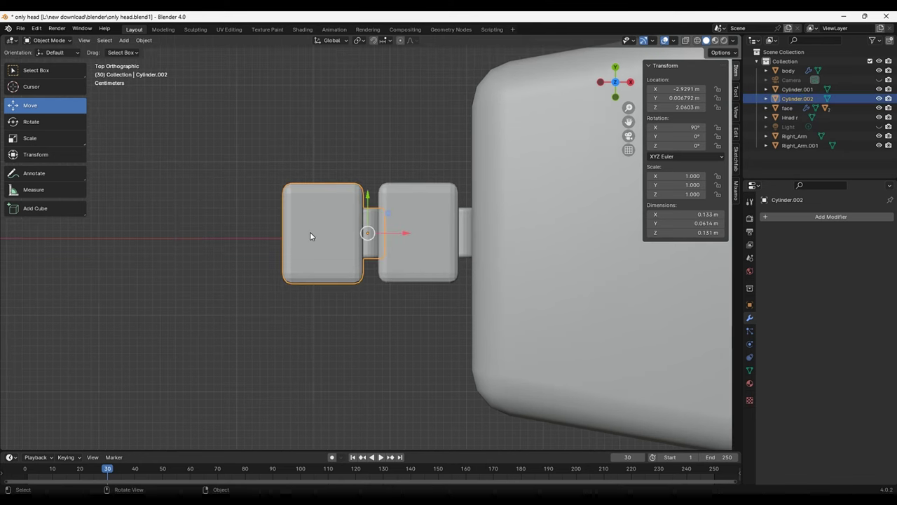
{"action": "key", "text": "shift+d"}
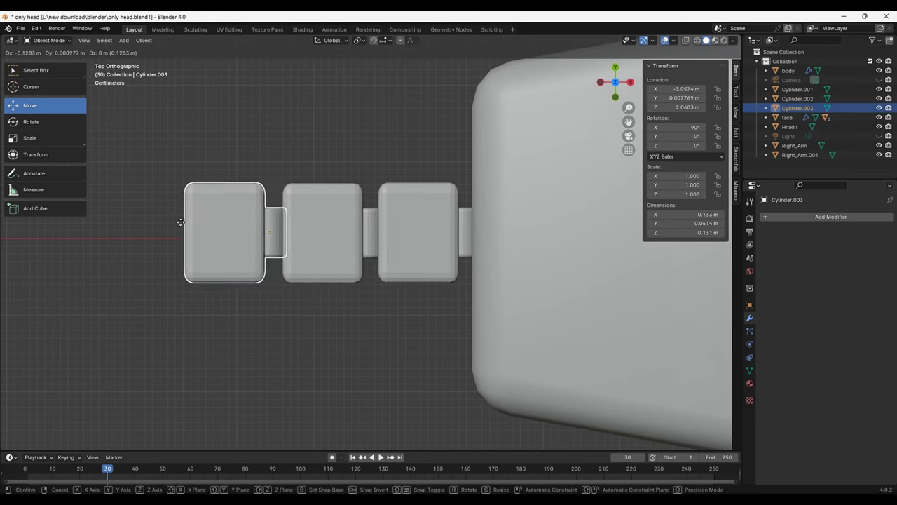
{"action": "left_click", "coordinate": [326, 164]}
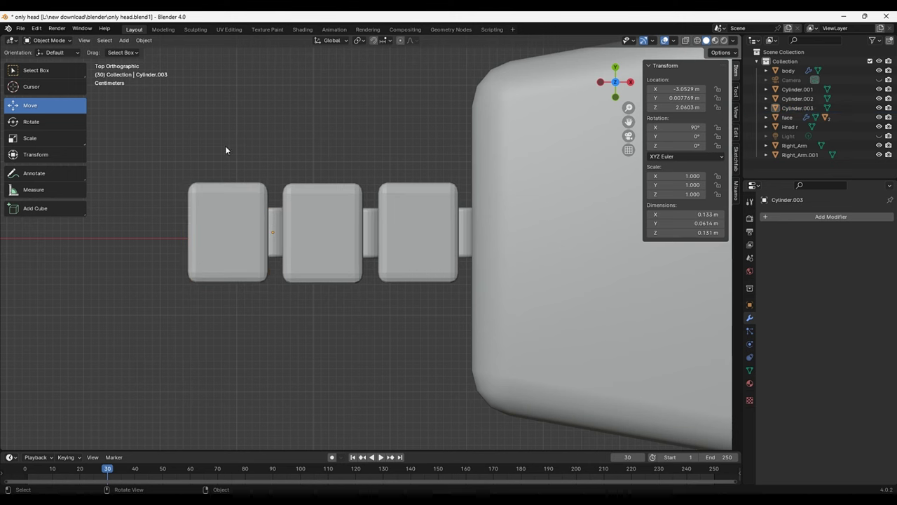
{"action": "left_click_drag", "start_coordinate": [225, 150], "coordinate": [441, 306]}
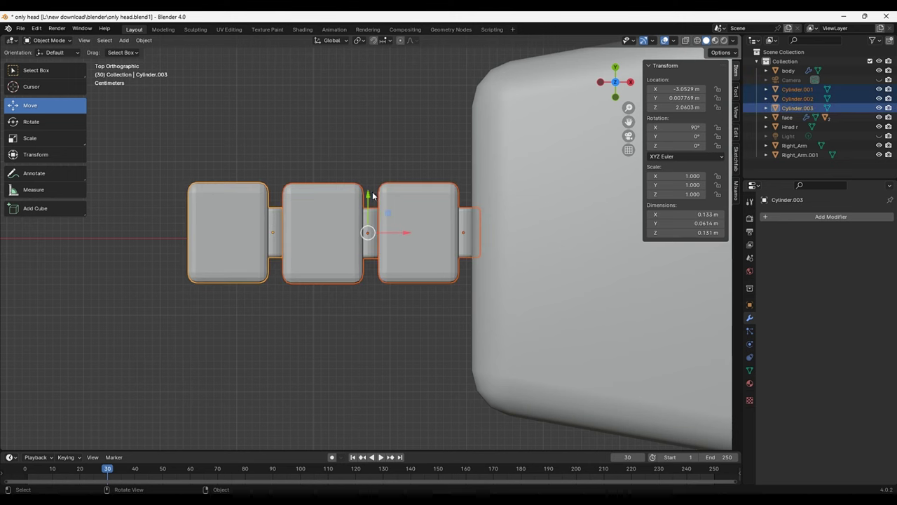
- Duplicate the segment row above the original, shrink it to 0.765 and shift it along X
{"action": "key", "text": "shift+d"}
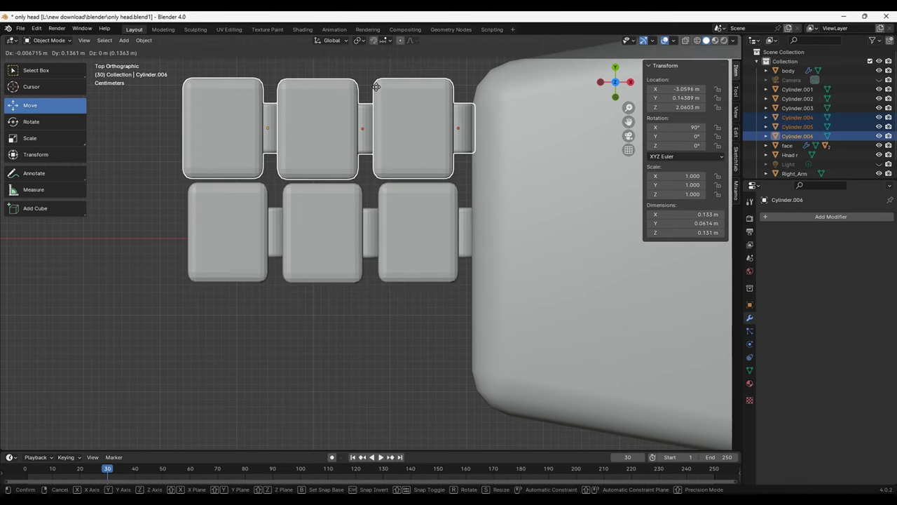
{"action": "left_click", "coordinate": [376, 86]}
{"action": "key", "text": "s"}
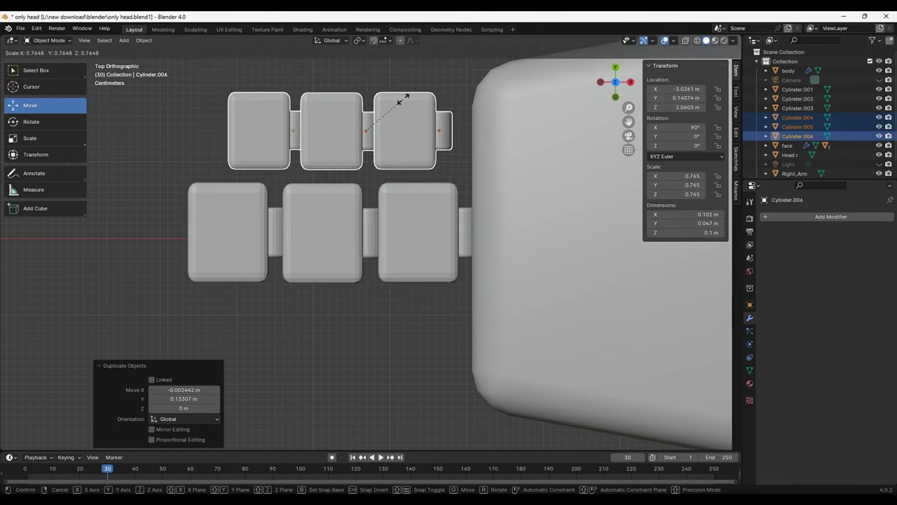
{"action": "left_click", "coordinate": [401, 98]}
{"action": "key", "text": "g"}
{"action": "key", "text": "x"}
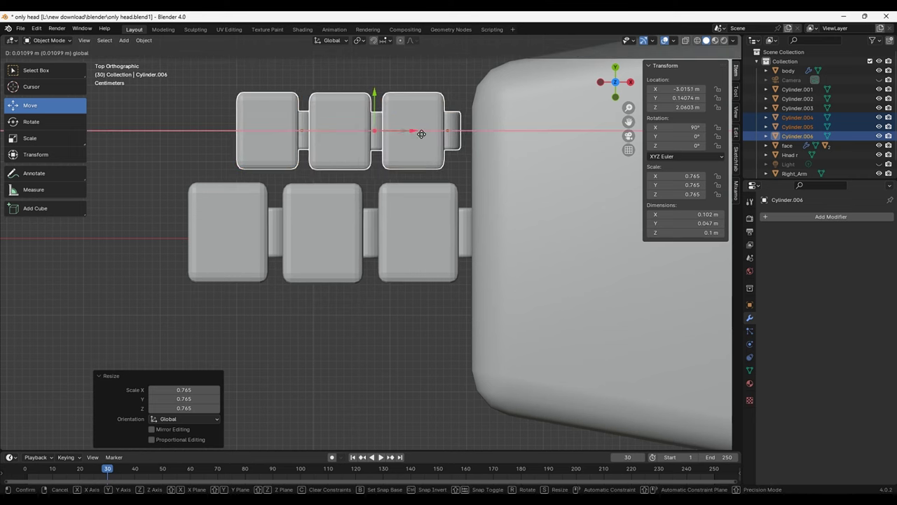
{"action": "left_click", "coordinate": [430, 132]}
- Copy the smaller row below the original, then select the three middle-row segments
{"action": "key", "text": "shift+d"}
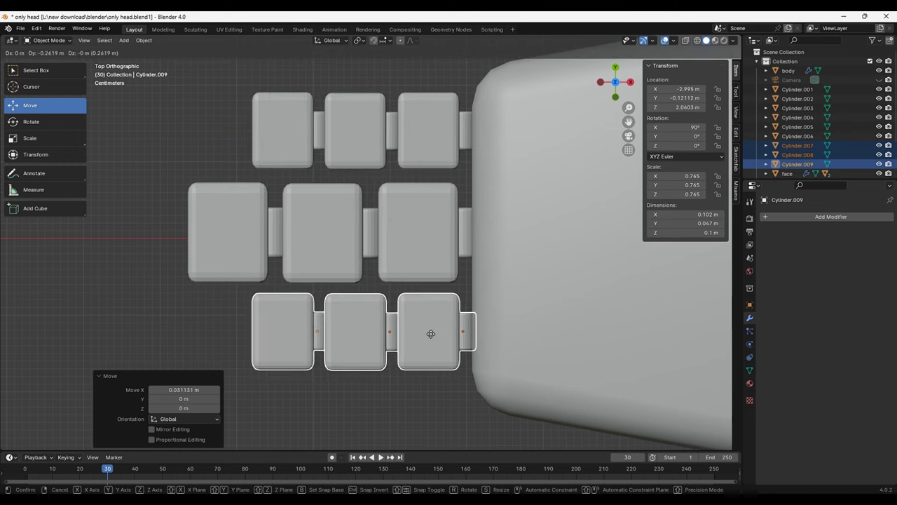
{"action": "left_click", "coordinate": [433, 334]}
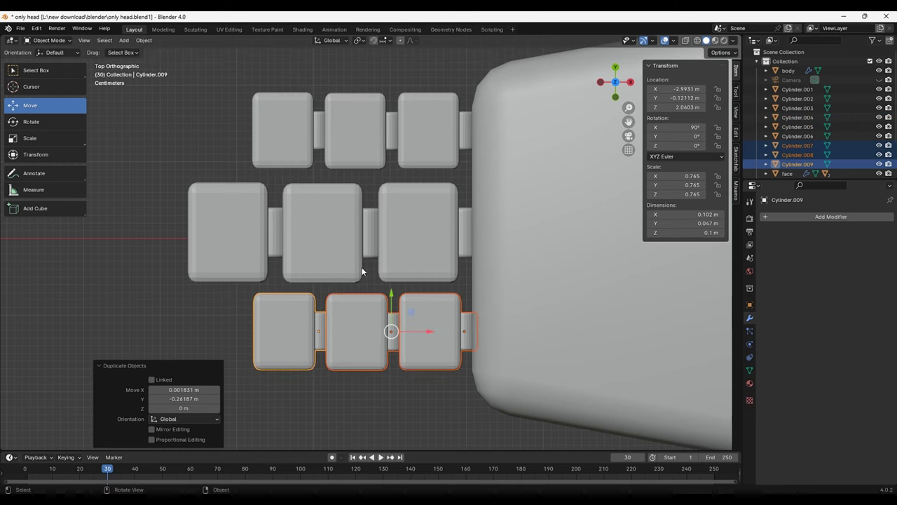
{"action": "left_click", "coordinate": [414, 216]}
{"action": "left_click", "coordinate": [357, 224], "text": "shift"}
{"action": "left_click", "coordinate": [251, 215], "text": "shift"}
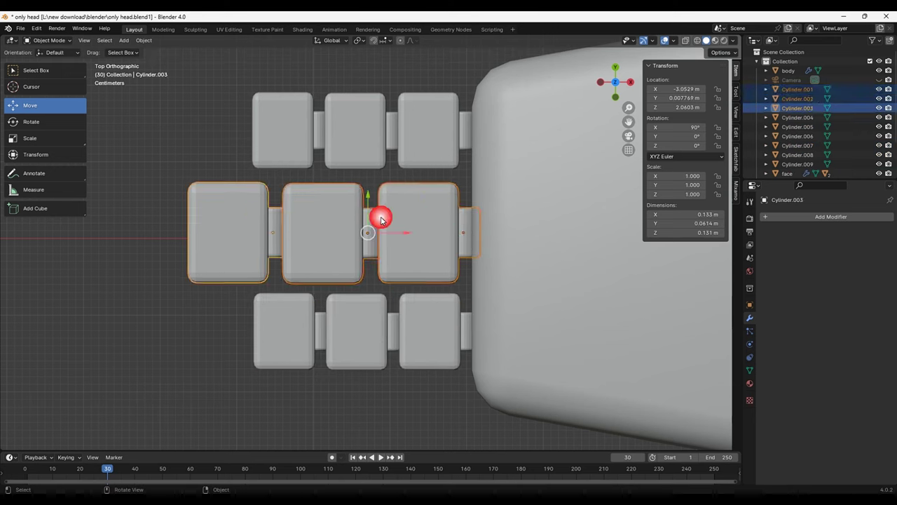
- Duplicate the middle-row segments and rotate the copies 90 degrees to stand vertically
{"action": "key", "text": "shift+d"}
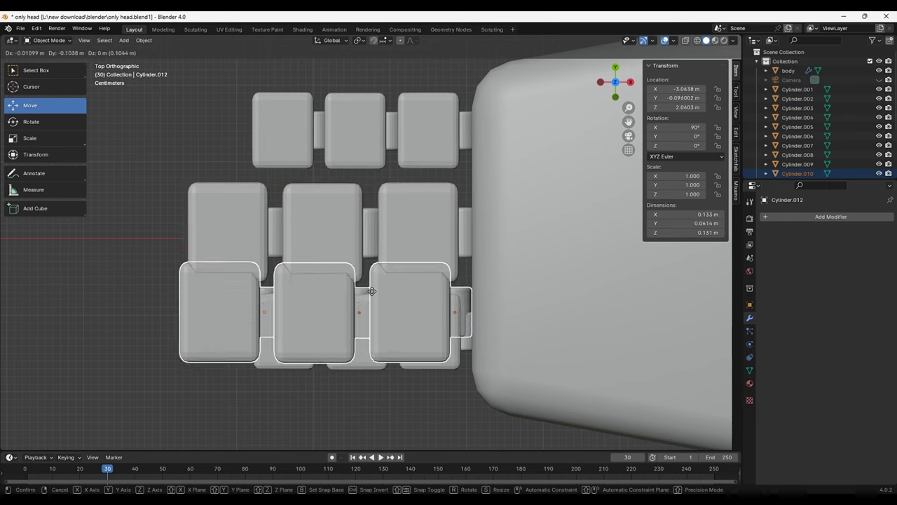
{"action": "left_click", "coordinate": [398, 375]}
{"action": "middle_click_drag", "start_coordinate": [514, 293], "coordinate": [481, 102], "text": "shift"}
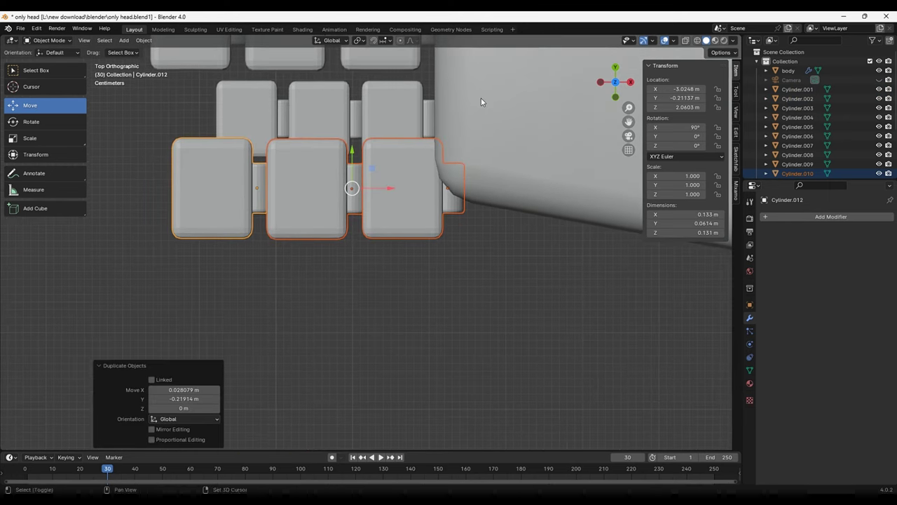
{"action": "left_click", "coordinate": [30, 121]}
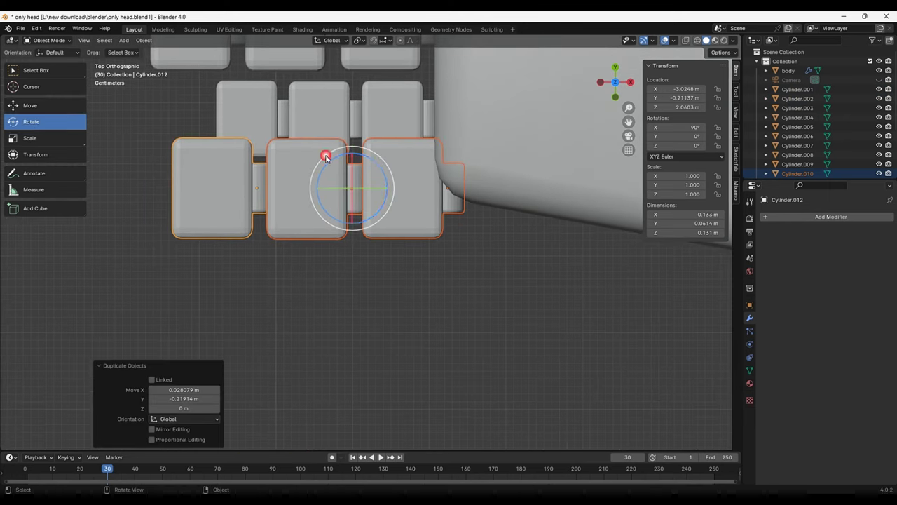
{"action": "mouse_move", "coordinate": [376, 164]}
{"action": "left_mouse_down"}
{"action": "mouse_move", "coordinate": [310, 143]}
{"action": "mouse_move", "coordinate": [241, 222]}
{"action": "left_mouse_up"}
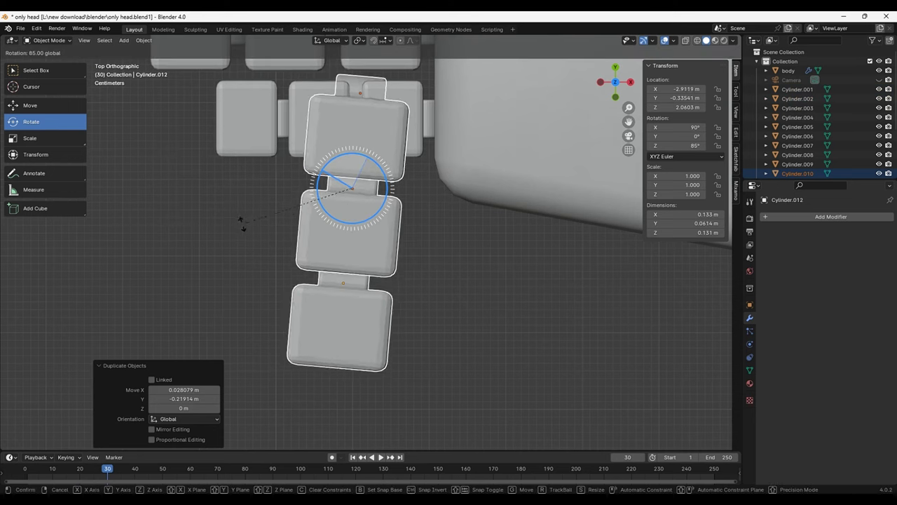
{"action": "left_click_drag", "start_coordinate": [241, 223], "coordinate": [257, 226], "text": "ctrl"}
- Move the vertical thumb segments (Cylinder.010–.012) into place under the palm block
{"action": "left_click", "coordinate": [47, 107]}
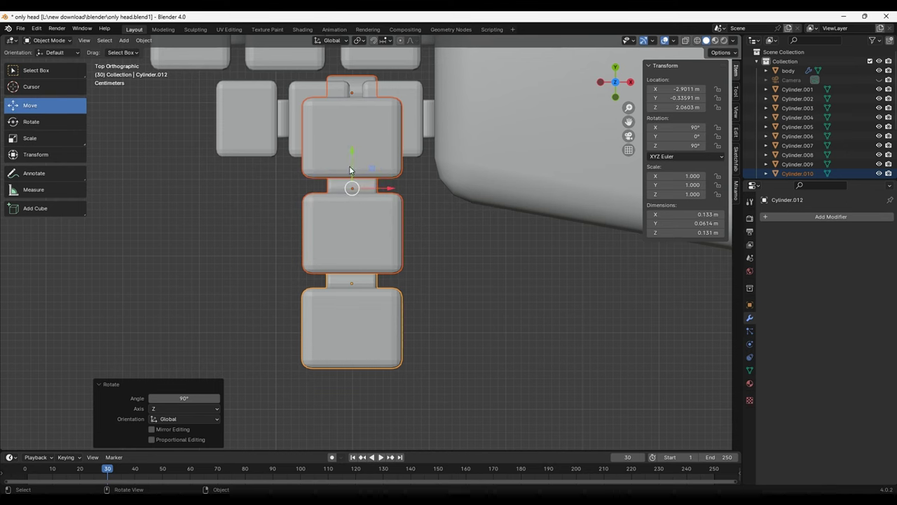
{"action": "left_click_drag", "start_coordinate": [351, 171], "coordinate": [627, 275]}
{"action": "left_click_drag", "start_coordinate": [389, 284], "coordinate": [555, 285]}
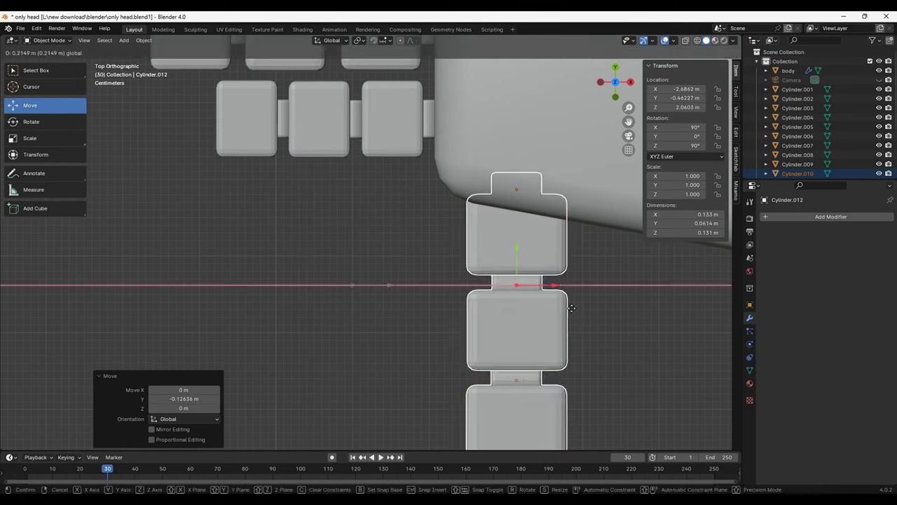
{"action": "key", "text": "space"}
{"action": "left_click_drag", "start_coordinate": [403, 289], "coordinate": [182, 251]}
{"action": "mouse_move", "coordinate": [375, 285]}
{"action": "middle_mouse_down", "text": "shift"}
{"action": "mouse_move", "coordinate": [159, 216]}
{"action": "mouse_move", "coordinate": [77, 223]}
{"action": "middle_mouse_up", "text": "shift"}
{"action": "left_click", "coordinate": [379, 458]}
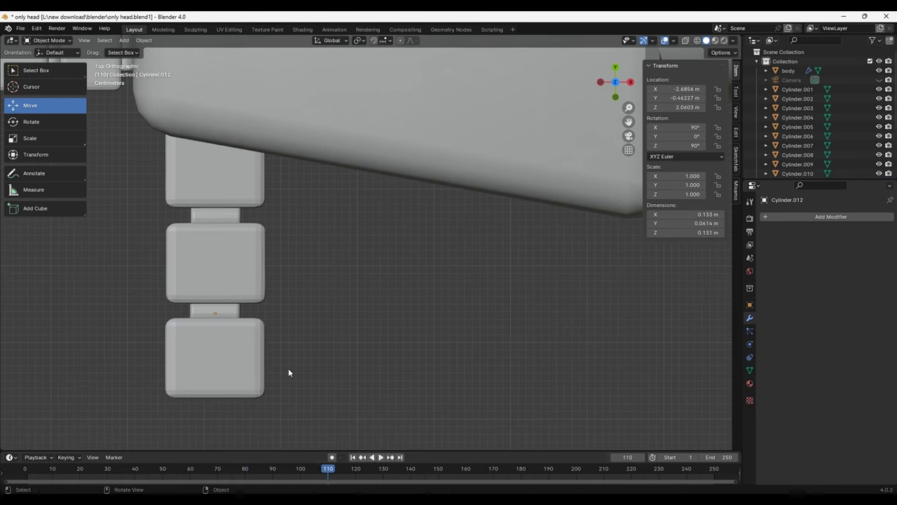
{"action": "mouse_move", "coordinate": [306, 373]}
{"action": "left_mouse_down"}
{"action": "mouse_move", "coordinate": [178, 182]}
{"action": "mouse_move", "coordinate": [449, 243]}
{"action": "left_mouse_up"}
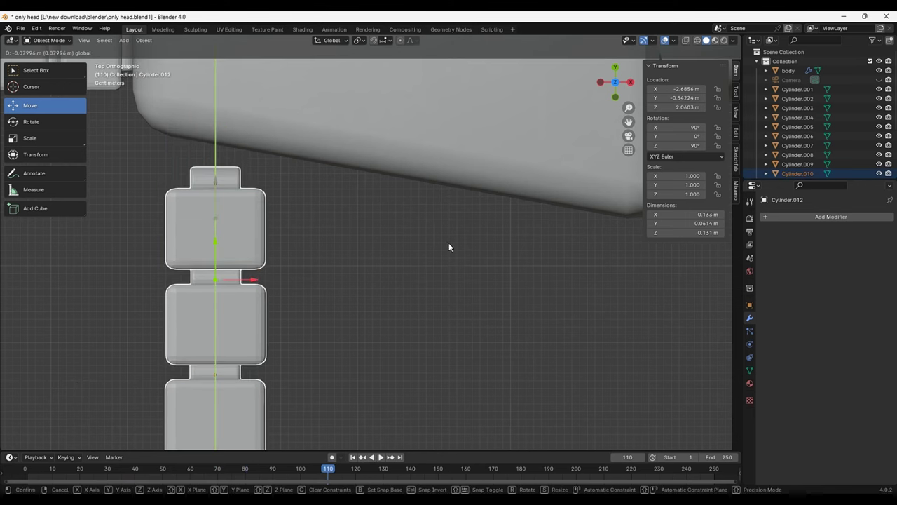
{"action": "left_click_drag", "start_coordinate": [248, 284], "coordinate": [489, 284]}
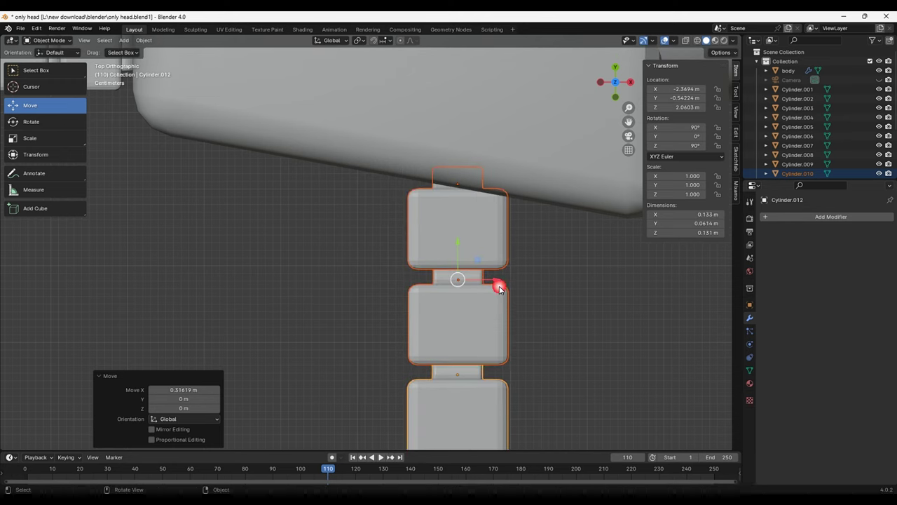
{"action": "scroll", "coordinate": [519, 303], "scroll_direction": "down", "scroll_amount": 5}
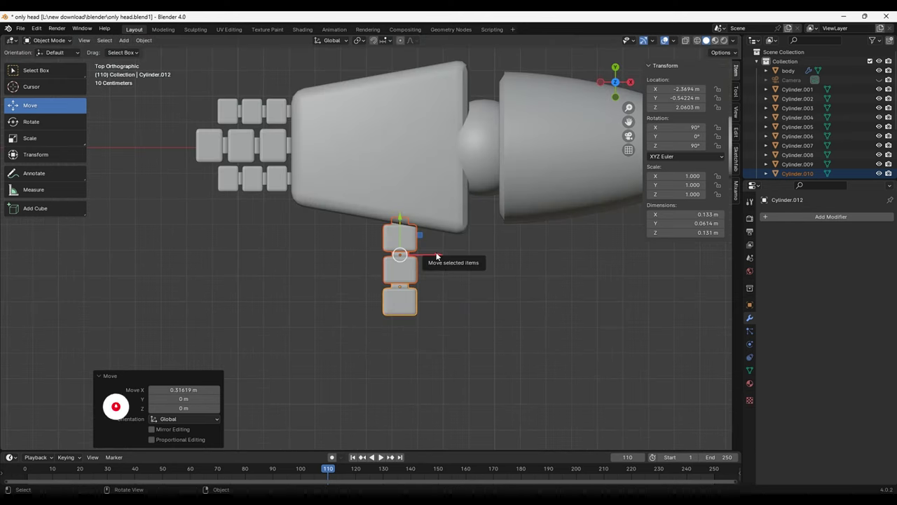
{"action": "left_click_drag", "start_coordinate": [437, 256], "coordinate": [402, 257]}
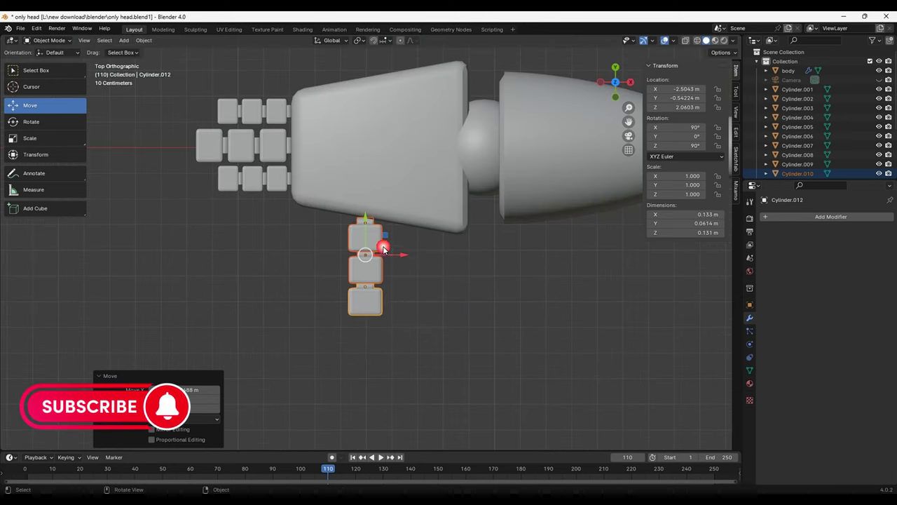
{"action": "left_click_drag", "start_coordinate": [370, 218], "coordinate": [371, 216]}
{"action": "left_click", "coordinate": [515, 315]}
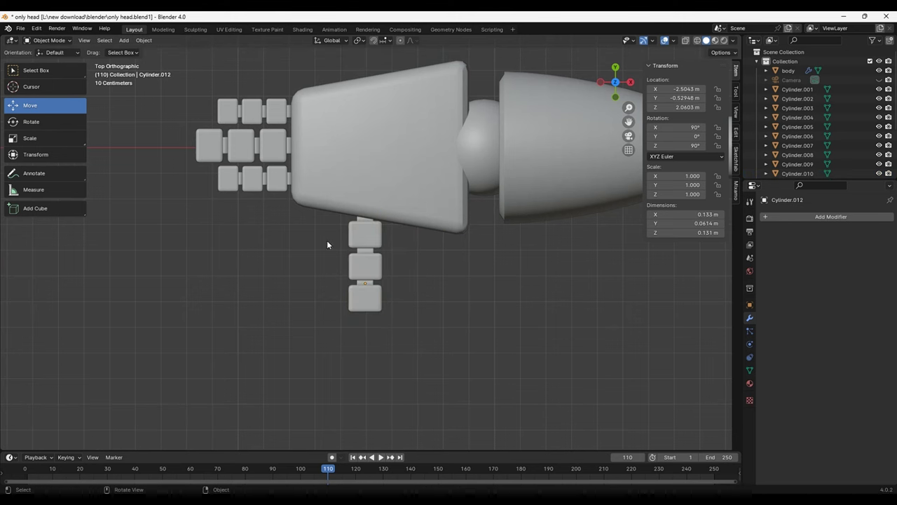
- Enlarge the thumb's three segments to 1.328 times their size from the top view
{"action": "mouse_move", "coordinate": [471, 340]}
{"action": "middle_mouse_down"}
{"action": "mouse_move", "coordinate": [642, 270]}
{"action": "mouse_move", "coordinate": [597, 200]}
{"action": "mouse_move", "coordinate": [432, 176]}
{"action": "mouse_move", "coordinate": [557, 250]}
{"action": "mouse_move", "coordinate": [571, 286]}
{"action": "mouse_move", "coordinate": [515, 201]}
{"action": "mouse_move", "coordinate": [522, 155]}
{"action": "mouse_move", "coordinate": [515, 190]}
{"action": "mouse_move", "coordinate": [524, 337]}
{"action": "middle_mouse_up"}
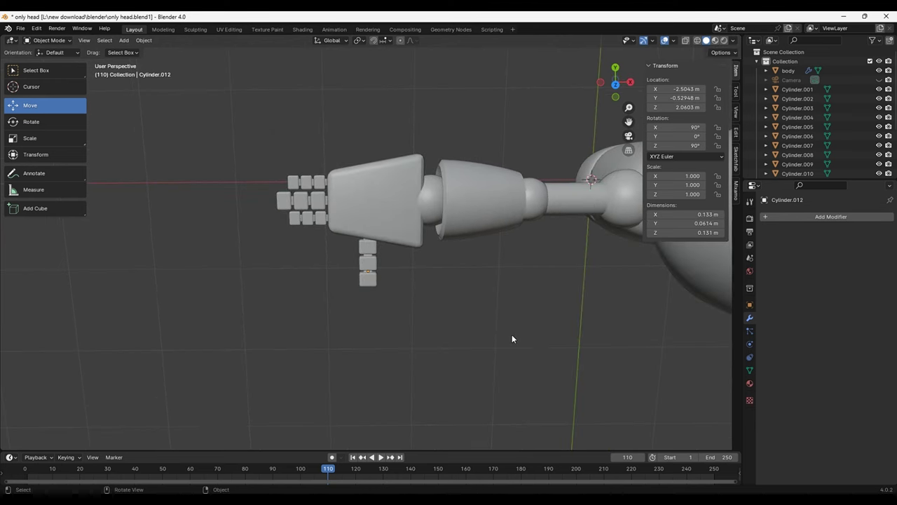
{"action": "key", "text": "KP_7"}
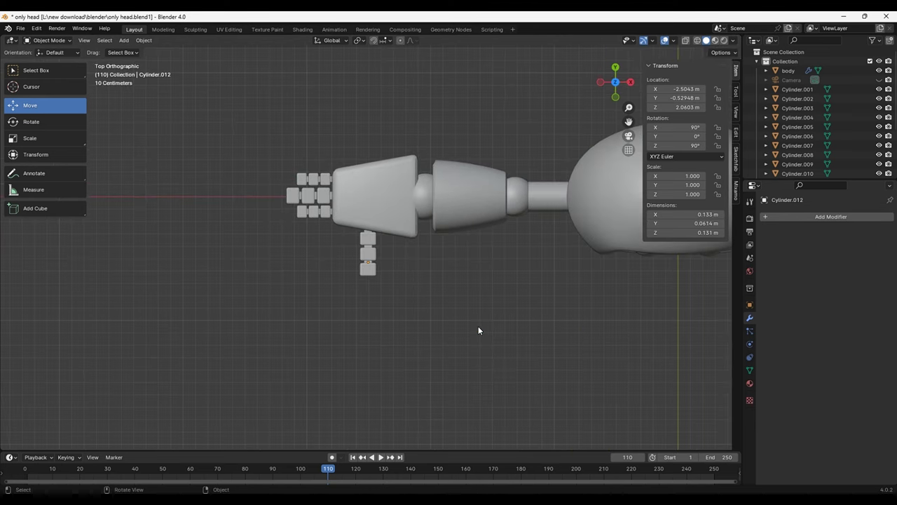
{"action": "scroll", "coordinate": [316, 306], "scroll_direction": "up", "scroll_amount": 6}
{"action": "key", "text": "shift+b"}
{"action": "left_click_drag", "start_coordinate": [436, 372], "coordinate": [337, 220]}
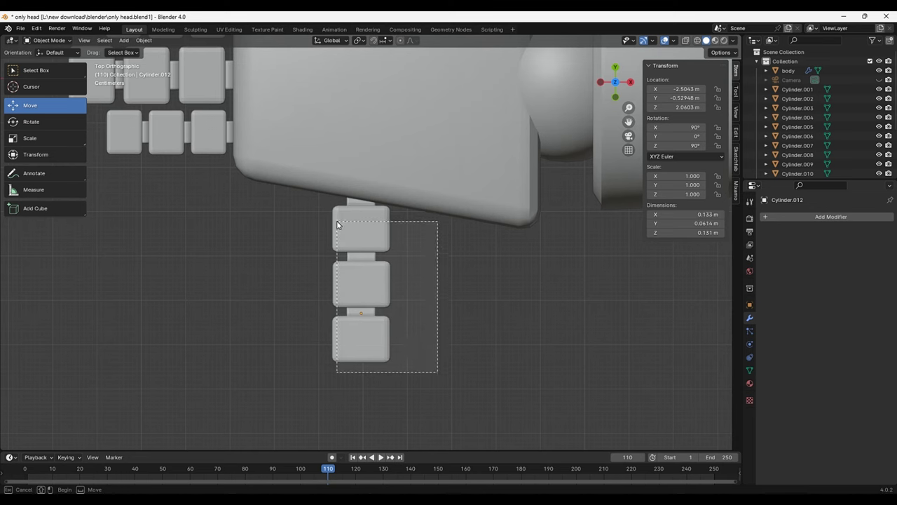
{"action": "key", "text": "s"}
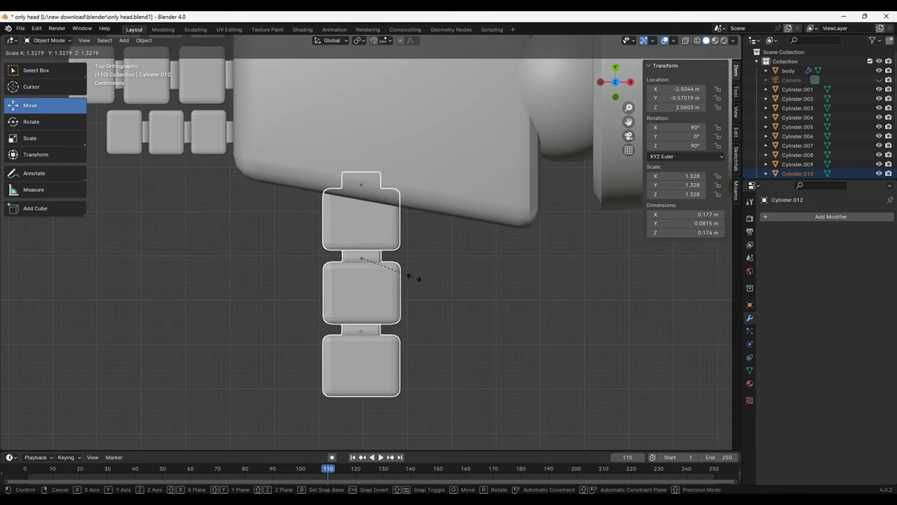
{"action": "key", "text": "Return"}
{"action": "left_click", "coordinate": [215, 285]}
- Scale the nine finger segments by 1.182 and nudge them slightly left and down toward the palm
{"action": "mouse_move", "coordinate": [348, 267]}
{"action": "middle_mouse_down"}
{"action": "mouse_move", "coordinate": [381, 296]}
{"action": "mouse_move", "coordinate": [343, 284]}
{"action": "mouse_move", "coordinate": [327, 392]}
{"action": "middle_mouse_up"}
{"action": "key", "text": "KP_7"}
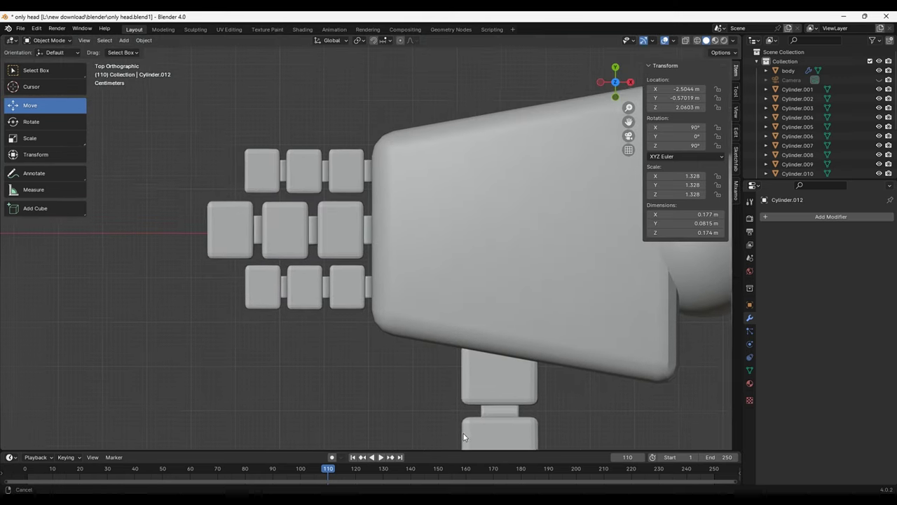
{"action": "left_click_drag", "start_coordinate": [351, 313], "coordinate": [218, 112]}
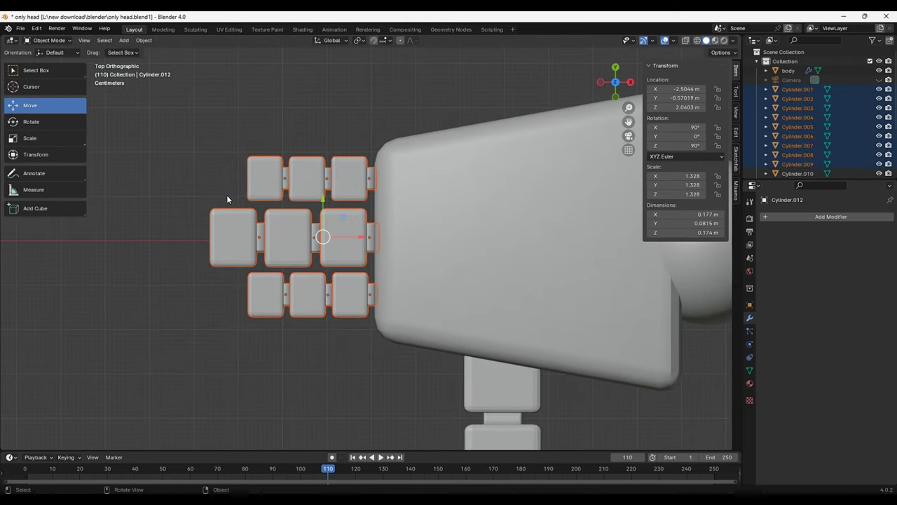
{"action": "key", "text": "s"}
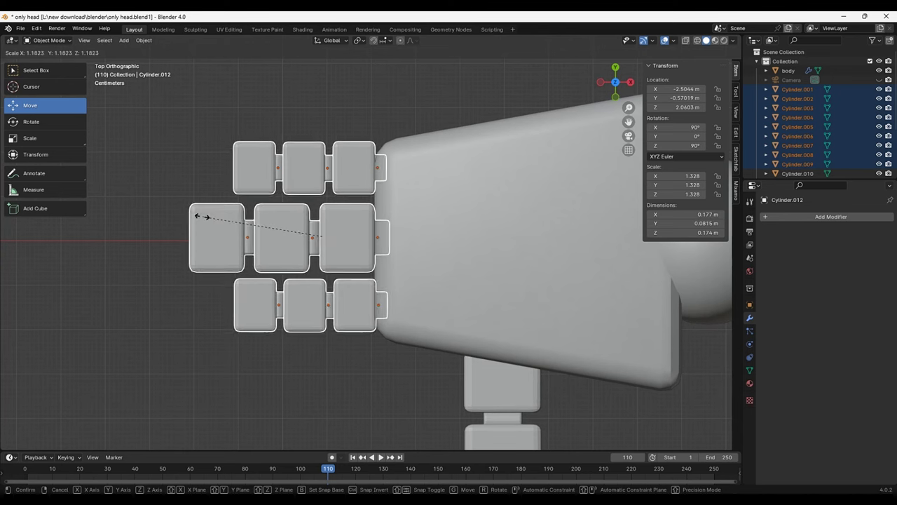
{"action": "left_click", "coordinate": [175, 176]}
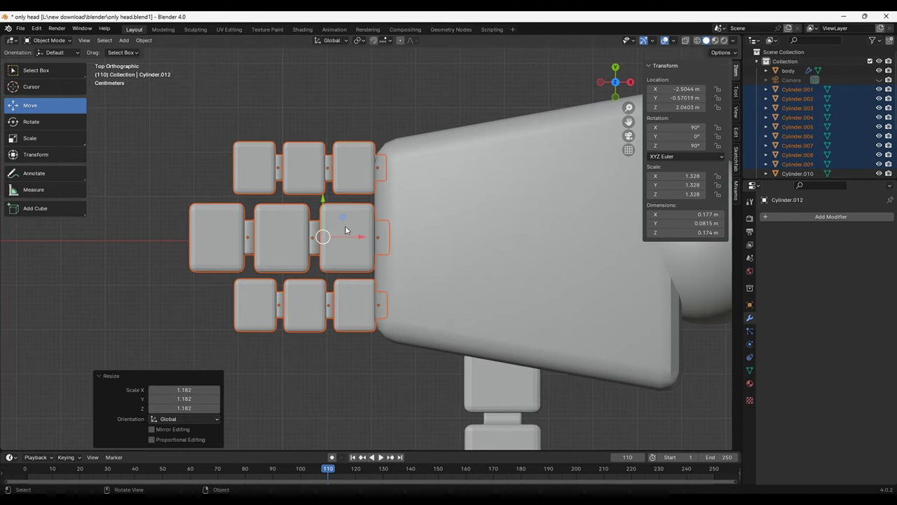
{"action": "left_click_drag", "start_coordinate": [359, 239], "coordinate": [350, 239]}
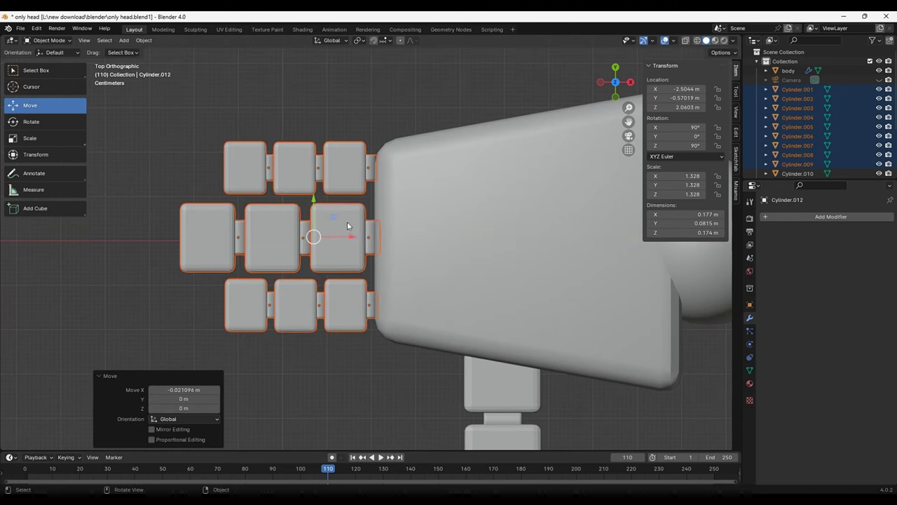
{"action": "left_click_drag", "start_coordinate": [313, 207], "coordinate": [314, 210]}
- Orbit out to see the whole robot in perspective and deselect the hand
{"action": "scroll", "coordinate": [454, 266], "scroll_direction": "down", "scroll_amount": 4}
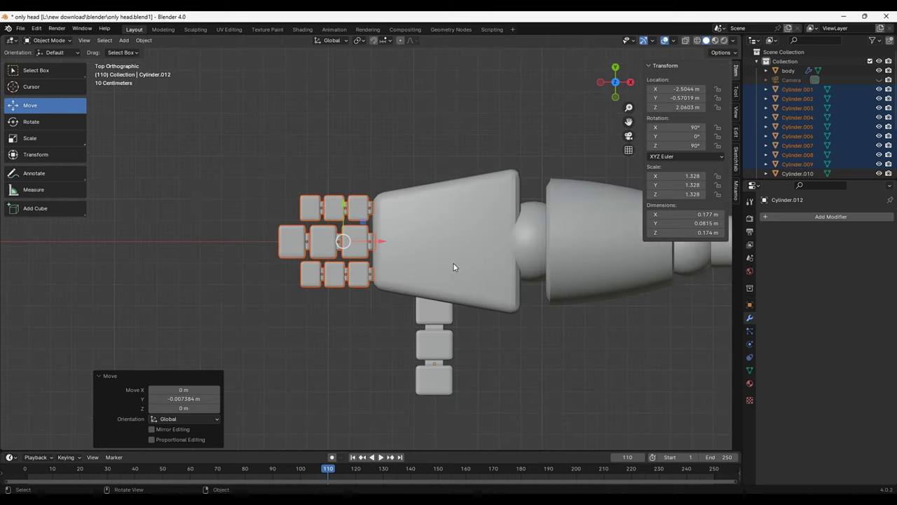
{"action": "mouse_move", "coordinate": [596, 339]}
{"action": "middle_mouse_down"}
{"action": "mouse_move", "coordinate": [469, 307]}
{"action": "mouse_move", "coordinate": [584, 253]}
{"action": "mouse_move", "coordinate": [502, 281]}
{"action": "mouse_move", "coordinate": [501, 295]}
{"action": "mouse_move", "coordinate": [464, 300]}
{"action": "middle_mouse_up"}
{"action": "left_click", "coordinate": [511, 313]}
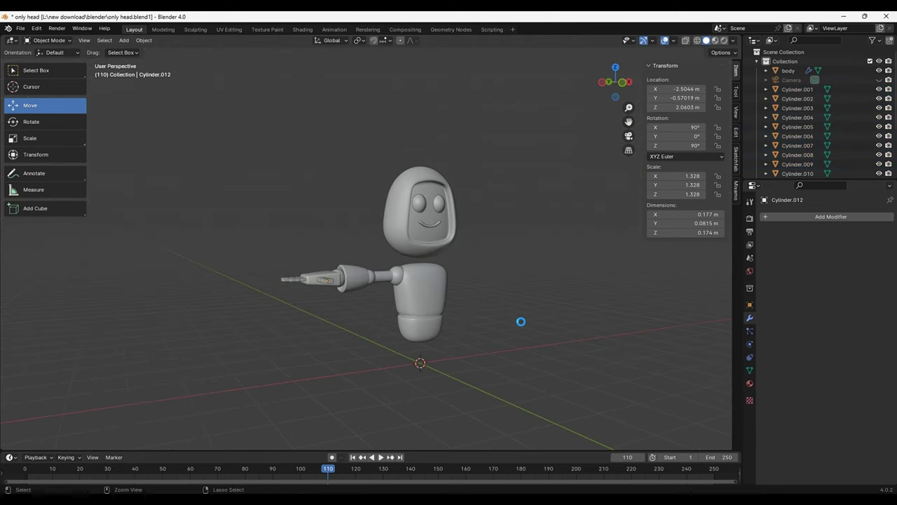
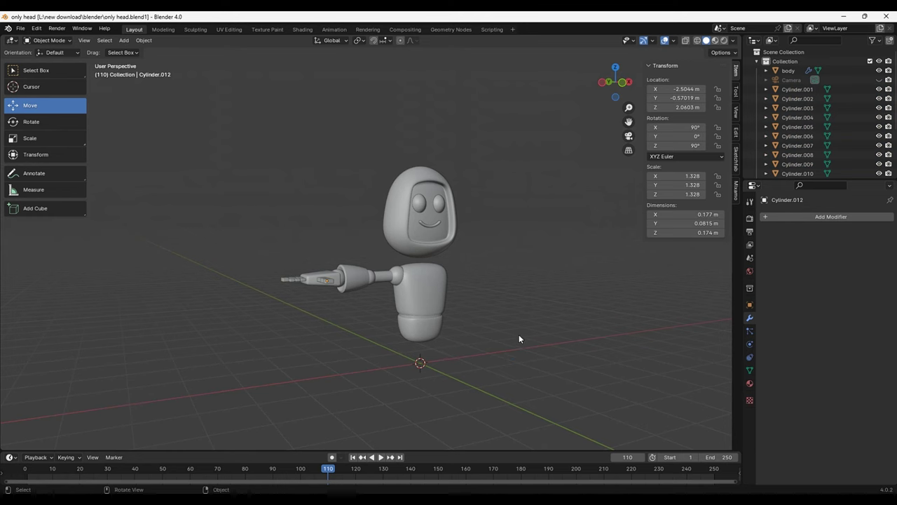
- In top view, box-select the finger pieces and apply their scale
{"action": "middle_click_drag", "start_coordinate": [519, 334], "coordinate": [506, 363]}
{"action": "scroll", "coordinate": [485, 384], "scroll_direction": "up", "scroll_amount": 5}
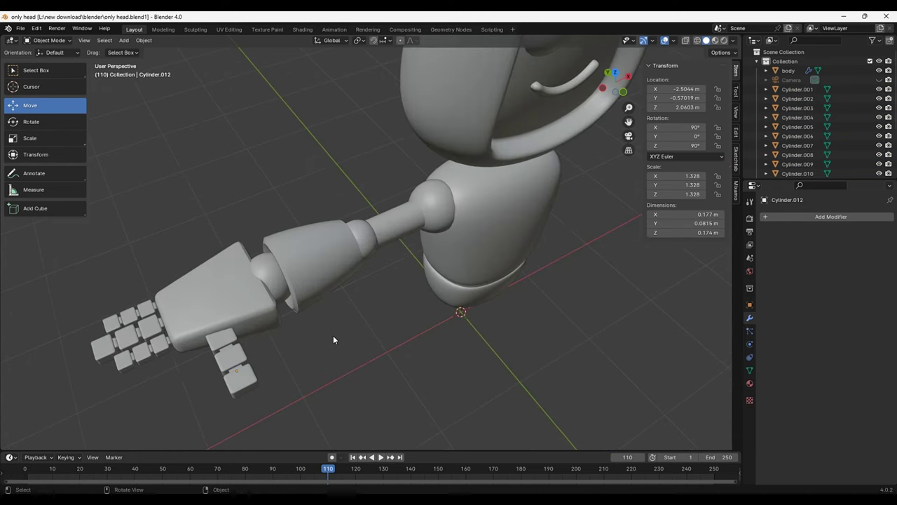
{"action": "key", "text": "KP_7"}
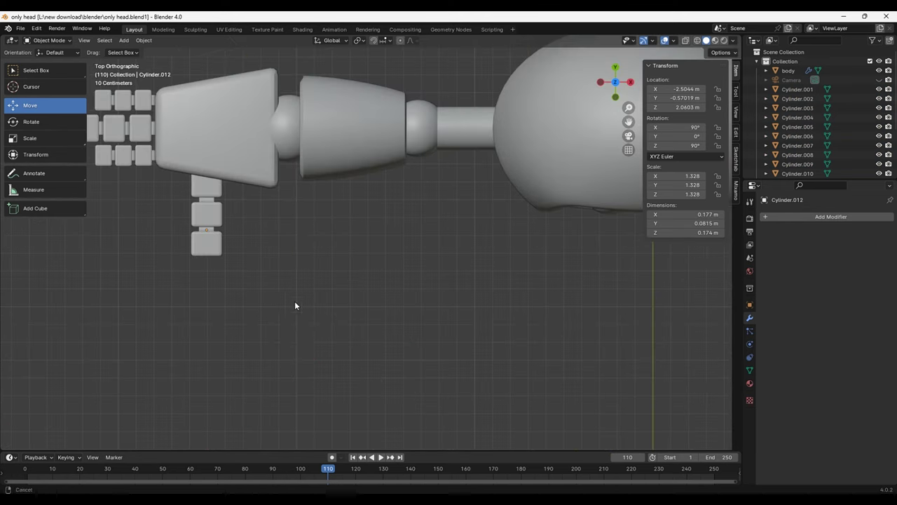
{"action": "mouse_move", "coordinate": [368, 399]}
{"action": "left_mouse_down"}
{"action": "mouse_move", "coordinate": [280, 299]}
{"action": "mouse_move", "coordinate": [204, 159]}
{"action": "left_mouse_up"}
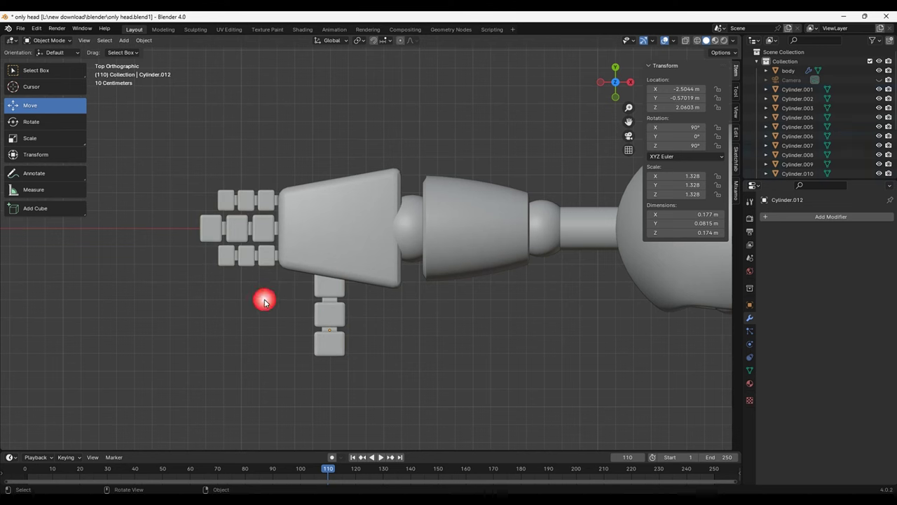
{"action": "left_click_drag", "start_coordinate": [290, 284], "coordinate": [351, 364], "text": "shift"}
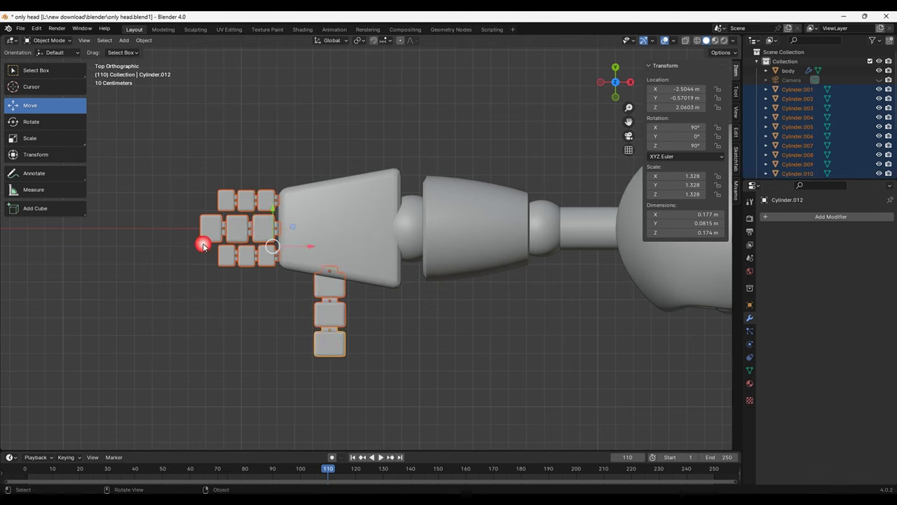
{"action": "left_click", "coordinate": [144, 40]}
{"action": "mouse_move", "coordinate": [155, 89]}
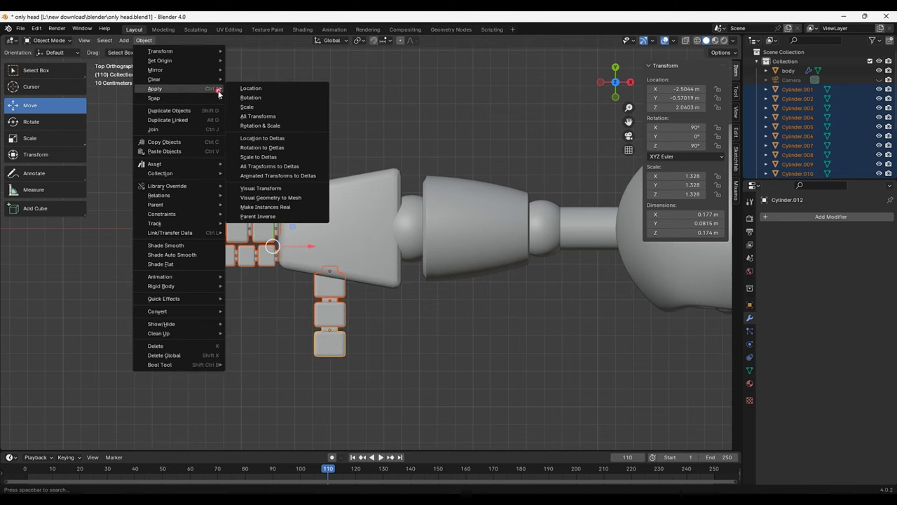
{"action": "left_click", "coordinate": [265, 107]}
{"action": "left_click", "coordinate": [403, 362]}
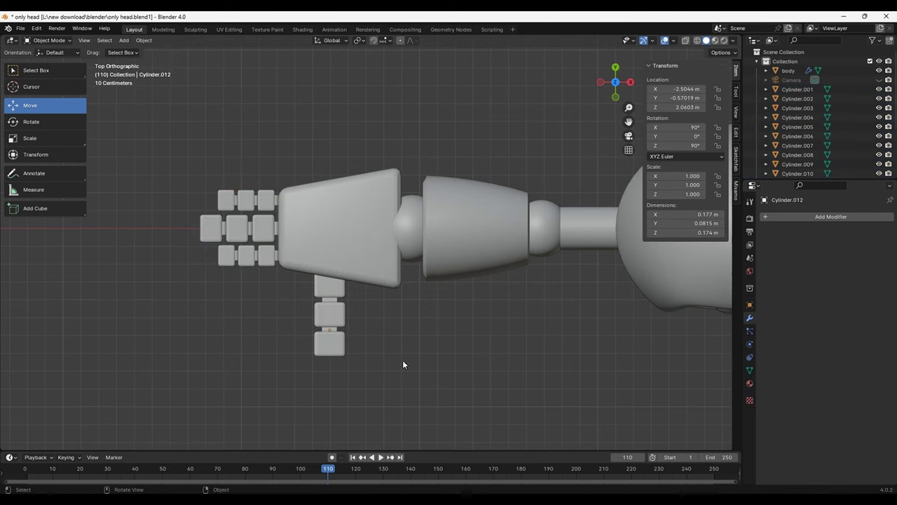
- Delete the top thumb segment, then move the other two nearer the palm along Y and enlarge them slightly
{"action": "left_click", "coordinate": [340, 291]}
{"action": "key", "text": "Delete"}
{"action": "left_click_drag", "start_coordinate": [359, 407], "coordinate": [276, 303]}
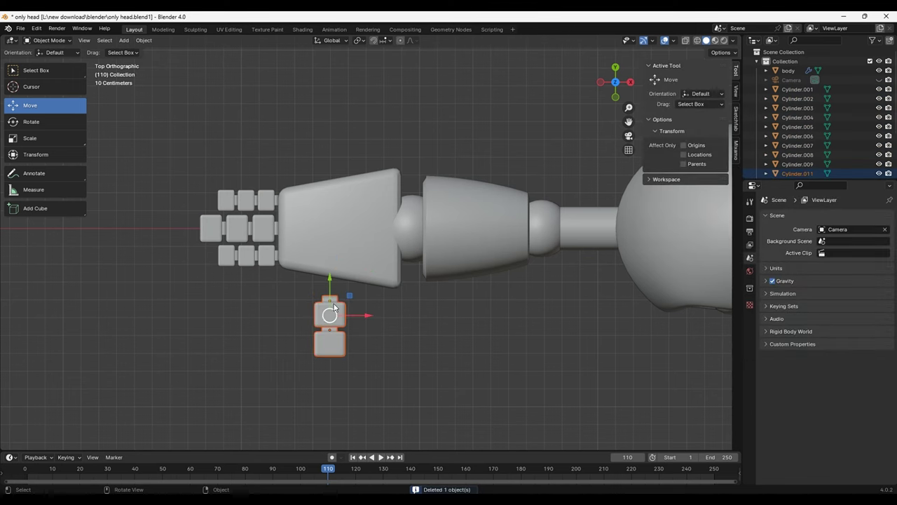
{"action": "key", "text": "g"}
{"action": "key", "text": "y"}
{"action": "left_click", "coordinate": [335, 265]}
{"action": "key", "text": "s"}
{"action": "left_click", "coordinate": [335, 261]}
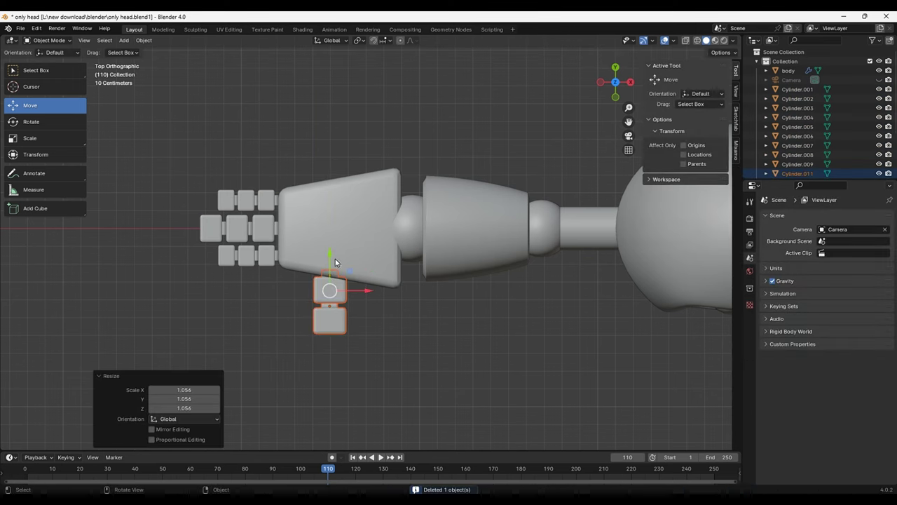
{"action": "left_click", "coordinate": [411, 355]}
{"action": "mouse_move", "coordinate": [411, 355]}
{"action": "middle_mouse_down"}
{"action": "mouse_move", "coordinate": [456, 231]}
{"action": "mouse_move", "coordinate": [577, 269]}
{"action": "mouse_move", "coordinate": [577, 286]}
{"action": "mouse_move", "coordinate": [371, 255]}
{"action": "mouse_move", "coordinate": [581, 344]}
{"action": "mouse_move", "coordinate": [466, 234]}
{"action": "middle_mouse_up"}
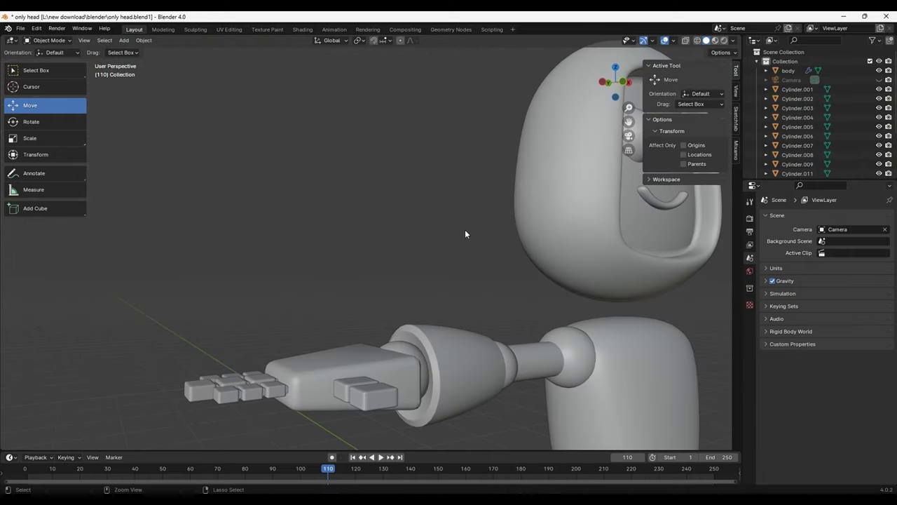
- Assign the Main Color material to the robot body, viewed in Material Preview
{"action": "left_click", "coordinate": [576, 345]}
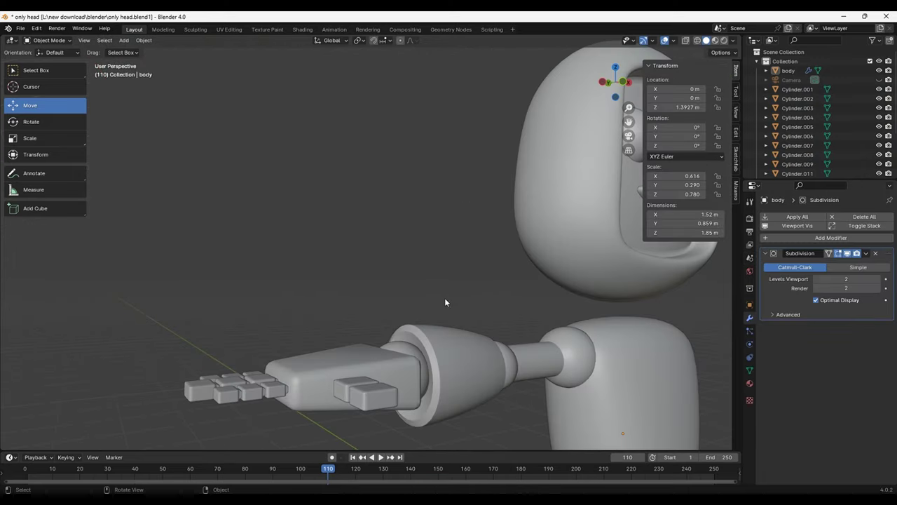
{"action": "left_click", "coordinate": [645, 371]}
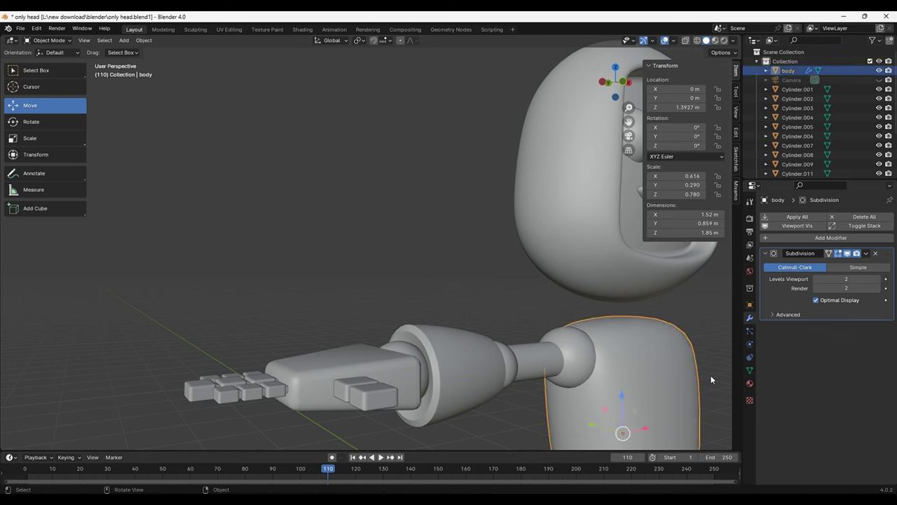
{"action": "left_click", "coordinate": [750, 384]}
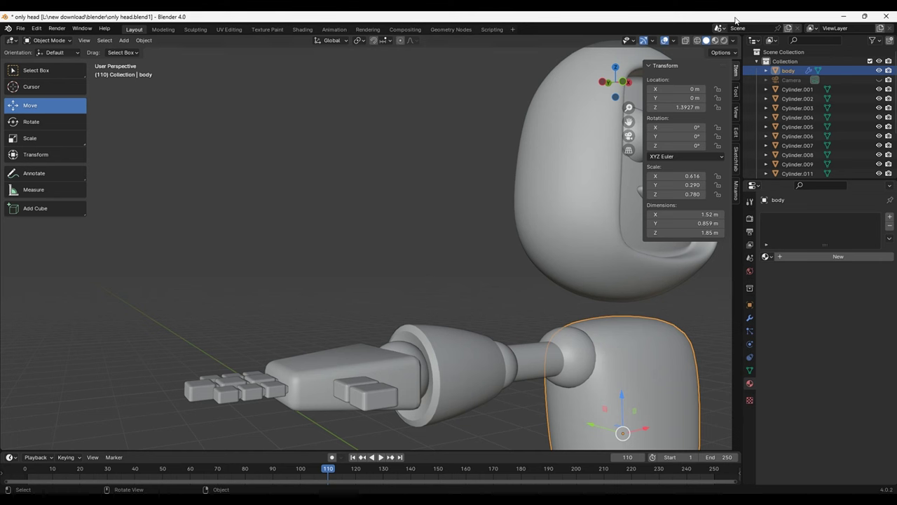
{"action": "left_click", "coordinate": [715, 41]}
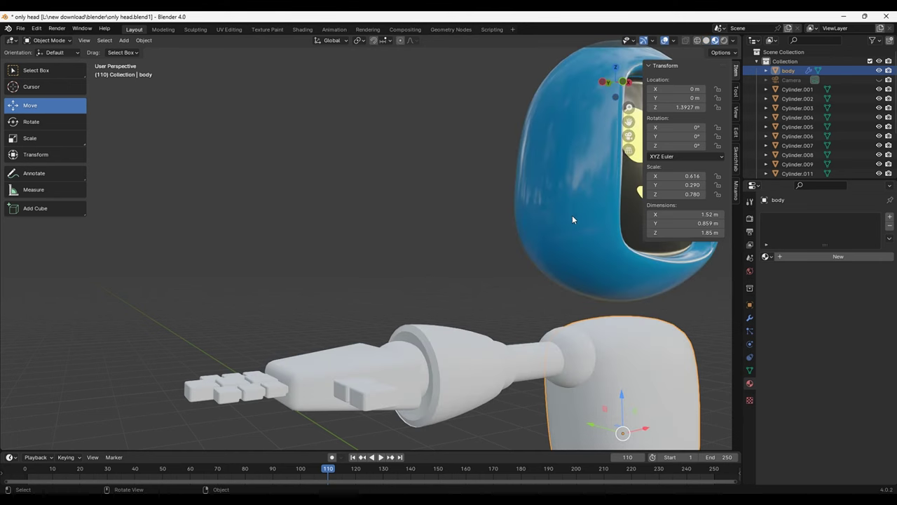
{"action": "left_click", "coordinate": [768, 256]}
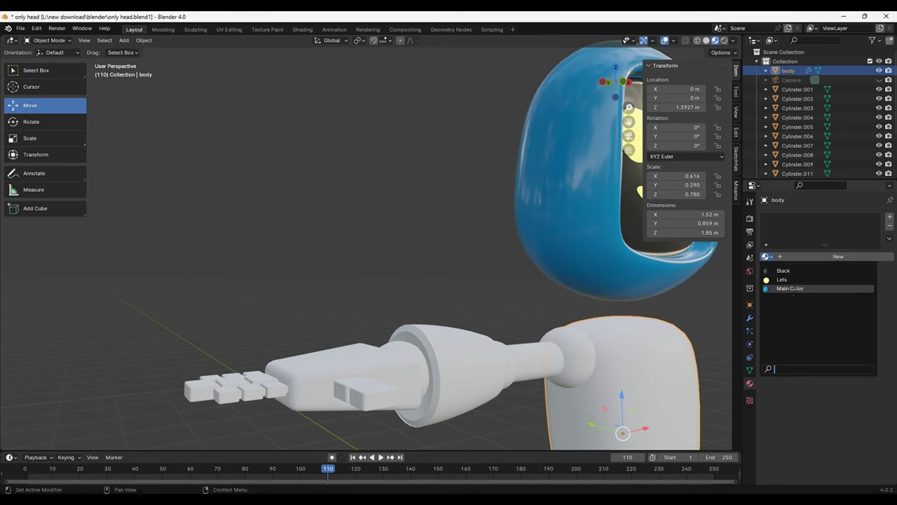
{"action": "left_click", "coordinate": [791, 288]}
- Orbit around the blue body, then reselect it and add a second material slot
{"action": "scroll", "coordinate": [592, 288], "scroll_direction": "down", "scroll_amount": 3}
{"action": "scroll", "coordinate": [593, 287], "scroll_direction": "up", "scroll_amount": 3}
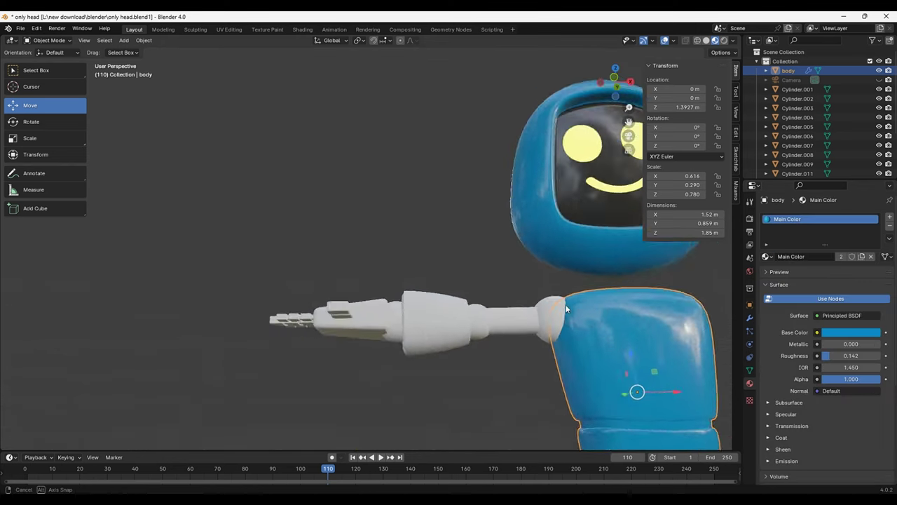
{"action": "middle_click_drag", "start_coordinate": [592, 288], "coordinate": [618, 355]}
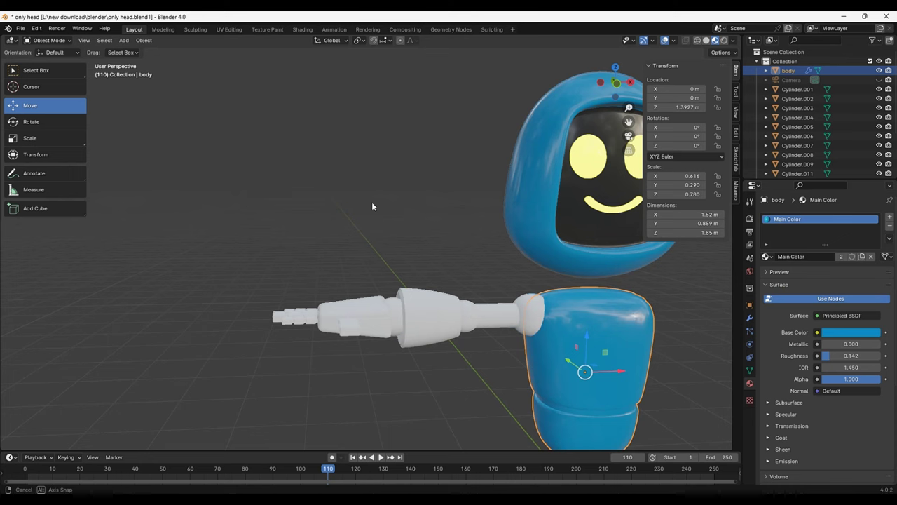
{"action": "scroll", "coordinate": [420, 217], "scroll_direction": "down", "scroll_amount": 4}
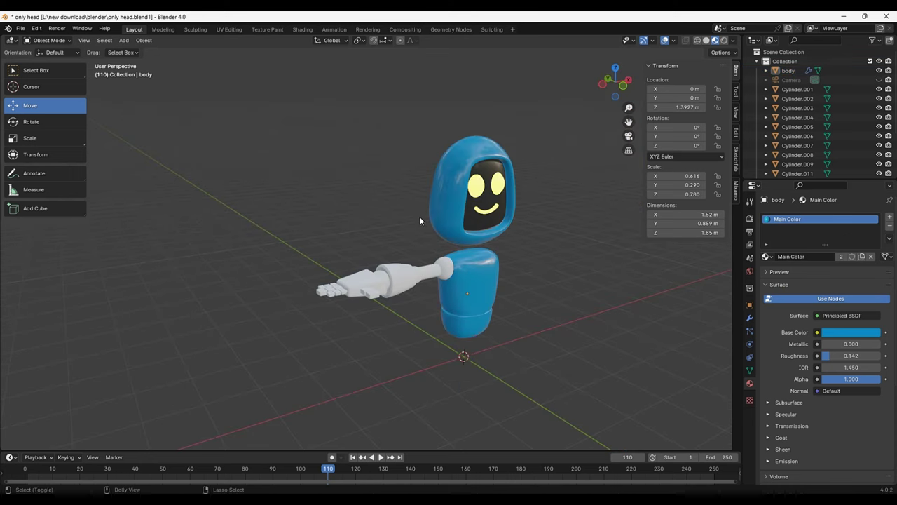
{"action": "scroll", "coordinate": [484, 329], "scroll_direction": "up", "scroll_amount": 5}
{"action": "mouse_move", "coordinate": [538, 320]}
{"action": "middle_mouse_down"}
{"action": "mouse_move", "coordinate": [628, 372]}
{"action": "mouse_move", "coordinate": [488, 283]}
{"action": "middle_mouse_up"}
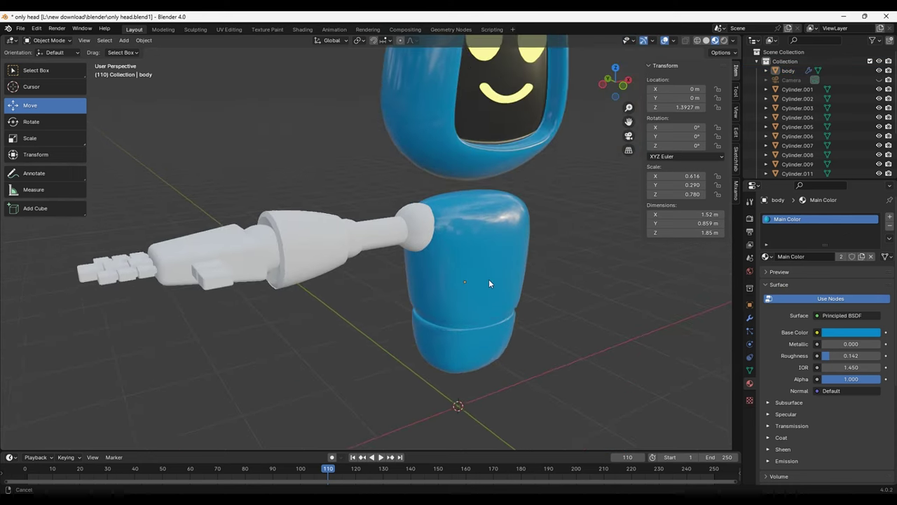
{"action": "scroll", "coordinate": [465, 262], "scroll_direction": "up", "scroll_amount": 3}
{"action": "scroll", "coordinate": [697, 376], "scroll_direction": "down", "scroll_amount": 4}
{"action": "mouse_move", "coordinate": [592, 368]}
{"action": "middle_mouse_down"}
{"action": "mouse_move", "coordinate": [371, 325]}
{"action": "mouse_move", "coordinate": [405, 319]}
{"action": "middle_mouse_up"}
{"action": "scroll", "coordinate": [419, 400], "scroll_direction": "up", "scroll_amount": 3}
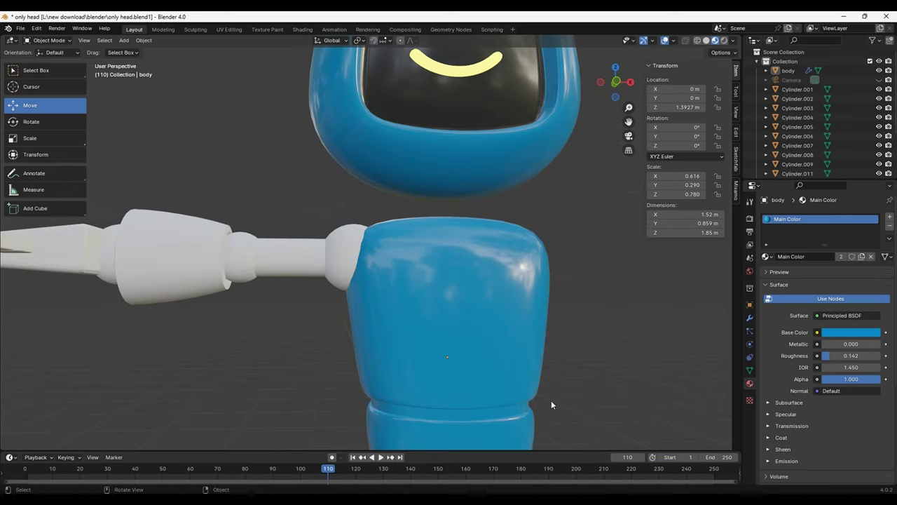
{"action": "left_click", "coordinate": [468, 316]}
{"action": "left_click", "coordinate": [889, 217]}
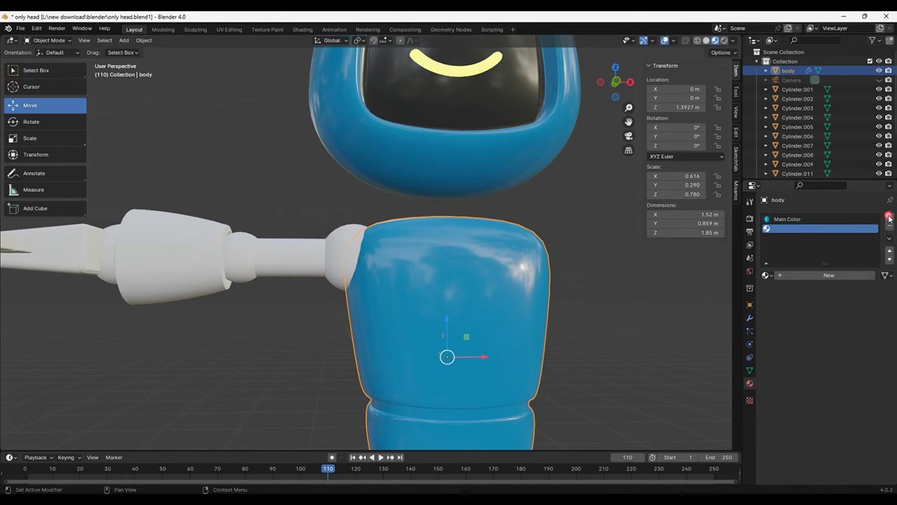
- Put the Black material into the body's new second slot
{"action": "left_click", "coordinate": [768, 275]}
{"action": "left_click", "coordinate": [778, 291]}
{"action": "left_click", "coordinate": [627, 314]}
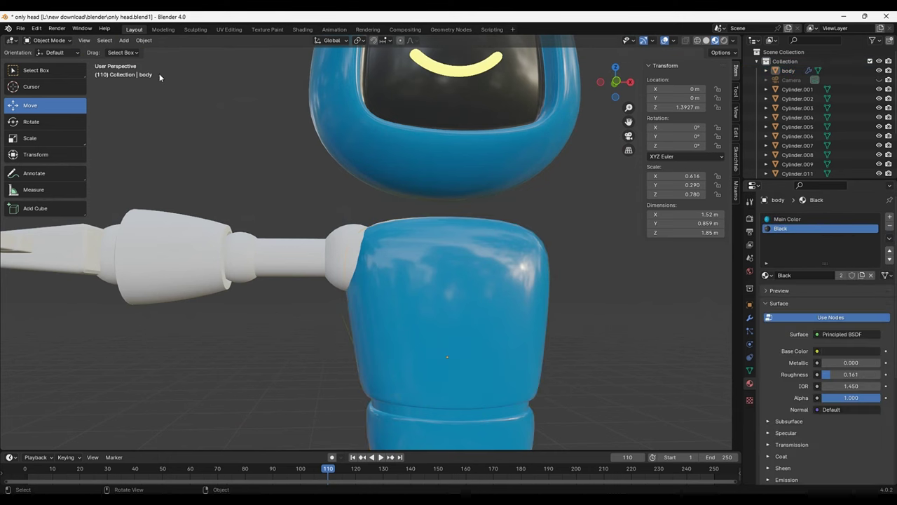
- In Edit Mode, select the waist-groove face band and assign Black to it
{"action": "left_click", "coordinate": [47, 40]}
{"action": "left_click", "coordinate": [49, 61]}
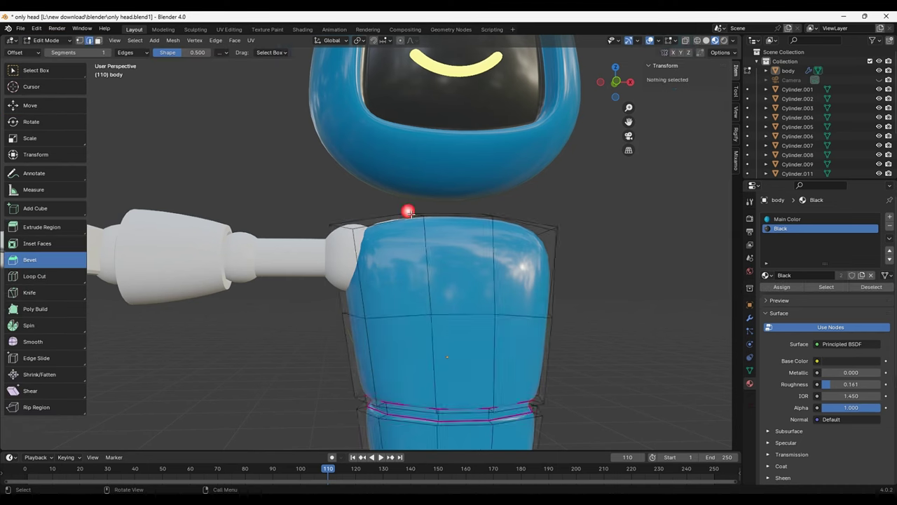
{"action": "scroll", "coordinate": [484, 312], "scroll_direction": "up", "scroll_amount": 3}
{"action": "mouse_move", "coordinate": [484, 312]}
{"action": "middle_mouse_down", "text": "shift"}
{"action": "mouse_move", "coordinate": [465, 167]}
{"action": "mouse_move", "coordinate": [444, 139]}
{"action": "middle_mouse_up", "text": "shift"}
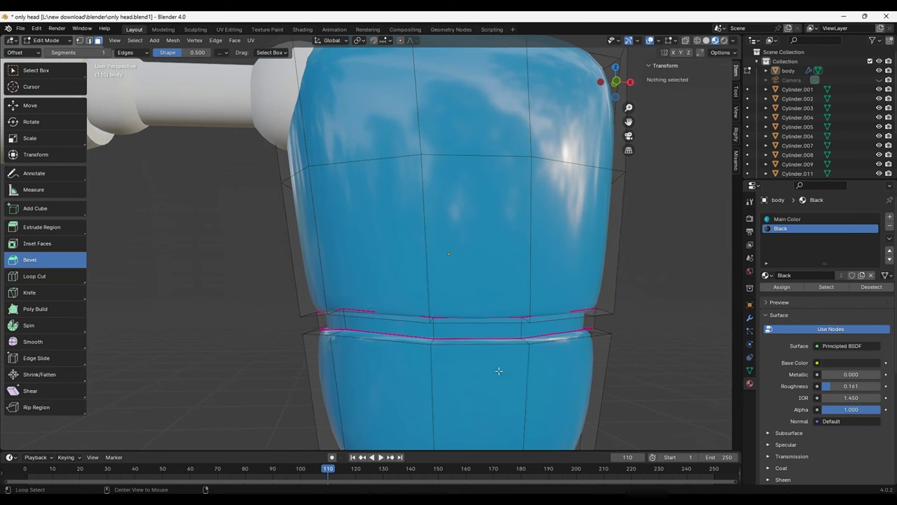
{"action": "left_click", "coordinate": [476, 333], "text": "alt"}
{"action": "left_click", "coordinate": [552, 336], "text": "alt"}
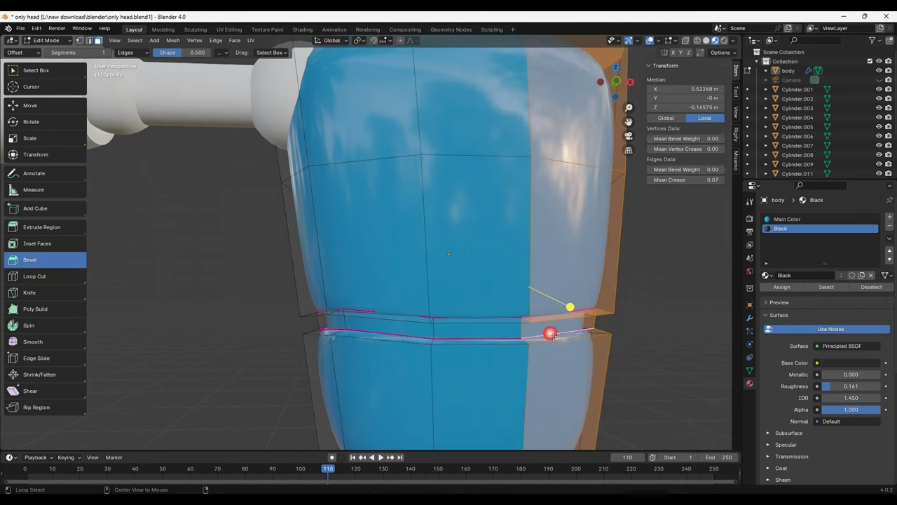
{"action": "left_click", "coordinate": [448, 329], "text": "alt"}
{"action": "middle_click_drag", "start_coordinate": [448, 328], "coordinate": [423, 325]}
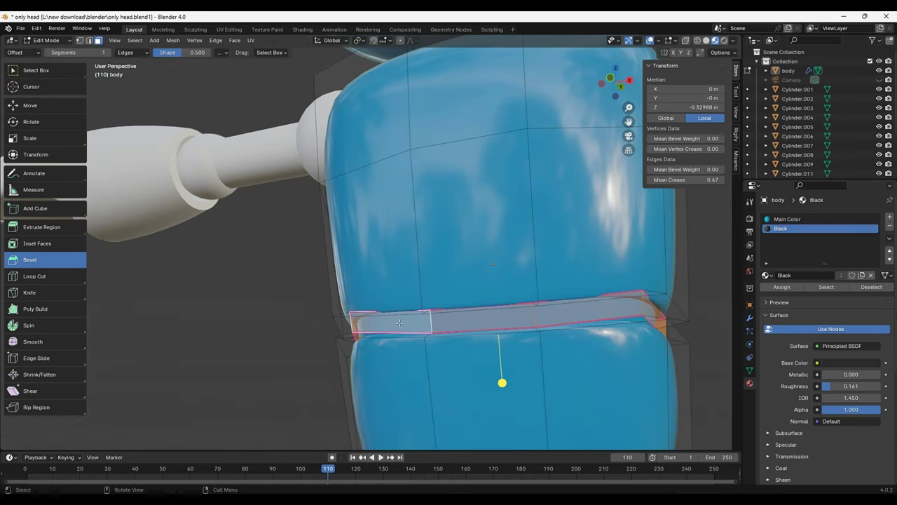
{"action": "left_click", "coordinate": [786, 284]}
{"action": "left_click", "coordinate": [782, 287]}
{"action": "key", "text": "alt+a"}
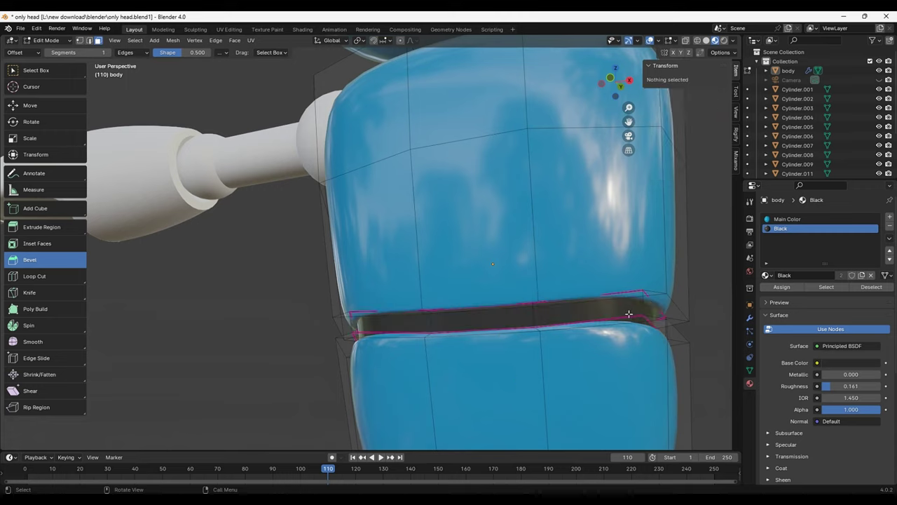
{"action": "middle_click_drag", "start_coordinate": [656, 309], "coordinate": [660, 341]}
- Return to Object Mode, zoom out to the whole robot and save with Ctrl+S
{"action": "left_click", "coordinate": [65, 40]}
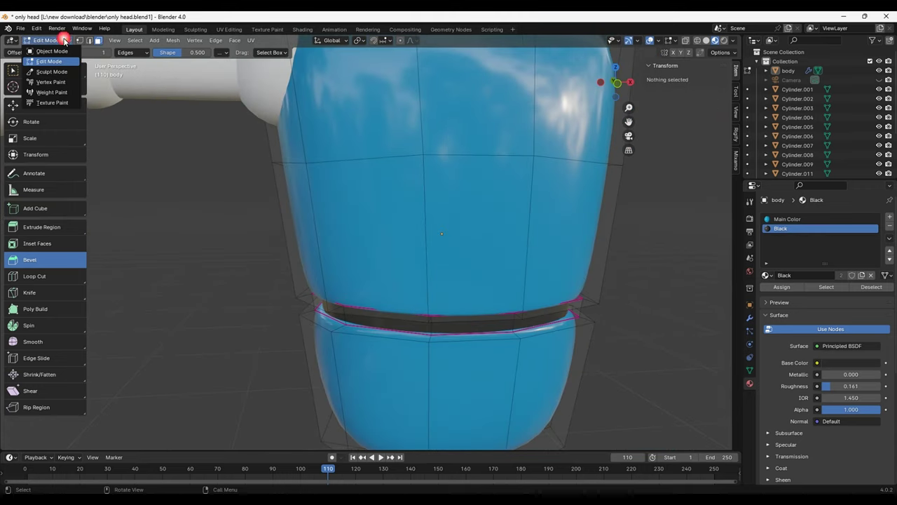
{"action": "left_click", "coordinate": [52, 38]}
{"action": "middle_click_drag", "start_coordinate": [208, 258], "coordinate": [297, 233]}
{"action": "scroll", "coordinate": [296, 233], "scroll_direction": "down", "scroll_amount": 3}
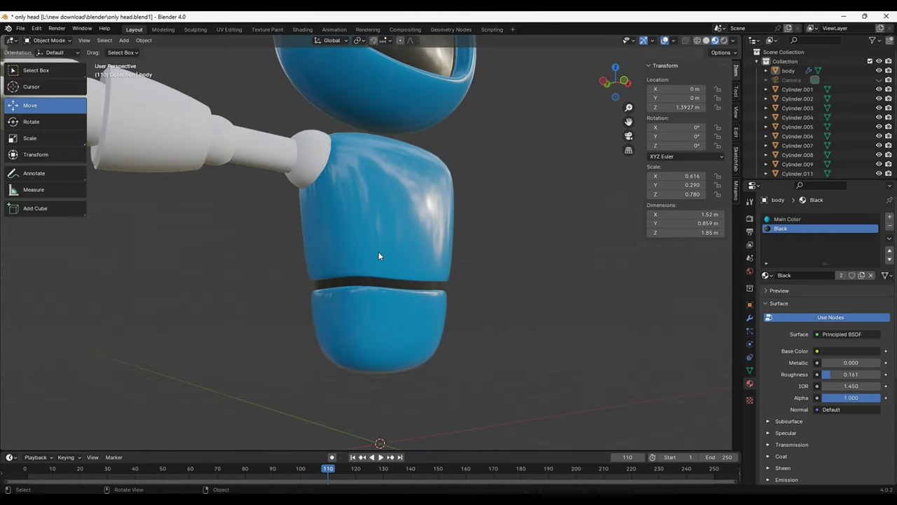
{"action": "scroll", "coordinate": [384, 267], "scroll_direction": "down", "scroll_amount": 2}
{"action": "scroll", "coordinate": [382, 299], "scroll_direction": "down", "scroll_amount": 2}
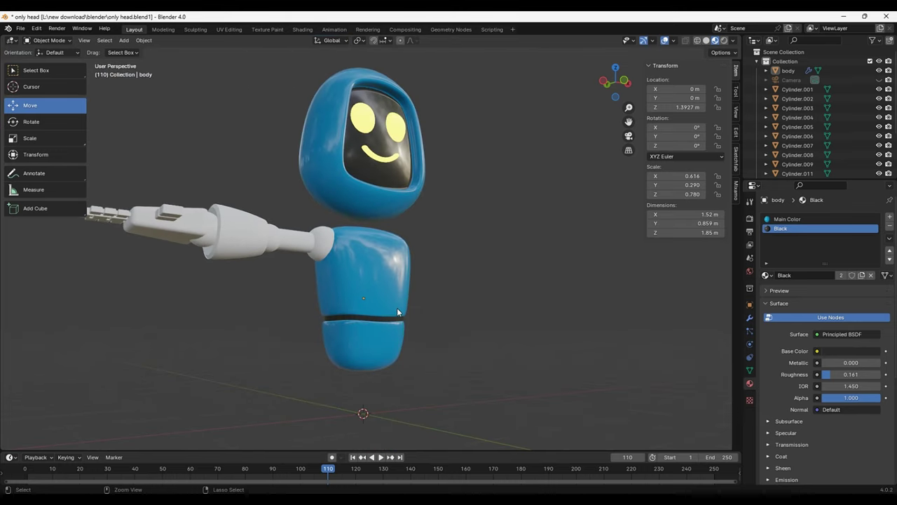
{"action": "key", "text": "ctrl+s"}
- Assign the Main Color material to the upper arm tube Right_Arm
{"action": "mouse_move", "coordinate": [438, 291]}
{"action": "middle_mouse_down"}
{"action": "mouse_move", "coordinate": [350, 316]}
{"action": "mouse_move", "coordinate": [380, 270]}
{"action": "middle_mouse_up"}
{"action": "scroll", "coordinate": [377, 307], "scroll_direction": "up", "scroll_amount": 2}
{"action": "scroll", "coordinate": [364, 293], "scroll_direction": "up", "scroll_amount": 2}
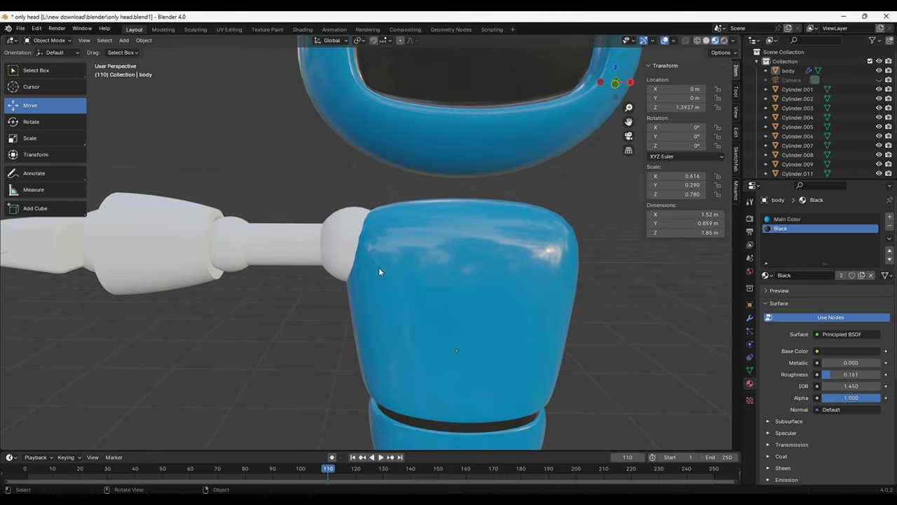
{"action": "left_click", "coordinate": [324, 243]}
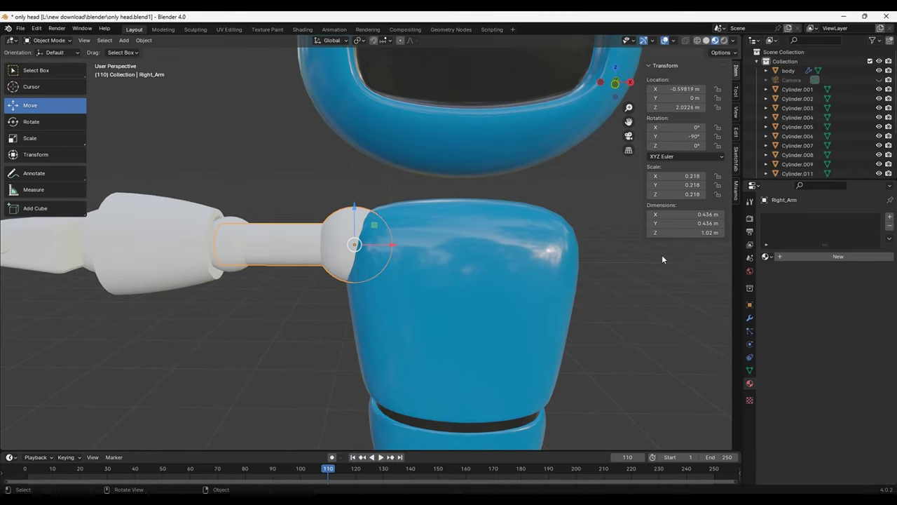
{"action": "left_click", "coordinate": [771, 258]}
{"action": "left_click", "coordinate": [792, 284]}
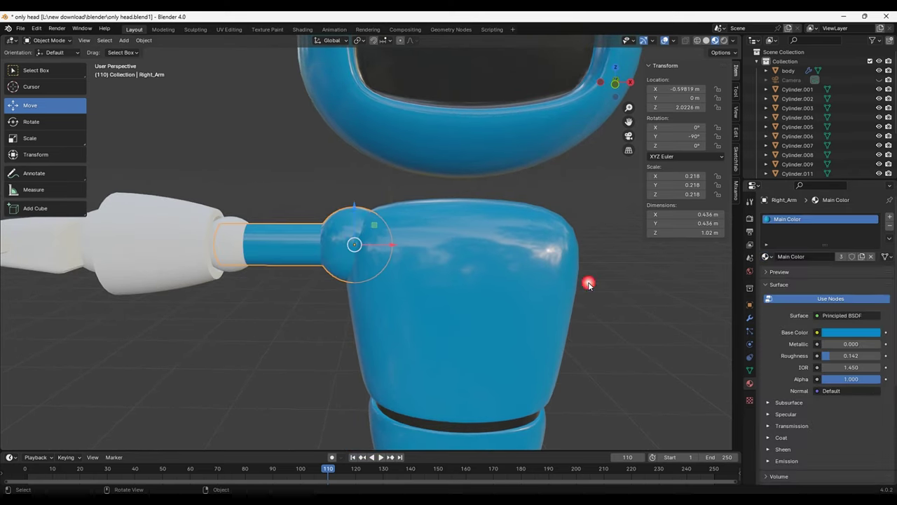
{"action": "left_click", "coordinate": [335, 190]}
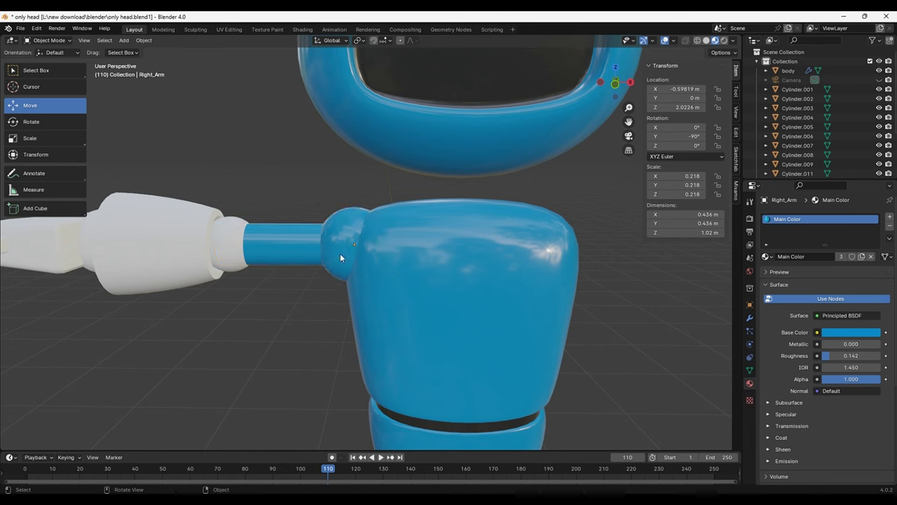
{"action": "left_click", "coordinate": [49, 40]}
- Add a second material slot to Right_Arm holding the Black material
{"action": "left_click", "coordinate": [333, 251]}
{"action": "left_click", "coordinate": [889, 219]}
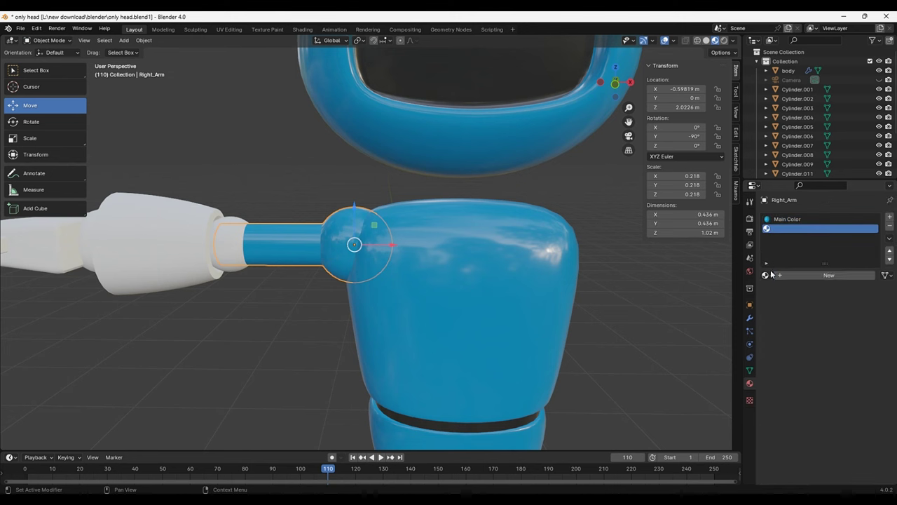
{"action": "left_click", "coordinate": [769, 275]}
{"action": "left_click", "coordinate": [772, 290]}
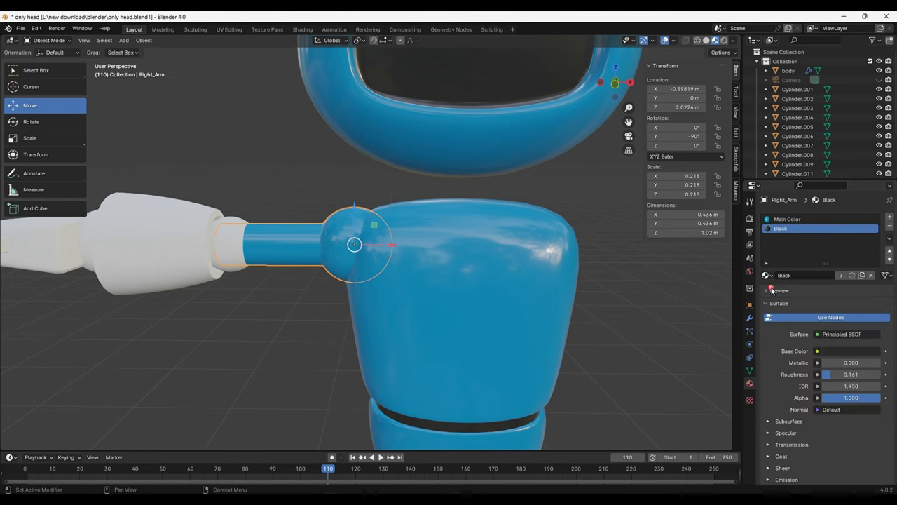
- Enter Edit Mode on the arm and, with X-ray on, box-select the shoulder ball's faces
{"action": "left_click", "coordinate": [49, 40]}
{"action": "left_click", "coordinate": [53, 51]}
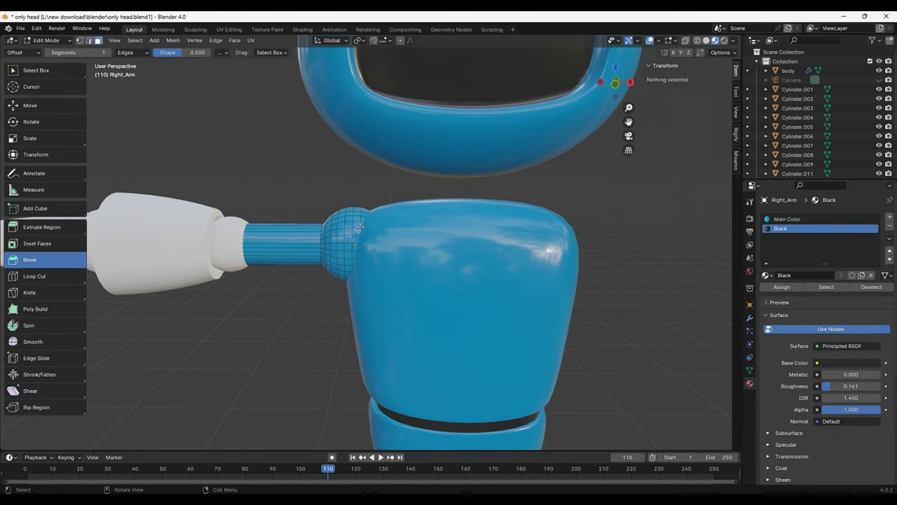
{"action": "left_click", "coordinate": [360, 226]}
{"action": "left_click", "coordinate": [370, 251]}
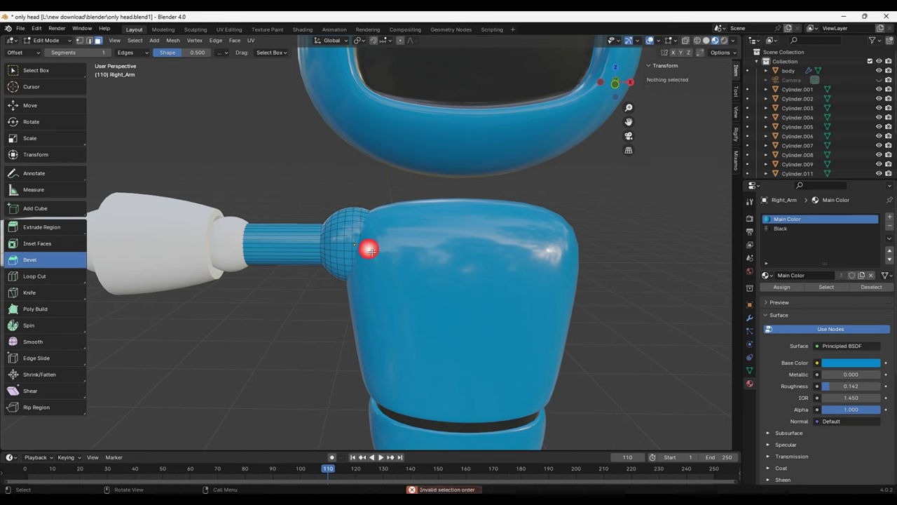
{"action": "key", "text": "l"}
{"action": "left_click", "coordinate": [534, 171]}
{"action": "left_click", "coordinate": [686, 41]}
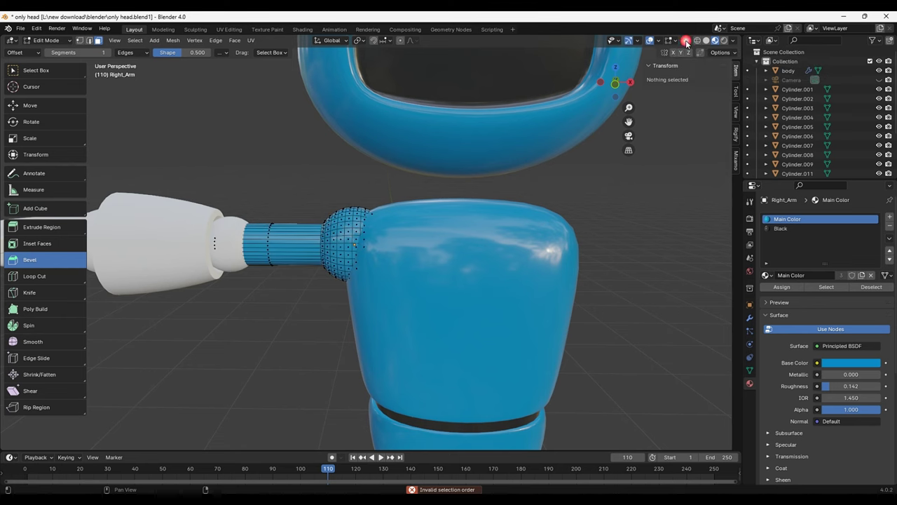
{"action": "middle_click_drag", "start_coordinate": [335, 206], "coordinate": [379, 224]}
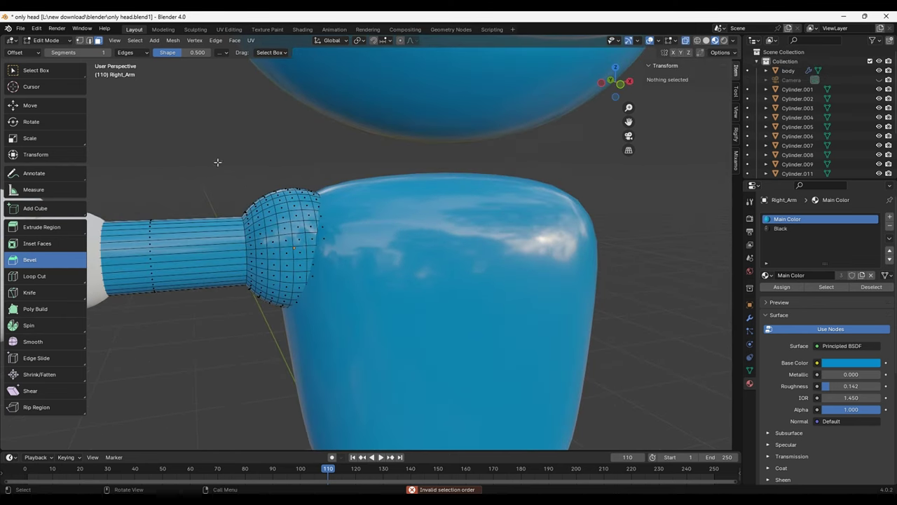
{"action": "left_click_drag", "start_coordinate": [218, 162], "coordinate": [338, 319]}
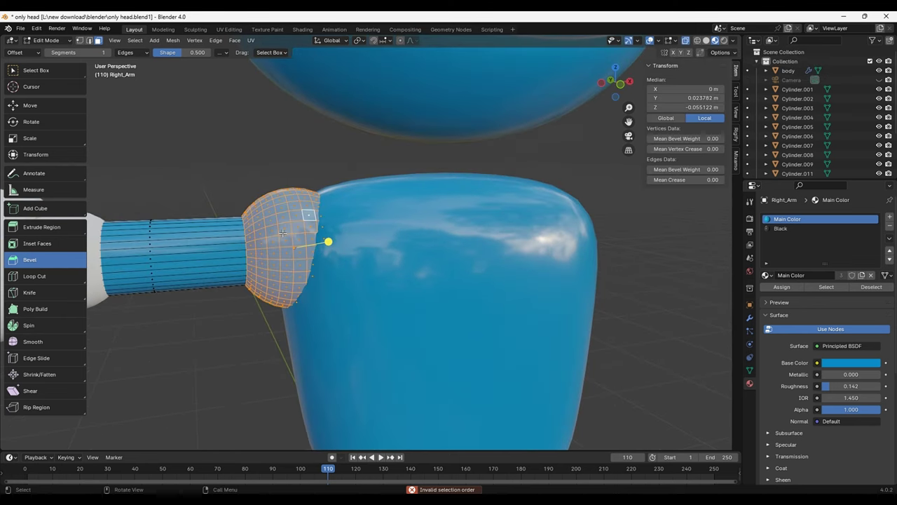
- Assign the Black material to the shoulder ball and return to Object Mode
{"action": "left_click", "coordinate": [779, 229]}
{"action": "left_click", "coordinate": [782, 286]}
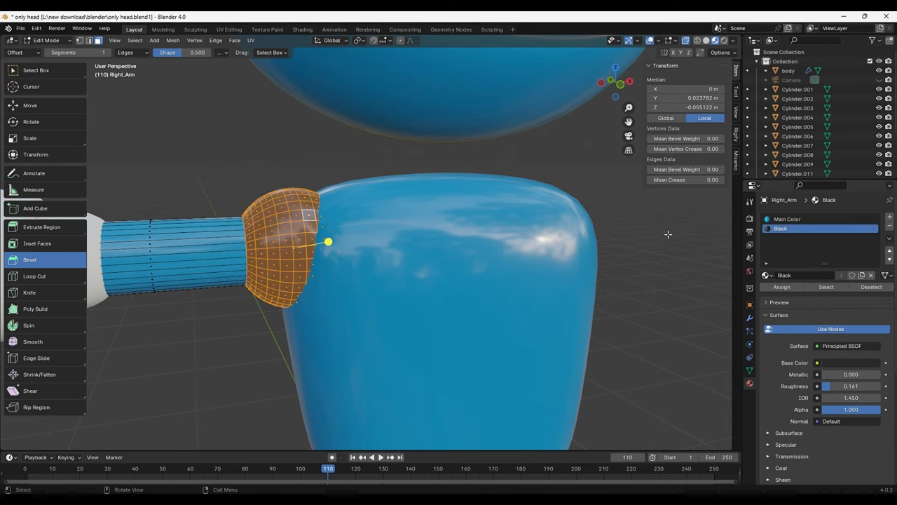
{"action": "left_click", "coordinate": [666, 267]}
{"action": "middle_click_drag", "start_coordinate": [666, 267], "coordinate": [512, 288]}
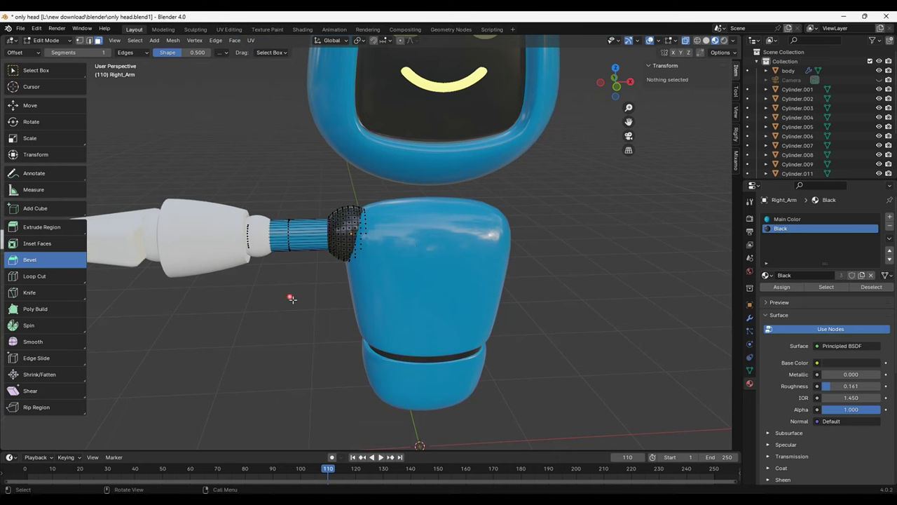
{"action": "scroll", "coordinate": [291, 298], "scroll_direction": "up", "scroll_amount": 3}
{"action": "middle_click_drag", "start_coordinate": [264, 313], "coordinate": [424, 330], "text": "shift"}
{"action": "key", "text": "Tab"}
- Give Right_Arm.001 the Main Color material plus a second slot with Black
{"action": "left_click", "coordinate": [291, 325]}
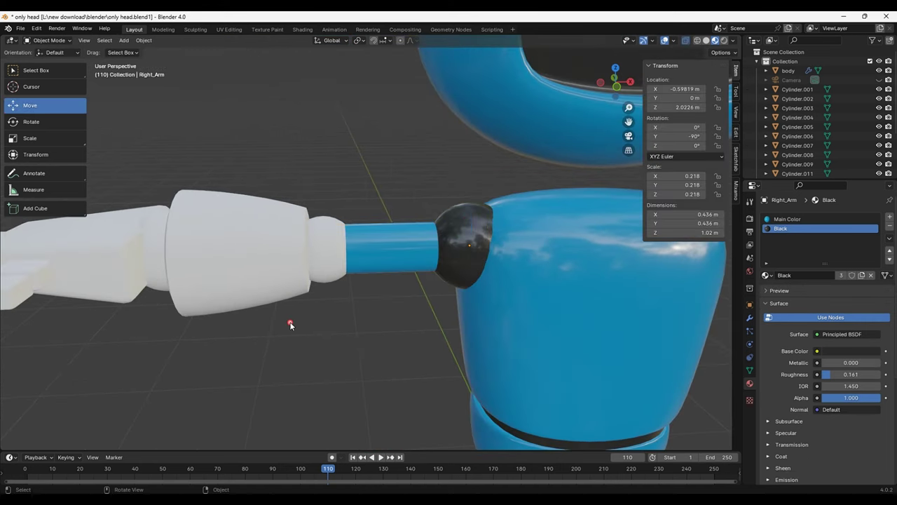
{"action": "left_click", "coordinate": [221, 289]}
{"action": "left_click", "coordinate": [767, 256]}
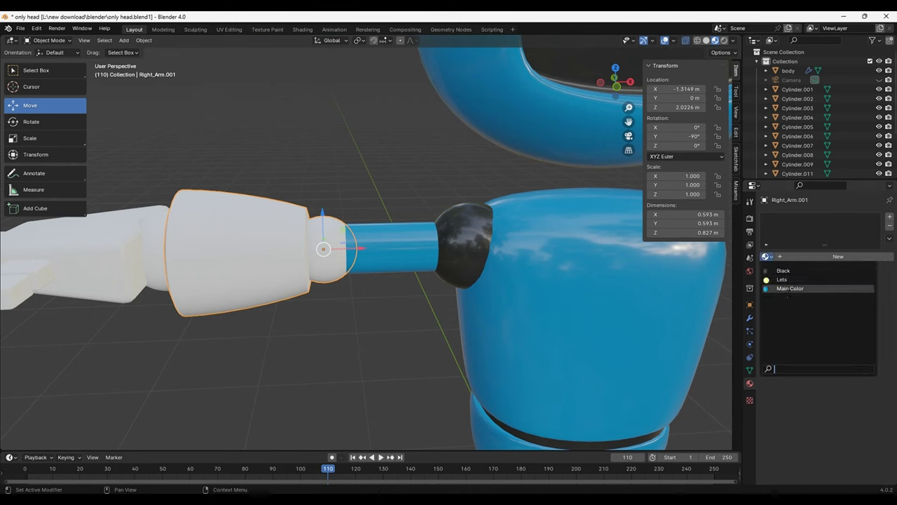
{"action": "left_click", "coordinate": [788, 289]}
{"action": "left_click", "coordinate": [891, 217]}
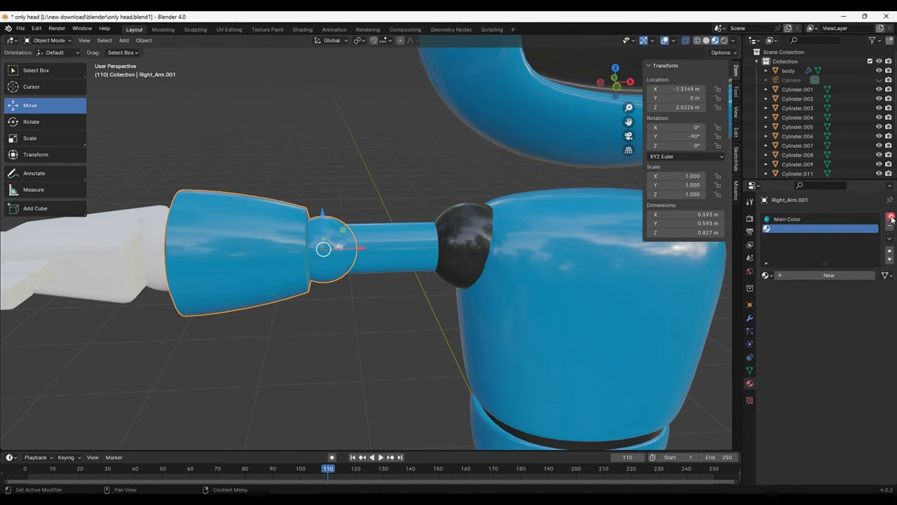
{"action": "left_click", "coordinate": [768, 274]}
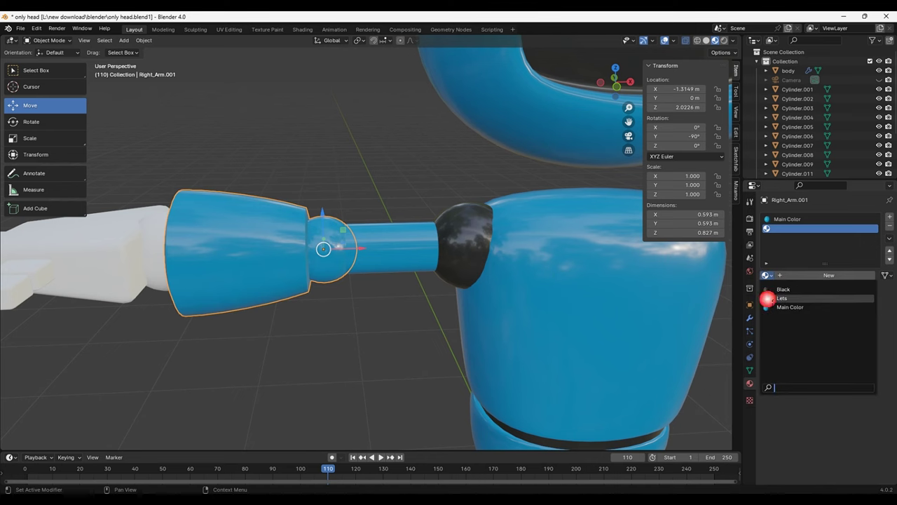
{"action": "left_click", "coordinate": [778, 290]}
- Enter Edit Mode and box-select the vertices around the elbow joint
{"action": "key", "text": "Tab"}
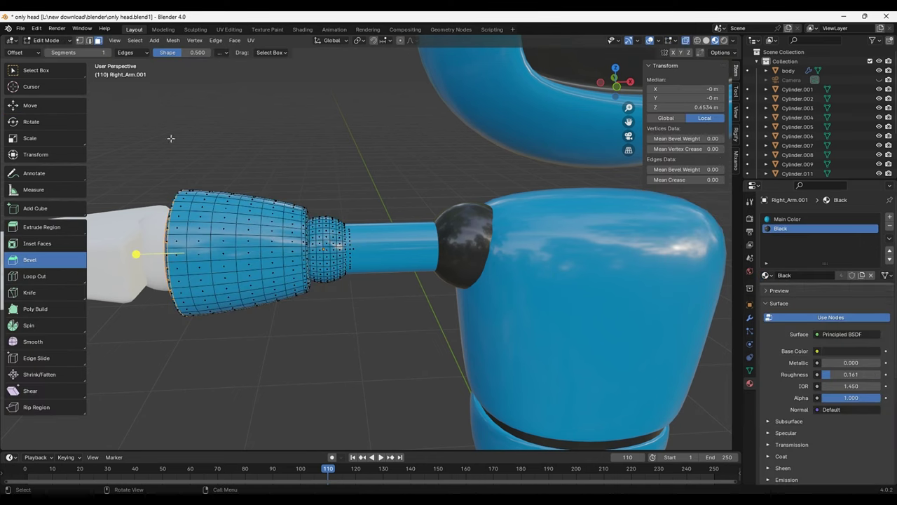
{"action": "scroll", "coordinate": [364, 186], "scroll_direction": "up", "scroll_amount": 2}
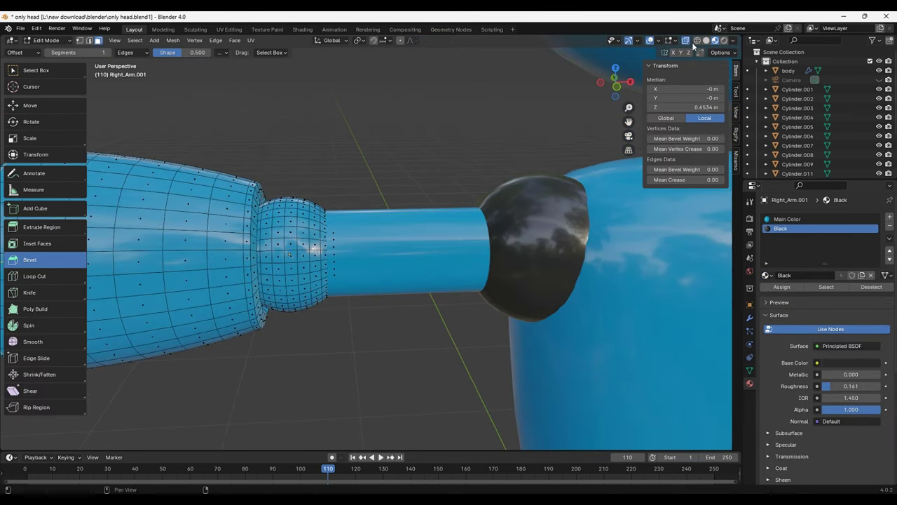
{"action": "mouse_move", "coordinate": [220, 158]}
{"action": "left_mouse_down"}
{"action": "mouse_move", "coordinate": [371, 361]}
{"action": "mouse_move", "coordinate": [260, 244]}
{"action": "mouse_move", "coordinate": [260, 176]}
{"action": "left_mouse_up"}
{"action": "left_click", "coordinate": [293, 198]}
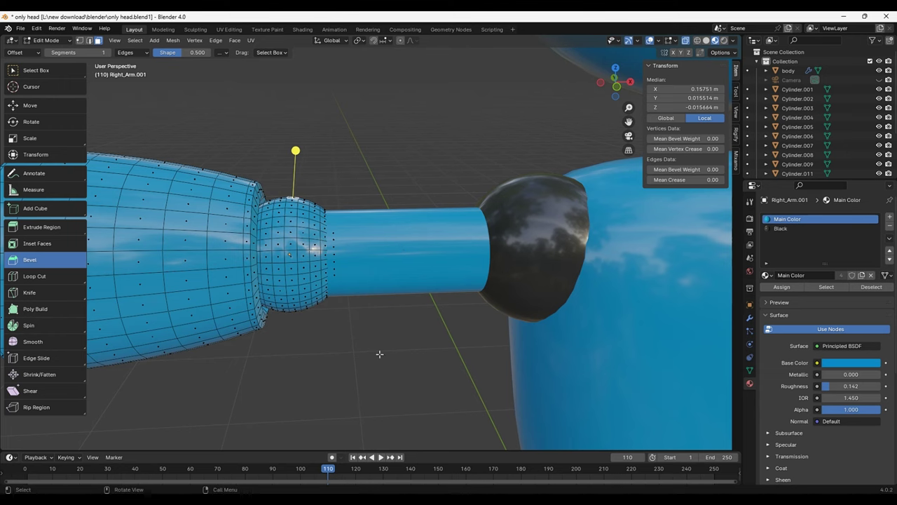
{"action": "left_click", "coordinate": [352, 336]}
{"action": "scroll", "coordinate": [366, 365], "scroll_direction": "up", "scroll_amount": 1}
{"action": "left_click_drag", "start_coordinate": [366, 366], "coordinate": [203, 144]}
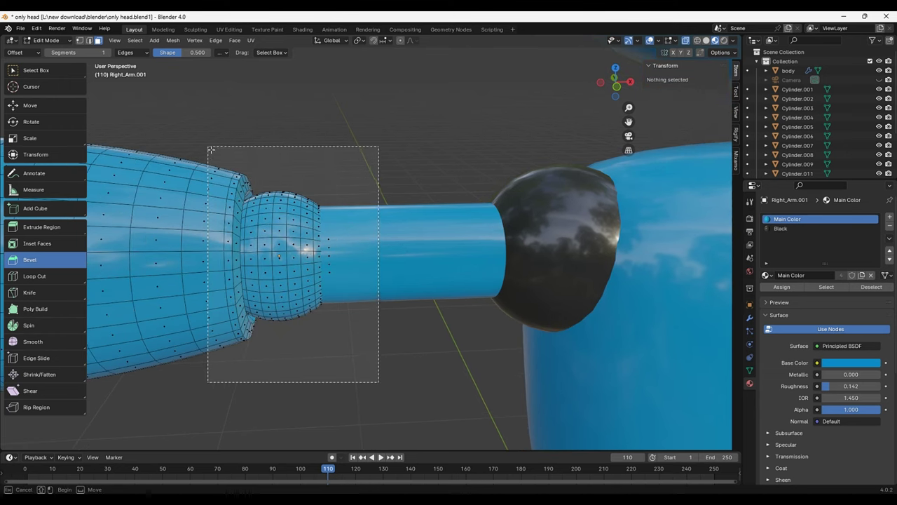
{"action": "middle_click_drag", "start_coordinate": [301, 225], "coordinate": [275, 206]}
{"action": "left_click_drag", "start_coordinate": [176, 134], "coordinate": [317, 310]}
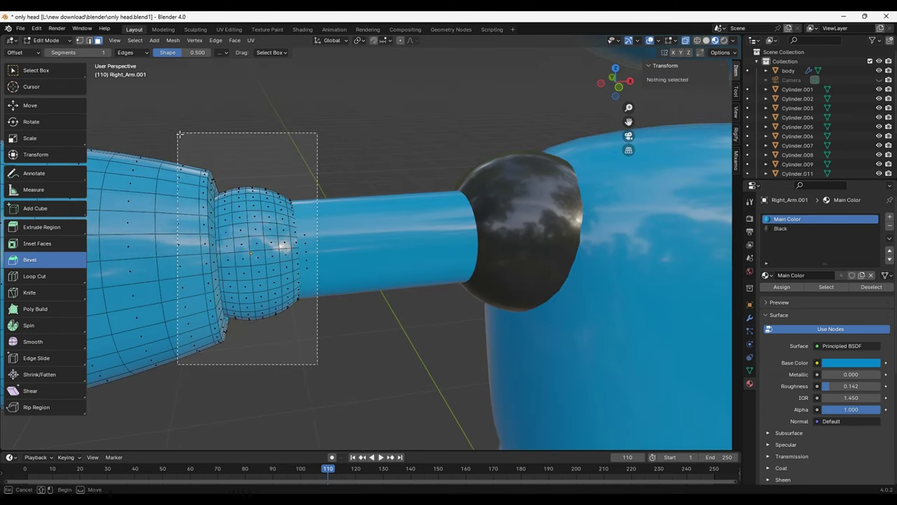
{"action": "mouse_move", "coordinate": [365, 211]}
{"action": "middle_mouse_down"}
{"action": "mouse_move", "coordinate": [431, 263]}
{"action": "mouse_move", "coordinate": [390, 223]}
{"action": "middle_mouse_up"}
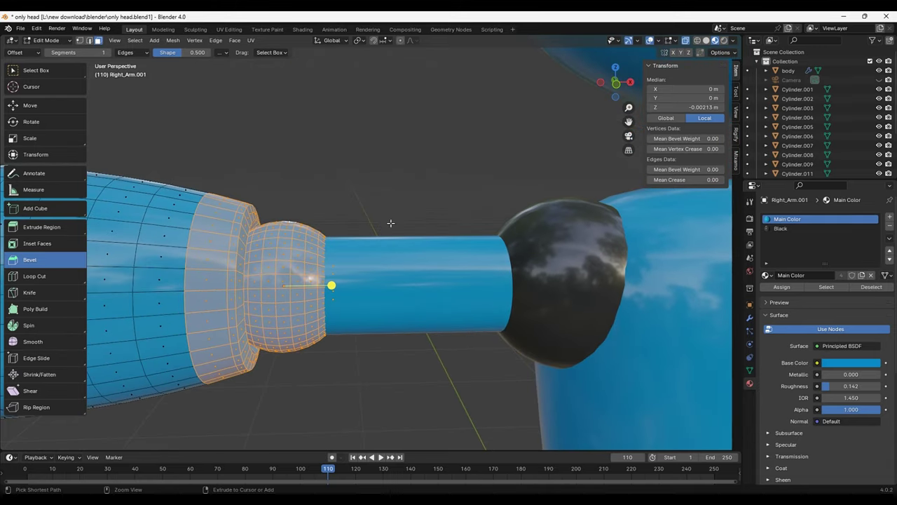
{"action": "left_click", "coordinate": [134, 40]}
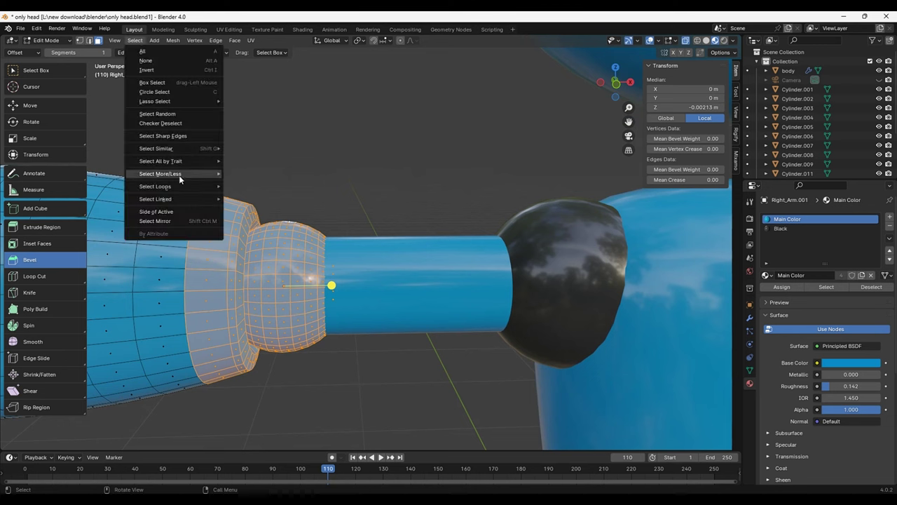
{"action": "mouse_move", "coordinate": [161, 174]}
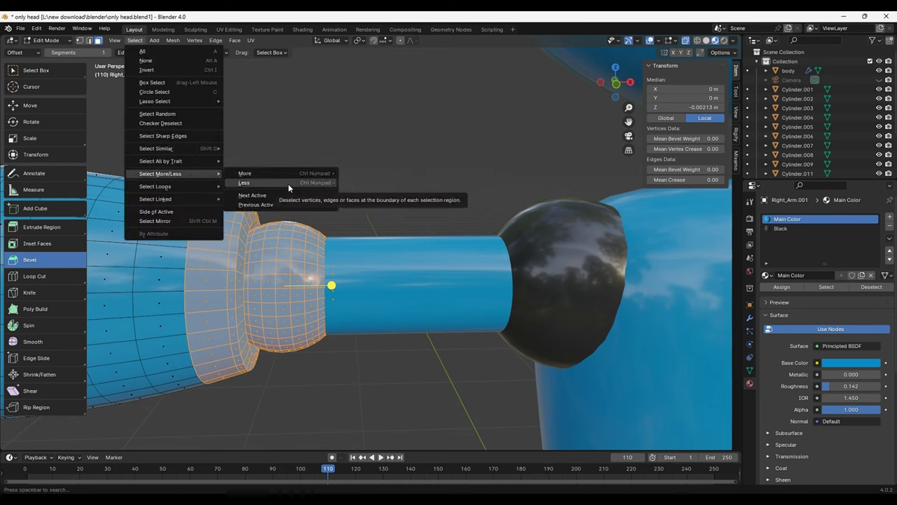
- Shrink the elbow selection with Select Less, then box-select the bulb joint vertices afresh
{"action": "left_click", "coordinate": [321, 183]}
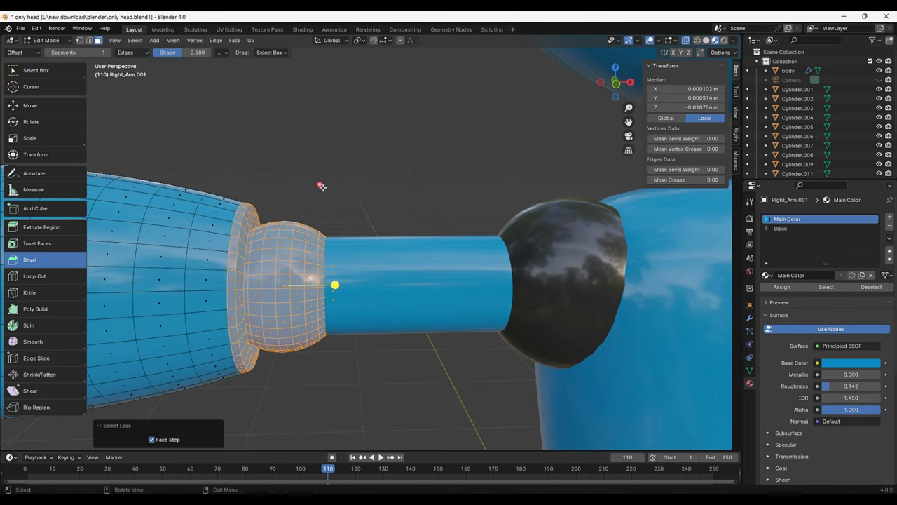
{"action": "key", "text": "ctrl+KP_Subtract"}
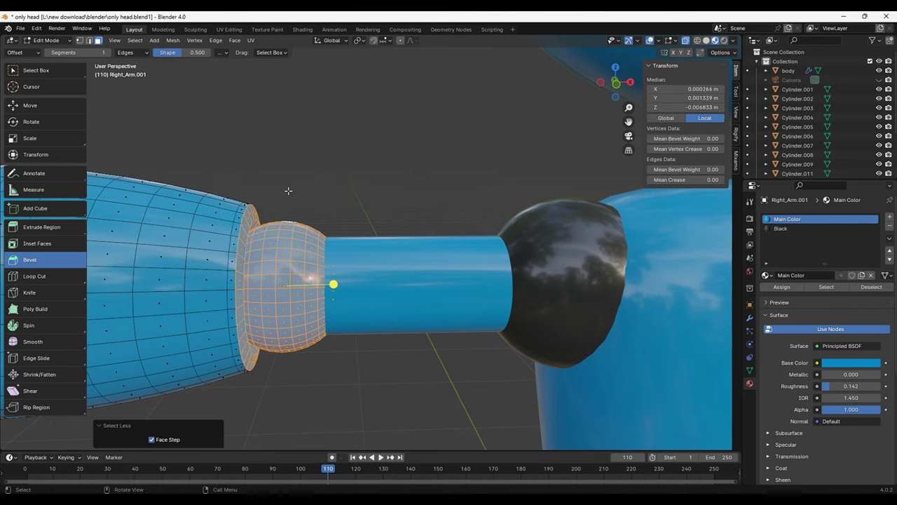
{"action": "key", "text": "ctrl+KP_Subtract"}
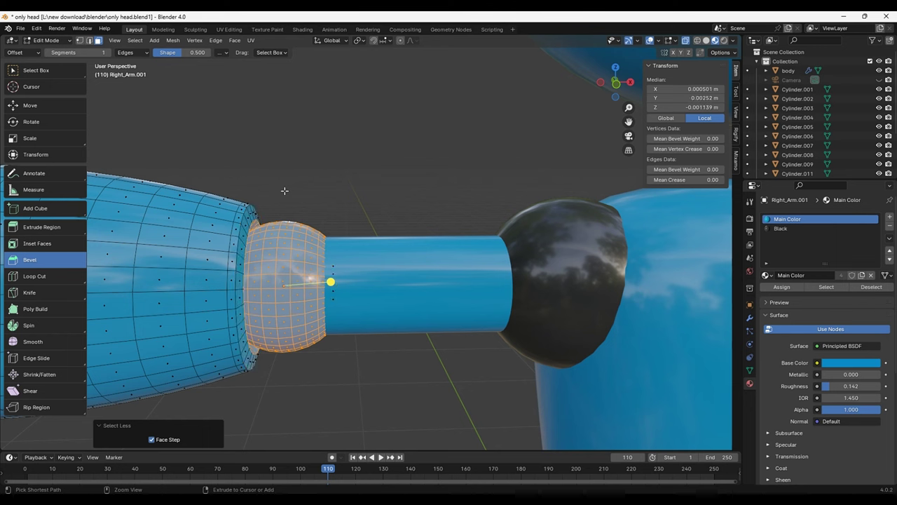
{"action": "key", "text": "ctrl+KP_Subtract"}
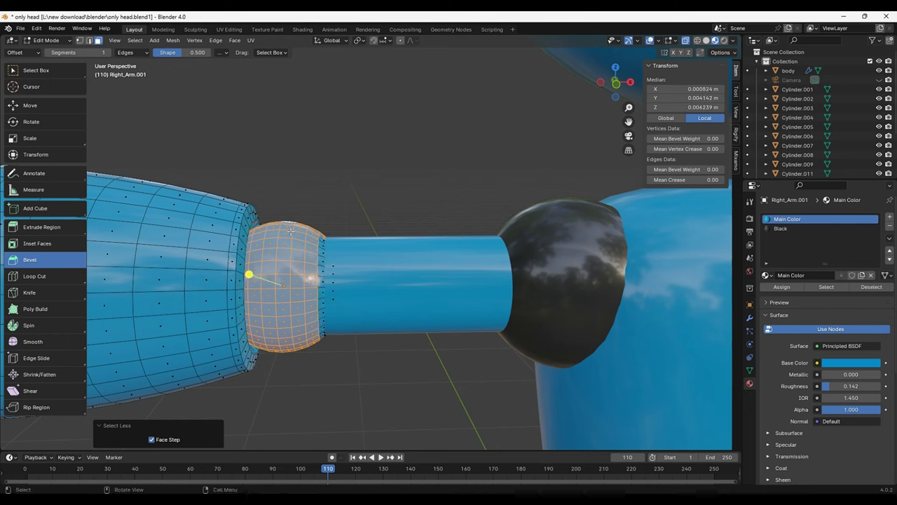
{"action": "left_click", "coordinate": [324, 335]}
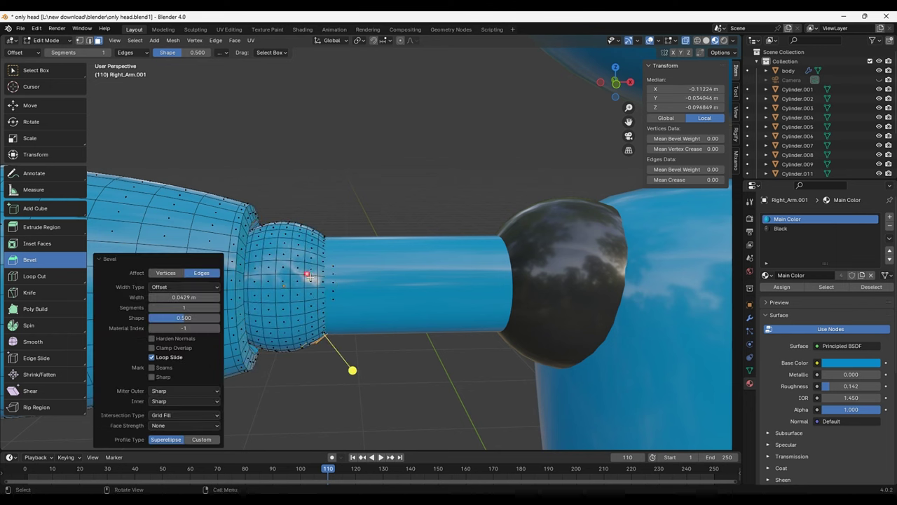
{"action": "left_click", "coordinate": [385, 387]}
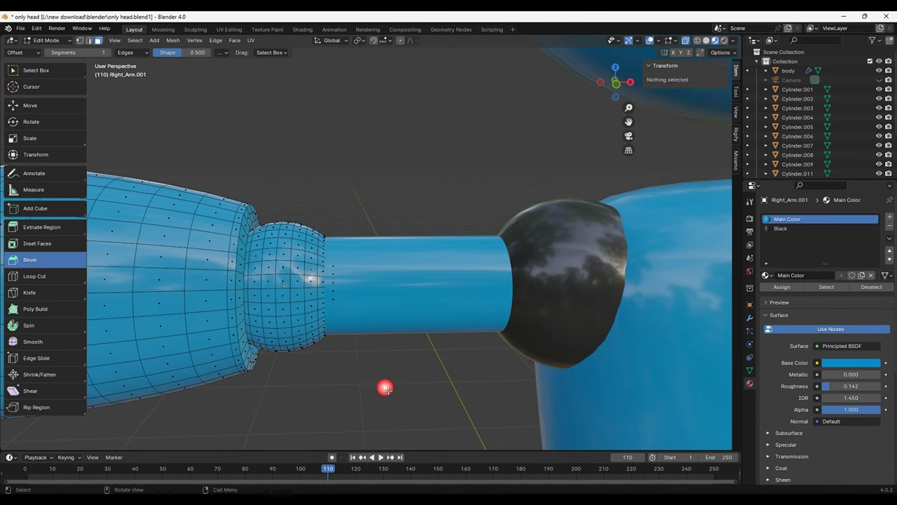
{"action": "left_click", "coordinate": [41, 72]}
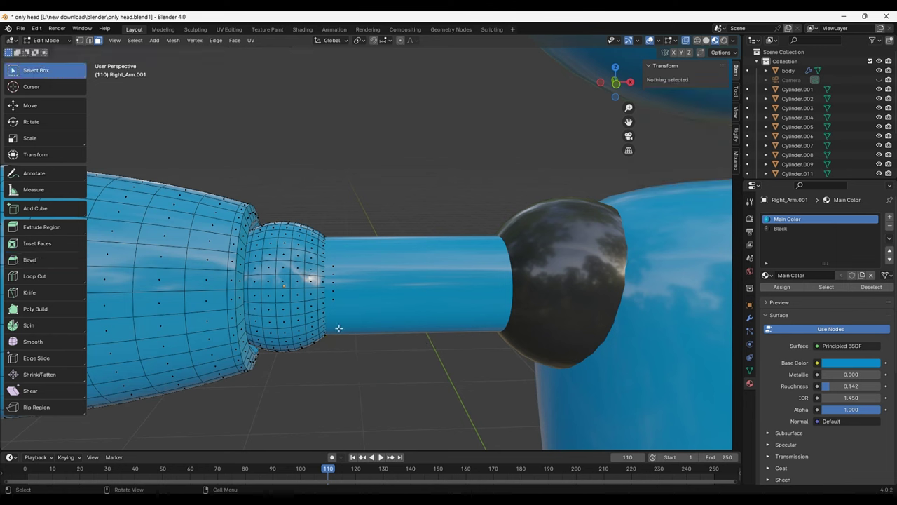
{"action": "left_click_drag", "start_coordinate": [365, 384], "coordinate": [260, 186]}
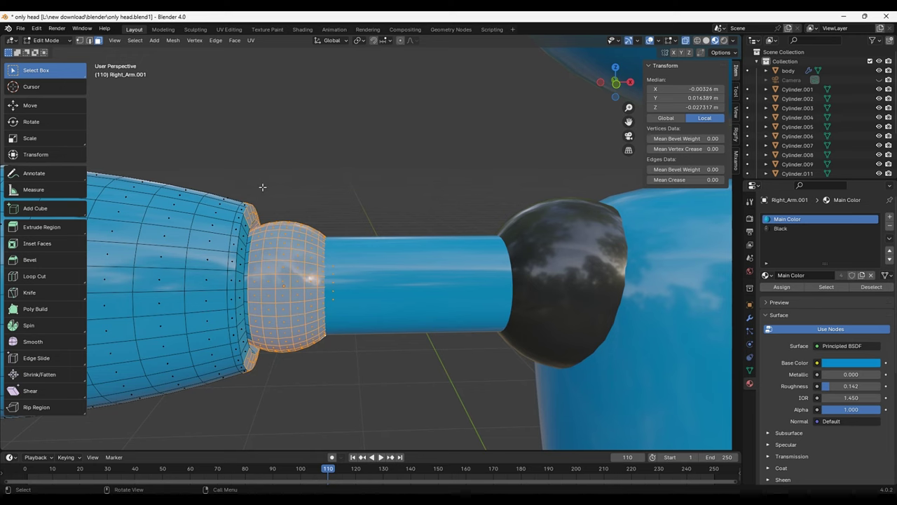
- In front view, reselect the bulb joint vertices and refine them with Select Less/More
{"action": "key", "text": "KP_1"}
{"action": "scroll", "coordinate": [263, 187], "scroll_direction": "down", "scroll_amount": 3}
{"action": "left_click", "coordinate": [320, 195]}
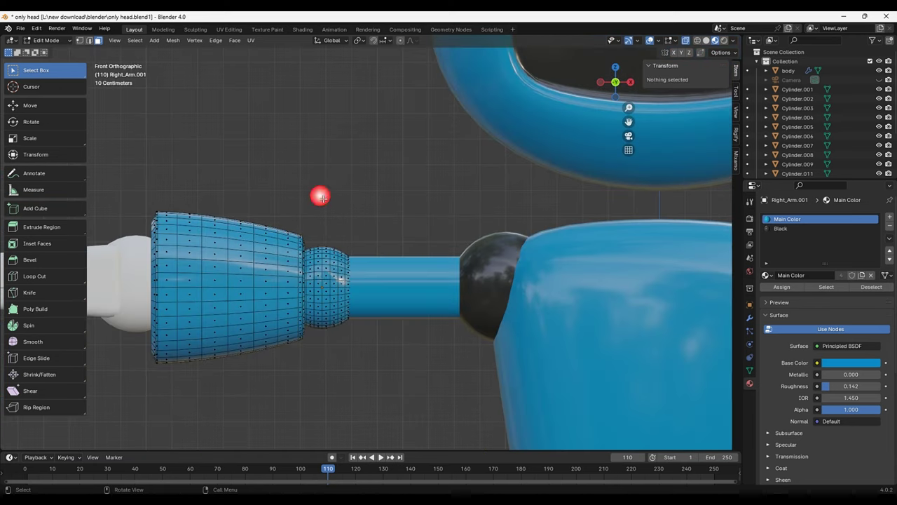
{"action": "mouse_move", "coordinate": [289, 209]}
{"action": "left_mouse_down"}
{"action": "mouse_move", "coordinate": [356, 336]}
{"action": "mouse_move", "coordinate": [361, 382]}
{"action": "left_mouse_up"}
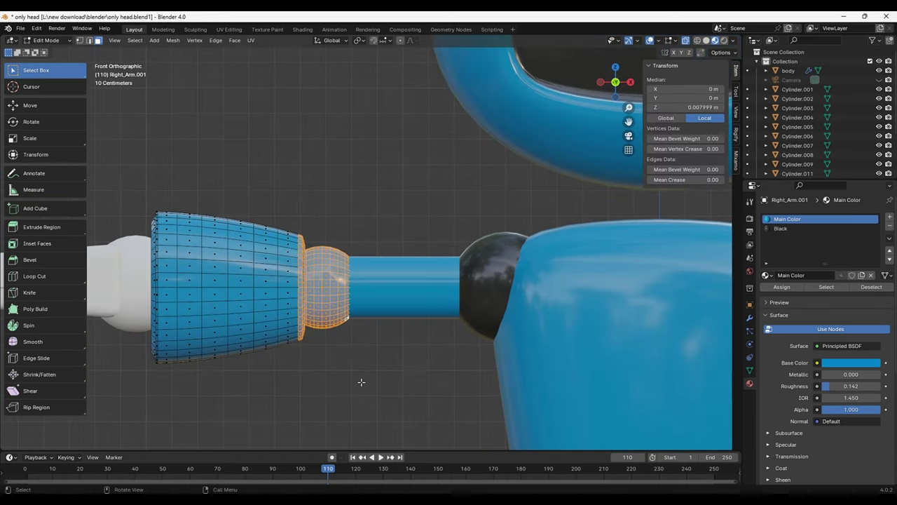
{"action": "key", "text": "ctrl+KP_Subtract"}
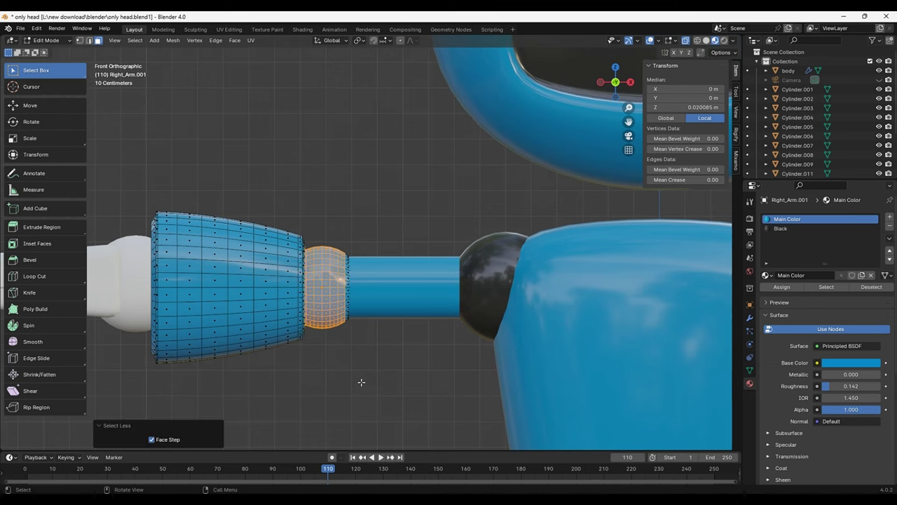
{"action": "key", "text": "ctrl+KP_Add"}
{"action": "mouse_move", "coordinate": [361, 382]}
{"action": "middle_mouse_down"}
{"action": "mouse_move", "coordinate": [331, 321]}
{"action": "mouse_move", "coordinate": [252, 298]}
{"action": "mouse_move", "coordinate": [248, 327]}
{"action": "mouse_move", "coordinate": [376, 344]}
{"action": "mouse_move", "coordinate": [359, 412]}
{"action": "mouse_move", "coordinate": [397, 326]}
{"action": "middle_mouse_up"}
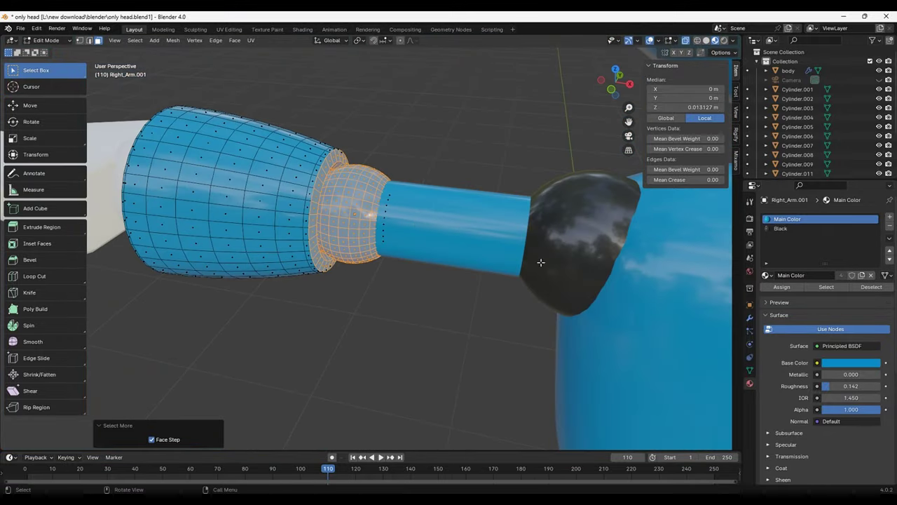
- Assign the Black material slot to the bulb joint and return to Object Mode
{"action": "left_click", "coordinate": [779, 230]}
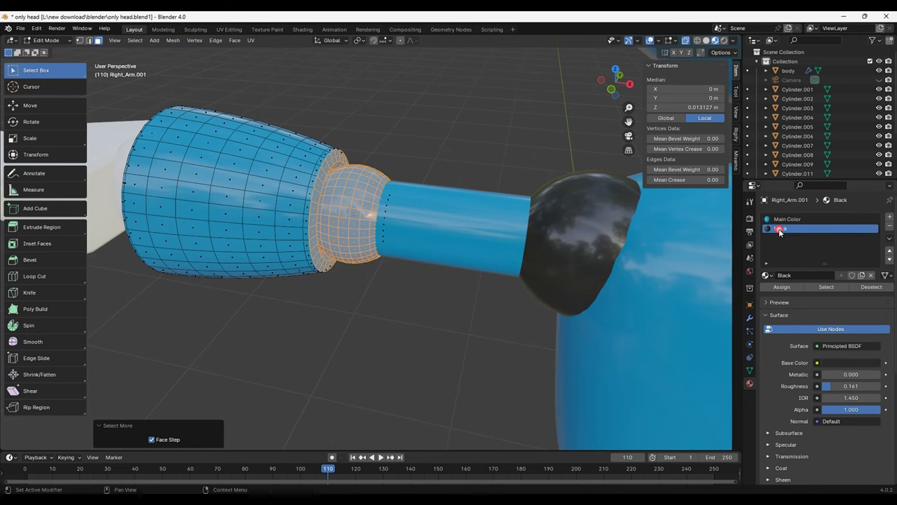
{"action": "left_click", "coordinate": [782, 286]}
{"action": "key", "text": "alt+a"}
{"action": "mouse_move", "coordinate": [315, 296]}
{"action": "middle_mouse_down"}
{"action": "mouse_move", "coordinate": [351, 303]}
{"action": "mouse_move", "coordinate": [346, 268]}
{"action": "mouse_move", "coordinate": [230, 269]}
{"action": "middle_mouse_up"}
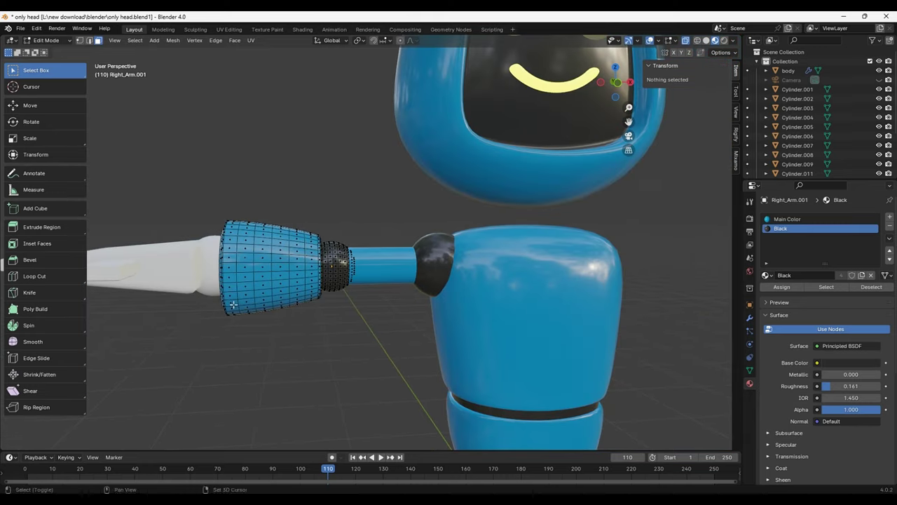
{"action": "middle_click_drag", "start_coordinate": [268, 337], "coordinate": [303, 189]}
{"action": "key", "text": "Tab"}
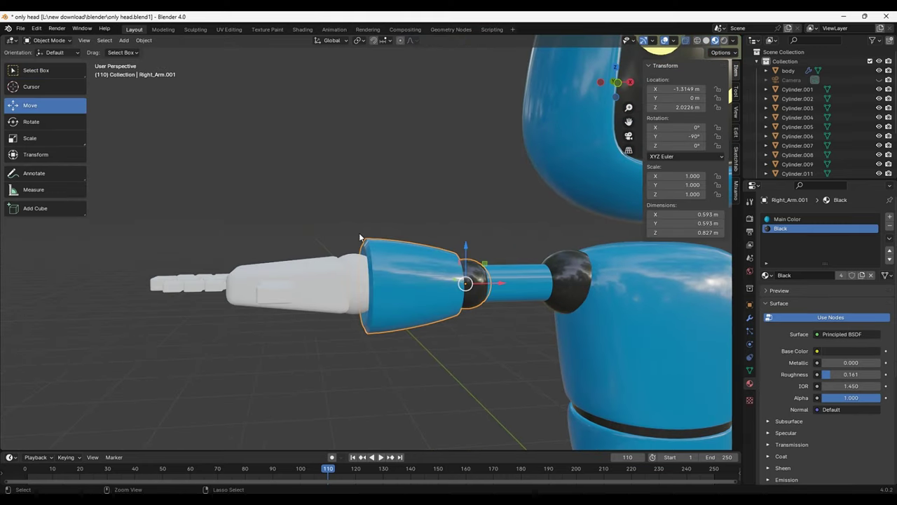
- Select the hand and fingers with the forearm active, and Link Materials from the forearm
{"action": "mouse_move", "coordinate": [390, 337]}
{"action": "middle_mouse_down"}
{"action": "mouse_move", "coordinate": [404, 301]}
{"action": "mouse_move", "coordinate": [393, 348]}
{"action": "middle_mouse_up"}
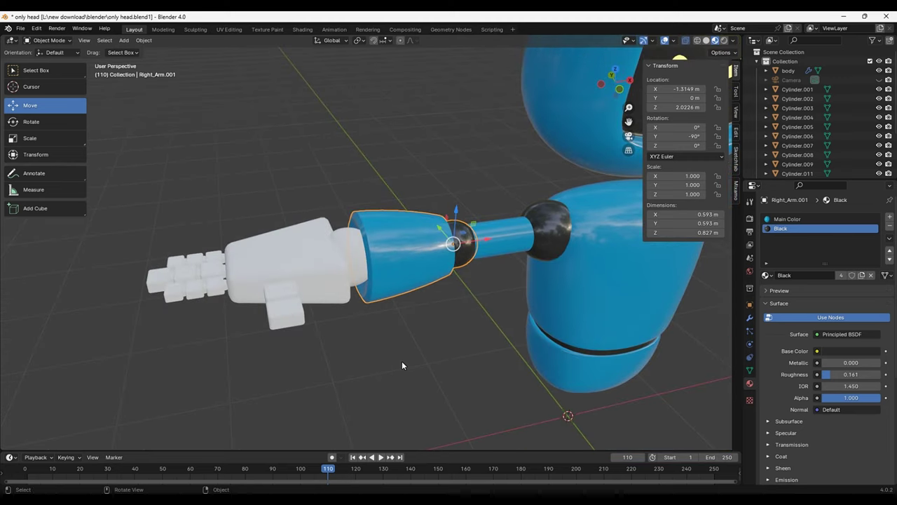
{"action": "left_click_drag", "start_coordinate": [350, 365], "coordinate": [141, 201]}
{"action": "left_click", "coordinate": [333, 355]}
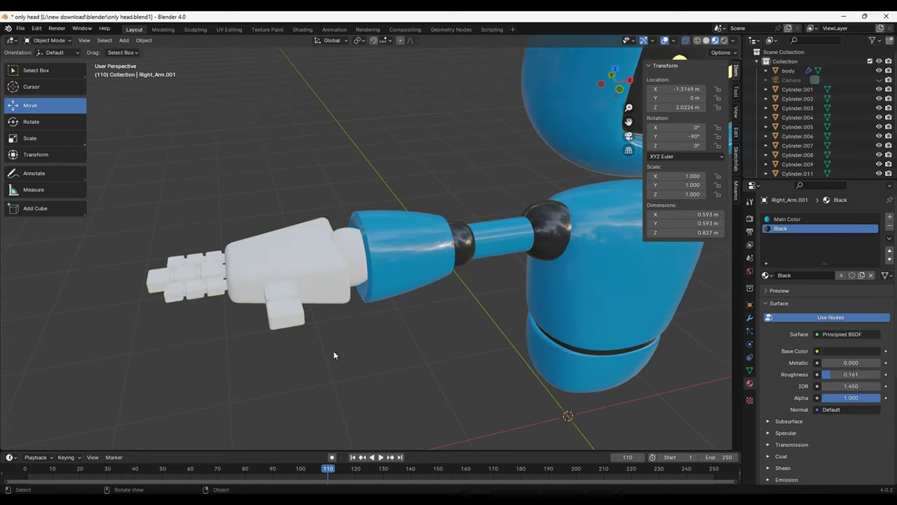
{"action": "left_click_drag", "start_coordinate": [334, 356], "coordinate": [140, 200]}
{"action": "middle_click_drag", "start_coordinate": [338, 313], "coordinate": [378, 311]}
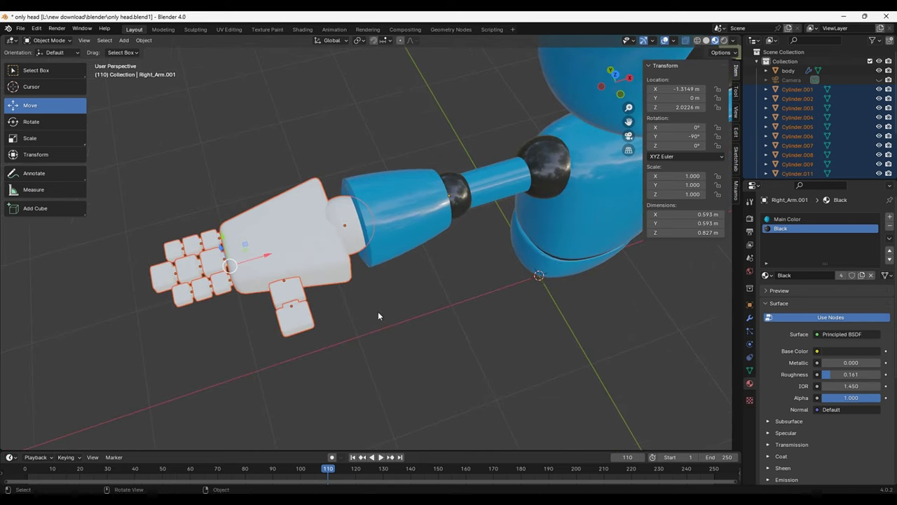
{"action": "left_click", "coordinate": [410, 216], "text": "shift"}
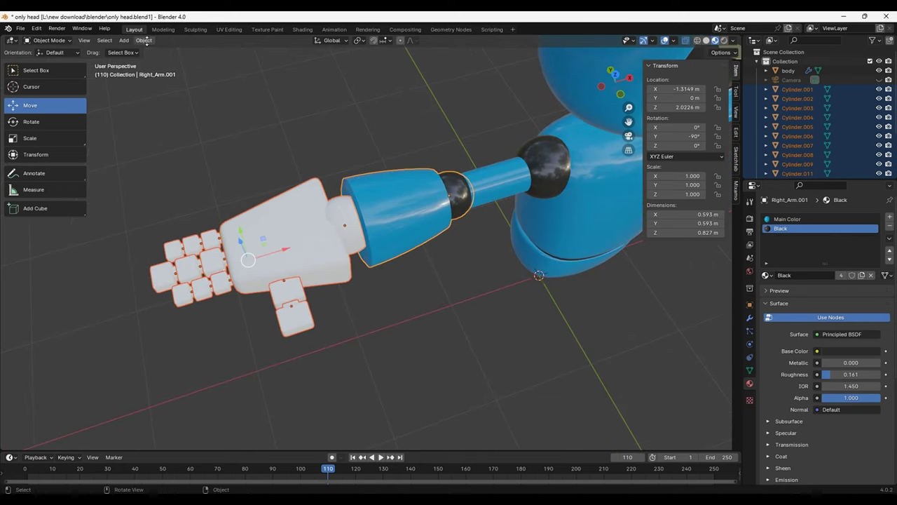
{"action": "left_click", "coordinate": [144, 40]}
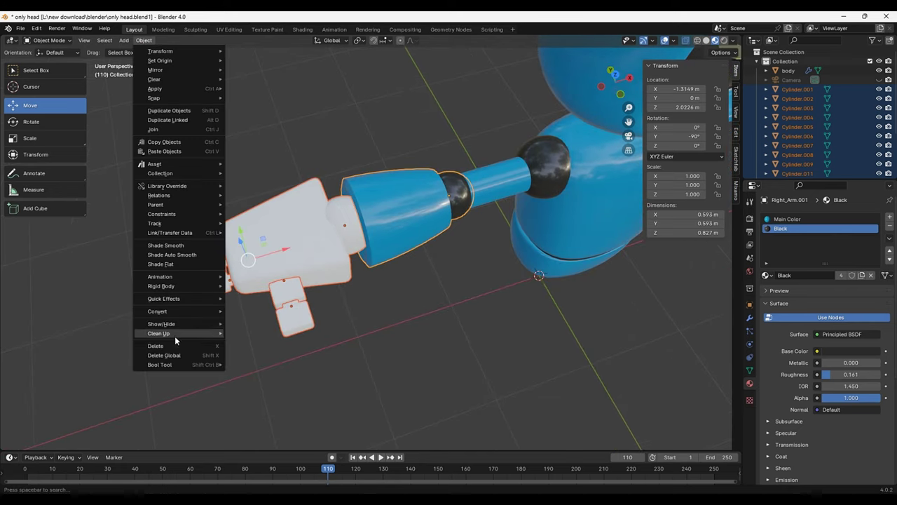
{"action": "mouse_move", "coordinate": [170, 232]}
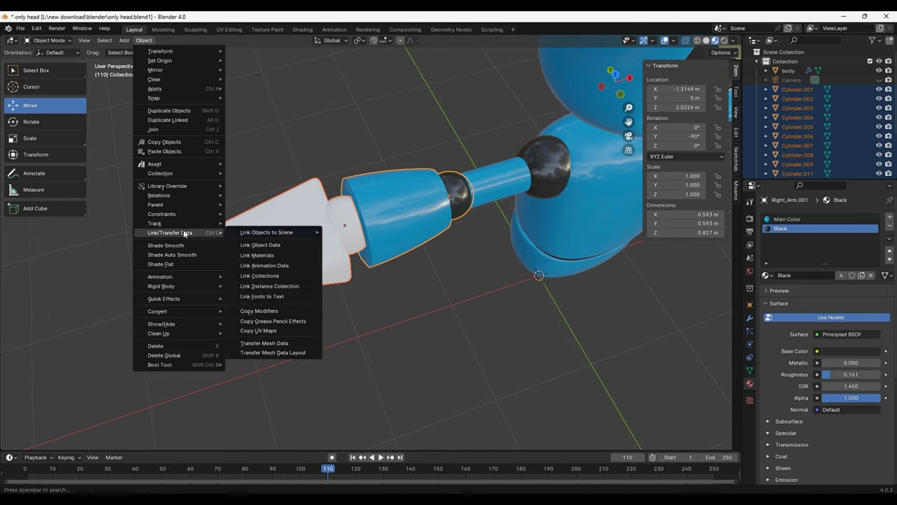
{"action": "left_click", "coordinate": [285, 255]}
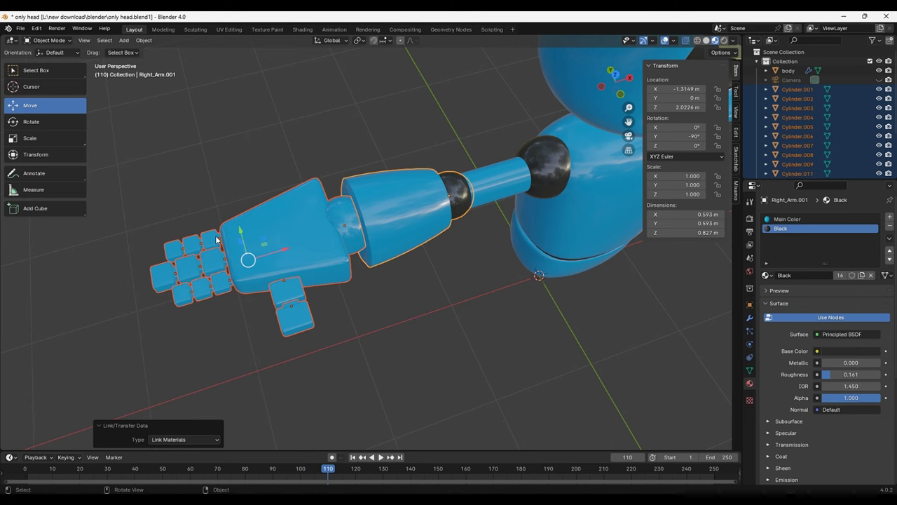
{"action": "left_click", "coordinate": [368, 321]}
{"action": "mouse_move", "coordinate": [356, 302]}
{"action": "middle_mouse_down"}
{"action": "mouse_move", "coordinate": [340, 254]}
{"action": "mouse_move", "coordinate": [342, 281]}
{"action": "middle_mouse_up"}
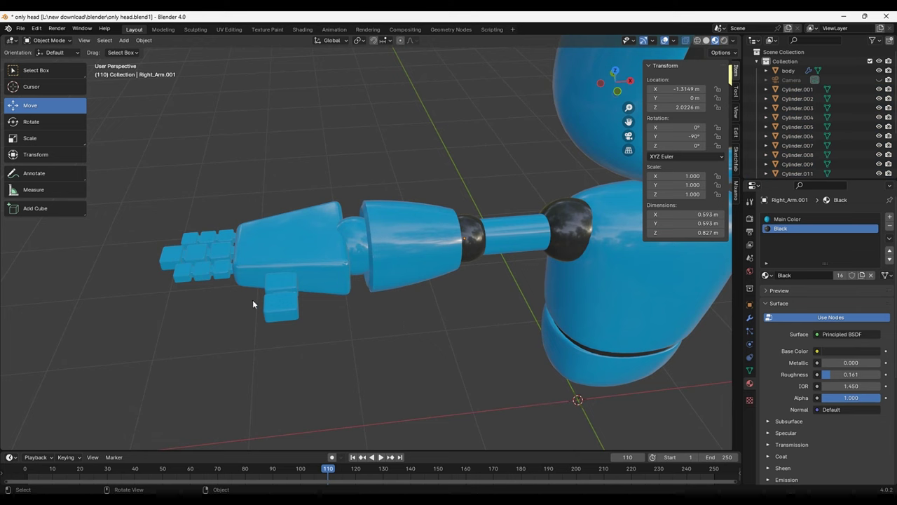
- Enter Edit Mode on the forearm and then the hand block, clearing the mesh selection
{"action": "left_click", "coordinate": [53, 42]}
{"action": "left_click", "coordinate": [55, 61]}
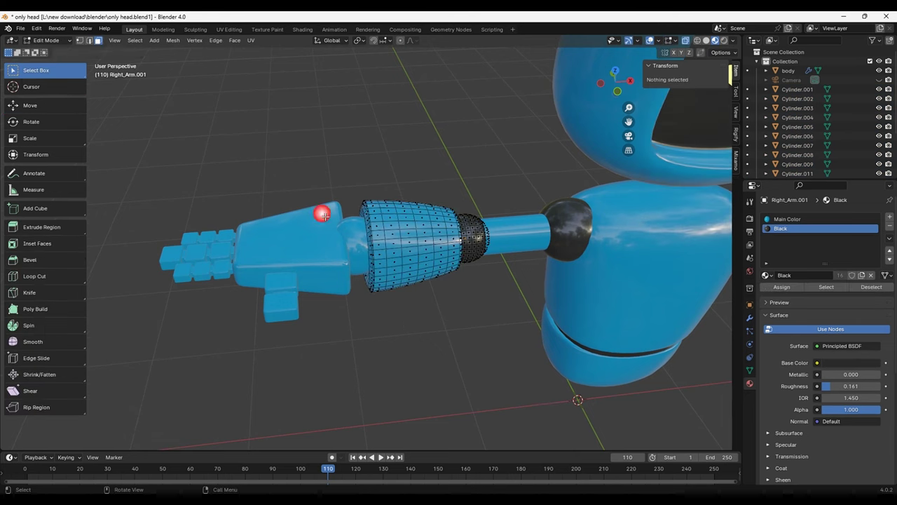
{"action": "left_click", "coordinate": [302, 150]}
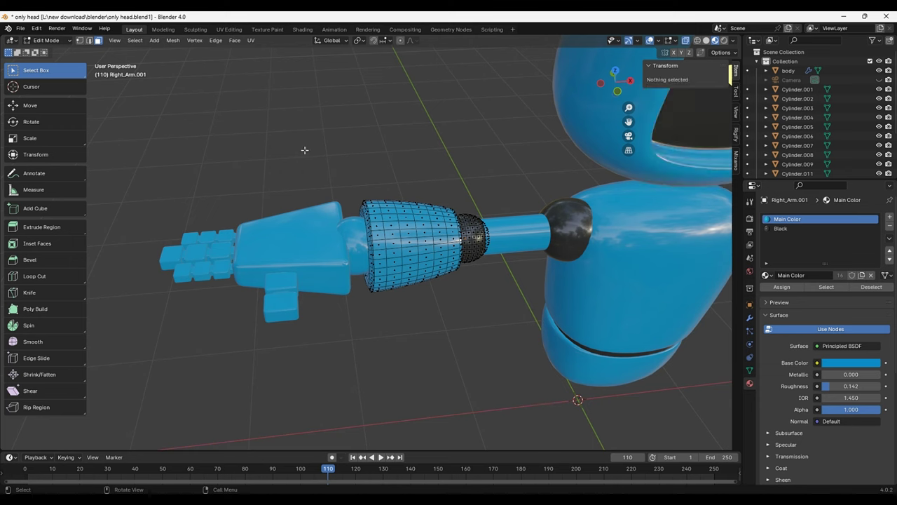
{"action": "left_click", "coordinate": [372, 280], "text": "alt"}
{"action": "left_click", "coordinate": [390, 324]}
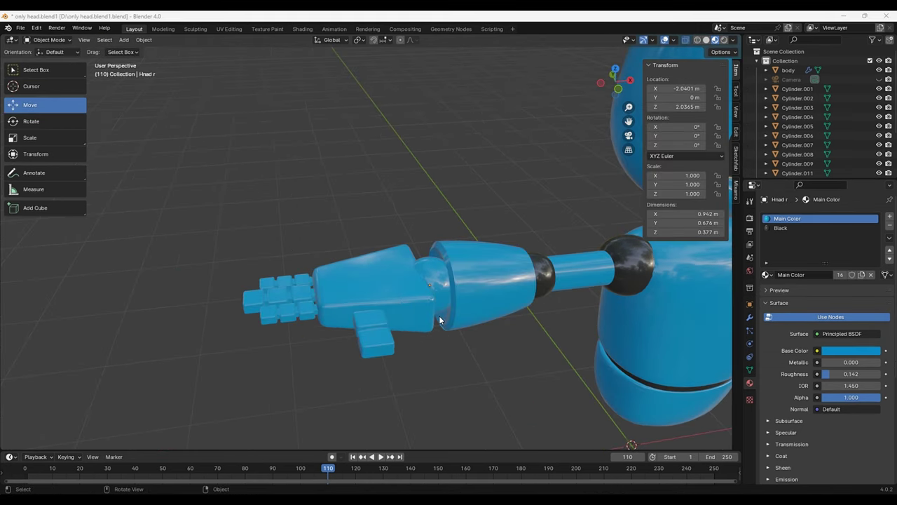
{"action": "scroll", "coordinate": [440, 317], "scroll_direction": "up", "scroll_amount": 2}
{"action": "left_click", "coordinate": [421, 298]}
{"action": "key", "text": "Tab"}
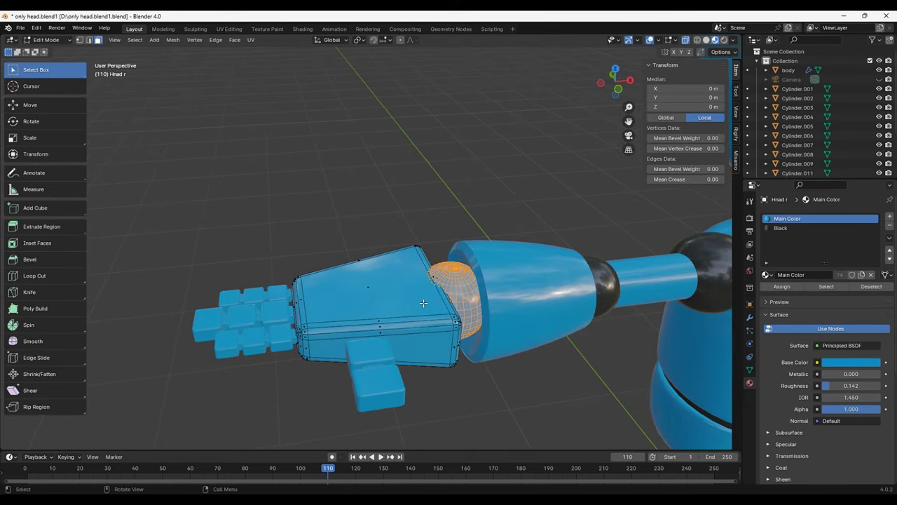
{"action": "left_click", "coordinate": [460, 301]}
- Select the whole wrist sphere and assign it the Black material
{"action": "middle_click_drag", "start_coordinate": [519, 335], "coordinate": [420, 281]}
{"action": "scroll", "coordinate": [421, 280], "scroll_direction": "up", "scroll_amount": 2}
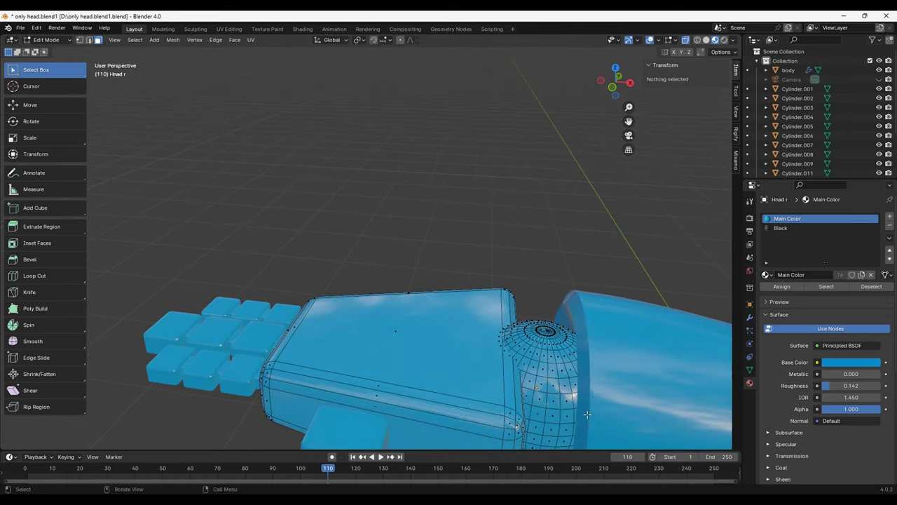
{"action": "scroll", "coordinate": [410, 260], "scroll_direction": "up", "scroll_amount": 2}
{"action": "key", "text": "l"}
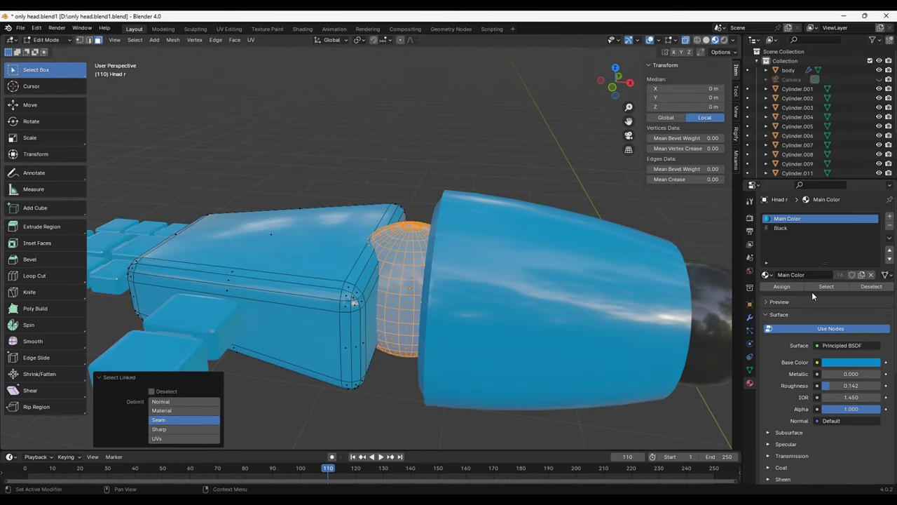
{"action": "left_click", "coordinate": [781, 228]}
{"action": "left_click", "coordinate": [783, 287]}
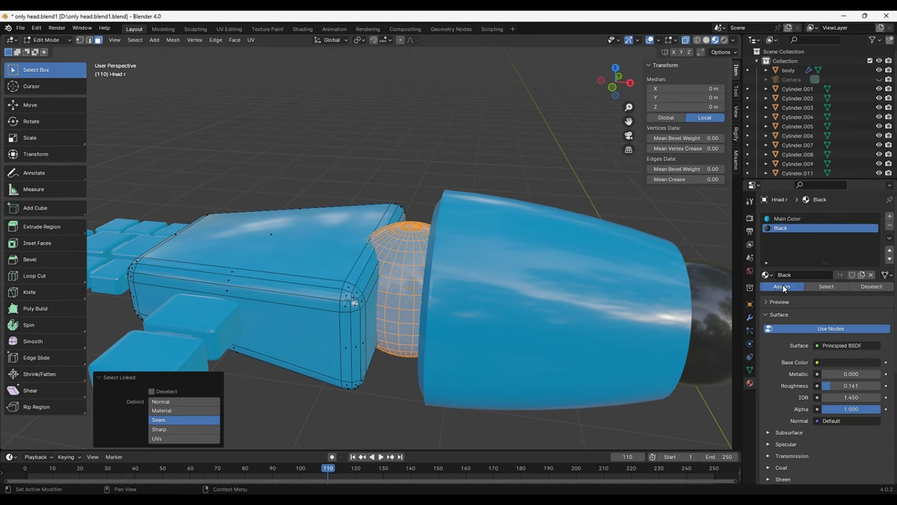
- Deselect the wrist sphere and return to Object Mode
{"action": "left_click", "coordinate": [510, 172]}
{"action": "mouse_move", "coordinate": [510, 172]}
{"action": "middle_mouse_down"}
{"action": "mouse_move", "coordinate": [421, 294]}
{"action": "mouse_move", "coordinate": [288, 272]}
{"action": "middle_mouse_up"}
{"action": "scroll", "coordinate": [418, 295], "scroll_direction": "up", "scroll_amount": 3}
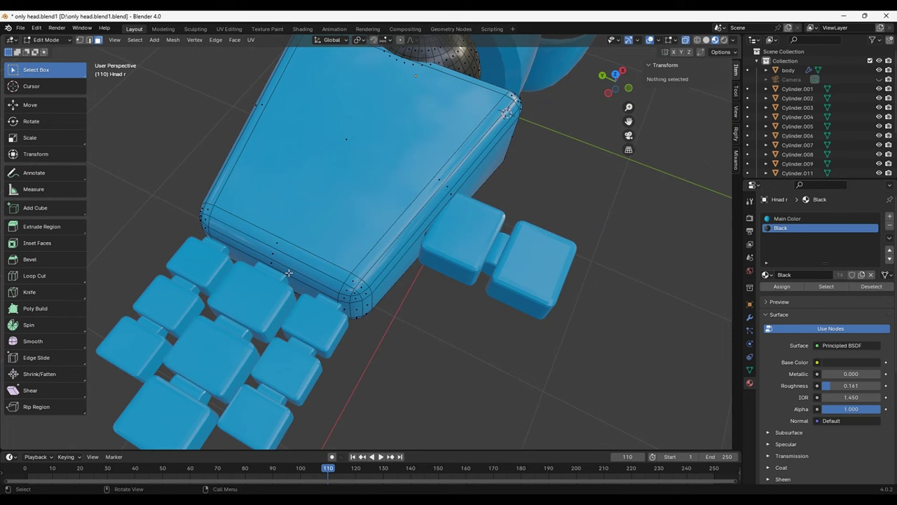
{"action": "left_click", "coordinate": [211, 242]}
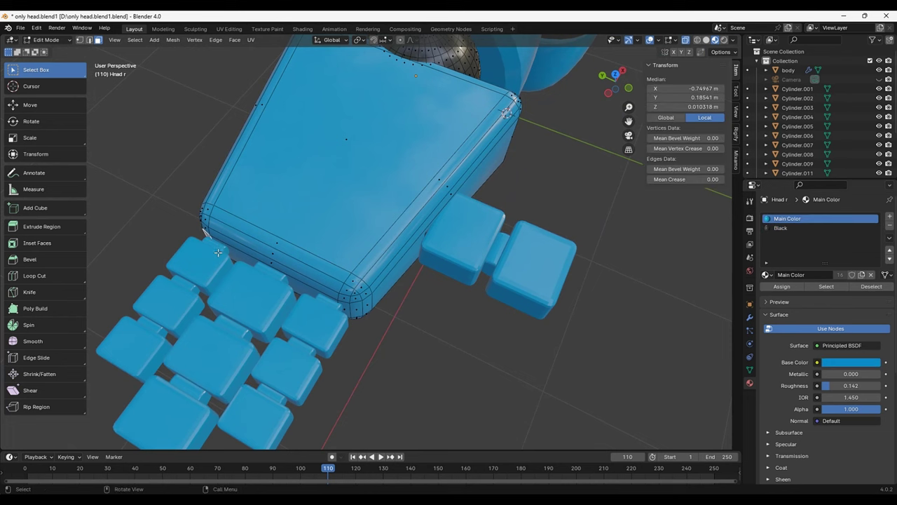
{"action": "left_click", "coordinate": [508, 264]}
{"action": "key", "text": "Tab"}
- Assign the Black material to the connector on the outer arm cube
{"action": "left_click", "coordinate": [527, 279]}
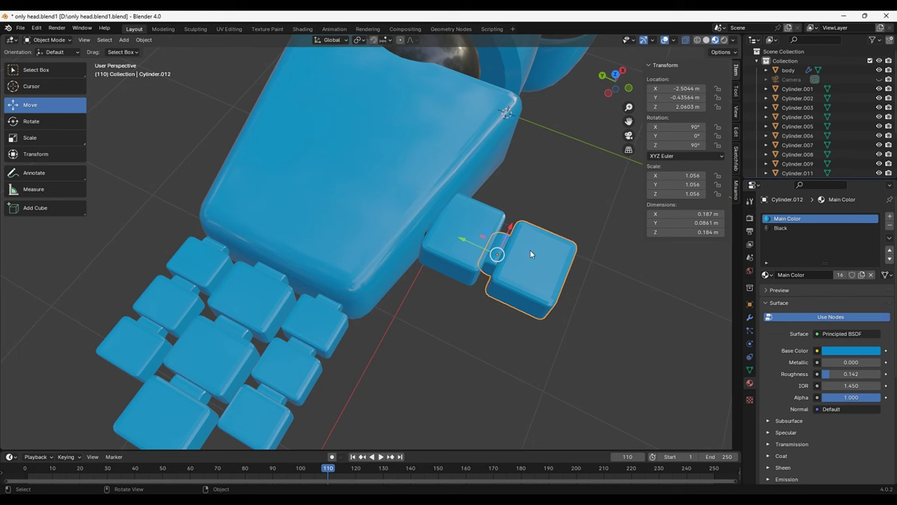
{"action": "key", "text": "Tab"}
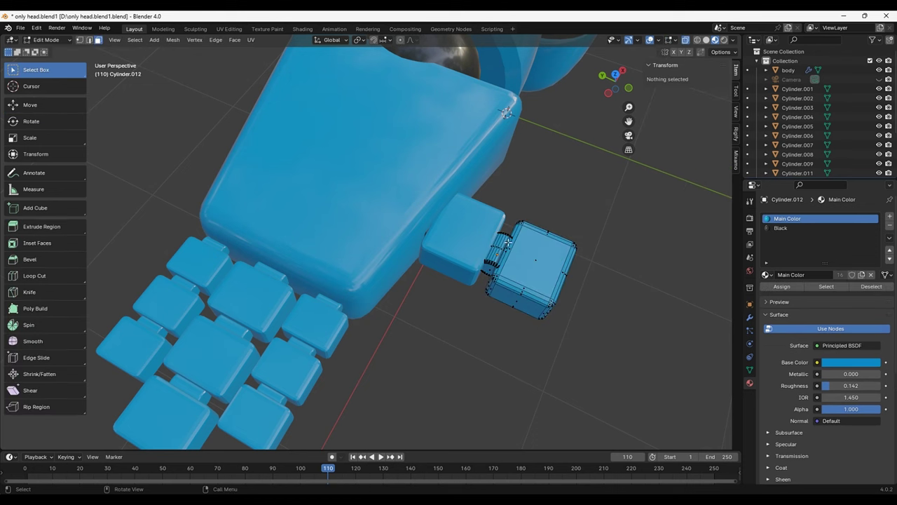
{"action": "key", "text": "l"}
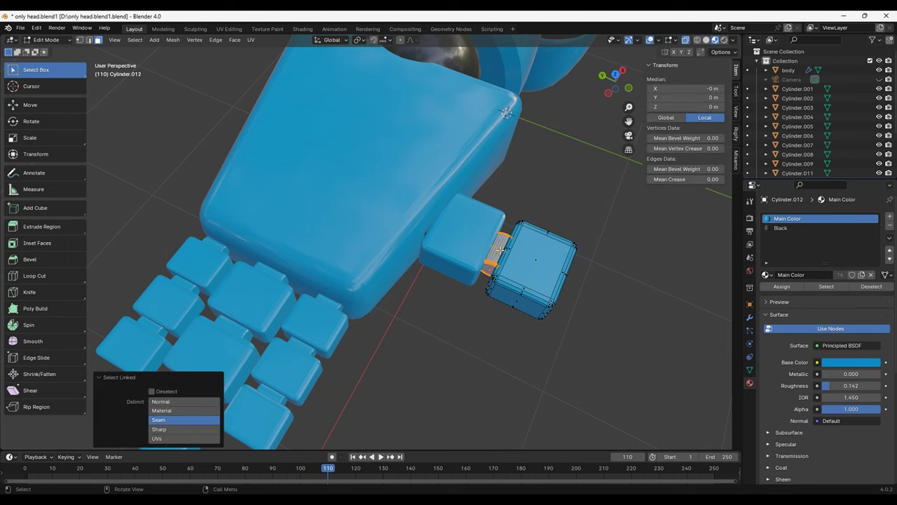
{"action": "left_click", "coordinate": [780, 228]}
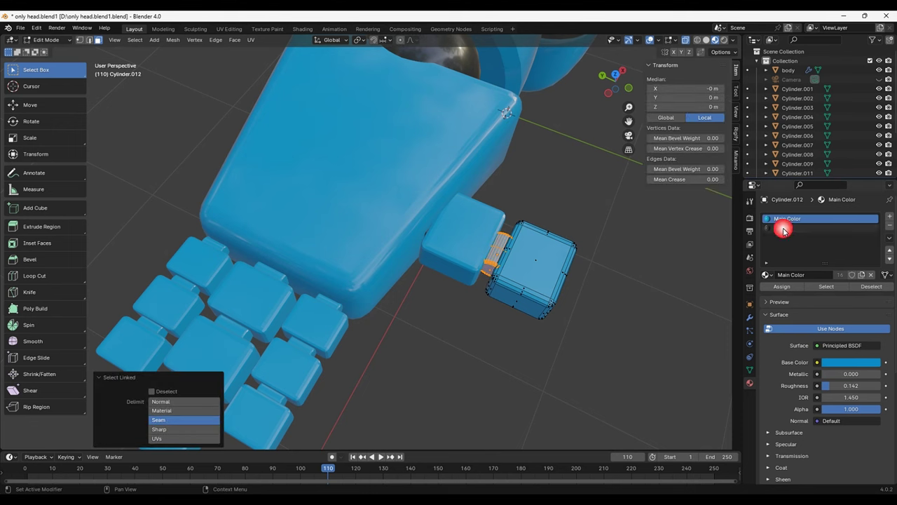
{"action": "left_click", "coordinate": [782, 286]}
{"action": "mouse_move", "coordinate": [374, 353]}
{"action": "middle_mouse_down"}
{"action": "mouse_move", "coordinate": [351, 365]}
{"action": "mouse_move", "coordinate": [364, 372]}
{"action": "mouse_move", "coordinate": [405, 312]}
{"action": "middle_mouse_up"}
- Make the connector on top of hand cube Cylinder.008 black
{"action": "left_click", "coordinate": [404, 312]}
{"action": "key", "text": "Tab"}
{"action": "left_click", "coordinate": [403, 312]}
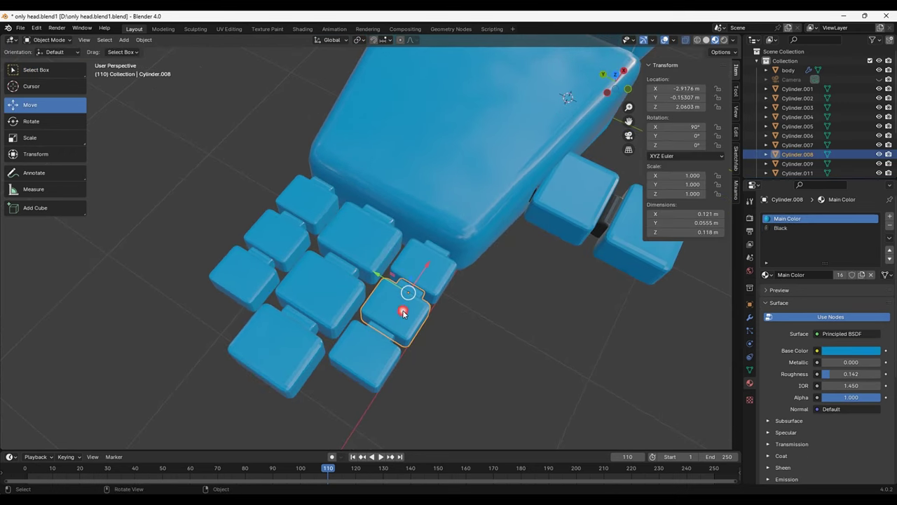
{"action": "key", "text": "Tab"}
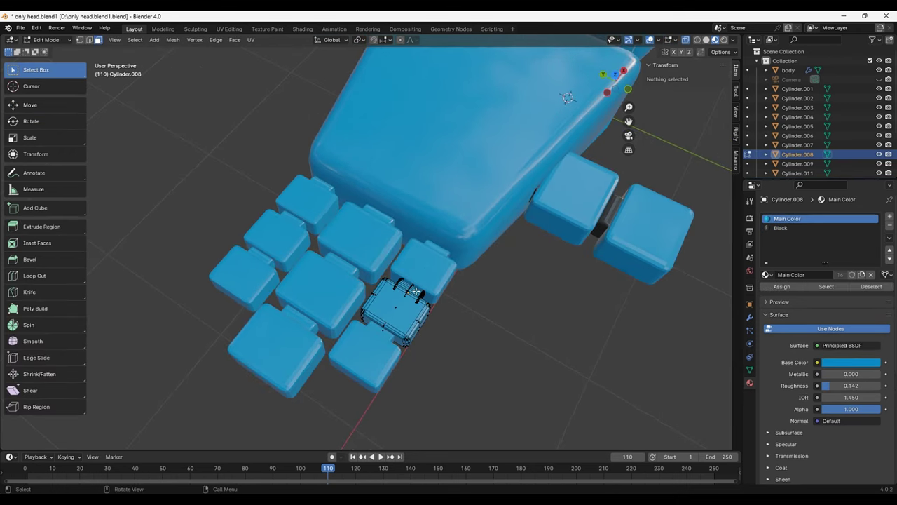
{"action": "left_click", "coordinate": [414, 289], "text": "alt"}
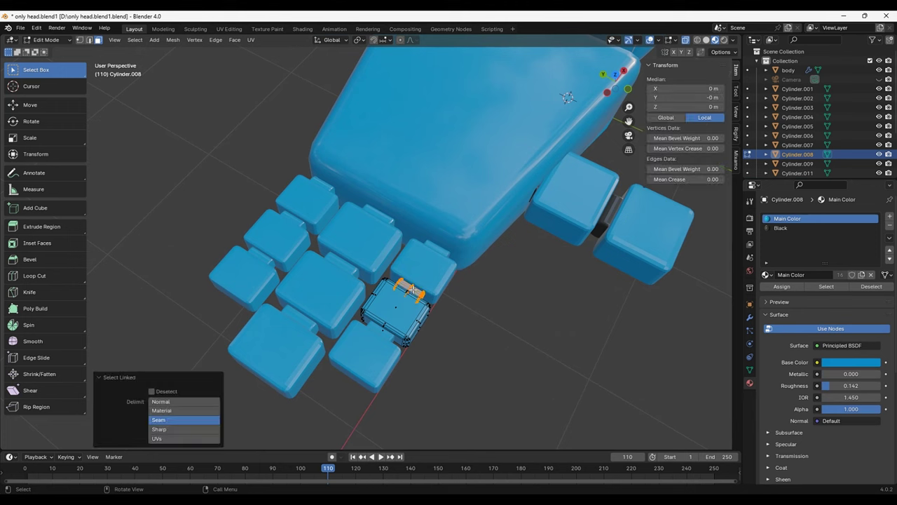
{"action": "left_click", "coordinate": [783, 286]}
{"action": "left_click", "coordinate": [781, 228]}
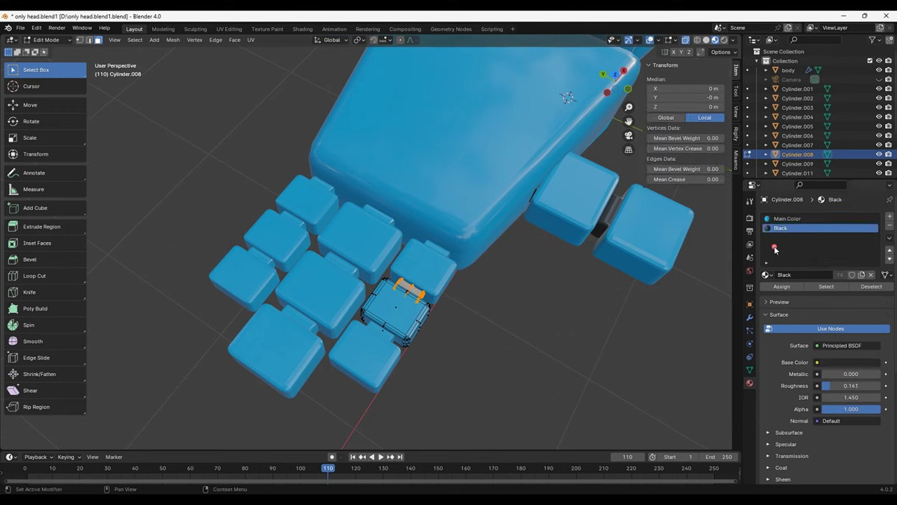
{"action": "left_click", "coordinate": [782, 286]}
{"action": "left_click", "coordinate": [476, 366]}
- Make the connector beside hand cube Cylinder.007 black
{"action": "key", "text": "Tab"}
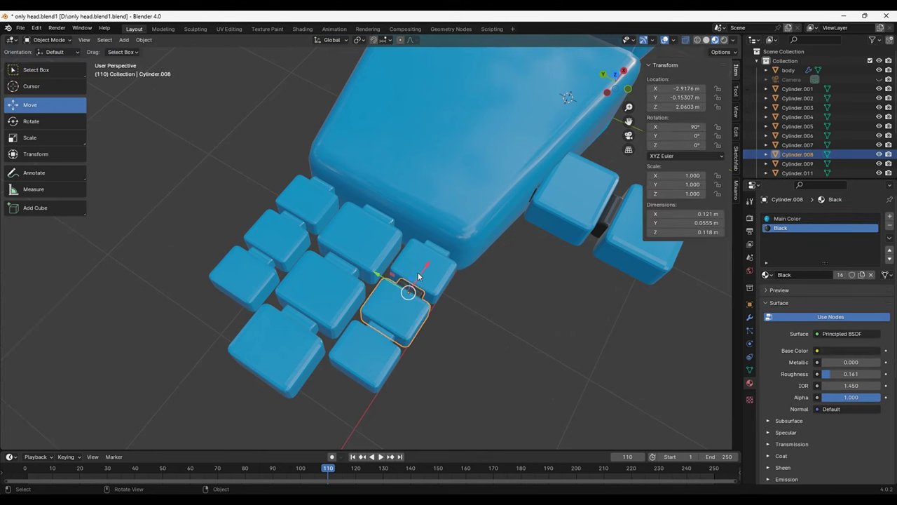
{"action": "left_click", "coordinate": [421, 271]}
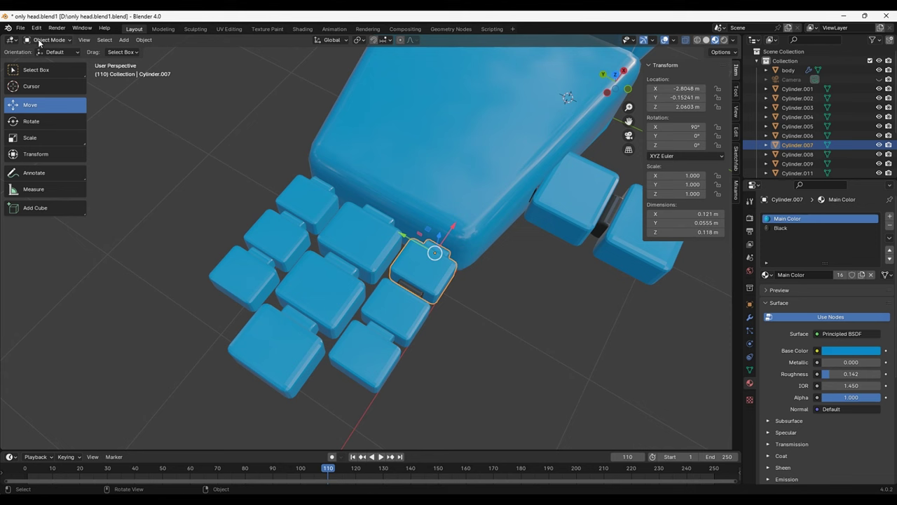
{"action": "left_click", "coordinate": [46, 40]}
{"action": "left_click", "coordinate": [50, 62]}
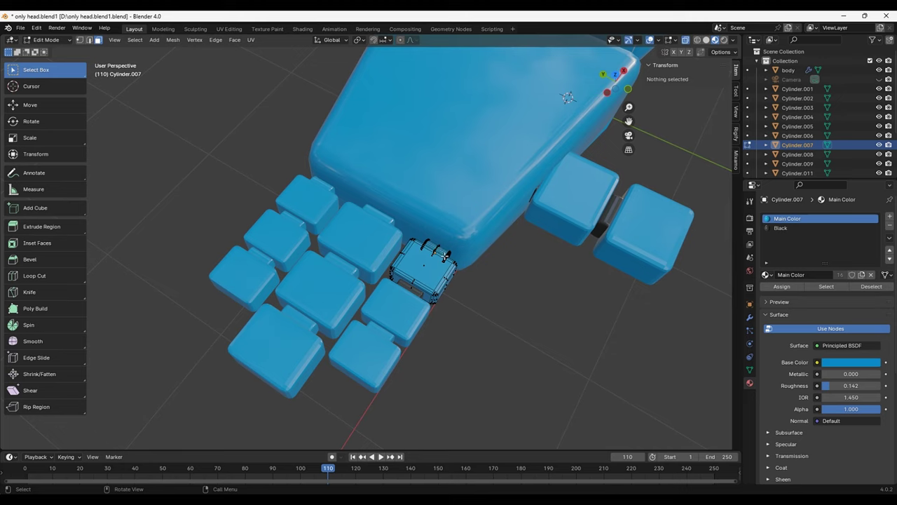
{"action": "middle_click_drag", "start_coordinate": [444, 257], "coordinate": [415, 326]}
{"action": "key", "text": "a"}
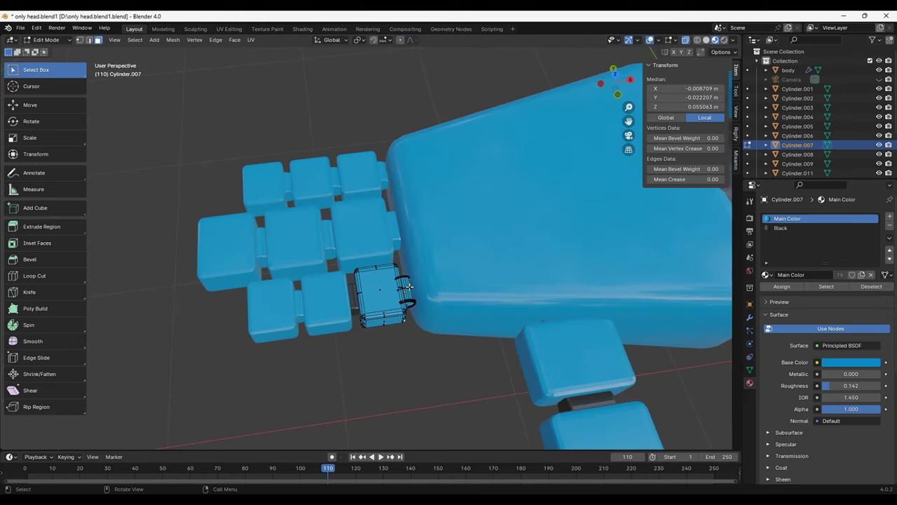
{"action": "key", "text": "l"}
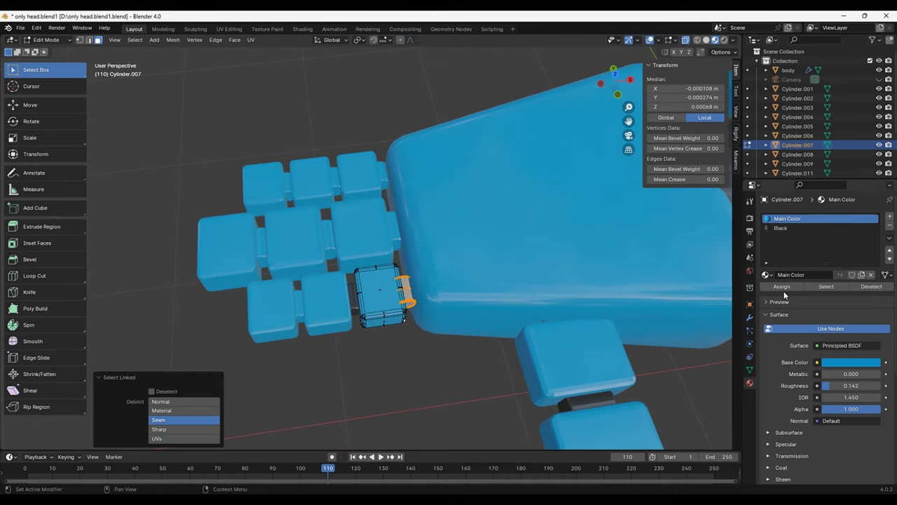
{"action": "left_click", "coordinate": [782, 228]}
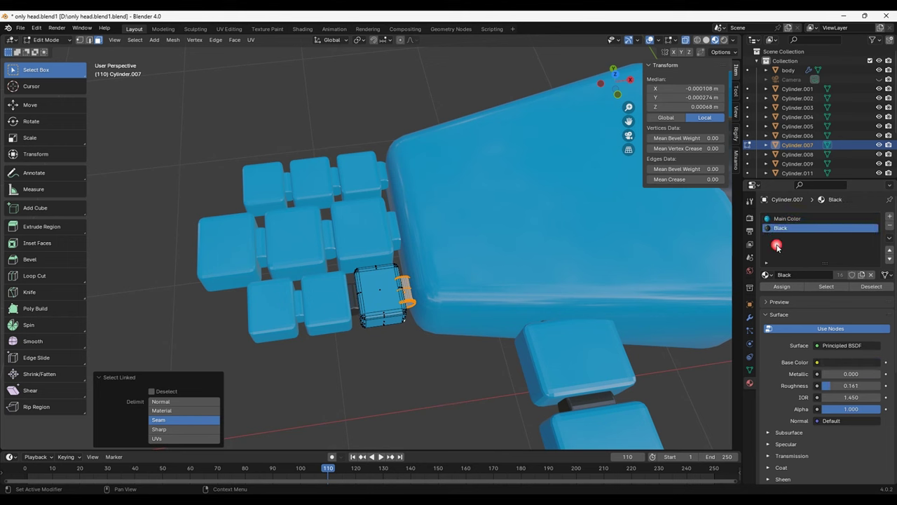
{"action": "left_click", "coordinate": [782, 287]}
{"action": "key", "text": "alt+a"}
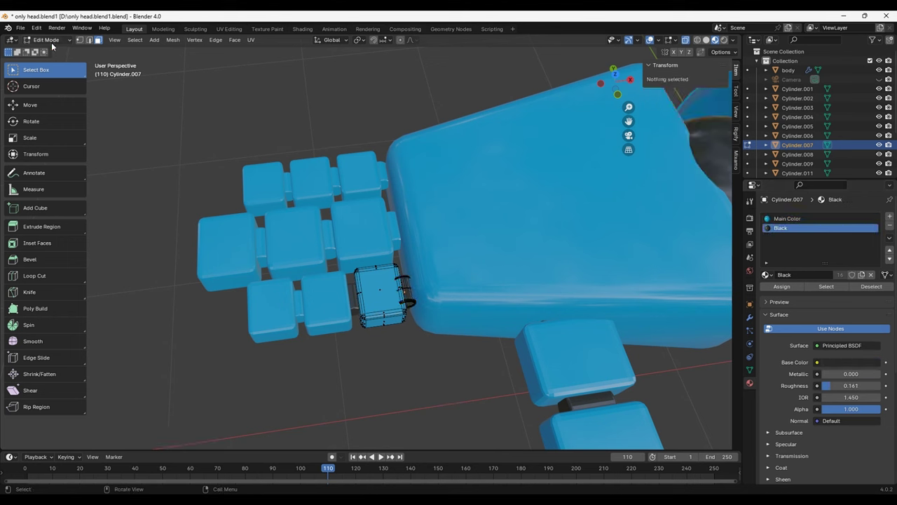
- Make the small connector beside hand cube Cylinder.001 black
{"action": "left_click", "coordinate": [46, 40]}
{"action": "left_click", "coordinate": [46, 44]}
{"action": "left_click", "coordinate": [364, 228]}
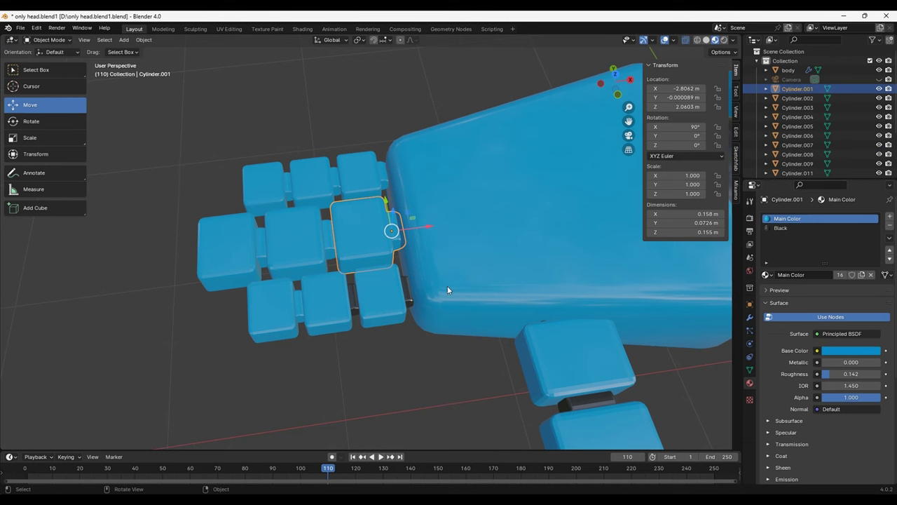
{"action": "left_click", "coordinate": [59, 40]}
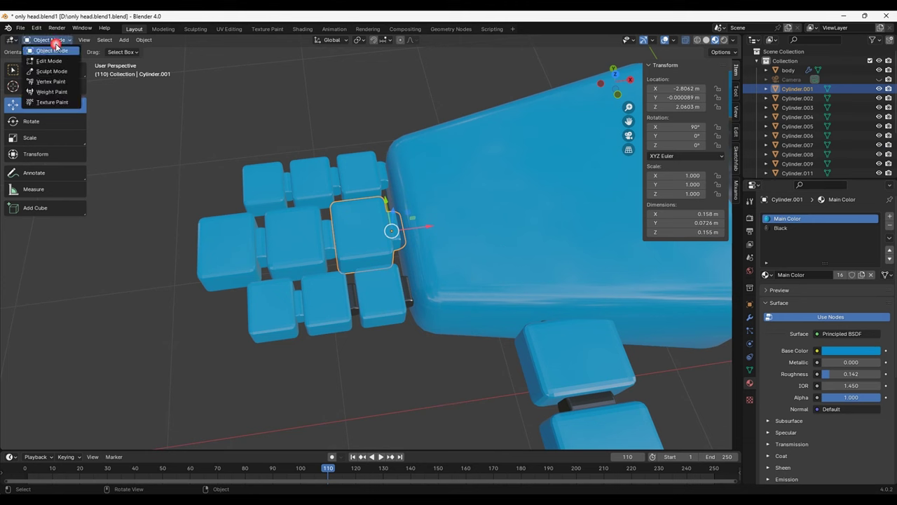
{"action": "left_click", "coordinate": [53, 61]}
{"action": "key", "text": "l"}
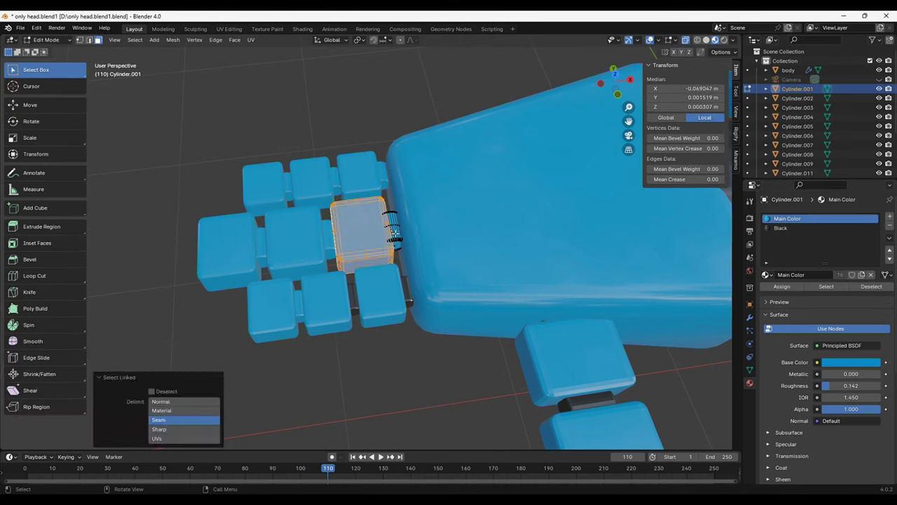
{"action": "key", "text": "alt+a"}
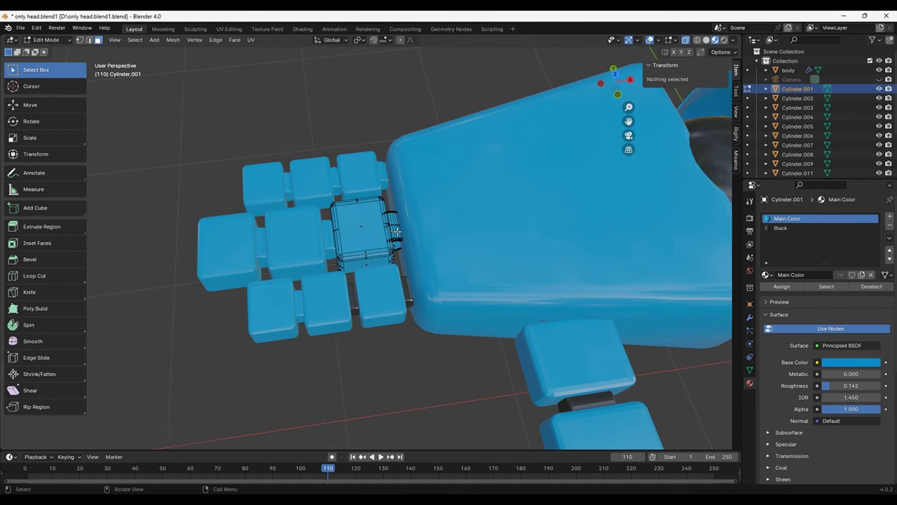
{"action": "key", "text": "l"}
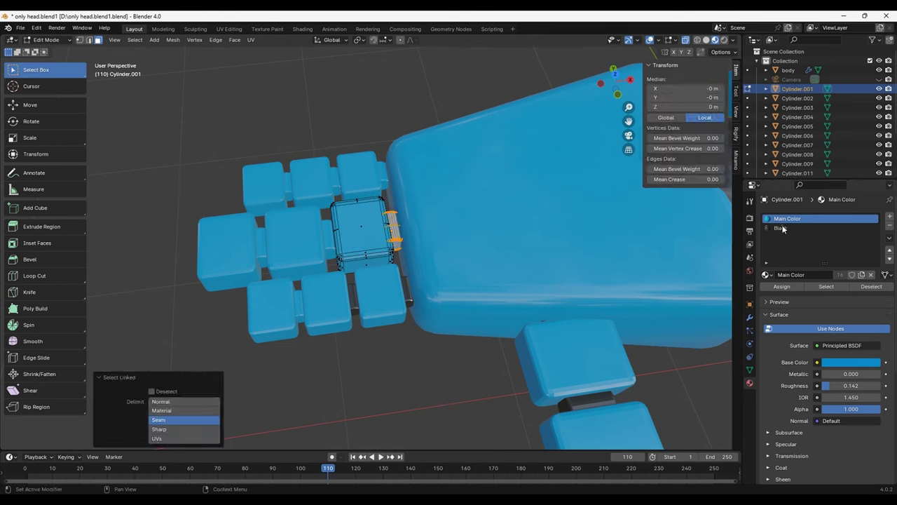
{"action": "left_click", "coordinate": [782, 228]}
{"action": "left_click", "coordinate": [773, 288]}
- Make the connector beside hand cube Cylinder.002 black
{"action": "key", "text": "Tab"}
{"action": "left_click", "coordinate": [329, 248]}
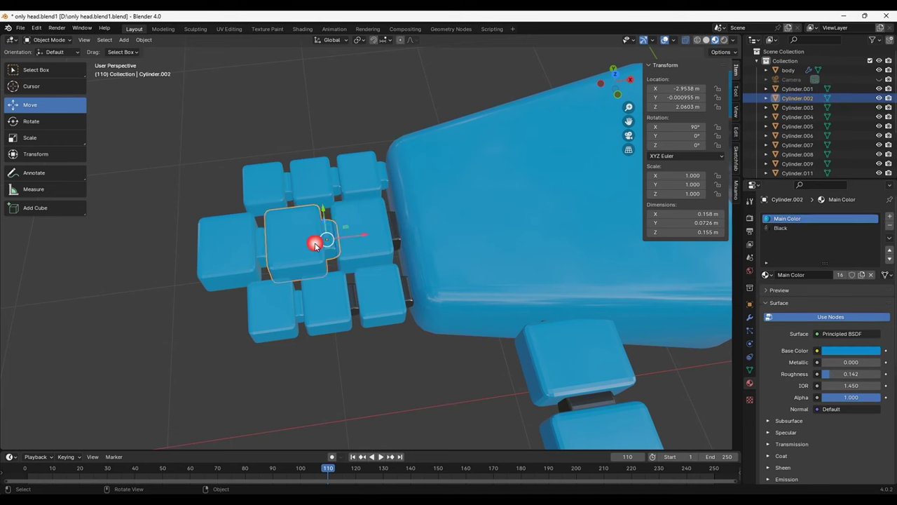
{"action": "key", "text": "Tab"}
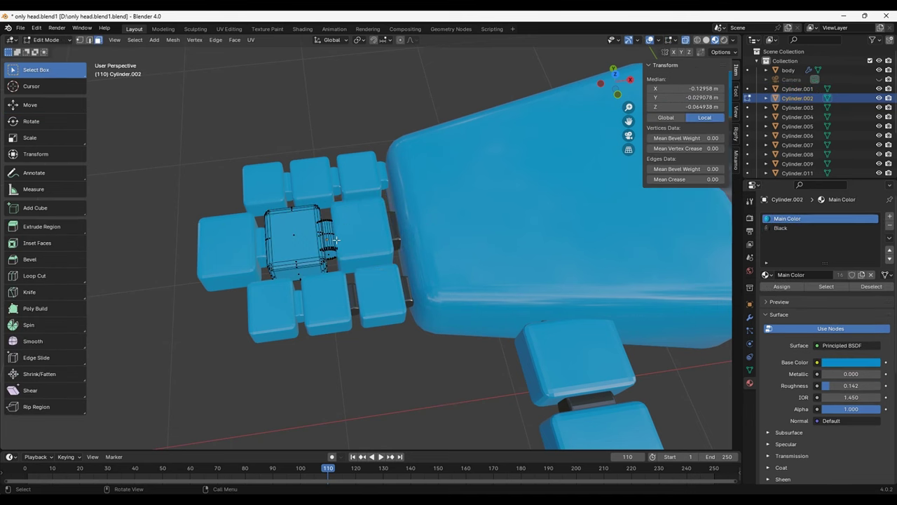
{"action": "key", "text": "l"}
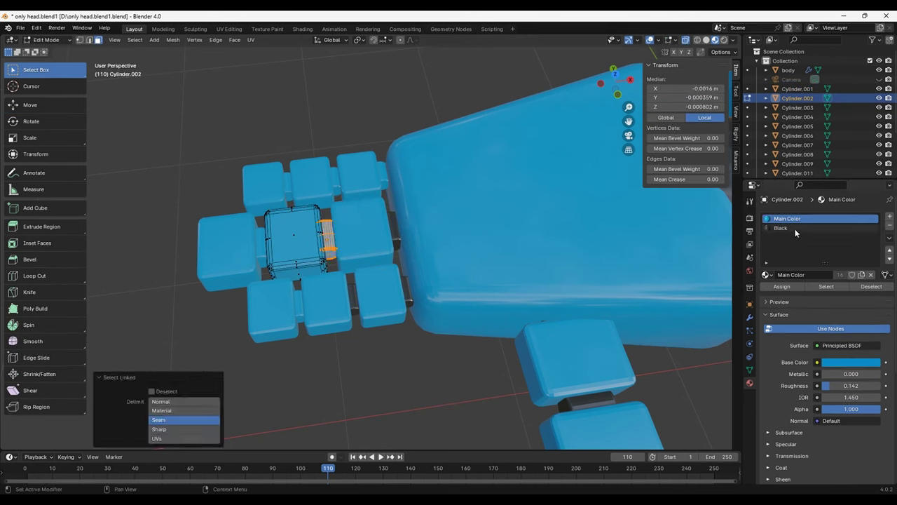
{"action": "left_click", "coordinate": [795, 228]}
{"action": "left_click", "coordinate": [782, 286]}
- Make the connector beside the left hand cube Cylinder.003 black
{"action": "key", "text": "Tab"}
{"action": "left_click", "coordinate": [236, 250]}
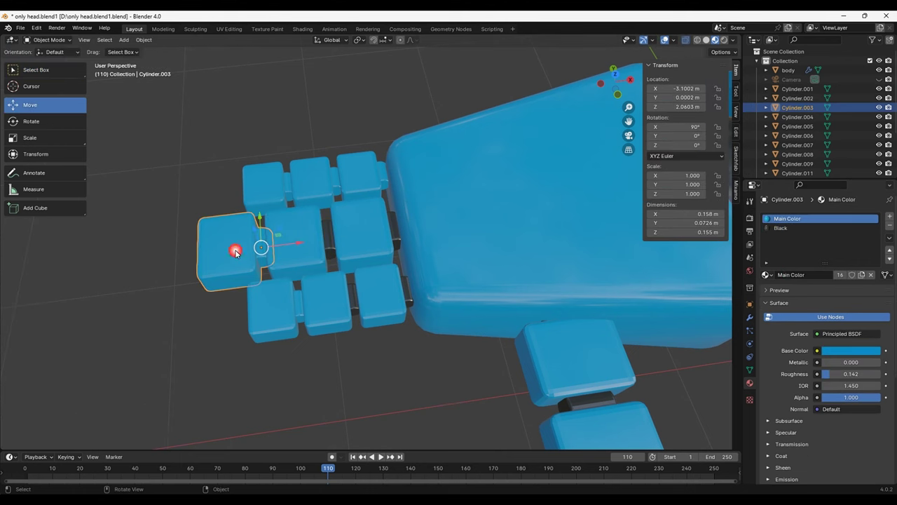
{"action": "key", "text": "Tab"}
{"action": "key", "text": "l"}
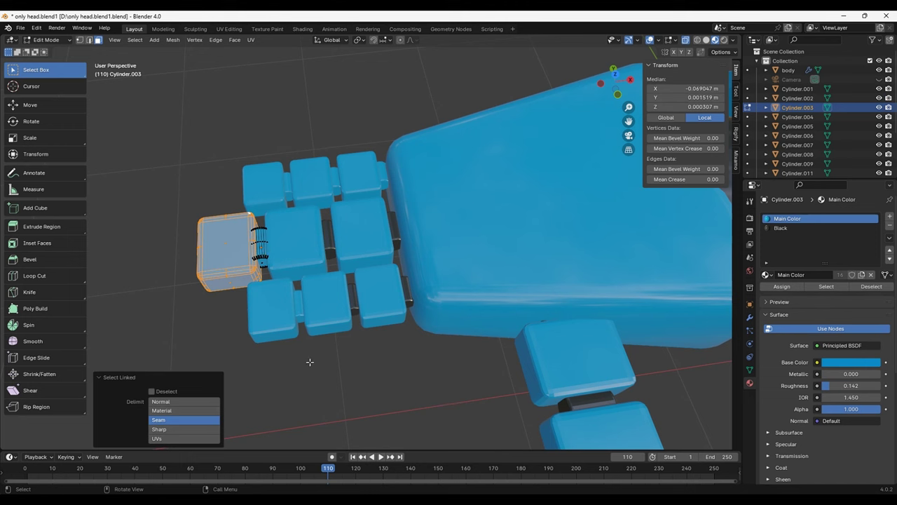
{"action": "key", "text": "alt+a"}
{"action": "key", "text": "l"}
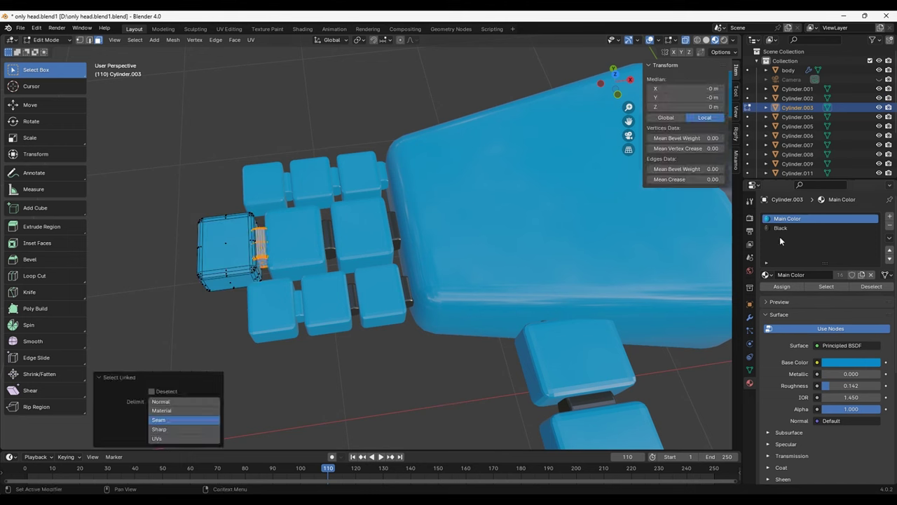
{"action": "left_click", "coordinate": [781, 228]}
{"action": "left_click", "coordinate": [782, 286]}
- Make the connector ring on fingertip block Cylinder.006 black
{"action": "key", "text": "Tab"}
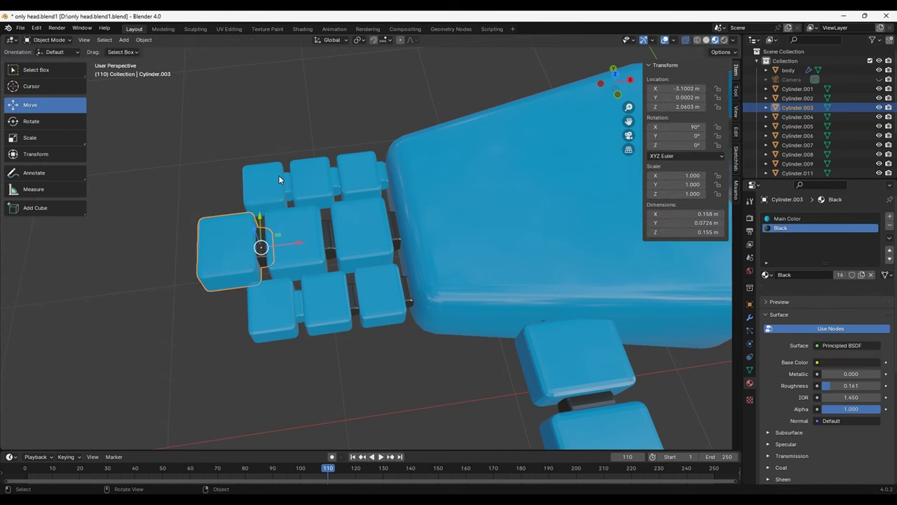
{"action": "left_click", "coordinate": [279, 179]}
{"action": "key", "text": "Tab"}
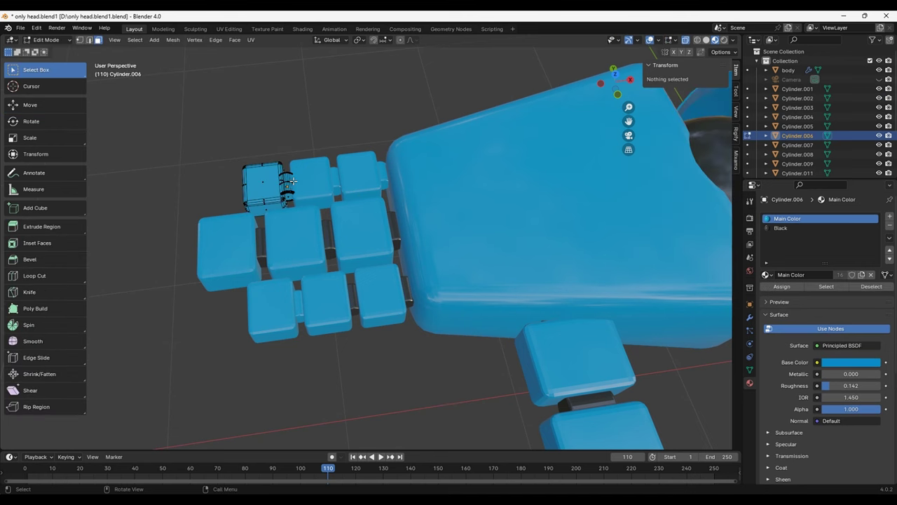
{"action": "key", "text": "l"}
{"action": "left_click", "coordinate": [781, 228]}
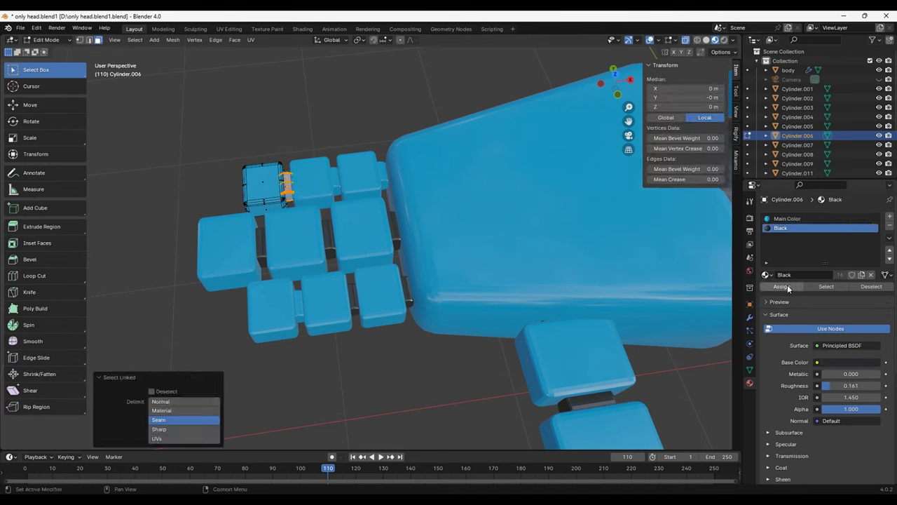
{"action": "left_click", "coordinate": [788, 287]}
{"action": "left_click", "coordinate": [304, 176]}
- Make the connector ring on the neighbouring finger block black
{"action": "key", "text": "Tab"}
{"action": "left_click", "coordinate": [322, 180]}
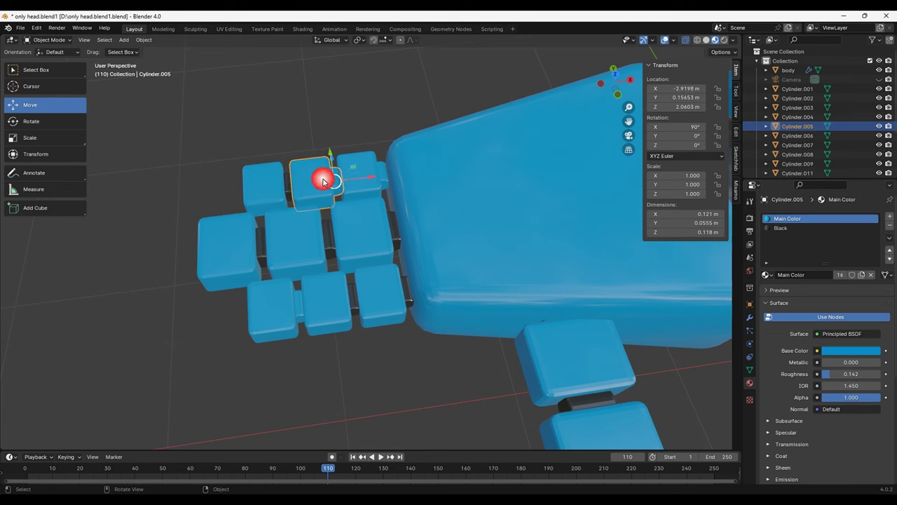
{"action": "key", "text": "Tab"}
{"action": "key", "text": "l"}
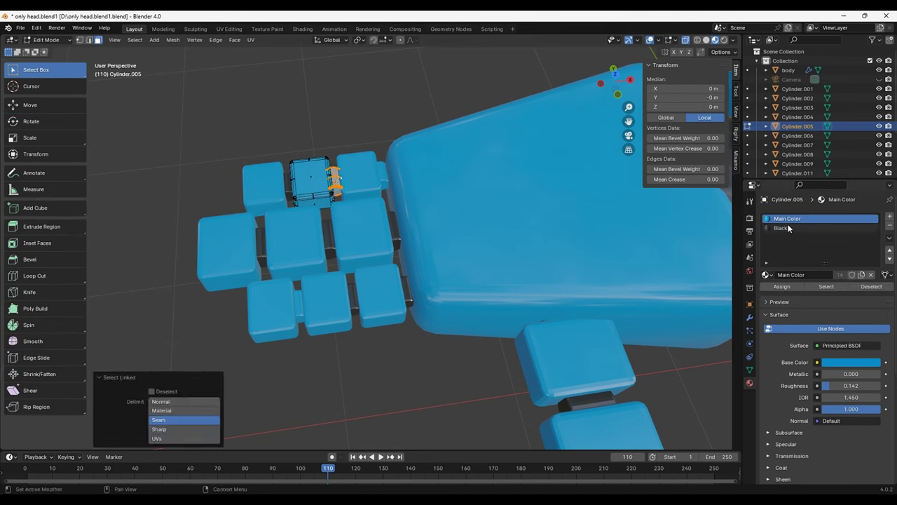
{"action": "left_click", "coordinate": [780, 228]}
{"action": "left_click", "coordinate": [785, 287]}
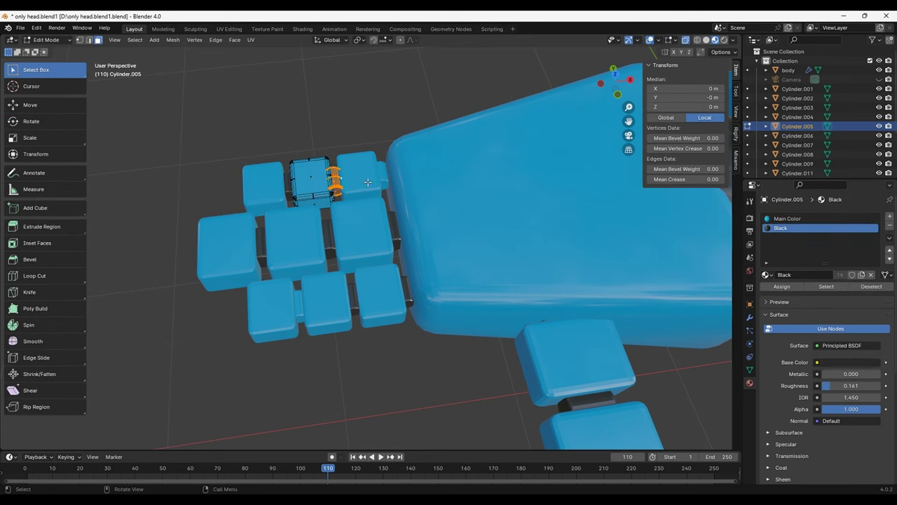
- Make the connector ring on the next finger block black
{"action": "key", "text": "Tab"}
{"action": "left_click", "coordinate": [382, 180]}
{"action": "key", "text": "Tab"}
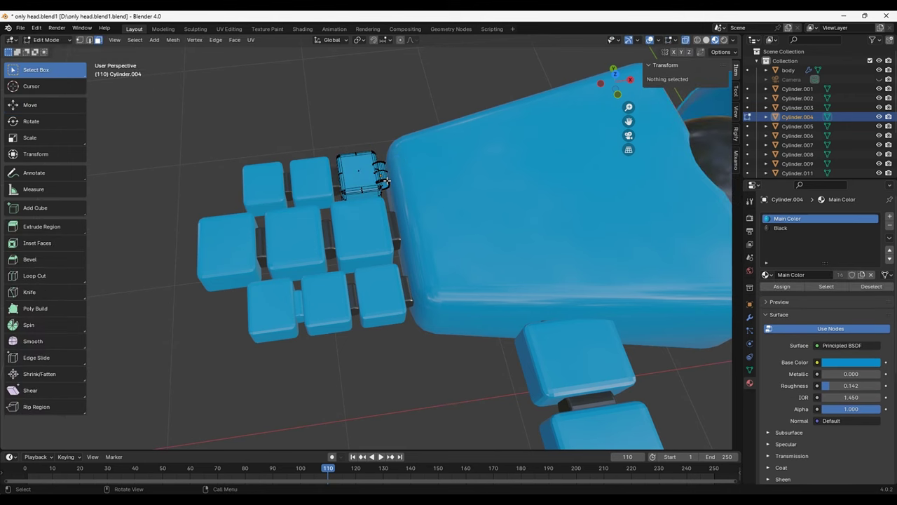
{"action": "key", "text": "l"}
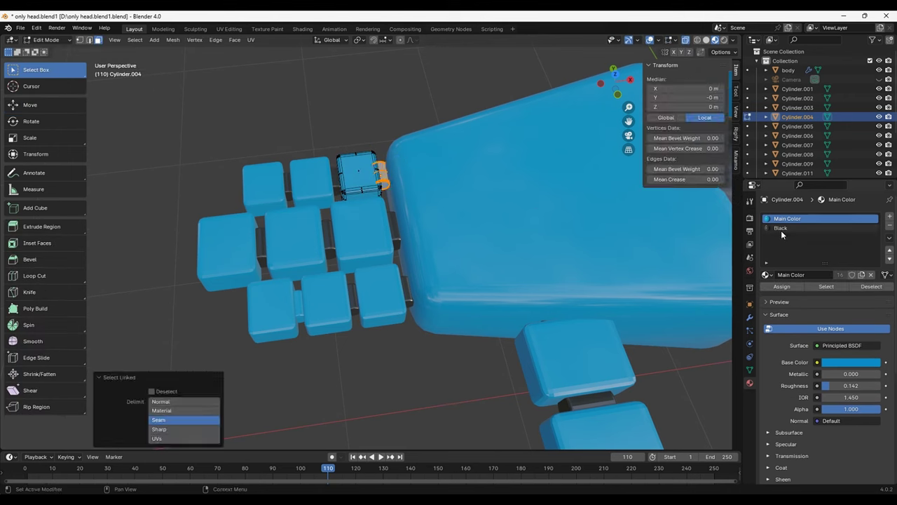
{"action": "left_click", "coordinate": [781, 229]}
{"action": "left_click", "coordinate": [781, 285]}
{"action": "left_click", "coordinate": [476, 345]}
- Make the connector ring on the lower-left finger block black
{"action": "mouse_move", "coordinate": [476, 345]}
{"action": "middle_mouse_down"}
{"action": "mouse_move", "coordinate": [517, 362]}
{"action": "mouse_move", "coordinate": [316, 347]}
{"action": "middle_mouse_up"}
{"action": "key", "text": "Tab"}
{"action": "left_click", "coordinate": [304, 323]}
{"action": "key", "text": "Tab"}
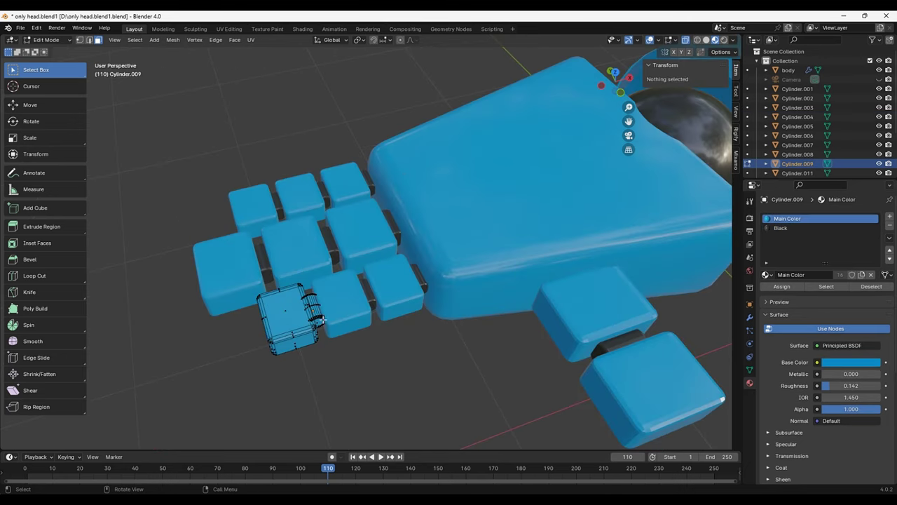
{"action": "key", "text": "l"}
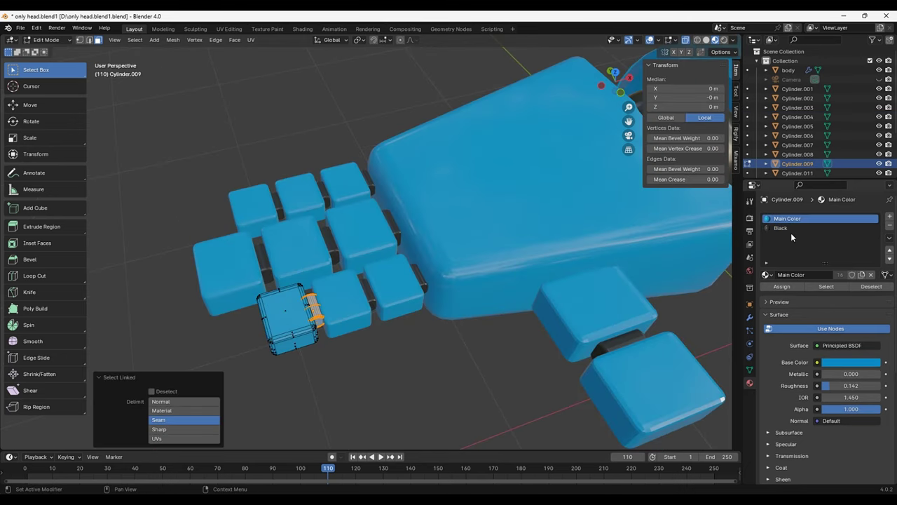
{"action": "left_click", "coordinate": [791, 229]}
{"action": "left_click", "coordinate": [785, 284]}
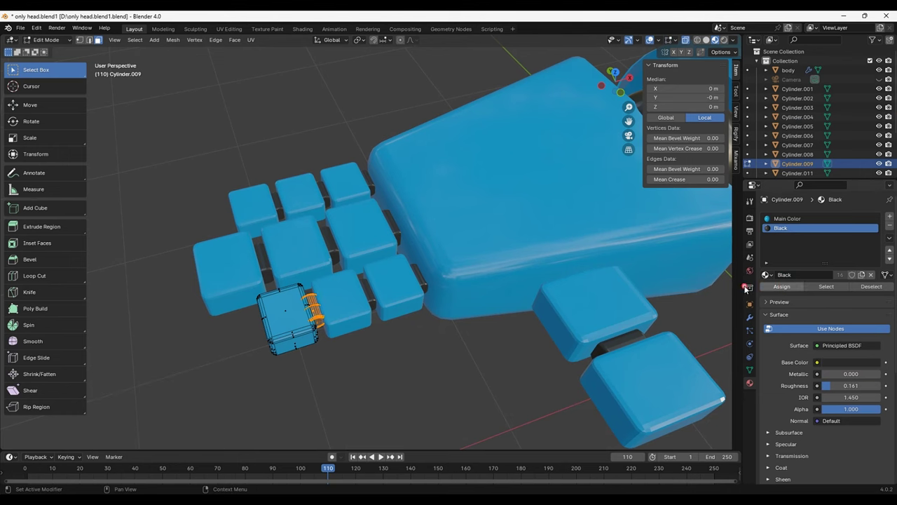
{"action": "scroll", "coordinate": [449, 359], "scroll_direction": "down", "scroll_amount": 4}
{"action": "left_click", "coordinate": [448, 359]}
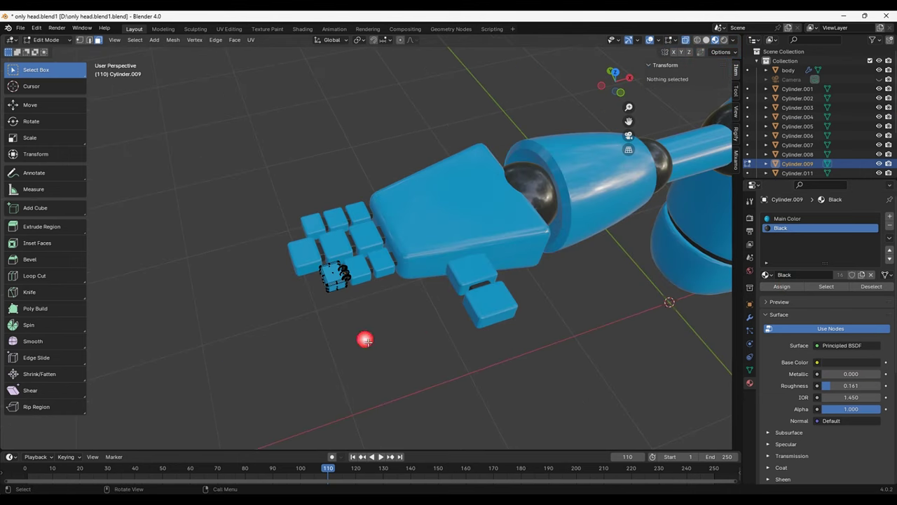
- Return to Object Mode, frame the robot from the front, and place the 3D cursor
{"action": "scroll", "coordinate": [365, 336], "scroll_direction": "up", "scroll_amount": 4}
{"action": "key", "text": "Tab"}
{"action": "mouse_move", "coordinate": [361, 421]}
{"action": "middle_mouse_down"}
{"action": "mouse_move", "coordinate": [512, 375]}
{"action": "mouse_move", "coordinate": [586, 387]}
{"action": "mouse_move", "coordinate": [617, 359]}
{"action": "mouse_move", "coordinate": [398, 354]}
{"action": "mouse_move", "coordinate": [435, 323]}
{"action": "mouse_move", "coordinate": [507, 305]}
{"action": "mouse_move", "coordinate": [519, 286]}
{"action": "mouse_move", "coordinate": [525, 308]}
{"action": "mouse_move", "coordinate": [557, 255]}
{"action": "mouse_move", "coordinate": [571, 339]}
{"action": "mouse_move", "coordinate": [501, 288]}
{"action": "middle_mouse_up"}
{"action": "scroll", "coordinate": [506, 305], "scroll_direction": "up", "scroll_amount": 3}
{"action": "scroll", "coordinate": [571, 339], "scroll_direction": "down", "scroll_amount": 5}
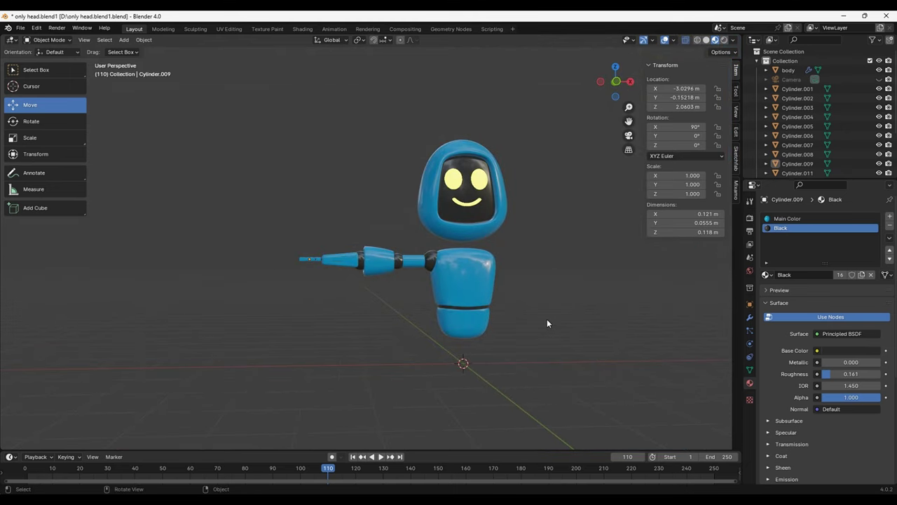
{"action": "middle_click_drag", "start_coordinate": [547, 324], "coordinate": [434, 356]}
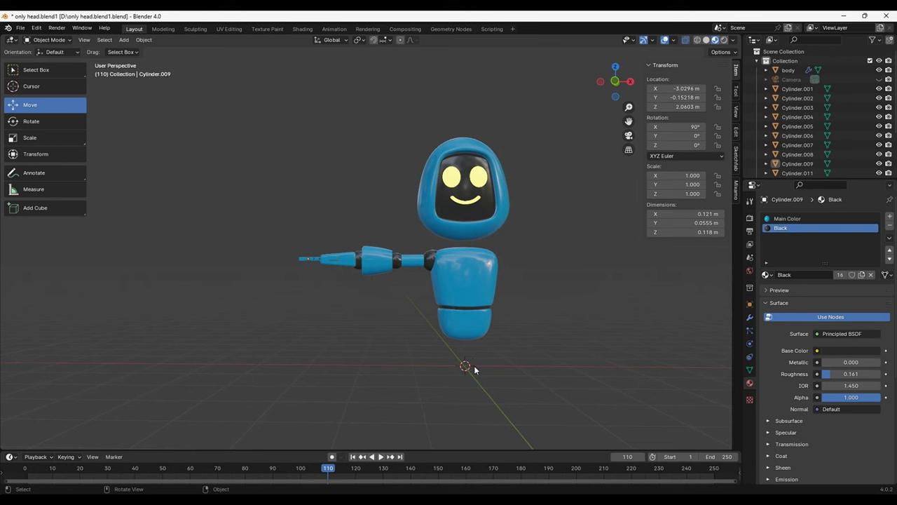
{"action": "left_click", "coordinate": [31, 85]}
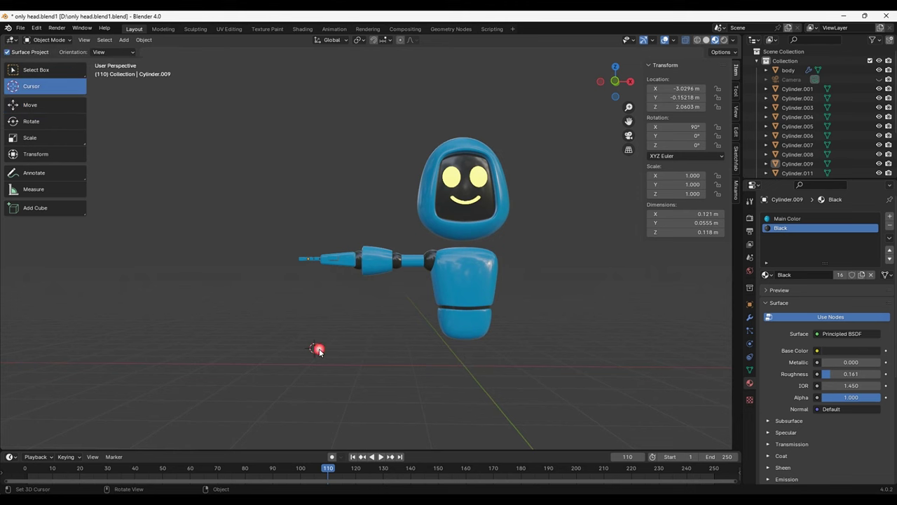
{"action": "left_click_drag", "start_coordinate": [319, 351], "coordinate": [437, 383]}
- Set the Pivot Point to 3D Cursor, keeping the cursor at the world origin
{"action": "scroll", "coordinate": [385, 392], "scroll_direction": "up", "scroll_amount": 3}
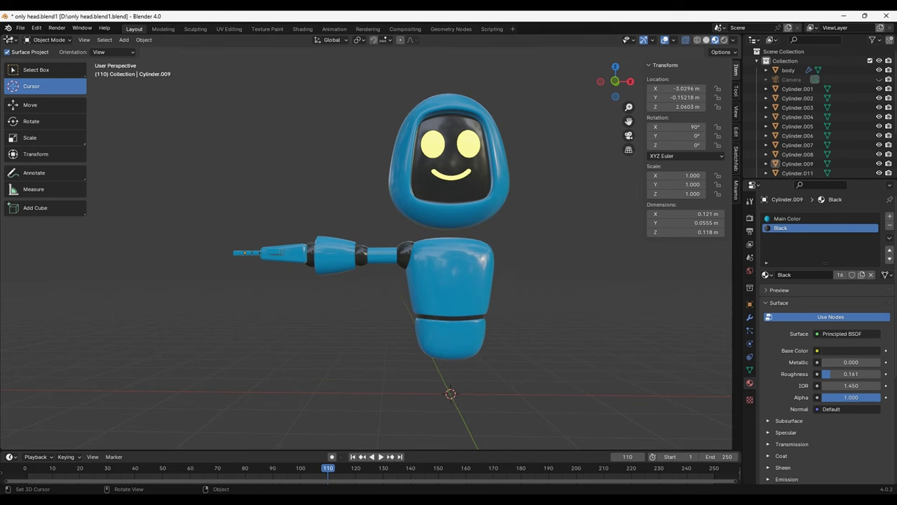
{"action": "left_click", "coordinate": [359, 40]}
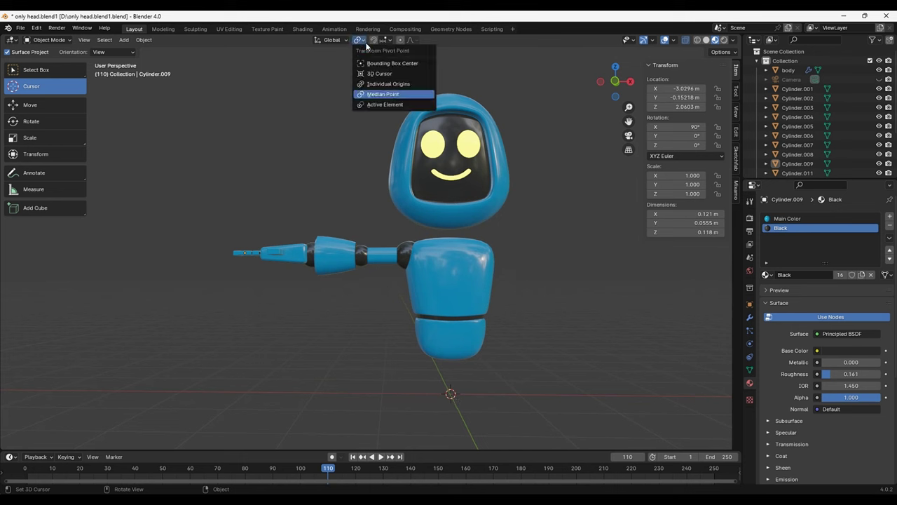
{"action": "left_click", "coordinate": [371, 75]}
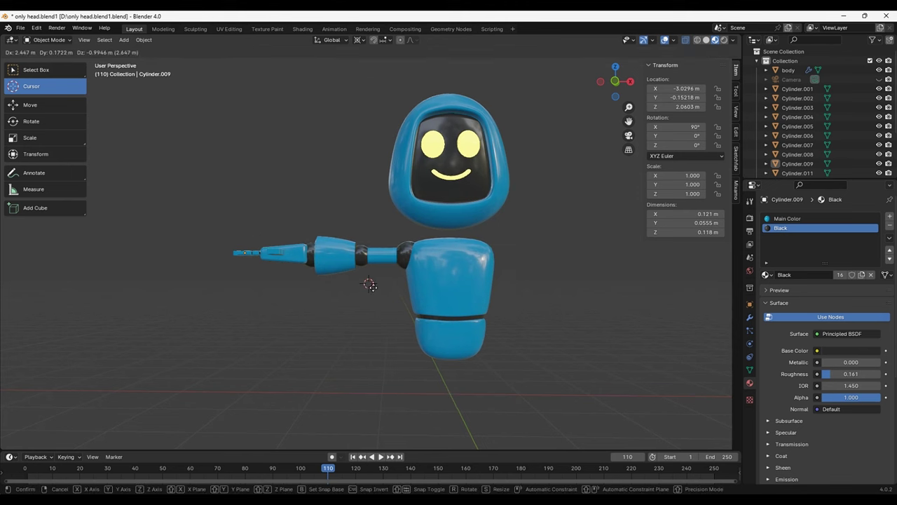
{"action": "left_click_drag", "start_coordinate": [369, 281], "coordinate": [369, 283]}
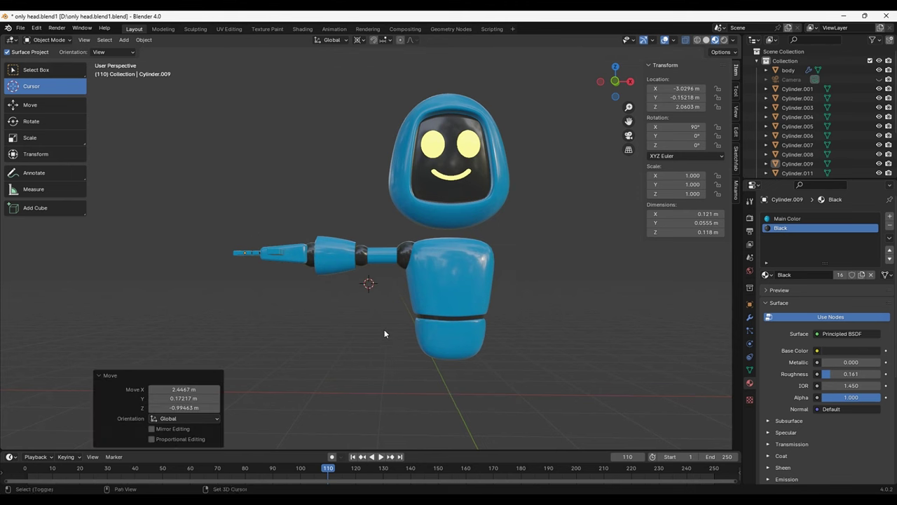
{"action": "key", "text": "ctrl+z"}
- Box-select the arm pieces, duplicate them, and mirror the copy across global X
{"action": "left_click", "coordinate": [42, 75]}
{"action": "mouse_move", "coordinate": [182, 210]}
{"action": "left_mouse_down"}
{"action": "mouse_move", "coordinate": [404, 316]}
{"action": "mouse_move", "coordinate": [228, 230]}
{"action": "left_mouse_up"}
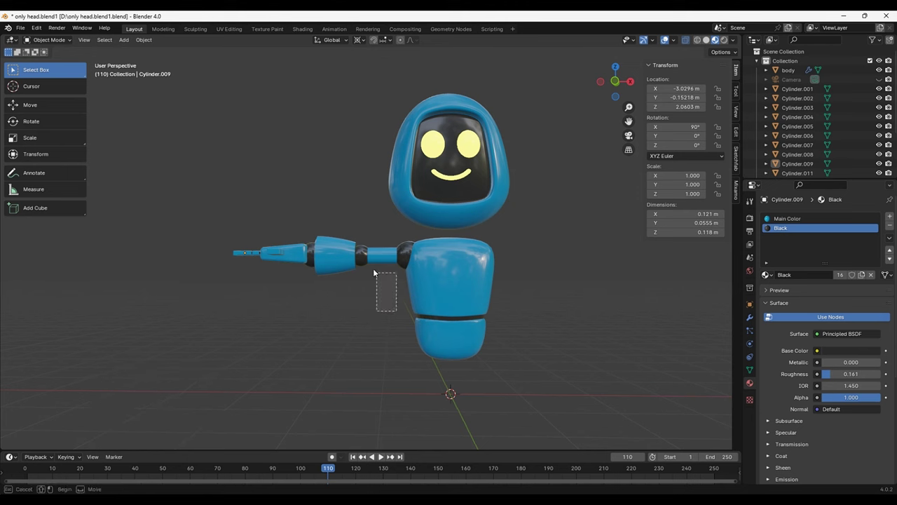
{"action": "left_click", "coordinate": [144, 39]}
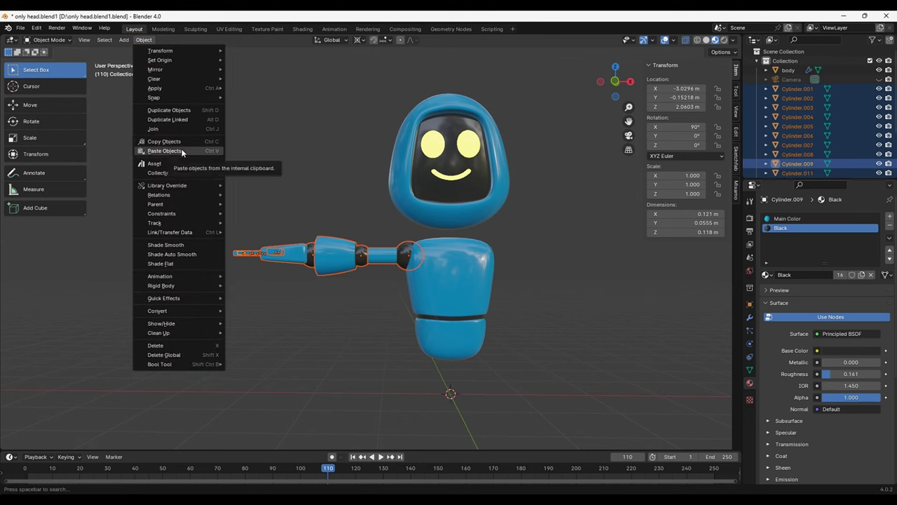
{"action": "mouse_move", "coordinate": [156, 70]}
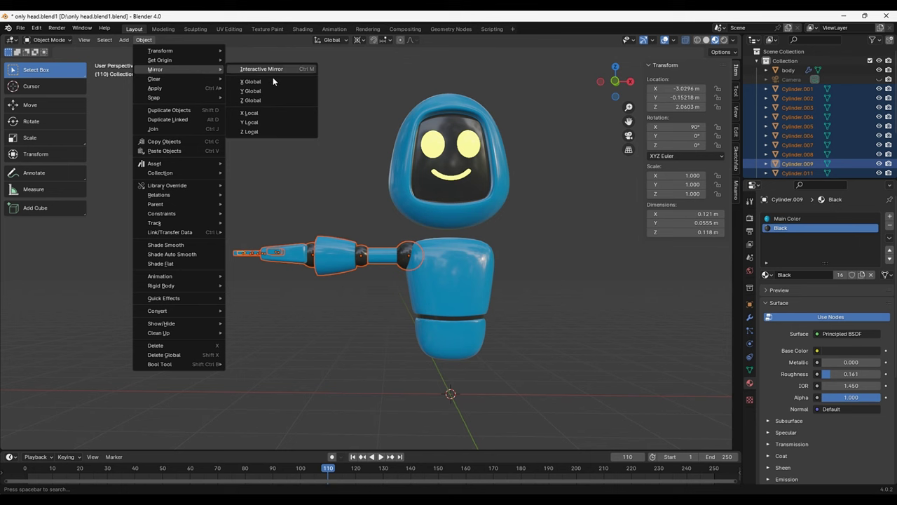
{"action": "left_click", "coordinate": [273, 82]}
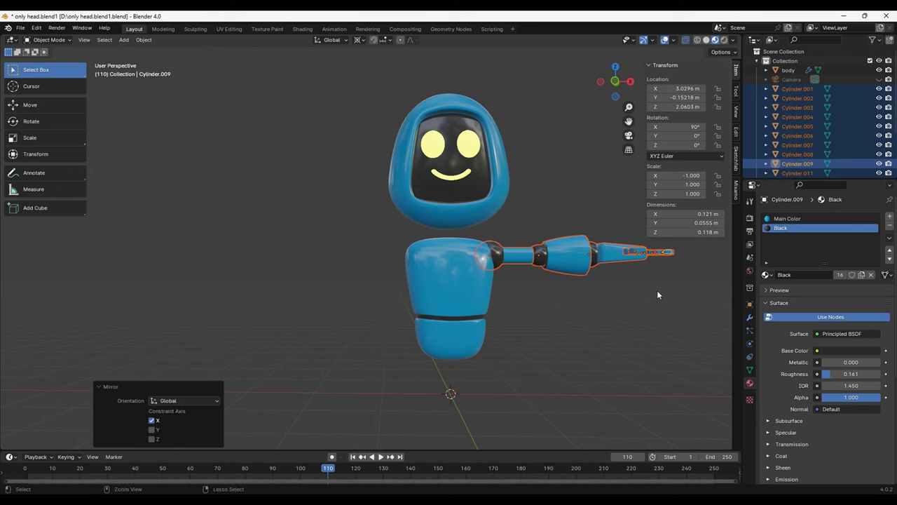
{"action": "key", "text": "ctrl+z"}
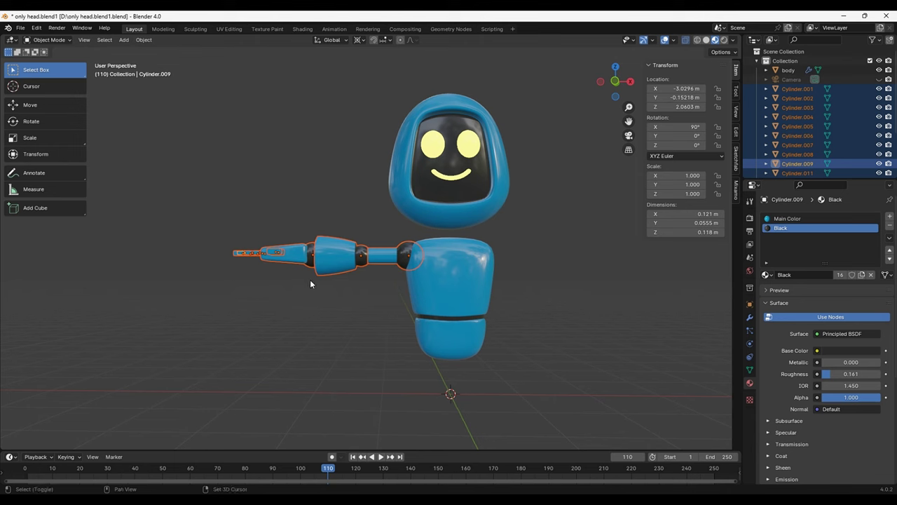
{"action": "key", "text": "shift+d"}
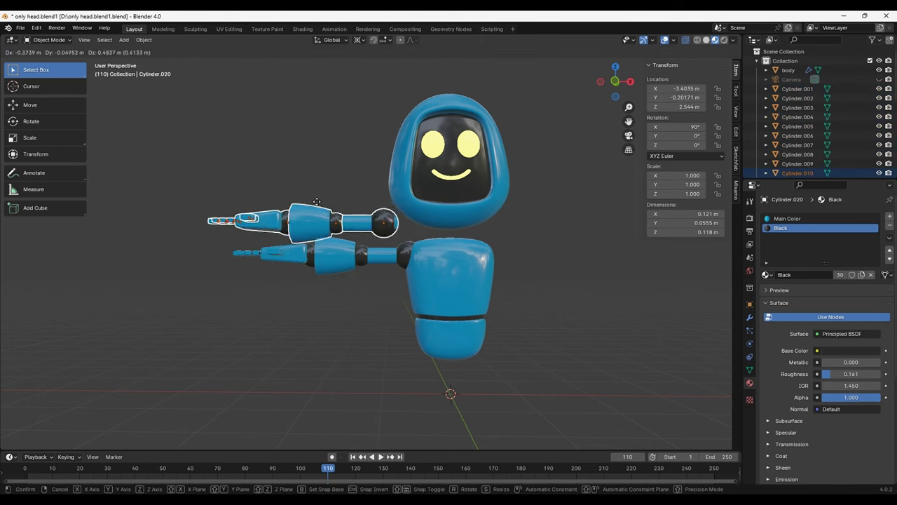
{"action": "right_click", "coordinate": [222, 174]}
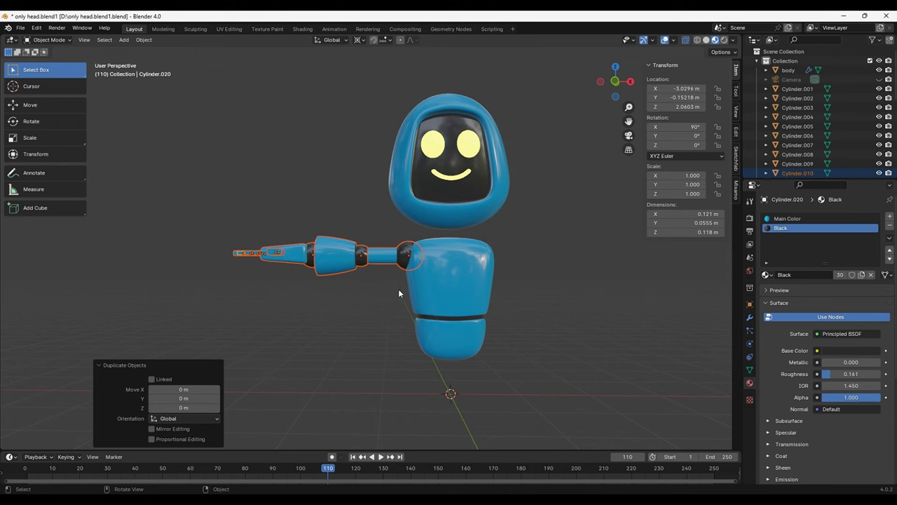
{"action": "left_click", "coordinate": [144, 39]}
{"action": "mouse_move", "coordinate": [155, 69]}
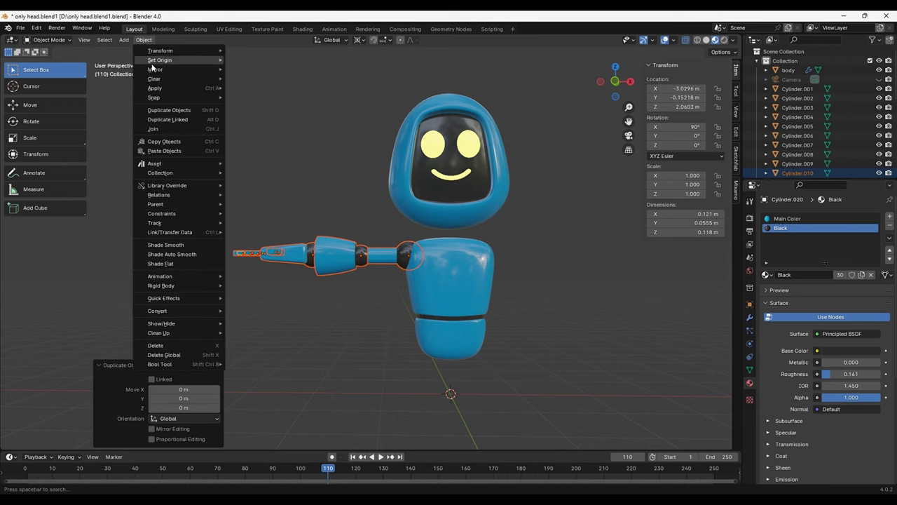
{"action": "left_click", "coordinate": [258, 81]}
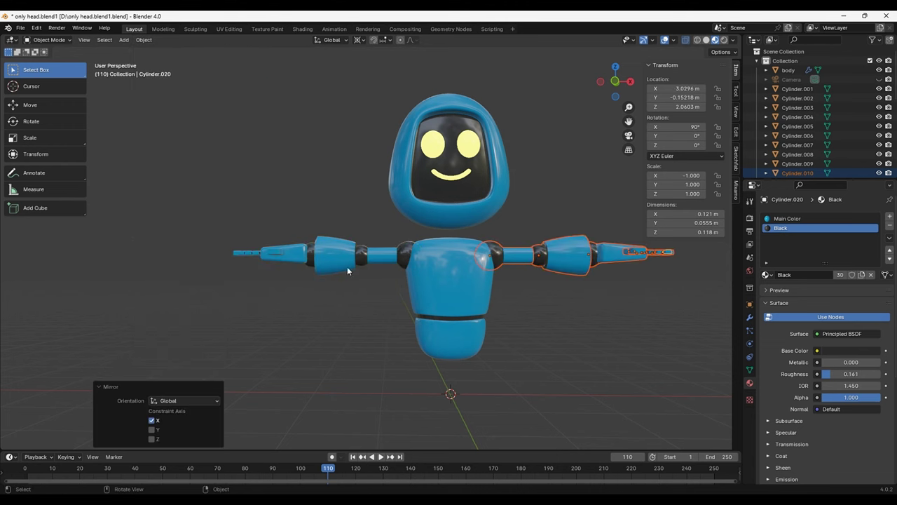
{"action": "left_click", "coordinate": [244, 146]}
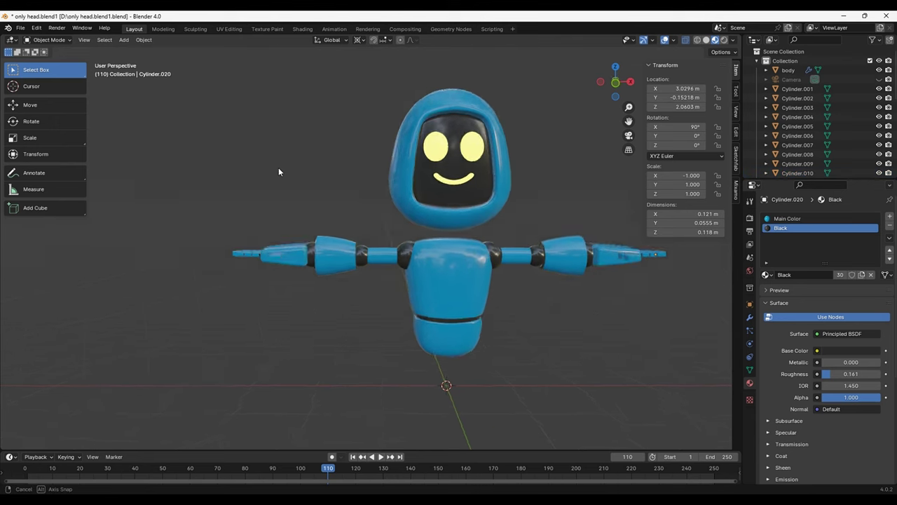
- Test-rotate the hand and forearm pieces, cancelling each rotation so the arm stays straight
{"action": "mouse_move", "coordinate": [279, 167]}
{"action": "middle_mouse_down"}
{"action": "mouse_move", "coordinate": [356, 181]}
{"action": "mouse_move", "coordinate": [491, 279]}
{"action": "mouse_move", "coordinate": [459, 234]}
{"action": "middle_mouse_up"}
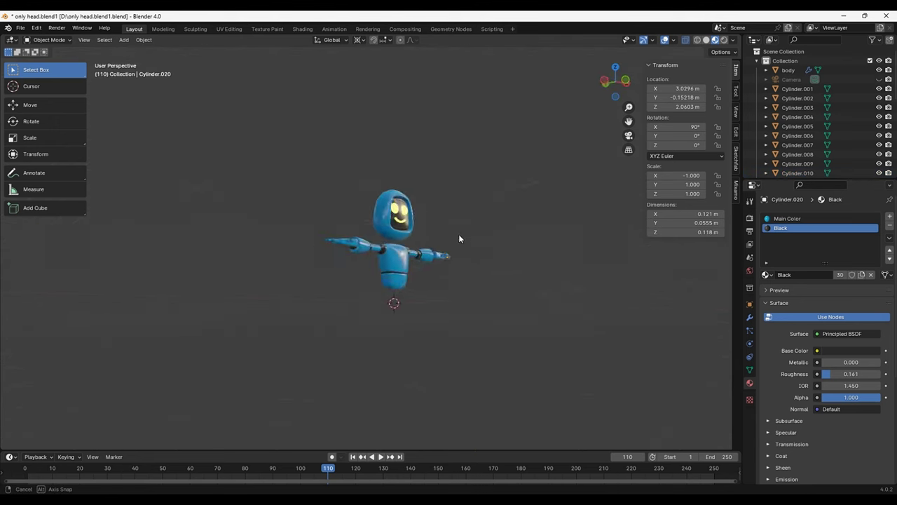
{"action": "scroll", "coordinate": [439, 281], "scroll_direction": "up", "scroll_amount": 4}
{"action": "mouse_move", "coordinate": [490, 307]}
{"action": "middle_mouse_down"}
{"action": "mouse_move", "coordinate": [533, 321]}
{"action": "mouse_move", "coordinate": [537, 307]}
{"action": "mouse_move", "coordinate": [423, 255]}
{"action": "mouse_move", "coordinate": [389, 295]}
{"action": "mouse_move", "coordinate": [551, 327]}
{"action": "mouse_move", "coordinate": [501, 297]}
{"action": "mouse_move", "coordinate": [405, 296]}
{"action": "middle_mouse_up"}
{"action": "scroll", "coordinate": [405, 295], "scroll_direction": "up", "scroll_amount": 3}
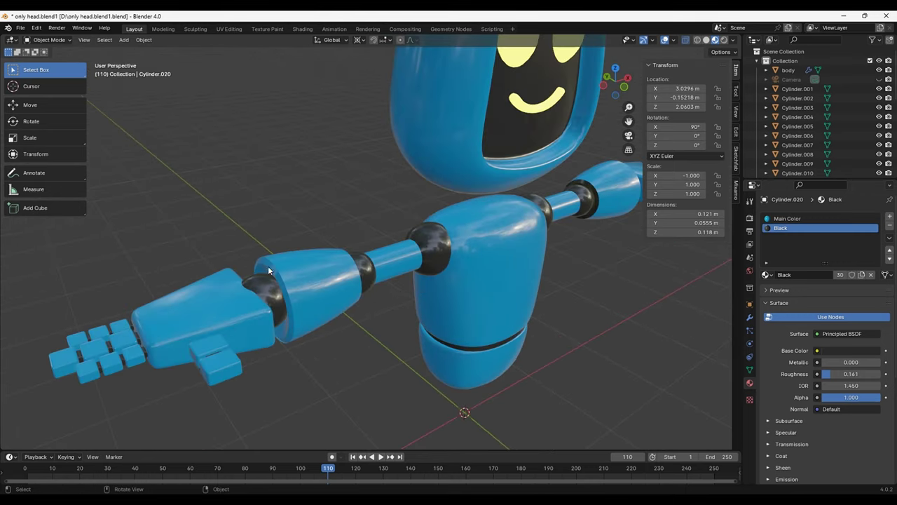
{"action": "left_click", "coordinate": [251, 275]}
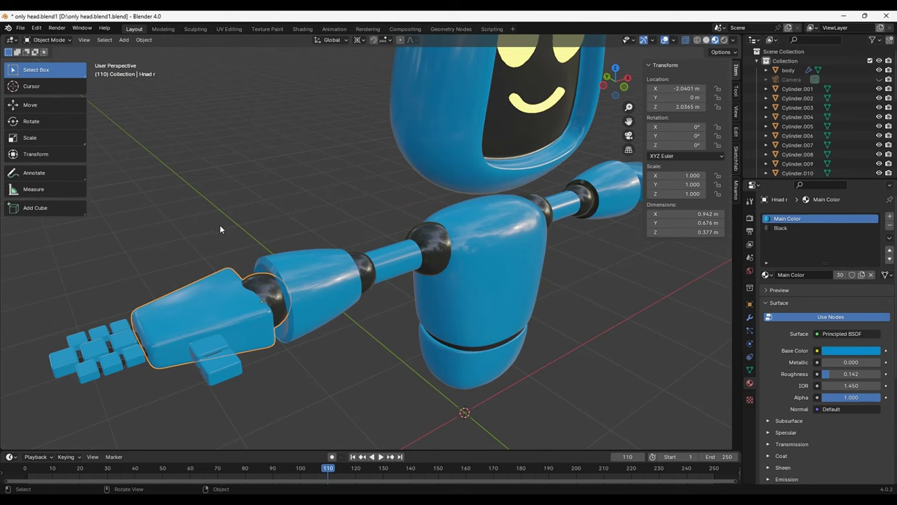
{"action": "key", "text": "r"}
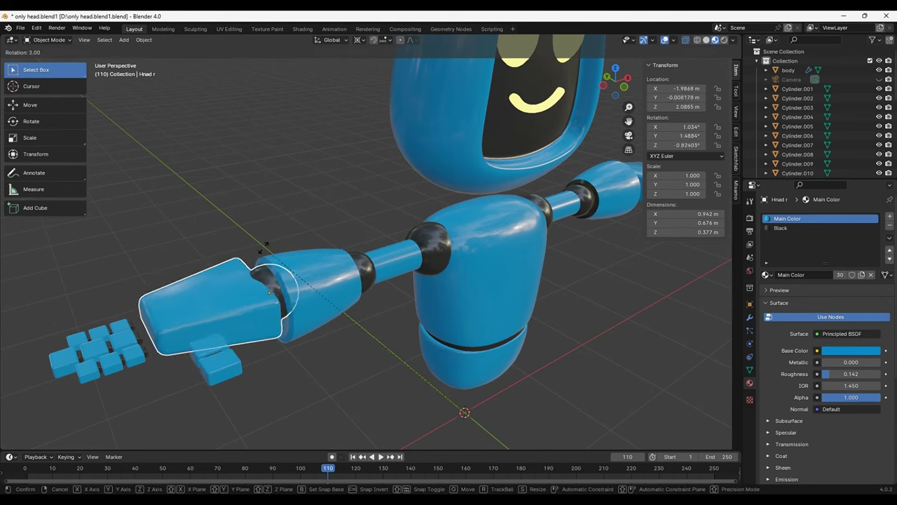
{"action": "right_click", "coordinate": [300, 310]}
{"action": "mouse_move", "coordinate": [318, 351]}
{"action": "middle_mouse_down"}
{"action": "mouse_move", "coordinate": [303, 287]}
{"action": "mouse_move", "coordinate": [383, 304]}
{"action": "mouse_move", "coordinate": [374, 305]}
{"action": "middle_mouse_up"}
{"action": "left_click", "coordinate": [302, 287]}
{"action": "key", "text": "r"}
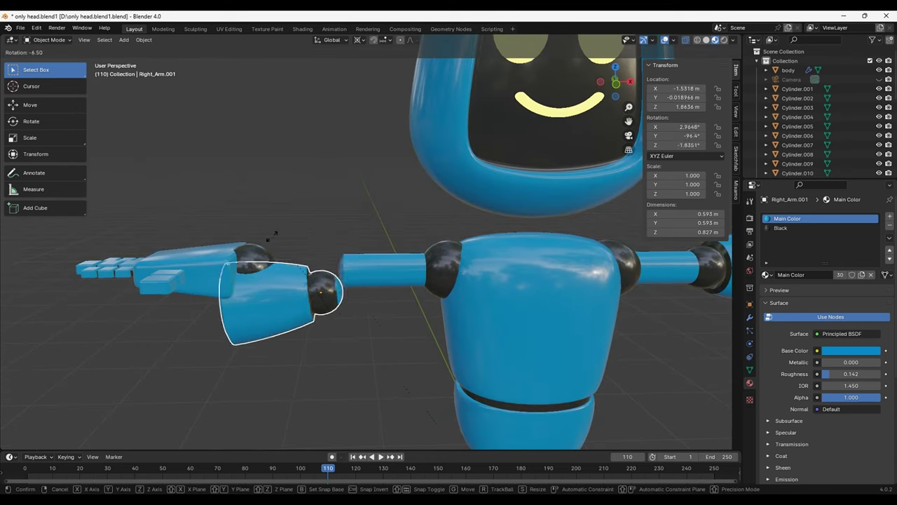
{"action": "right_click", "coordinate": [274, 241]}
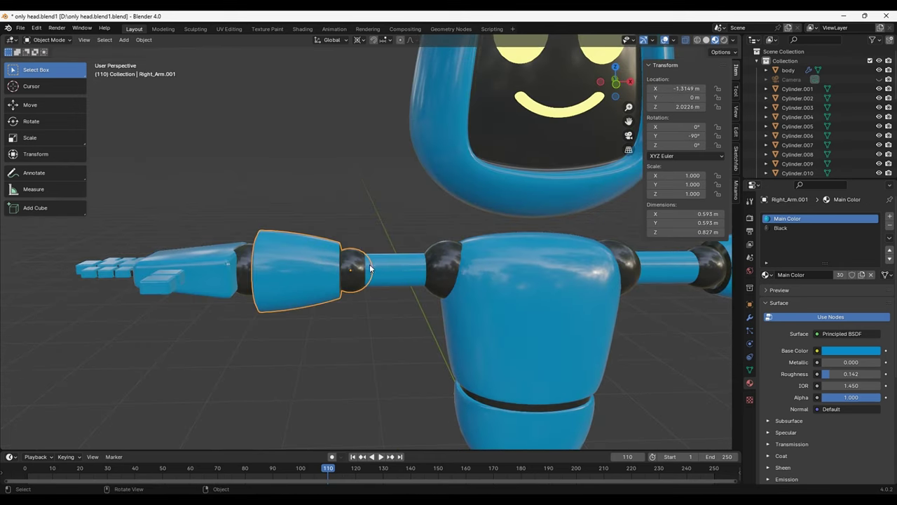
- Test-rotate the upper arm and the other arm's shoulder, cancelling each rotation
{"action": "left_click", "coordinate": [429, 268]}
{"action": "key", "text": "r"}
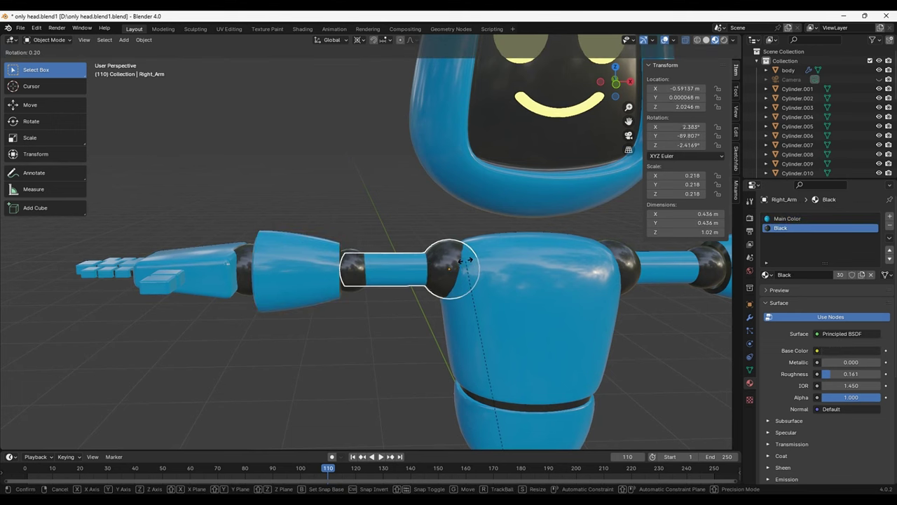
{"action": "right_click", "coordinate": [423, 289]}
{"action": "left_click", "coordinate": [396, 268], "text": "shift"}
{"action": "left_click", "coordinate": [395, 269]}
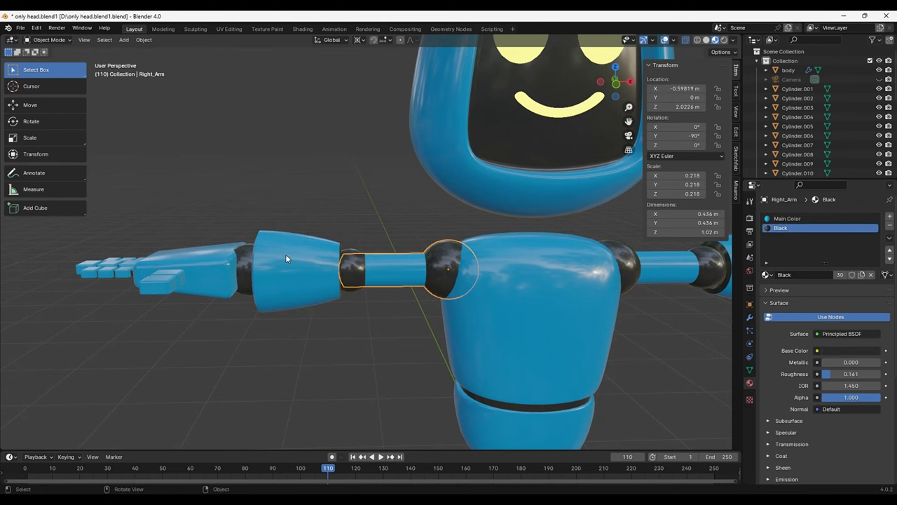
{"action": "key", "text": "space"}
{"action": "mouse_move", "coordinate": [603, 356]}
{"action": "middle_mouse_down"}
{"action": "mouse_move", "coordinate": [317, 313]}
{"action": "mouse_move", "coordinate": [426, 314]}
{"action": "middle_mouse_up"}
{"action": "left_click", "coordinate": [425, 314]}
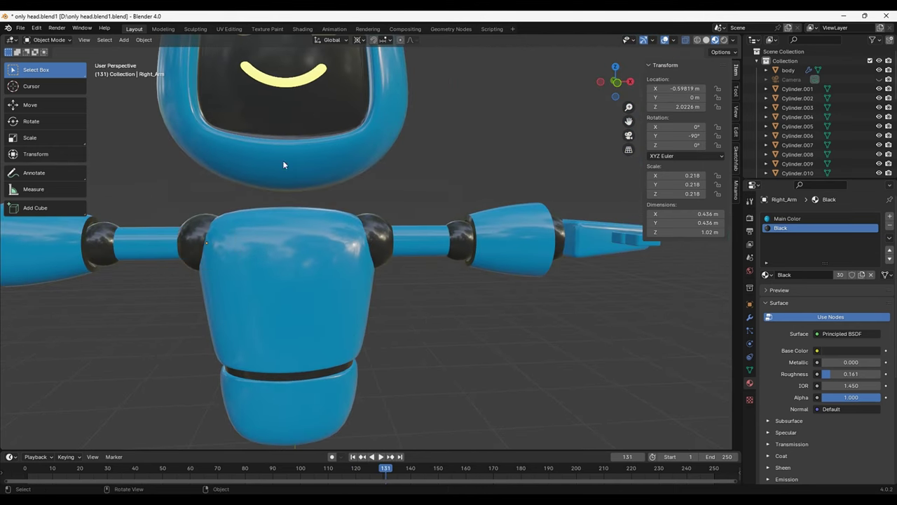
{"action": "left_click", "coordinate": [400, 247]}
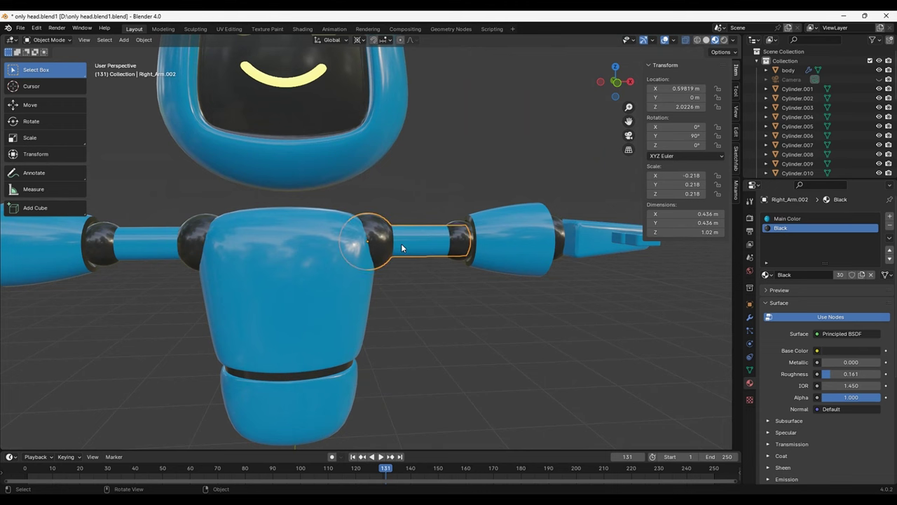
{"action": "key", "text": "r"}
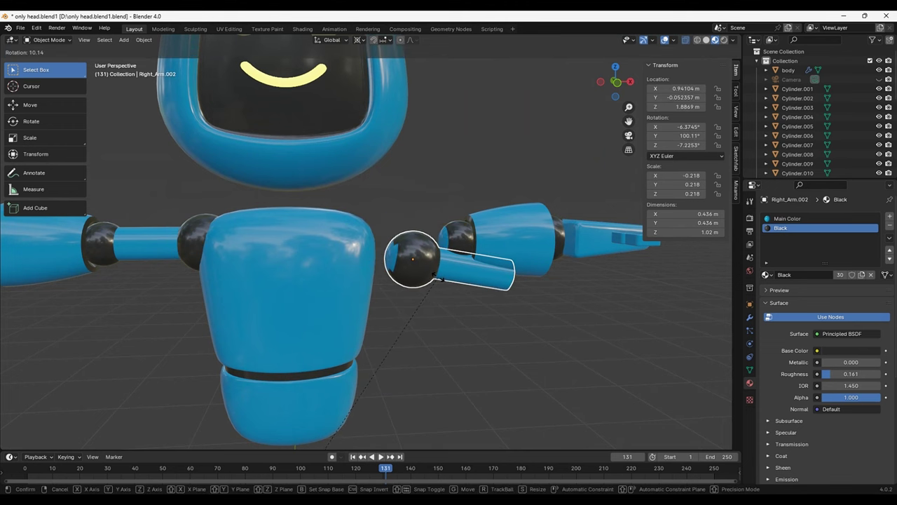
{"action": "key", "text": "Escape"}
- Set the Transform Pivot Point to Individual Origins and test-rotate the upper arm, cancelling it
{"action": "scroll", "coordinate": [355, 385], "scroll_direction": "down", "scroll_amount": 3}
{"action": "scroll", "coordinate": [273, 396], "scroll_direction": "down", "scroll_amount": 2}
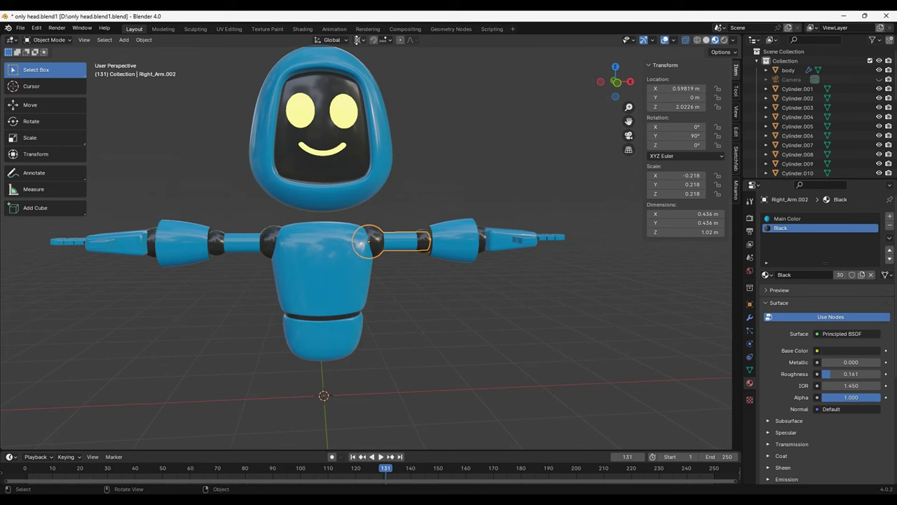
{"action": "left_click", "coordinate": [358, 40]}
{"action": "left_click", "coordinate": [385, 83]}
{"action": "key", "text": "r"}
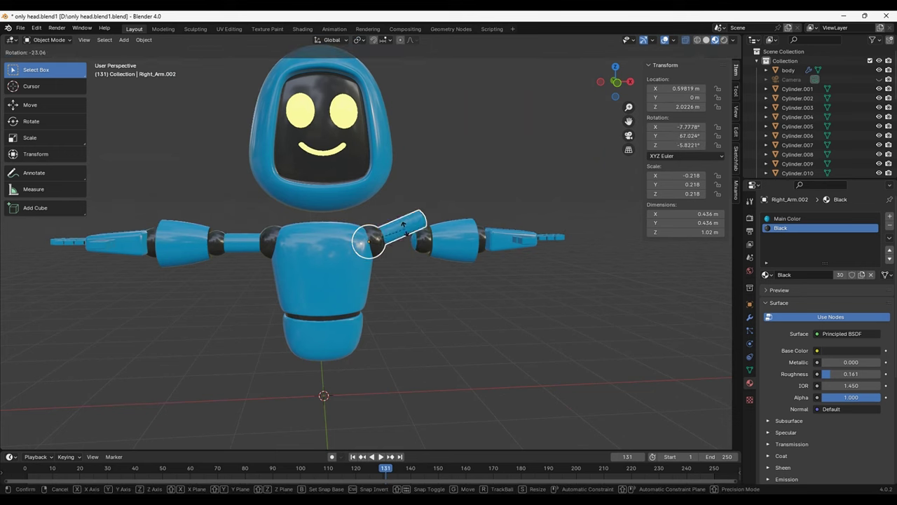
{"action": "key", "text": "Escape"}
{"action": "scroll", "coordinate": [452, 272], "scroll_direction": "up", "scroll_amount": 3}
- Parent the forearm cone to the upper arm via Object > Parent, then test-rotate and cancel
{"action": "scroll", "coordinate": [516, 281], "scroll_direction": "up", "scroll_amount": 2}
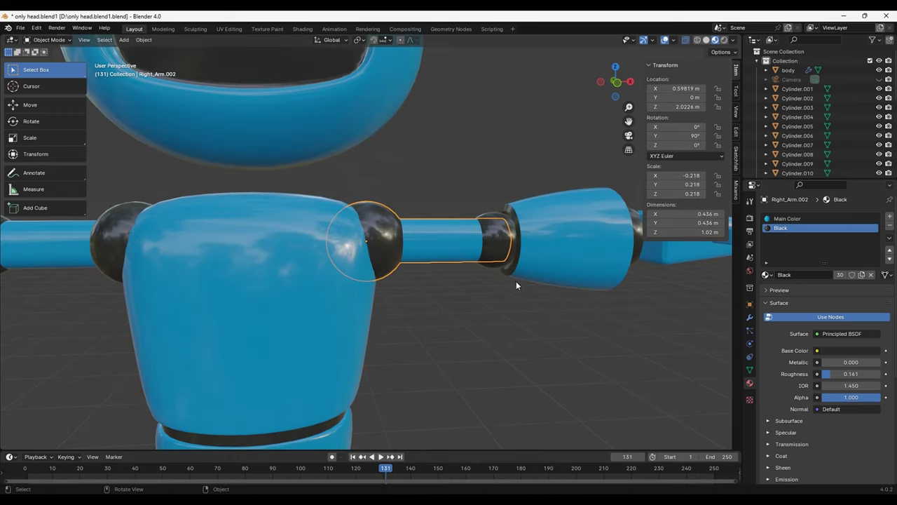
{"action": "mouse_move", "coordinate": [526, 279]}
{"action": "middle_mouse_down"}
{"action": "mouse_move", "coordinate": [238, 263]}
{"action": "mouse_move", "coordinate": [326, 205]}
{"action": "middle_mouse_up"}
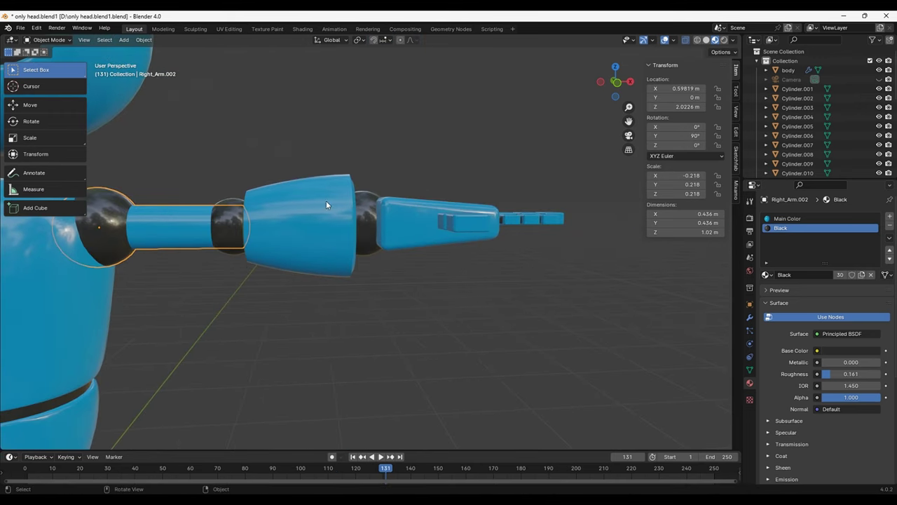
{"action": "left_click", "coordinate": [234, 274]}
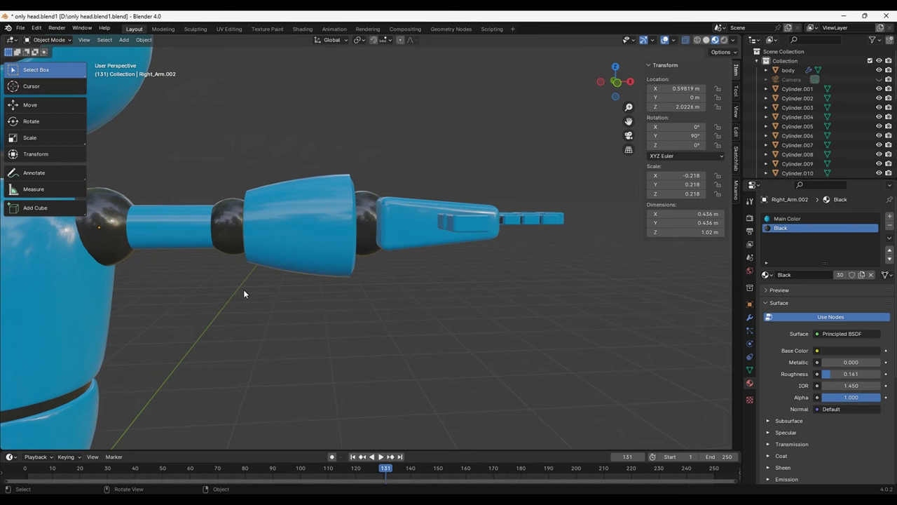
{"action": "left_click", "coordinate": [311, 226]}
{"action": "left_click", "coordinate": [141, 235], "text": "shift"}
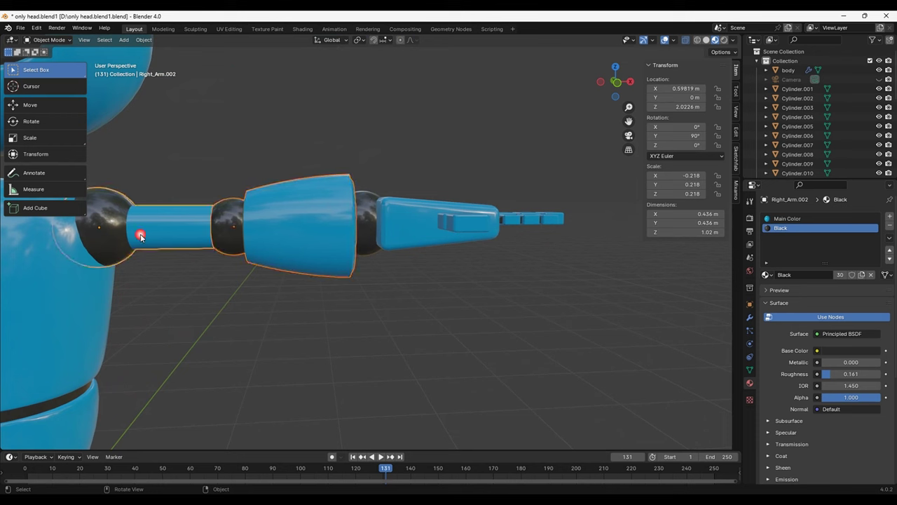
{"action": "left_click", "coordinate": [143, 39]}
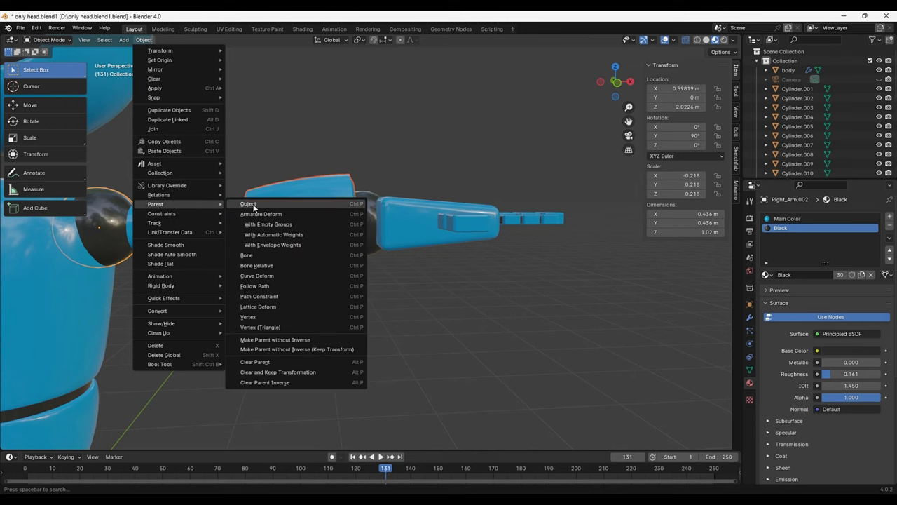
{"action": "left_click", "coordinate": [253, 205]}
{"action": "left_click", "coordinate": [125, 216]}
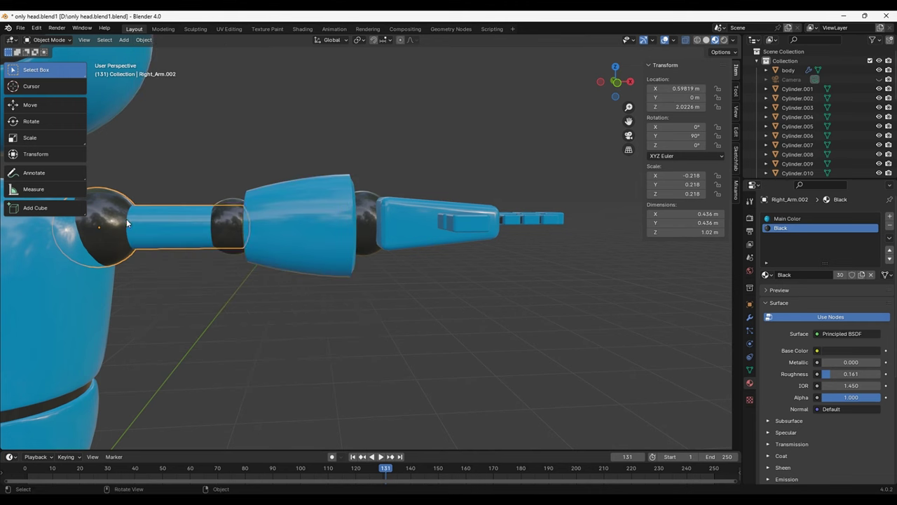
{"action": "key", "text": "r"}
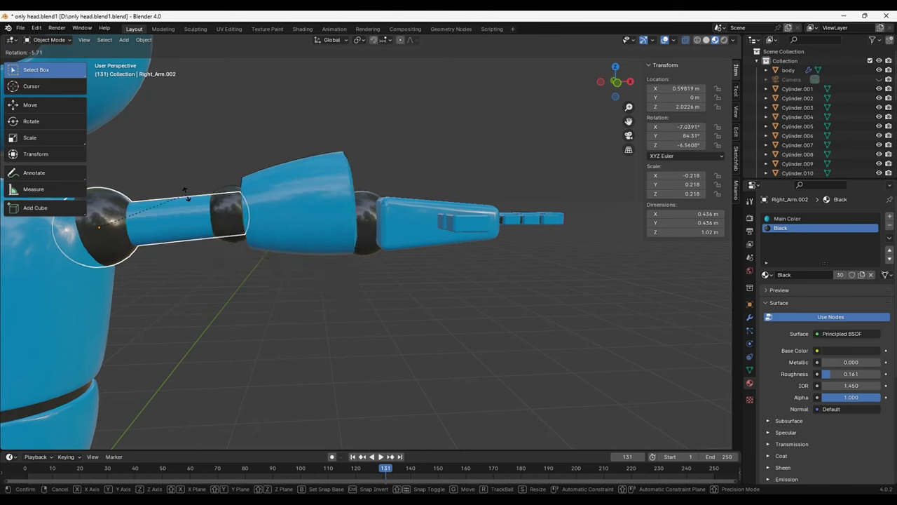
{"action": "key", "text": "Escape"}
- Parent the hand to the elbow cone with Ctrl+P > Object and test-rotate the arm chain
{"action": "left_click", "coordinate": [416, 247]}
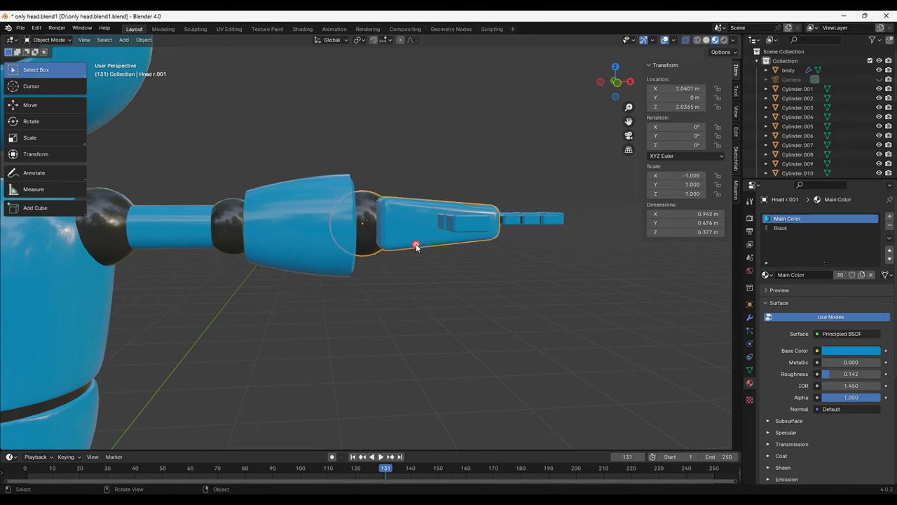
{"action": "left_click", "coordinate": [230, 214]}
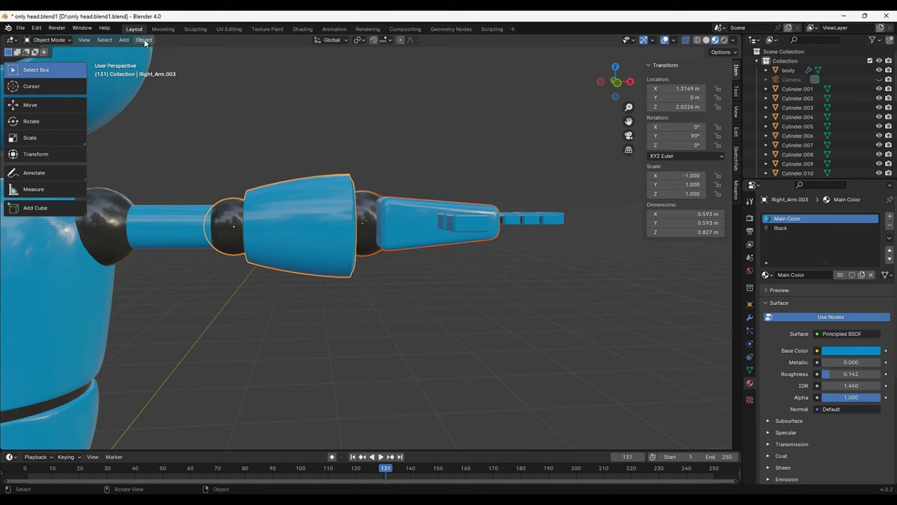
{"action": "key", "text": "ctrl+p"}
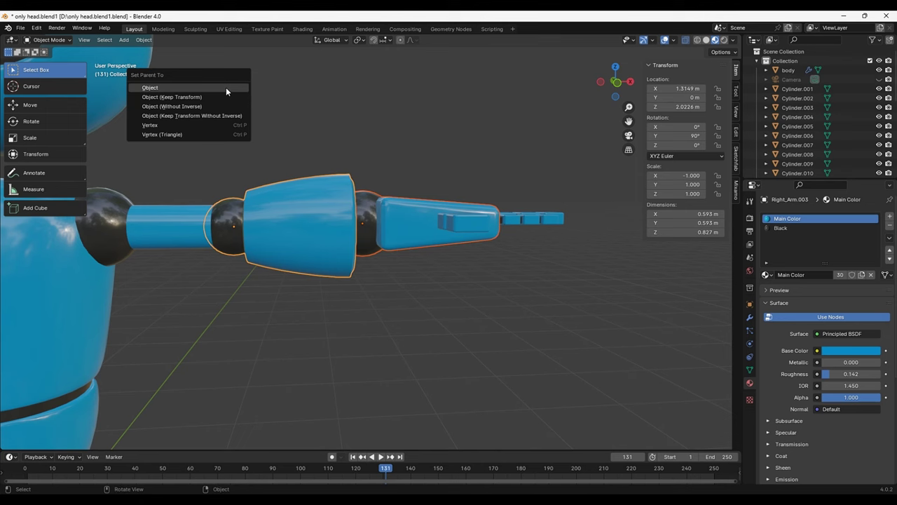
{"action": "left_click", "coordinate": [226, 87]}
{"action": "left_click", "coordinate": [245, 175]}
{"action": "left_click", "coordinate": [134, 218]}
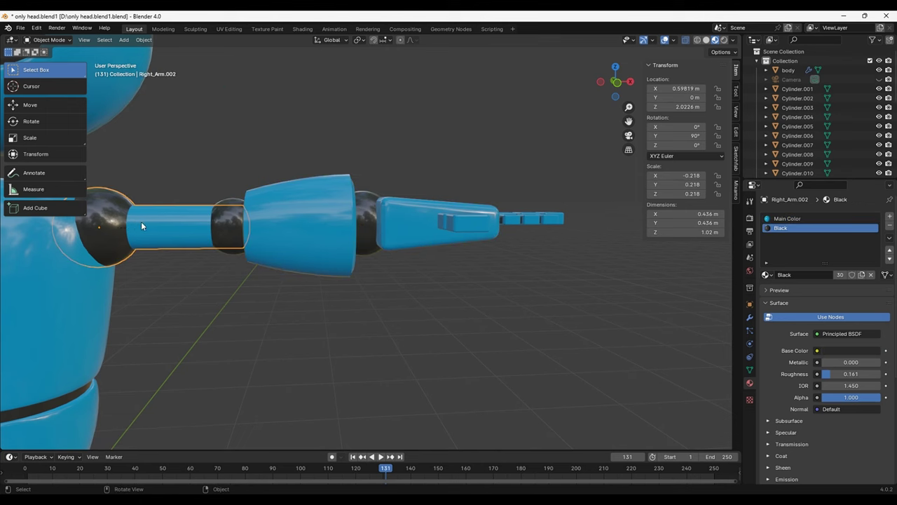
{"action": "key", "text": "r"}
{"action": "key", "text": "Escape"}
{"action": "mouse_move", "coordinate": [511, 314]}
{"action": "middle_mouse_down"}
{"action": "mouse_move", "coordinate": [522, 325]}
{"action": "mouse_move", "coordinate": [510, 346]}
{"action": "middle_mouse_up"}
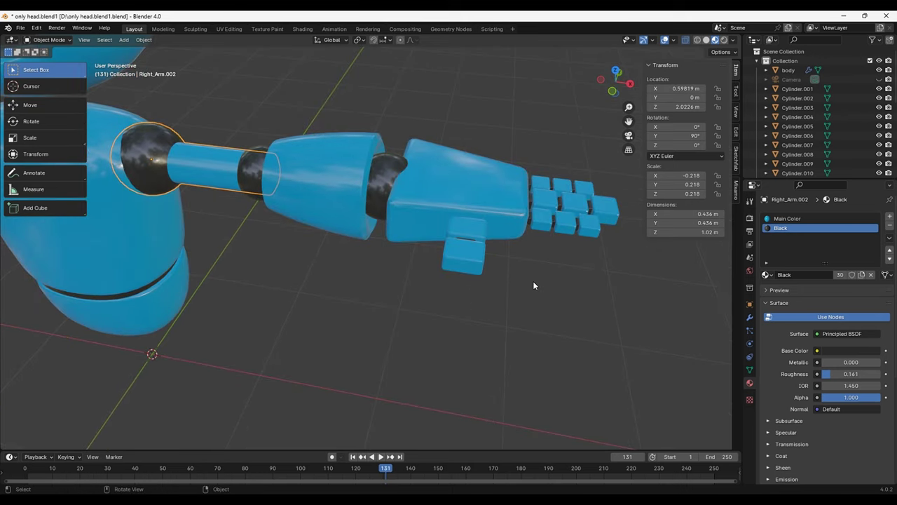
{"action": "middle_click_drag", "start_coordinate": [533, 283], "coordinate": [530, 297]}
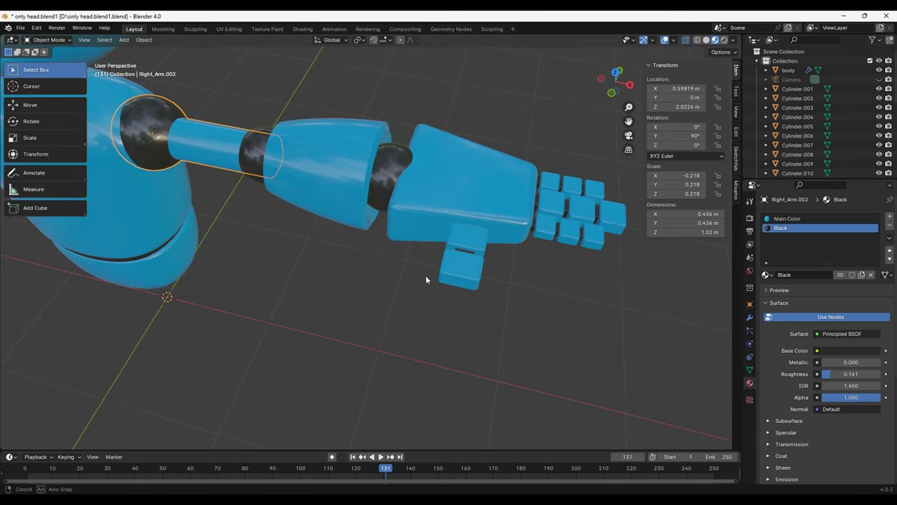
{"action": "mouse_move", "coordinate": [426, 278]}
{"action": "middle_mouse_down"}
{"action": "mouse_move", "coordinate": [447, 189]}
{"action": "mouse_move", "coordinate": [448, 249]}
{"action": "mouse_move", "coordinate": [188, 279]}
{"action": "middle_mouse_up"}
{"action": "scroll", "coordinate": [188, 278], "scroll_direction": "down", "scroll_amount": 5}
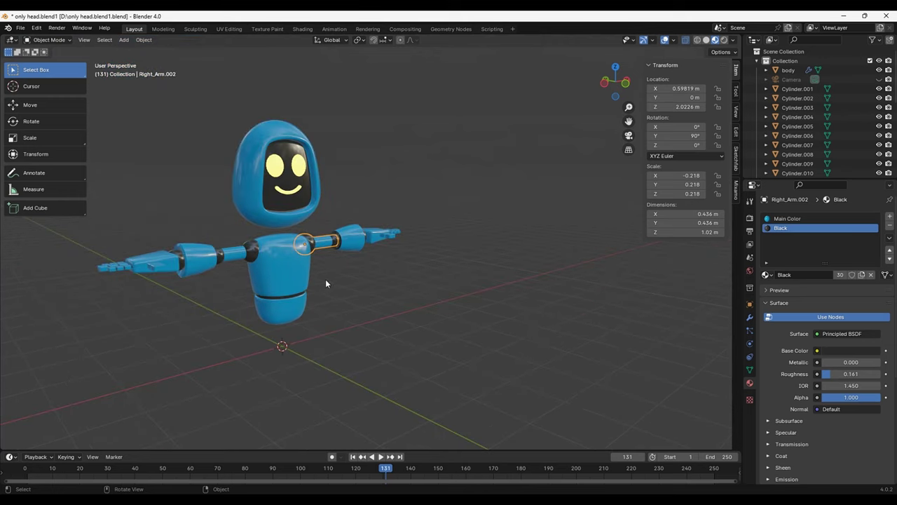
{"action": "mouse_move", "coordinate": [329, 277]}
{"action": "middle_mouse_down"}
{"action": "mouse_move", "coordinate": [319, 306]}
{"action": "mouse_move", "coordinate": [306, 291]}
{"action": "mouse_move", "coordinate": [317, 271]}
{"action": "mouse_move", "coordinate": [260, 278]}
{"action": "mouse_move", "coordinate": [347, 313]}
{"action": "mouse_move", "coordinate": [401, 316]}
{"action": "mouse_move", "coordinate": [305, 300]}
{"action": "mouse_move", "coordinate": [358, 269]}
{"action": "mouse_move", "coordinate": [399, 323]}
{"action": "mouse_move", "coordinate": [524, 326]}
{"action": "mouse_move", "coordinate": [347, 314]}
{"action": "mouse_move", "coordinate": [149, 265]}
{"action": "mouse_move", "coordinate": [93, 312]}
{"action": "mouse_move", "coordinate": [404, 338]}
{"action": "mouse_move", "coordinate": [314, 331]}
{"action": "mouse_move", "coordinate": [329, 351]}
{"action": "mouse_move", "coordinate": [357, 357]}
{"action": "mouse_move", "coordinate": [305, 325]}
{"action": "mouse_move", "coordinate": [305, 343]}
{"action": "mouse_move", "coordinate": [373, 330]}
{"action": "mouse_move", "coordinate": [336, 341]}
{"action": "mouse_move", "coordinate": [360, 355]}
{"action": "mouse_move", "coordinate": [359, 338]}
{"action": "mouse_move", "coordinate": [352, 351]}
{"action": "mouse_move", "coordinate": [336, 345]}
{"action": "mouse_move", "coordinate": [347, 351]}
{"action": "mouse_move", "coordinate": [361, 206]}
{"action": "middle_mouse_up"}
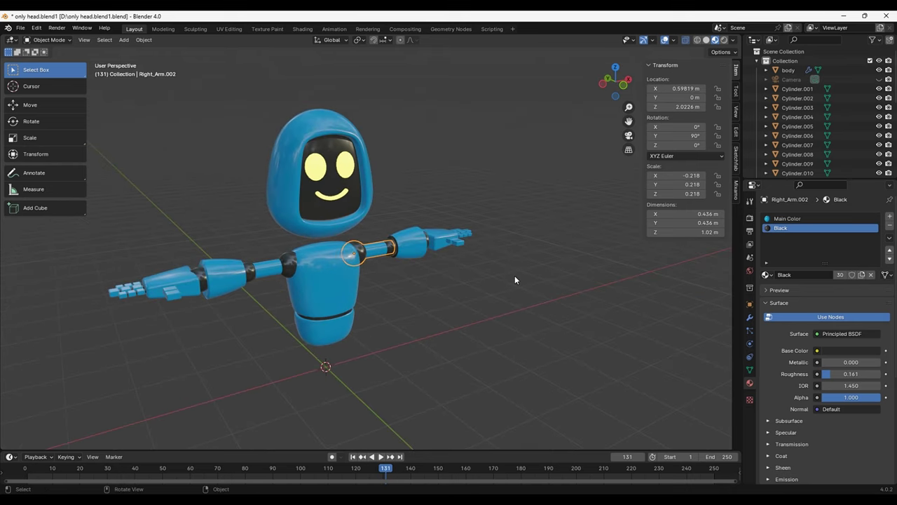